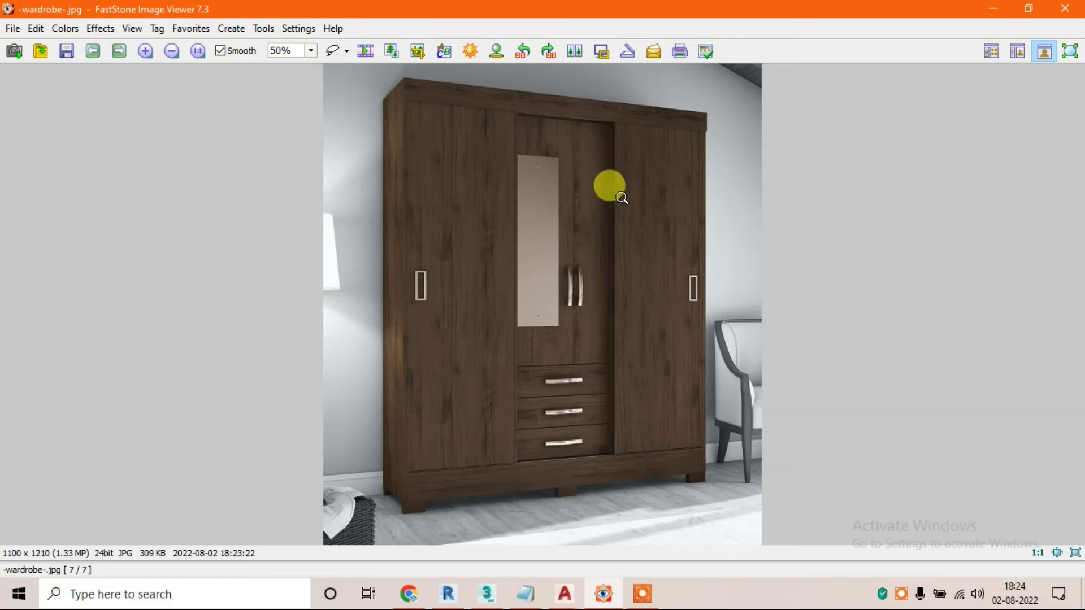
- Minimize the wardrobe photo viewer and bring up the Drawing2 AutoCAD window
left_click(1001, 7)
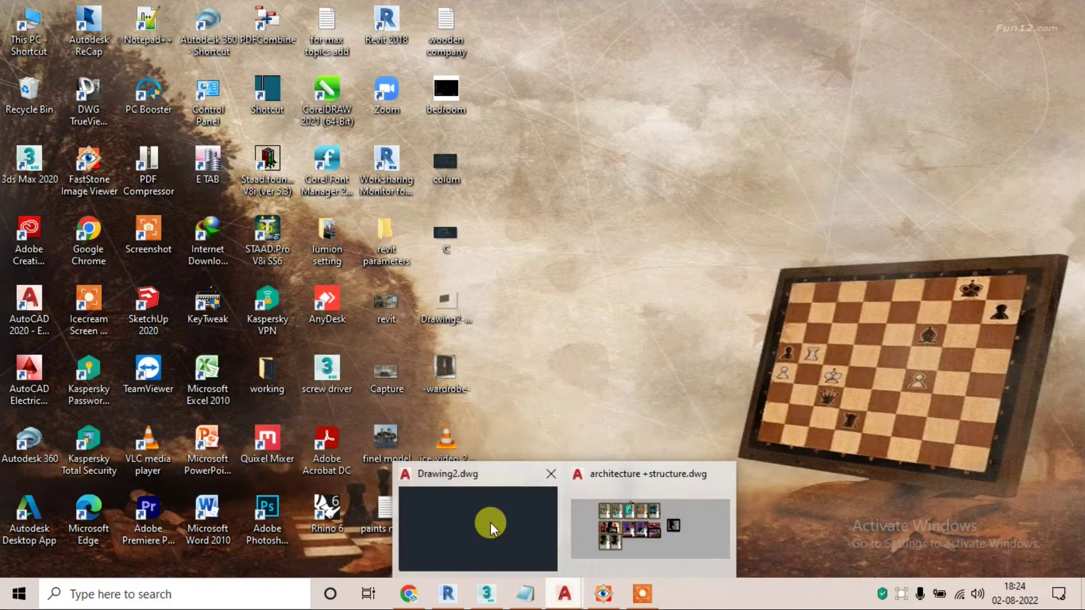
mouse_move(563, 594)
left_click(556, 522)
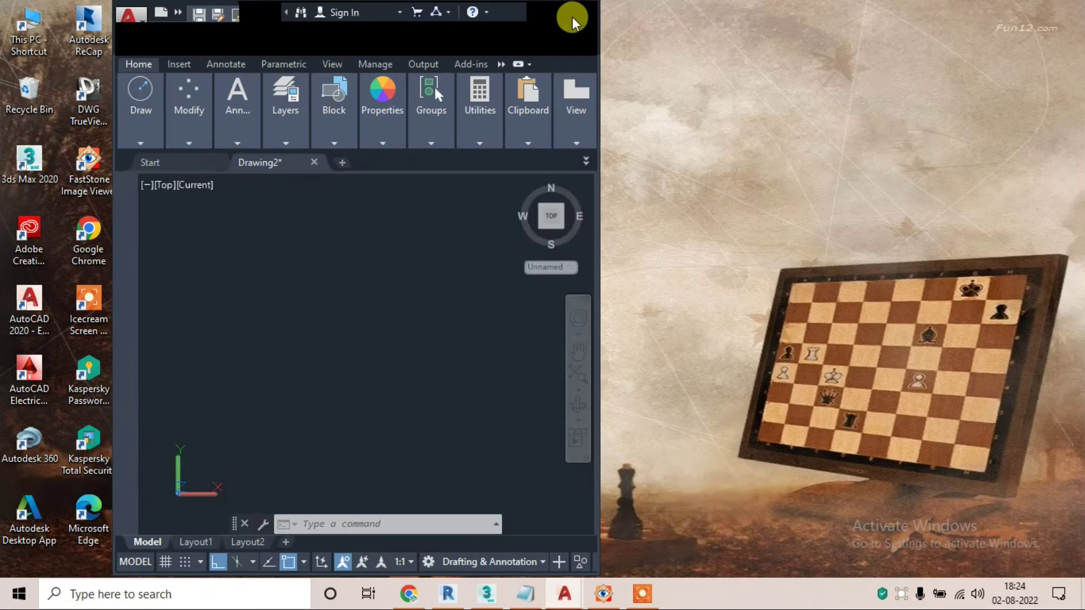
- Maximize the Drawing2 window, glance at the wardrobe photo, then return to the drawing
left_click(568, 12)
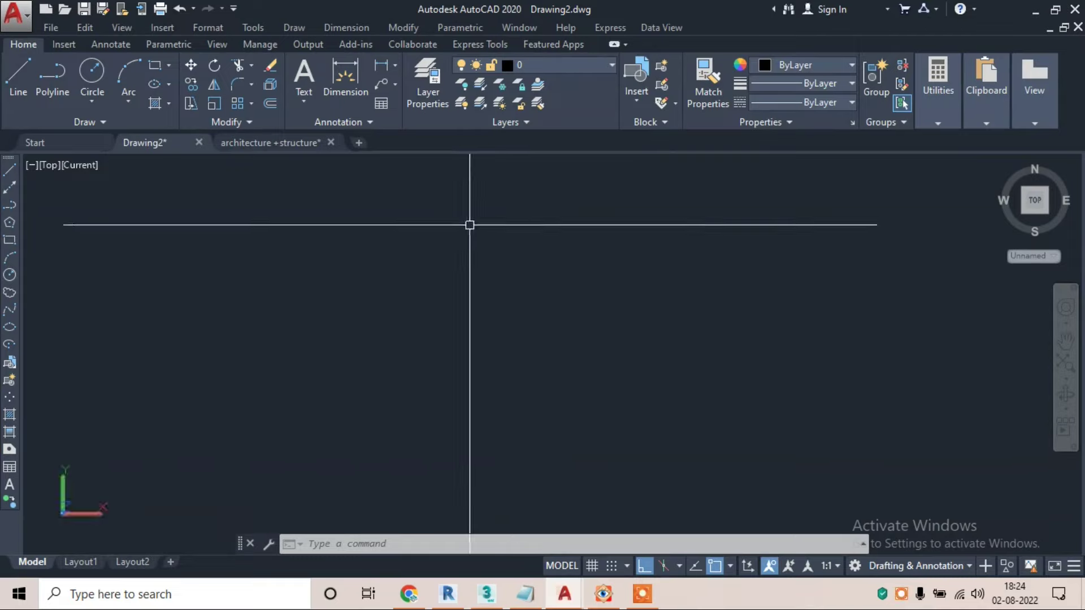
left_click(605, 600)
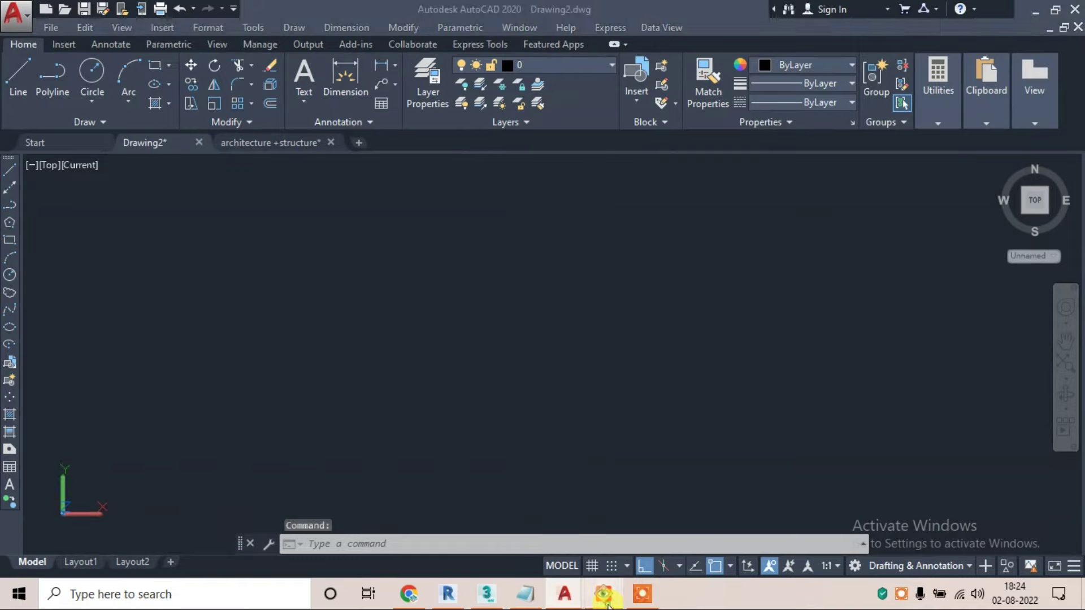
left_click(605, 595)
left_click(605, 595)
left_click(543, 317)
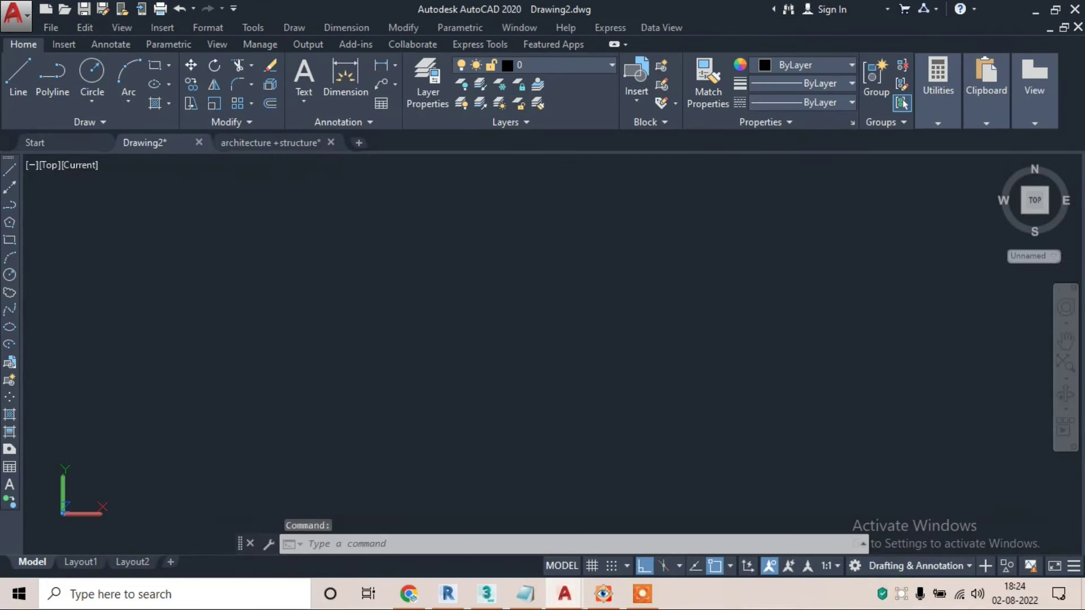
- Centre the origin in view and start attaching a raster image from the Insert menu
middle_click_drag(34, 328, 480, 273)
key("Escape")
key("Escape")
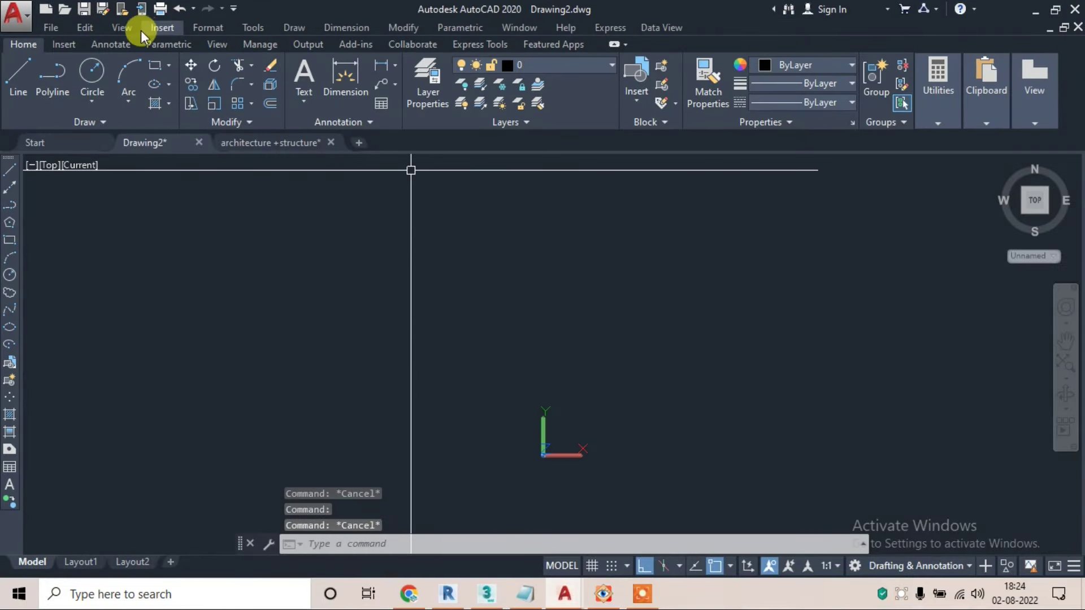
left_click(171, 32)
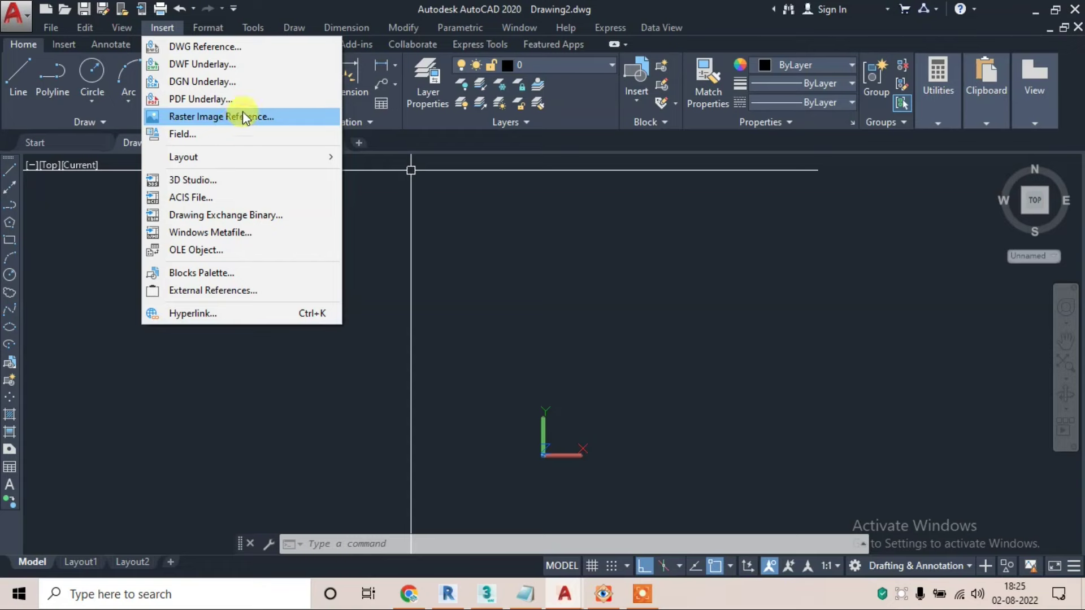
left_click(286, 120)
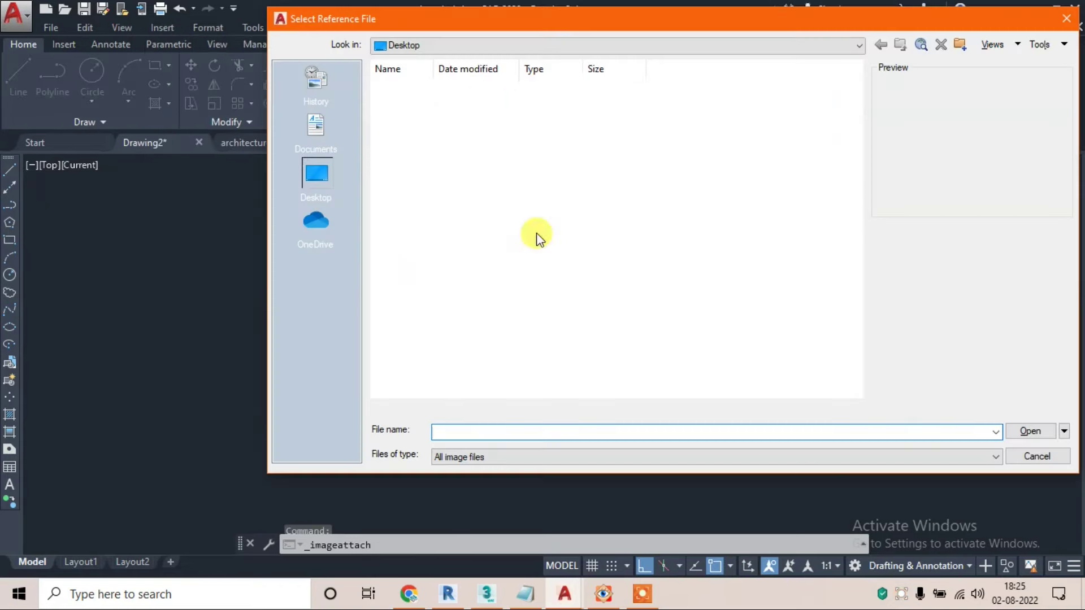
- Select the -wardrobe- photo from the Desktop and accept the Attach Image settings
left_click_drag(532, 19, 410, 25)
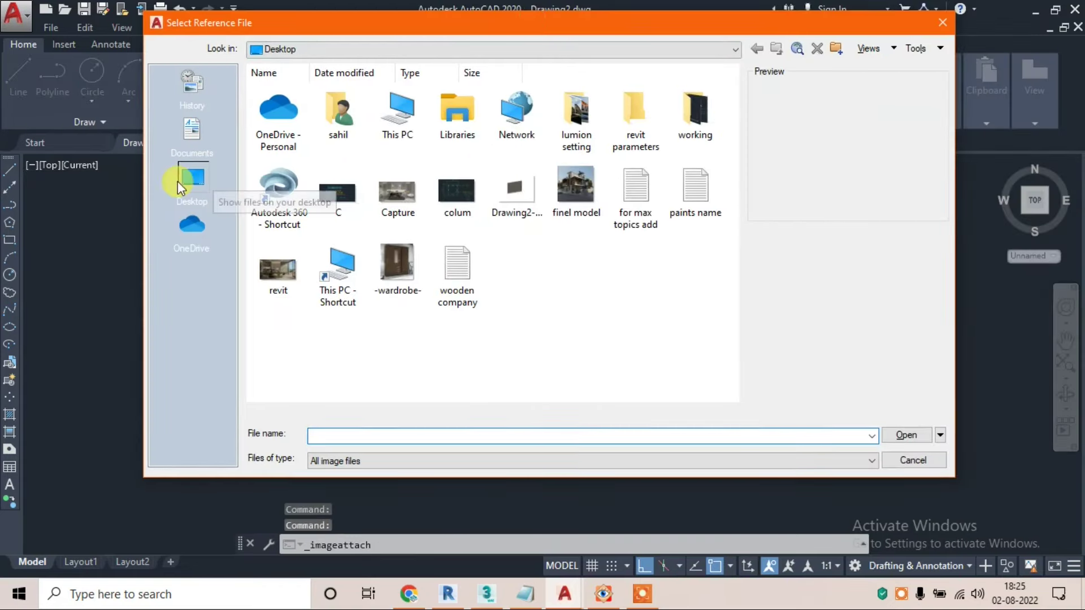
left_click(402, 269)
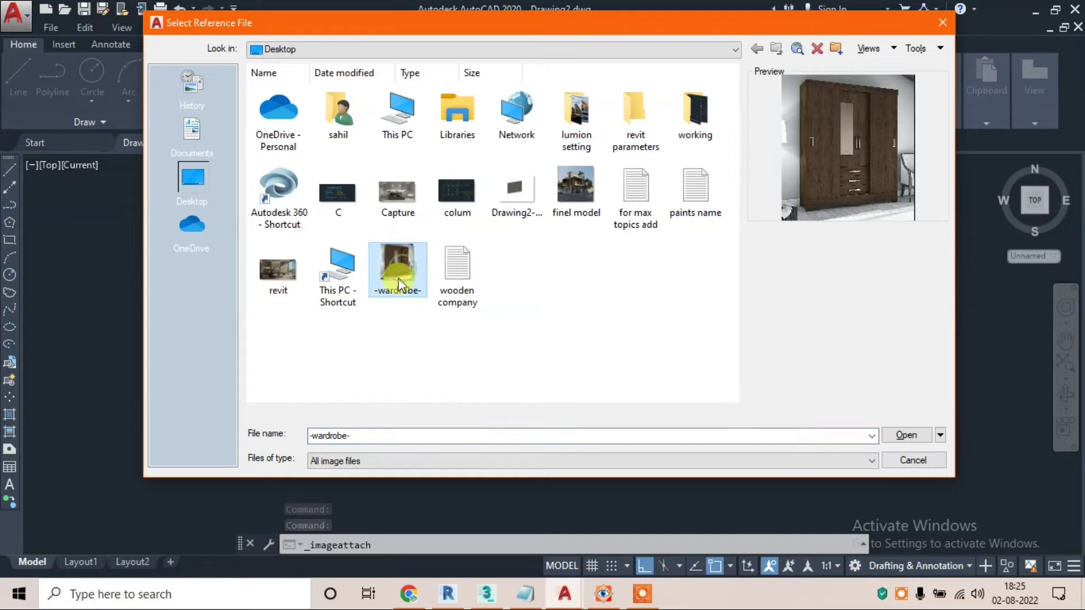
left_click(904, 435)
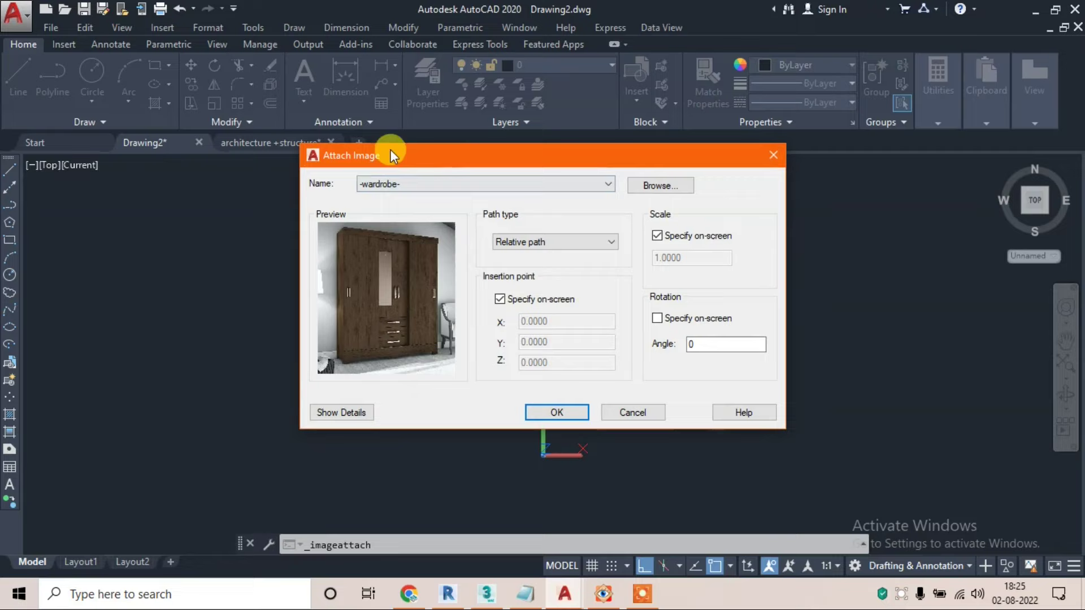
left_click_drag(445, 152, 433, 124)
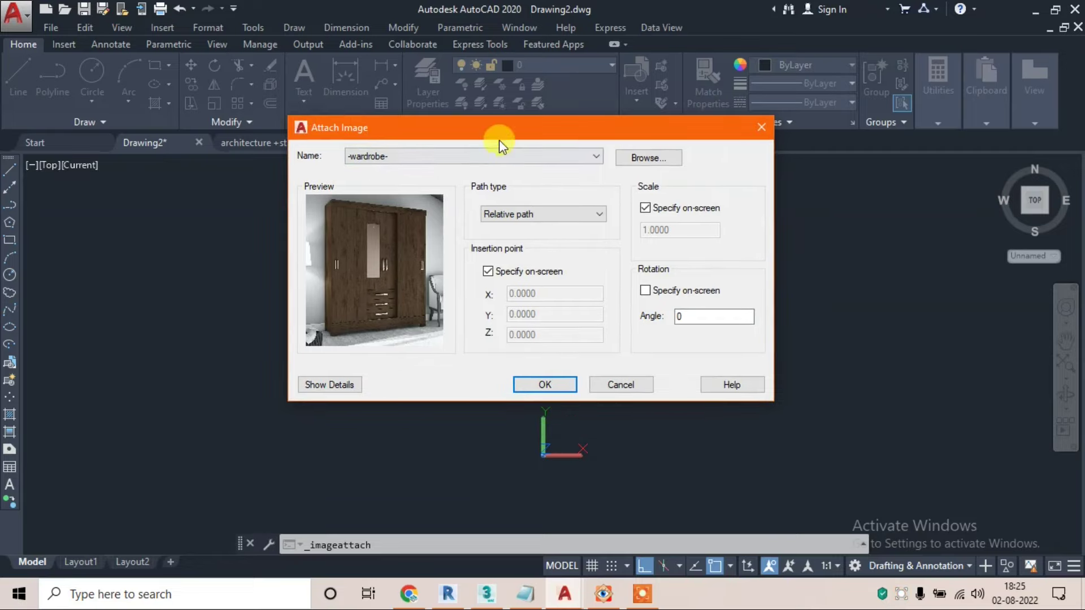
left_click(550, 385)
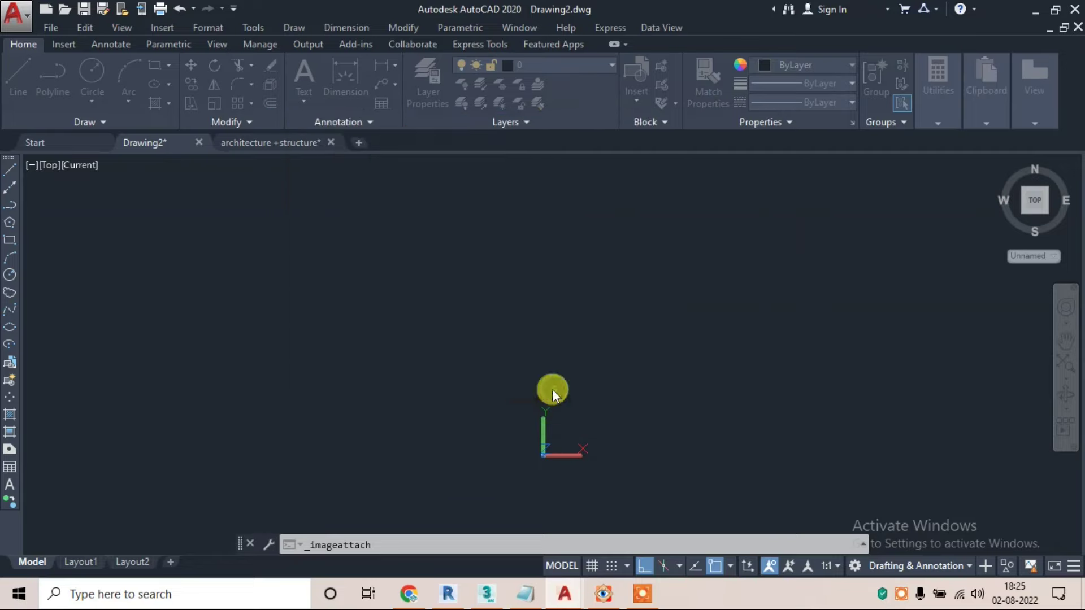
- Place the wardrobe photo at a chosen insertion point with scale 1
left_click(434, 389)
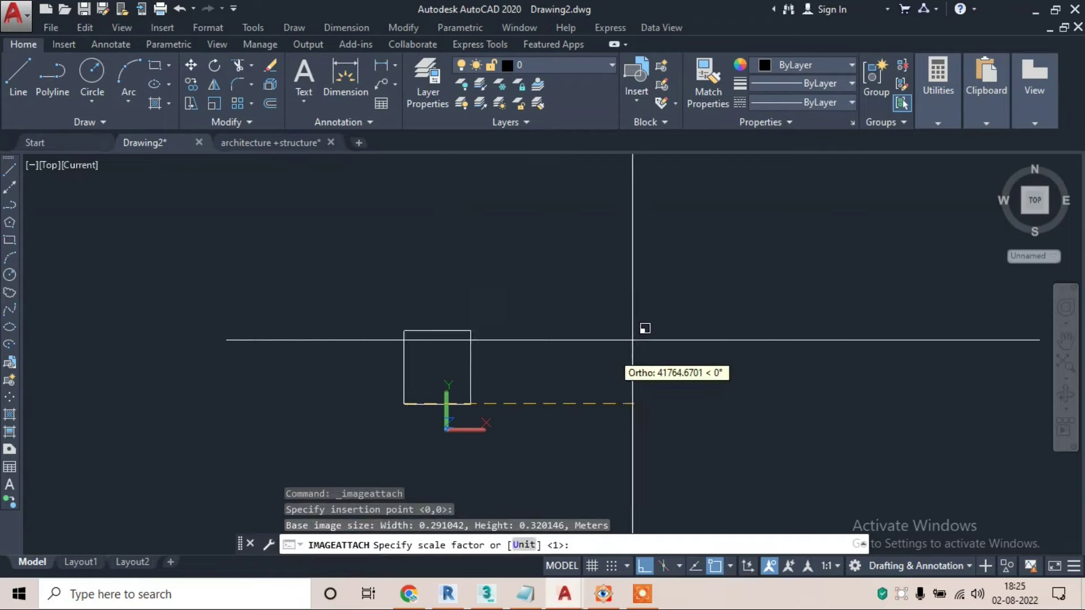
key("Return")
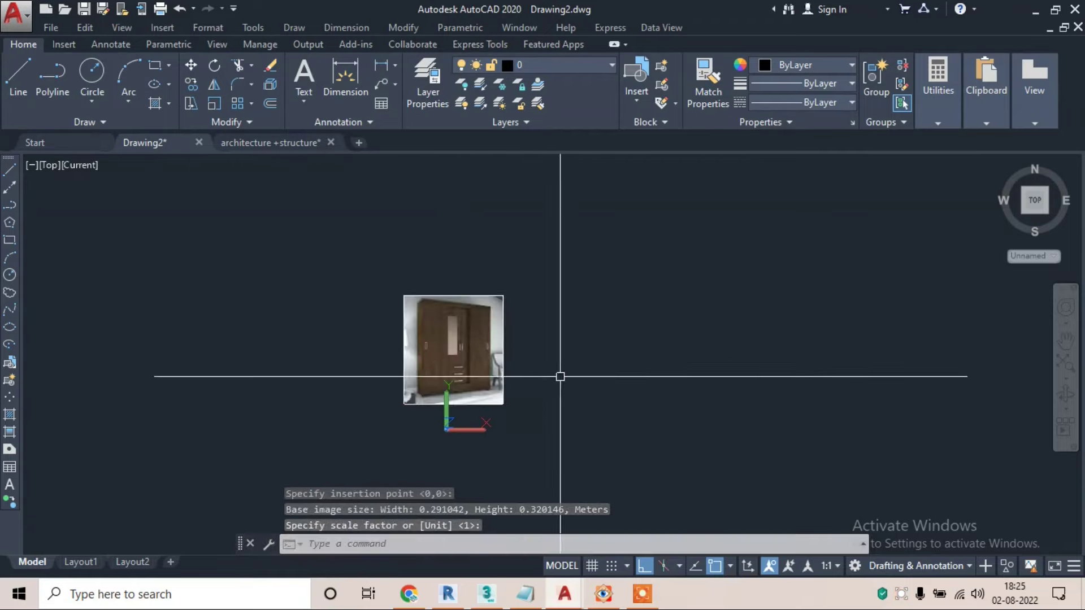
scroll(521, 375, "up", 2)
scroll(499, 355, "up", 3)
key("Return")
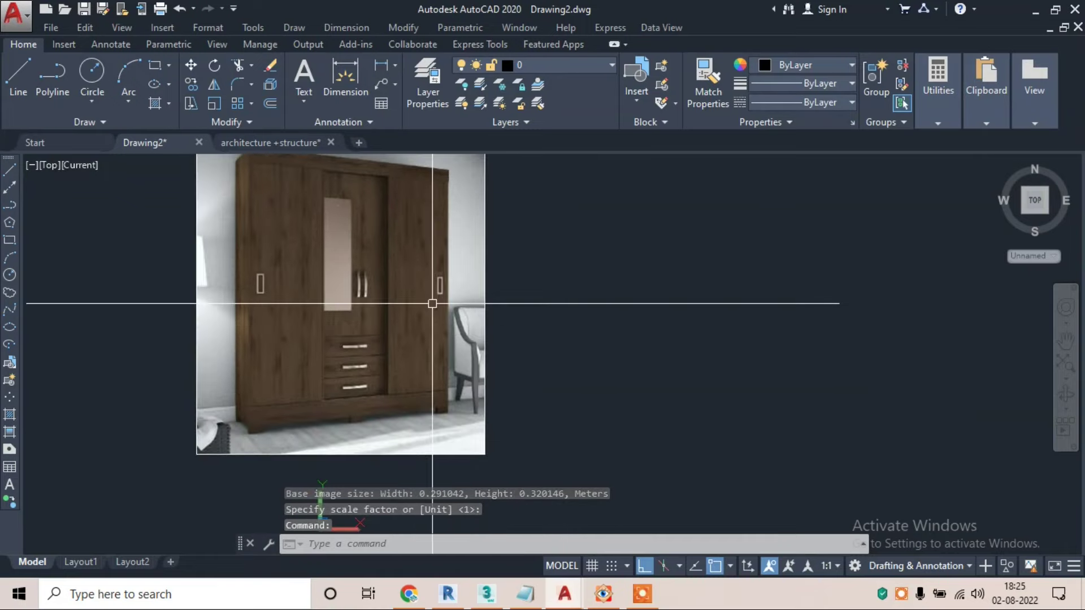
- Pan to frame the wardrobe photo and glance at the layer list
middle_click_drag(432, 303, 357, 362)
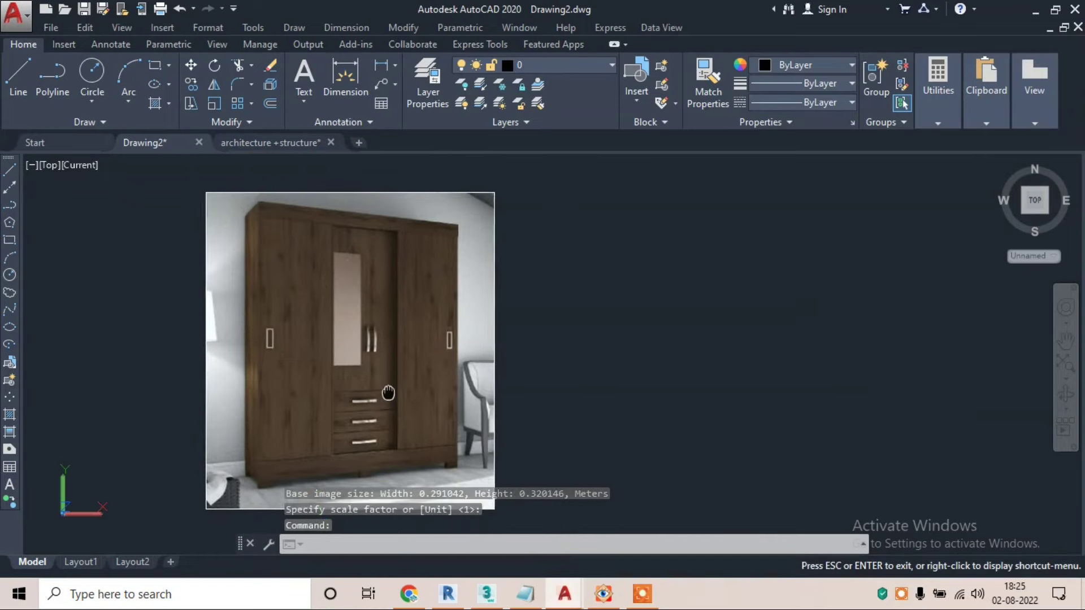
key("Escape")
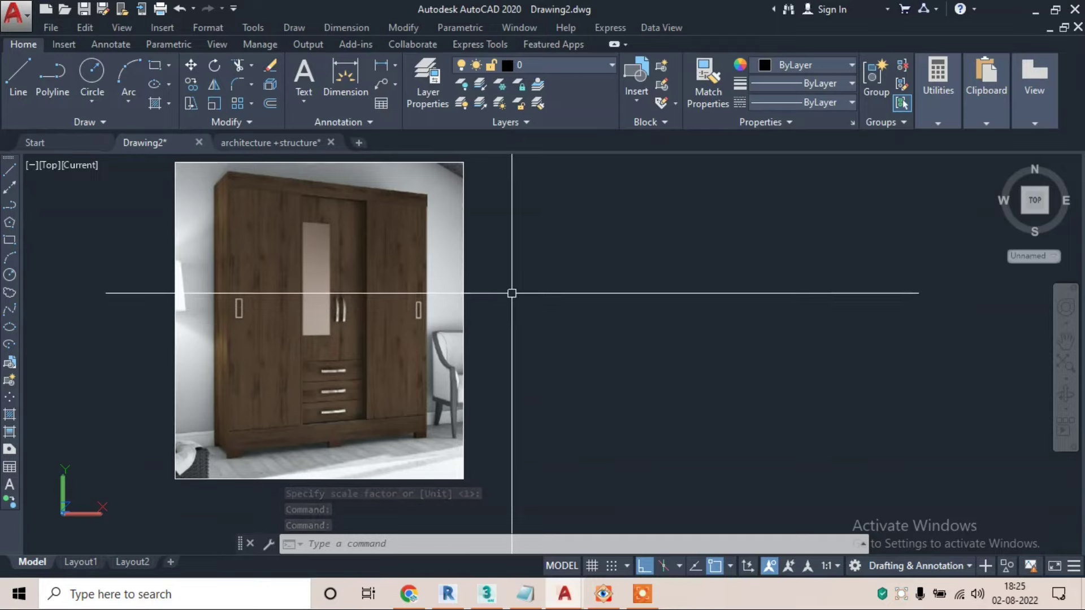
left_click(551, 69)
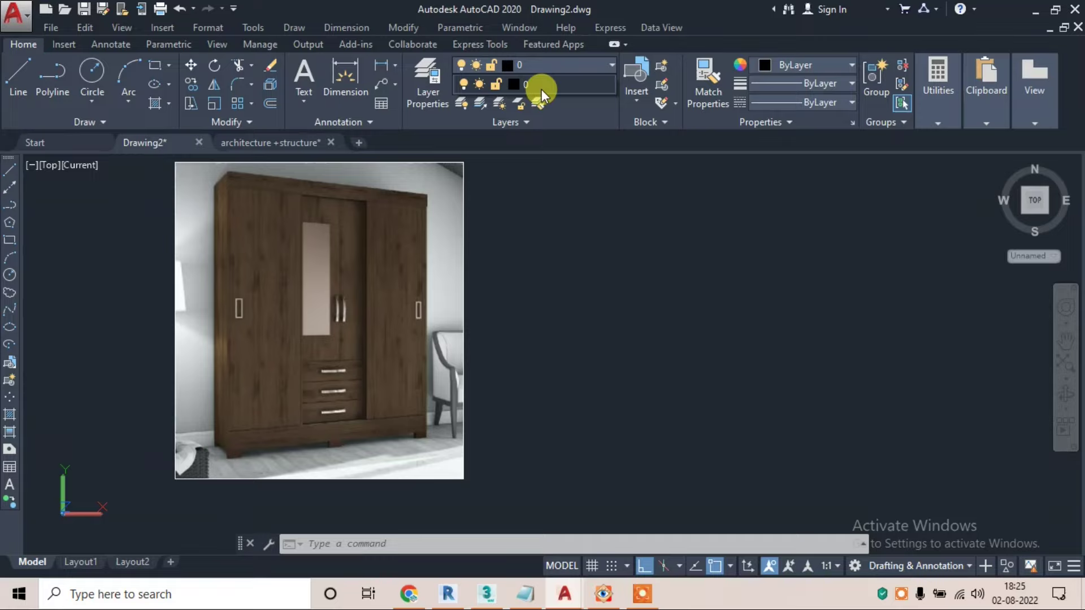
key("Escape")
key("Escape")
key("Escape")
- Open the Layer Properties Manager with LA and create the WOOD layer
type("LA")
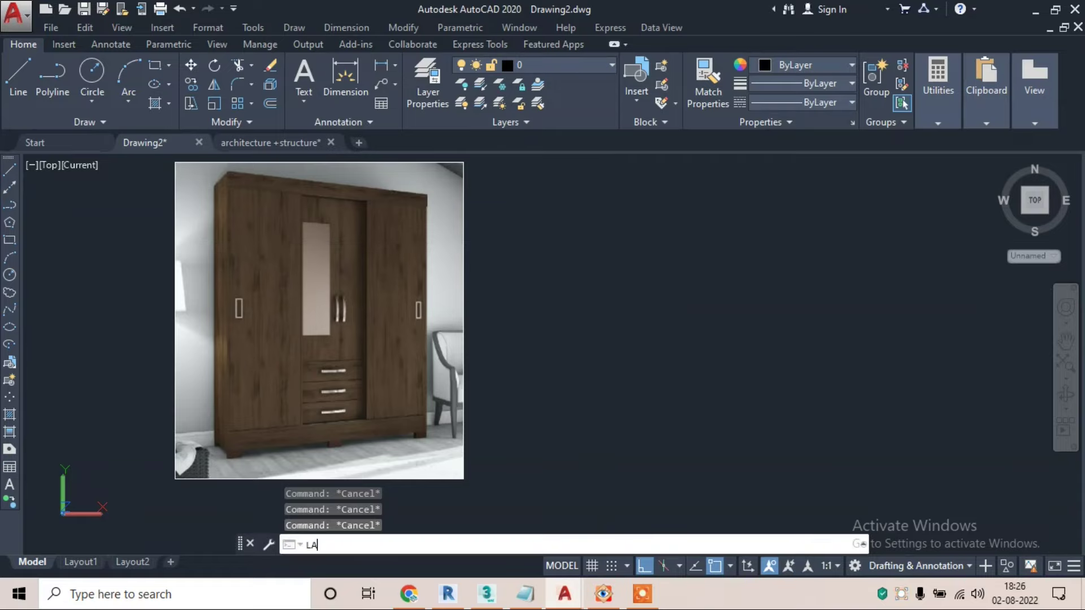
key("Return")
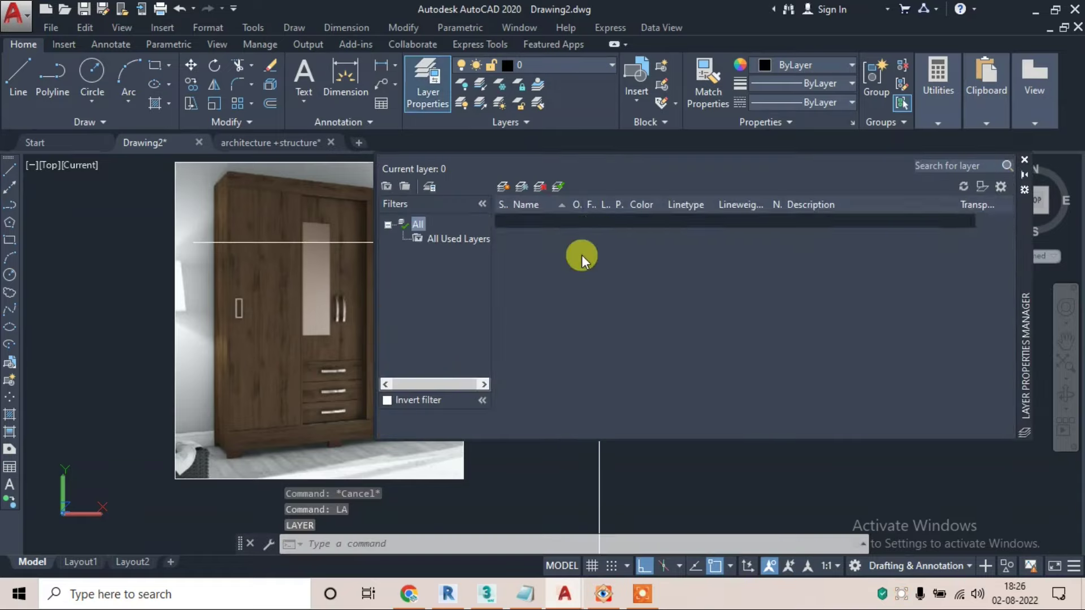
left_click_drag(1024, 269, 891, 252)
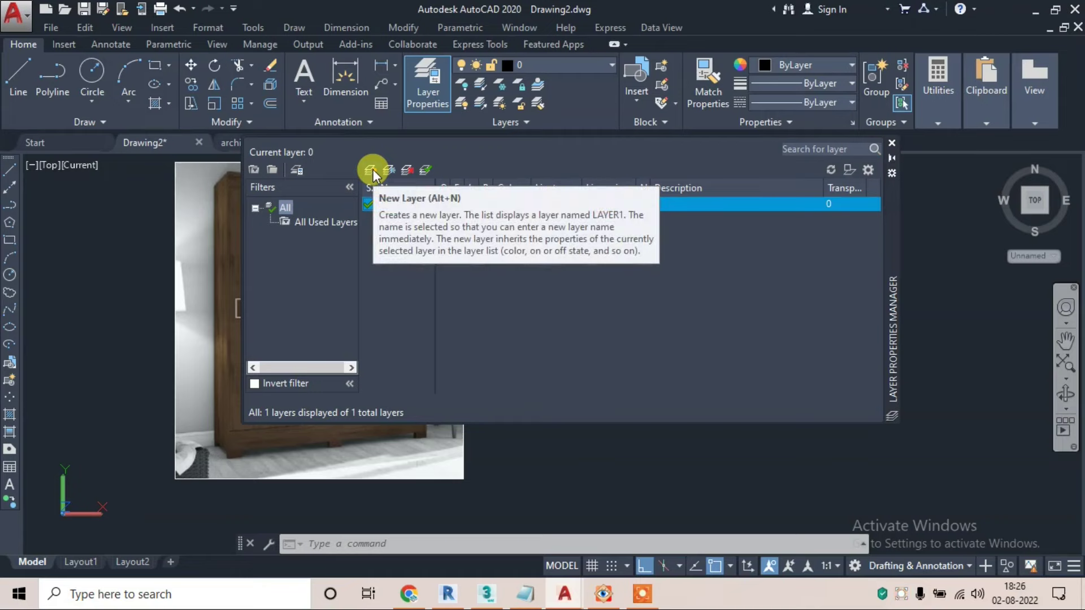
left_click(372, 171)
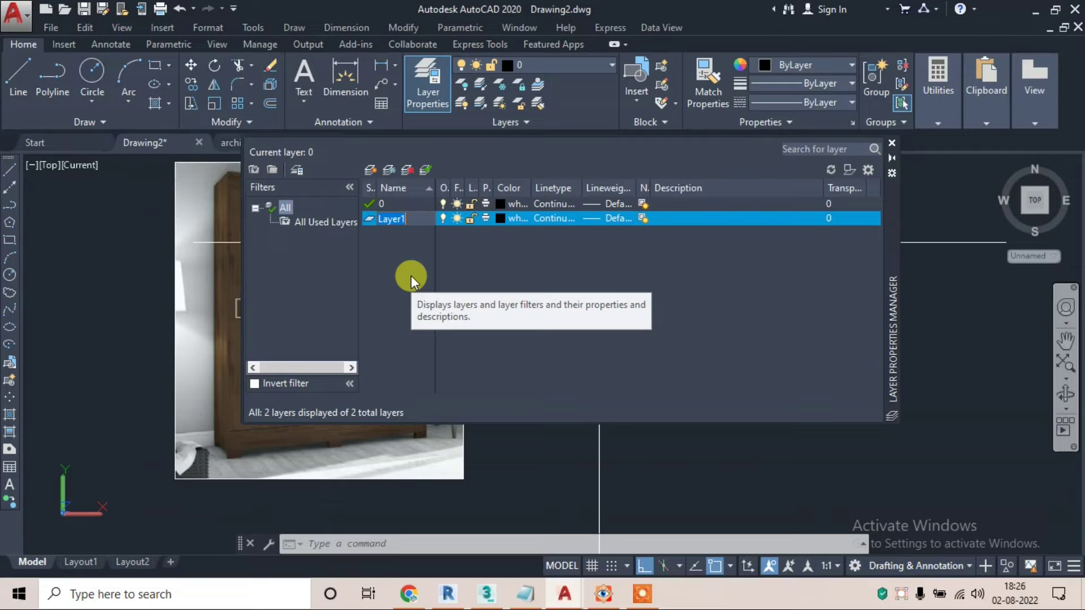
type("WOOD")
key("Return")
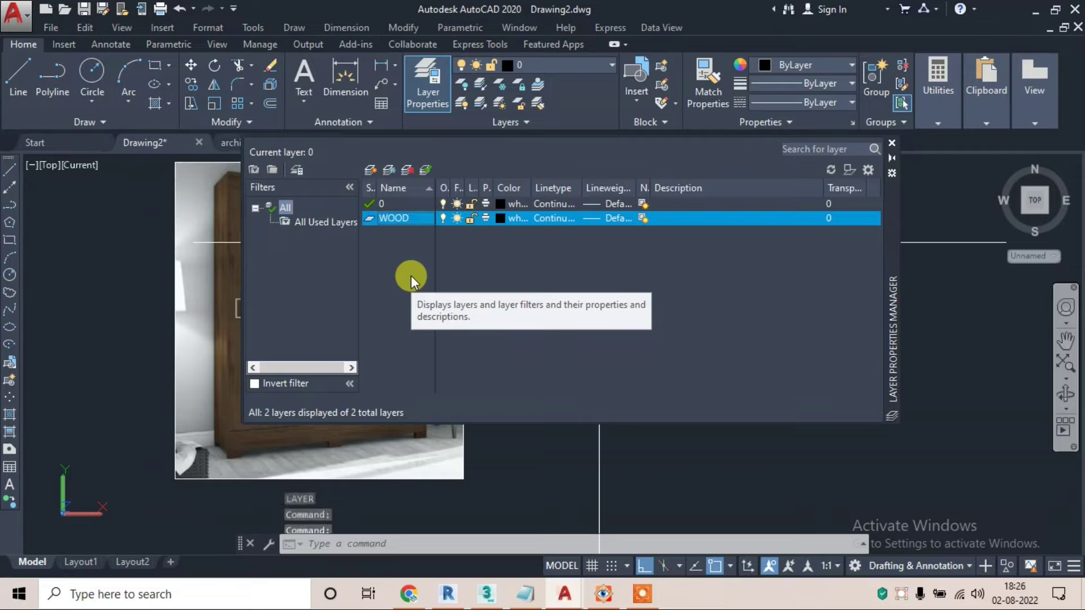
- Add the PLAN, ELEVATION and SECTION layers
left_click(369, 170)
type("PLAN")
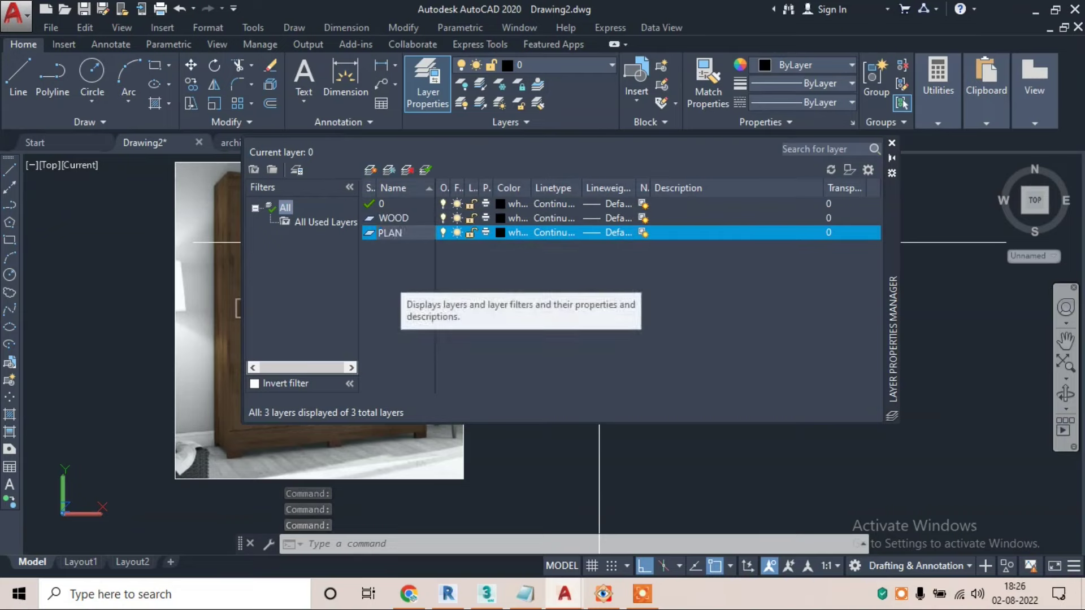
left_click(401, 277)
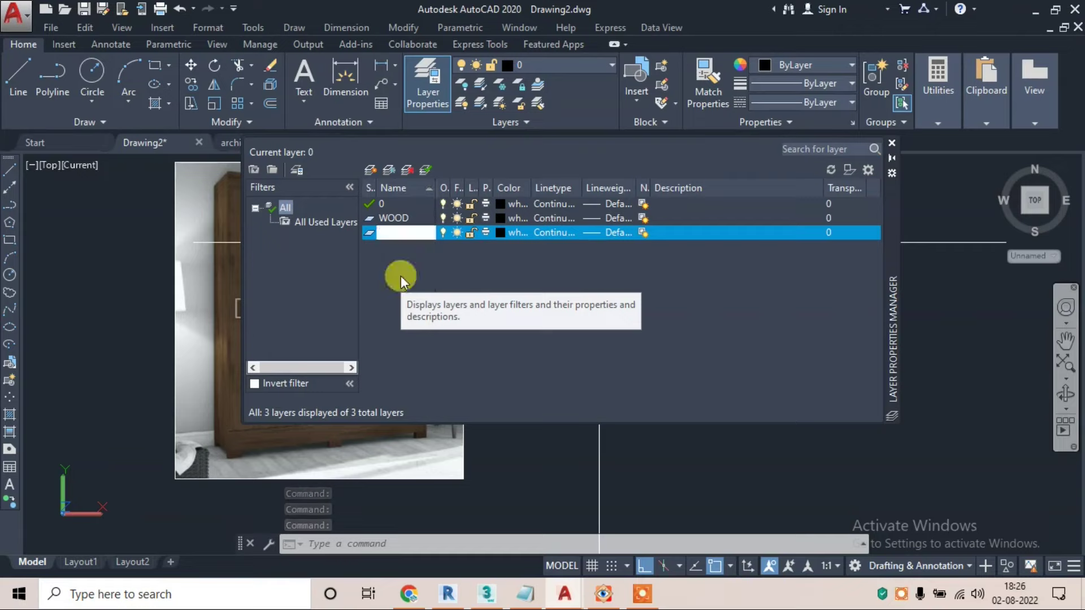
left_click(369, 170)
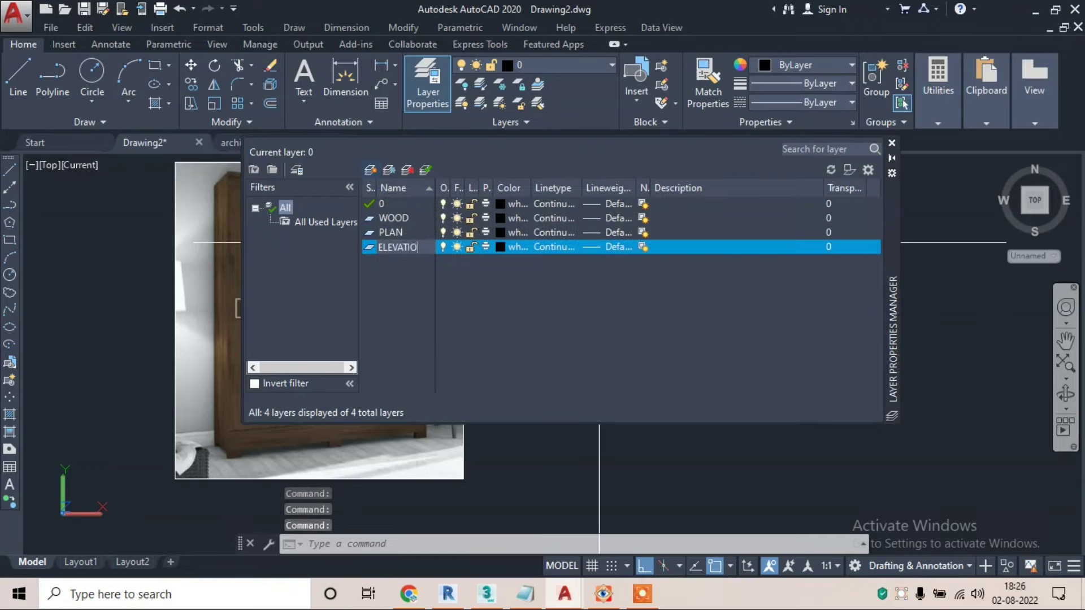
type("ELEVATION")
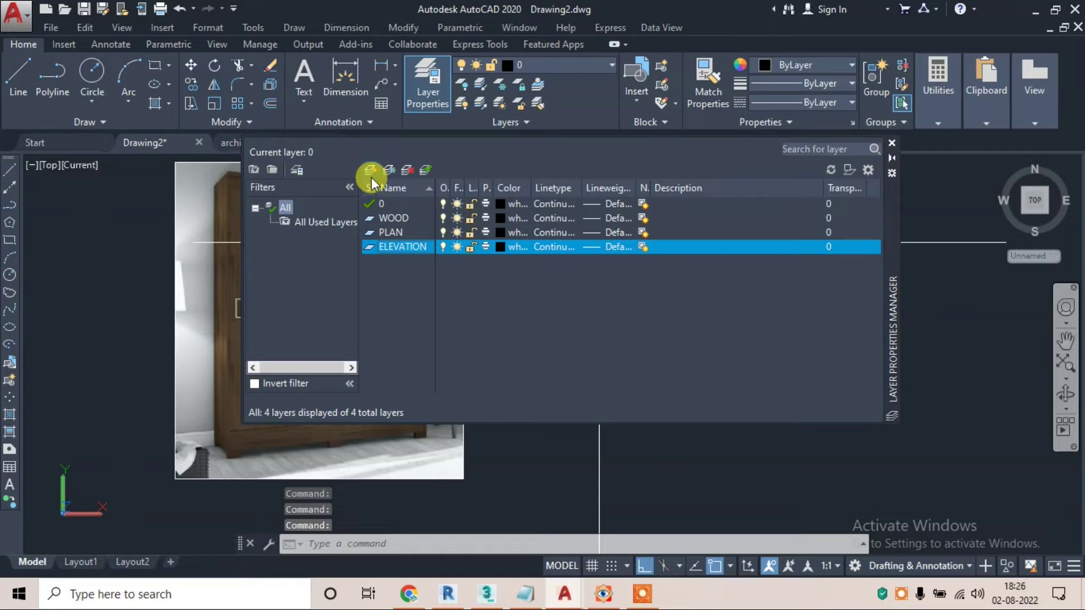
left_click(370, 170)
type("SECTION")
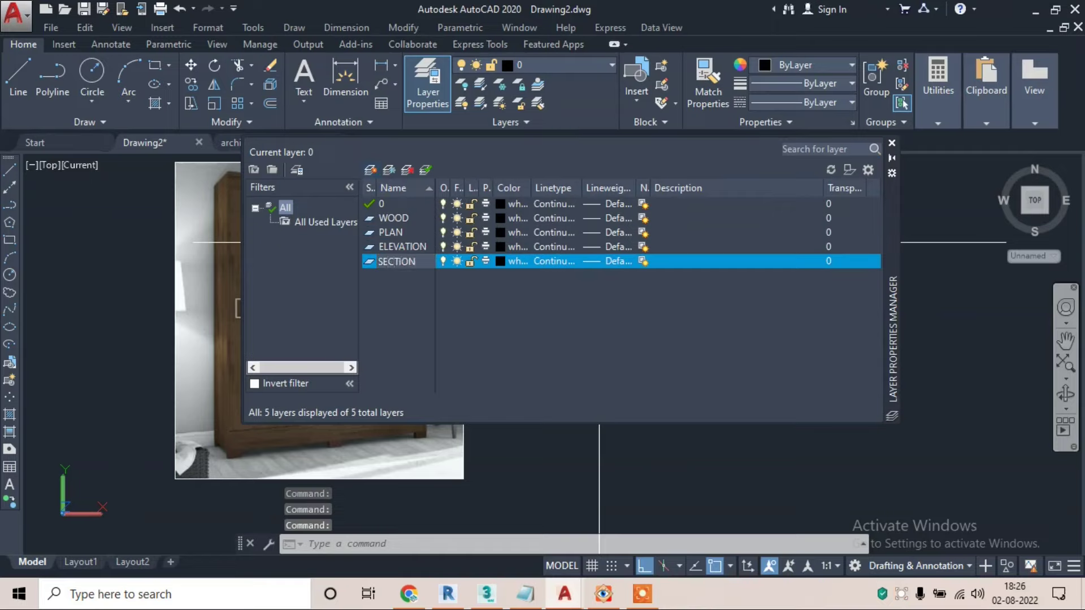
left_click(371, 178)
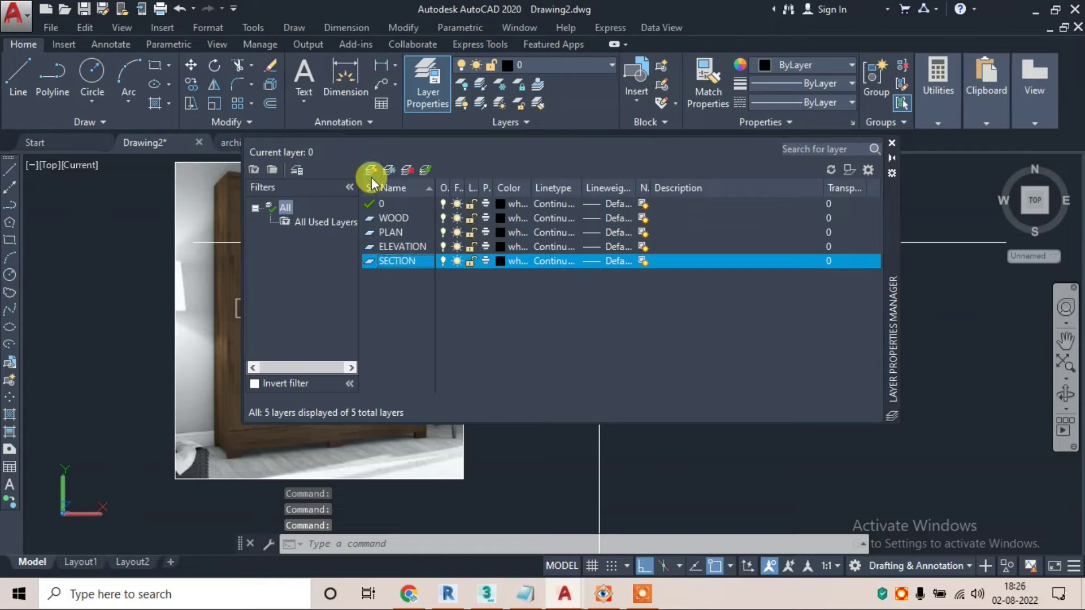
- Add the DIM. and TAG. layers
left_click(371, 178)
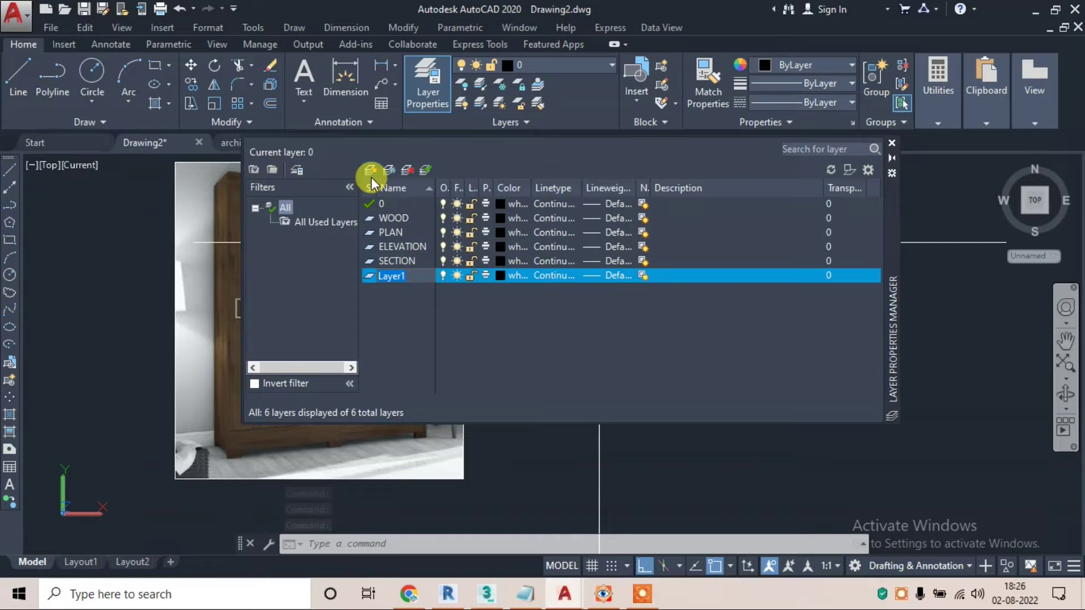
type("DIM")
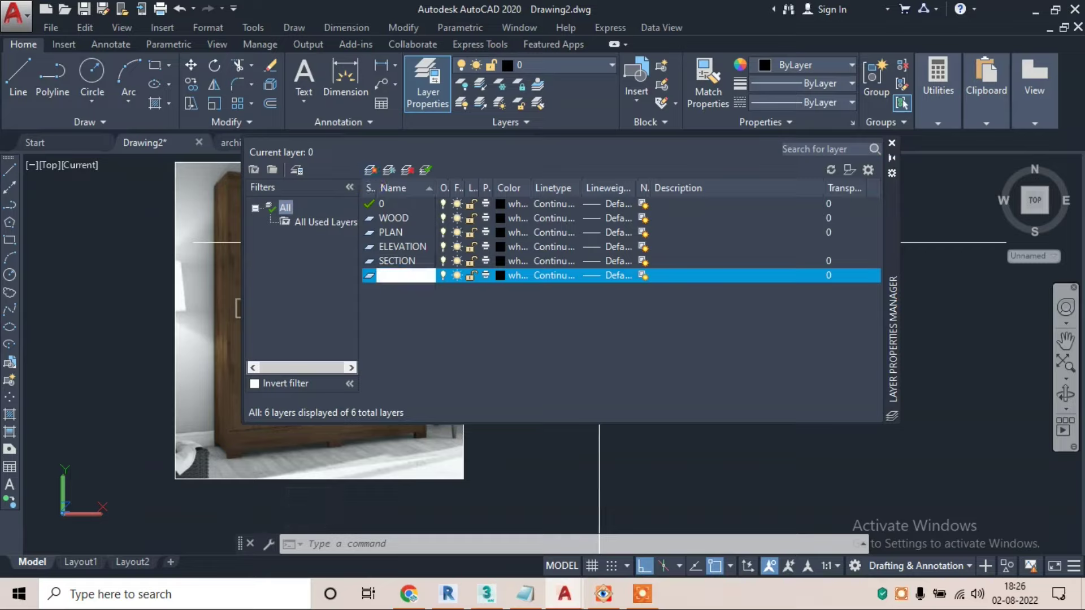
left_click(372, 180)
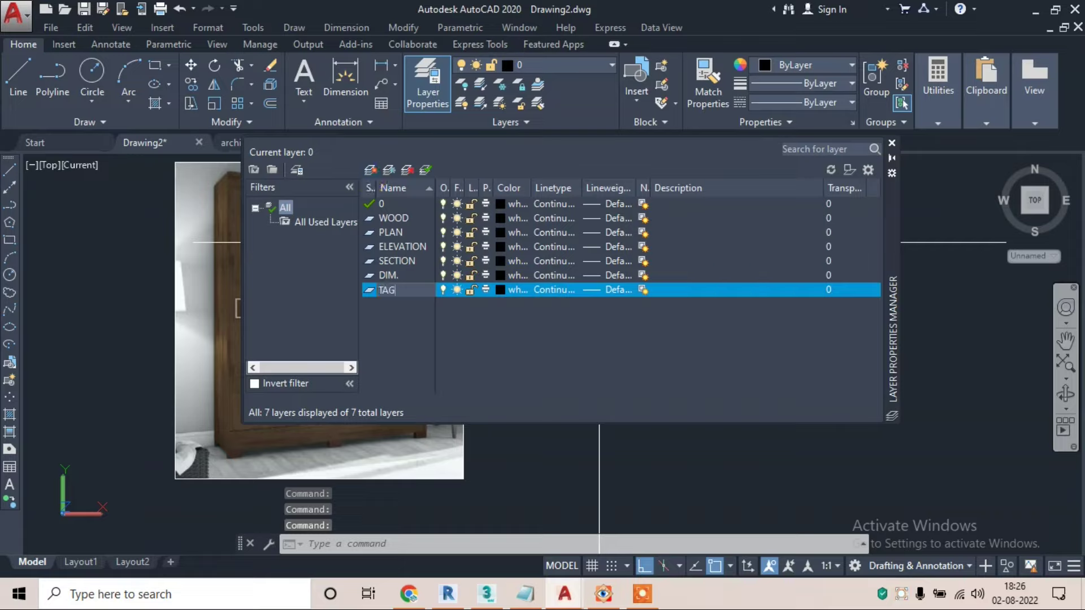
type("TAG.")
key("Return")
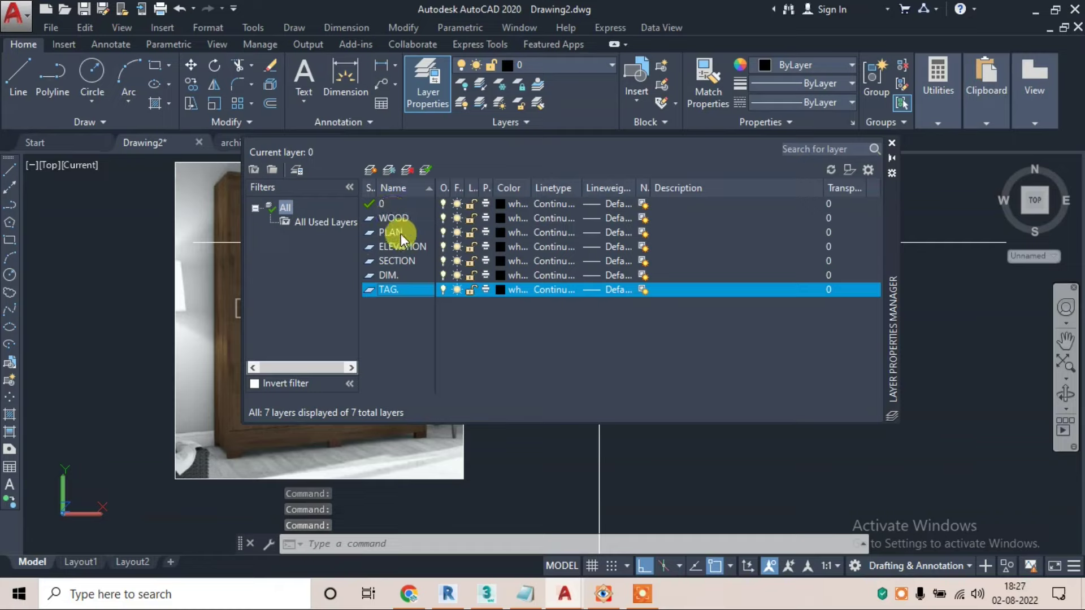
left_click(396, 217)
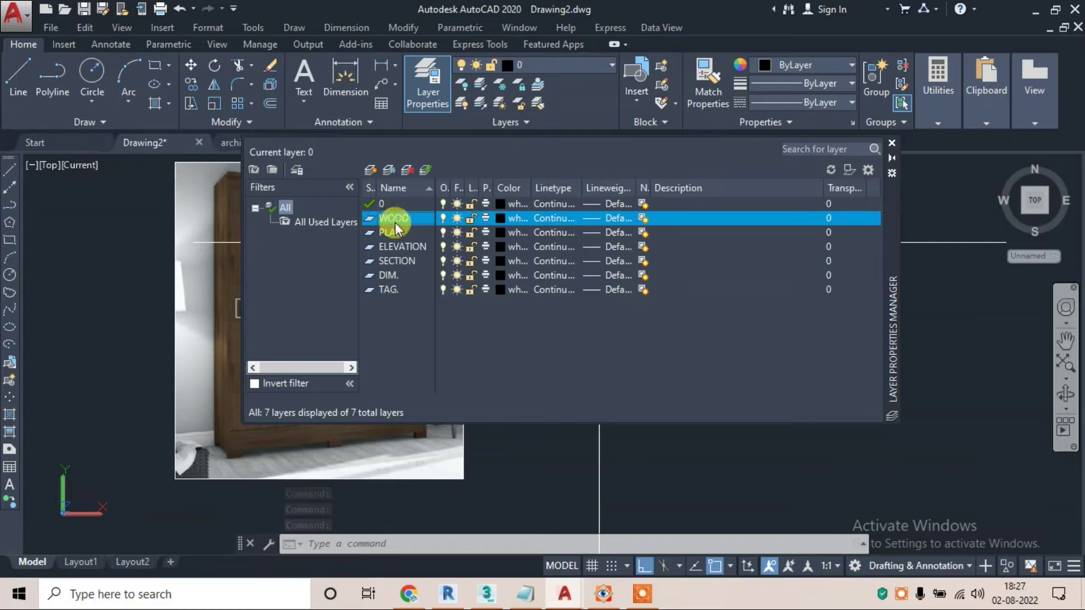
- Colour the WOOD layer orange 30 and the PLAN layer 42
left_click(499, 219)
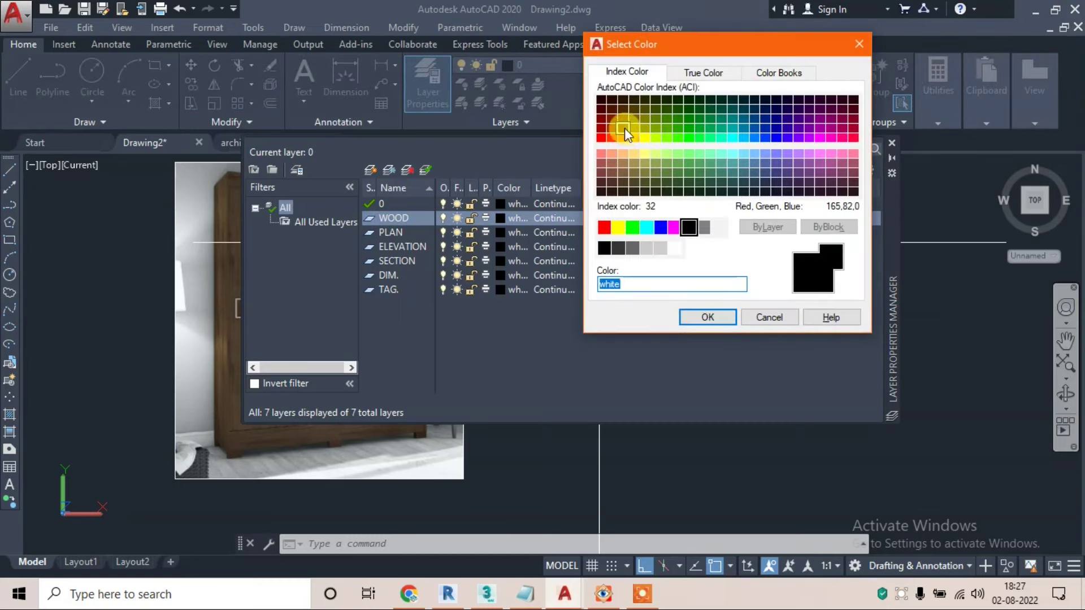
left_click(624, 128)
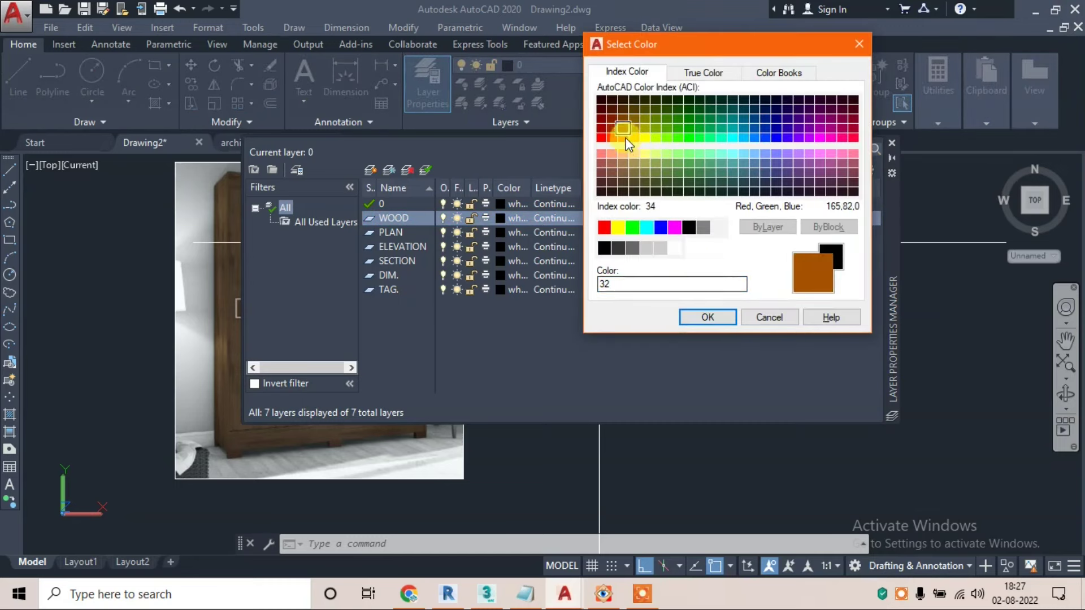
left_click(624, 138)
left_click(690, 315)
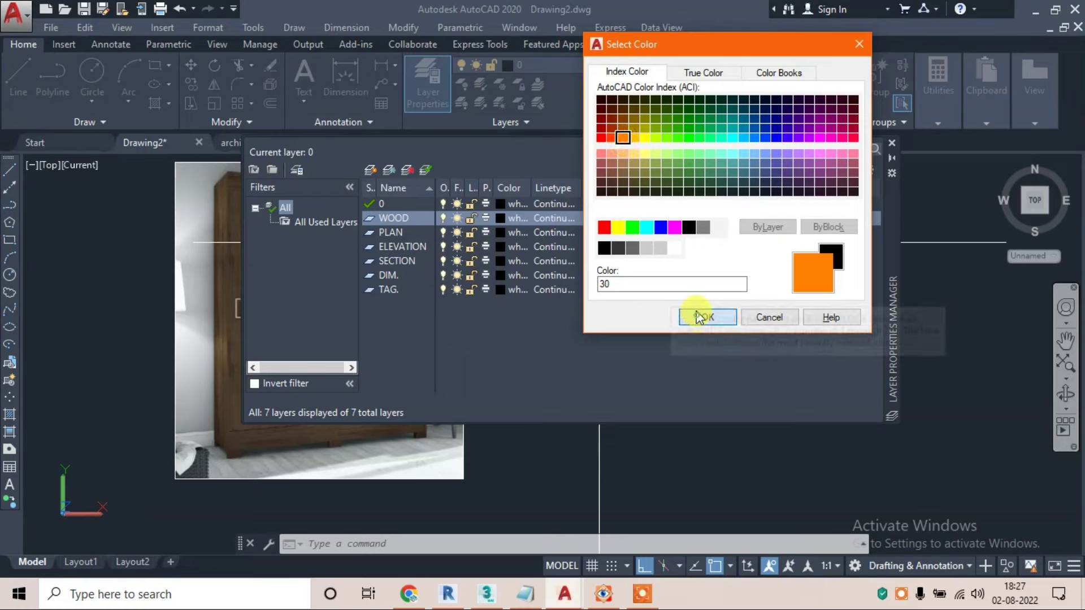
left_click(501, 233)
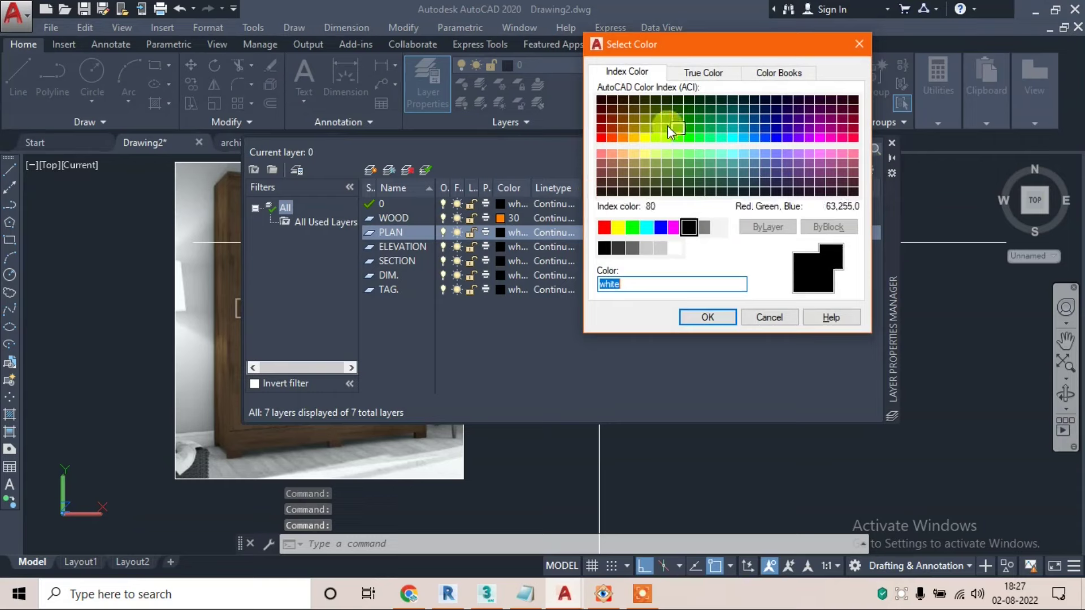
left_click(637, 133)
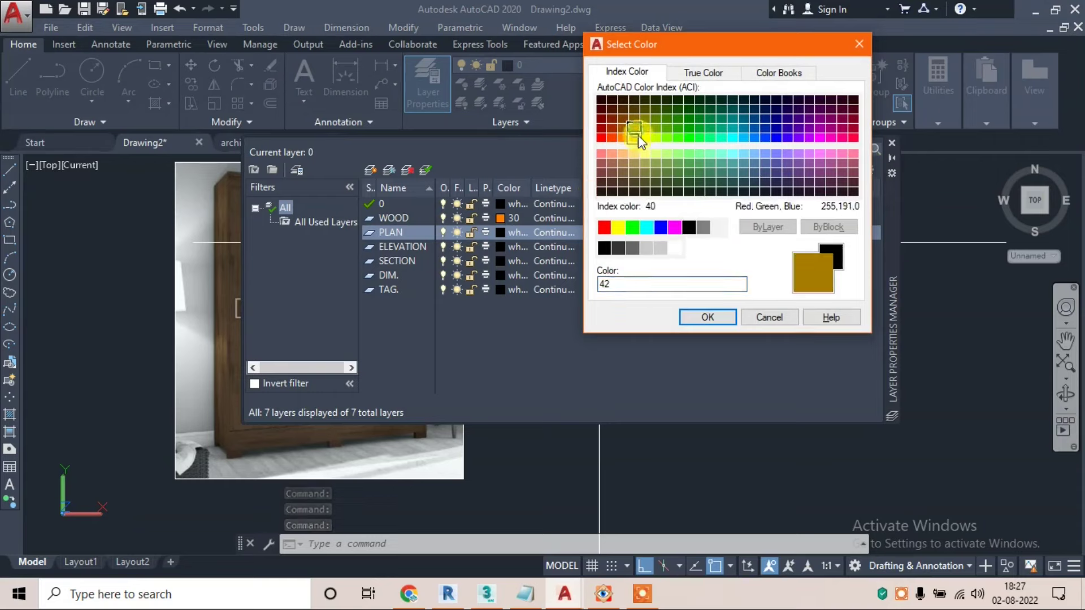
left_click(710, 314)
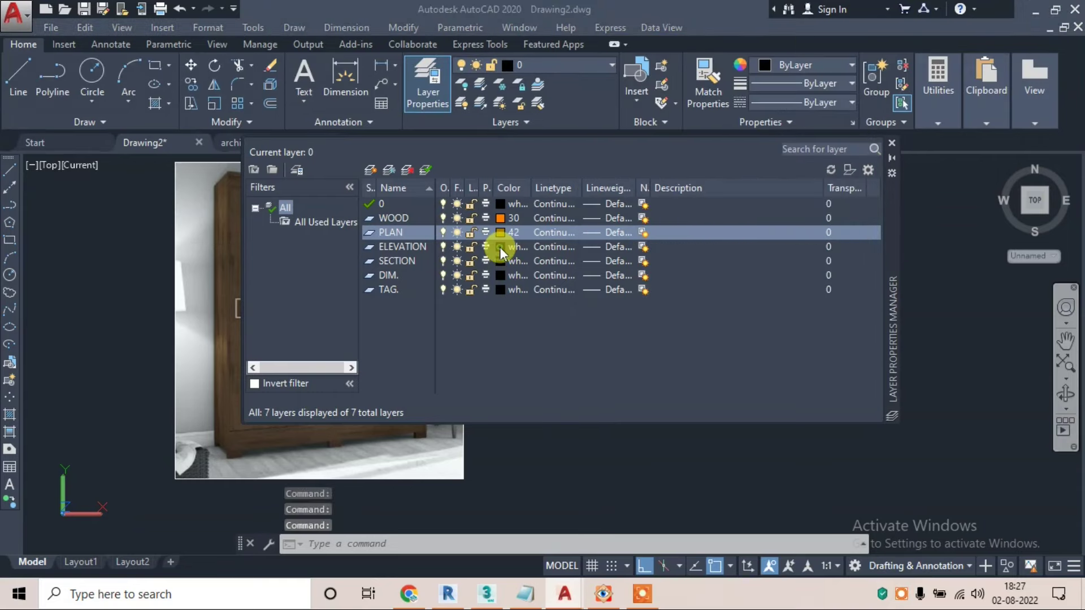
- Colour the ELEVATION layer 24 and the SECTION layer teal 144
left_click(499, 246)
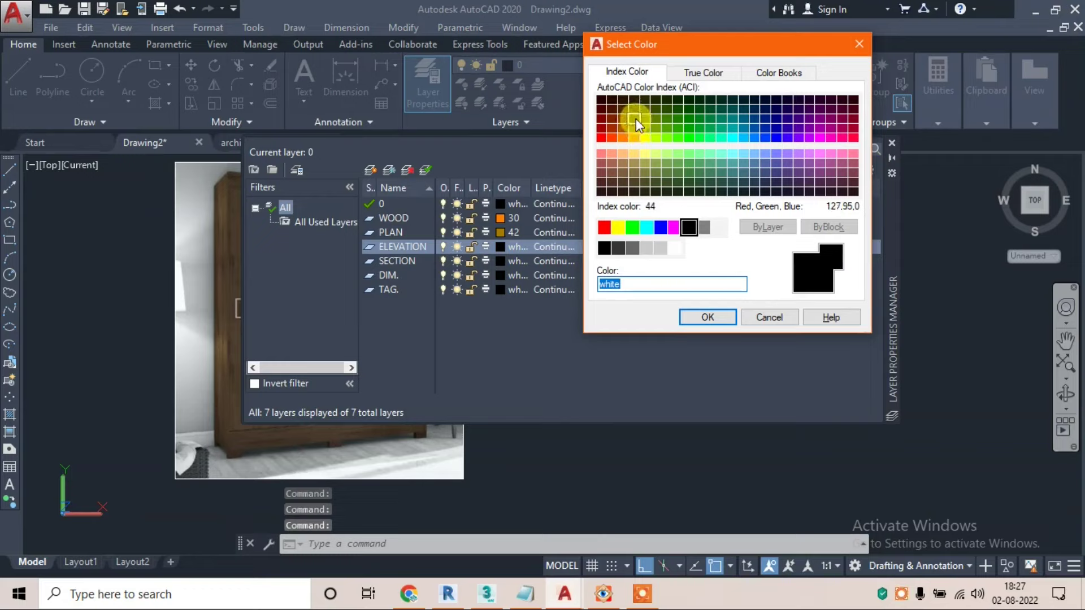
left_click(646, 118)
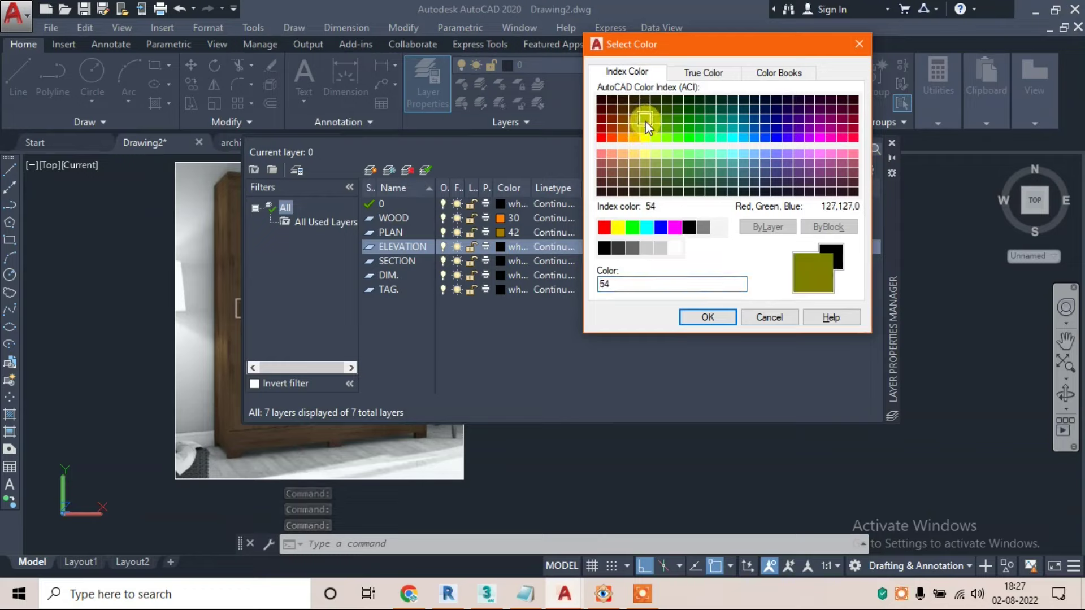
left_click(611, 120)
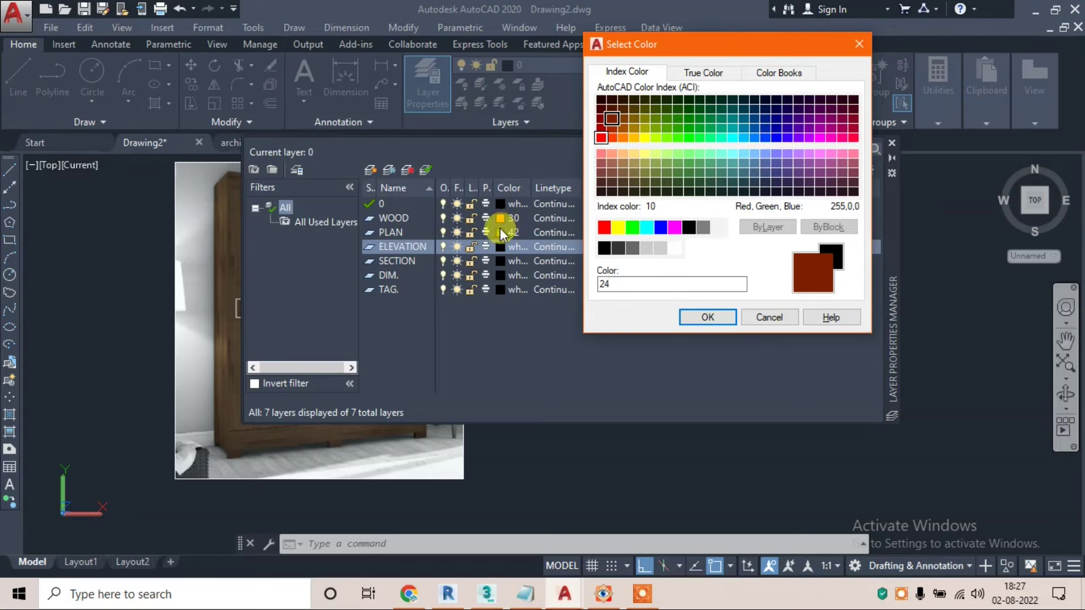
left_click(711, 317)
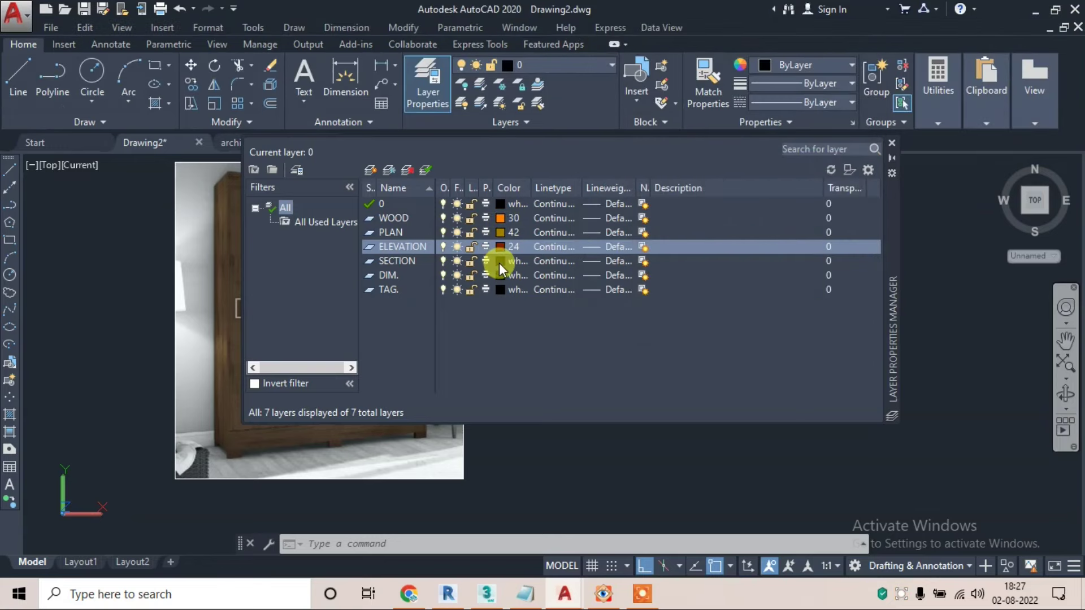
left_click(499, 262)
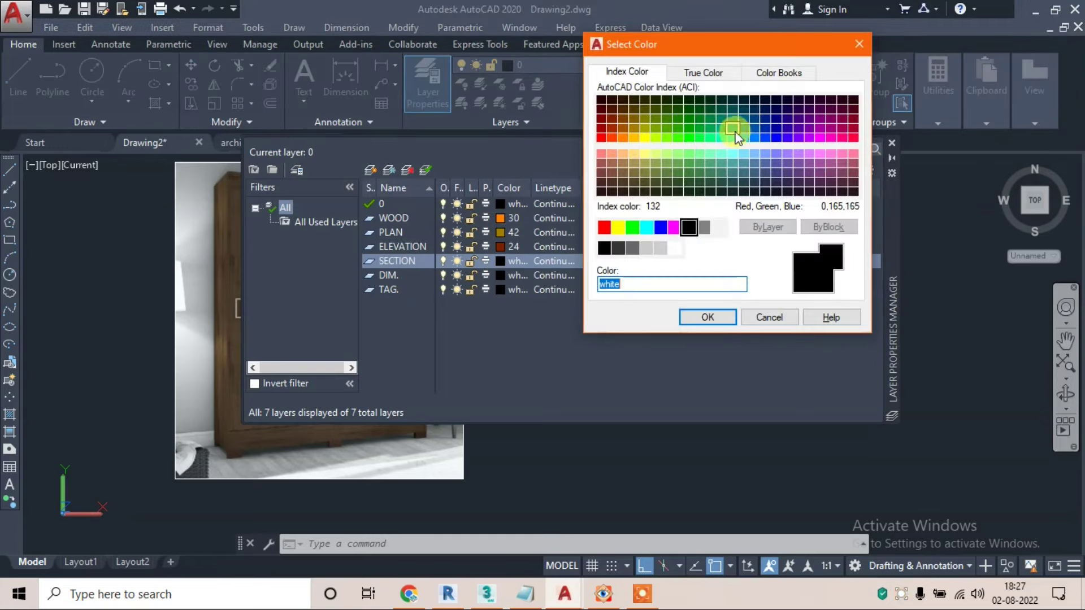
double_click(744, 120)
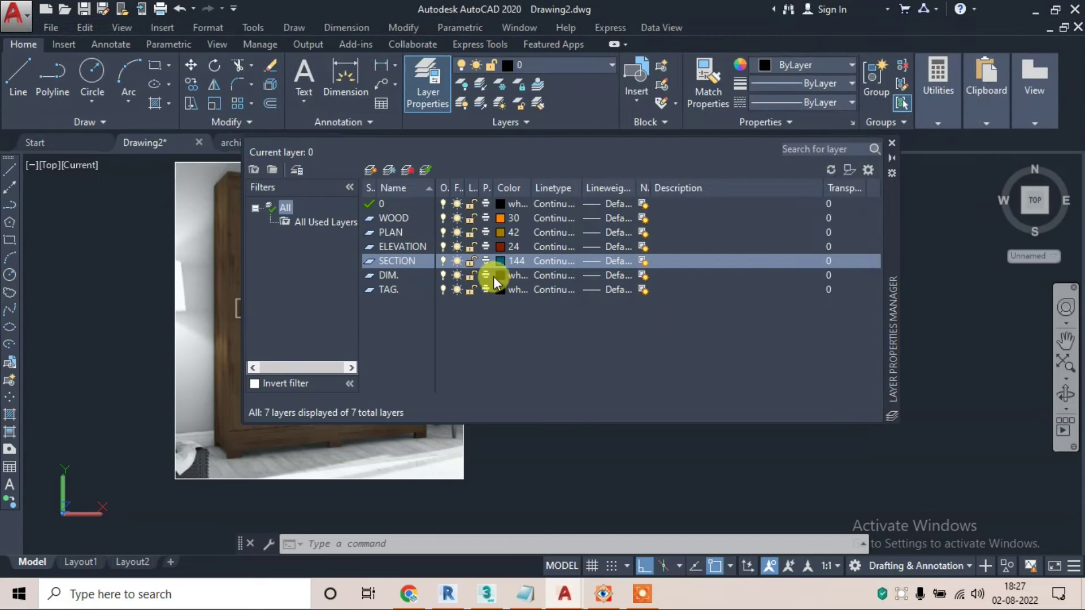
- Colour DIM. magenta 212 and TAG. red 242, keeping layer 0 current
left_click(497, 275)
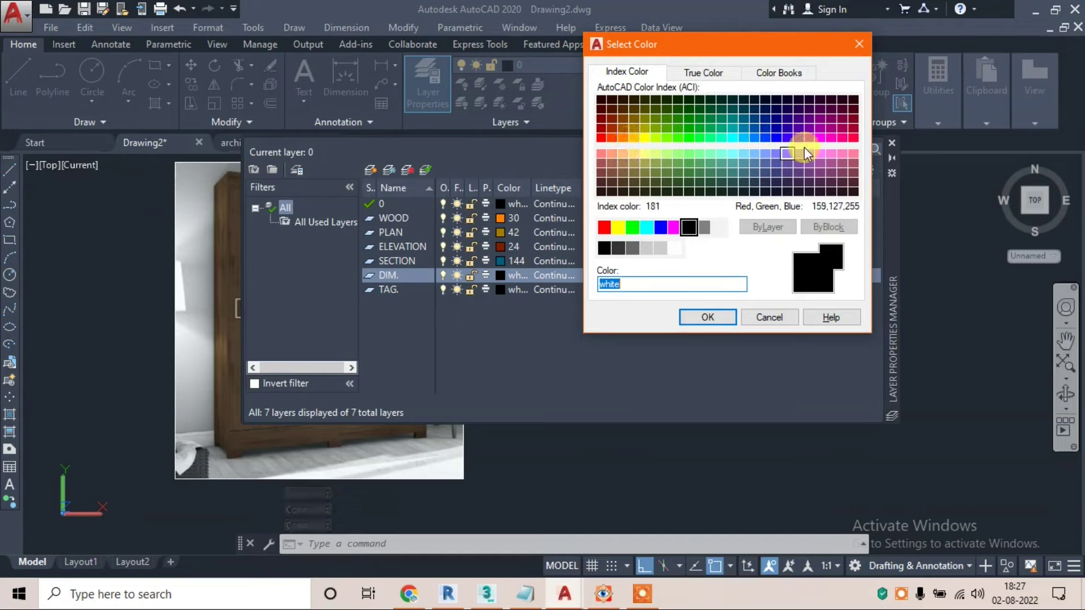
left_click(819, 127)
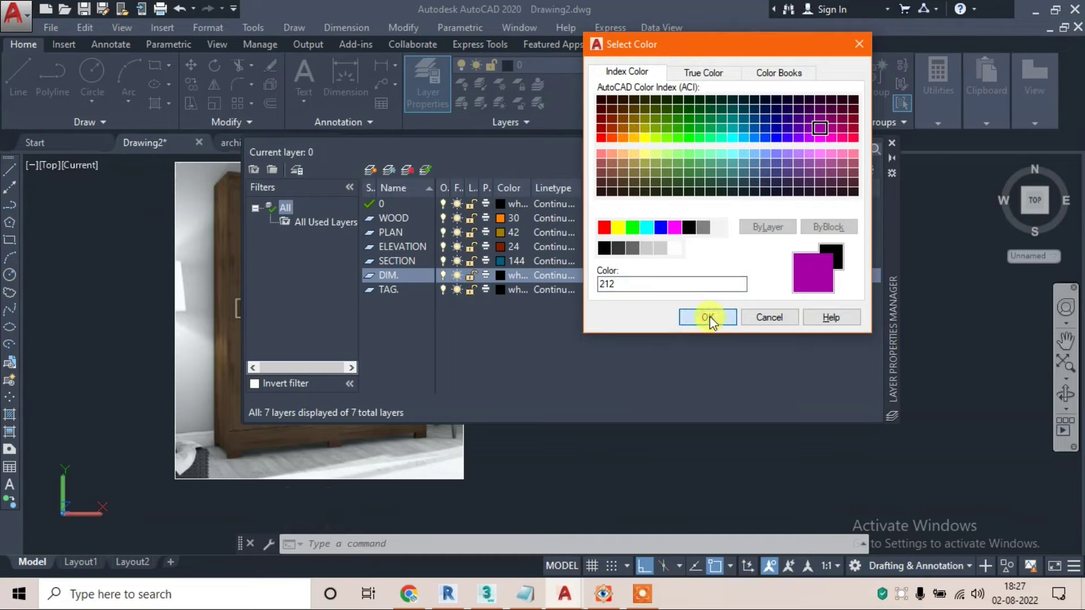
left_click(703, 315)
left_click(501, 291)
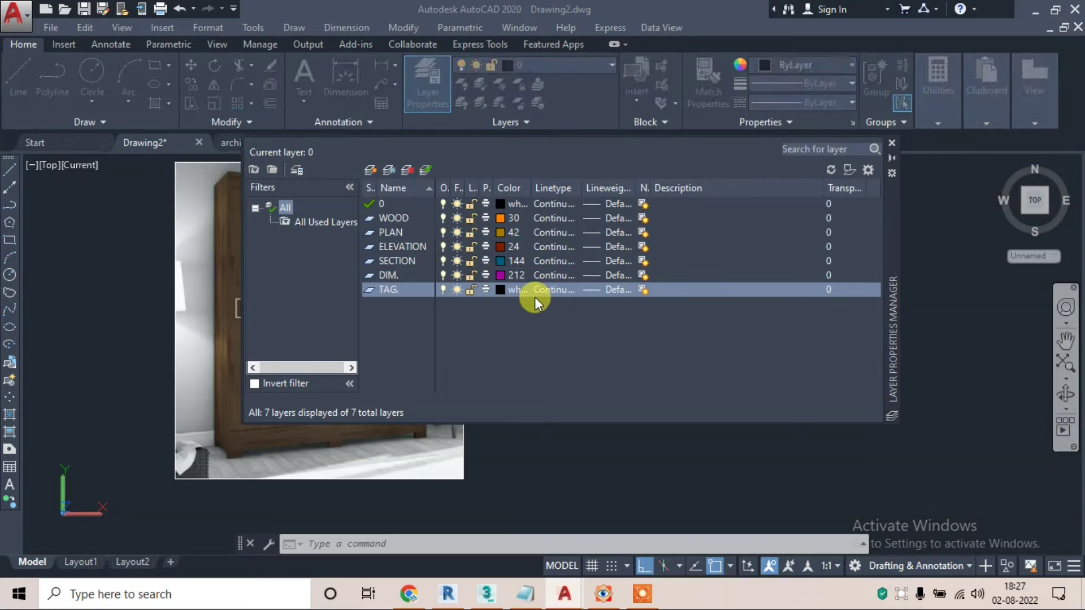
left_click(853, 138)
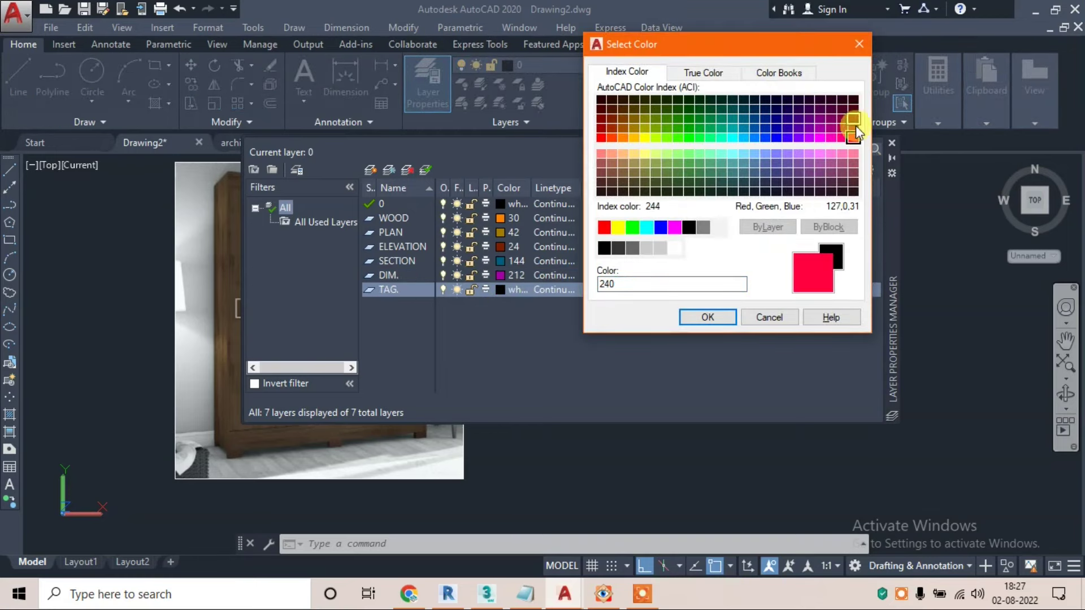
left_click(702, 317)
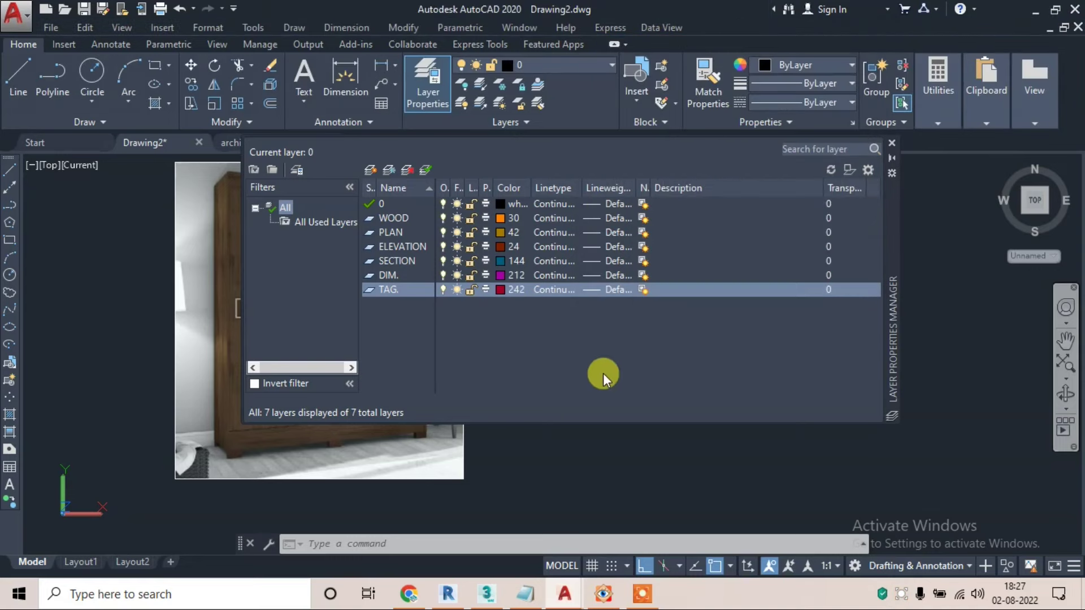
left_click(546, 66)
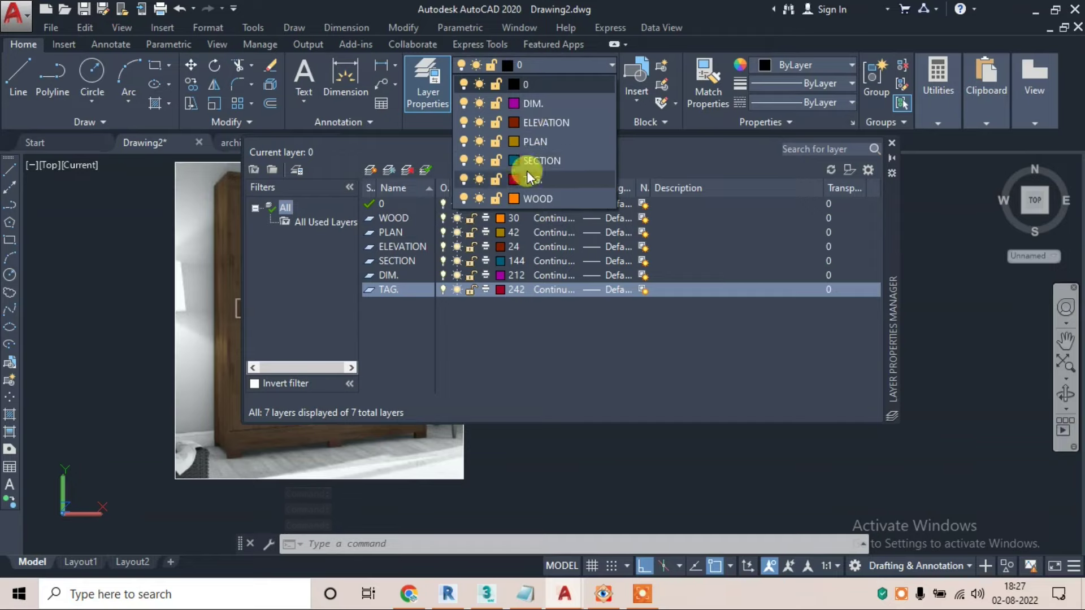
left_click(822, 149)
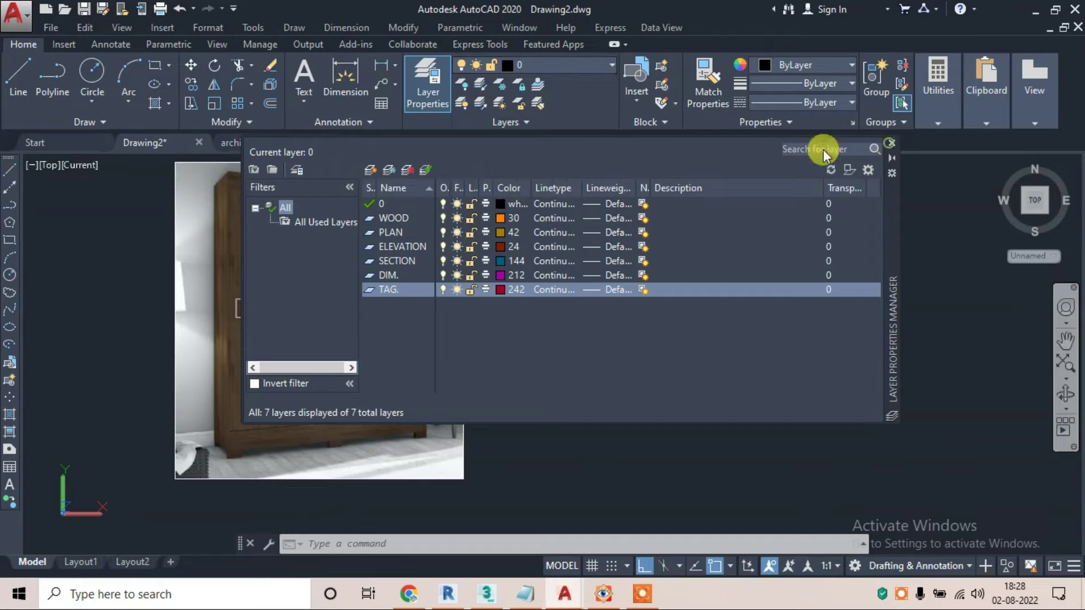
- Close the Layer Properties Manager and nudge the view of the wardrobe photo
left_click(891, 144)
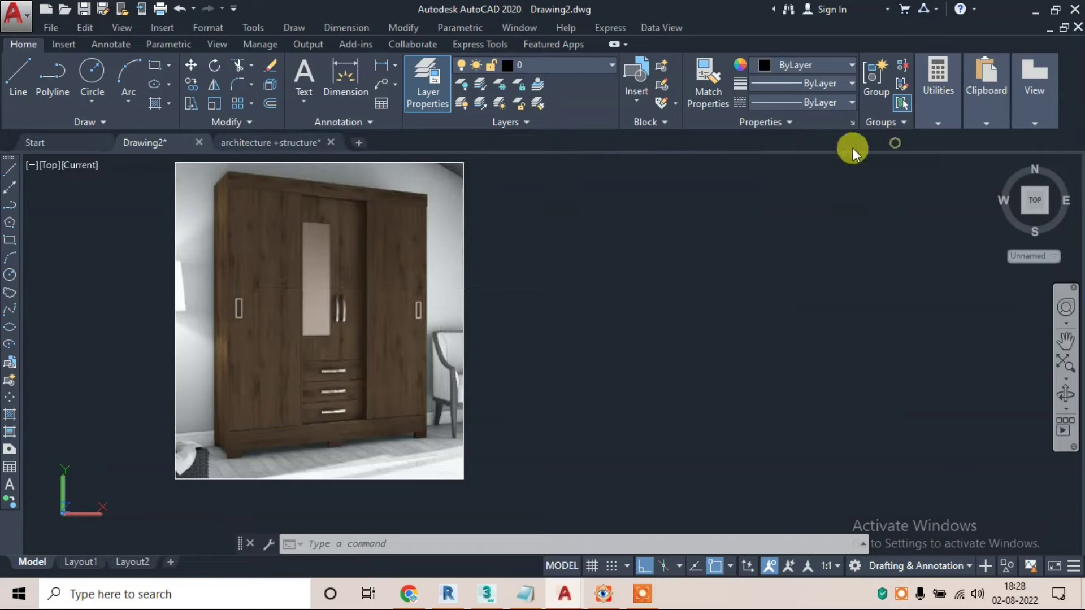
scroll(348, 308, "down", 3)
scroll(424, 289, "up", 3)
left_click_drag(424, 290, 394, 286)
key("Escape")
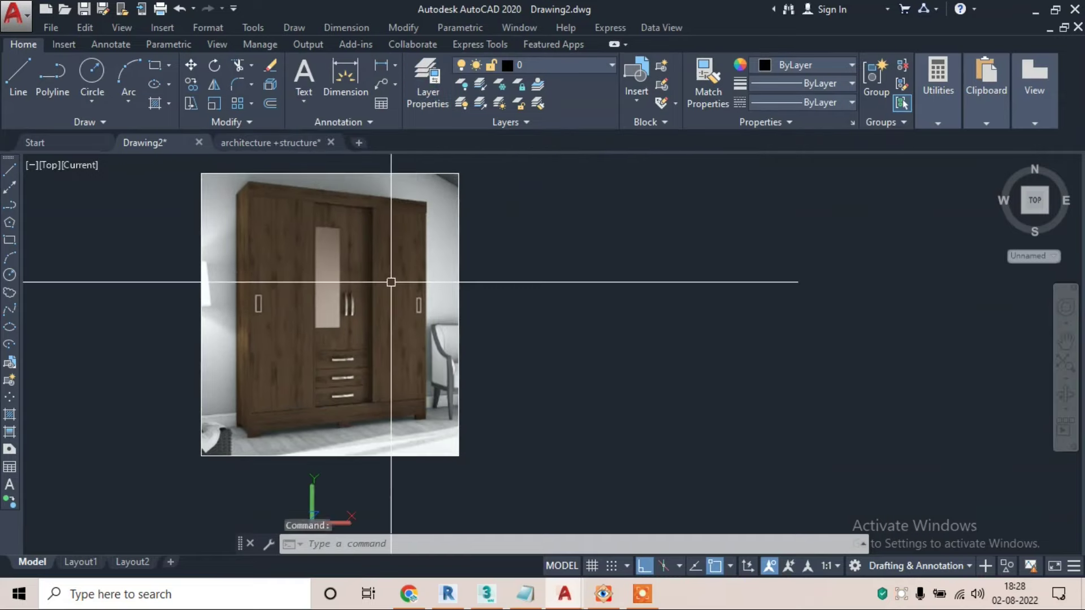
key("Escape")
key("Escape")
- Set Architectural length units with an Inches insertion scale using UN
type("UN")
key("Return")
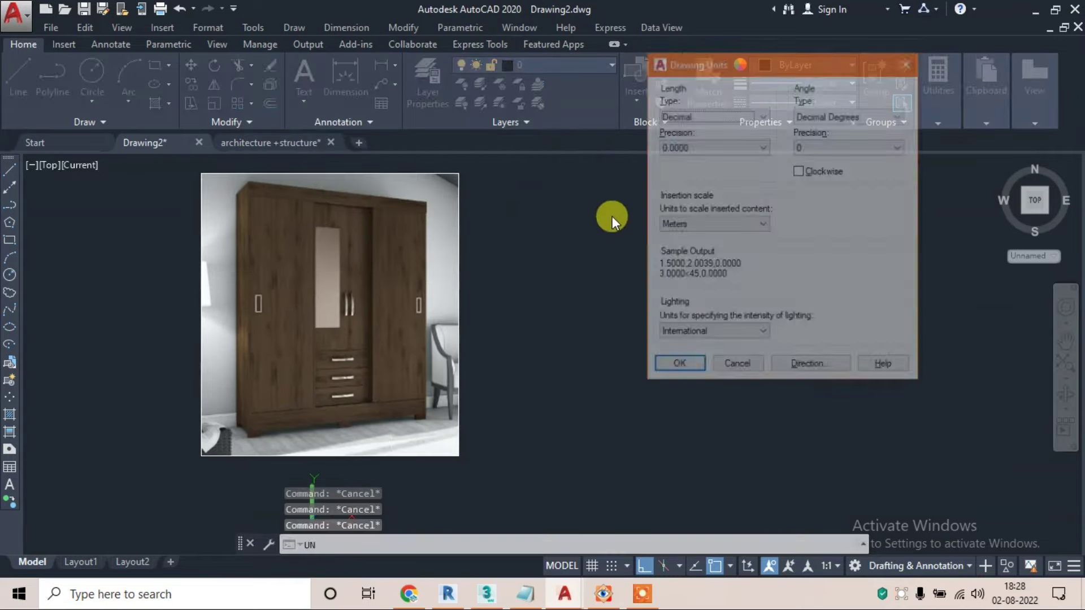
left_click_drag(692, 65, 638, 66)
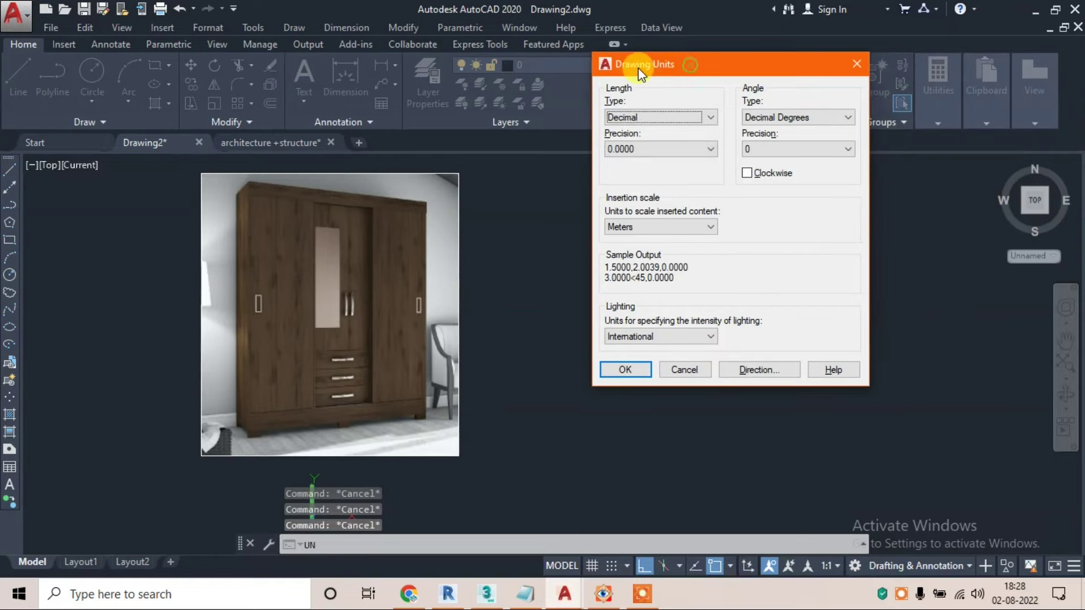
left_click(639, 116)
left_click(654, 135)
left_click(648, 225)
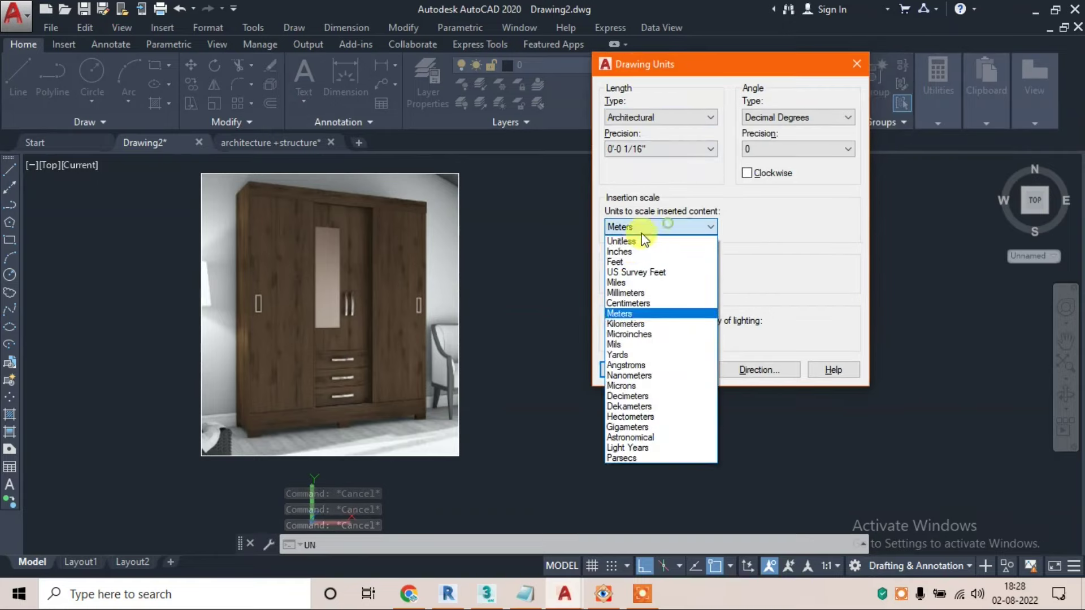
left_click(628, 246)
left_click(625, 369)
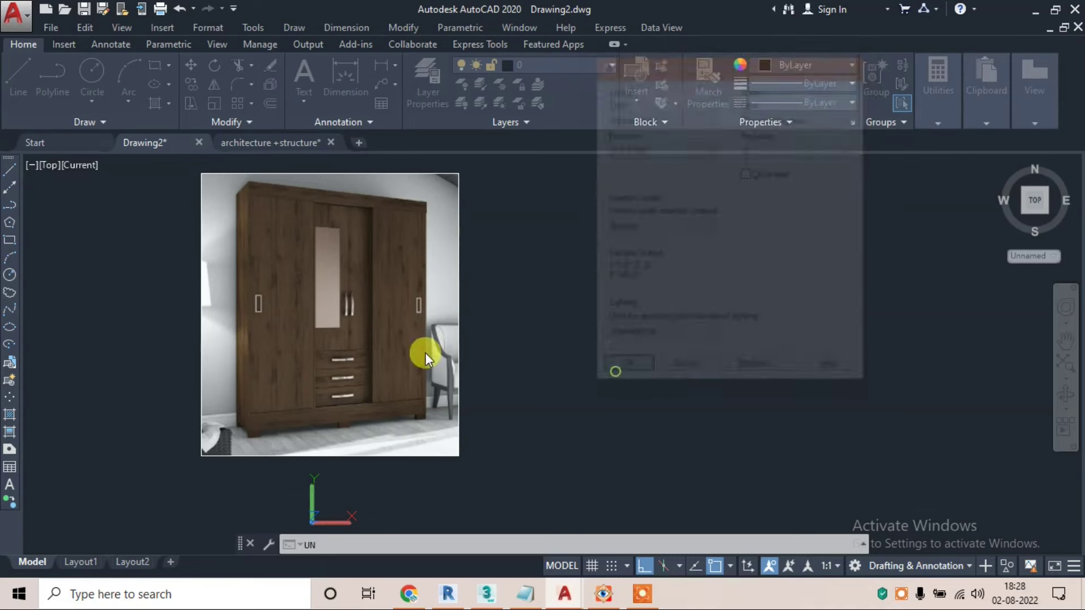
scroll(295, 427, "up", 2)
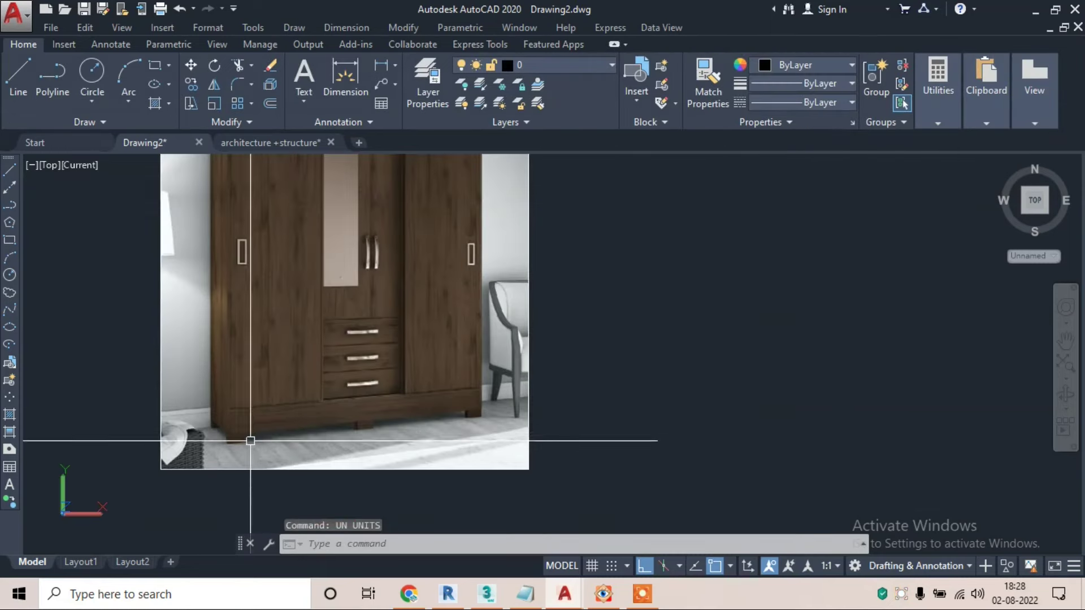
scroll(249, 440, "up", 4)
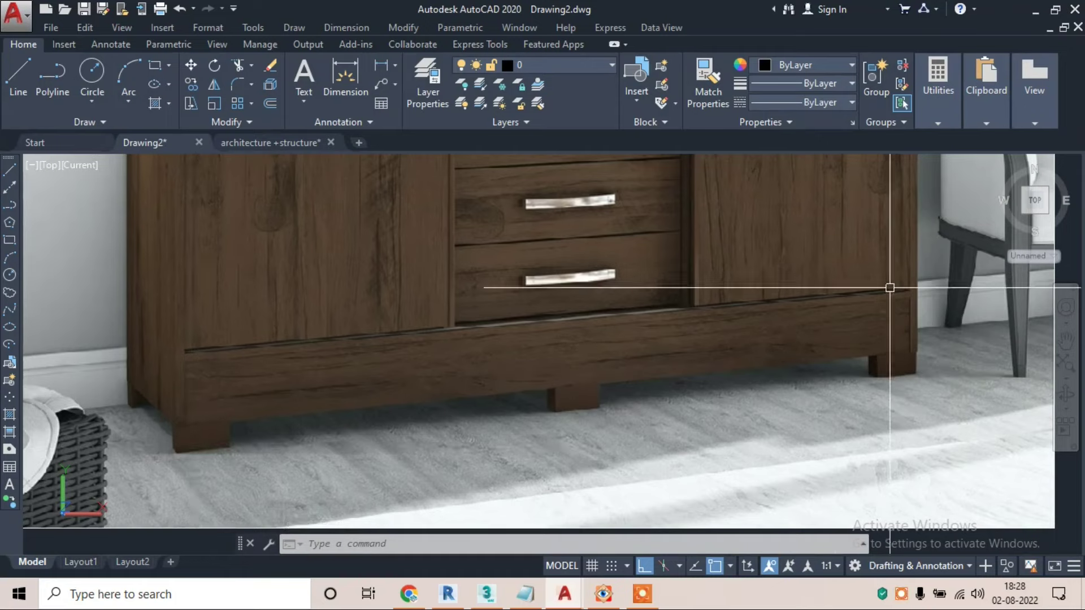
scroll(455, 367, "down", 4)
middle_click_drag(393, 415, 393, 473)
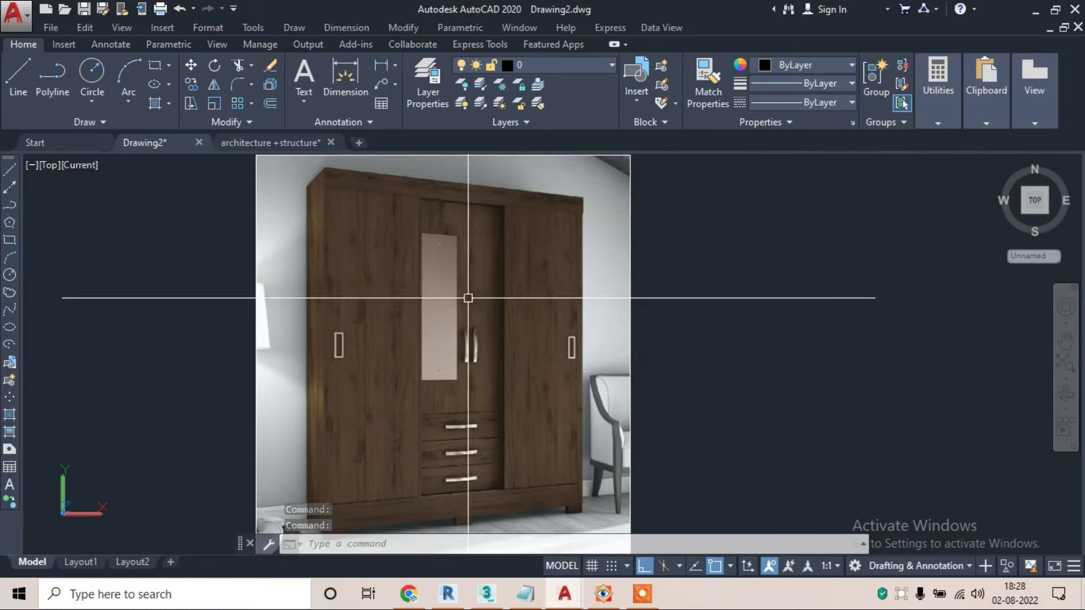
scroll(452, 435, "up", 2)
middle_click_drag(450, 401, 447, 374)
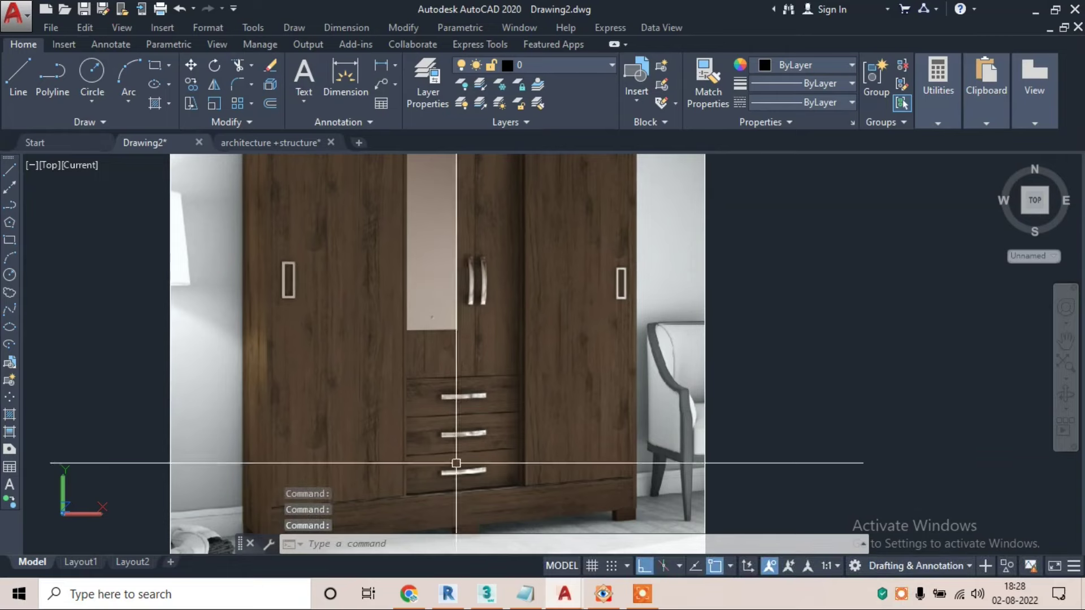
scroll(429, 458, "down", 2)
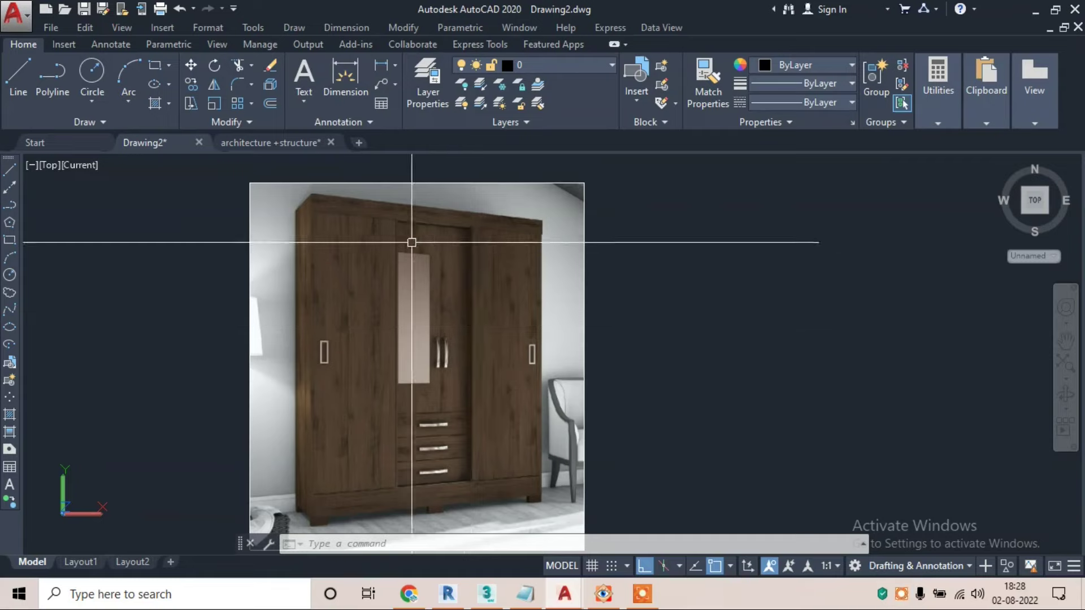
middle_click_drag(397, 219, 395, 210)
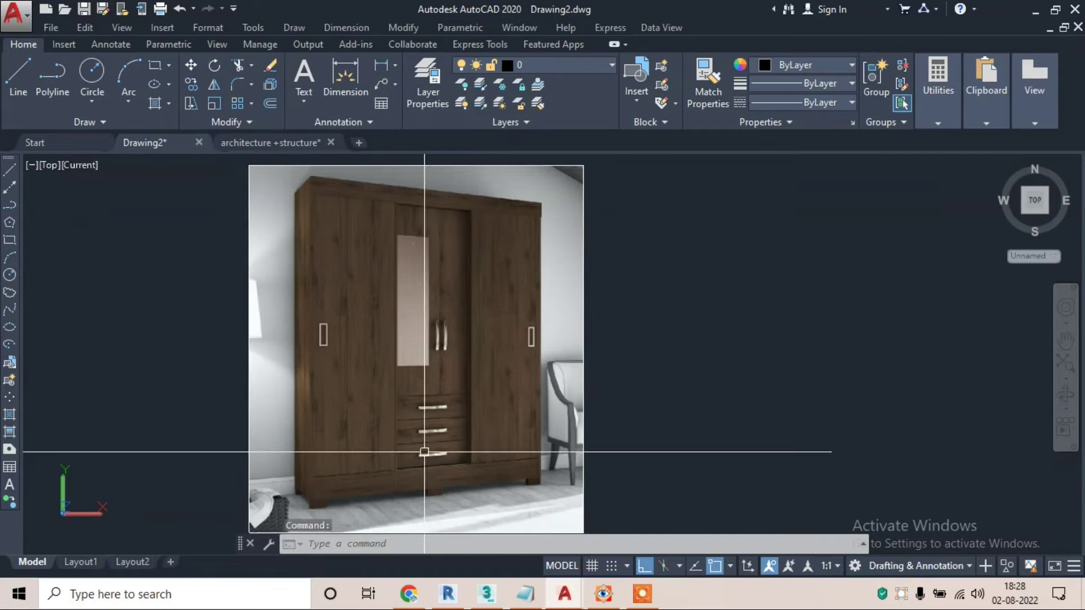
scroll(501, 223, "up", 2)
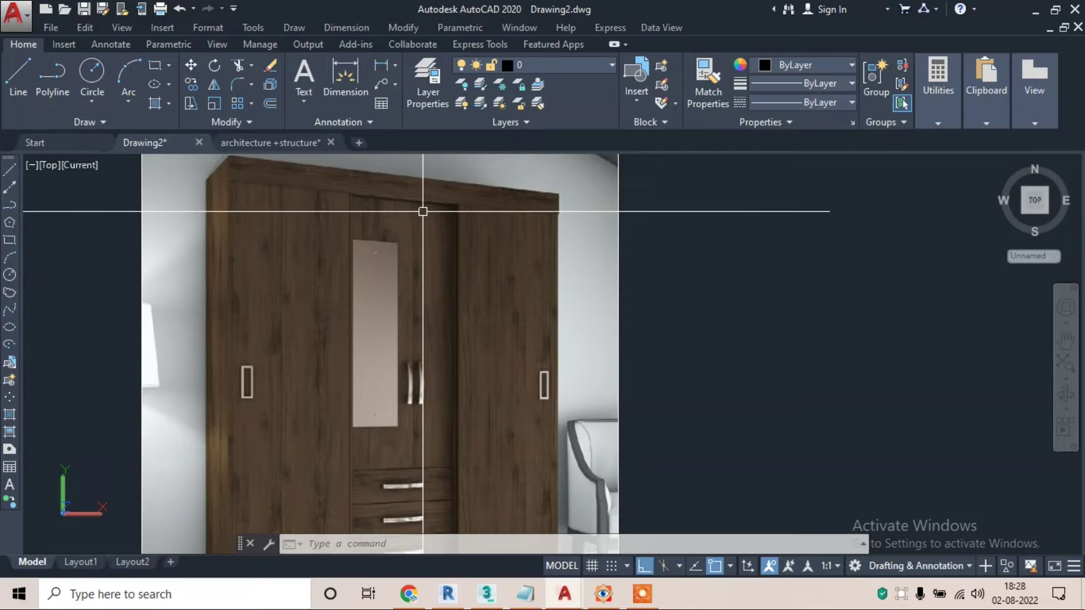
scroll(388, 230, "down", 2)
type("LINE")
key("Return")
key("Escape")
key("Escape")
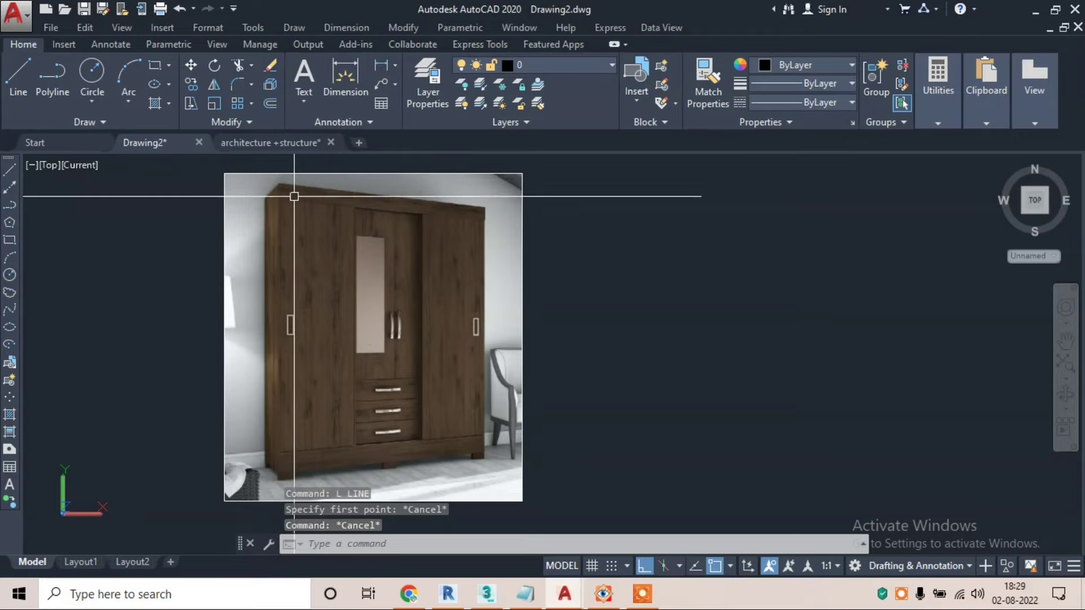
middle_click_drag(375, 260, 282, 263)
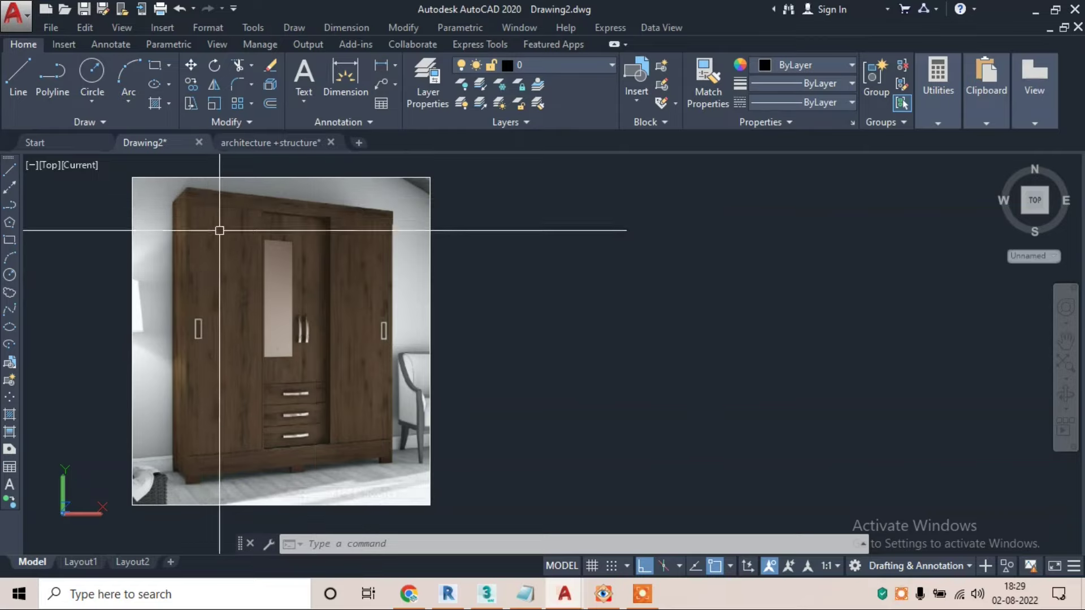
- Draw a horizontal line rightward from the wardrobe photo's top edge past the image
left_click(18, 73)
scroll(411, 211, "up", 3)
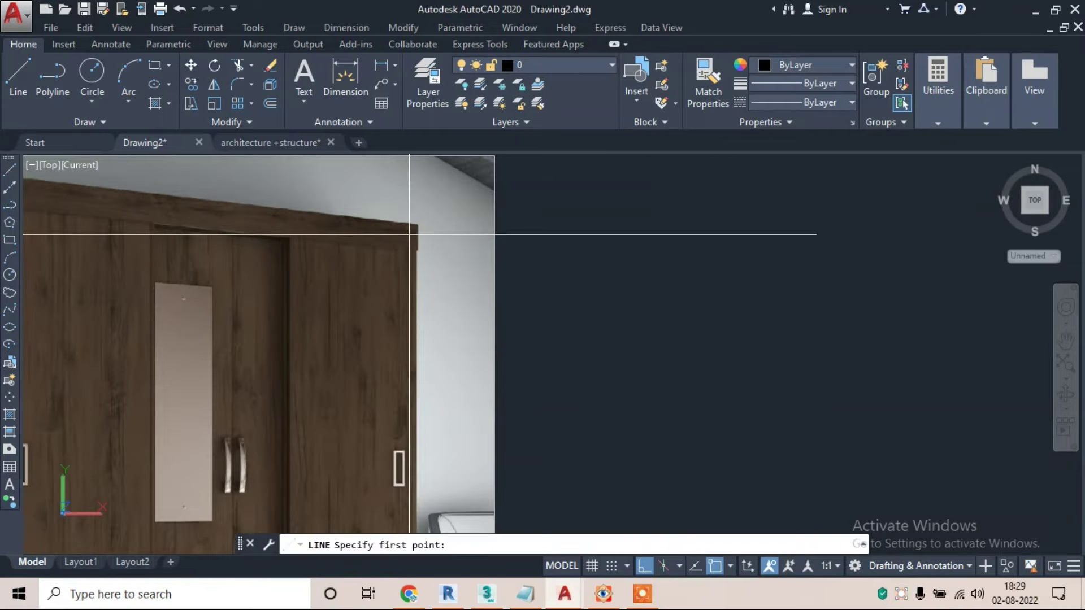
left_click(409, 236)
key("Escape")
key("Return")
left_click(378, 219)
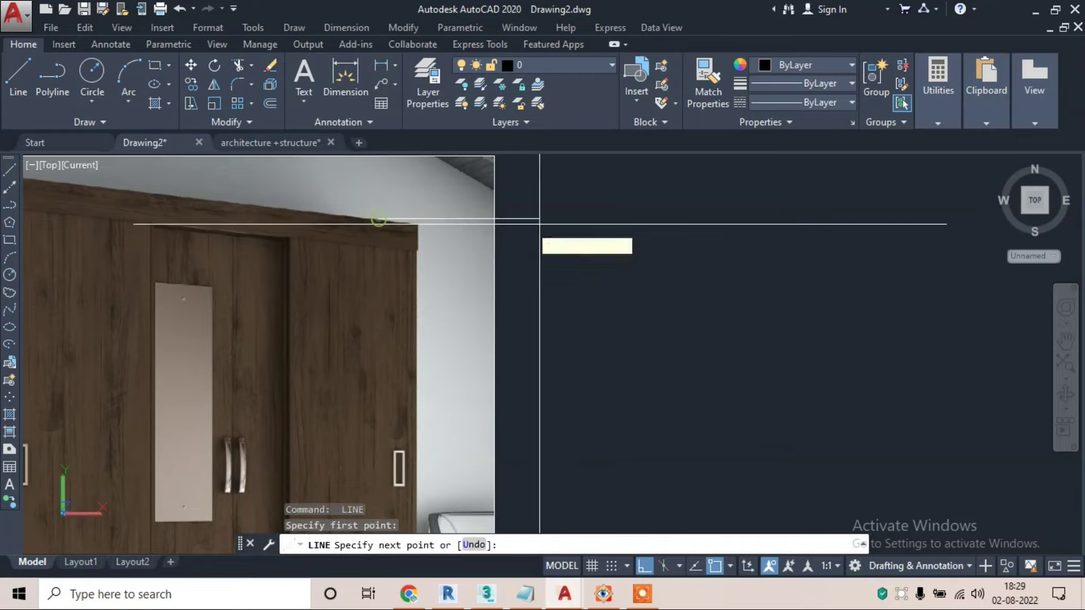
left_click(630, 224)
key("Escape")
key("Escape")
key("Escape")
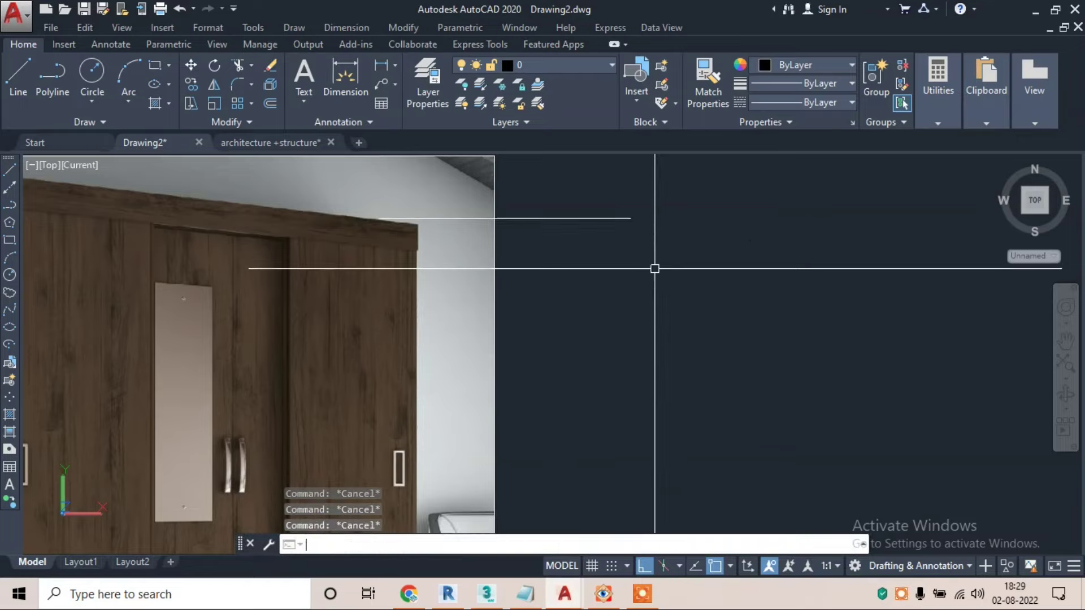
type("MT")
key("Return")
scroll(638, 218, "up", 2)
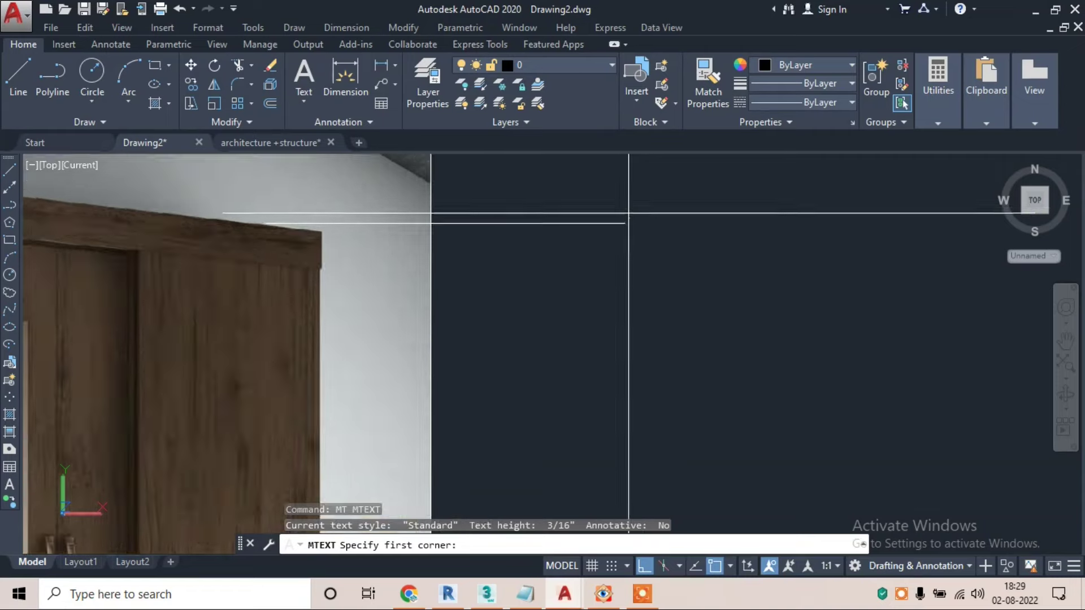
- Create a multiline text box beside the line reading PLAN
left_click(640, 211)
left_click(749, 259)
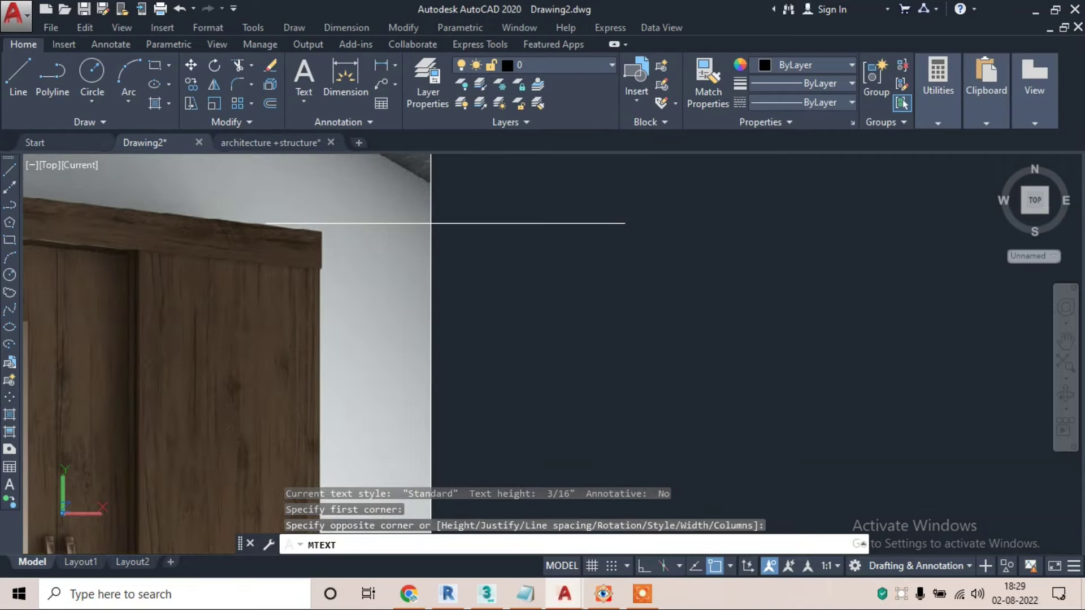
type("TPLAN")
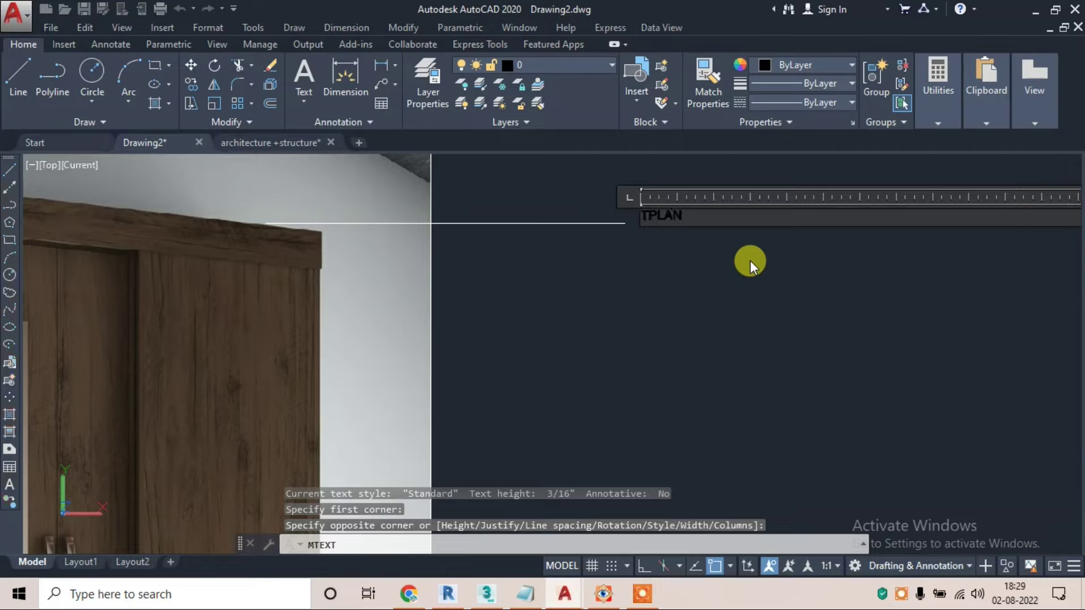
left_click(682, 210)
key("Home")
key("Delete")
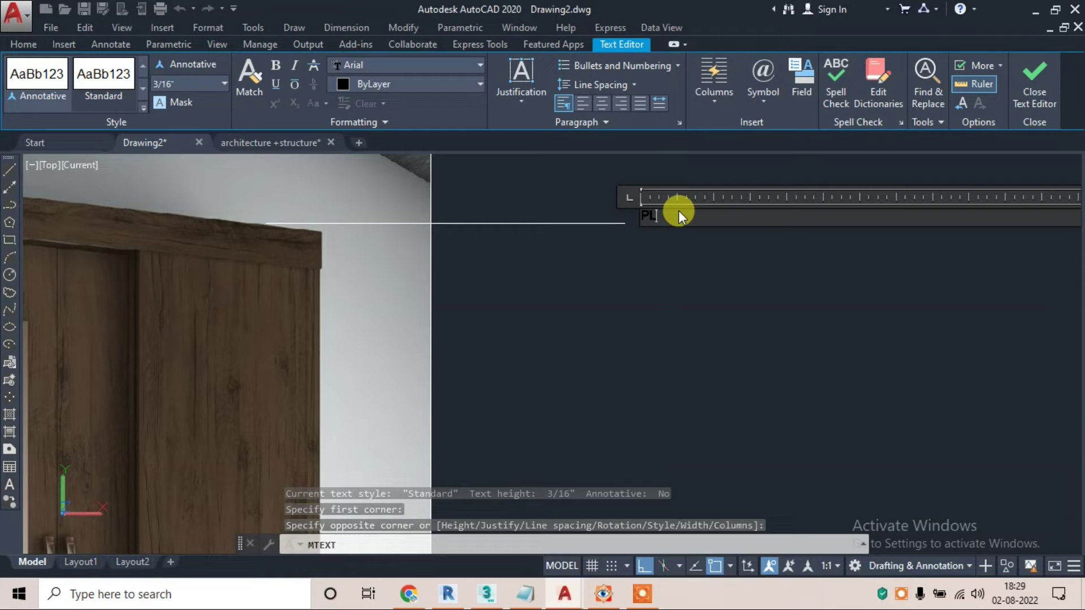
- Format the PLAN label at height 7 in orange and close the editor
double_click(673, 217)
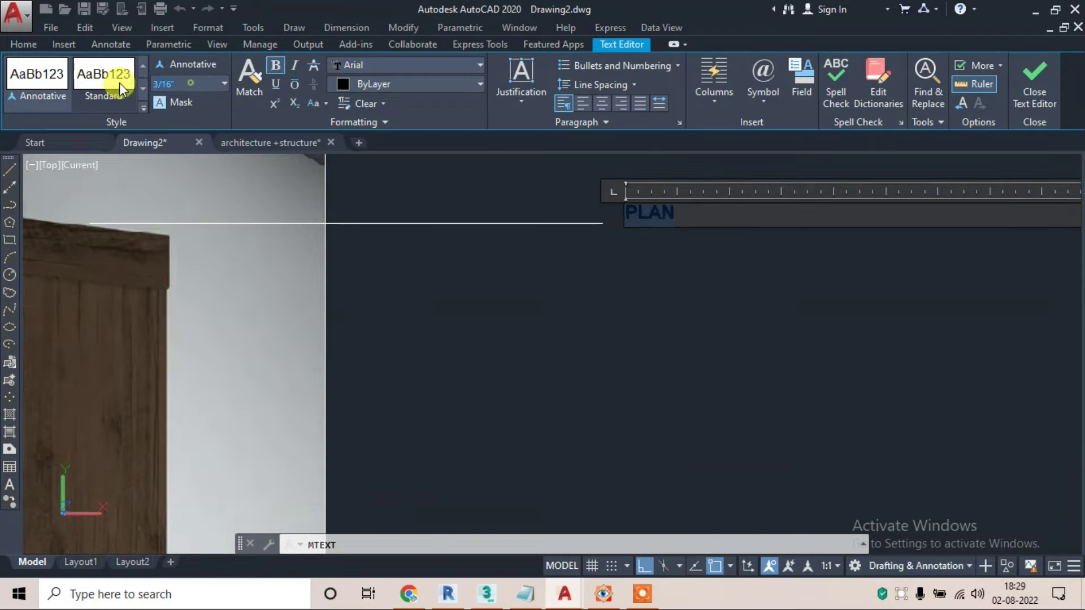
key("Return")
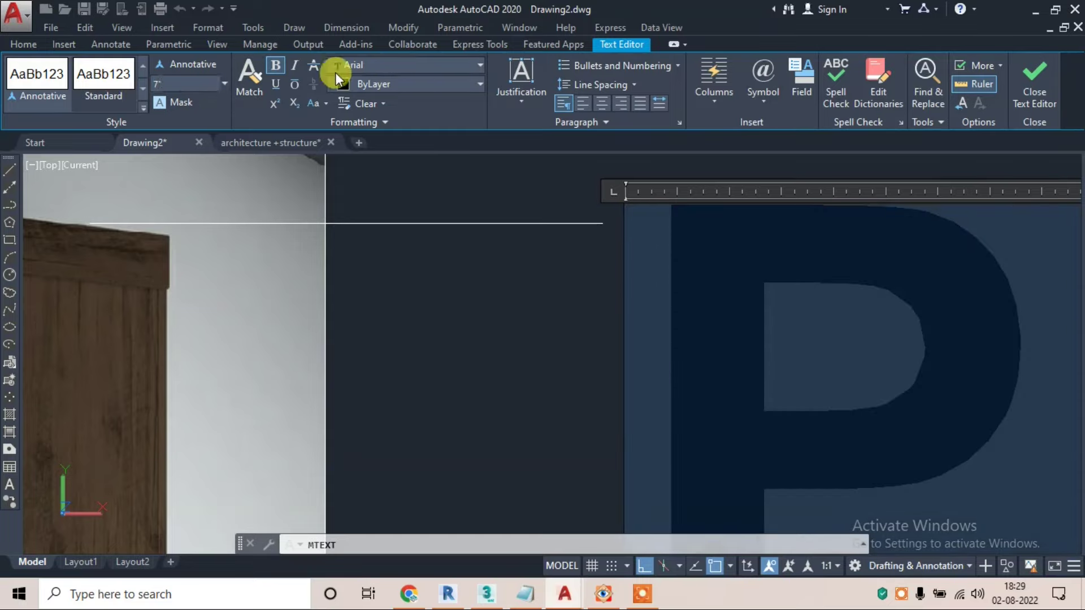
left_click(381, 88)
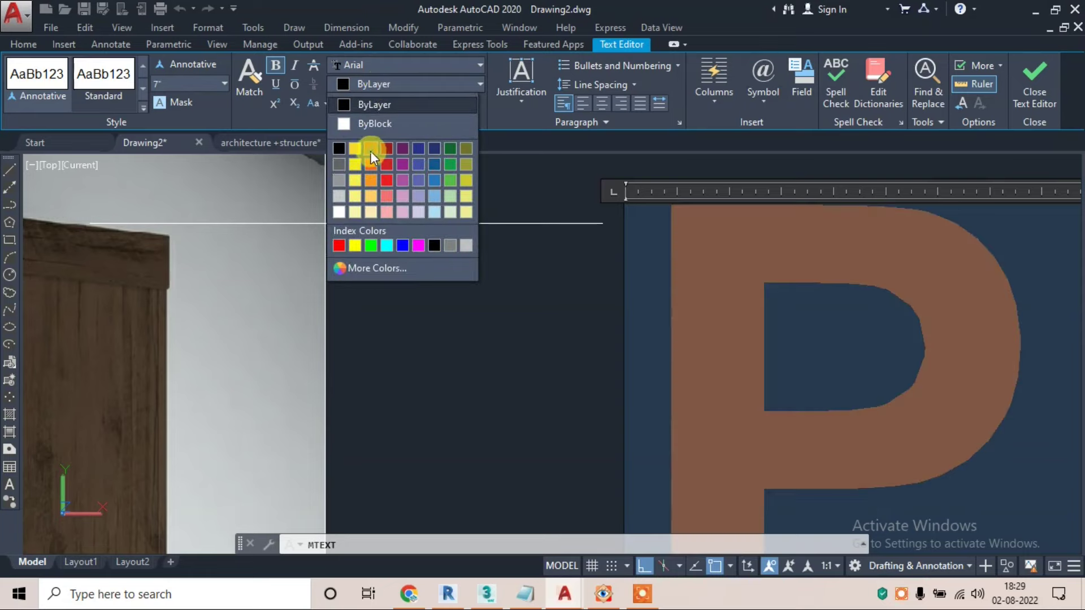
left_click(371, 149)
left_click(490, 242)
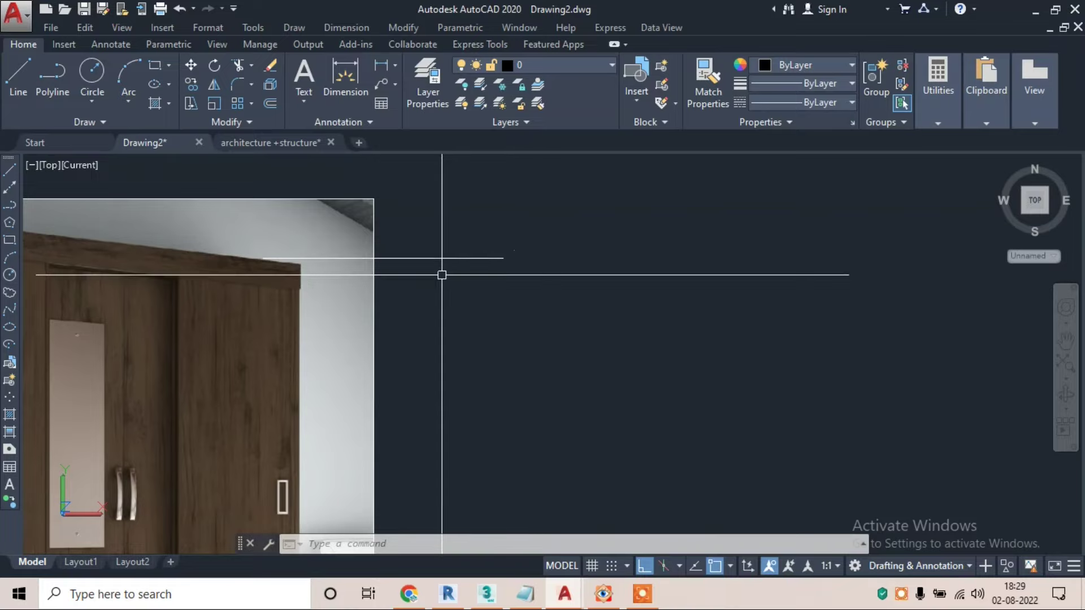
- Select the top reference lines and begin moving them, then cancel the Move
middle_click_drag(491, 250, 563, 213)
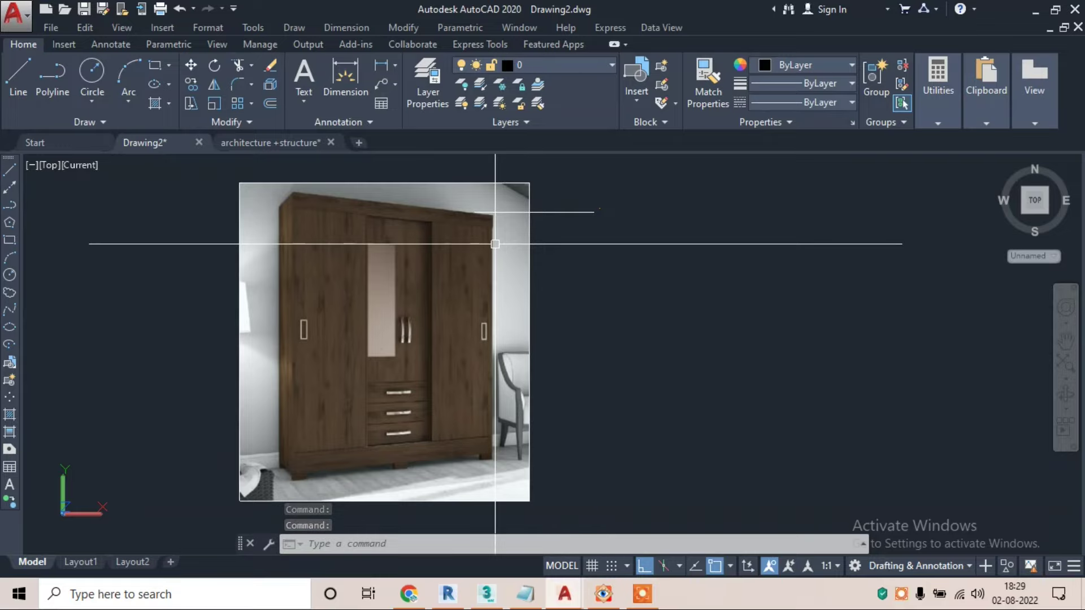
key("Escape")
left_click_drag(653, 190, 553, 256)
type("m")
key("Return")
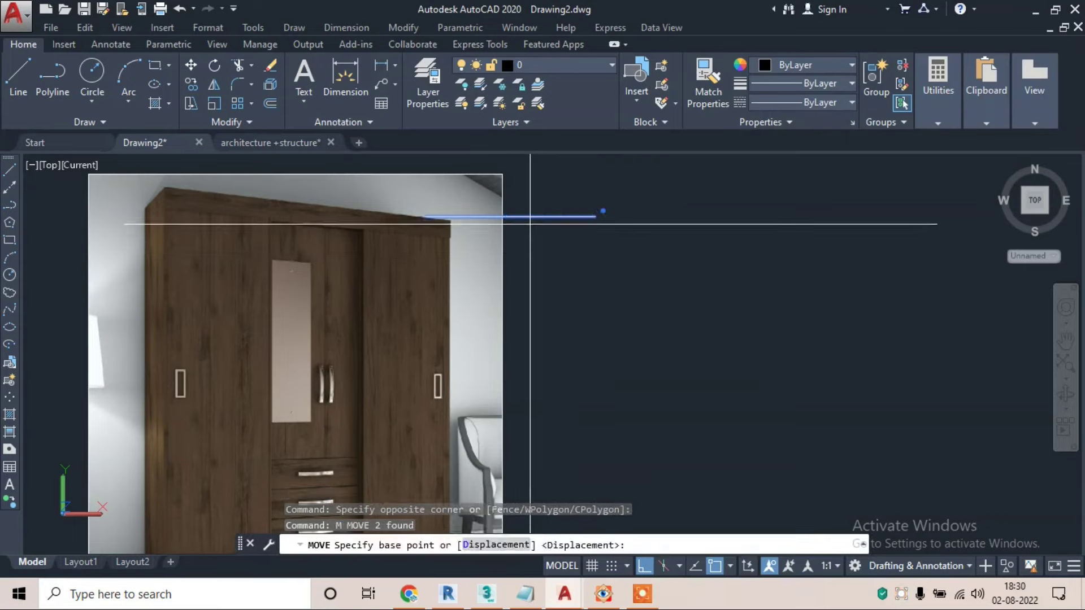
left_click(531, 225)
key("Escape")
- Start a vertical line just right of the wardrobe, level with the door handles
scroll(416, 303, "down", 2)
middle_click_drag(416, 303, 557, 256)
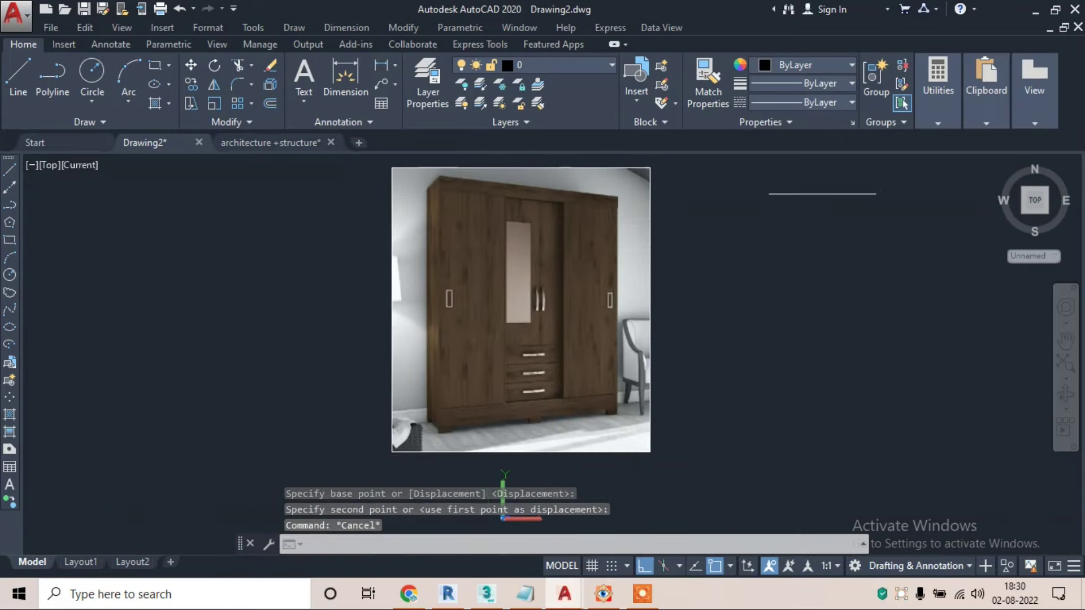
type("l")
key("Return")
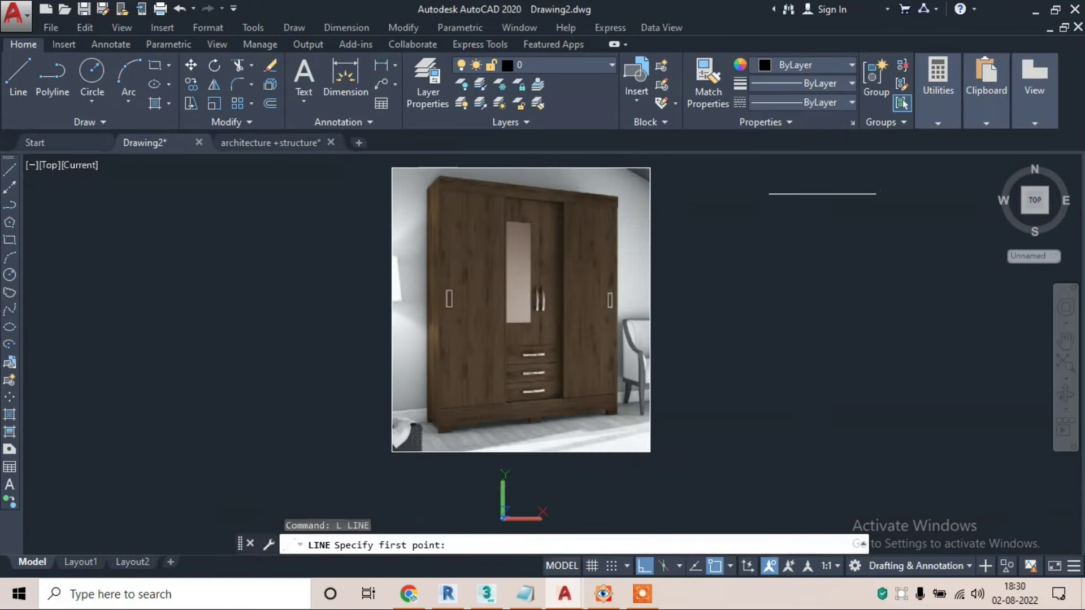
middle_click_drag(701, 371, 460, 382)
left_click(513, 436)
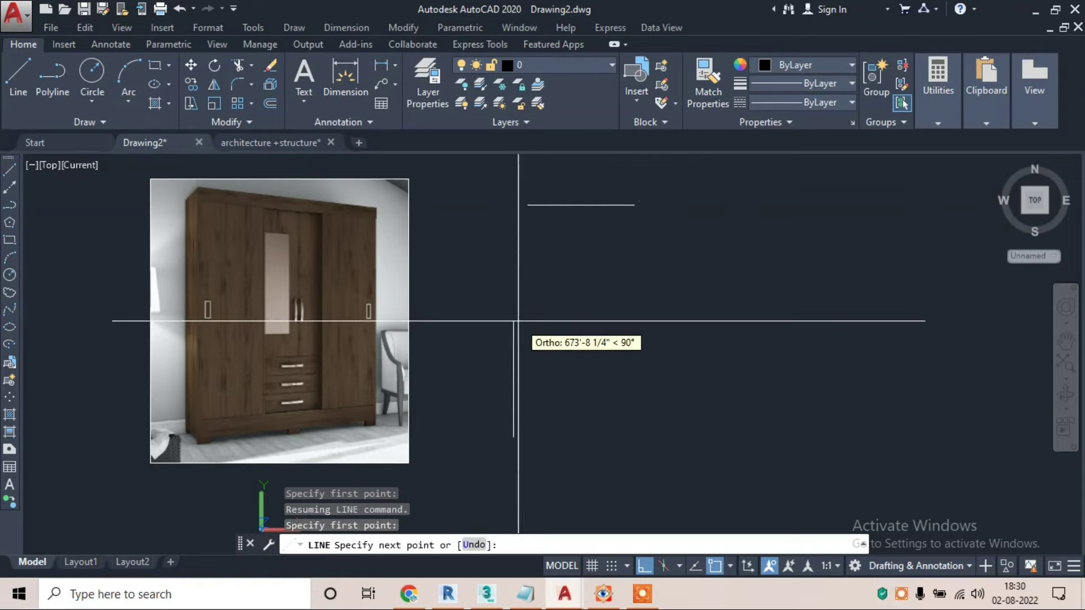
type("7'")
- Finish the vertical reference line at 7 feet long
key("Return")
key("Escape")
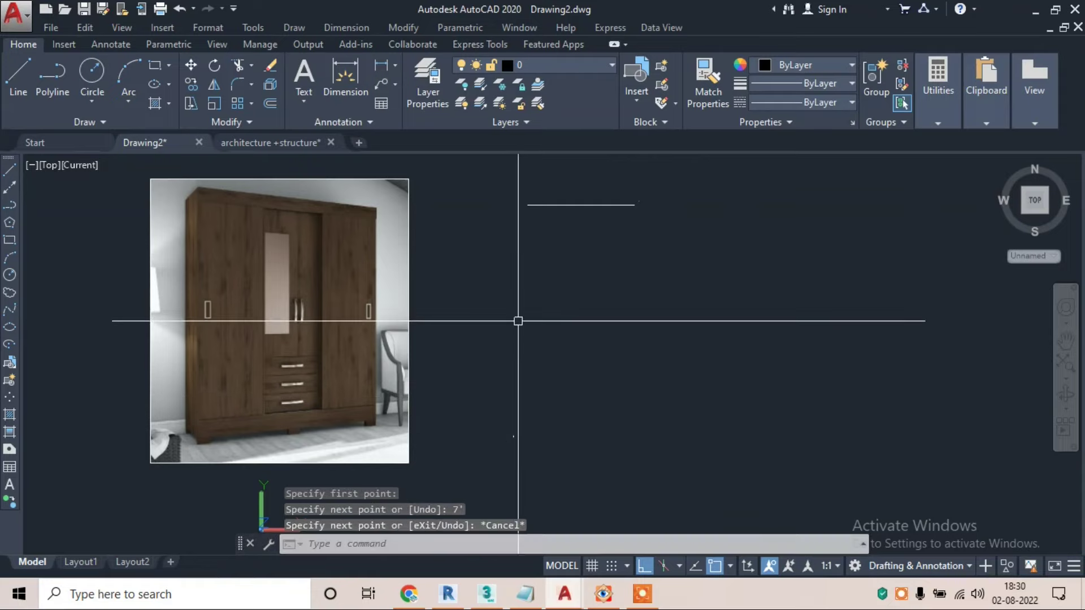
scroll(480, 464, "up", 5)
scroll(635, 351, "down", 5)
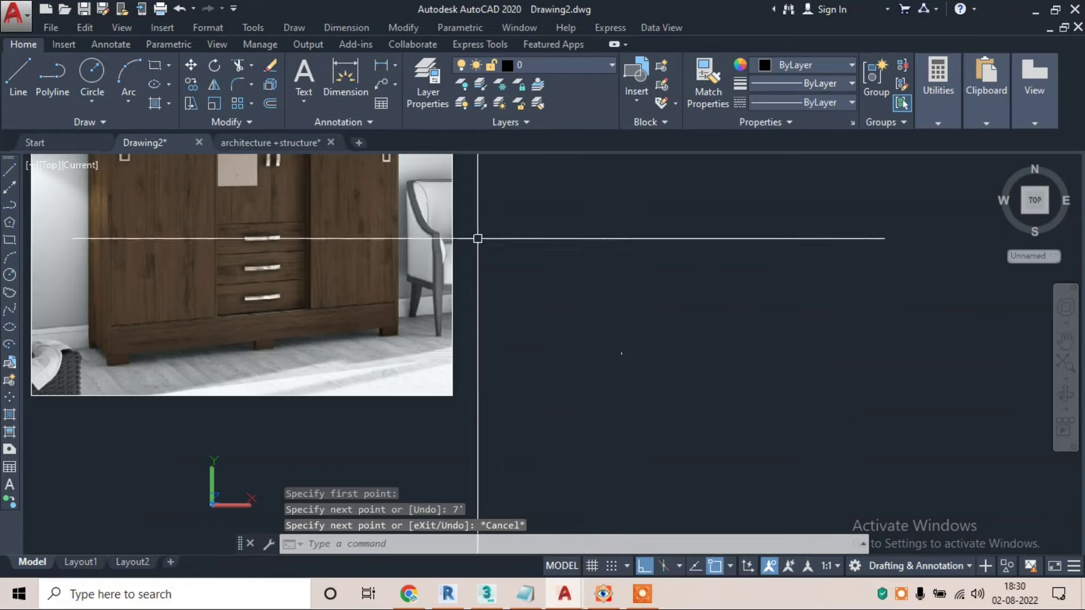
scroll(473, 291, "down", 5)
scroll(511, 276, "up", 1)
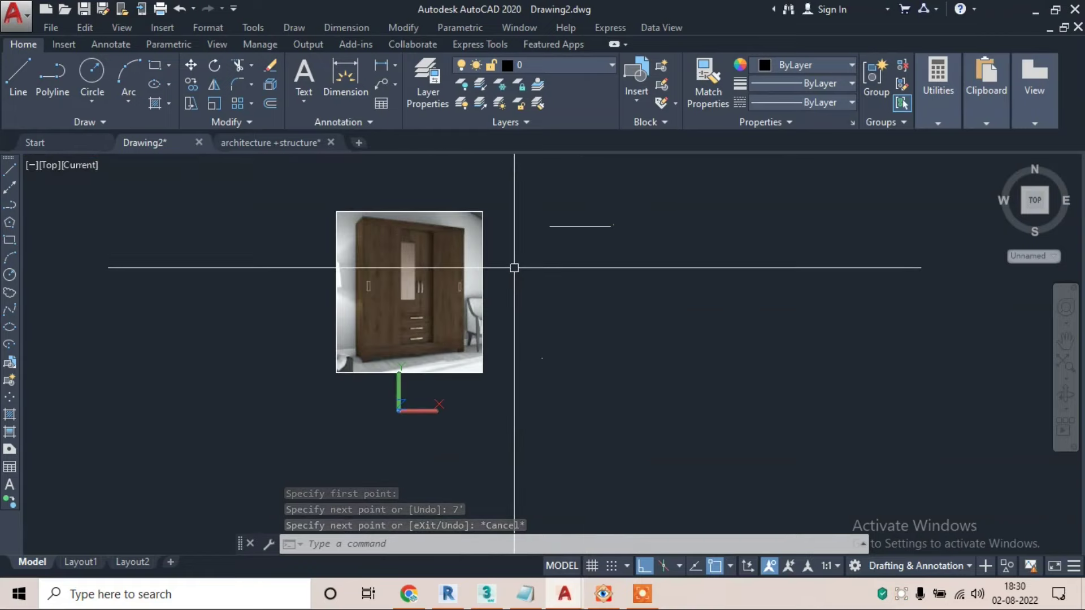
scroll(508, 285, "up", 1)
scroll(511, 294, "up", 1)
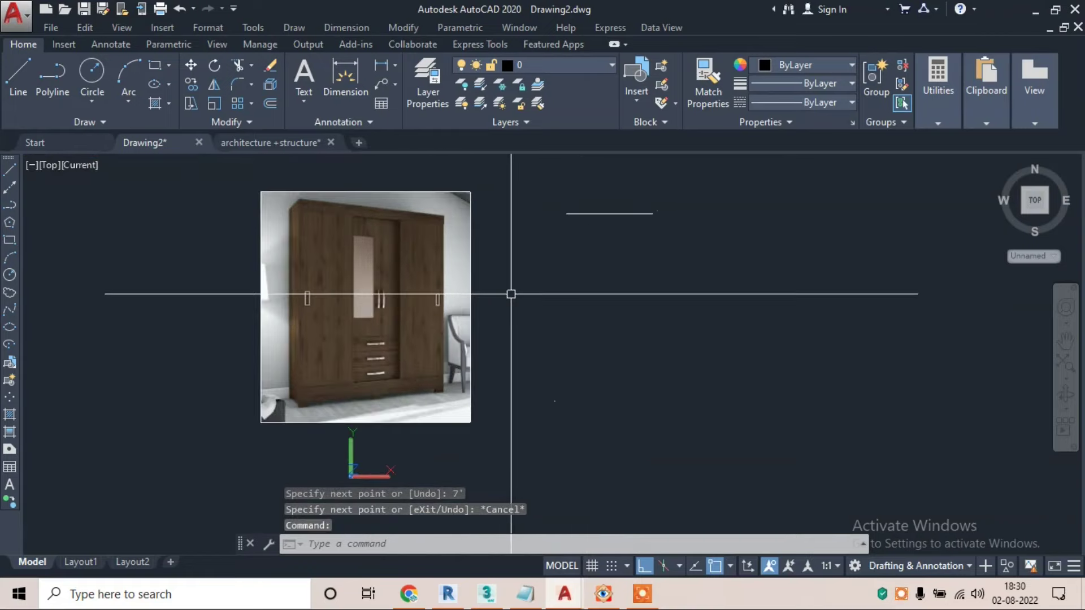
- Scale the wardrobe photo from its lower-right corner using the Reference option
type("sc")
key("Return")
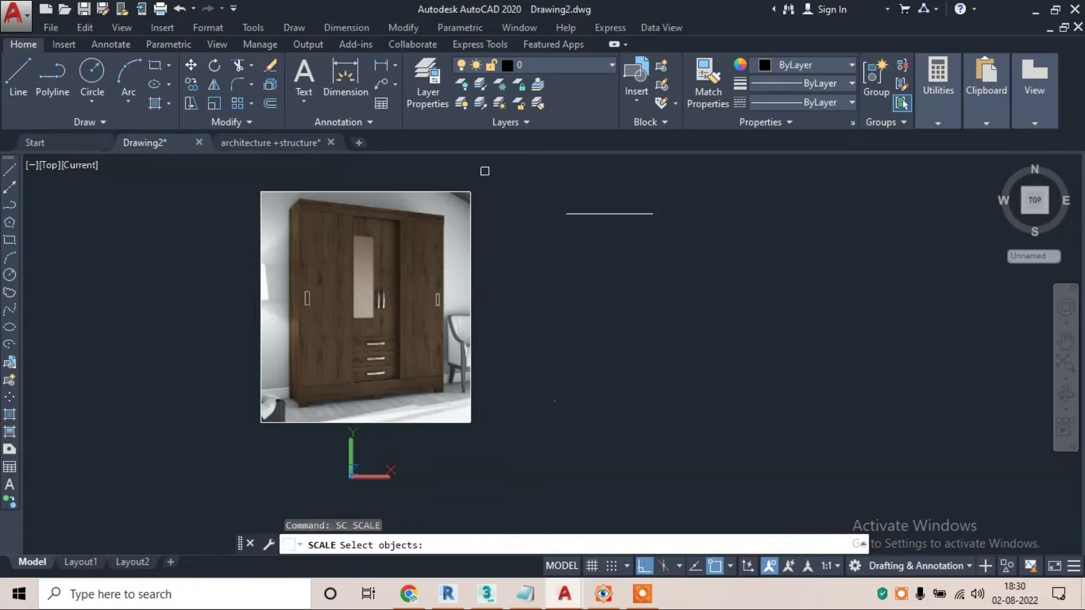
left_click(484, 170)
left_click(219, 457)
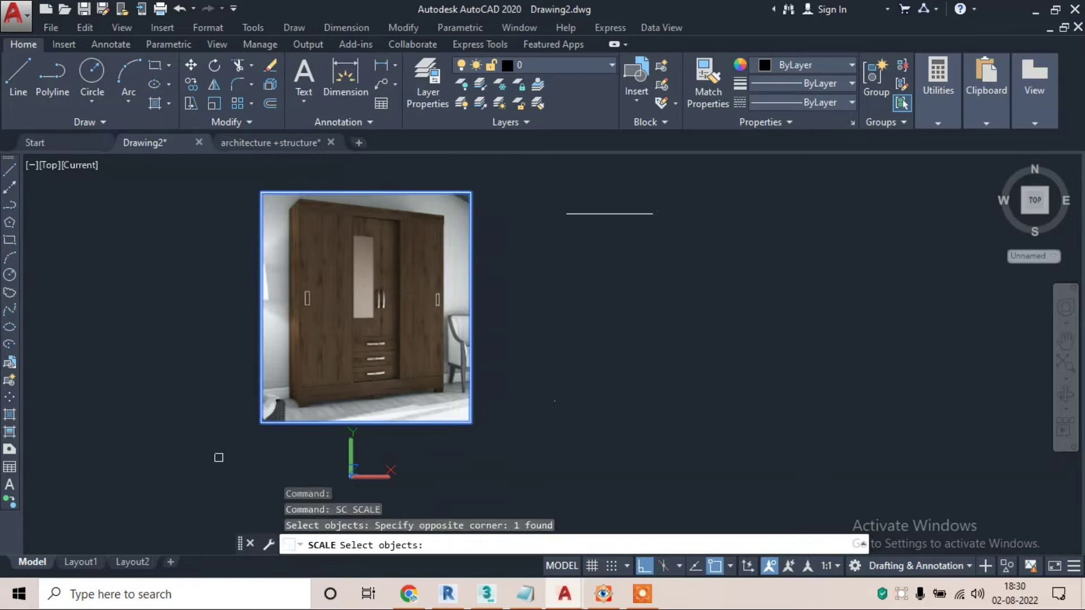
key("Return")
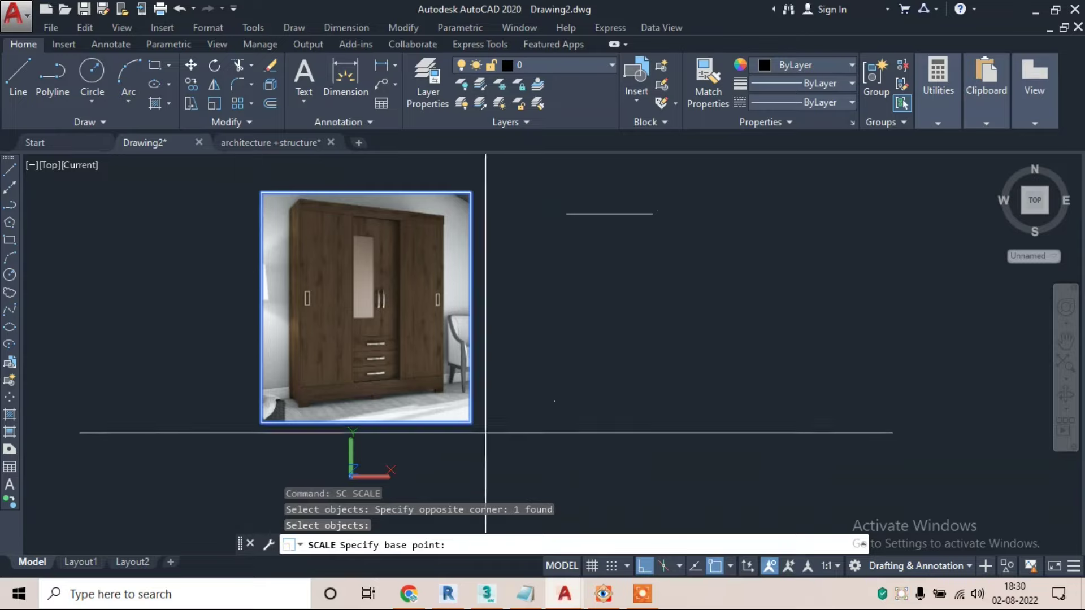
left_click(471, 423)
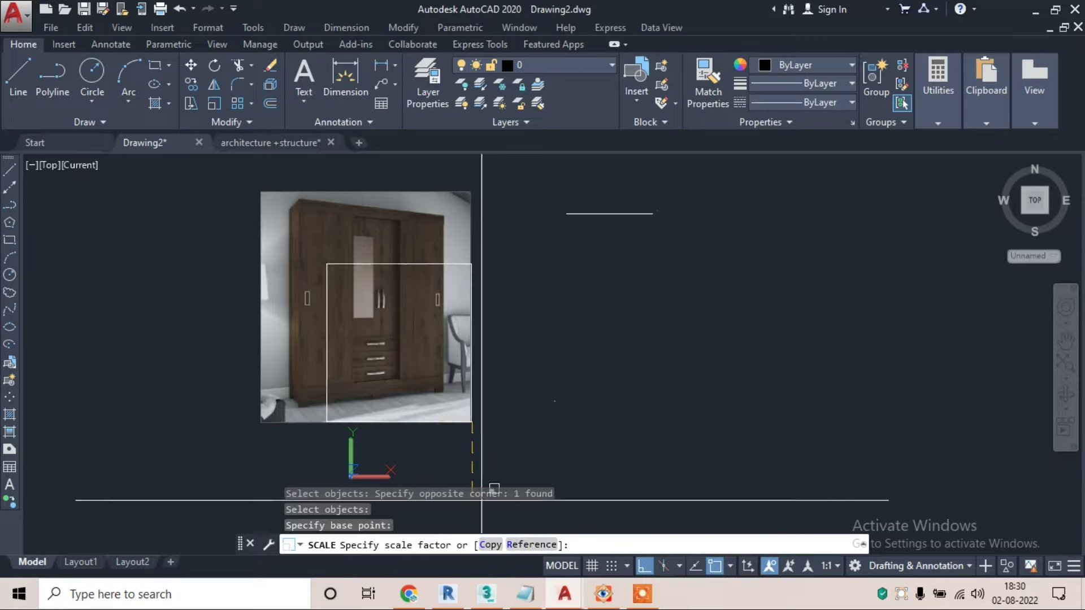
left_click(531, 544)
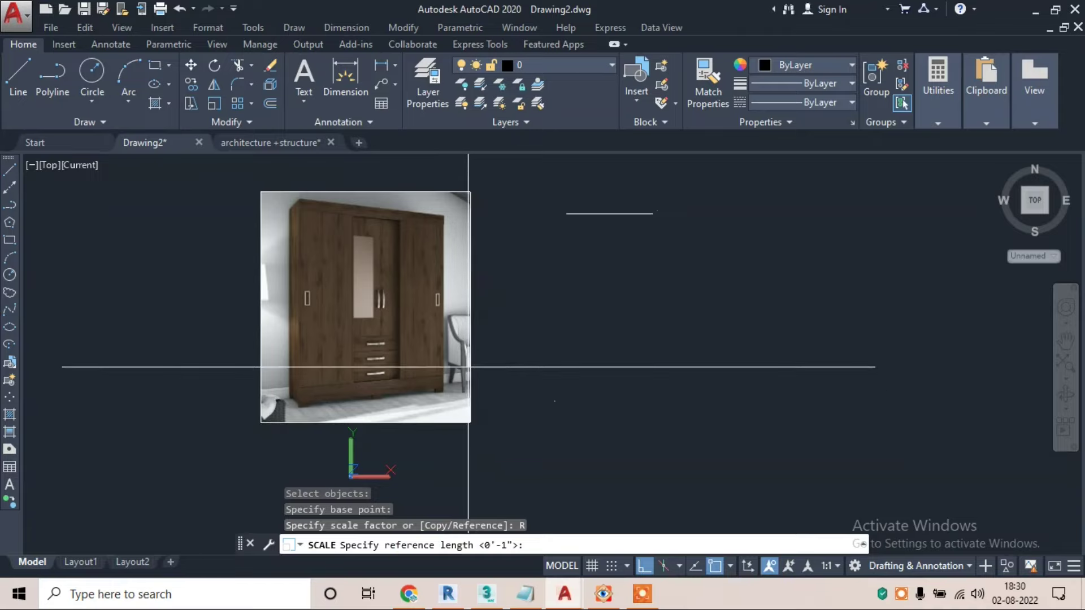
- Rescale the photo so its height matches the distance between two picked points
scroll(471, 367, "up", 2)
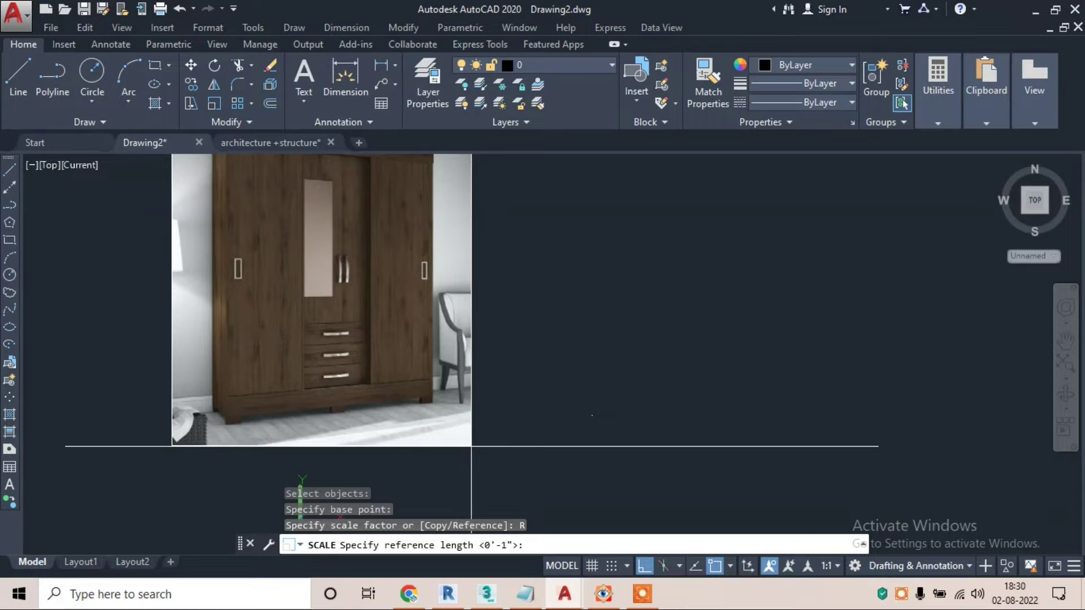
scroll(473, 447, "down", 4)
scroll(476, 307, "up", 3)
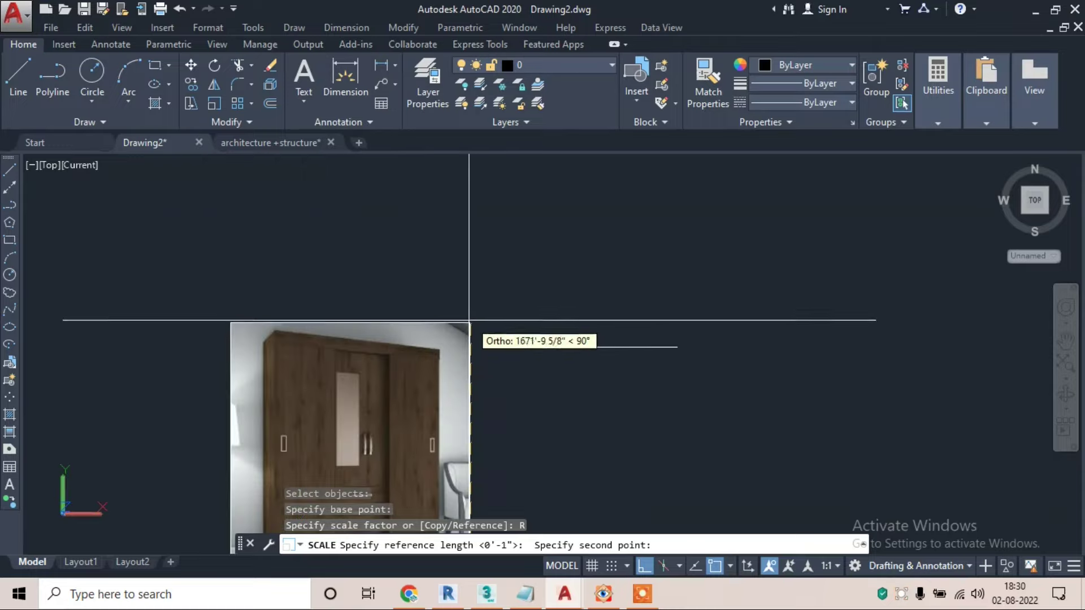
left_click(469, 323)
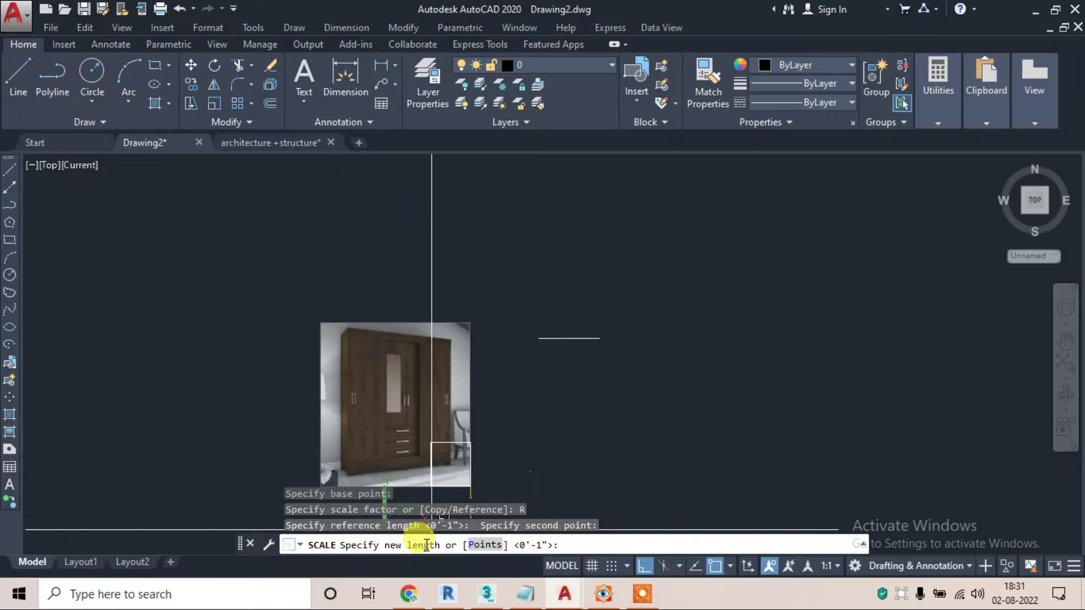
left_click(489, 545)
scroll(522, 486, "up", 3)
scroll(531, 452, "up", 3)
scroll(570, 420, "up", 2)
scroll(576, 416, "up", 5)
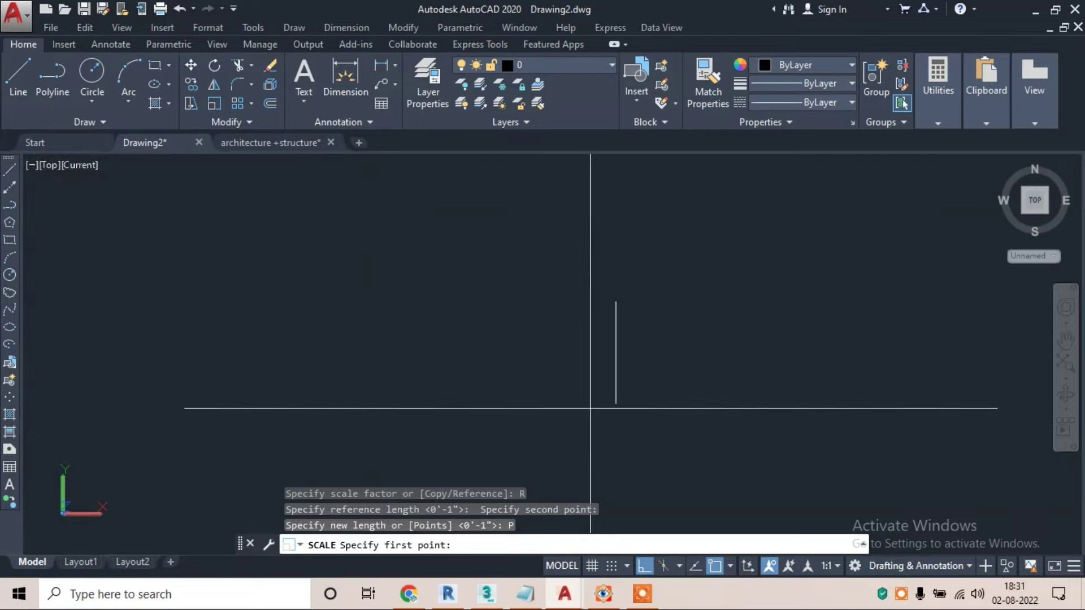
left_click(616, 301)
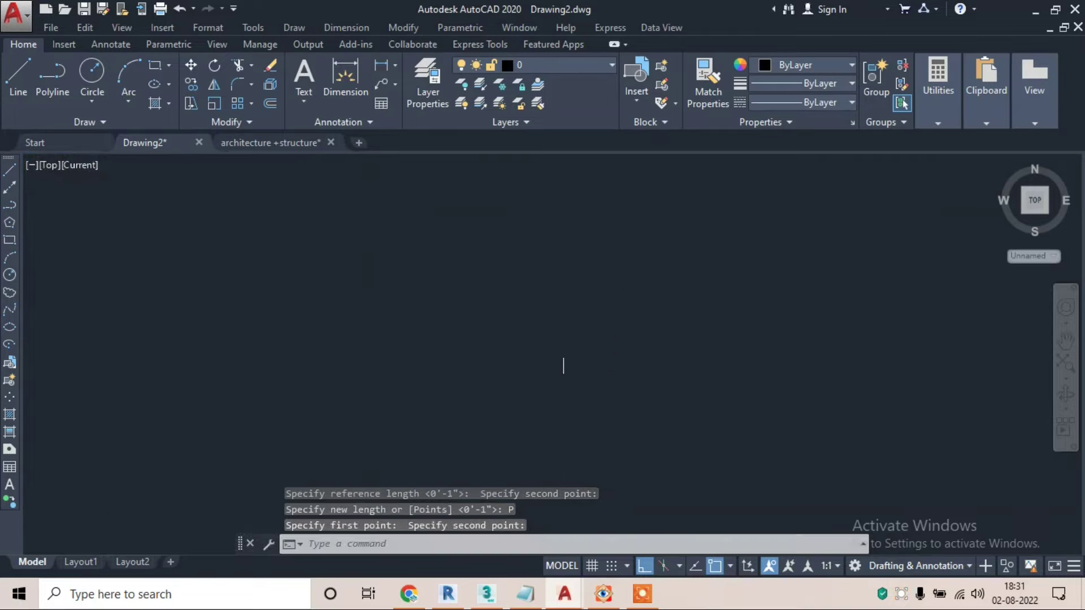
left_click(322, 407)
left_click(213, 461)
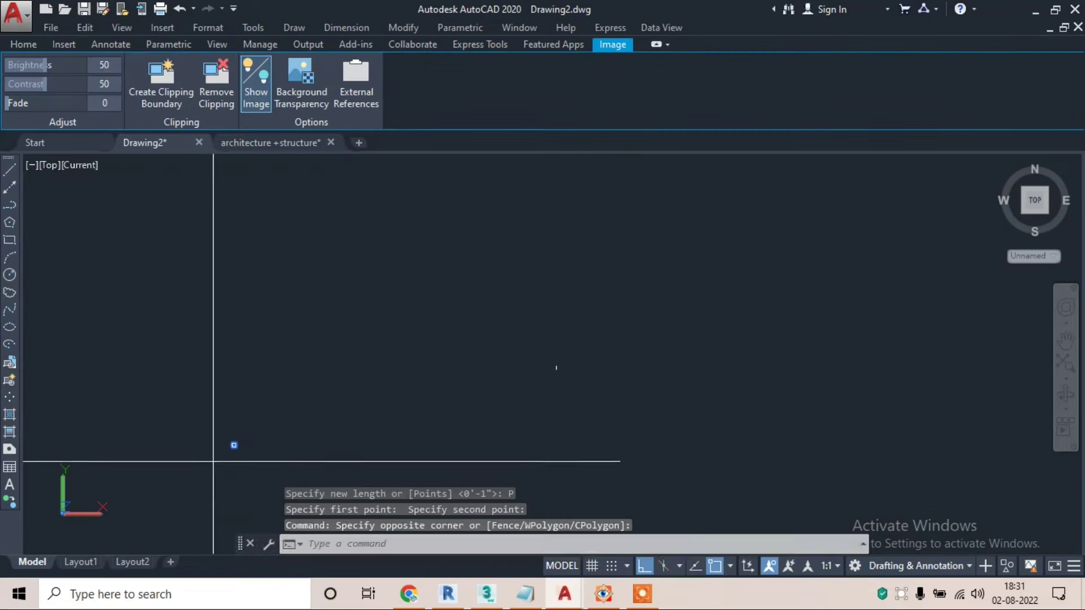
- Move the rescaled wardrobe photo to a new position with ortho turned off
type("m")
key("Return")
left_click(237, 452)
left_click(644, 566)
scroll(532, 374, "up", 4)
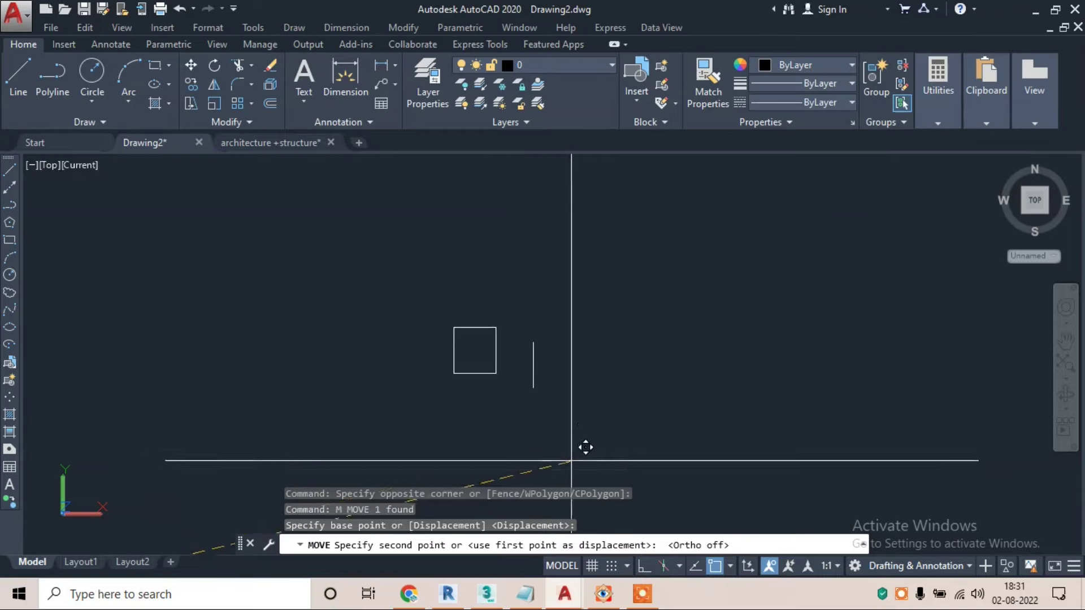
left_click(514, 385)
scroll(514, 386, "up", 5)
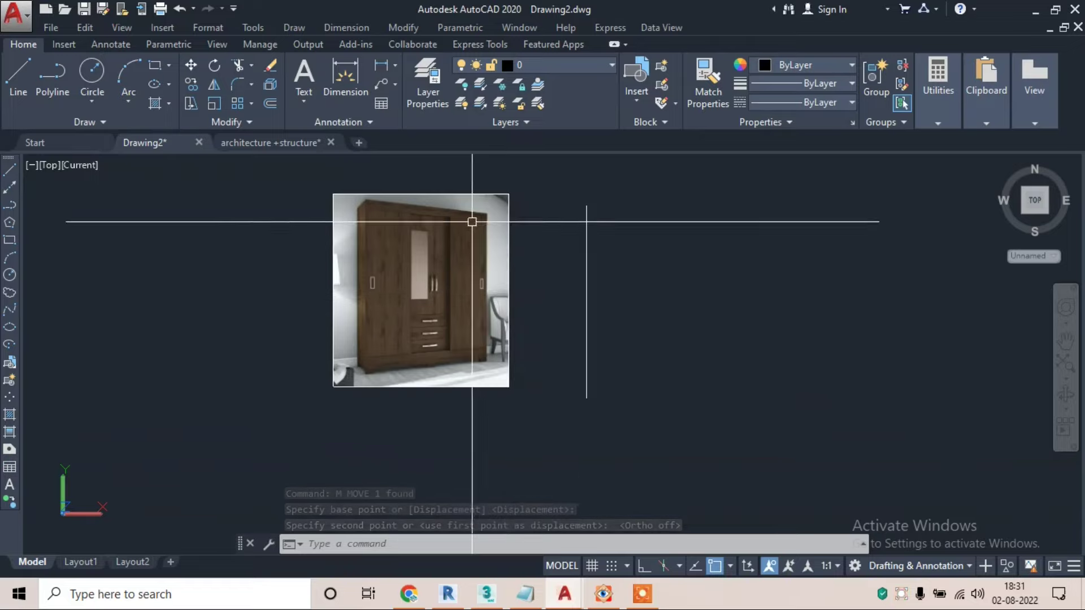
scroll(511, 292, "down", 3)
scroll(516, 271, "down", 2)
scroll(576, 204, "down", 4)
- Select and erase the stray short line
left_click(576, 314)
scroll(499, 337, "down", 2)
scroll(697, 237, "down", 3)
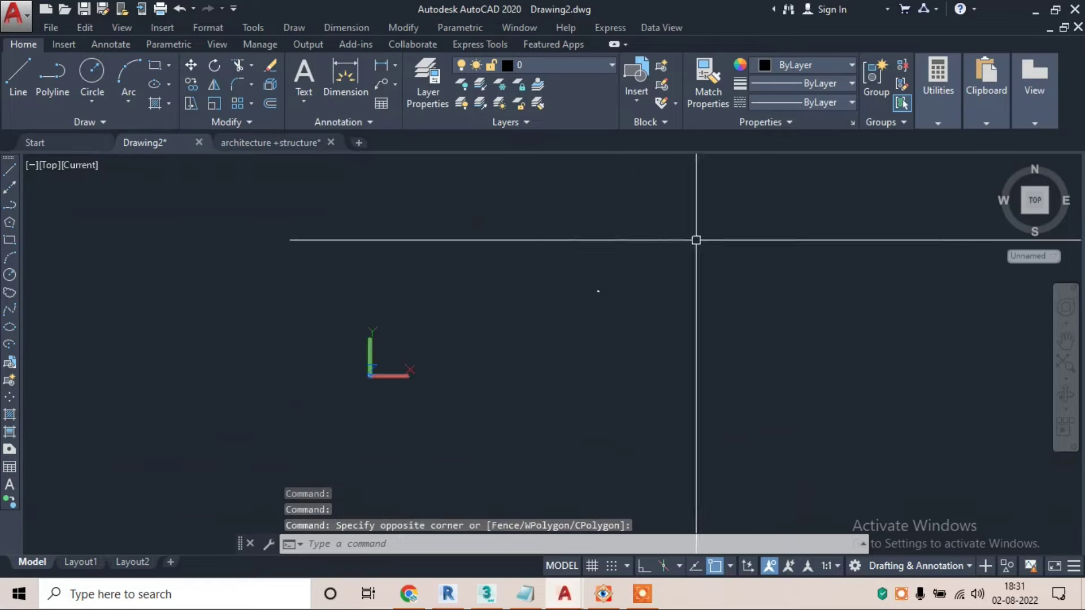
left_click(676, 181)
left_click(476, 261)
scroll(630, 269, "up", 3)
scroll(629, 269, "up", 2)
scroll(531, 338, "up", 5)
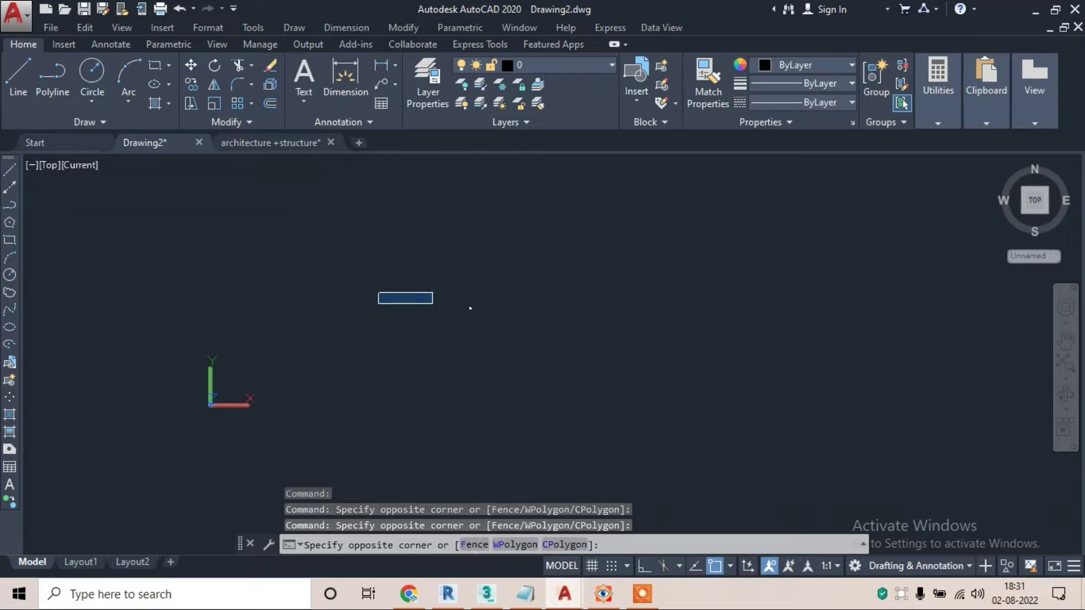
key("Escape")
scroll(610, 278, "down", 2)
scroll(656, 196, "up", 2)
left_click_drag(601, 213, 523, 279)
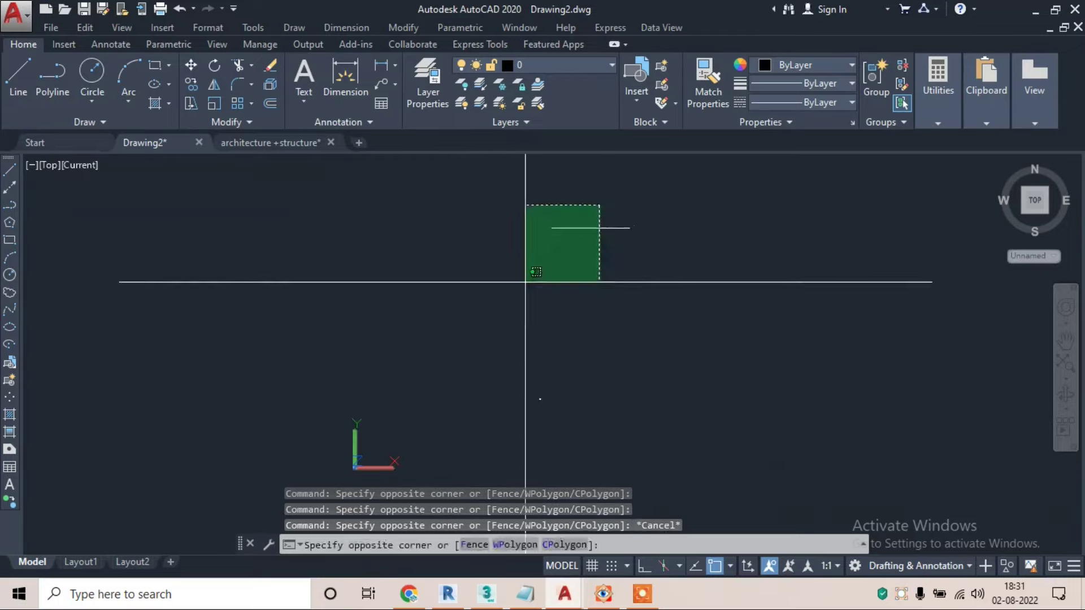
type("e")
key("Return")
key("Escape")
- Move the selected object so the PLAN label sits at the photo's upper left
left_click(572, 271)
left_click(612, 237)
type("m")
key("Return")
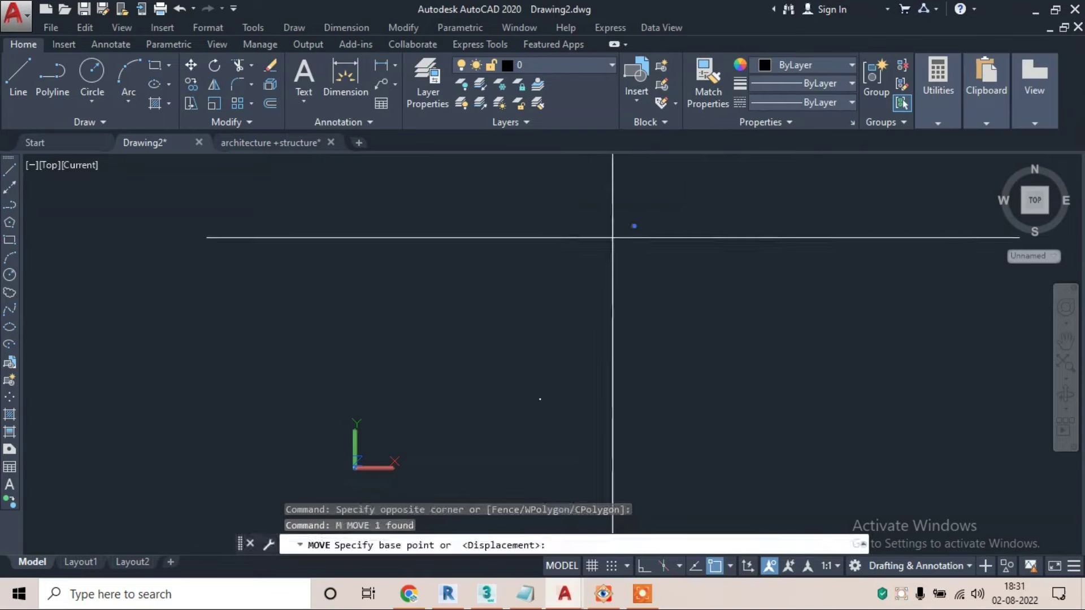
left_click(631, 226)
scroll(569, 377, "down", 3)
scroll(542, 390, "up", 2)
scroll(536, 367, "up", 3)
scroll(535, 345, "up", 2)
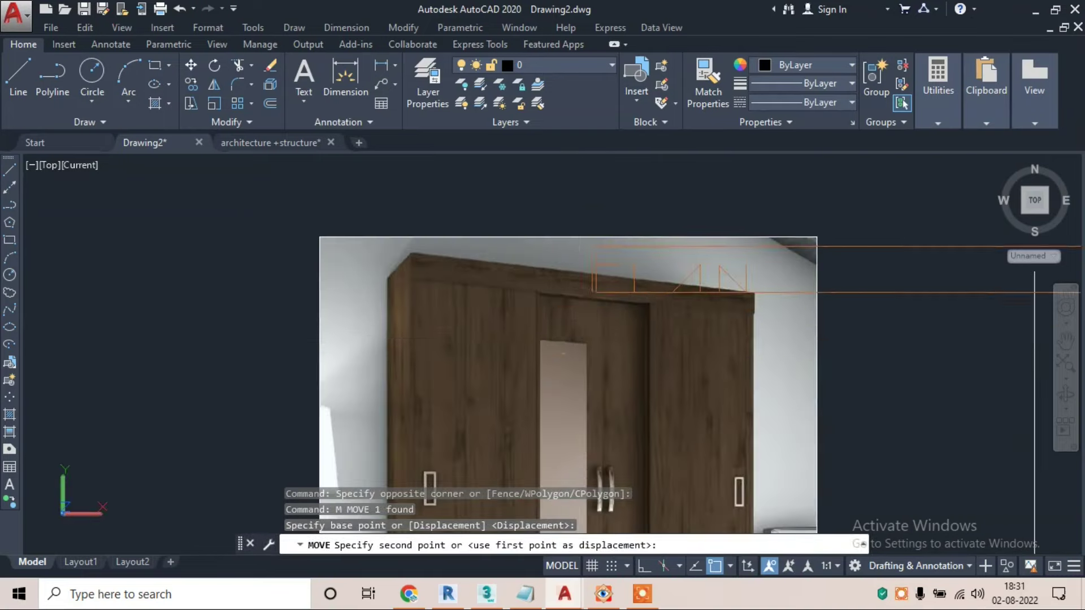
middle_click_drag(534, 345, 592, 382)
left_click(218, 256)
key("Escape")
key("Escape")
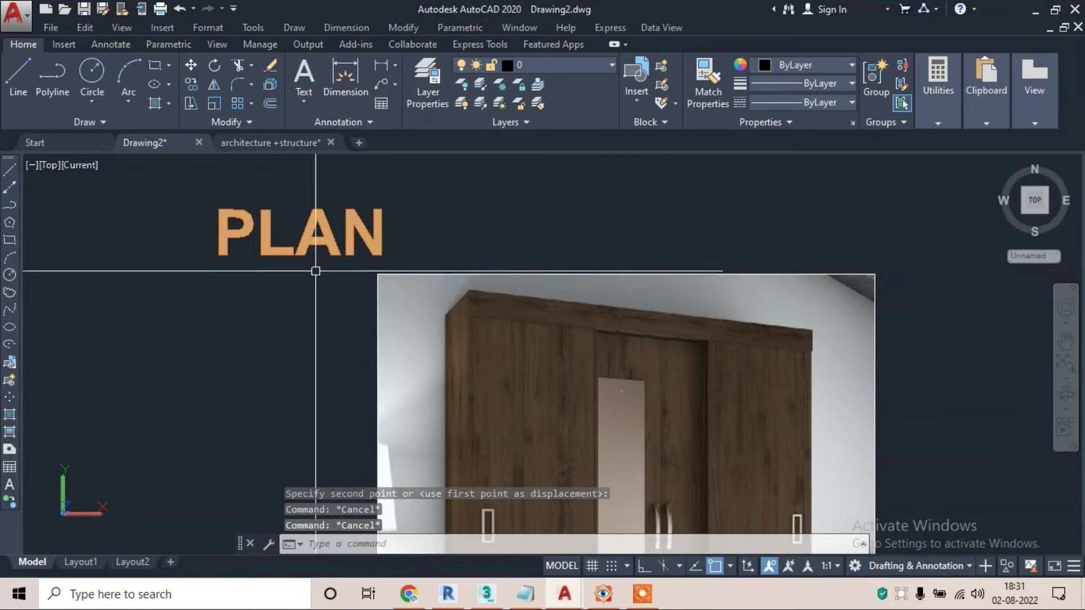
type("l")
key("Return")
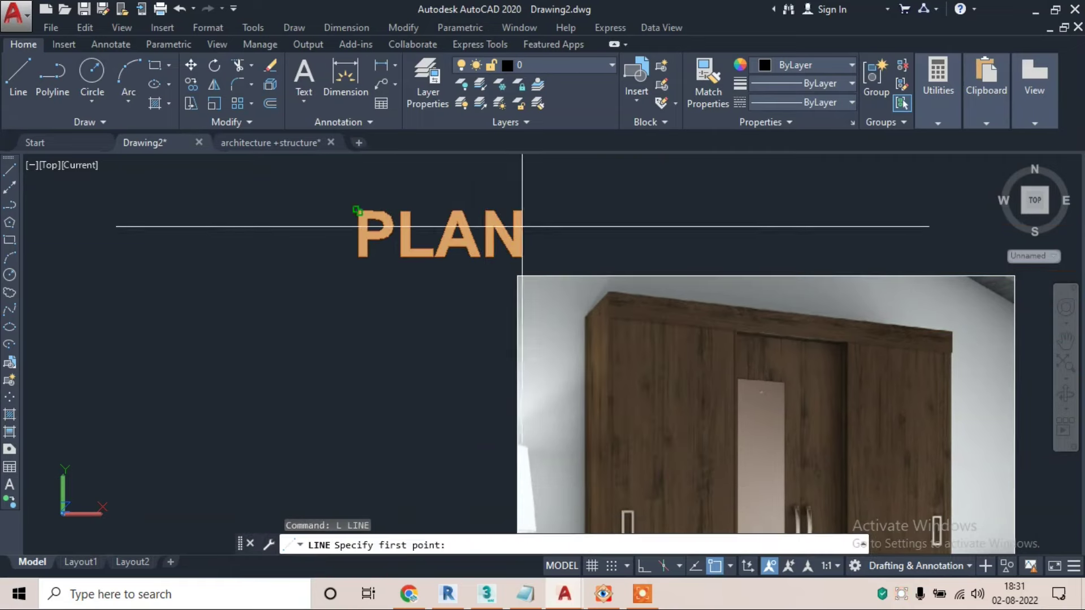
- Draw a line from just right of the PLAN label to the wardrobe's top corner
left_click(358, 212)
key("Escape")
key("Return")
left_click(539, 221)
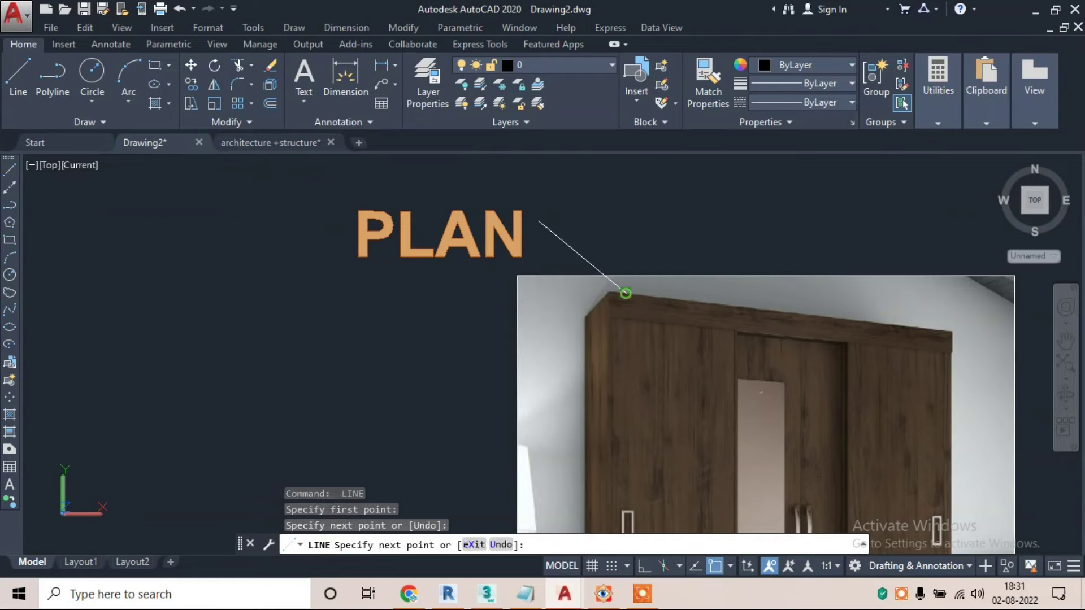
left_click(625, 293)
key("Escape")
- Copy the PLAN label with its line and erase the unwanted diagonal line
scroll(517, 266, "down", 1)
left_click_drag(574, 165, 463, 235)
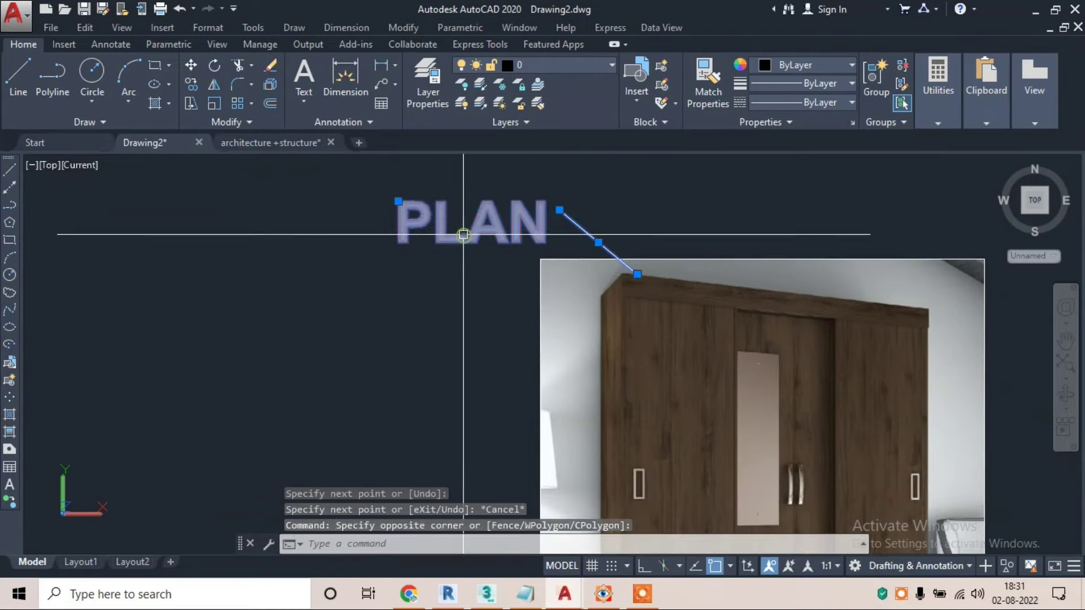
type("co")
key("Return")
left_click(463, 235)
mouse_move(407, 314)
middle_mouse_down()
mouse_move(423, 257)
mouse_move(351, 361)
mouse_move(322, 353)
middle_mouse_up()
key("Escape")
left_click_drag(557, 315, 502, 383)
type("E")
key("Return")
- Draw a horizontal line from beneath the PLAN label to the left door handle
type("L")
key("Return")
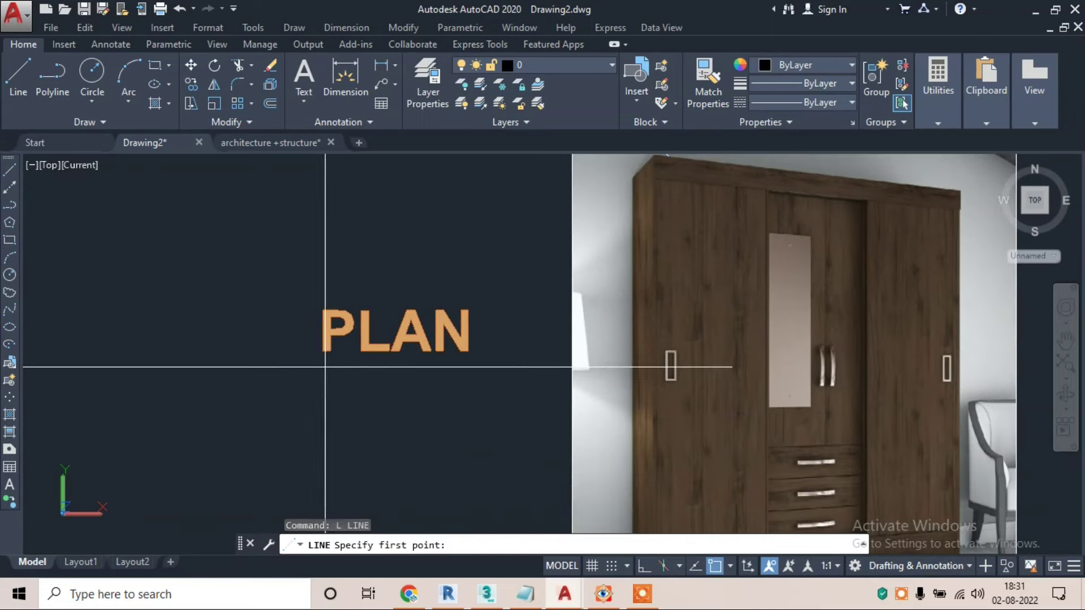
left_click(325, 367)
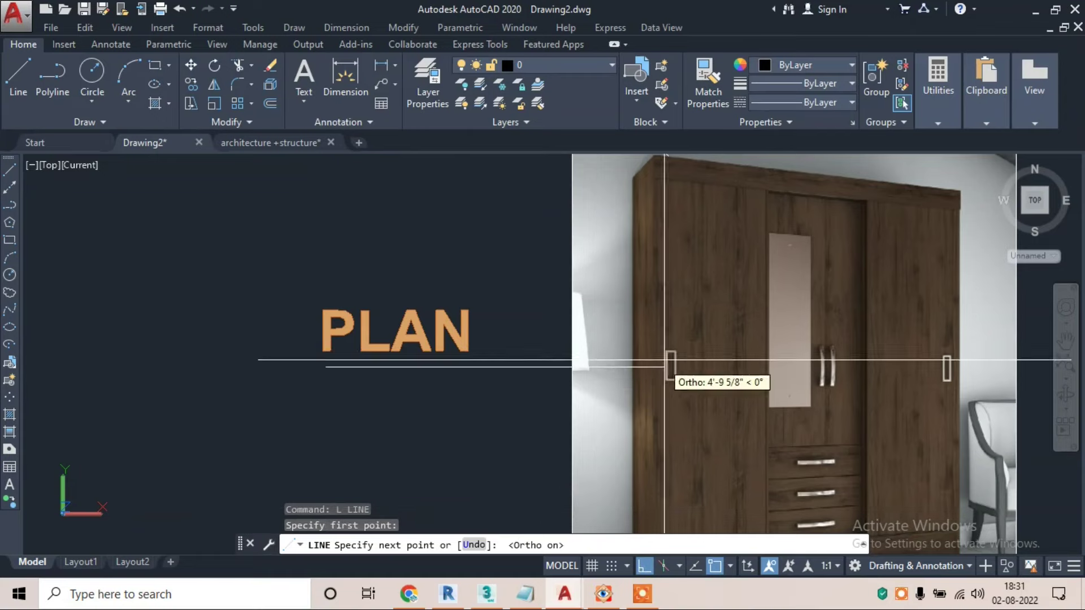
left_click(706, 367)
key("Escape")
scroll(504, 305, "down", 2)
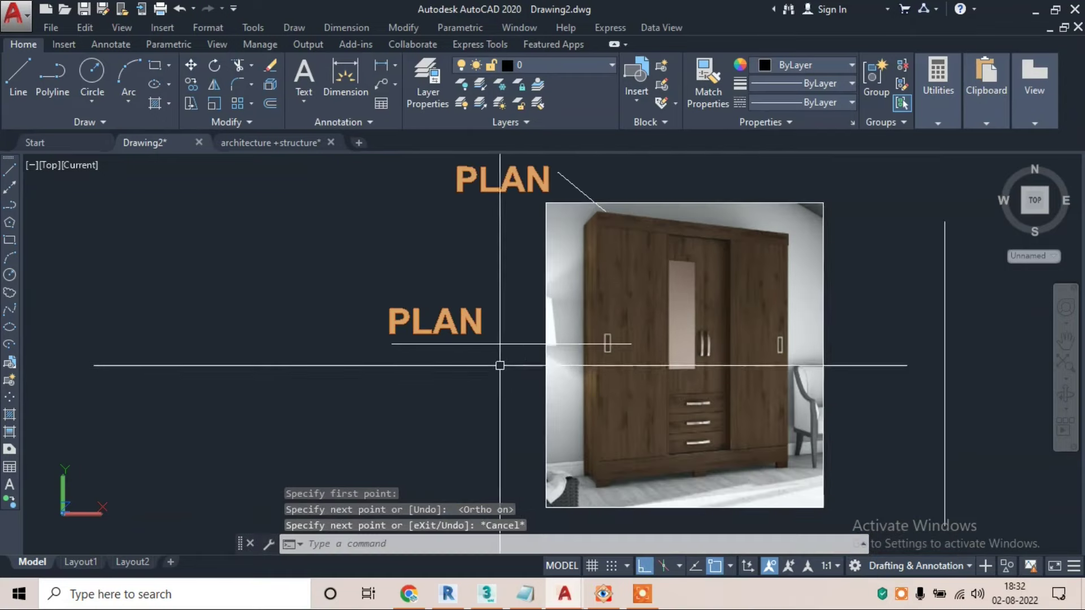
scroll(508, 363, "up", 2)
scroll(487, 344, "up", 2)
left_click(484, 231)
- Copy the PLAN label and its line below the original
left_click(291, 342)
type("co")
key("Return")
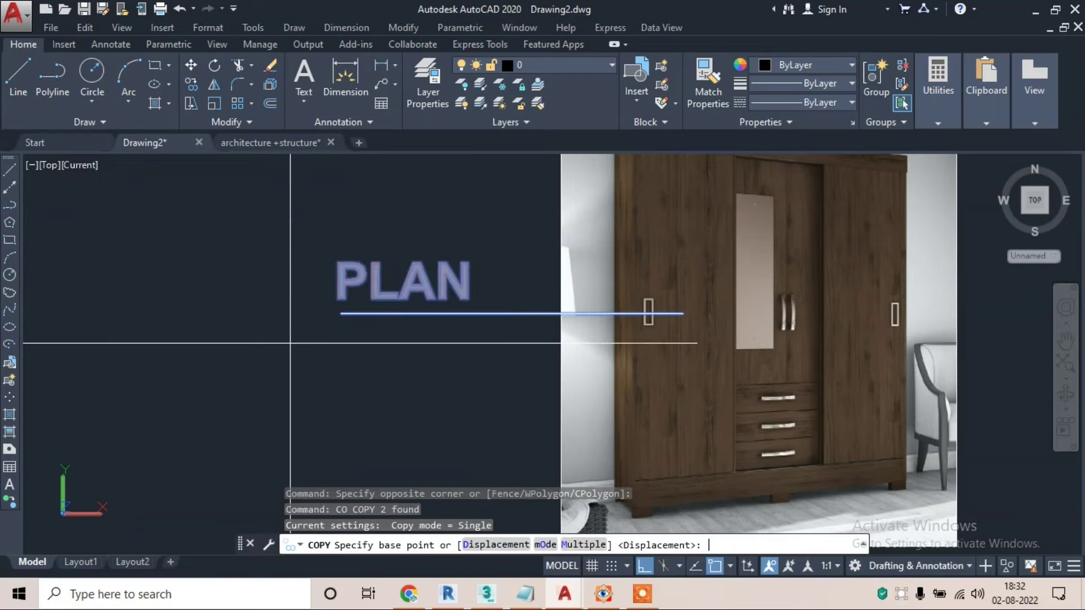
left_click(337, 300)
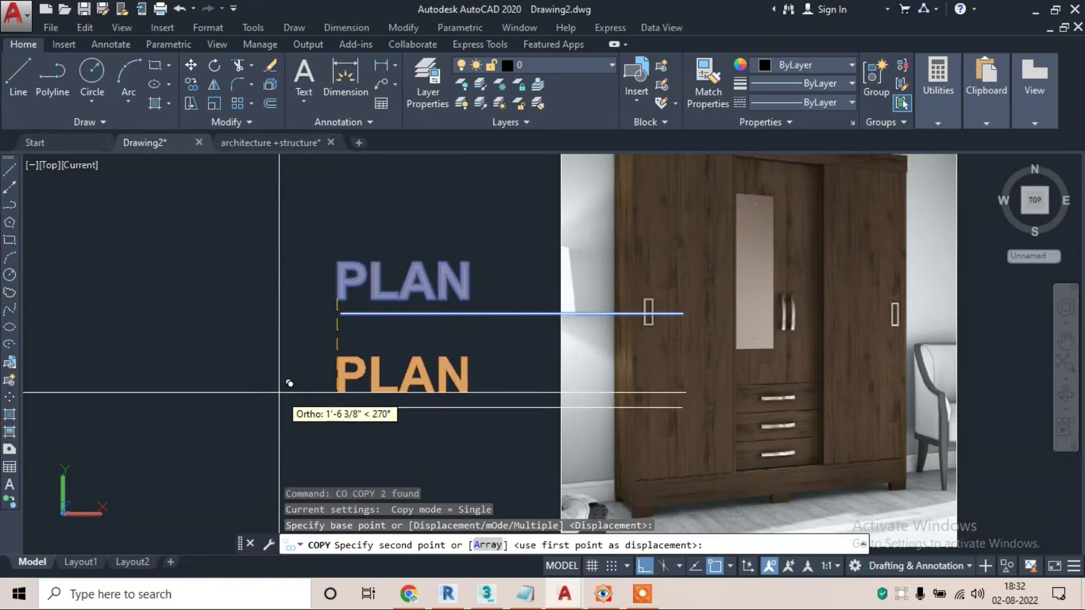
left_click(291, 408)
key("Escape")
- Shorten the lower copied line so it ends inside the photo
left_click(536, 414)
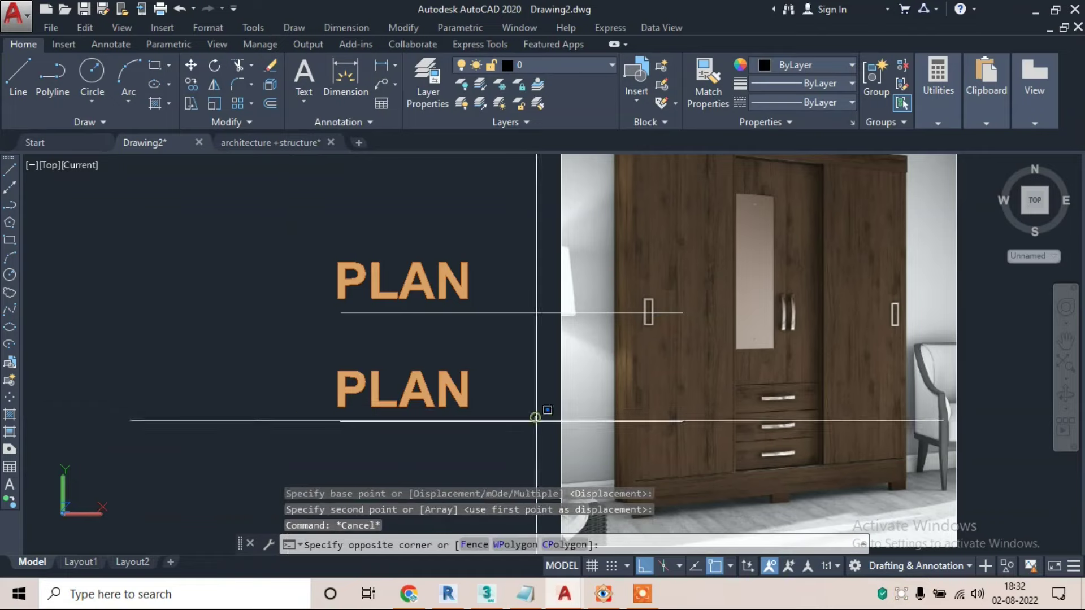
left_click(497, 435)
left_click(681, 421)
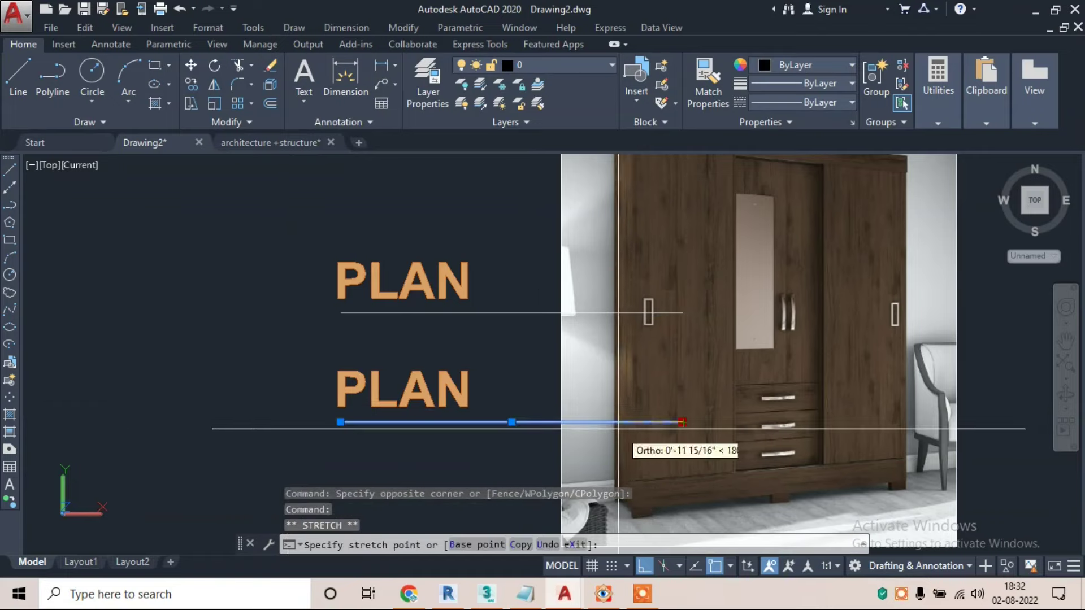
left_click(621, 422)
key("Escape")
scroll(518, 395, "down", 2)
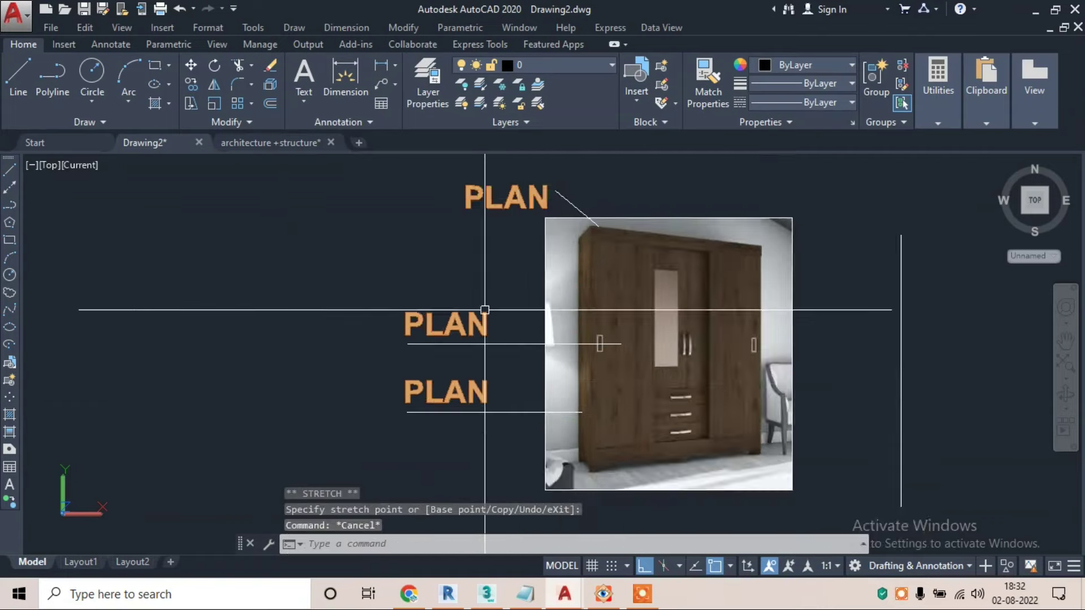
scroll(429, 339, "up", 2)
- Copy the PLAN label and line above the original, making a third stacked label
left_click(487, 283)
left_click(367, 372)
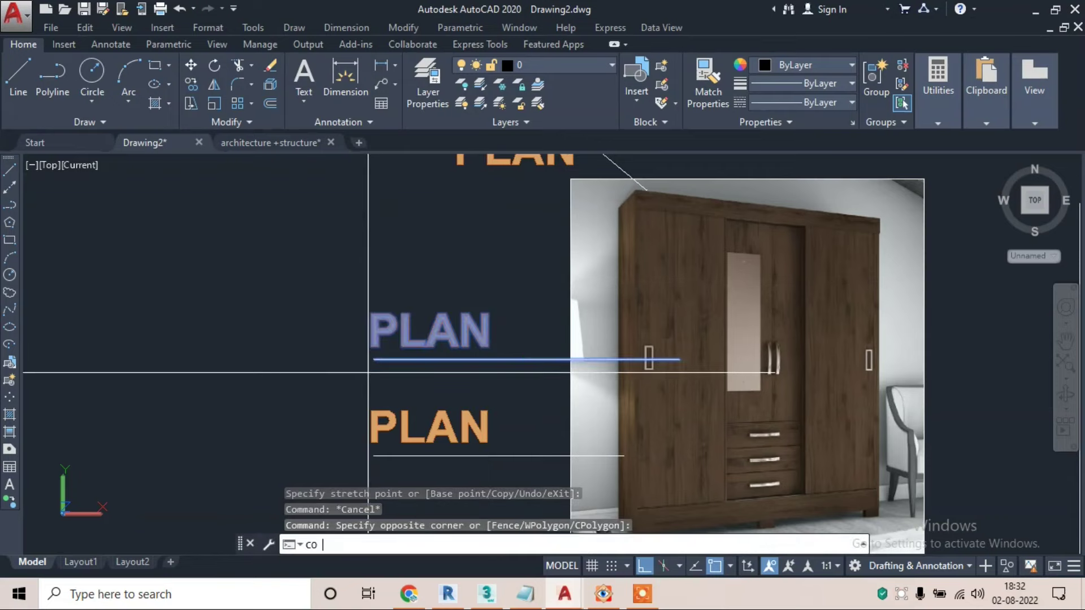
key("Return")
left_click(373, 359)
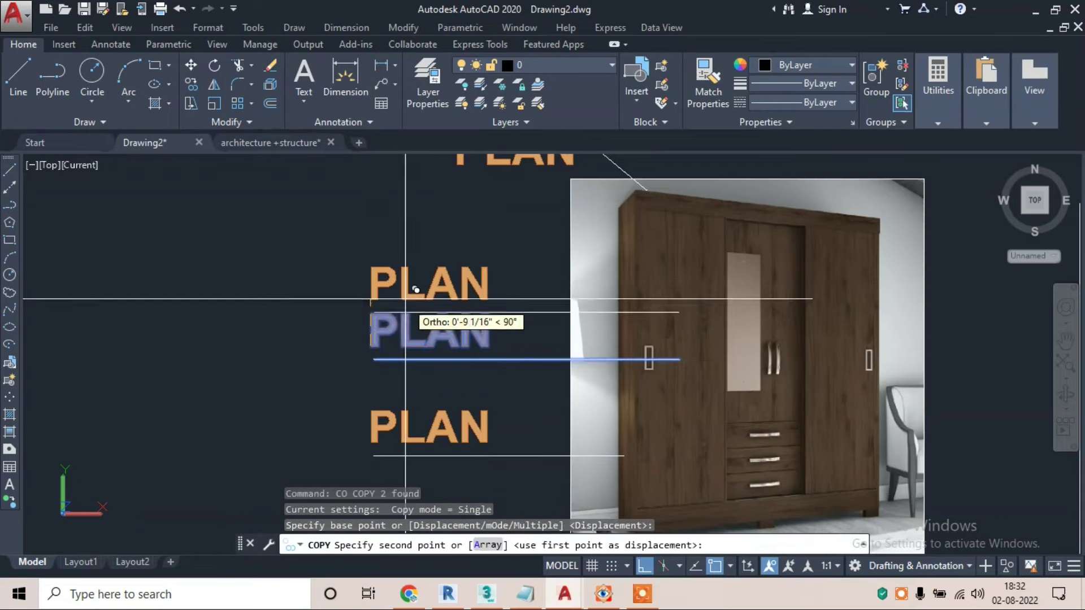
left_click(394, 266)
key("Escape")
middle_click_drag(395, 266, 391, 293)
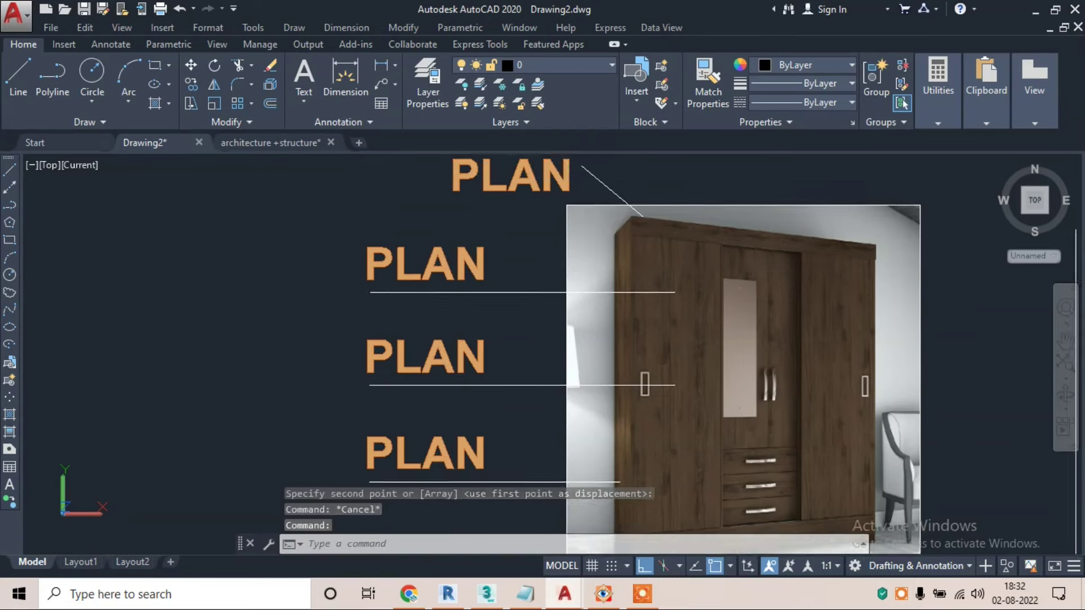
left_click(475, 282)
key("Delete")
double_click(476, 278)
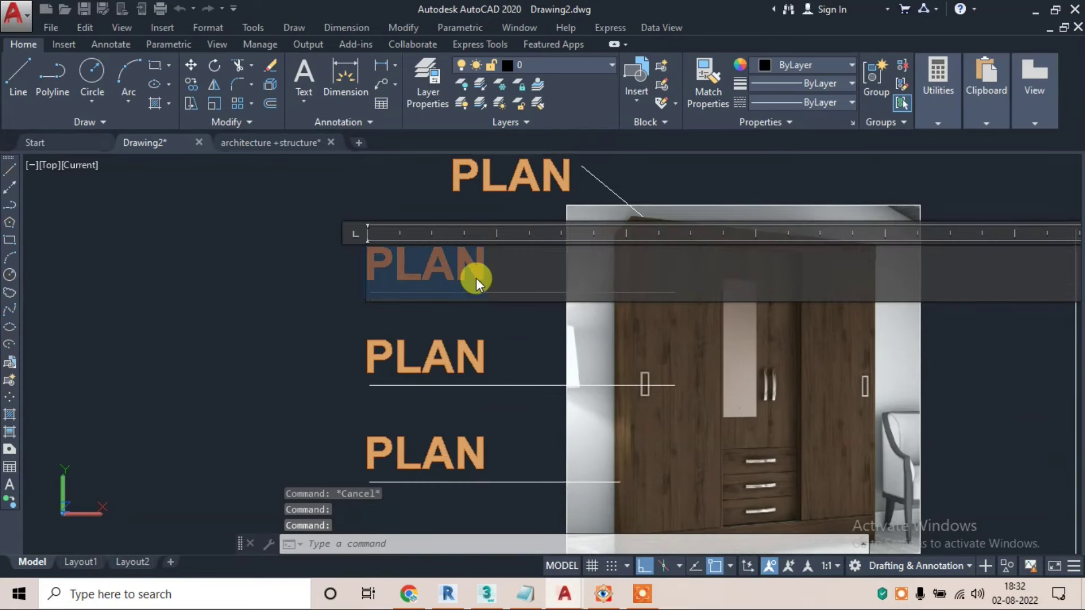
- Replace the upper label's text with SECTION at a smaller 5-unit height
type("SECTIO")
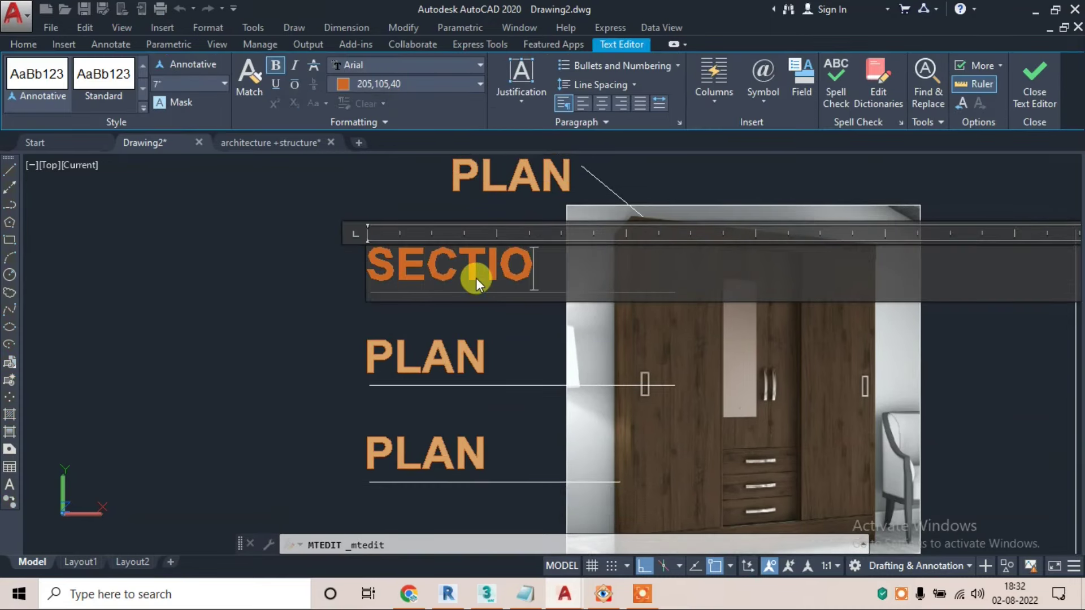
type("N")
key("ctrl+a")
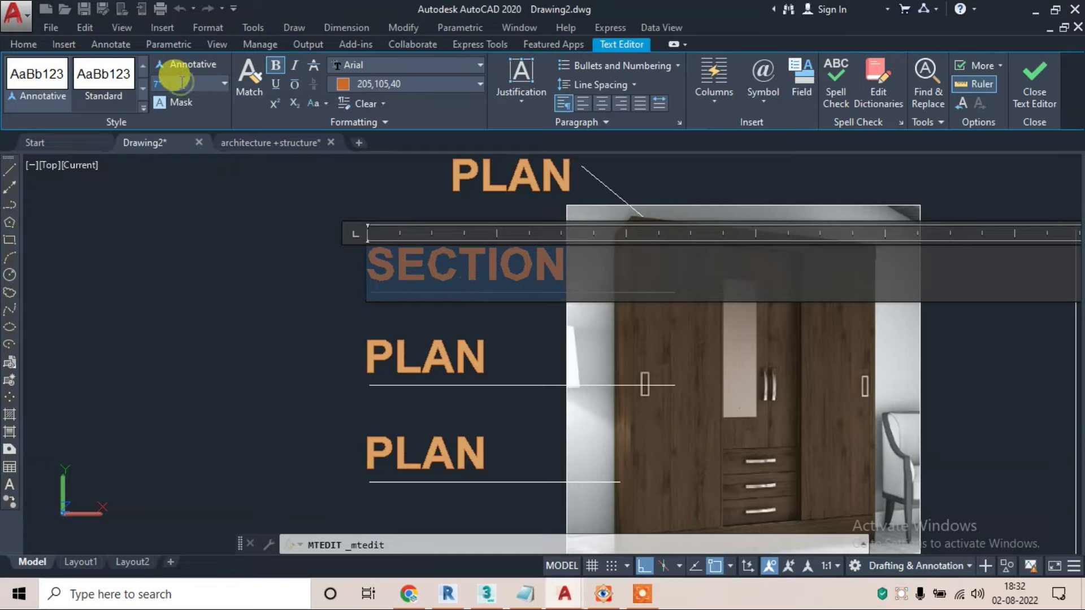
key("Return")
left_click(1024, 73)
scroll(496, 269, "up", 2)
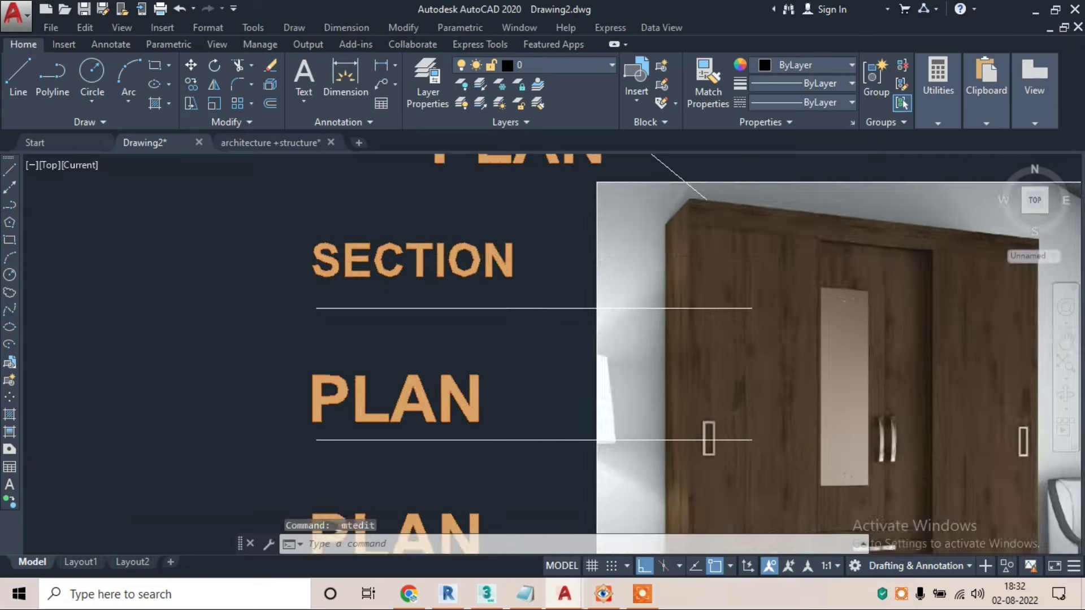
key("Escape")
key("Escape")
key("Escape")
scroll(500, 272, "down", 2)
scroll(501, 272, "up", 1)
left_click(496, 260)
- Move the SECTION label down to sit just above its line
type("m")
key("Return")
left_click(361, 264)
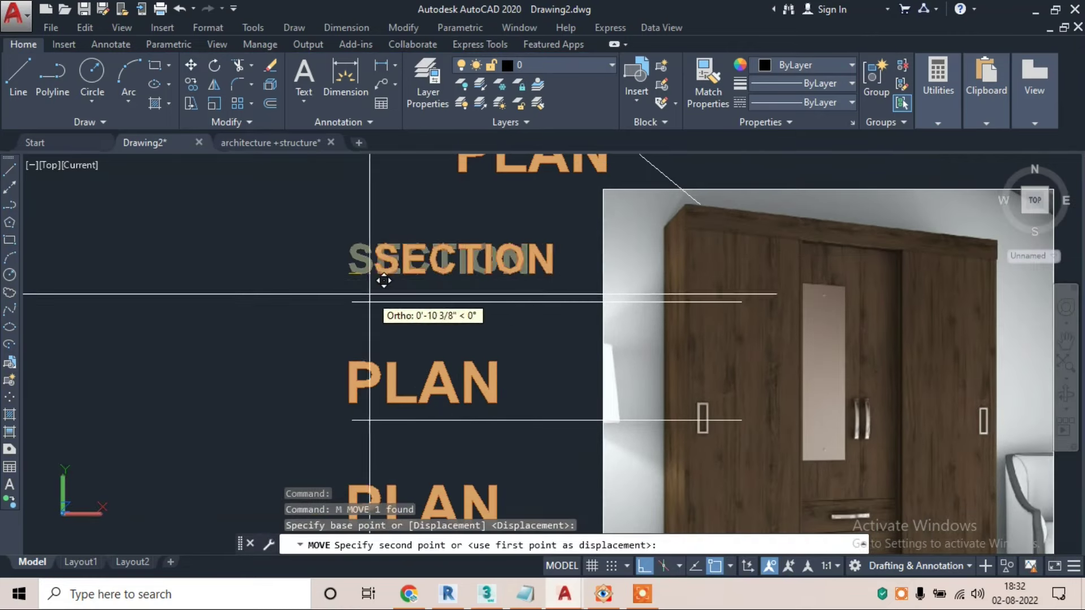
left_click(364, 275)
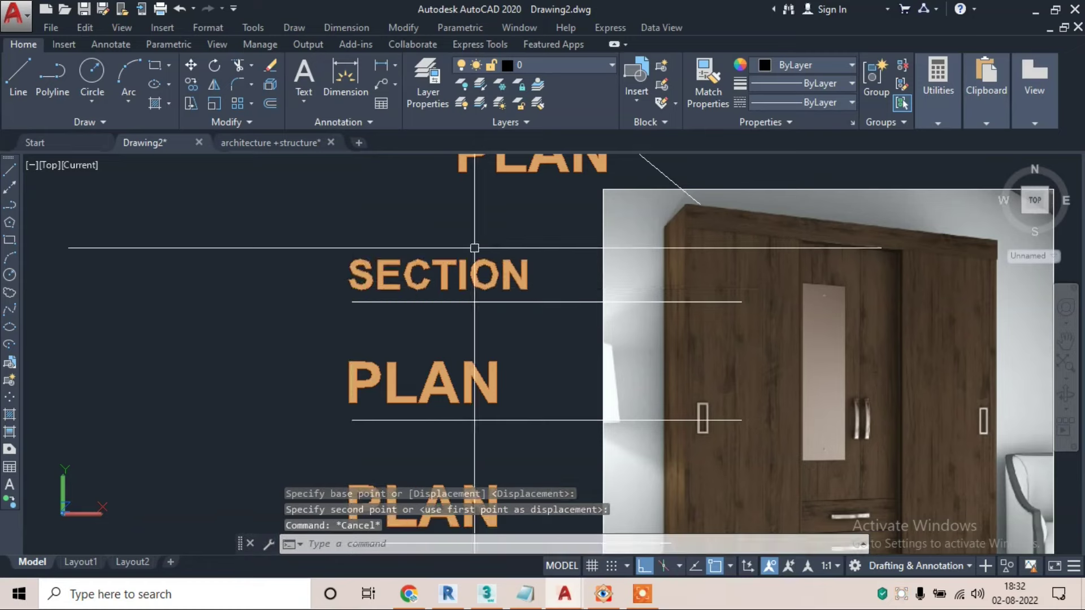
scroll(477, 361, "down", 2)
key("Escape")
mouse_move(505, 269)
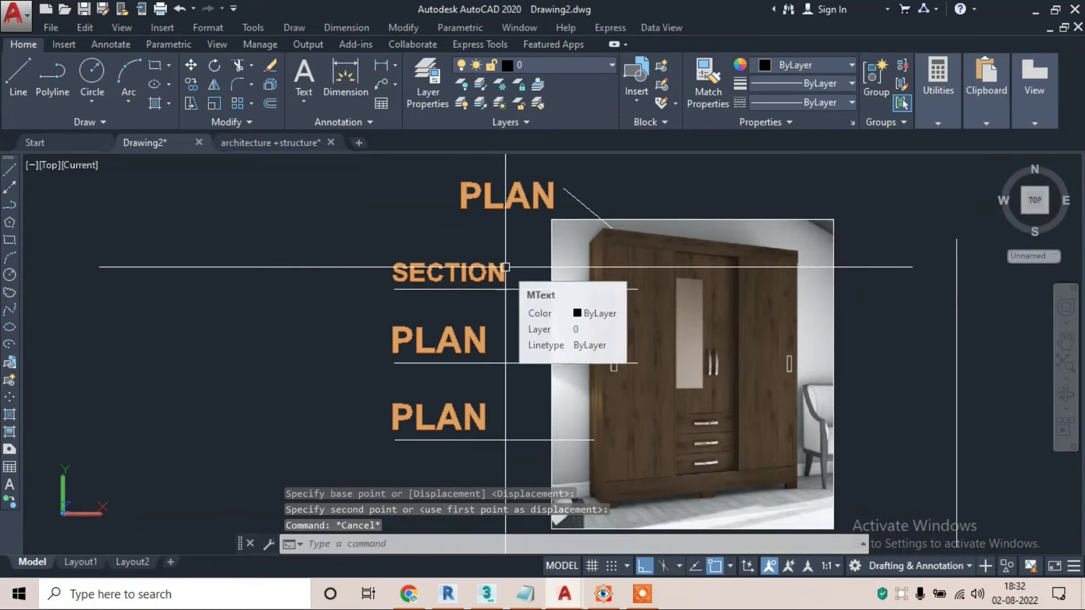
- Match the middle and bottom PLAN labels to the SECTION label's text style
type("MA")
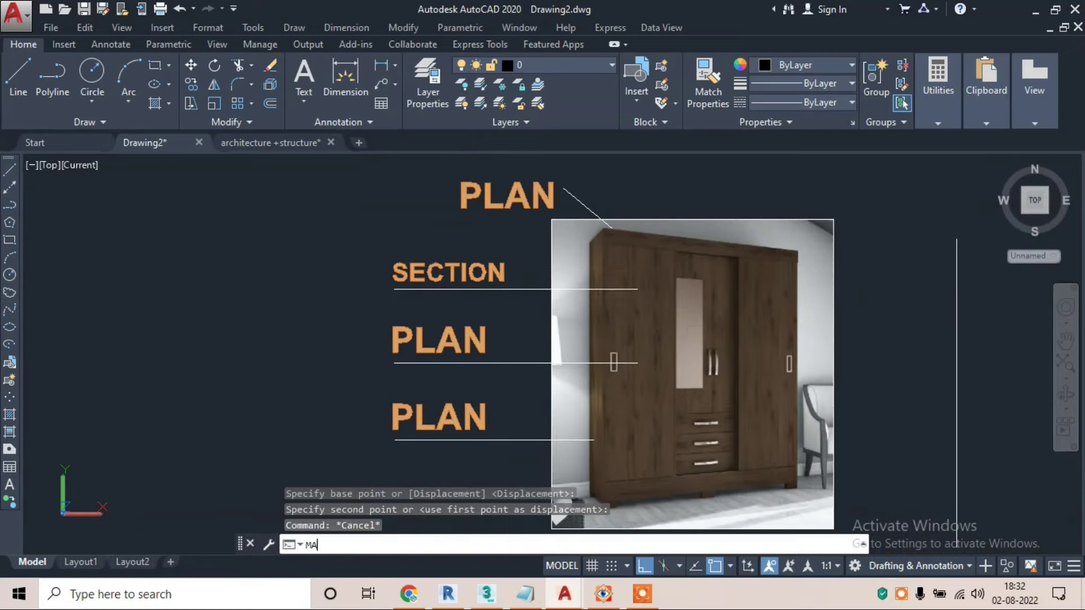
key("Return")
scroll(558, 229, "up", 2)
left_click(463, 291)
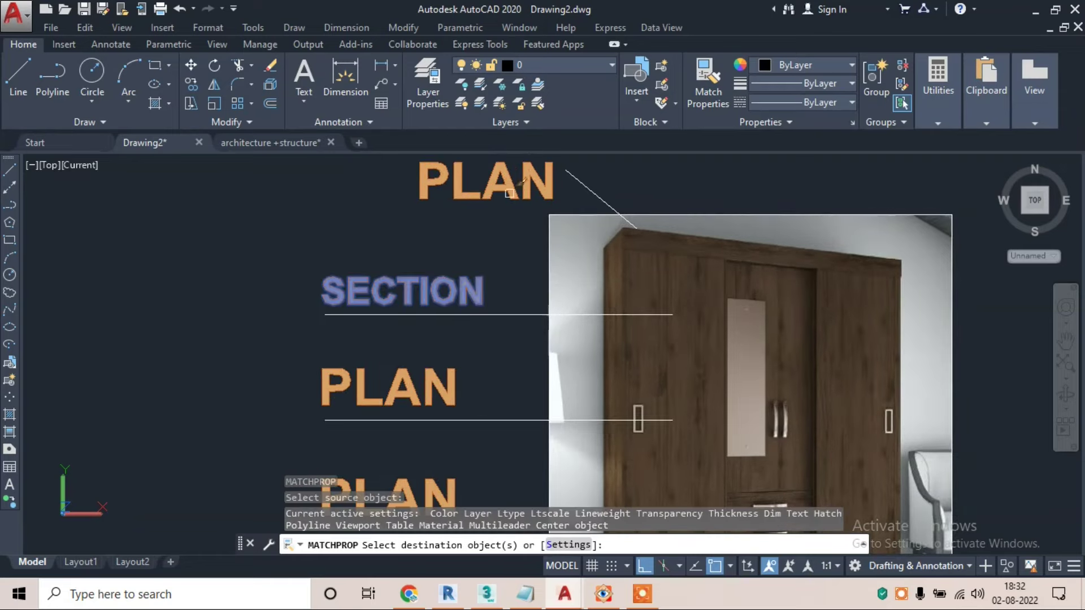
scroll(499, 187, "down", 2)
left_click(464, 300)
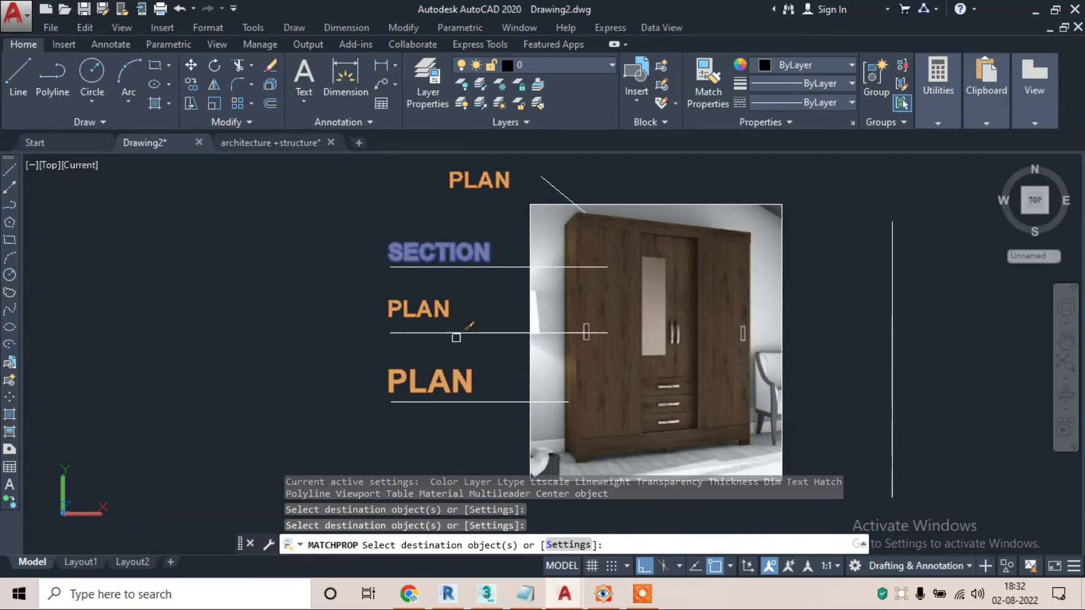
left_click(450, 374)
key("Escape")
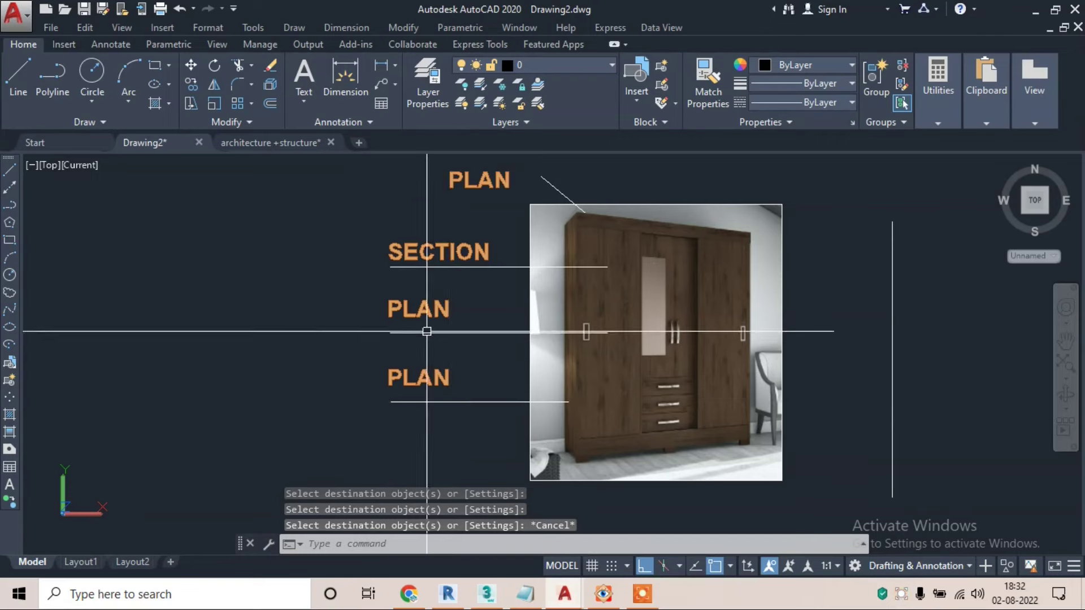
scroll(436, 306, "up", 2)
double_click(436, 306)
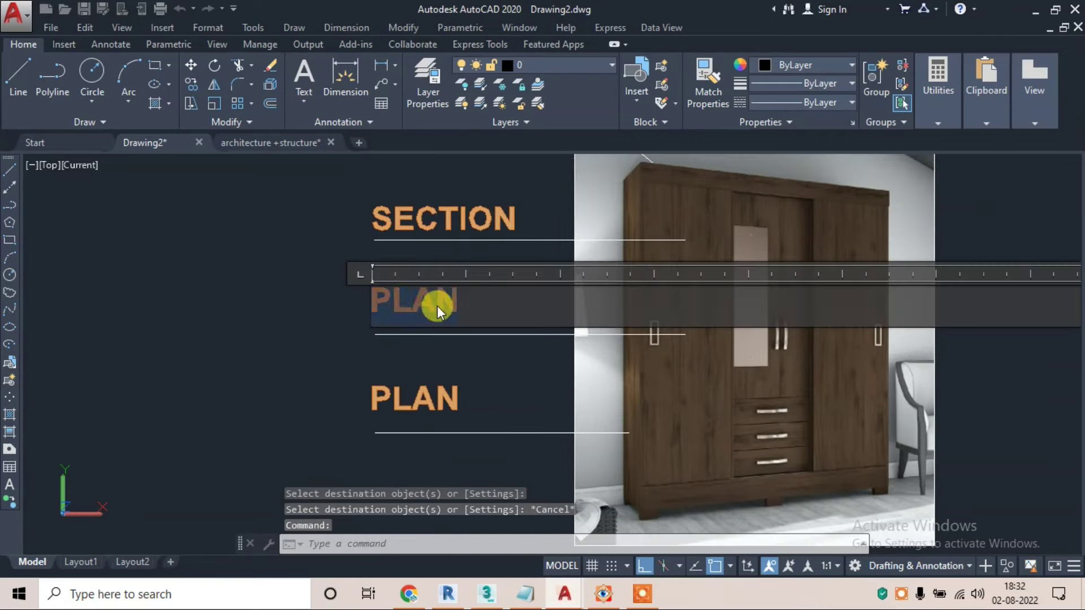
- Finish the ELEVATIONS label, then delete PLAN from the bottom label so it reads SIDE VIEW
type("ELEVATIONS")
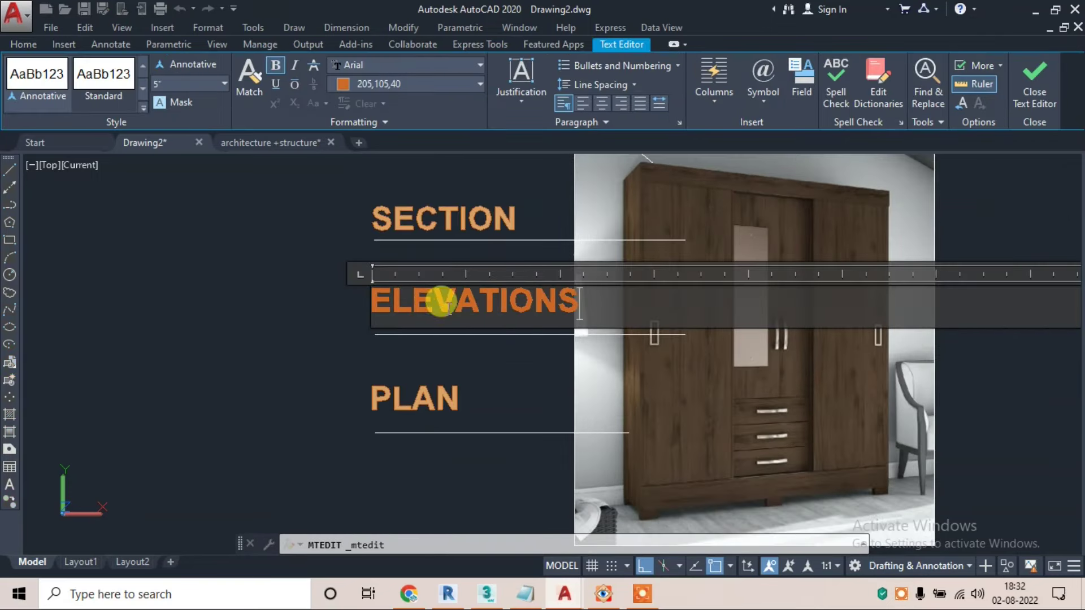
left_click(1042, 82)
scroll(444, 370, "up", 1)
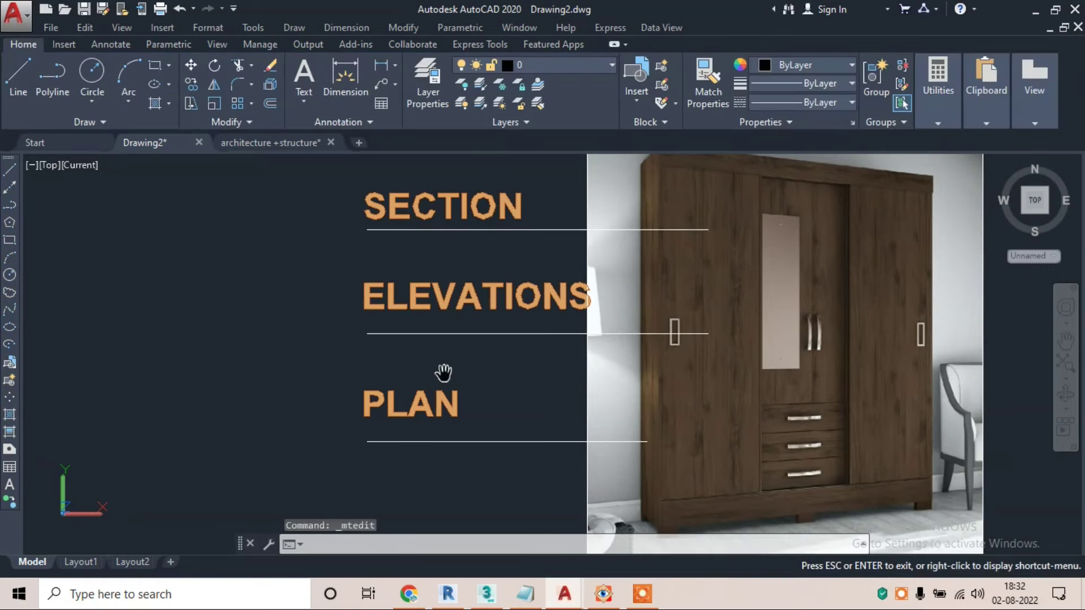
left_click(448, 396)
key("Delete")
scroll(444, 397, "down", 2)
double_click(444, 397)
type("SIDE VIEW")
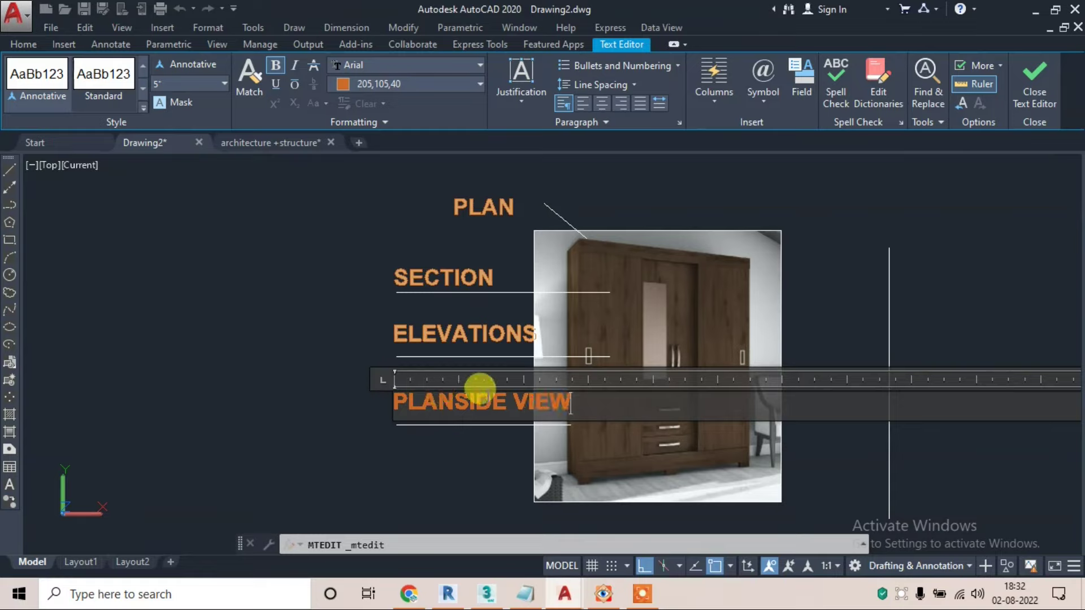
key("Delete")
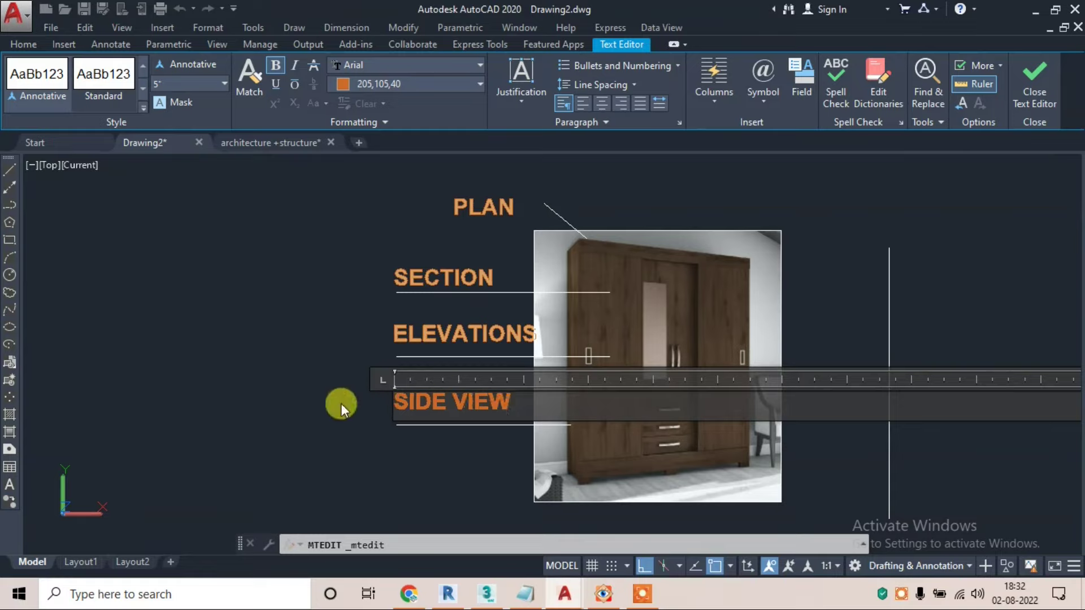
left_click(380, 348)
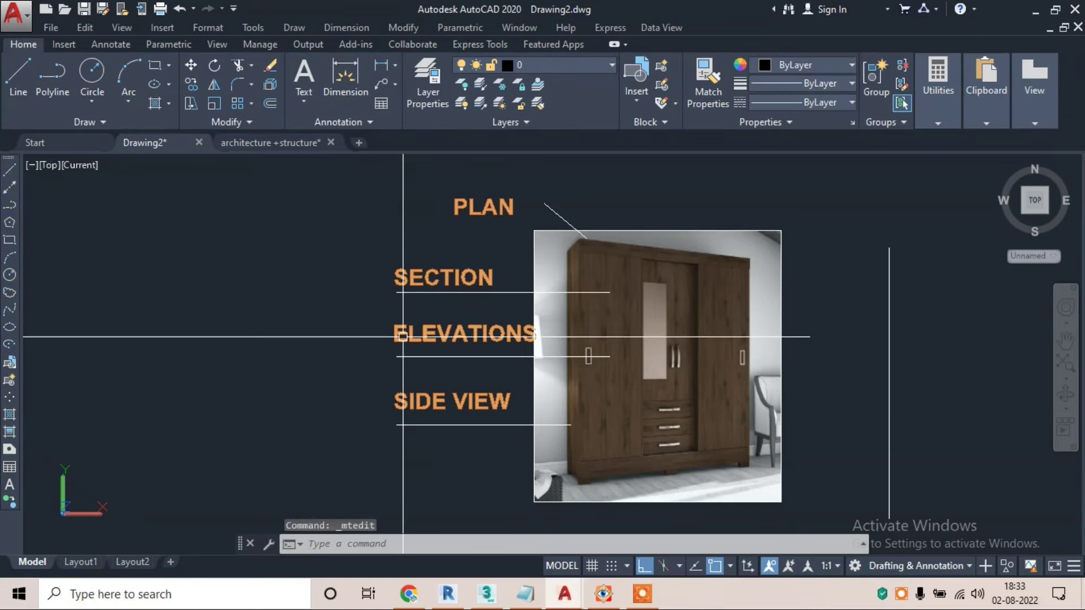
- Pan the view left and up to recentre the drawing
middle_click_drag(647, 292, 543, 282)
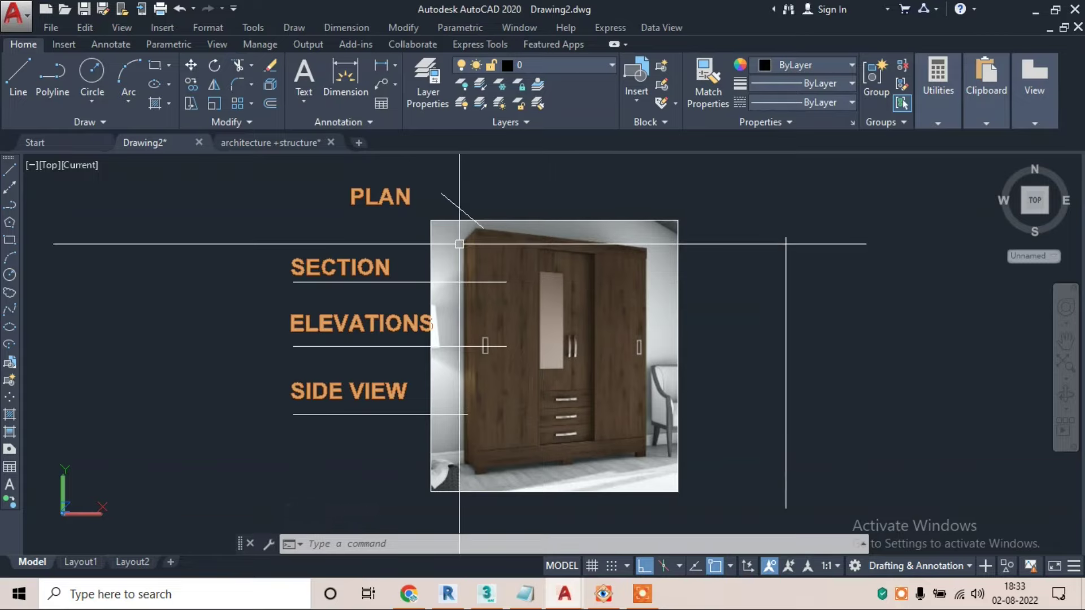
scroll(457, 282, "up", 2)
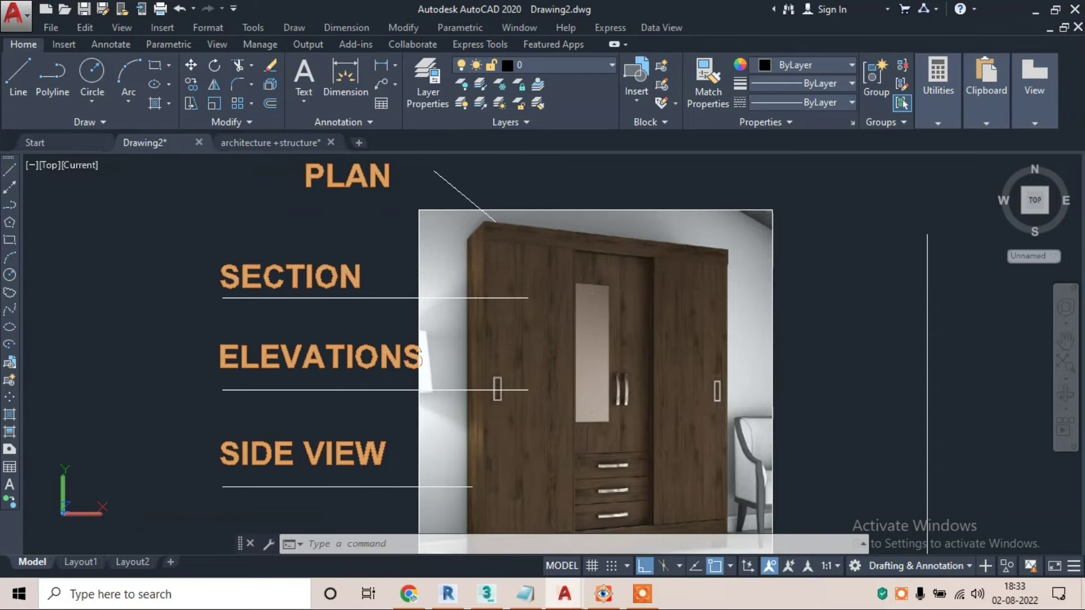
middle_click_drag(481, 345, 442, 286)
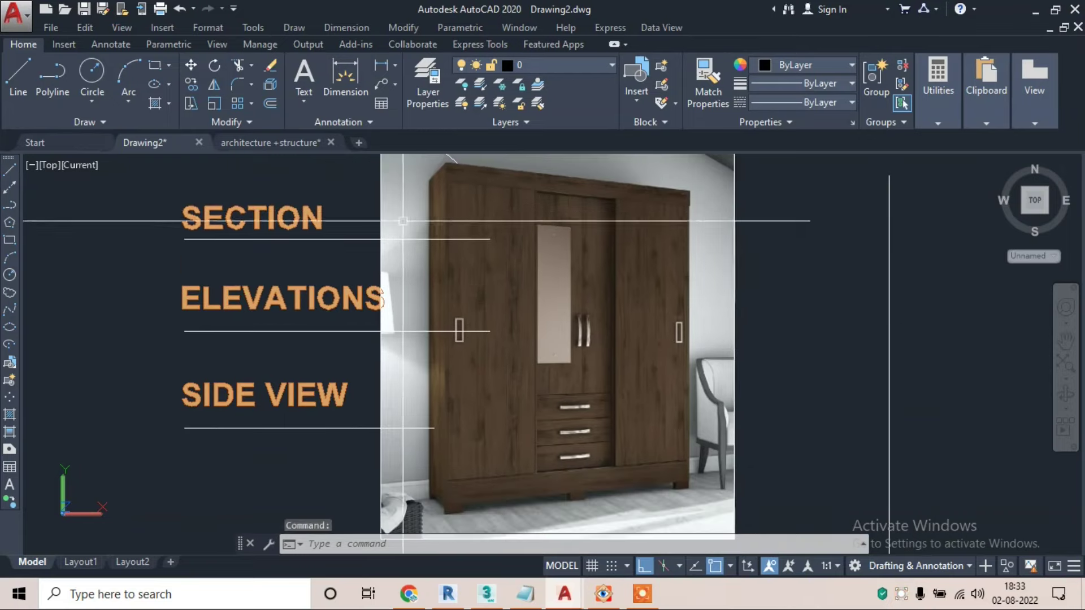
scroll(287, 314, "down", 2)
left_click_drag(567, 321, 457, 321)
key("Escape")
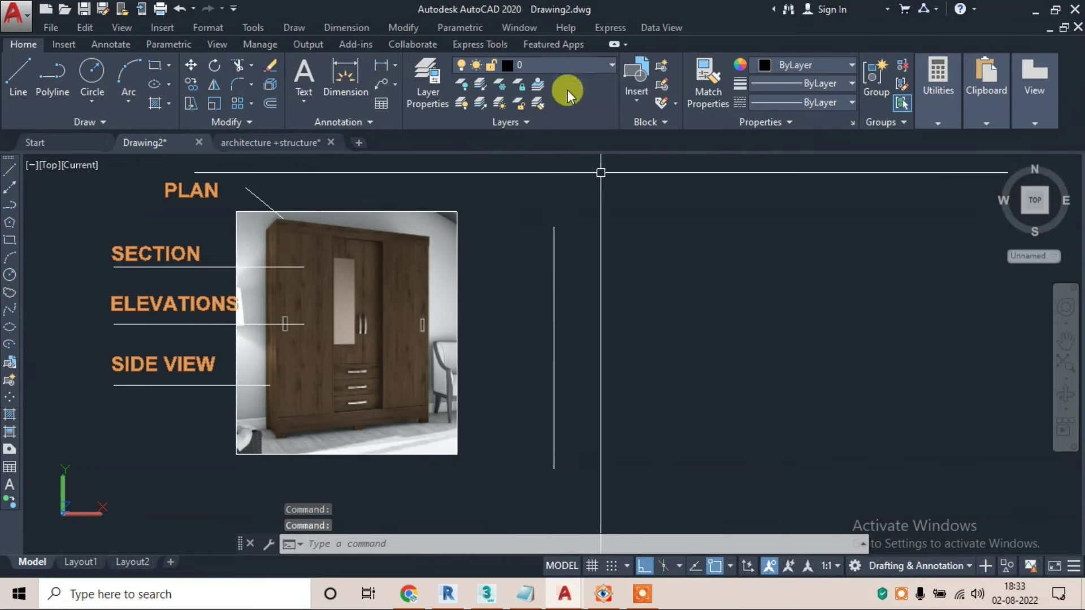
left_click(561, 67)
key("Escape")
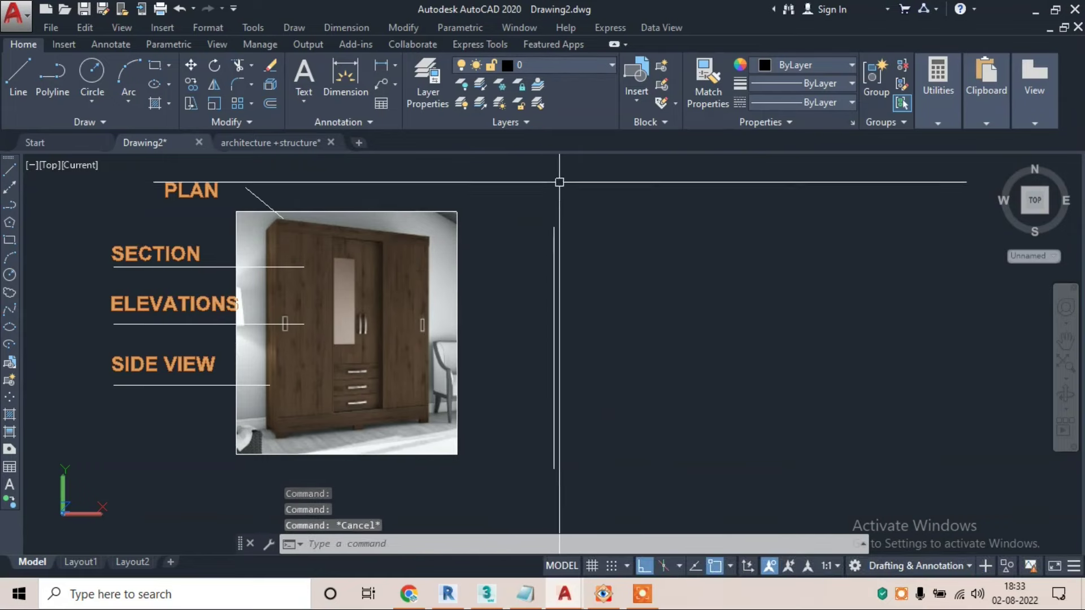
- Give the Standard dimension style Architectural units, 6" text height and 6" arrows, then start Quick Dimension
type("D")
key("Return")
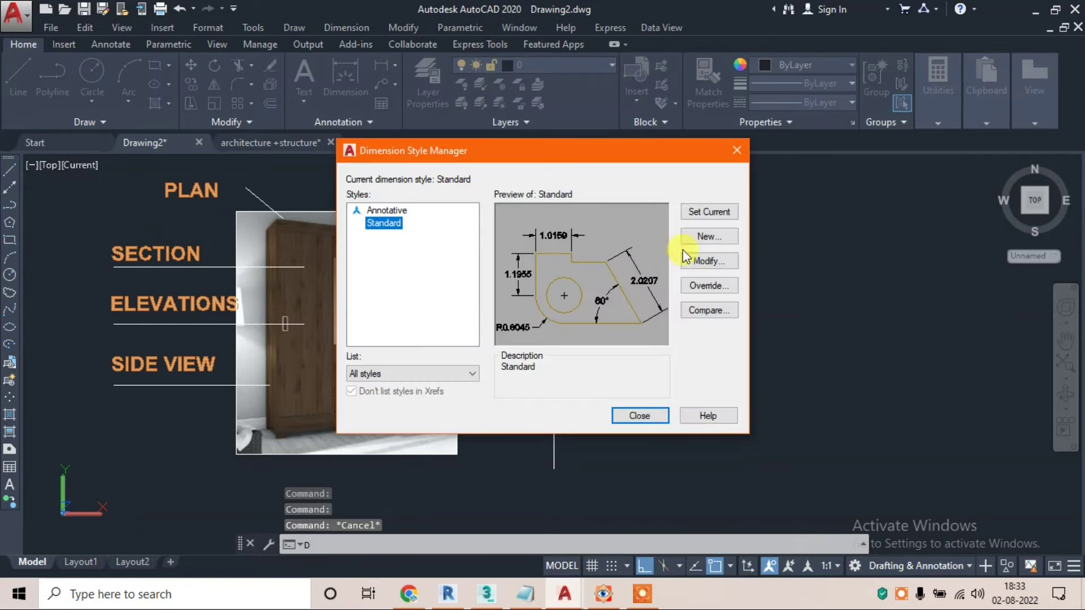
left_click(708, 263)
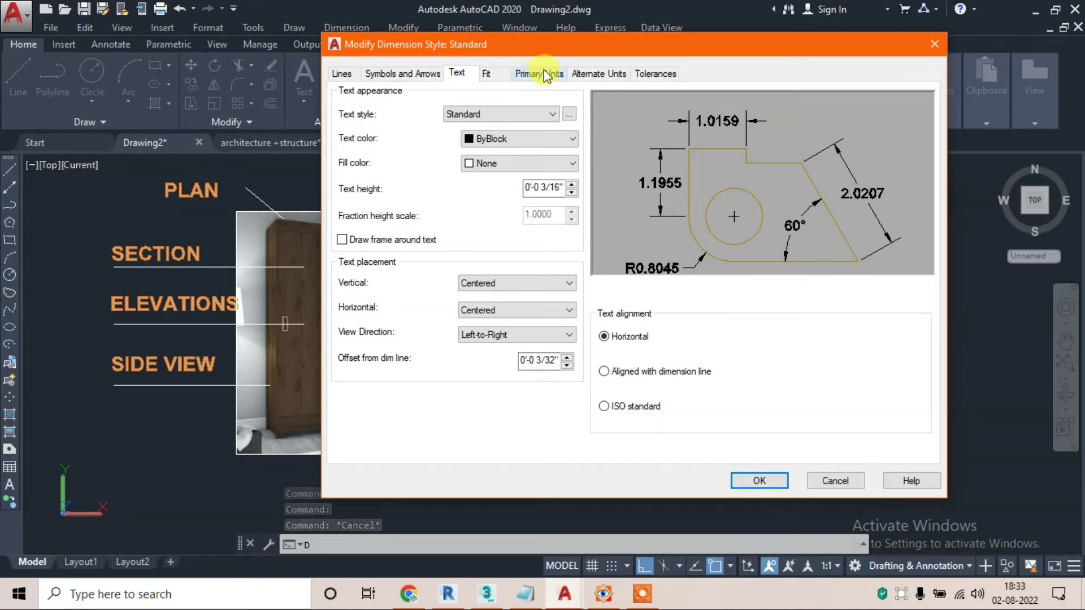
left_click(546, 75)
left_click(498, 150)
left_click(457, 73)
type("6\"")
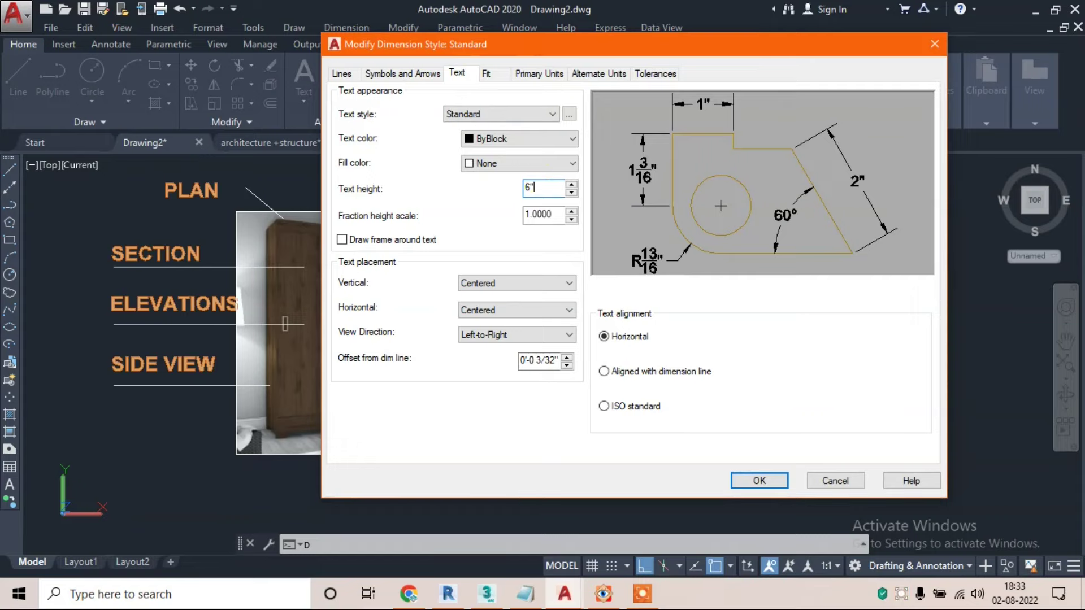
double_click(546, 187)
left_click(396, 75)
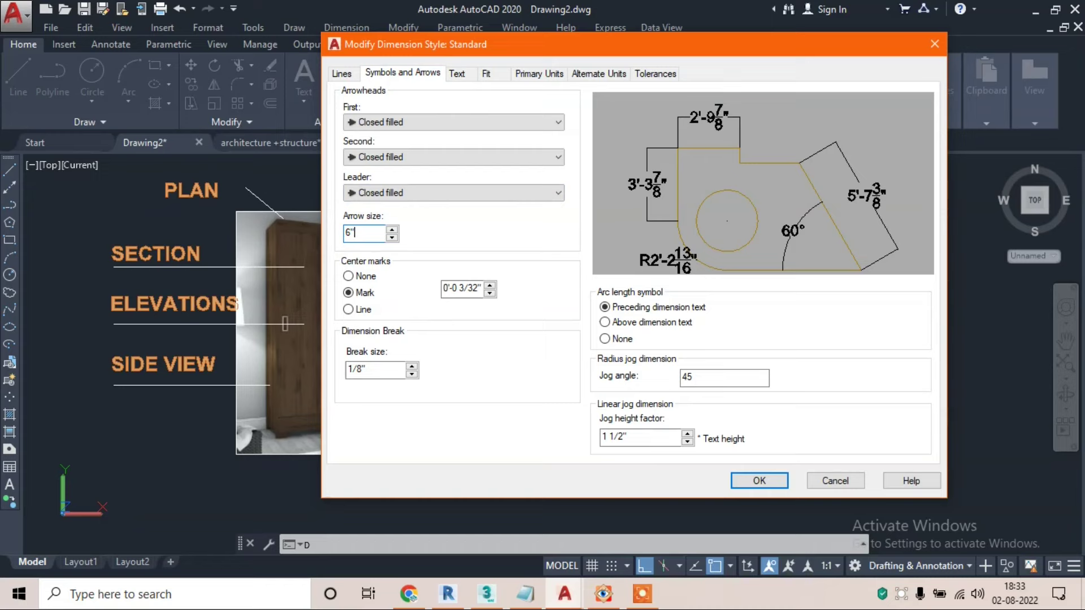
left_click(341, 73)
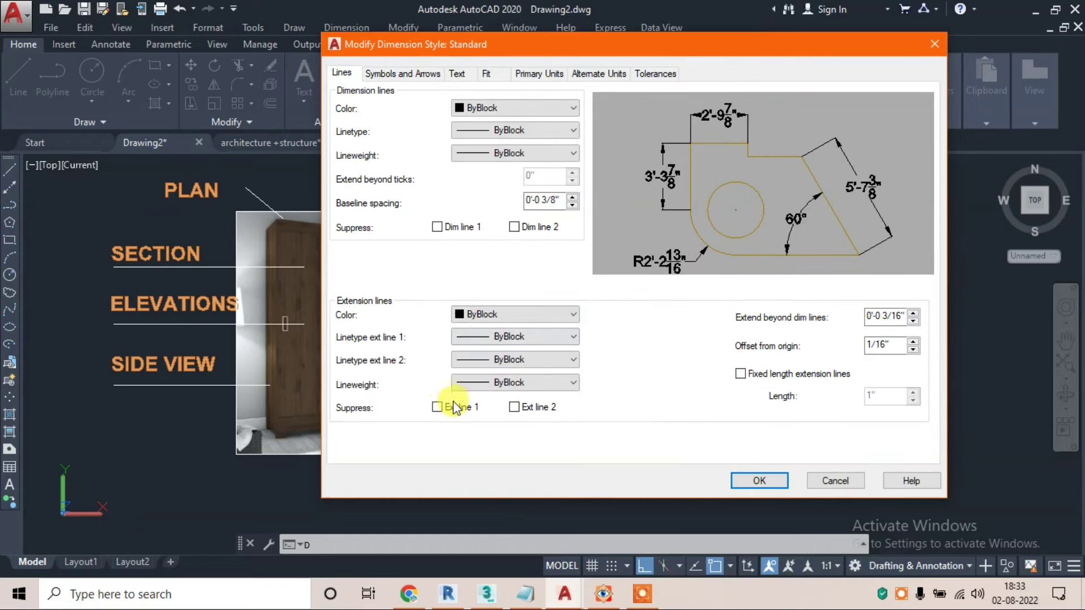
left_click(735, 479)
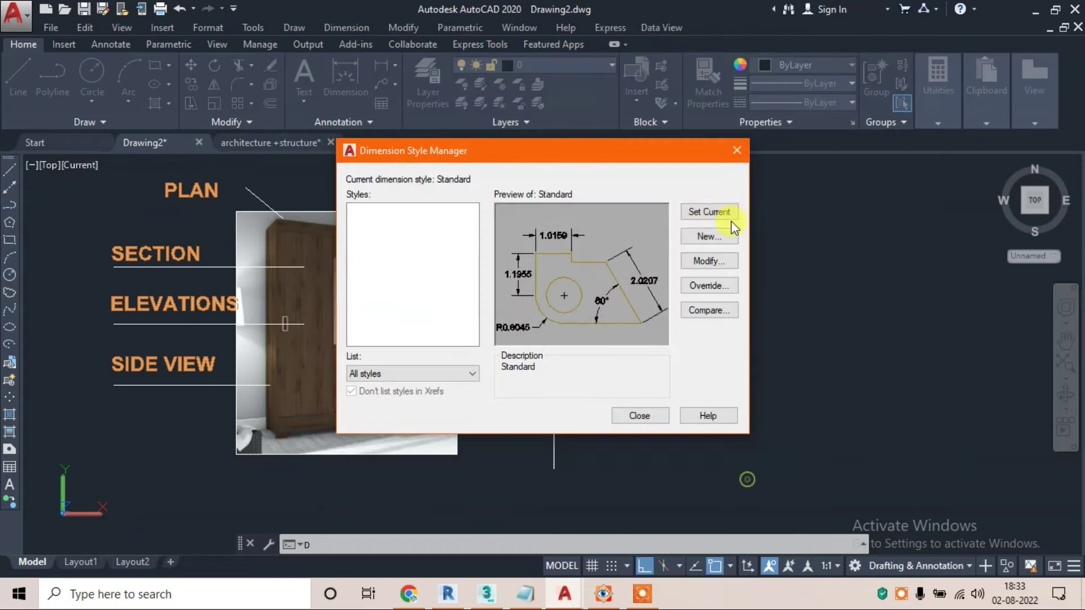
left_click(635, 416)
left_click(345, 27)
left_click(361, 40)
left_click(555, 319)
key("Return")
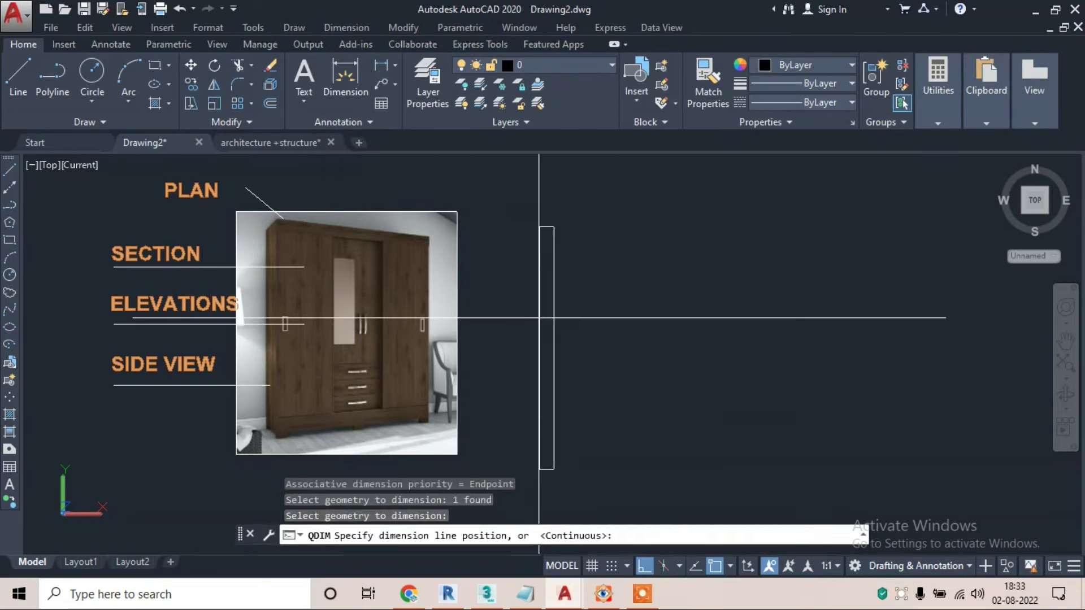
scroll(550, 358, "up", 2)
scroll(520, 326, "down", 3)
left_click(521, 327)
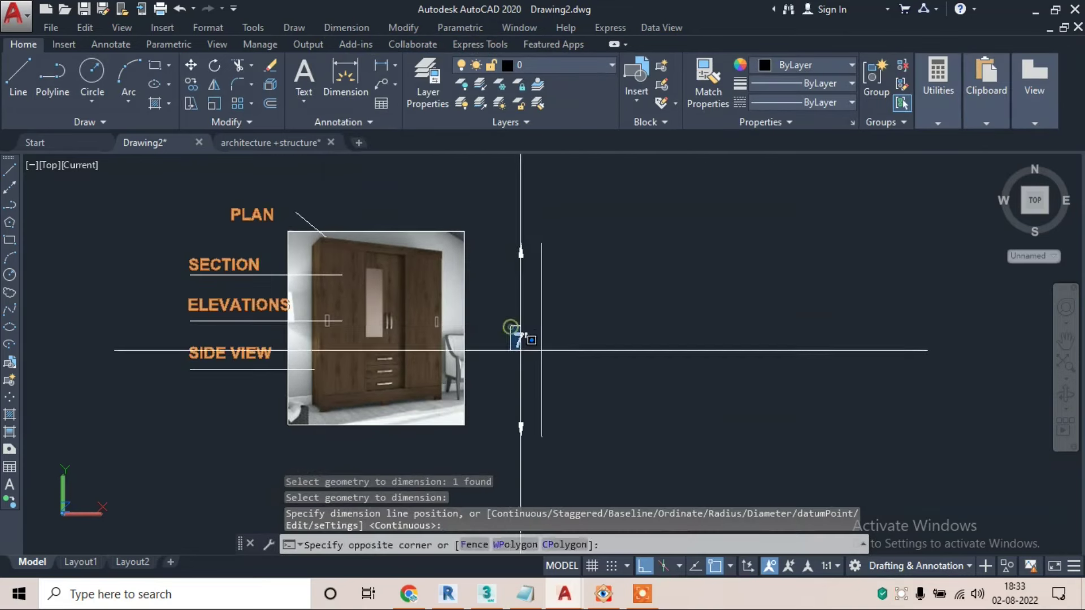
key("Escape")
type("e")
key("Return")
left_click(519, 337)
key("Escape")
type("e")
key("Return")
key("Escape")
scroll(428, 286, "up", 2)
scroll(428, 285, "up", 2)
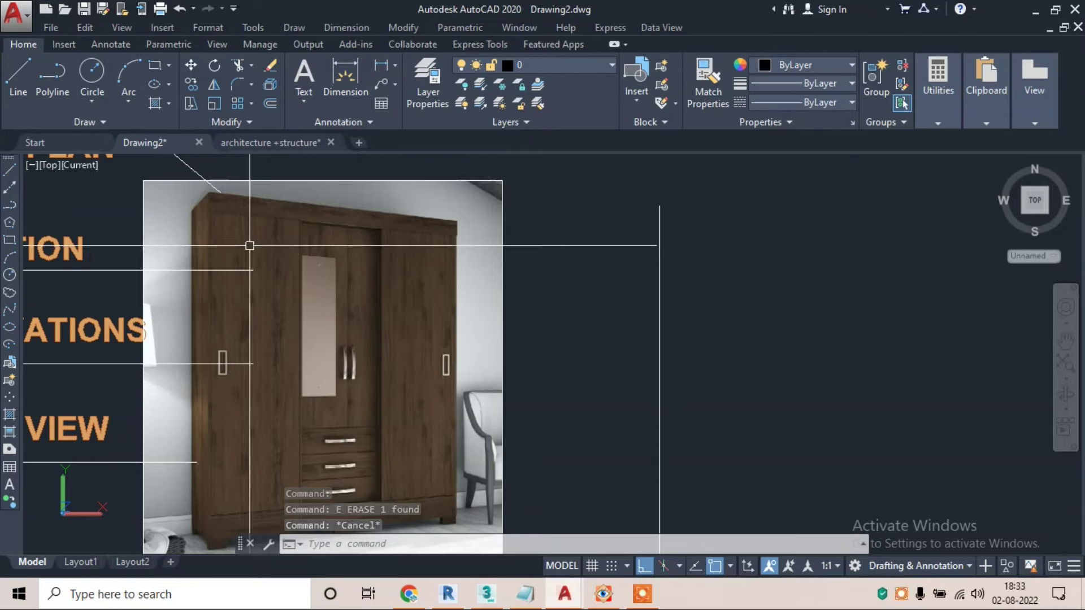
- Offset the vertical line 2'6" to the right
type("o")
key("Return")
type("2'6\"")
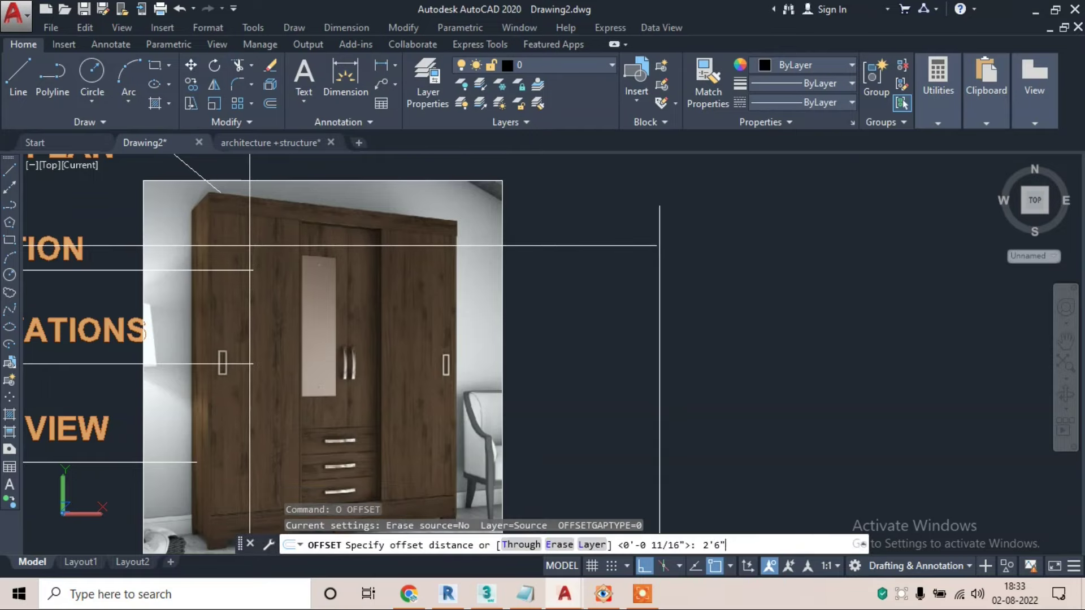
key("Return")
left_click(664, 282)
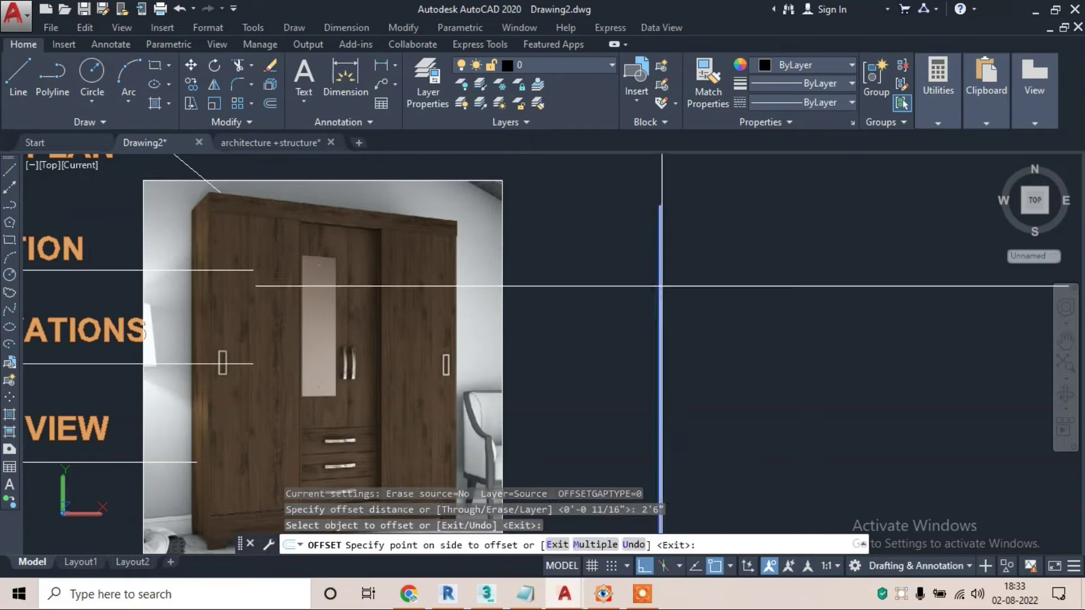
left_click(791, 283)
scroll(791, 254, "down", 1)
left_click(339, 243)
key("Escape")
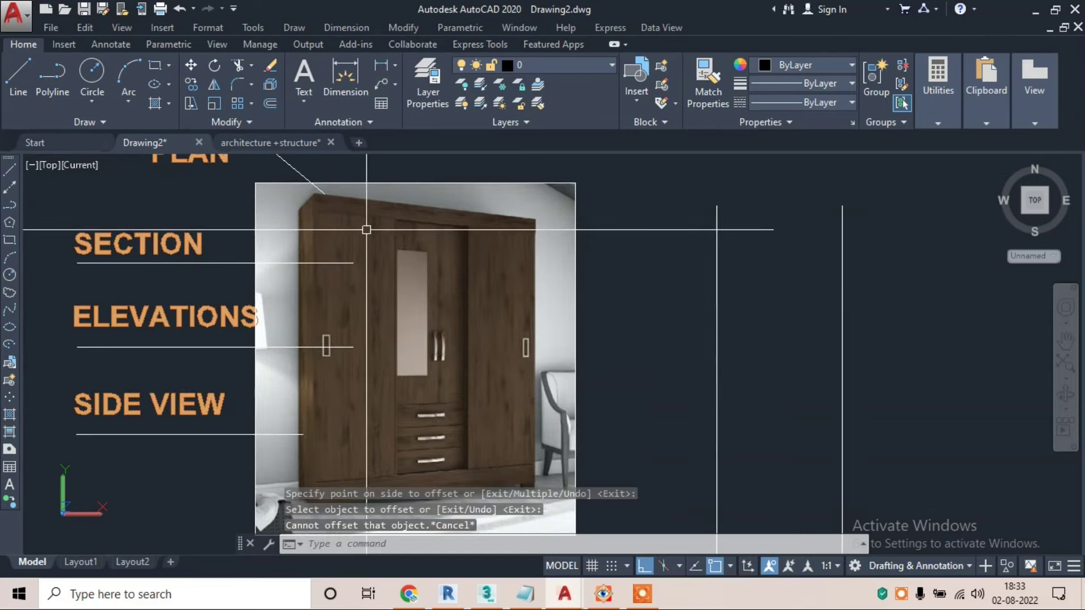
- Draw lines joining the top ends and the bottom ends of the two vertical lines
type("l")
key("Return")
left_click(716, 204)
left_click(842, 205)
key("Escape")
middle_click_drag(842, 204, 803, 171)
key("Return")
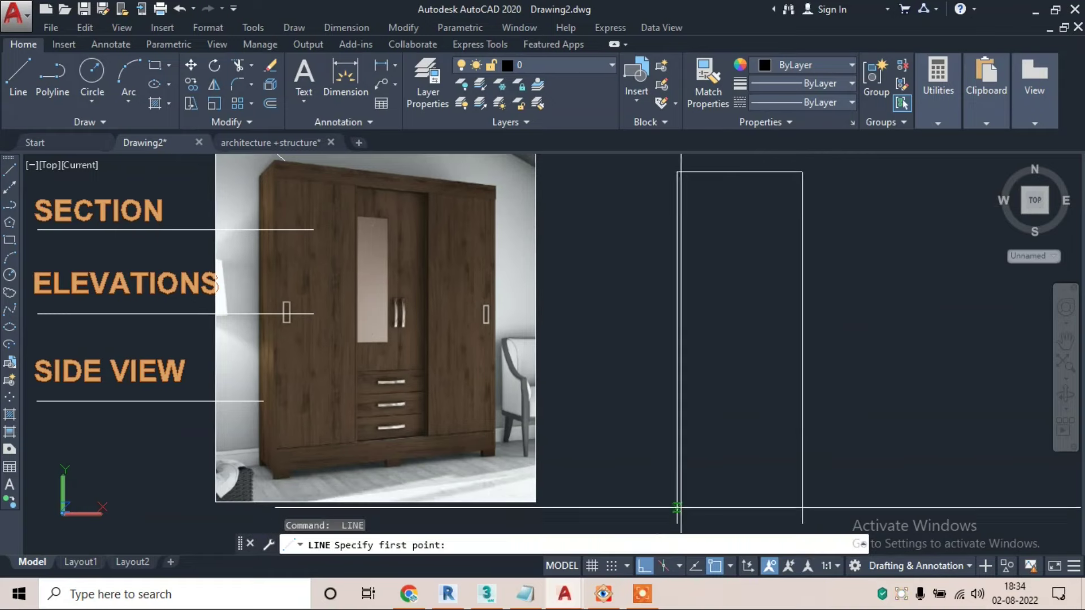
left_click(678, 520)
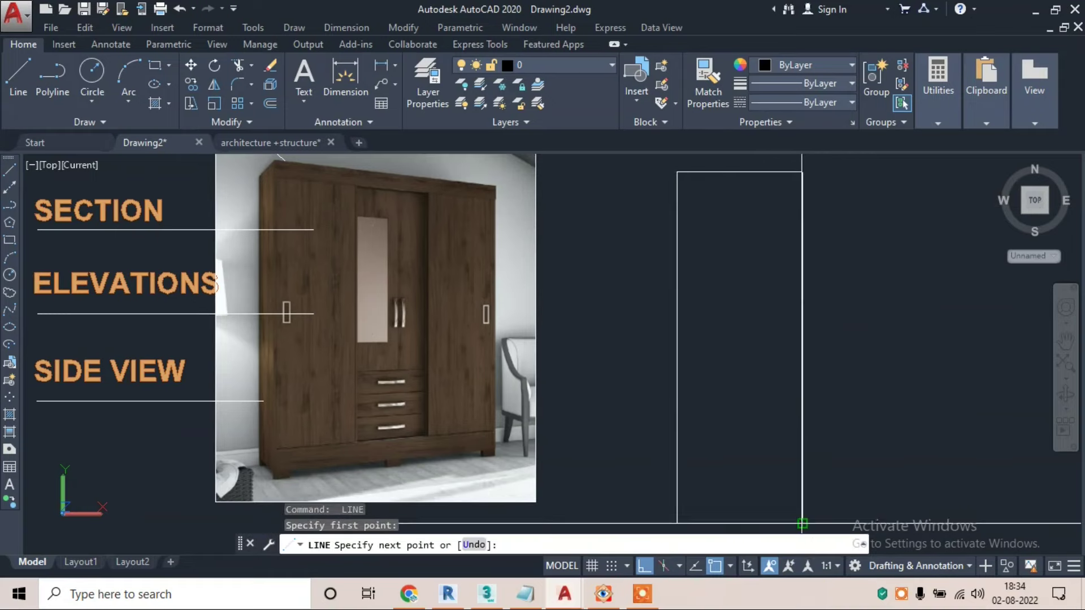
left_click(782, 523)
key("Escape")
- Pan the view up and left to bring the new rectangle into focus
scroll(612, 336, "down", 3)
scroll(497, 256, "up", 2)
scroll(497, 256, "up", 2)
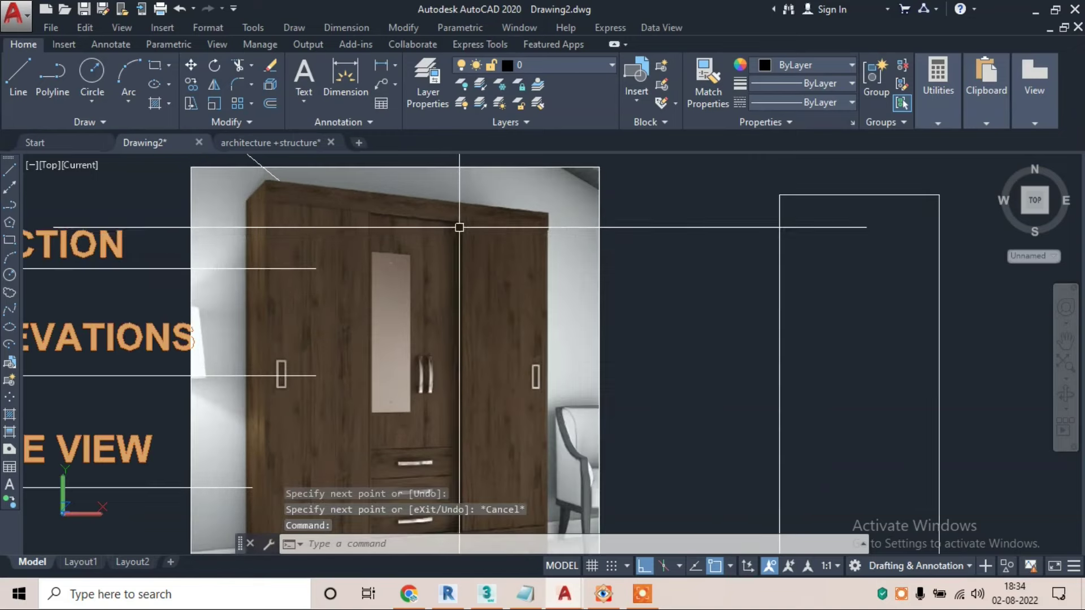
middle_click_drag(456, 235, 419, 226)
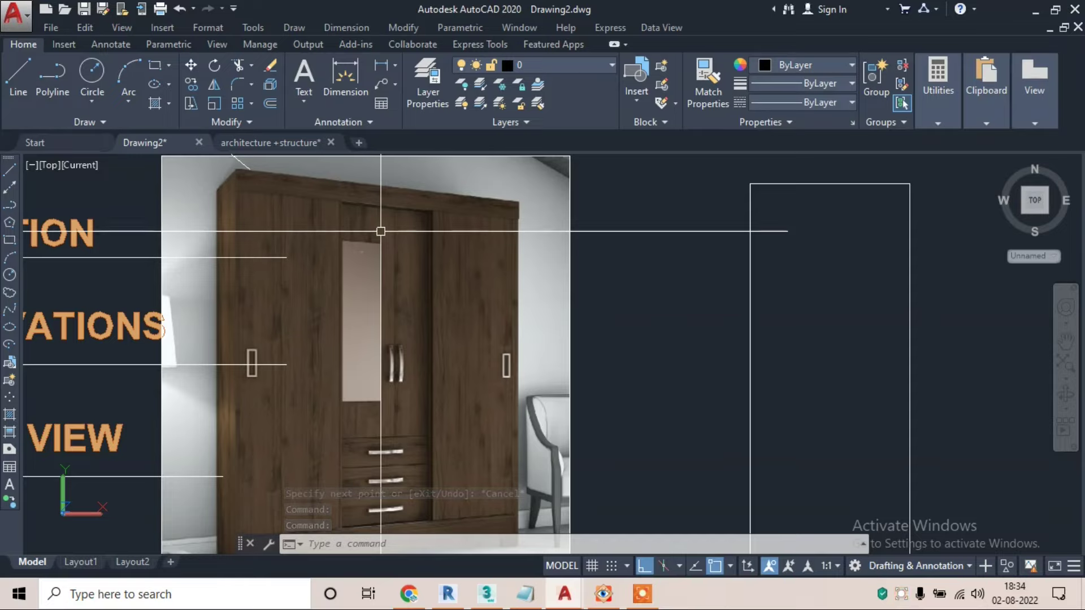
middle_click_drag(544, 226, 408, 229)
type("o")
key("Return")
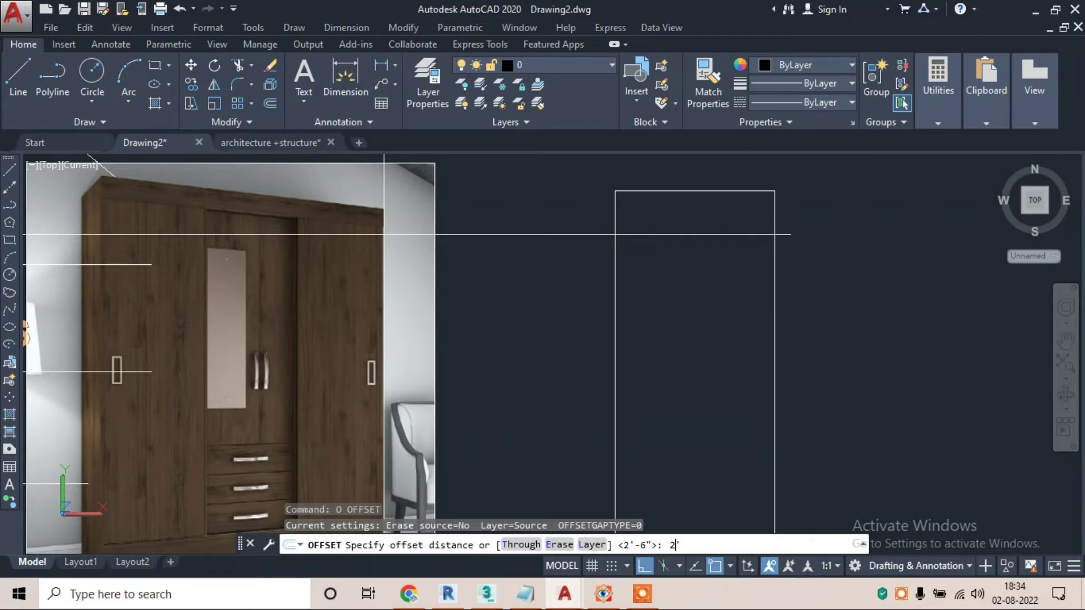
- Offset the rectangle's right edge 2' to the right
type("2'")
key("Return")
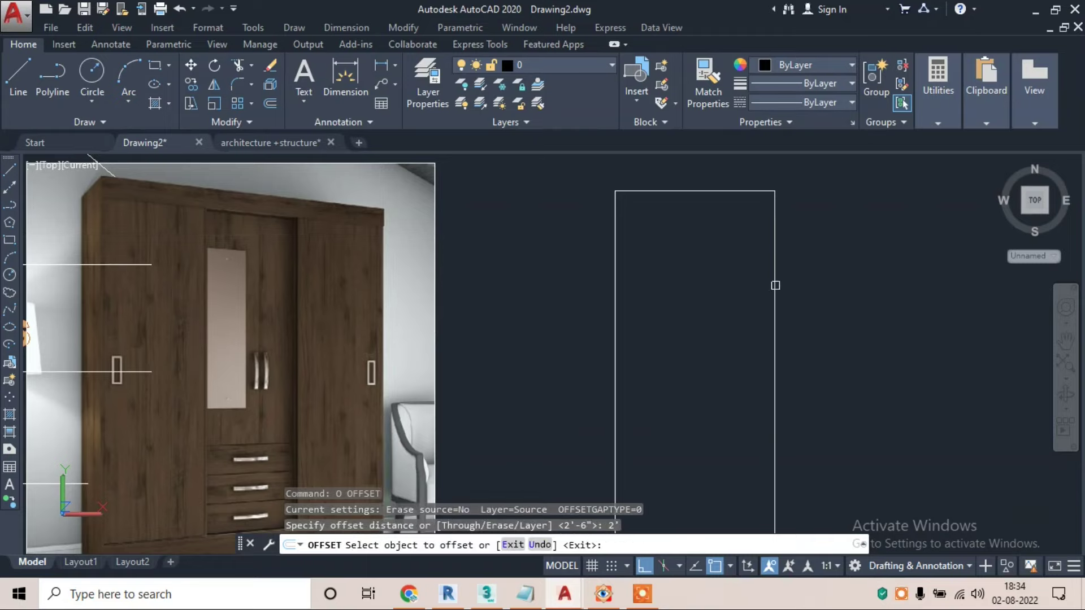
left_click(775, 286)
left_click(836, 298)
key("Escape")
- Extend the lines to their boundaries with a crossing window
type("ex")
key("Return")
key("Return")
left_click(743, 165)
left_click(714, 213)
scroll(714, 214, "down", 3)
scroll(679, 335, "up", 1)
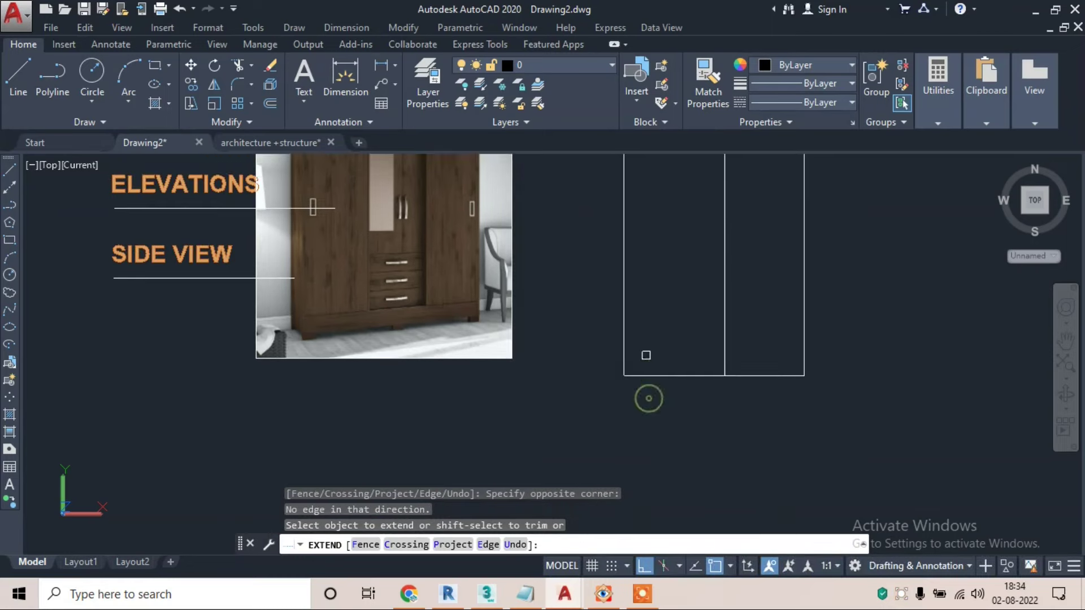
middle_click_drag(677, 170, 652, 272)
key("Escape")
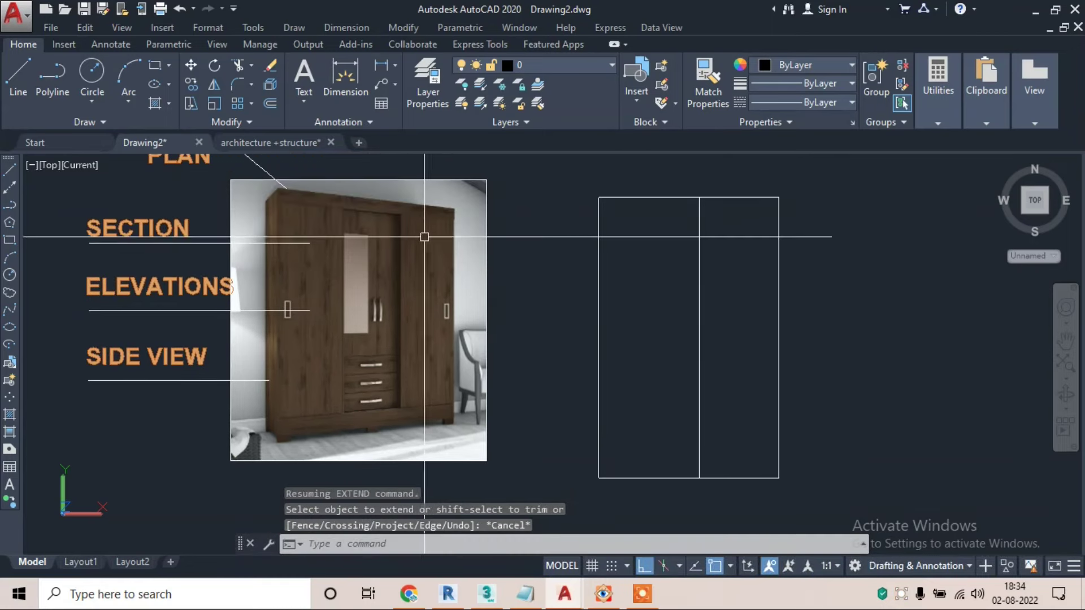
scroll(430, 241, "up", 2)
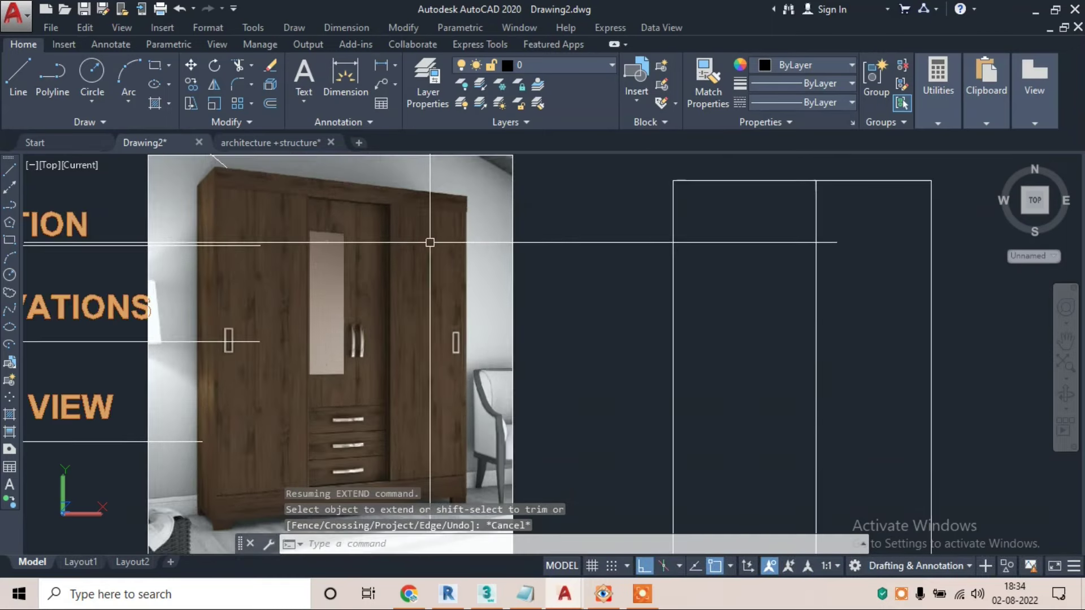
- Offset the right line another 2' to the right
type("o")
key("Return")
type("2'")
key("Return")
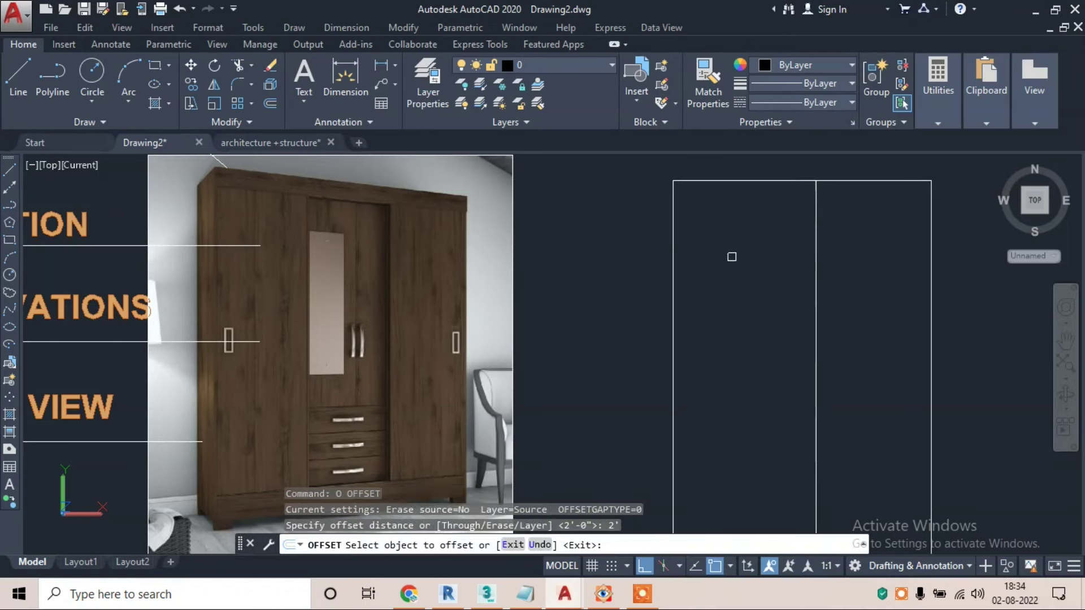
middle_click_drag(732, 257, 579, 273)
left_click(779, 321)
left_click(849, 320)
key("Escape")
- Extend the new line and the bottom line to the boundaries, then window-select the divided outline
type("ex")
key("Return")
key("Return")
left_click(735, 202)
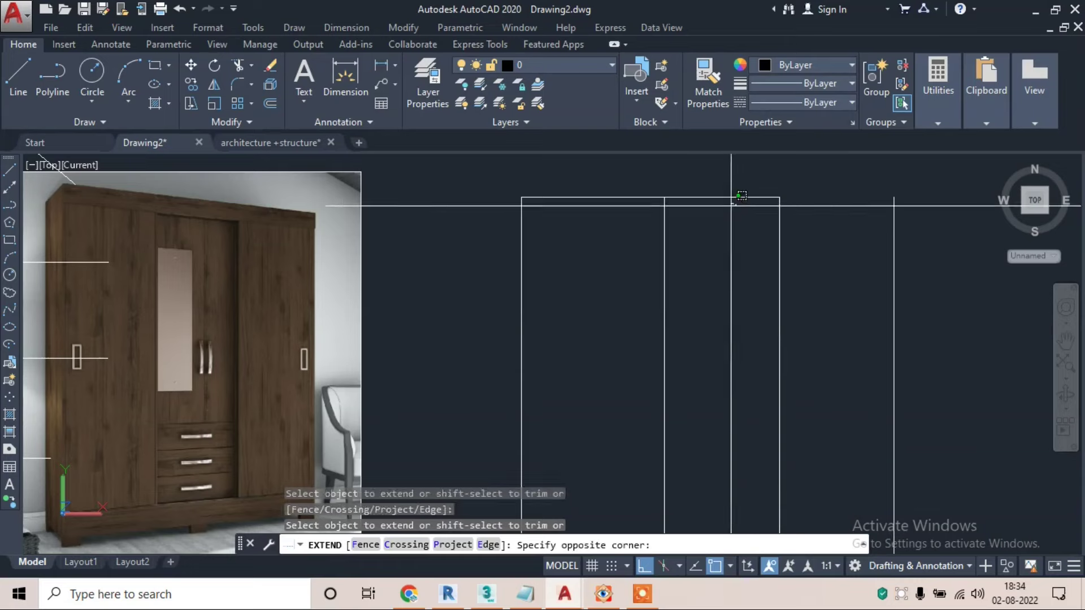
scroll(706, 254, "down", 4)
left_click(710, 255)
scroll(710, 255, "up", 2)
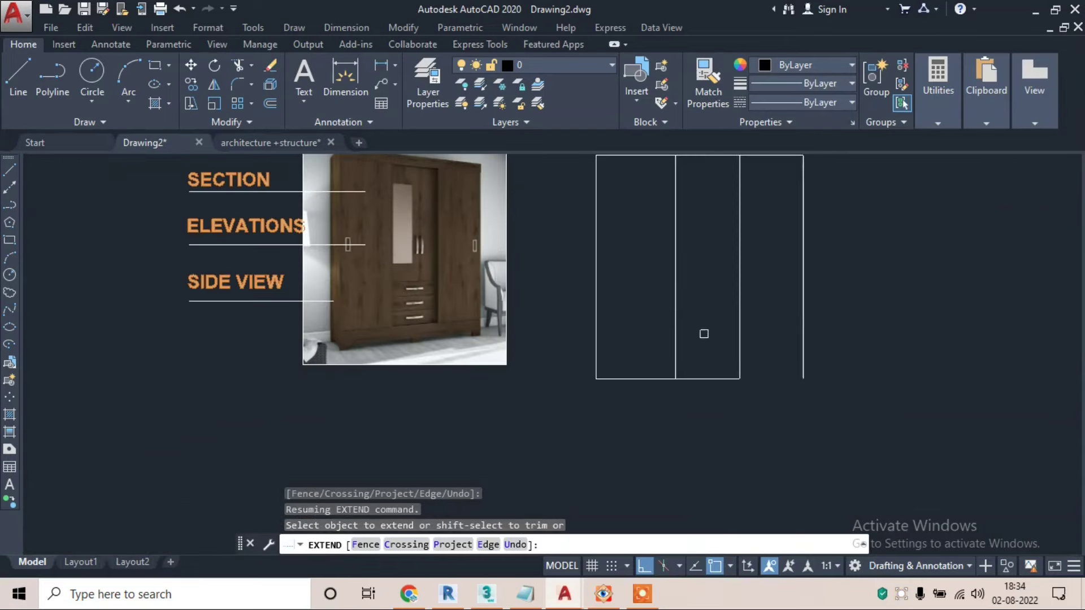
left_click(703, 331)
left_click(677, 435)
scroll(731, 307, "down", 2)
scroll(732, 309, "up", 2)
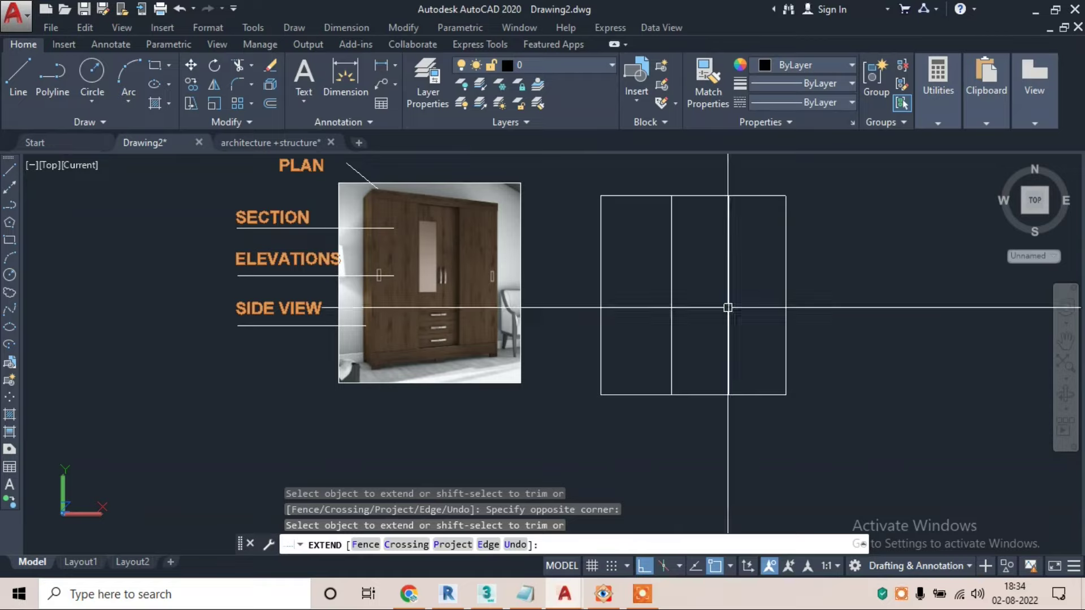
key("Escape")
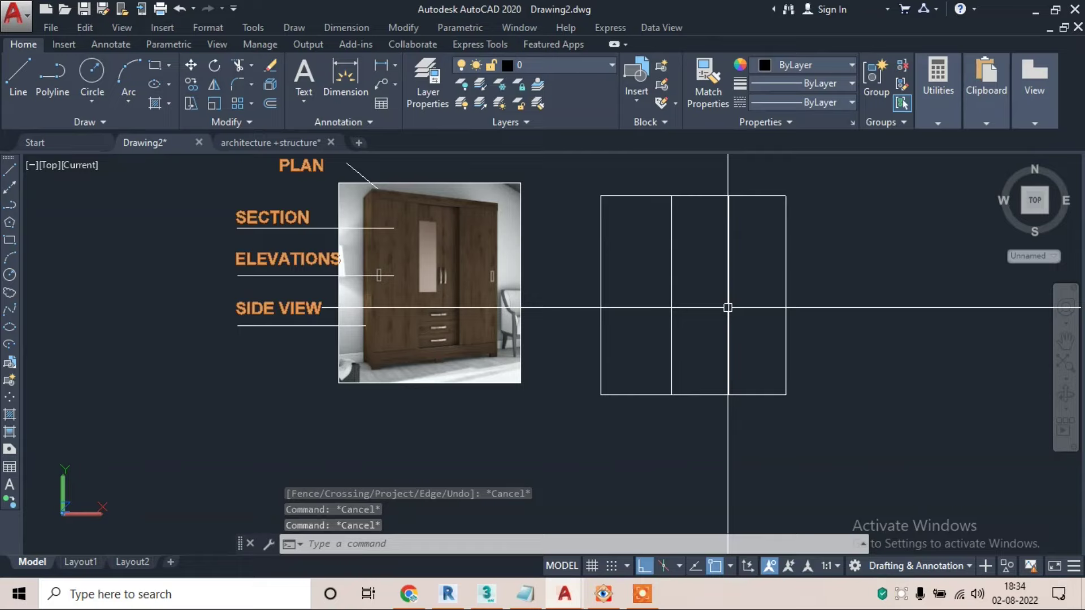
left_click(816, 184)
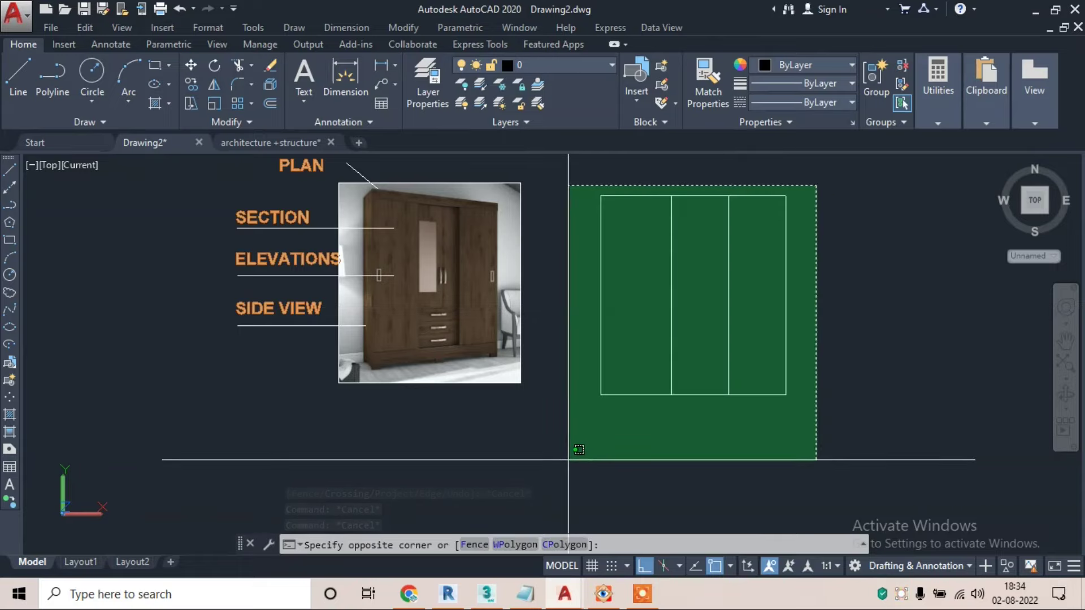
left_click(578, 450)
- Erase the six selected outline lines
type("e")
key("Return")
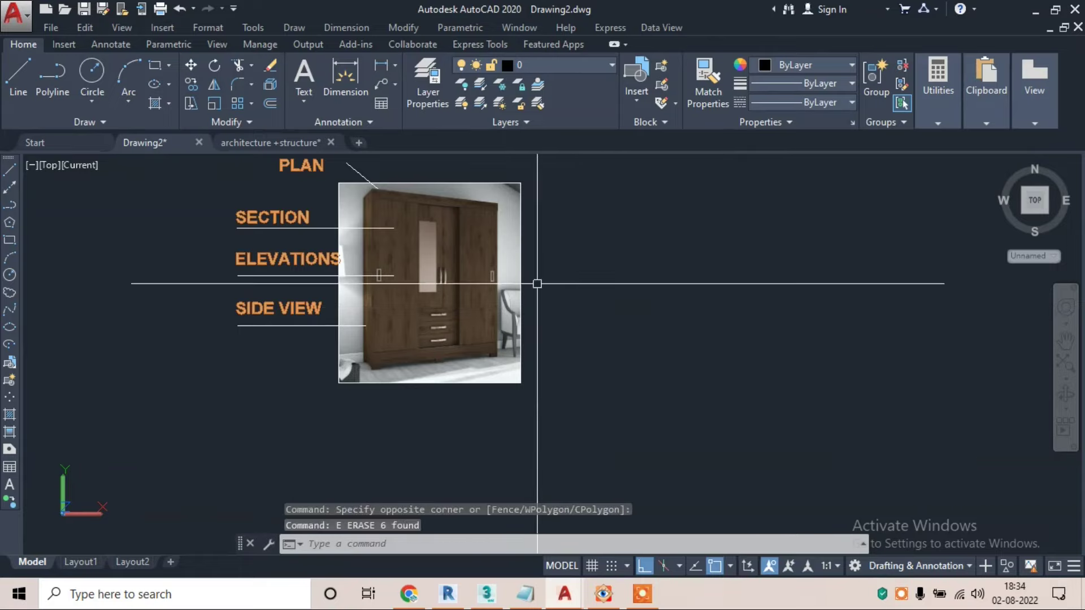
scroll(447, 206, "up", 3)
scroll(247, 186, "up", 2)
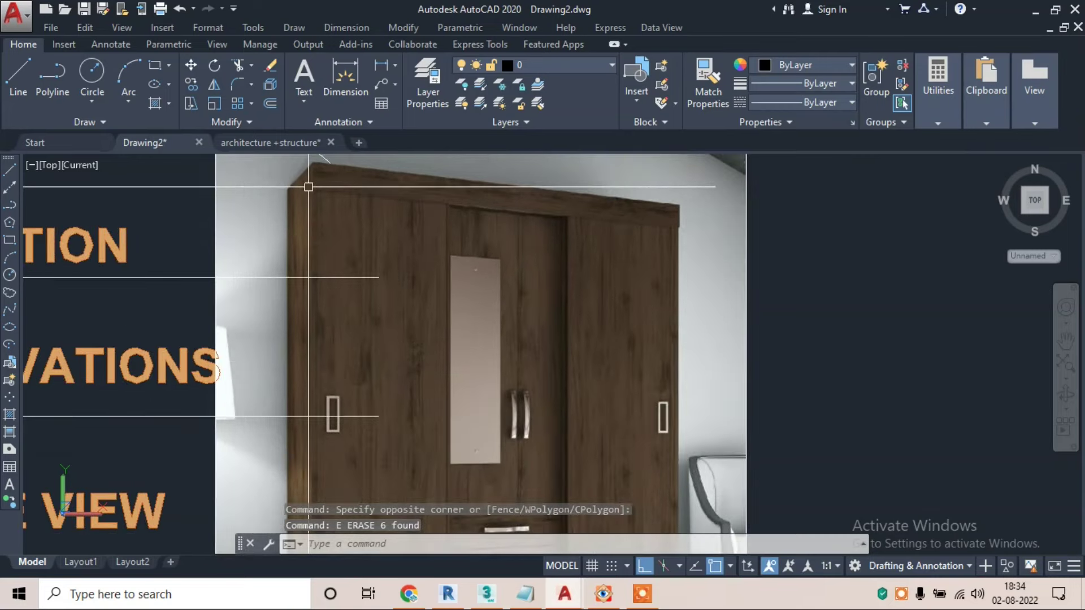
scroll(308, 187, "down", 2)
- Draw a 6.5' by 2'6" rectangle outline right of the wardrobe photo
type("l")
key("Return")
scroll(618, 250, "down", 2)
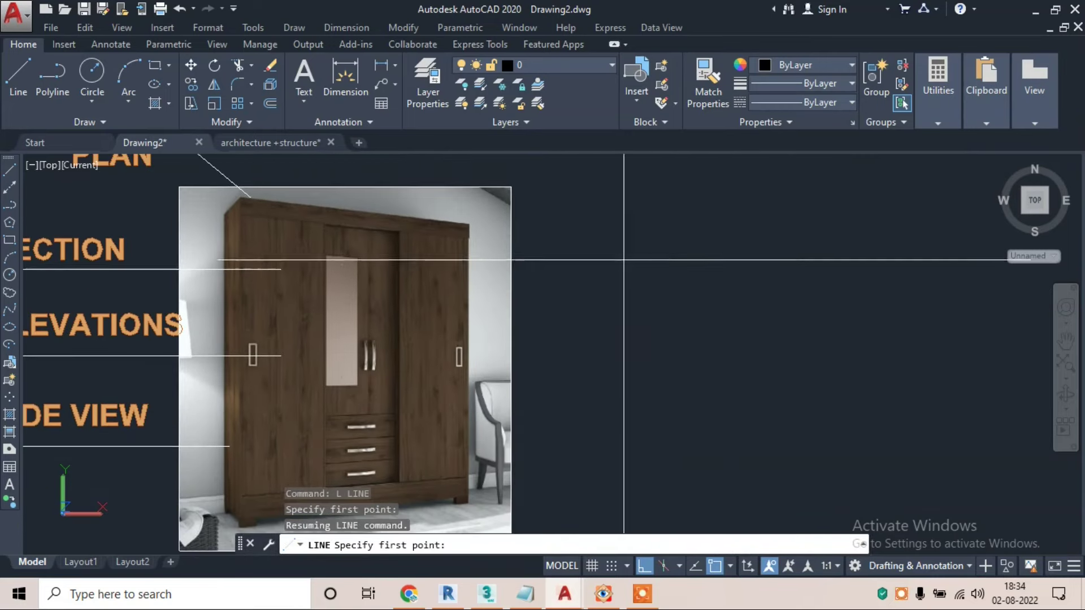
left_click(617, 248)
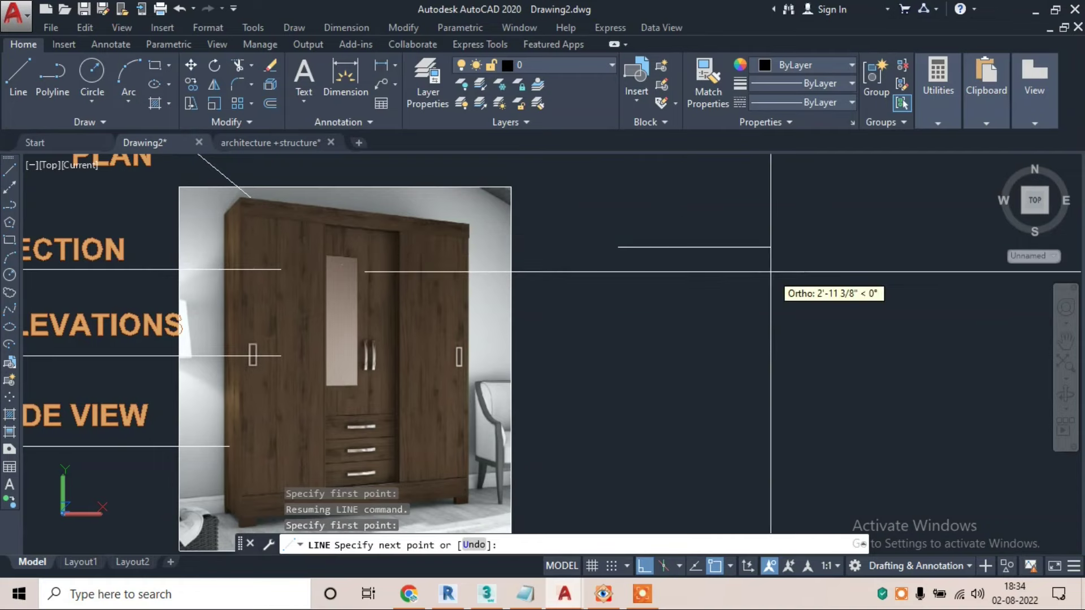
type("6.5'")
key("Return")
scroll(858, 195, "down", 2)
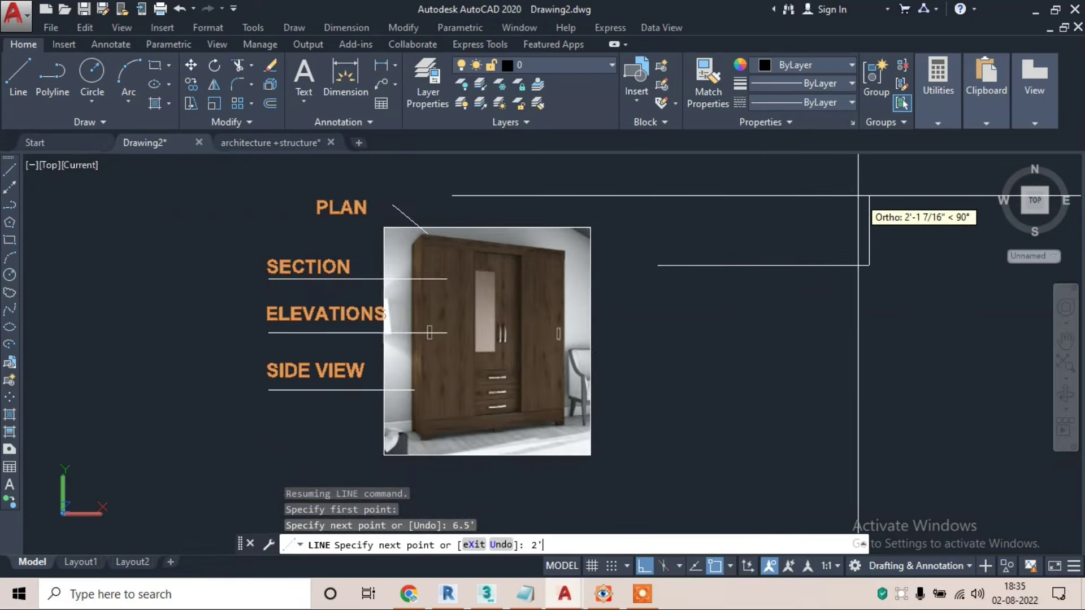
left_click(597, 184)
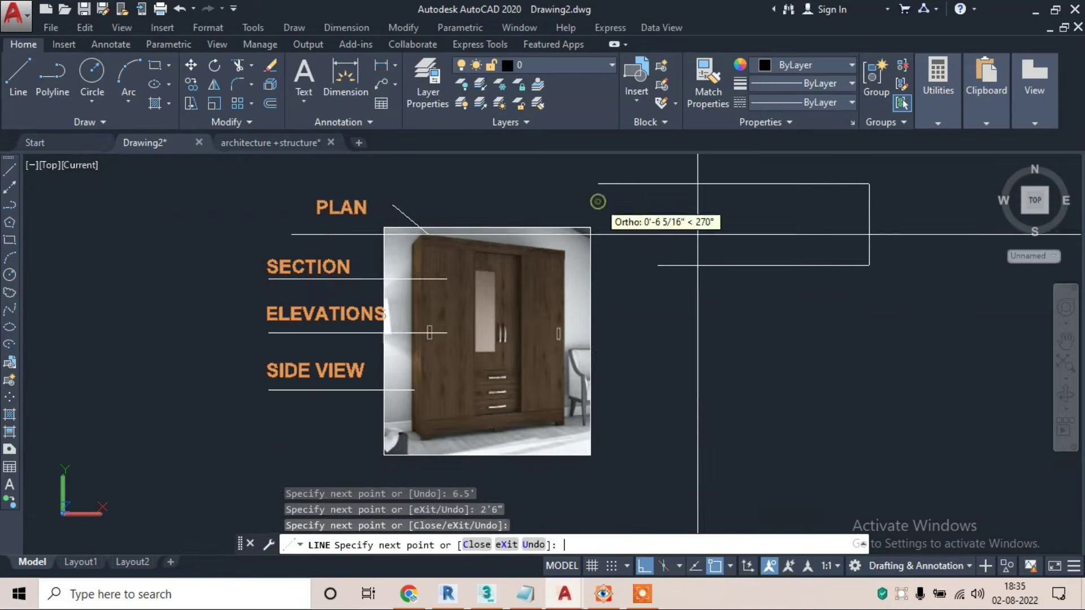
key("Return")
- Draw a short vertical line from the rectangle's corner
key("Return")
left_click(655, 265)
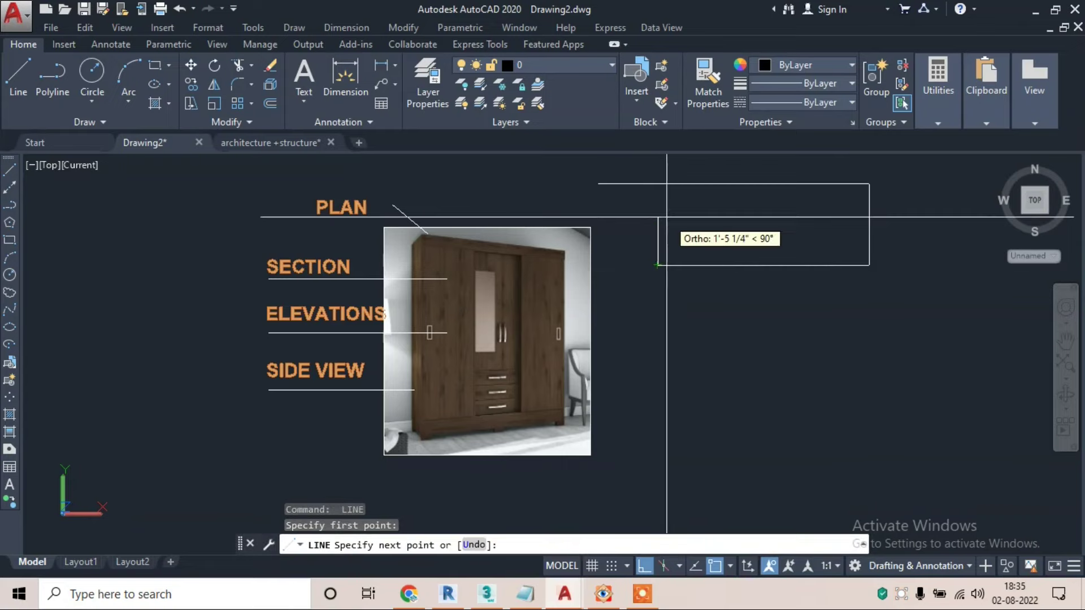
middle_click_drag(668, 169, 654, 242)
left_click(654, 242)
key("Escape")
type("tr")
key("Return")
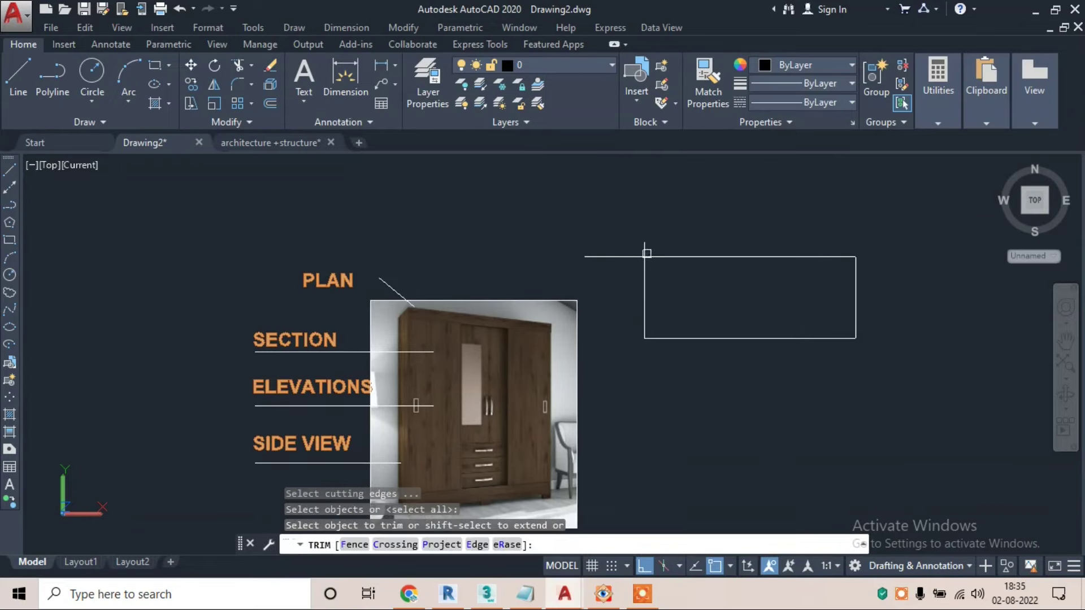
- Trim away the short stray segment left of the rectangle
left_click(651, 249)
left_click(612, 259)
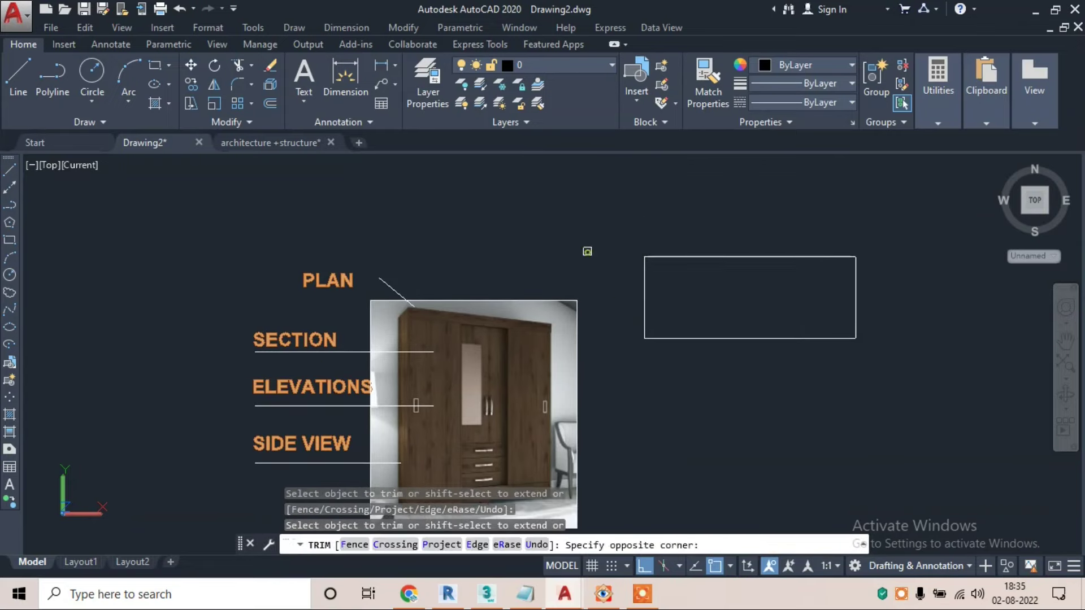
key("Escape")
key("Escape")
key("Escape")
- Copy the orange PLAN label to sit above the new rectangle
left_click(327, 280)
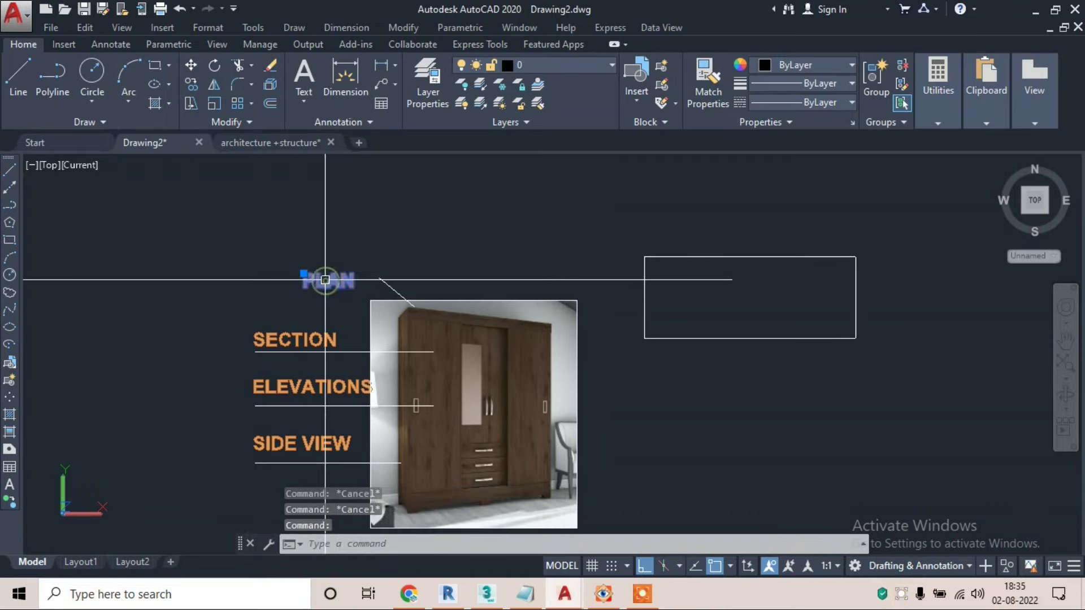
type("co")
key("Return")
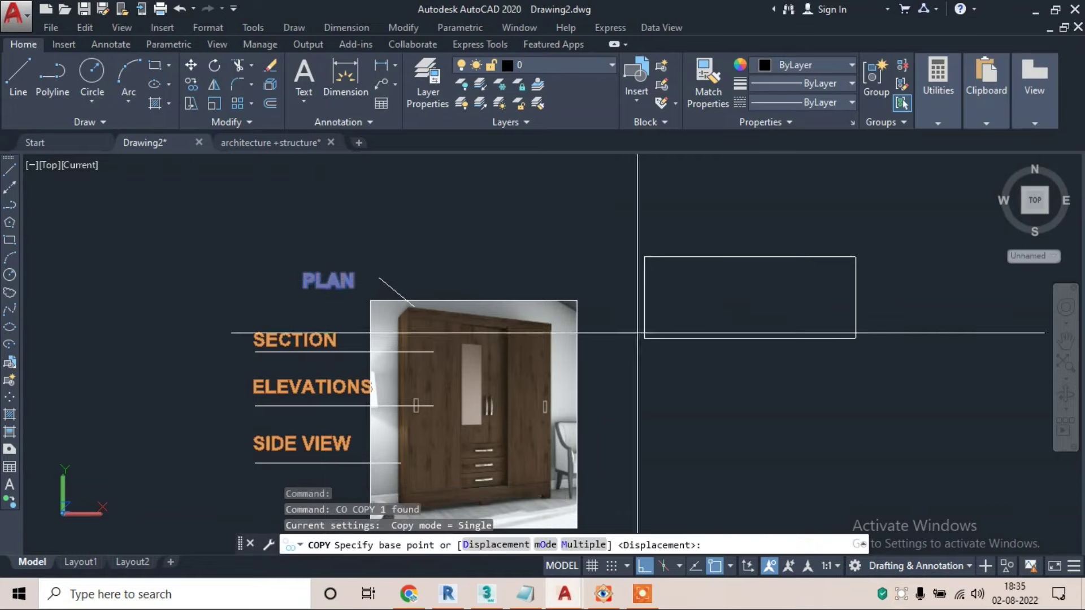
left_click(315, 275)
left_click(644, 565)
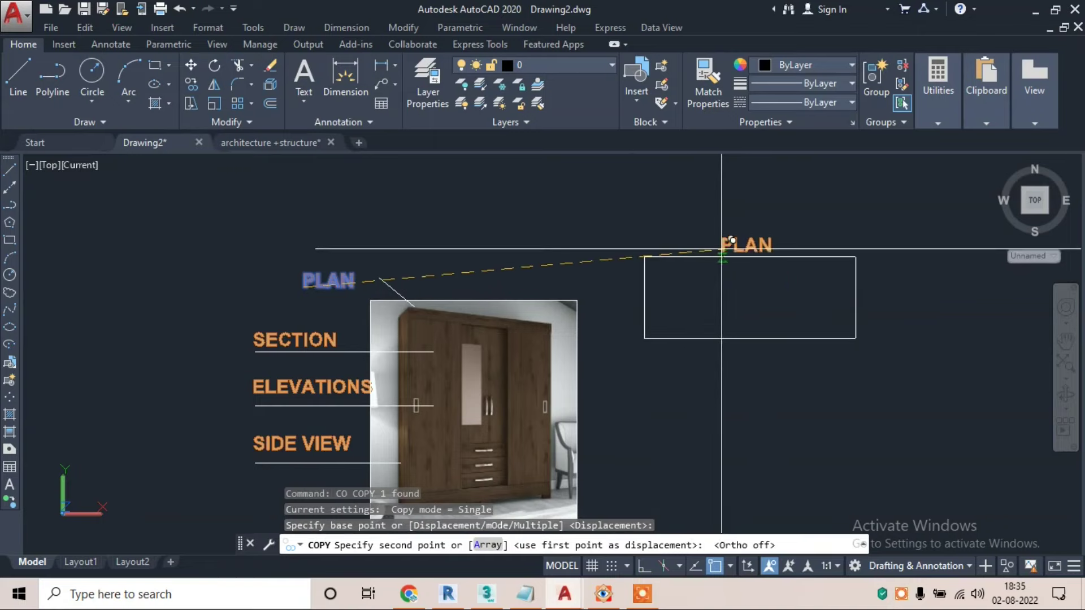
left_click(731, 239)
key("Escape")
middle_click_drag(774, 324, 681, 281)
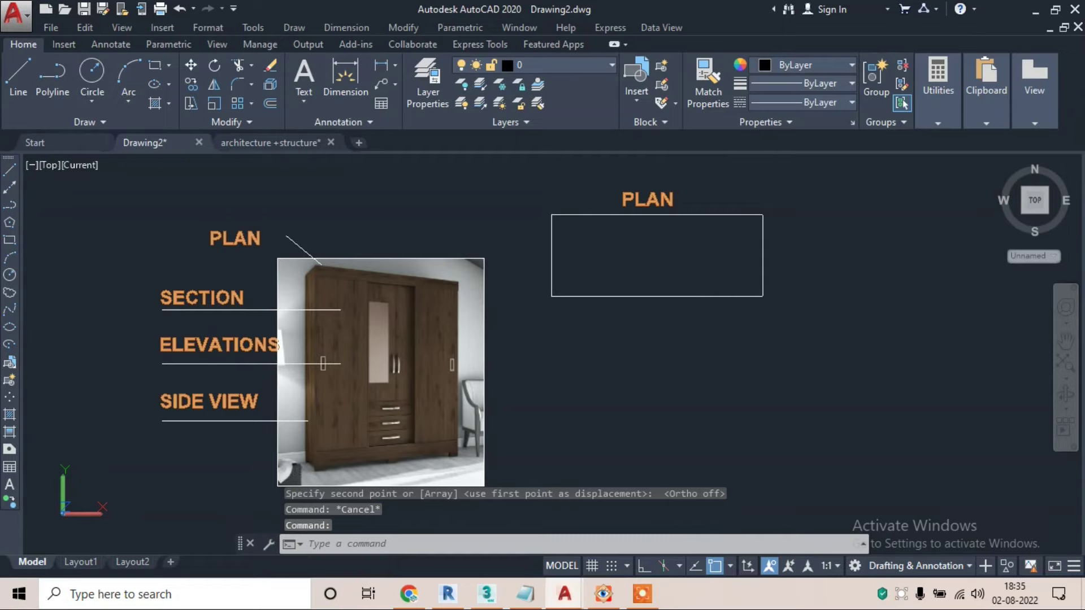
key("Escape")
- Start a hatch and choose the GOST_WOOD wood-grain pattern
type("h")
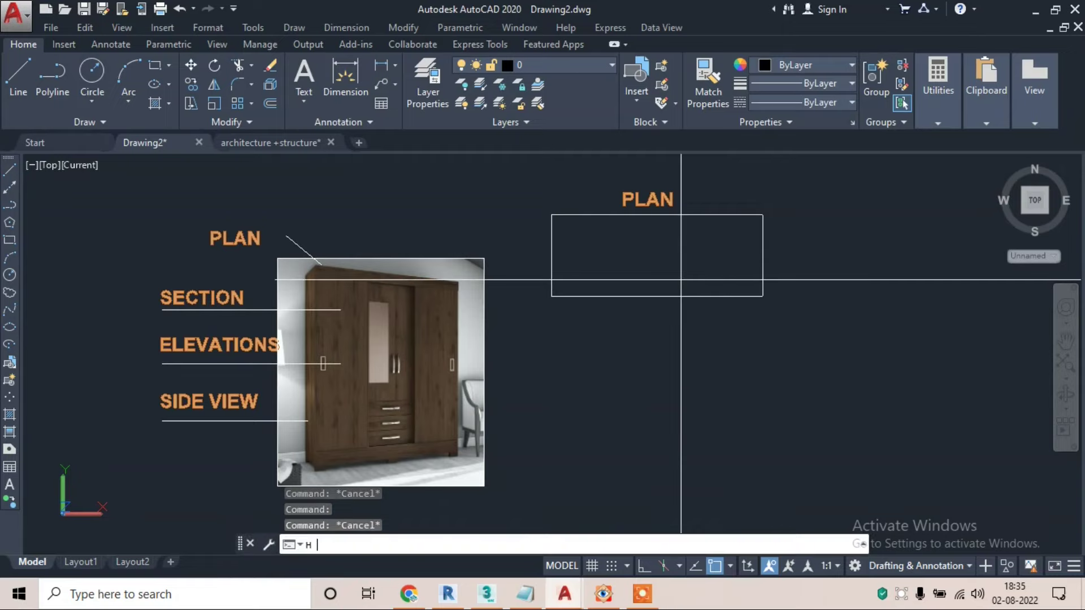
key("Return")
left_click(364, 110)
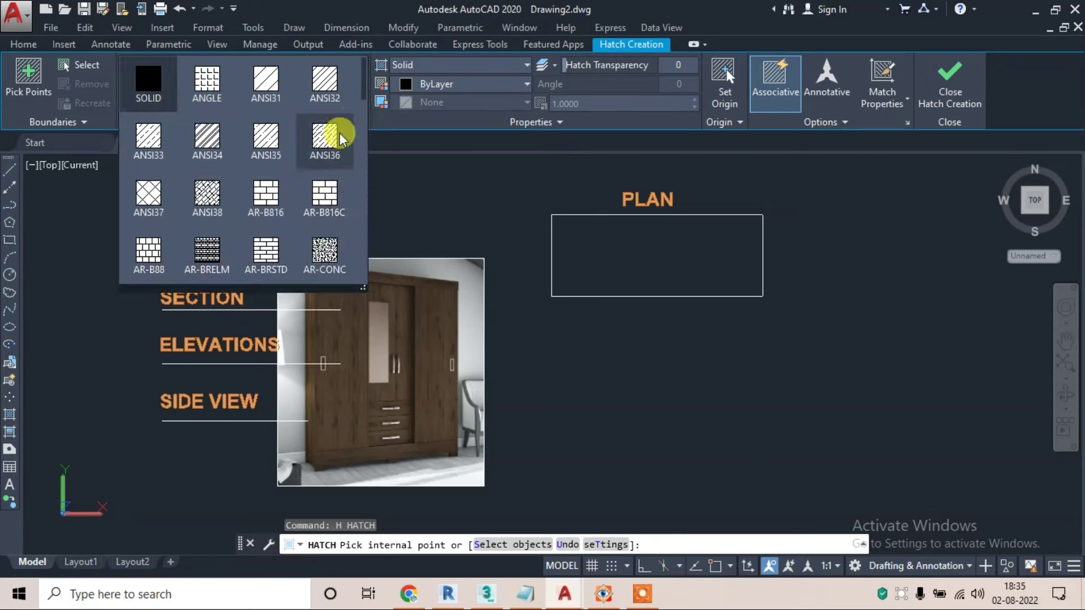
scroll(277, 199, "down", 1)
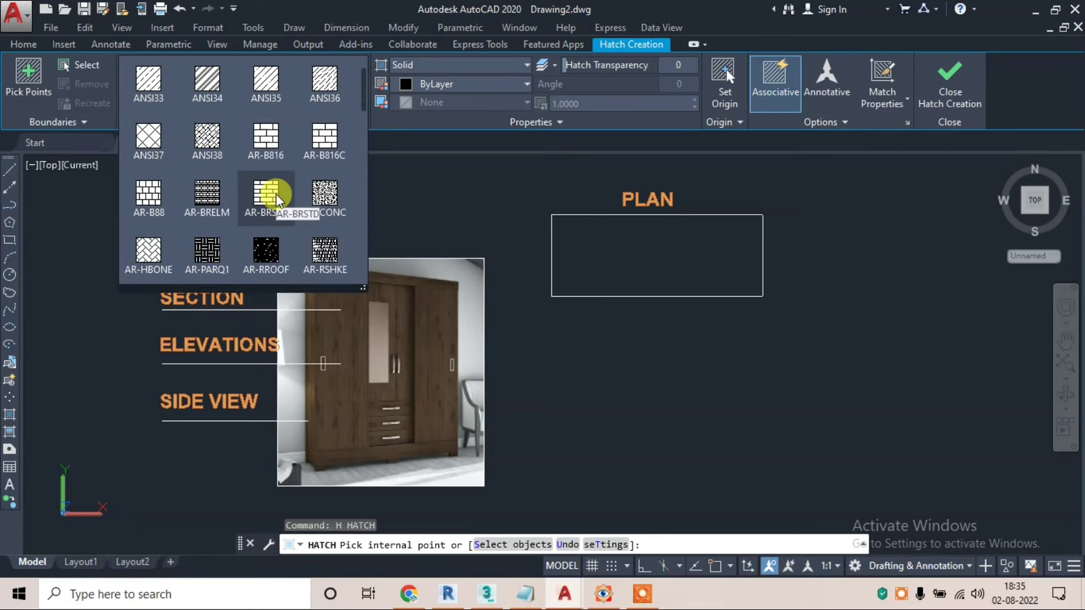
scroll(265, 215, "down", 1)
scroll(255, 226, "down", 1)
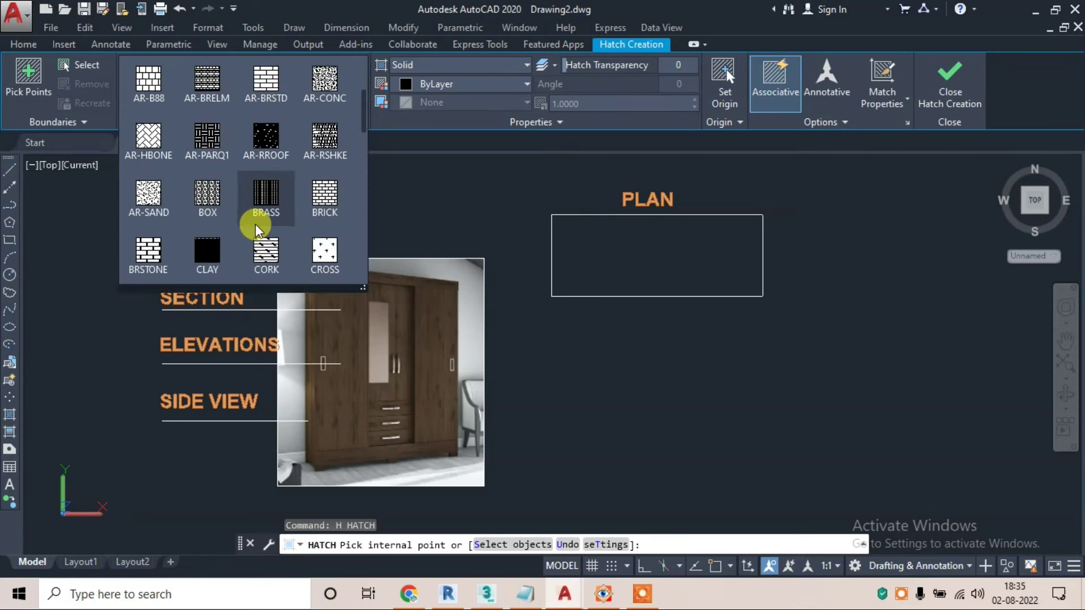
scroll(255, 229, "down", 1)
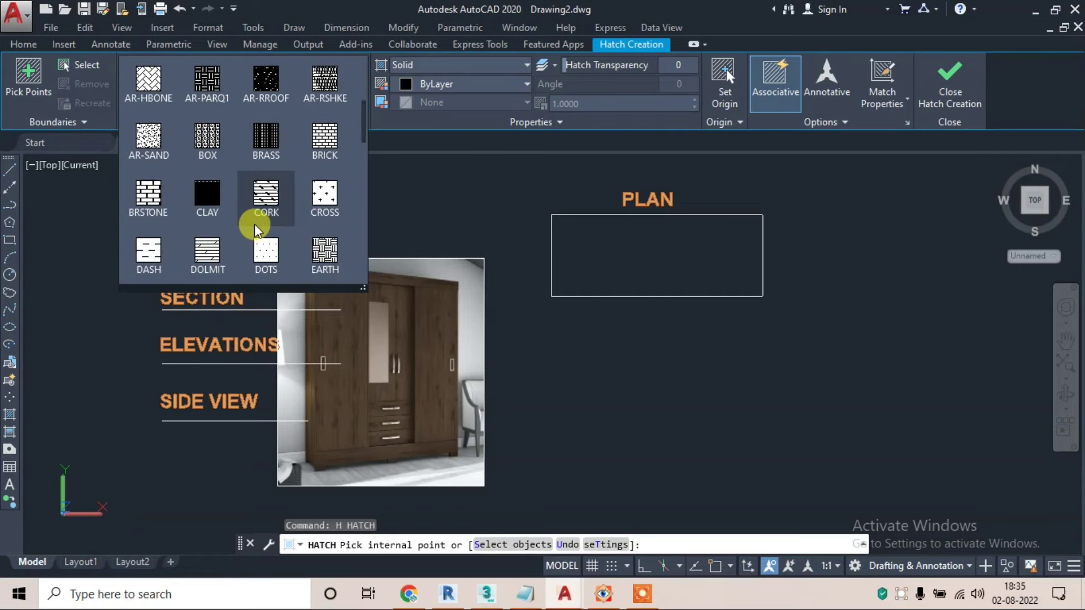
scroll(253, 236, "down", 1)
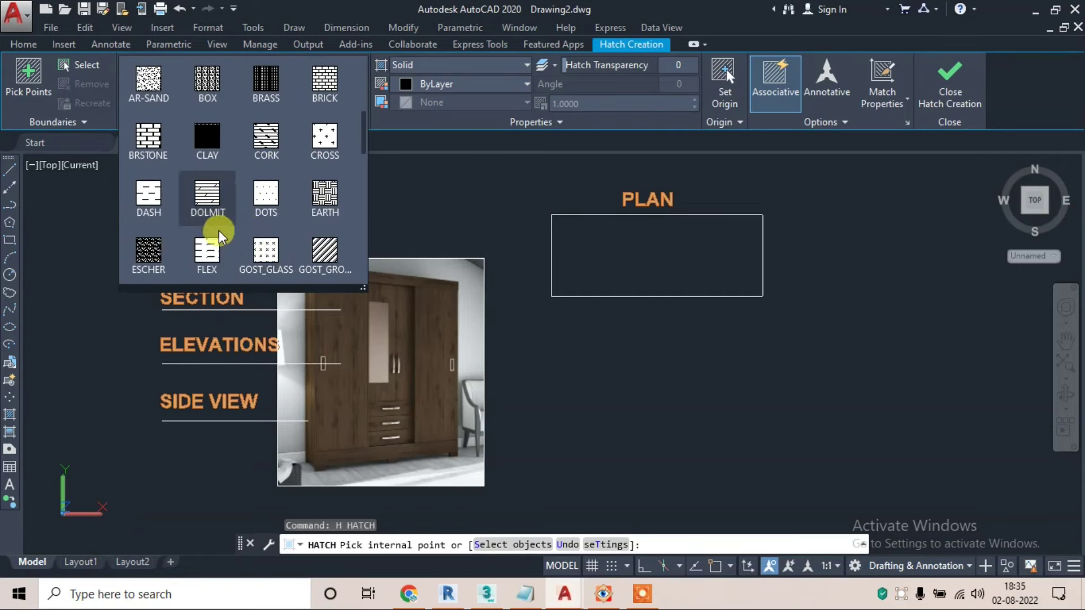
scroll(265, 243, "down", 1)
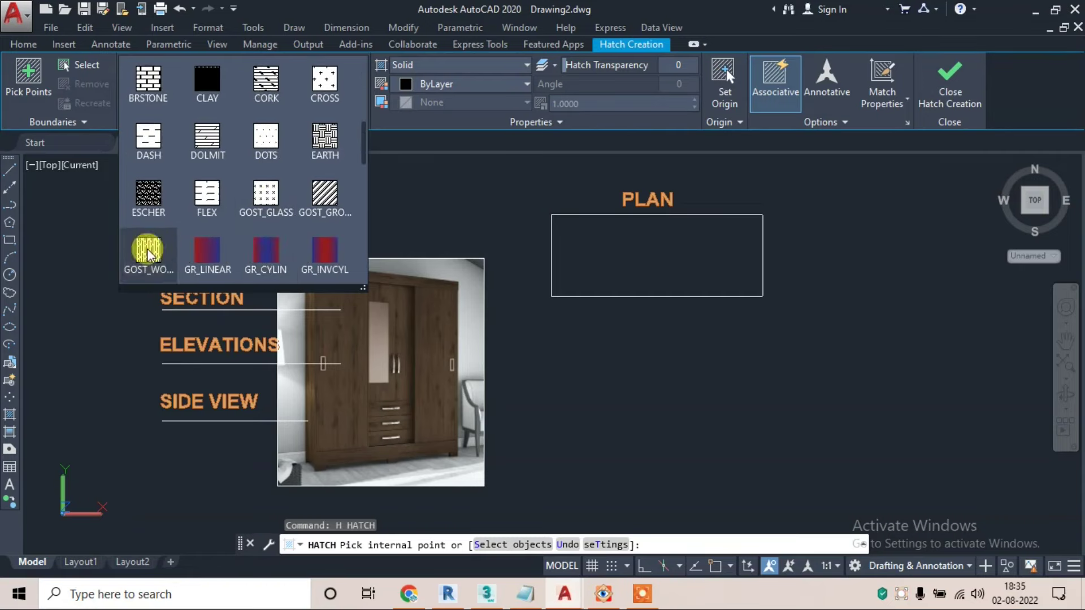
left_click(169, 248)
- Hatch the plan rectangle with GOST_WOOD at scale 10
left_click(552, 256)
left_click(635, 301)
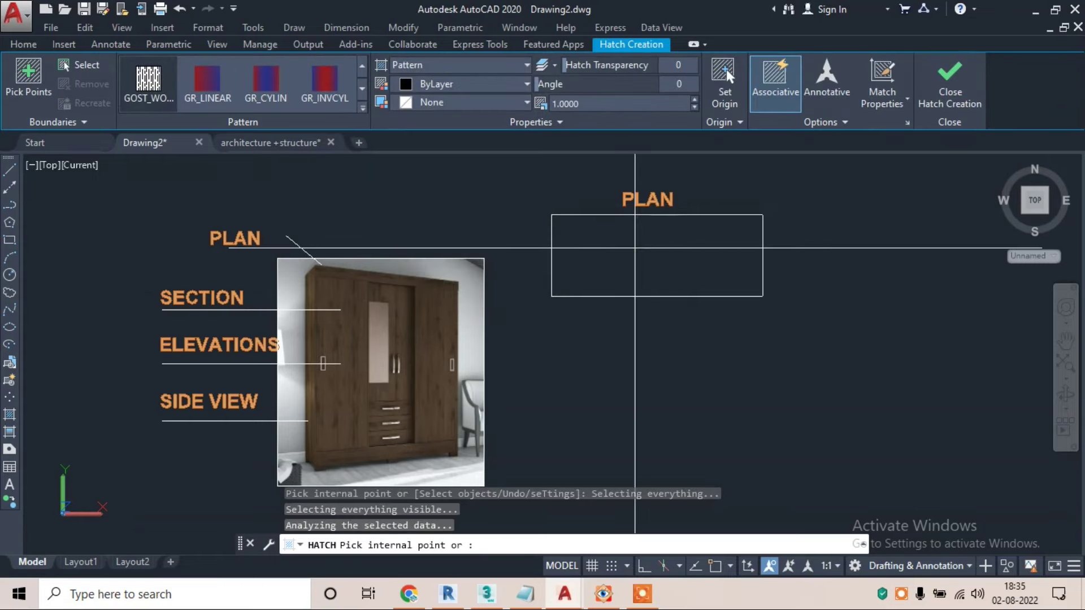
scroll(635, 248, "down", 1)
left_click(638, 230)
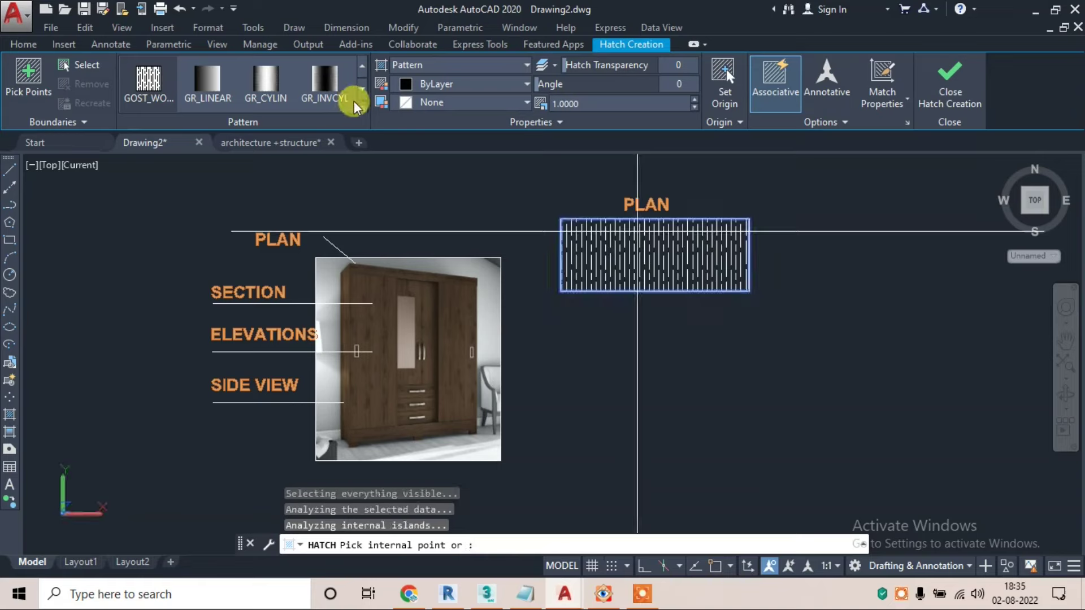
left_click(565, 103)
type("10")
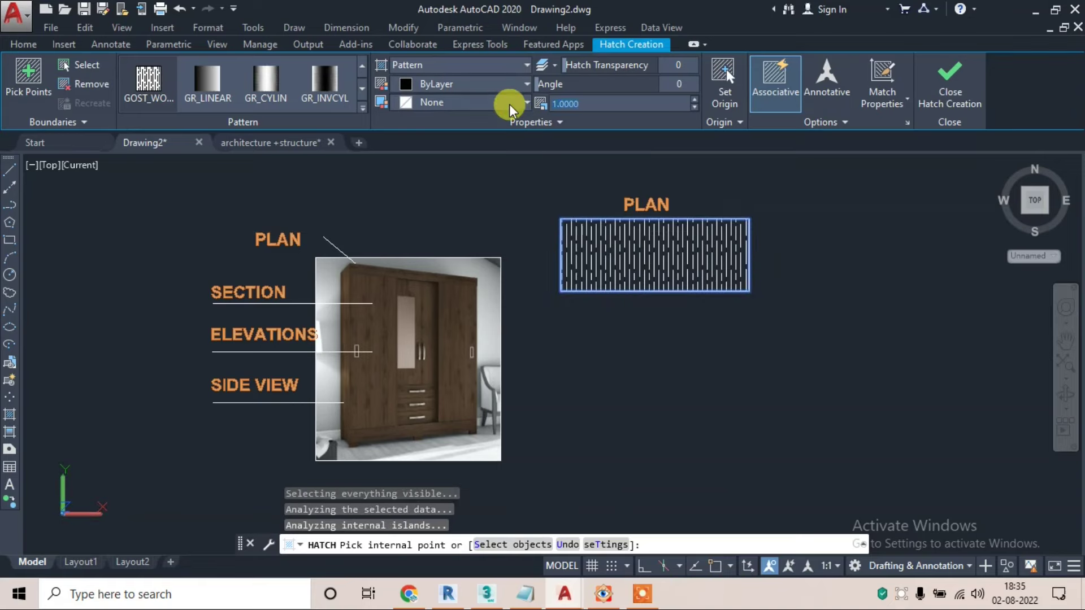
left_click(950, 80)
scroll(638, 229, "up", 2)
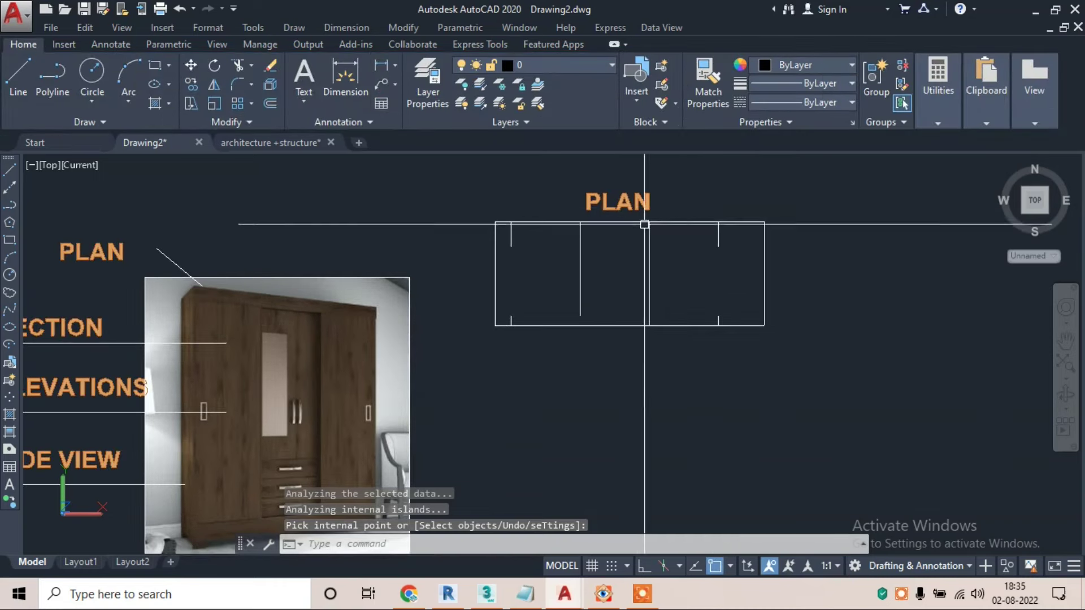
- Window-select the plan outline and move it onto the PLAN layer so it turns yellow
left_click(613, 222)
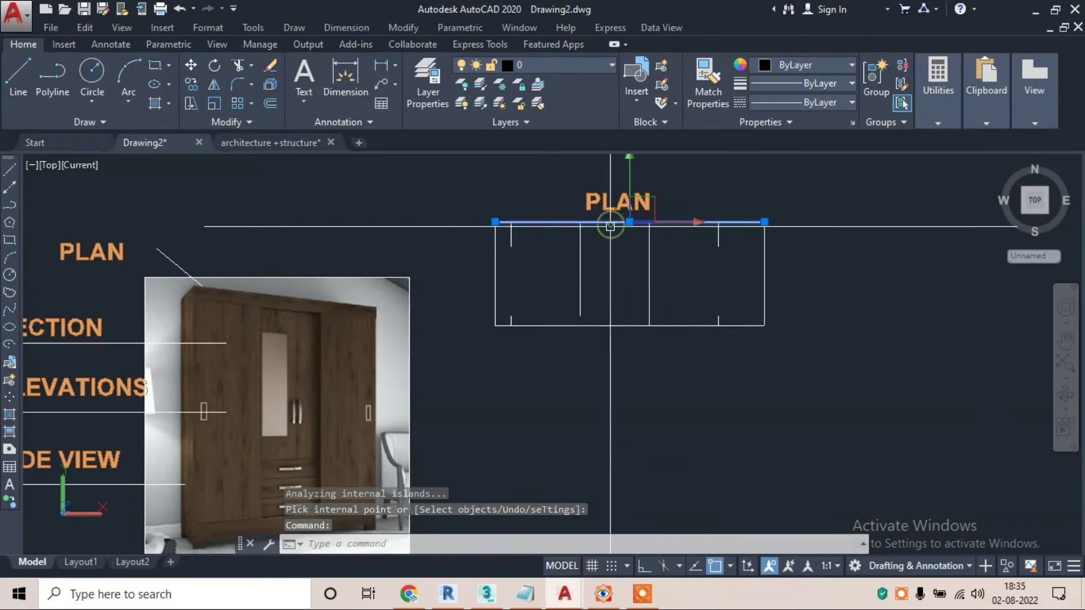
key("Escape")
left_click(474, 219)
left_click(838, 373)
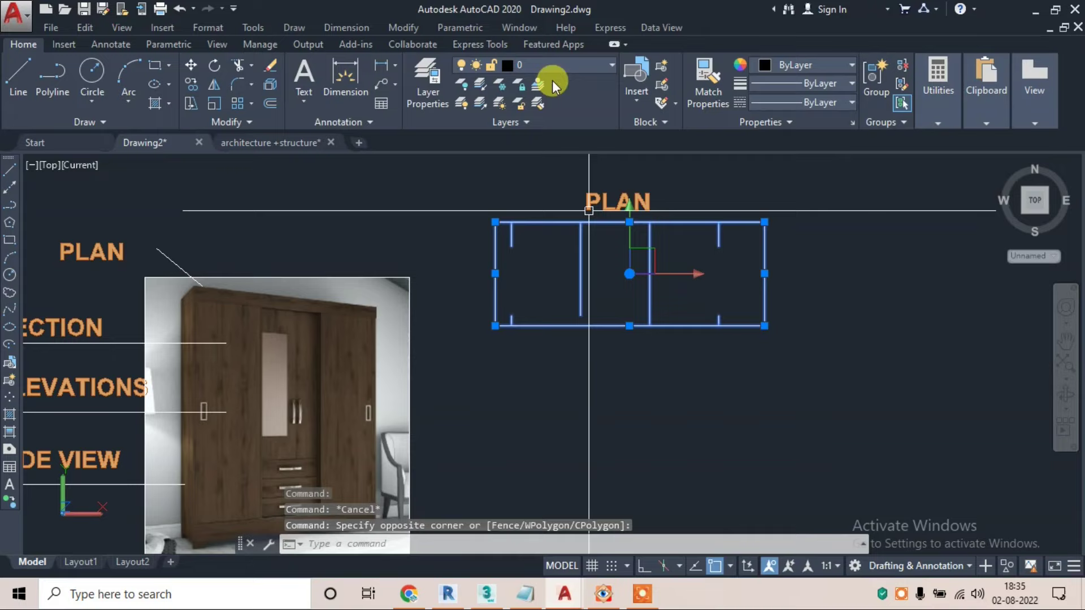
left_click(574, 63)
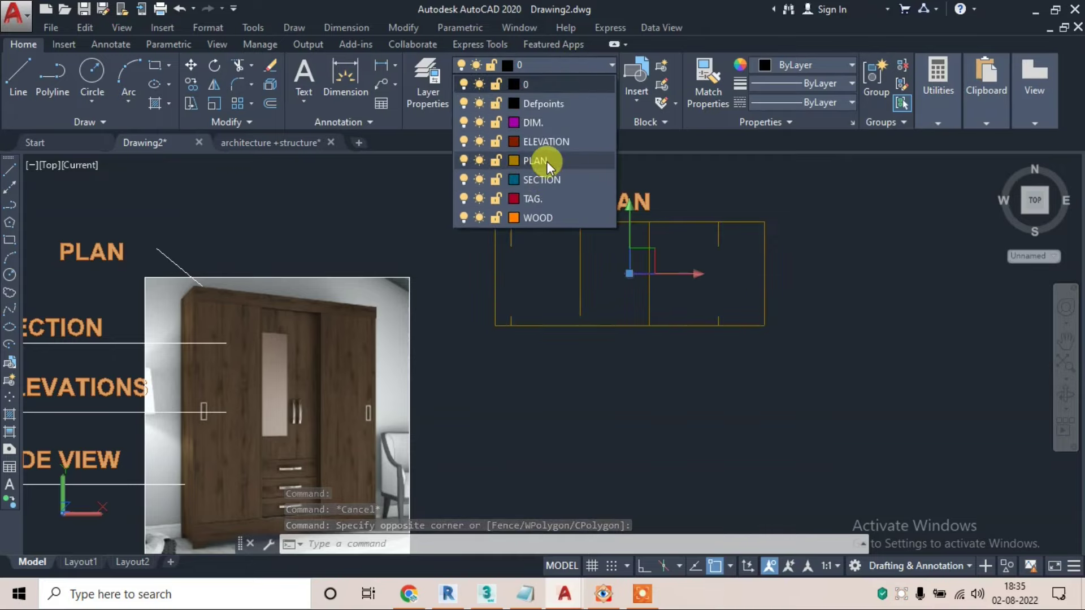
left_click(534, 160)
key("Escape")
left_click(477, 207)
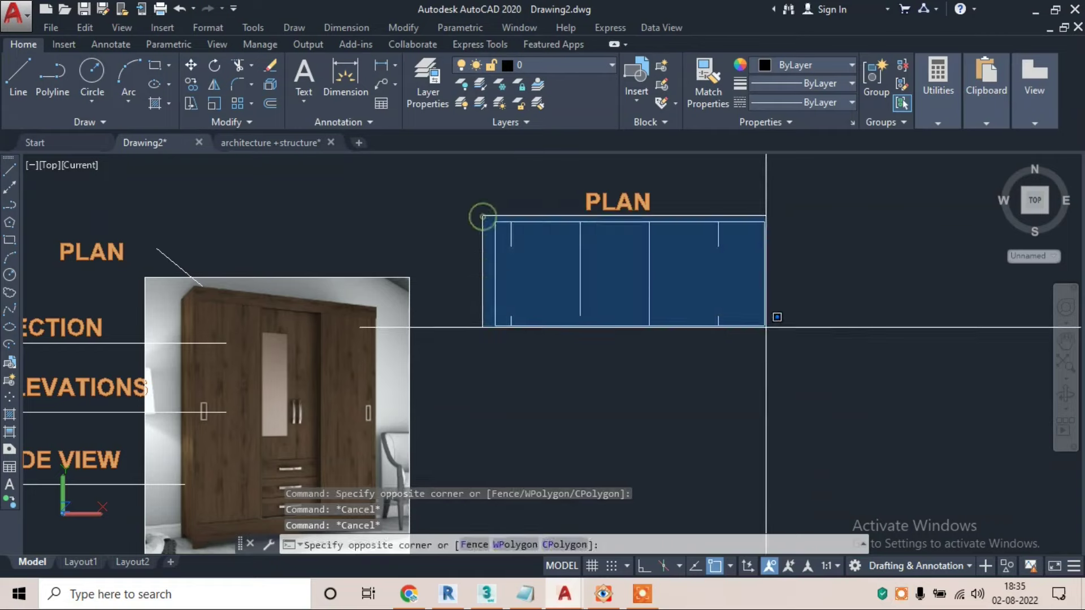
left_click(770, 326)
left_click(562, 63)
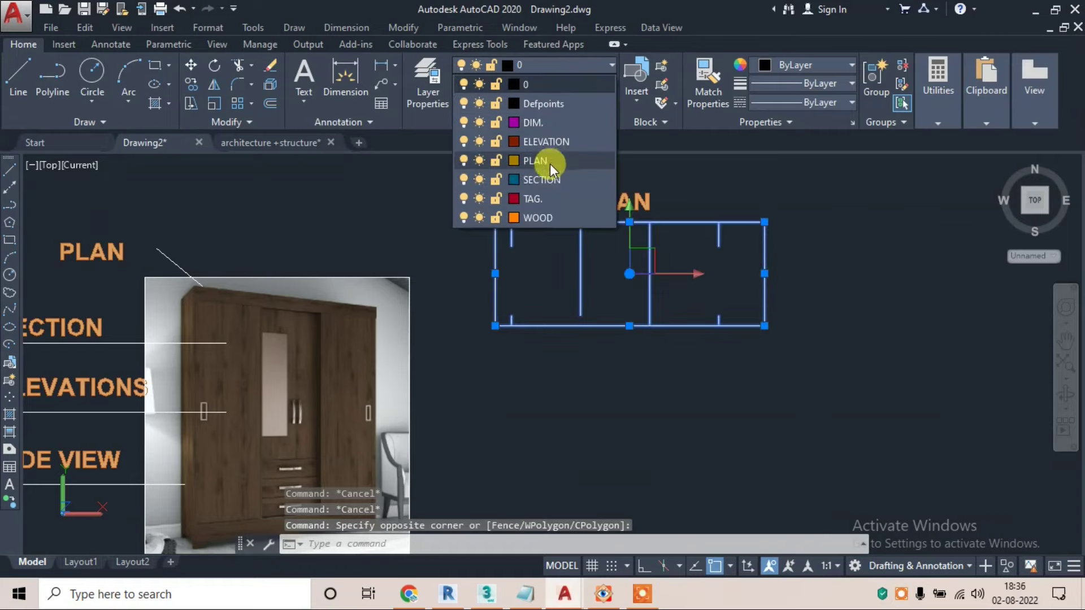
left_click(551, 163)
key("Escape")
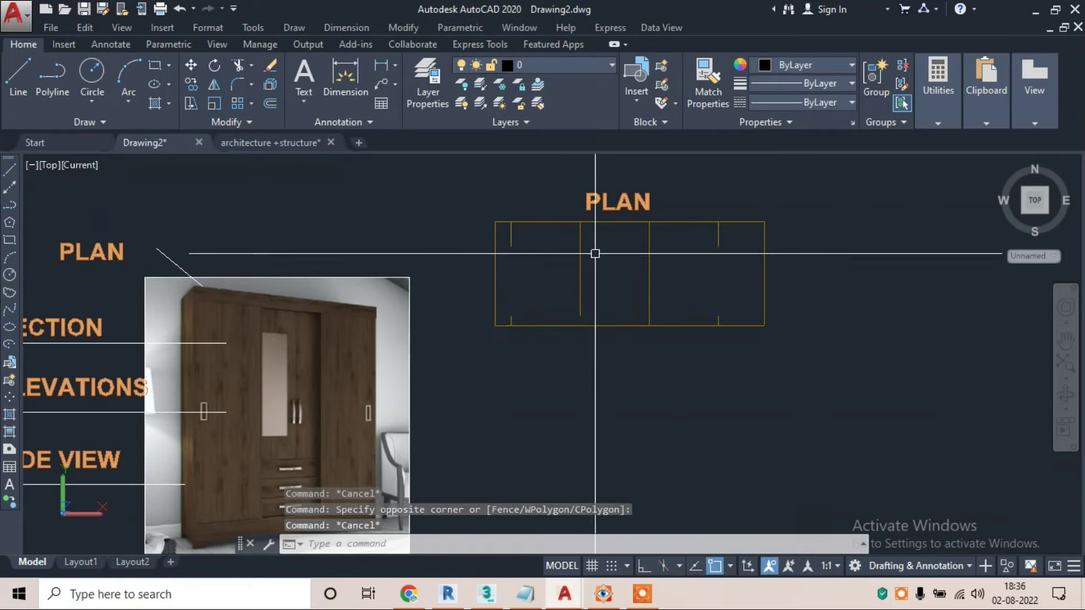
- Draw a rectangle framing the PLAN label
scroll(630, 175, "up", 2)
scroll(630, 176, "up", 2)
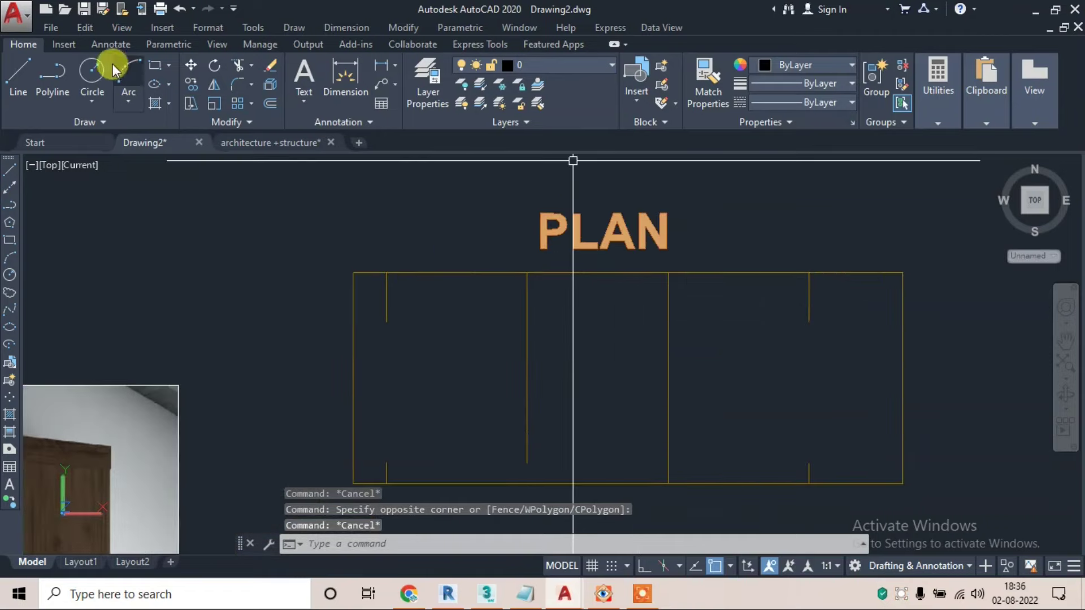
left_click(151, 69)
scroll(508, 198, "up", 1)
left_click(507, 201)
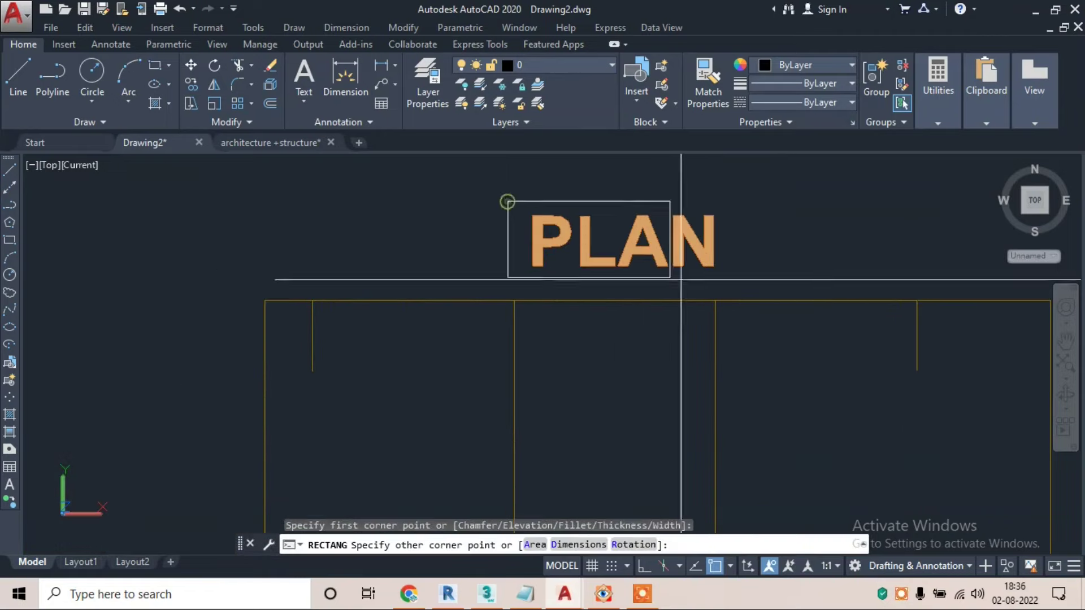
left_click(721, 281)
scroll(613, 176, "down", 2)
scroll(605, 305, "down", 1)
middle_click_drag(594, 308, 585, 295)
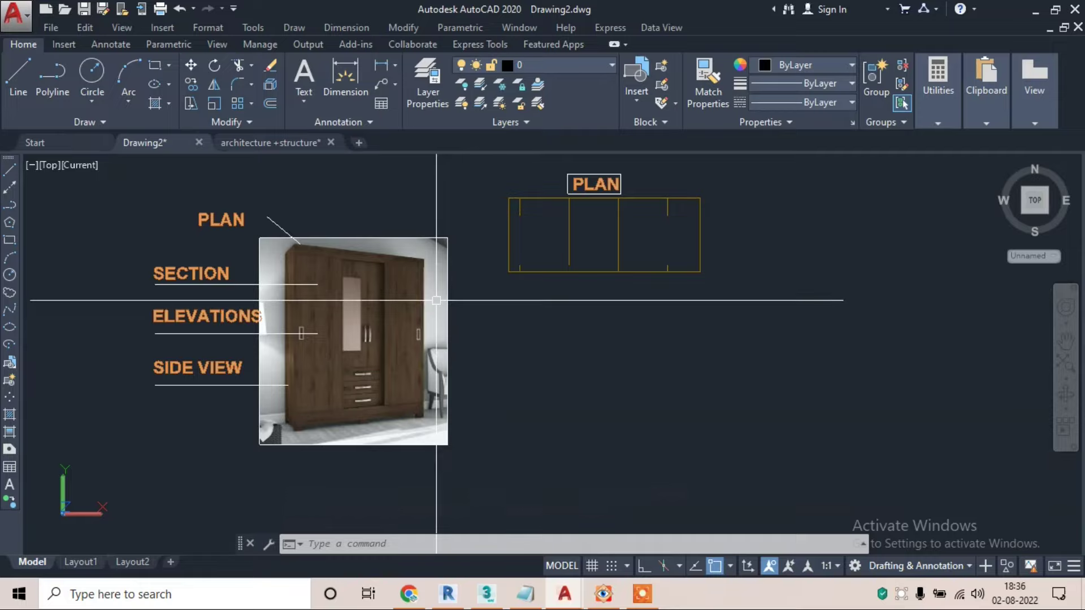
- Note 'XL ENTER - REF.LINES' in Notepad, then minimize Notepad back to AutoCAD
left_click(525, 593)
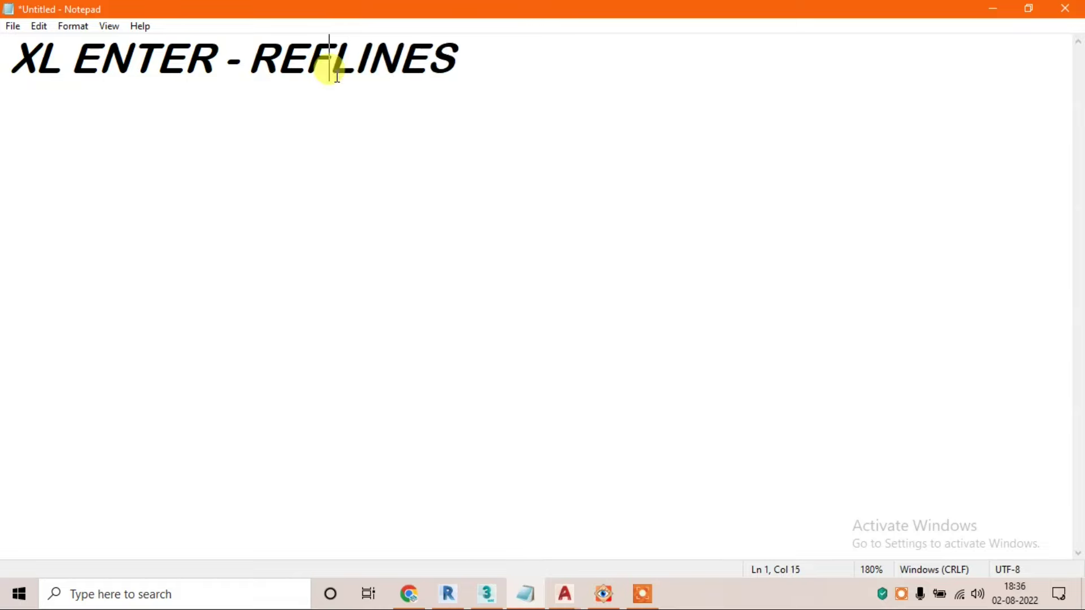
left_click(1010, 14)
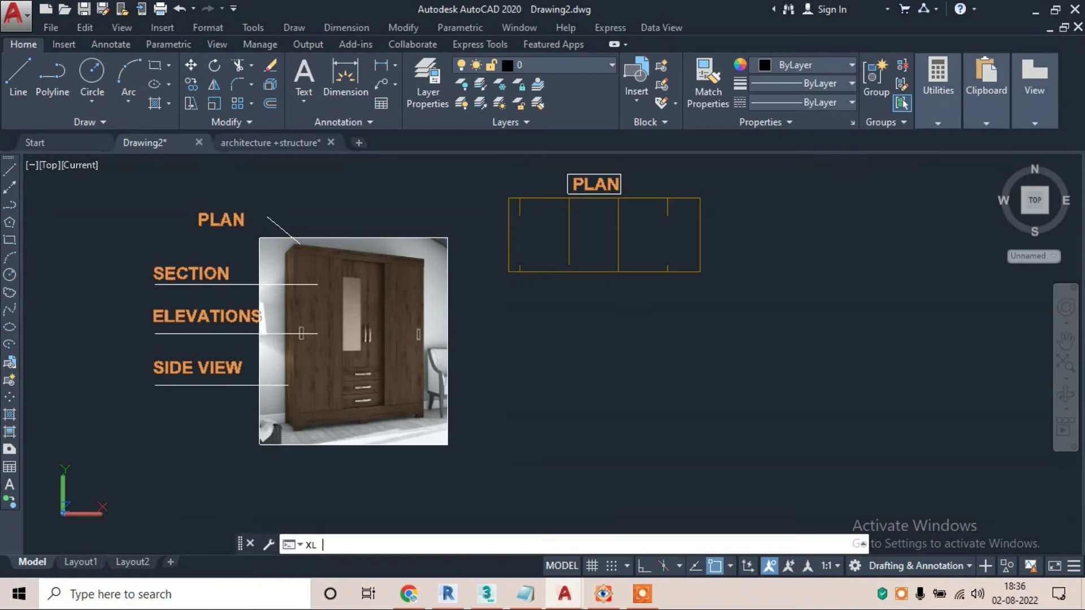
- With Ortho on, place vertical XL construction lines through the plan's left and right corners
key("Return")
left_click(508, 272)
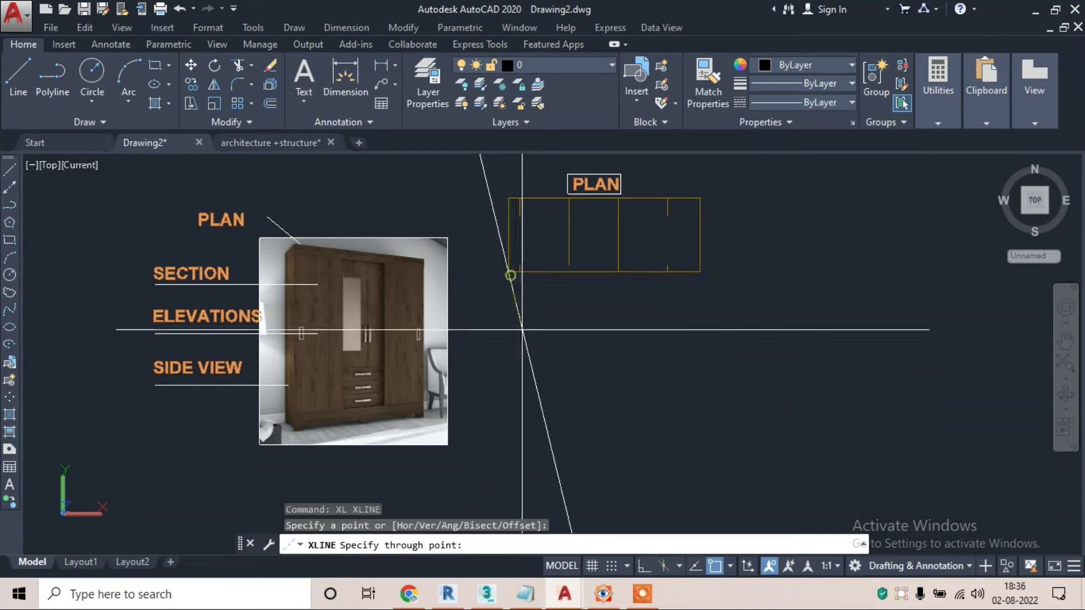
left_click(643, 567)
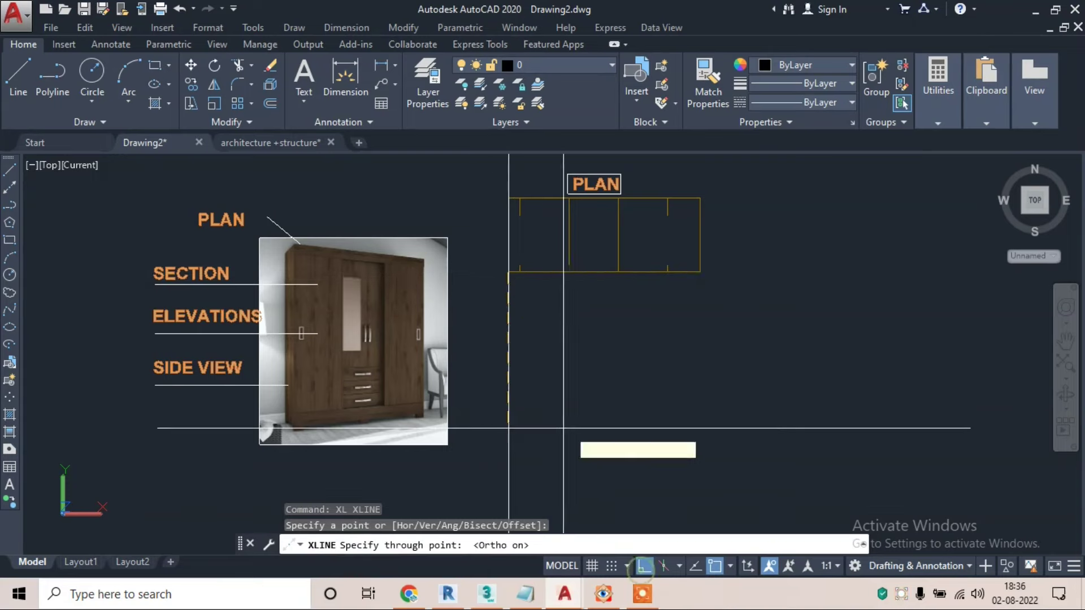
left_click(629, 366)
key("Return")
key("Return")
left_click(699, 272)
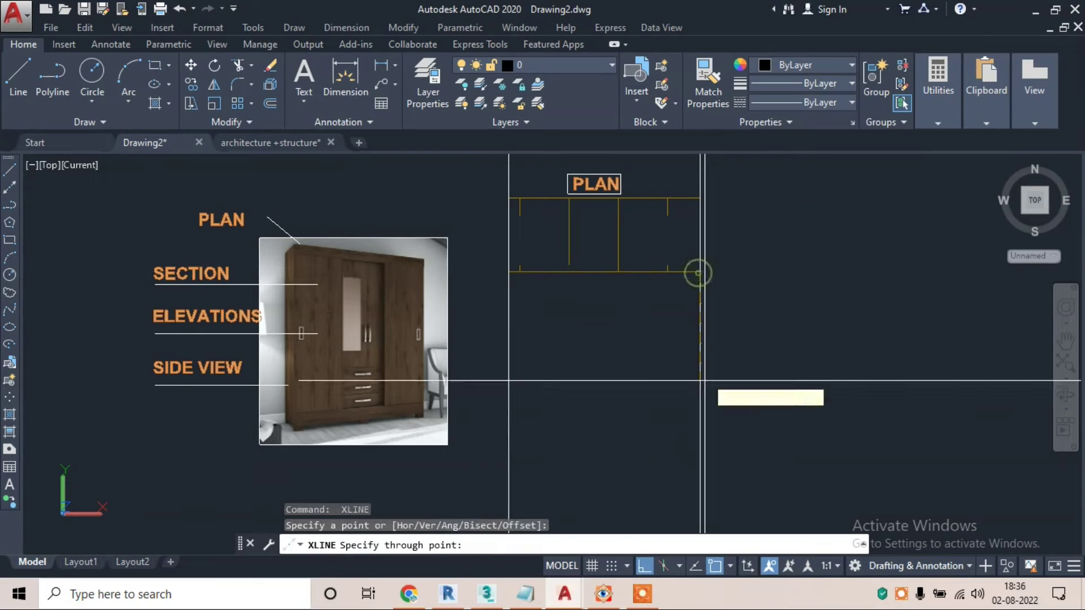
key("Escape")
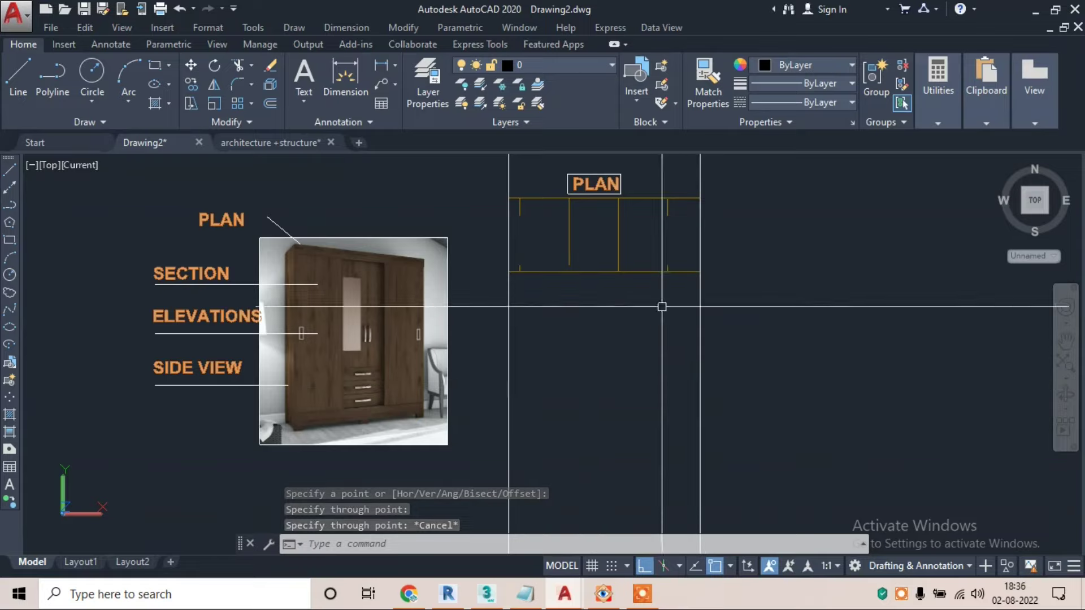
scroll(561, 266, "down", 2)
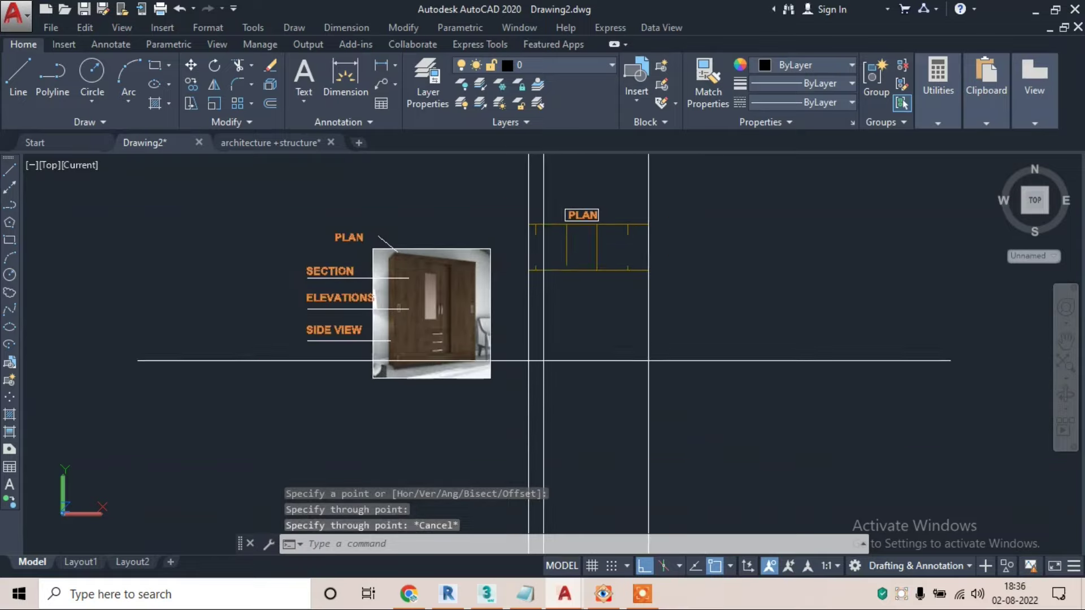
- Draw a horizontal base line between the reference lines and trim the verticals below it
type("l")
key("Return")
scroll(526, 395, "up", 2)
left_click(510, 407)
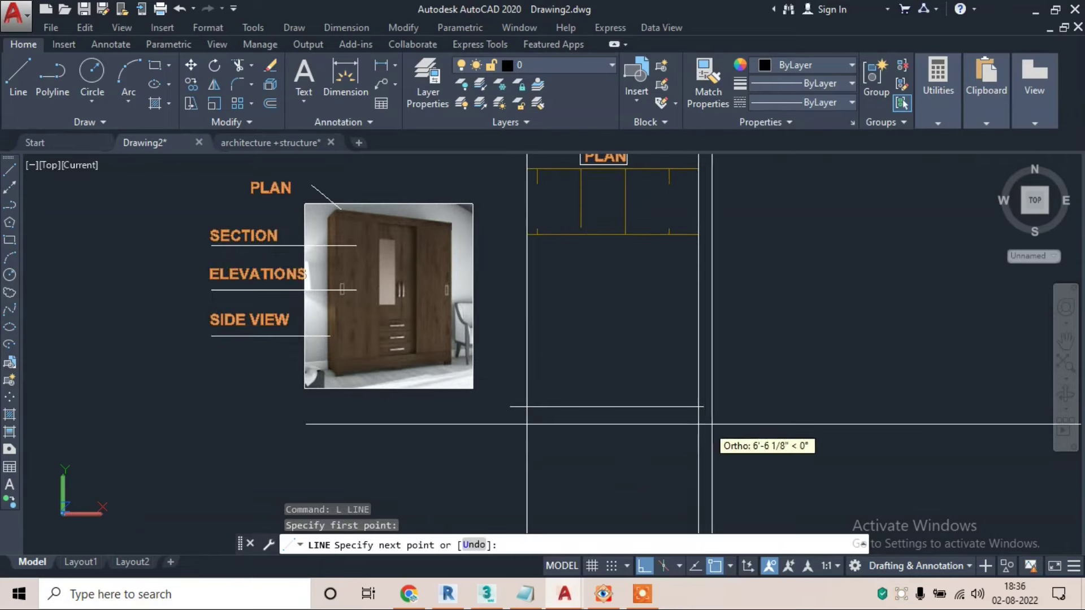
left_click(736, 423)
key("Escape")
type("tr")
key("Return")
key("Return")
left_click_drag(726, 380, 736, 424)
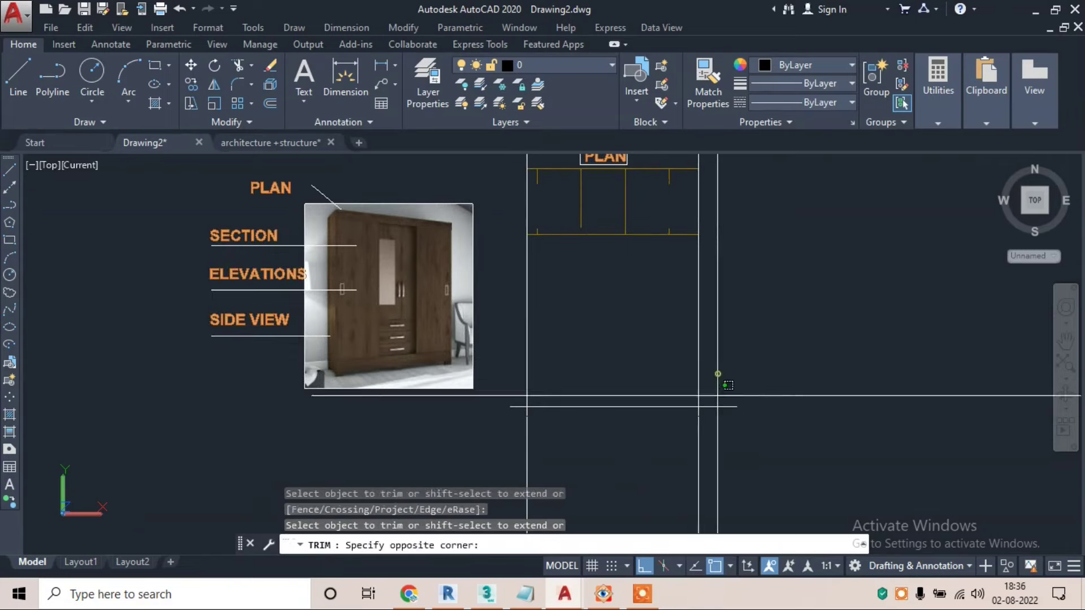
left_click(730, 432)
left_click(543, 448)
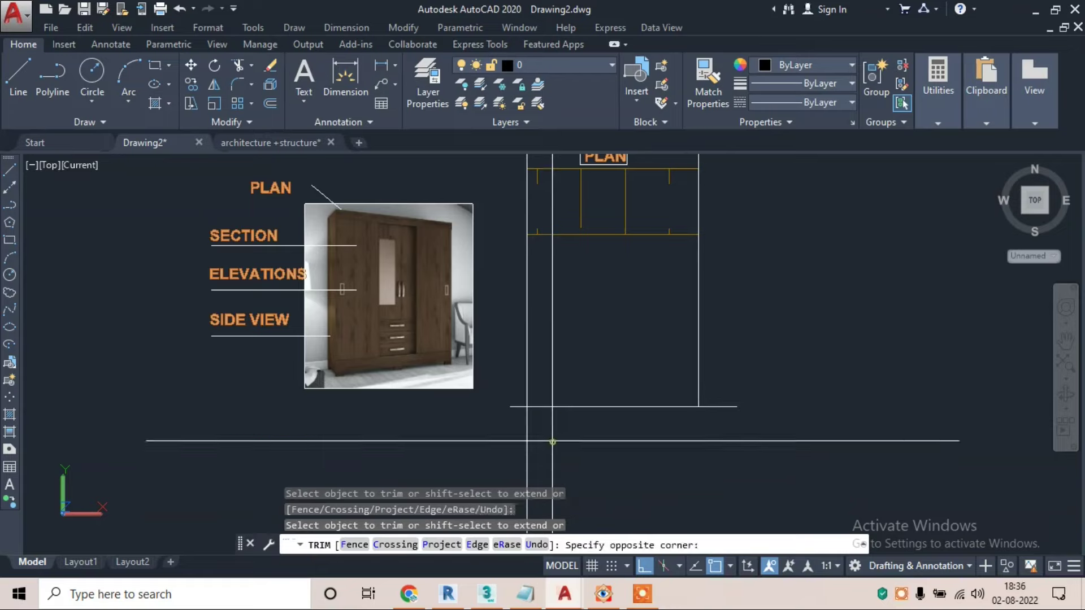
left_click(727, 406)
key("Escape")
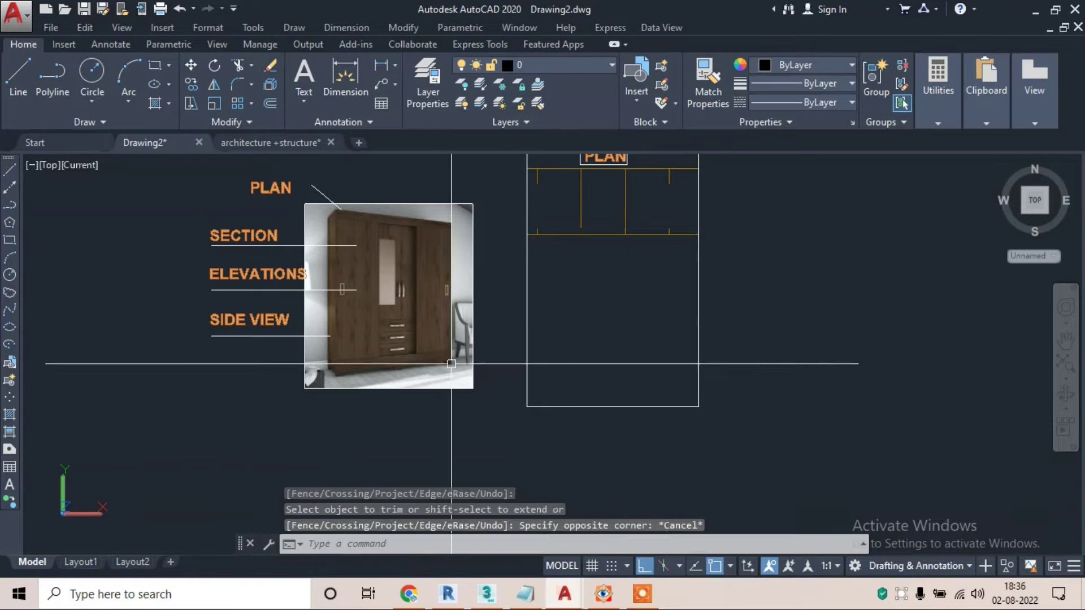
- Offset the outline's bottom edge 7' upward to form the elevation top line
scroll(456, 294, "up", 1)
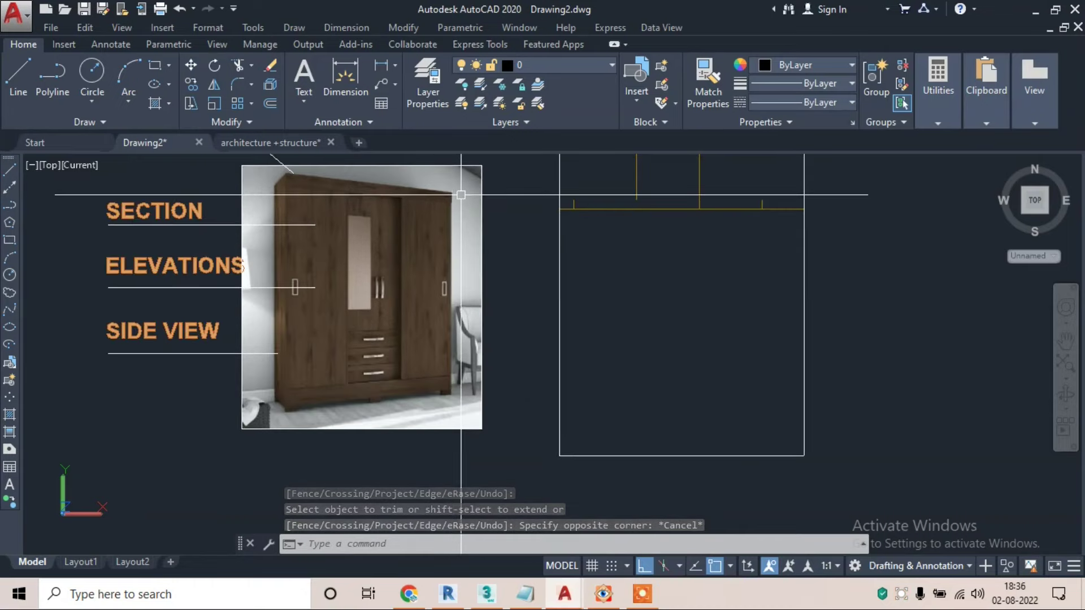
key("Escape")
key("Escape")
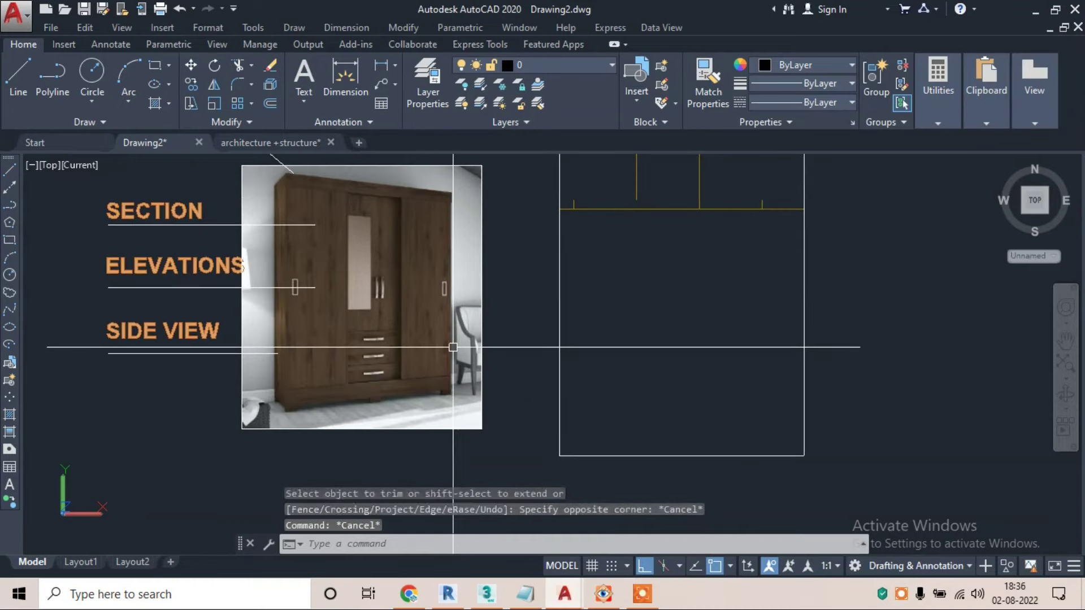
type("o")
key("Return")
type("7'")
key("Return")
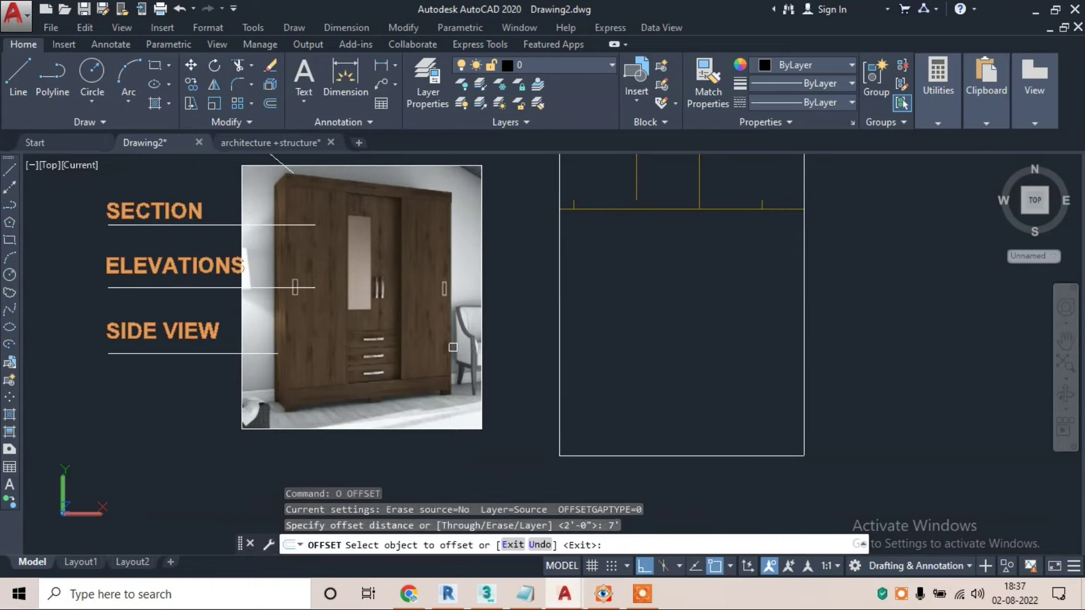
left_click(714, 454)
left_click(714, 399)
scroll(697, 339, "down", 2)
middle_click_drag(697, 334, 681, 333)
scroll(682, 333, "up", 2)
key("Escape")
- Trim the reference lines and erase the stray upper vertical line
type("TR")
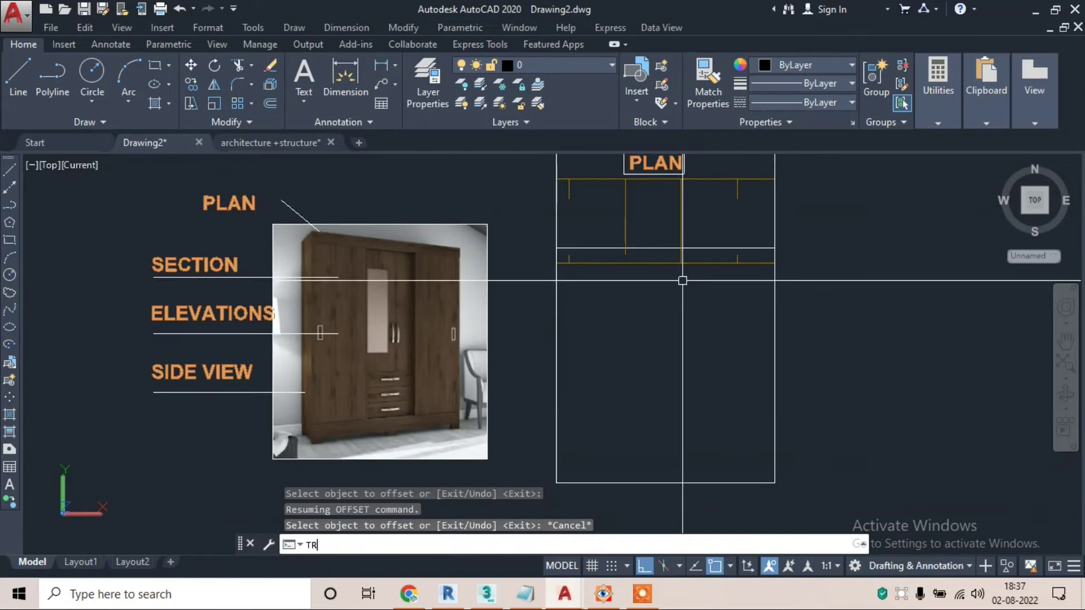
key("Return")
middle_click_drag(659, 295, 637, 386)
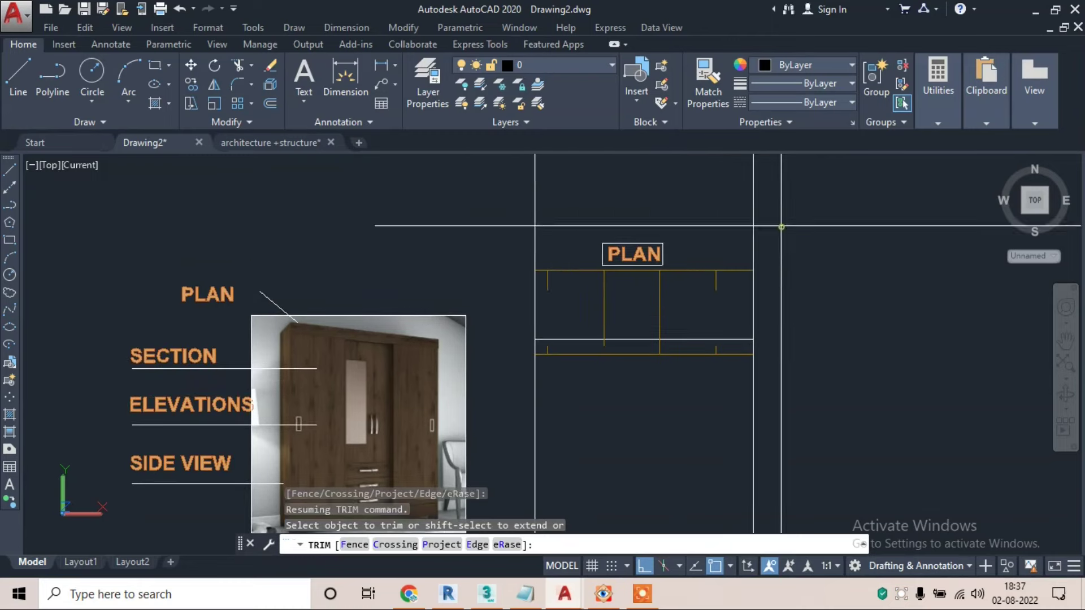
key("Escape")
left_click(774, 164)
left_click(729, 217)
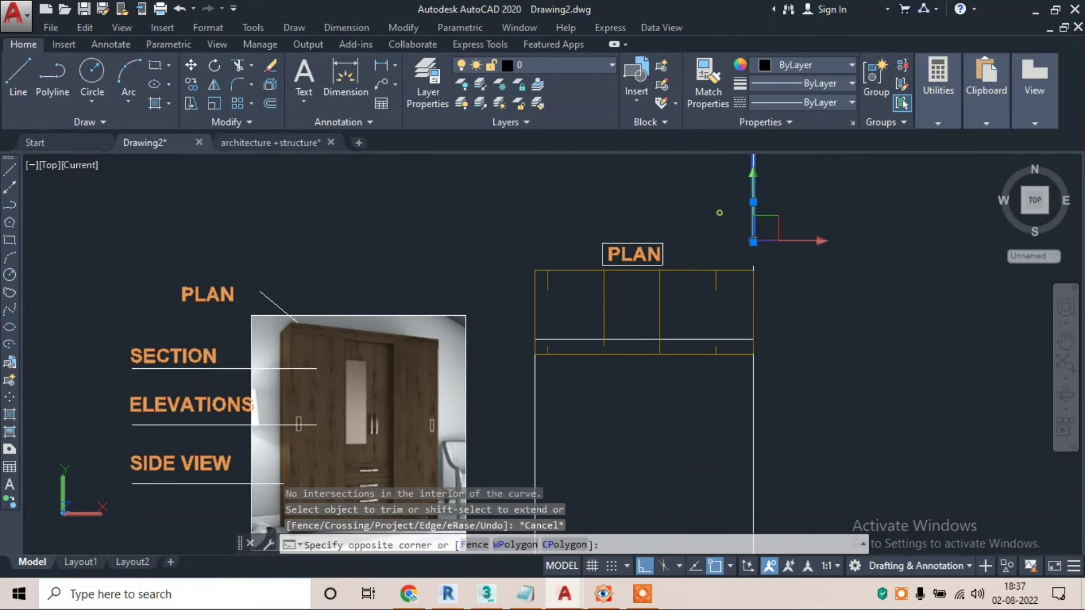
type("E")
key("Return")
- Move the elevation outline lines down, below the plan
left_click(620, 338)
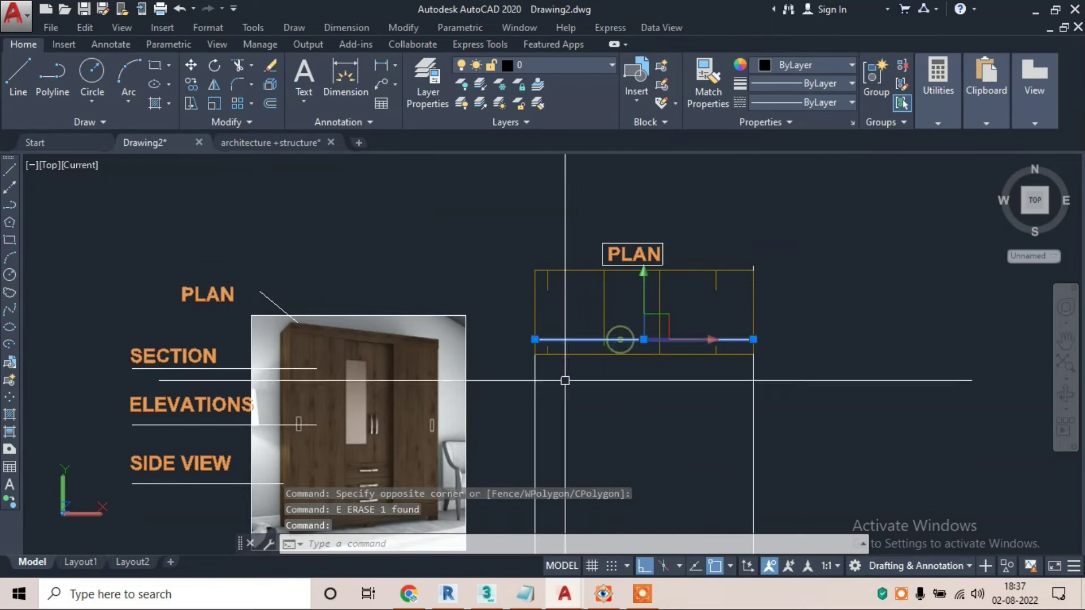
left_click(535, 390)
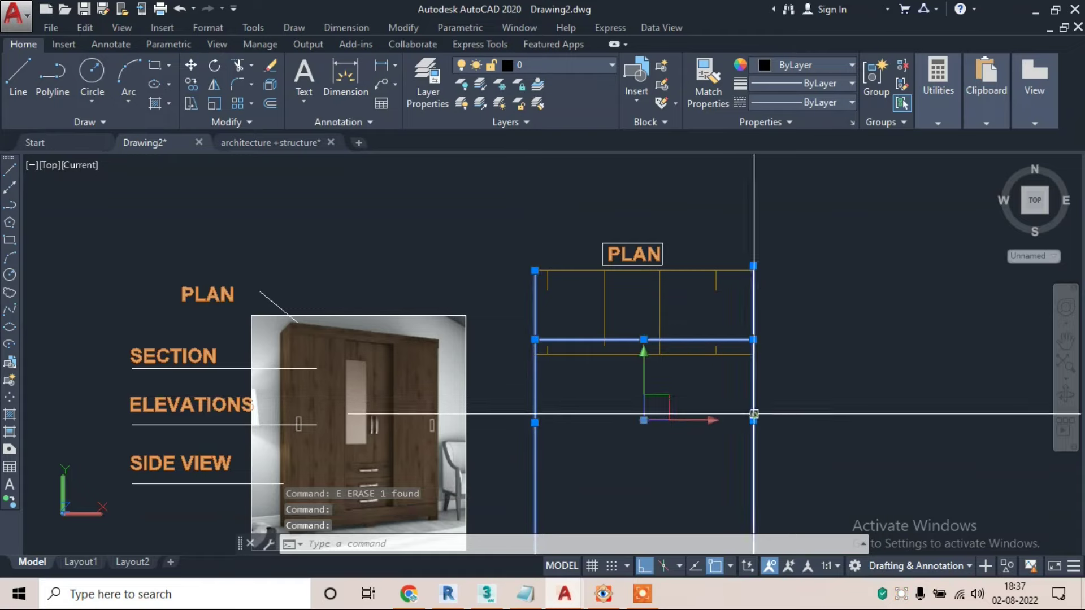
scroll(654, 368, "down", 2)
middle_click_drag(654, 368, 614, 323)
left_click(614, 323)
left_click(574, 368)
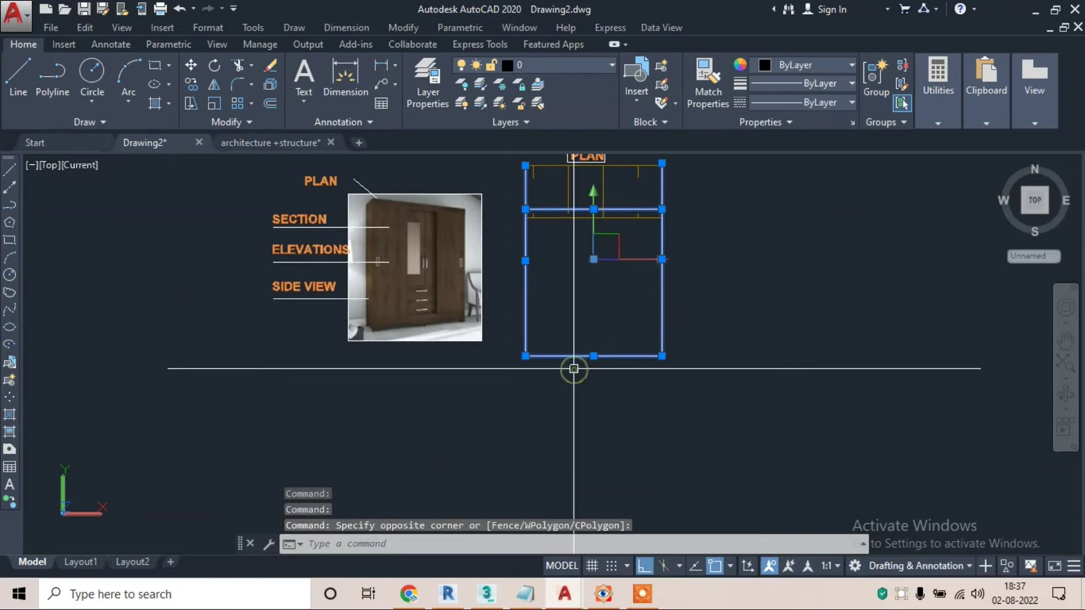
type("m")
key("Return")
left_click(593, 356)
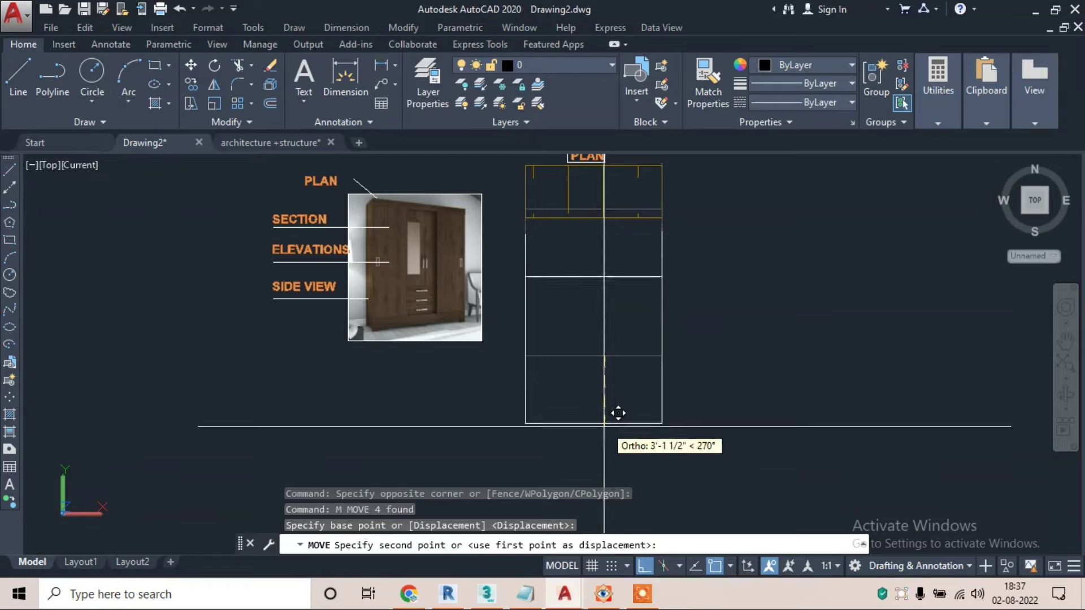
left_click(593, 427)
key("Escape")
key("Escape")
- Trim the connecting lines between plan and rectangle and erase the short leftover line
type("tr")
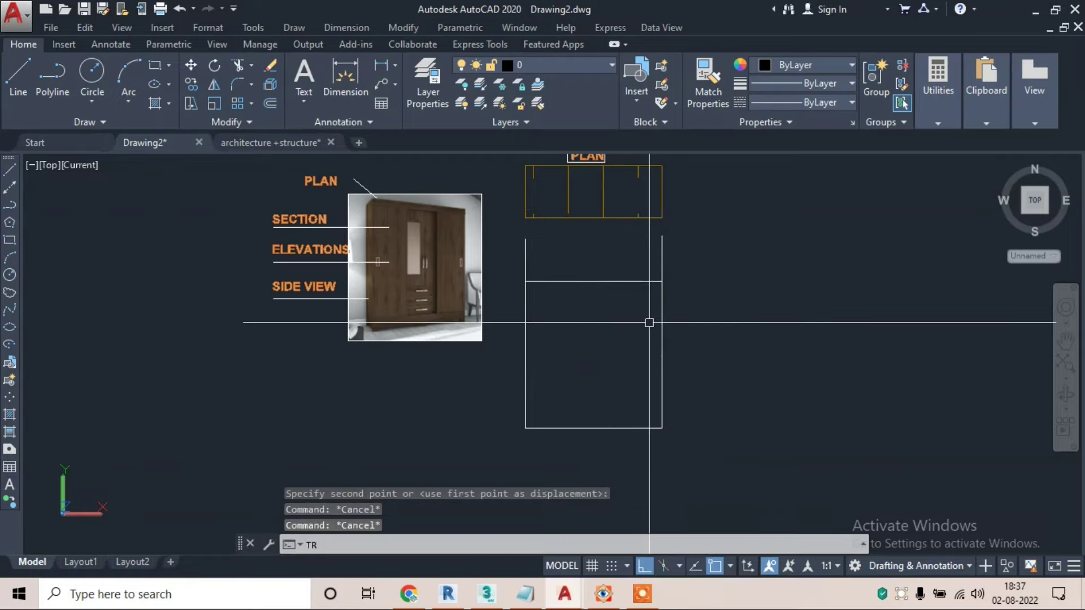
key("Return")
left_click(674, 251)
left_click(531, 266)
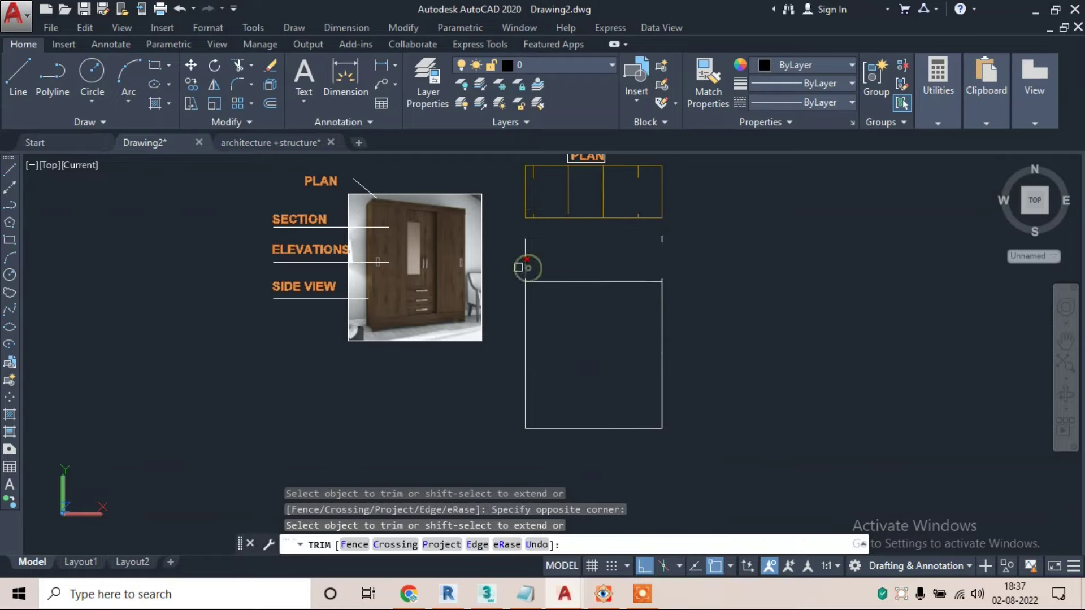
key("Escape")
left_click(535, 260)
left_click(516, 248)
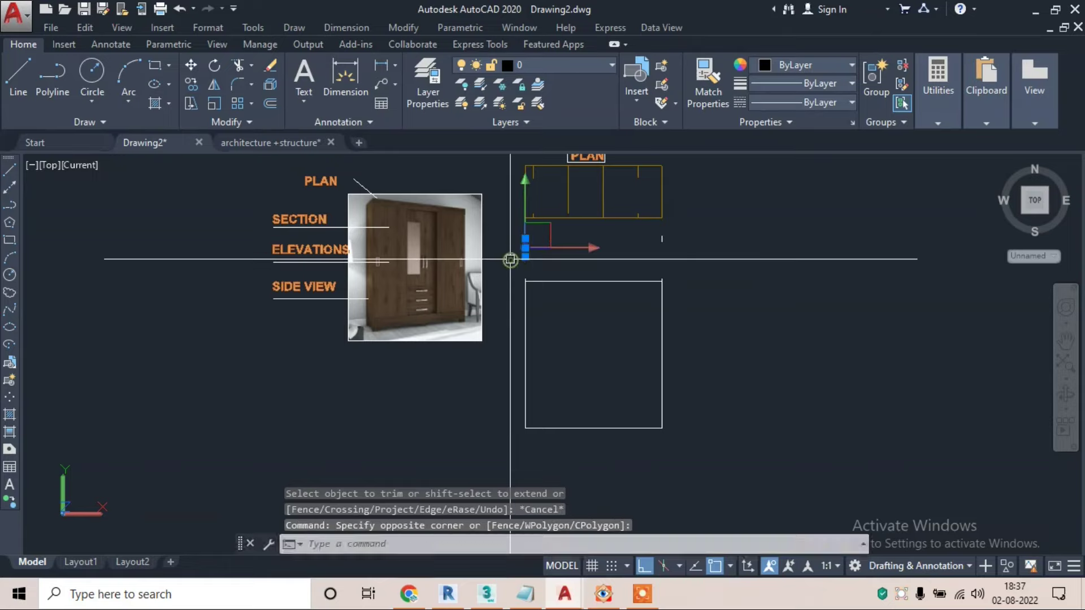
type("e")
key("Return")
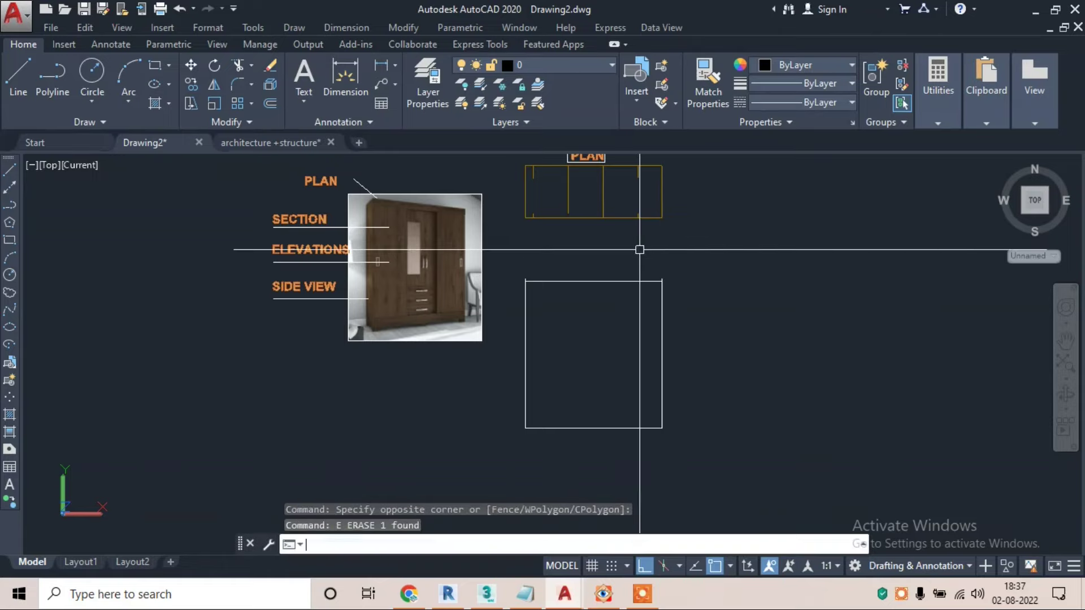
- Window-select all four lines of the elevation rectangle
scroll(663, 292, "up", 2)
left_click(673, 293)
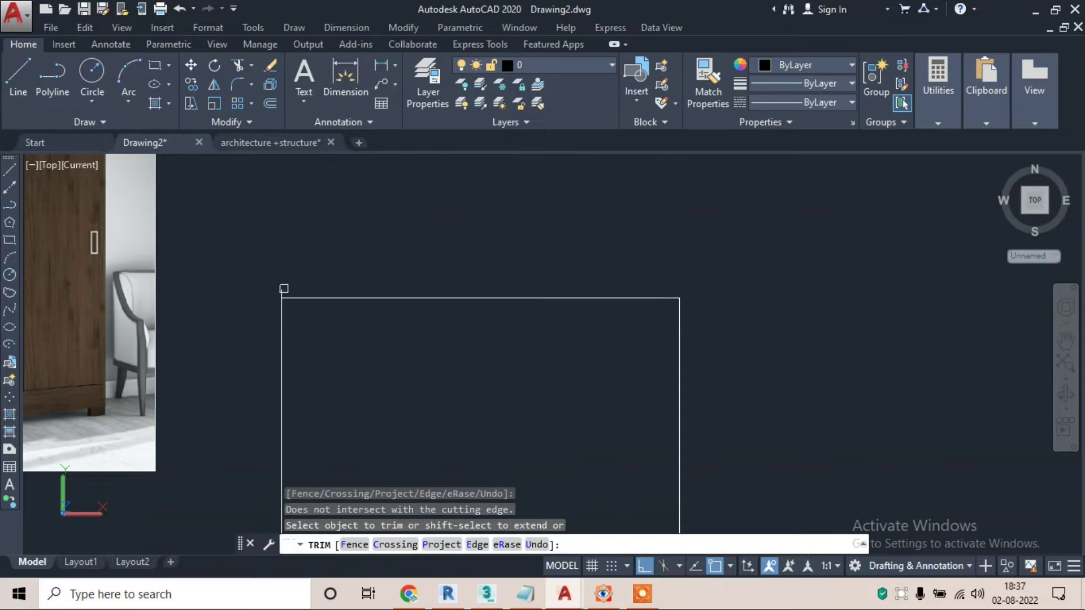
scroll(281, 289, "down", 3)
scroll(395, 282, "down", 2)
key("Escape")
scroll(529, 269, "up", 1)
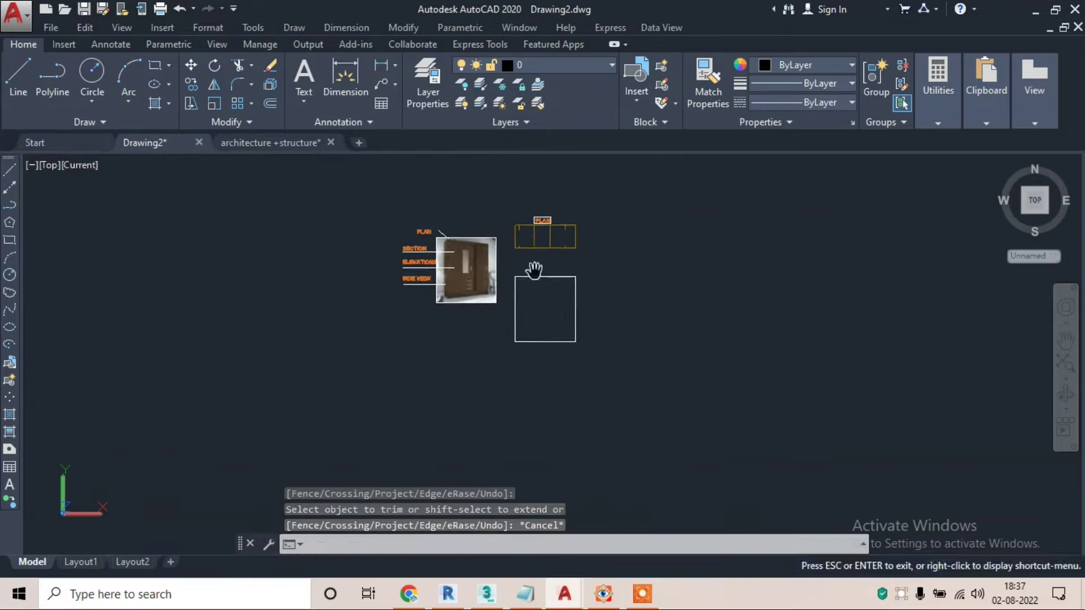
scroll(540, 270, "up", 1)
left_click(637, 252)
left_click(449, 416)
- Move the elevation rectangle up slightly
type("m")
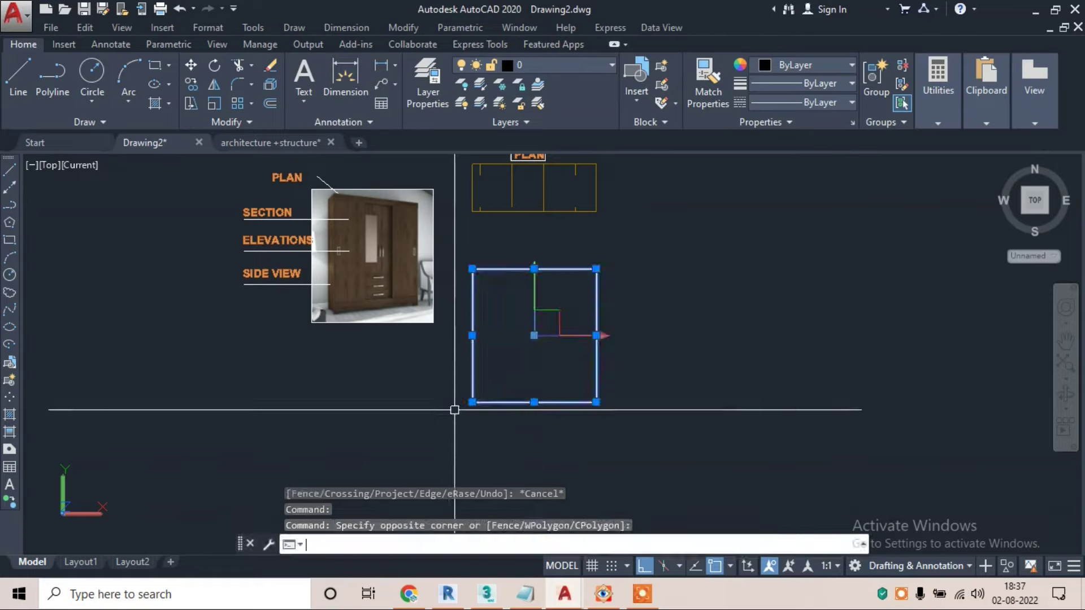
key("Return")
left_click(541, 269)
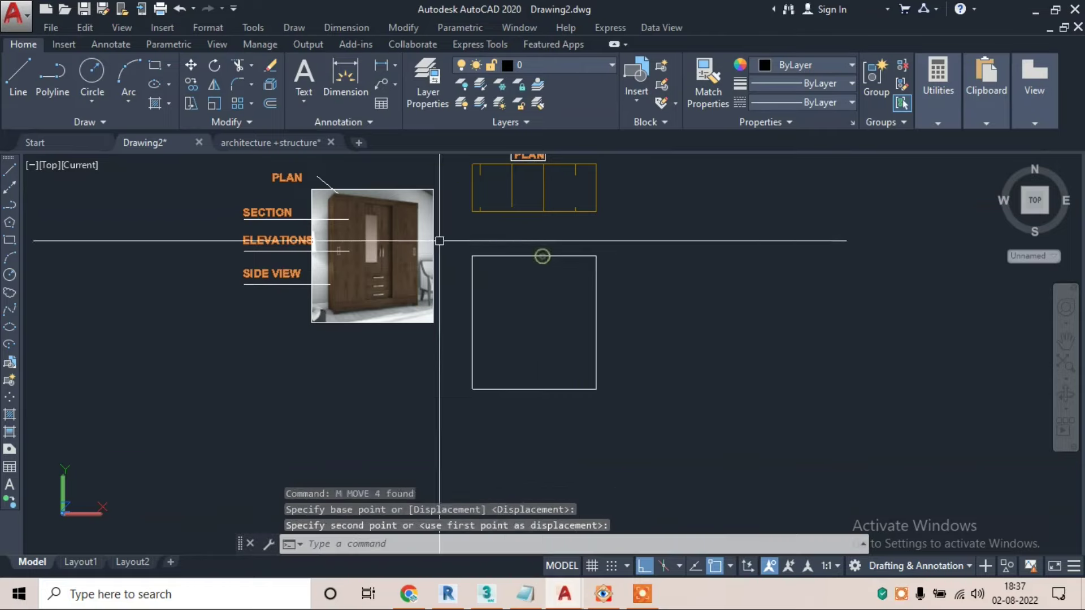
key("Escape")
key("Escape")
- Copy the ELEVATIONS label from beside the photo to below the elevation outline, with Ortho off
left_click(280, 241)
type("co")
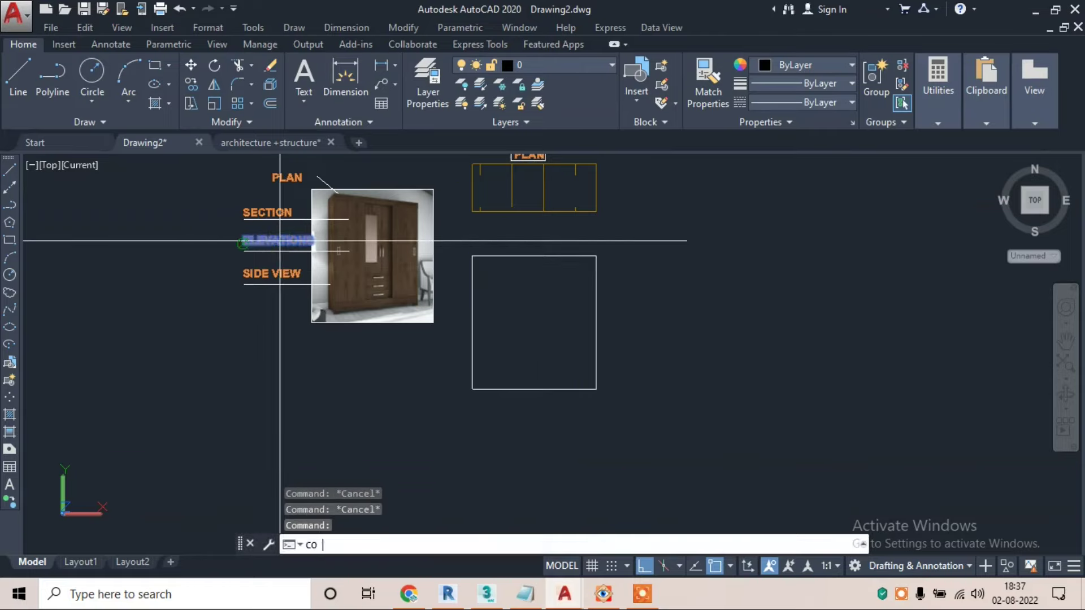
key("Return")
left_click(280, 240)
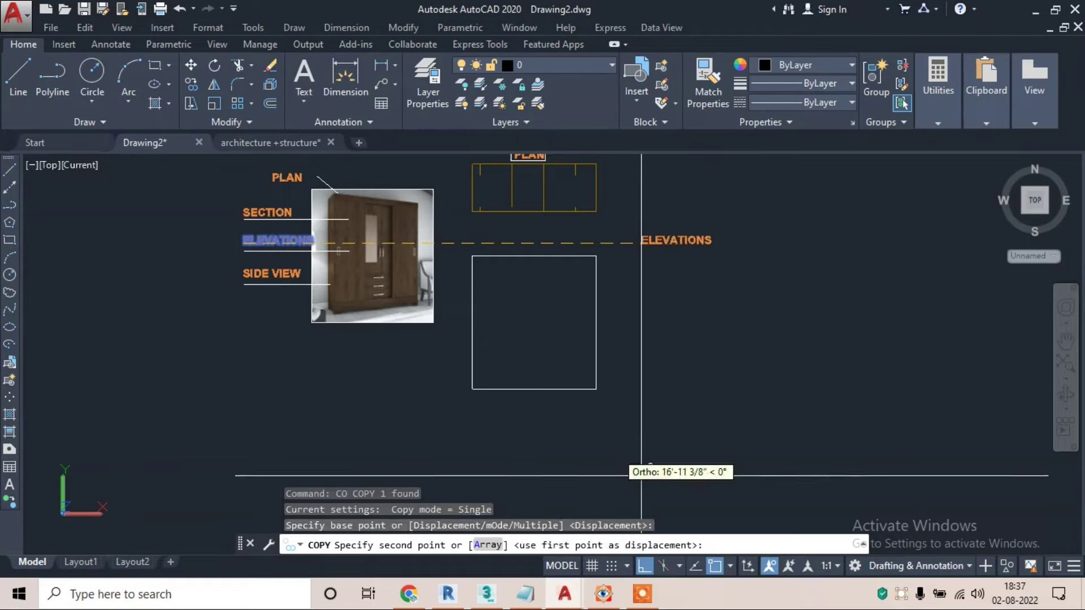
key("F8")
scroll(458, 413, "up", 3)
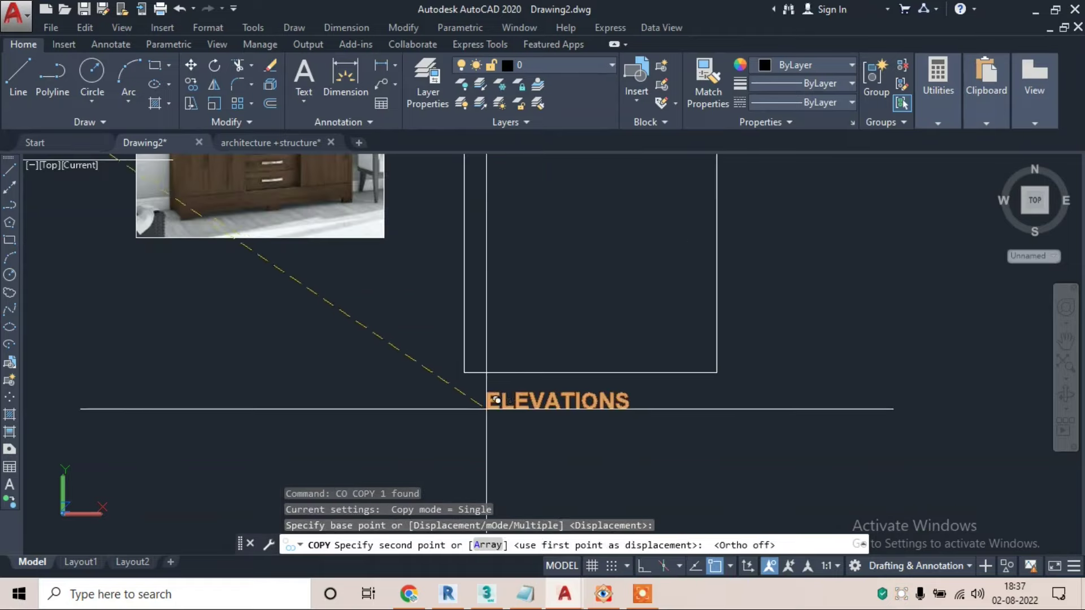
left_click(525, 400)
scroll(514, 406, "down", 3)
middle_click_drag(531, 284, 557, 357)
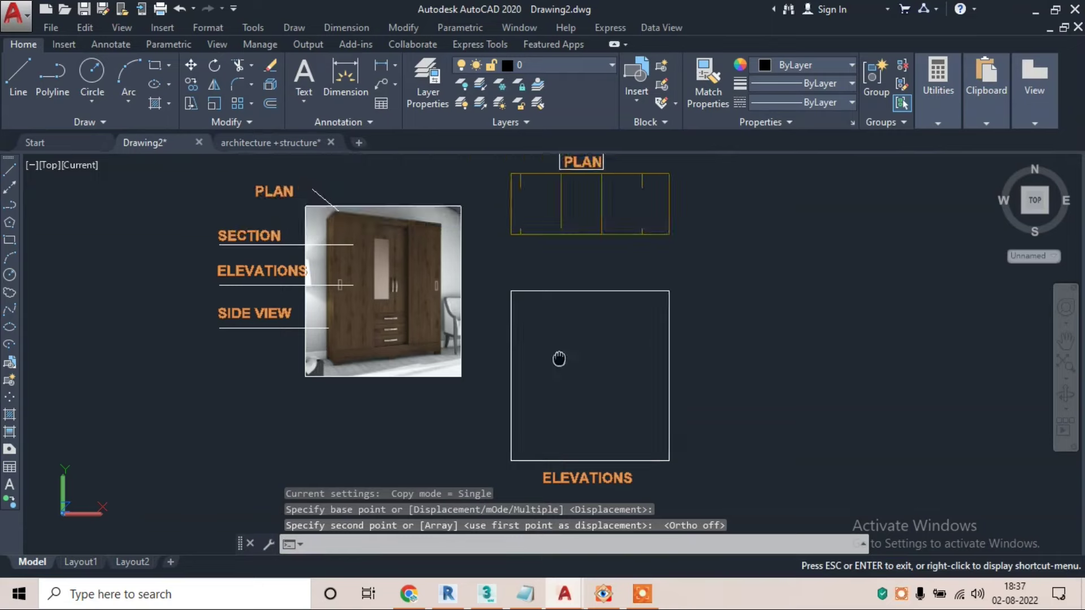
key("Escape")
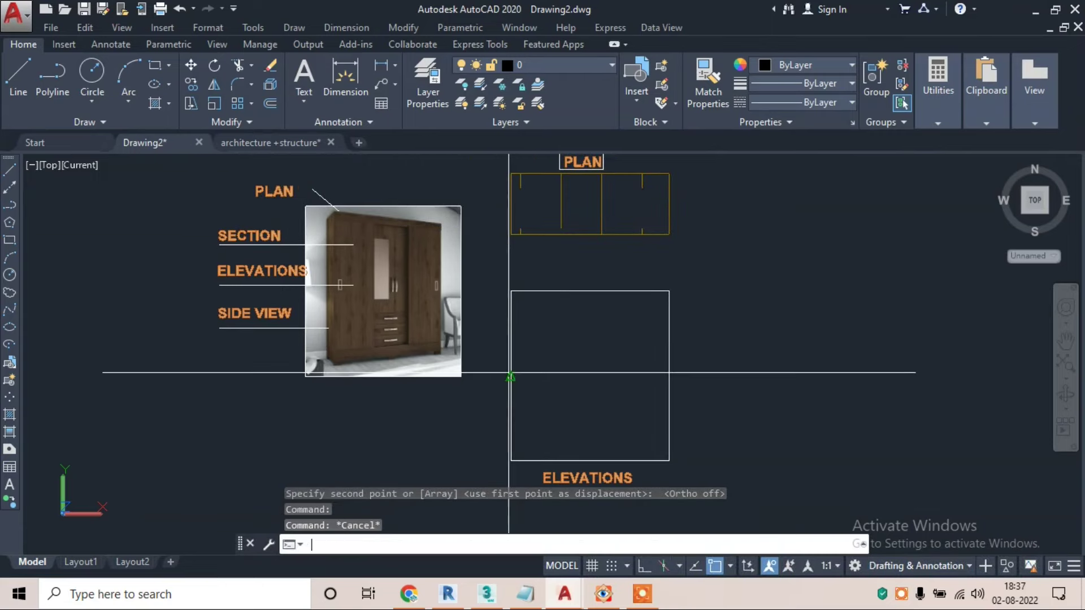
- Offset the elevation's left edge 2'6" to create the first door division
type("o")
key("Return")
type("2'6\"")
key("Return")
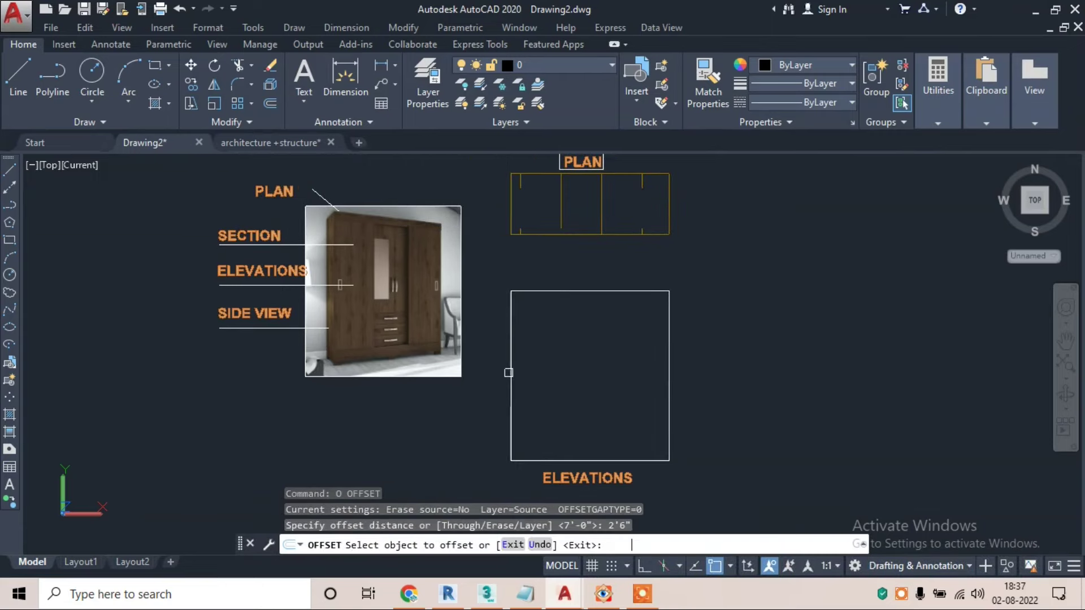
left_click(512, 381)
left_click(571, 381)
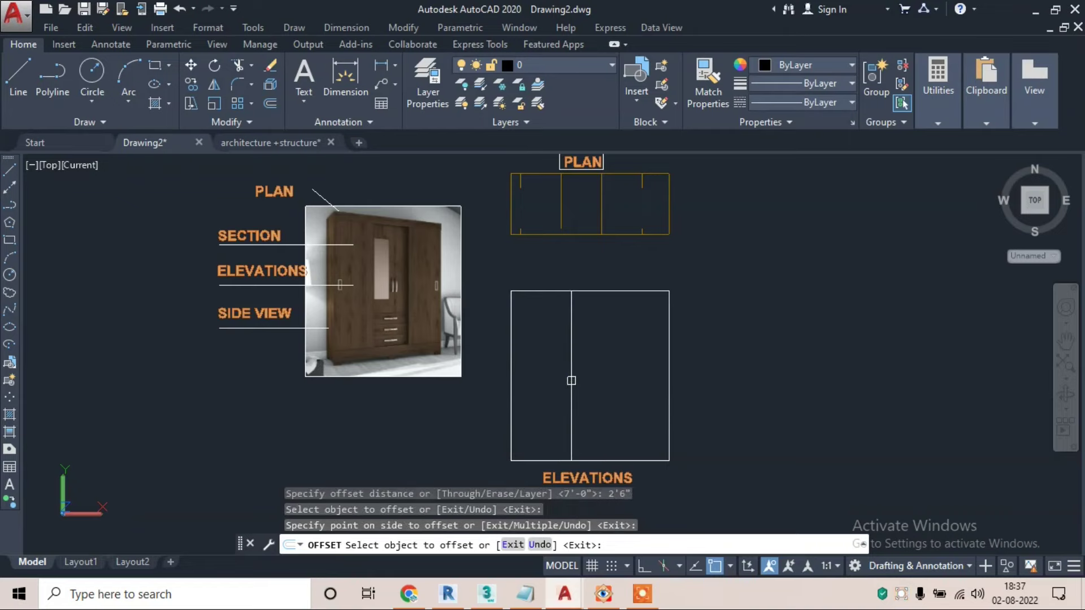
key("Escape")
- Offset the first division 2' to the right for the second door division
type("o")
key("Return")
type("2")
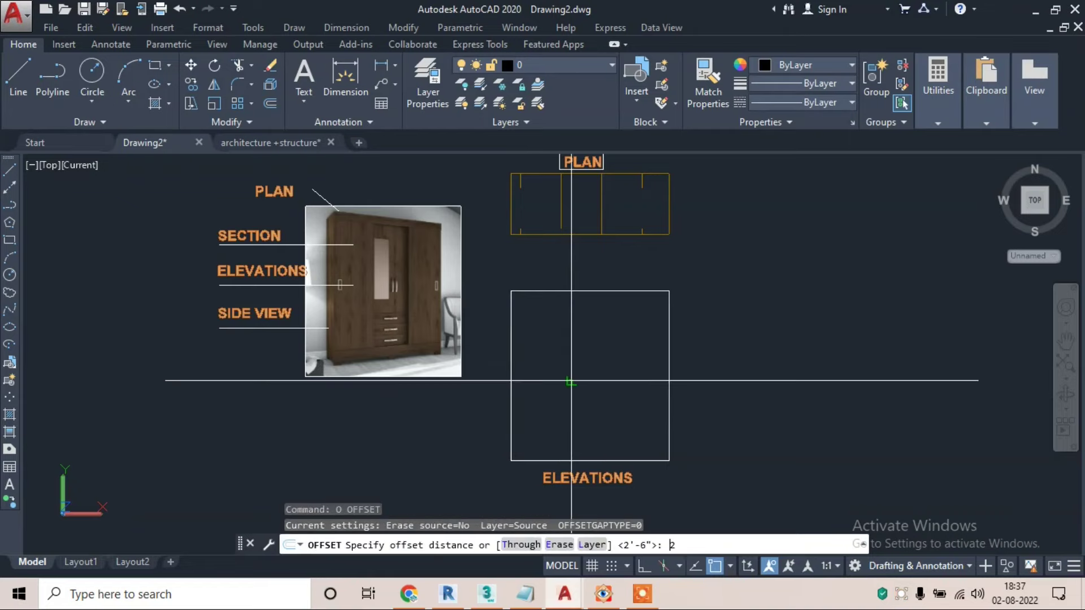
type("'")
key("Return")
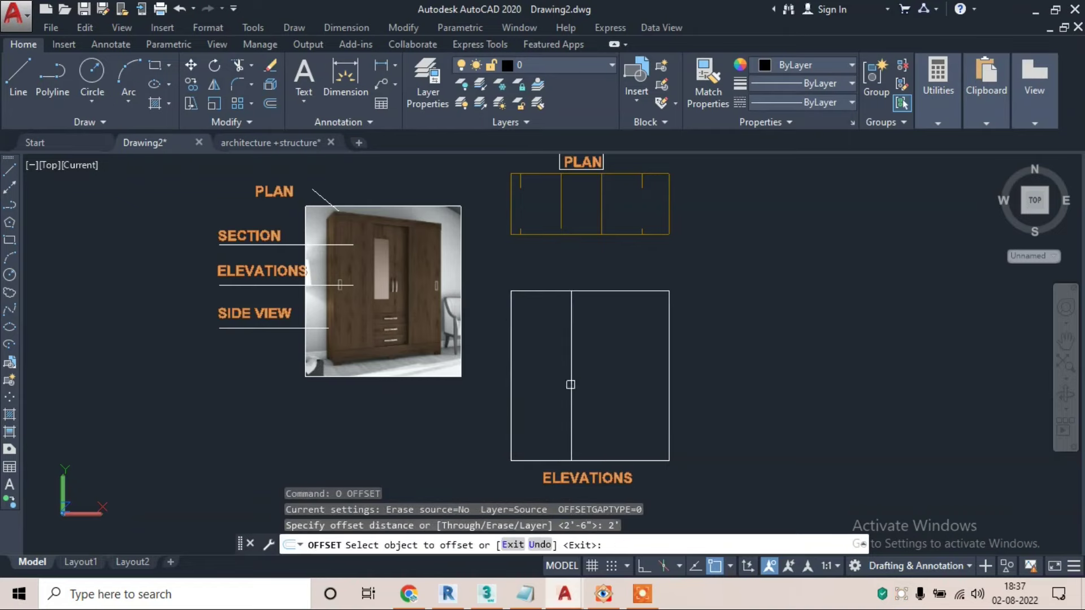
left_click(571, 385)
left_click(615, 385)
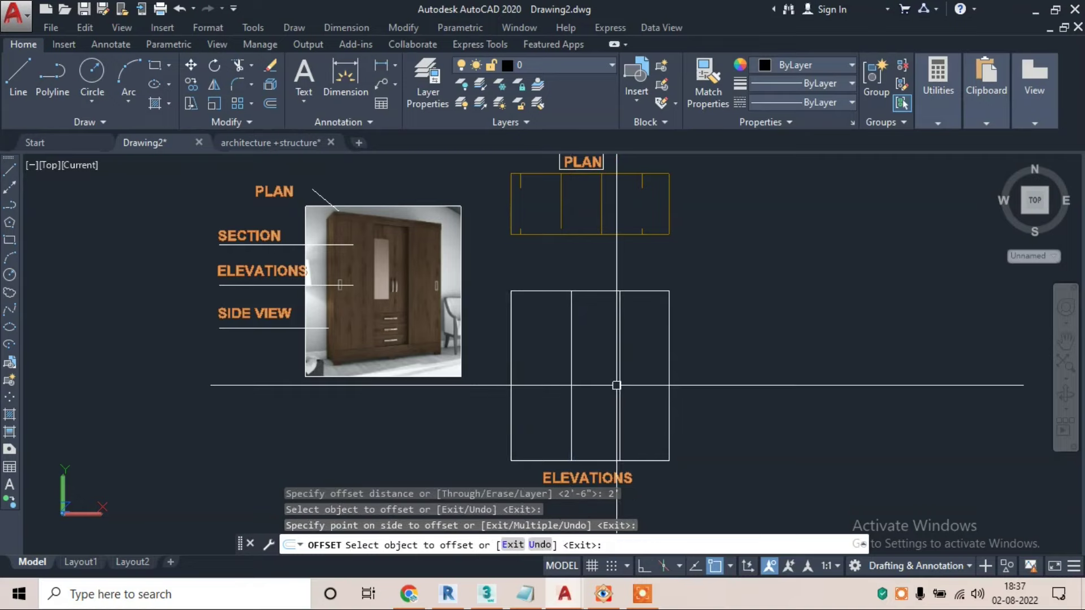
key("Escape")
scroll(412, 327, "up", 1)
scroll(371, 363, "up", 2)
scroll(356, 320, "up", 1)
scroll(357, 333, "up", 2)
scroll(358, 333, "down", 2)
scroll(396, 328, "down", 2)
- Offset the elevation's bottom edge 6" upward to form the plinth line
key("Escape")
type("o")
key("Return")
type("6")
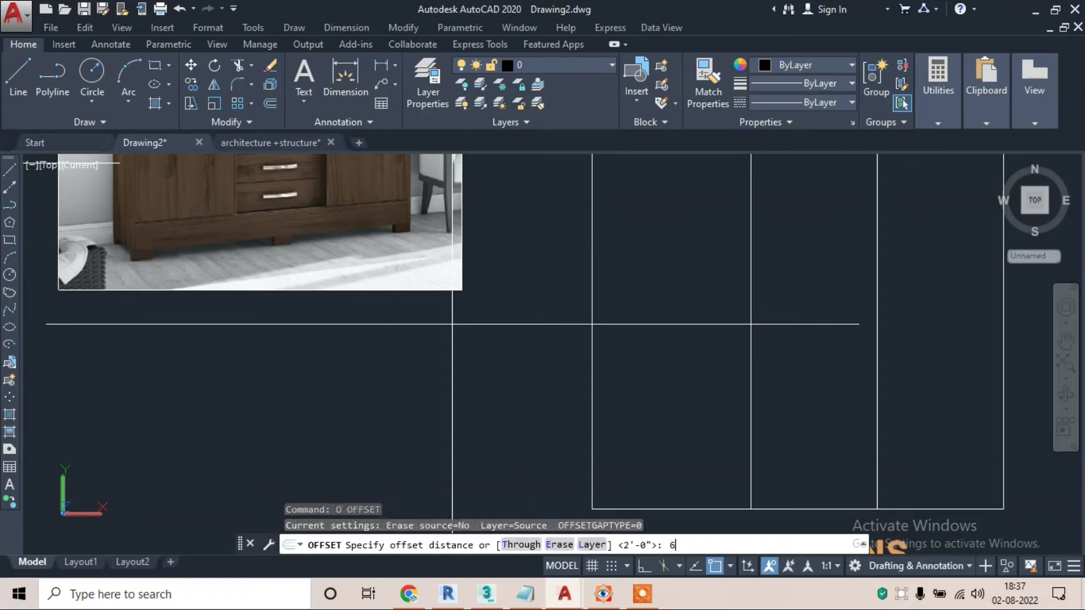
key("Return")
left_click(719, 510)
left_click(635, 376)
middle_click_drag(634, 376, 621, 359)
key("Escape")
key("Escape")
- Trim the door division lines out of the 6" plinth strip
type("tr")
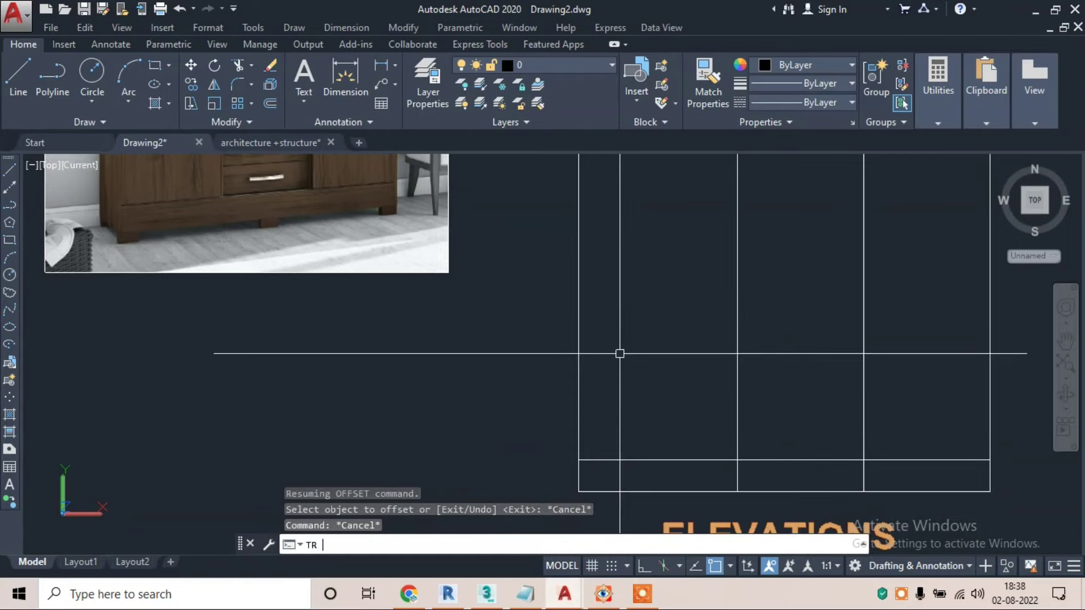
key("Return")
left_click(878, 471)
left_click(777, 470)
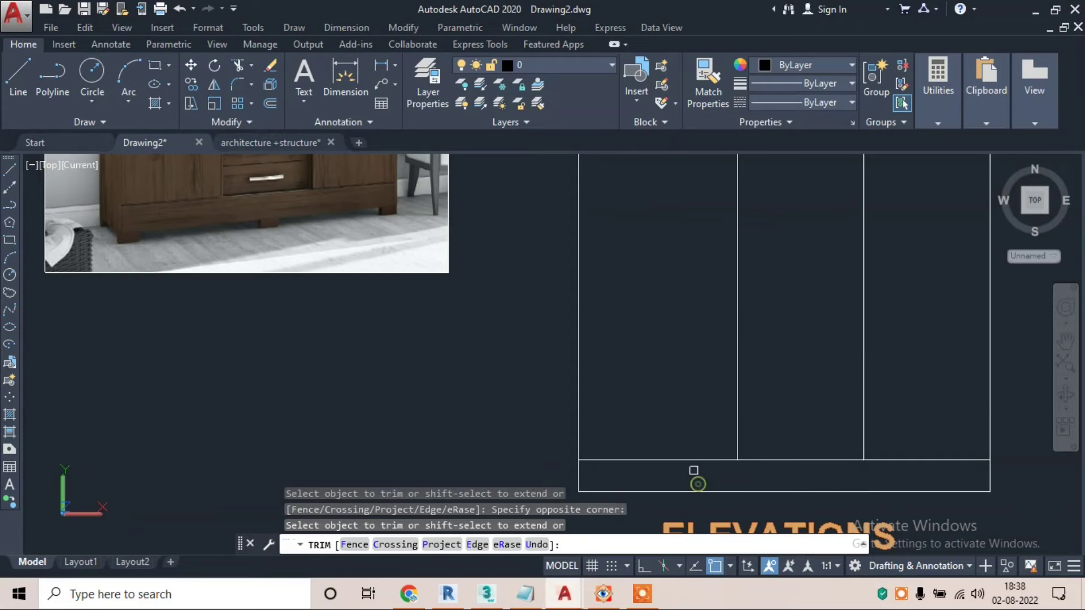
key("Escape")
scroll(204, 181, "up", 2)
scroll(224, 205, "down", 4)
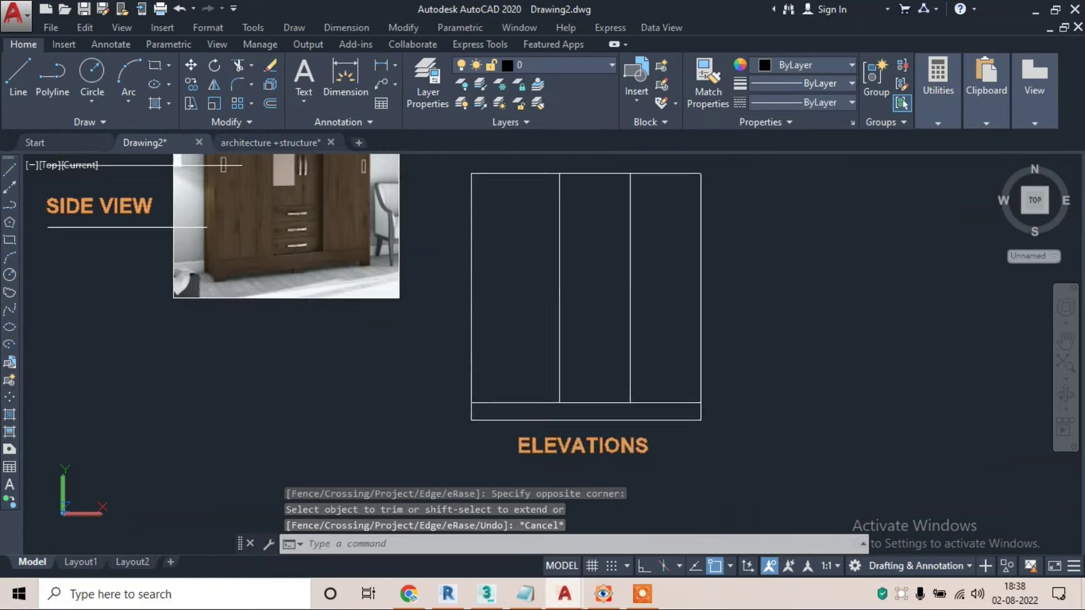
scroll(324, 264, "up", 2)
- Offset the elevation's top edge 6" downward to form the top band
key("Escape")
key("Escape")
type("o")
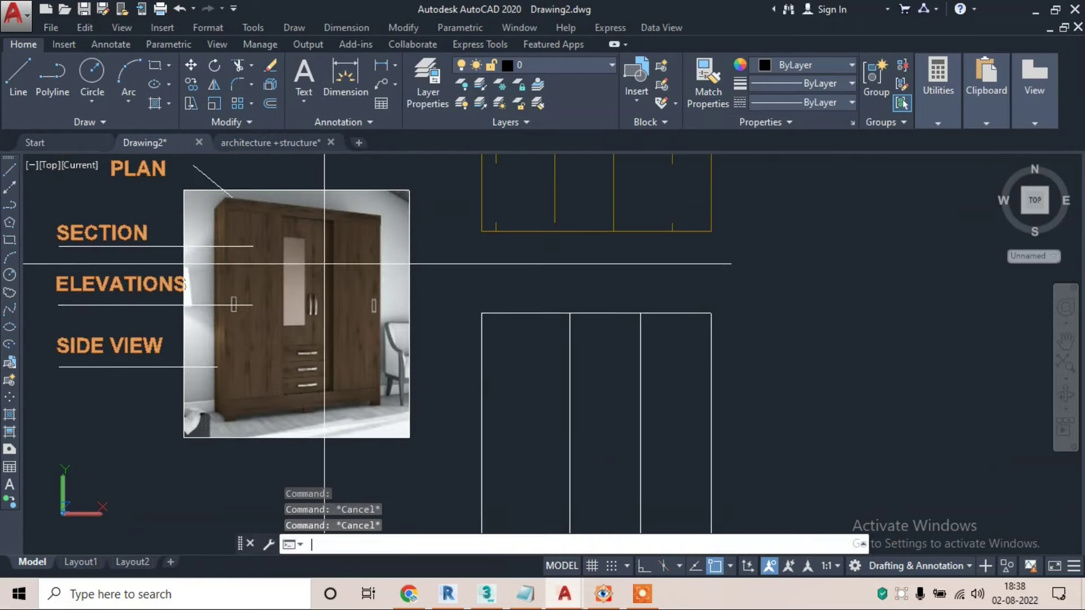
key("Return")
type("6\"")
key("Return")
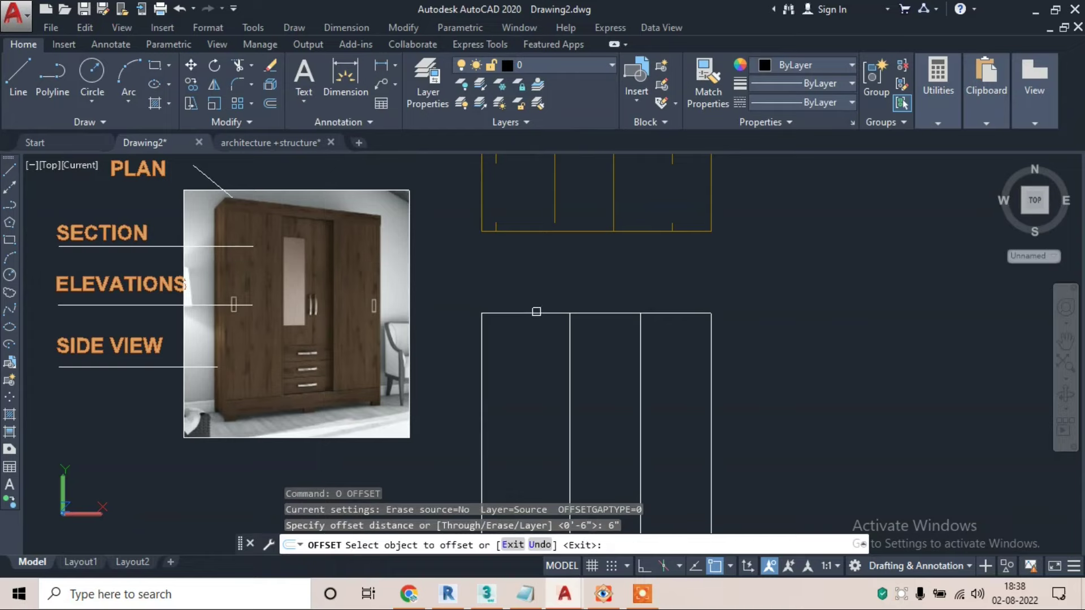
left_click(536, 313)
left_click(532, 338)
key("Escape")
- Trim the door division lines out of the 6" top band
type("T")
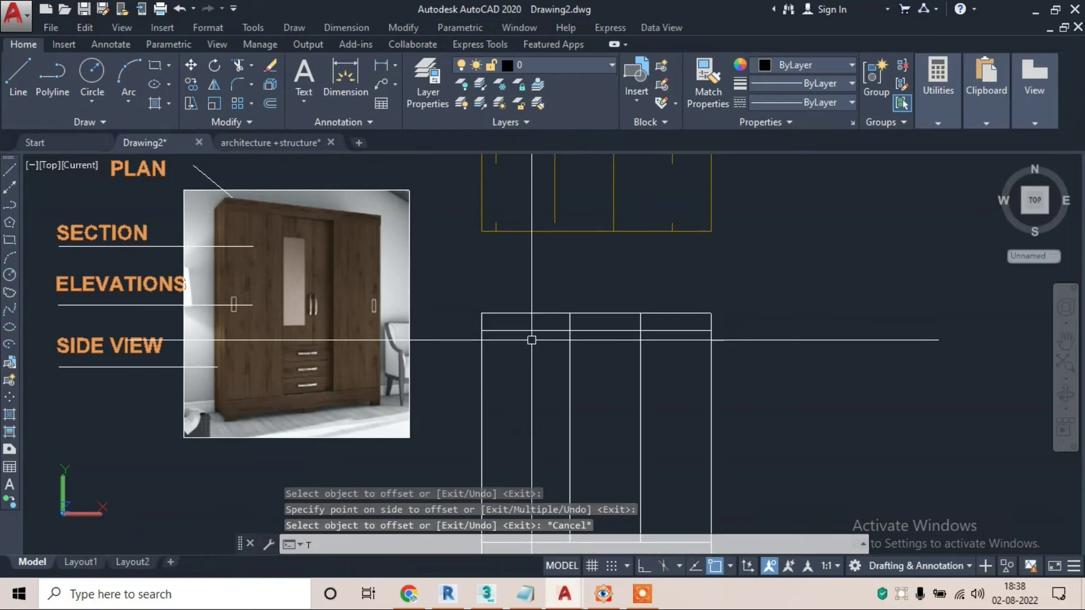
type("r")
key("Return")
key("Return")
scroll(531, 340, "up", 3)
left_click(768, 301)
scroll(565, 291, "down", 4)
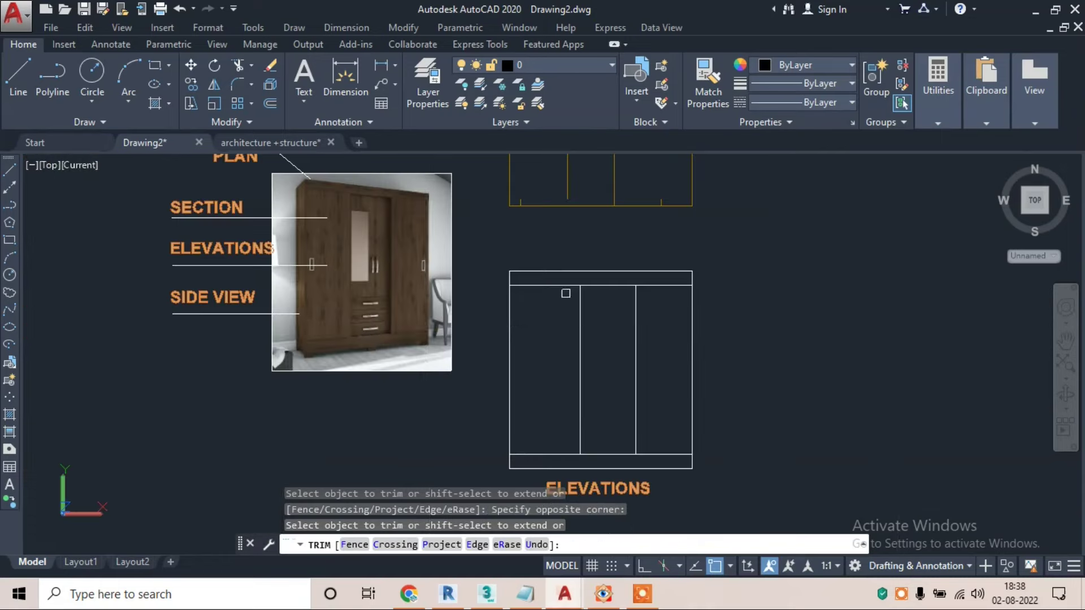
key("Escape")
scroll(328, 209, "up", 2)
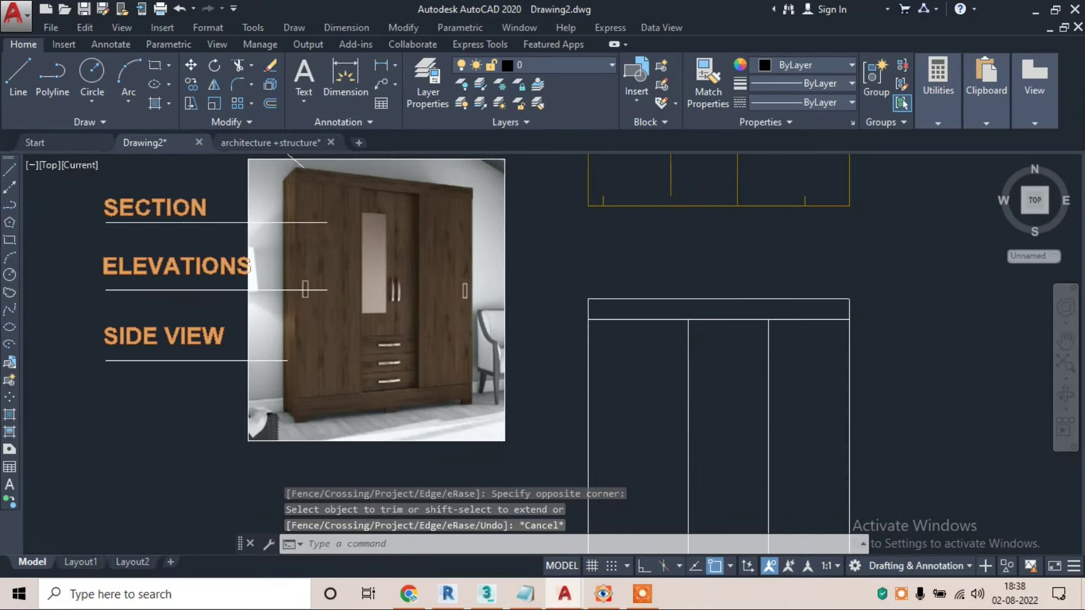
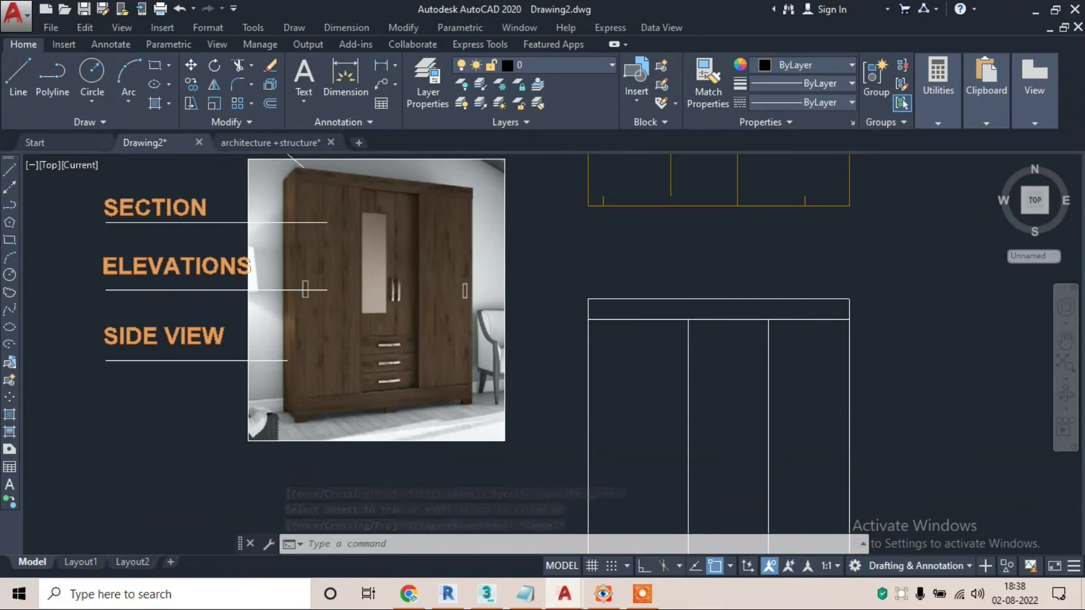
- Offset the elevation's bottom line upward three times at 6-inch spacing to form drawer lines
scroll(396, 362, "up", 3)
scroll(409, 278, "up", 3)
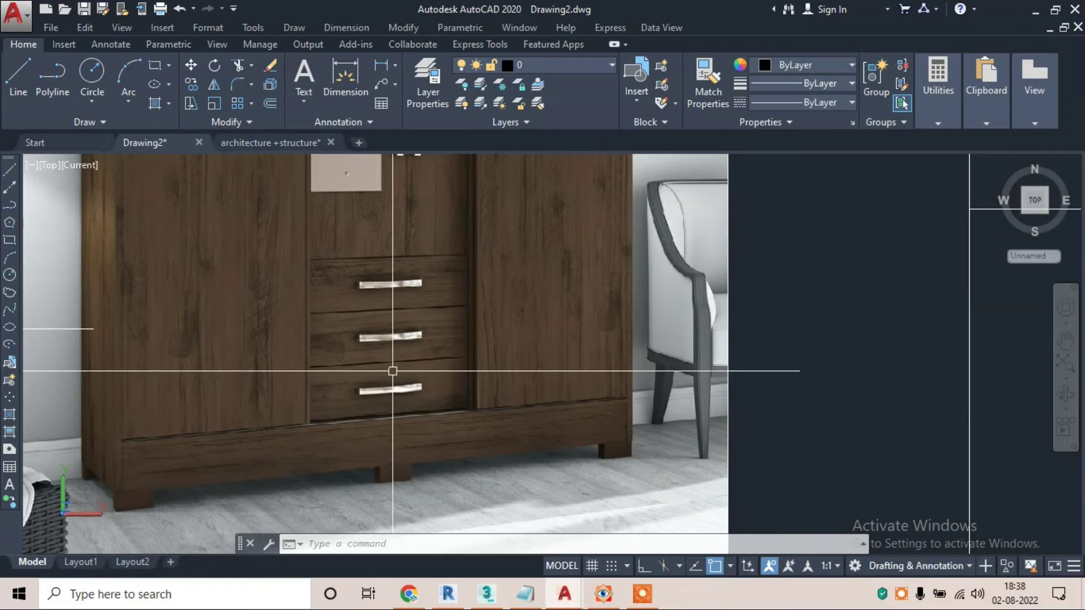
scroll(411, 390, "down", 5)
scroll(627, 401, "up", 1)
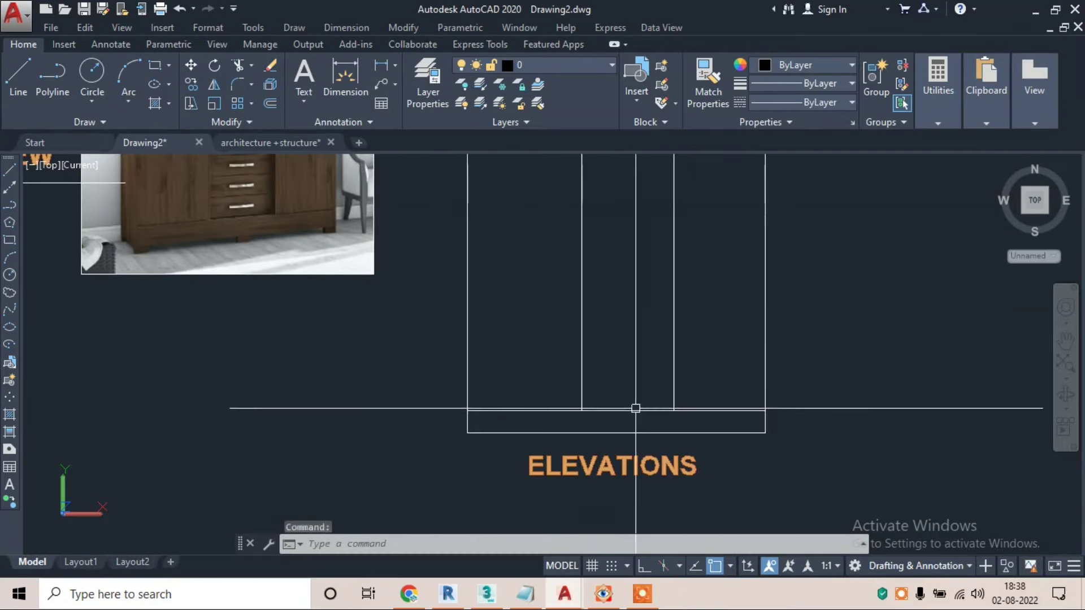
scroll(627, 402, "up", 1)
key("Escape")
key("Escape")
type("o")
key("Return")
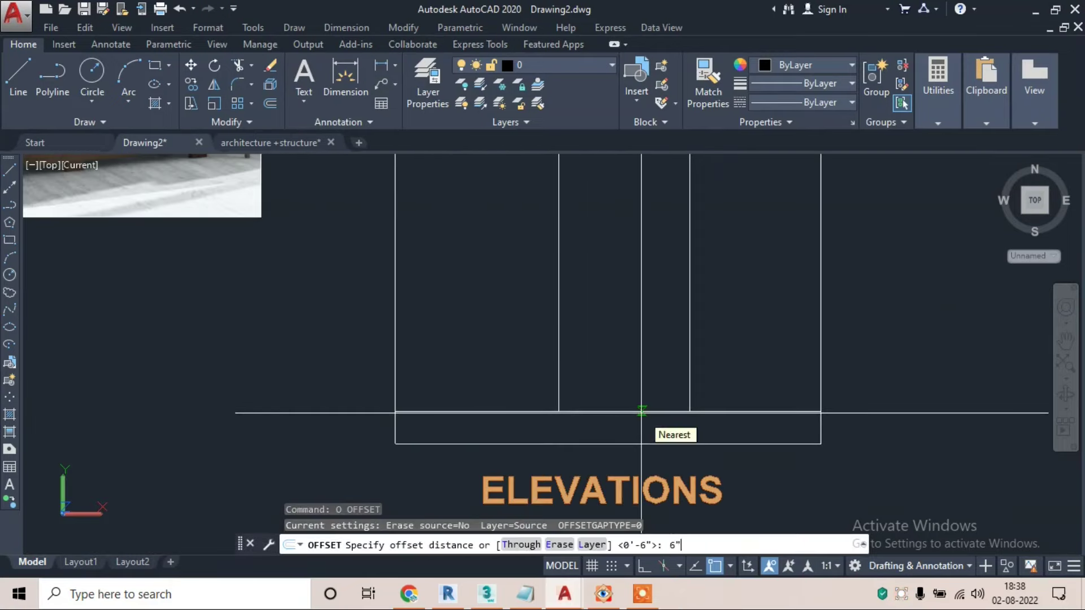
key("Return")
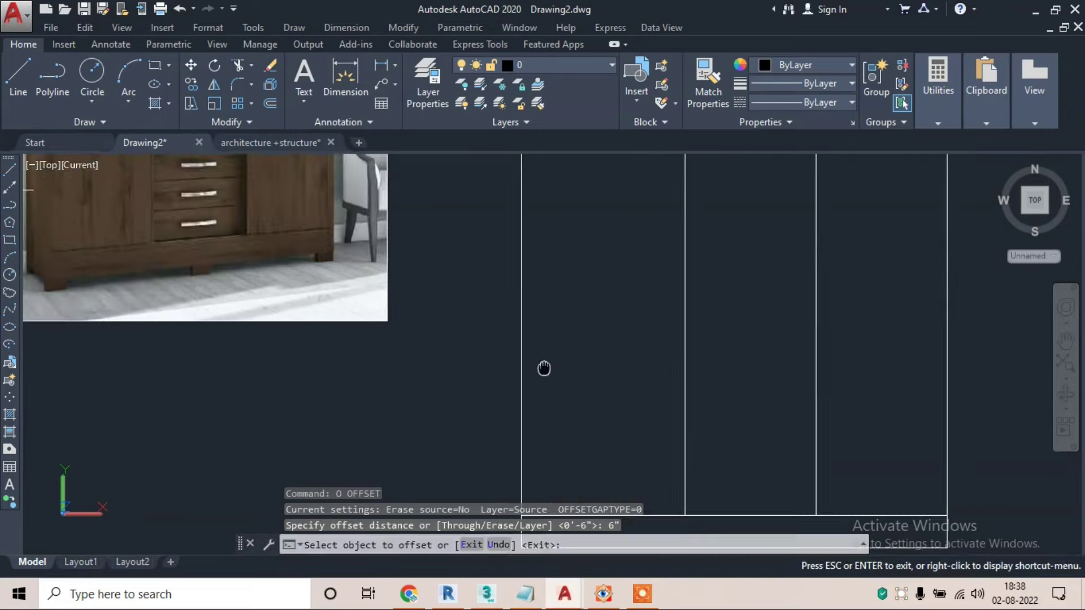
middle_click_drag(453, 304, 539, 367)
left_click(685, 478)
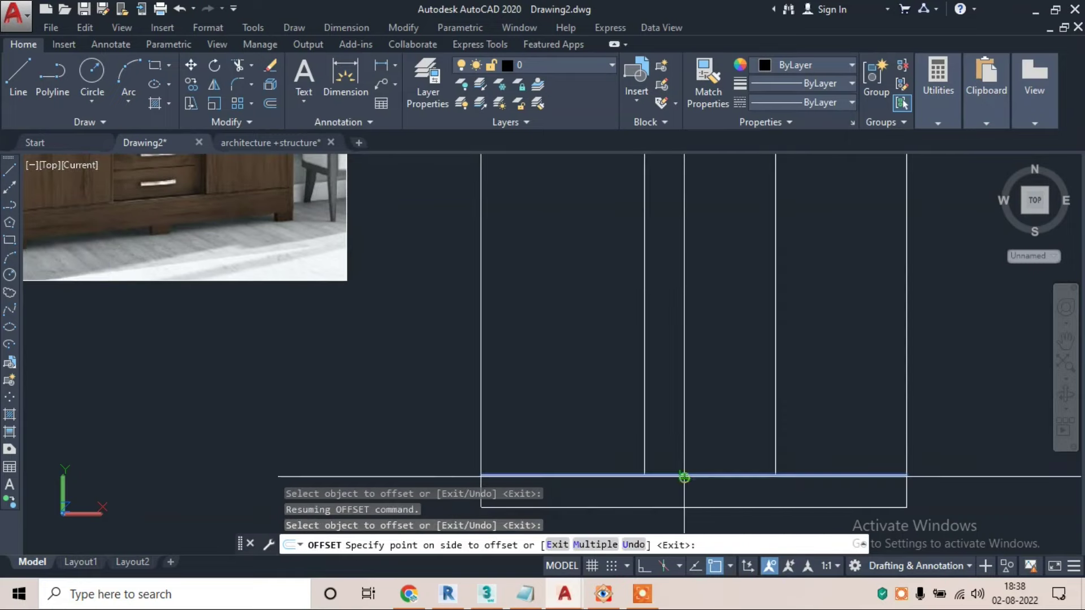
left_click(704, 431)
left_click(696, 441)
left_click(695, 398)
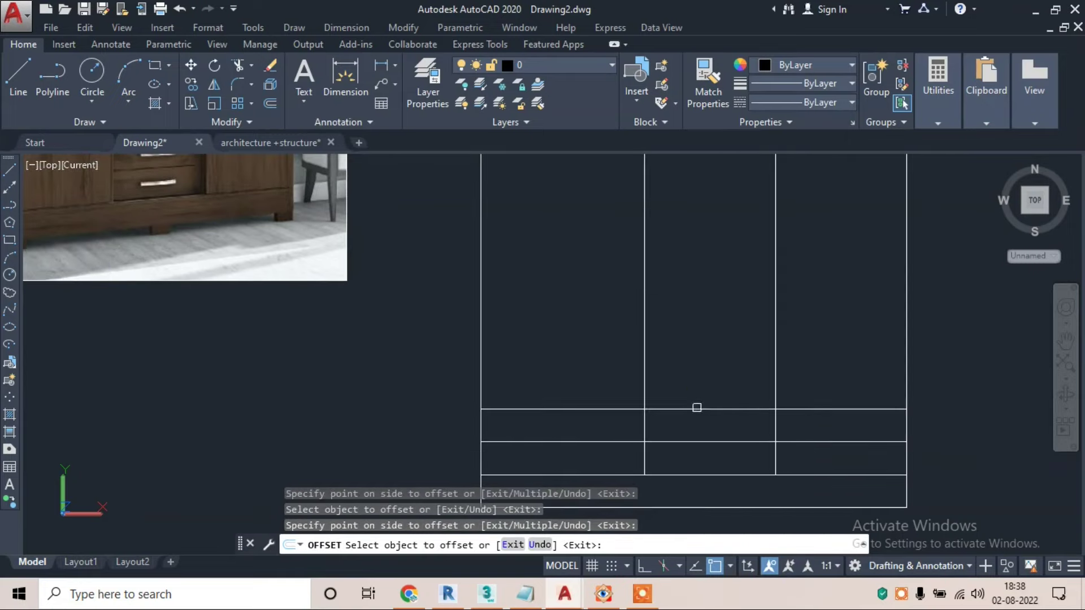
left_click(696, 408)
left_click(690, 354)
key("Escape")
- Trim the drawer lines so they stay only within the centre bay
type("TR")
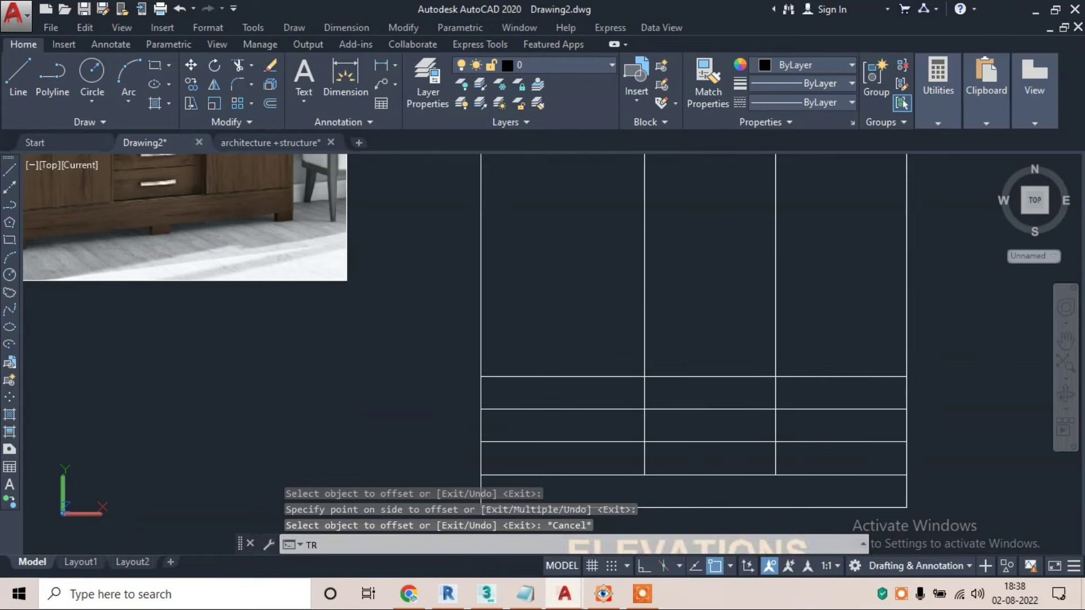
key("Return")
left_click(554, 343)
left_click(520, 436)
left_click(816, 339)
scroll(816, 339, "down", 2)
scroll(794, 455, "down", 3)
key("Escape")
key("Escape")
key("Escape")
key("Escape")
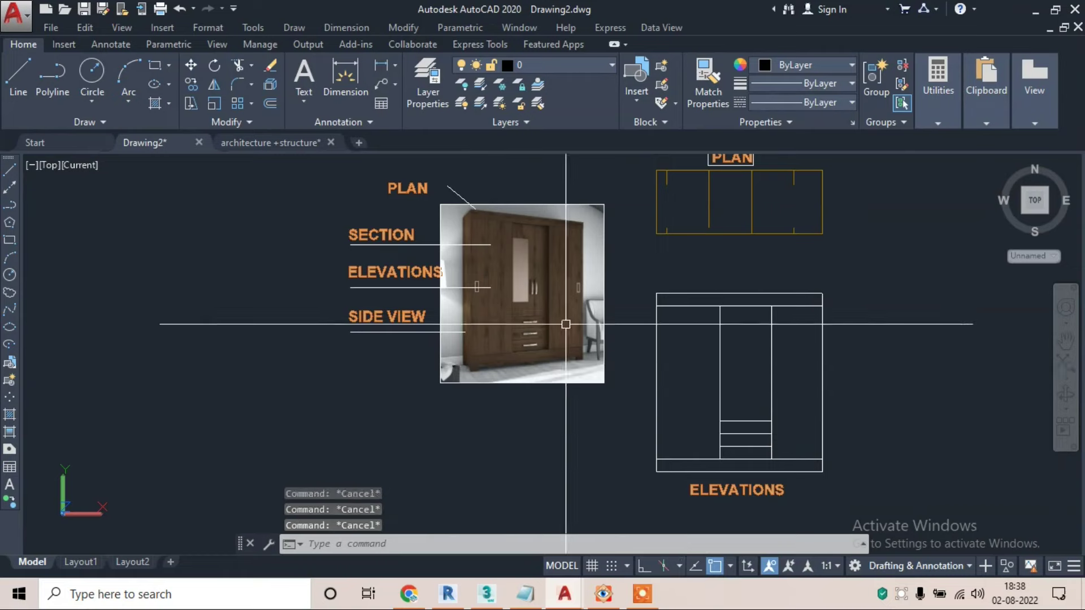
- Pan and zoom to compare the elevation with the reference photo, then start LINE
scroll(546, 246, "up", 3)
scroll(562, 359, "up", 2)
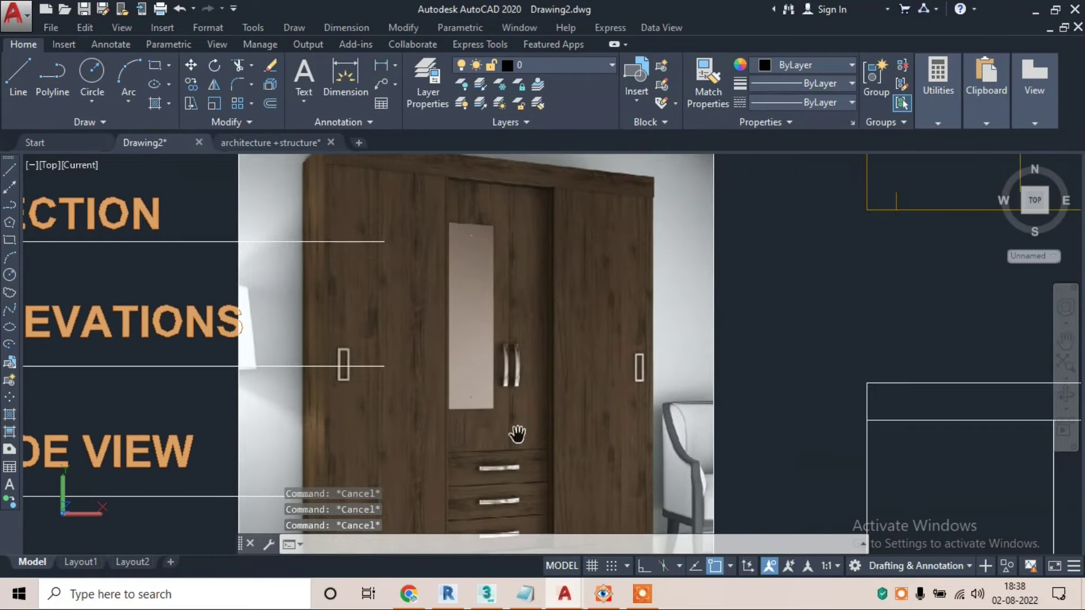
scroll(517, 265, "up", 3)
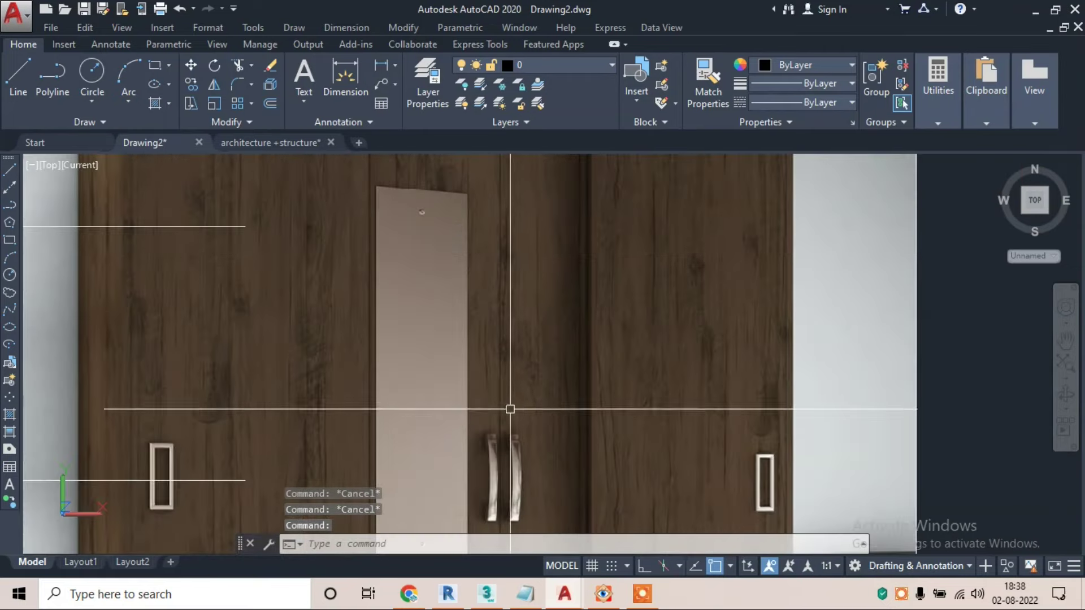
scroll(511, 407, "down", 2)
scroll(260, 170, "down", 2)
middle_click_drag(584, 389, 492, 334)
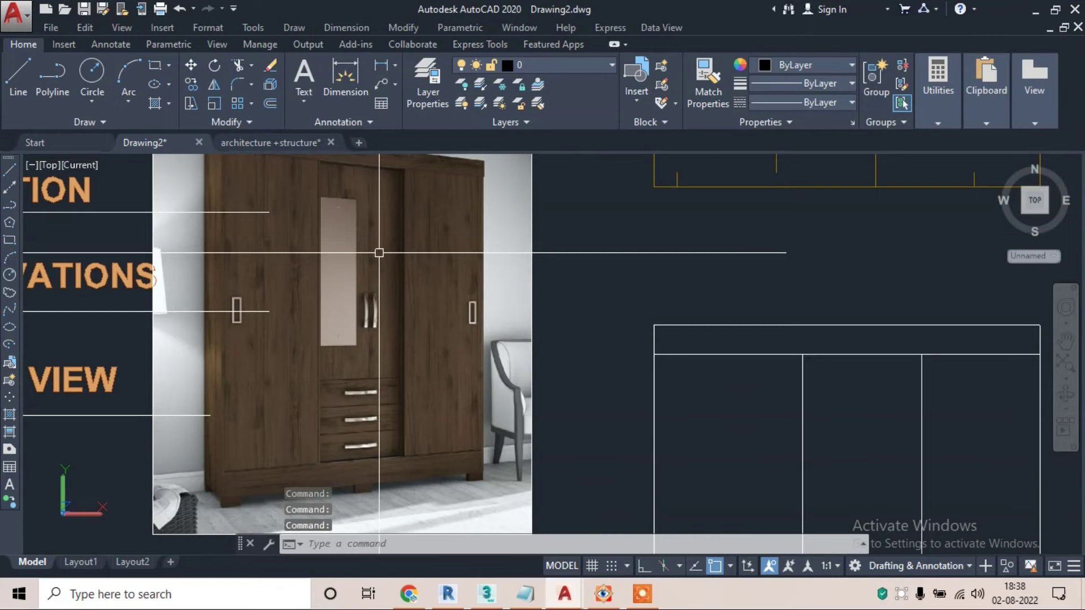
scroll(379, 249, "down", 2)
scroll(696, 435, "up", 2)
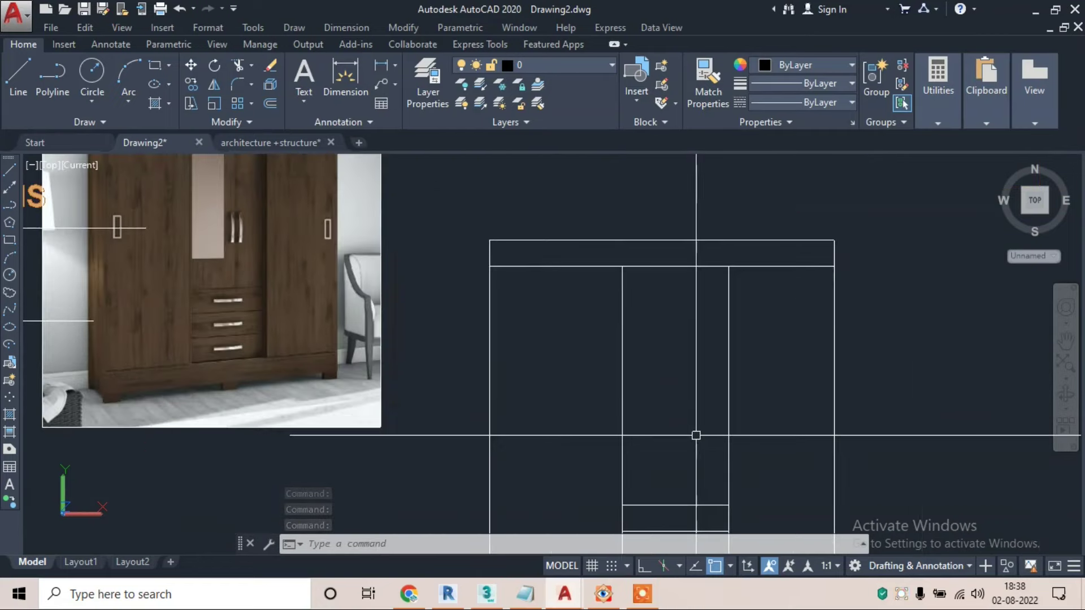
scroll(657, 411, "down", 3)
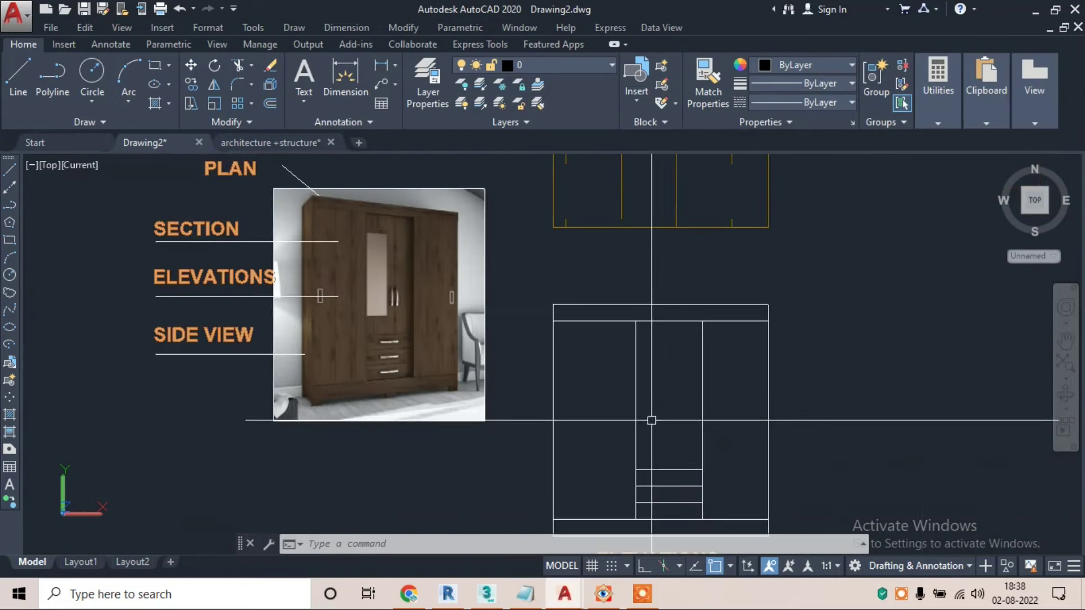
scroll(651, 423, "up", 2)
scroll(651, 420, "down", 2)
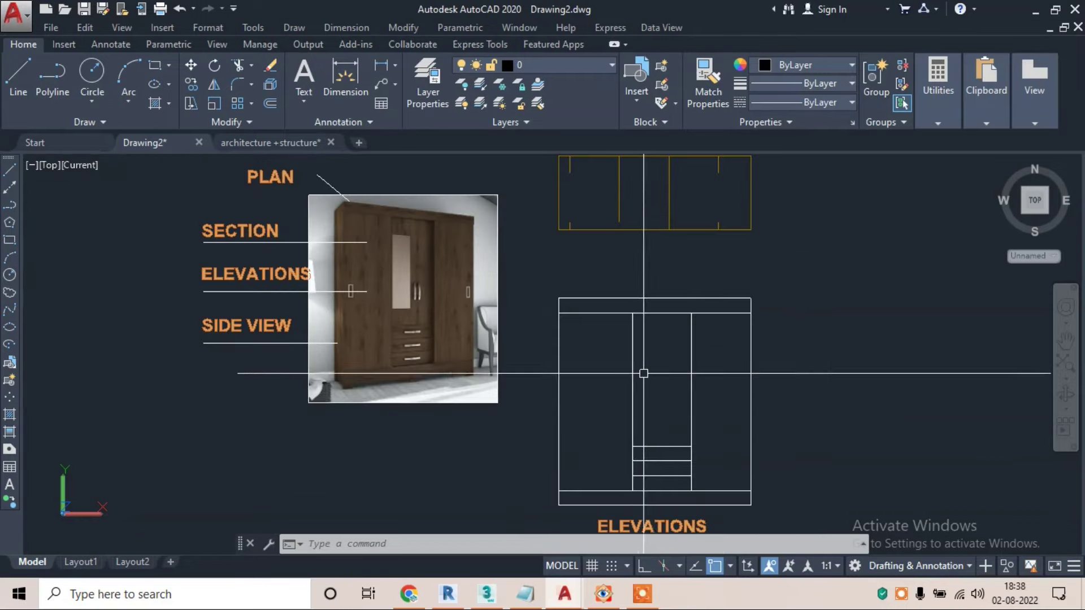
type("l")
key("Return")
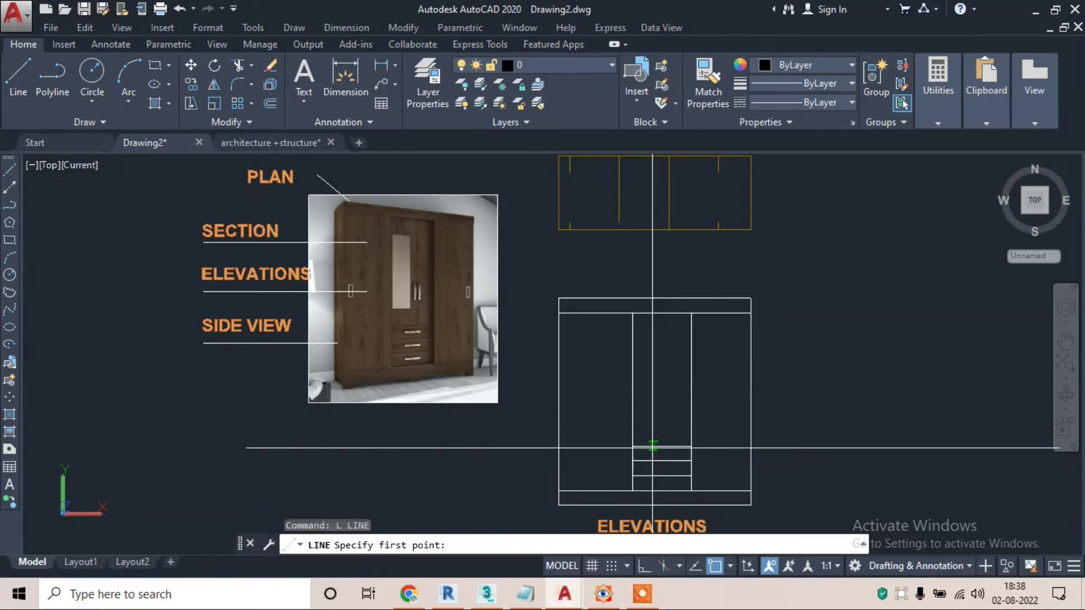
- Draw a vertical divider from the top drawer line's middle up to the centre bay's top
left_click(663, 448)
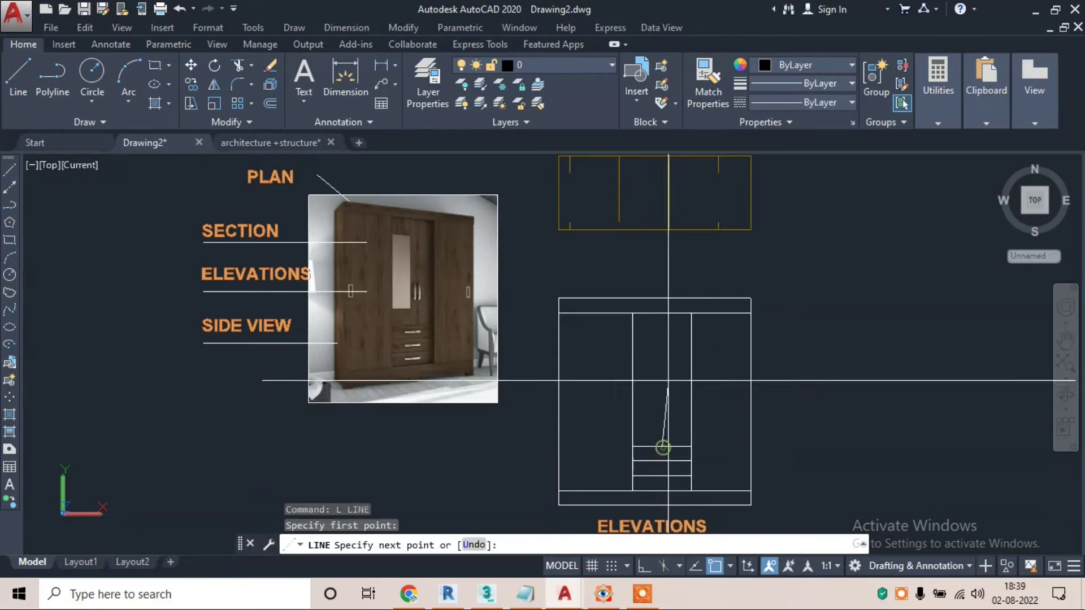
left_click(662, 314)
key("Escape")
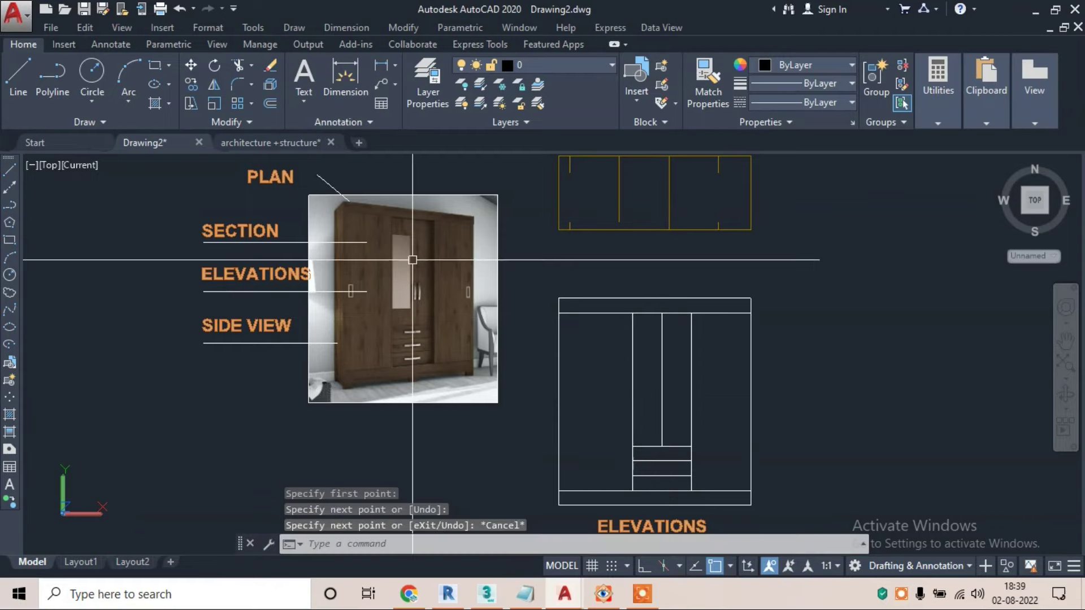
scroll(416, 243, "up", 2)
scroll(414, 254, "up", 1)
scroll(412, 260, "down", 2)
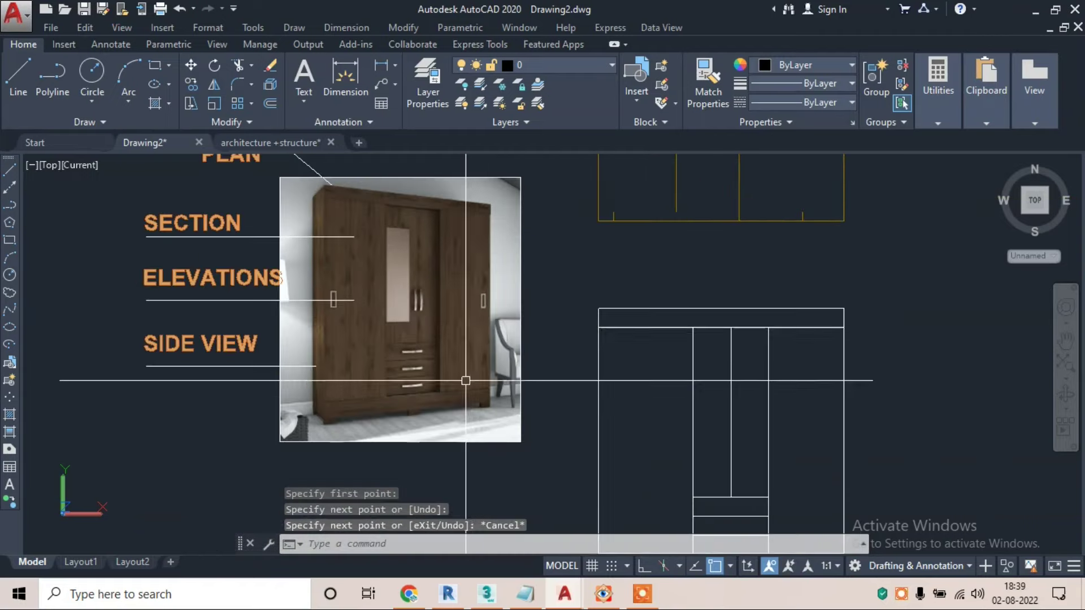
scroll(411, 334, "up", 3)
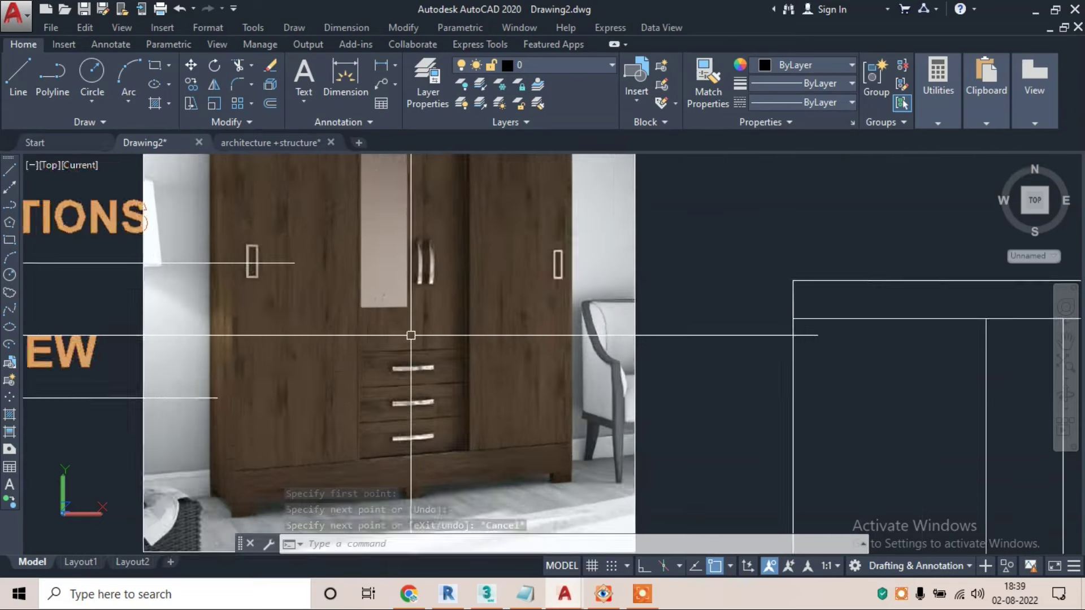
scroll(411, 334, "up", 2)
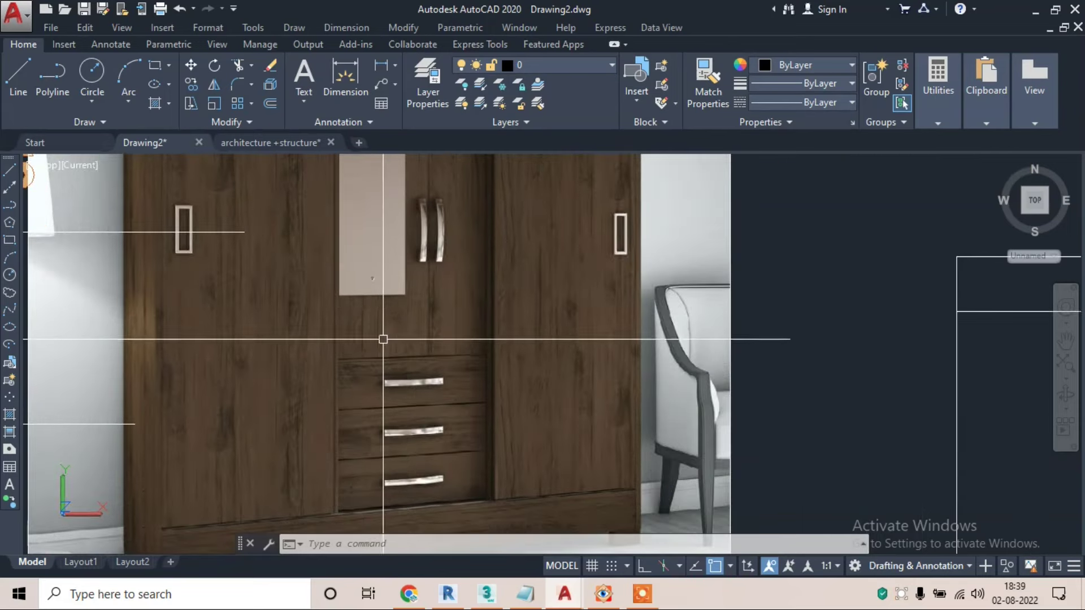
scroll(371, 278, "down", 2)
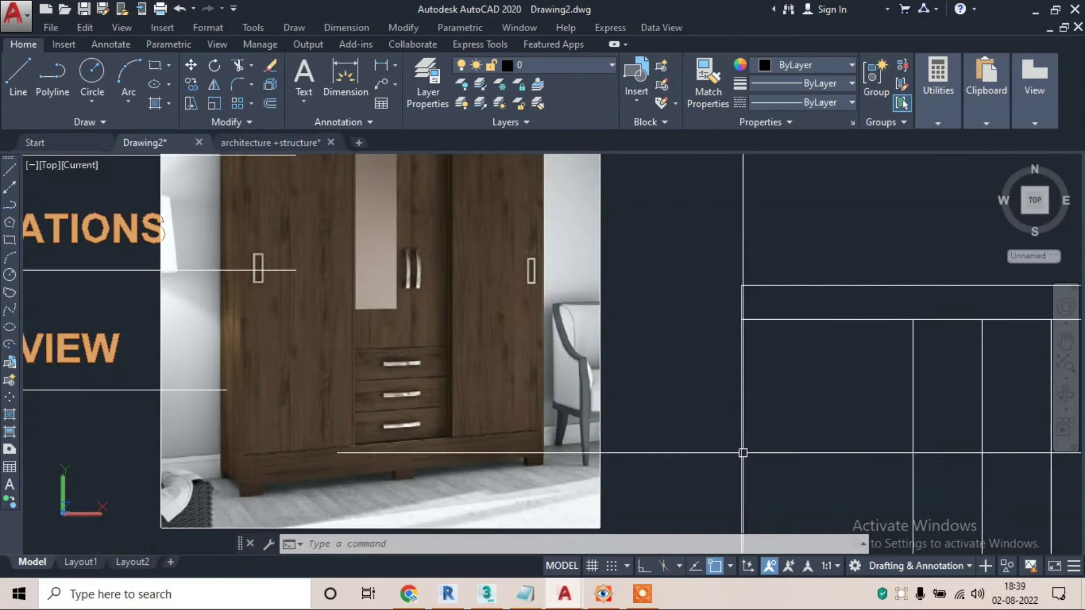
scroll(511, 279, "up", 3)
- Offset the top drawer line 8 inches upward
key("Escape")
key("Escape")
type("o")
key("Return")
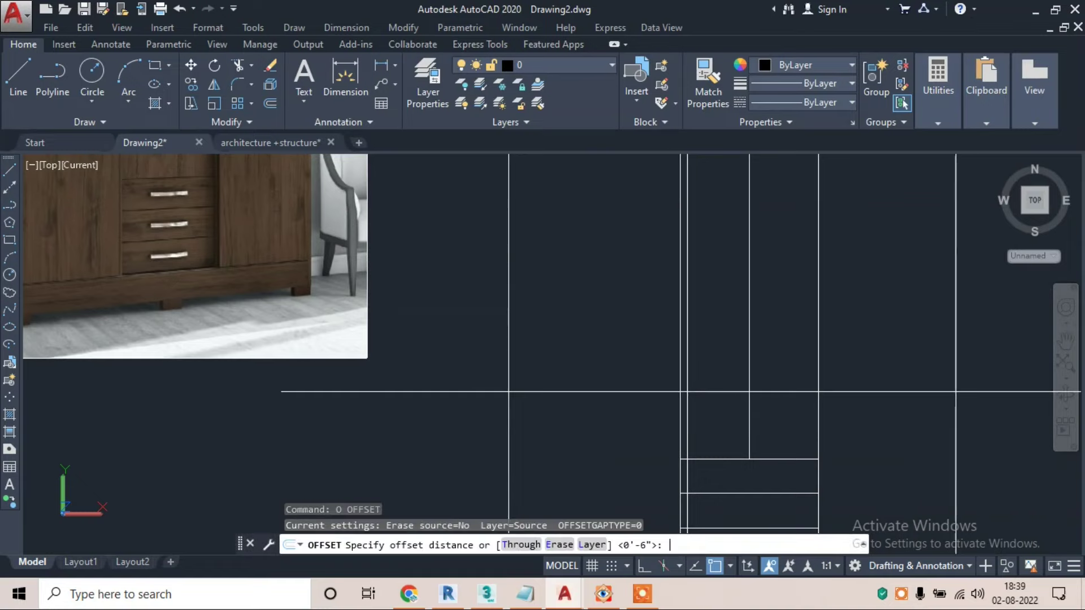
type("\"")
key("Return")
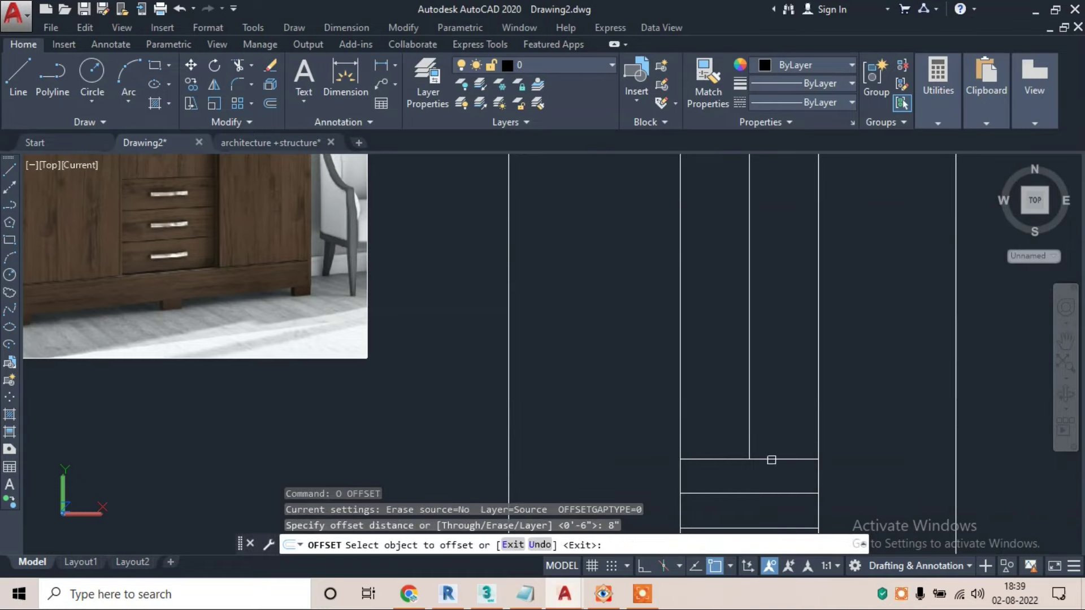
left_click(771, 459)
left_click(770, 428)
scroll(770, 429, "down", 3)
key("Escape")
scroll(438, 325, "up", 1)
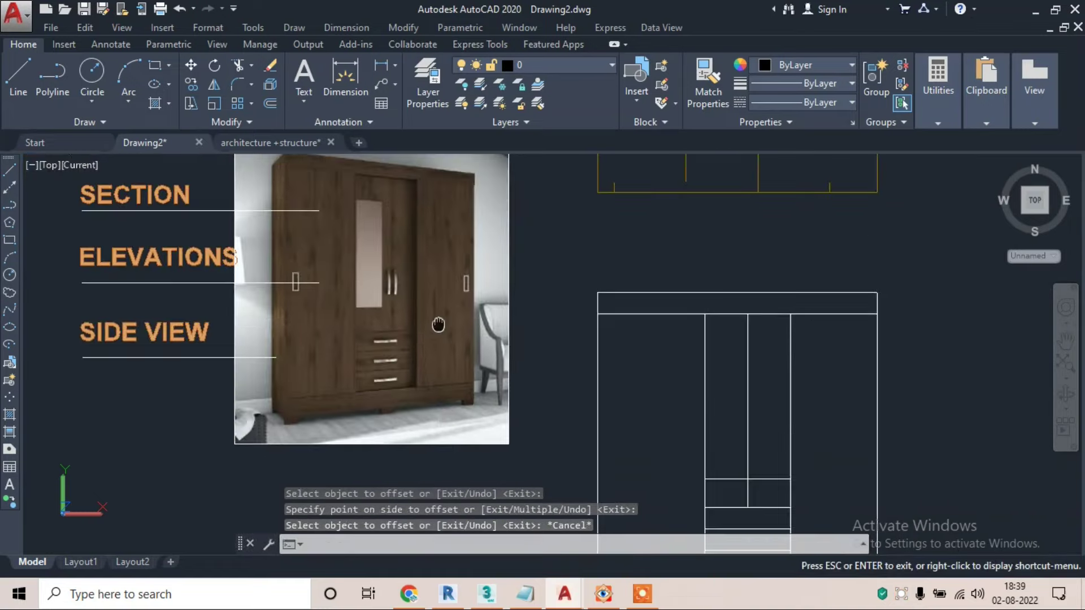
middle_click_drag(439, 325, 455, 371)
- Offset the line under the top band 8 inches downward
key("Escape")
key("Escape")
type("o")
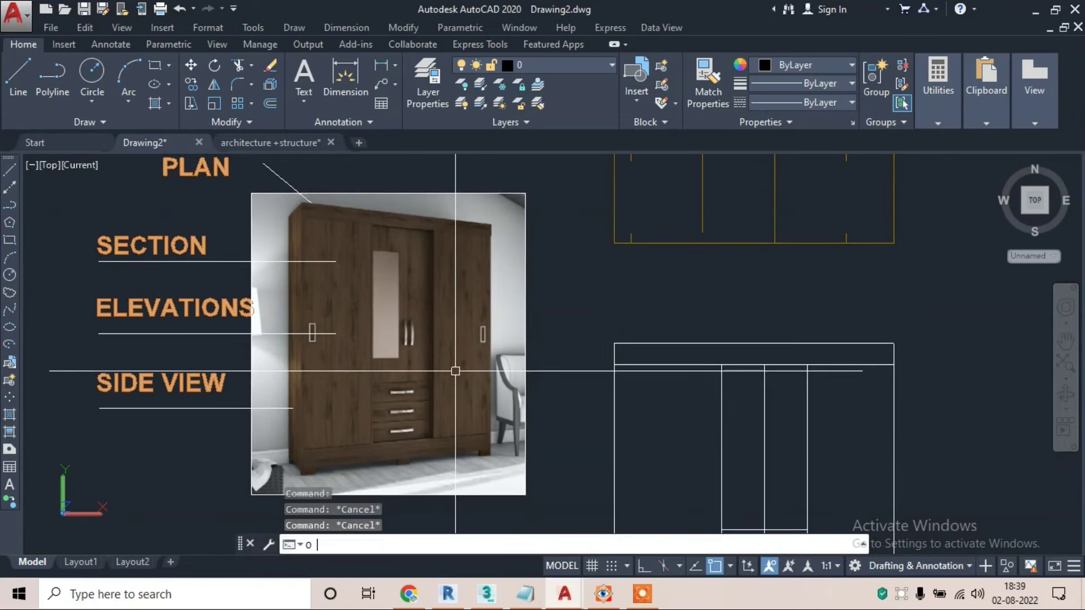
key("Return")
type("8\"")
key("Return")
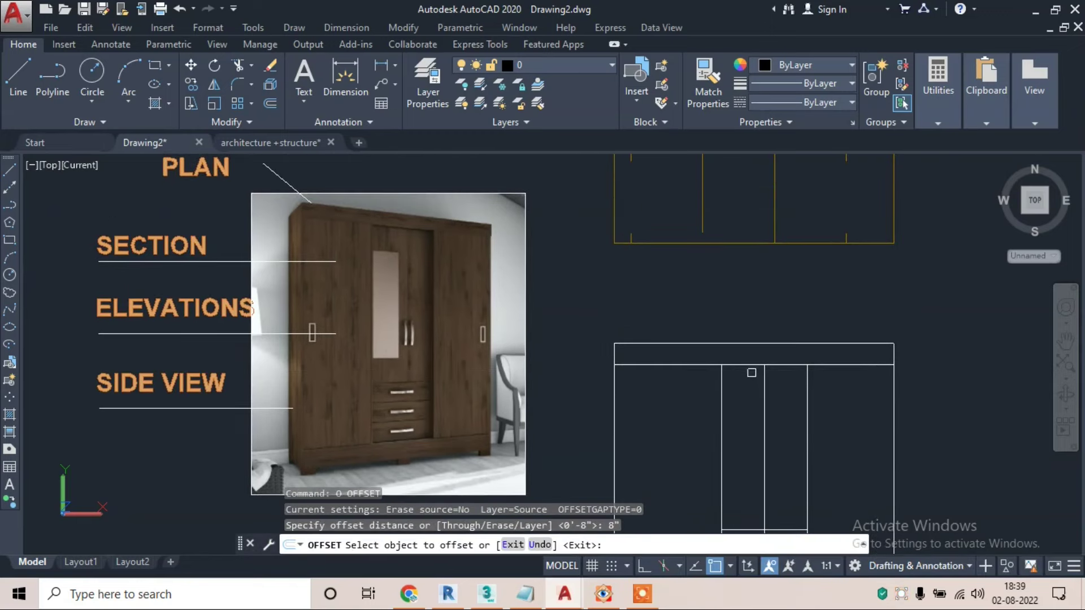
left_click(749, 366)
left_click(741, 395)
middle_click_drag(736, 419, 699, 372)
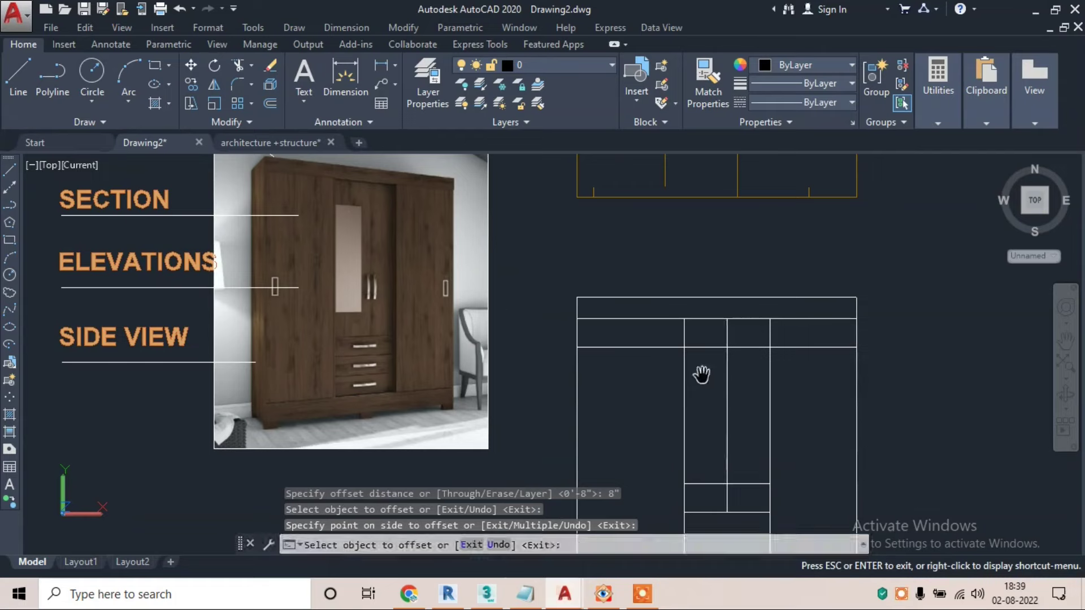
left_click(497, 316)
key("Escape")
- Offset the central vertical divider 3 inches to each side for the mirror panel
type("o")
key("Return")
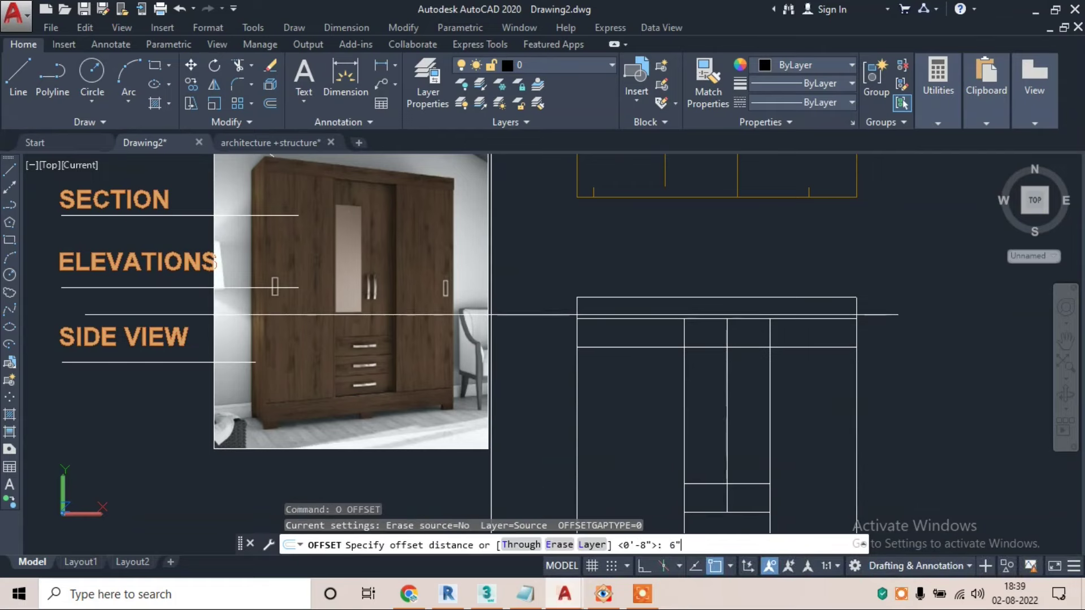
key("Return")
scroll(716, 440, "up", 2)
left_click(670, 445)
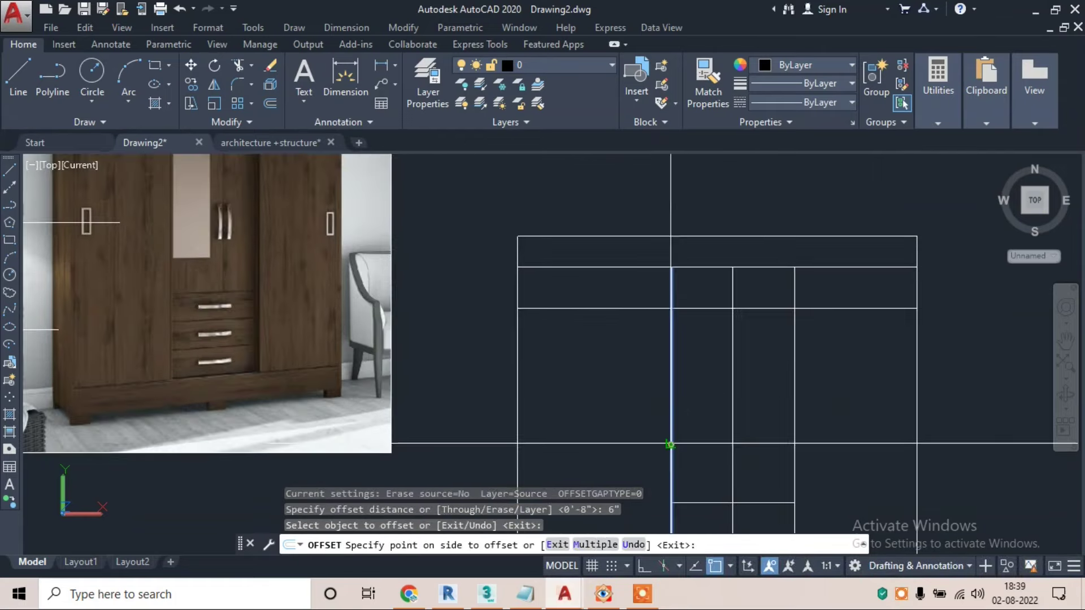
key("Escape")
key("Escape")
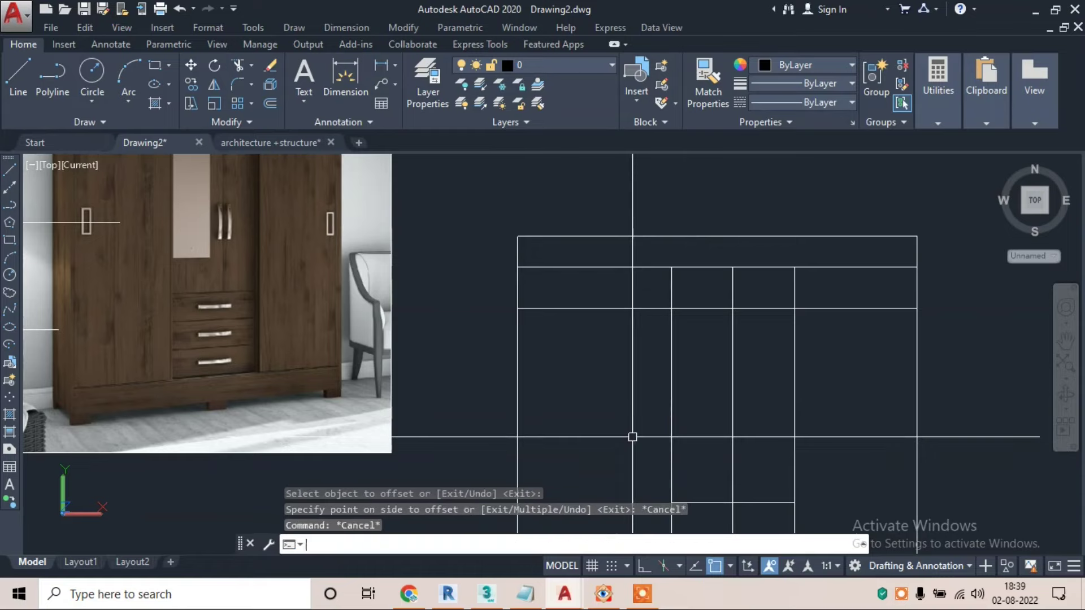
type("o")
key("Return")
key("Return")
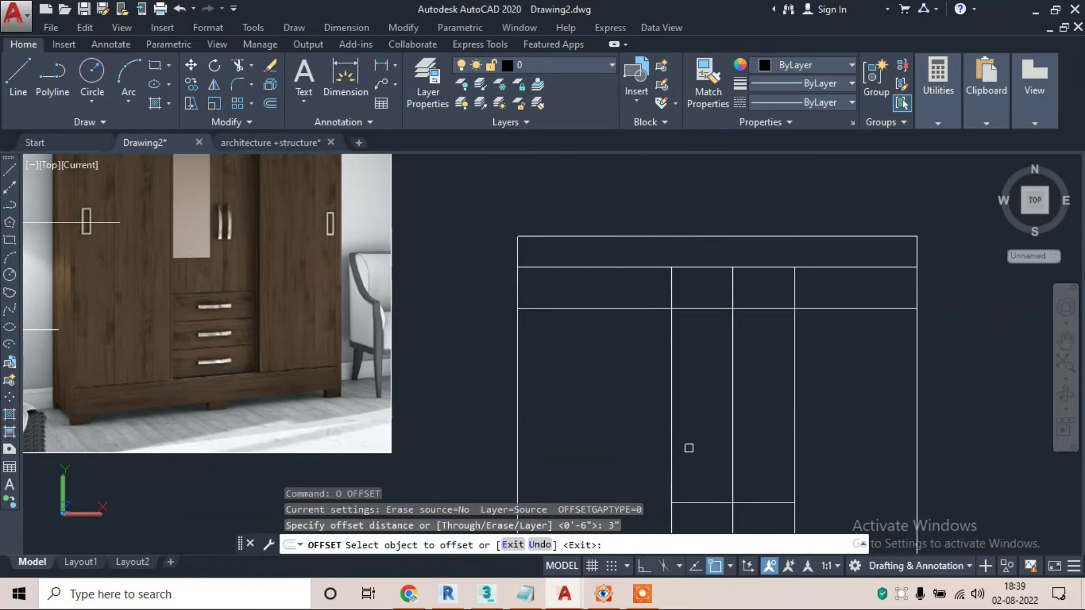
left_click(671, 448)
left_click(703, 458)
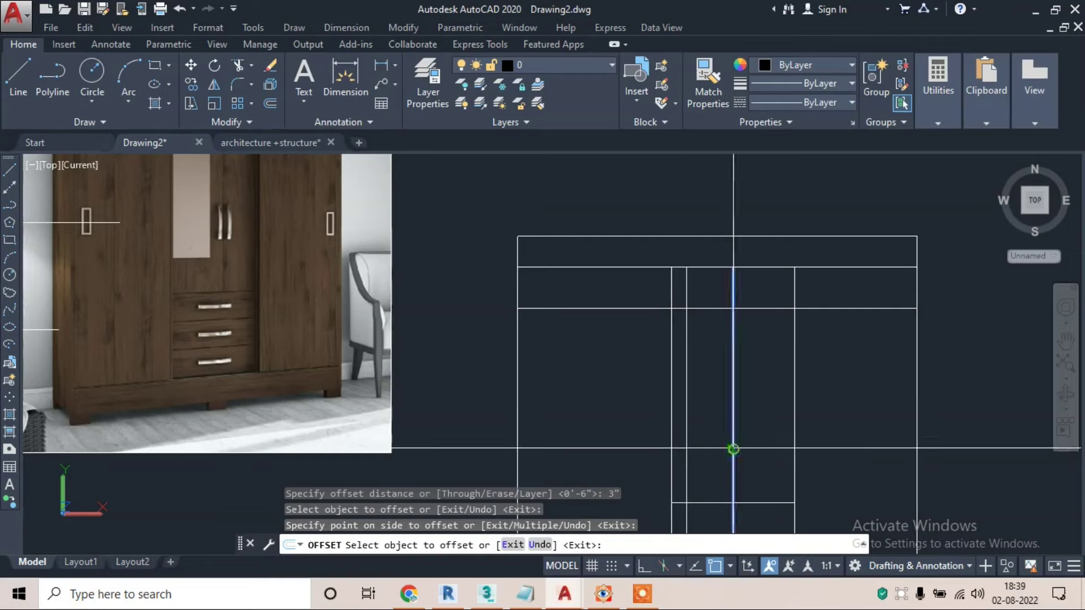
left_click(733, 449)
key("Escape")
key("Escape")
- Trim the excess vertical segments beyond the mirror panel outline
type("T")
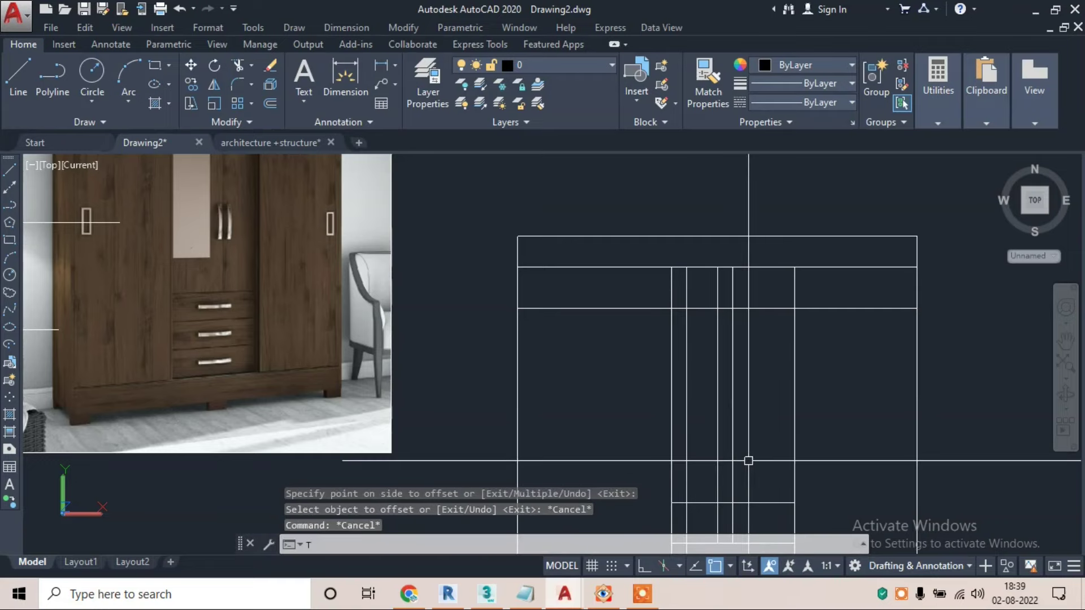
key("Return")
scroll(748, 460, "up", 2)
scroll(706, 215, "up", 1)
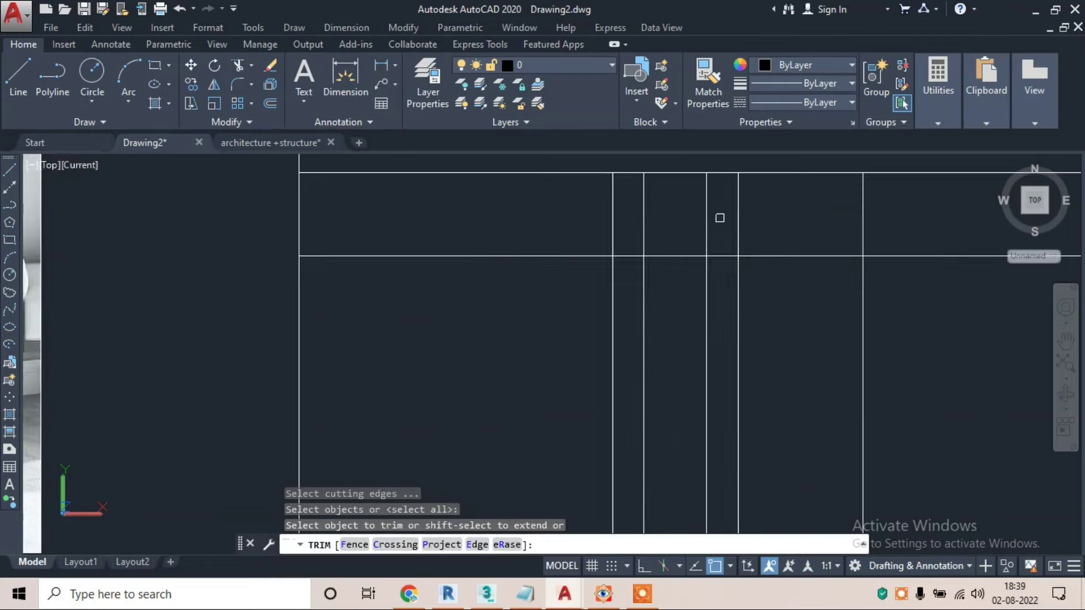
left_click(719, 219)
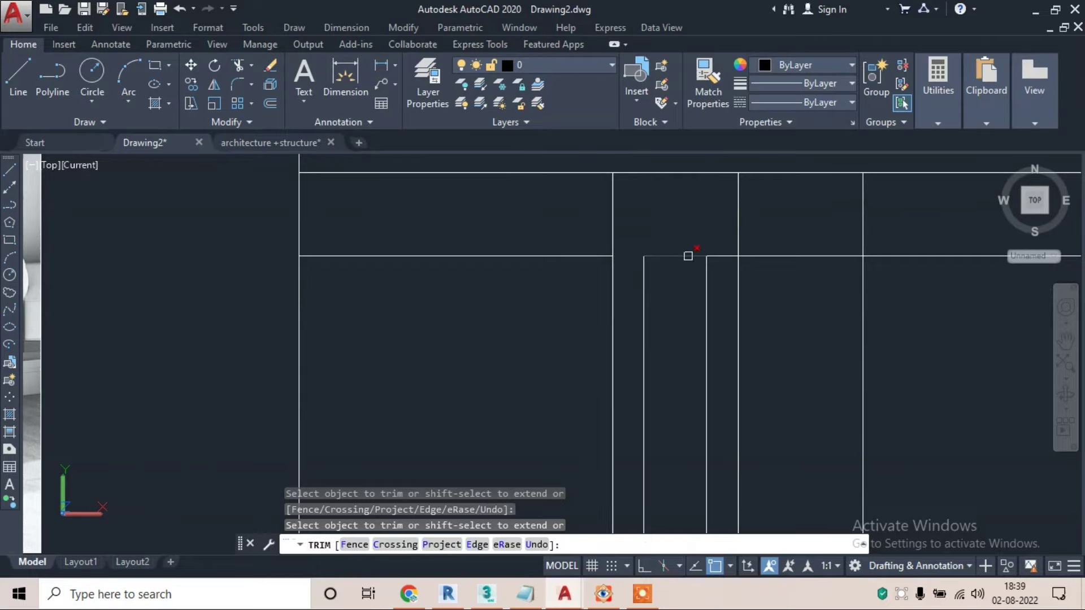
scroll(722, 260, "down", 2)
scroll(650, 311, "down", 2)
scroll(614, 347, "up", 3)
left_click(724, 362)
left_click(627, 390)
key("Escape")
- Erase the stray and leftover horizontal lines around the middle door
left_click(926, 325)
left_click(794, 368)
type("e")
key("Return")
middle_click_drag(662, 485, 660, 356)
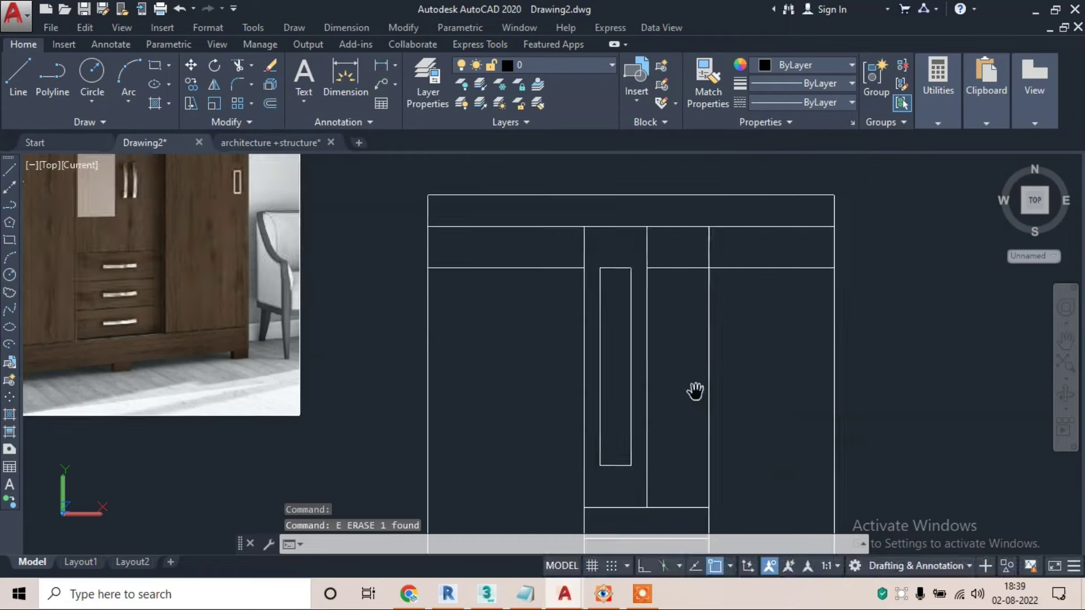
left_click(533, 247)
left_click(498, 282)
type("e")
key("Return")
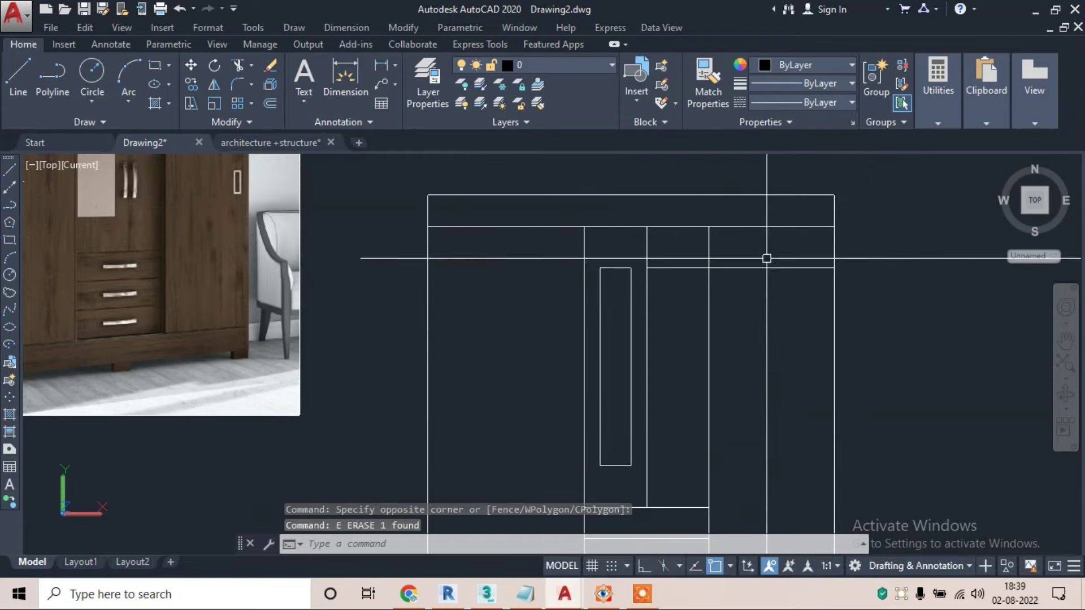
left_click(763, 275)
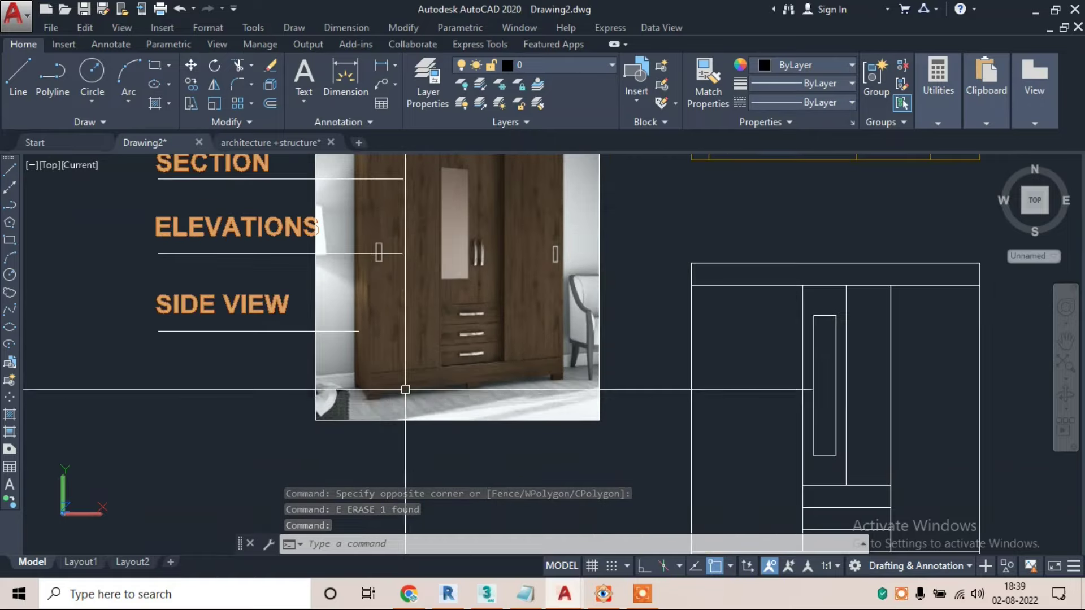
- Move the ELEVATIONS label below the wardrobe elevation
scroll(405, 390, "up", 1)
scroll(509, 384, "down", 2)
middle_click_drag(649, 497, 557, 354)
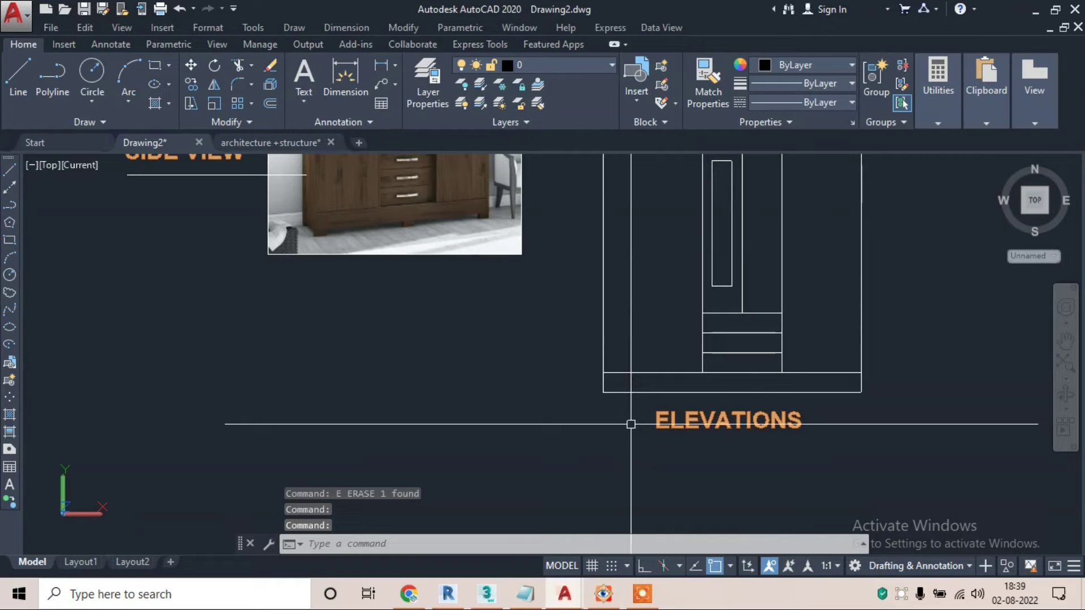
type("m")
scroll(748, 421, "up", 2)
key("Return")
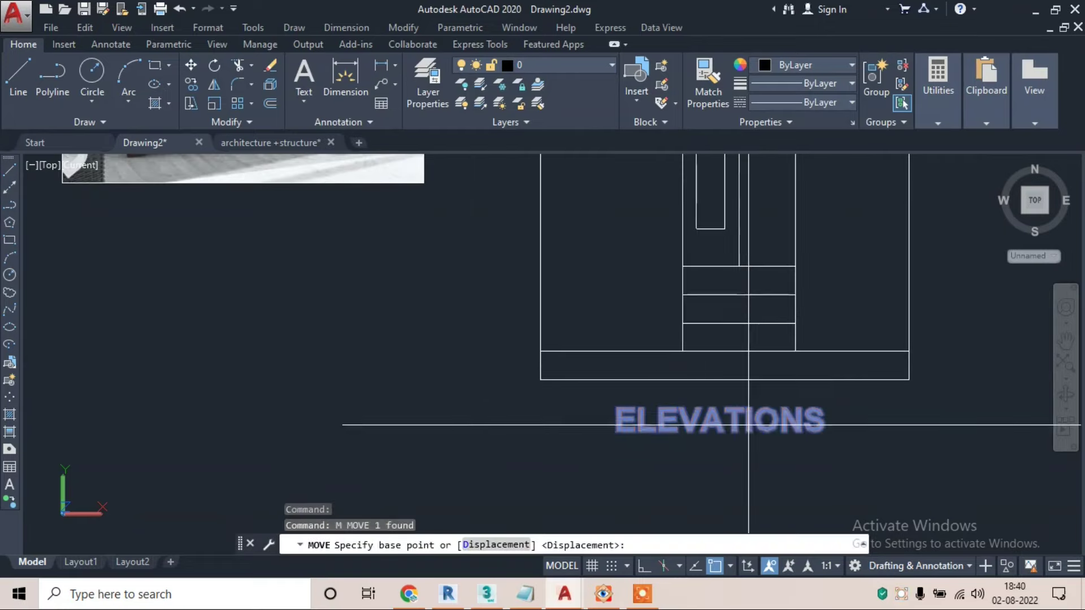
left_click(615, 432)
left_click(635, 472)
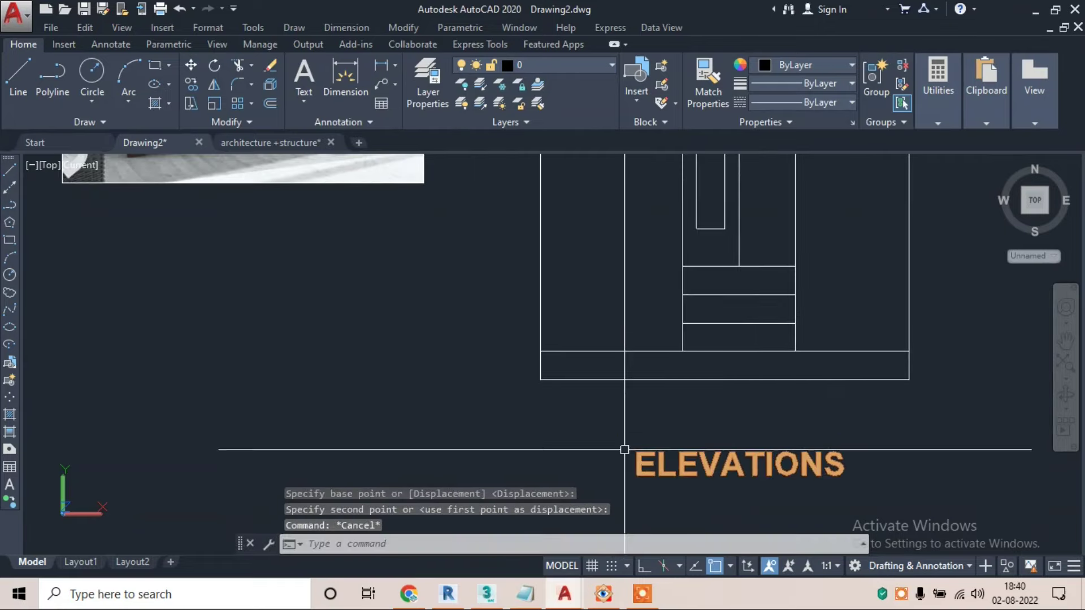
- With Ortho on, draw a 3" x 6" foot at the elevation's bottom-left corner
type("l")
key("Return")
scroll(514, 346, "up", 2)
scroll(526, 361, "down", 1)
left_click(537, 379)
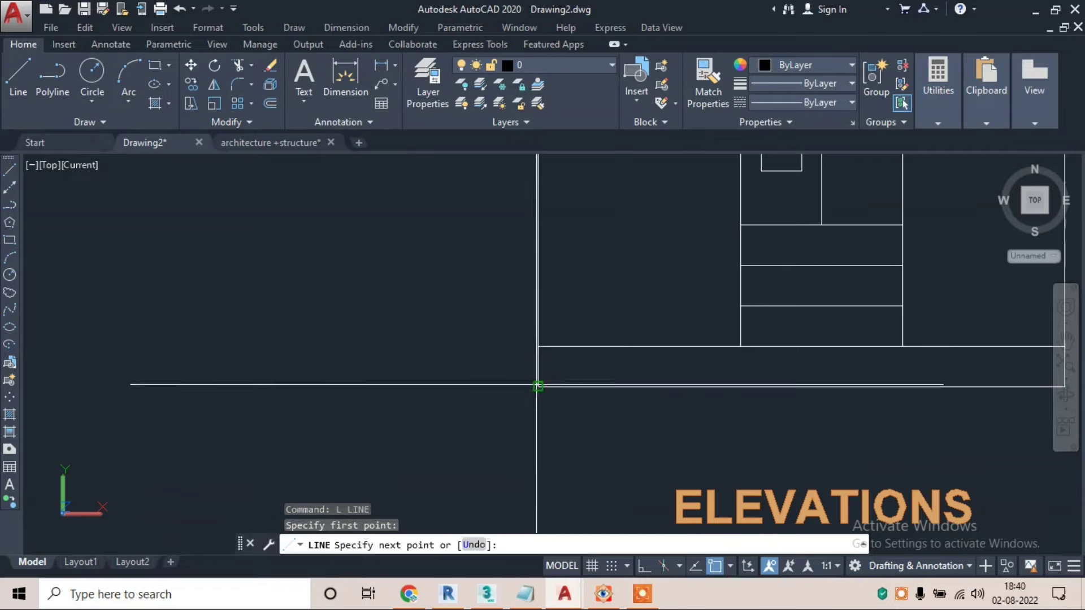
scroll(537, 390, "down", 1)
scroll(447, 339, "up", 1)
scroll(446, 339, "up", 1)
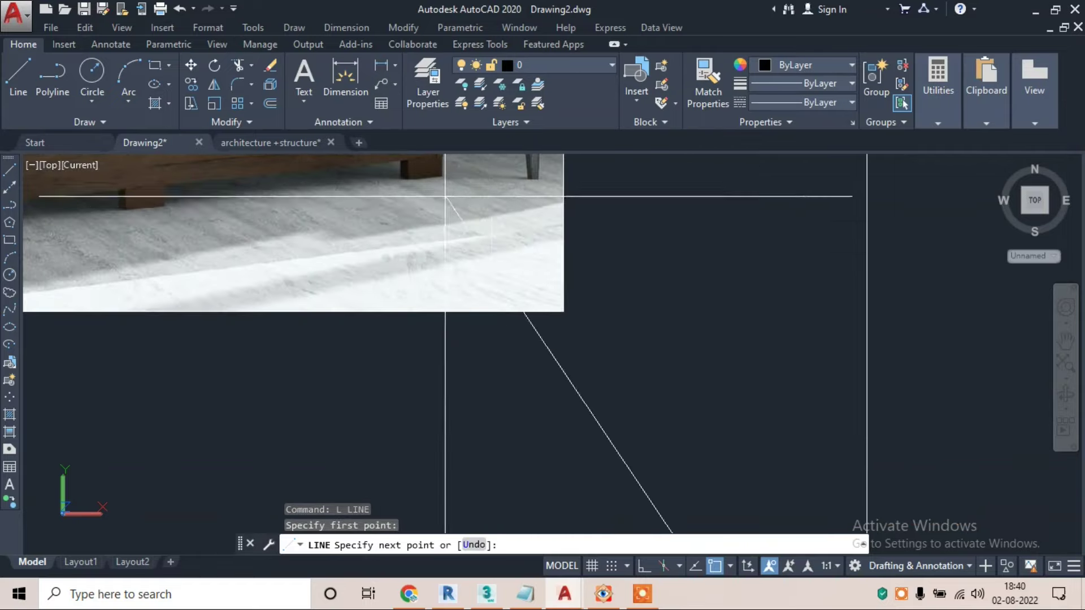
scroll(446, 395, "down", 1)
left_click(644, 566)
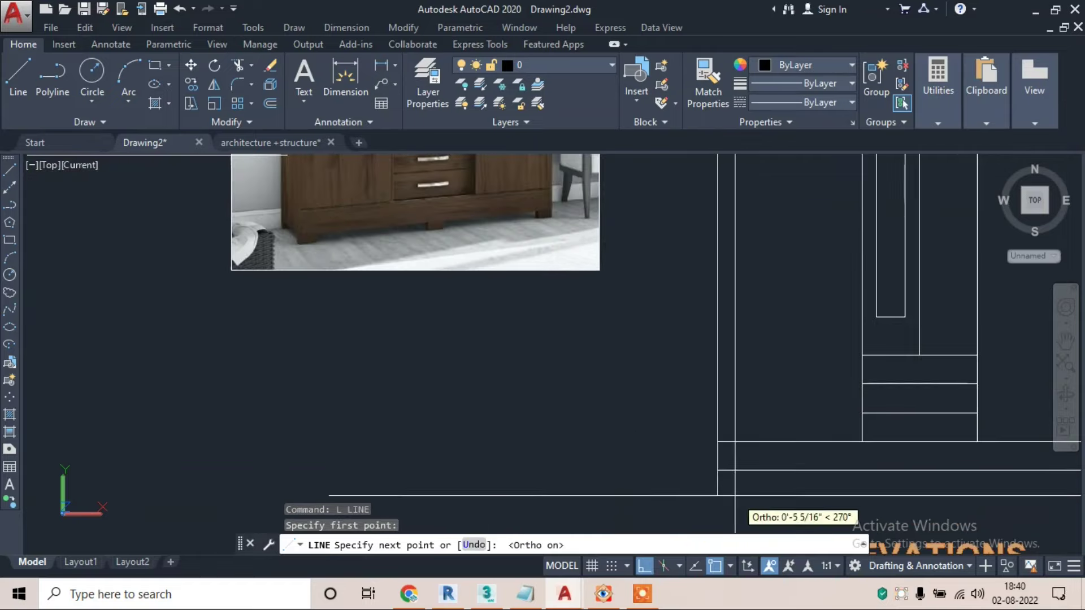
type("3\"")
key("Return")
scroll(746, 489, "up", 2)
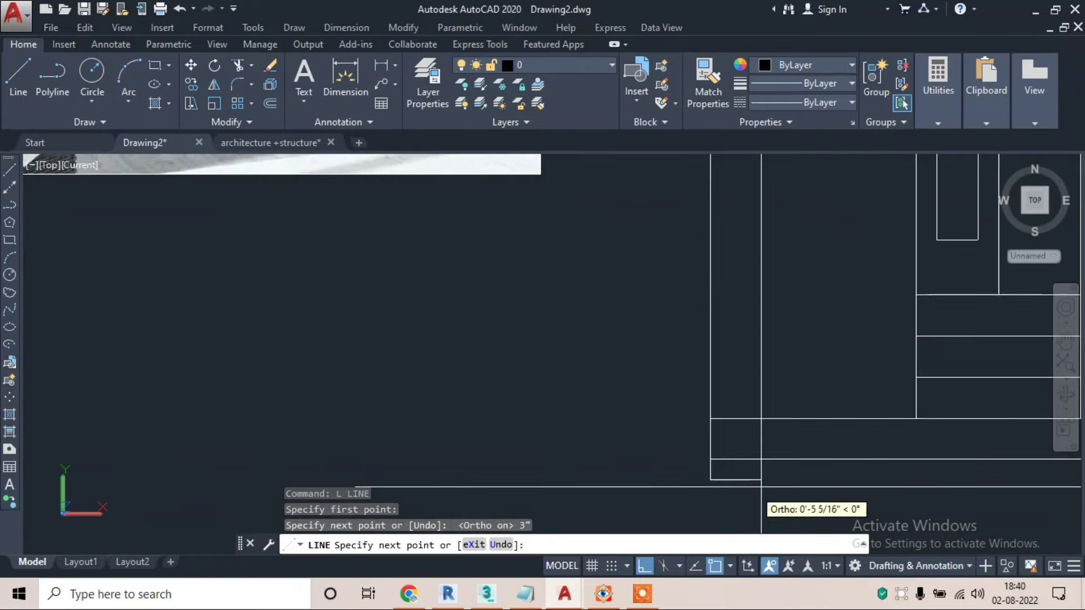
key("Return")
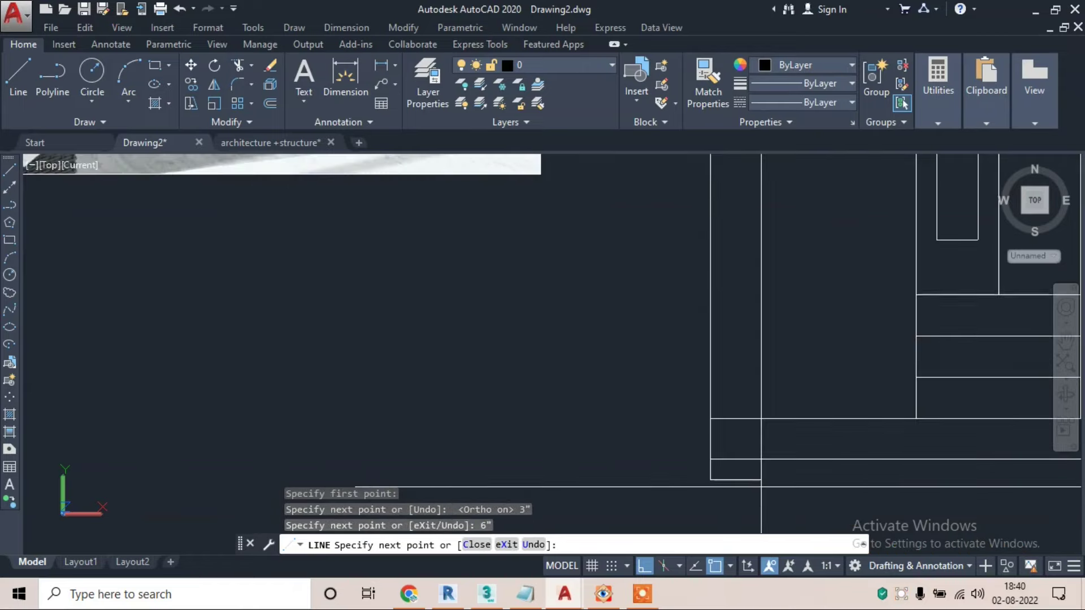
left_click(750, 459)
key("Escape")
- Mirror the foot across the wardrobe's centre, keeping the original
left_click(772, 475)
left_click(727, 483)
type("mi")
scroll(693, 484, "down", 2)
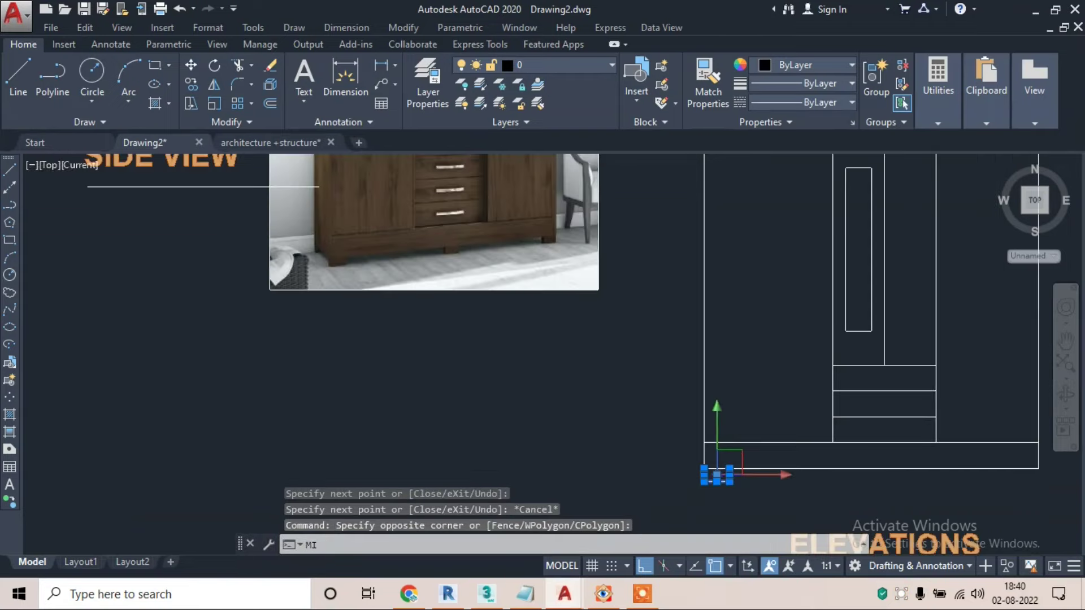
key("Return")
scroll(667, 449, "down", 2)
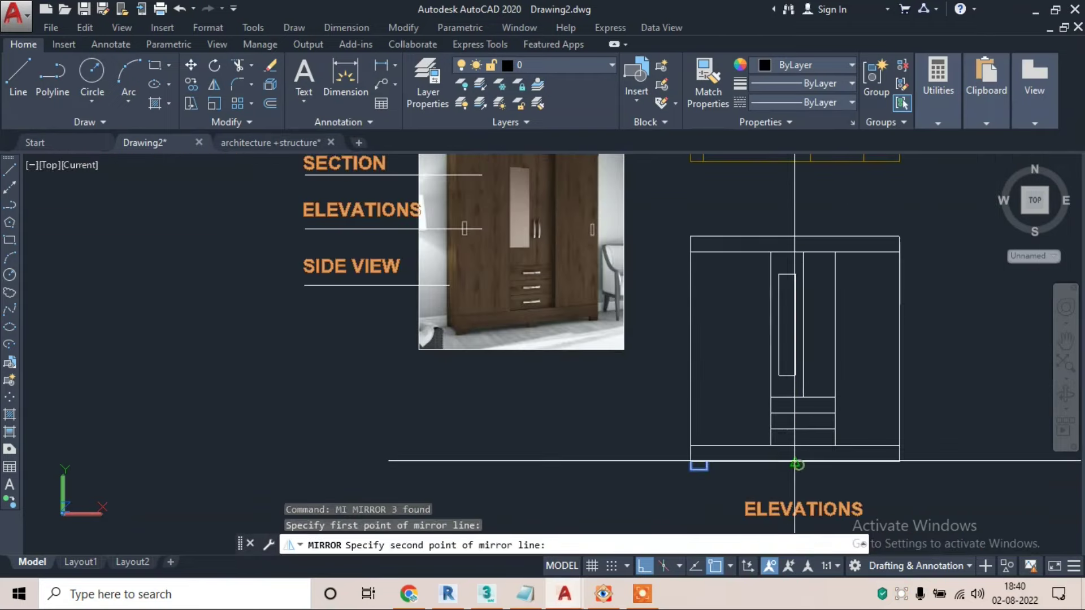
left_click(796, 209)
key("Return")
scroll(701, 387, "down", 1)
scroll(706, 389, "up", 2)
scroll(712, 390, "down", 2)
scroll(721, 394, "up", 1)
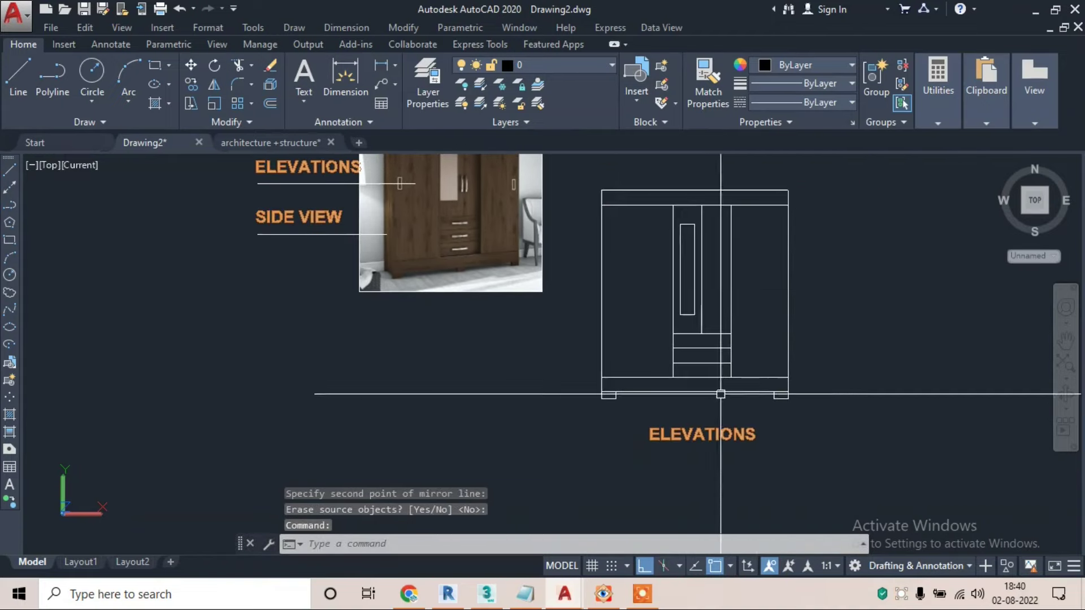
scroll(720, 394, "up", 3)
- Draw a short vertical guide line down from the base's midpoint
key("l")
key("Return")
left_click(682, 384)
left_click(682, 417)
key("Escape")
- Copy the right-hand foot to the middle of the base at the guide line
left_click(827, 377)
left_click(881, 419)
type("c")
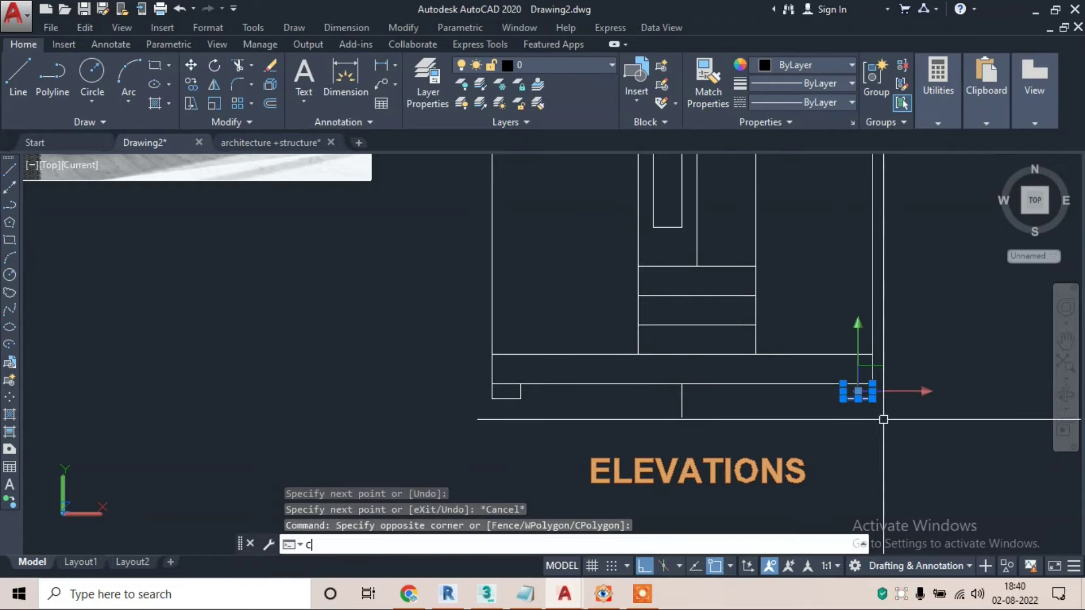
key("Return")
scroll(857, 386, "up", 3)
key("Escape")
left_click(805, 378)
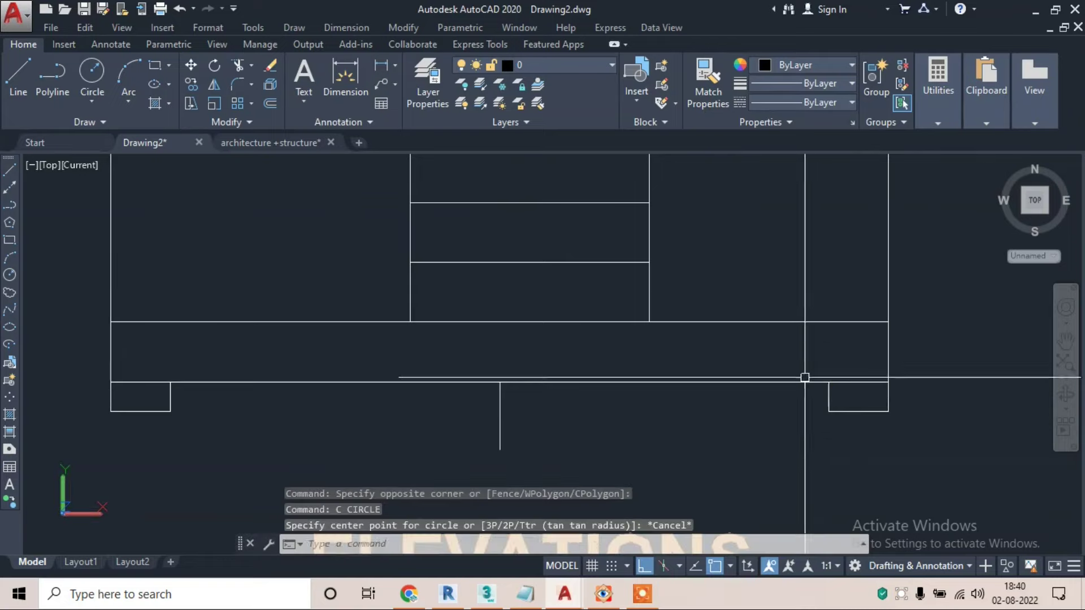
left_click(930, 441)
type("cp")
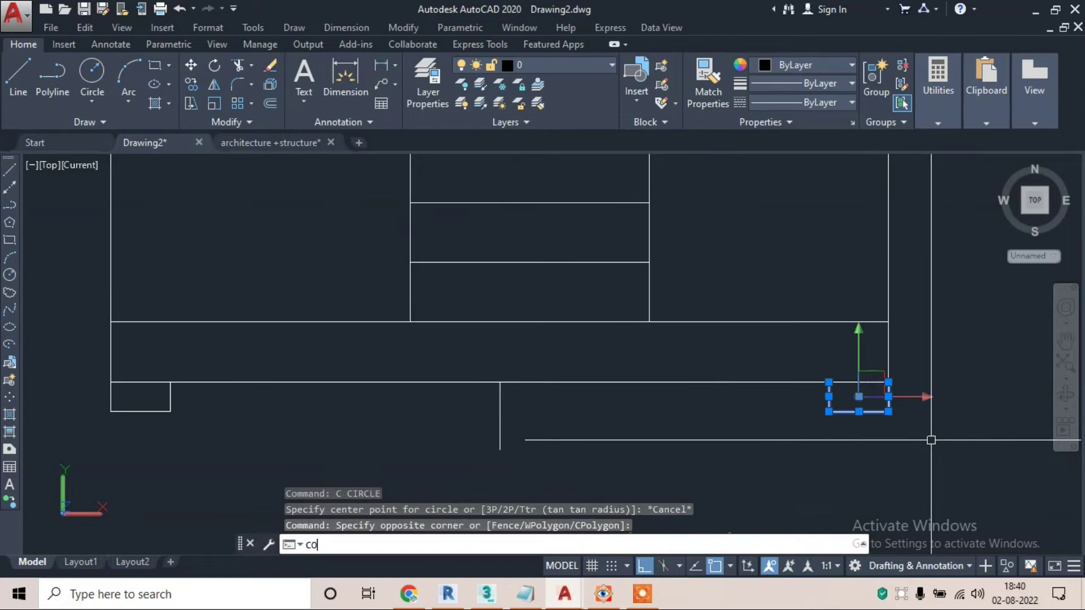
key("Return")
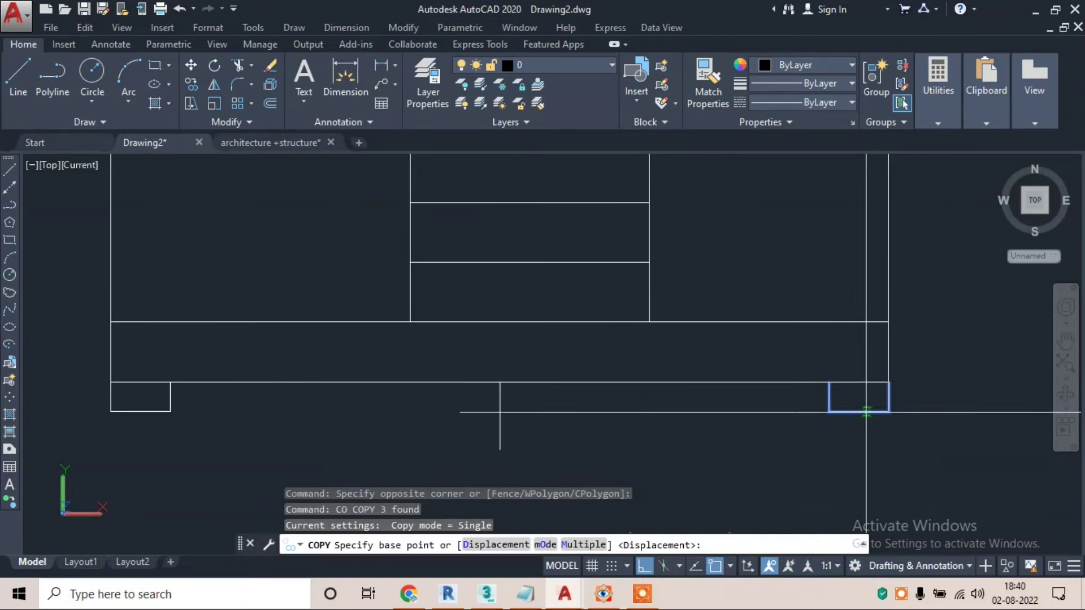
left_click(858, 412)
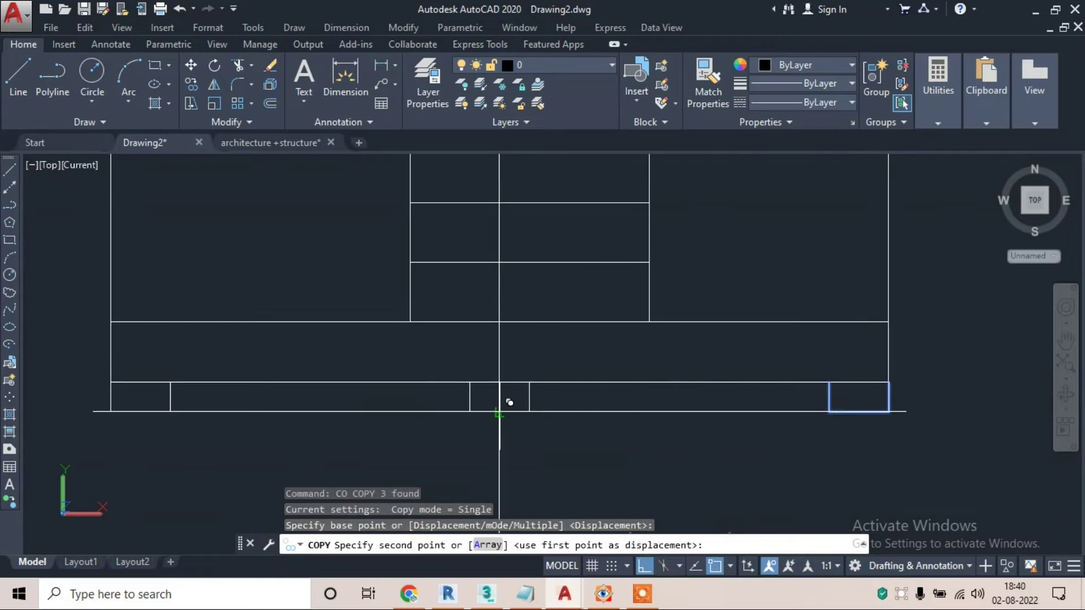
key("Escape")
key("Escape")
- Erase the vertical guide line and recentre the elevation in view
left_click_drag(513, 431, 472, 439)
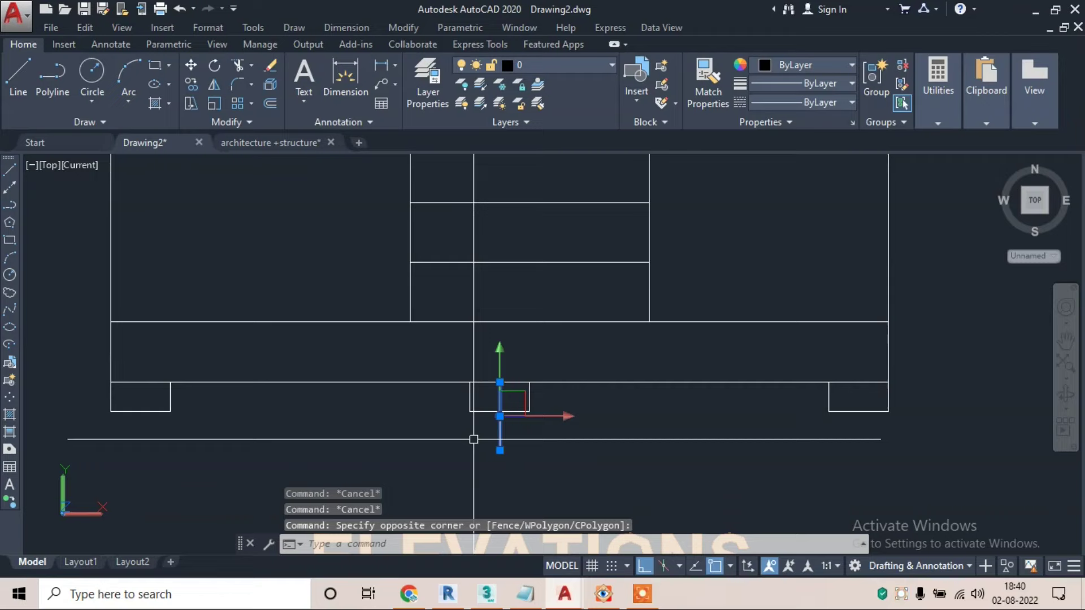
type("e")
key("Return")
scroll(681, 428, "down", 8)
middle_click_drag(707, 310, 743, 309)
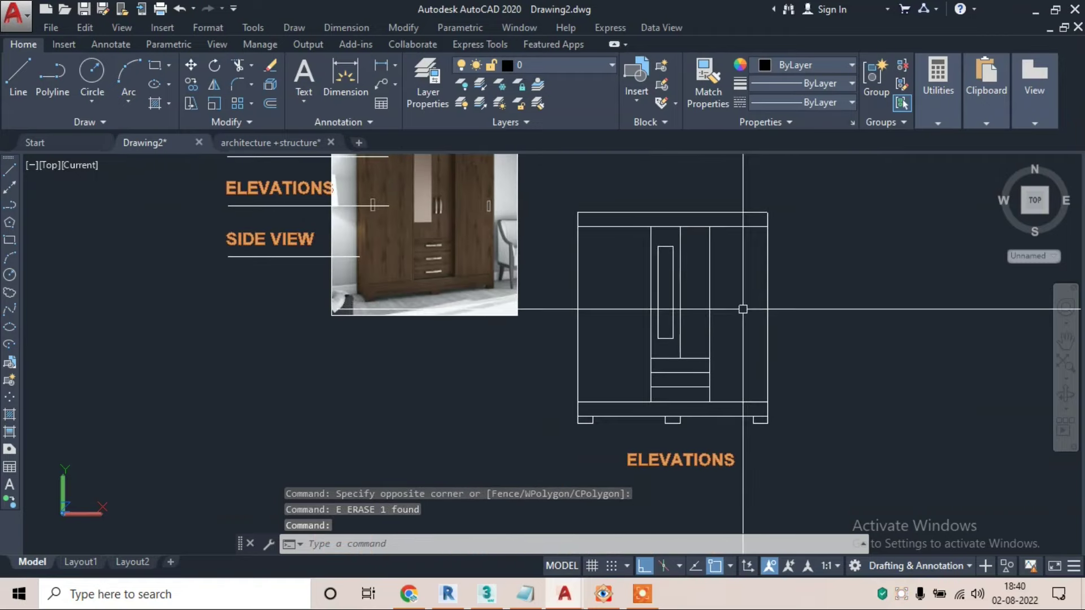
scroll(670, 244, "up", 3)
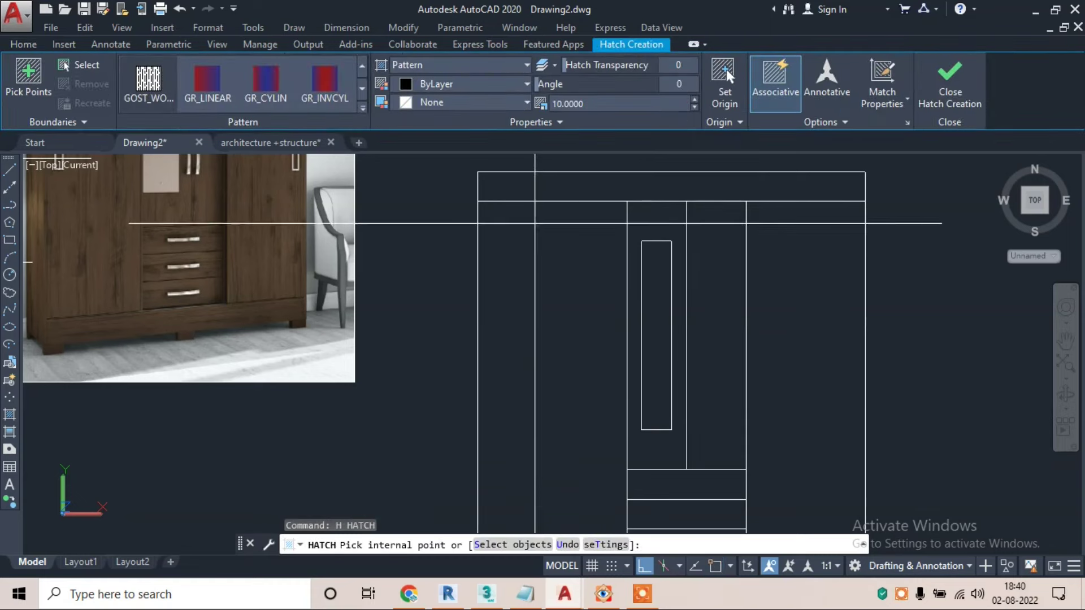
- Abandon the GRATE hatch and start a new hatch with the ANSI33 pattern
left_click(362, 112)
left_click(338, 198)
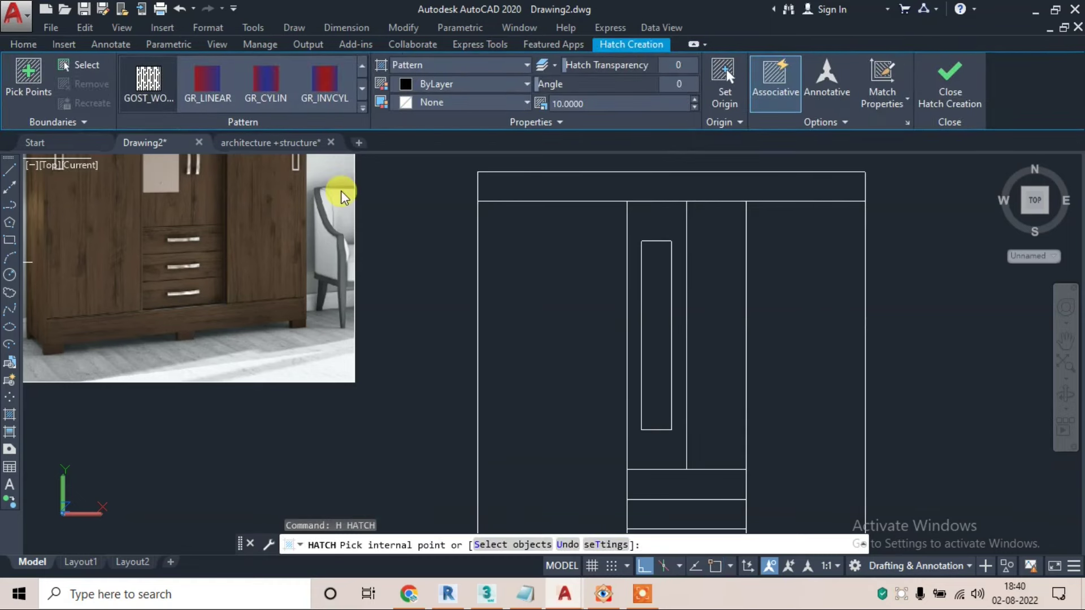
key("Escape")
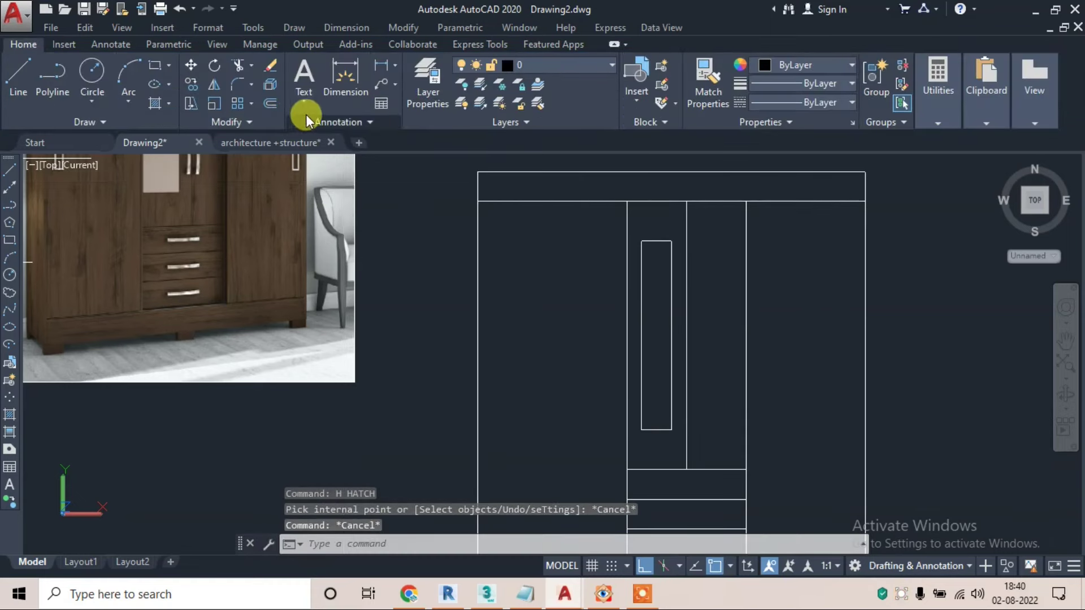
type("h")
key("Return")
left_click(362, 112)
scroll(271, 193, "up", 2)
scroll(271, 193, "up", 2)
scroll(271, 194, "up", 2)
scroll(271, 193, "up", 1)
scroll(271, 190, "up", 1)
scroll(242, 169, "up", 1)
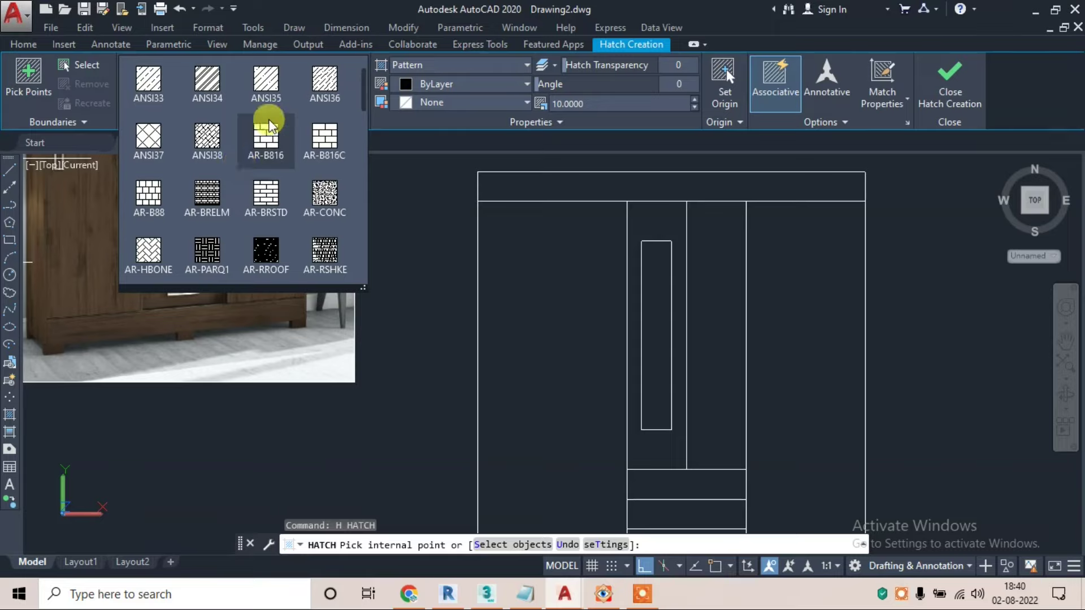
left_click(156, 90)
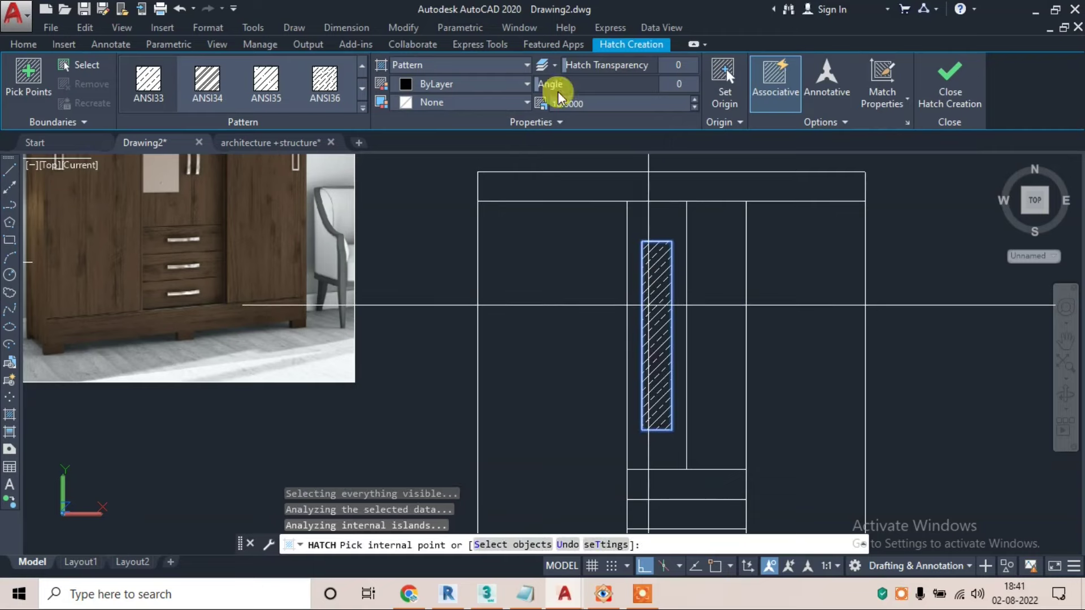
- Set the ANSI33 hatch scale to 30 and close hatch creation
left_click(593, 104)
type("30")
key("Return")
left_click(950, 85)
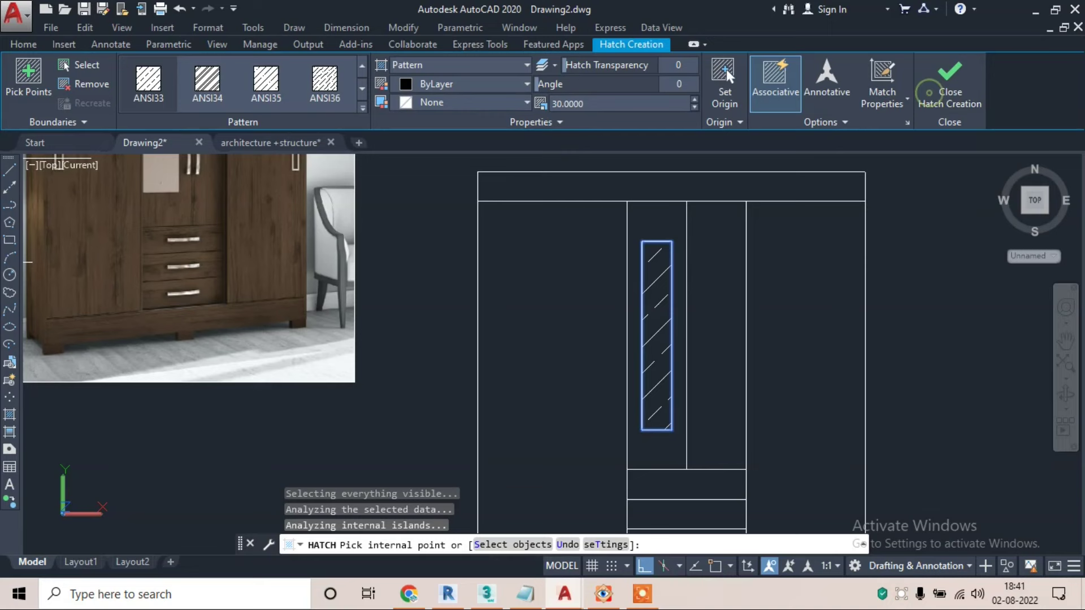
scroll(442, 223, "down", 3)
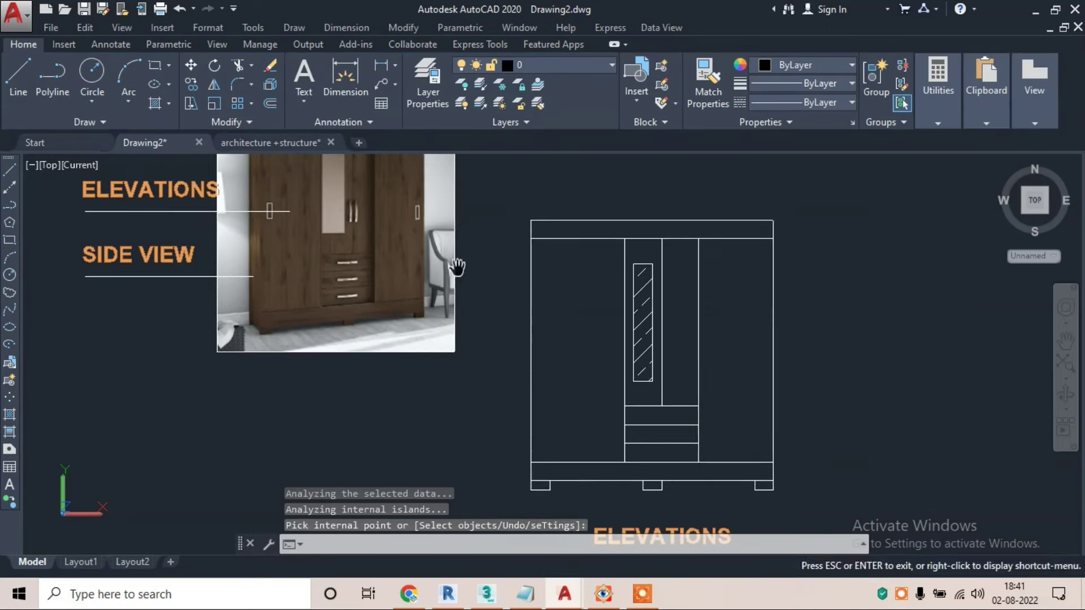
middle_click_drag(441, 224, 453, 240)
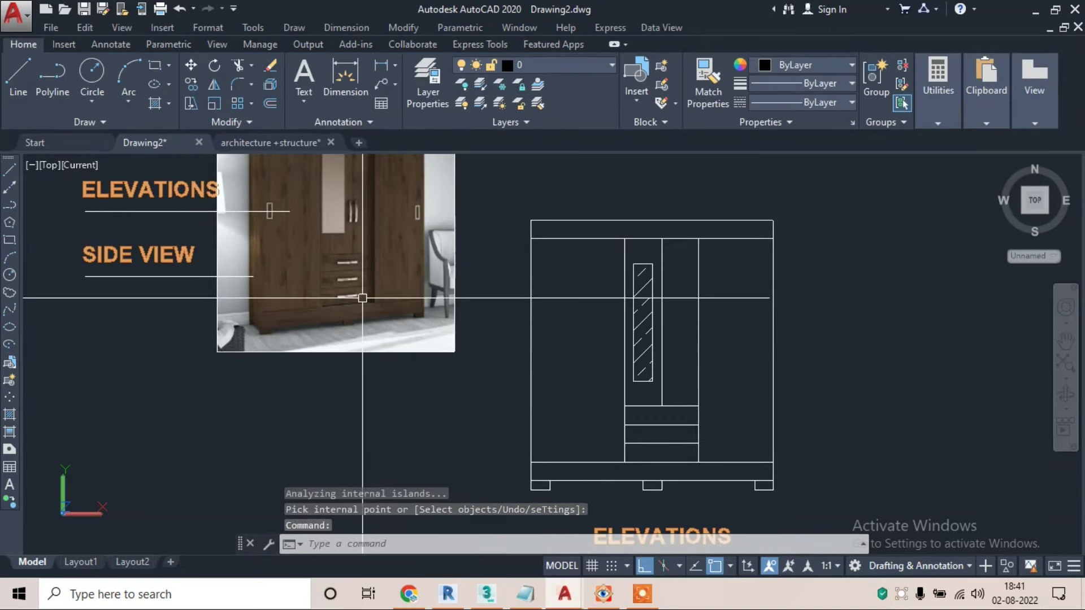
scroll(370, 290, "up", 2)
scroll(384, 260, "up", 2)
scroll(398, 230, "up", 3)
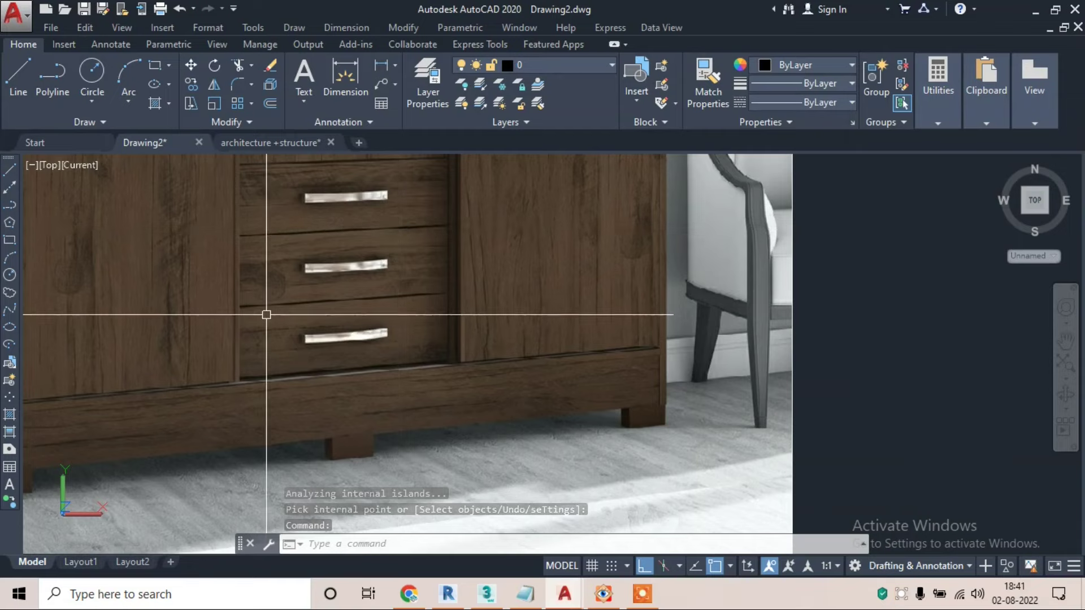
scroll(266, 315, "up", 5)
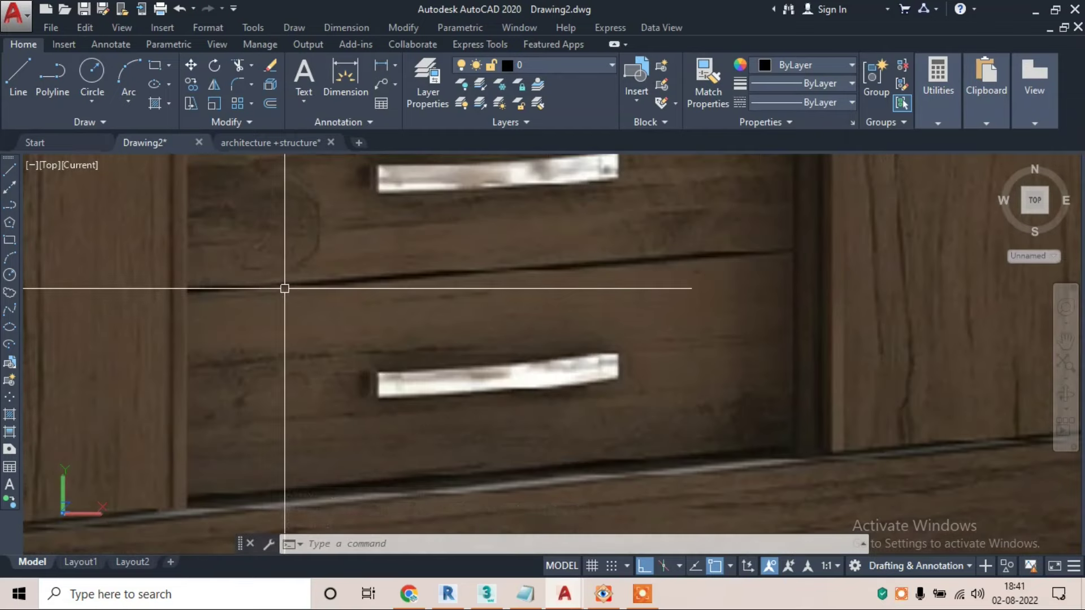
scroll(285, 289, "down", 2)
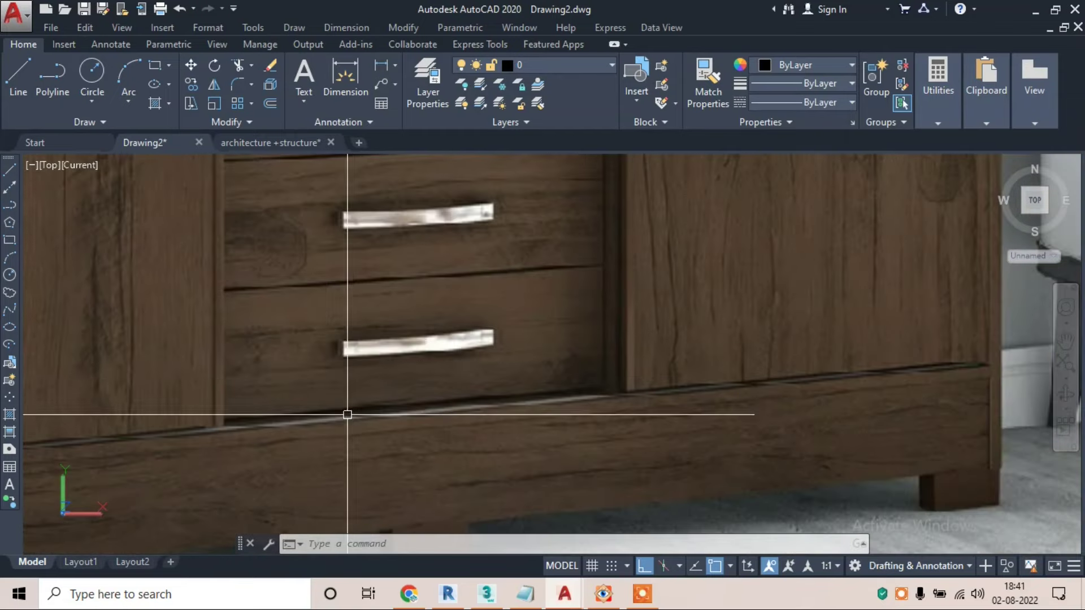
scroll(404, 402, "down", 1)
scroll(412, 399, "down", 2)
scroll(509, 406, "down", 2)
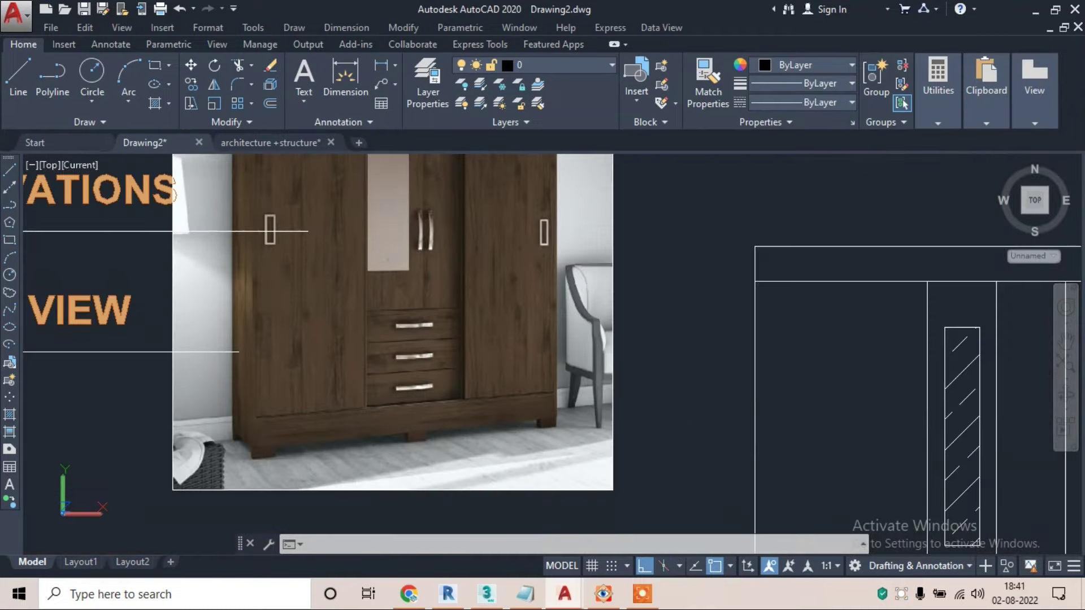
scroll(735, 435, "down", 1)
scroll(748, 482, "up", 1)
scroll(520, 394, "down", 1)
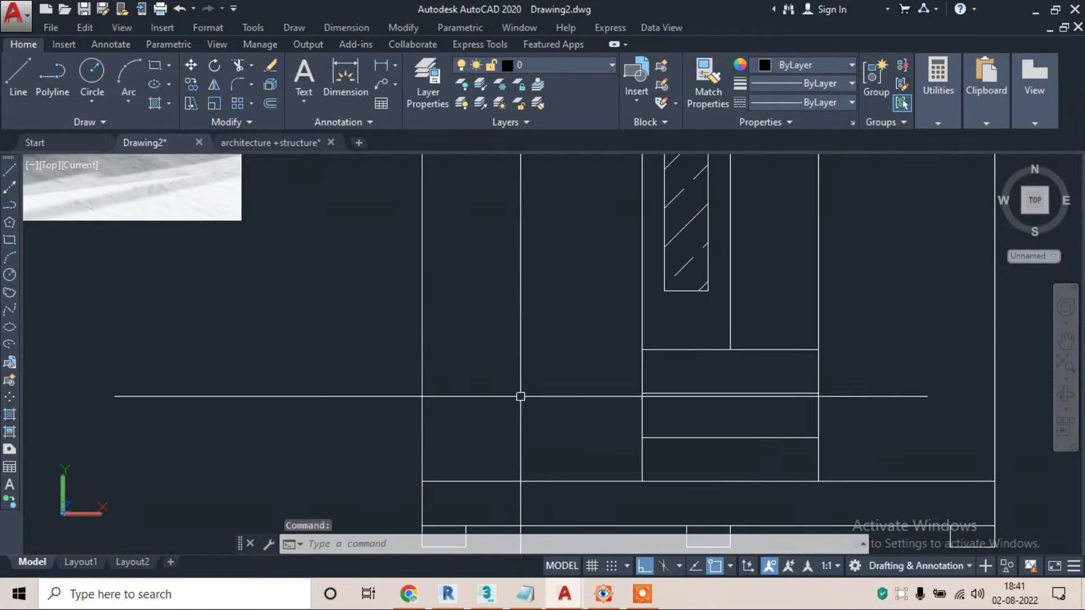
scroll(420, 336, "up", 1)
middle_click_drag(419, 337, 533, 299)
scroll(533, 299, "up", 2)
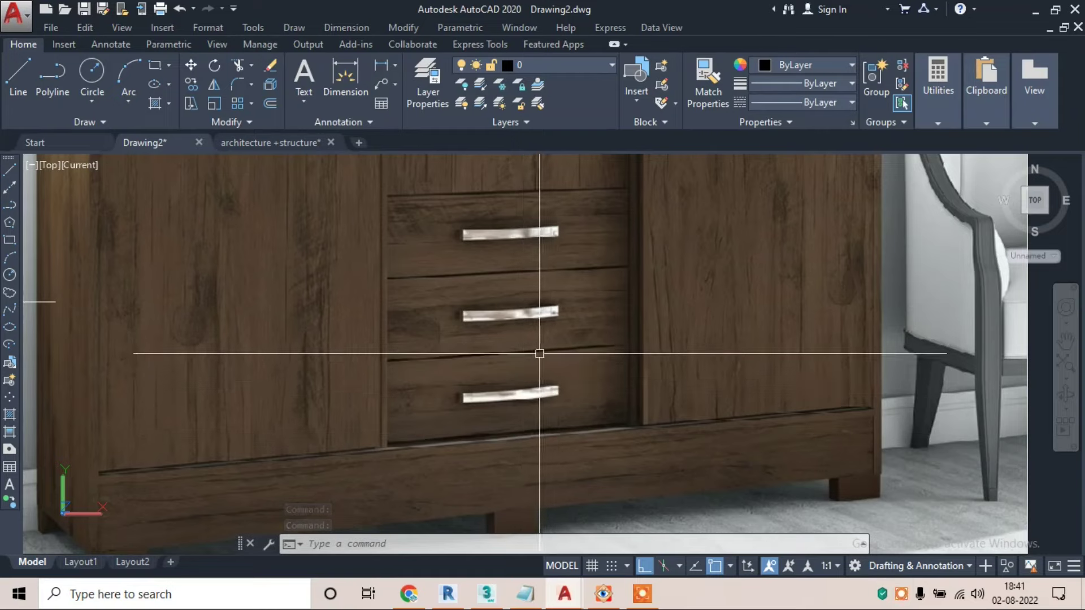
scroll(545, 276, "down", 5)
middle_click_drag(770, 394, 564, 307)
scroll(671, 404, "up", 2)
scroll(667, 404, "up", 1)
scroll(667, 404, "down", 2)
middle_click_drag(169, 305, 406, 303)
scroll(401, 289, "up", 2)
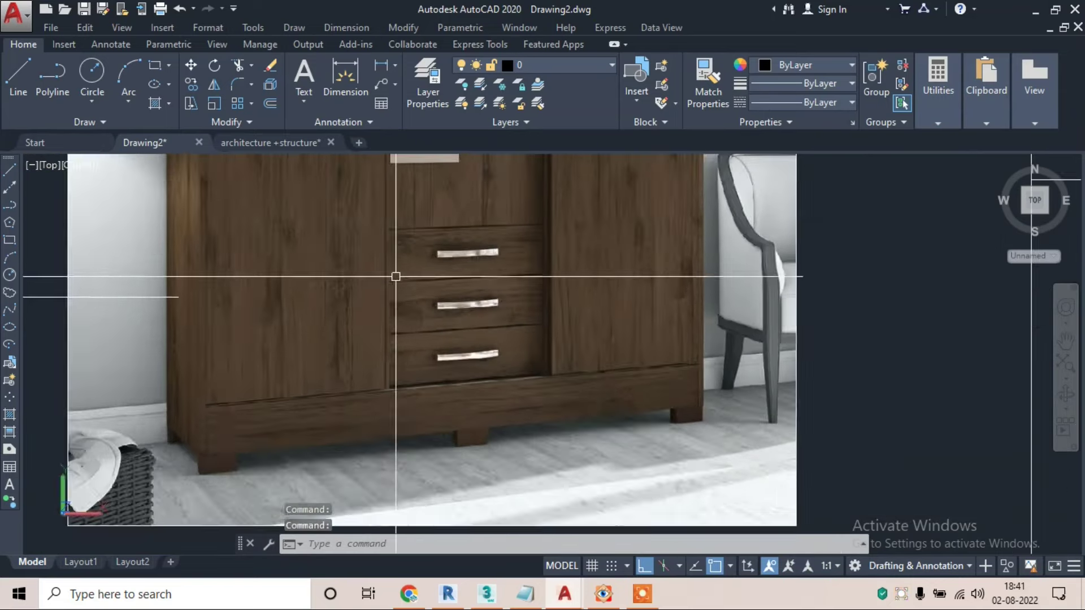
scroll(410, 259, "up", 1)
scroll(482, 312, "down", 4)
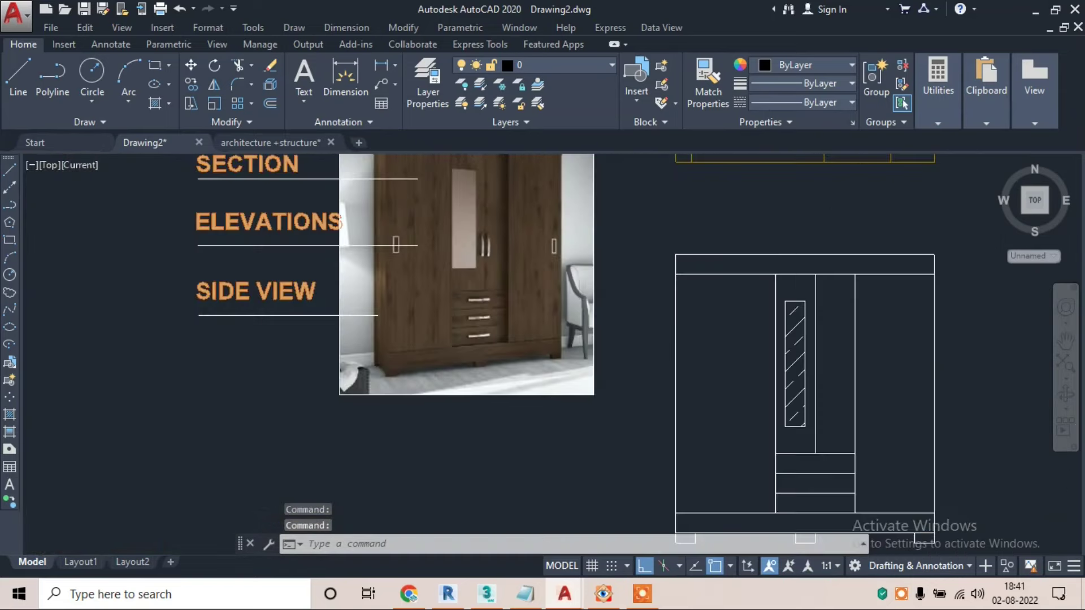
middle_click_drag(692, 400, 635, 369)
scroll(643, 393, "up", 2)
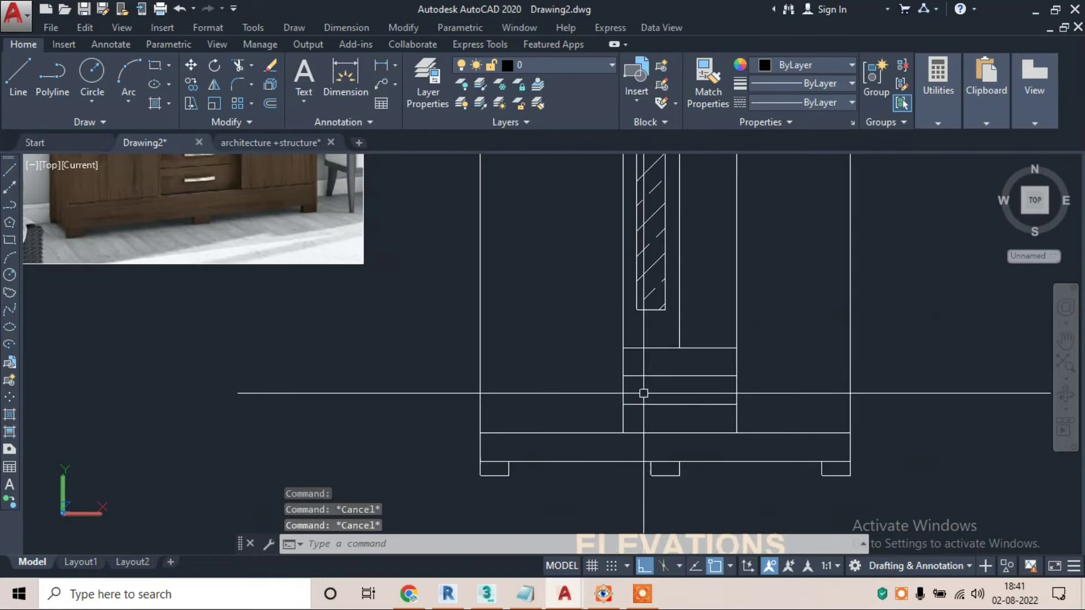
- Offset a drawer dividing line 0.5" upward, replacing the 2" offset
type("o")
key("Return")
key("Return")
scroll(671, 454, "up", 2)
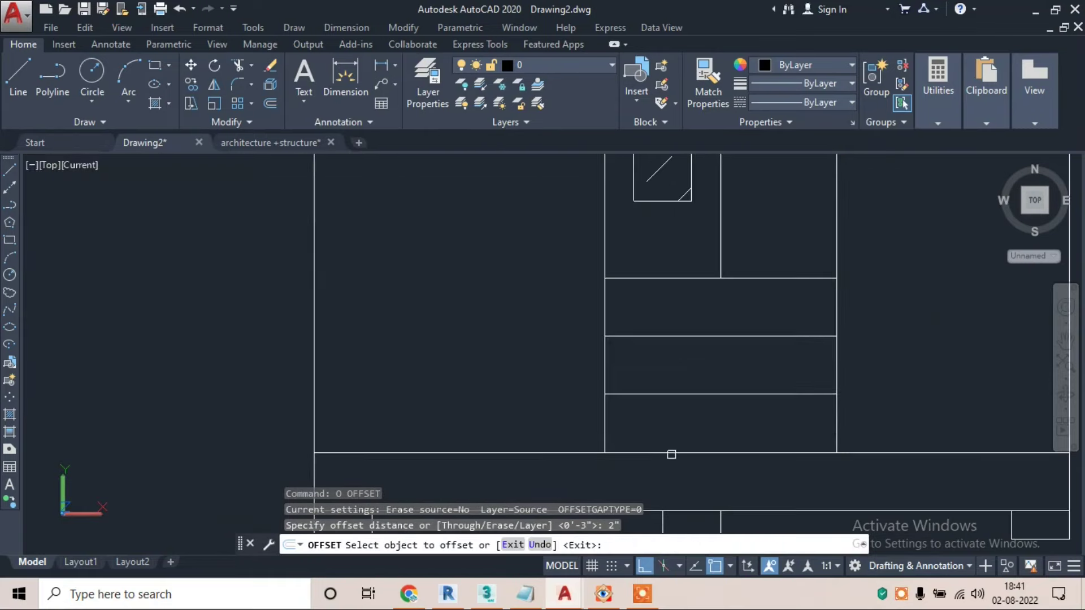
left_click(672, 453)
key("Escape")
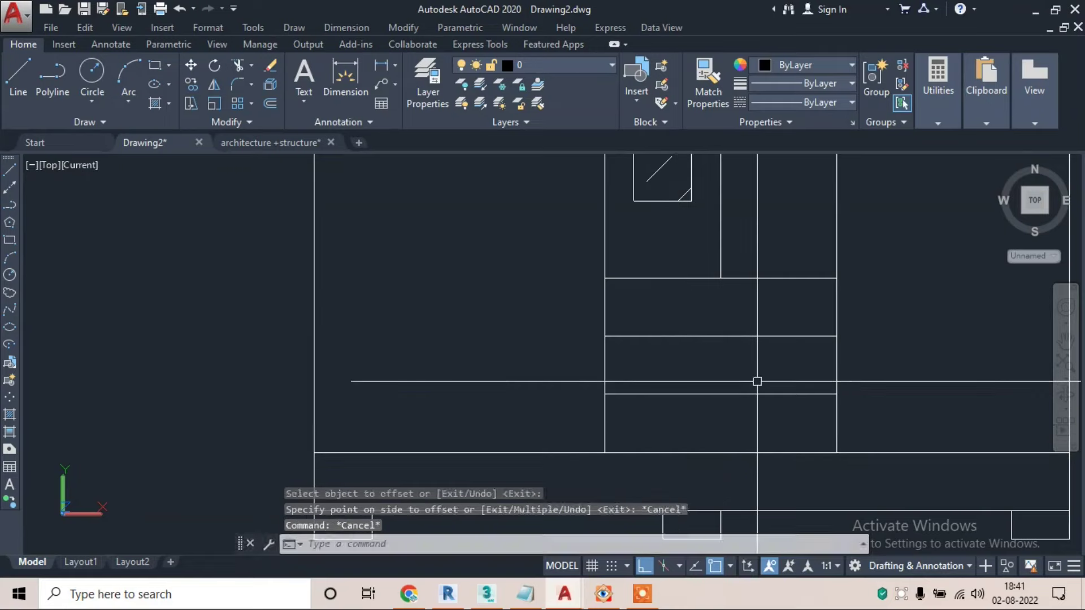
type("o")
key("Return")
type("0.5\"")
key("Return")
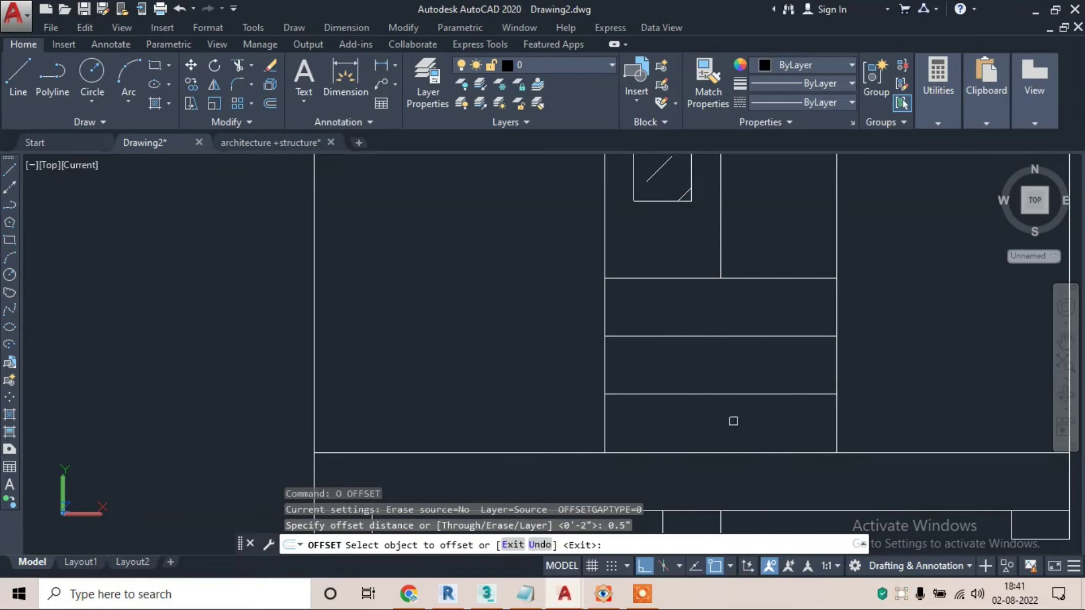
scroll(757, 382, "up", 2)
left_click(727, 382)
left_click(729, 357)
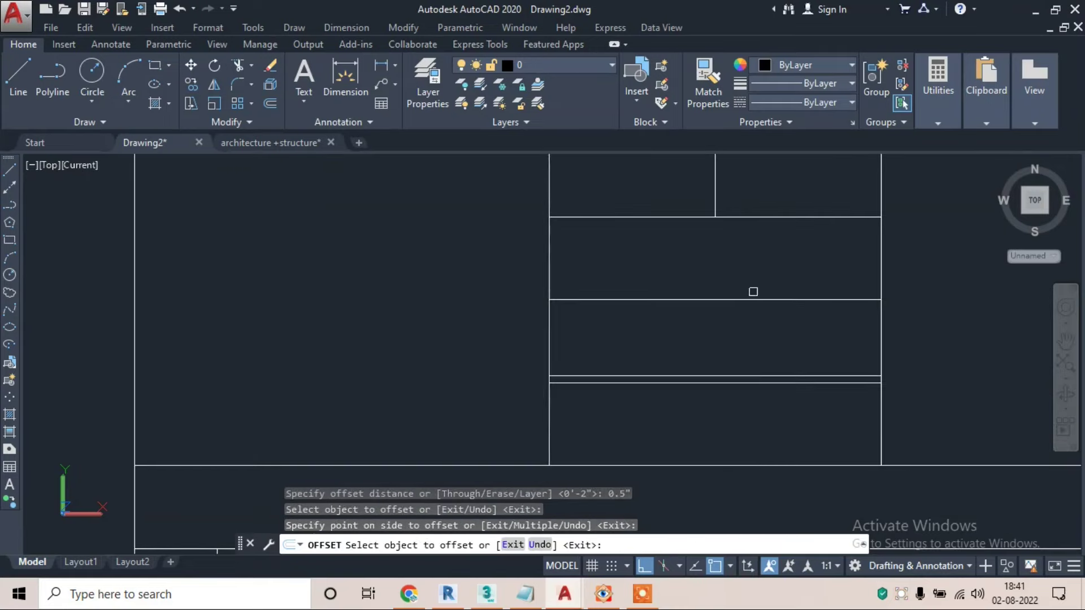
- Offset the bottom drawer line 0.5" upward as well
scroll(751, 300, "down", 2)
middle_click_drag(751, 266, 712, 358)
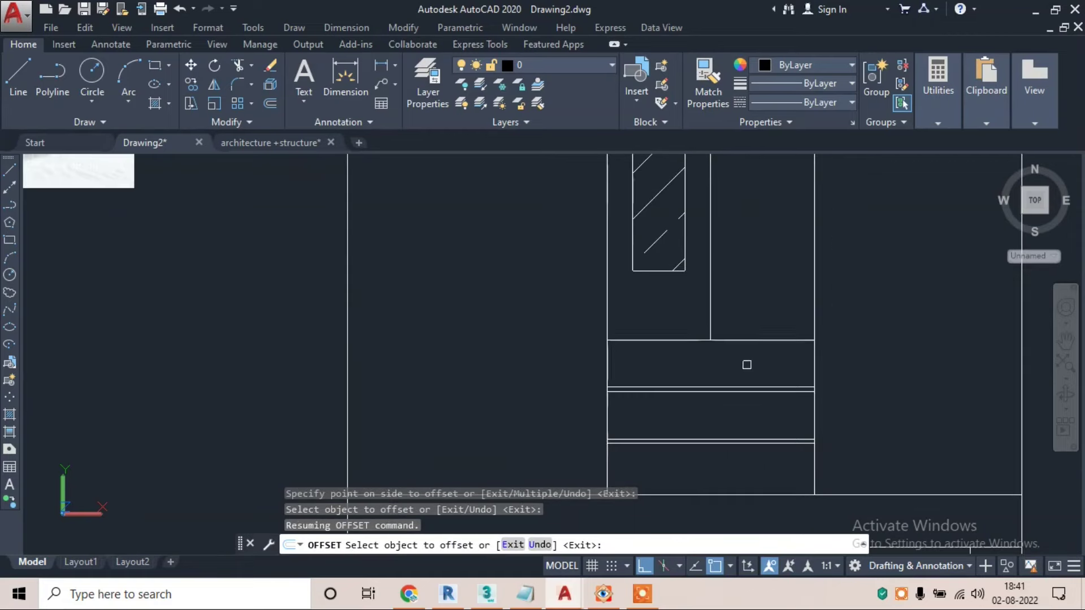
scroll(734, 410, "up", 2)
left_click(743, 461)
left_click(728, 423)
key("Escape")
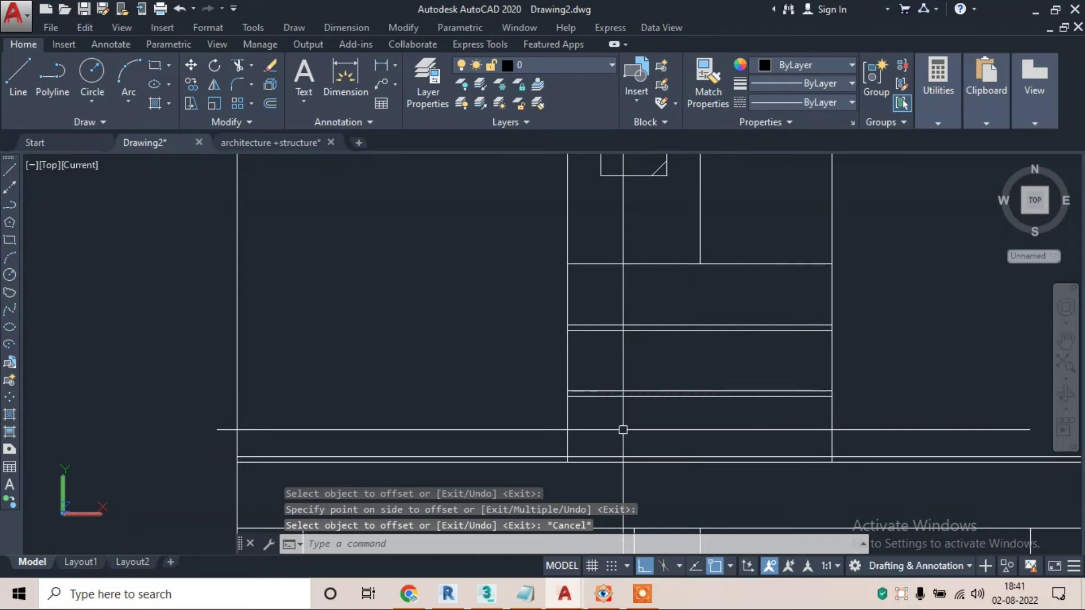
- Trim the excess segment off the offset bottom line
type("tr")
key("Return")
scroll(497, 455, "up", 1)
left_click(474, 457)
scroll(474, 446, "down", 2)
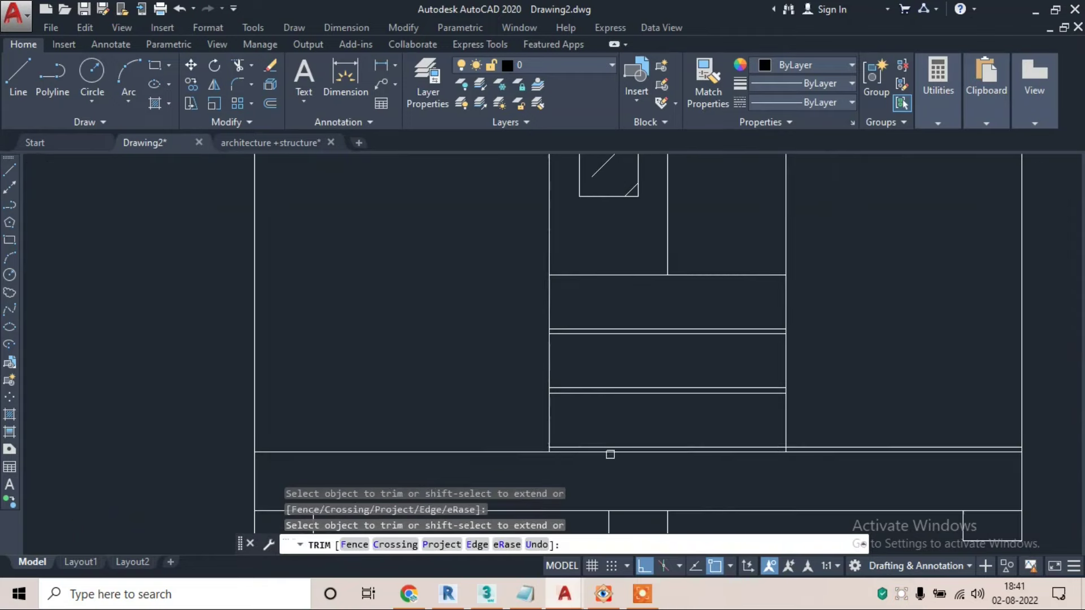
left_click(767, 446)
scroll(767, 445, "down", 5)
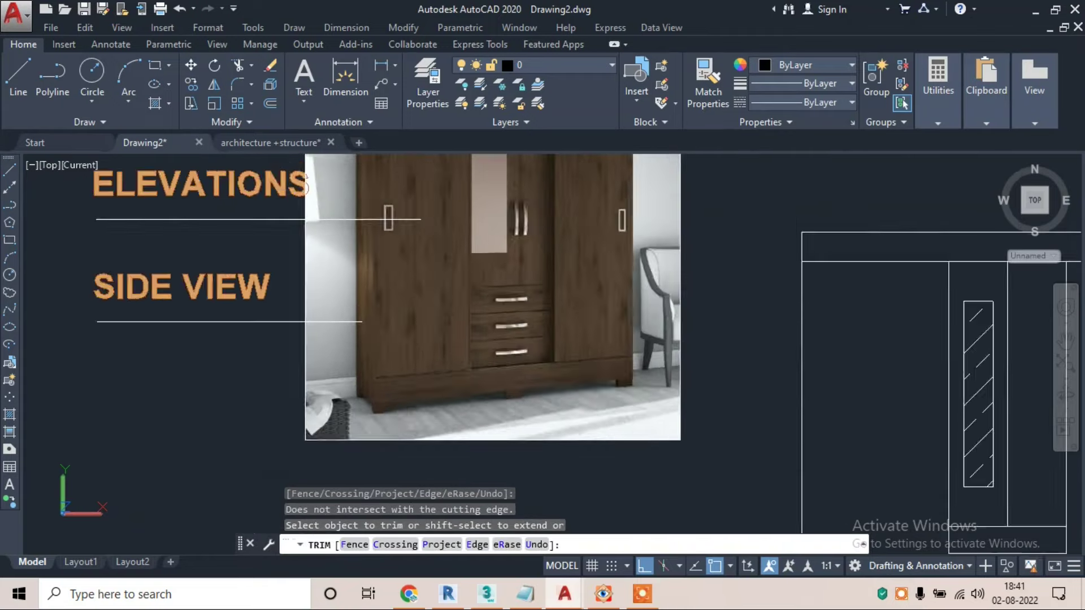
scroll(649, 350, "up", 3)
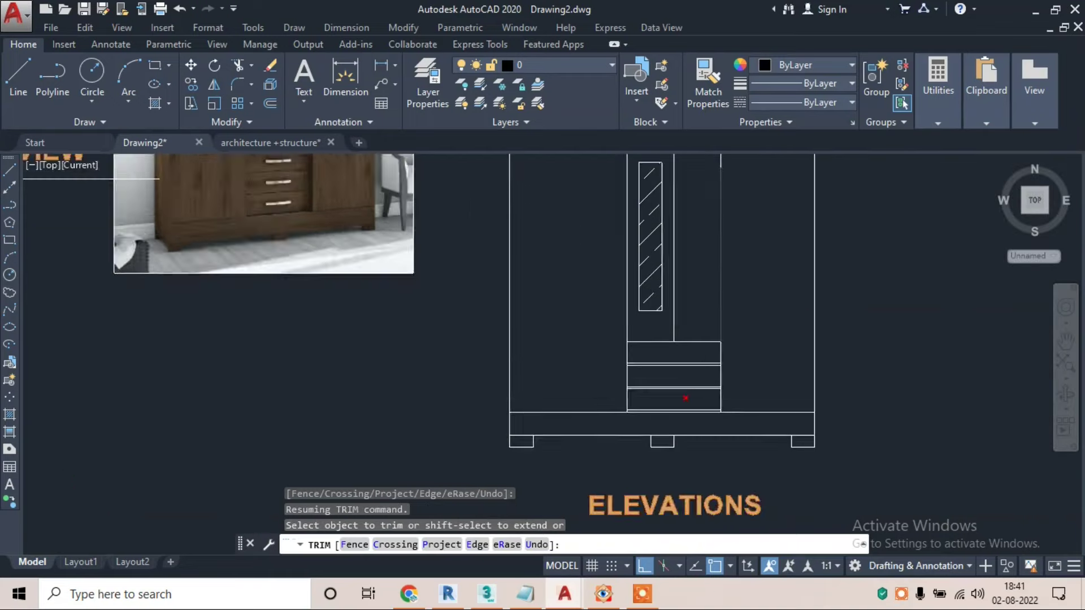
scroll(686, 352, "up", 2)
scroll(670, 303, "up", 1)
key("Escape")
key("Escape")
key("Escape")
scroll(678, 310, "up", 2)
scroll(678, 371, "down", 2)
scroll(673, 371, "down", 6)
scroll(650, 367, "up", 1)
scroll(504, 363, "up", 4)
scroll(508, 281, "up", 2)
scroll(518, 294, "down", 4)
scroll(622, 362, "down", 2)
scroll(707, 354, "up", 6)
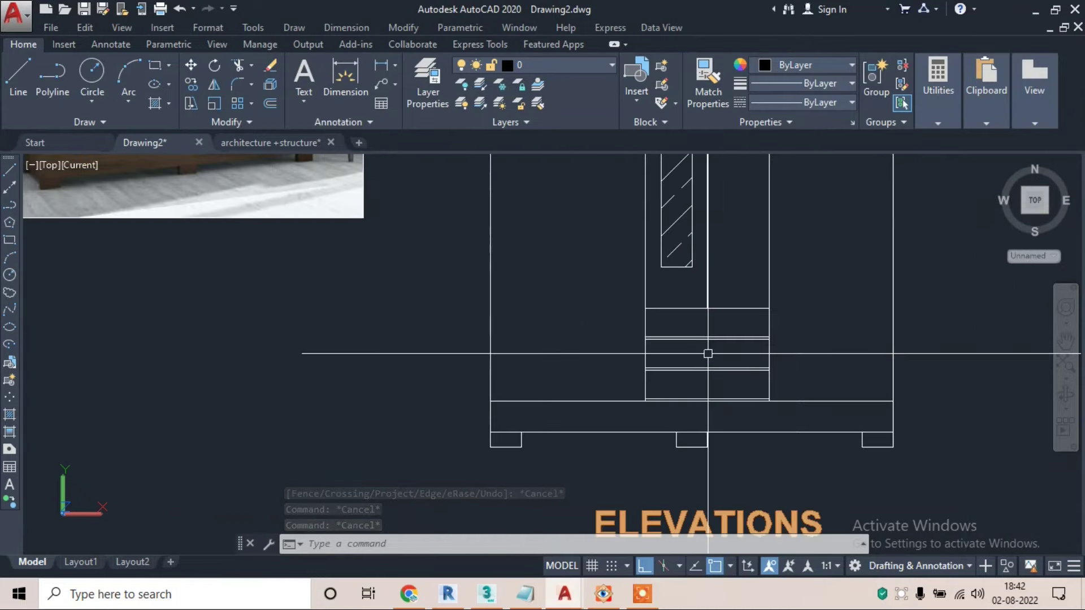
- Begin a new line with the L command
type("l")
key("Return")
scroll(707, 352, "up", 2)
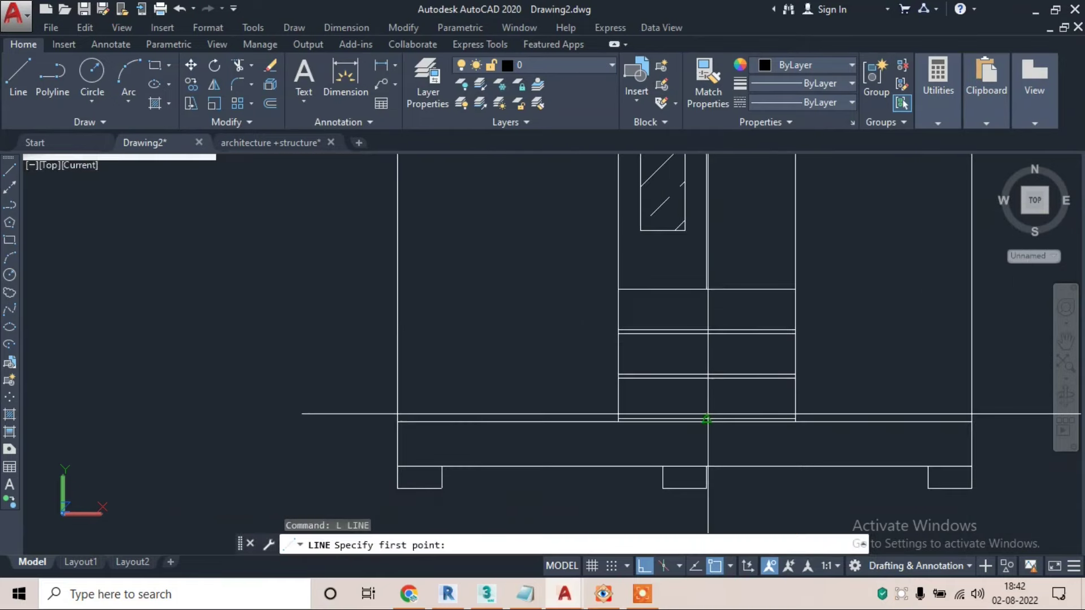
- Offset the top drawer's vertical line 4 inches to each side to mark the handle width
left_click(706, 418)
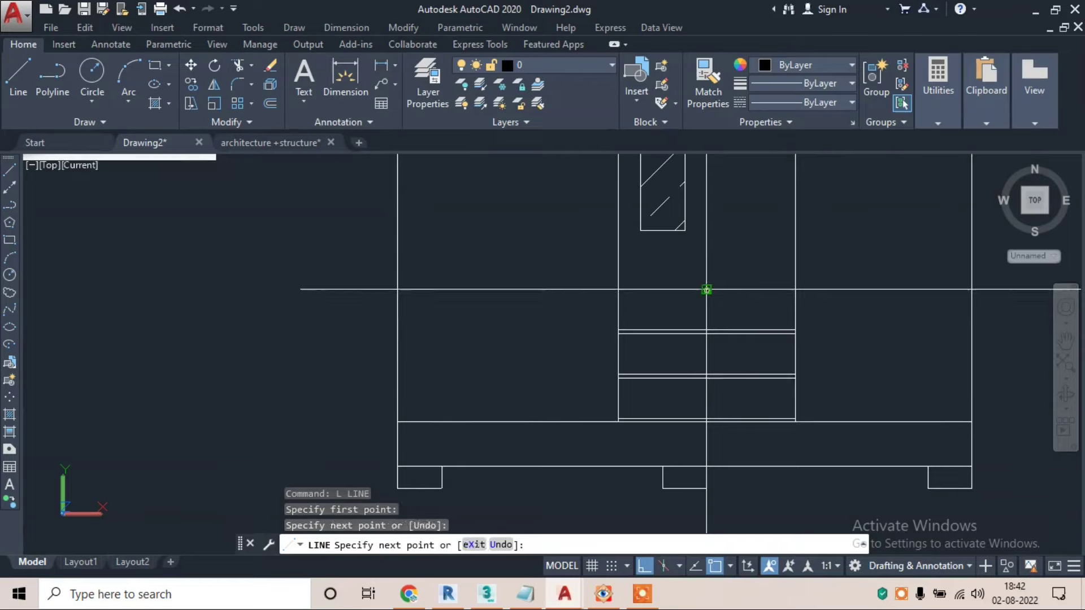
key("Escape")
key("Escape")
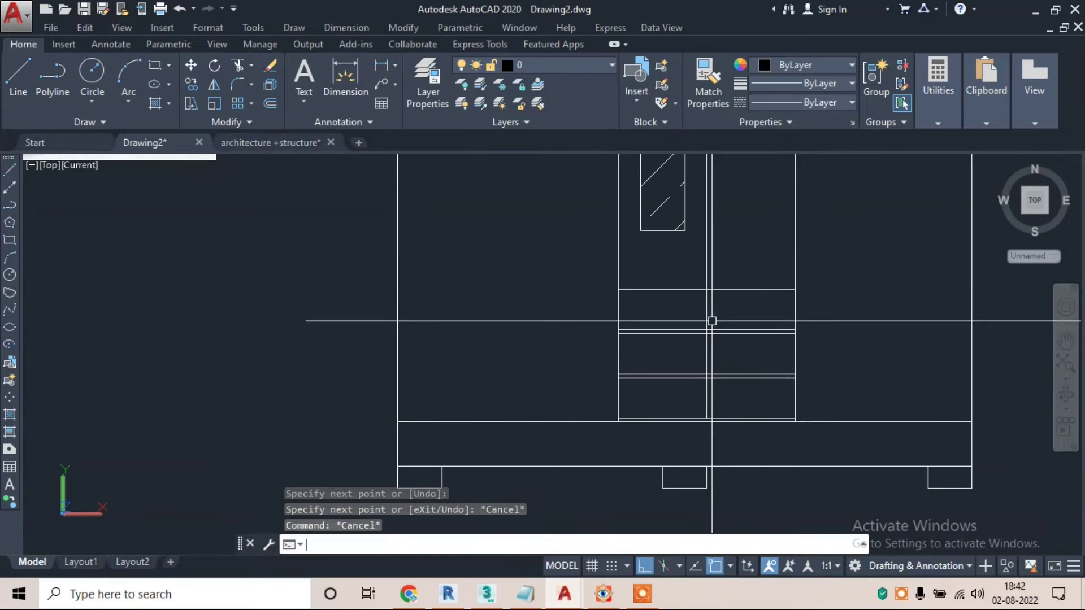
type("o")
key("Return")
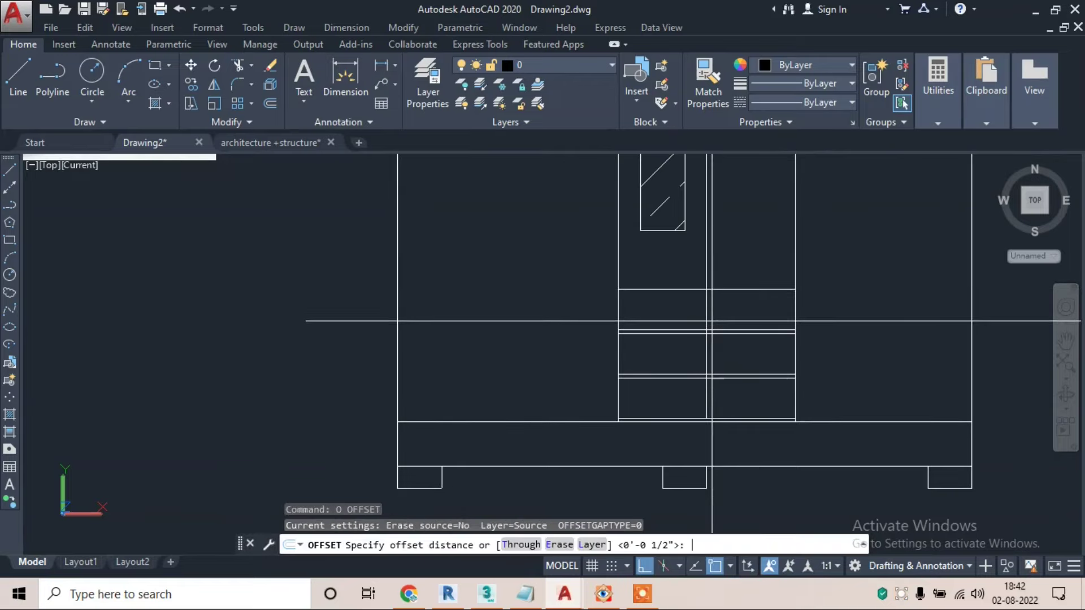
type("4")
key("Return")
scroll(713, 321, "up", 2)
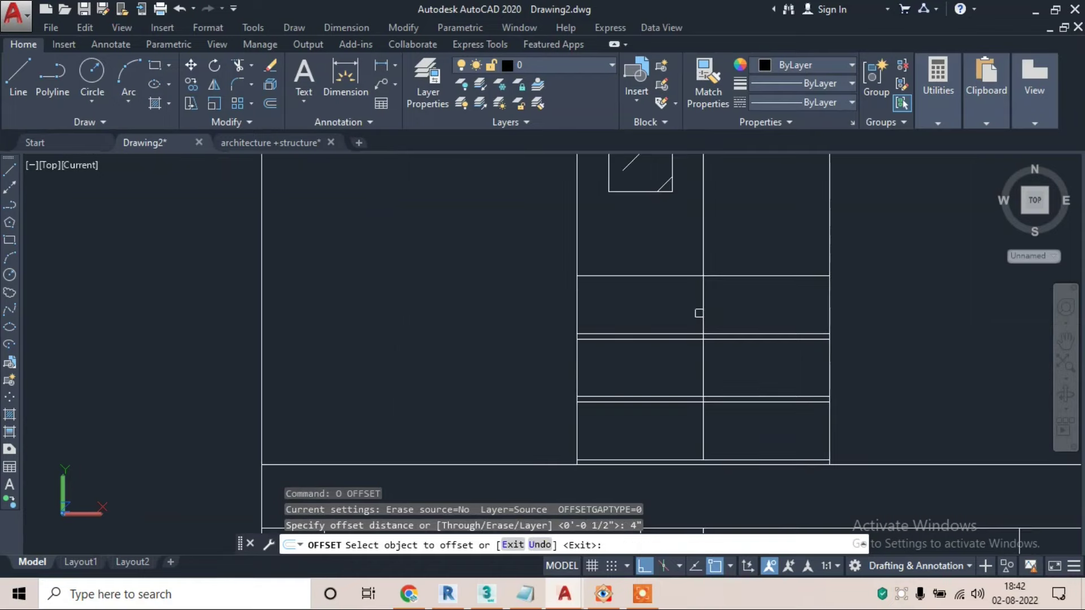
left_click(702, 320)
left_click(673, 318)
left_click(703, 320)
left_click(728, 318)
key("Escape")
key("Escape")
key("Escape")
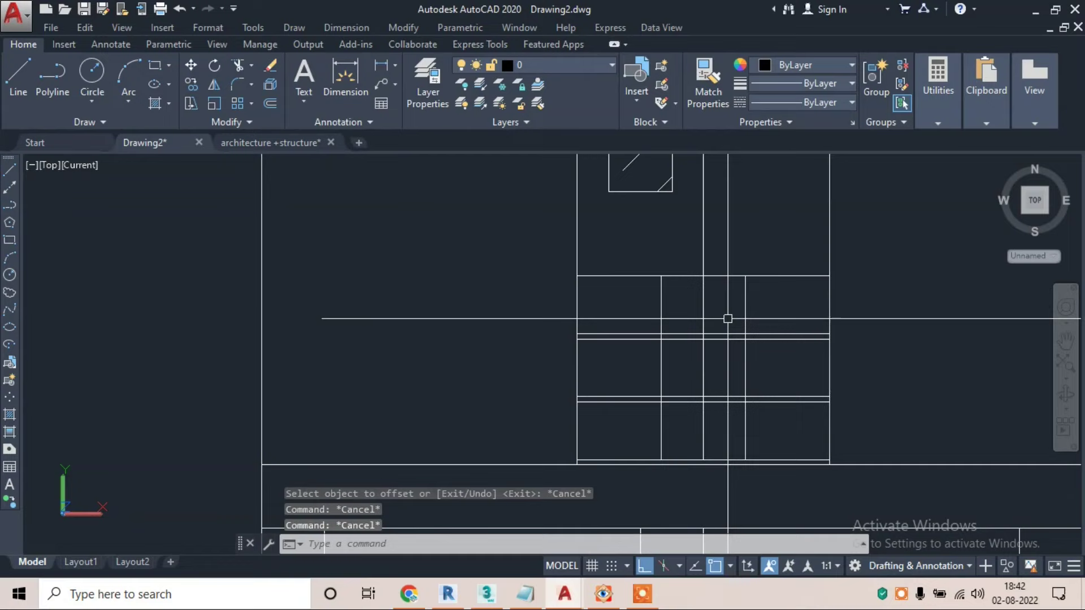
- Trim the drawer segments that lie between the new 4-inch vertical lines
scroll(728, 318, "up", 2)
scroll(728, 327, "up", 2)
type("tr")
key("Return")
key("Return")
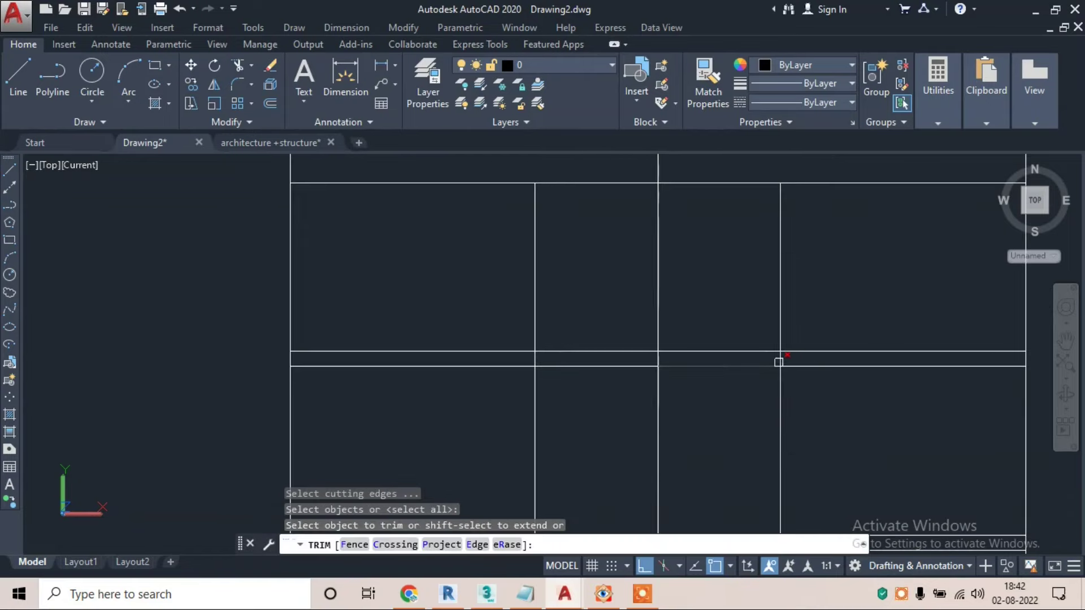
left_click(779, 363)
left_click(717, 351)
key("ctrl+z")
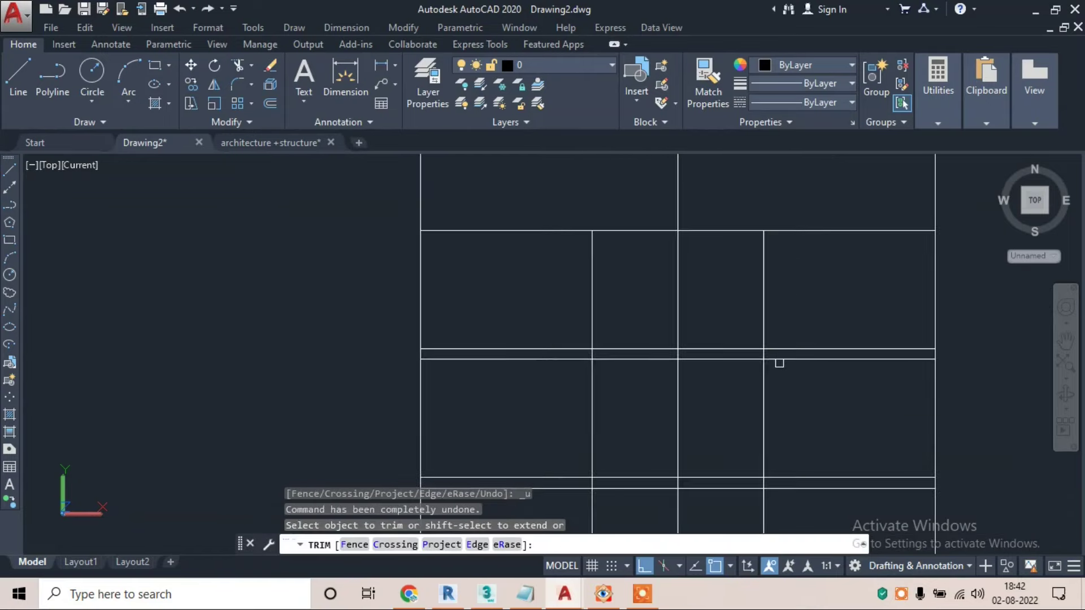
left_click(407, 351)
scroll(597, 305, "down", 3)
key("Escape")
- Draw a horizontal helper line across the top drawer
type("l")
key("Return")
left_click(521, 269)
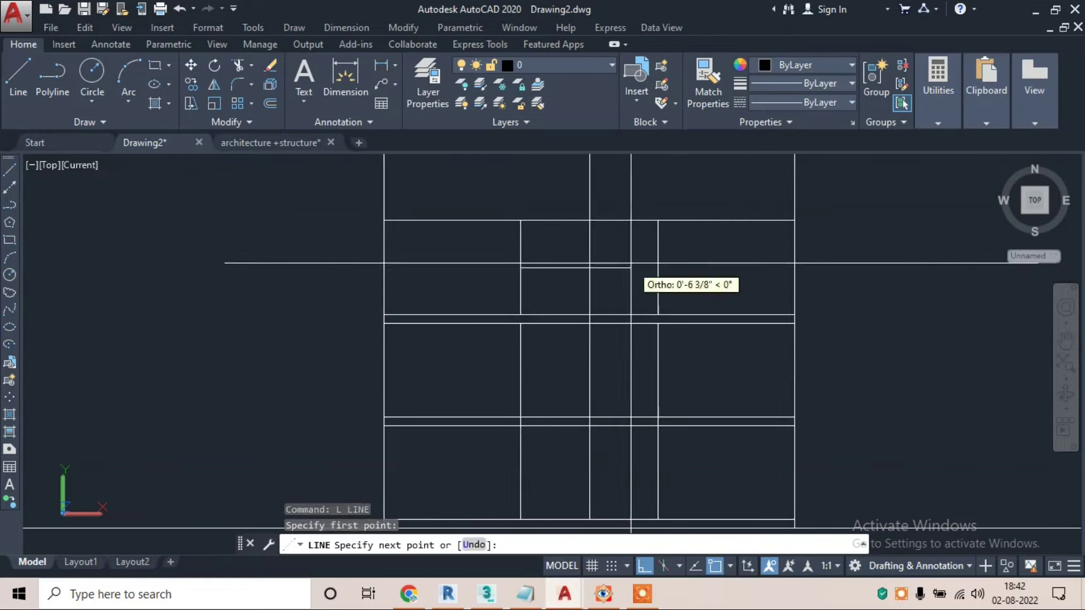
left_click(658, 268)
key("Escape")
scroll(608, 314, "down", 1)
- Erase the stray vertical line below the drawer
type("tr")
key("Return")
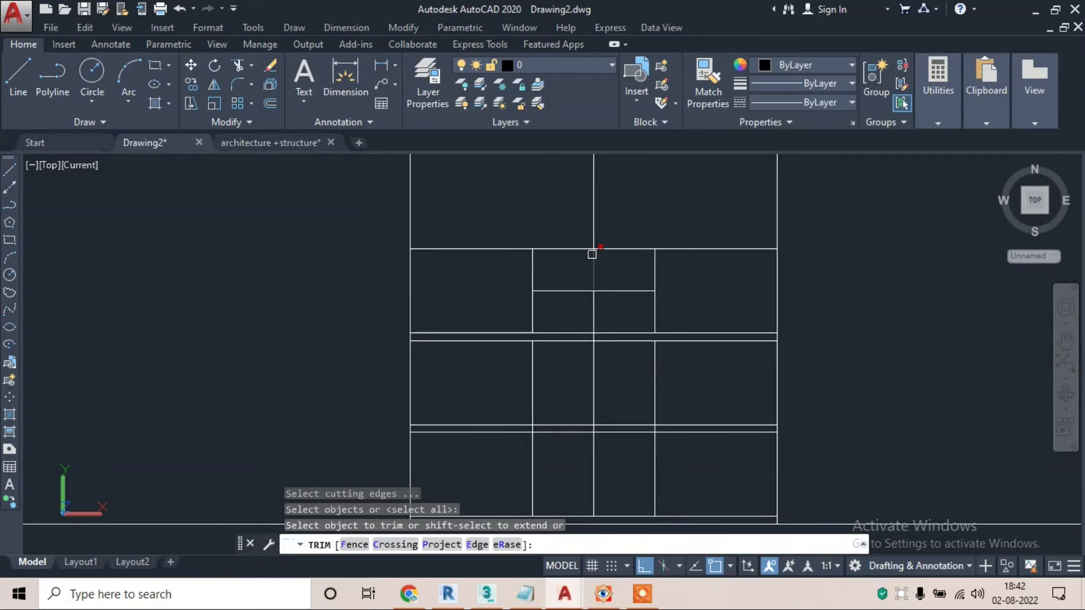
key("Escape")
left_click(593, 300)
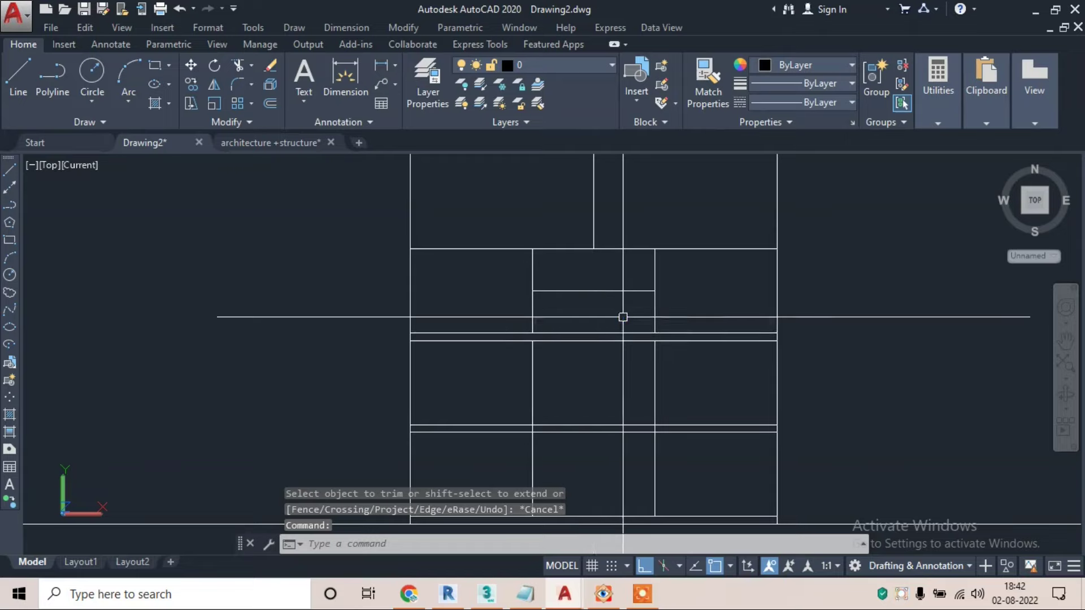
type("e")
key("Return")
key("Escape")
- Offset the horizontal drawer line 1 inch upward for the handle's bottom edge
type("o")
key("Return")
type("0")
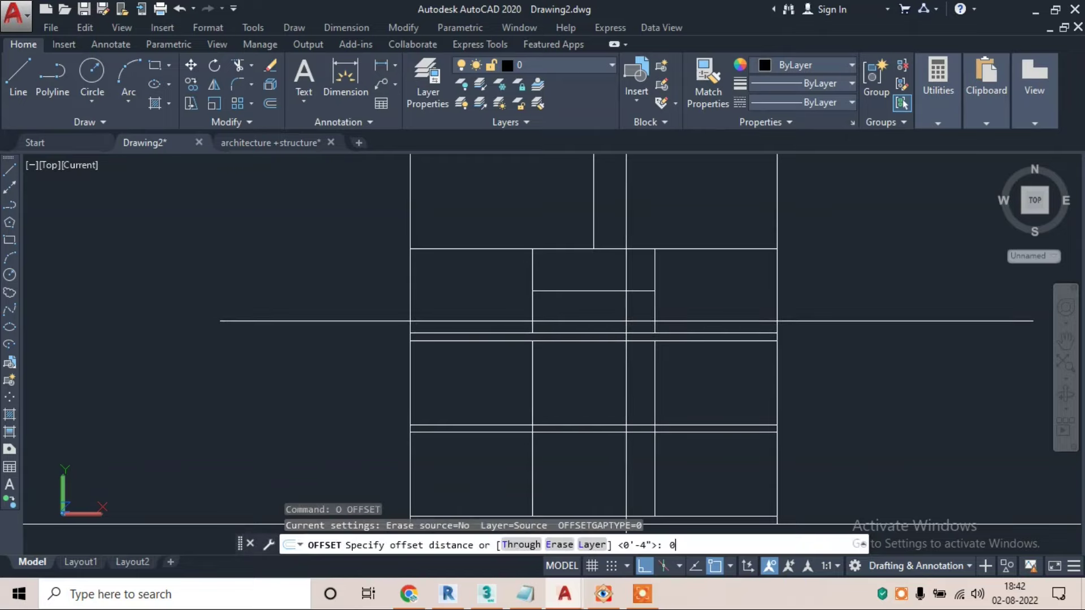
key("Return")
scroll(603, 302, "up", 2)
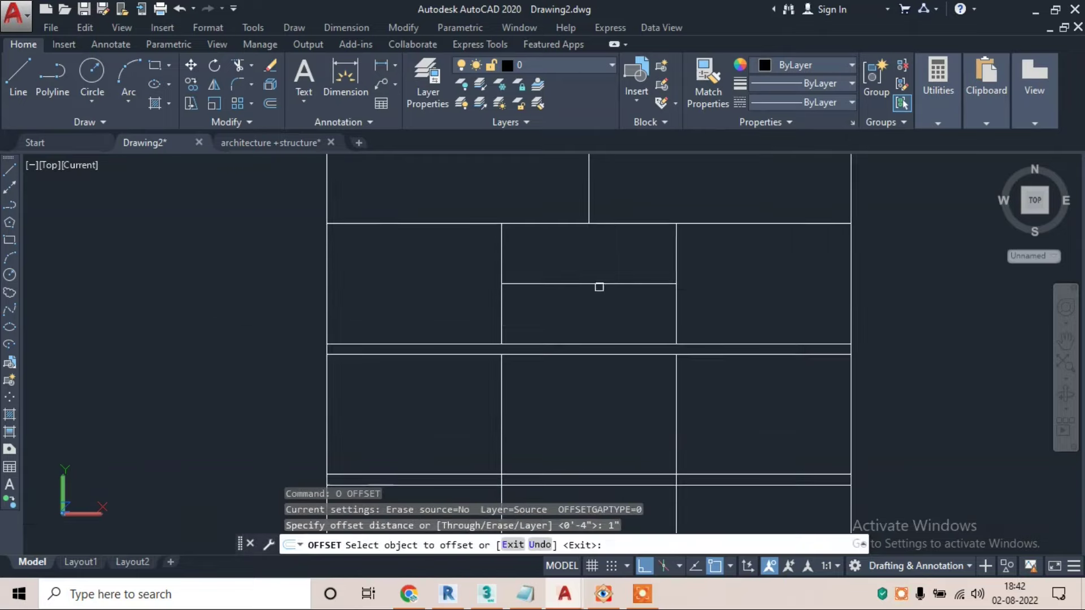
left_click(599, 285)
left_click(591, 257)
scroll(589, 278, "up", 2)
key("Escape")
key("Escape")
- Offset a horizontal line 0.5 inch upward to set the handle's height
type("o")
key("Return")
type("0")
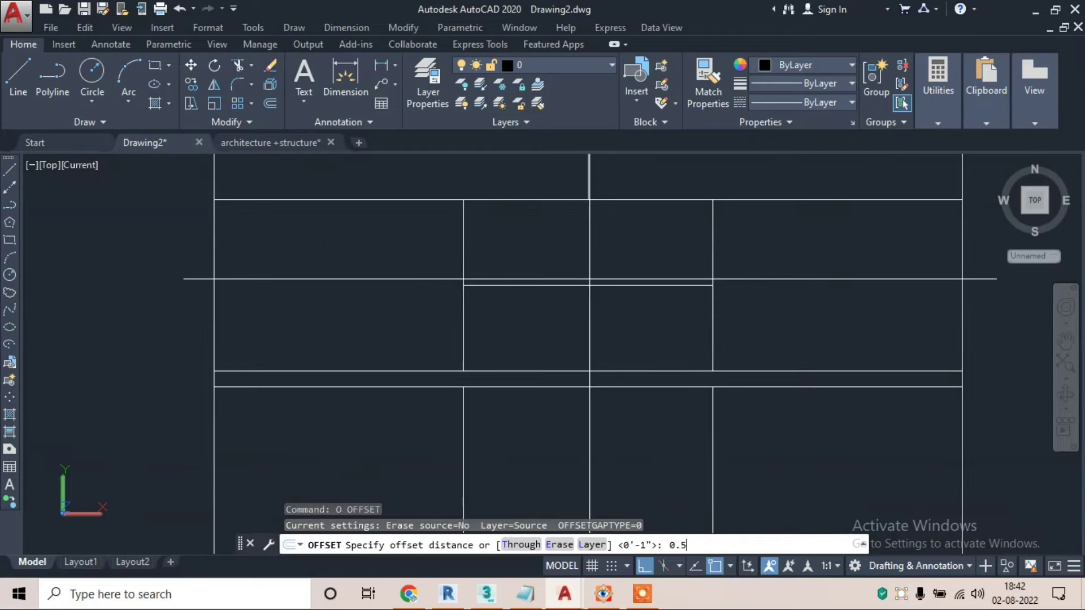
key("Return")
left_click(565, 286)
left_click(564, 252)
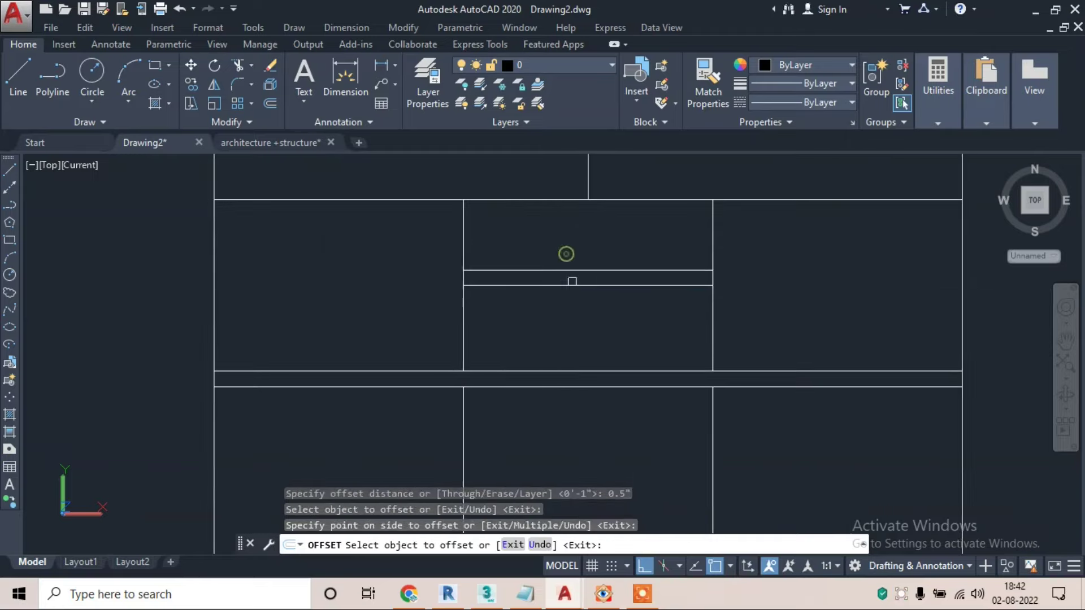
scroll(571, 285, "up", 1)
key("Escape")
- Trim the line ends above and below so only the handle rectangle remains
type("tr")
key("Return")
left_click(817, 201)
left_click(365, 220)
left_click(783, 346)
left_click(392, 327)
key("Escape")
- Erase the leftover horizontal guide line around the handle
left_click(642, 289)
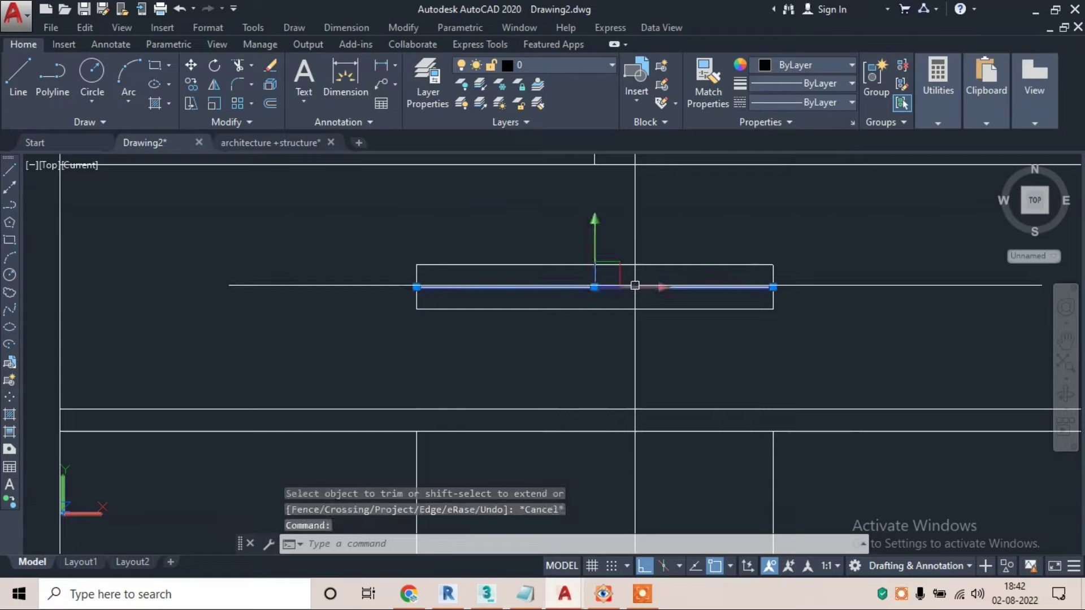
scroll(635, 287, "down", 3)
type("e")
key("Return")
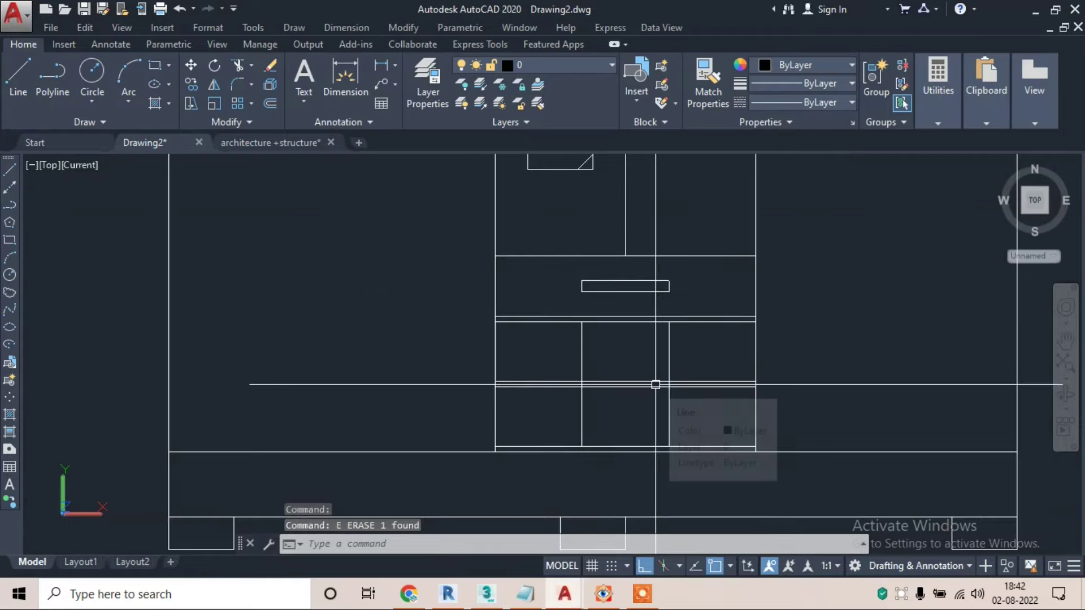
scroll(616, 367, "up", 2)
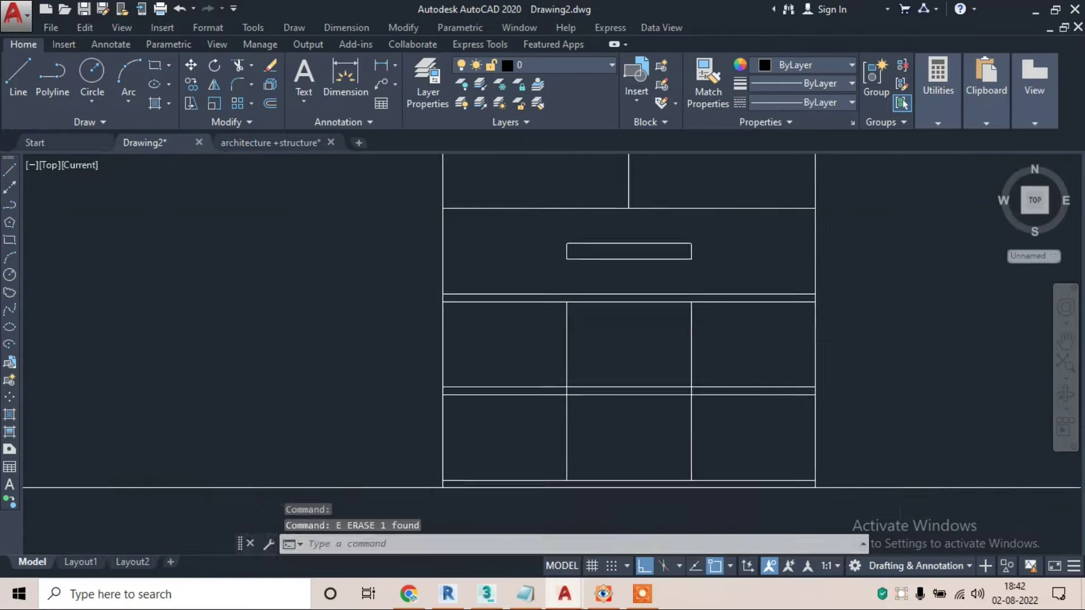
scroll(585, 366, "up", 2)
type("l")
key("Return")
key("Escape")
type("t")
key("Return")
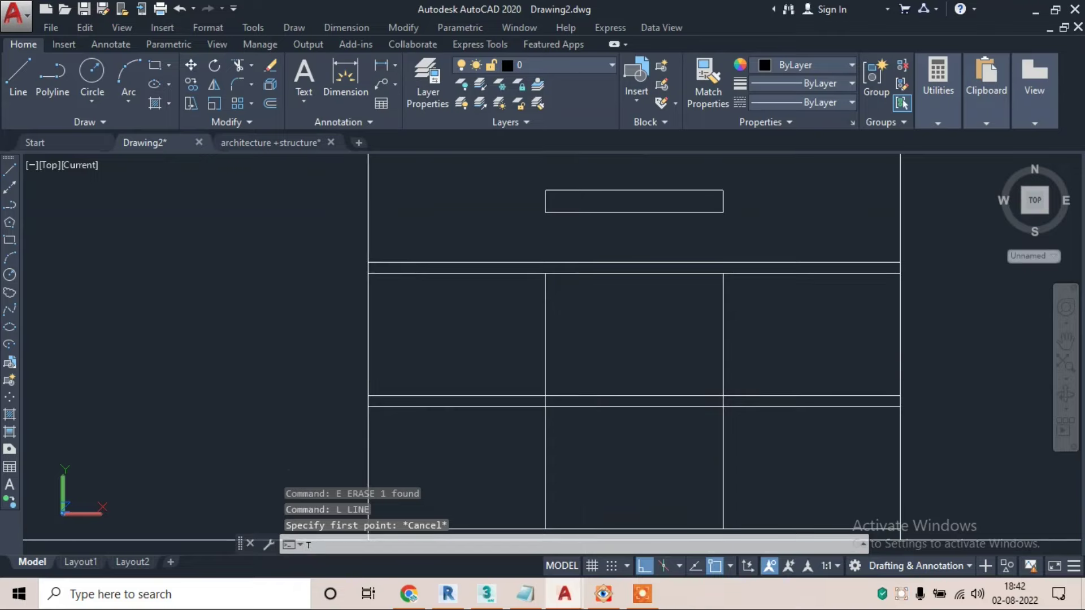
- Copy the top drawer's handle rectangle down onto the drawer below, using its left edge as base
scroll(544, 398, "up", 2)
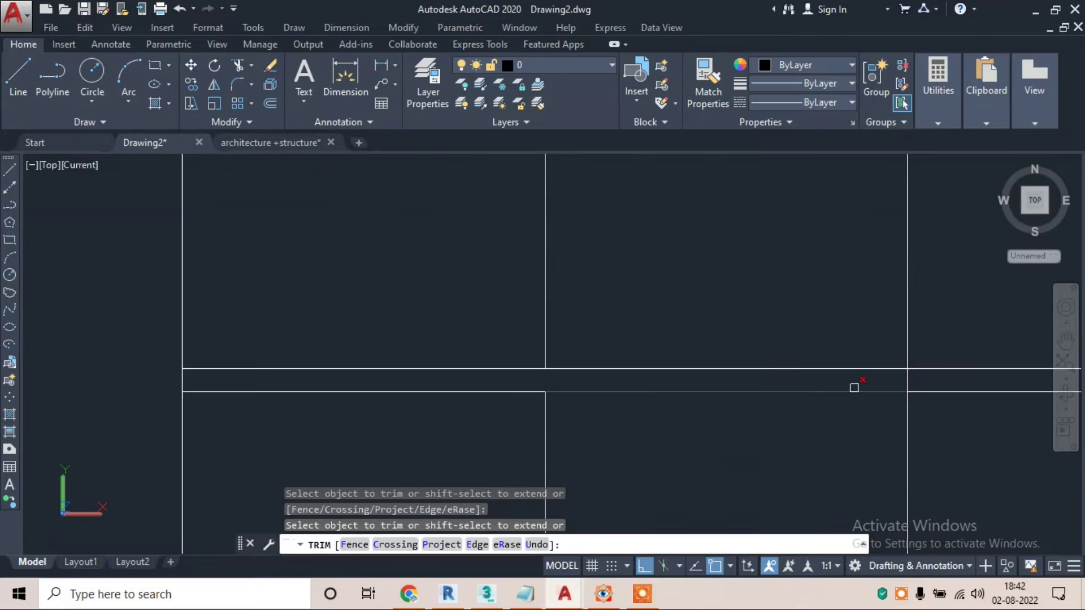
scroll(616, 373, "down", 3)
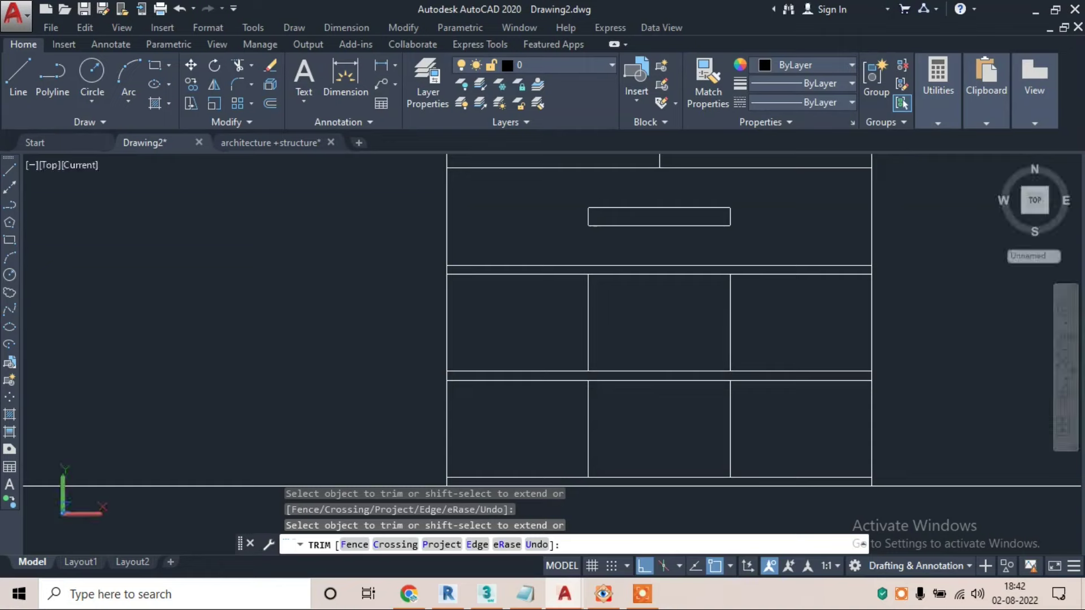
key("Escape")
left_click(560, 197)
left_click(757, 234)
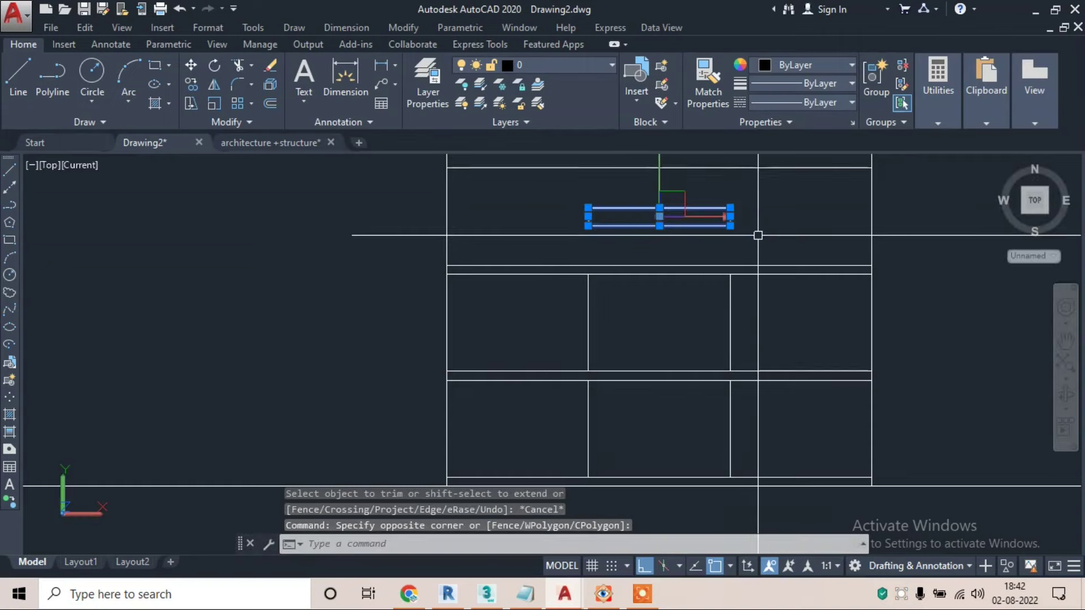
type("co")
key("Return")
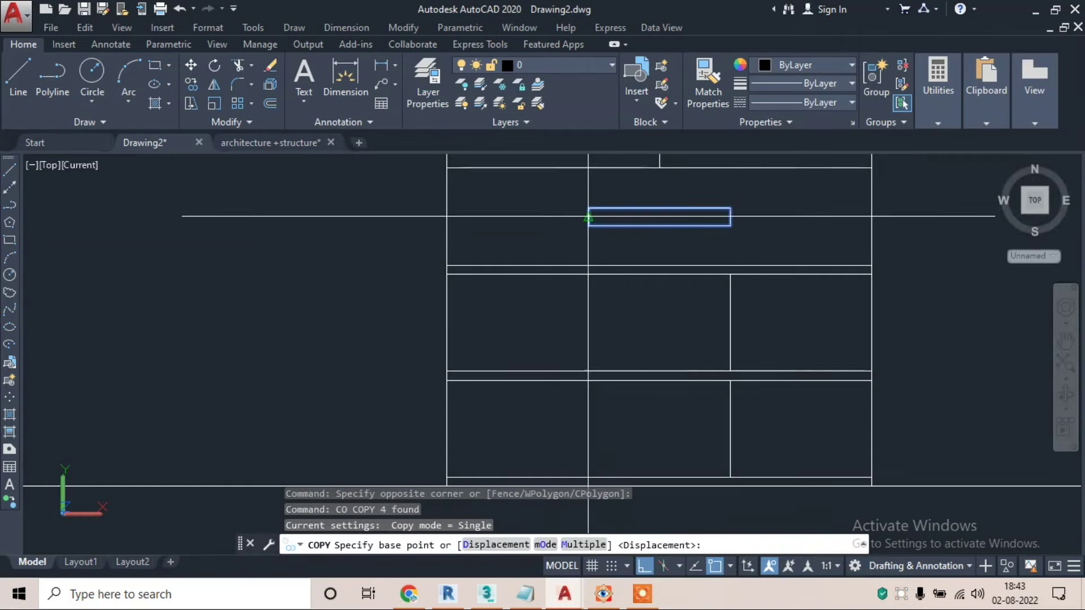
left_click(589, 217)
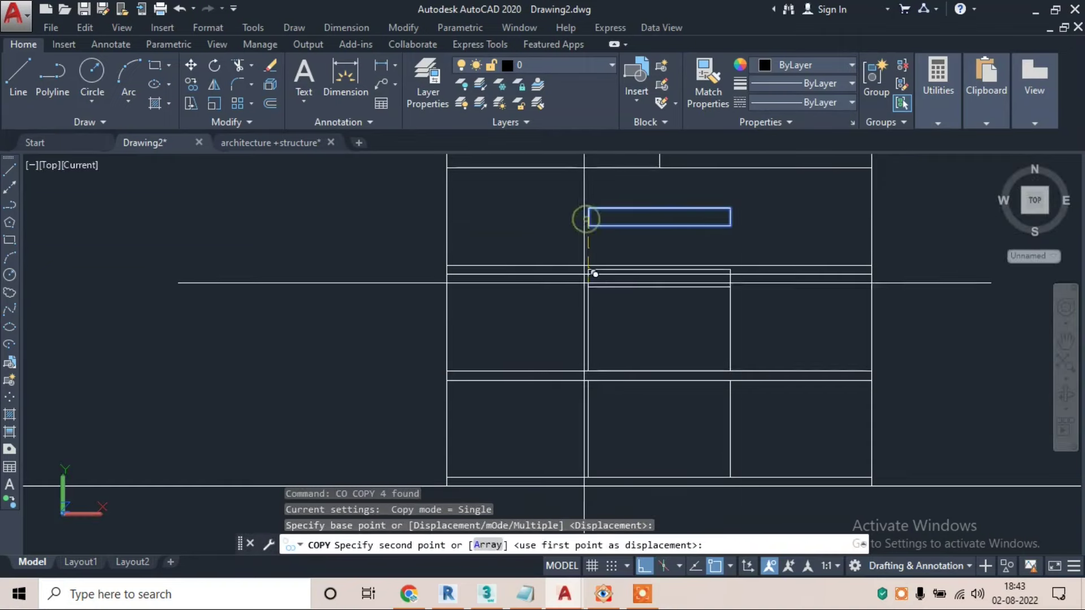
left_click(590, 323)
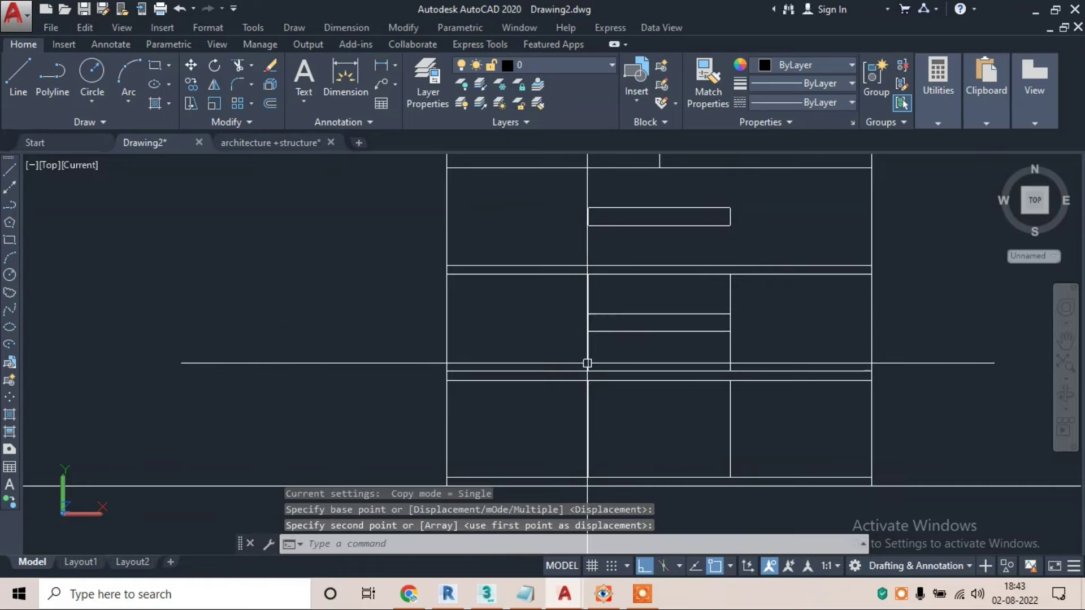
- Copy the second handle down to the next drawer
left_click(557, 300)
left_click(772, 342)
type("co")
key("Return")
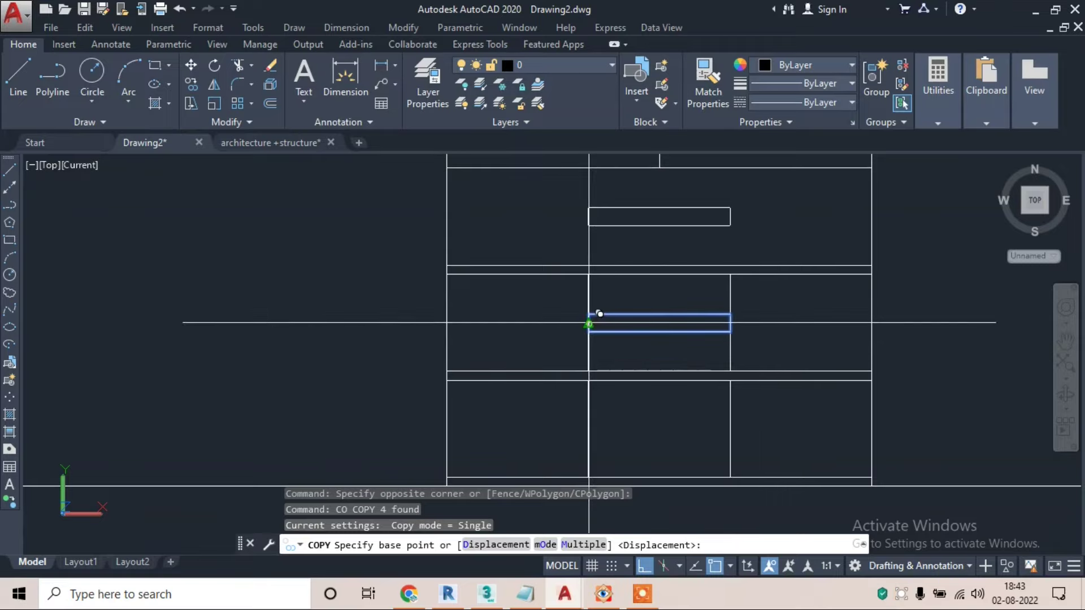
left_click(588, 323)
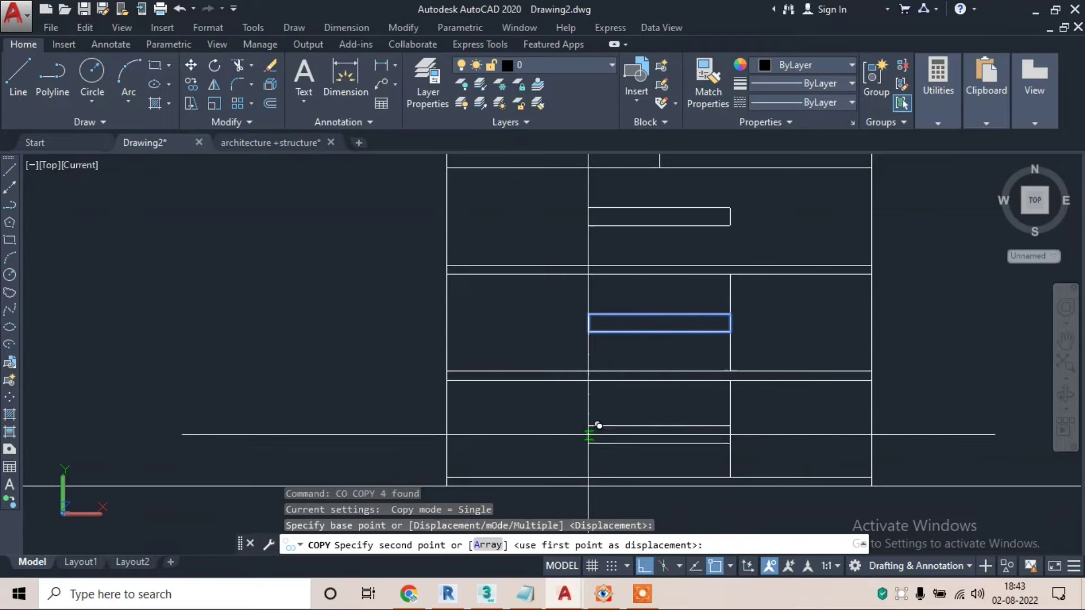
key("Escape")
- Erase the leftover guide lines around the lower drawers
left_click(737, 396)
left_click(566, 399)
type("e")
key("Return")
left_click(743, 288)
left_click(563, 285)
type("e")
key("Return")
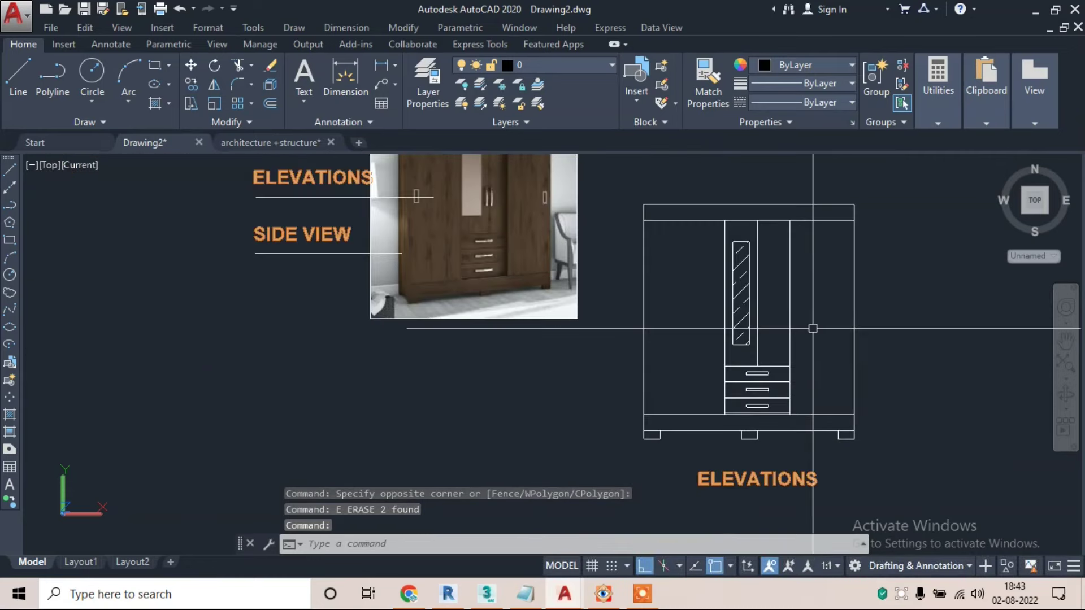
- Zoom and pan to show the full wardrobe elevation and its ELEVATIONS label beside the photo
scroll(491, 198, "up", 3)
mouse_move(487, 245)
middle_mouse_down()
mouse_move(492, 261)
mouse_move(449, 280)
middle_mouse_up()
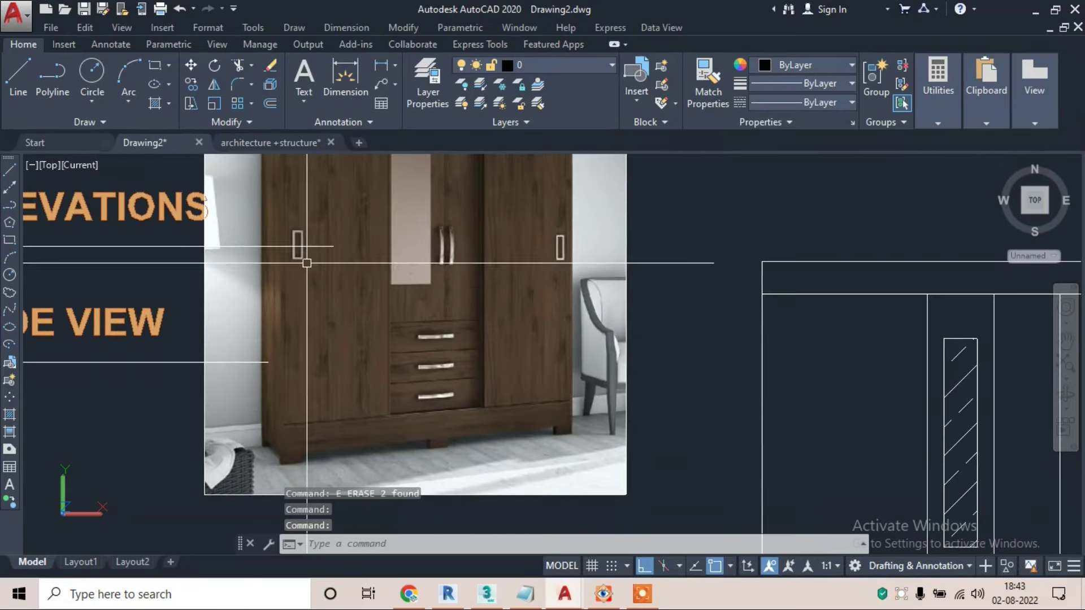
scroll(496, 398, "down", 4)
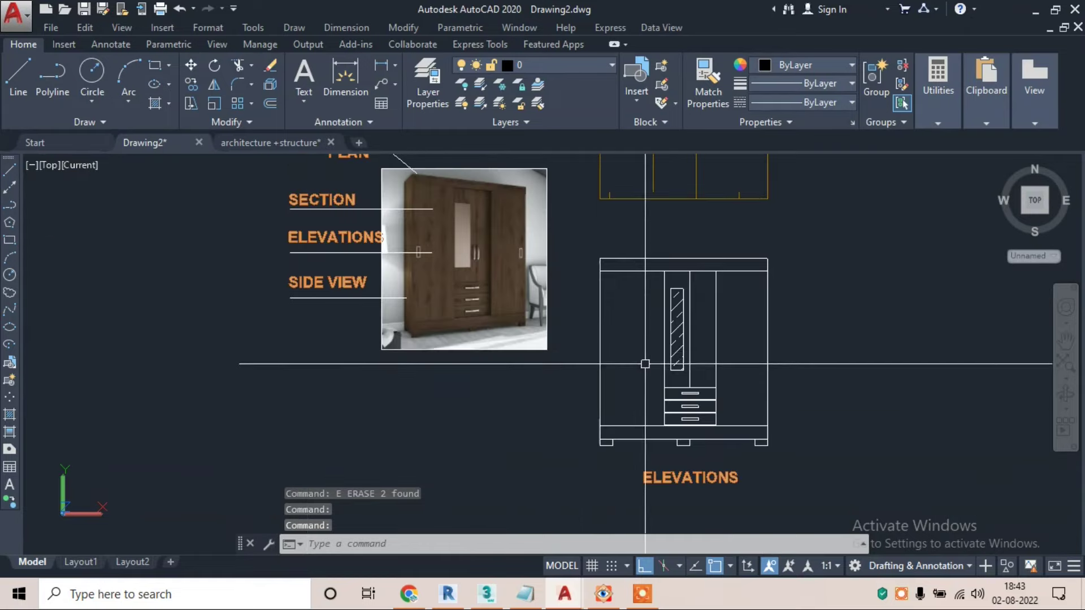
scroll(614, 348, "up", 2)
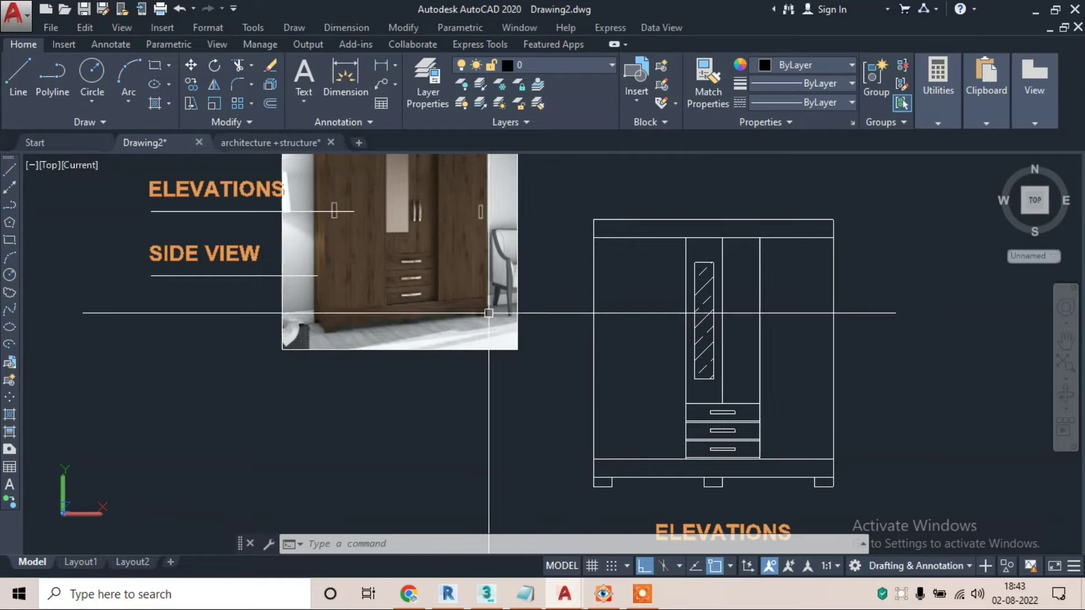
scroll(359, 213, "up", 2)
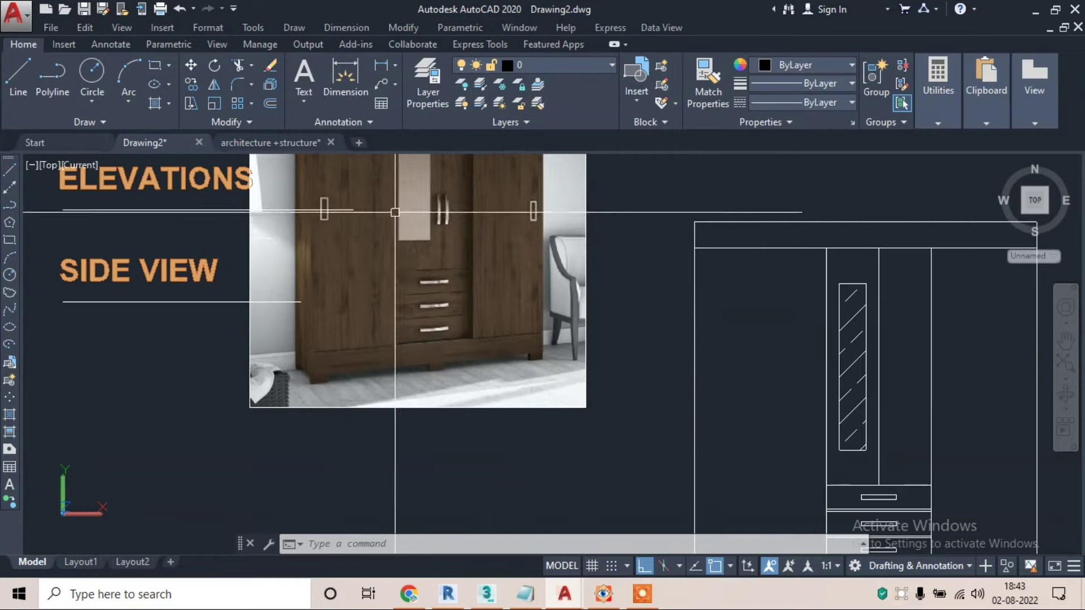
scroll(395, 213, "down", 2)
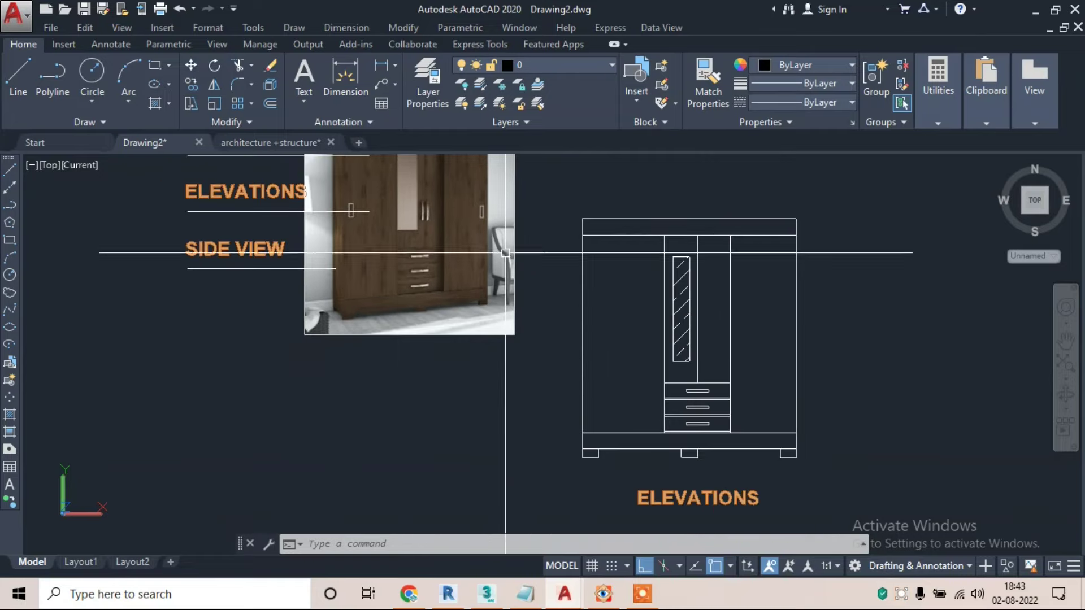
left_click(158, 64)
- Draw a tall thin handle rectangle on the left door
scroll(594, 339, "up", 3)
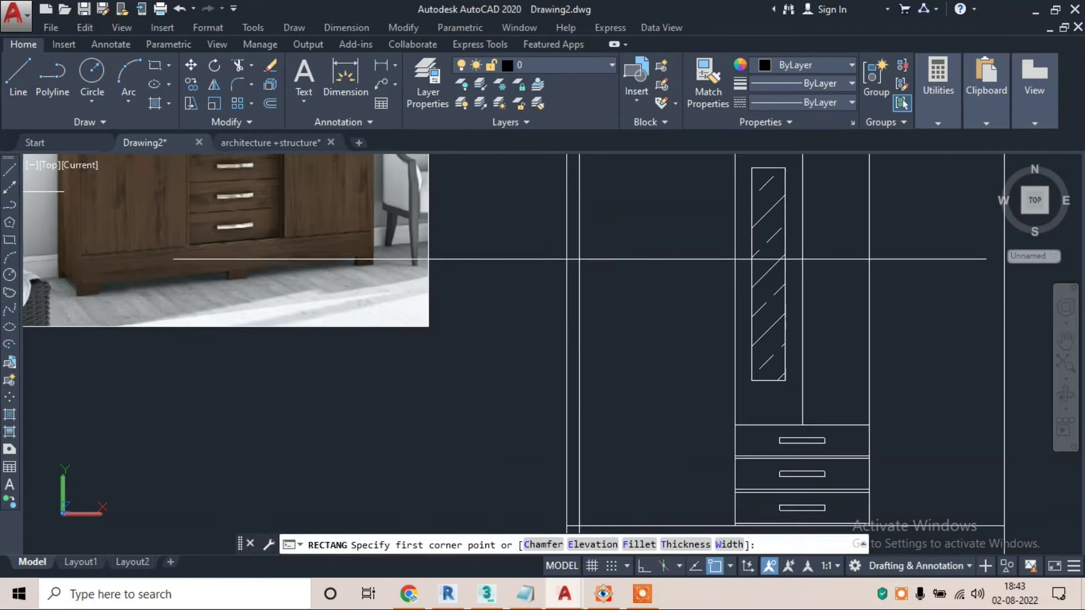
left_click(579, 252)
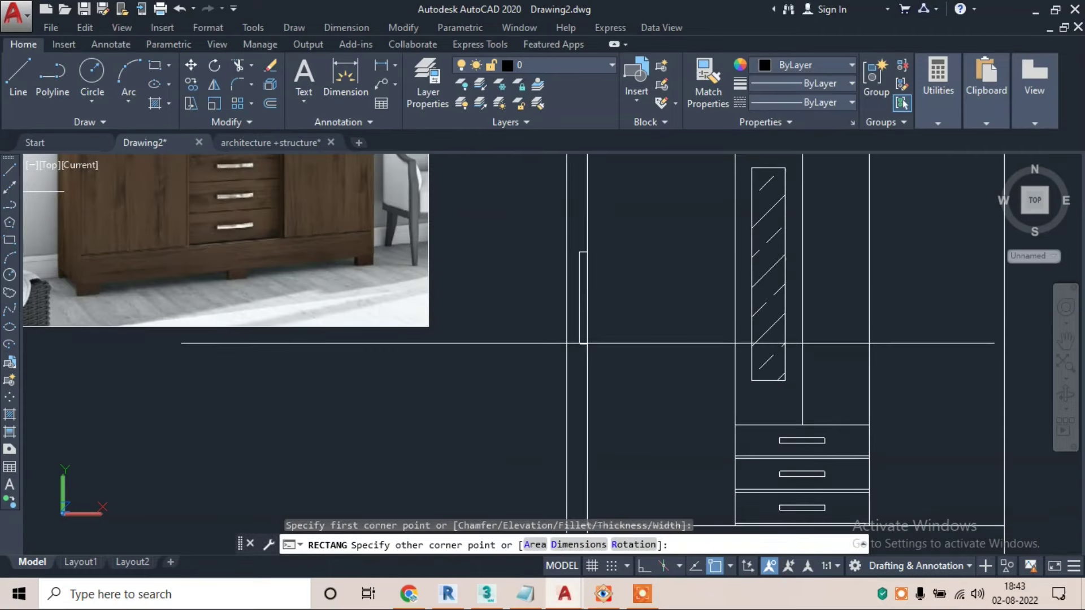
left_click(587, 336)
scroll(585, 334, "down", 2)
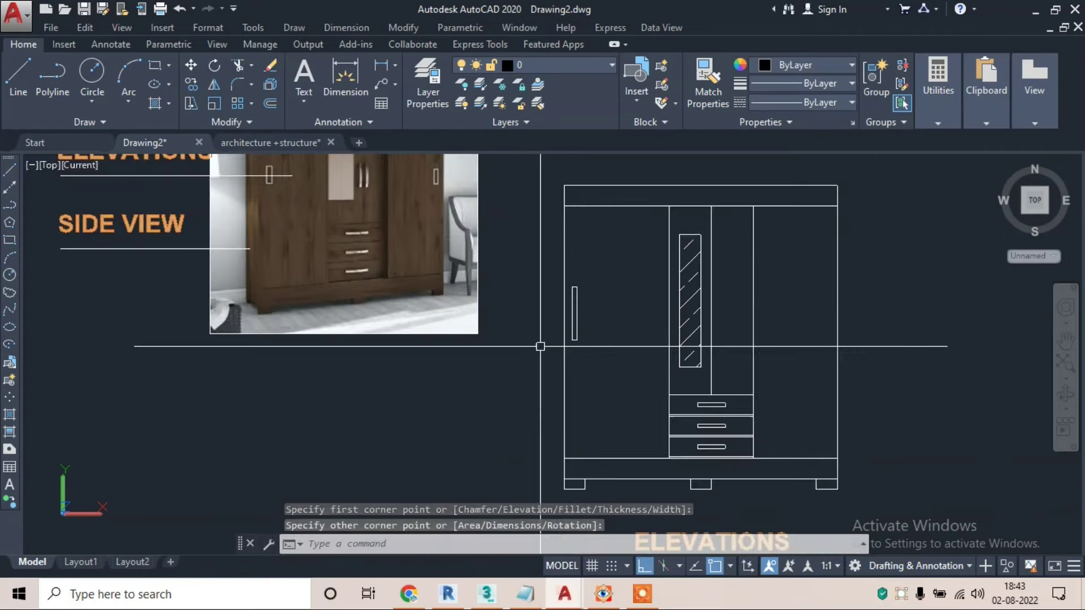
- Copy the left door handle across to the right door
left_click(577, 305)
type("co")
key("Return")
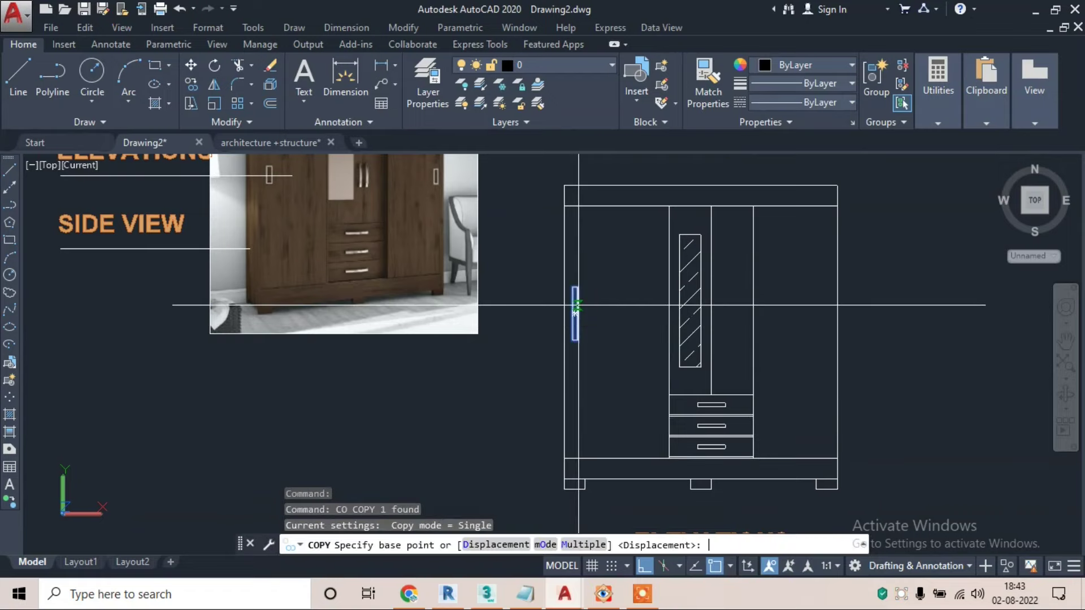
left_click(583, 305)
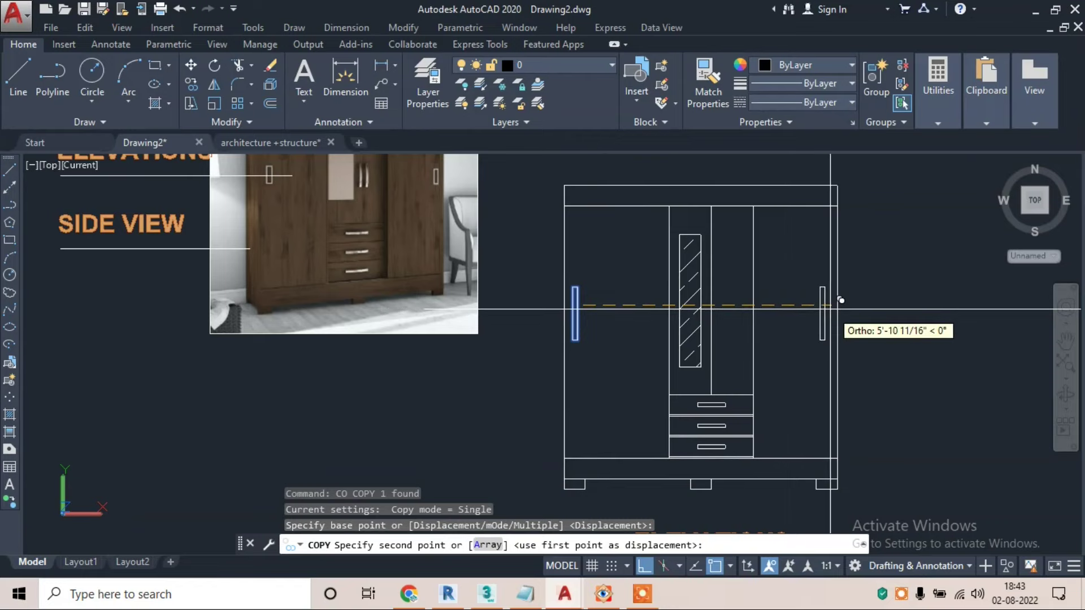
key("Escape")
scroll(446, 170, "up", 3)
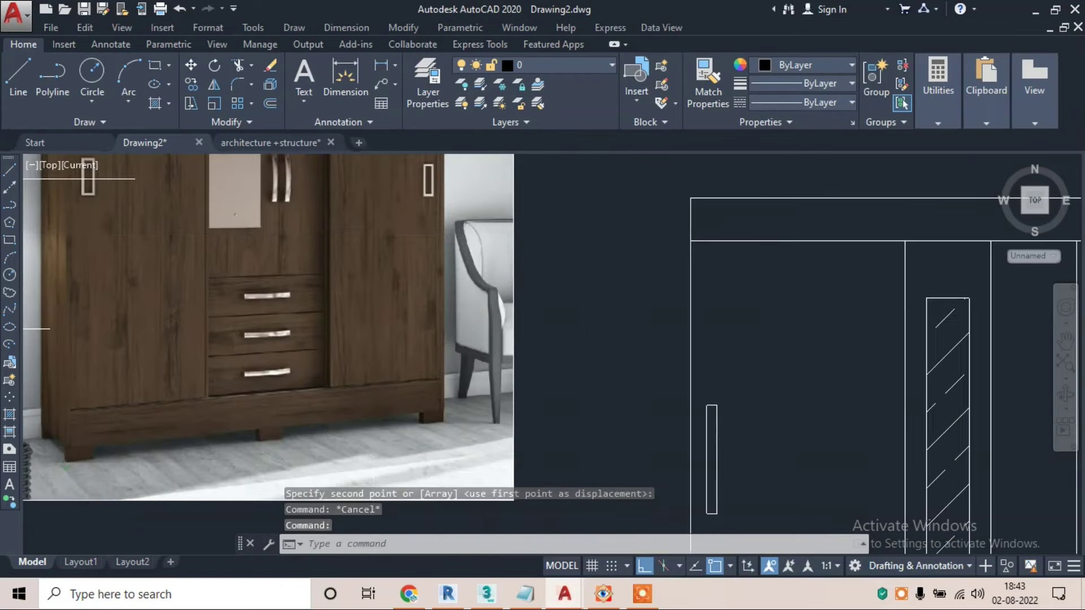
scroll(554, 315, "down", 3)
scroll(620, 315, "up", 2)
scroll(712, 314, "up", 2)
scroll(779, 264, "up", 2)
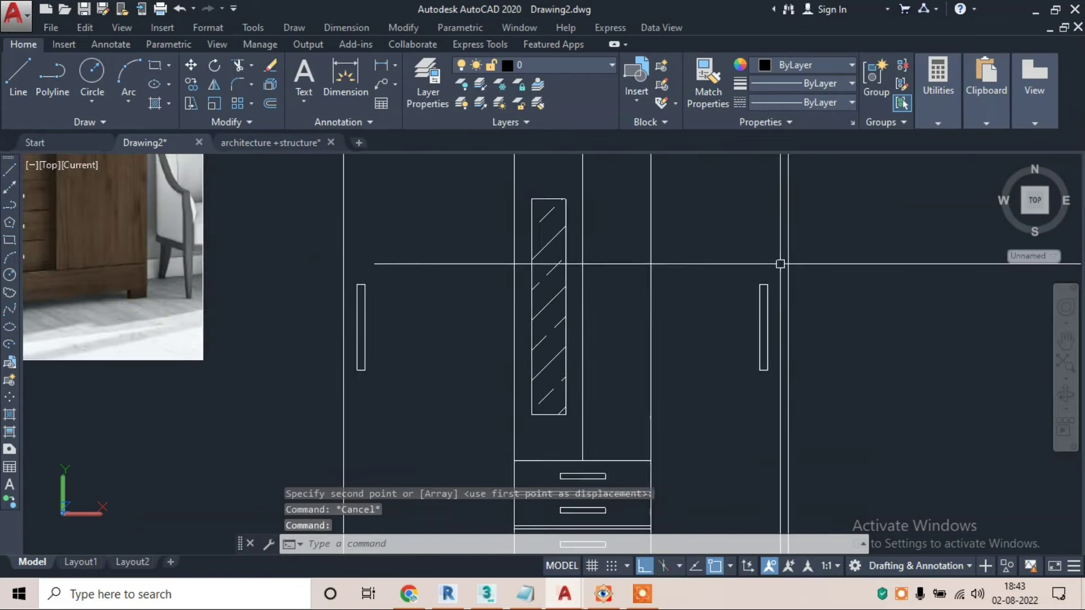
- Copy the right door handle to a position near the centre doors
left_click(779, 264)
left_click(736, 315)
type("co")
key("Return")
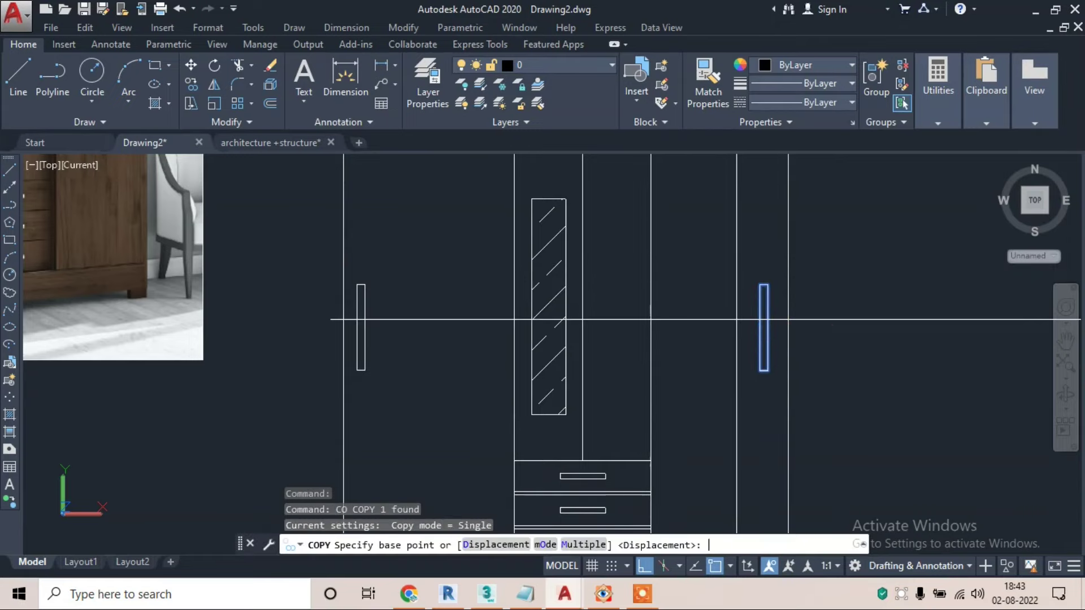
scroll(650, 319, "up", 2)
scroll(735, 328, "up", 2)
left_click(785, 331)
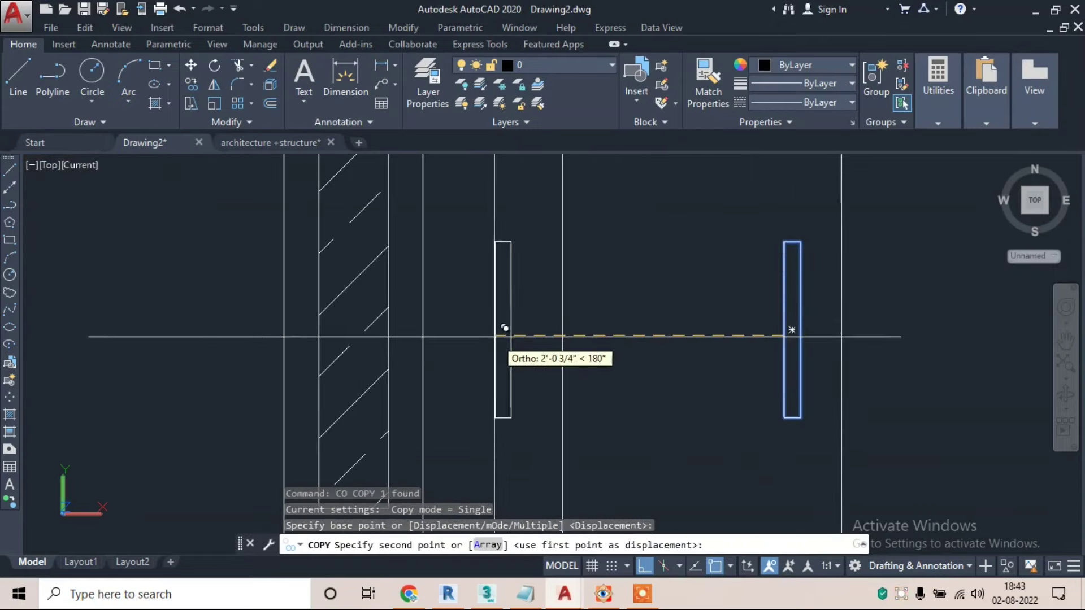
left_click(529, 336)
key("Escape")
- Copy the centre handle again to add the second handle by the centre doors
left_click_drag(537, 230, 491, 290)
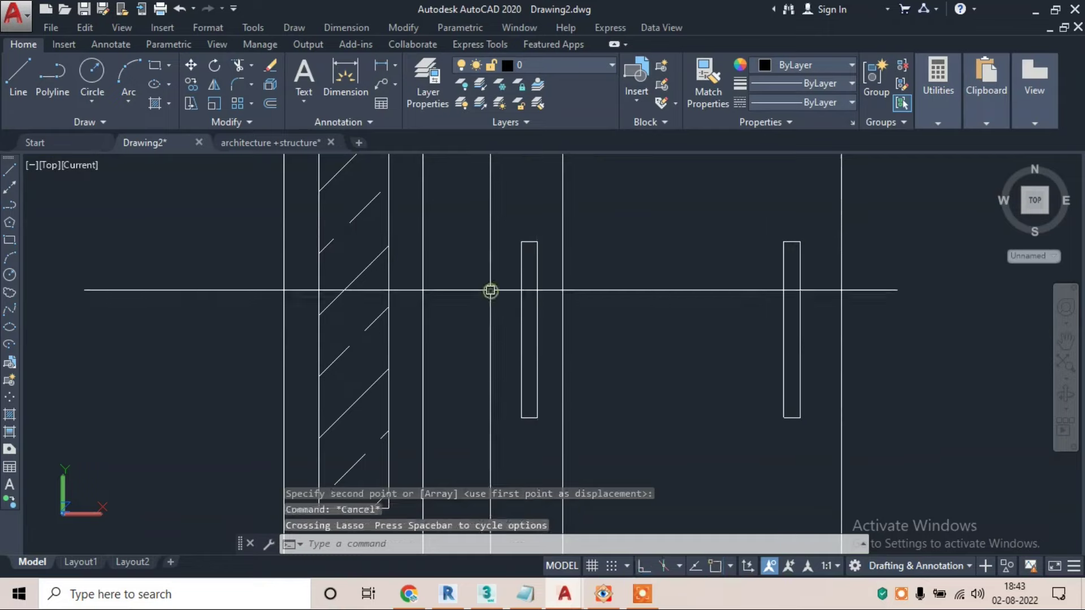
left_click(526, 250)
left_click(513, 270)
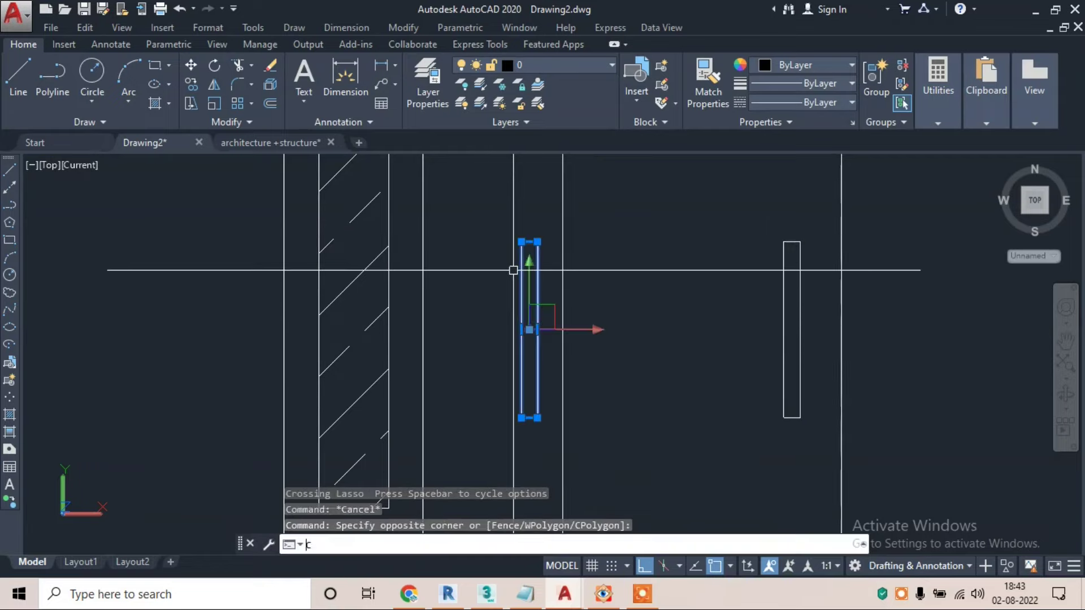
type("co")
key("Return")
left_click(522, 271)
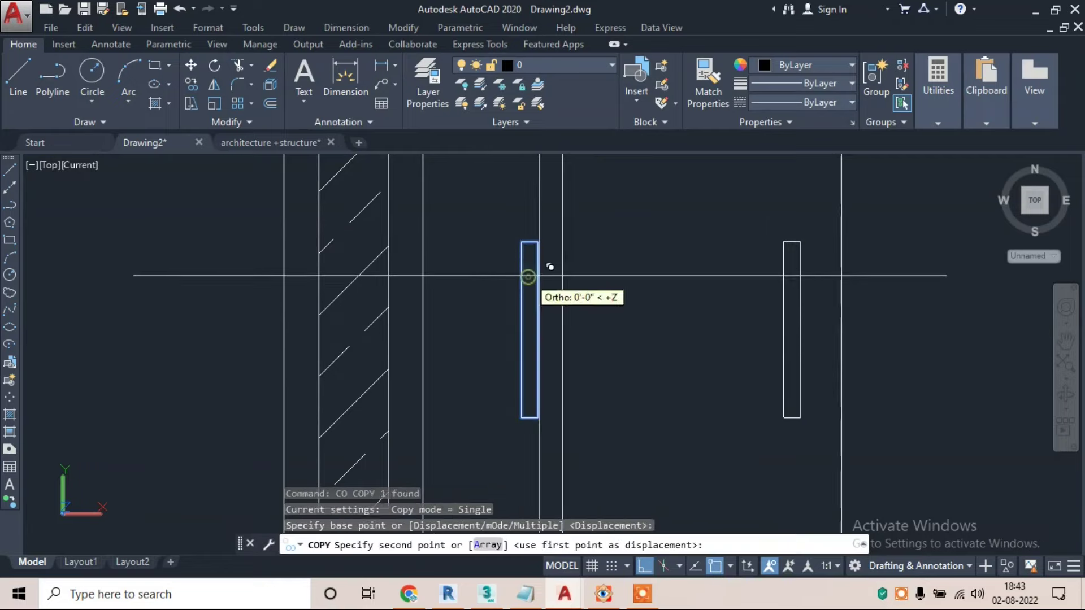
key("Escape")
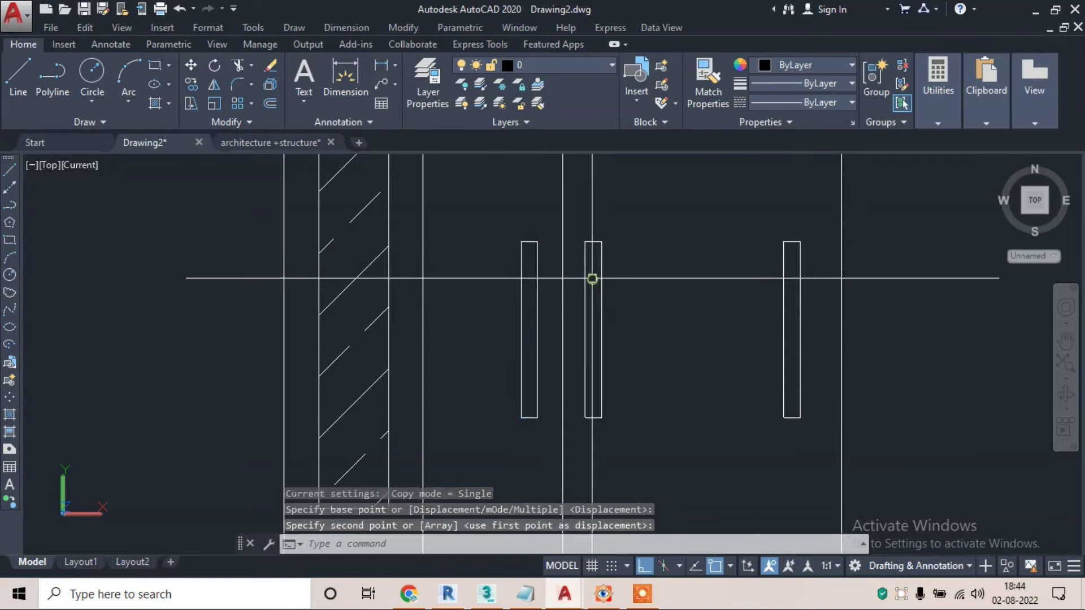
scroll(588, 278, "down", 2)
scroll(629, 307, "down", 2)
scroll(282, 187, "up", 2)
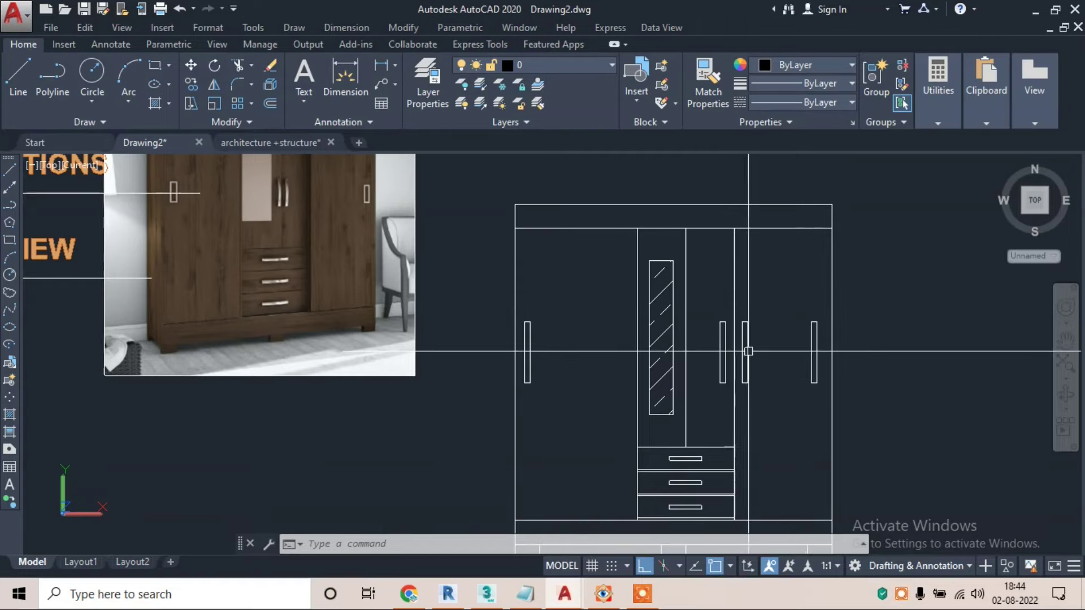
- Move the two centre handles left to sit either side of the centre door split
scroll(703, 352, "up", 2)
left_click(721, 299)
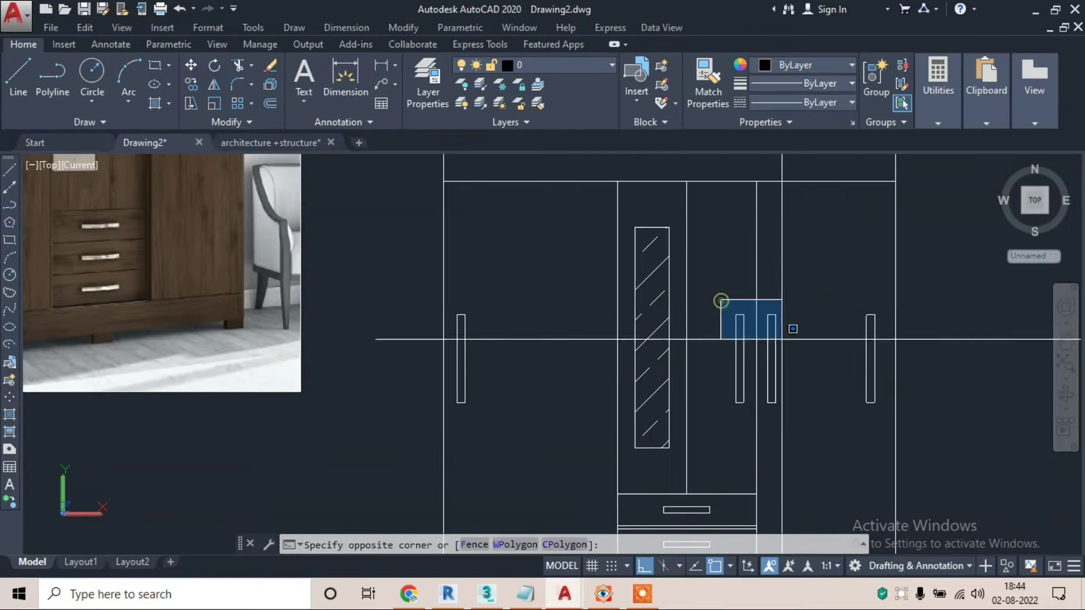
left_click(823, 398)
type("m")
key("Return")
scroll(757, 308, "up", 2)
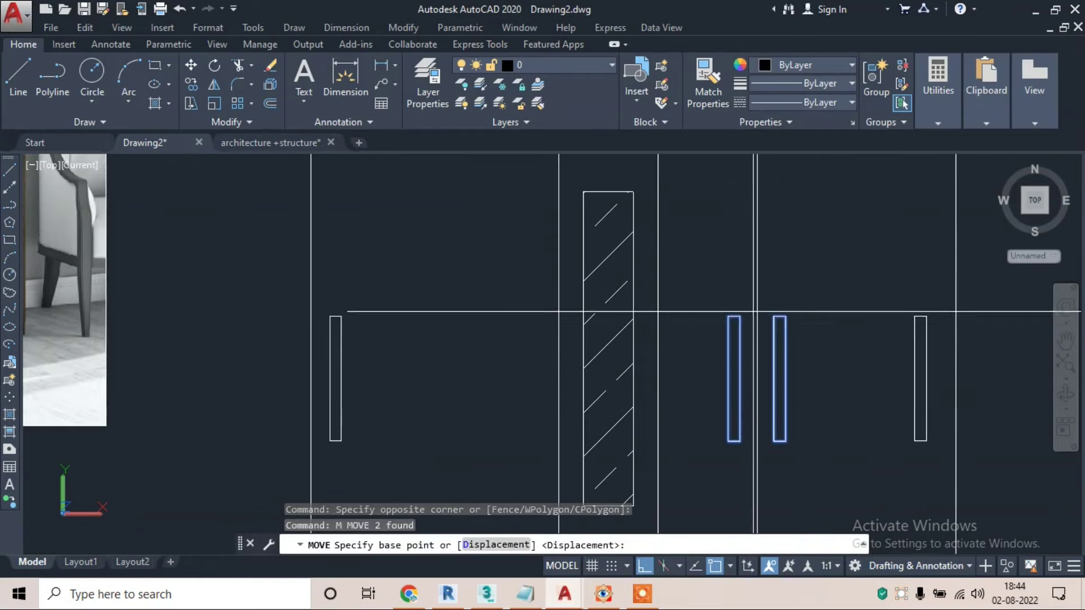
left_click(761, 304)
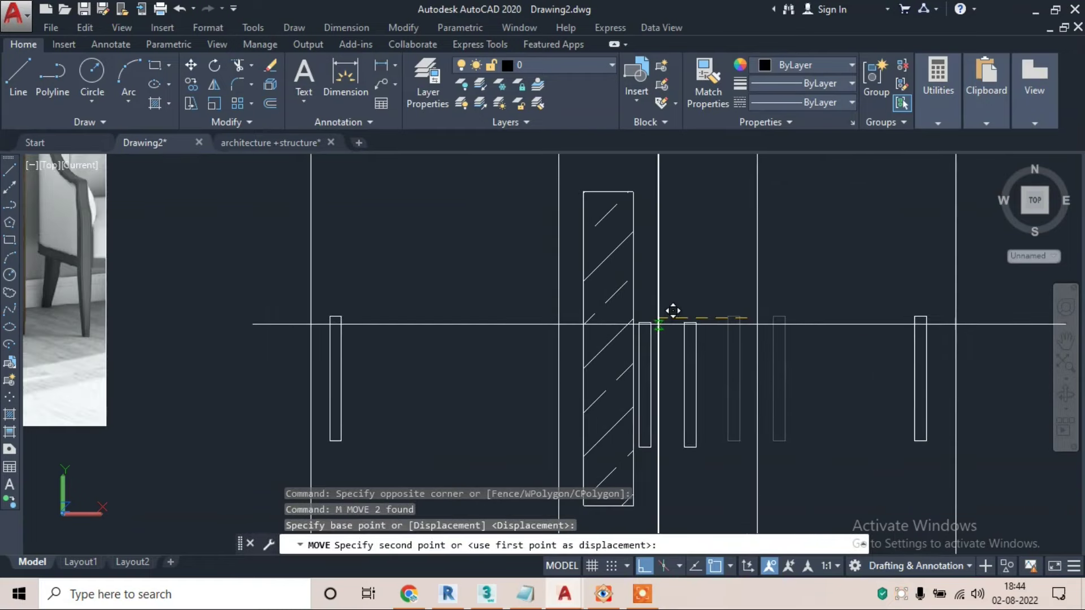
key("Escape")
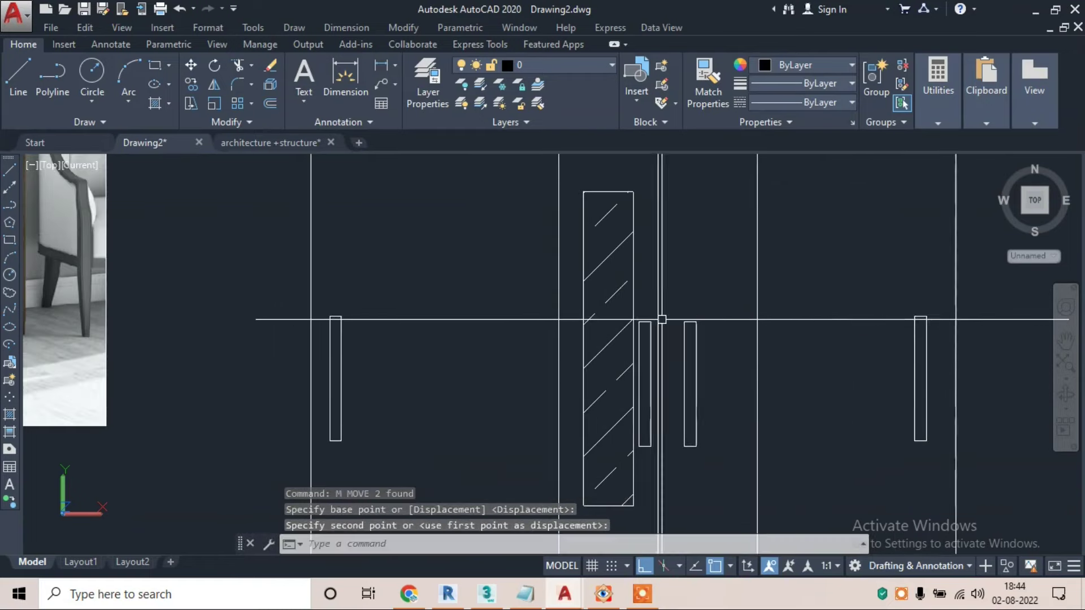
- Recentre the wardrobe elevation in the view
scroll(659, 316, "down", 3)
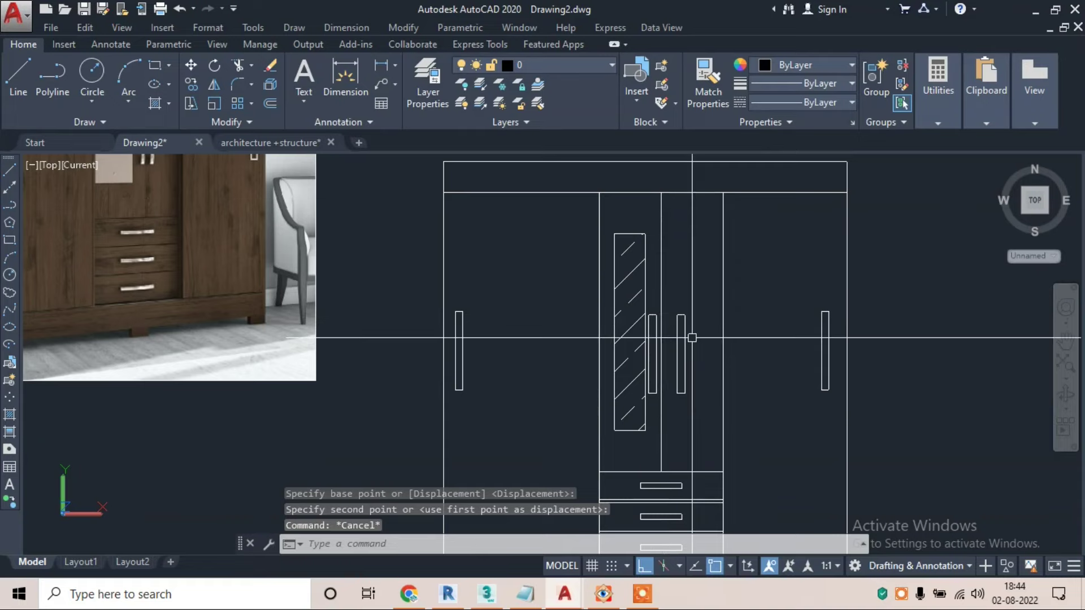
scroll(682, 333, "down", 2)
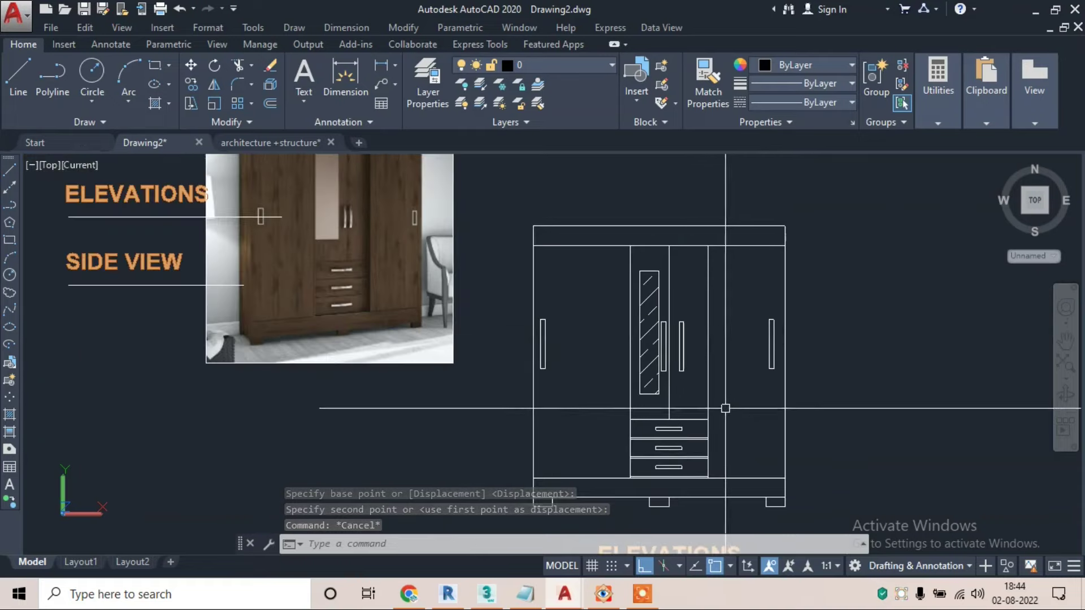
scroll(729, 407, "down", 2)
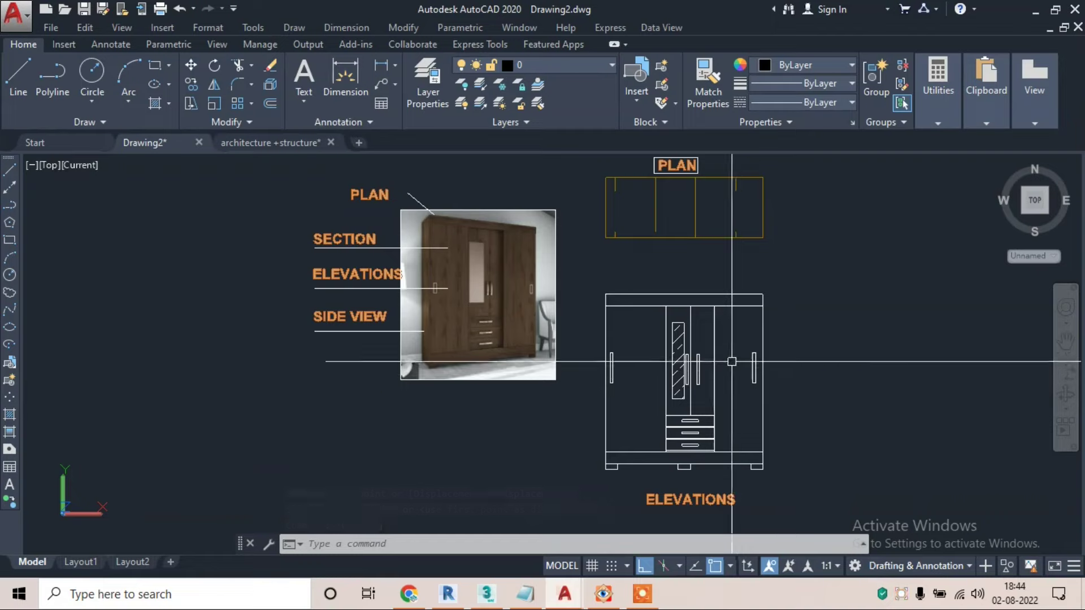
middle_click_drag(727, 352, 705, 321)
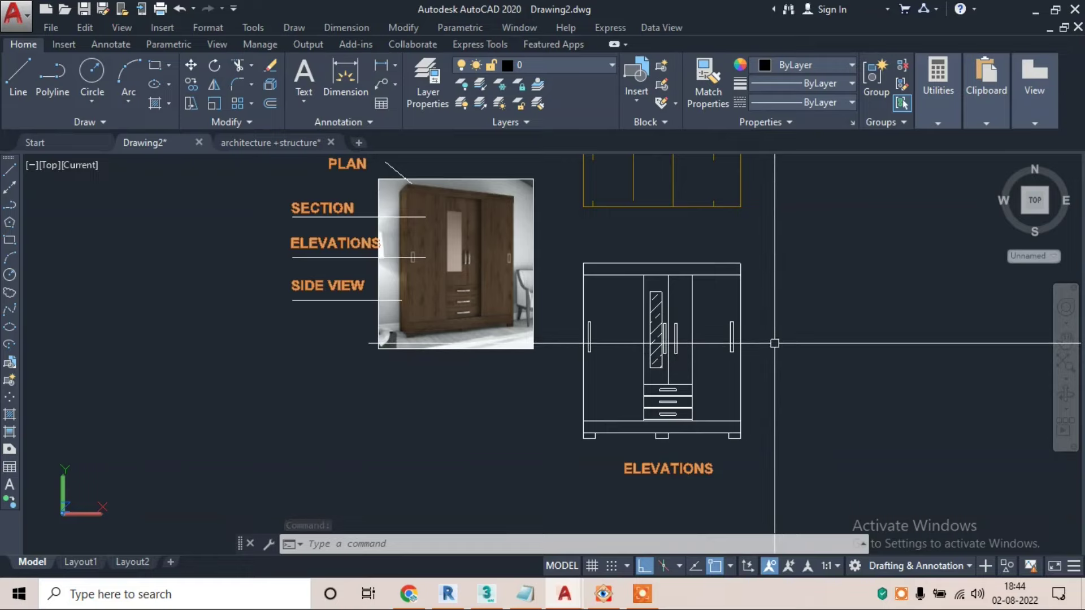
scroll(688, 310, "up", 2)
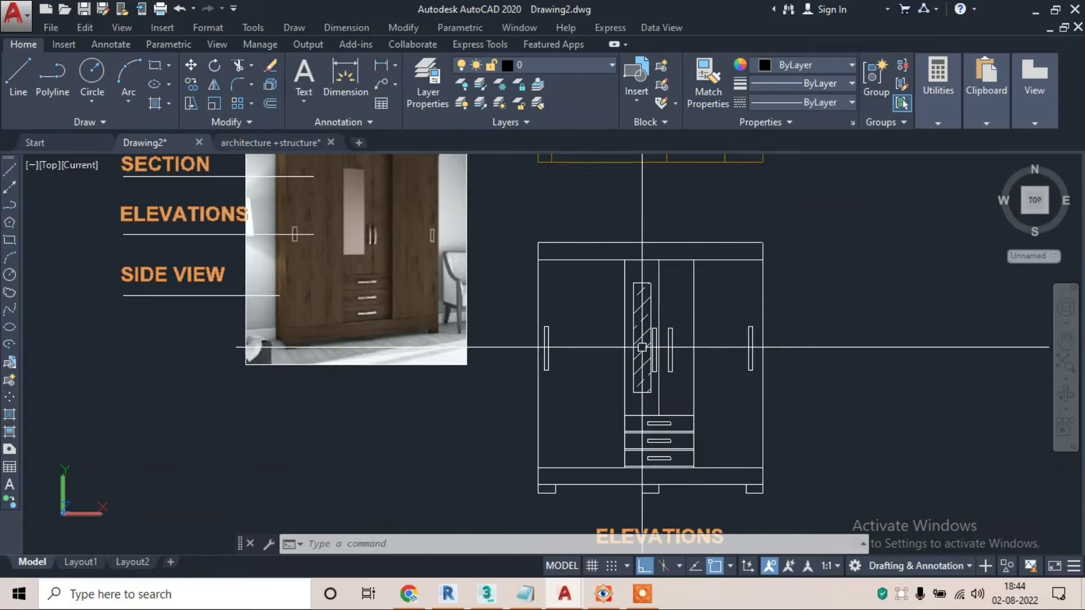
mouse_move(642, 347)
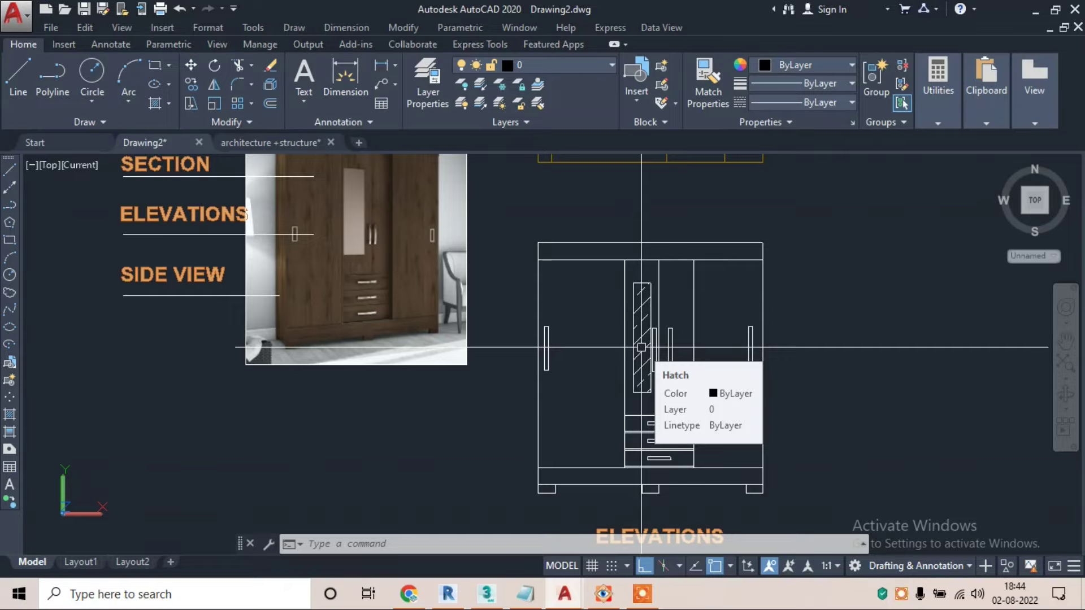
scroll(690, 258, "up", 2)
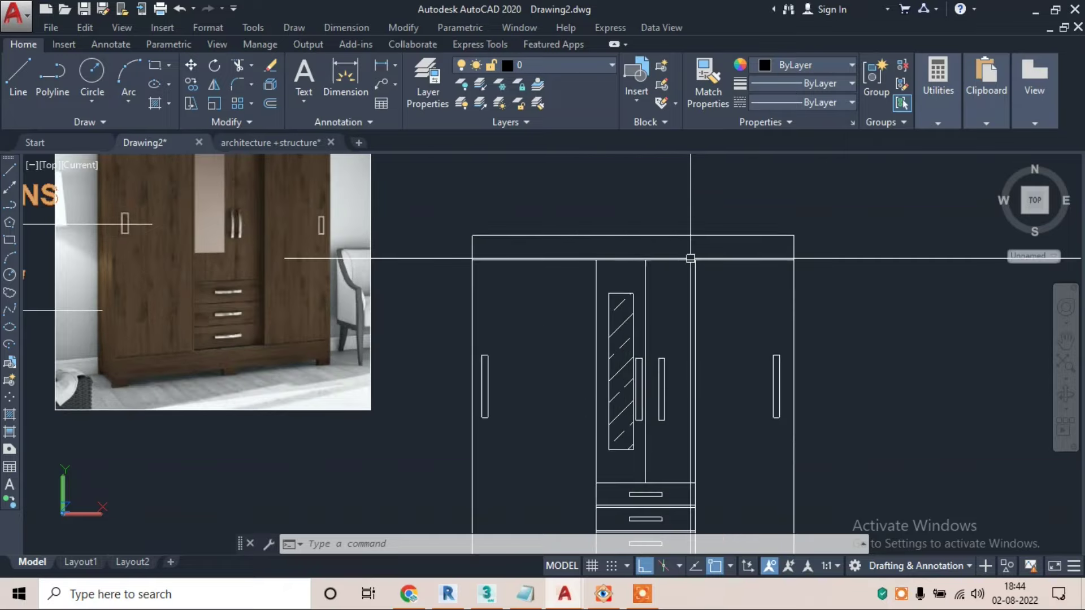
type("g")
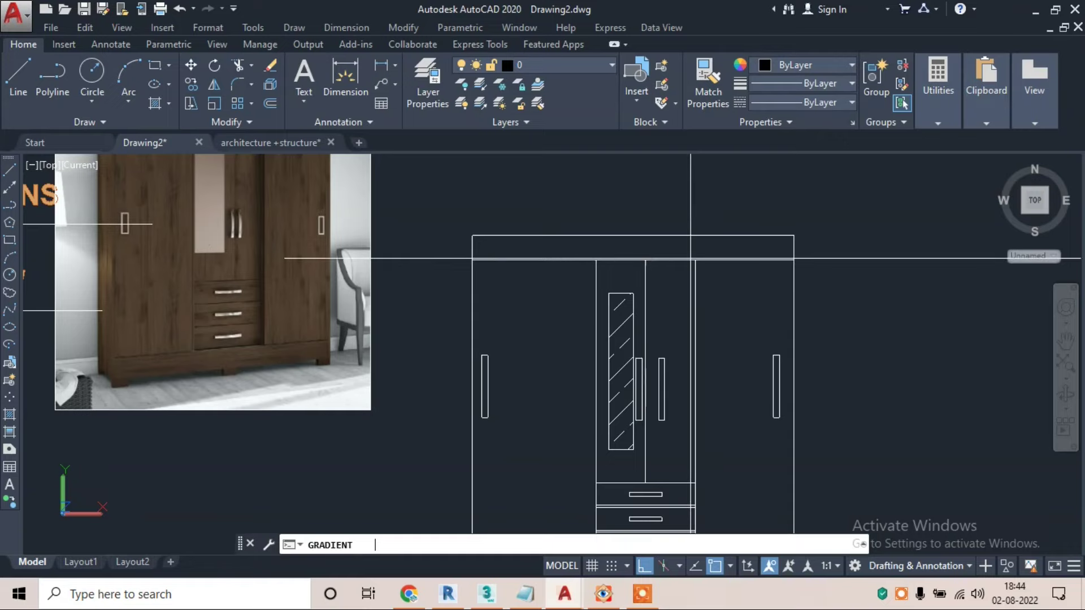
- Set gradient Color 1 and Color 2 both to olive brown RGB 112,100,66
key("Return")
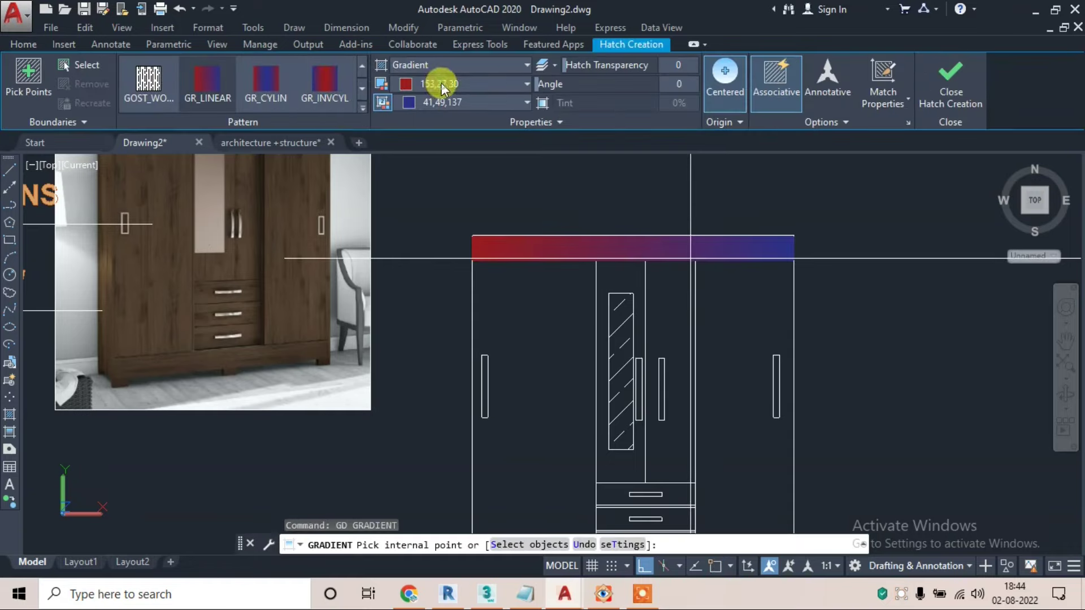
left_click(437, 84)
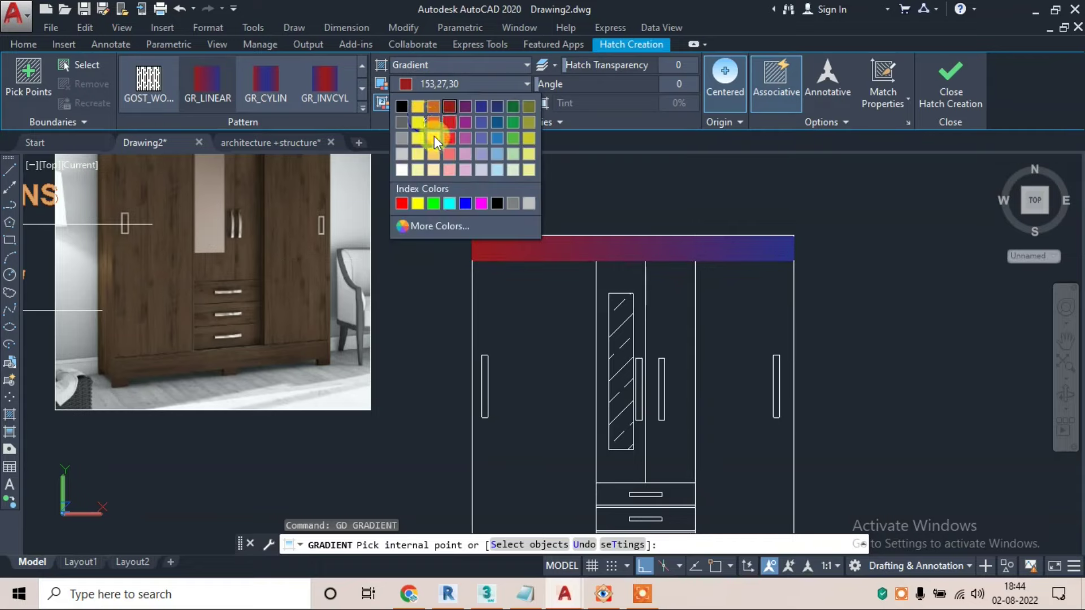
left_click(433, 225)
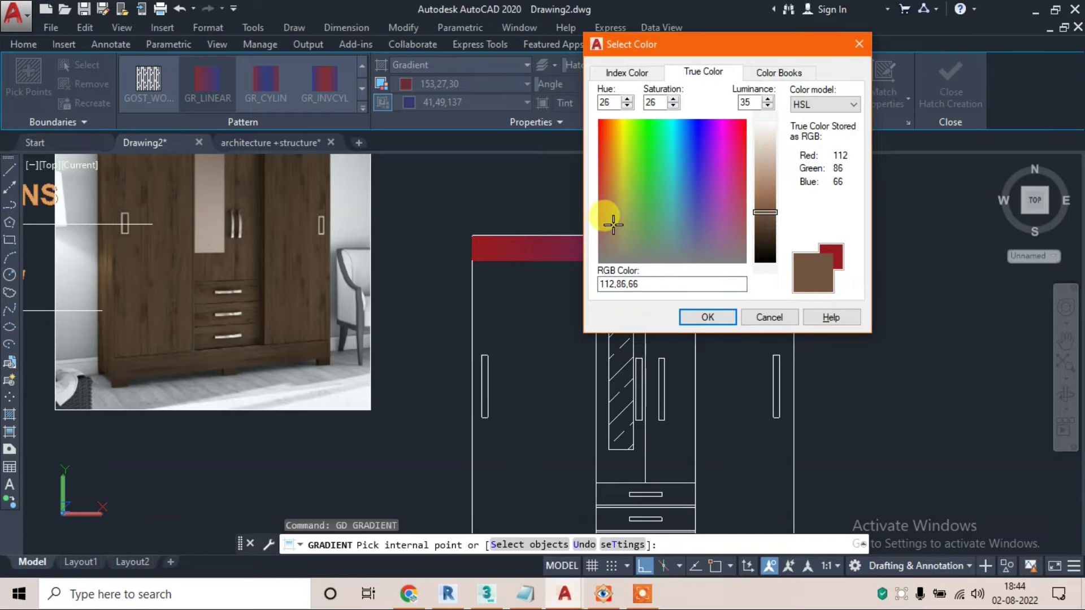
left_click(707, 317)
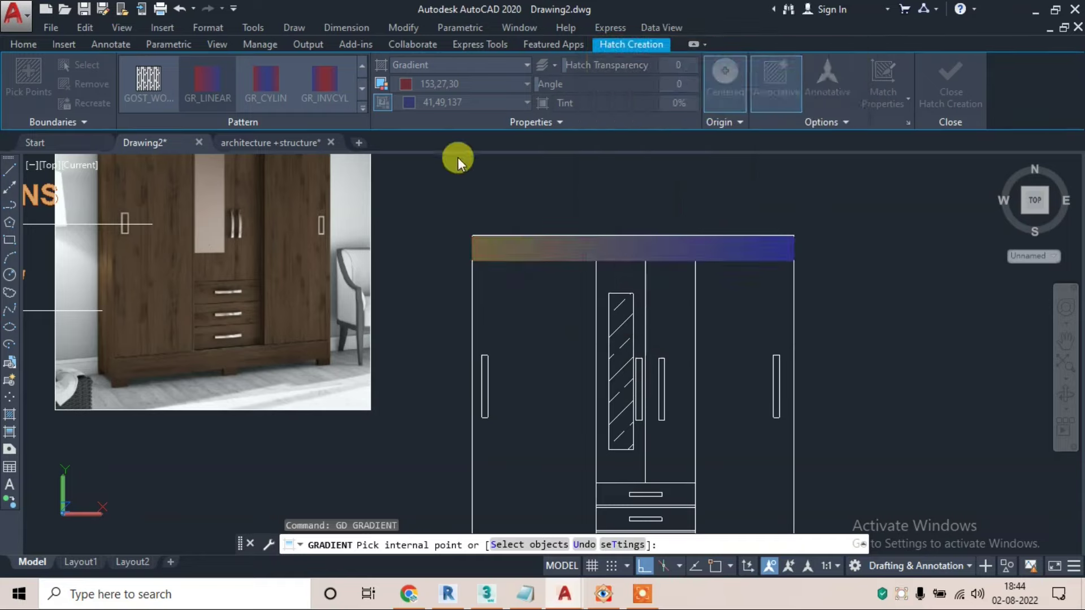
left_click(451, 103)
left_click(404, 256)
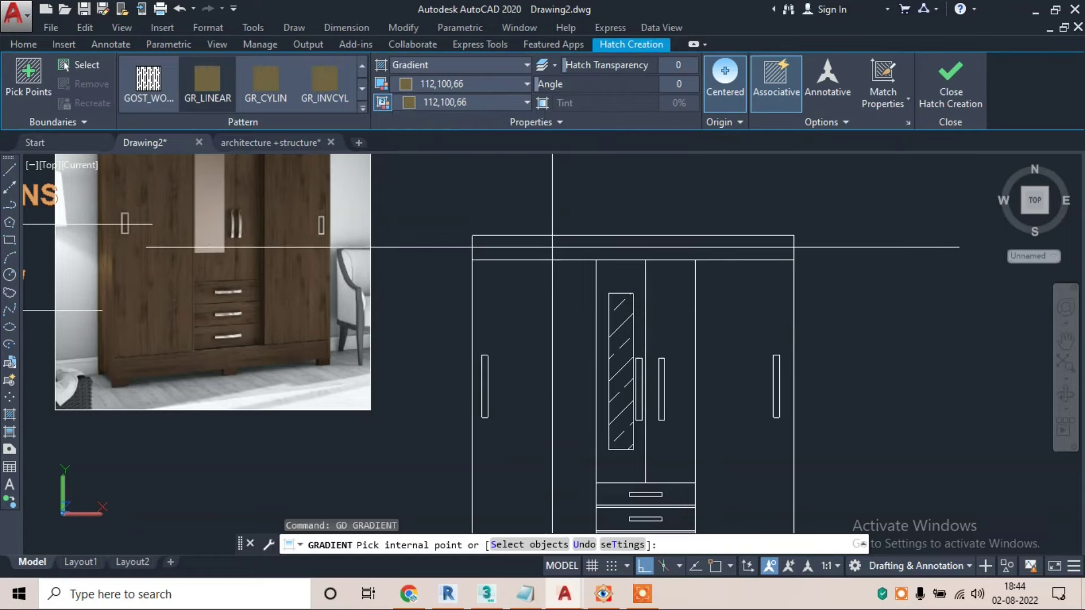
- Pick the top band, left, right and both centre door panels for the gradient fill
left_click(557, 248)
left_click(554, 294)
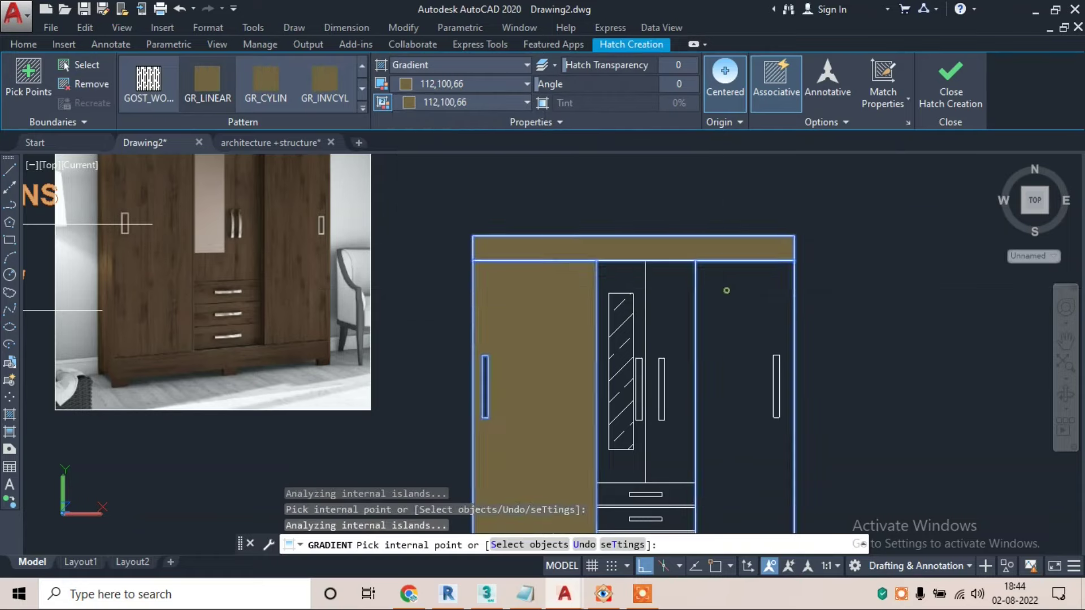
left_click(729, 293)
left_click(657, 295)
left_click(620, 273)
- Add the two drawers, plinth band and three feet to the fill, and commit it
middle_click_drag(571, 256, 663, 322)
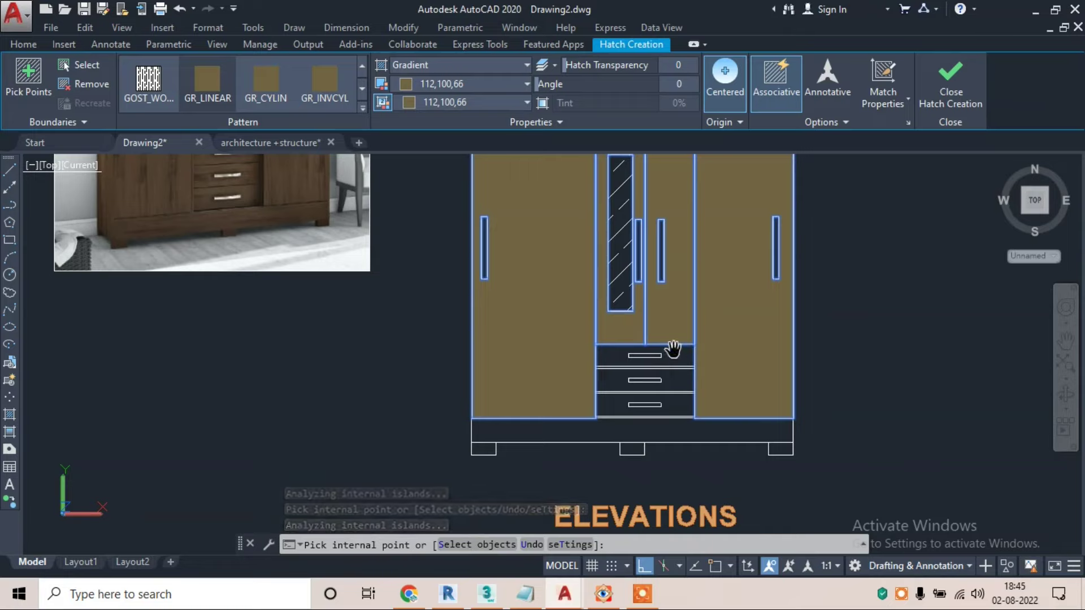
left_click(56, 96)
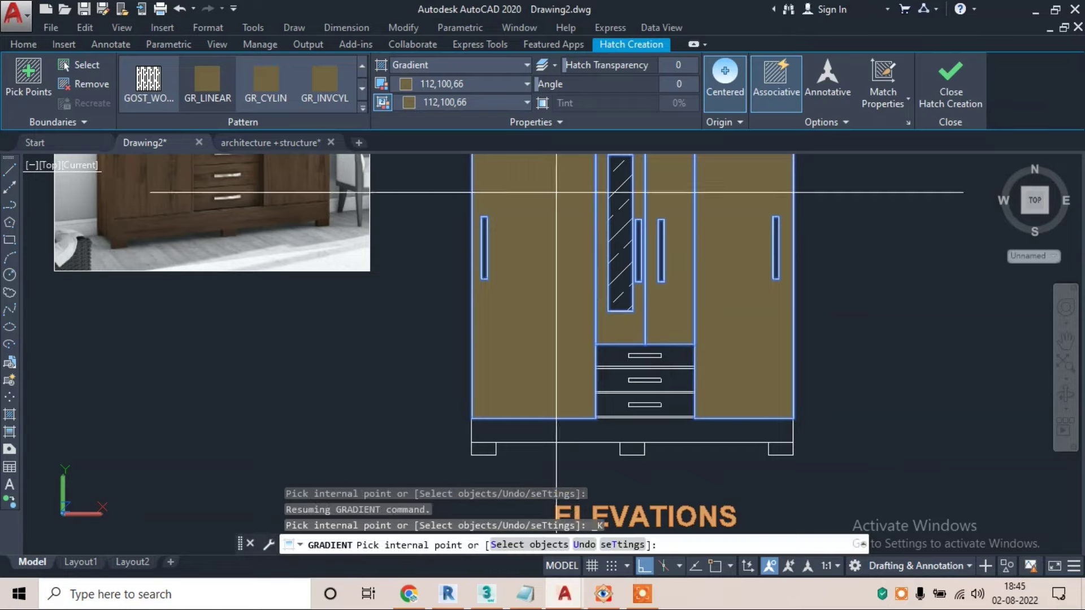
left_click(609, 358)
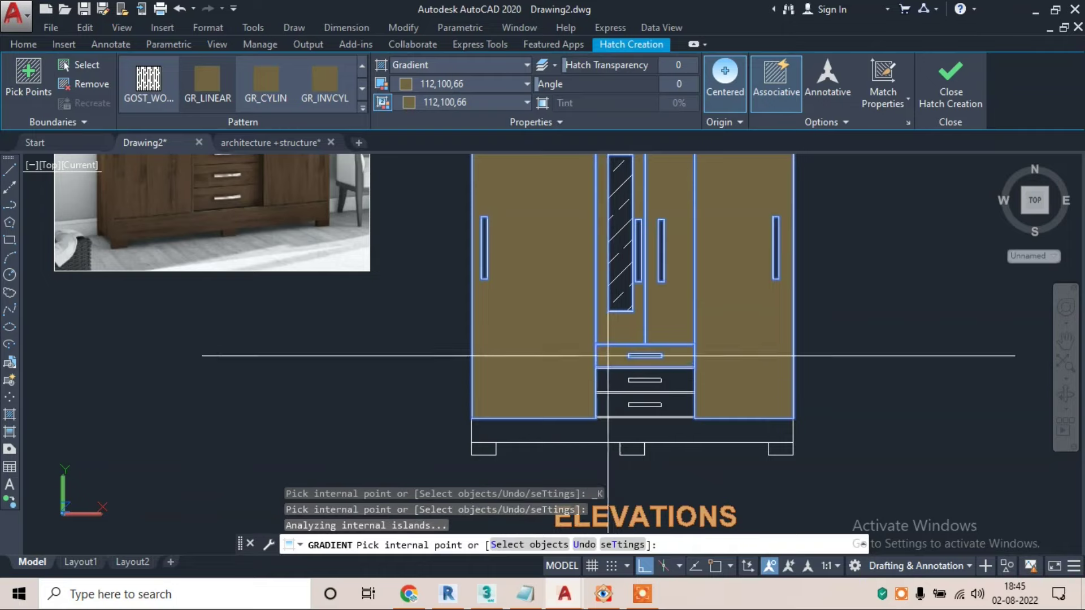
left_click(612, 377)
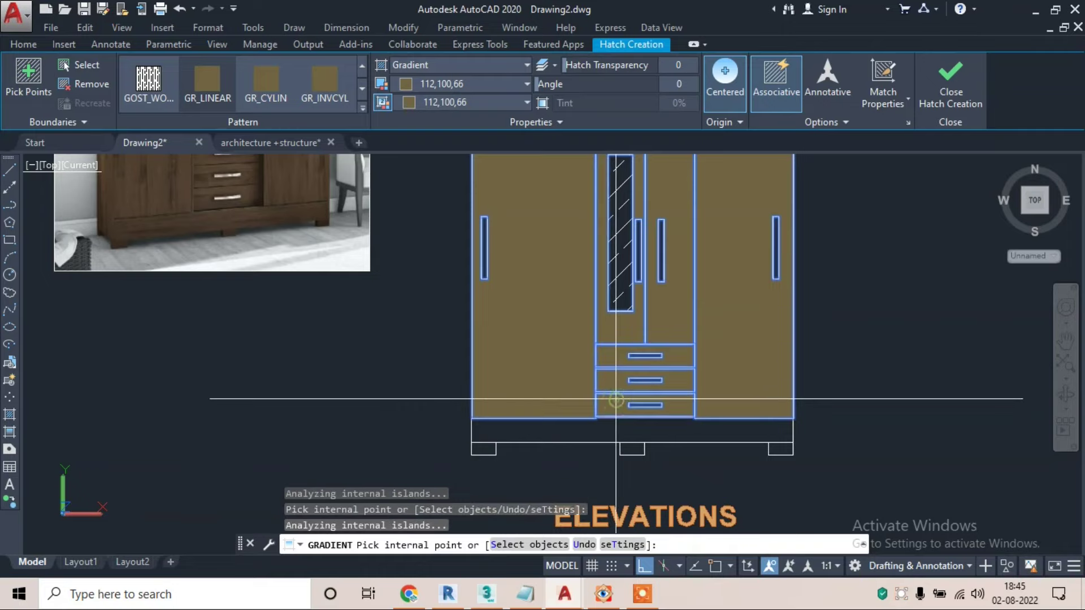
left_click(617, 428)
scroll(497, 450, "up", 2)
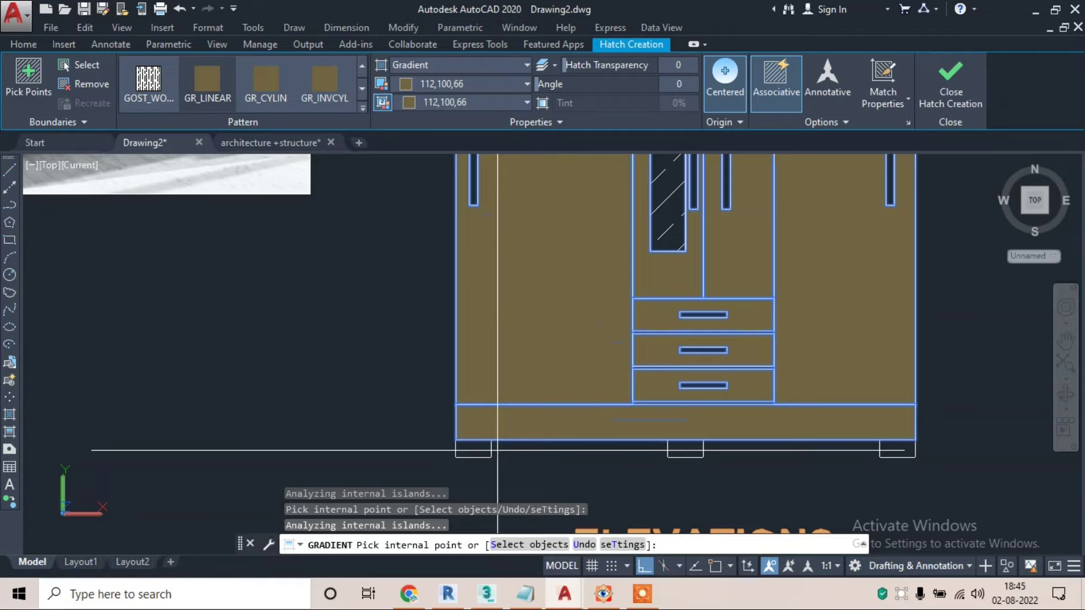
left_click(486, 450)
left_click(685, 449)
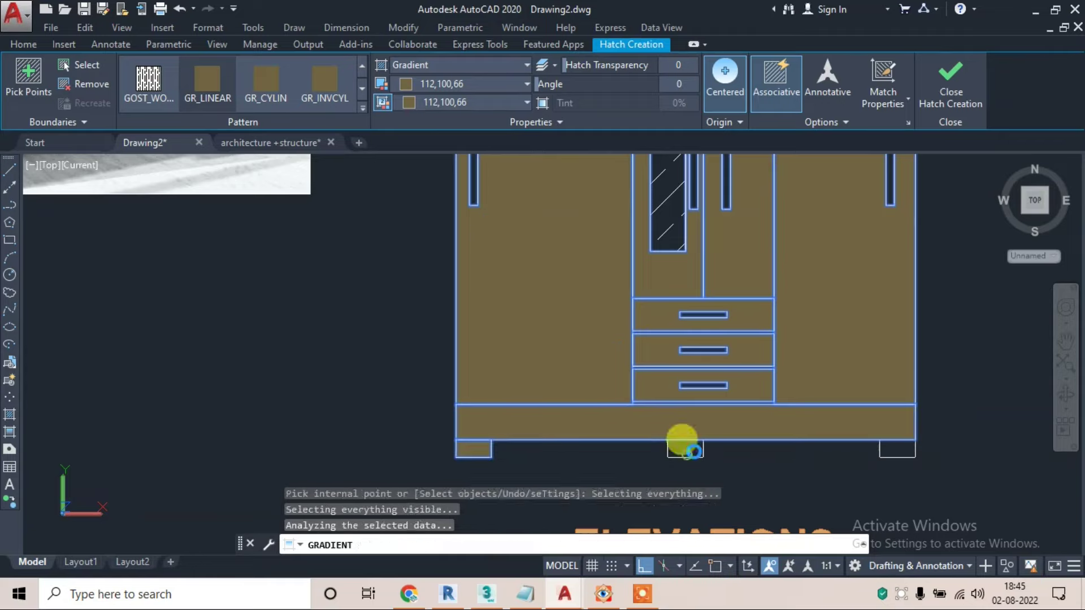
left_click(892, 447)
left_click(951, 104)
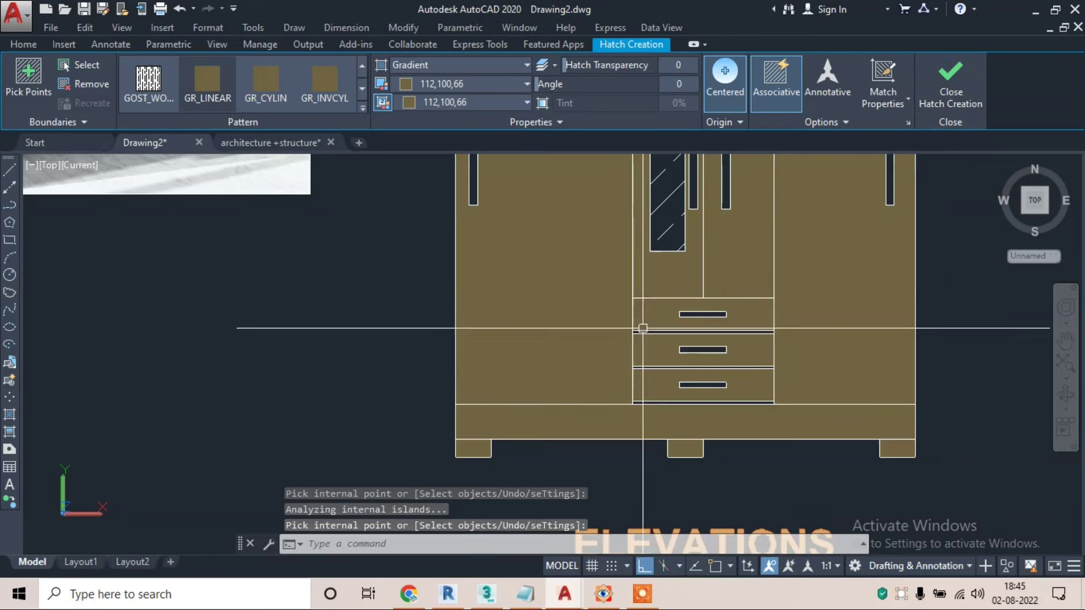
scroll(642, 322, "down", 3)
scroll(690, 202, "up", 1)
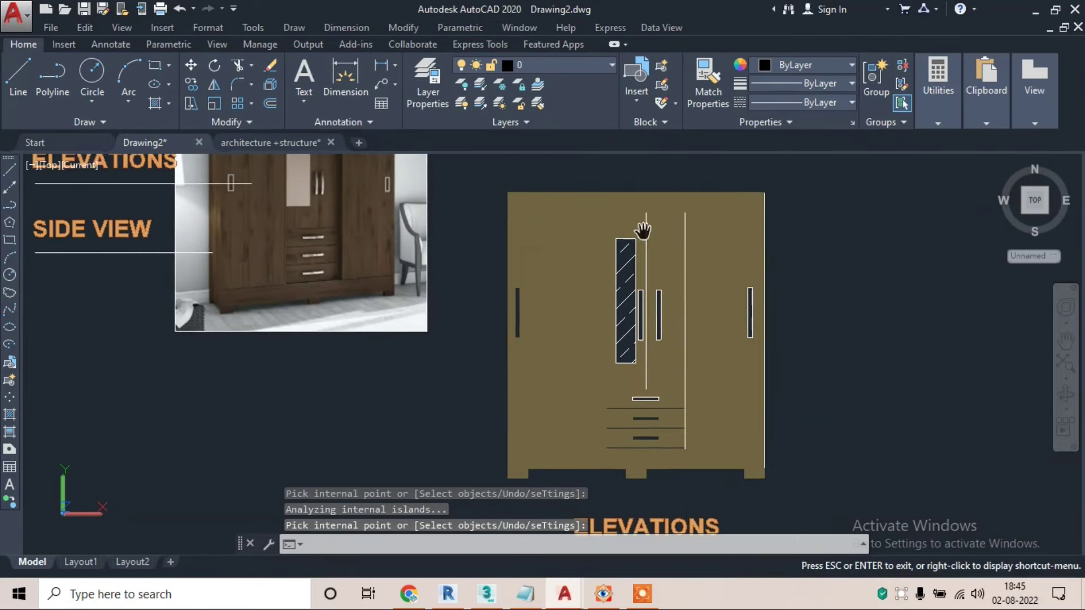
- Exit the fill command and select the olive gradient hatch to erase it
key("Return")
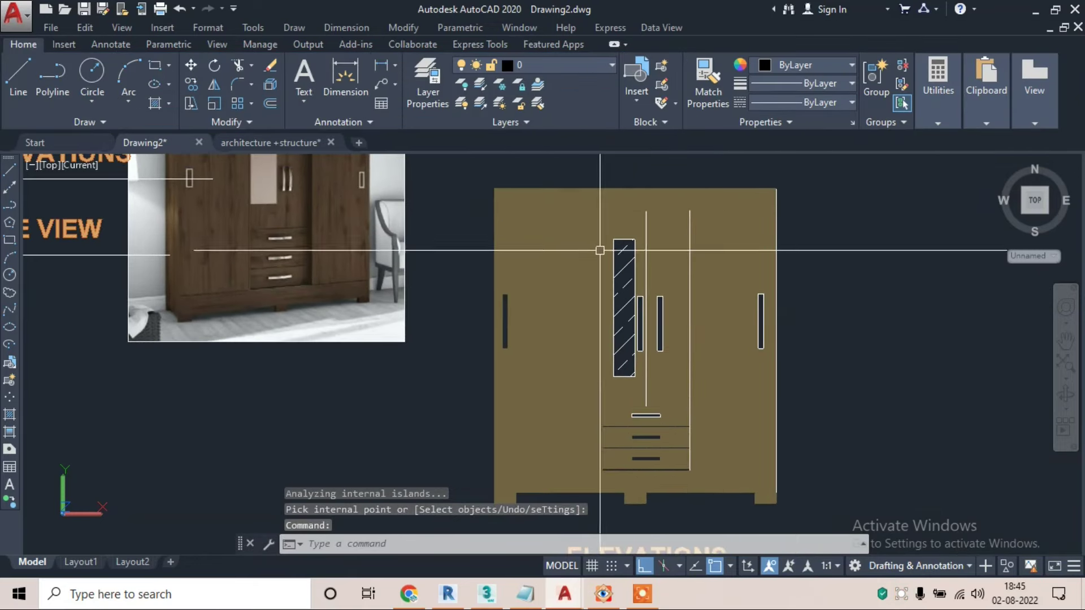
key("Escape")
key("ctrl+a")
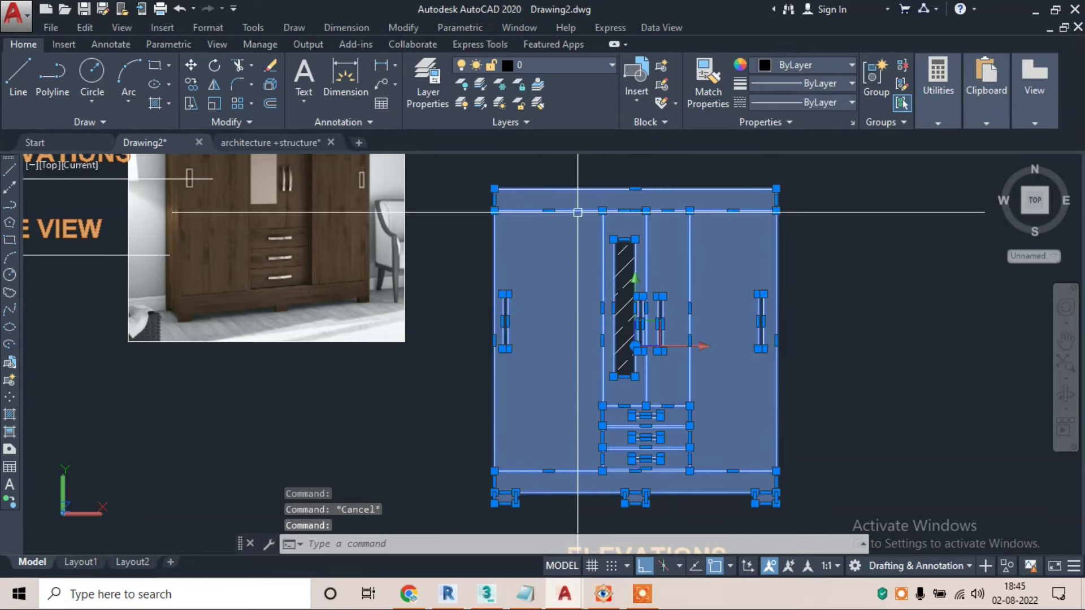
key("Escape")
key("ctrl+a")
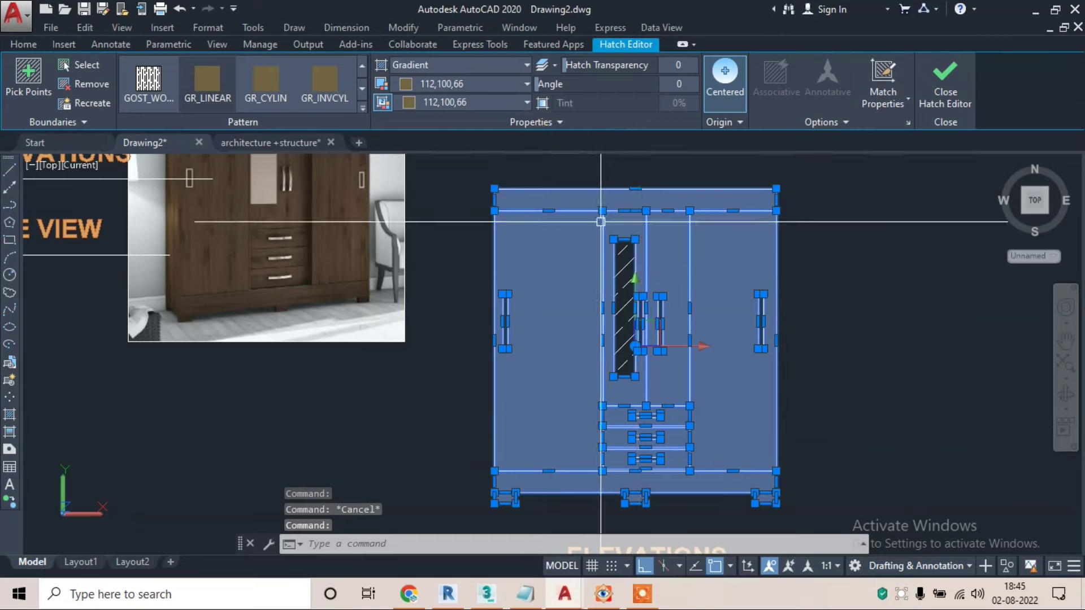
key("Escape")
key("ctrl+a")
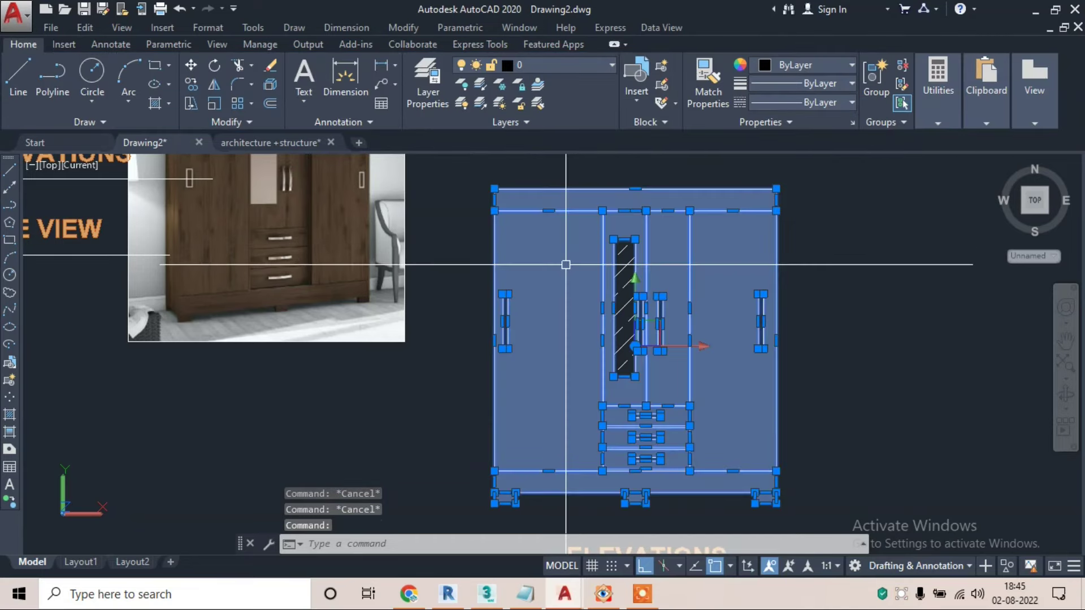
key("Escape")
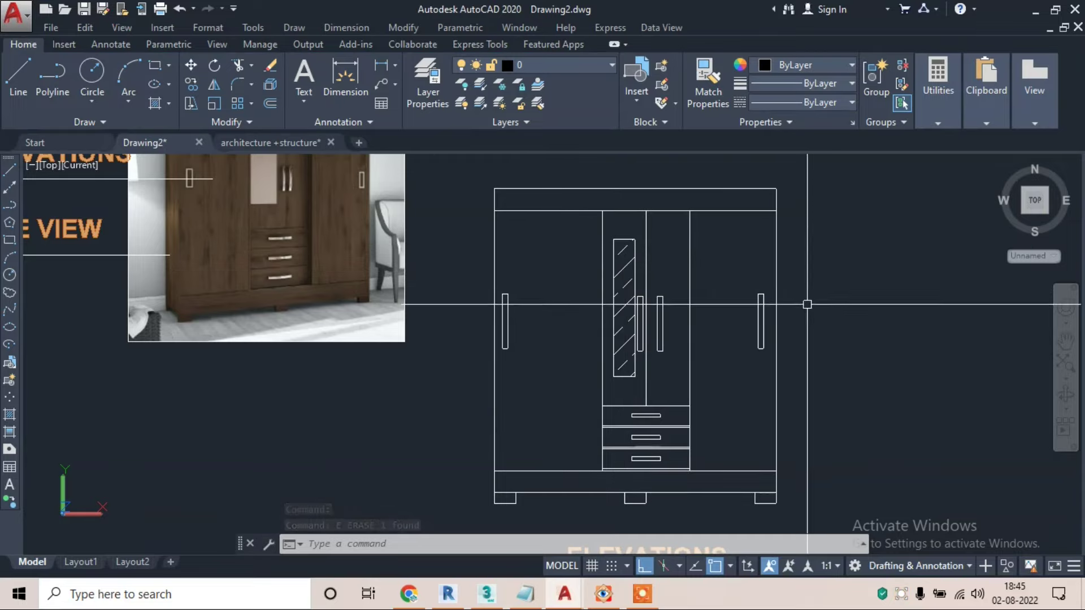
- Place a 6'-6" linear dimension across the wardrobe's top corners, above the elevation
scroll(552, 283, "down", 2)
scroll(339, 215, "up", 3)
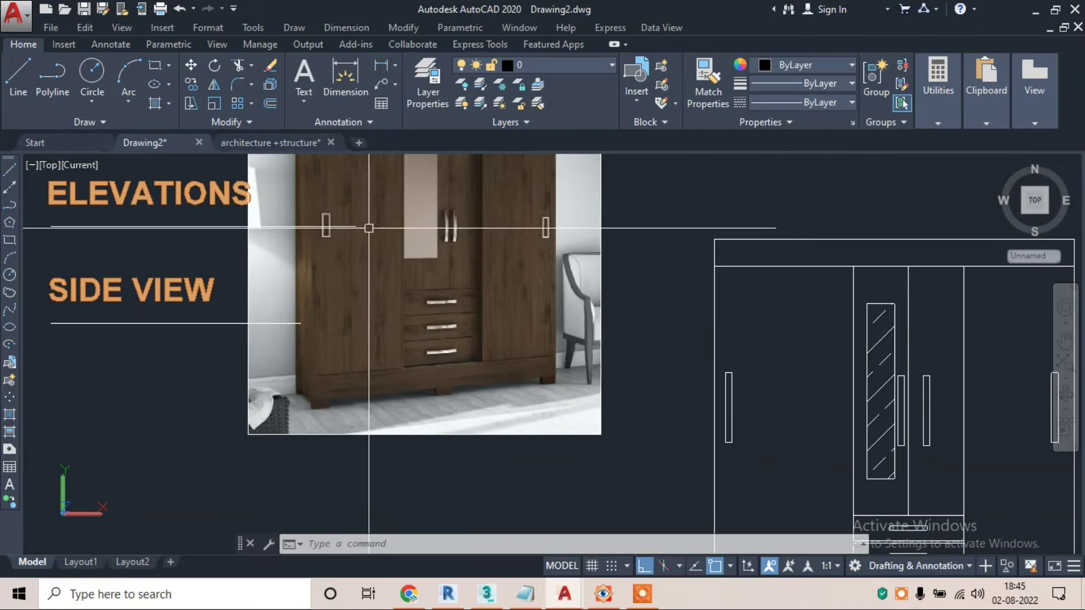
scroll(361, 228, "down", 2)
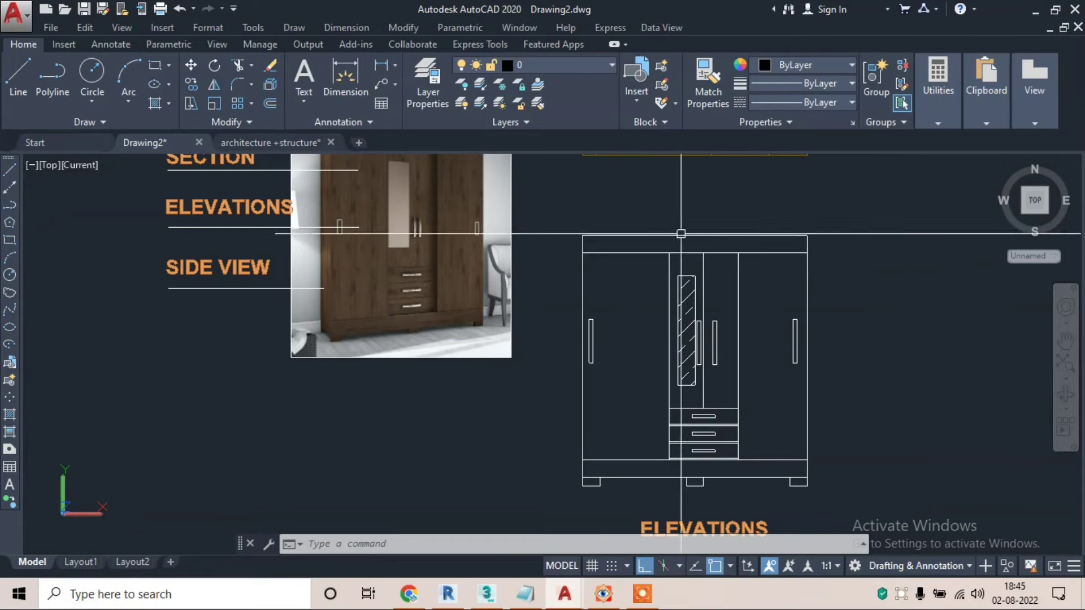
left_click(346, 27)
left_click(645, 221)
scroll(656, 226, "up", 3)
left_click(497, 231)
middle_click_drag(898, 236, 805, 236)
left_click(863, 233)
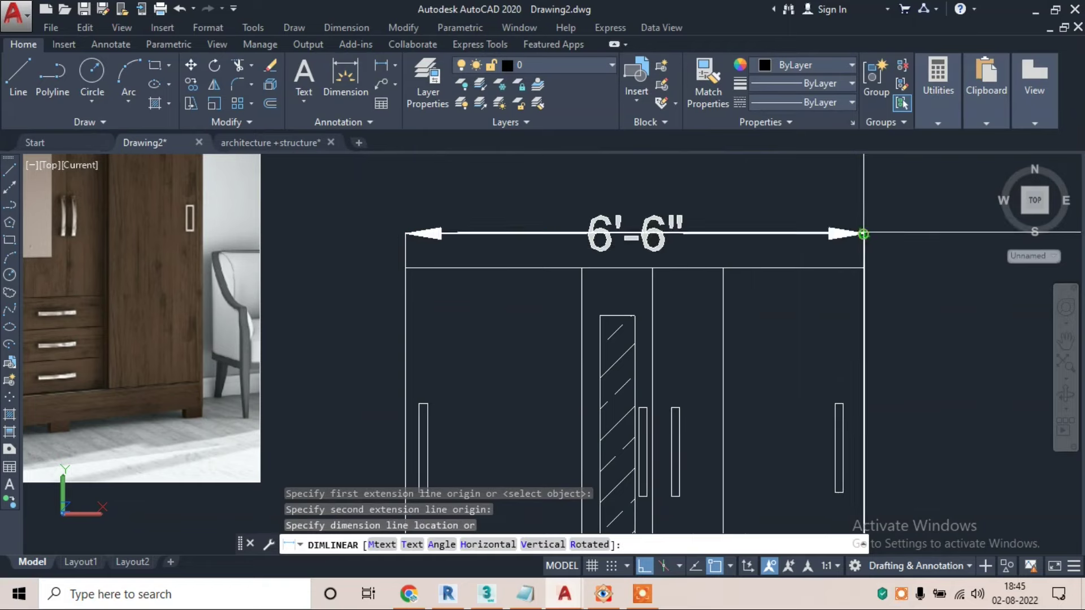
left_click(779, 206)
scroll(620, 260, "down", 2)
key("Escape")
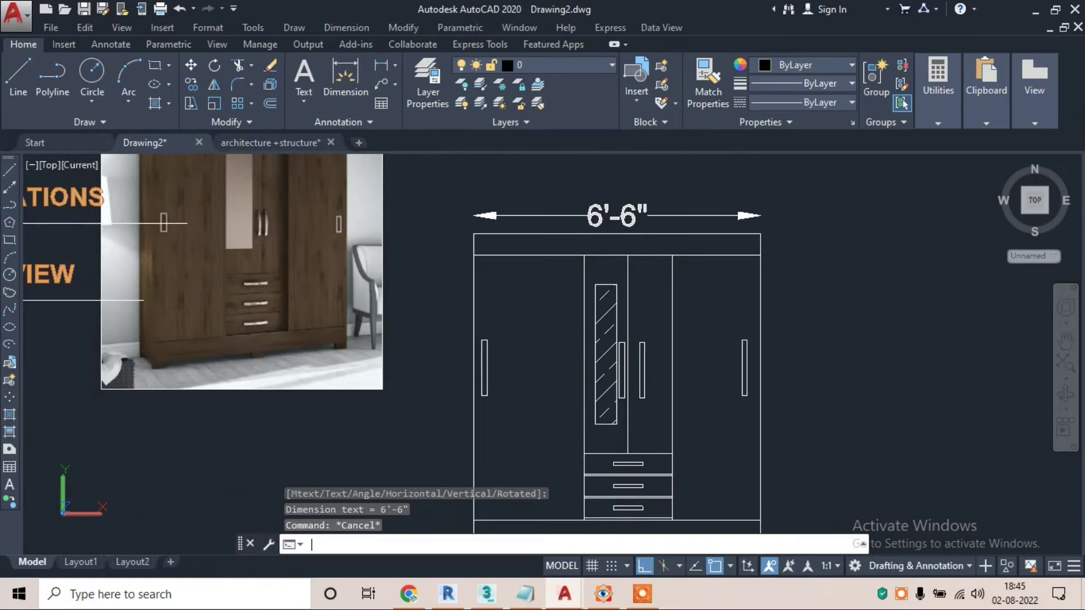
type("d")
key("Return")
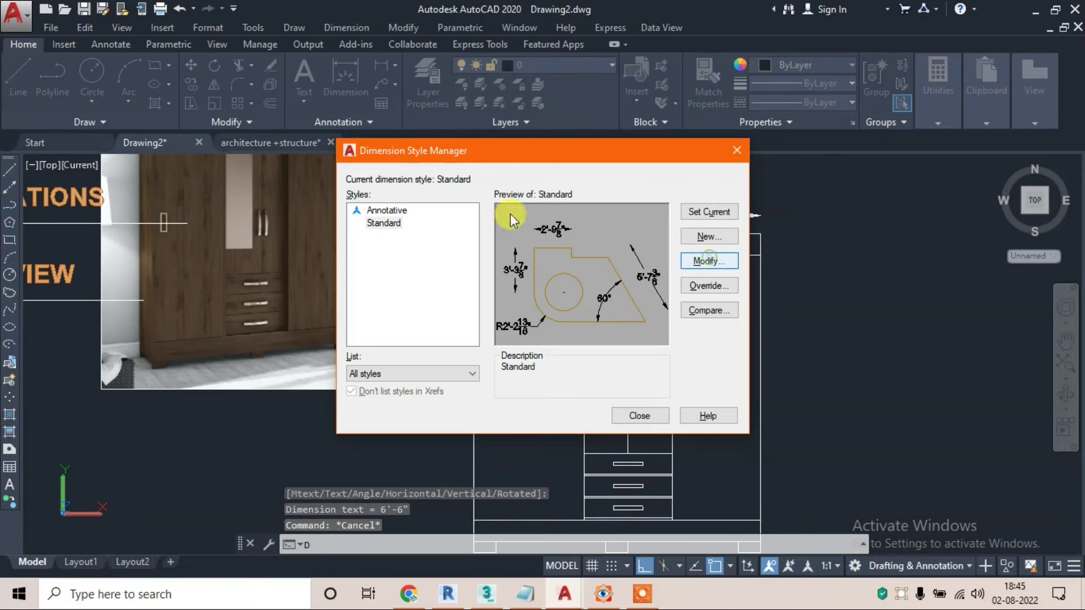
- Modify the Standard dimension style to 4" text height and 4" arrow size
key("Return")
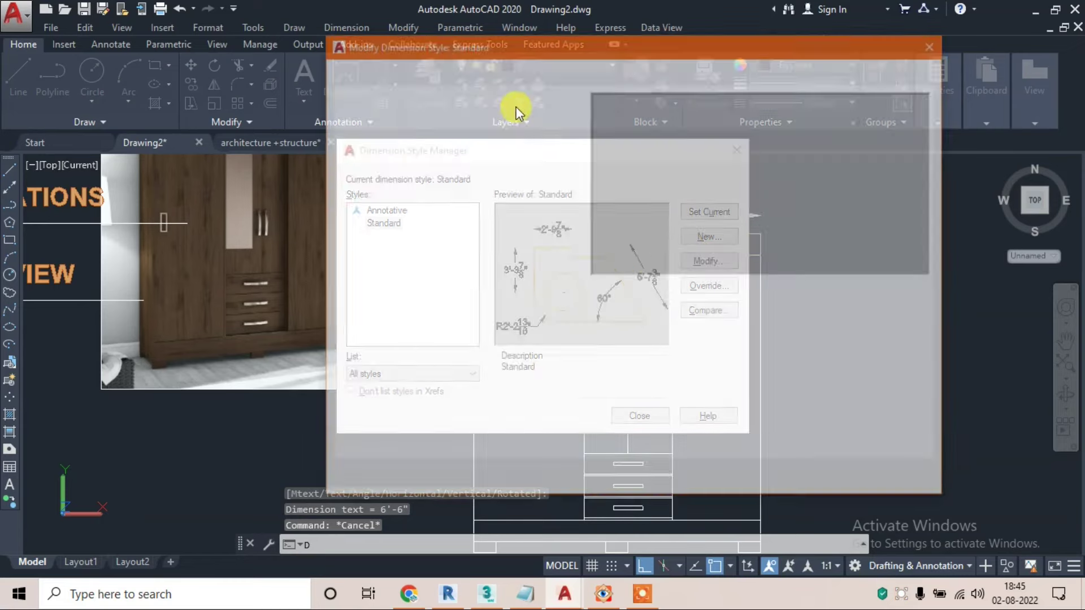
left_click(464, 79)
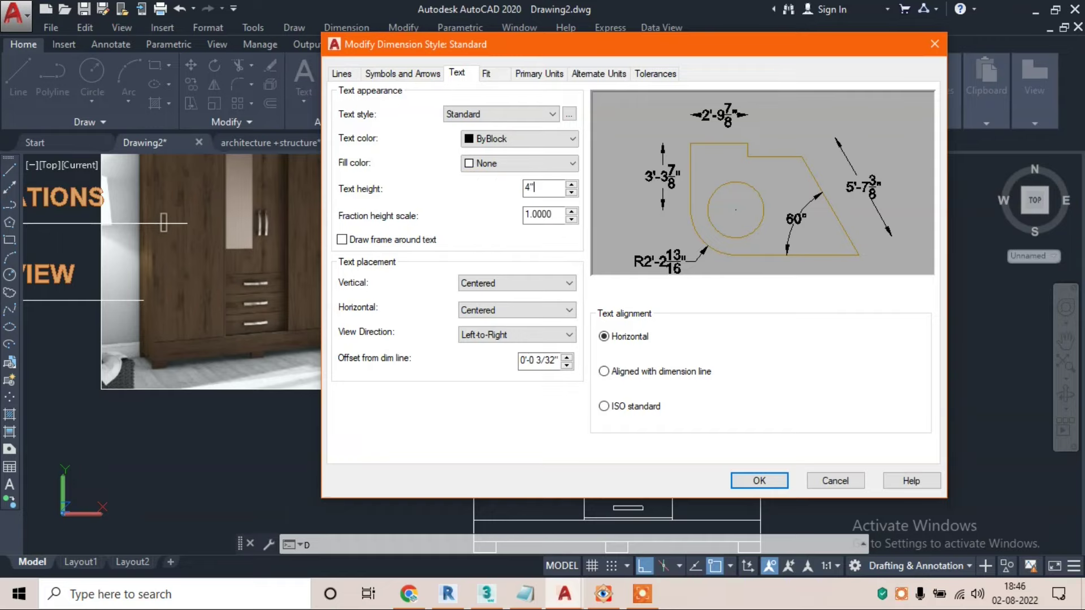
left_click(475, 187)
key("ctrl+shift+Tab")
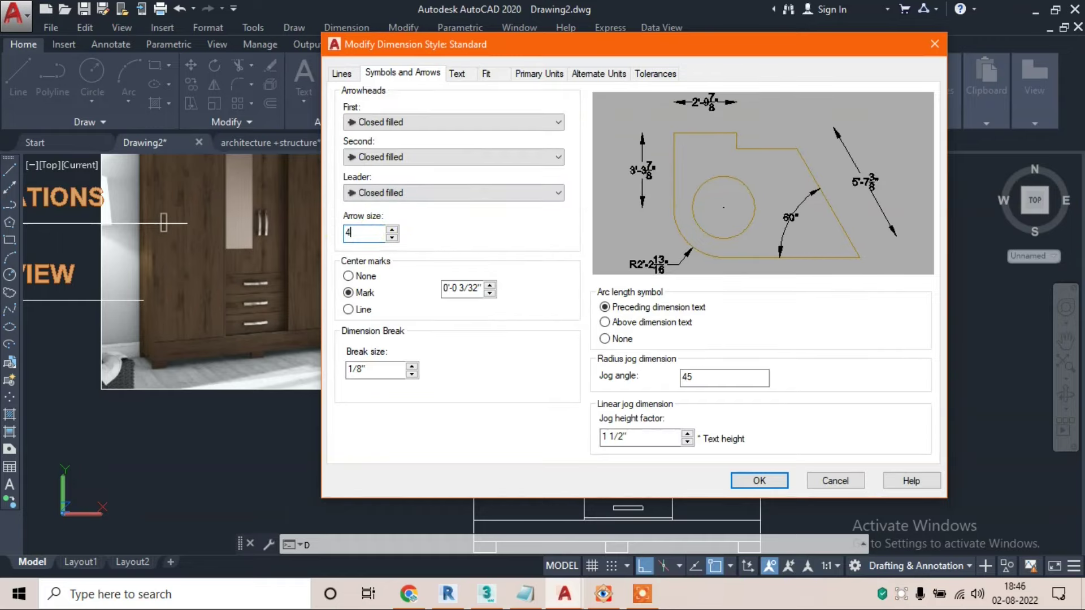
left_click(334, 232)
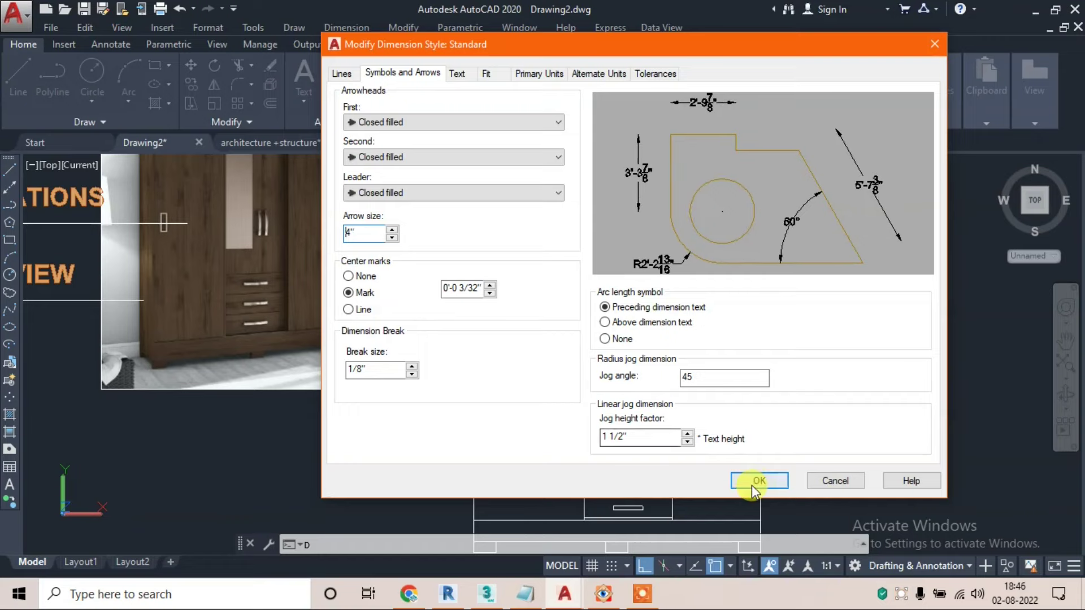
left_click(752, 485)
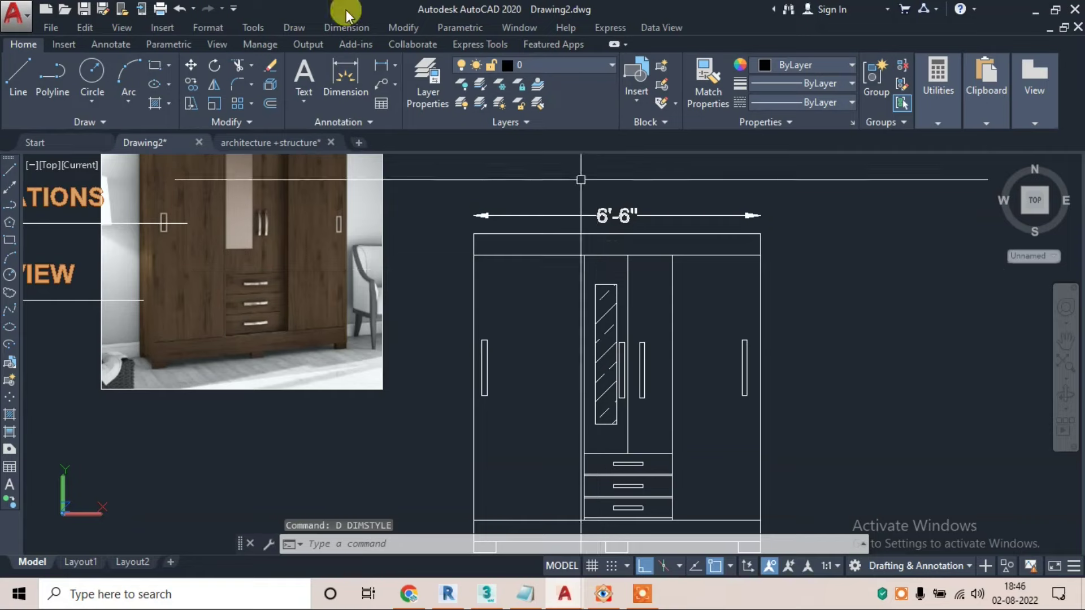
- Dimension the wardrobe's full height as 7'-3", top corner to foot bottom
left_click(342, 26)
left_click(387, 77)
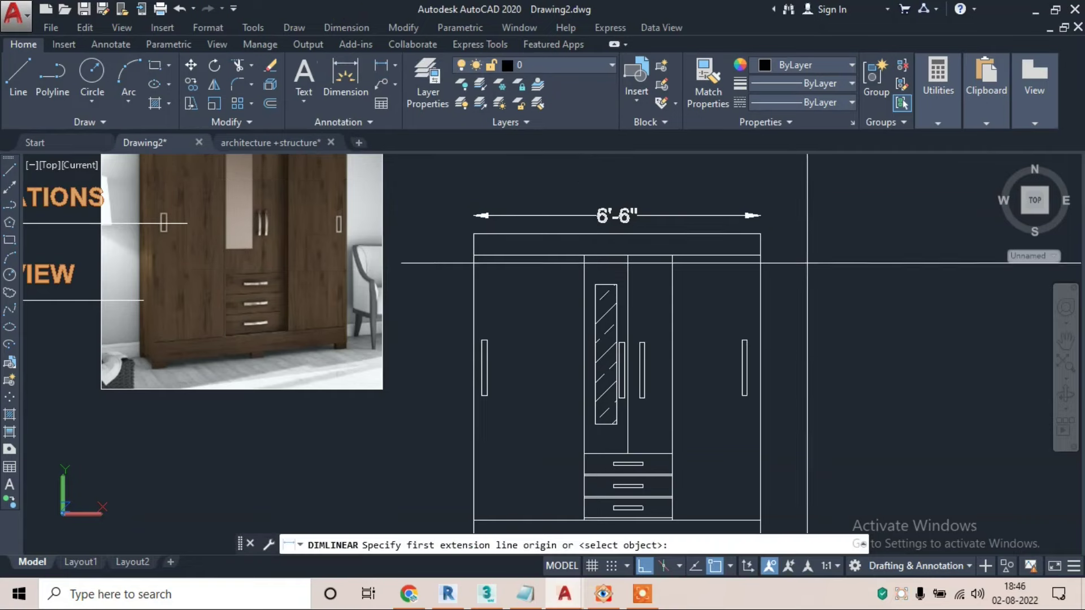
left_click(760, 232)
middle_click_drag(738, 334, 705, 197)
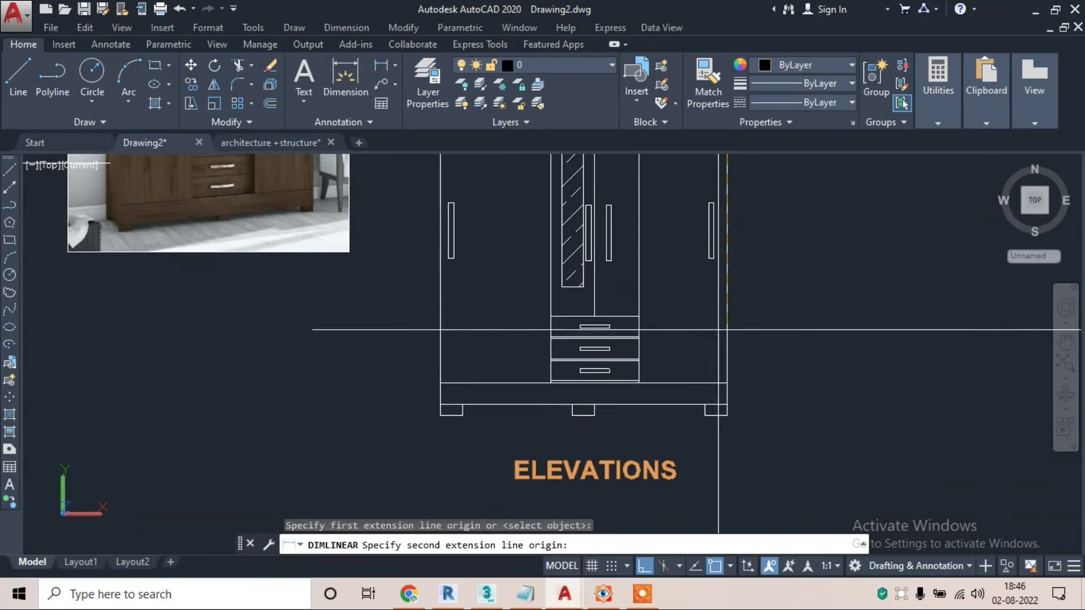
left_click(726, 415)
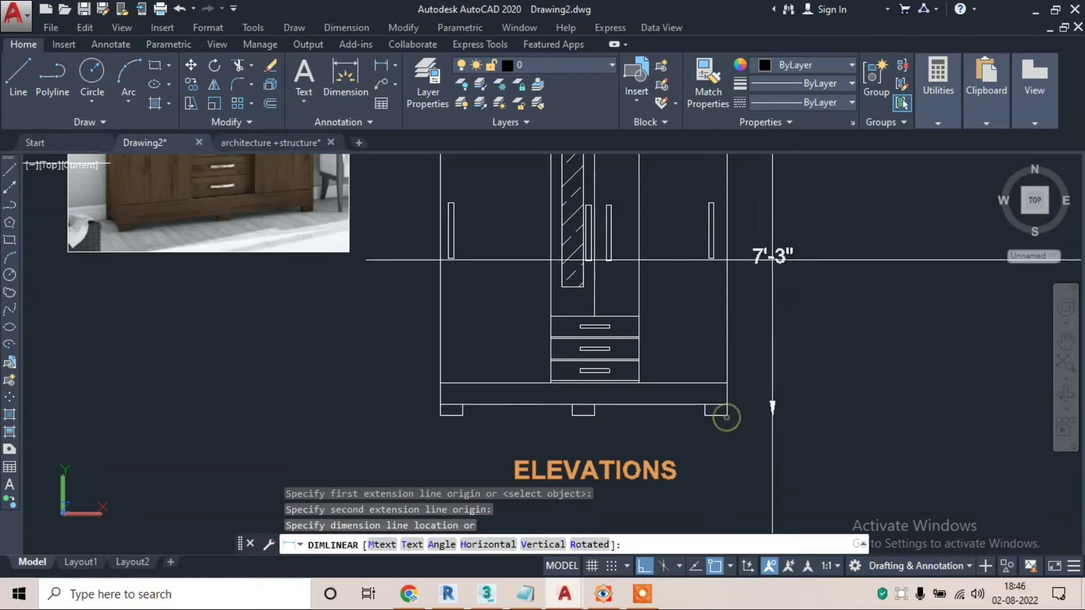
left_click(750, 407)
middle_click_drag(726, 212, 724, 293)
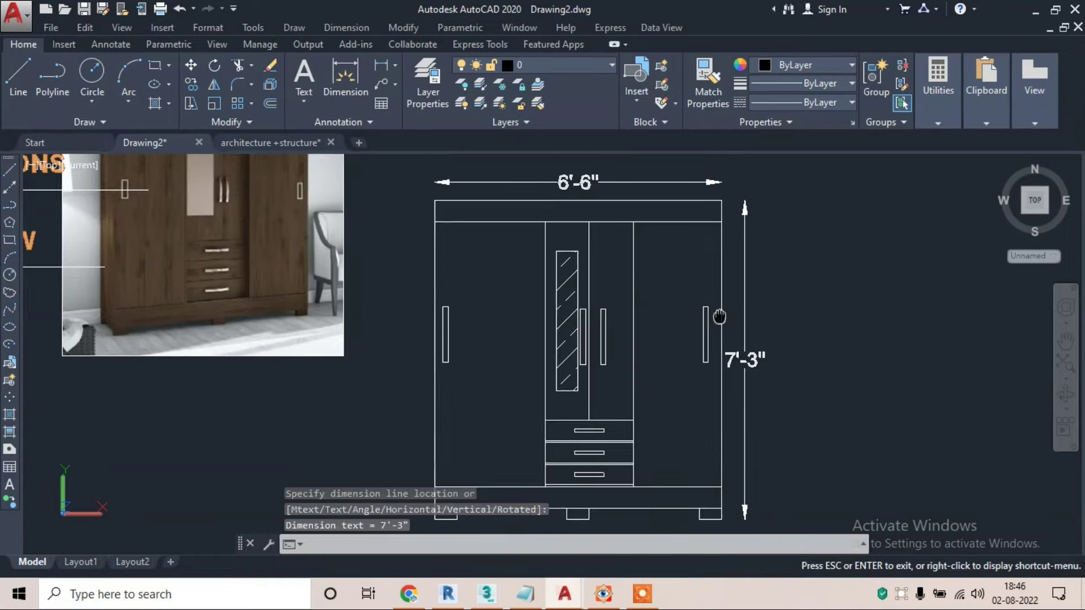
key("Escape")
scroll(722, 213, "up", 3)
- Dimension the 6" top rail on the wardrobe's right side
key("Return")
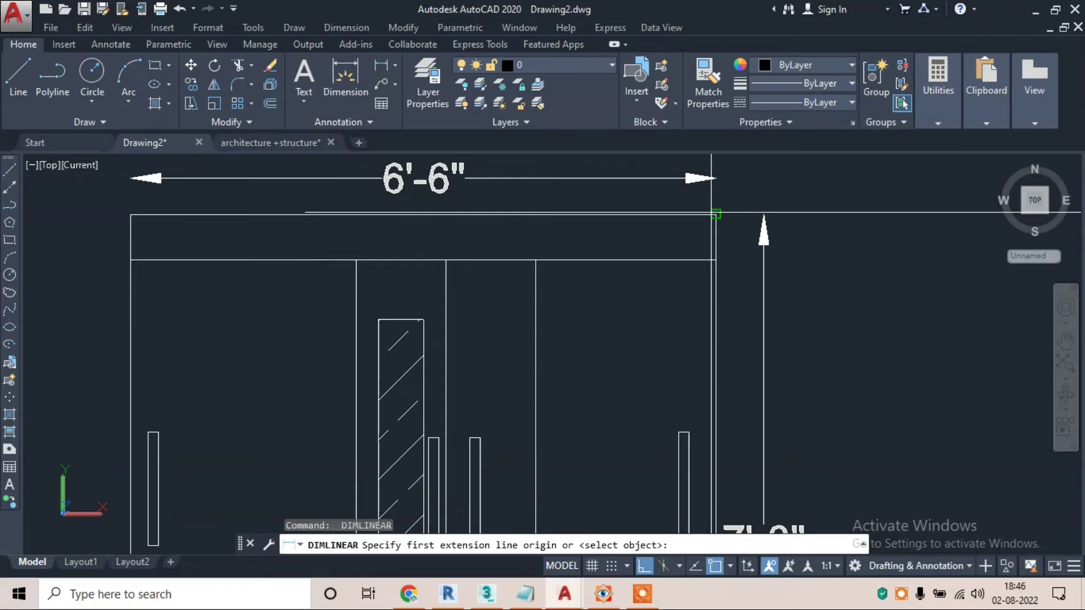
left_click(716, 214)
left_click(715, 261)
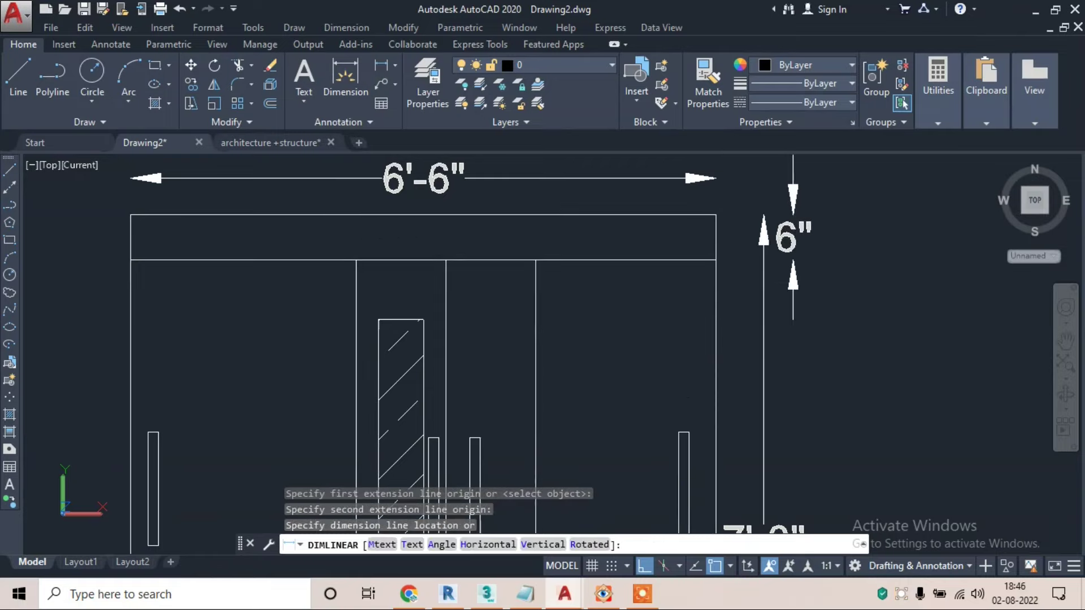
left_click(792, 237)
scroll(733, 237, "down", 3)
scroll(531, 268, "up", 3)
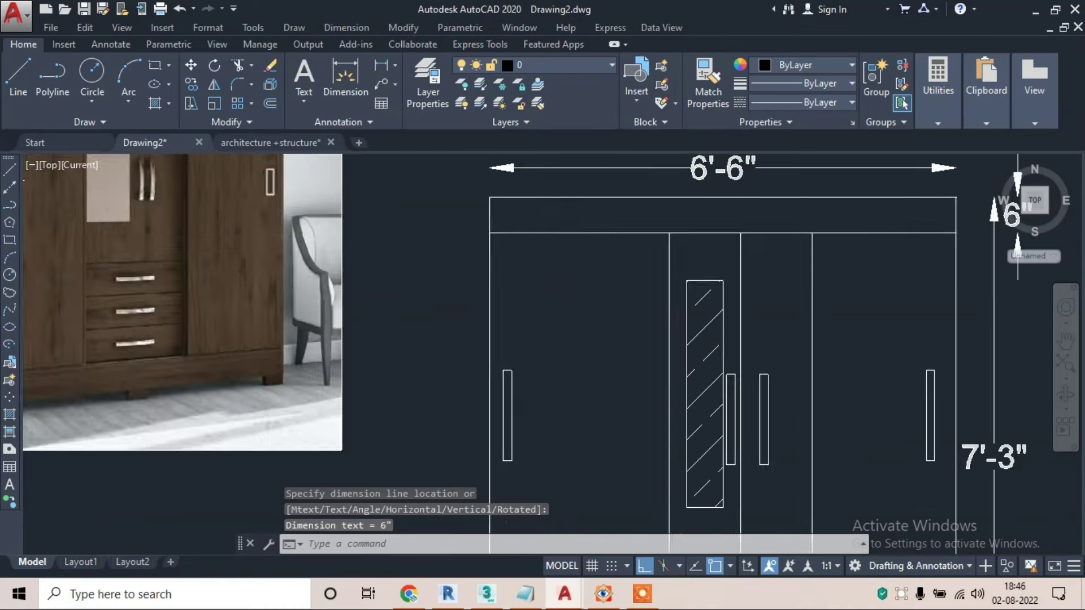
- Dimension the left bay 2'-6" and the right bay 2' below the top rail
key("Return")
left_click(486, 233)
left_click(669, 233)
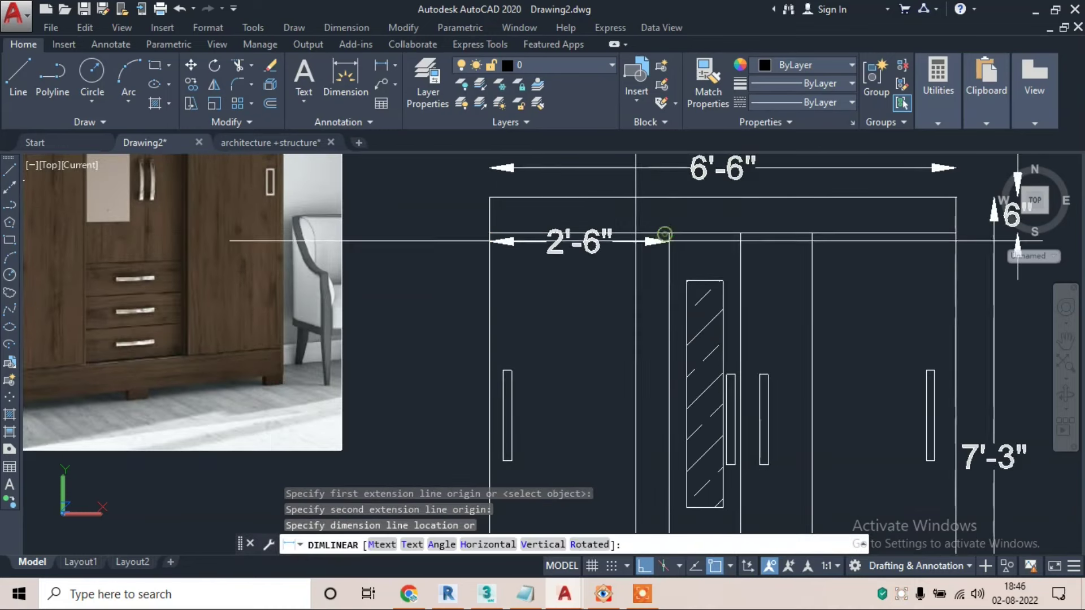
left_click(620, 257)
key("Escape")
key("Return")
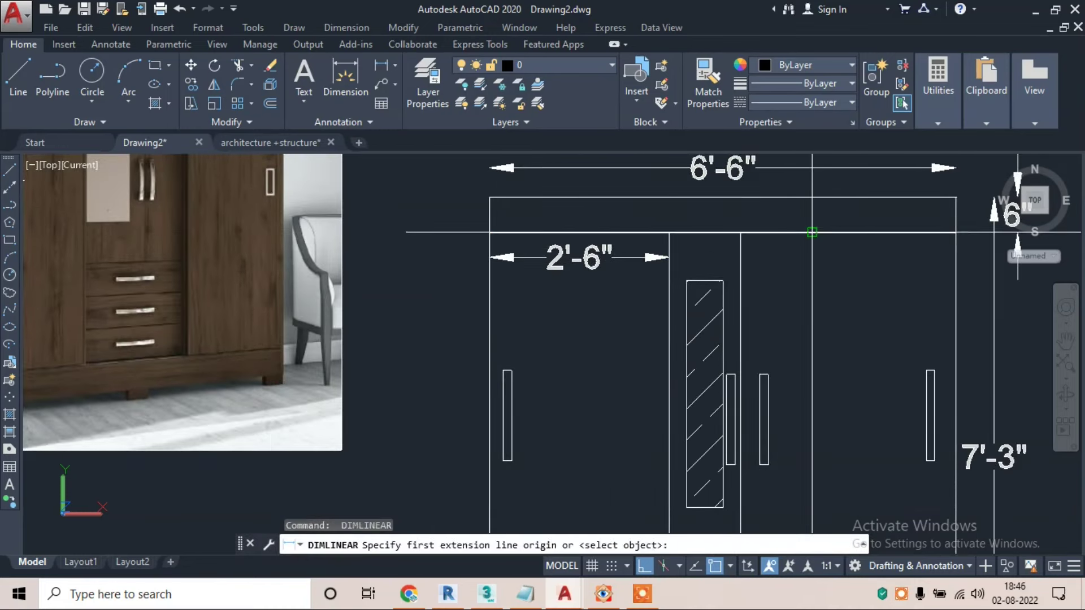
left_click(811, 232)
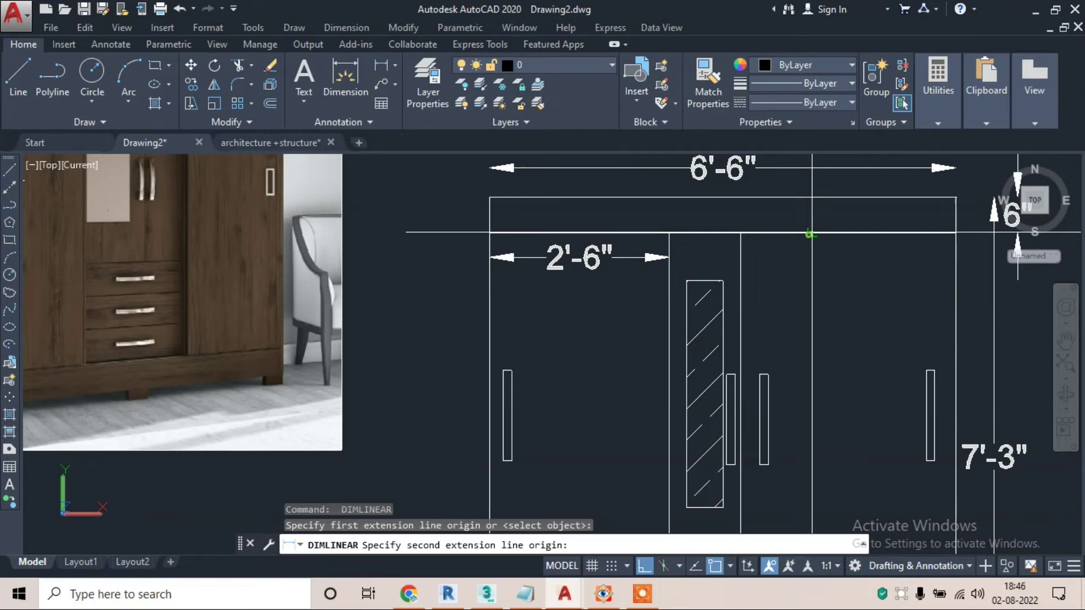
left_click(955, 232)
left_click(883, 256)
scroll(883, 256, "down", 1)
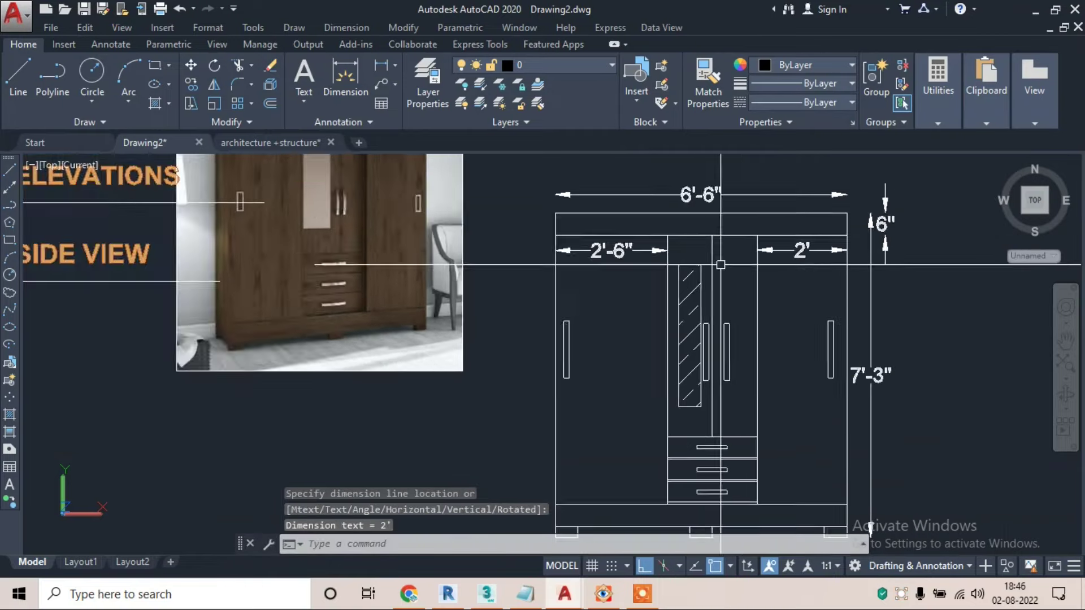
scroll(619, 235, "up", 3)
key("Escape")
- Add the middle bay's 2' dimension in line with the other bay dimensions
key("Return")
left_click(614, 209)
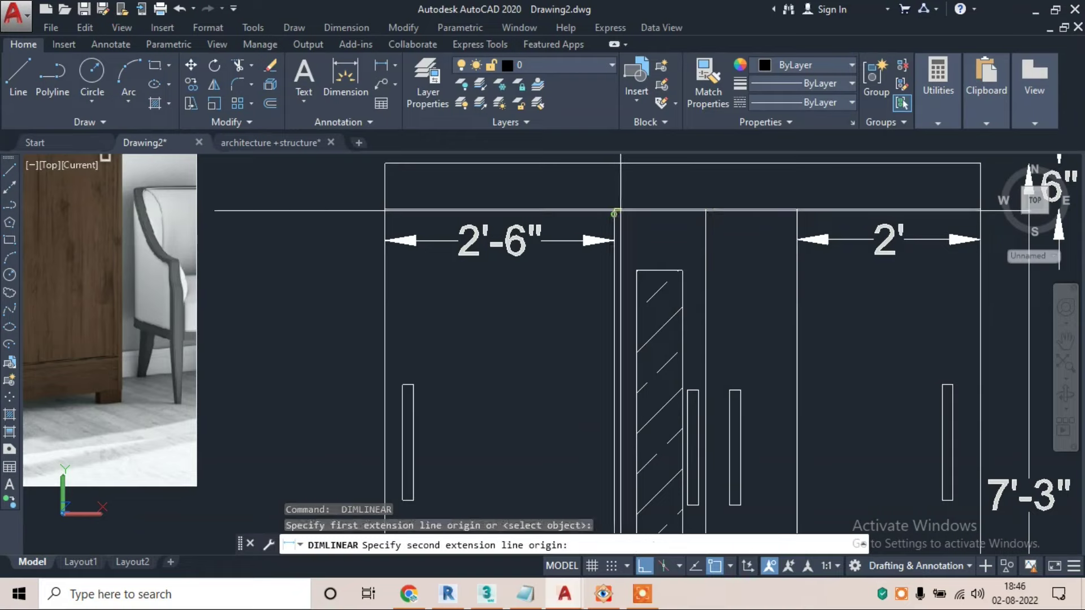
left_click(797, 209)
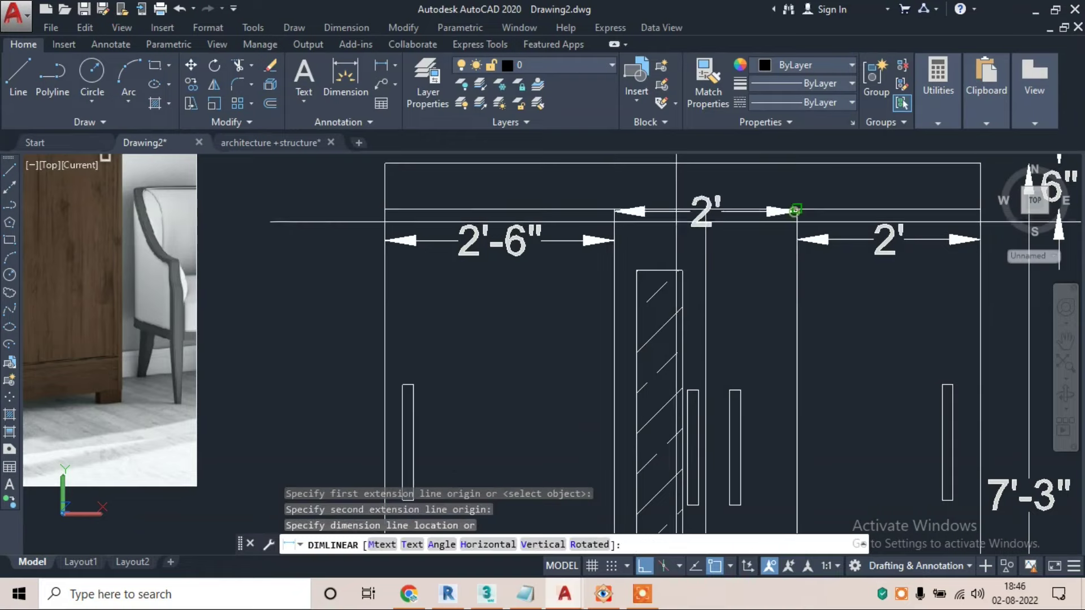
left_click(616, 240)
scroll(618, 258, "down", 4)
scroll(684, 383, "up", 2)
scroll(684, 383, "up", 3)
key("Escape")
- Start a 5½" drawer dimension, then abandon it and zoom around the elevation
key("Return")
left_click(696, 299)
scroll(700, 296, "up", 2)
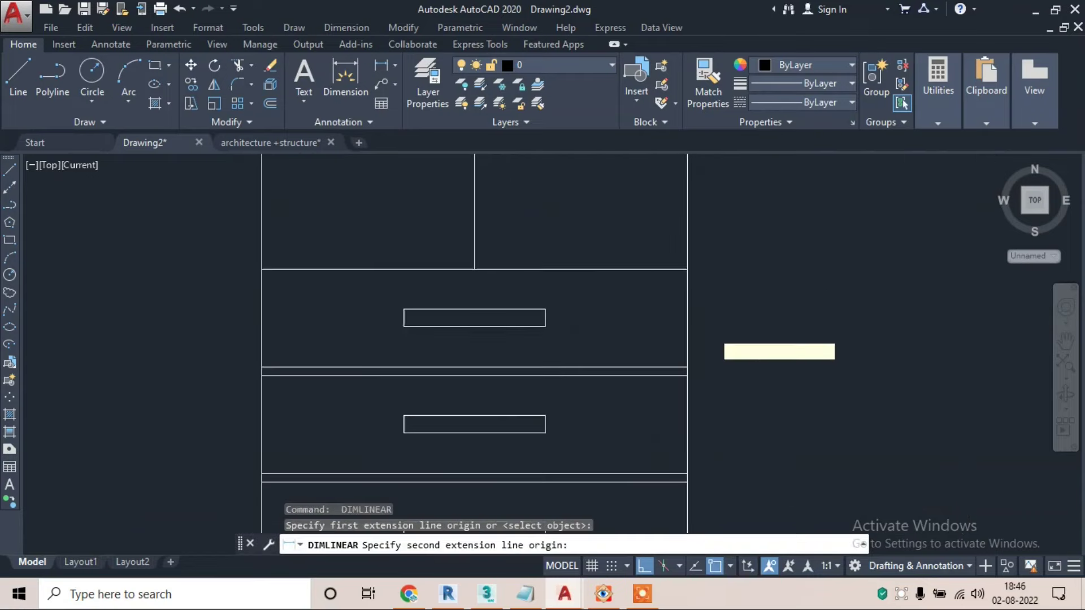
scroll(688, 375, "up", 1)
left_click(687, 366)
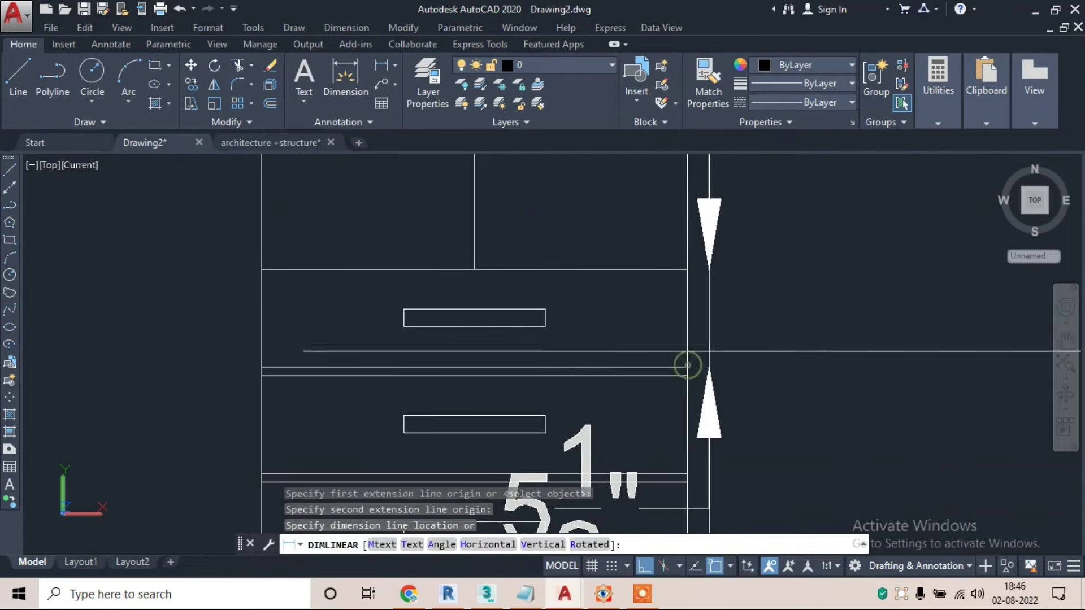
scroll(734, 320, "down", 2)
scroll(745, 320, "down", 2)
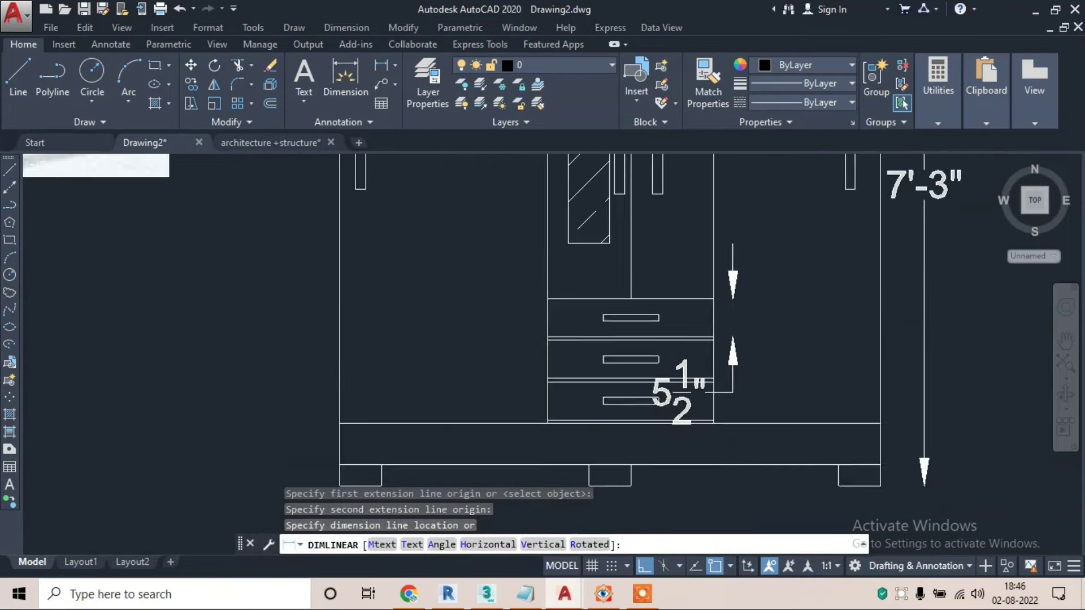
scroll(723, 300, "down", 1)
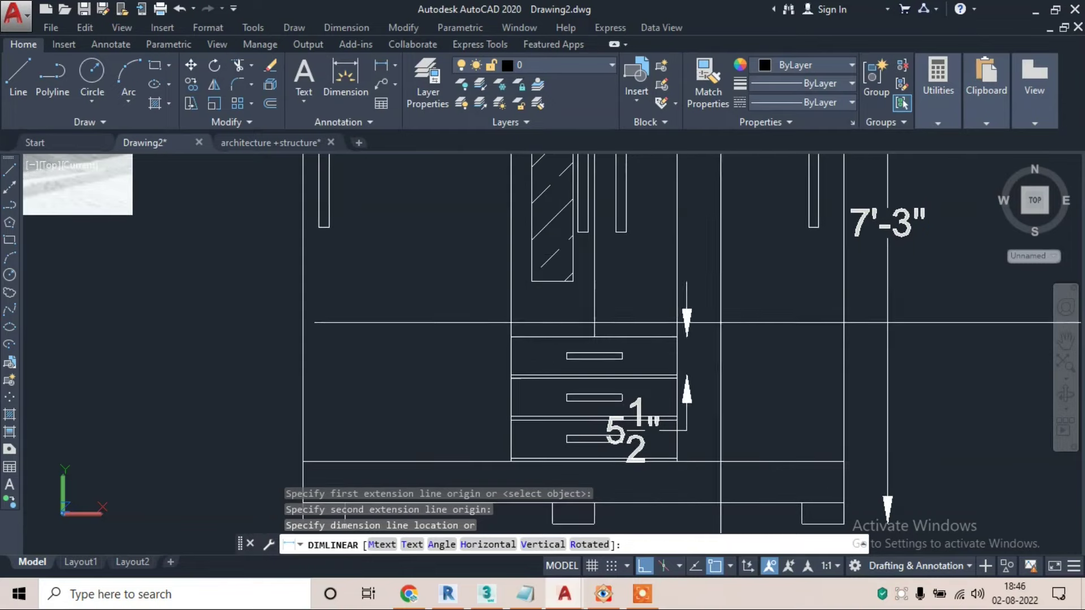
key("Escape")
scroll(678, 302, "down", 2)
scroll(647, 314, "down", 2)
scroll(647, 314, "up", 1)
scroll(647, 314, "down", 1)
scroll(647, 314, "down", 1)
type("d")
key("Return")
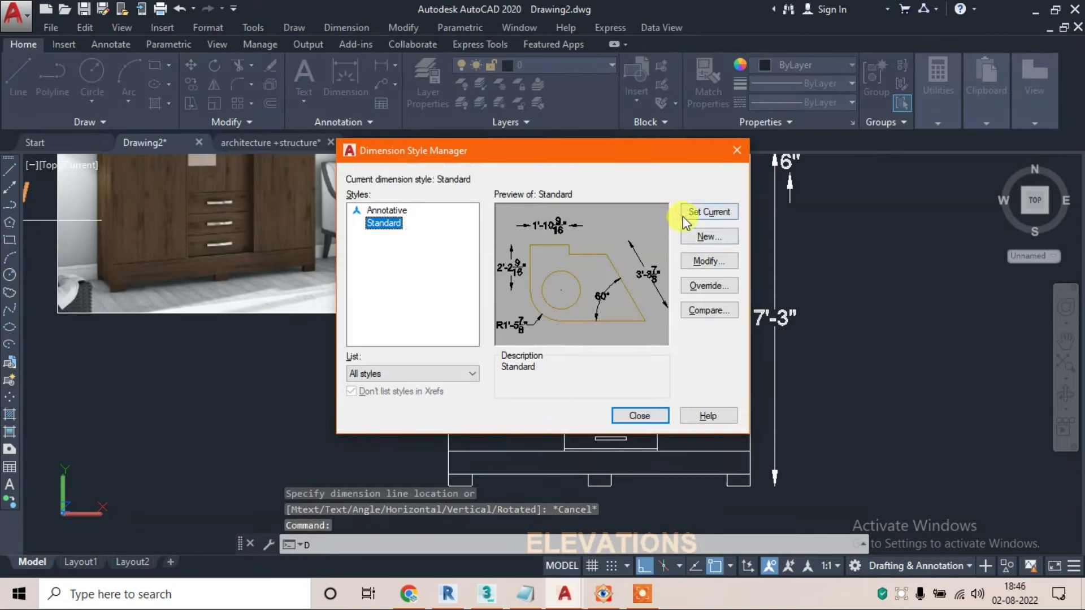
left_click(731, 150)
scroll(564, 260, "down", 2)
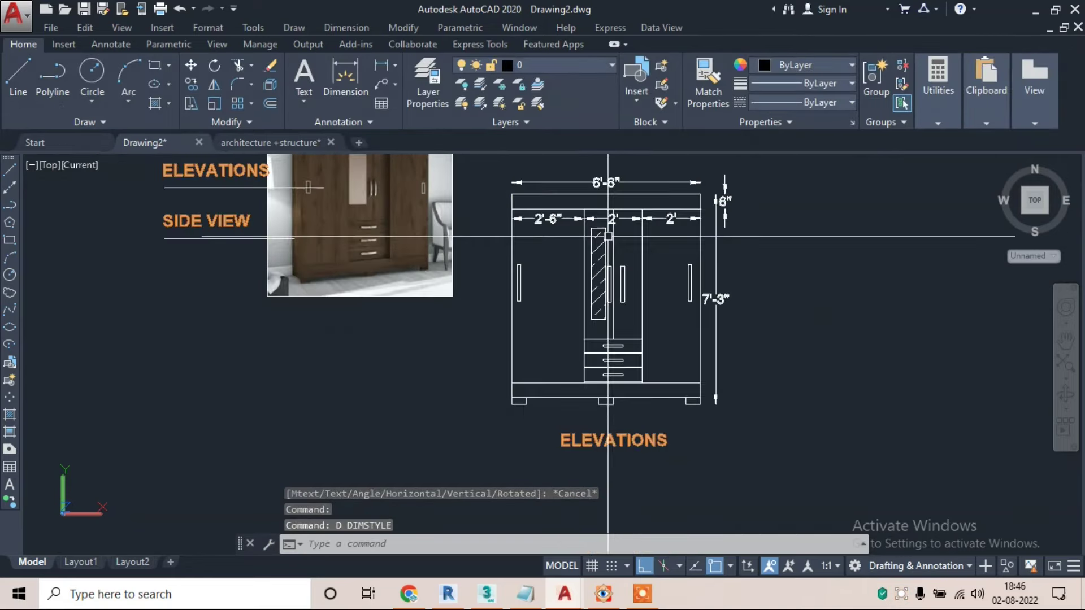
scroll(606, 322, "down", 1)
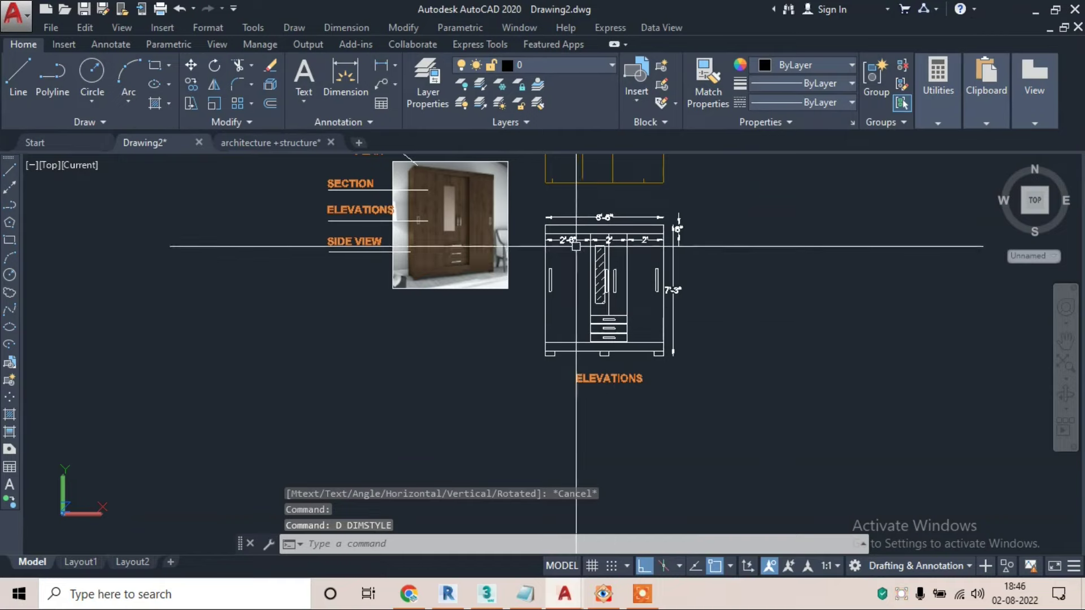
scroll(565, 229, "up", 2)
middle_click_drag(557, 249, 549, 287)
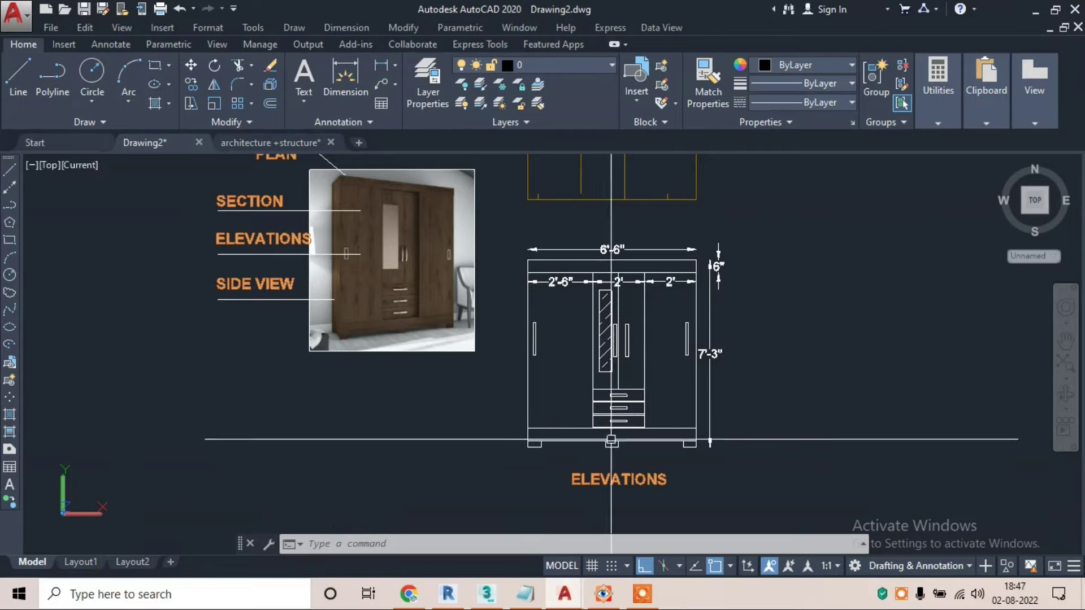
scroll(611, 430, "down", 2)
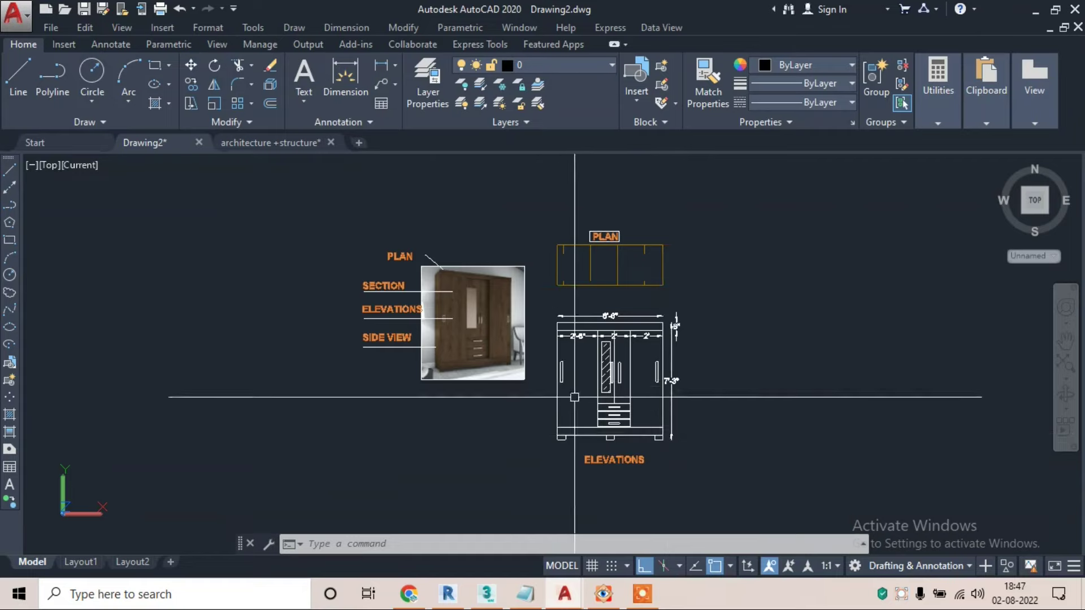
scroll(587, 399, "up", 2)
scroll(586, 399, "up", 1)
scroll(570, 370, "down", 2)
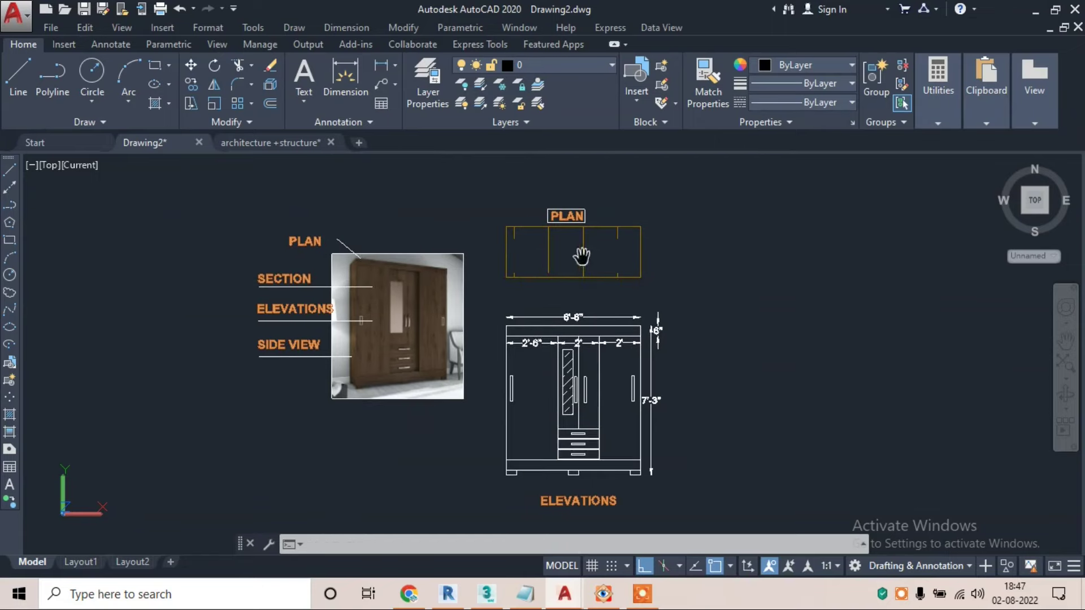
scroll(564, 215, "up", 2)
left_click(736, 162)
- Copy the PLAN drawing and its label to the right
left_click(465, 292)
type("co")
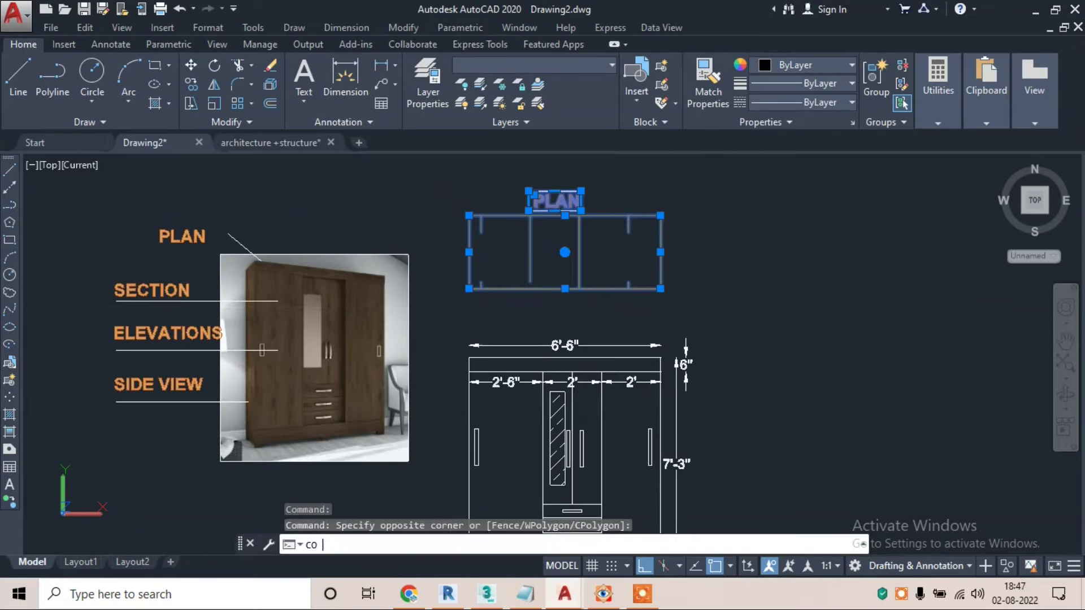
key("Return")
left_click(513, 249)
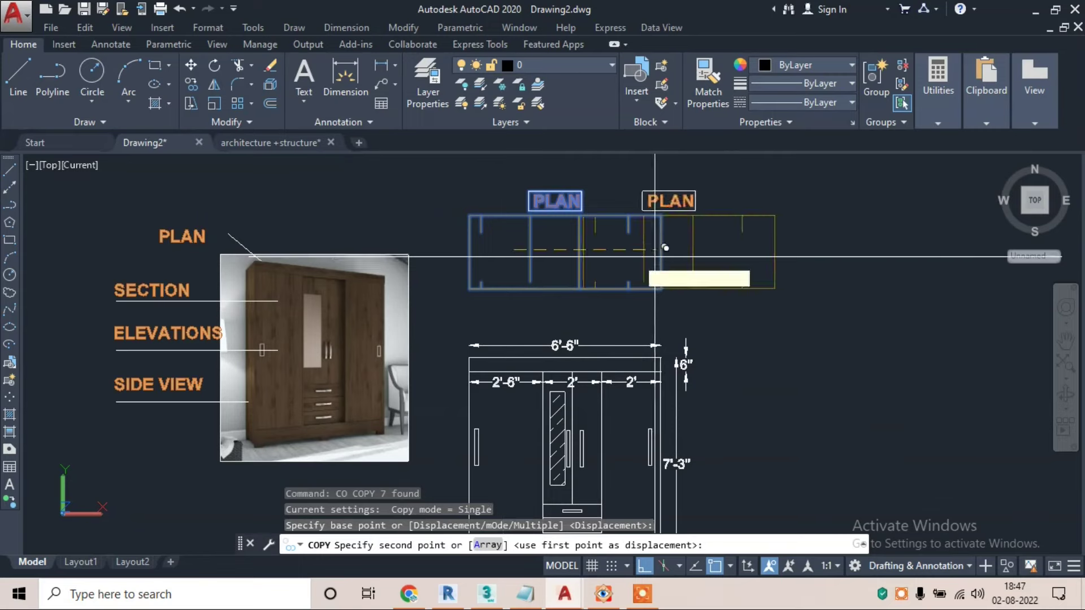
left_click(817, 252)
key("Escape")
- Rotate the copied plan and its label 90° about its centre
middle_click_drag(760, 215, 653, 234)
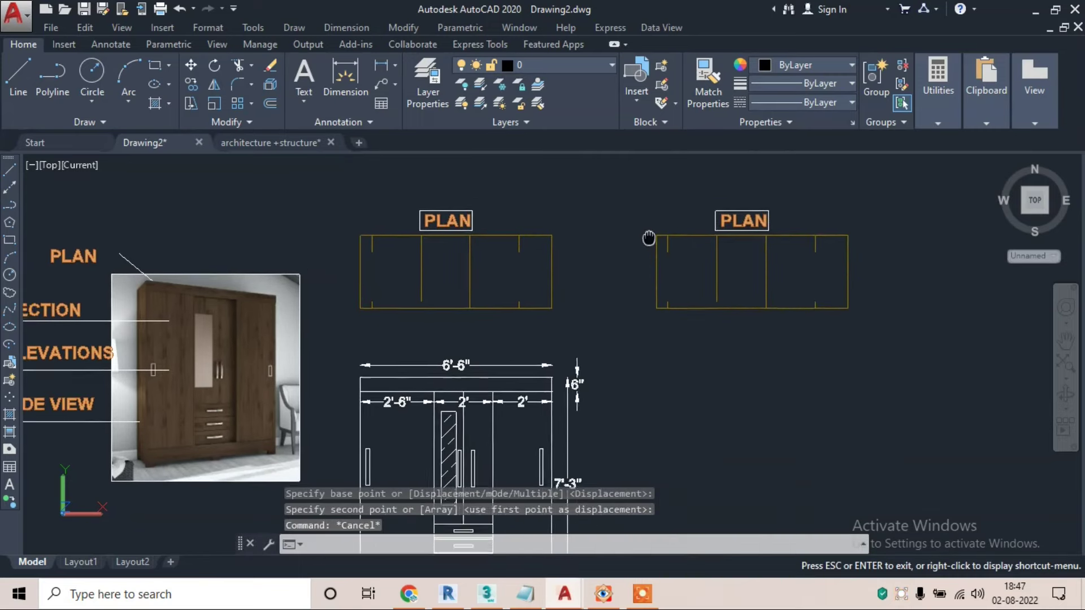
left_click(883, 186)
left_click(627, 323)
type("RO")
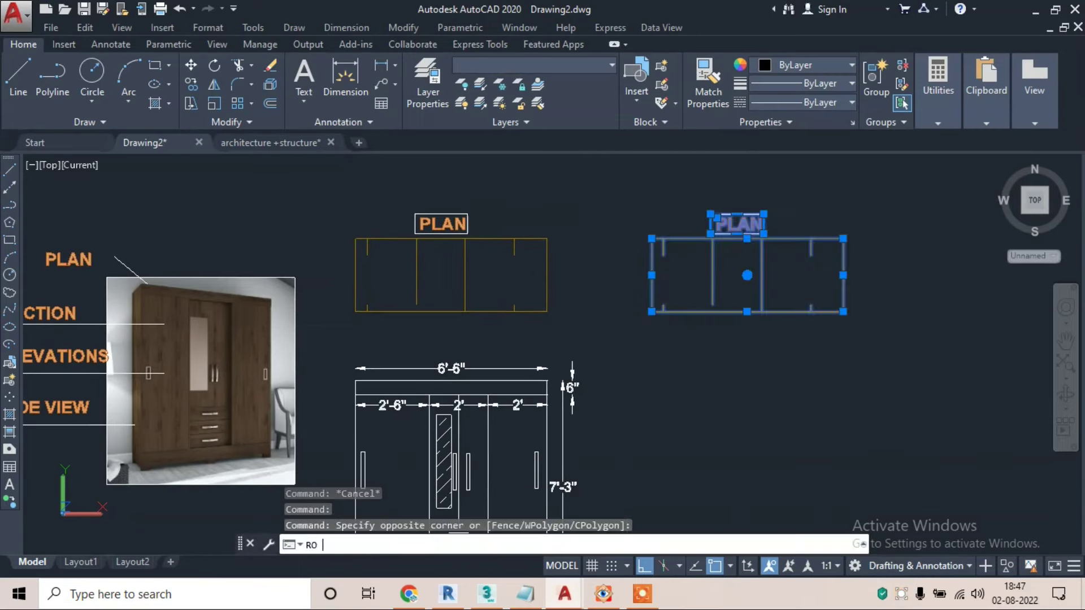
key("Return")
left_click(771, 274)
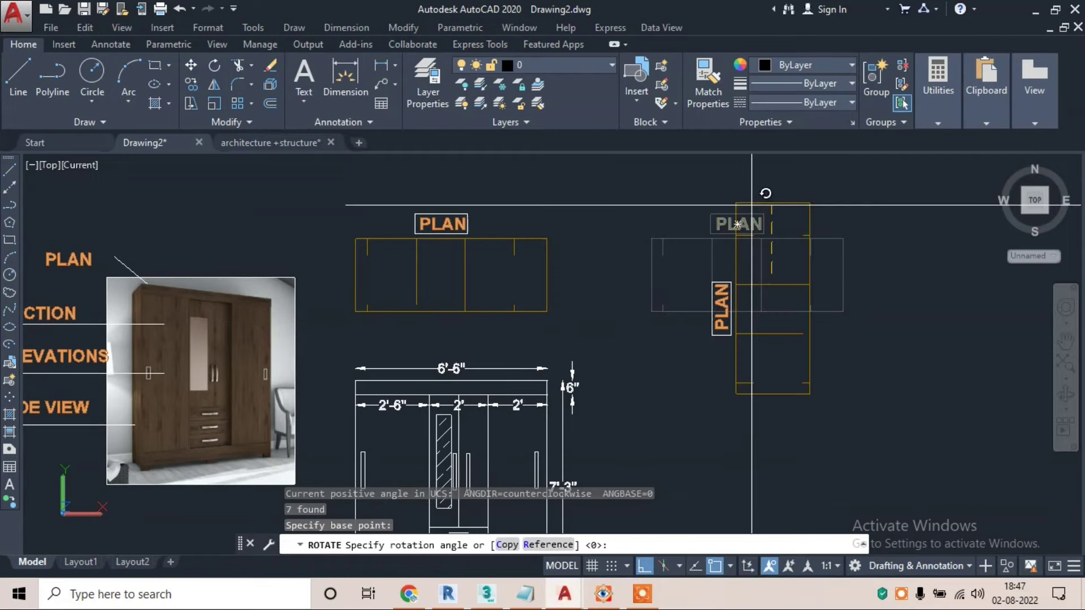
key("Escape")
scroll(740, 237, "down", 2)
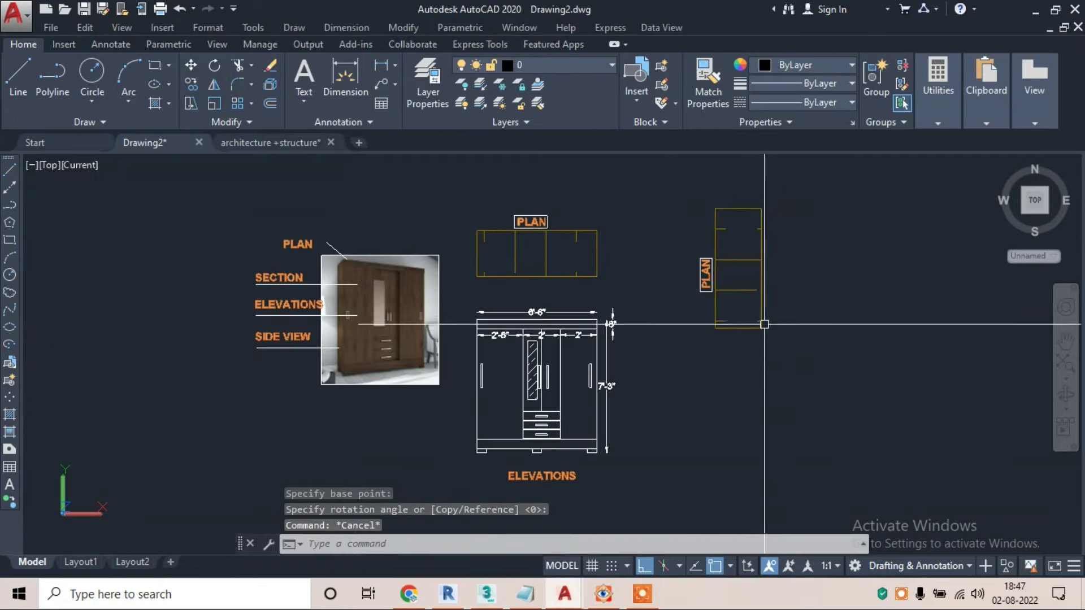
type("xl")
key("Return")
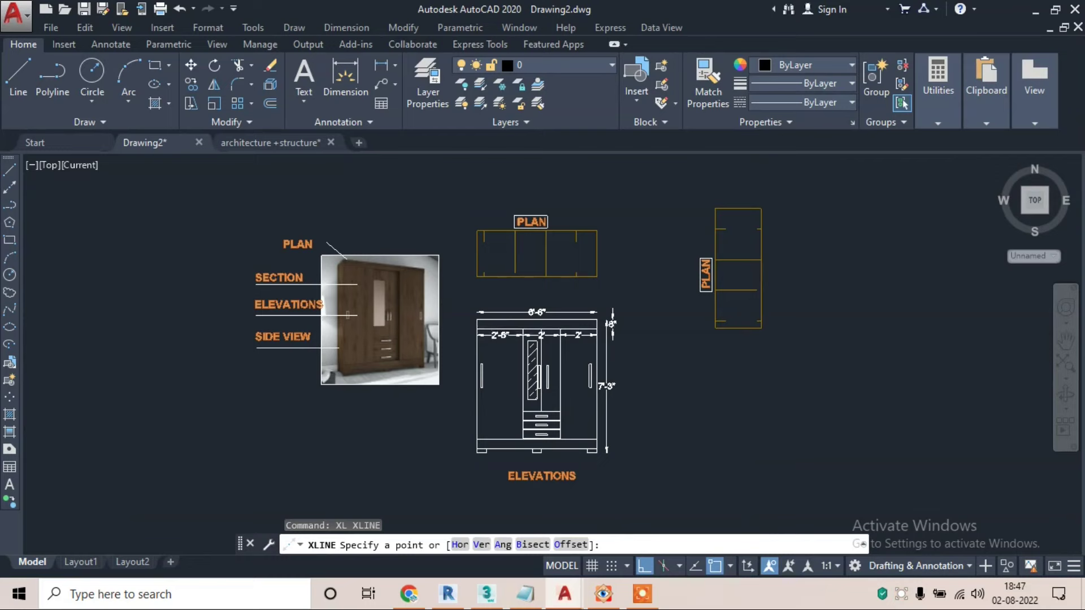
- Drop two vertical projection lines down from the rotated plan's two edges
scroll(747, 327, "up", 3)
left_click(681, 328)
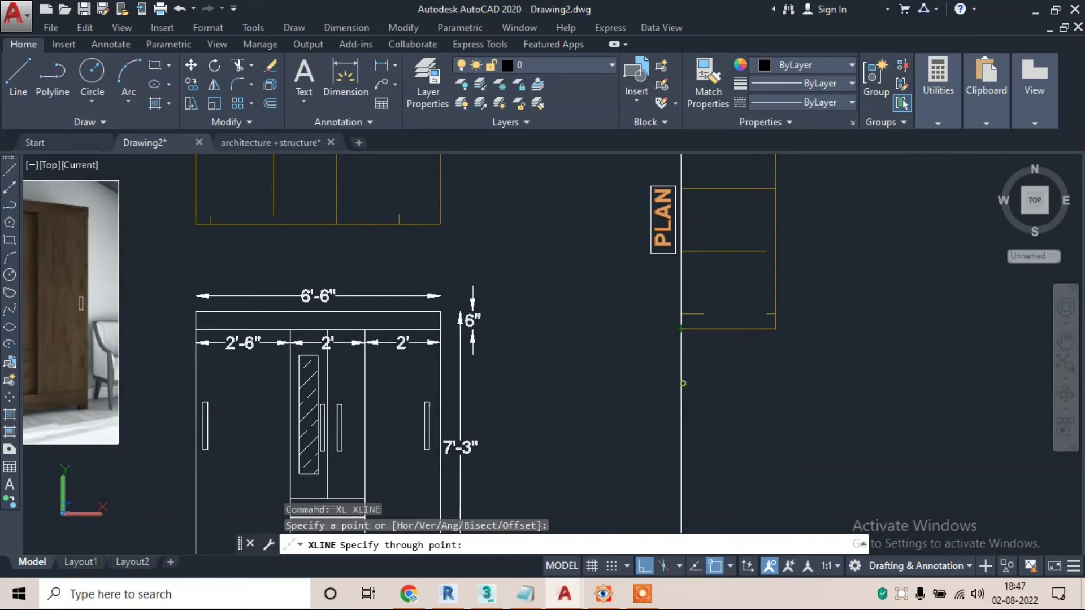
left_click(681, 384)
key("Return")
key("Return")
left_click(774, 348)
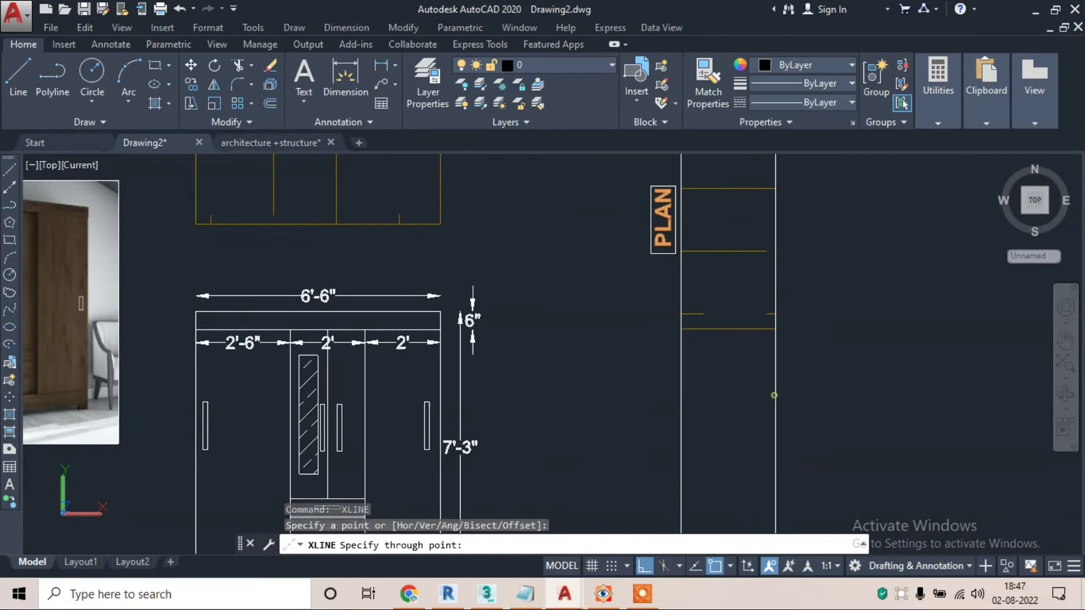
left_click(774, 387)
key("Escape")
- Select the rotated plan and its label for a move, then cancel, leaving it in place
scroll(633, 333, "down", 2)
middle_click_drag(682, 248, 682, 324)
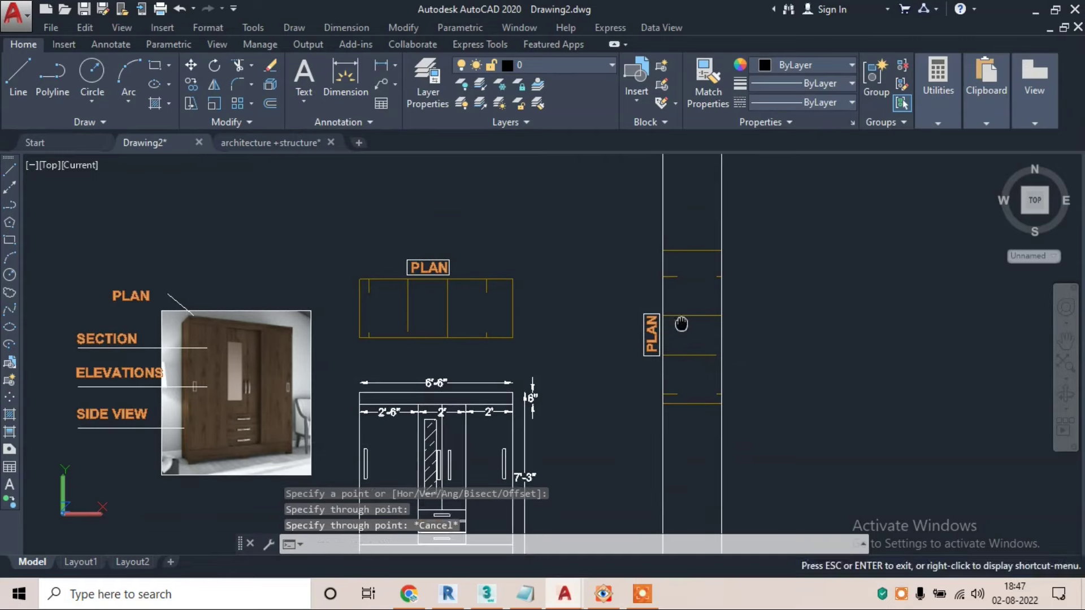
left_click(628, 226)
left_click(768, 429)
type("m")
key("Return")
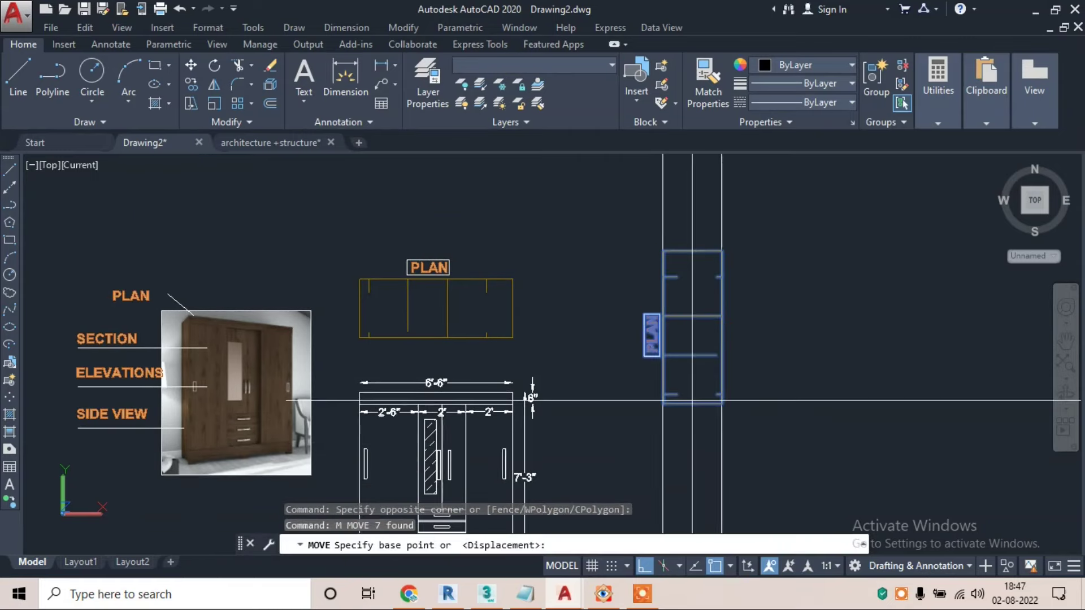
left_click(721, 403)
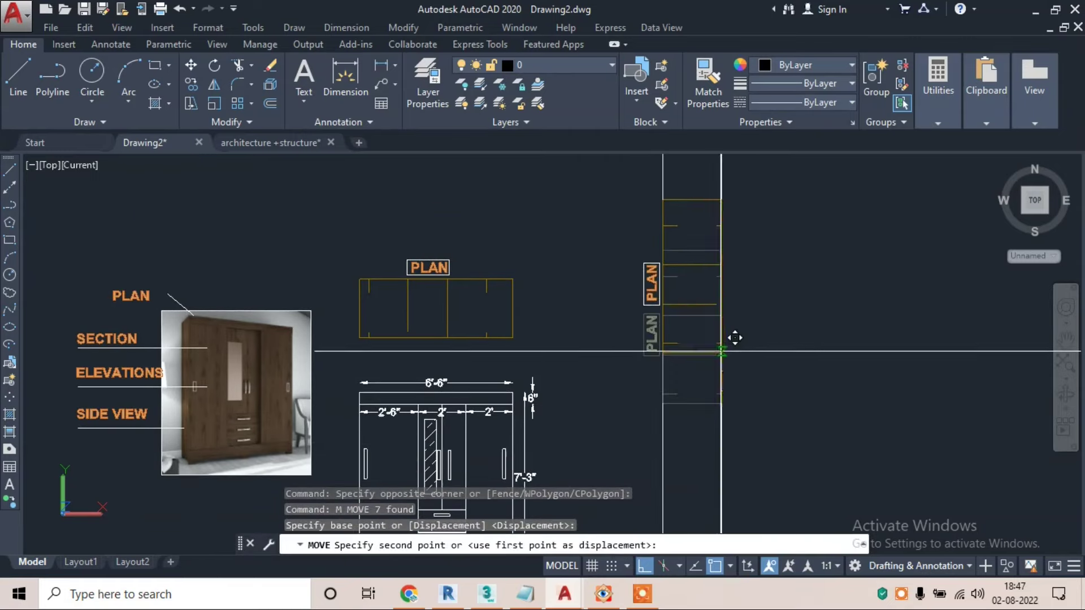
key("Escape")
- Draw a horizontal projection line from the elevation's top corner across the plan's vertical lines
type("l")
key("Return")
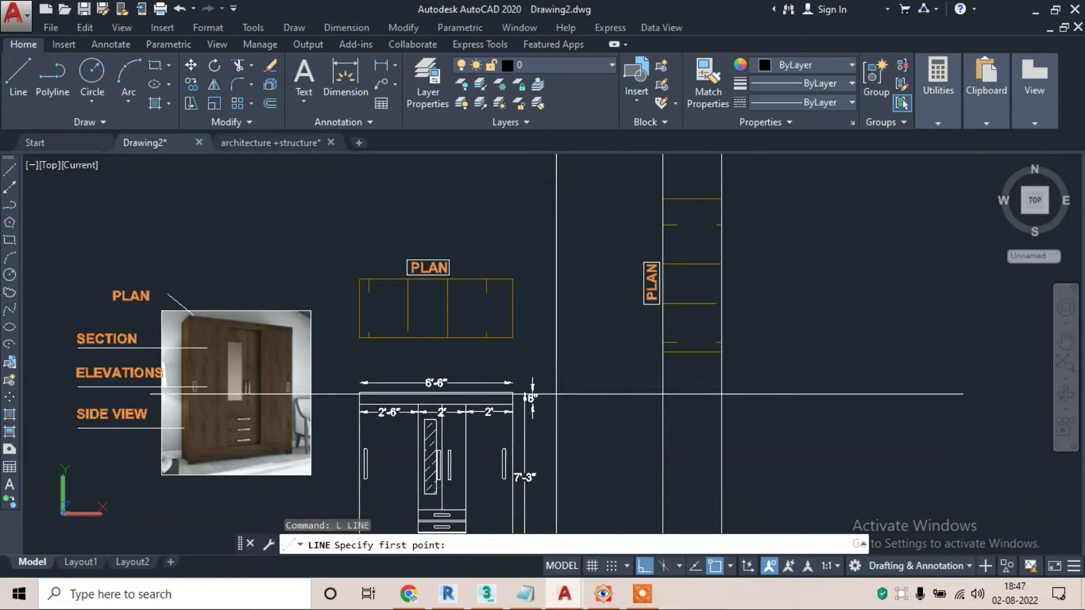
scroll(554, 392, "up", 3)
left_click(471, 391)
scroll(471, 391, "down", 3)
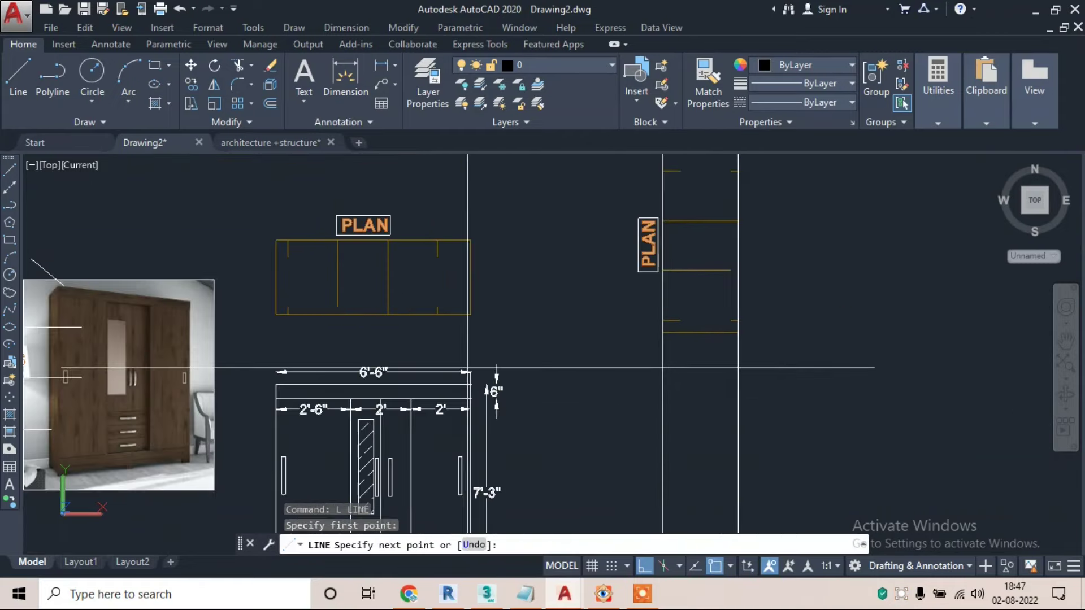
key("Escape")
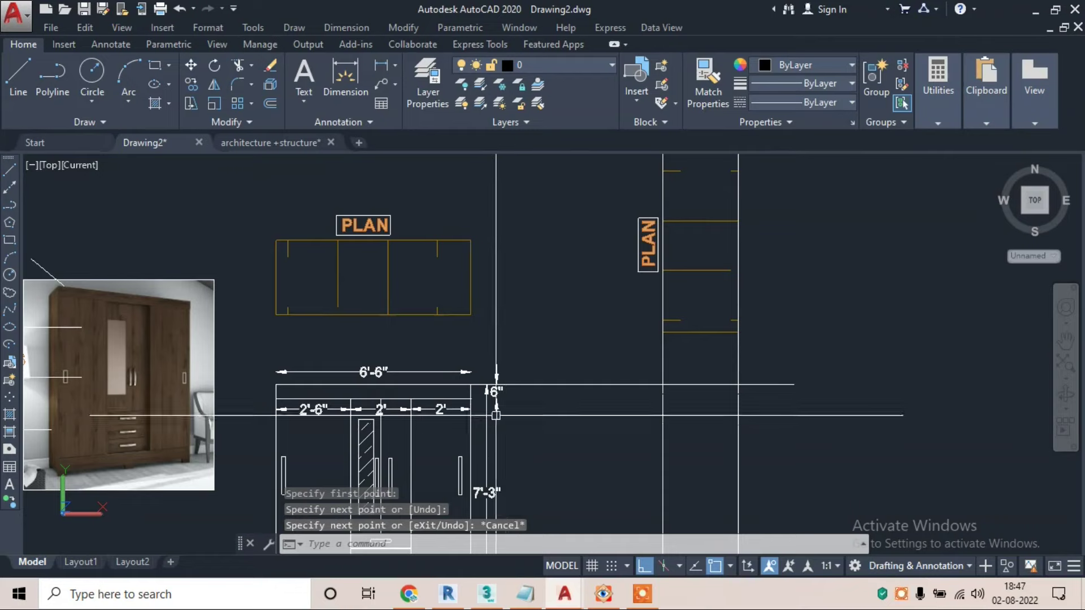
key("Return")
left_click(470, 400)
left_click(751, 411)
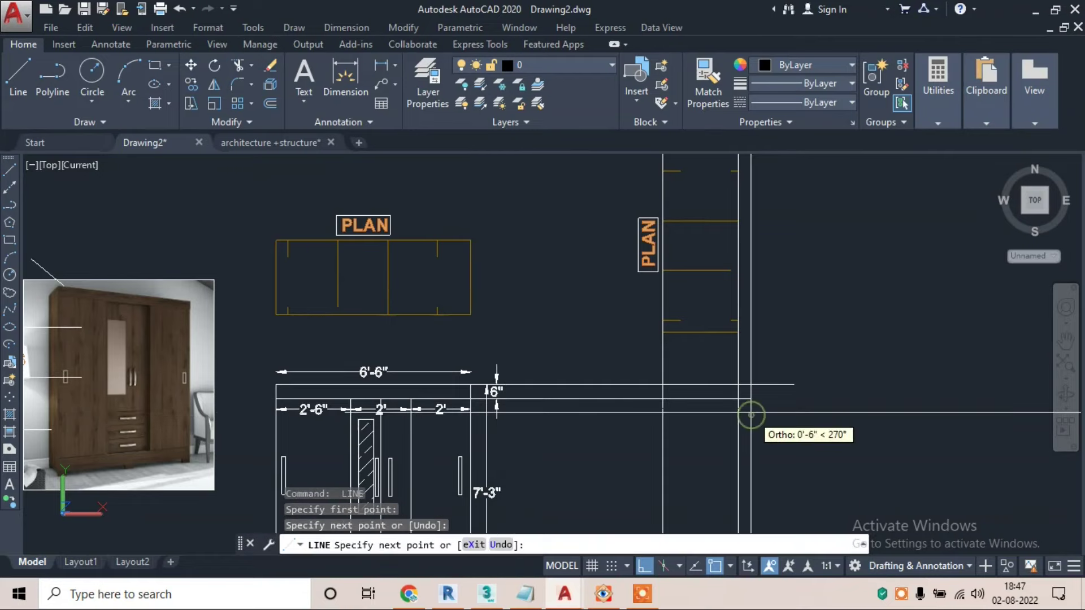
key("Escape")
key("Escape")
middle_click_drag(557, 444, 549, 380)
middle_click_drag(501, 528, 493, 421)
- Project three more horizontal lines from the cabinet's bottom corners across the plan lines
key("Return")
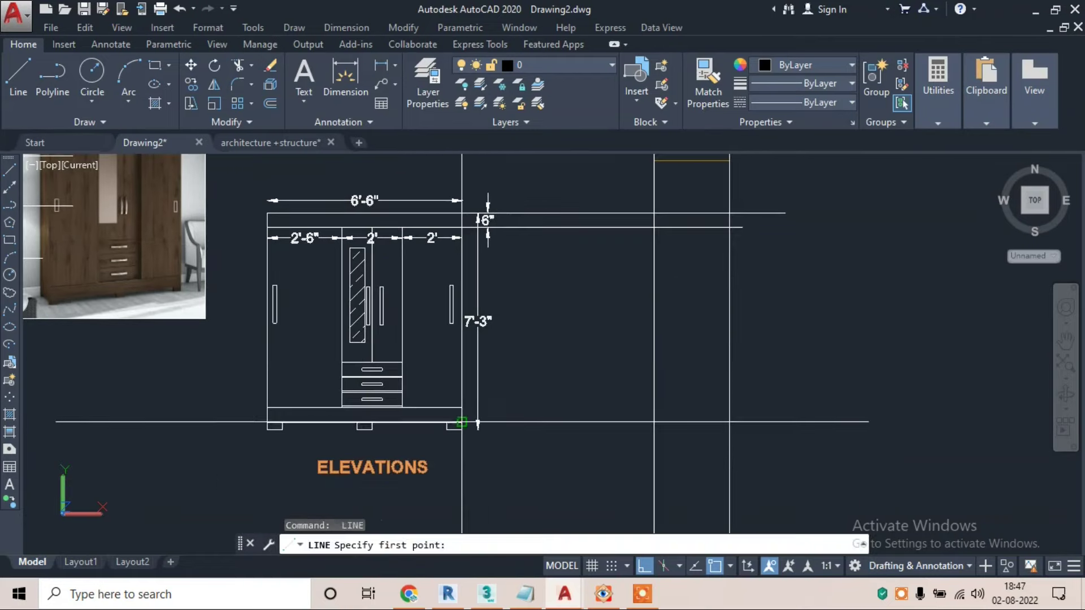
left_click(462, 407)
left_click(775, 406)
key("Return")
key("Return")
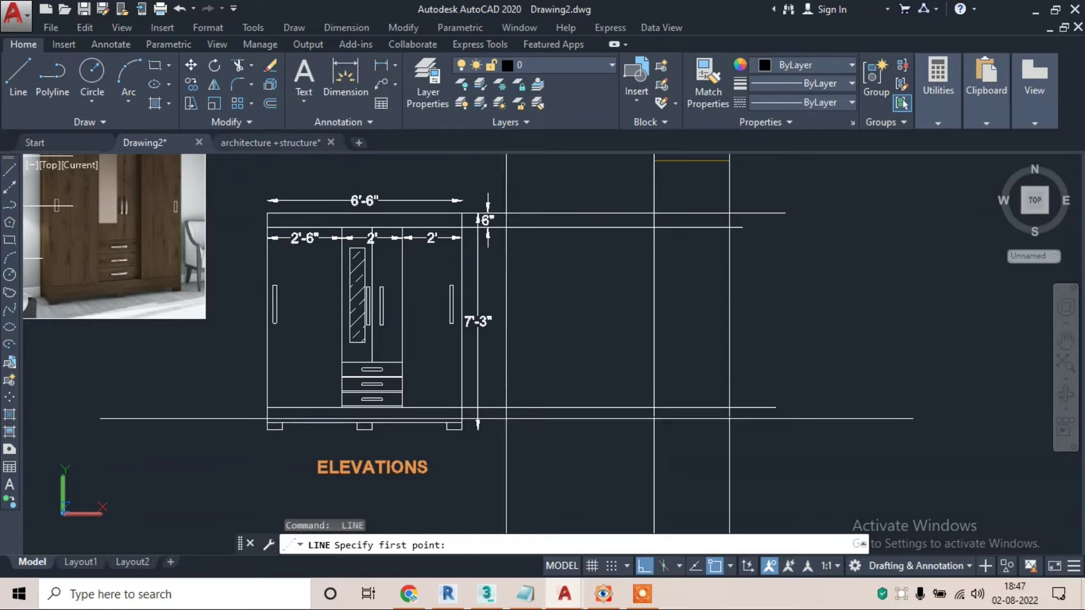
left_click(462, 422)
left_click(826, 429)
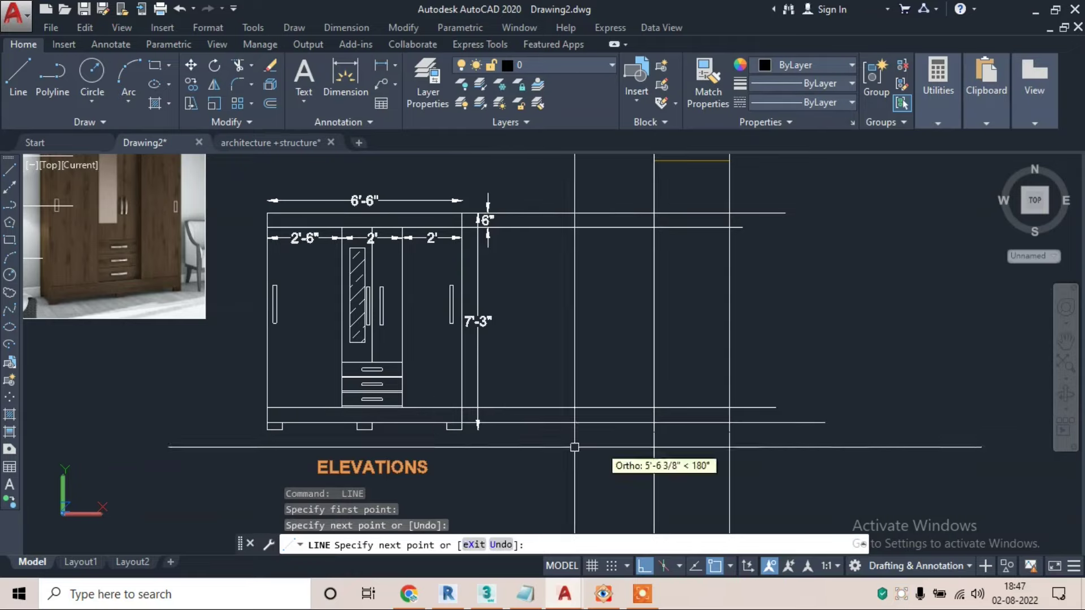
key("Escape")
key("Return")
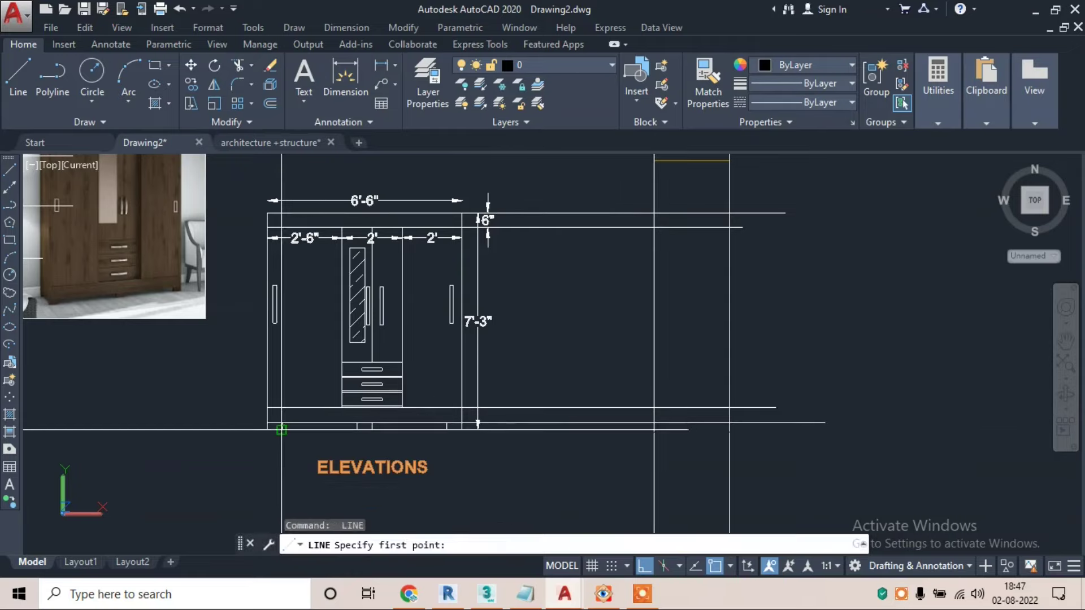
left_click(280, 429)
left_click(813, 447)
key("Escape")
type("TR")
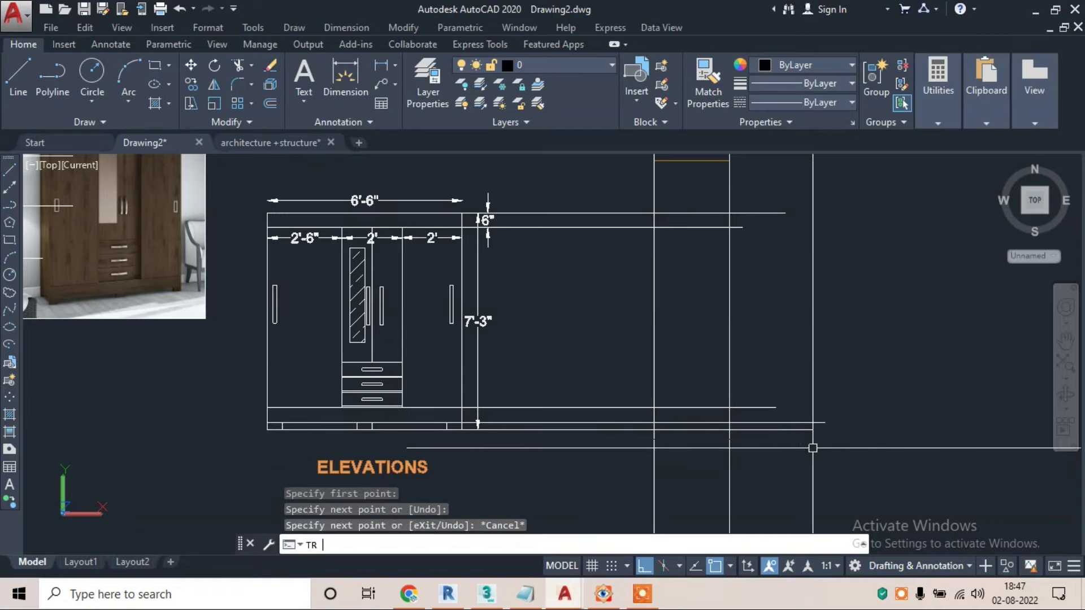
key("Return")
- Trim the overshooting ends and extra segments of the crossing projection lines
left_click(846, 200)
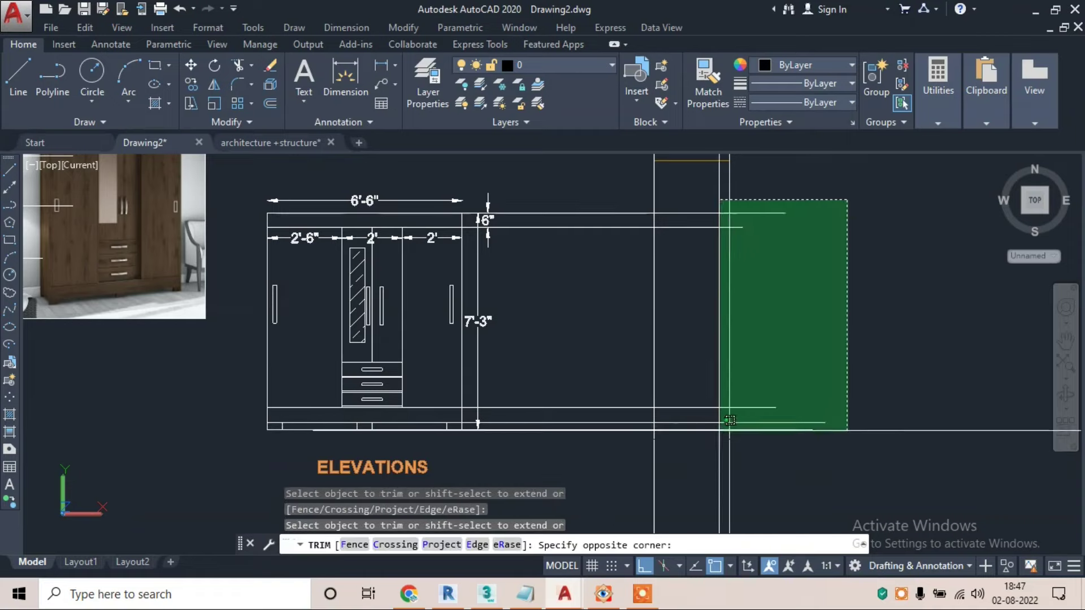
left_click(720, 424)
left_click(779, 454)
left_click(649, 477)
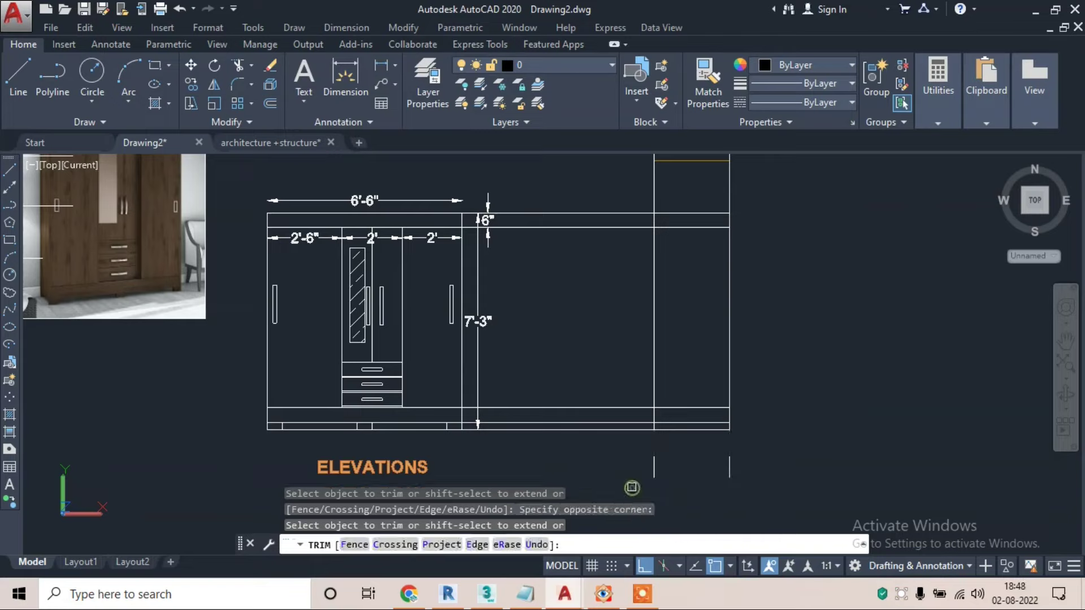
left_click(620, 205)
left_click(629, 455)
left_click(698, 177)
left_click(623, 200)
key("Escape")
- Erase the two leftover short lines below the side view and the stray base line
left_click(646, 449)
left_click(763, 493)
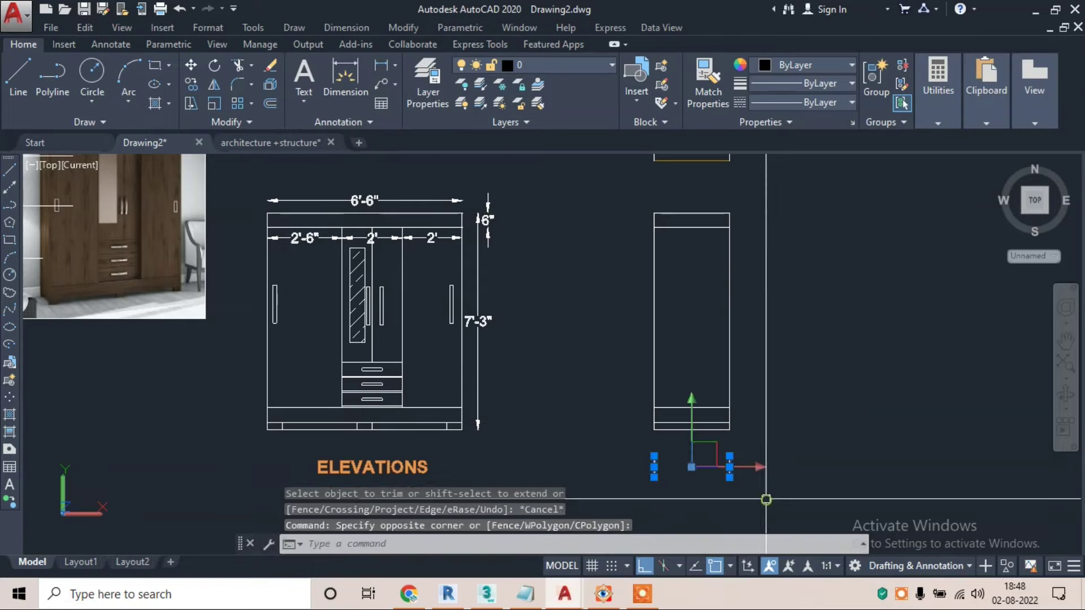
type("e")
key("Return")
scroll(446, 418, "down", 2)
scroll(446, 418, "up", 1)
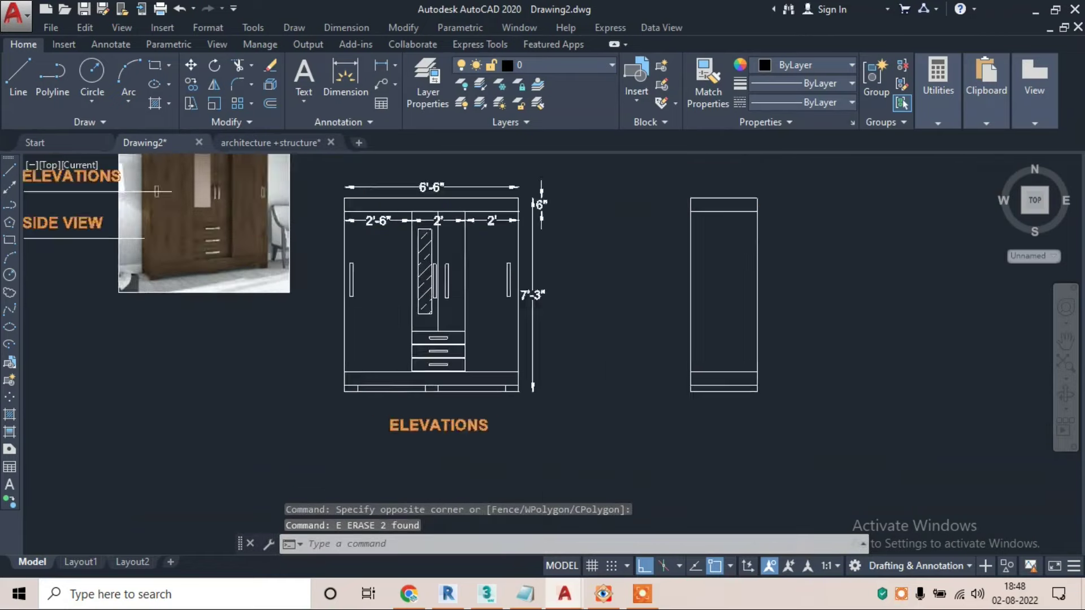
scroll(446, 418, "up", 2)
left_click(450, 378)
type("e")
key("Return")
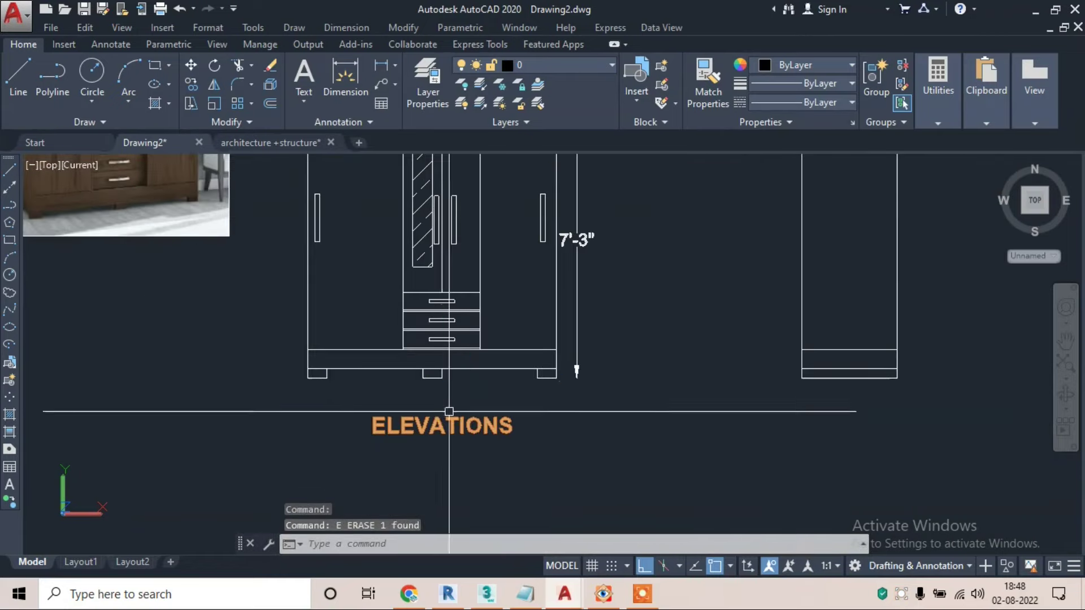
- Erase the rotated plan together with its helper lines
scroll(449, 411, "down", 3)
middle_click_drag(661, 322, 677, 354)
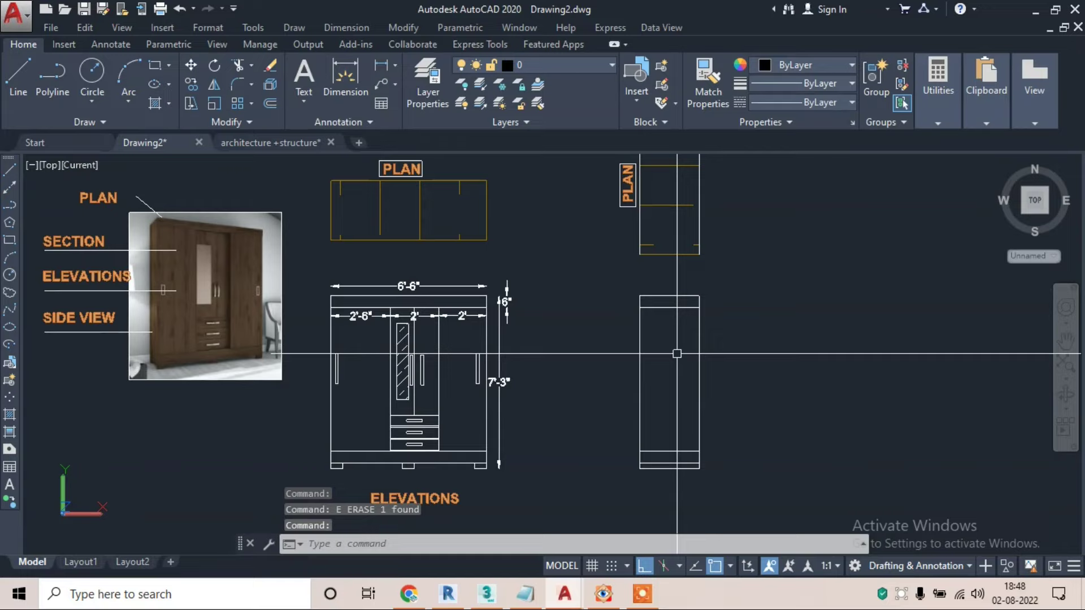
scroll(663, 354, "down", 2)
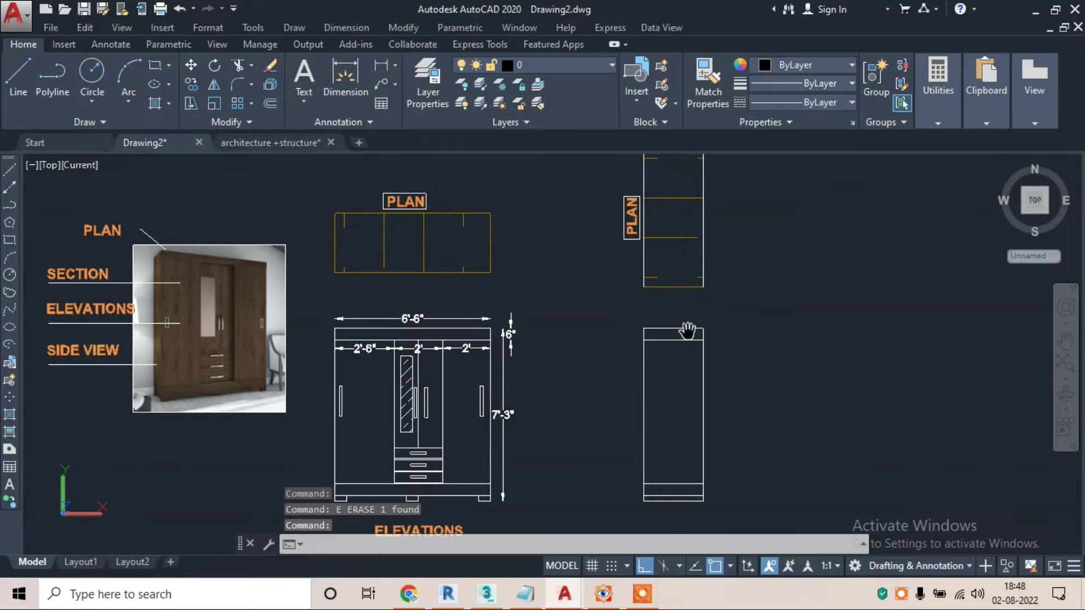
scroll(680, 246, "down", 1)
middle_click_drag(680, 245, 673, 293)
left_click(726, 218)
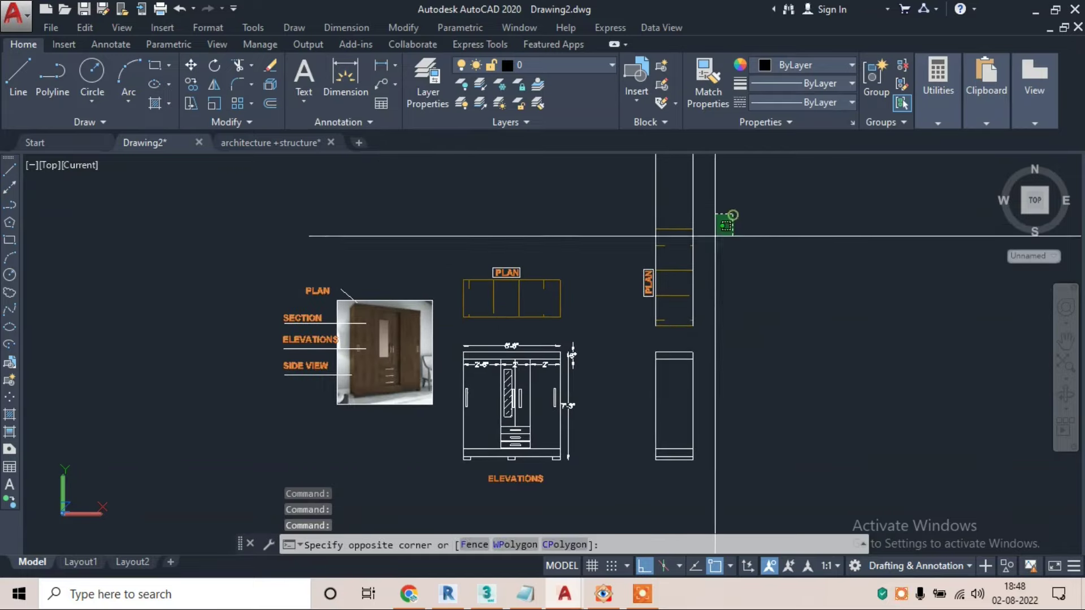
left_click(625, 331)
type("e")
key("Return")
- Copy the existing SIDE VIEW label and place it above the wardrobe's side-view outline
scroll(305, 364, "up", 2)
type("co")
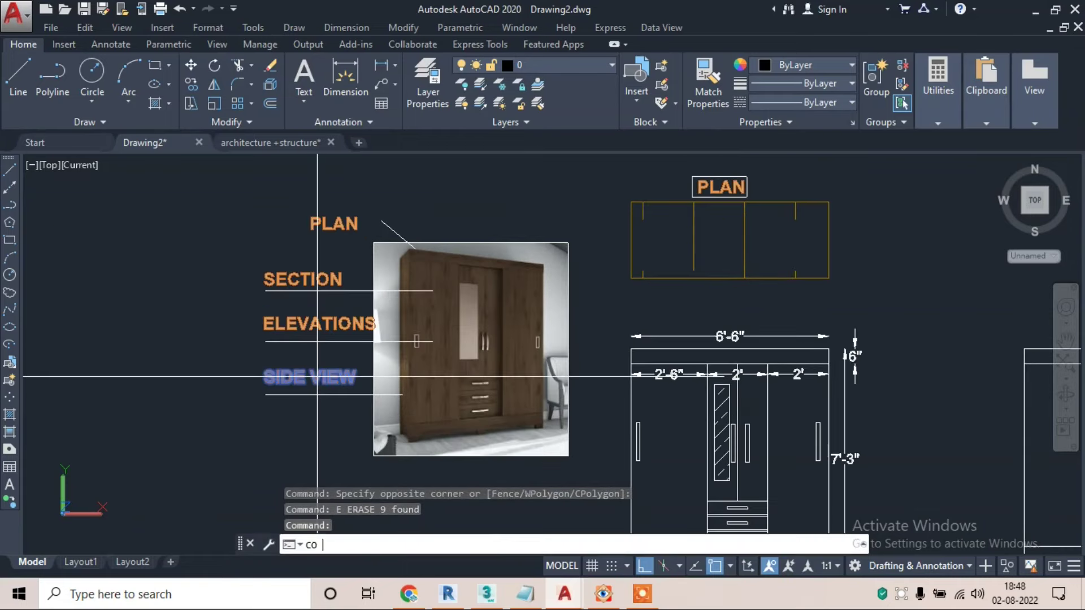
key("Return")
left_click(263, 370)
middle_click_drag(697, 362, 485, 359)
left_click(646, 567)
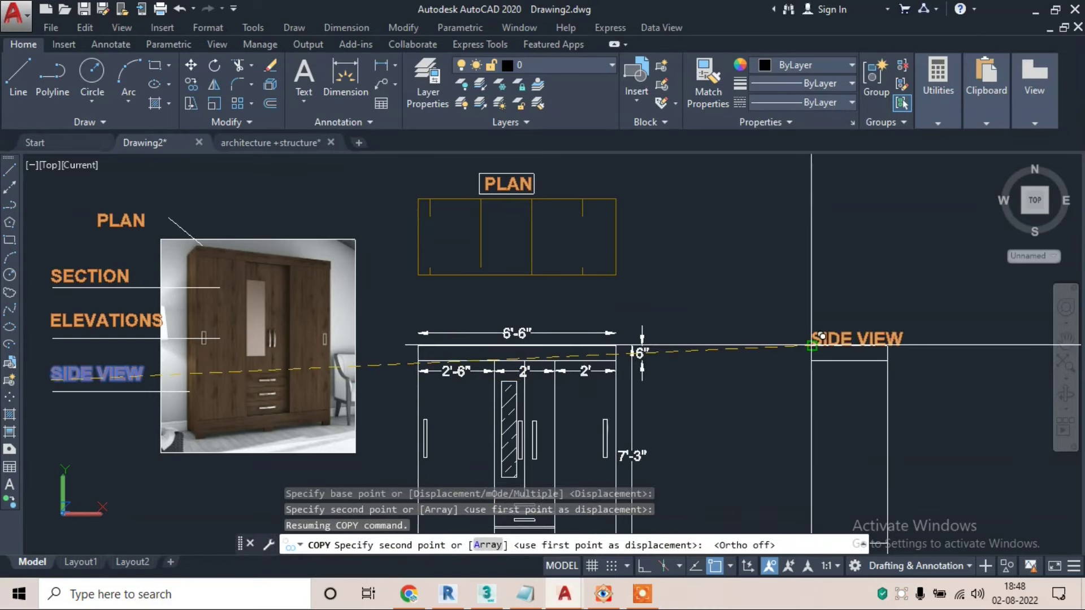
scroll(819, 339, "up", 2)
scroll(802, 305, "up", 2)
key("Escape")
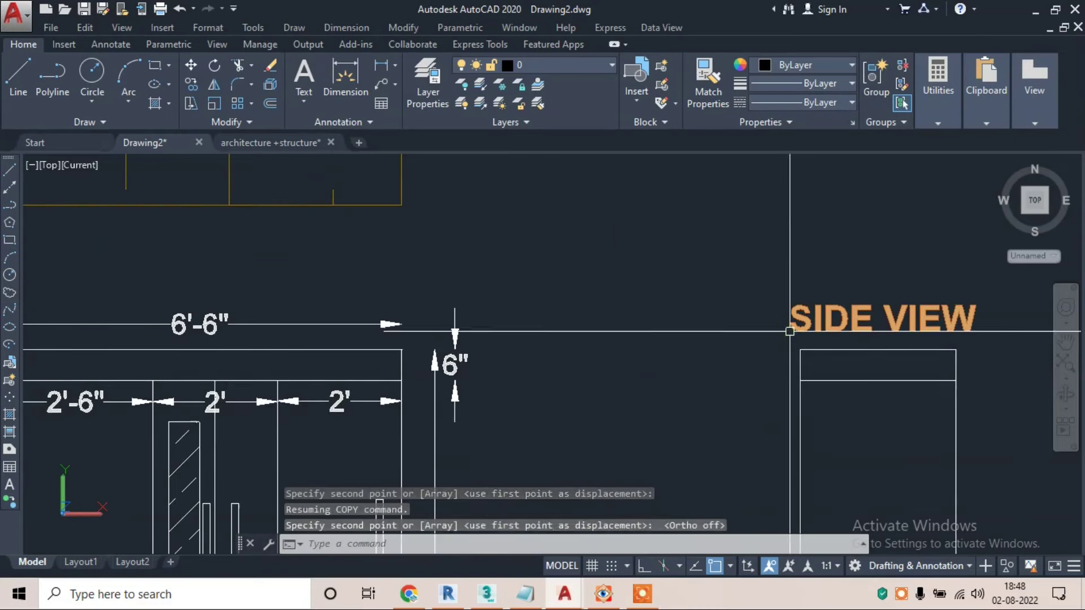
scroll(645, 247, "down", 4)
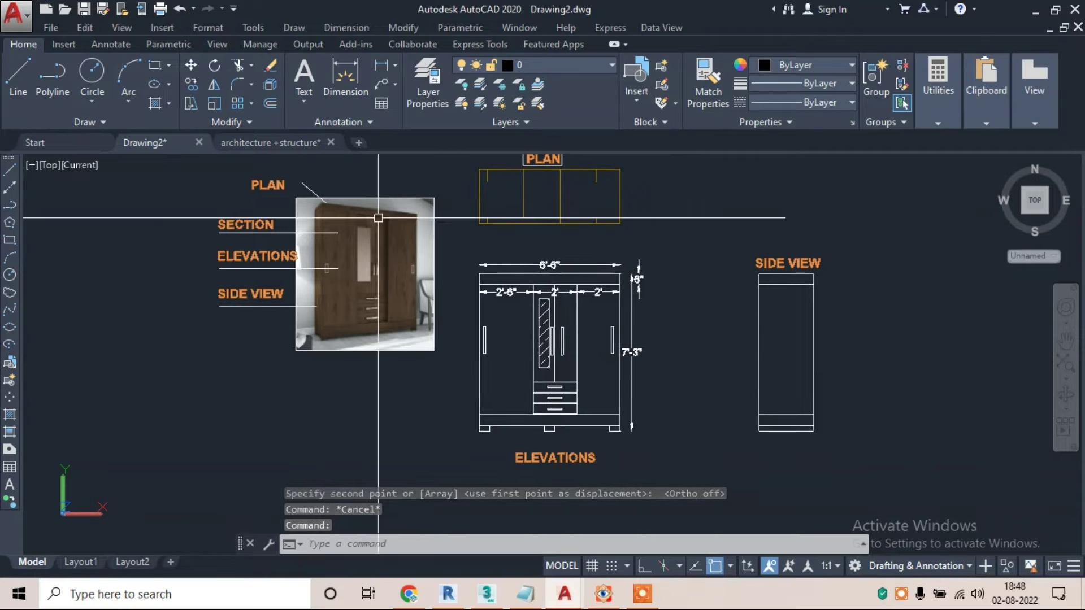
scroll(356, 249, "up", 2)
middle_click_drag(595, 222, 612, 300)
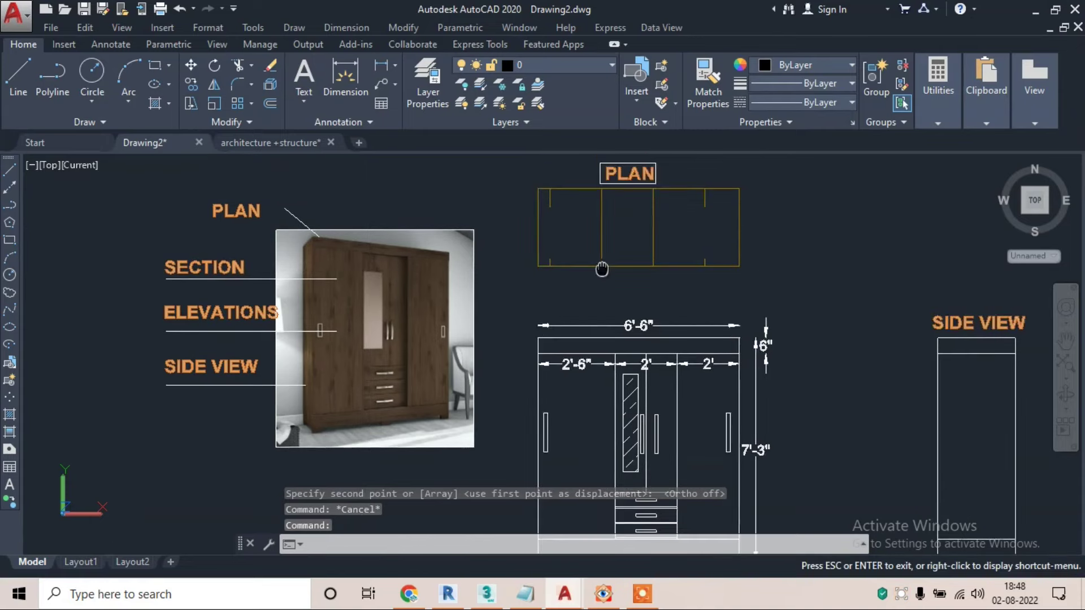
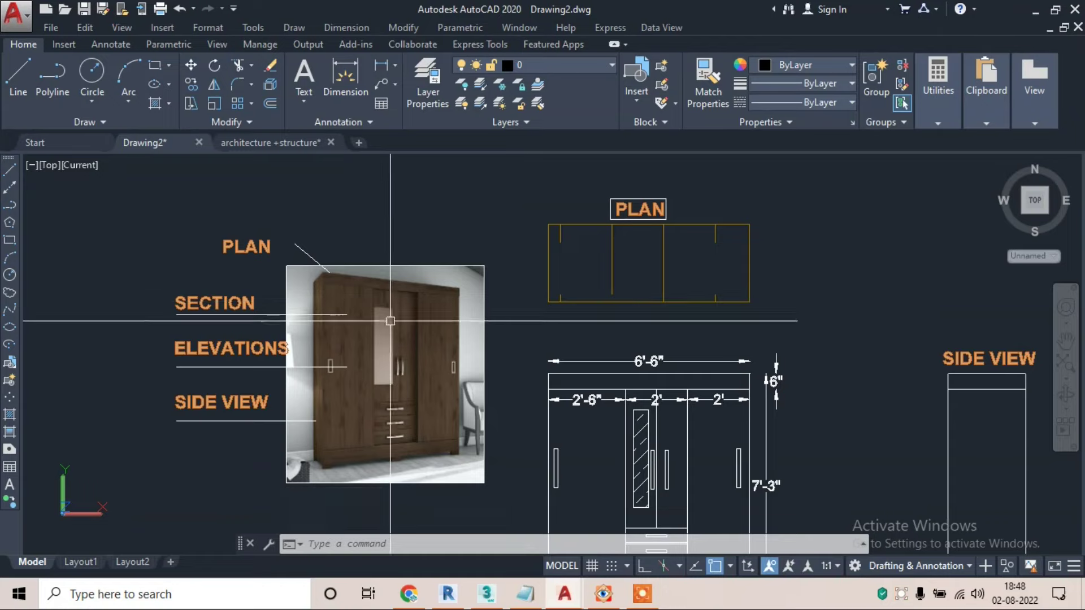
- With Ortho on, draw the cut line's right end and short upturned legs at both ends
scroll(339, 334, "up", 2)
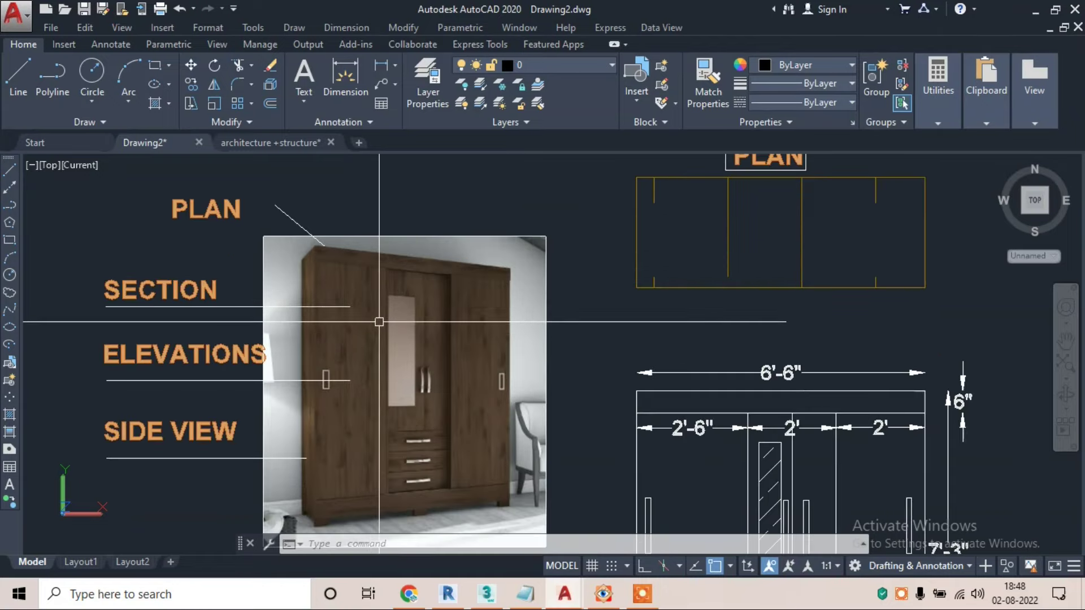
left_click(416, 92)
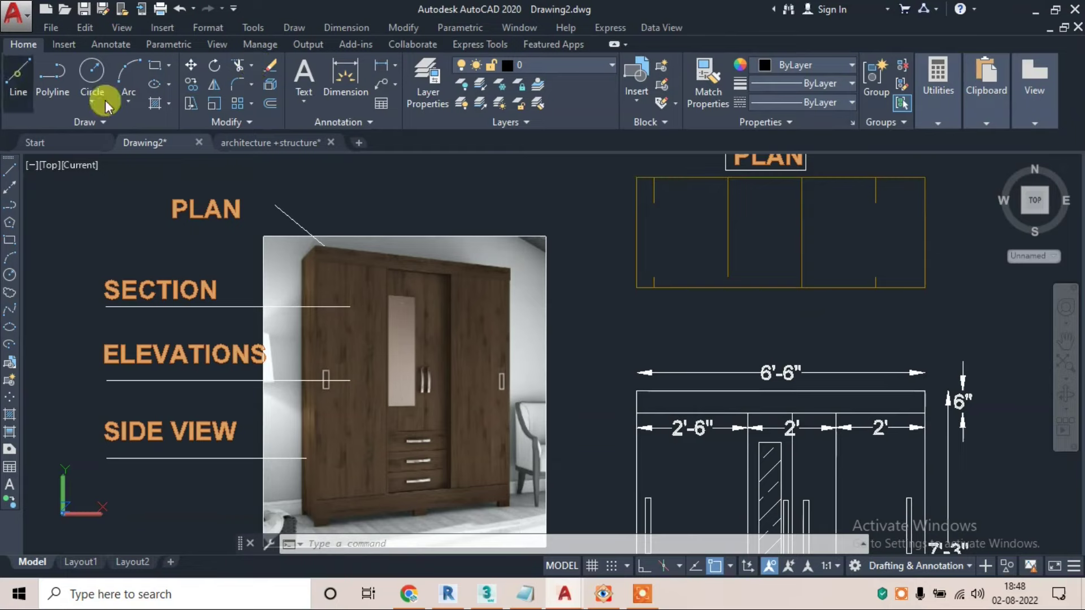
type("LINE")
key("Return")
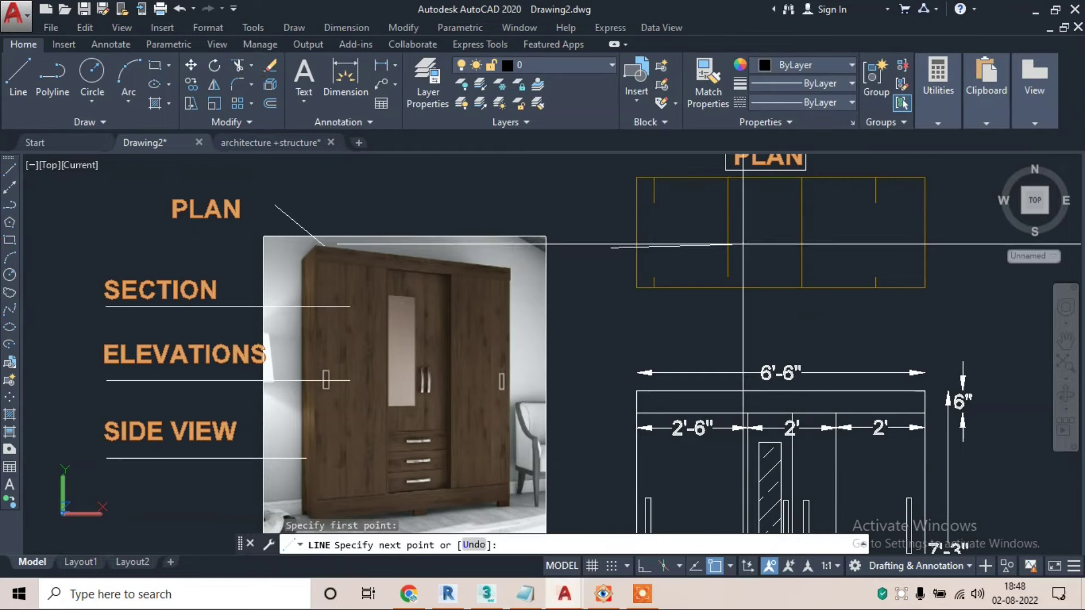
left_click(654, 565)
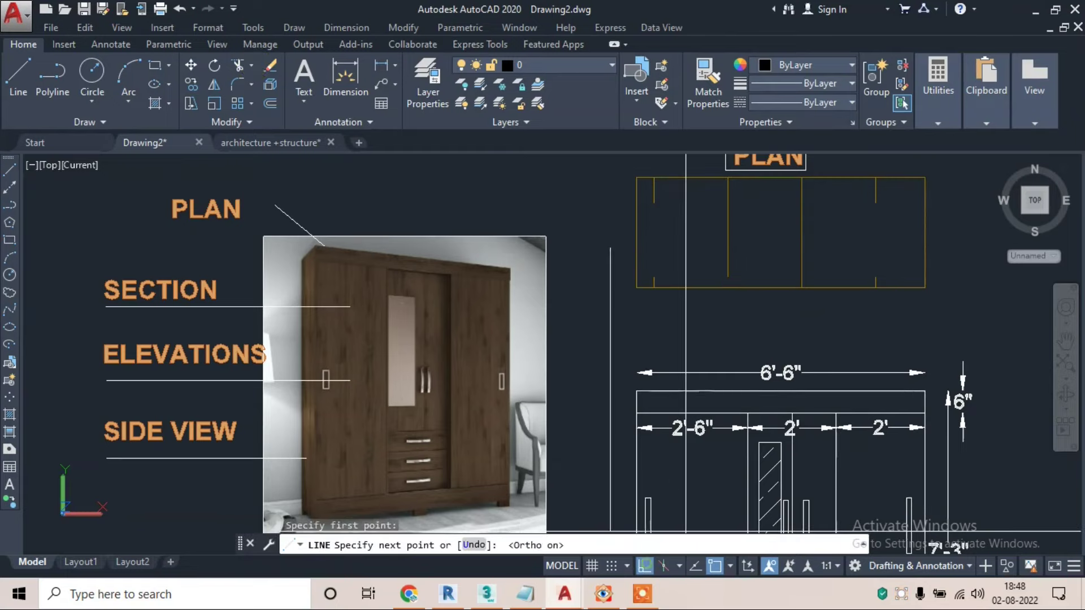
left_click(960, 247)
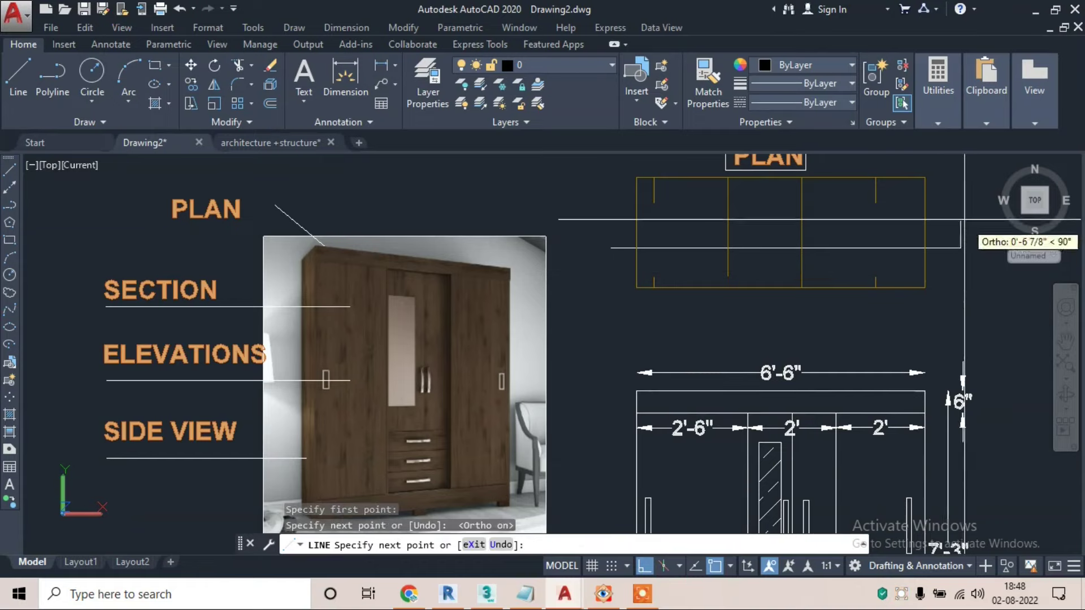
left_click(960, 221)
key("Return")
key("Return")
left_click(610, 246)
left_click(610, 205)
key("Escape")
- Draw the horizontal section line across the plan
middle_click_drag(855, 222, 719, 245)
key("Return")
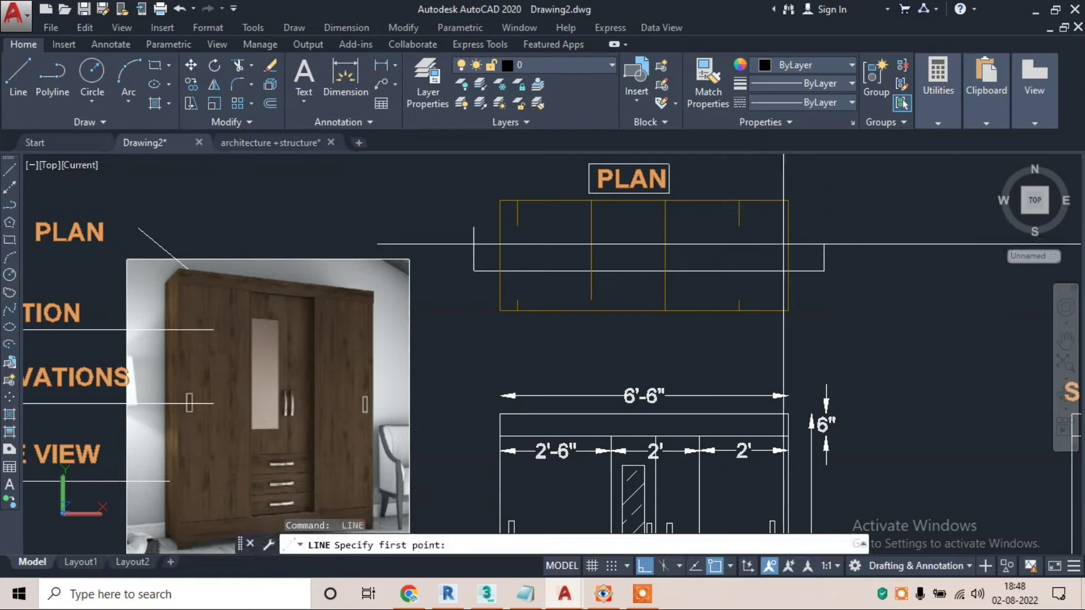
left_click(823, 243)
left_click(473, 243)
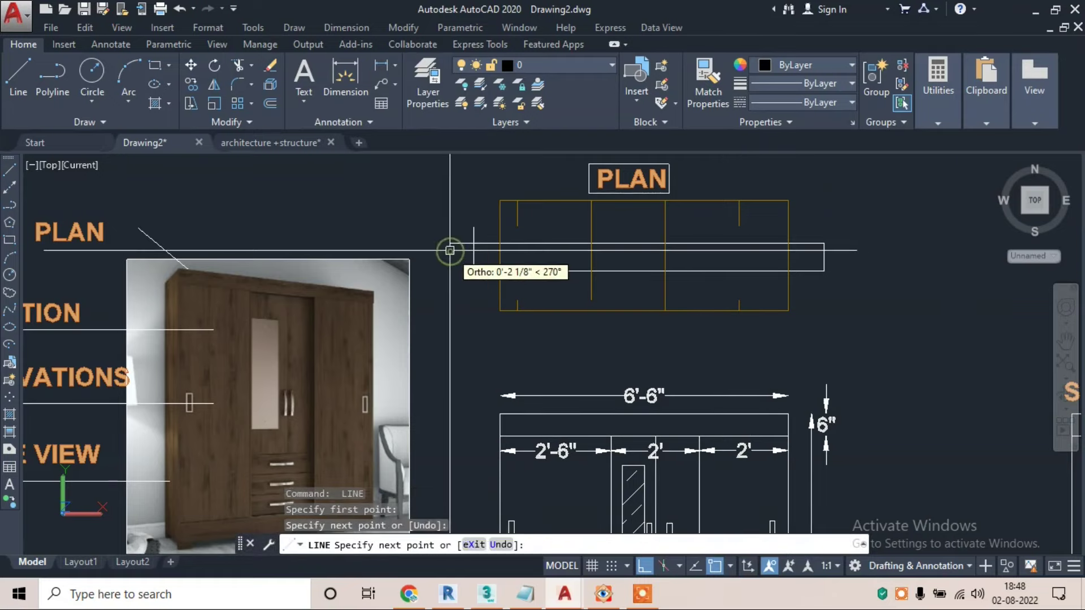
key("Escape")
- Erase the unwanted extra horizontal line after abandoning a trim
type("TR")
scroll(449, 250, "up", 3)
key("Return")
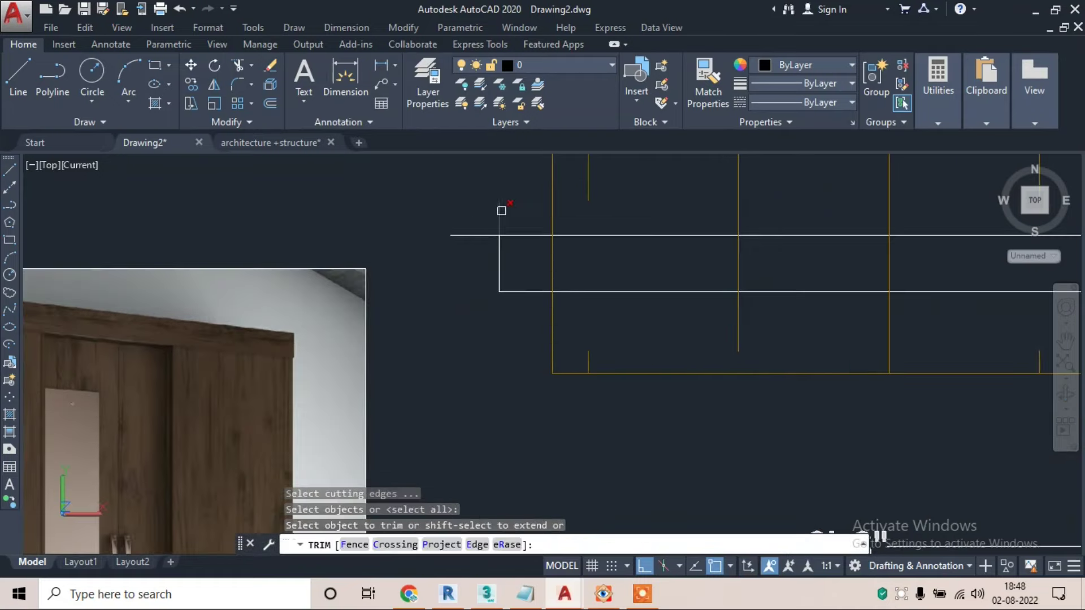
key("Escape")
left_click(870, 235)
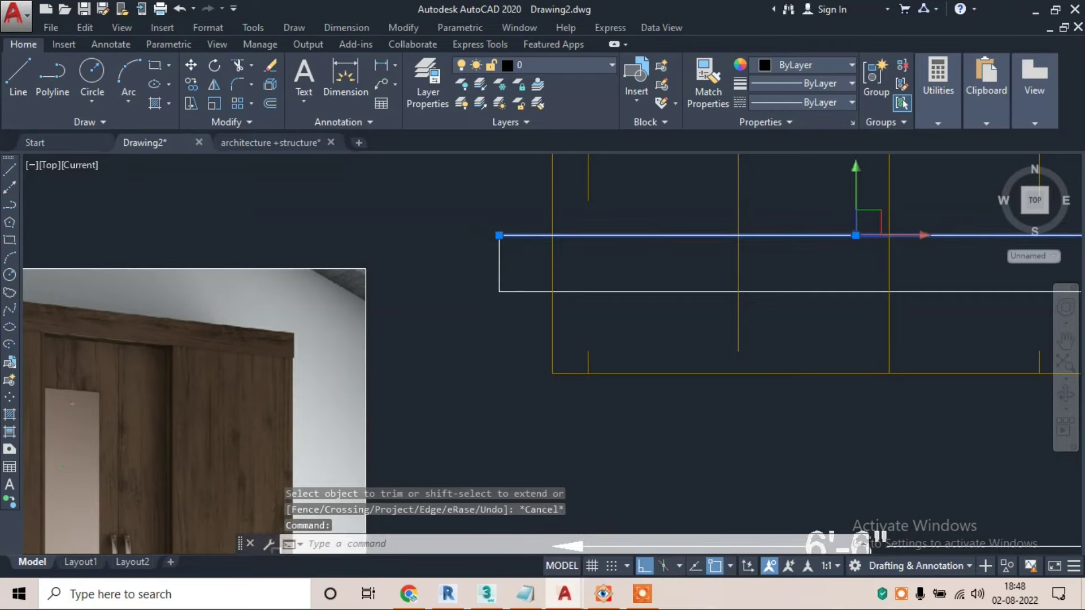
type("E")
key("Return")
scroll(439, 284, "down", 3)
scroll(518, 247, "up", 2)
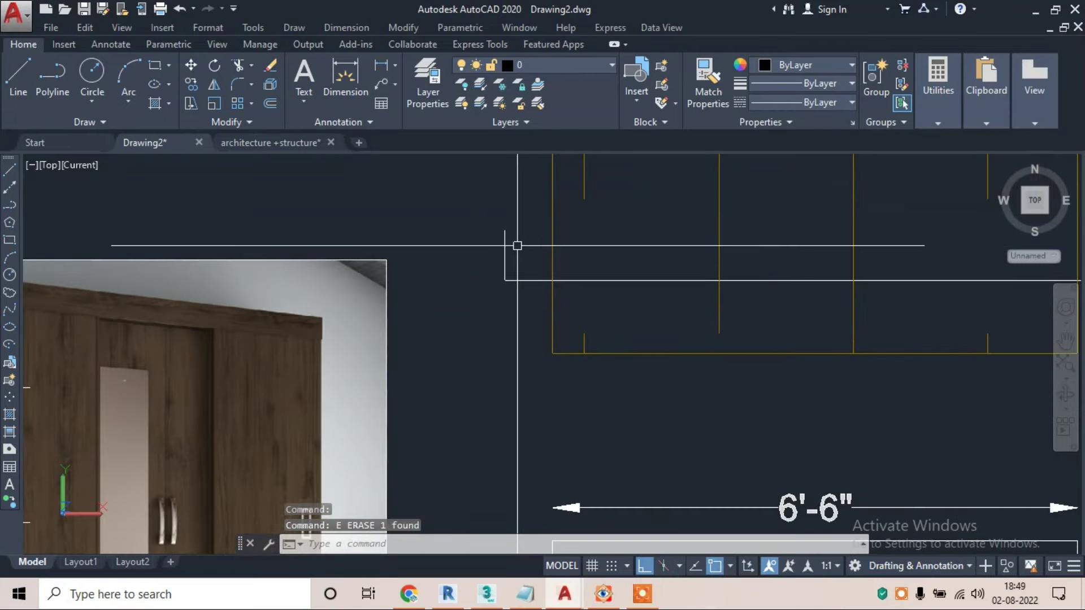
- With Ortho off, draw the arrowhead's slanted side and flat base atop the left leg
type("L")
key("Return")
scroll(517, 246, "up", 3)
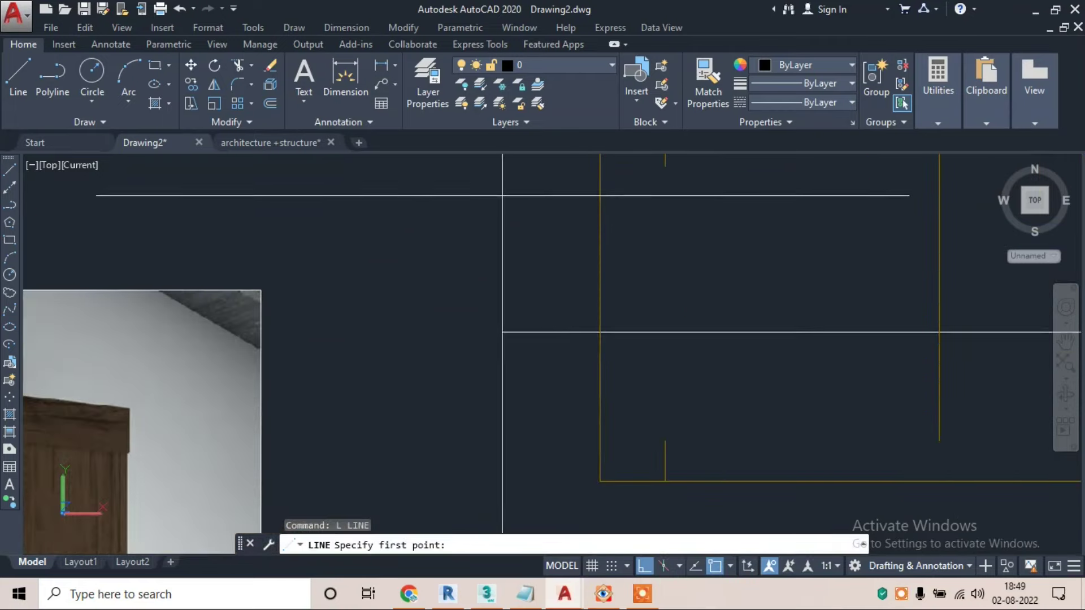
left_click(502, 230)
left_click(648, 566)
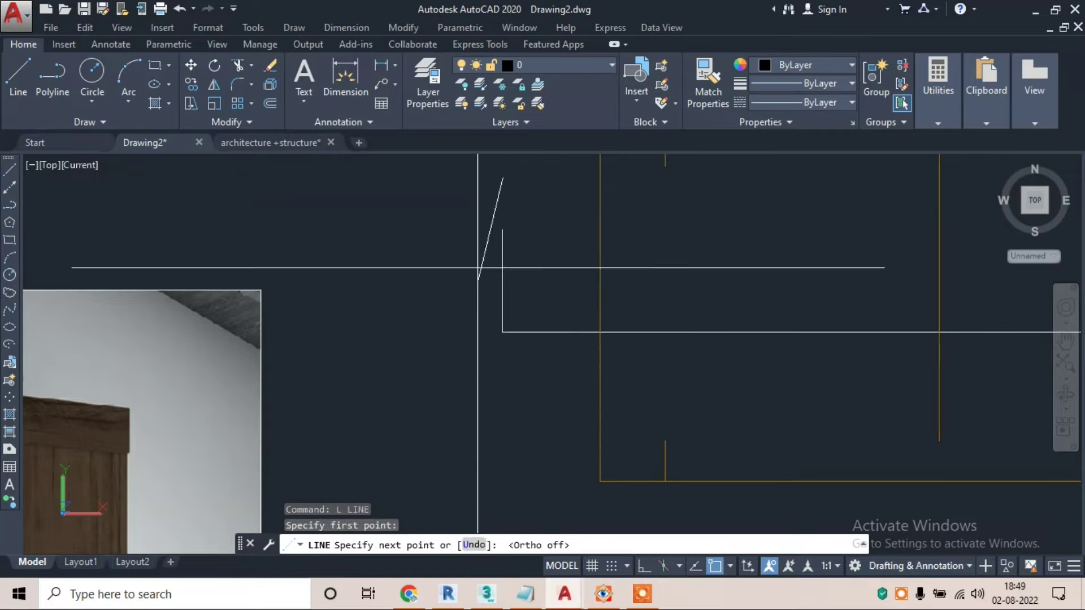
left_click(471, 222)
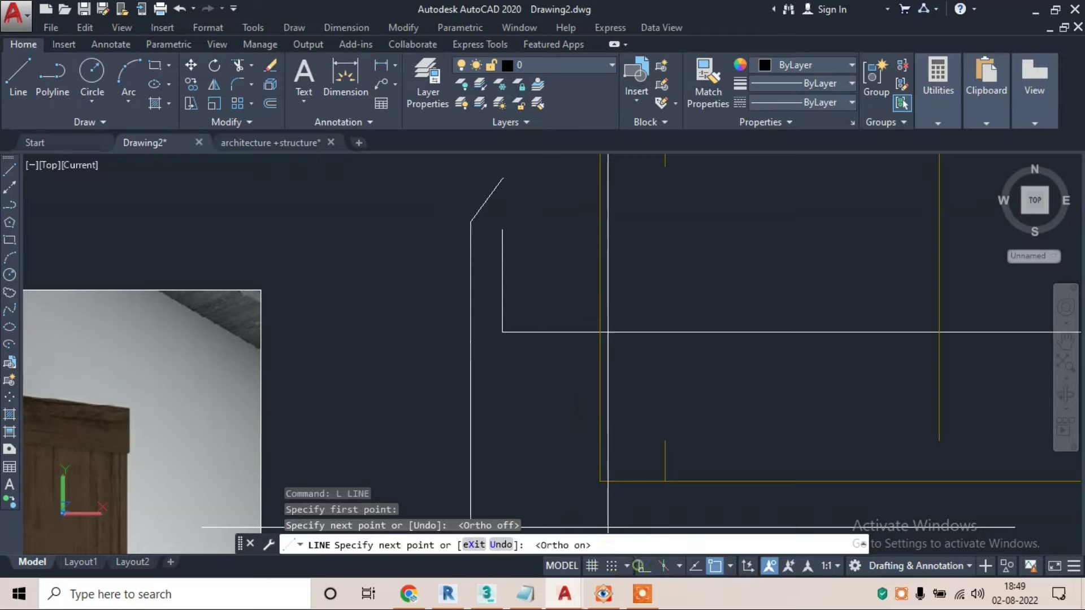
left_click(535, 223)
key("Return")
key("Return")
- Close the triangular arrowhead's remaining side and adjust its top corner
left_click(502, 177)
left_click(533, 222)
key("Escape")
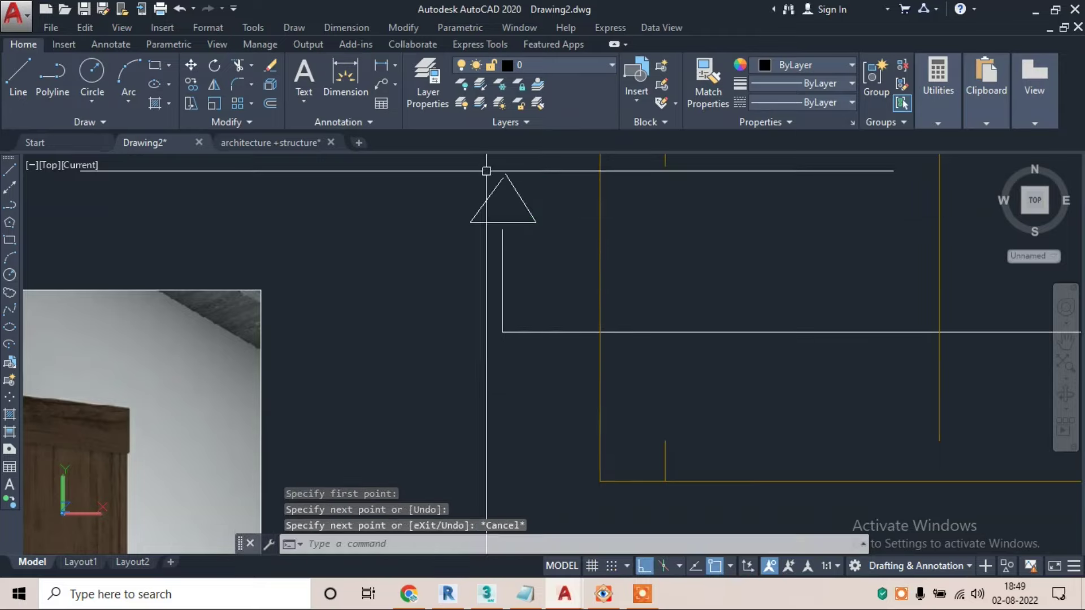
scroll(522, 191, "up", 4)
left_click(538, 179)
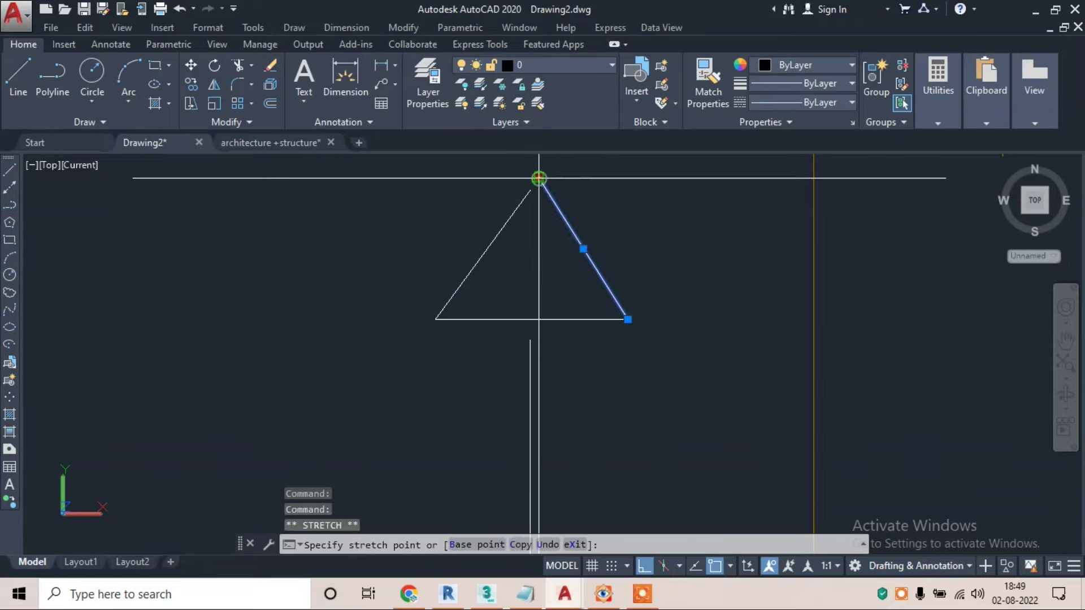
scroll(514, 227, "down", 2)
key("Escape")
- Select the arrowhead triangle and try moving it, then cancel the move
left_click(446, 176)
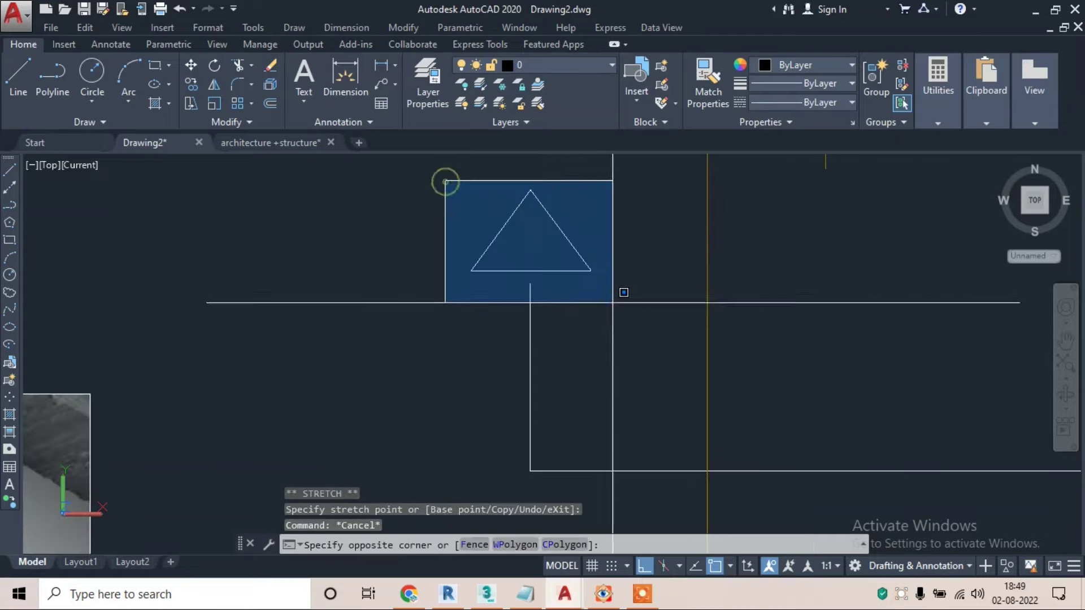
left_click(600, 307)
type("m")
key("Return")
scroll(587, 307, "up", 2)
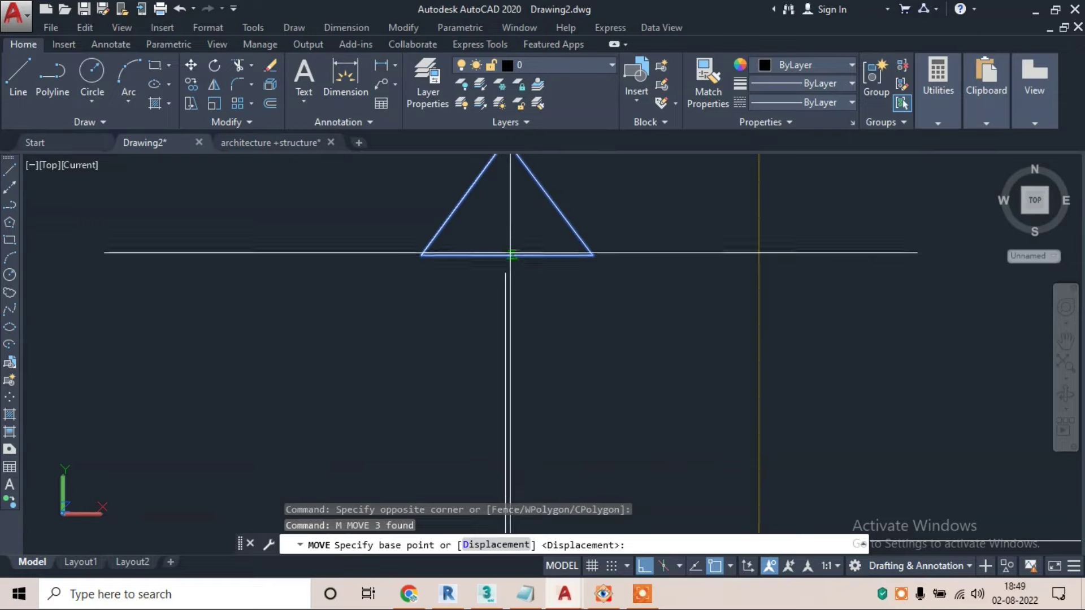
left_click(505, 256)
key("Escape")
scroll(505, 273, "down", 2)
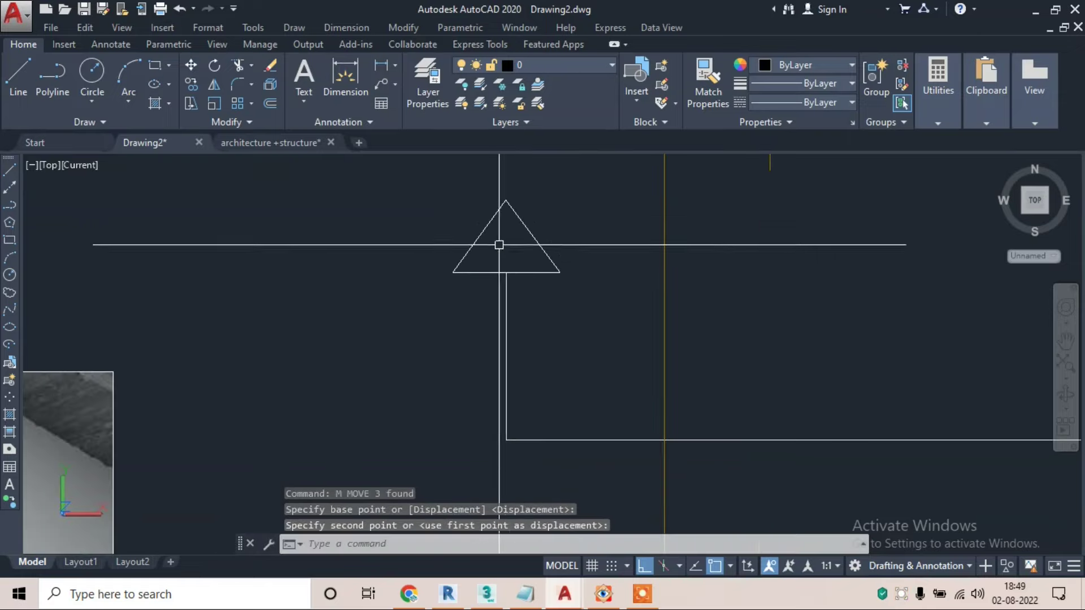
- Copy the triangular arrowhead from its base midpoint onto the right leg's top
left_click(417, 192)
left_click(579, 304)
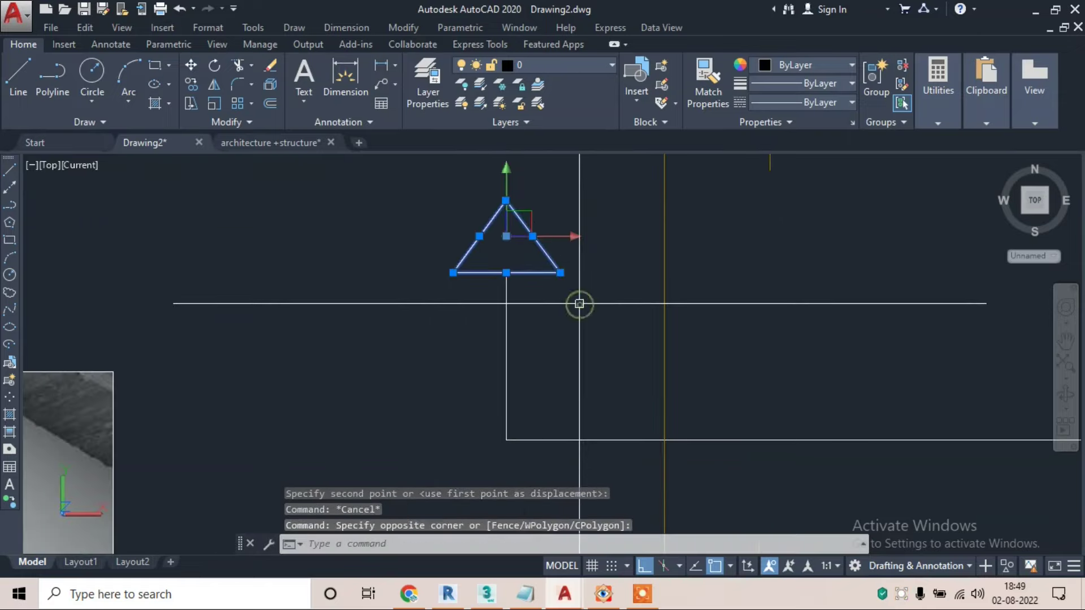
type("co")
key("Return")
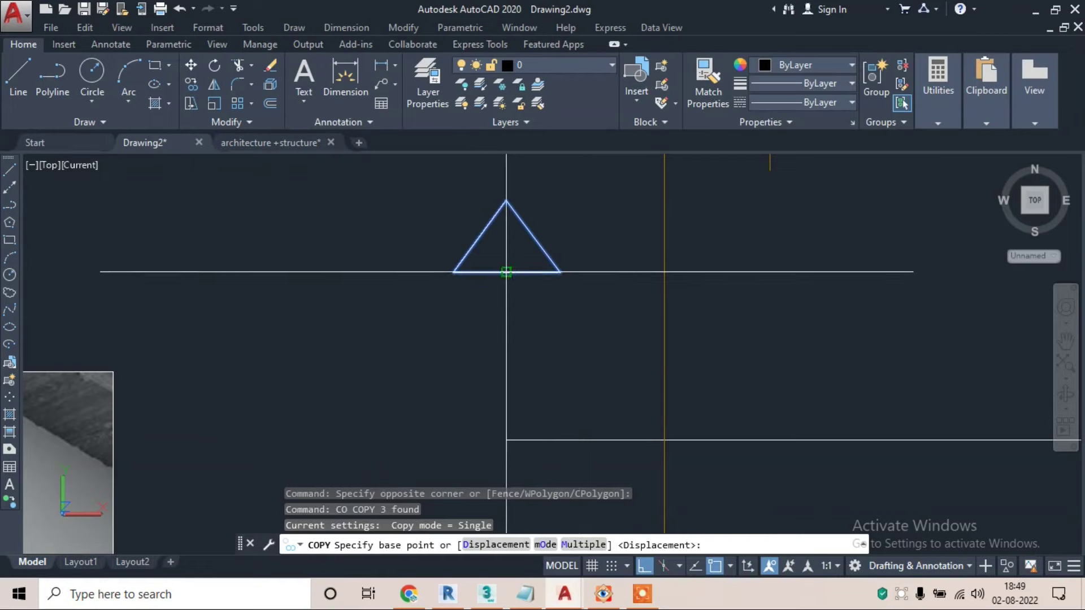
left_click(506, 272)
scroll(831, 274, "down", 5)
middle_click_drag(831, 274, 642, 295)
scroll(720, 285, "up", 3)
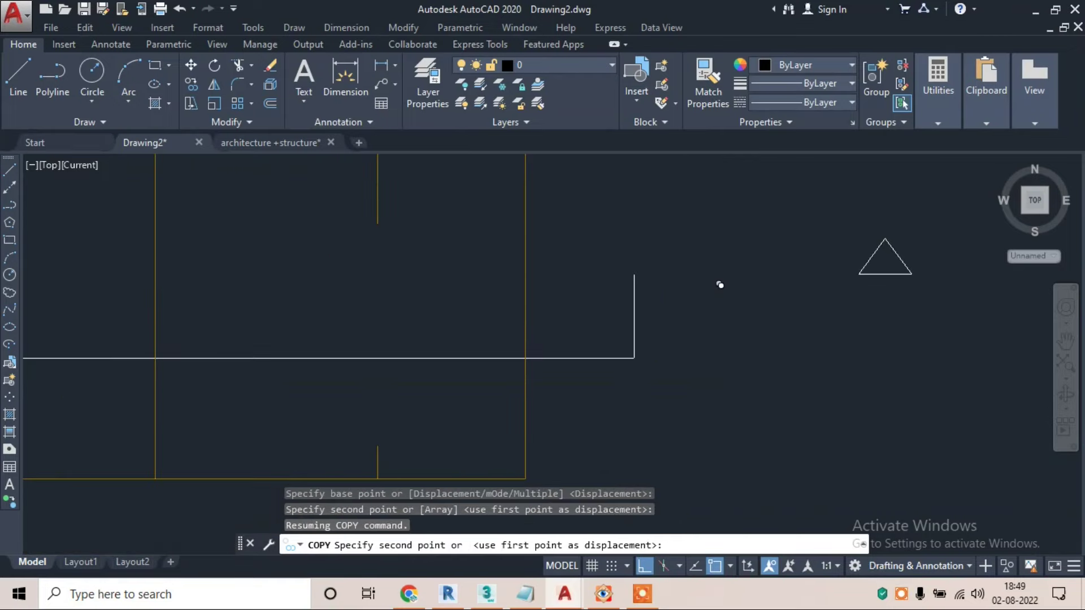
left_click(634, 275)
scroll(634, 274, "down", 2)
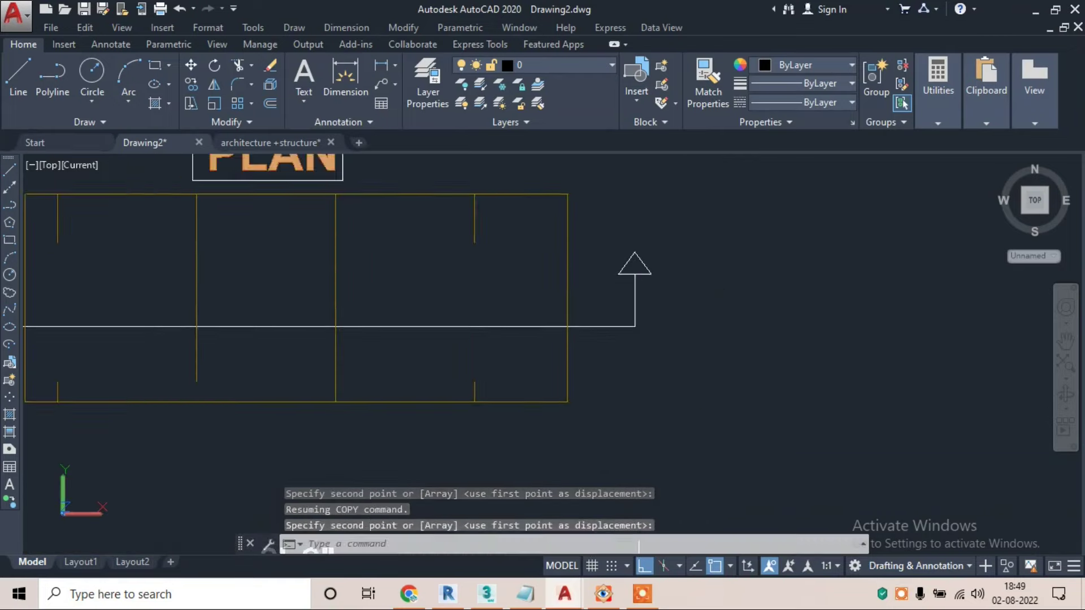
key("Escape")
middle_click_drag(634, 275, 792, 257)
key("Escape")
- Put the cut line and both arrowheads on the SECTION layer
left_click(534, 63)
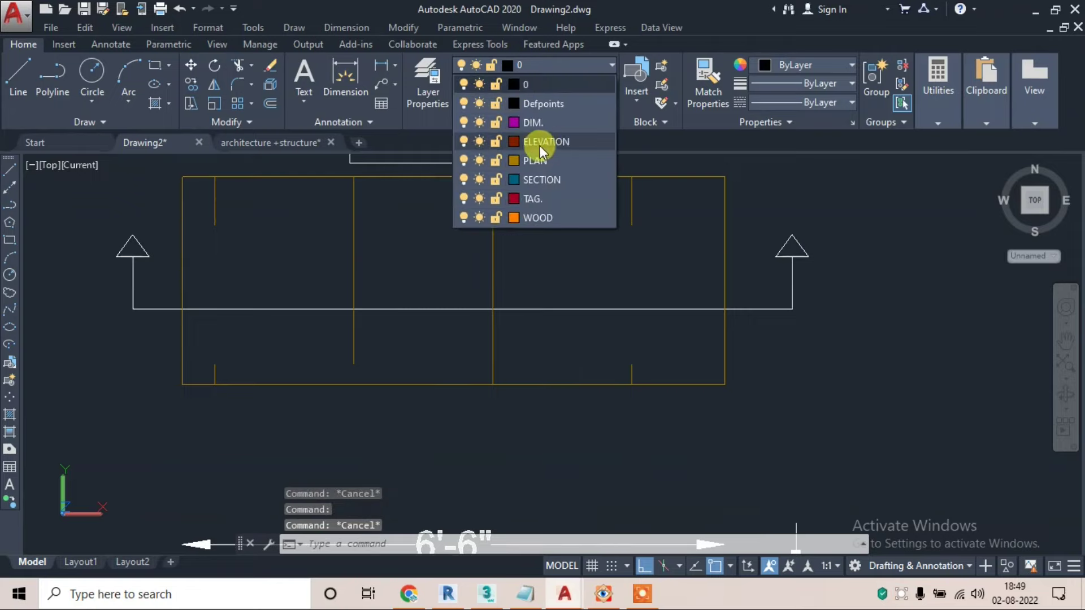
left_click(713, 231)
left_click(884, 218)
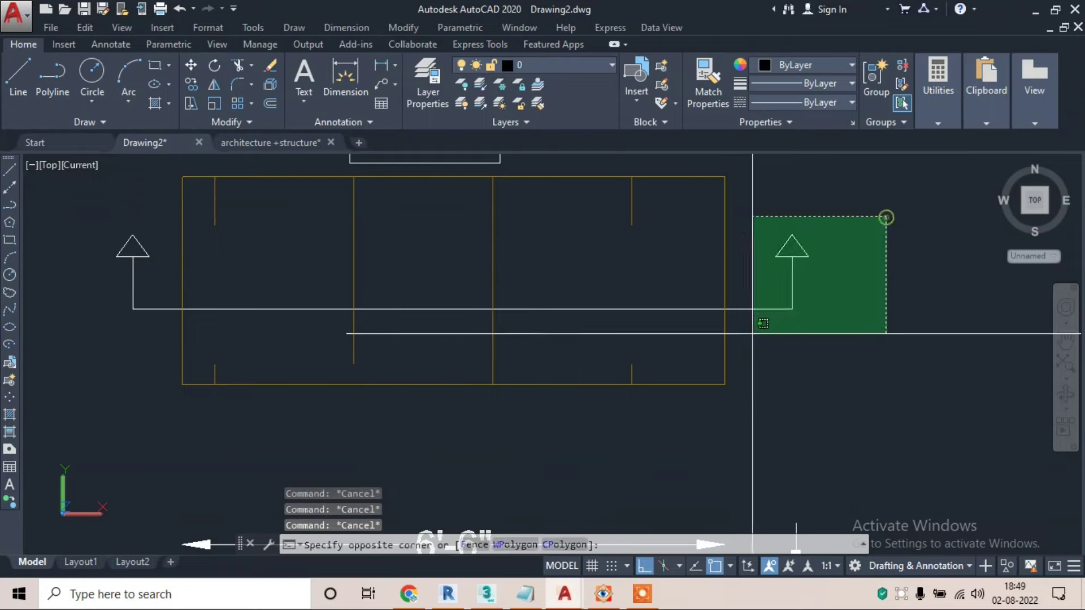
left_click(745, 339)
left_click(96, 334)
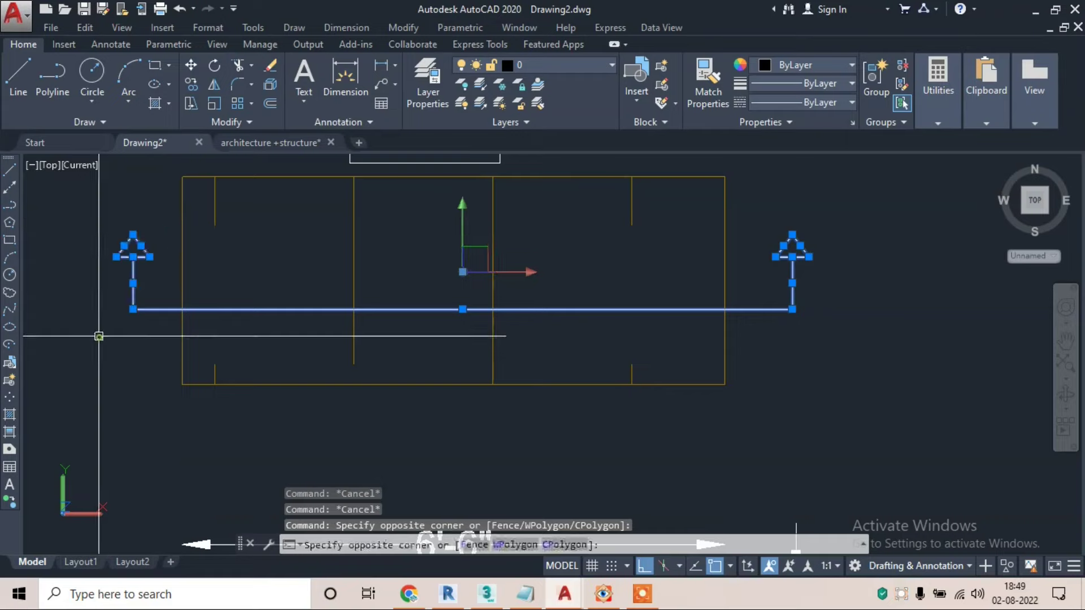
left_click(582, 64)
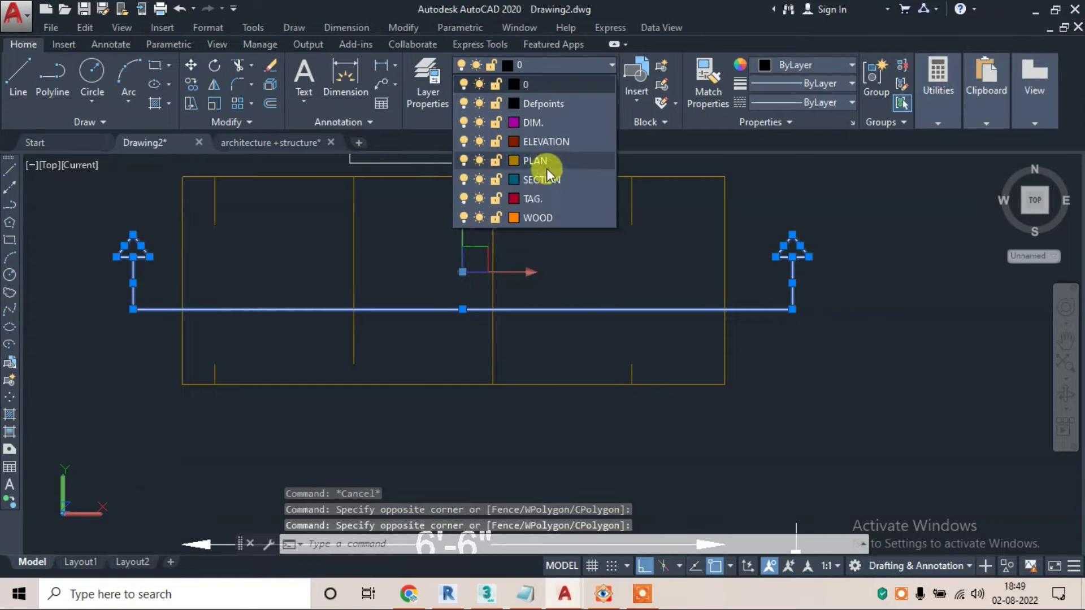
left_click(546, 181)
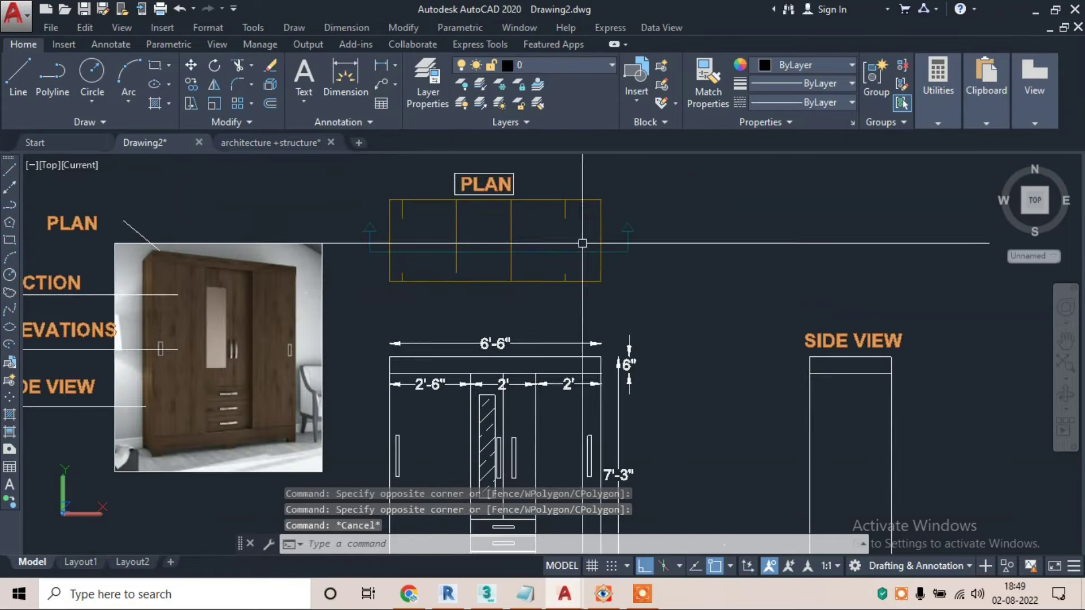
left_click(578, 70)
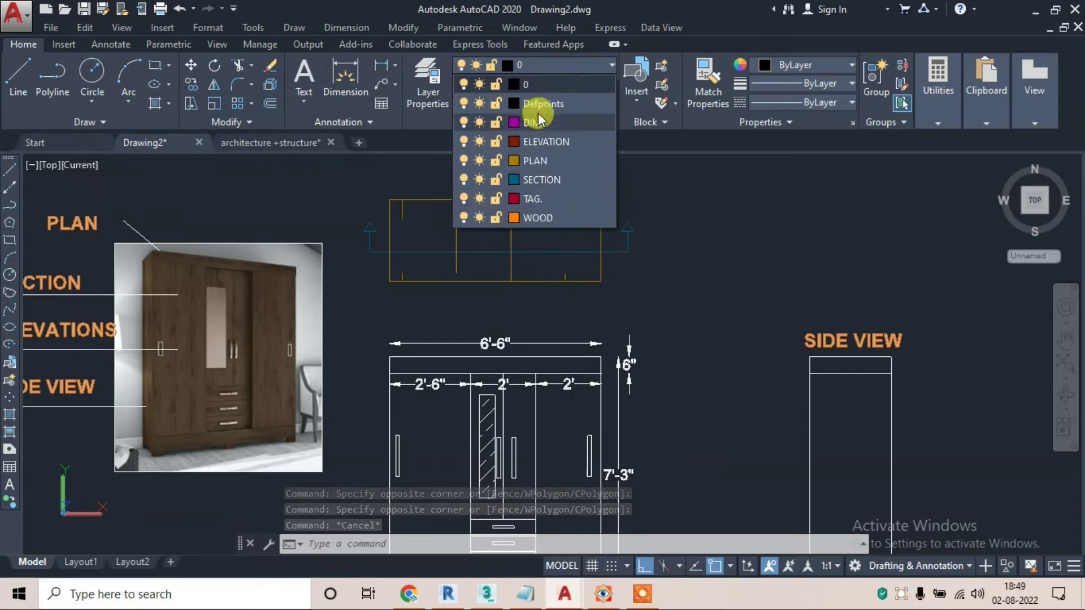
key("Escape")
- Move the elevation's 6'-6", 7'-3", 6", 2' and 2'-6" dimensions onto the DIM layer
middle_click_drag(533, 340, 564, 194)
scroll(565, 194, "up", 3)
left_click(263, 172)
left_click(750, 237)
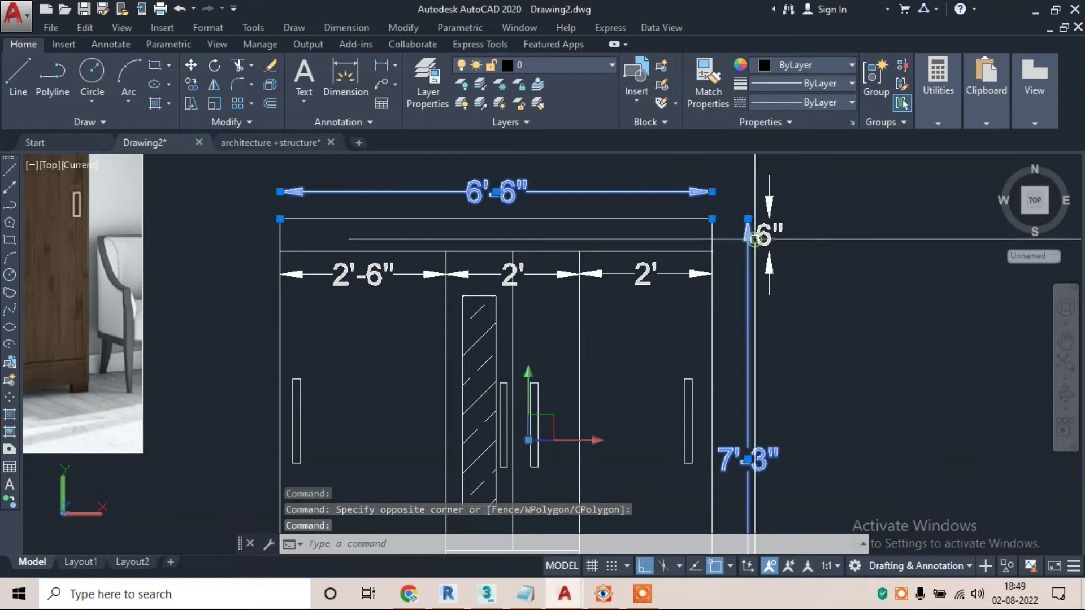
left_click(768, 233)
left_click(640, 277)
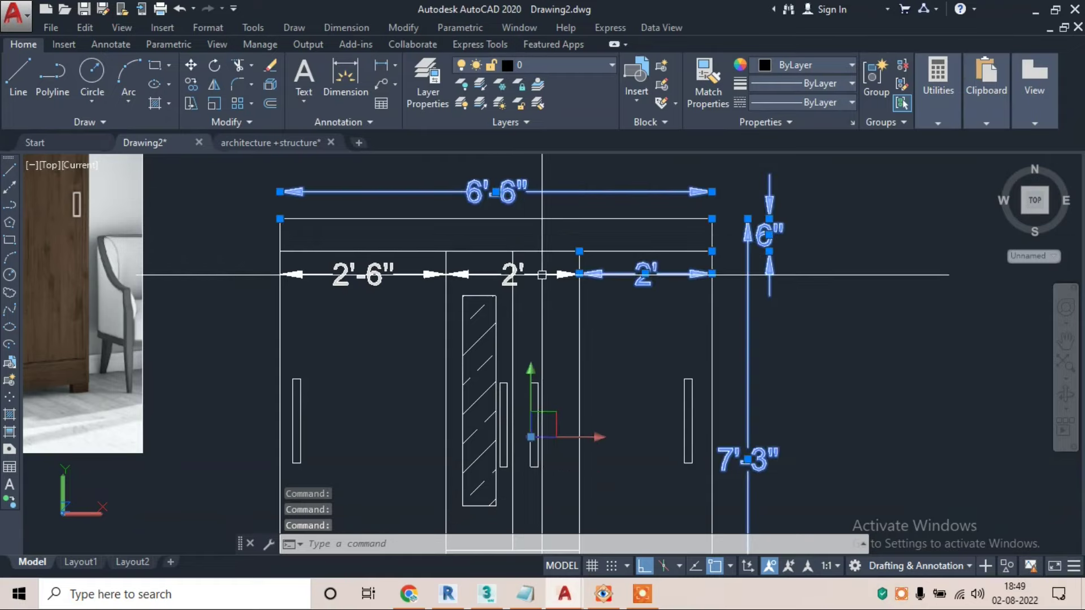
left_click(395, 275)
scroll(477, 272, "down", 2)
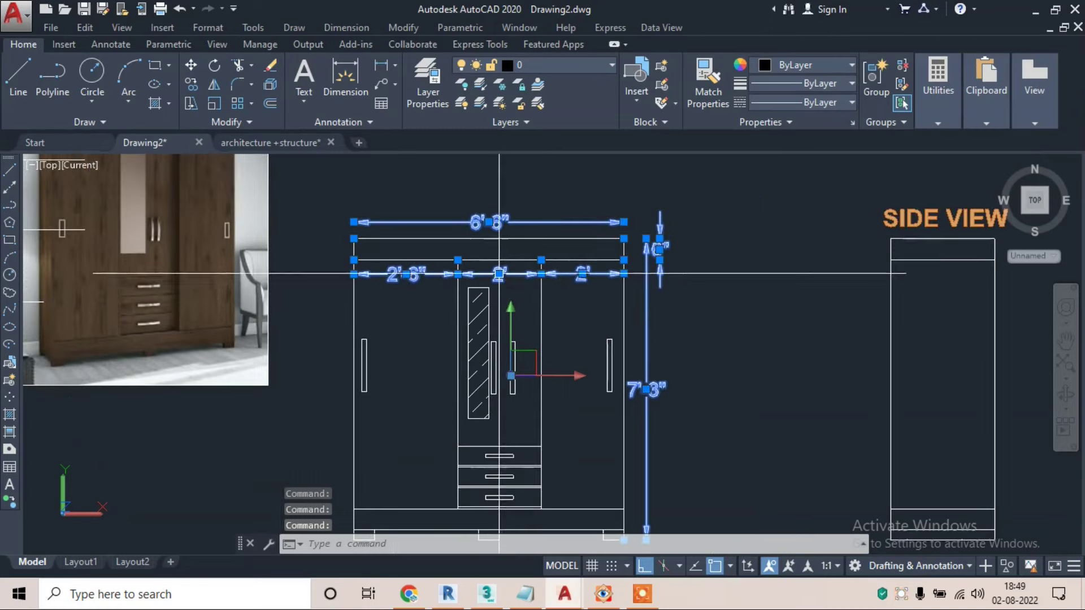
left_click(564, 68)
left_click(538, 122)
key("Escape")
- Open the layer list and begin a selection window around the wardrobe elevation
scroll(567, 290, "down", 2)
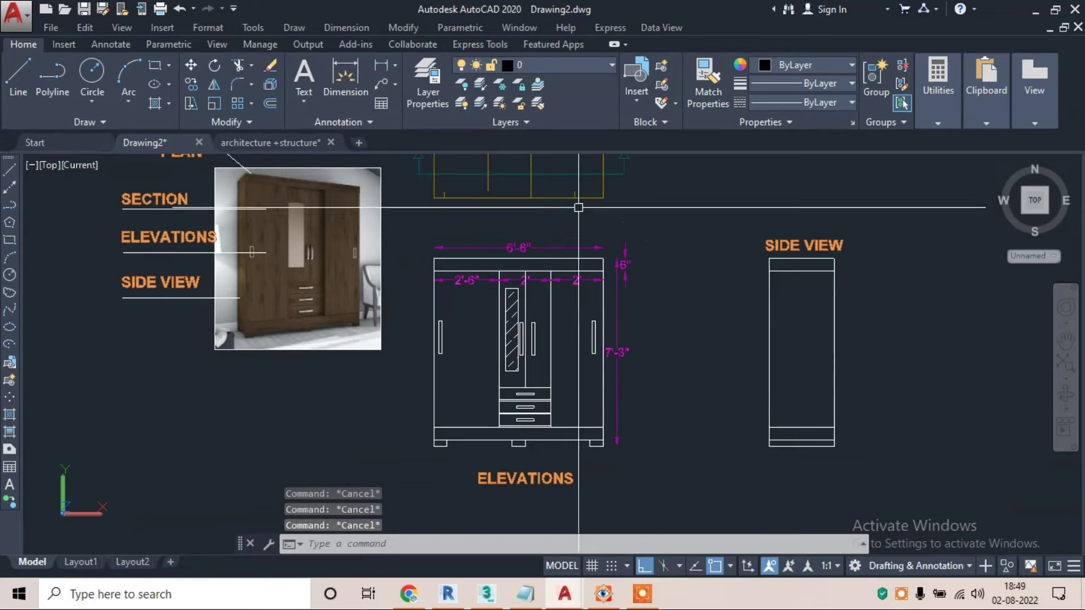
left_click(544, 64)
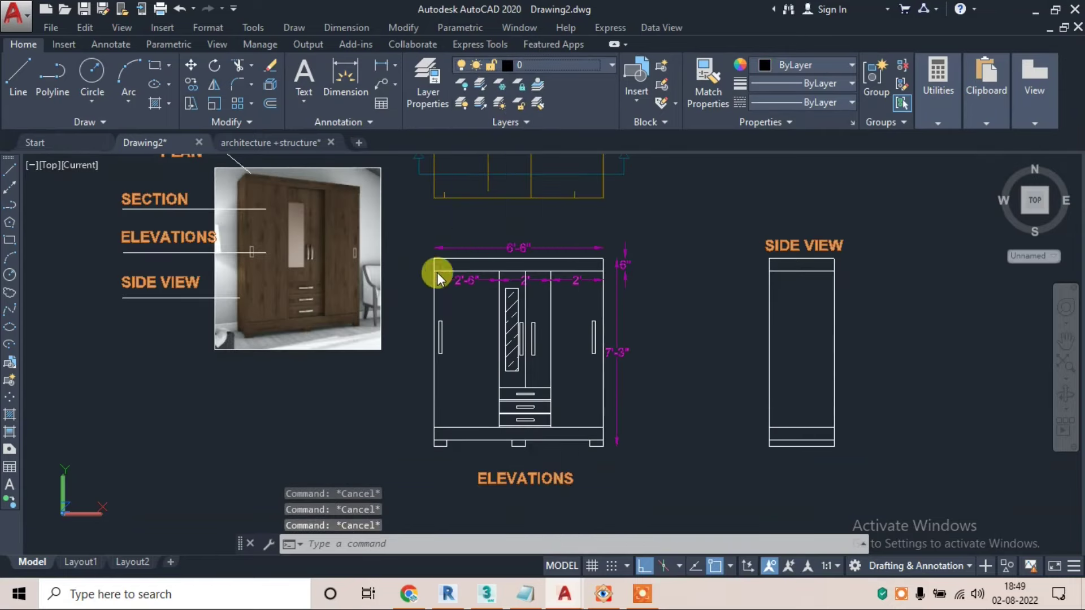
left_click(416, 224)
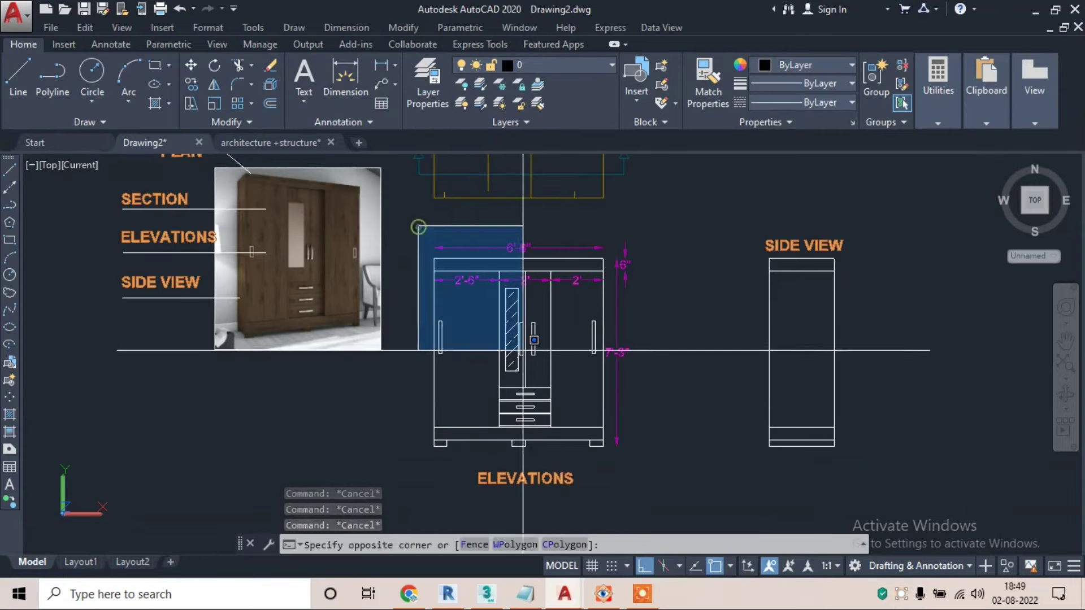
- Put the selected wardrobe elevation on the ELEVATION layer
left_click(613, 458)
scroll(528, 247, "up", 3)
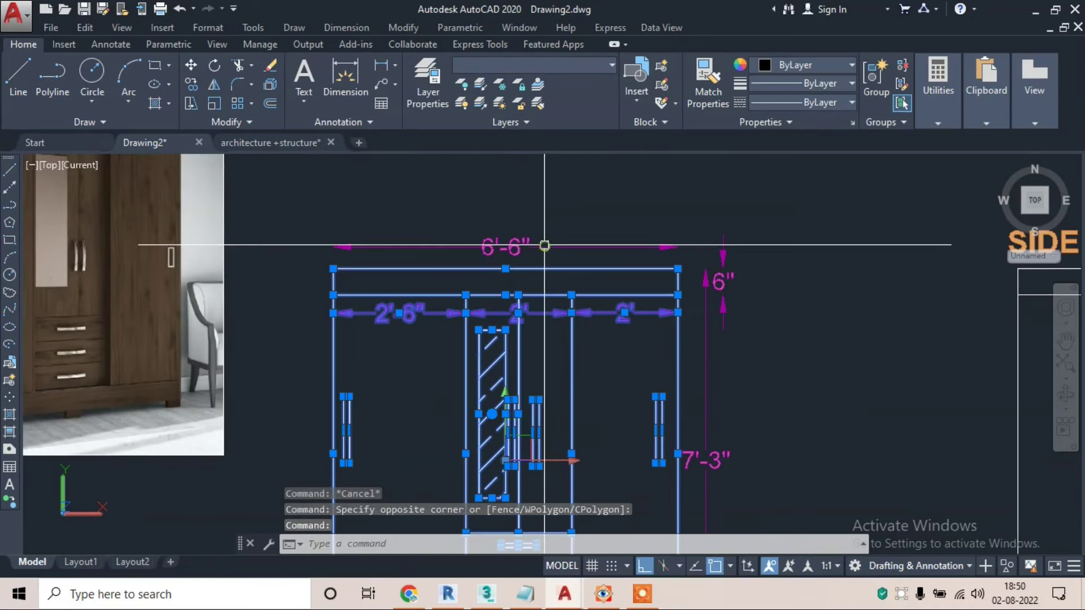
left_click(519, 63)
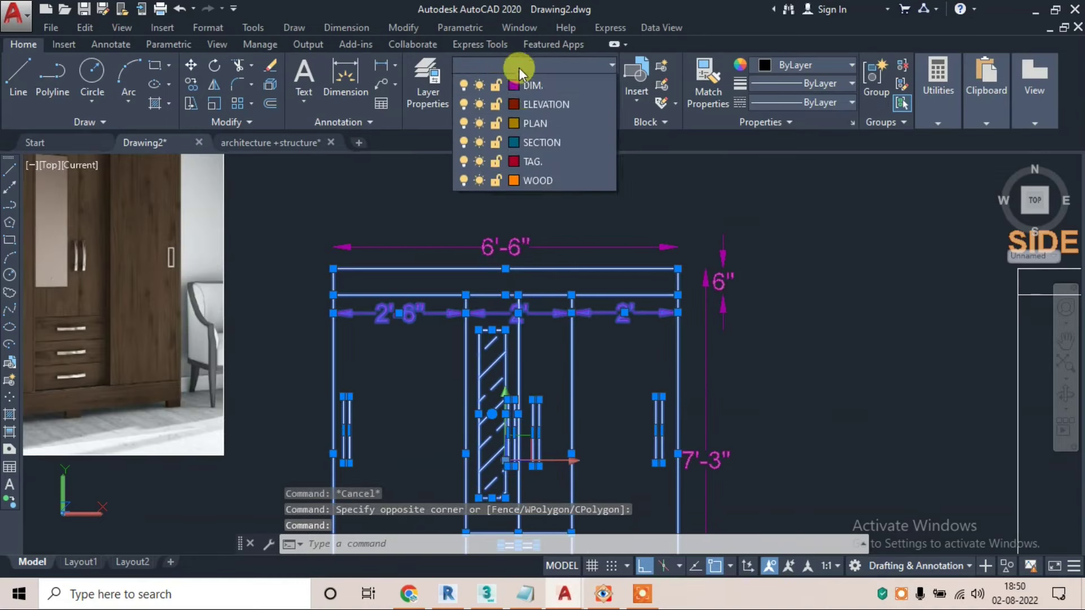
left_click(554, 218)
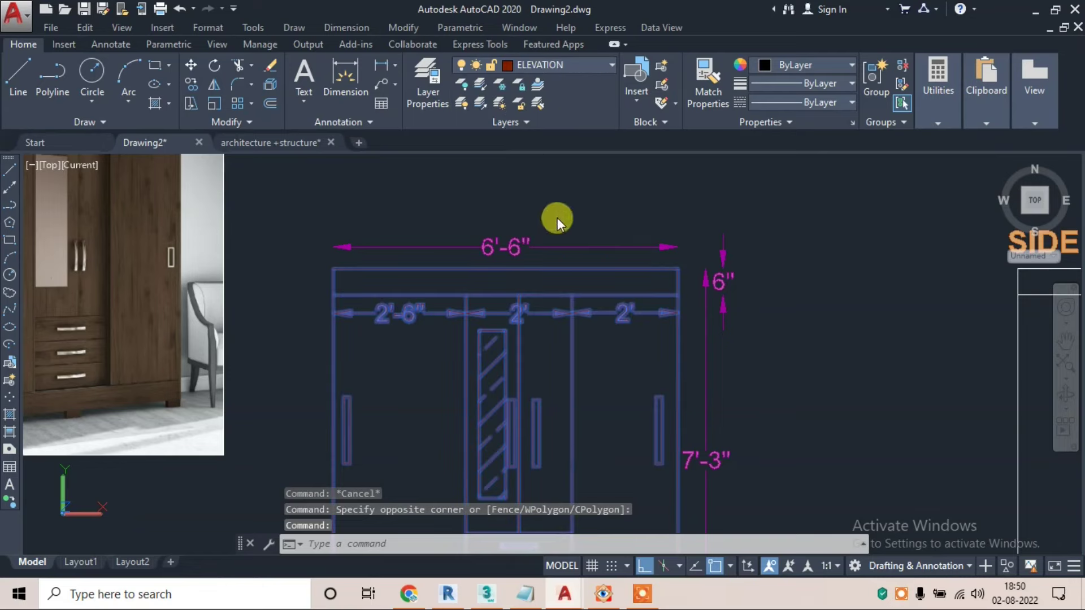
key("Escape")
scroll(557, 216, "down", 2)
scroll(480, 278, "up", 2)
left_click(471, 276)
key("Escape")
- Match the 2'-6" and middle 2' dimensions to the 6'-6" dimension's properties with MA
type("MA")
key("Return")
scroll(508, 272, "up", 2)
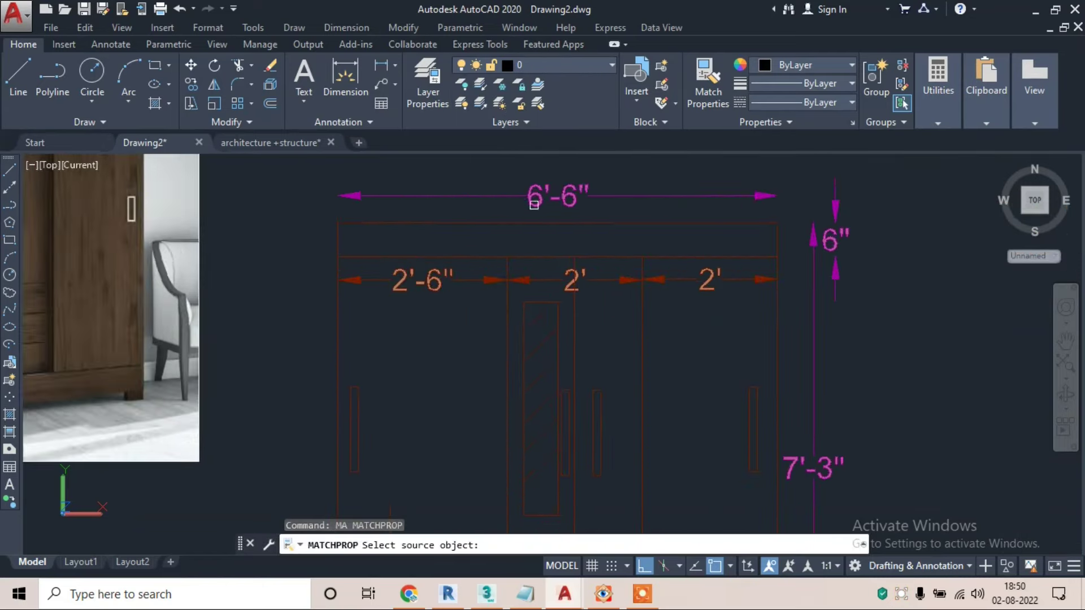
left_click(532, 199)
left_click(443, 282)
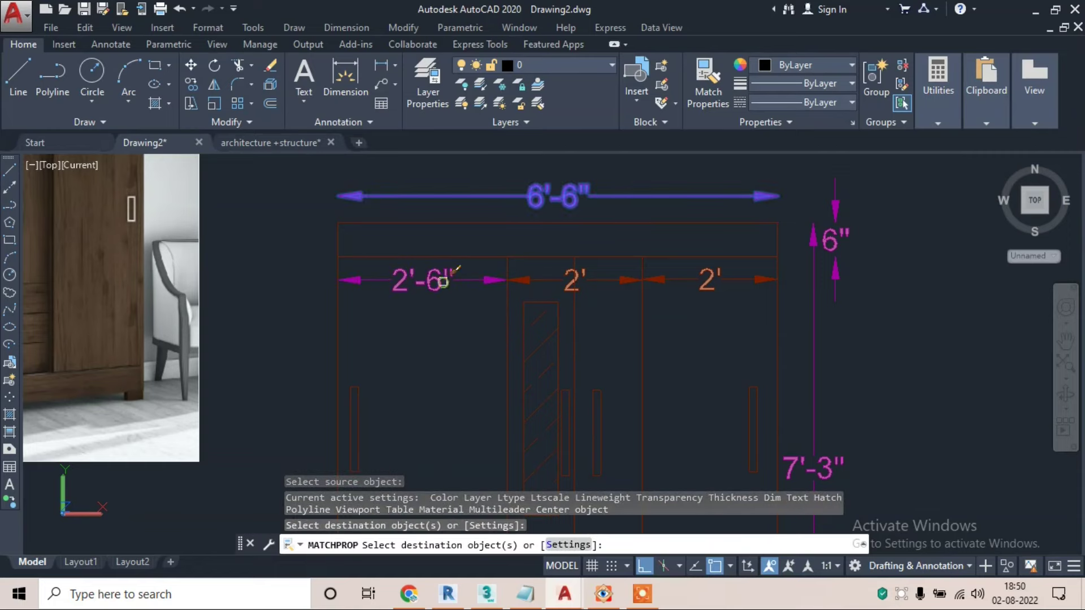
left_click(594, 278)
scroll(728, 281, "down", 2)
scroll(661, 241, "down", 1)
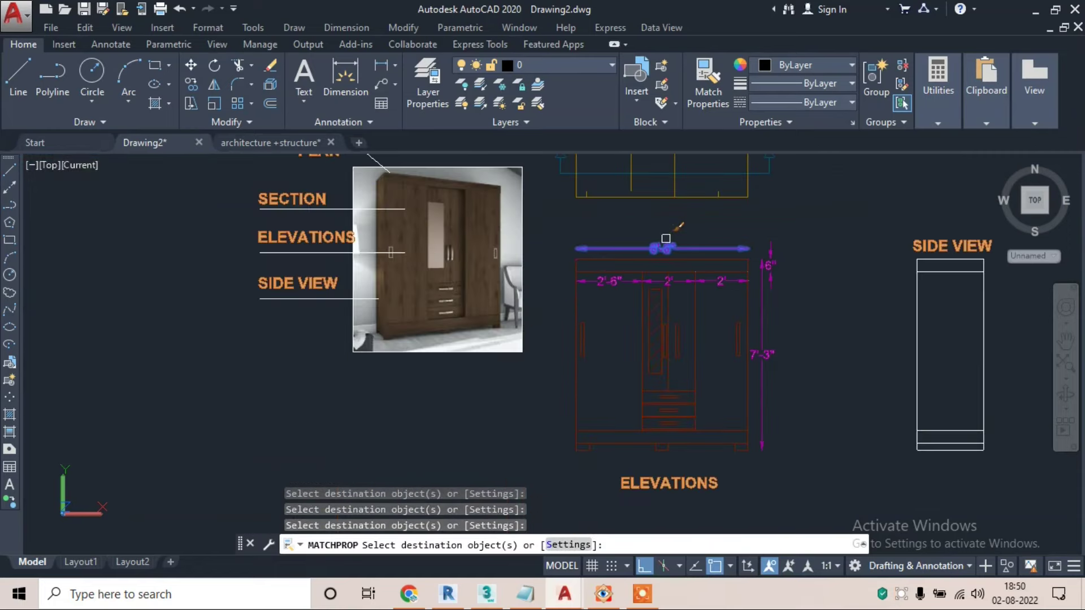
key("Escape")
scroll(706, 309, "down", 2)
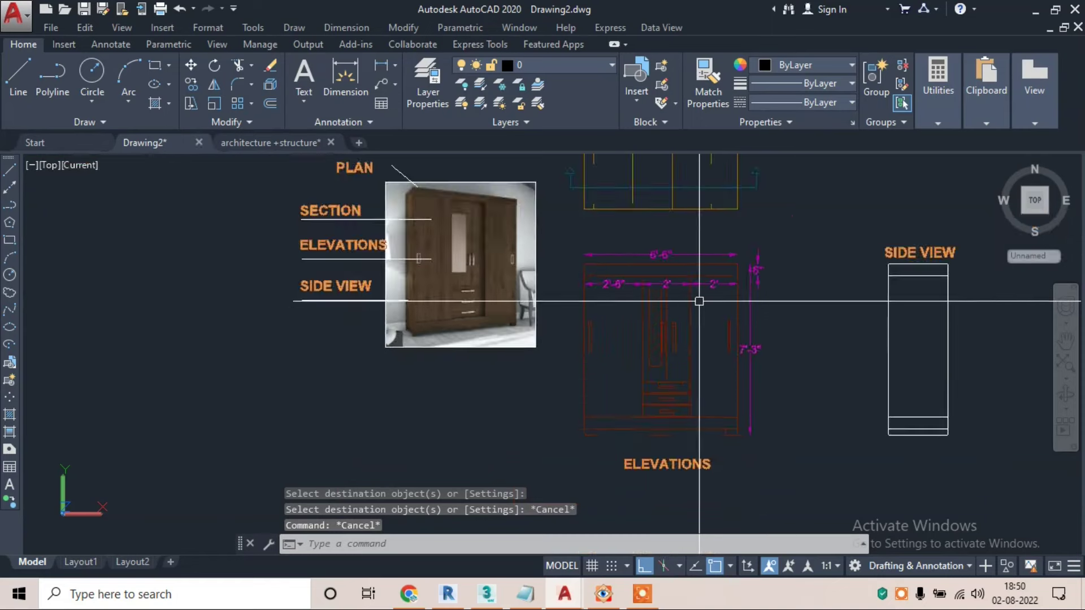
scroll(699, 310, "up", 2)
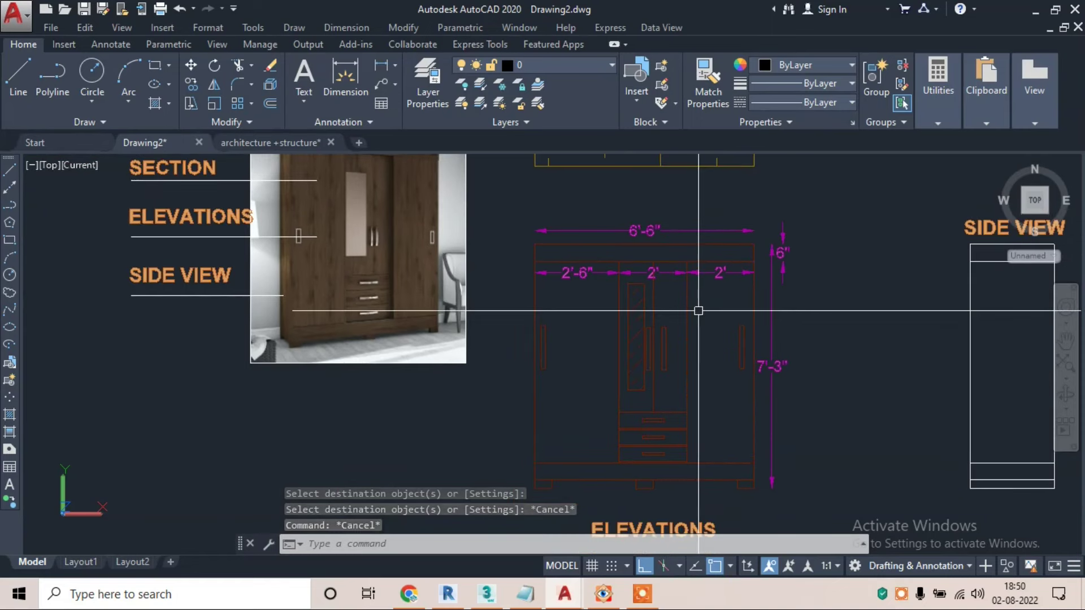
type("l")
key("Return")
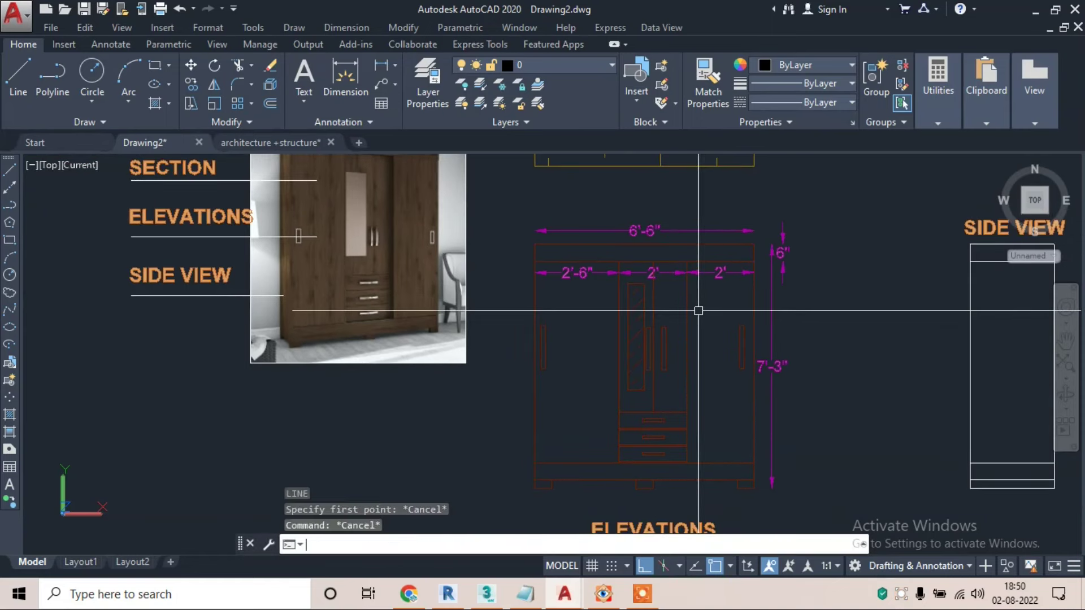
type("LA")
- Change the ELEVATION layer's colour from 24 to index colour 40 in Layer Properties
key("Return")
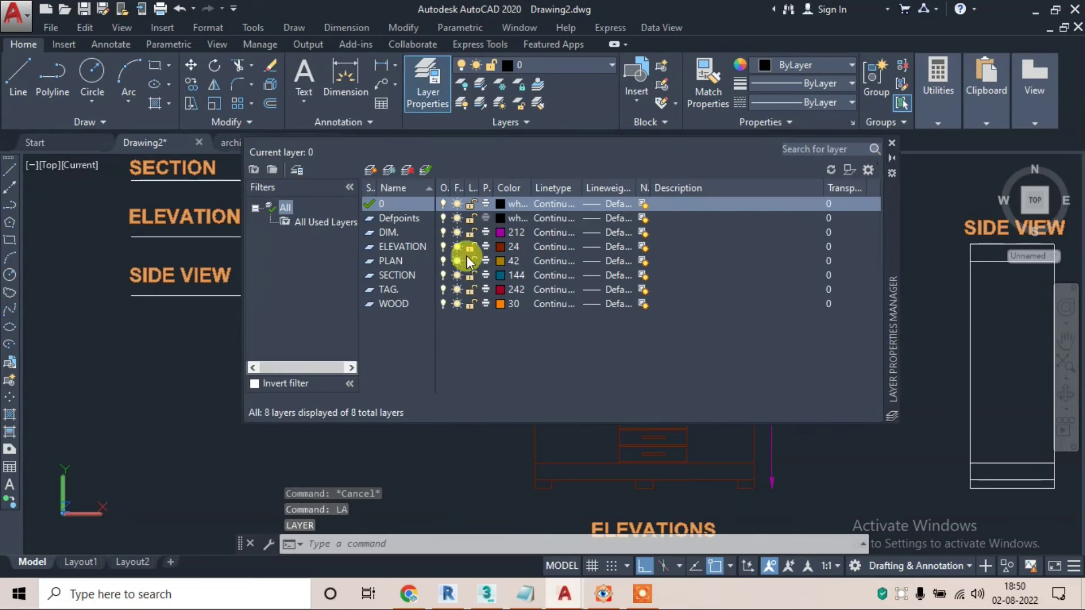
left_click(410, 249)
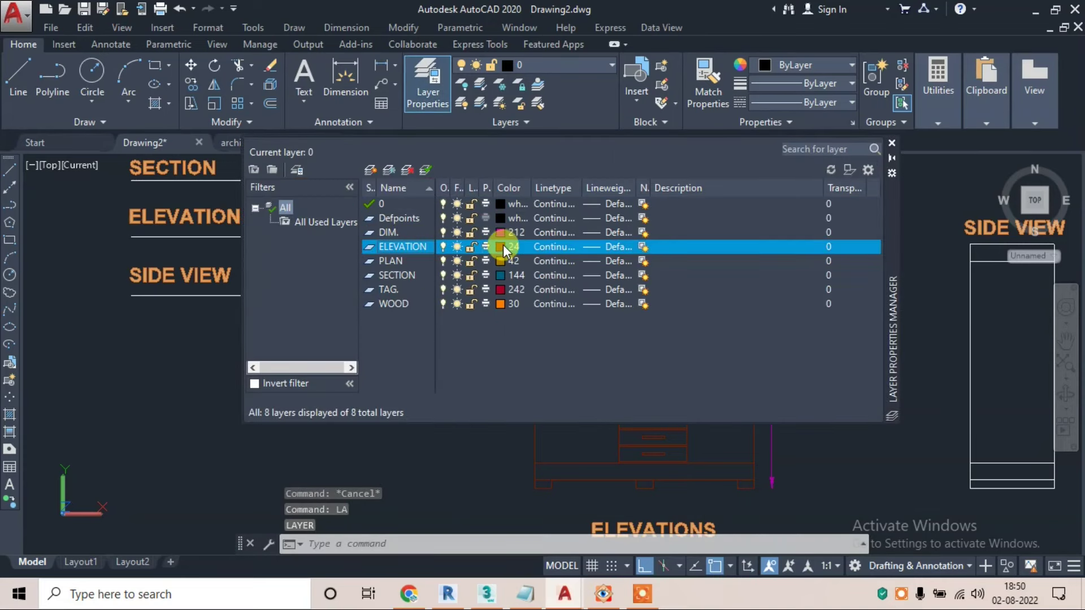
left_click(502, 246)
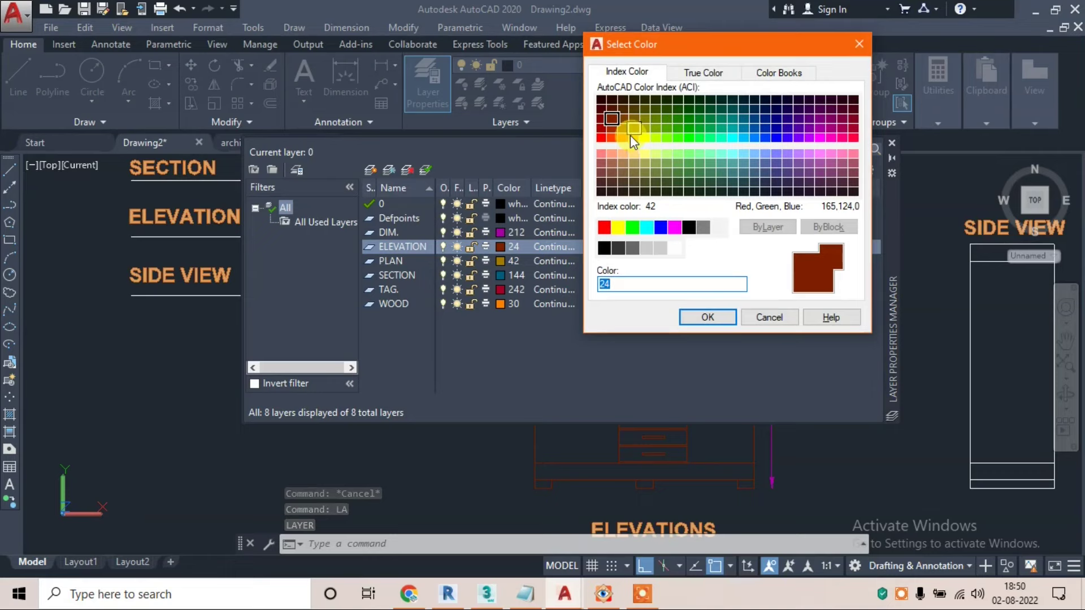
left_click(707, 314)
left_click(892, 143)
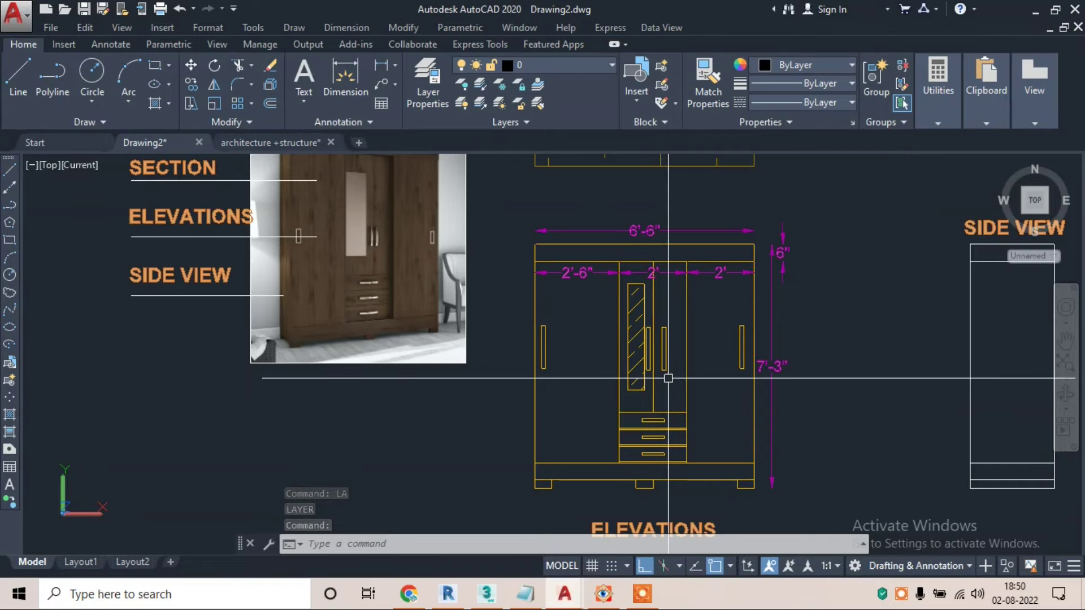
- Pan and zoom to bring the PLAN view and wardrobe elevation into sight
scroll(673, 376, "down", 2)
scroll(655, 243, "up", 1)
scroll(681, 213, "down", 2)
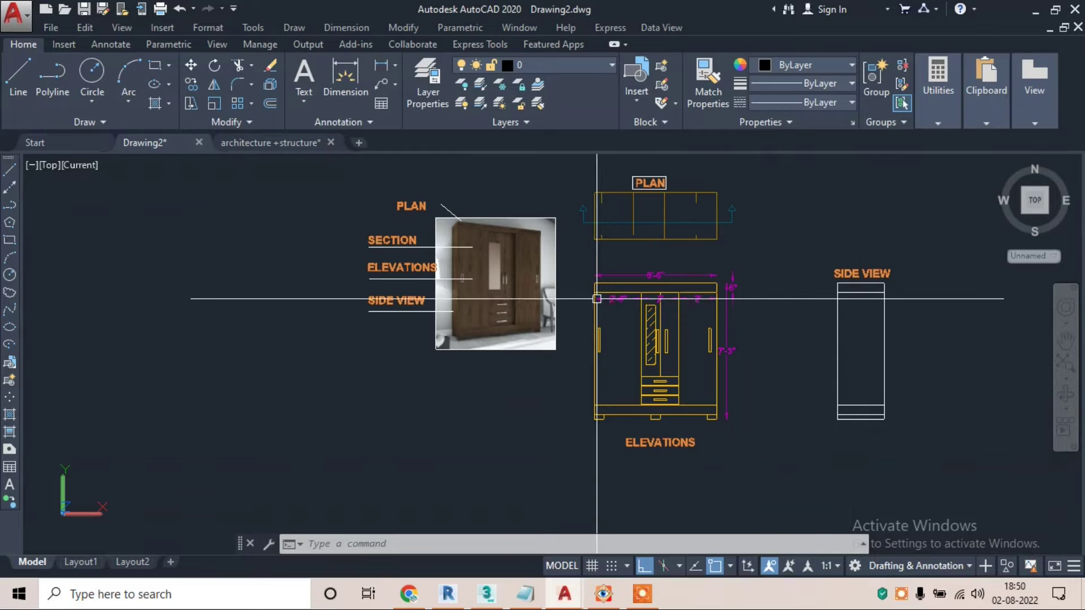
middle_click_drag(643, 325, 628, 314)
left_click_drag(628, 314, 588, 270)
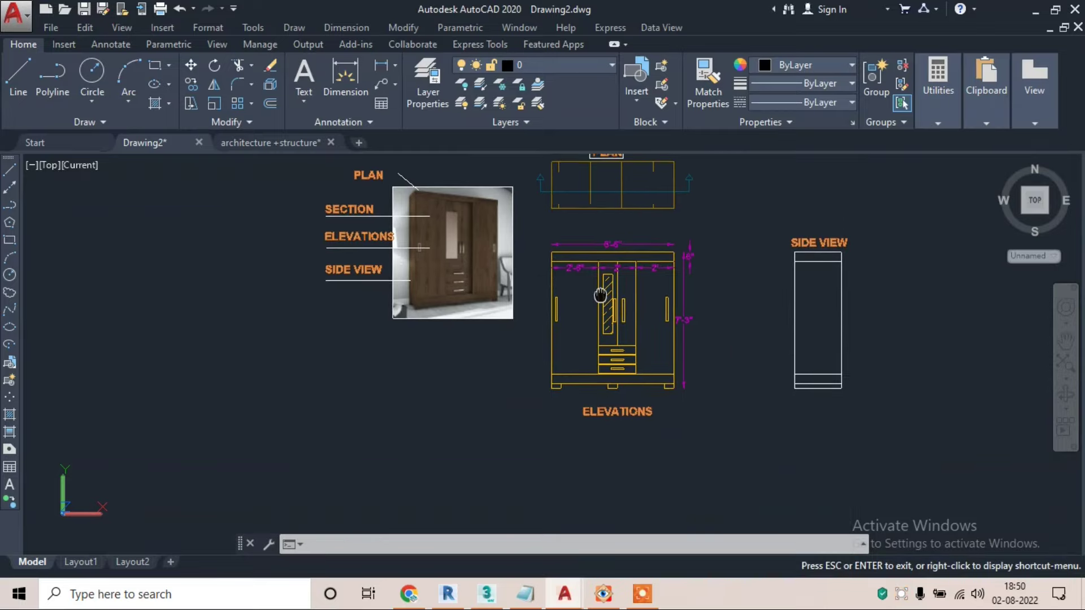
key("Escape")
middle_click_drag(587, 270, 447, 313)
scroll(480, 225, "up", 2)
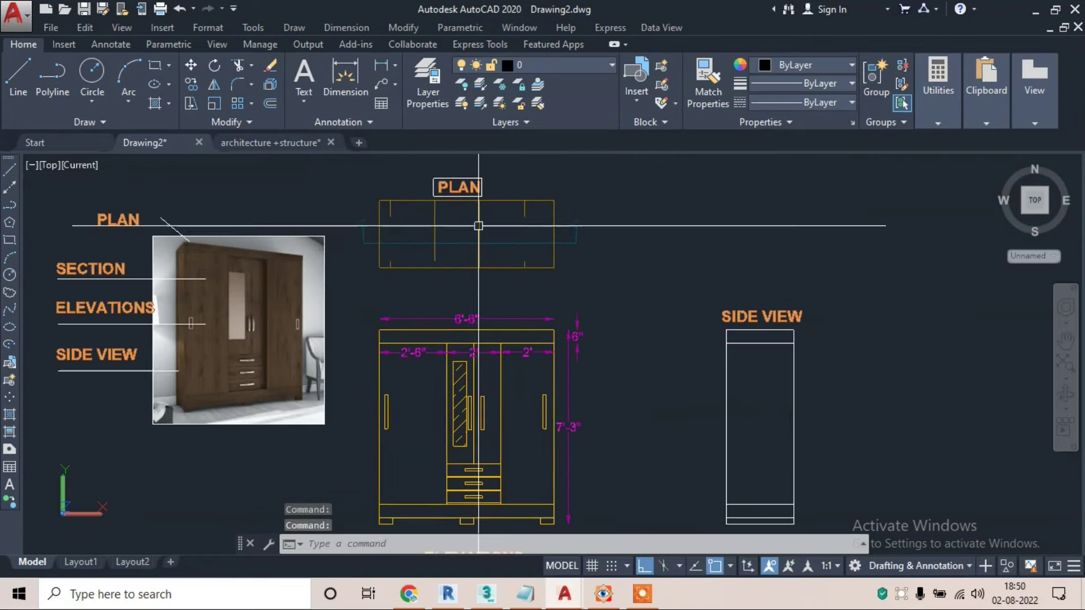
scroll(390, 247, "up", 3)
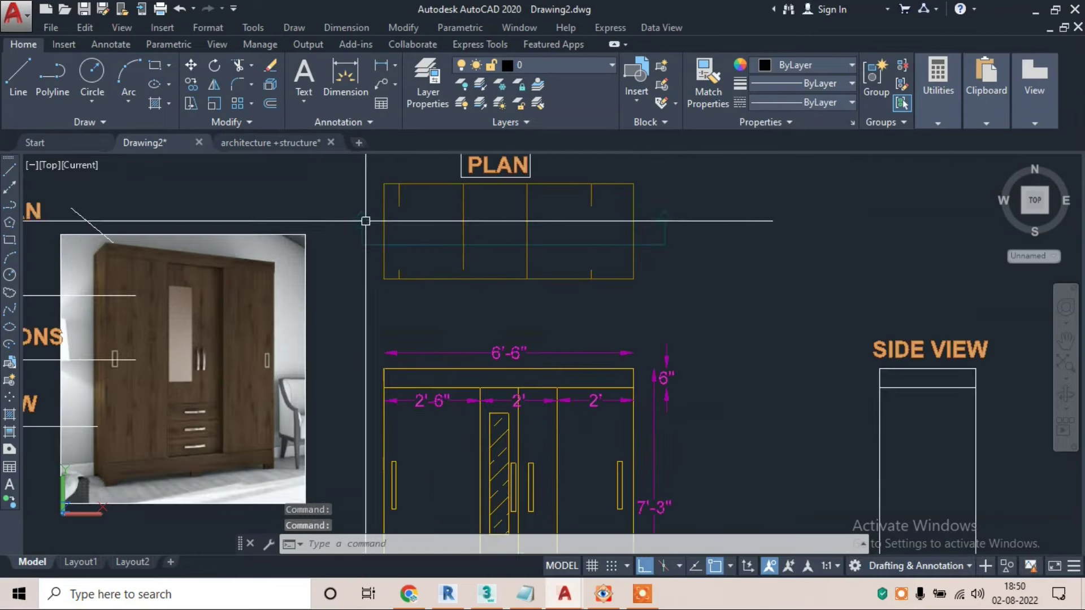
scroll(466, 248, "down", 4)
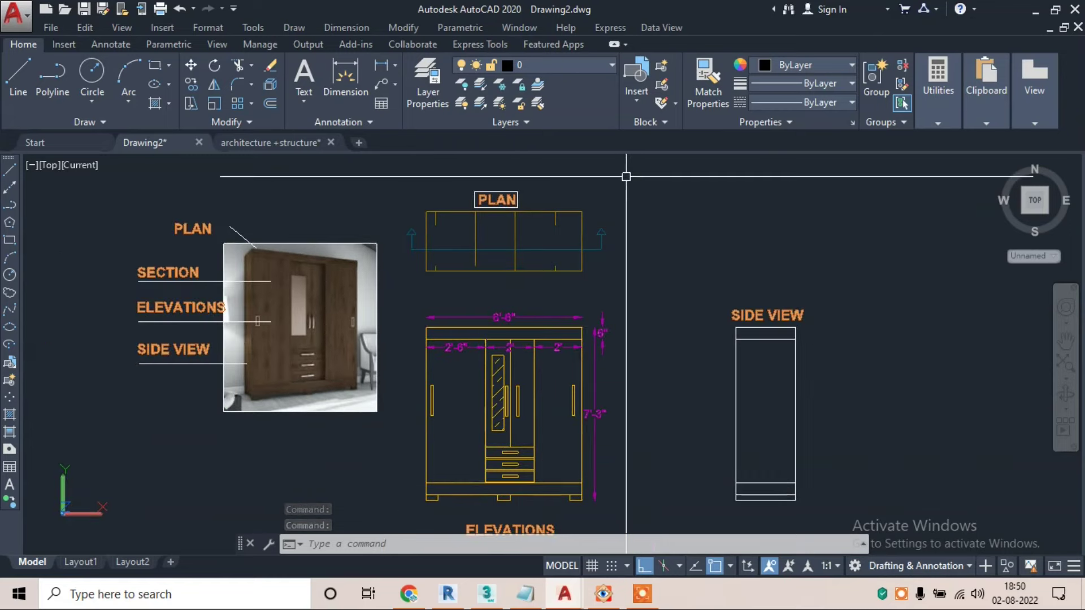
- Copy the plan and elevation drawings to the right of the side view
left_click(626, 176)
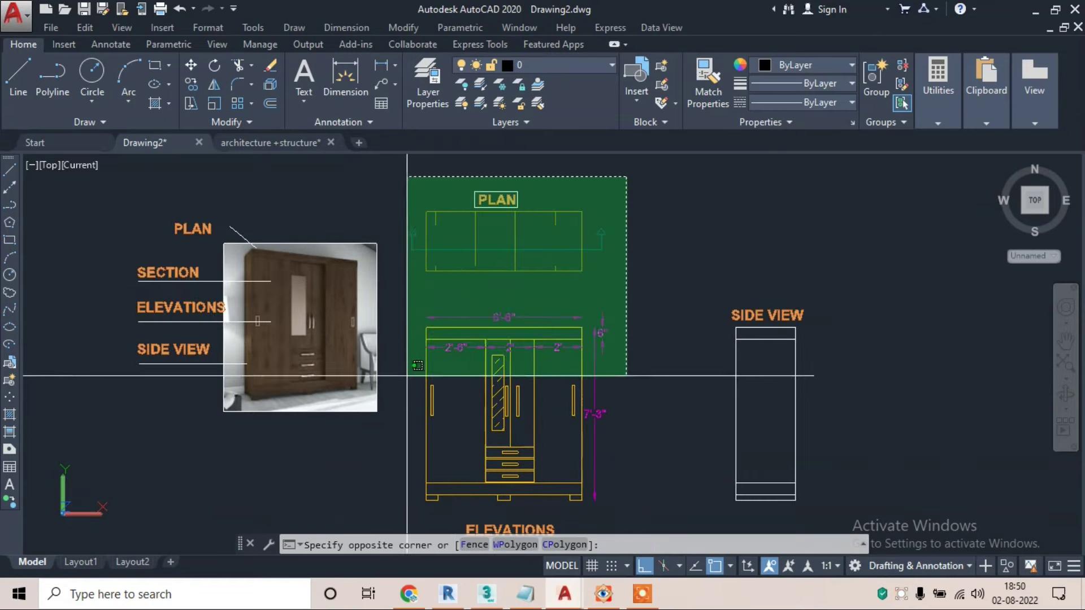
left_click(407, 512)
type("c")
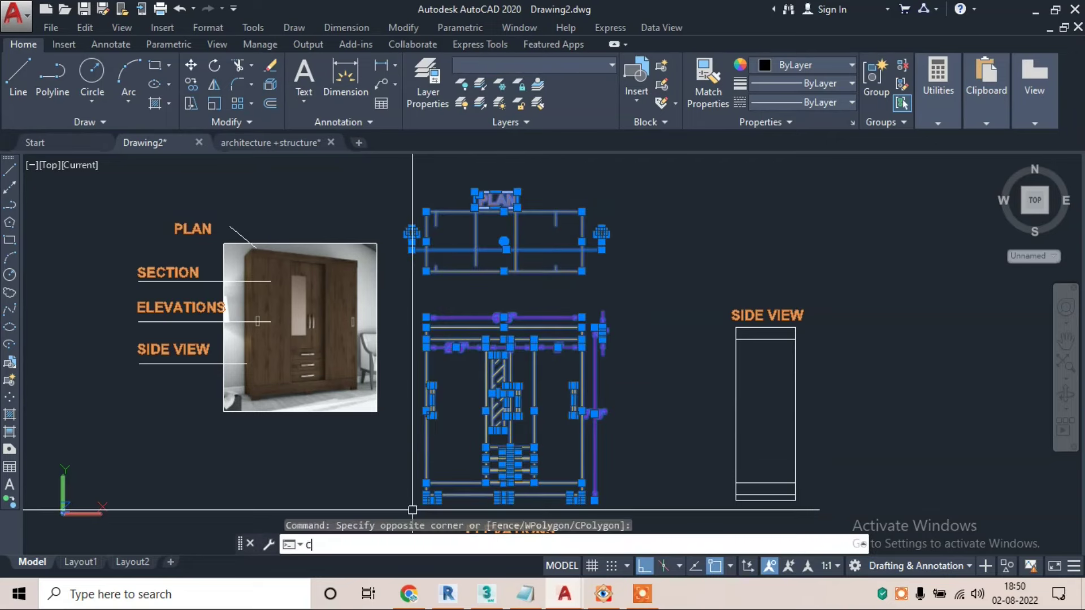
key("Return")
left_click(497, 310)
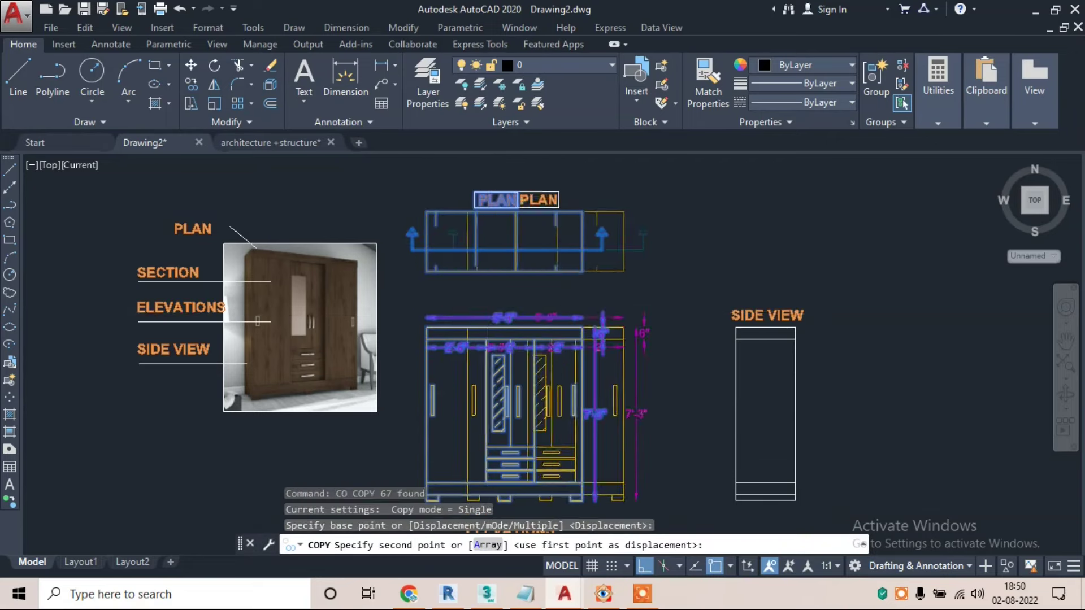
scroll(545, 312, "down", 2)
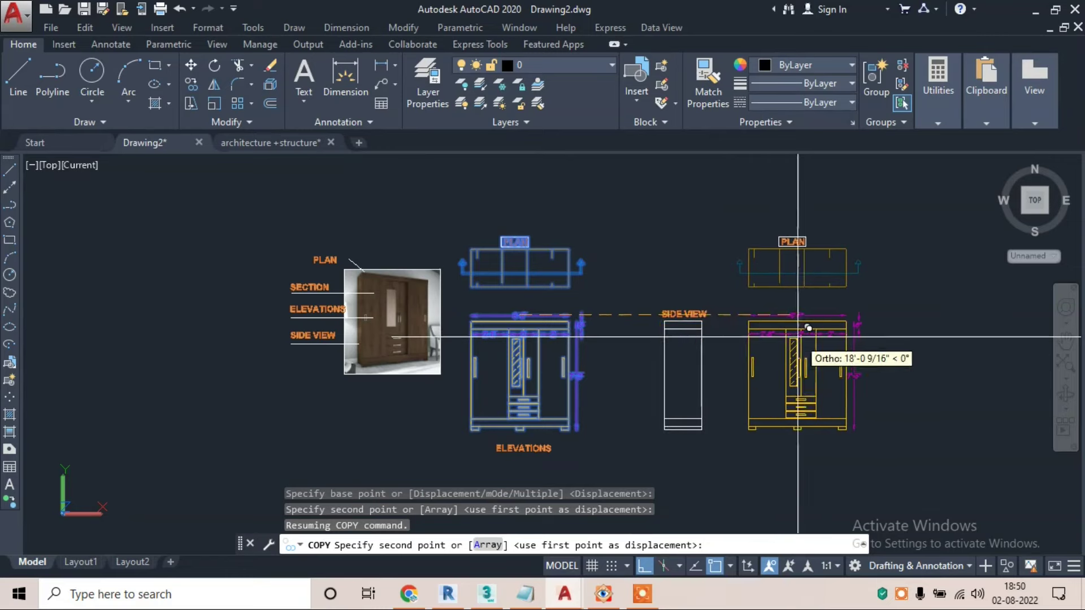
left_click(798, 334)
key("Escape")
key("Escape")
key("Escape")
- Copy the ELEVATIONS label to sit beneath the copied elevation
scroll(802, 253, "up", 2)
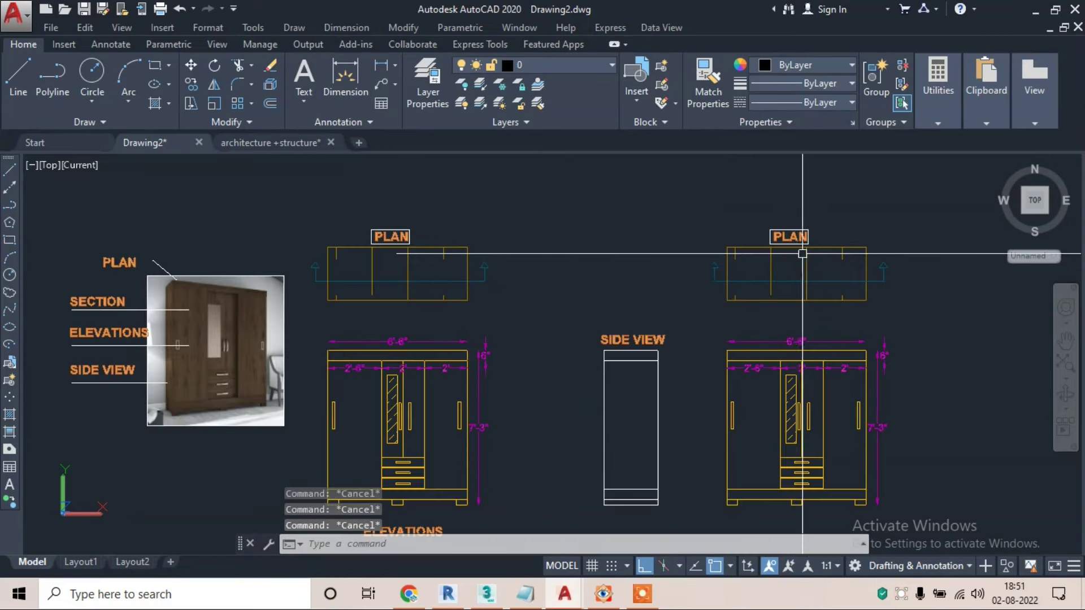
middle_click_drag(438, 519, 361, 416)
left_click(368, 422)
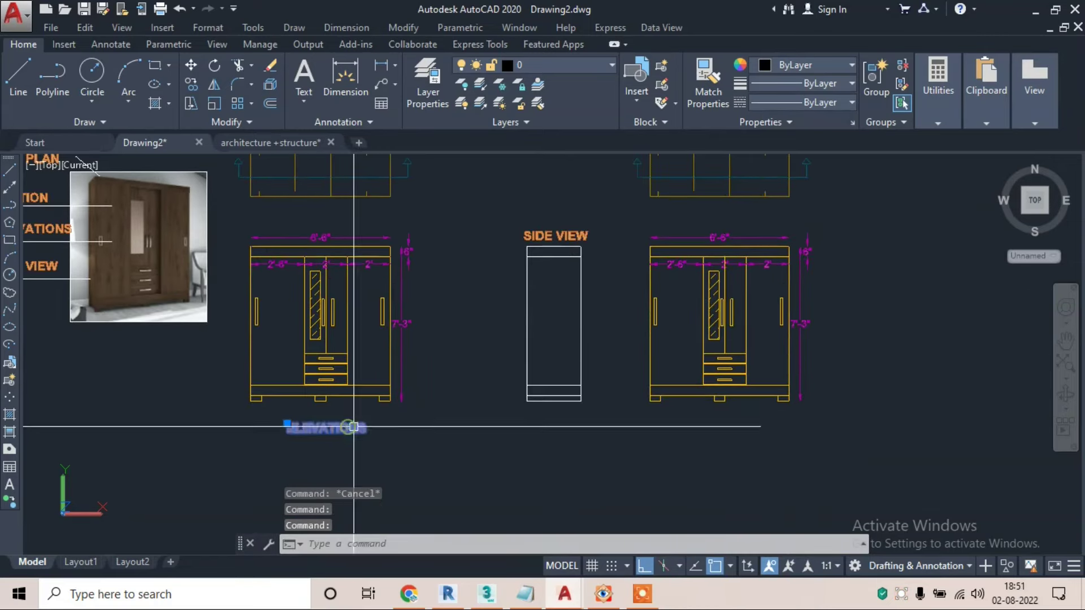
type("co")
key("Return")
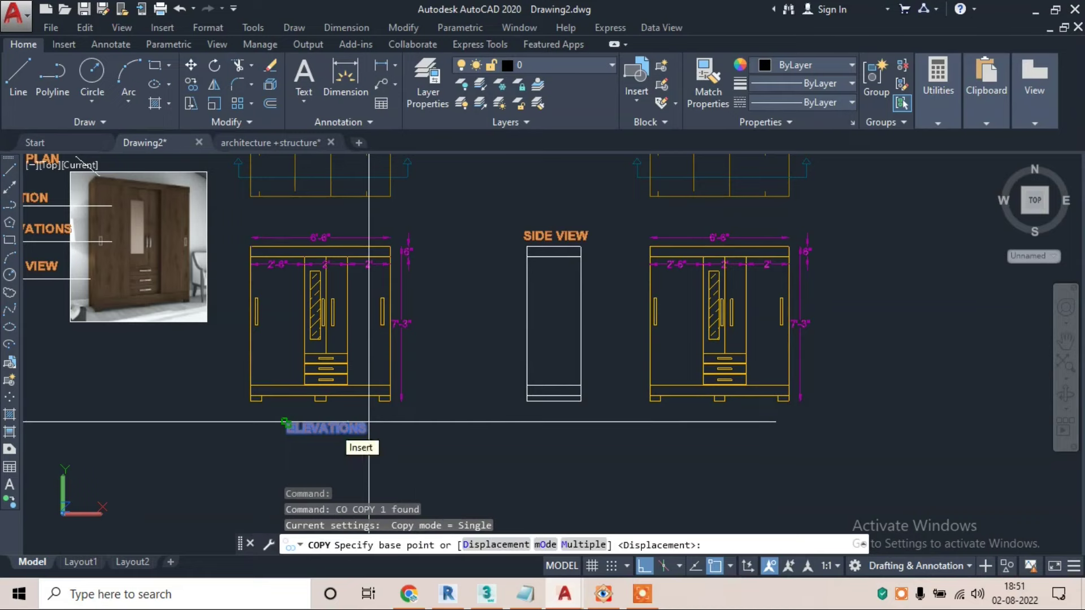
left_click(368, 422)
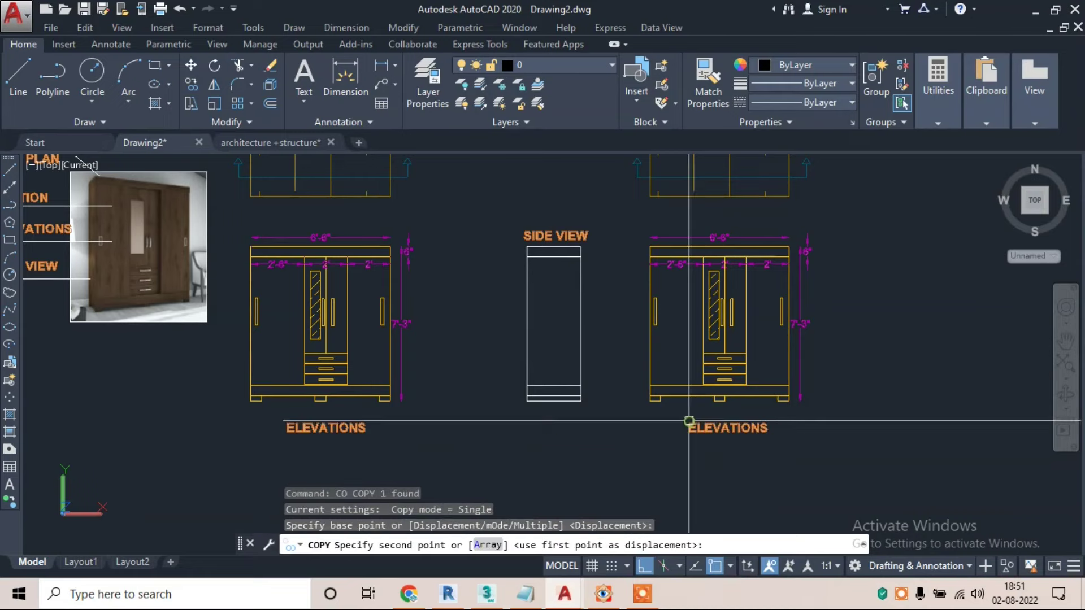
left_click(688, 421)
key("Escape")
left_click(588, 569)
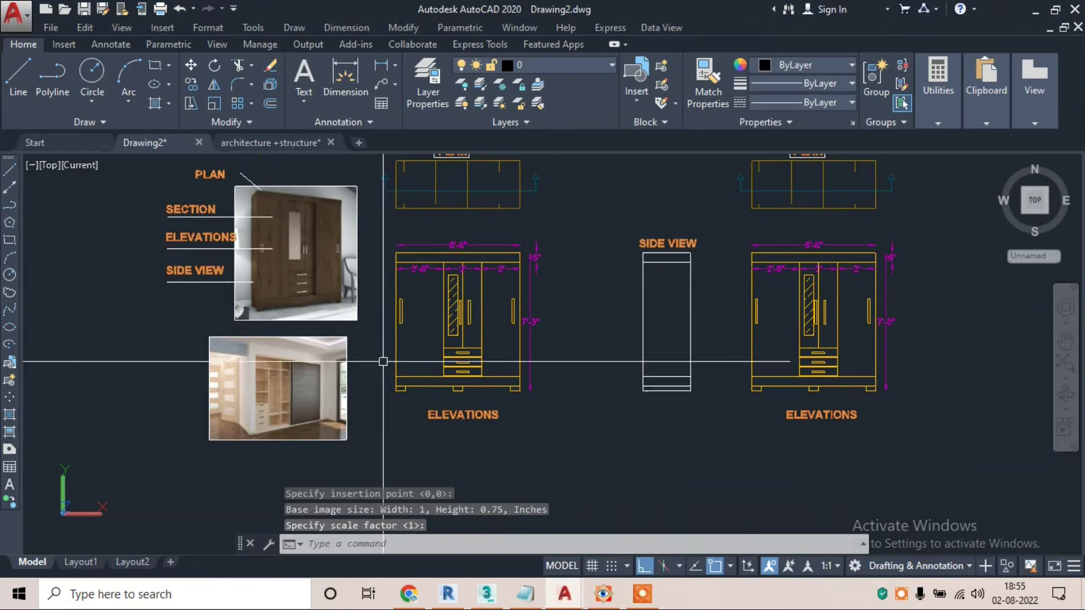
- Move the lower open-wardrobe photo to just right of the second wardrobe elevation
middle_click_drag(827, 341, 631, 324)
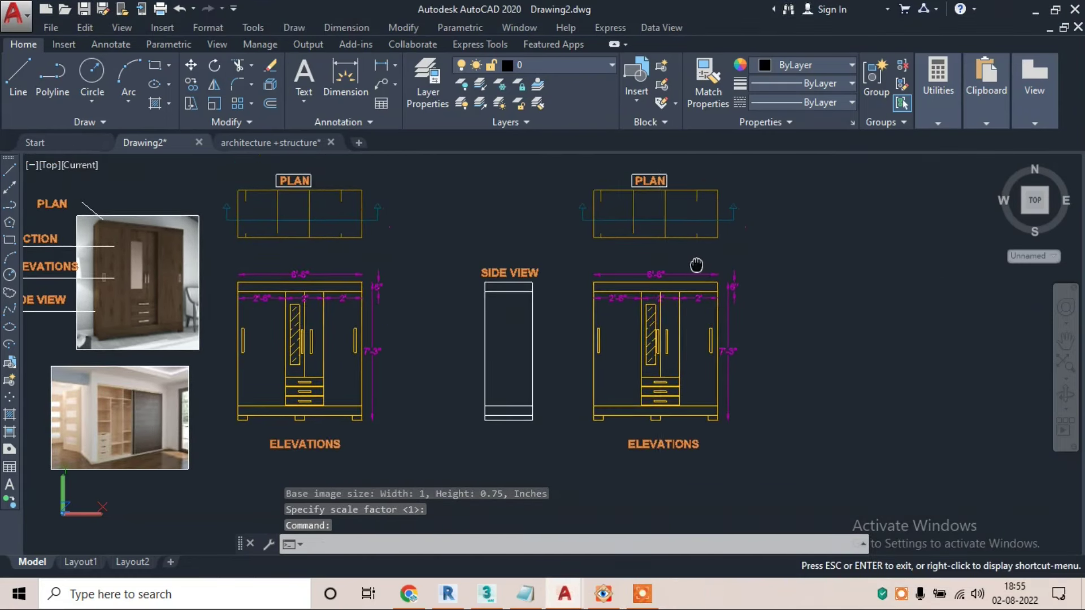
left_click(212, 392)
left_click(141, 429)
type("m")
key("Return")
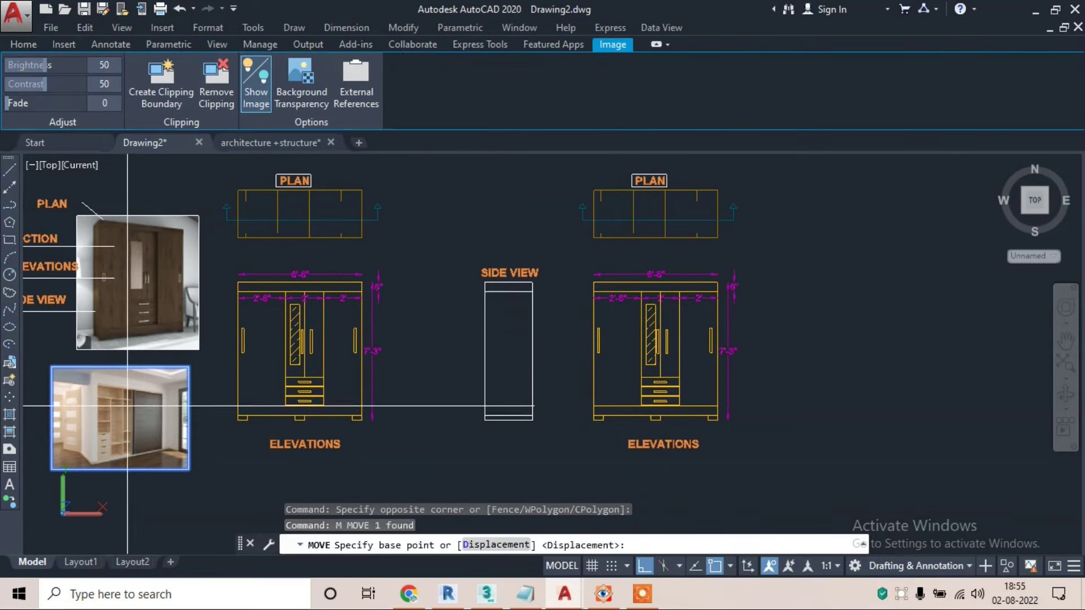
left_click(126, 405)
left_click(644, 566)
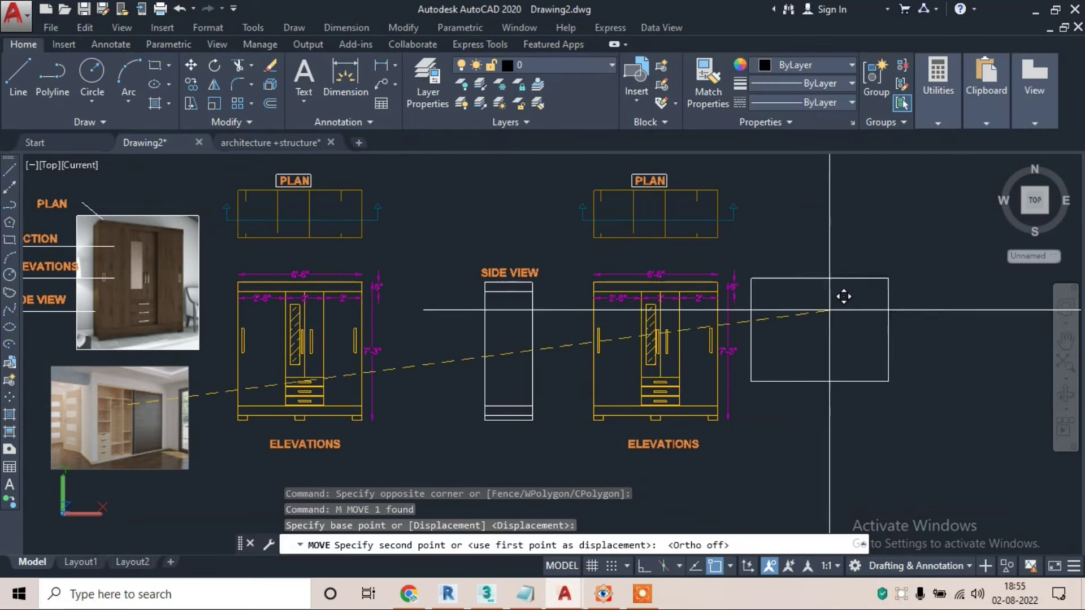
left_click(841, 305)
scroll(810, 302, "up", 3)
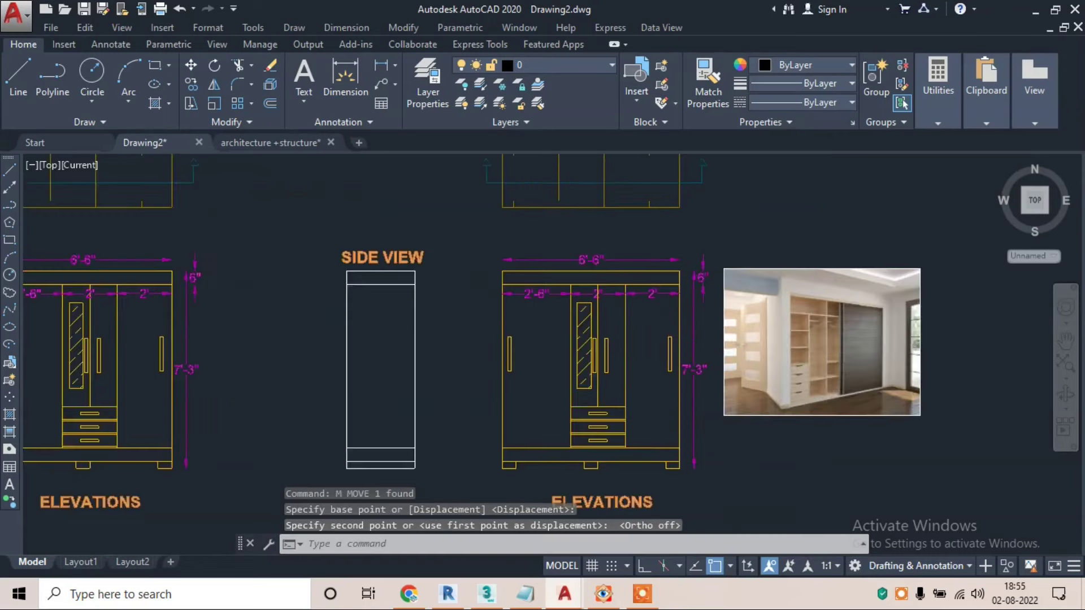
key("Escape")
middle_click_drag(788, 321, 730, 268)
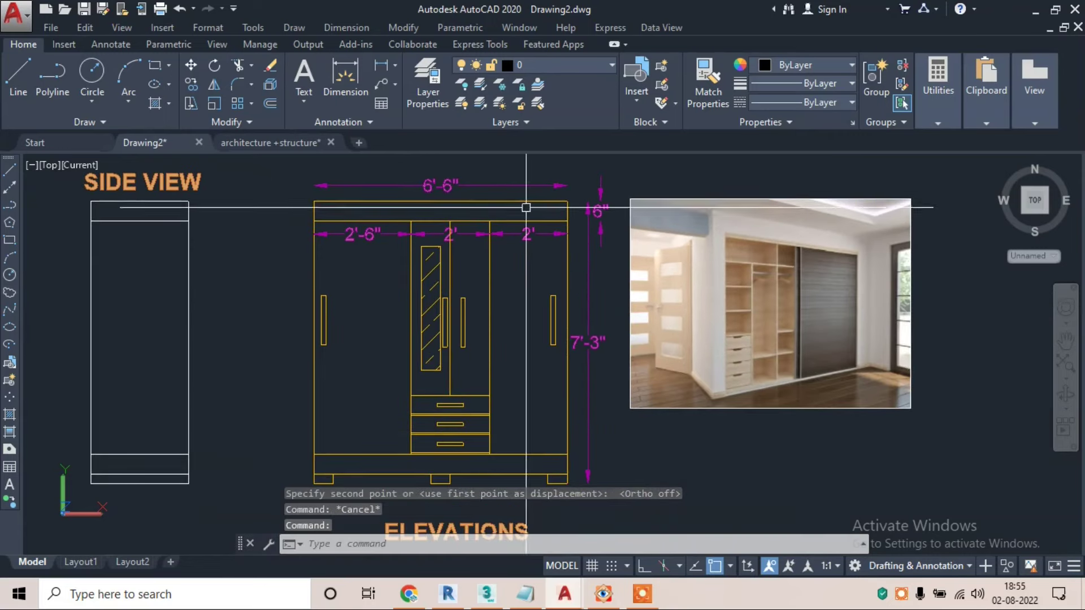
- Erase the 6'-6", 6" and 2'-6" dimensions from the right-hand elevation
left_click(438, 185)
type("e")
key("Return")
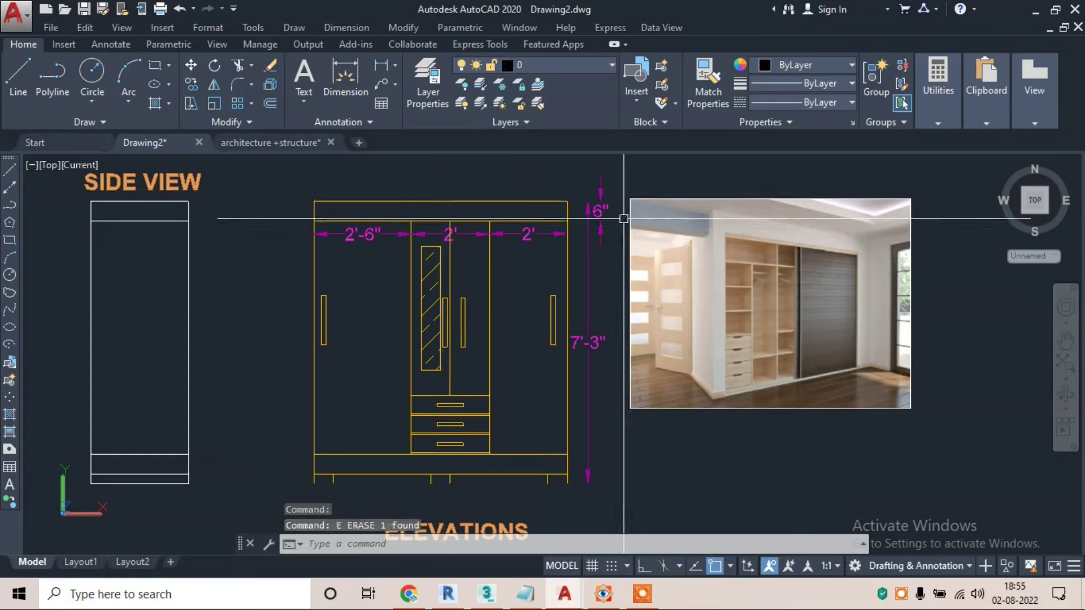
left_click(603, 228)
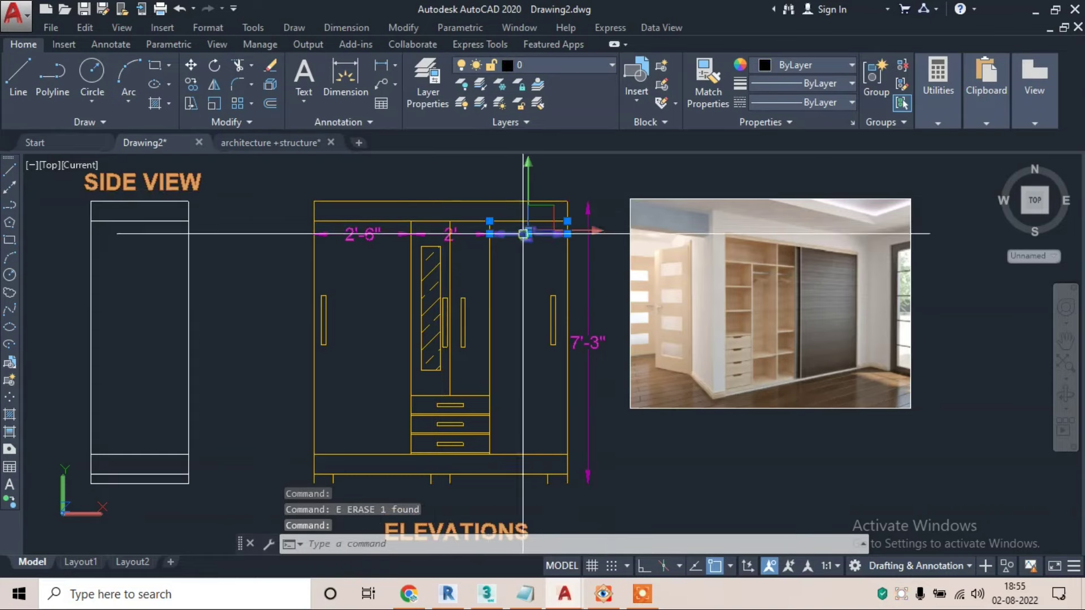
type("e")
key("Return")
left_click(379, 250)
key("Delete")
- Erase the remaining 7'-3" height and 2' top dimensions
left_click(592, 341)
type("e")
key("Return")
left_click(460, 234)
type("e")
key("Return")
- Erase the left door handle from the wardrobe front
scroll(481, 303, "up", 2)
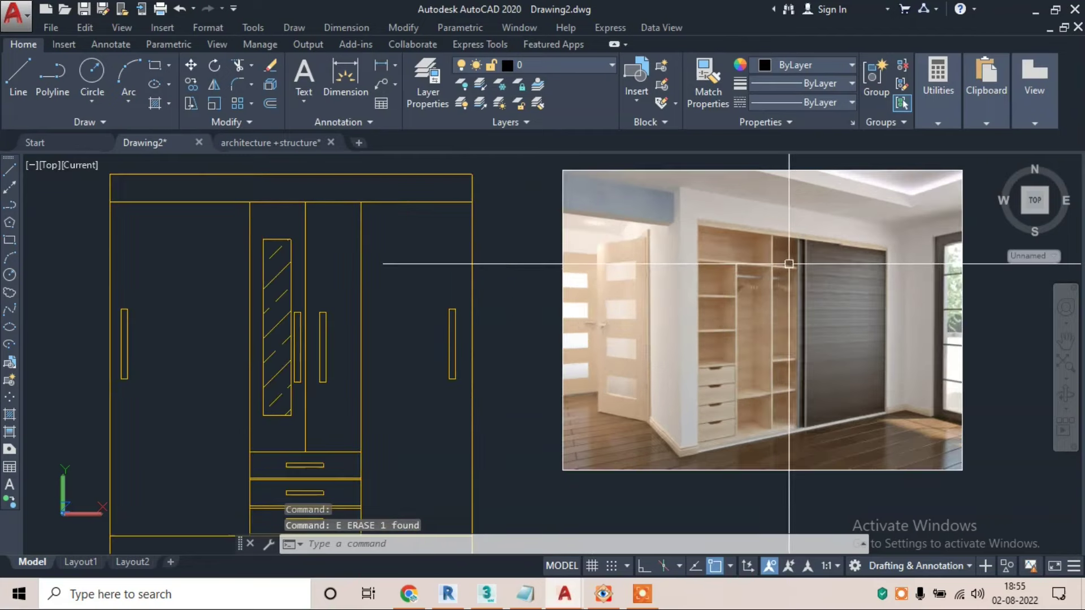
middle_click_drag(266, 266, 394, 261)
key("Escape")
left_click(324, 284)
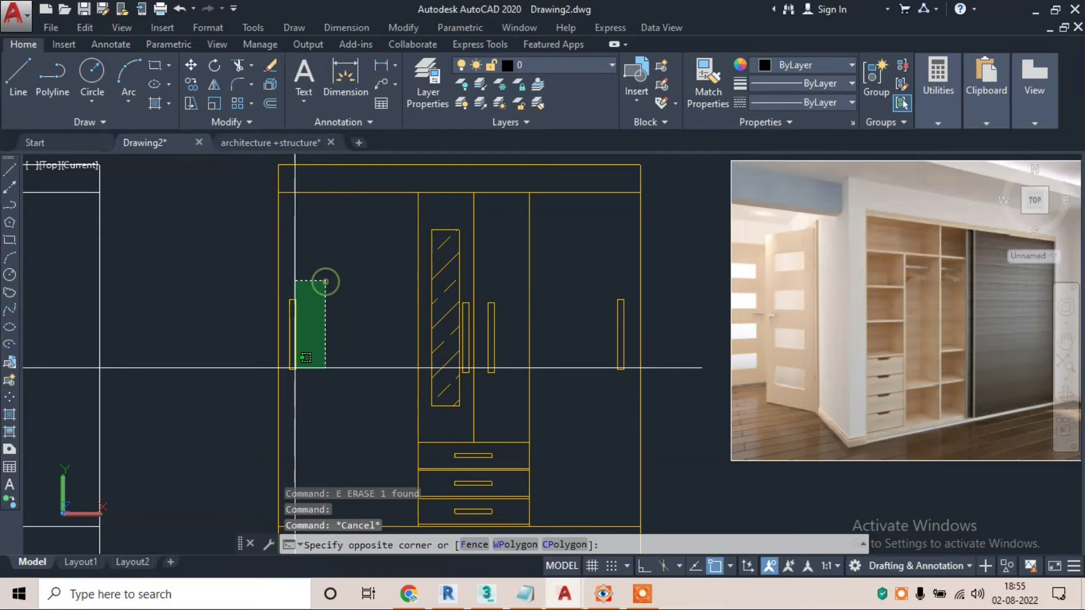
left_click(286, 388)
type("e")
key("Return")
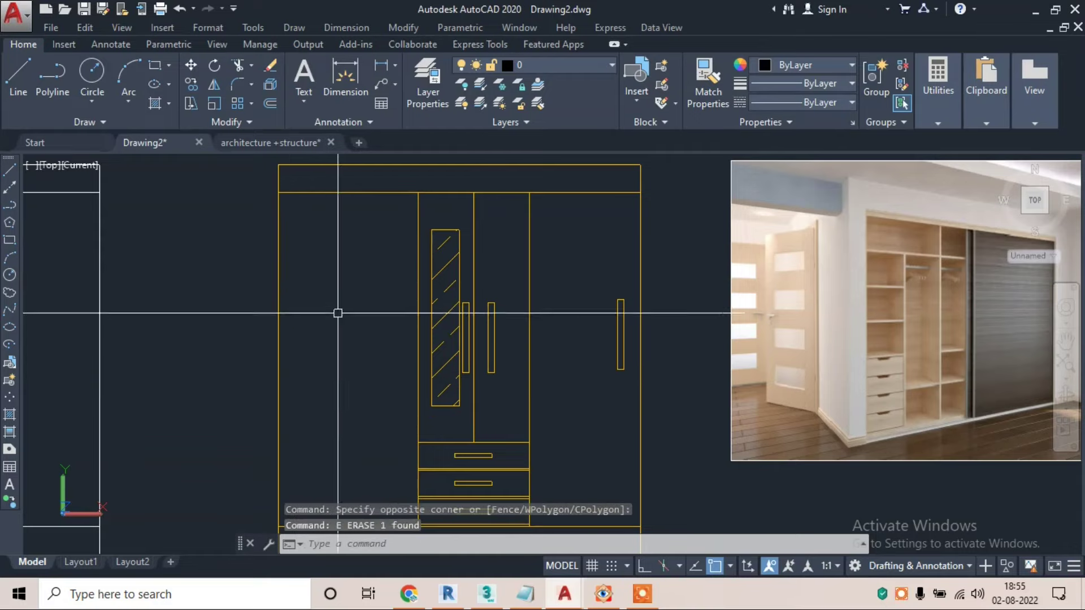
scroll(916, 226, "up", 3)
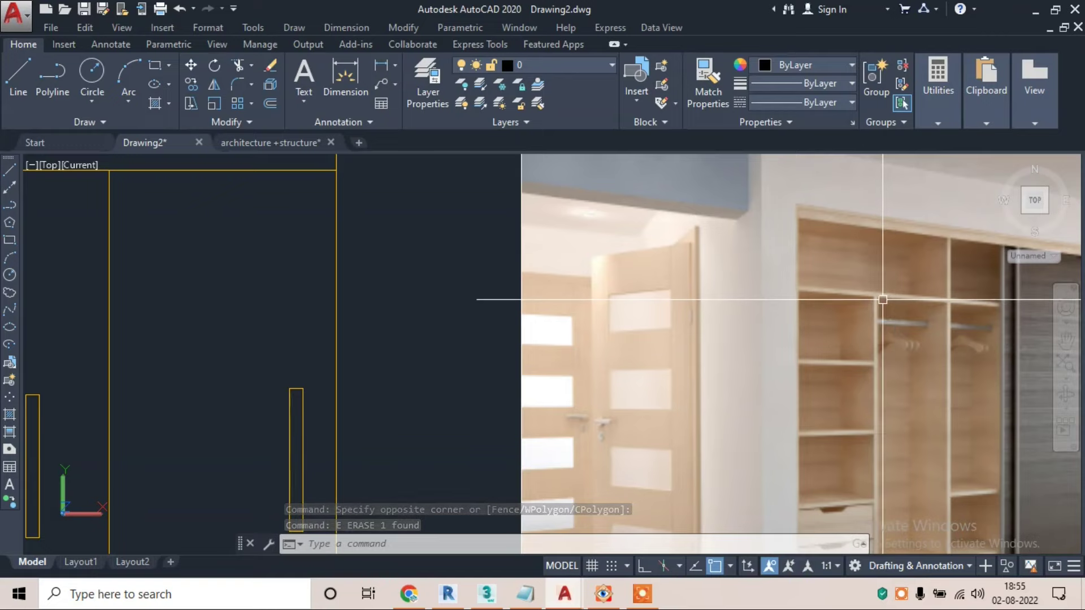
scroll(872, 307, "down", 2)
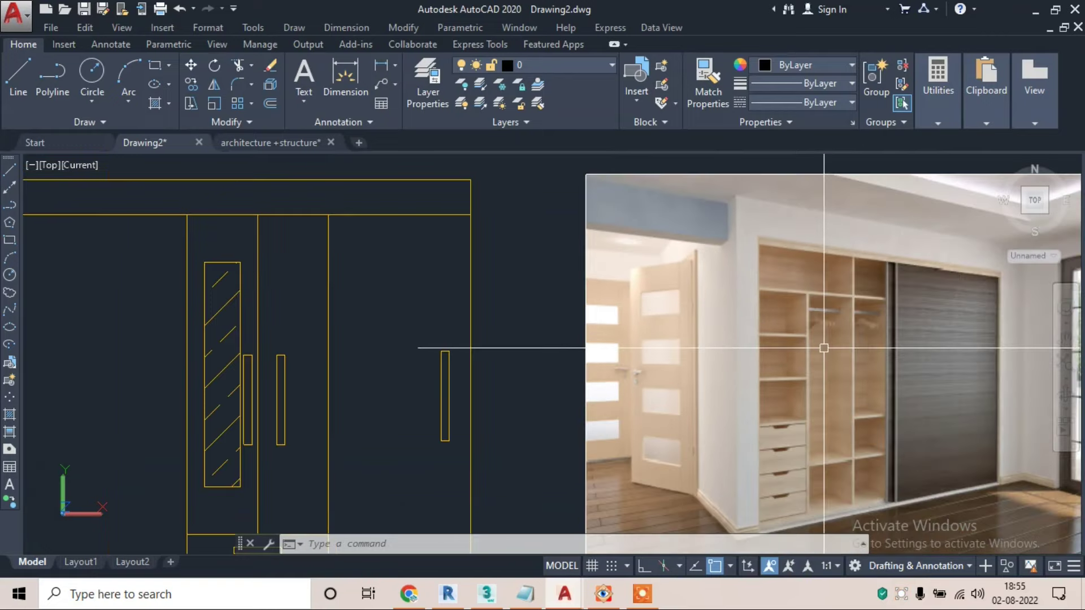
scroll(821, 346, "up", 2)
scroll(206, 346, "down", 3)
- Start a linear dimension from the left wall line to the wardrobe edge, then cancel it
type("p")
key("Return")
left_click_drag(356, 287, 392, 258)
key("Escape")
middle_click_drag(318, 335, 400, 332)
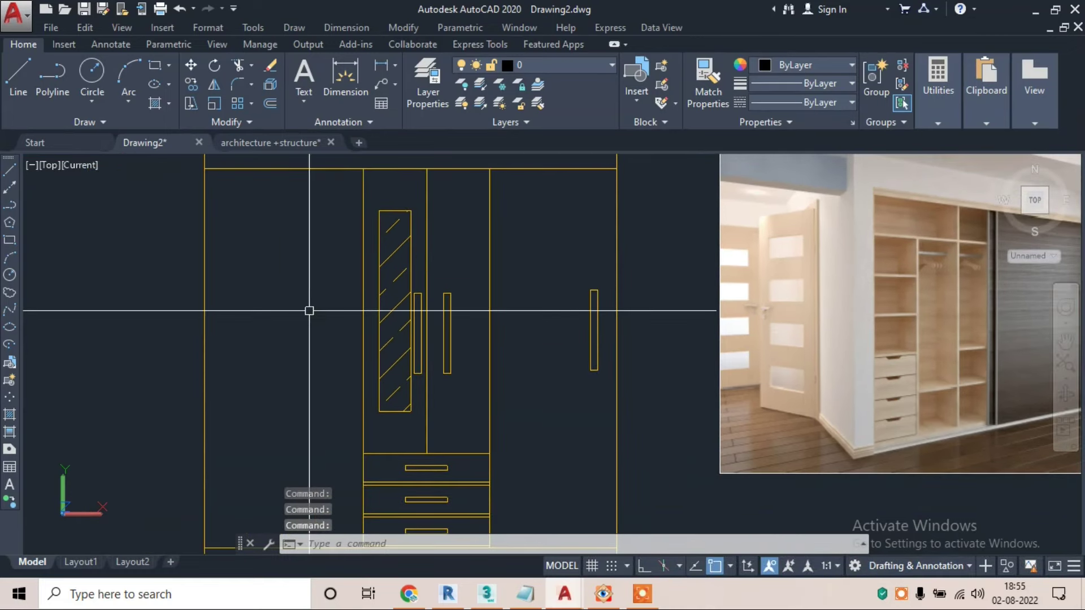
left_click(344, 27)
left_click(357, 69)
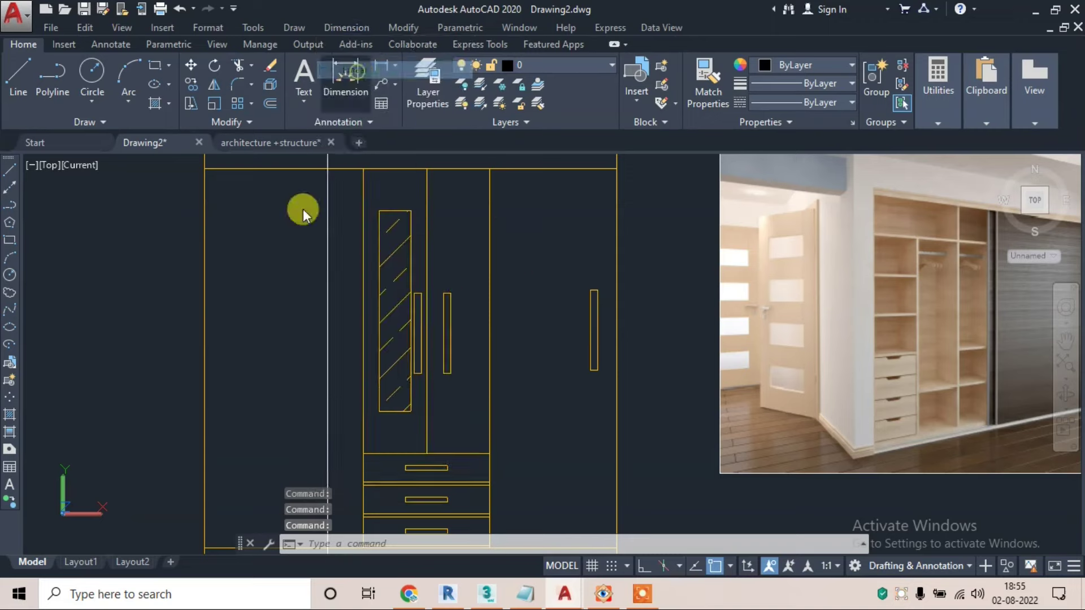
left_click(208, 237)
left_click(363, 238)
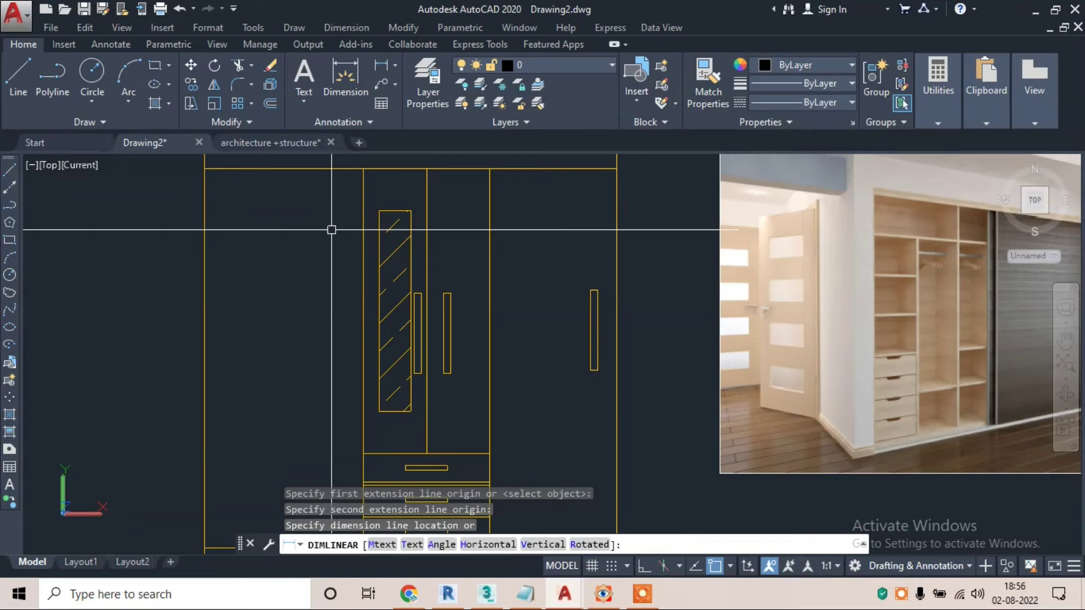
key("Escape")
key("Escape")
middle_click_drag(921, 282, 791, 281)
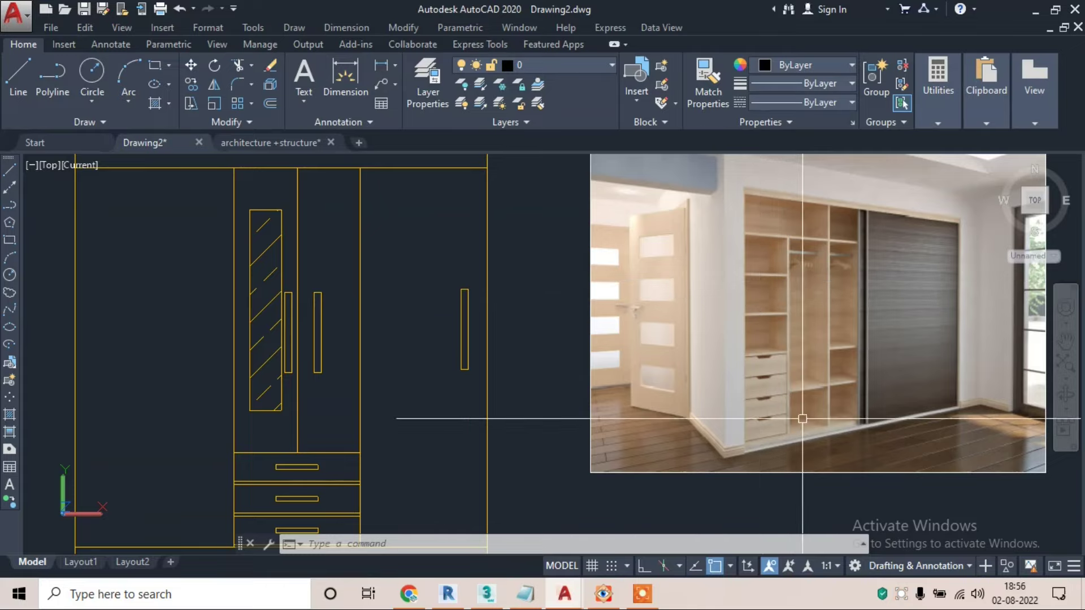
- Start an offset with the 2' default distance, then cancel it
type("o")
key("Return")
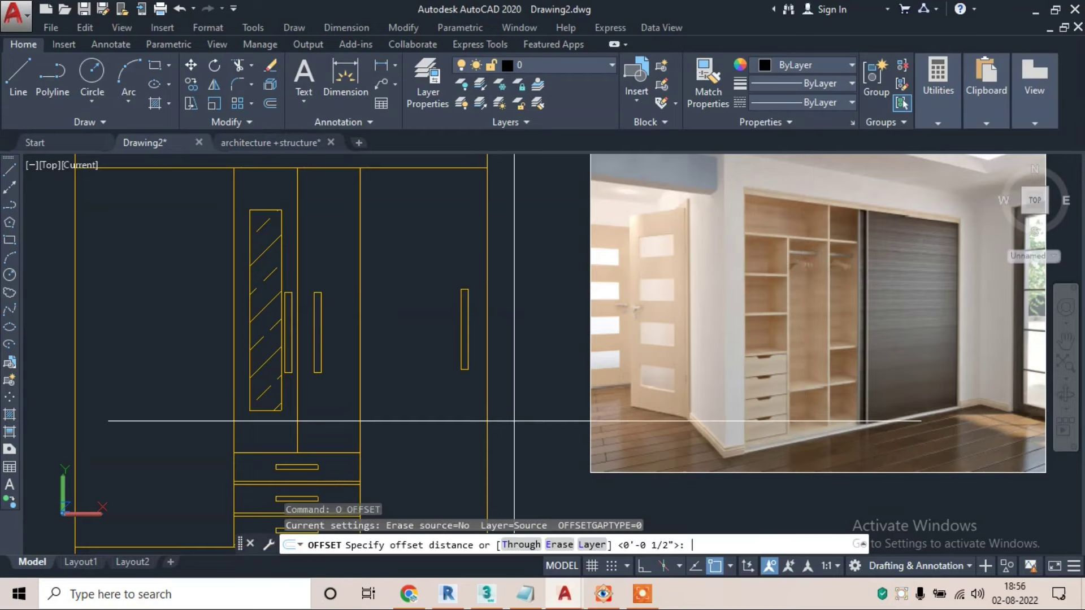
key("Return")
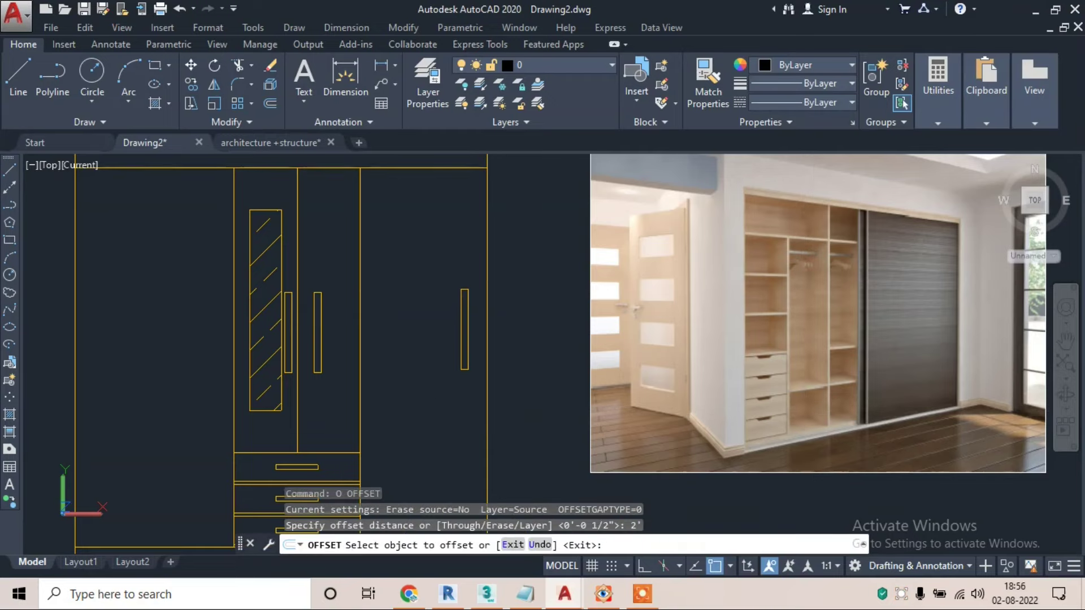
scroll(740, 209, "up", 1)
scroll(740, 209, "up", 1)
scroll(740, 209, "up", 1)
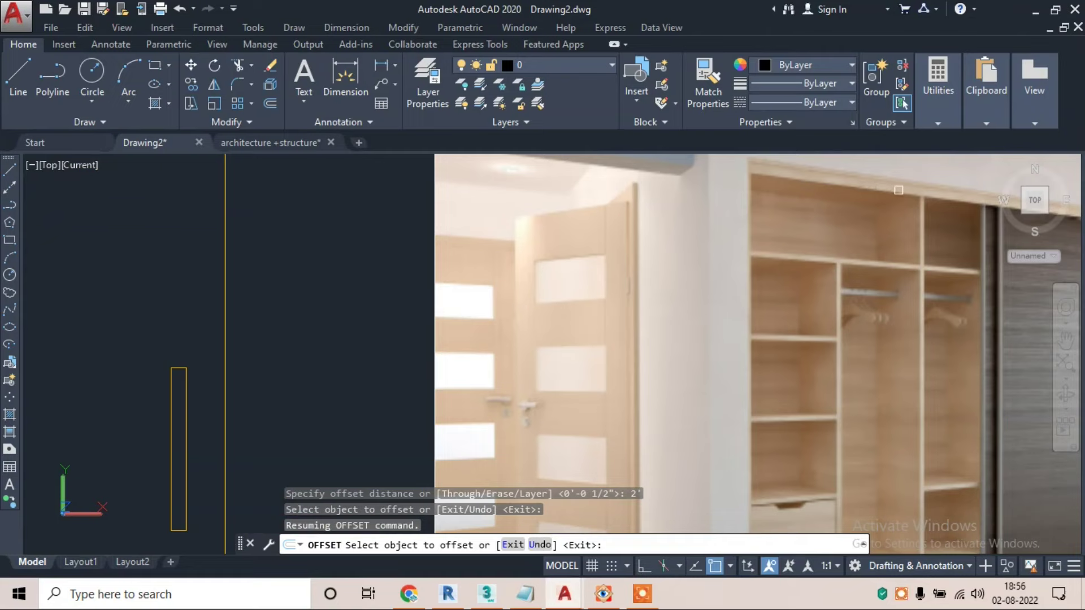
scroll(843, 189, "down", 1)
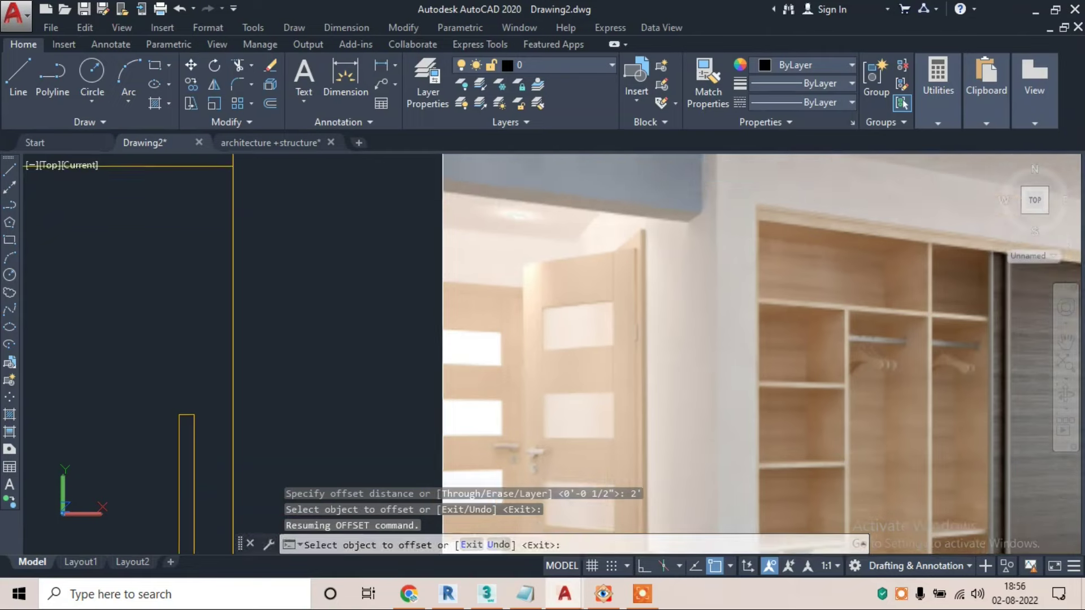
scroll(847, 226, "down", 1)
scroll(836, 237, "down", 1)
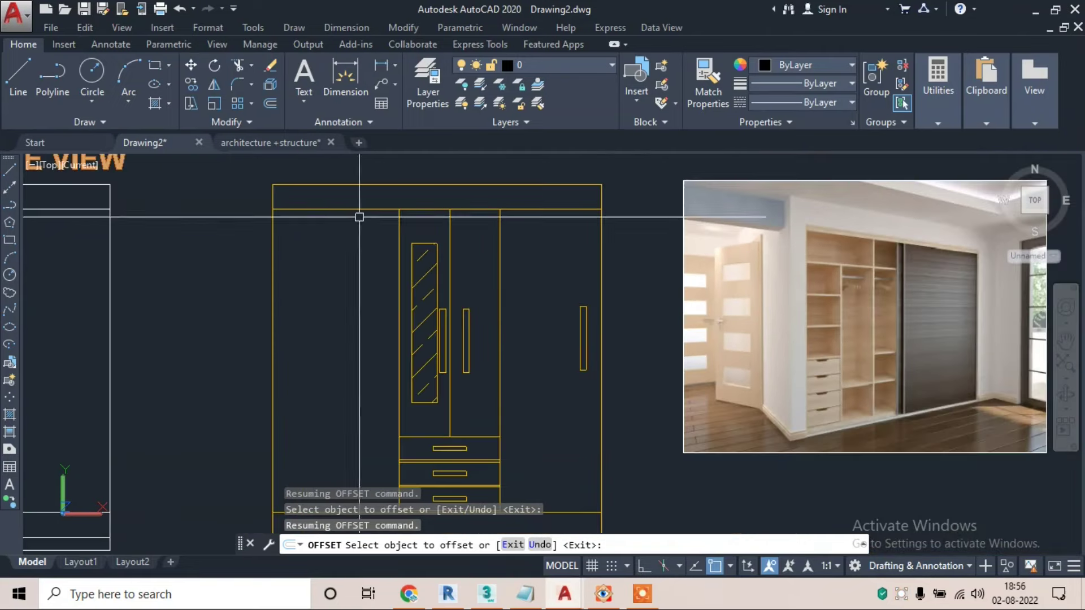
key("Escape")
key("Escape")
- Offset the wardrobe's top line and left side line 1" inward
type("o")
key("Return")
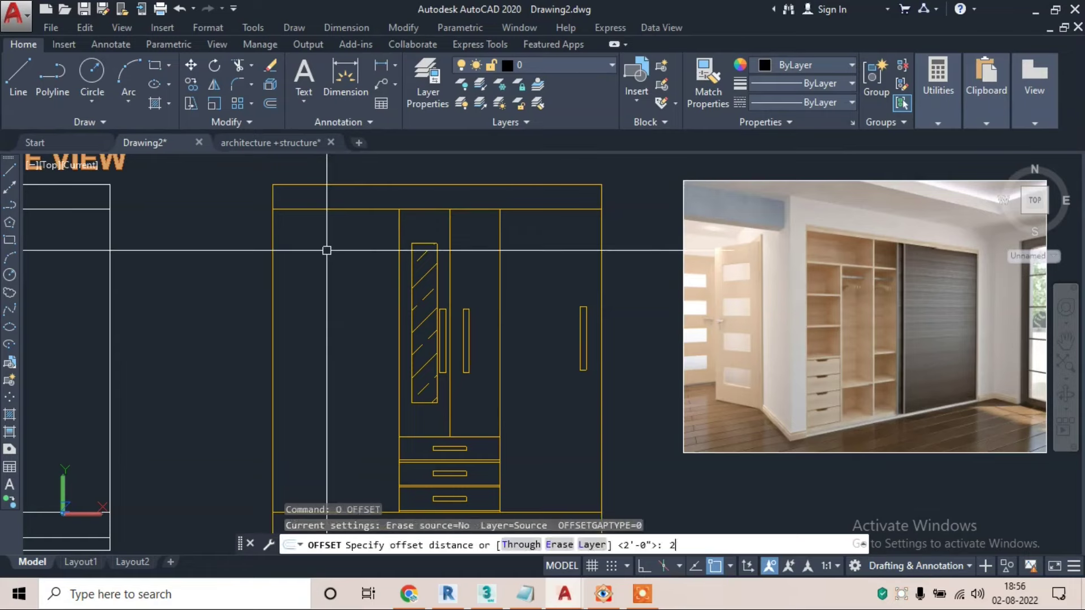
key("Escape")
key("Escape")
type("o")
key("Return")
type("1\"")
key("Return")
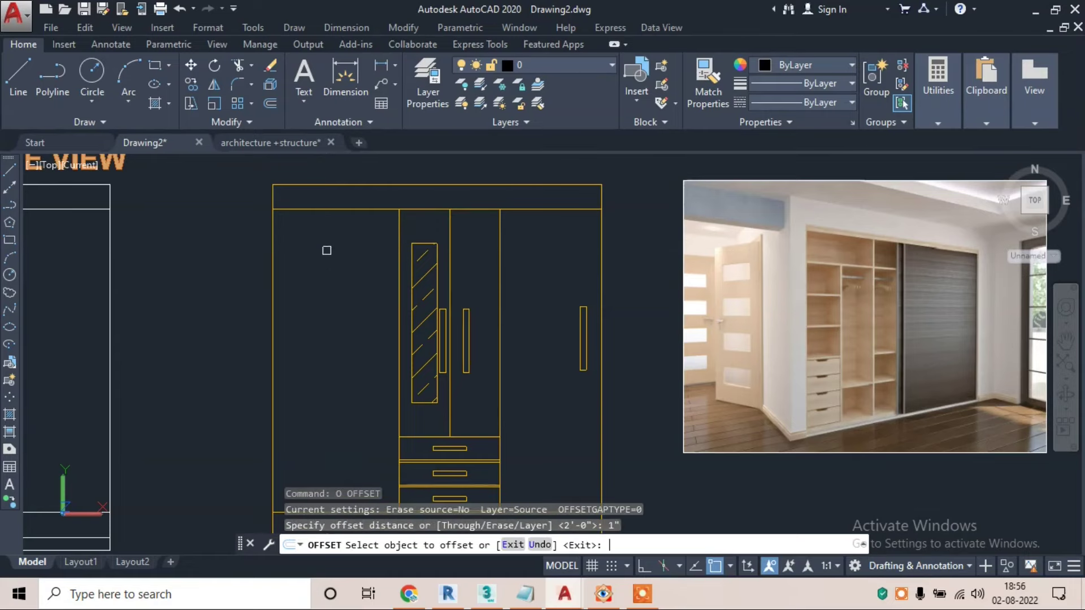
left_click(303, 210)
left_click(302, 244)
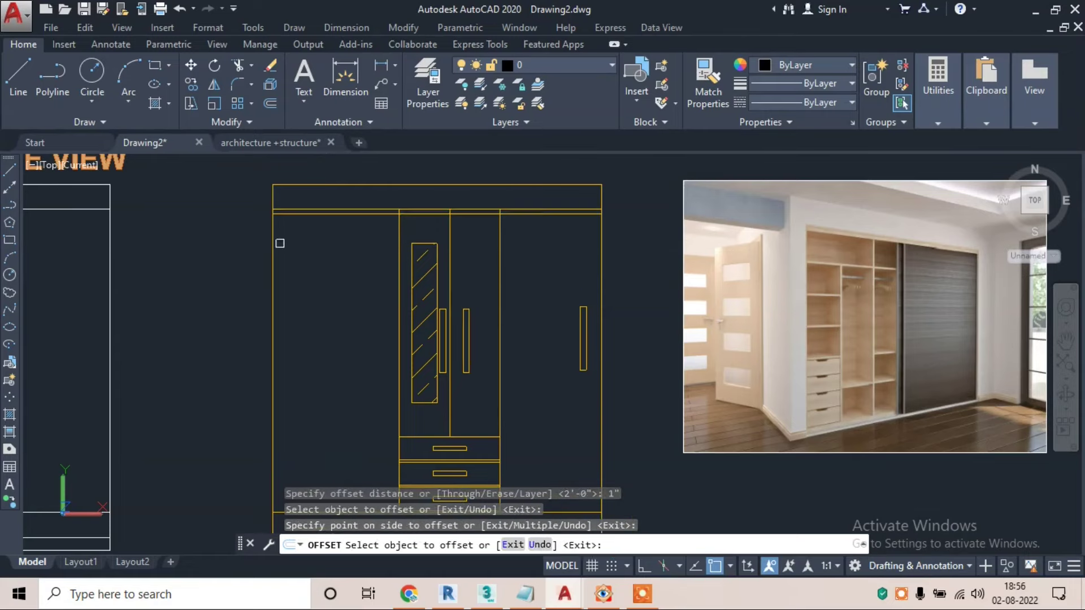
left_click(273, 260)
left_click(279, 226)
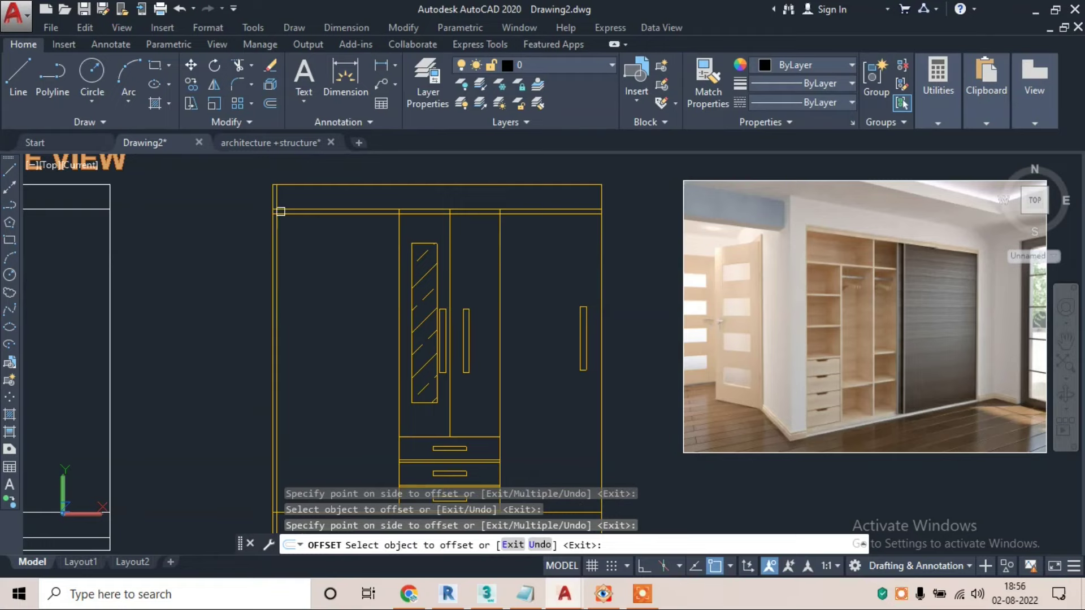
scroll(284, 237, "up", 5)
key("Escape")
- Trim the overlapping line at the wardrobe's top-left corner
type("tr")
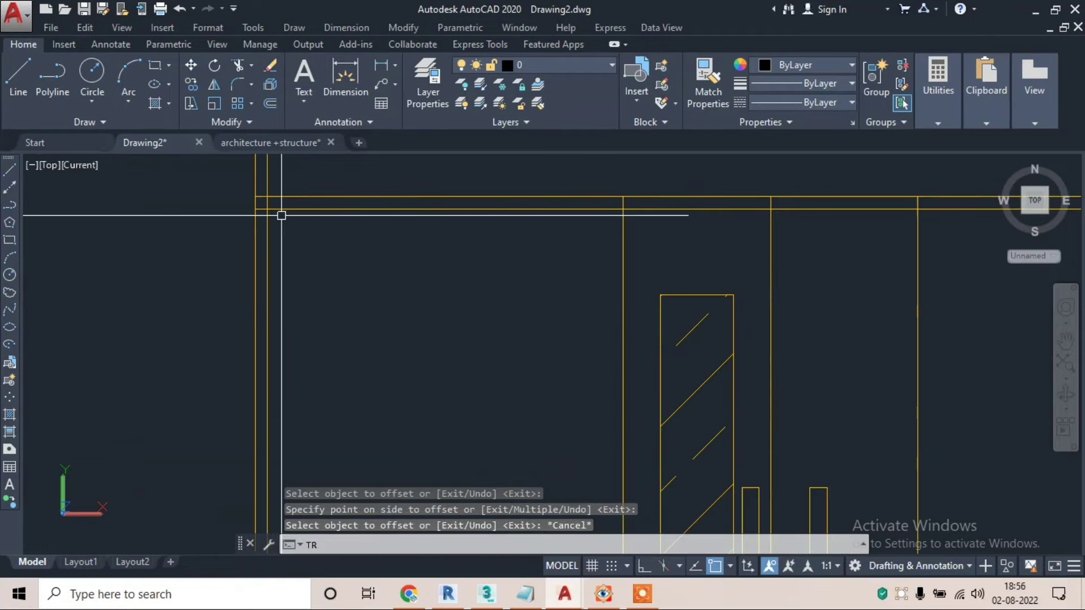
key("Return")
left_click(269, 177)
scroll(267, 192, "up", 2)
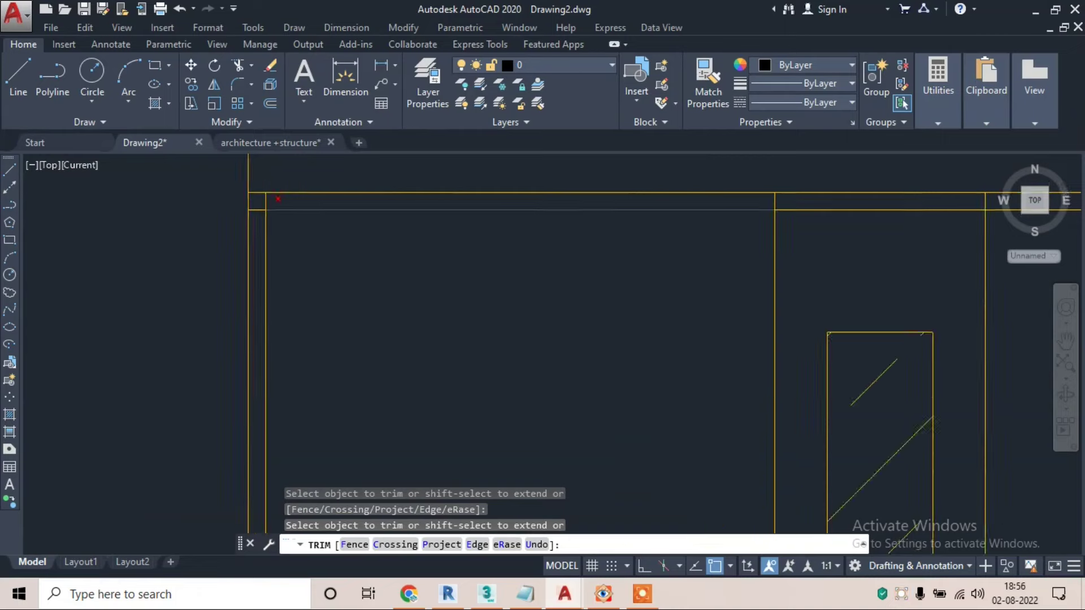
scroll(253, 215, "down", 3)
left_click(311, 297)
middle_click_drag(315, 247, 318, 239)
key("Escape")
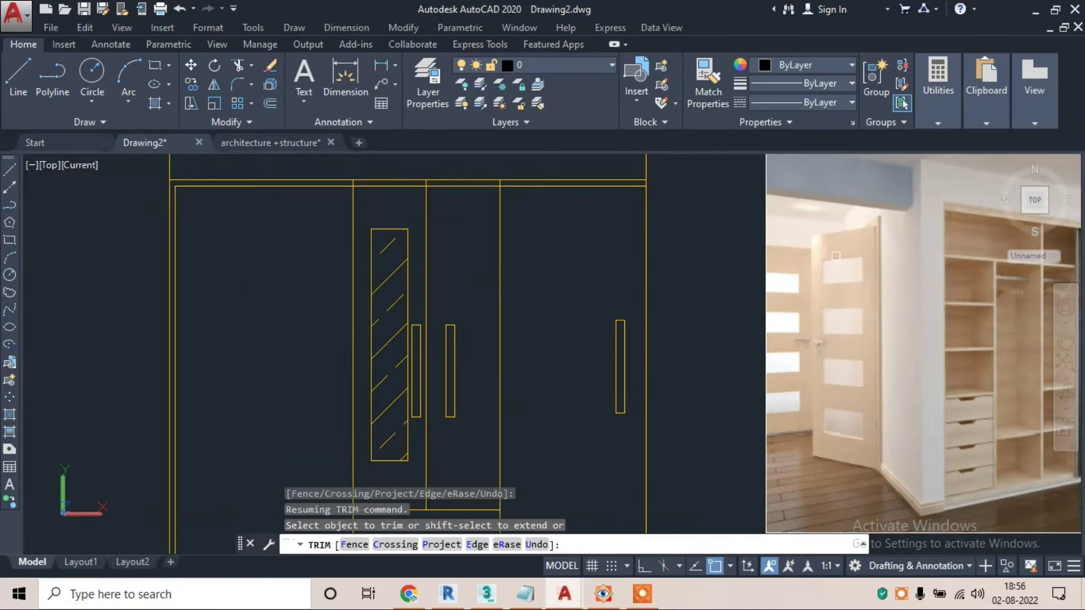
scroll(336, 196, "up", 1)
key("Escape")
- Offset the door's vertical edge 2" to the left, then undo it
type("o")
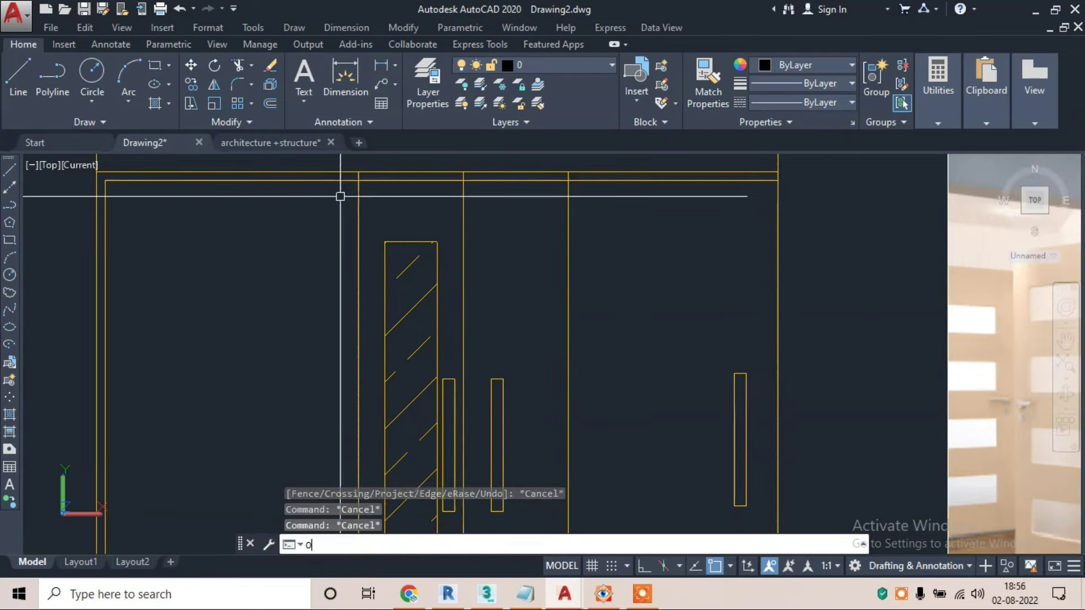
key("Return")
type("2")
key("Return")
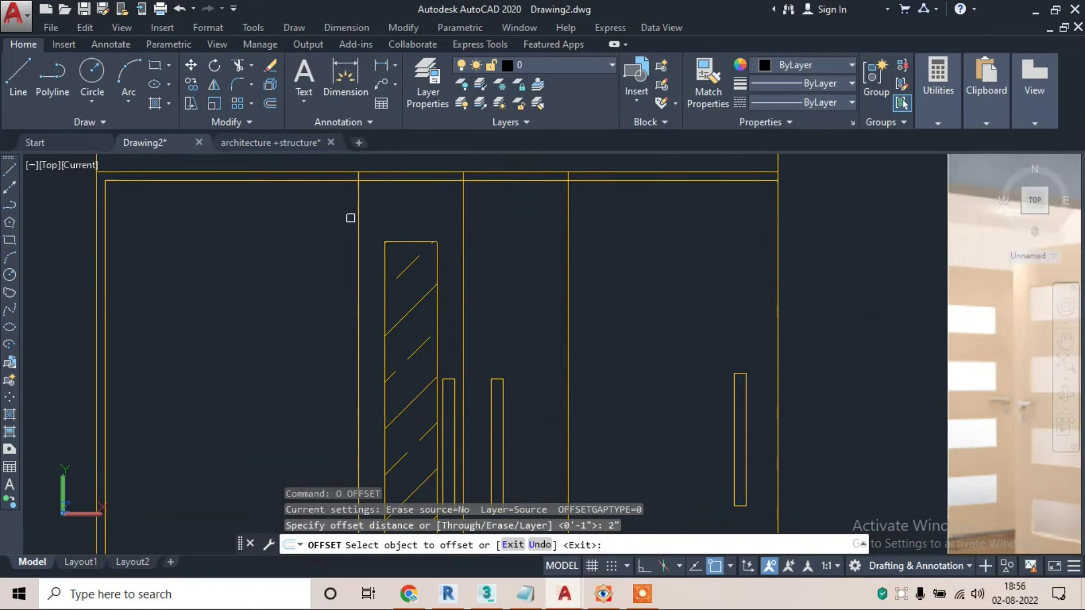
left_click(357, 219)
left_click(311, 225)
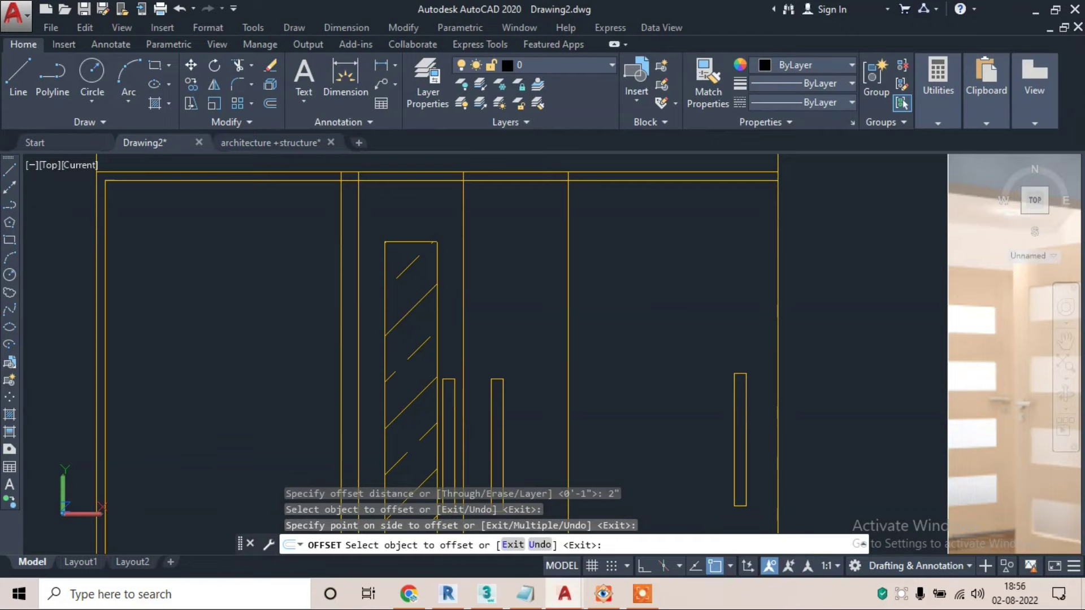
key("ctrl+z")
key("Escape")
- Offset the door's vertical edge line 1" to the left
type("o")
key("Return")
type("1")
key("Return")
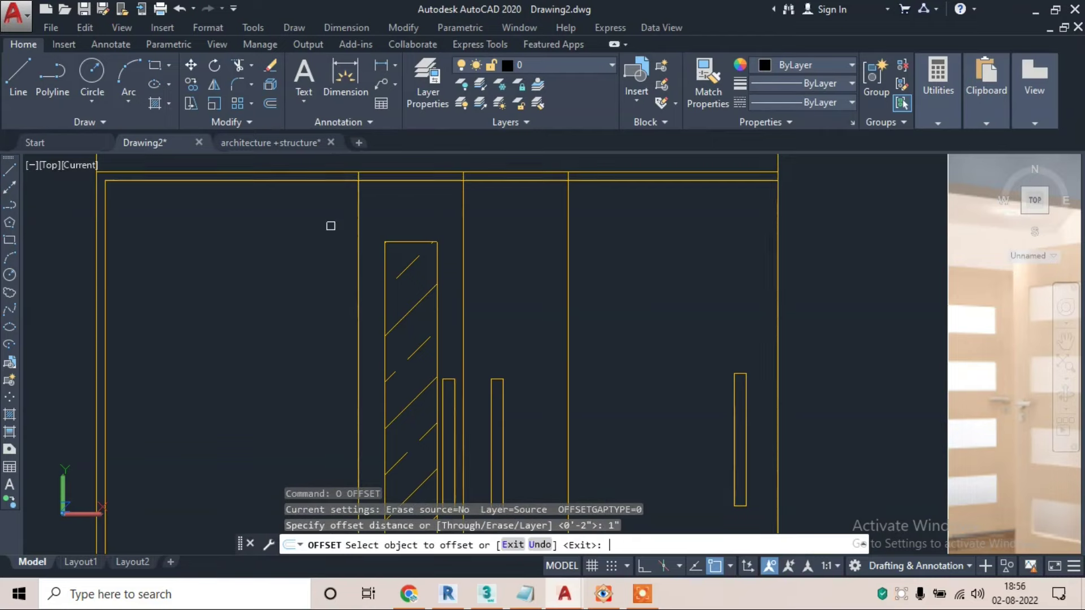
left_click(362, 209)
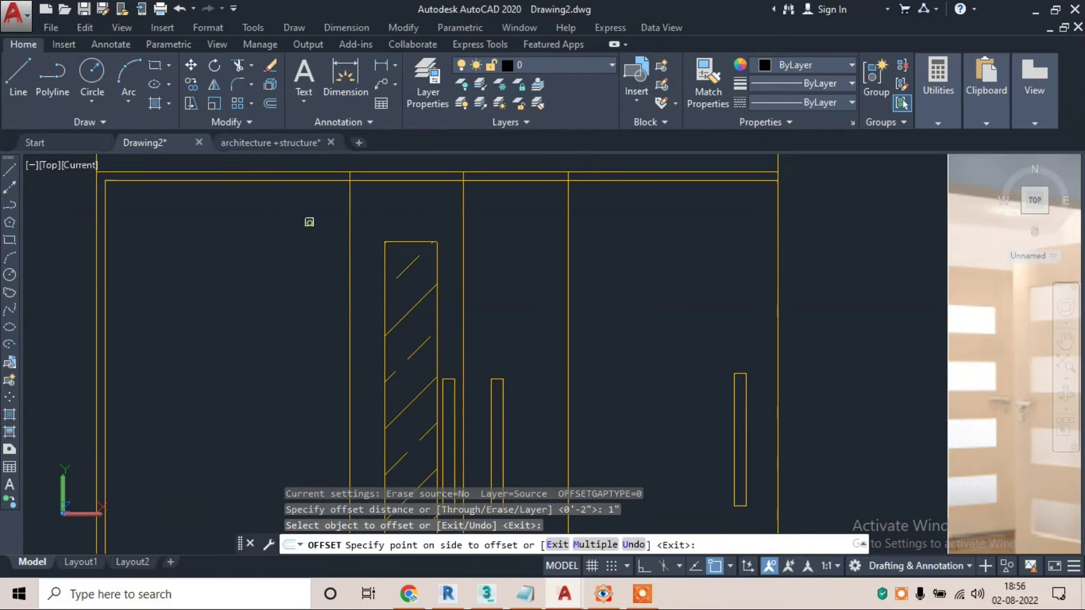
left_click(308, 223)
key("Escape")
type("tr")
key("Return")
key("Escape")
key("Escape")
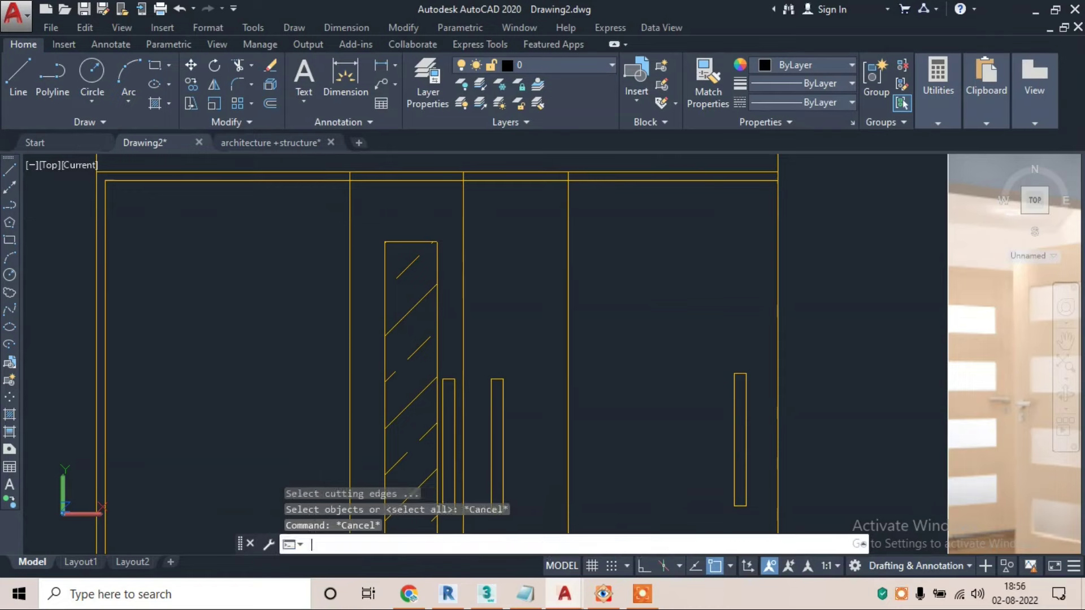
- Make another 1" offset of the vertical line near the door edge and undo it
type("o")
key("Return")
type("1")
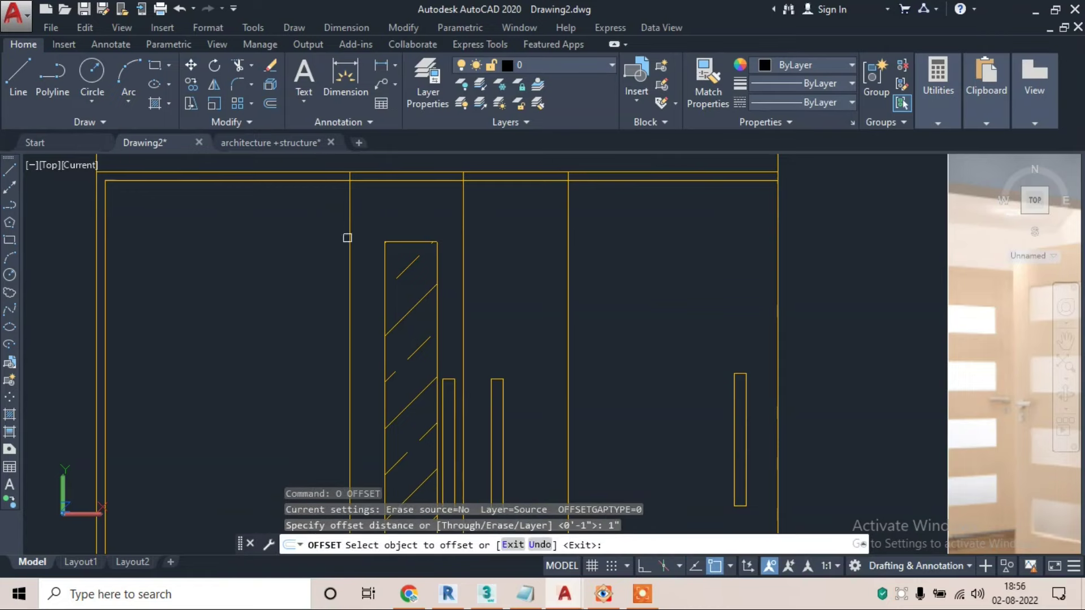
left_click(347, 237)
left_click(288, 256)
key("ctrl+z")
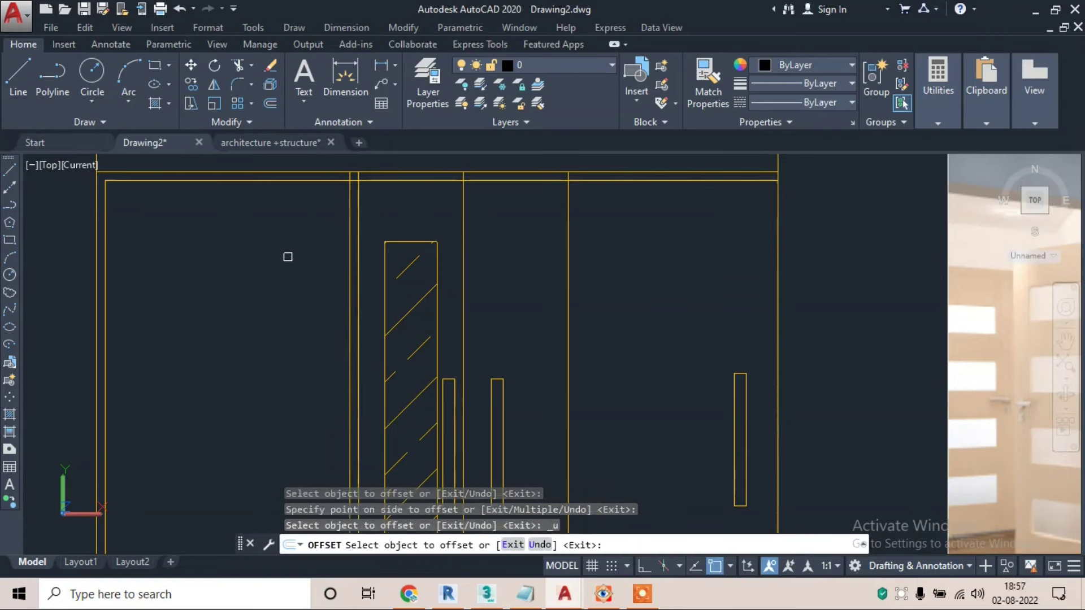
key("Escape")
key("Escape")
type("tr")
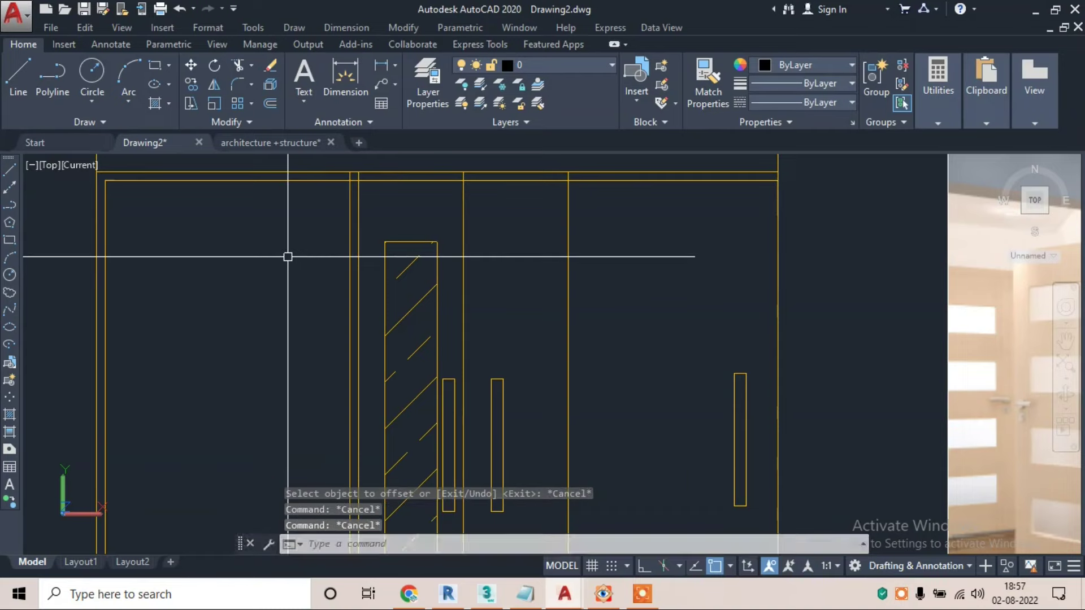
key("Return")
key("Return")
scroll(332, 166, "up", 3)
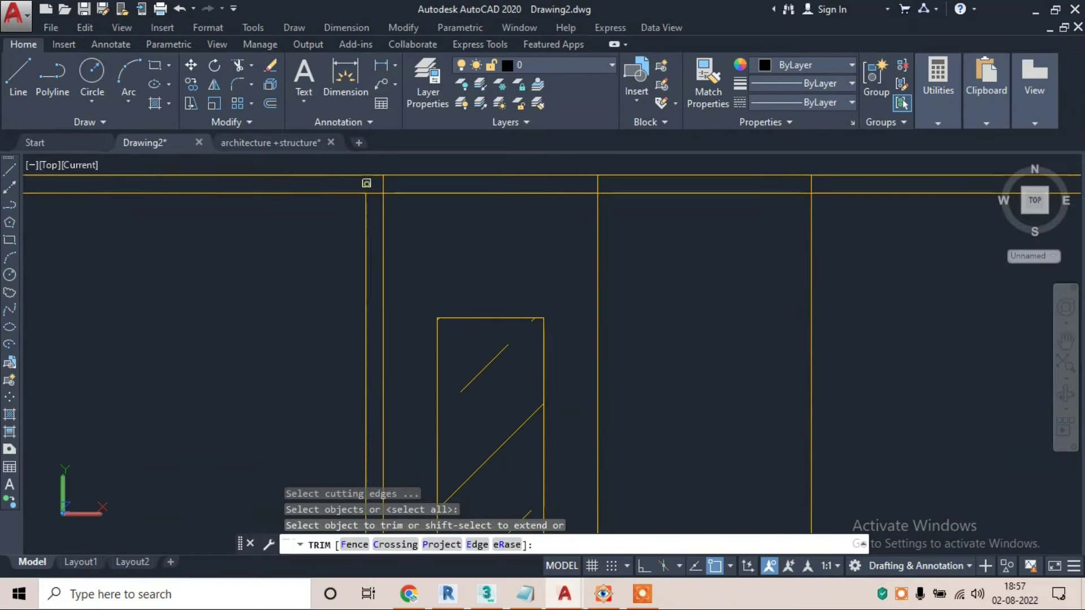
- Trim the new vertical line's end sticking above the top frame line
left_click(366, 183)
scroll(383, 183, "down", 3)
left_click(435, 303)
scroll(345, 370, "down", 2)
middle_click_drag(356, 525, 346, 371)
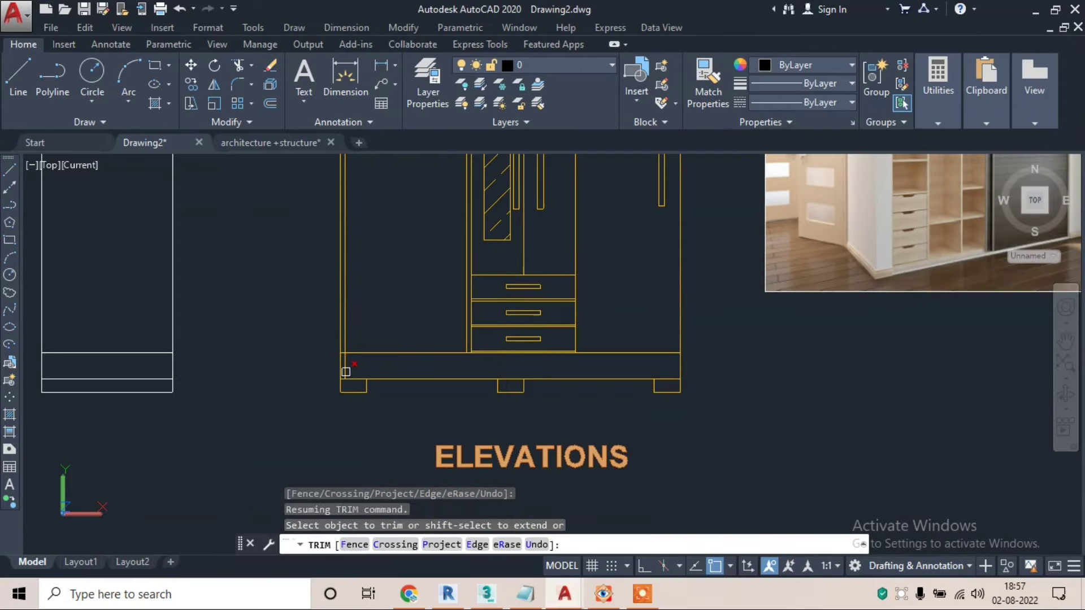
scroll(345, 371, "up", 3)
scroll(340, 339, "up", 2)
key("Escape")
- Offset the wardrobe's base line 1" upward
type("o")
key("Return")
type("\"")
key("Return")
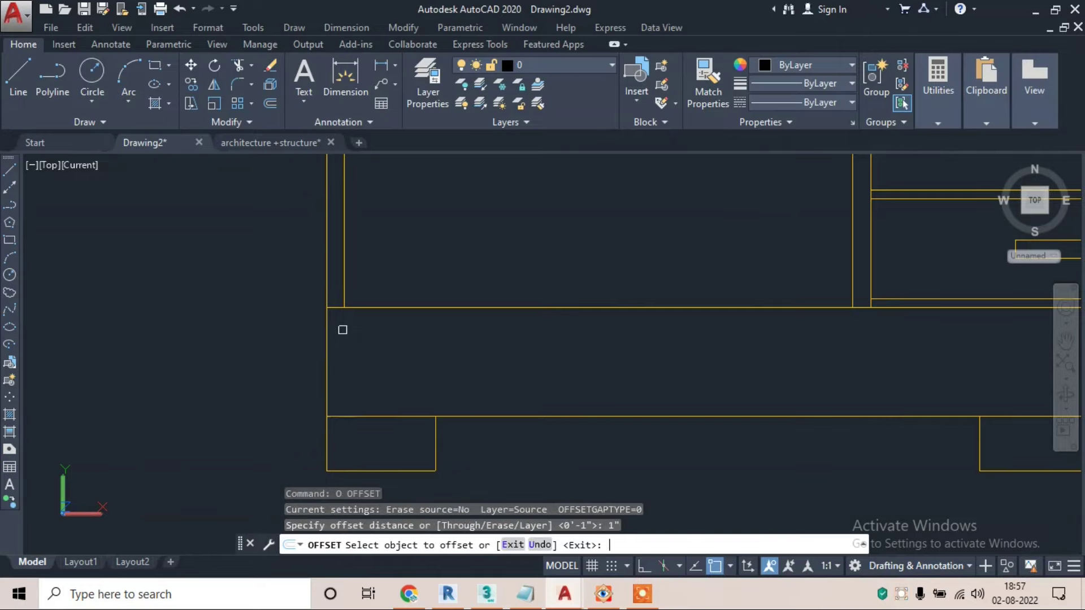
left_click(416, 308)
left_click(396, 271)
key("Escape")
- Trim both overhanging ends of the new base-offset line at the side panels
type("TR")
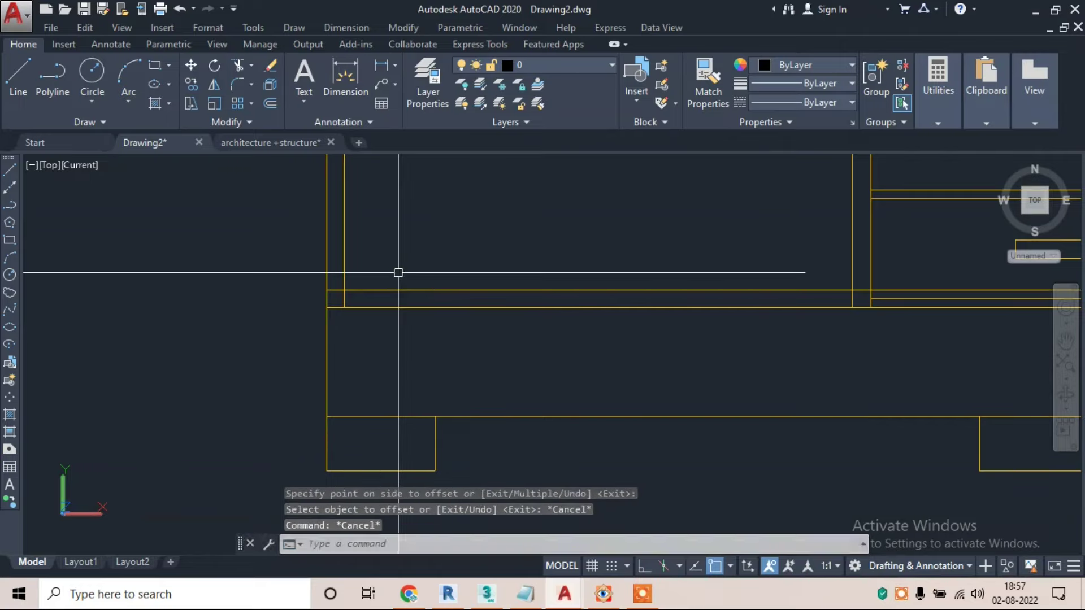
key("Return")
scroll(345, 290, "up", 1)
scroll(338, 280, "up", 2)
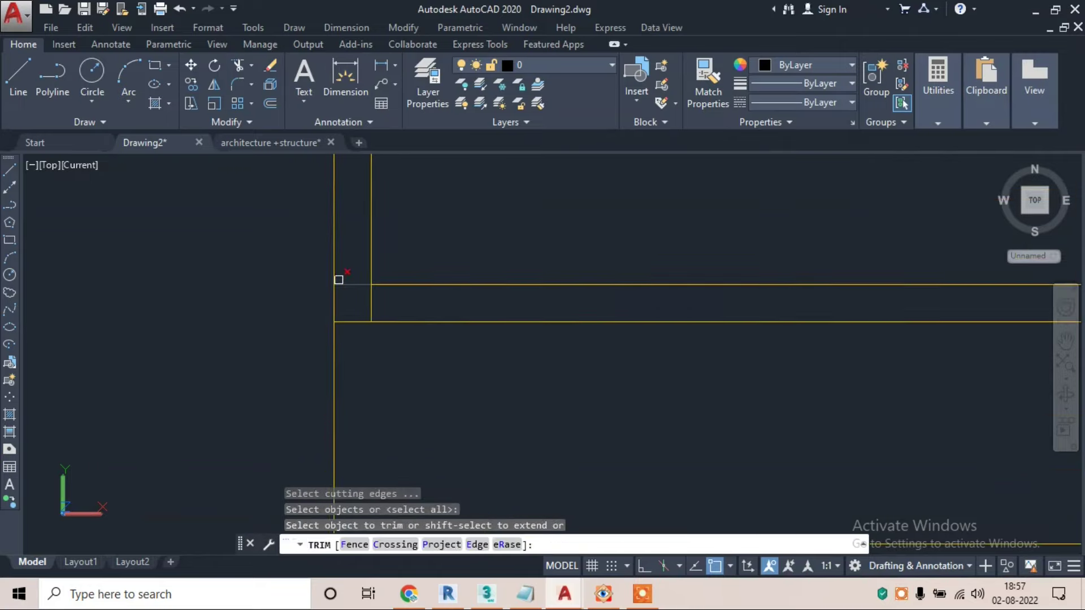
left_click(345, 284)
scroll(305, 303, "down", 2)
mouse_move(317, 308)
middle_mouse_down()
mouse_move(453, 329)
mouse_move(574, 332)
middle_mouse_up()
scroll(640, 319, "up", 2)
left_click(735, 292)
scroll(573, 426, "down", 3)
scroll(573, 425, "down", 1)
middle_click_drag(619, 343, 475, 352)
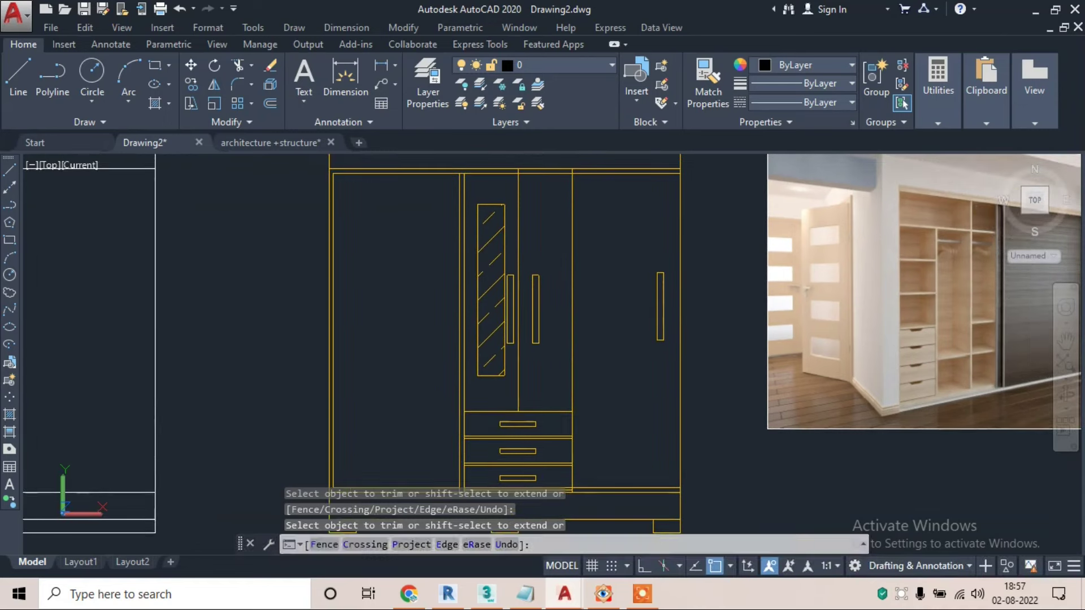
middle_click_drag(453, 405, 448, 317)
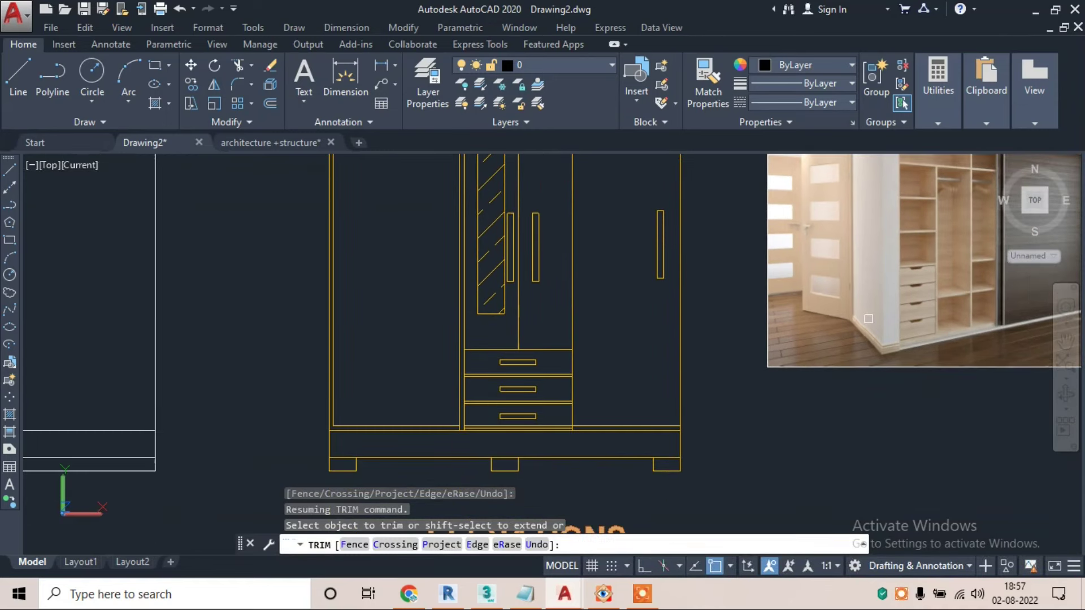
key("Escape")
- Start offsetting the left door's bottom line at the default distance, then cancel
type("o")
key("Return")
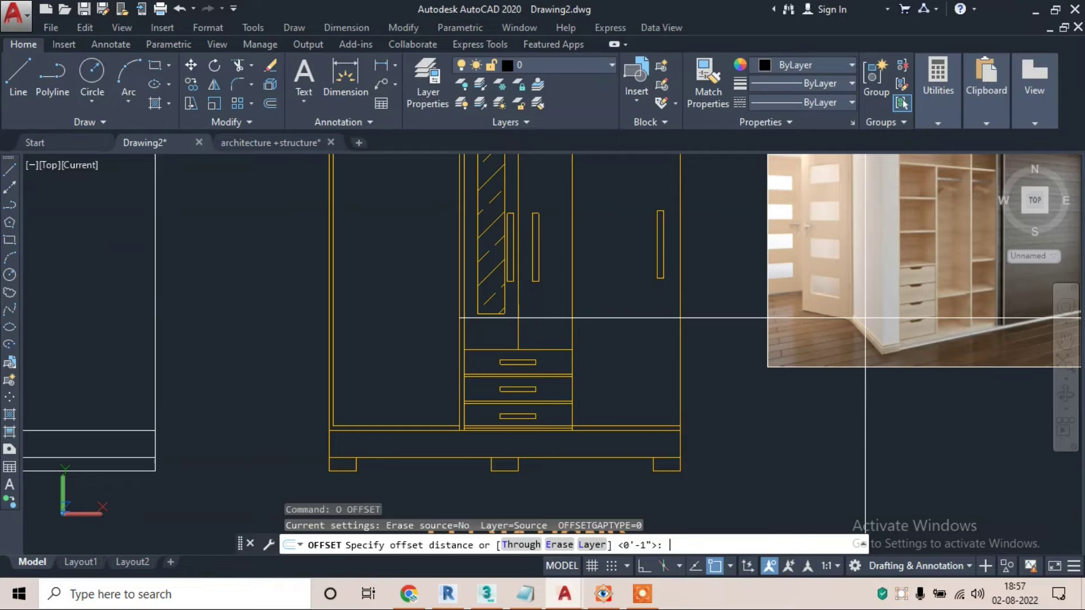
key("Return")
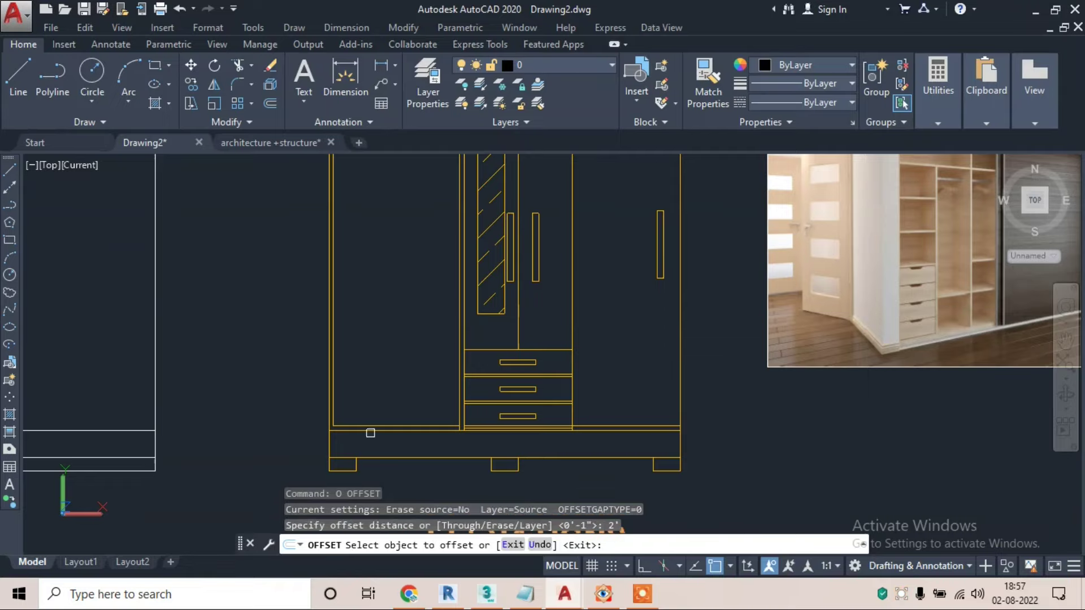
left_click(389, 426)
scroll(395, 400, "down", 2)
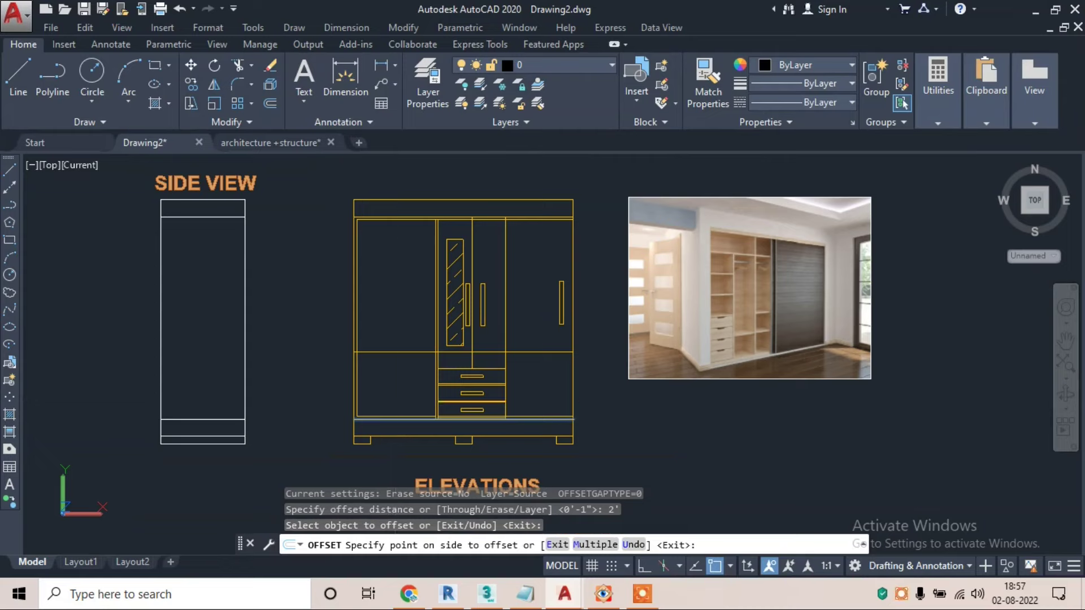
key("Escape")
- Offset the left door's bottom line 1'6" upward to form the rail's lower edge
type("o")
key("Return")
type("1'6\"")
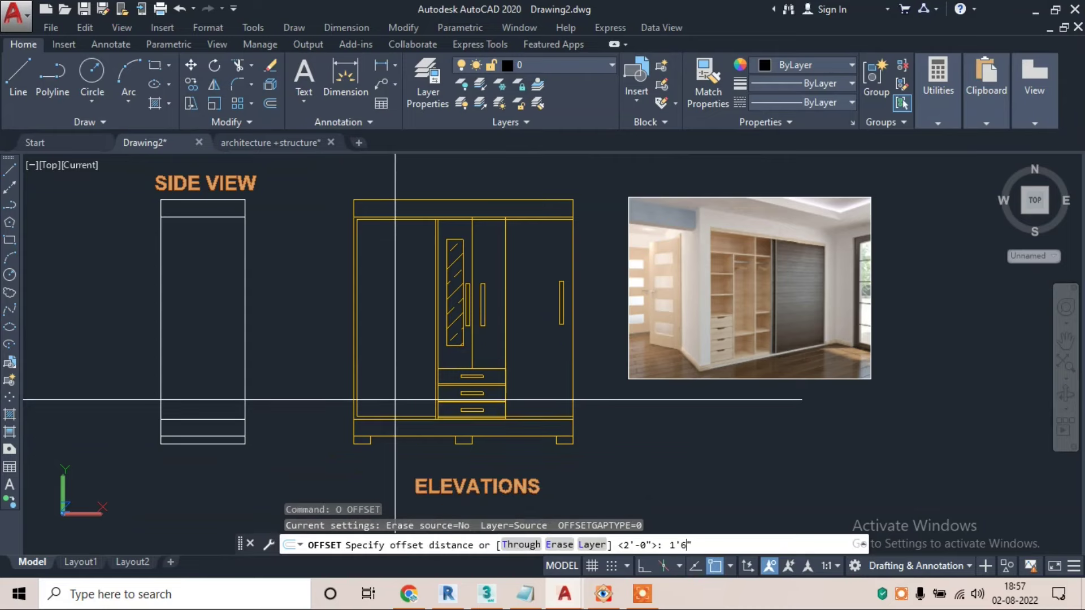
key("Return")
scroll(395, 399, "up", 3)
left_click(390, 433)
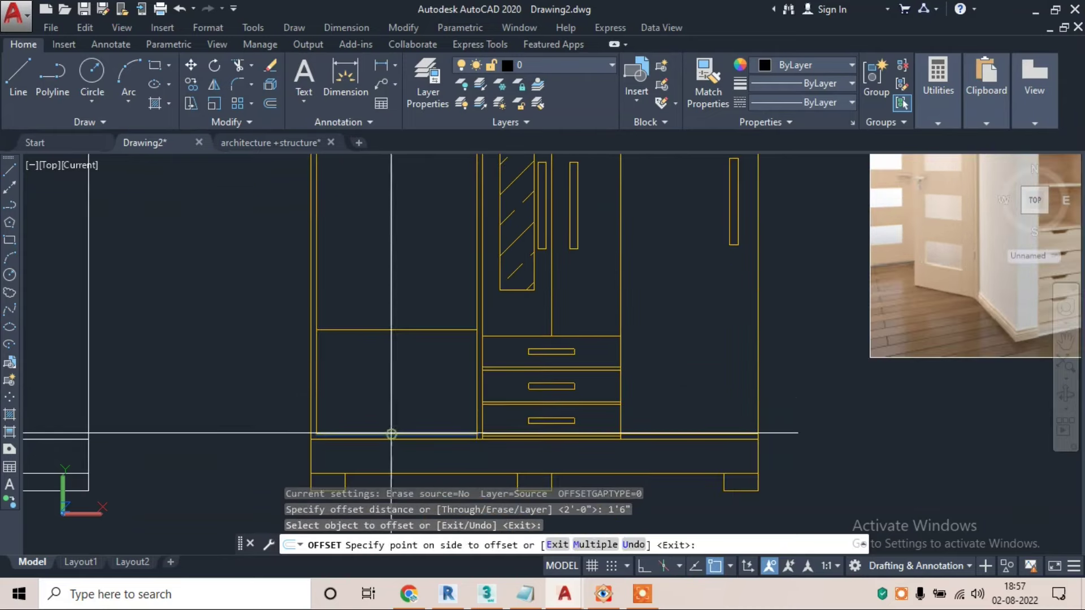
left_click(390, 396)
scroll(389, 396, "down", 2)
scroll(389, 395, "up", 2)
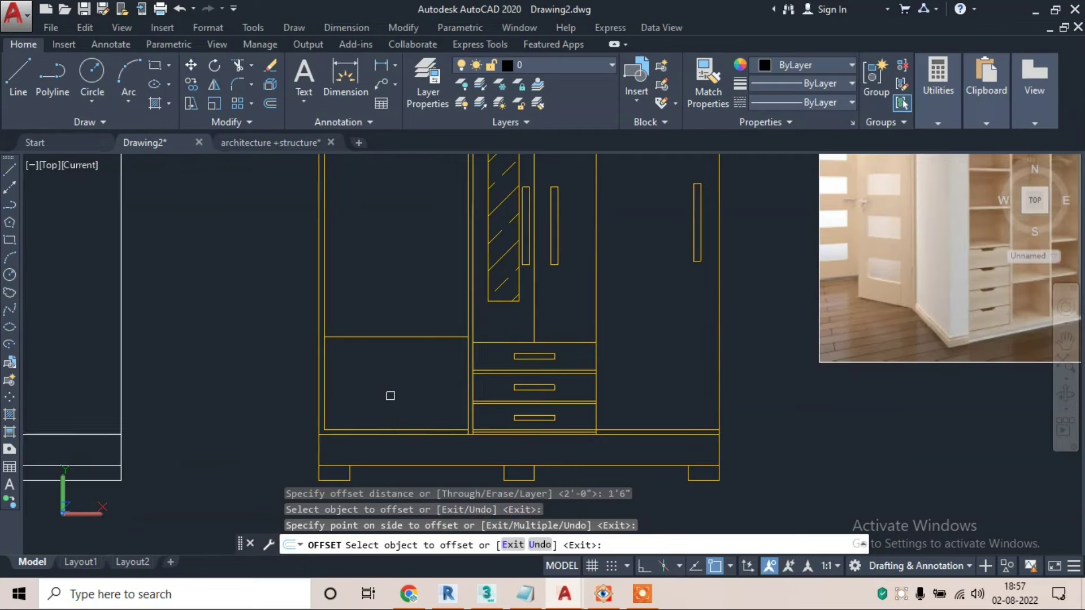
key("Escape")
key("Escape")
key("Escape")
- Offset the new rail line 1" upward, then pan to the upper doors
type("o")
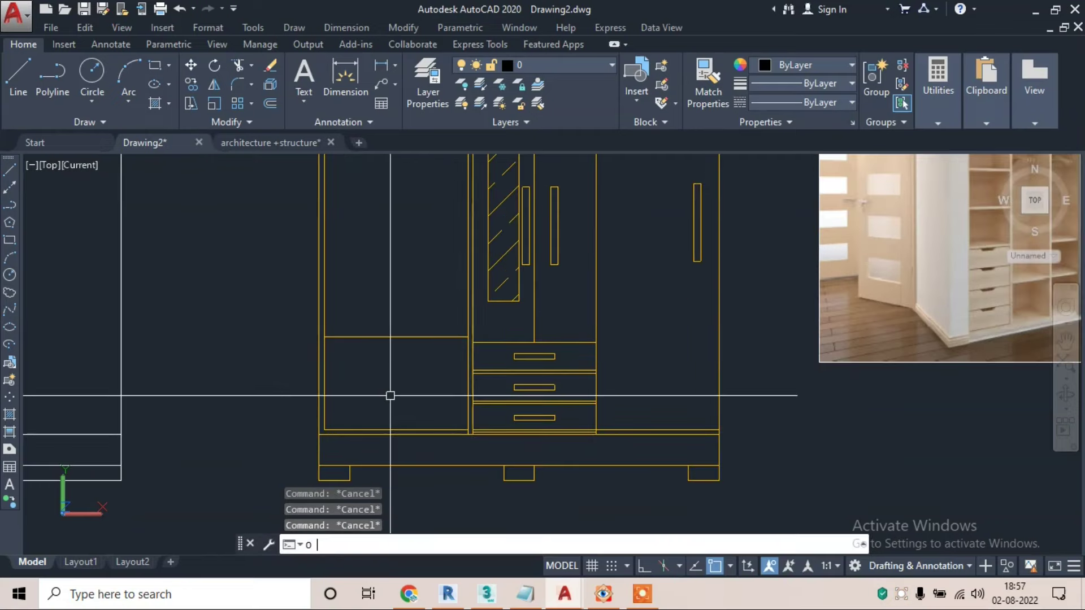
key("Return")
key("Return")
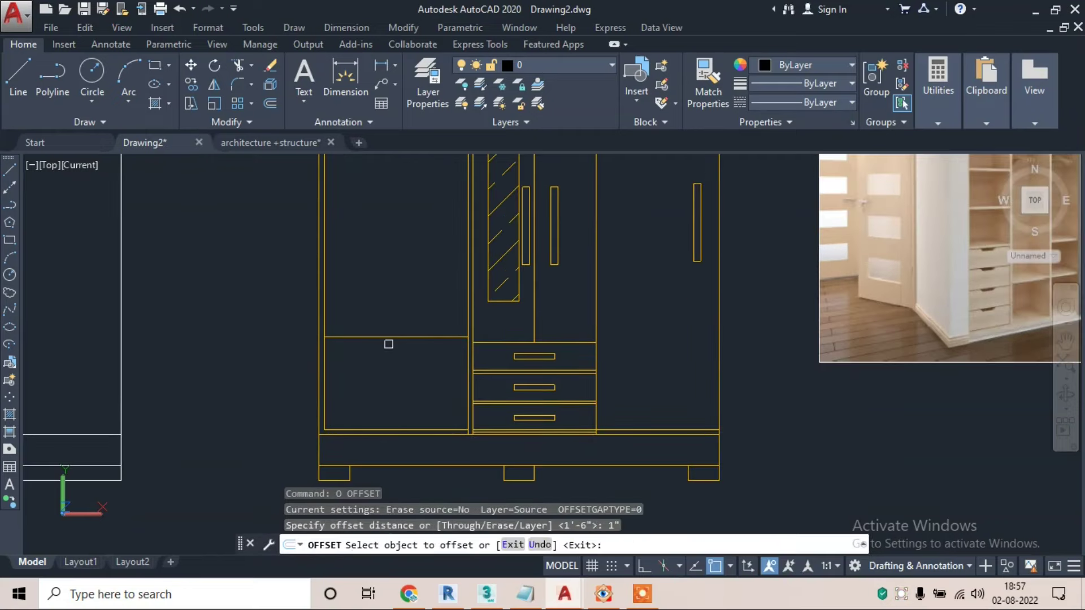
left_click(384, 338)
left_click(384, 308)
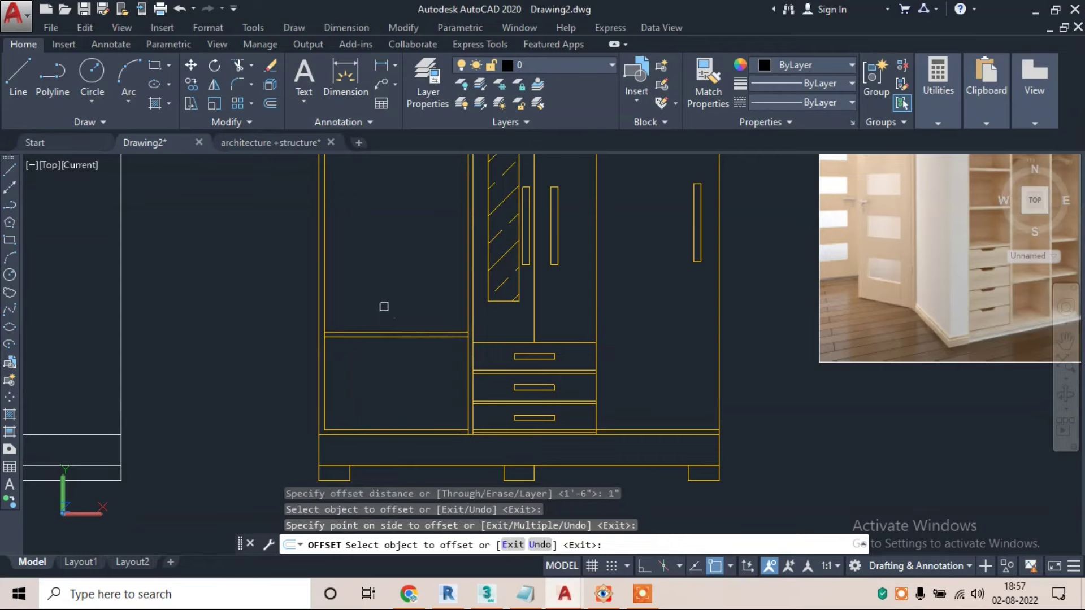
scroll(418, 387, "down", 2)
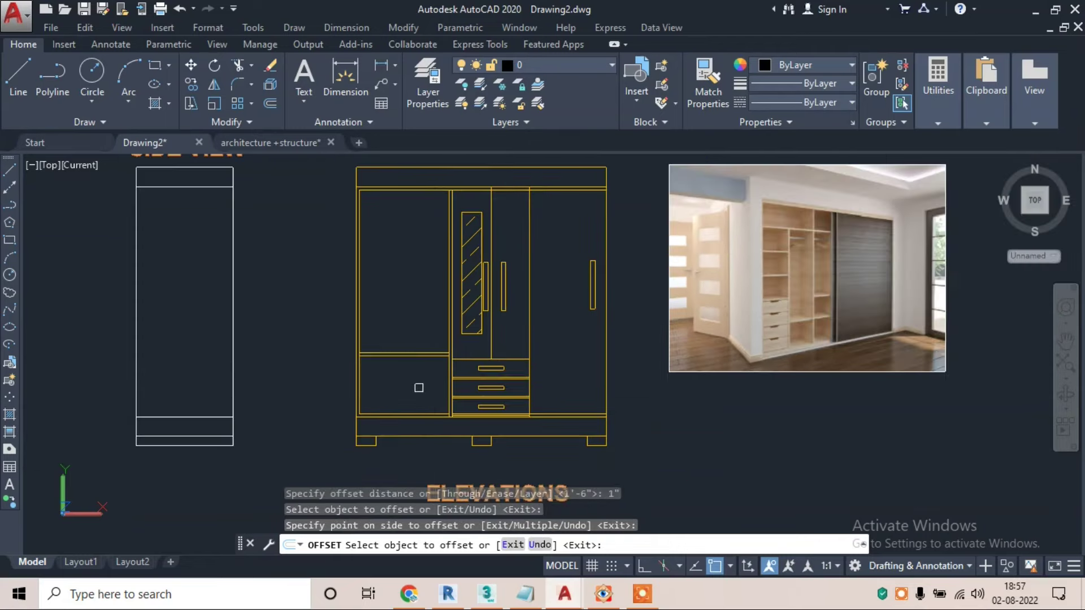
key("Escape")
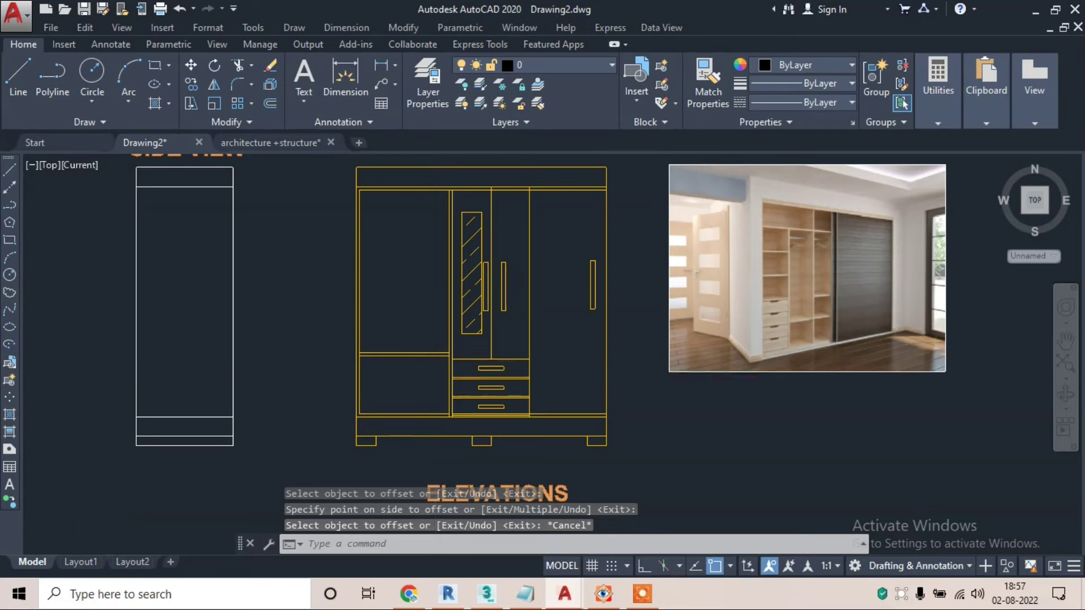
scroll(423, 357, "up", 2)
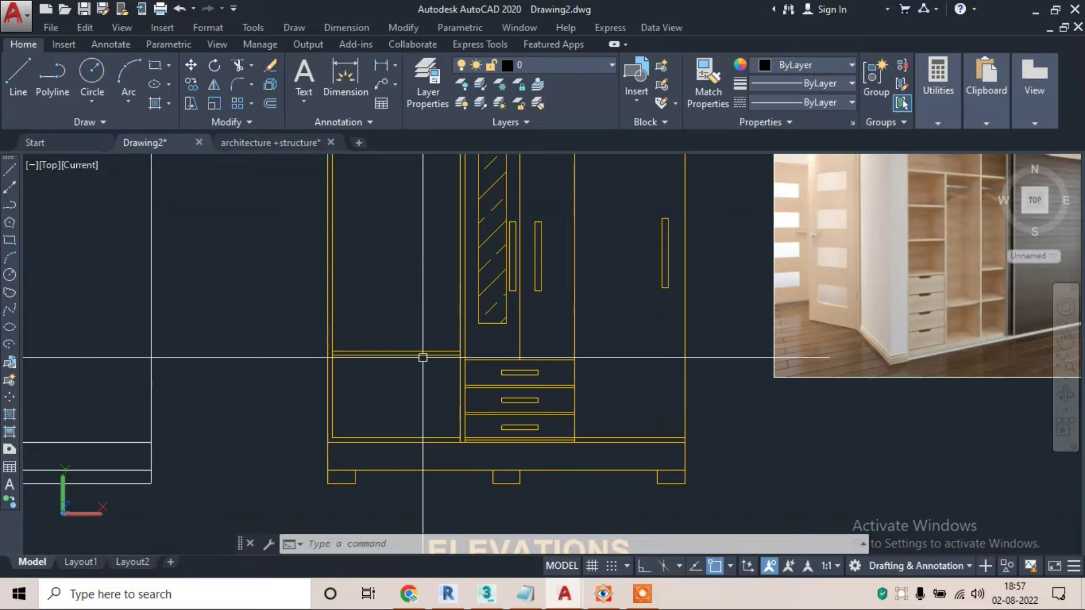
key("Escape")
key("Escape")
middle_click_drag(482, 266, 448, 315)
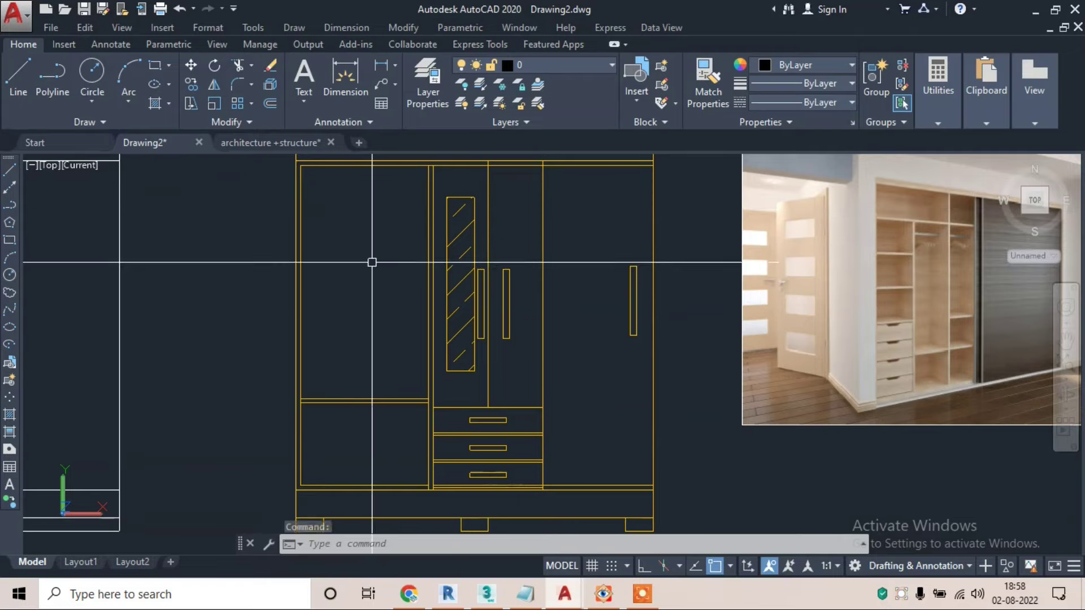
- Start a 1' offset on the left door's side line, then cancel it
type("o")
key("Return")
type("1'")
key("Return")
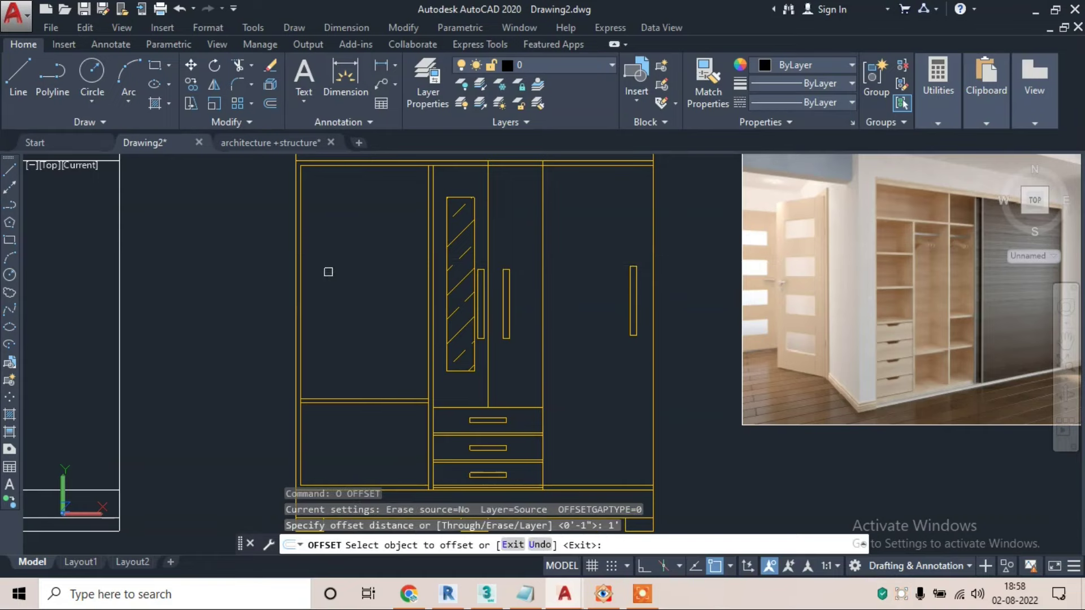
left_click(301, 290)
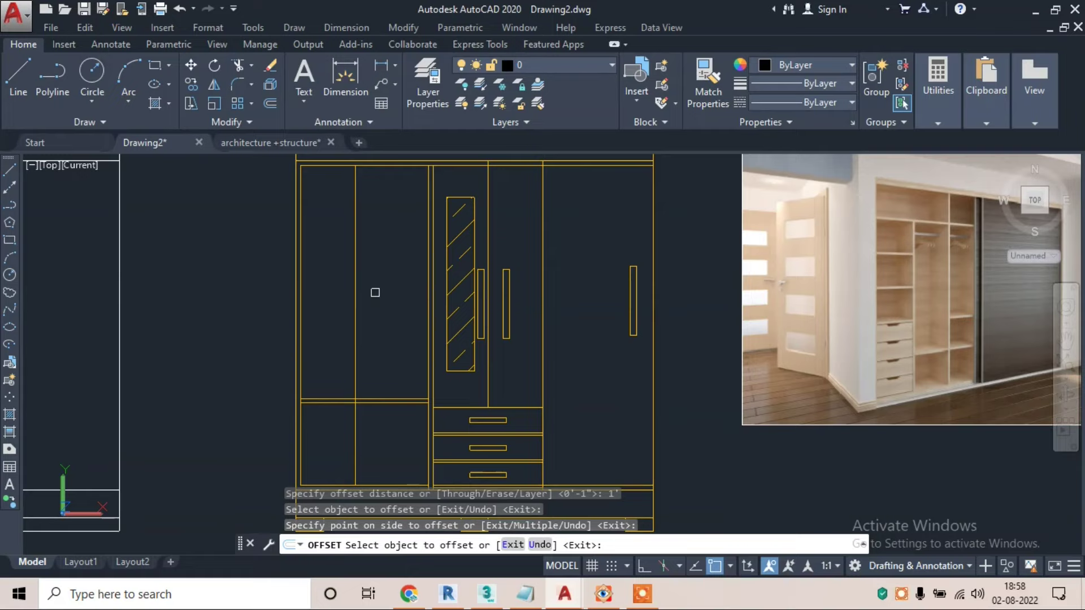
key("Escape")
- Offset the left door divider line 1" to the right
type("o")
key("Return")
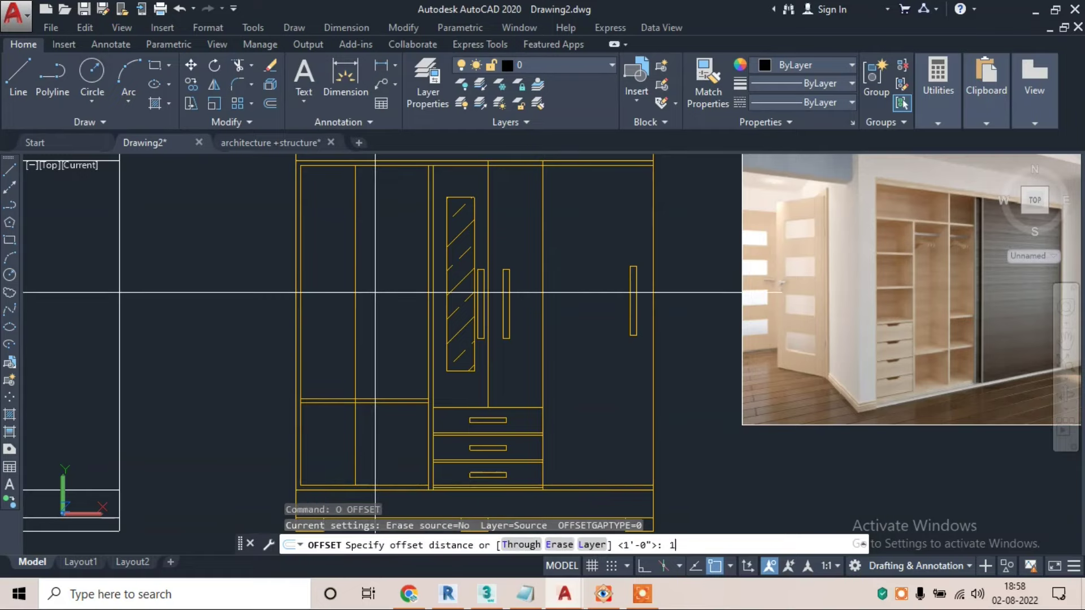
type("\"")
key("Return")
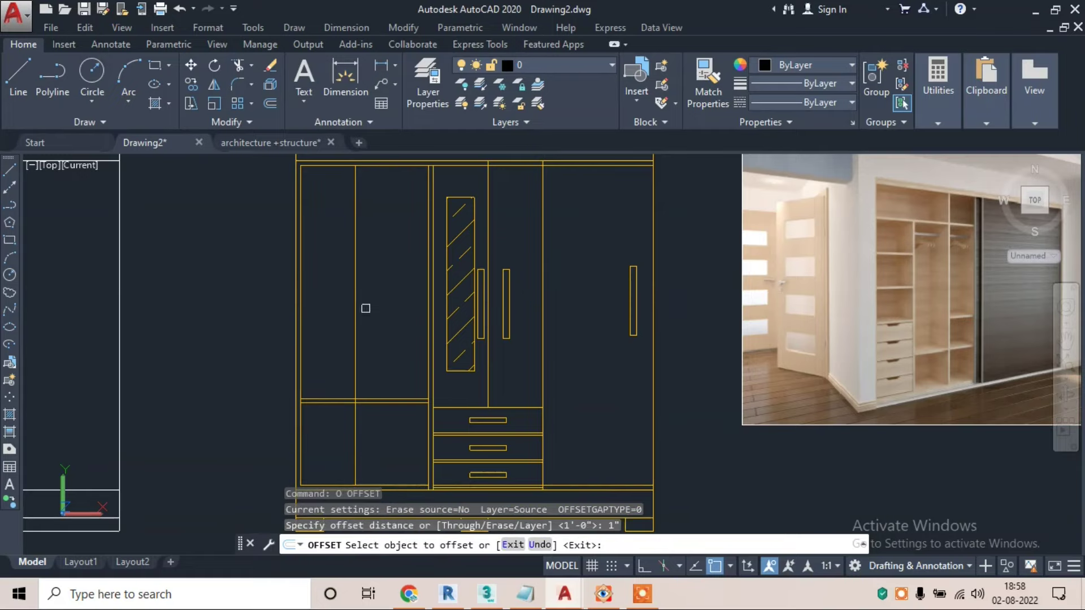
left_click(355, 243)
left_click(381, 315)
key("Escape")
- Trim away the divider lines crossing the lower cabinet
type("T")
key("Return")
key("Return")
left_click_drag(389, 433, 325, 438)
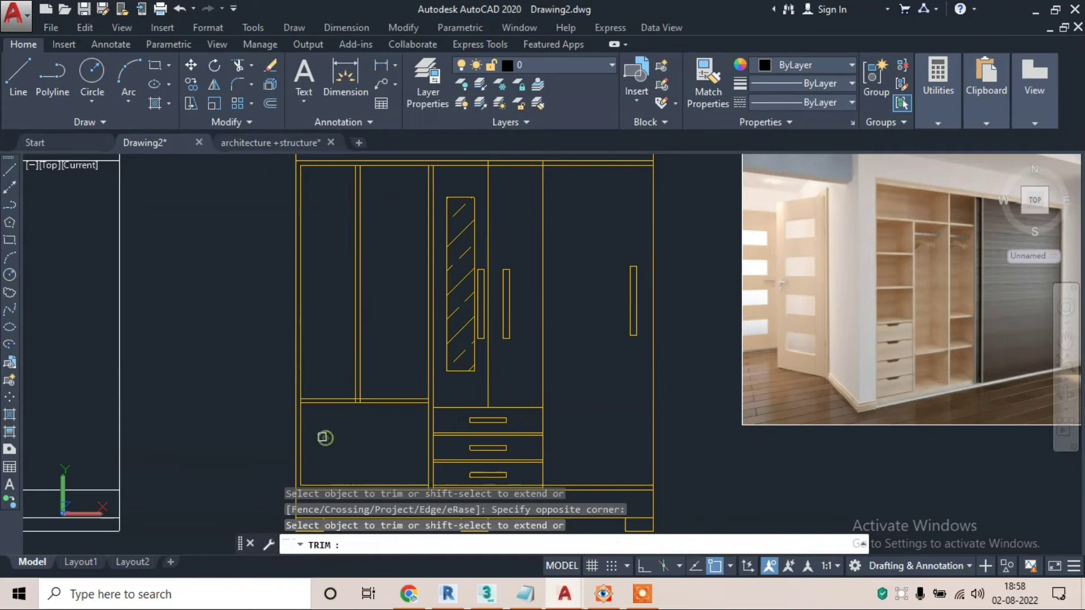
middle_click_drag(475, 282, 474, 341)
scroll(352, 460, "up", 5)
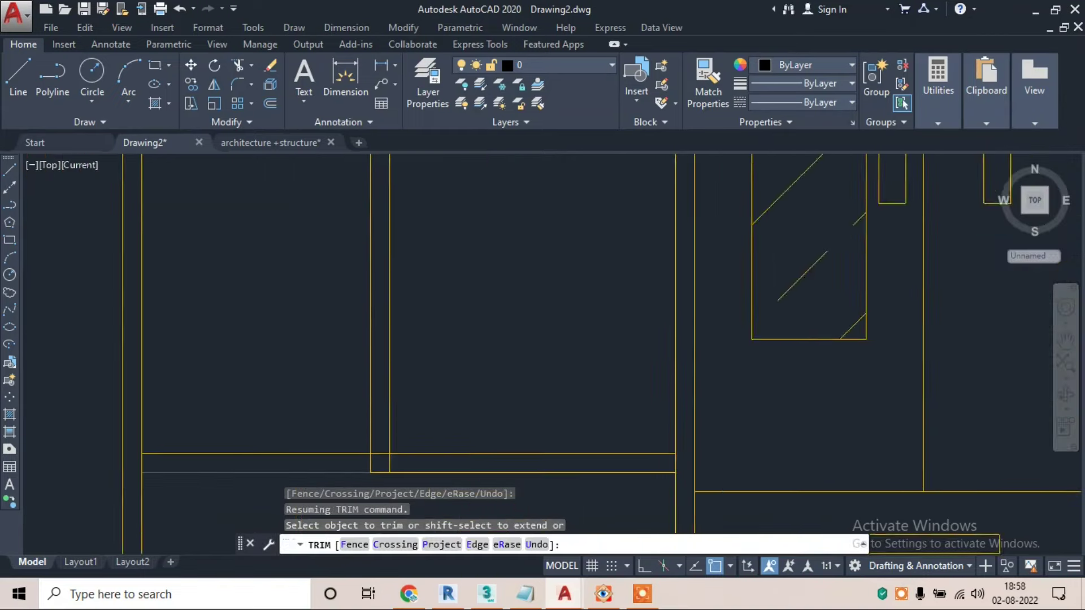
scroll(385, 456, "down", 4)
middle_click_drag(374, 122, 374, 256)
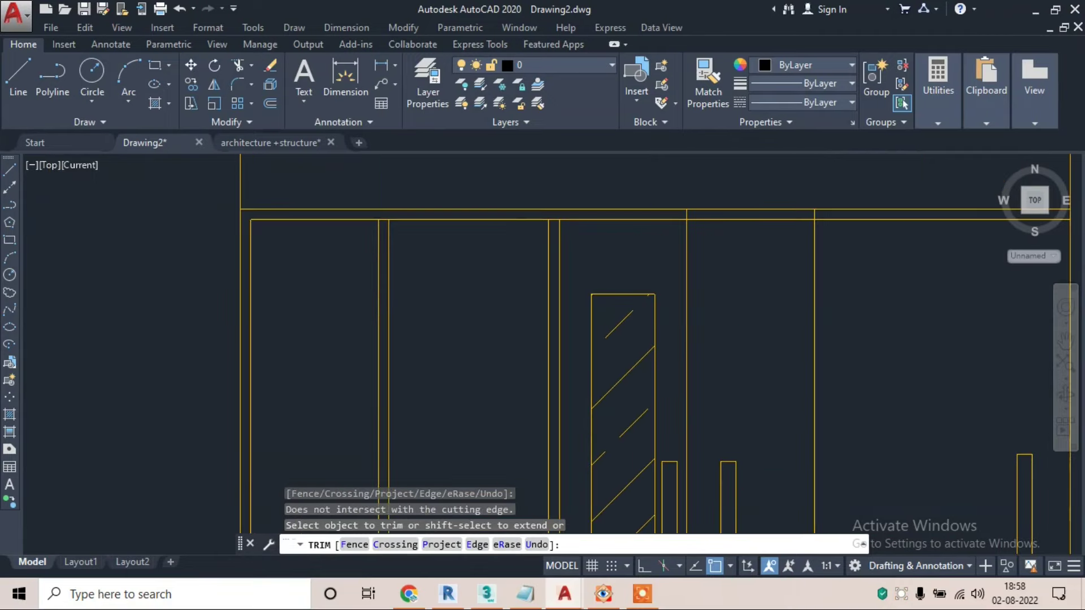
scroll(374, 255, "down", 5)
scroll(373, 296, "up", 1)
key("Escape")
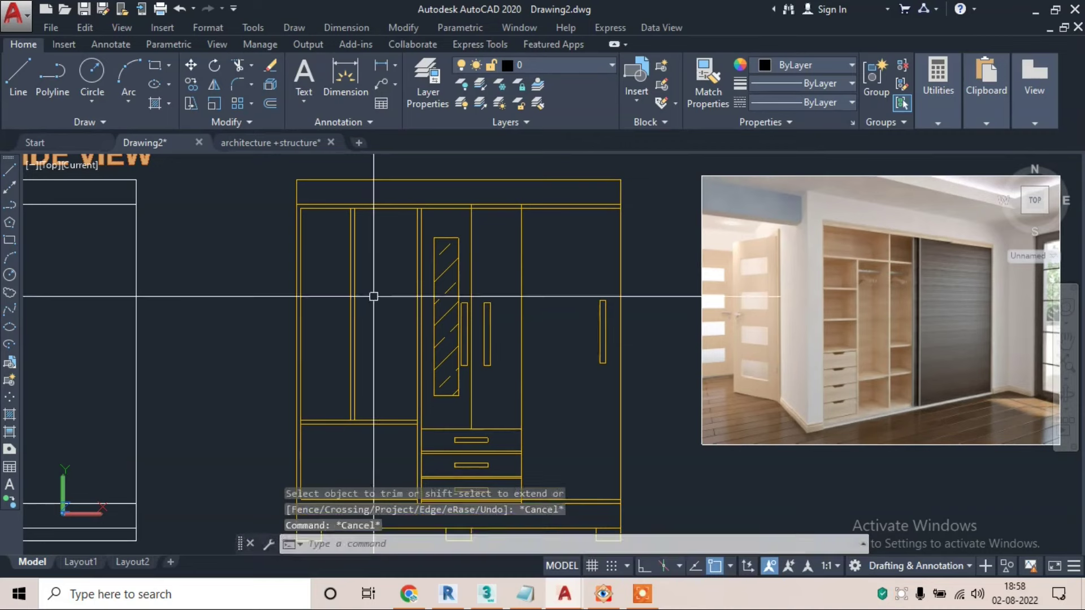
scroll(862, 284, "up", 2)
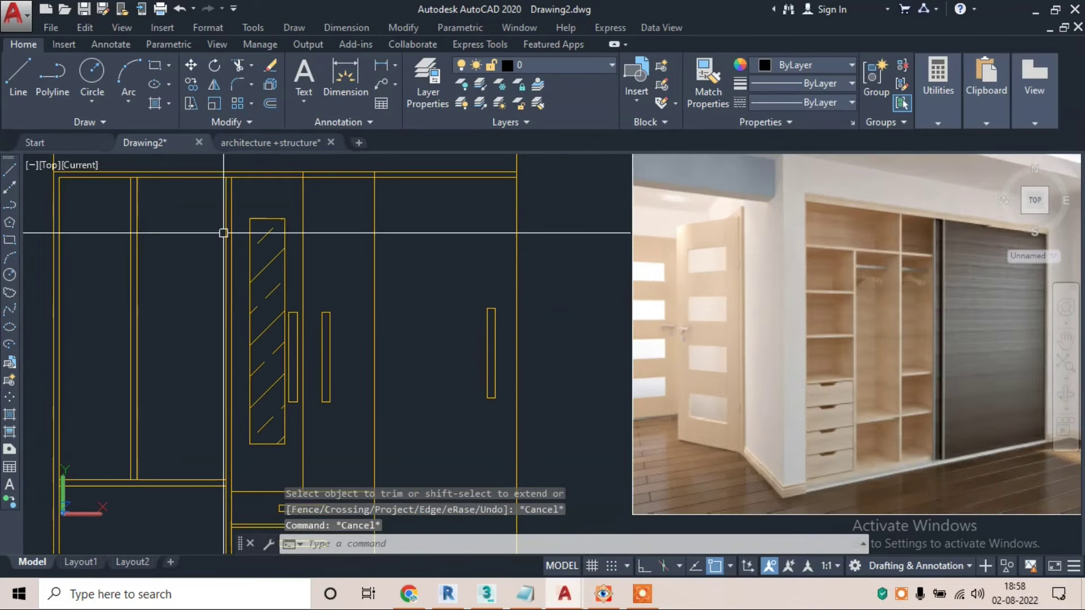
scroll(184, 229, "up", 1)
key("Escape")
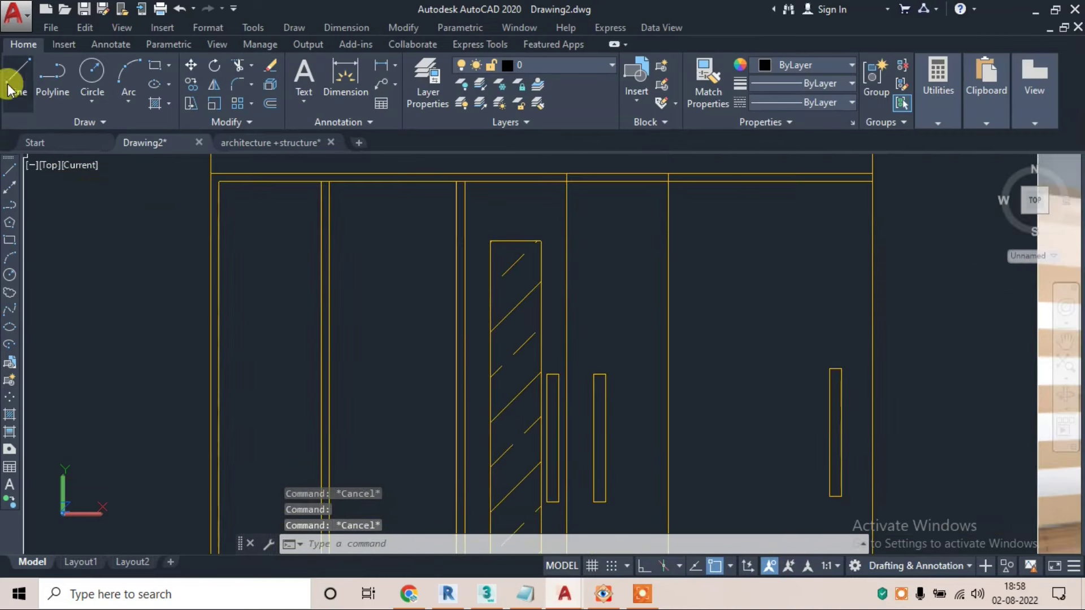
left_click(9, 84)
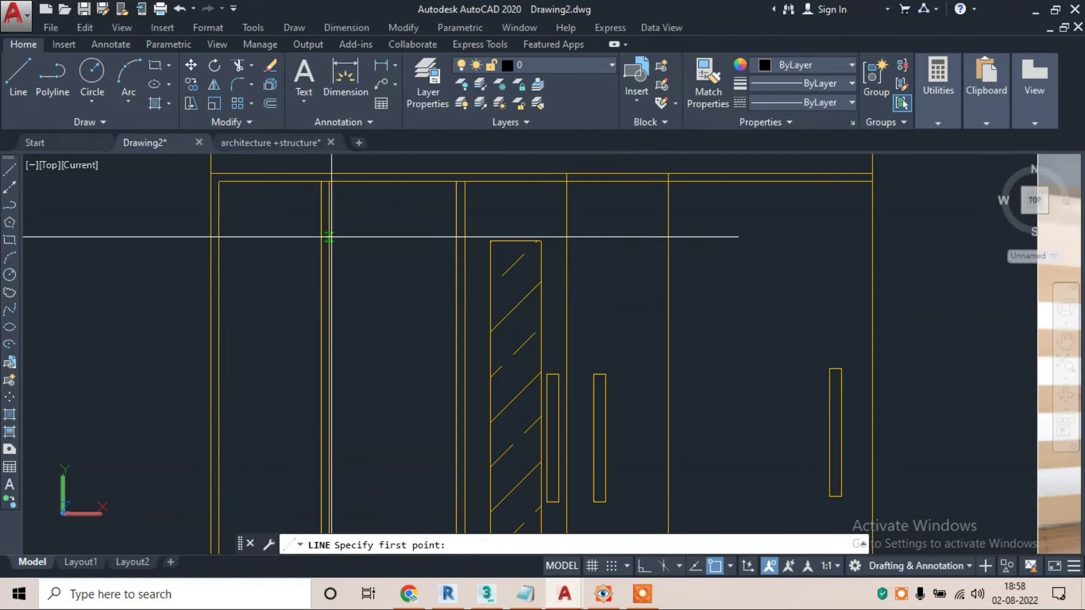
- Draw a rail line across the second compartment and offset it 1" downward
left_click(329, 237)
left_click(457, 237)
key("Escape")
key("Escape")
type("o")
key("Return")
type("1")
key("Return")
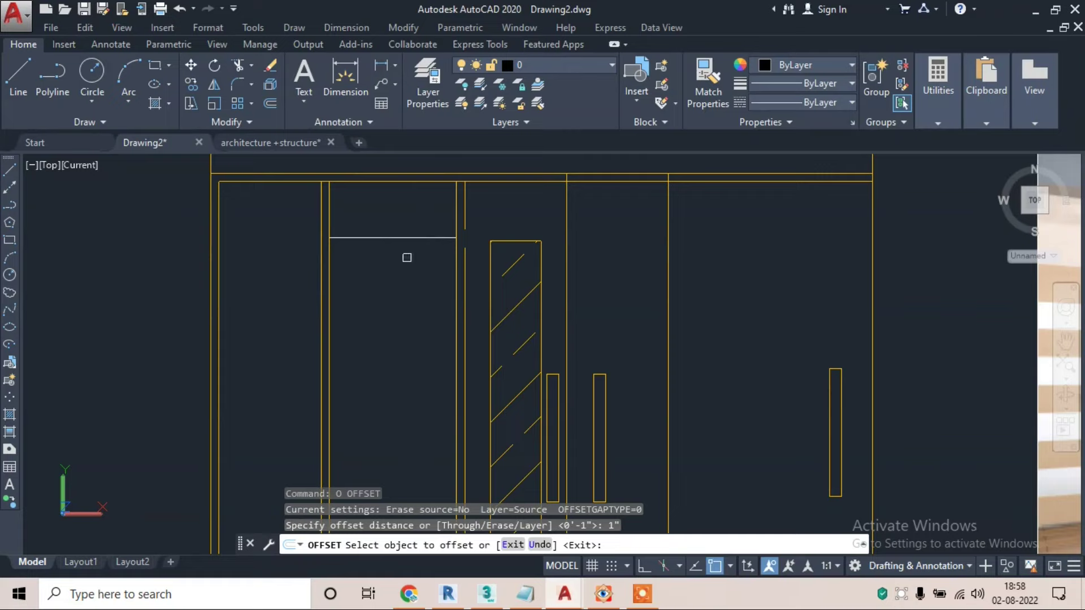
left_click(379, 237)
left_click(426, 249)
key("Escape")
- Zoom and pan to bring the wardrobe elevation back into view
scroll(339, 258, "up", 2)
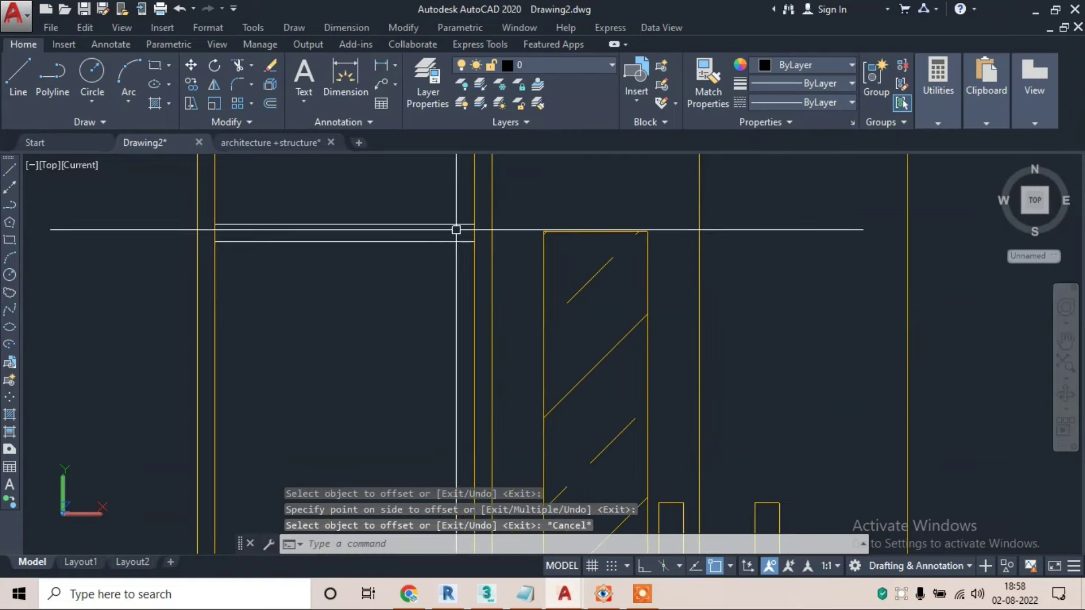
scroll(450, 256, "down", 2)
scroll(434, 242, "down", 1)
scroll(525, 442, "down", 2)
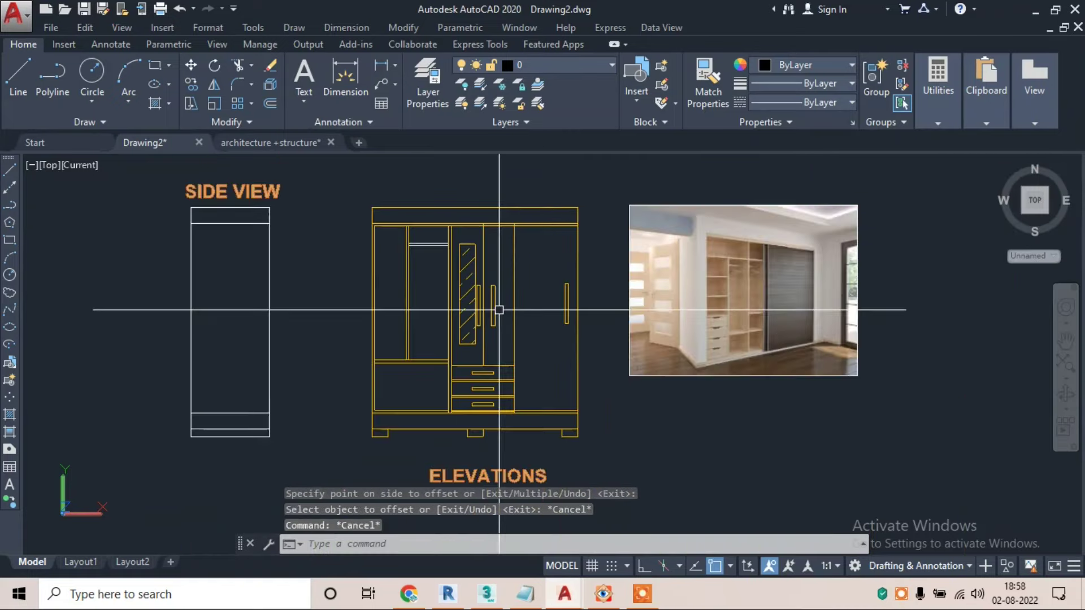
scroll(743, 270, "up", 5)
scroll(716, 240, "up", 3)
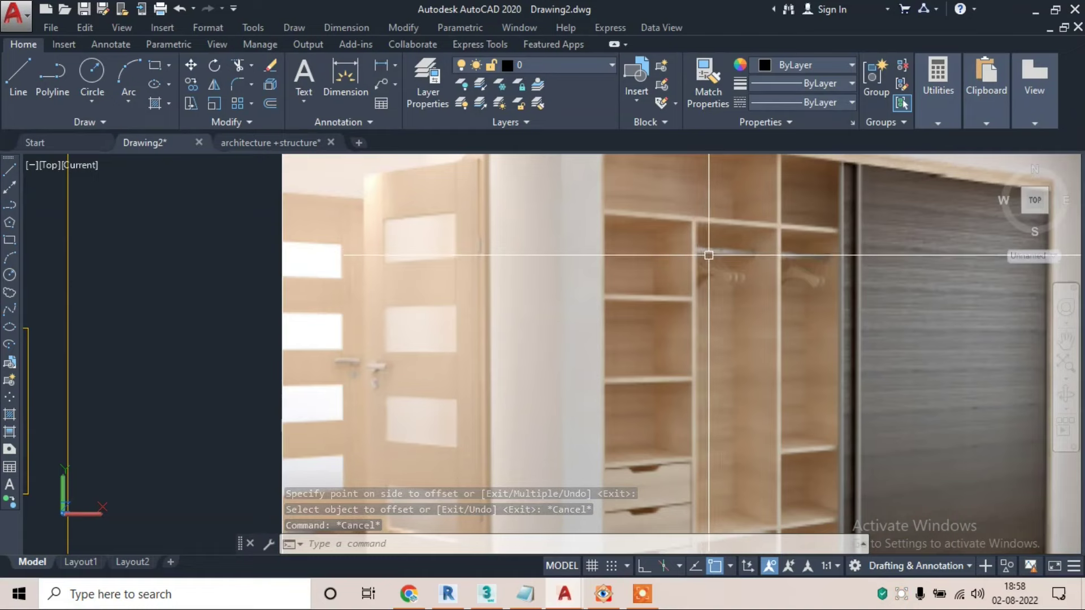
scroll(724, 256, "down", 4)
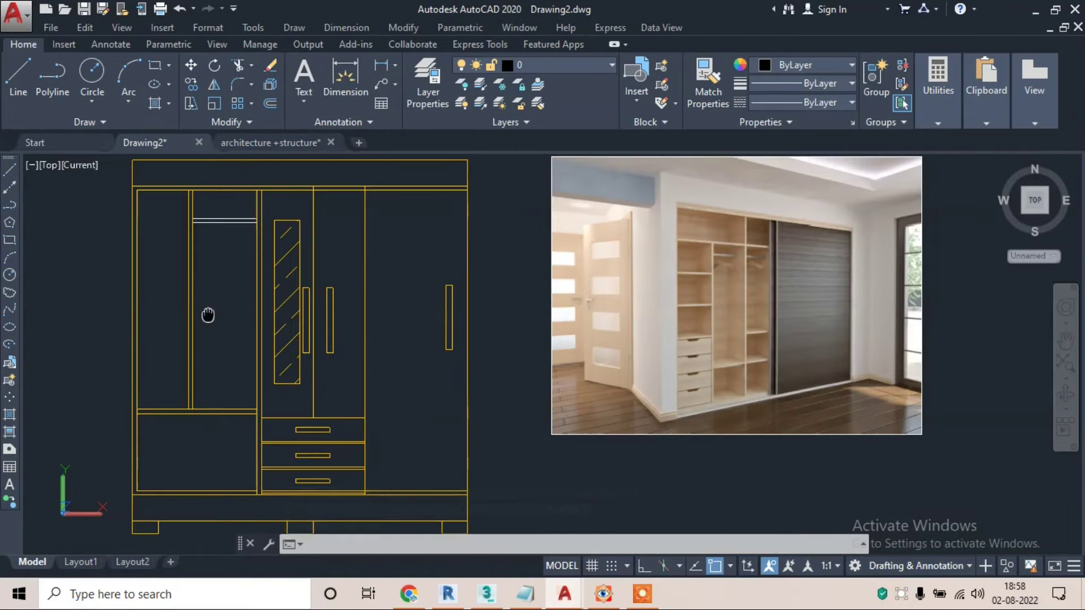
middle_click_drag(208, 314, 379, 306)
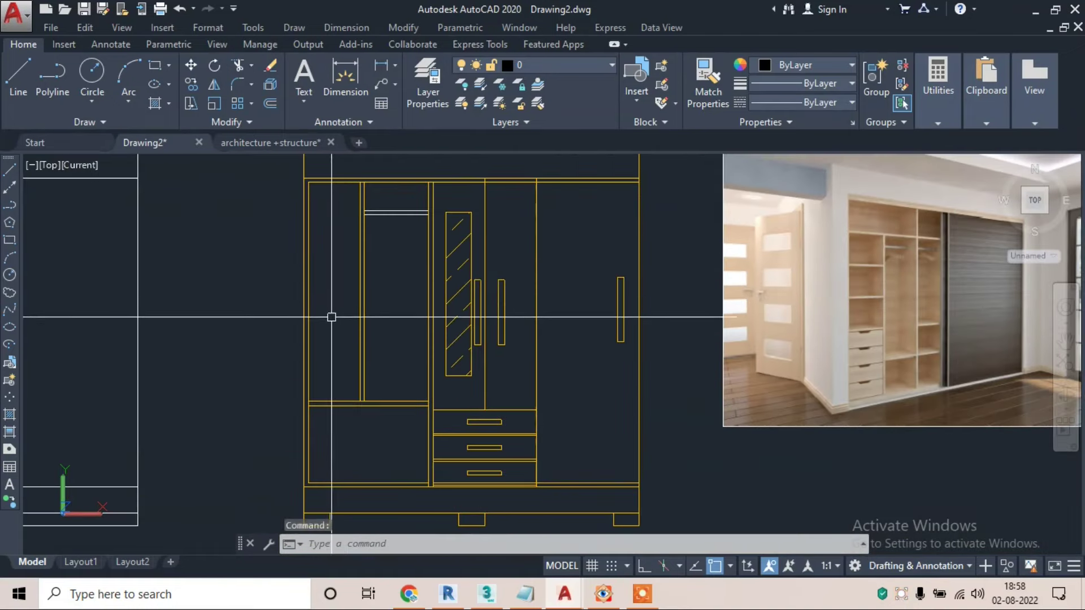
left_click(313, 267)
key("Escape")
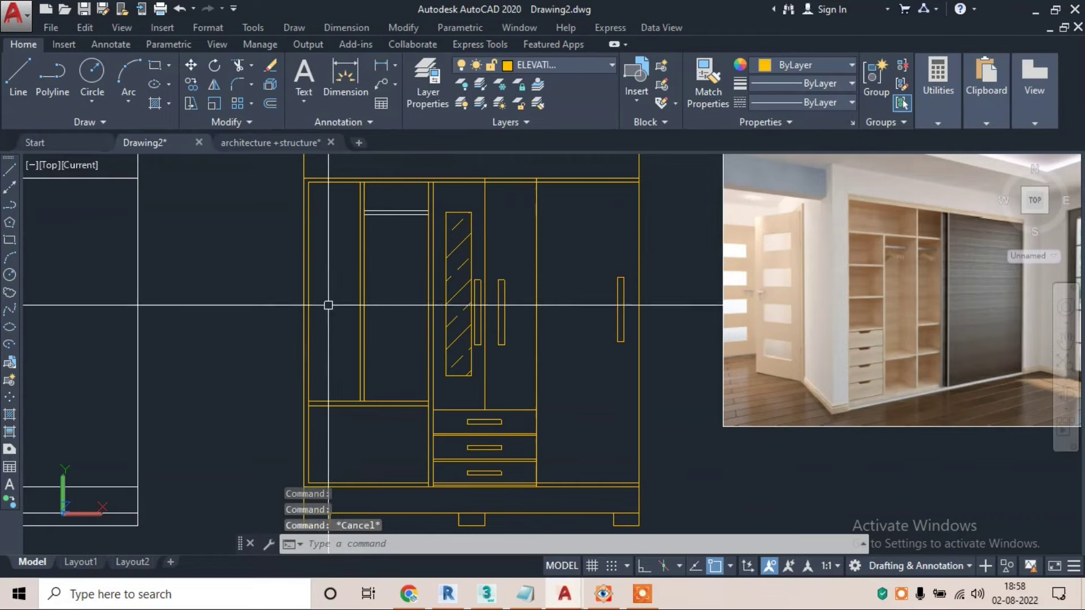
- Start a trim, zoom around the compartment, then cancel the trim
type("T")
key("Return")
scroll(339, 355, "up", 3)
scroll(305, 390, "up", 2)
scroll(284, 411, "up", 2)
scroll(285, 411, "down", 3)
scroll(328, 339, "down", 2)
key("Escape")
key("Escape")
- Divide the leftmost compartment's side line into 3 equal parts
type("DIVIDE Select object to divide:")
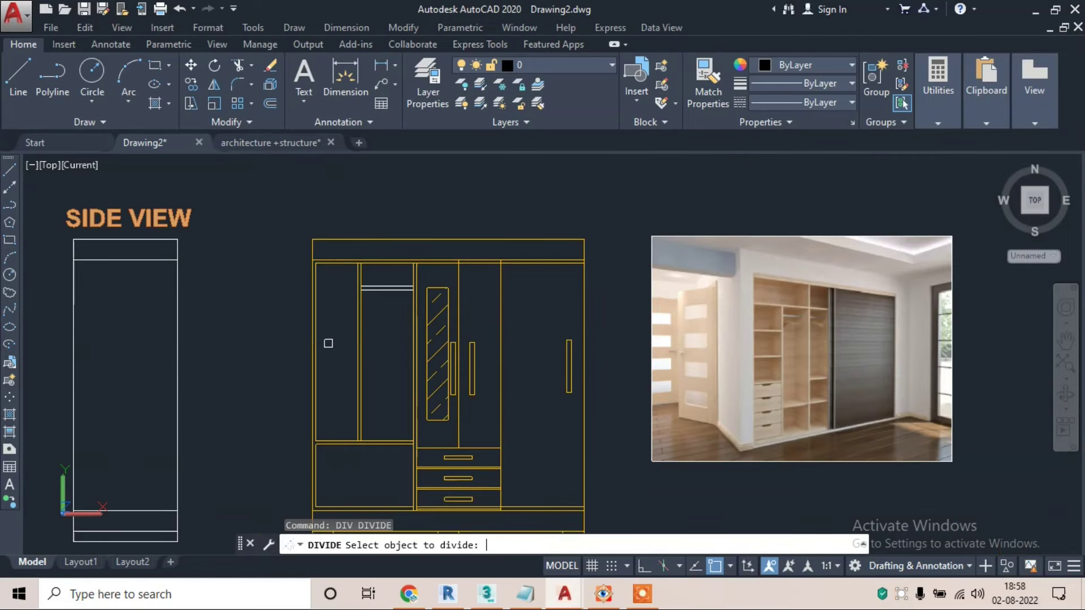
scroll(328, 343, "up", 2)
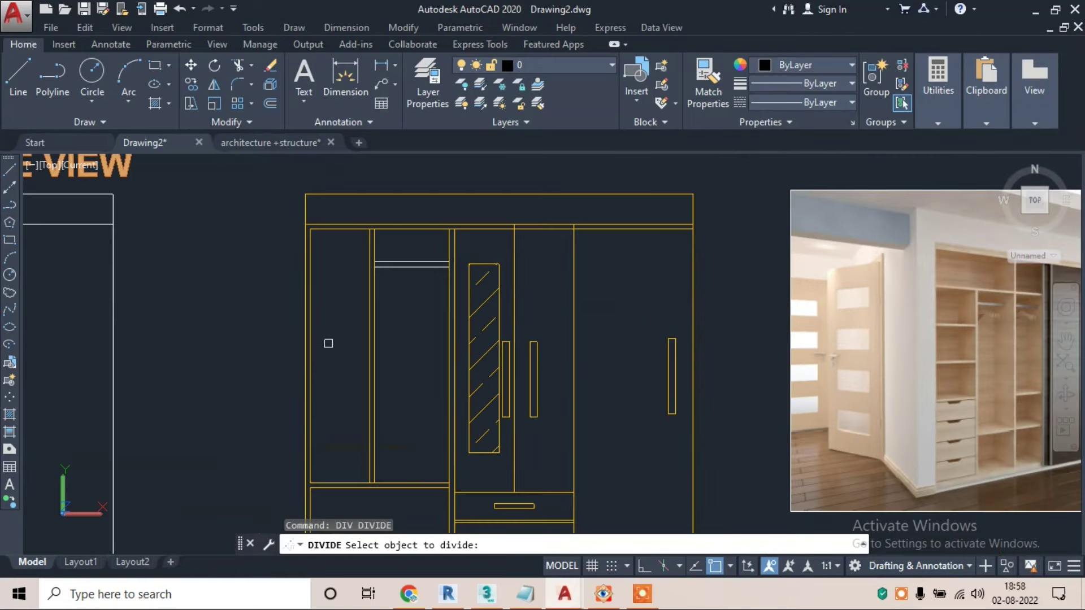
left_click(310, 378)
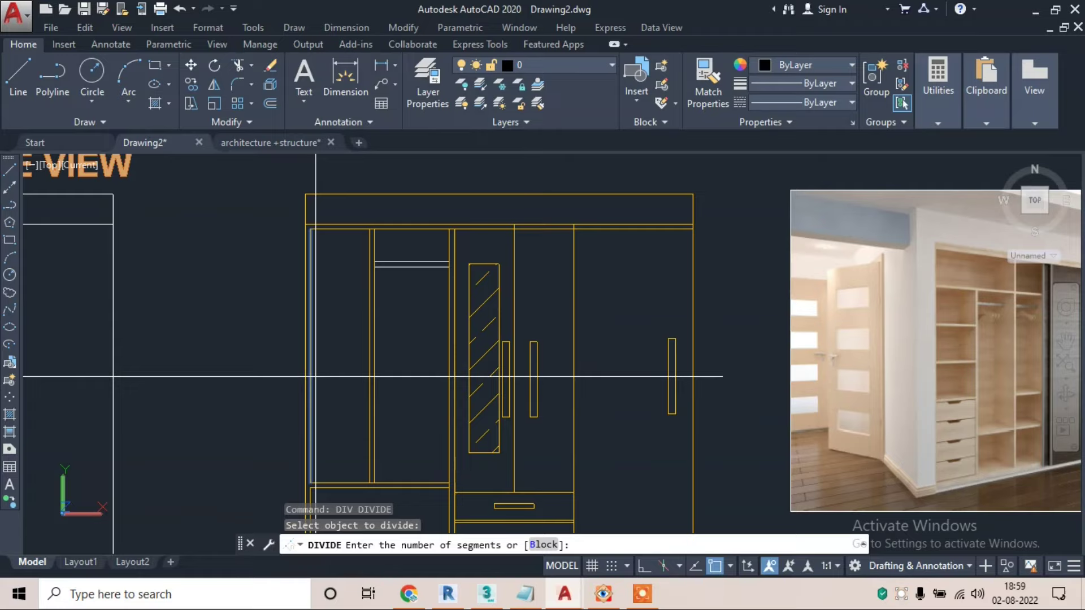
type("3")
key("Return")
key("Escape")
- Draw a first shelf line across the compartment, then undo the stray segment
key("Return")
scroll(315, 377, "up", 3)
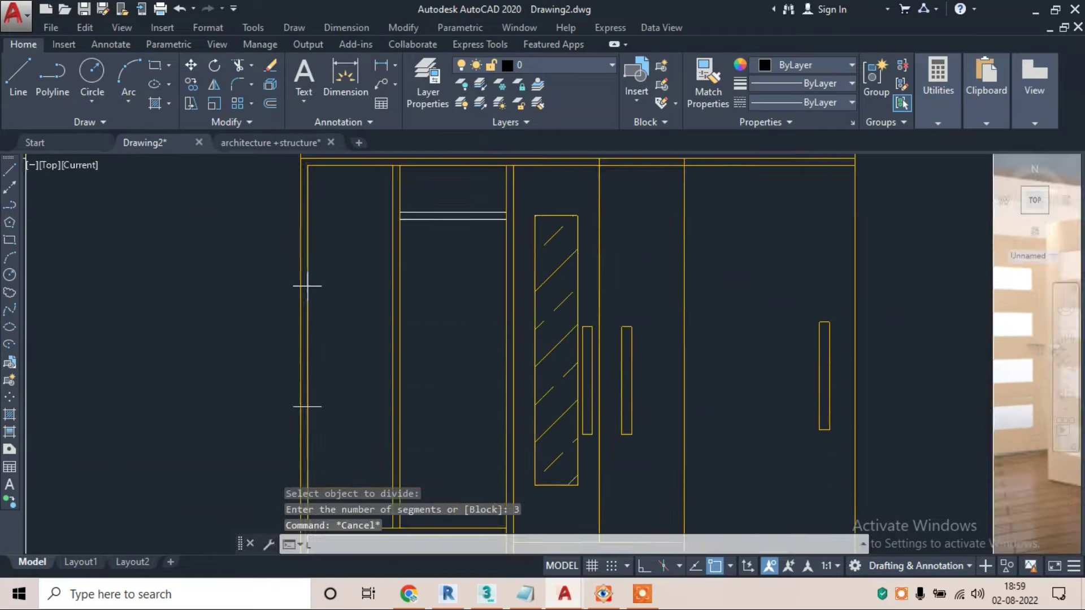
scroll(302, 263, "up", 3)
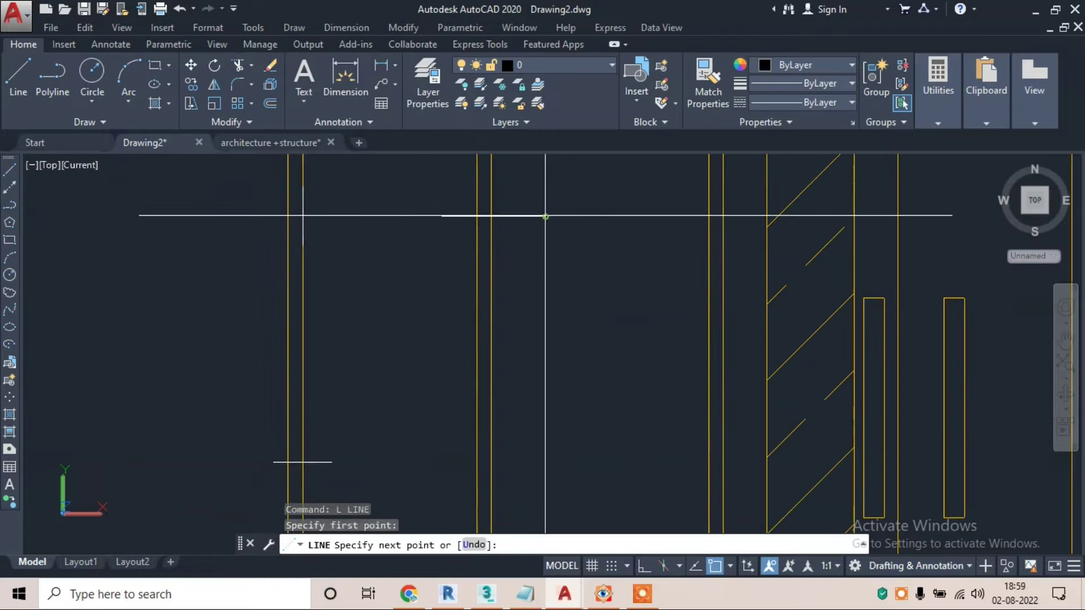
left_click(545, 216)
type("ZZ_u")
key("Return")
key("ctrl+z")
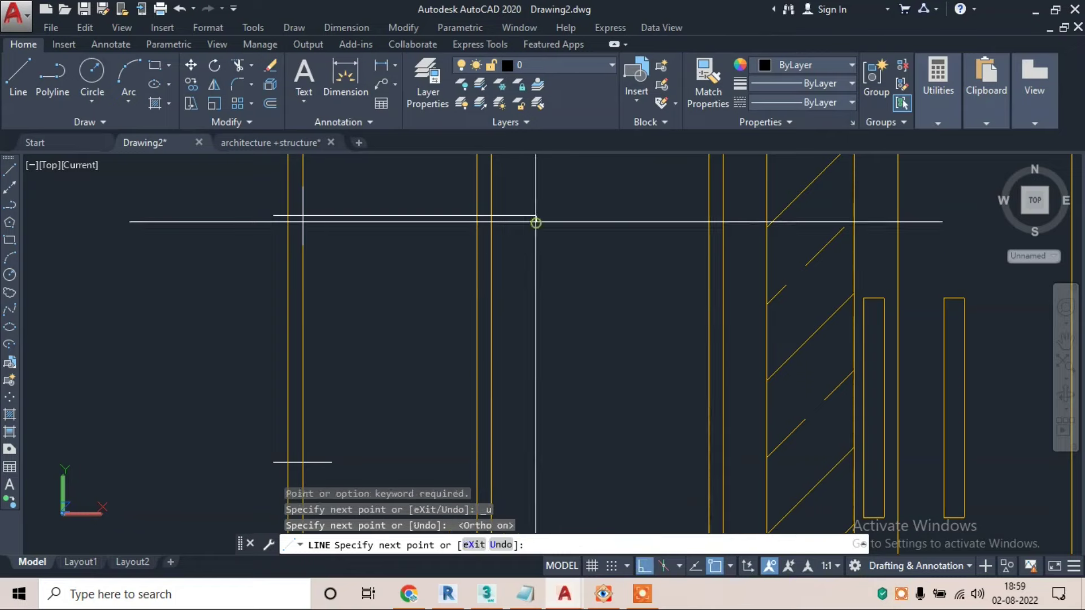
key("Escape")
middle_click_drag(380, 358, 376, 210)
- Draw the second shelf from the lower division mark to the compartment's far side
key("Return")
left_click(298, 312)
left_click(549, 311)
key("Escape")
type("DDPTY")
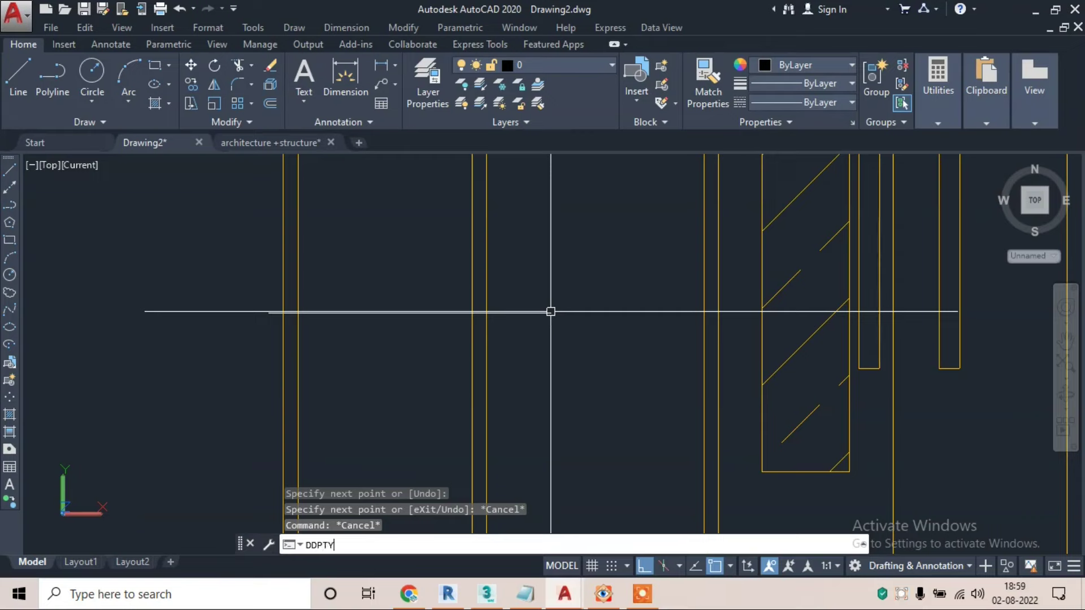
- Accept the point display style settings using PE
type("PE")
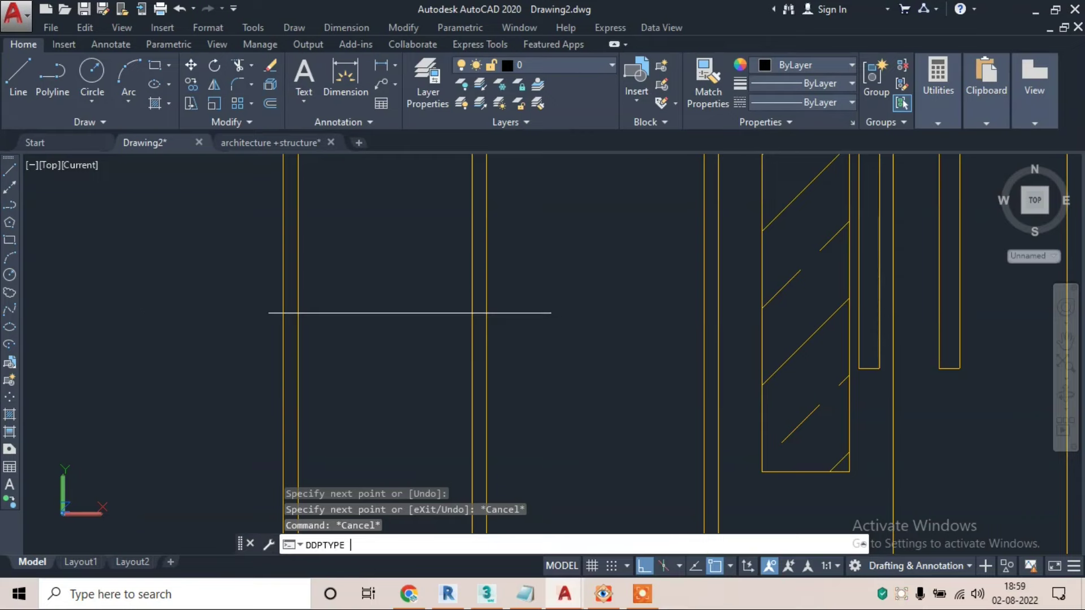
key("Return")
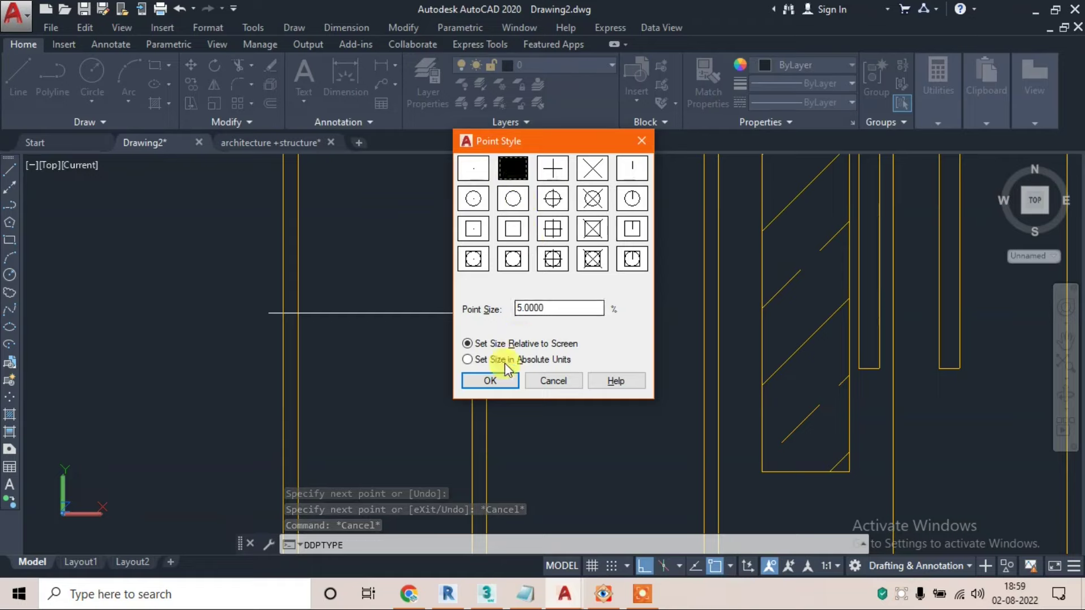
left_click(496, 382)
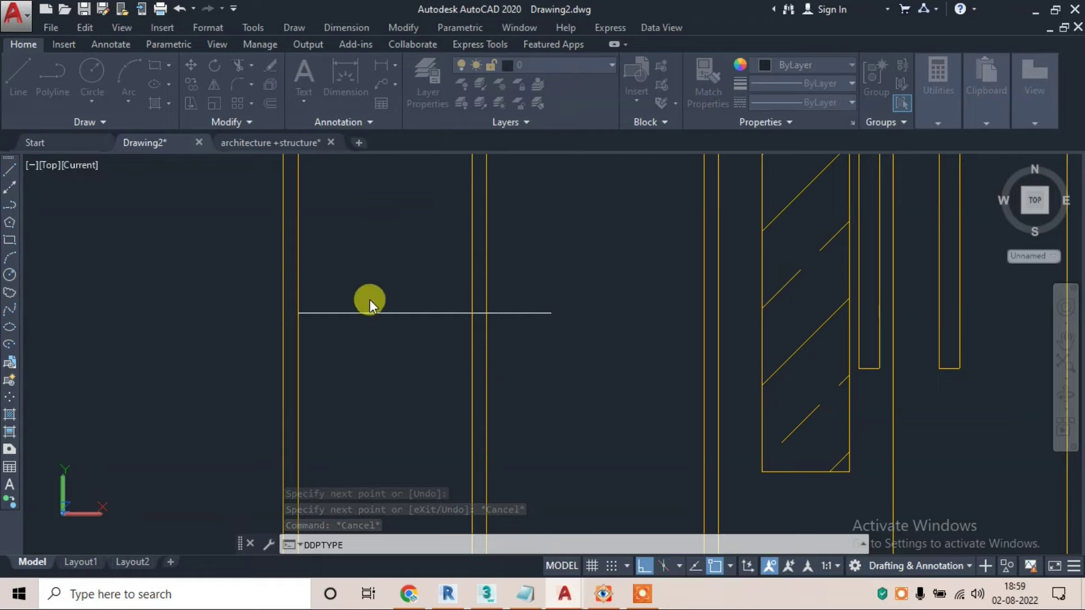
scroll(550, 311, "down", 2)
scroll(508, 283, "down", 3)
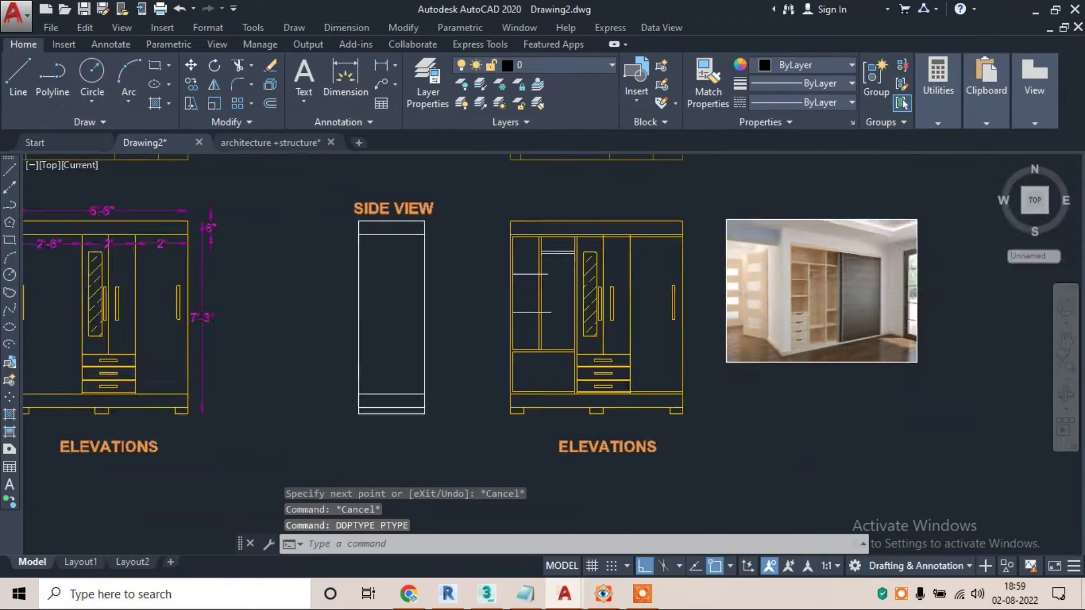
- Cancel a stray selection, then start a trim and cancel it while zooming
scroll(481, 273, "up", 3)
left_click(480, 274)
scroll(480, 273, "up", 2)
key("Escape")
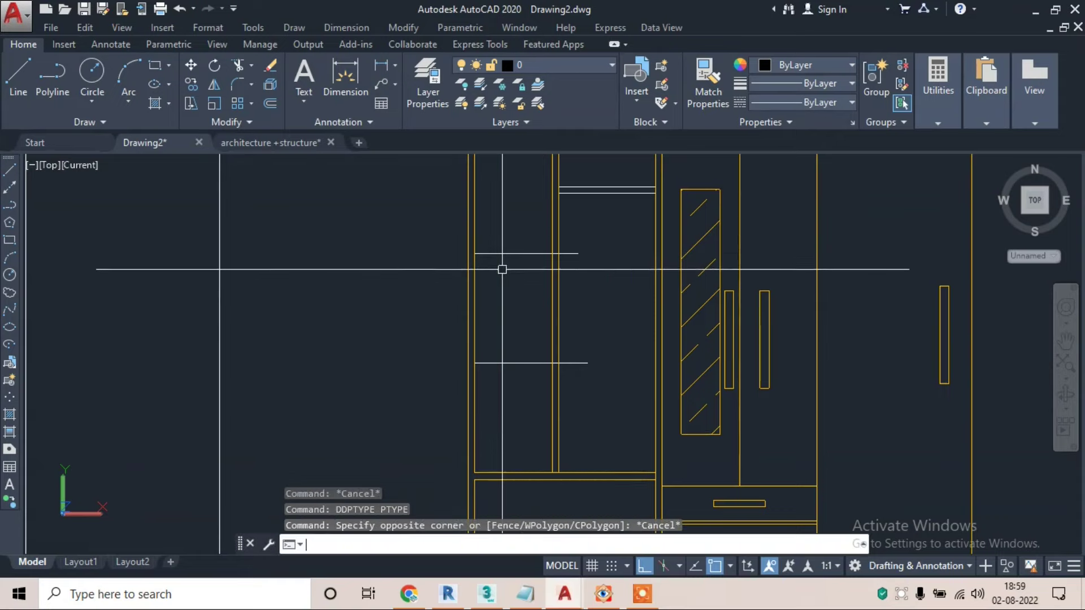
type("tr")
key("Return")
key("Return")
scroll(557, 262, "up", 3)
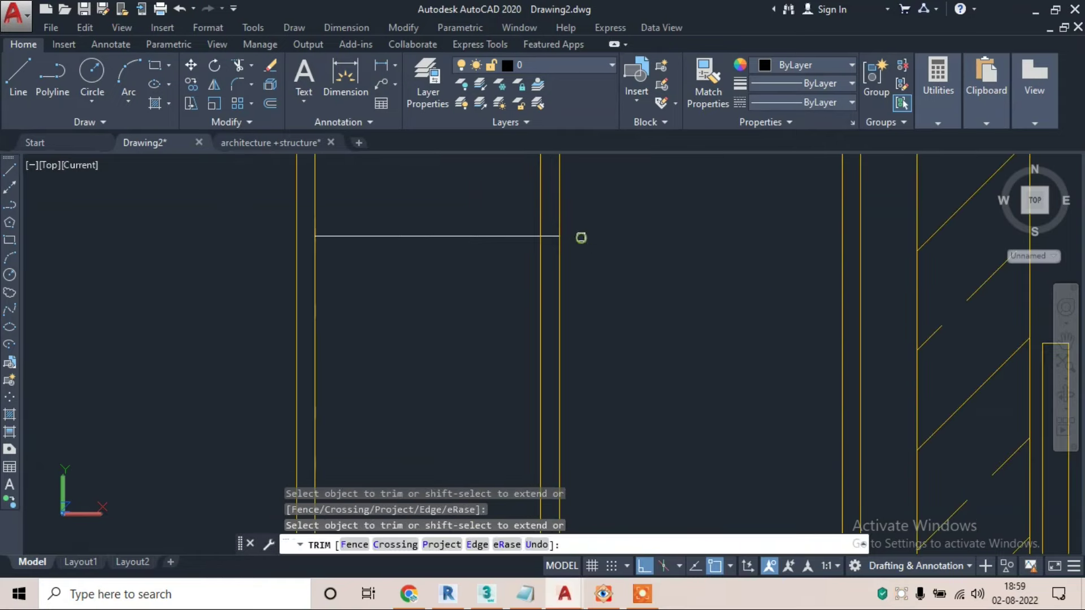
scroll(552, 237, "down", 3)
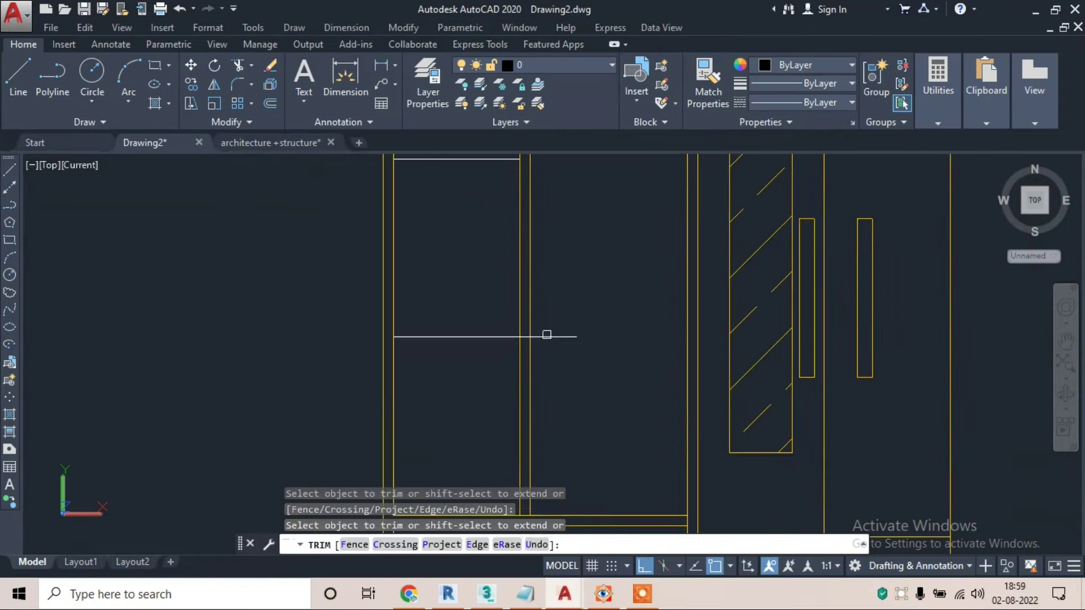
scroll(514, 341, "up", 2)
scroll(539, 332, "down", 2)
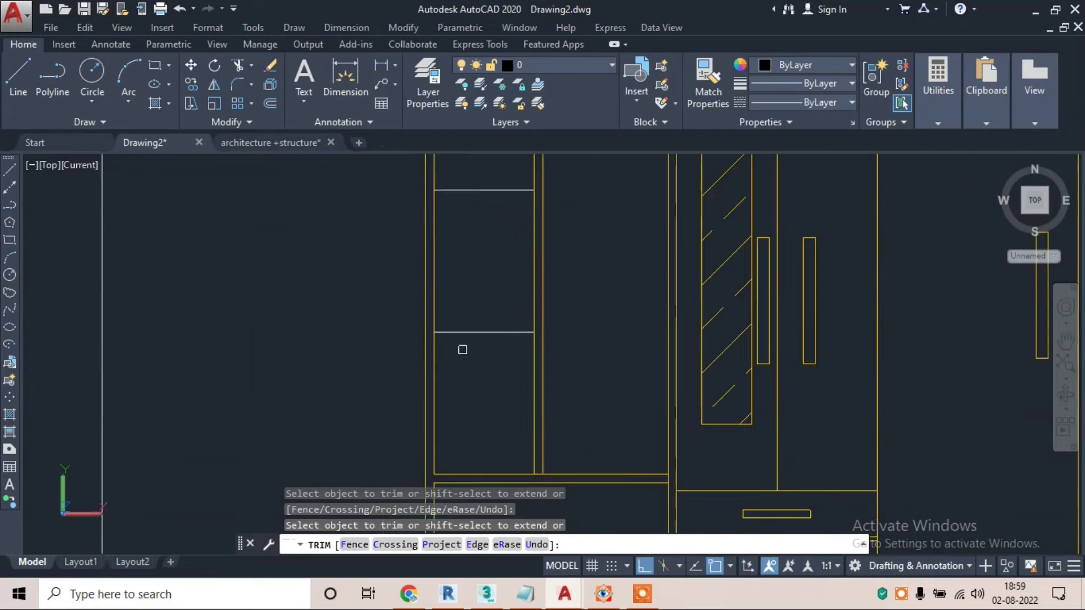
scroll(461, 351, "down", 2)
scroll(502, 345, "up", 3)
key("Escape")
- Offset the upper shelf line by 0.5" to give it thickness
type("o")
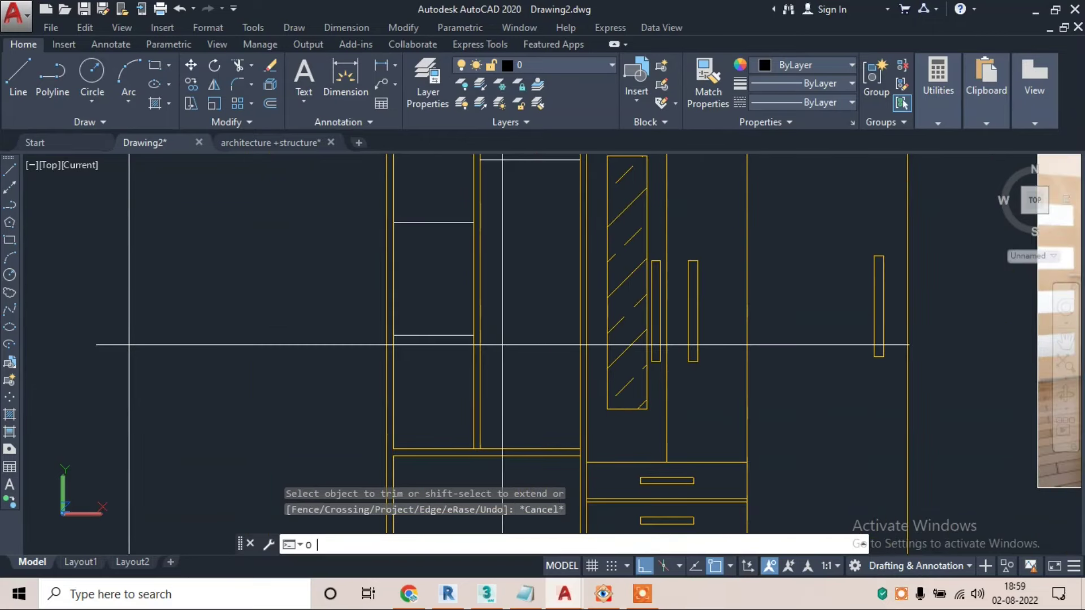
key("Return")
type("0.")
key("Return")
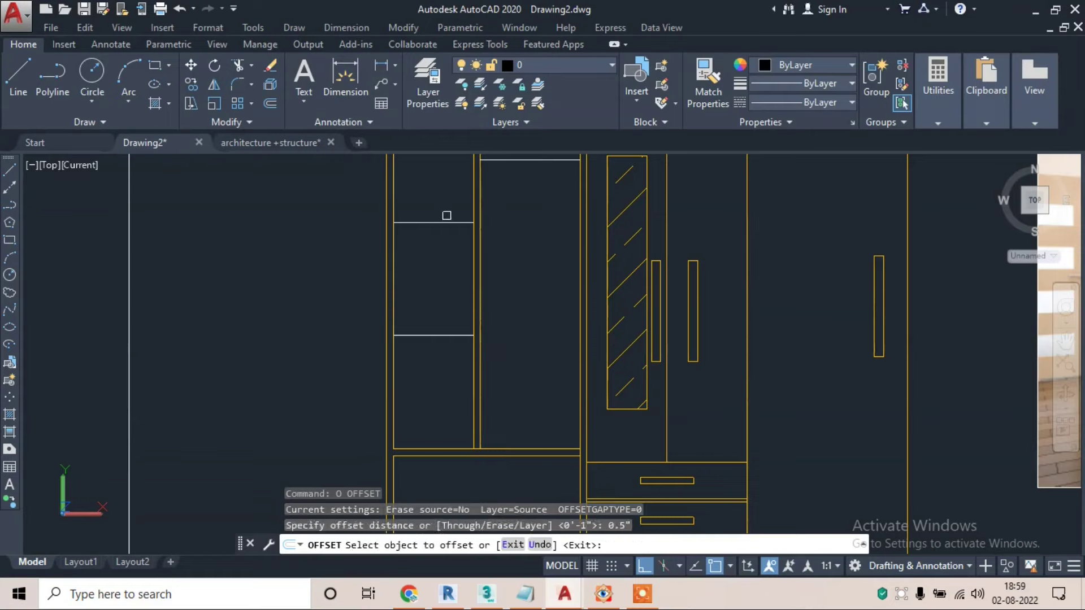
scroll(443, 226, "up", 2)
scroll(444, 226, "up", 1)
left_click(405, 233)
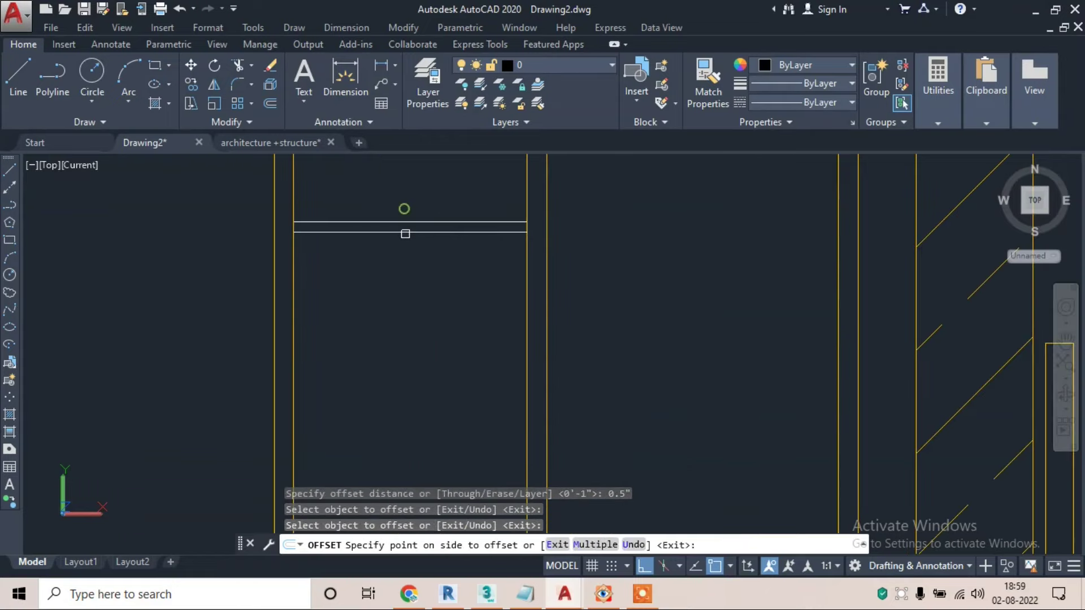
scroll(404, 244, "up", 2)
left_click(399, 235)
scroll(395, 269, "down", 2)
- Offset the two lower shelf lines by 0.5", one above and one below
middle_click_drag(394, 269, 396, 346)
scroll(419, 308, "up", 3)
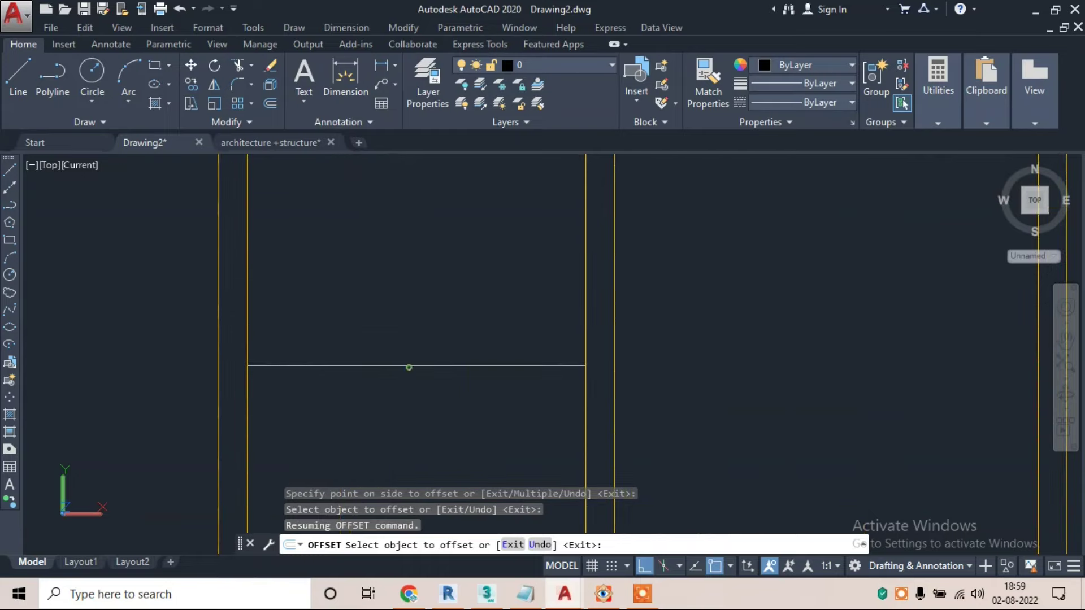
left_click(409, 366)
left_click(405, 362)
left_click(406, 370)
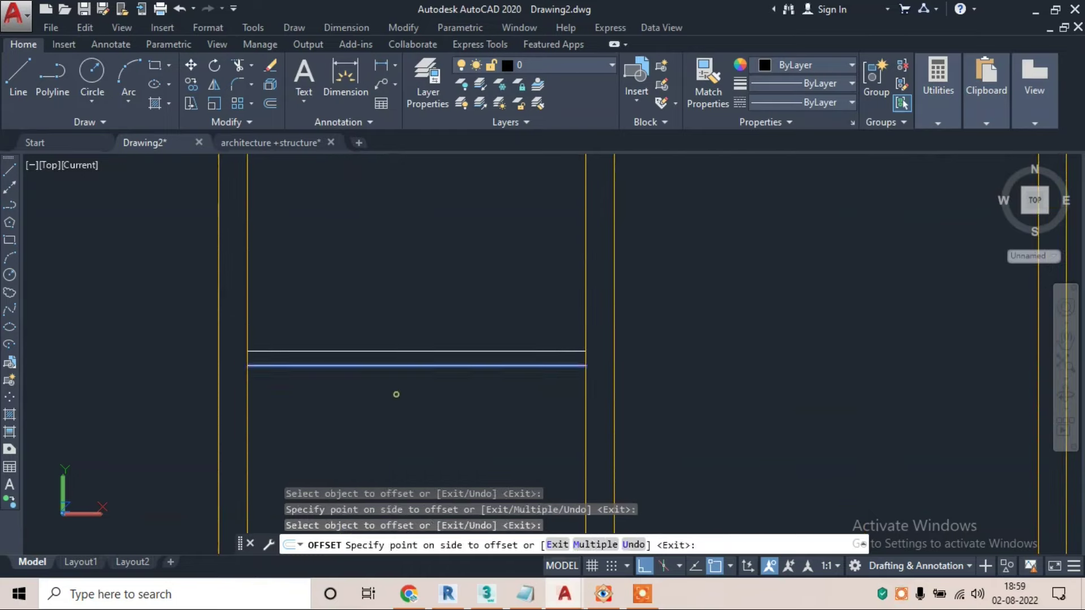
left_click(395, 392)
key("Escape")
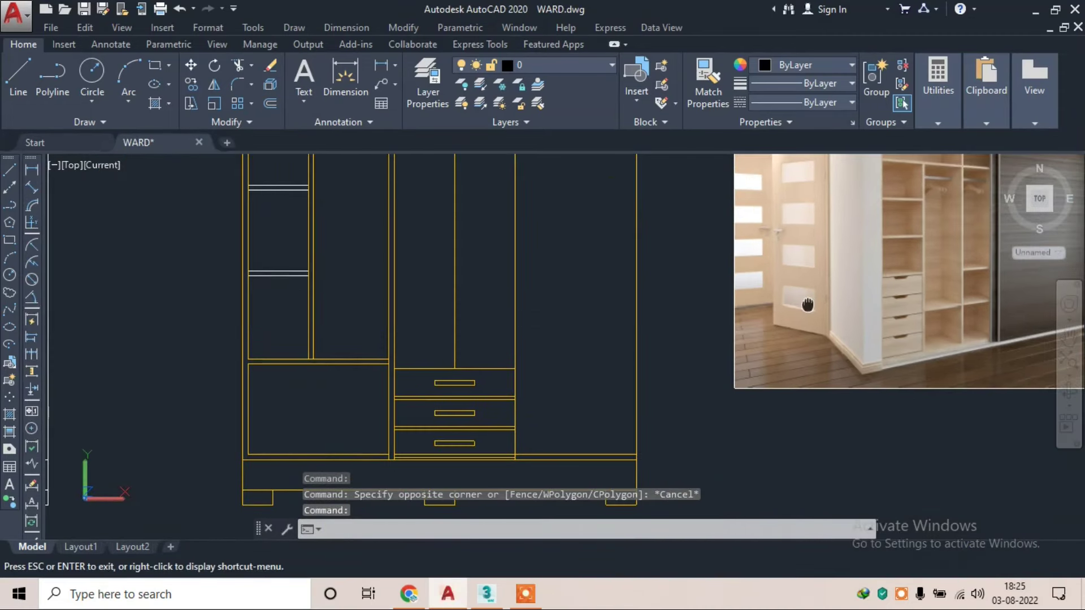
- Draw two horizontal lines across the right-hand compartment from the divider corner past the wardrobe side
key("Escape")
middle_click_drag(506, 344, 651, 314)
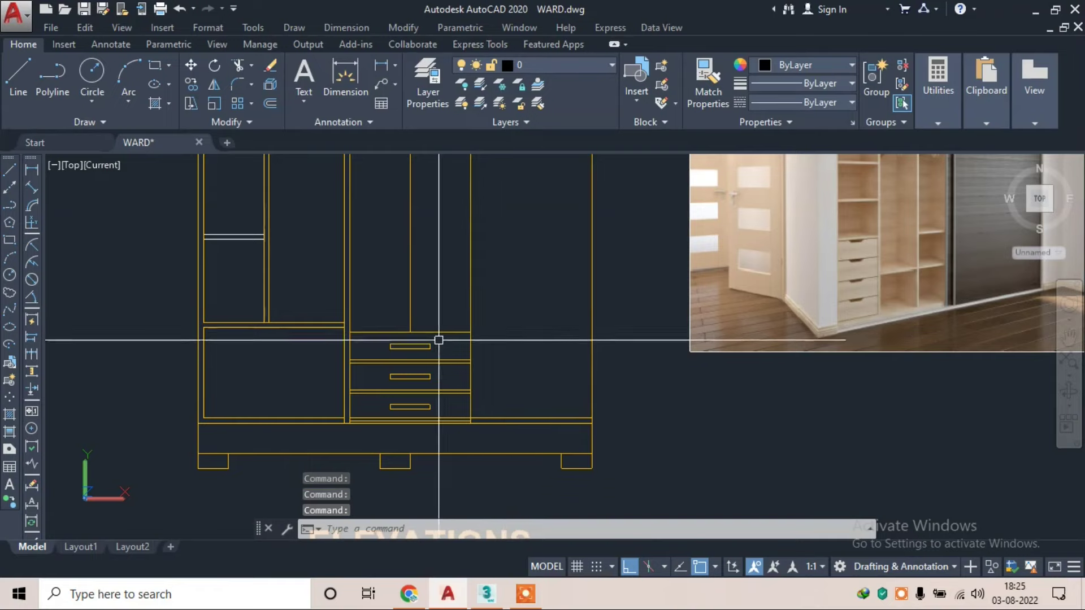
type("l")
scroll(443, 346, "up", 2)
key("Return")
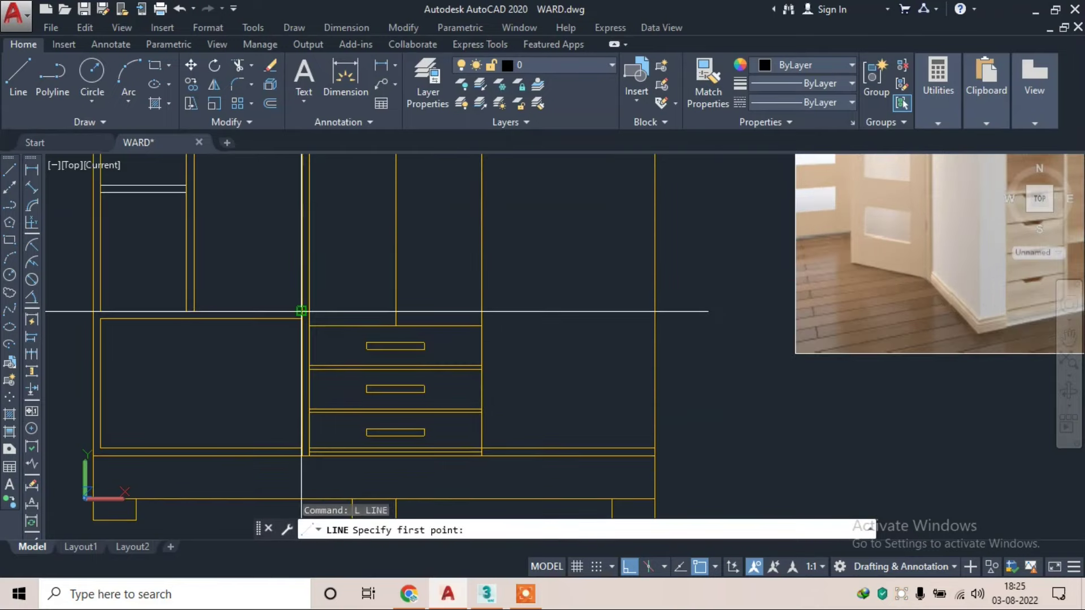
left_click(302, 310)
left_click(707, 311)
key("Escape")
key("Return")
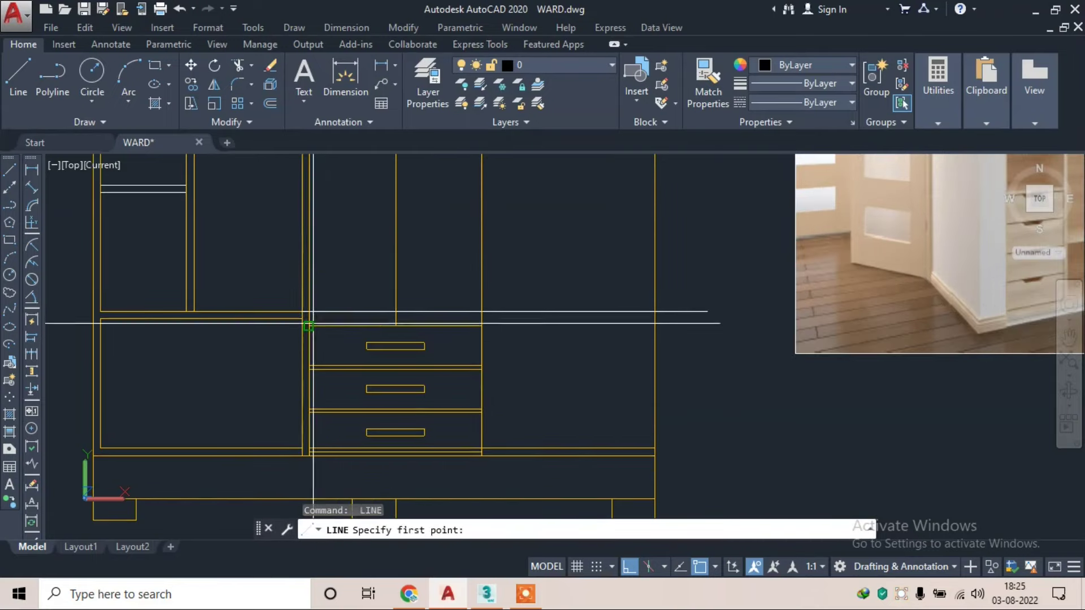
left_click(302, 318)
left_click(694, 325)
key("Escape")
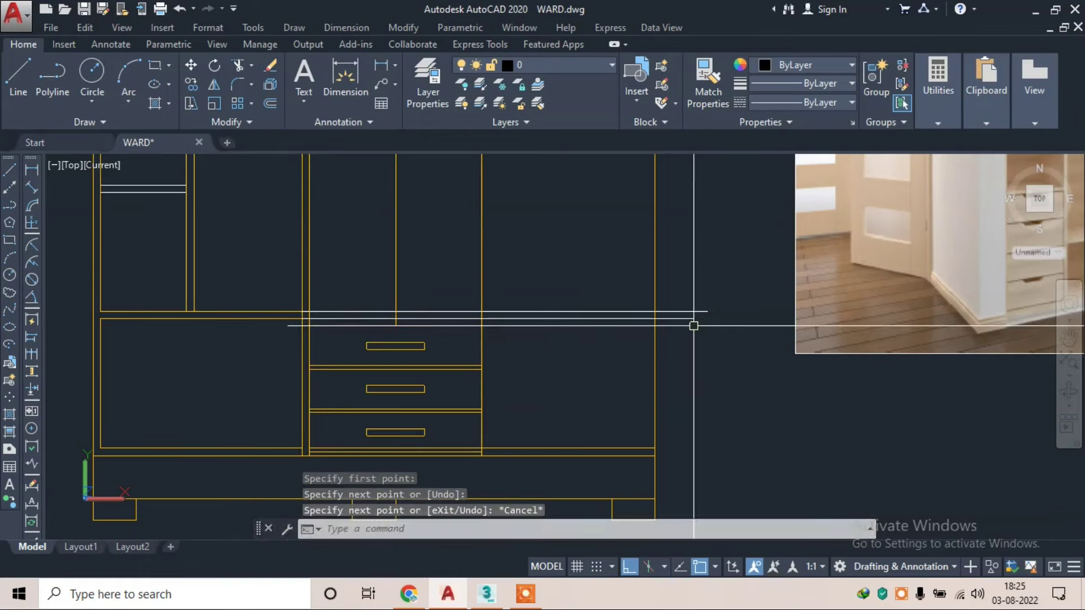
- Trim the overhanging shelf line ends and erase the two leftover pieces
type("tr")
key("Return")
left_click(693, 326)
scroll(472, 296, "up", 3)
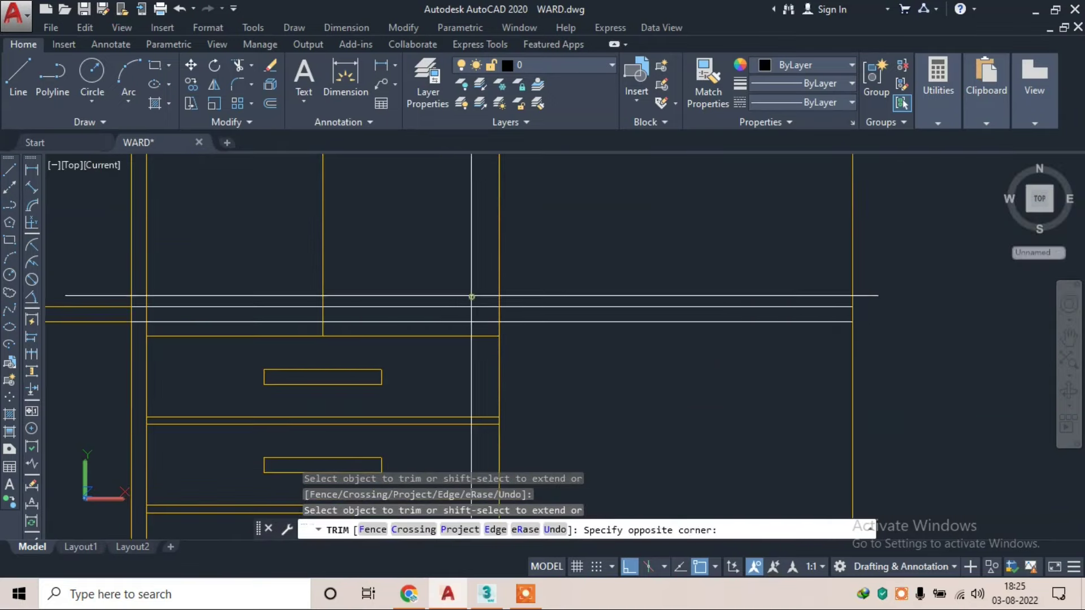
middle_click_drag(472, 297, 677, 301)
left_click(471, 294)
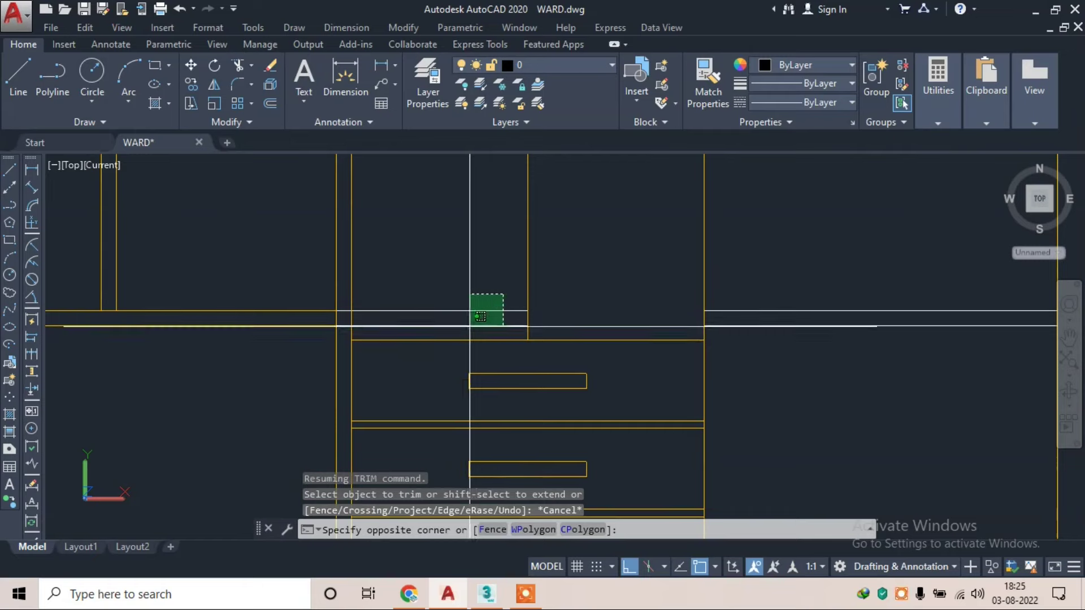
left_click(480, 317)
scroll(480, 317, "down", 3)
type("e")
key("Return")
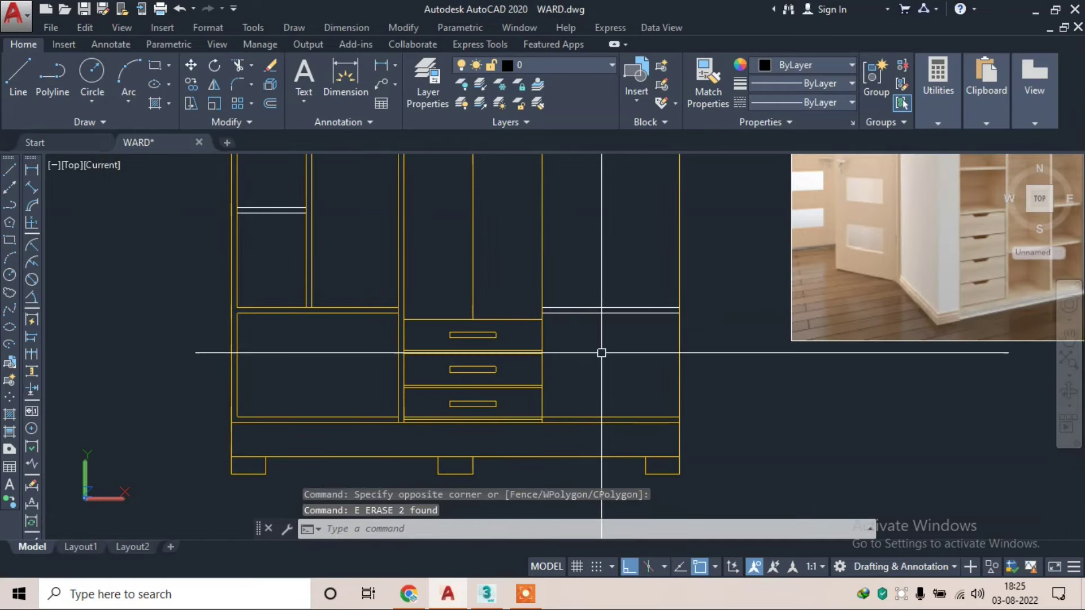
- Draw a vertical line from under the new shelf down to the wardrobe base
type("l")
key("Return")
scroll(601, 353, "up", 2)
left_click(610, 301)
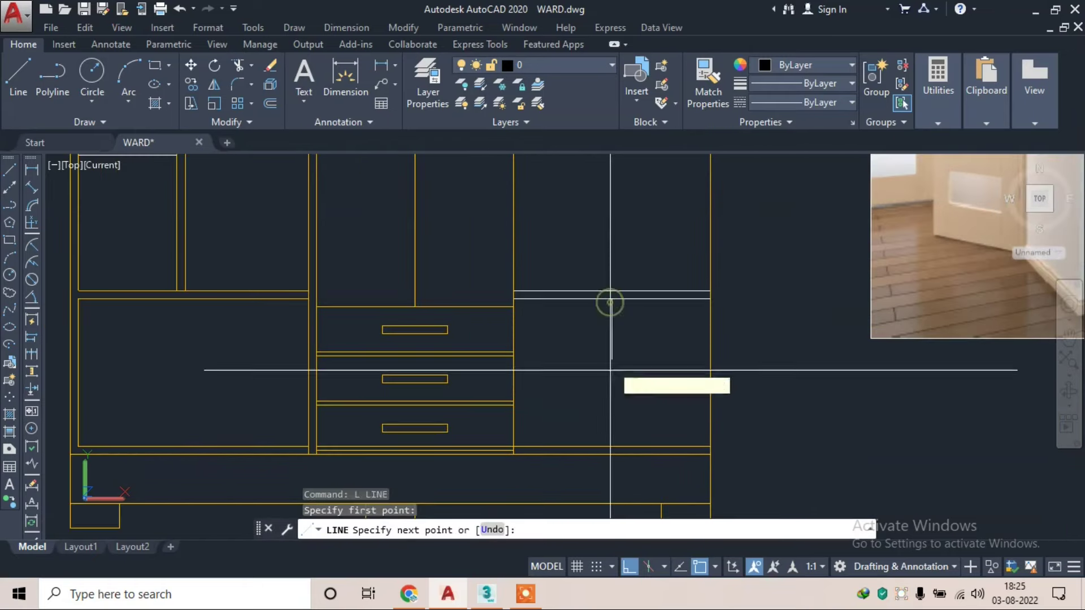
left_click(616, 447)
key("Escape")
key("Escape")
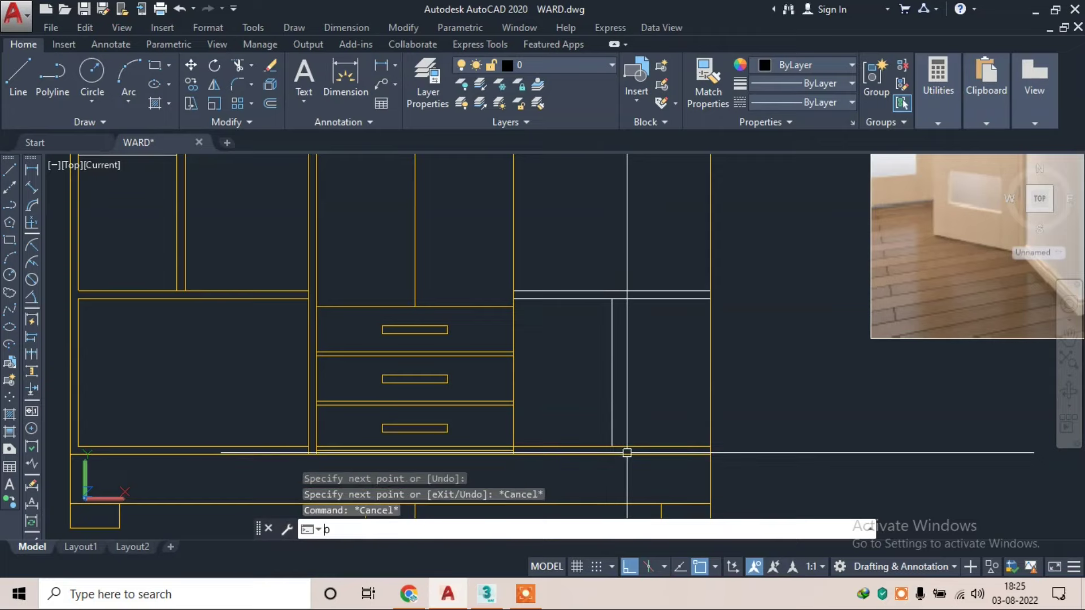
key("Return")
type("1")
key("Return")
key("Escape")
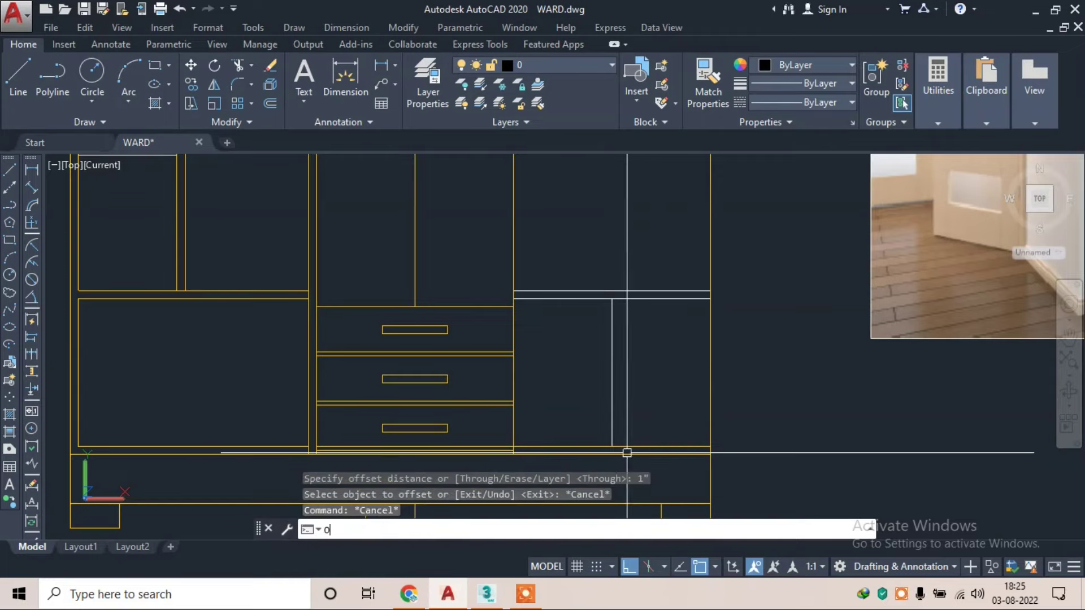
- Offset the vertical line to both sides and erase the original, forming a double divider
type("o")
key("Return")
key("Return")
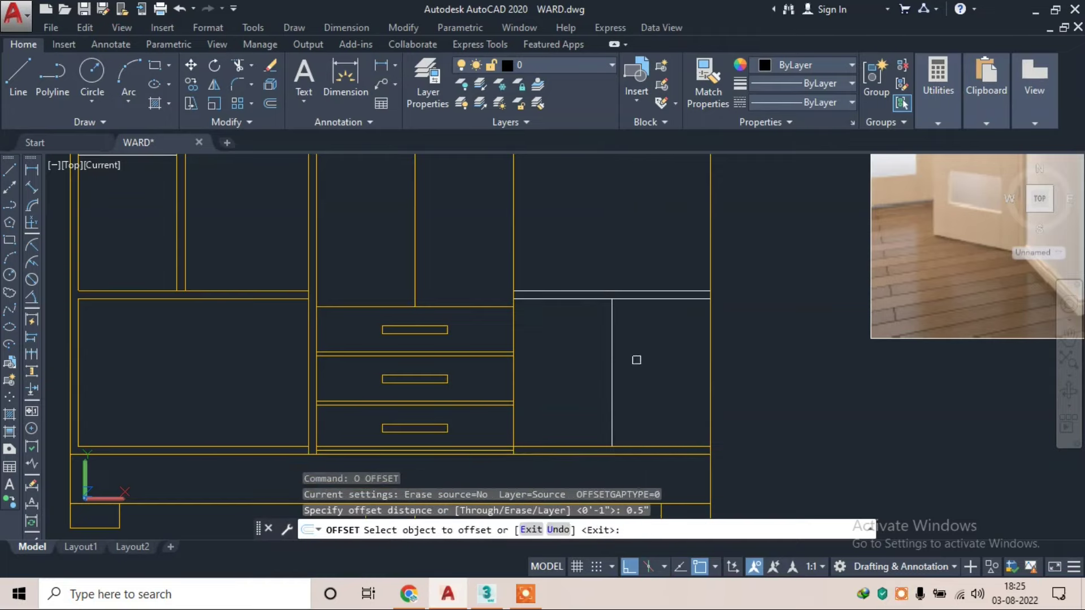
scroll(636, 360, "up", 3)
left_click(587, 317)
left_click(581, 315)
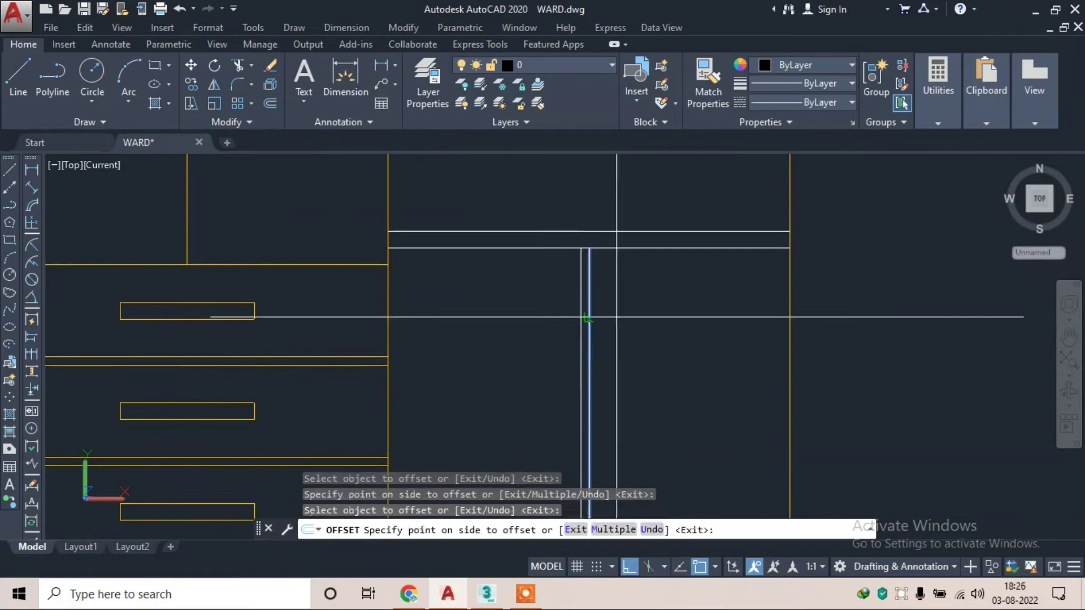
left_click(600, 305)
key("Escape")
left_click(591, 287)
type("e")
key("Return")
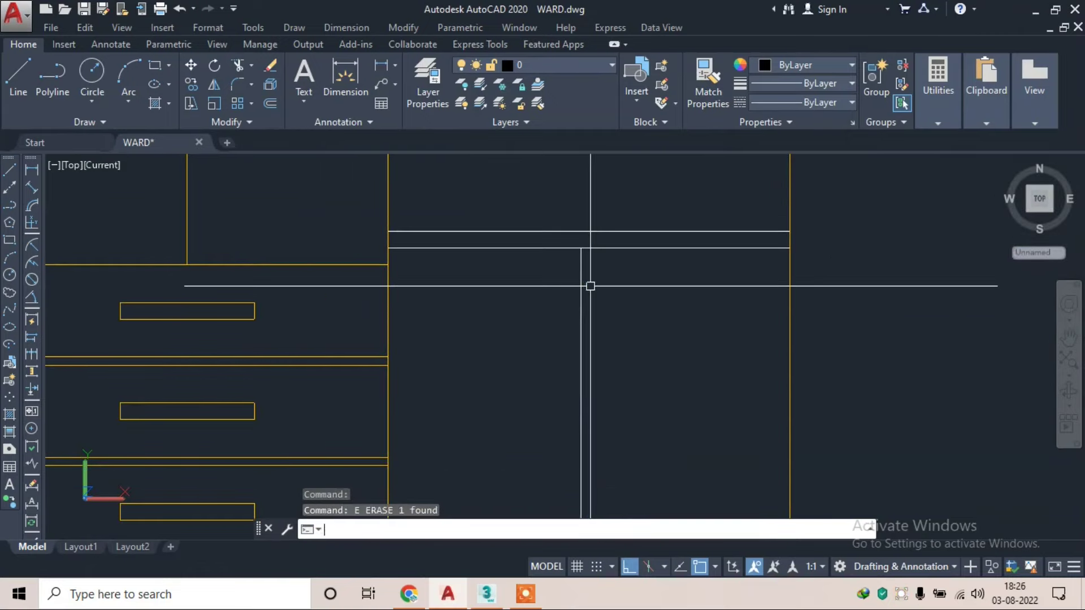
- Run a trim using all objects as cutting edges, then cancel it and a stray selection
type("r")
key("Return")
key("Return")
key("Escape")
type("o")
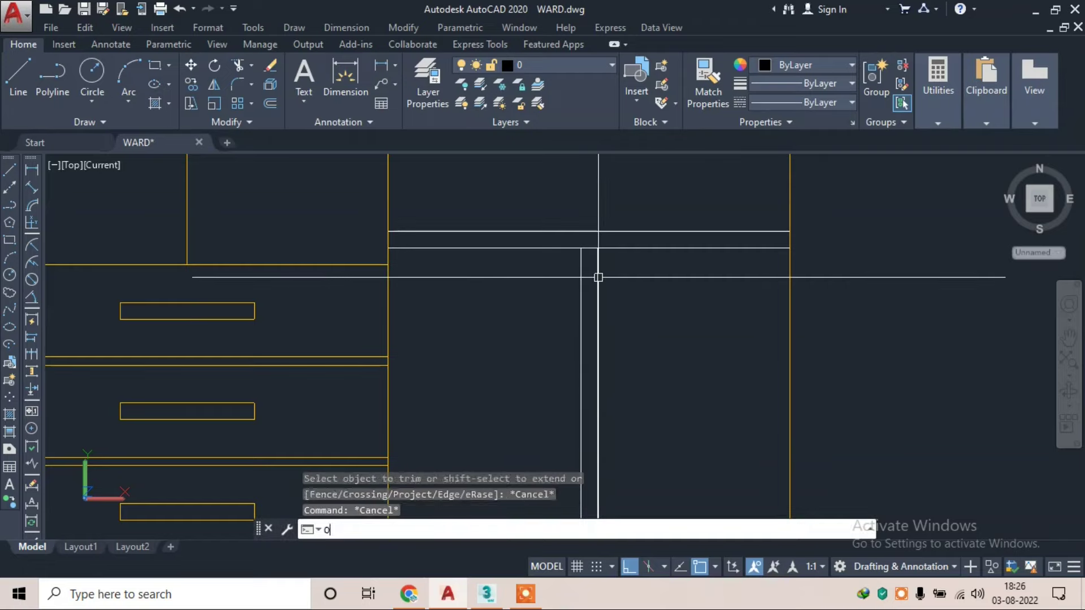
key("Return")
scroll(590, 248, "up", 1)
key("Return")
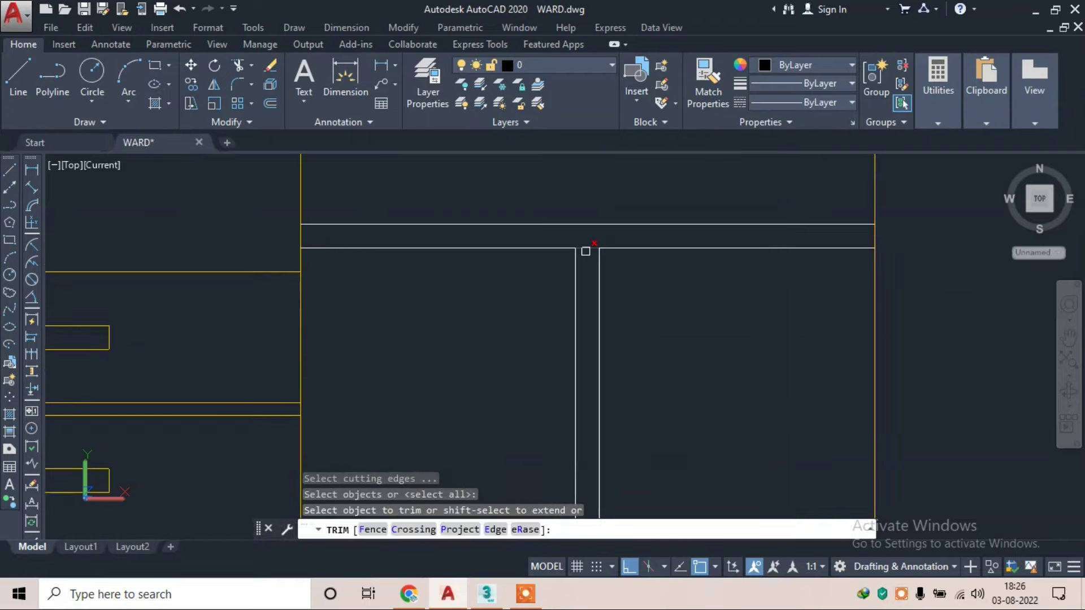
key("Escape")
type("ex")
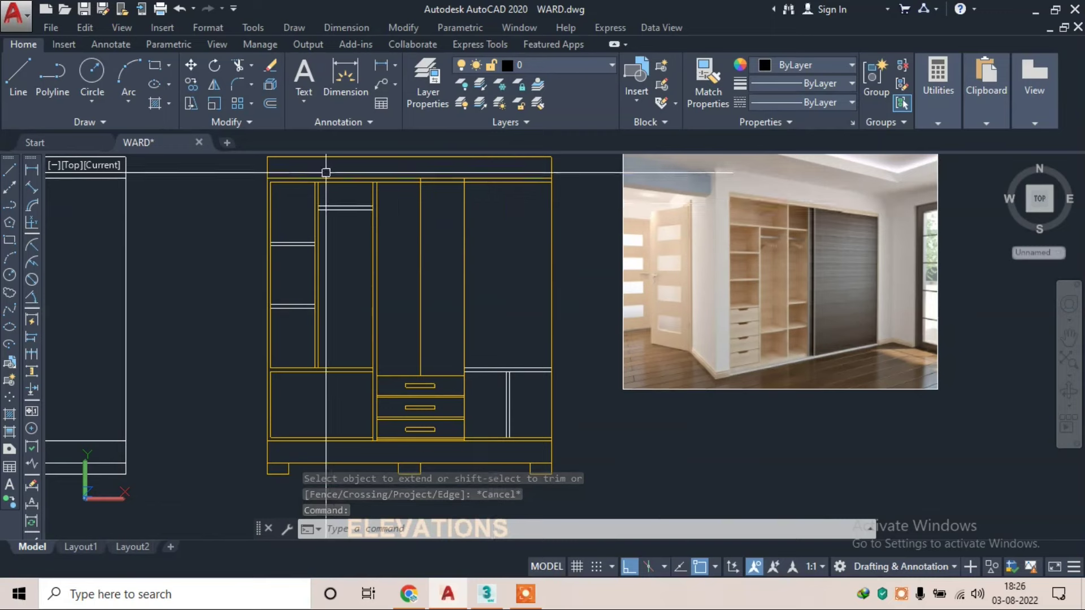
scroll(327, 169, "up", 3)
left_click(355, 200)
key("Escape")
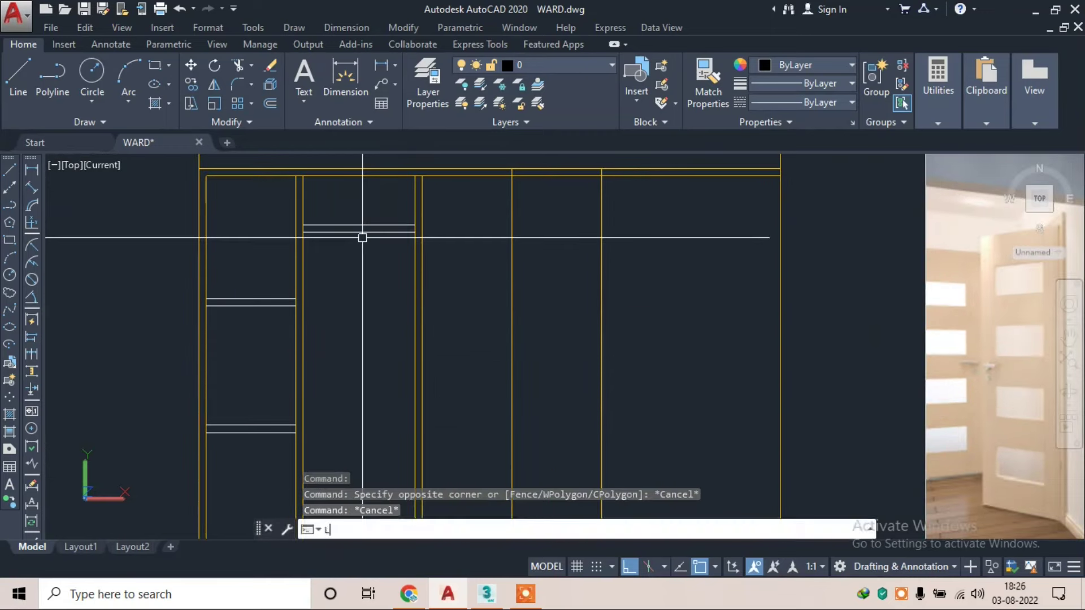
- Draw two horizontal shelf lines near the top, spanning past the wardrobe's right side
type("l")
key("Return")
left_click(415, 224)
middle_click_drag(762, 249, 644, 236)
left_click(706, 218)
key("Return")
key("Return")
left_click(295, 219)
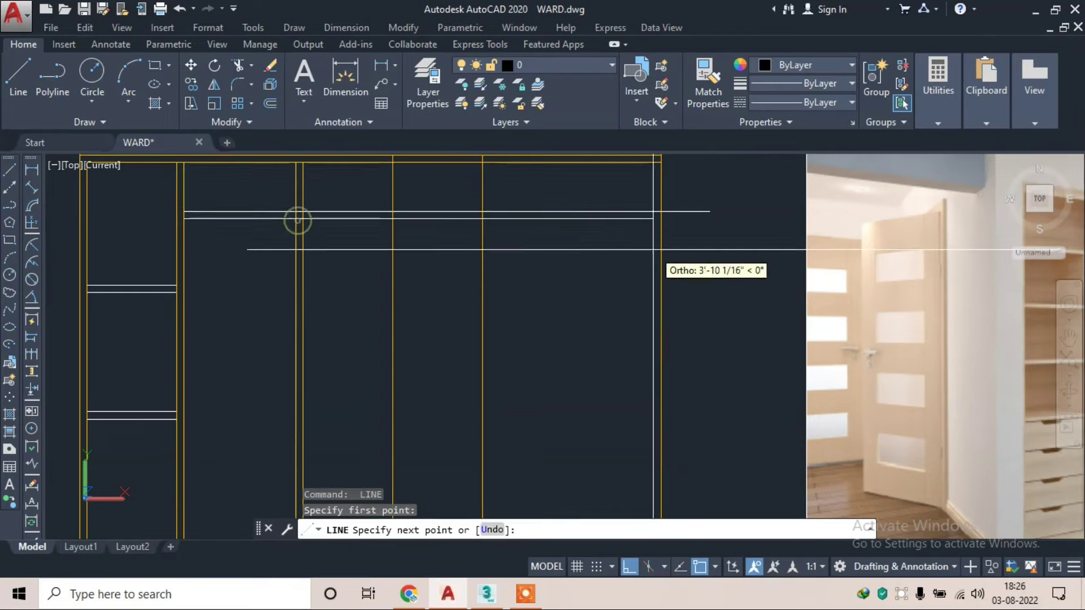
left_click(696, 236)
key("Escape")
- Trim the top shelf lines' overhanging ends and erase the two leftover segments
type("tr")
key("Return")
key("Return")
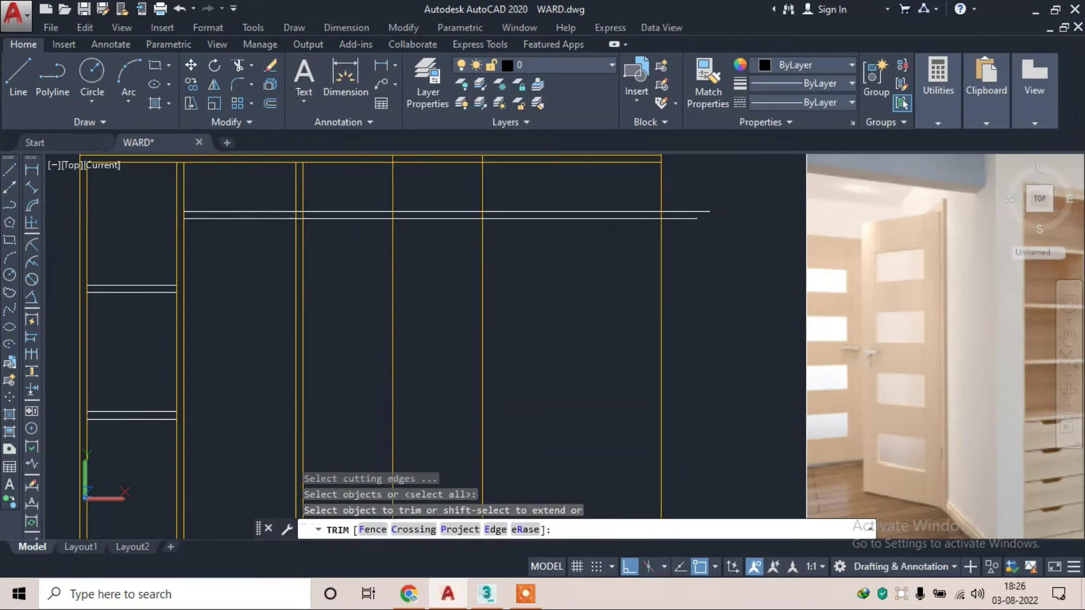
left_click(703, 206)
left_click(671, 252)
scroll(473, 216, "up", 2)
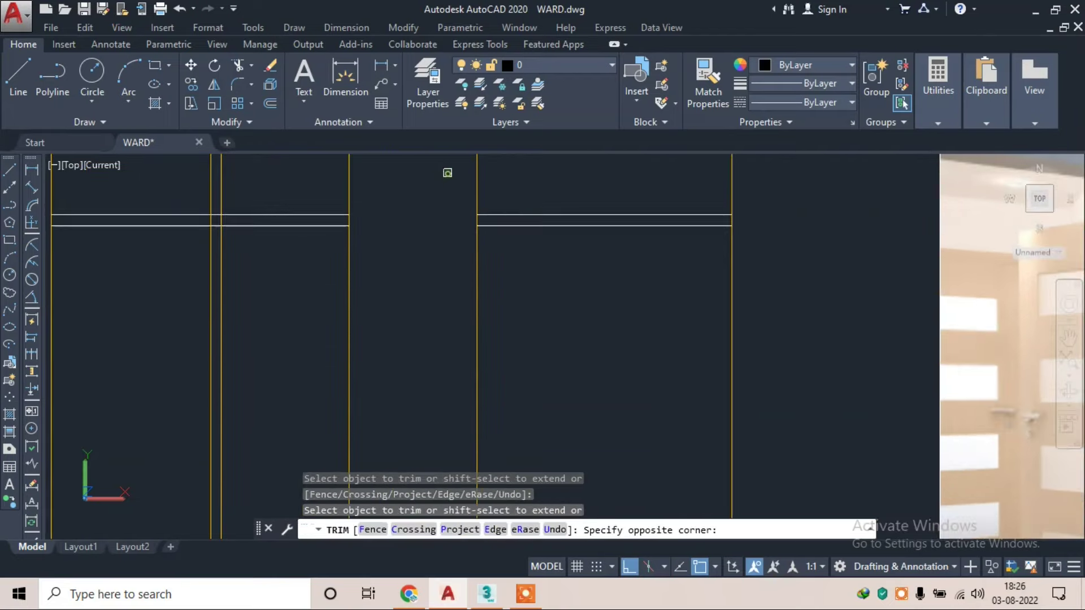
key("Escape")
scroll(508, 184, "down", 2)
left_click(508, 184)
left_click(443, 293)
type("e")
key("Return")
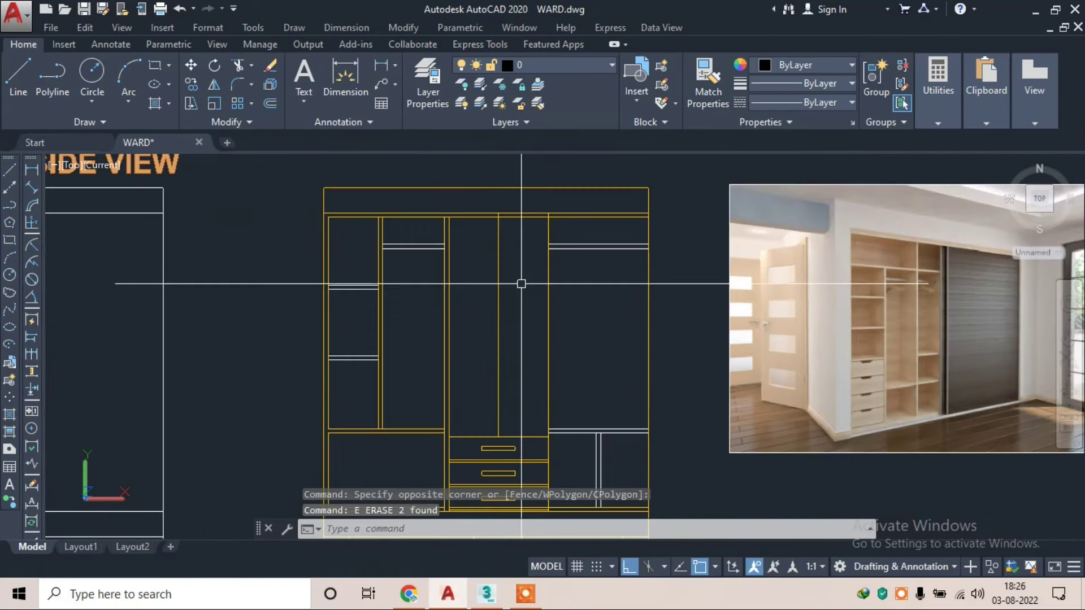
middle_click_drag(553, 325, 540, 292)
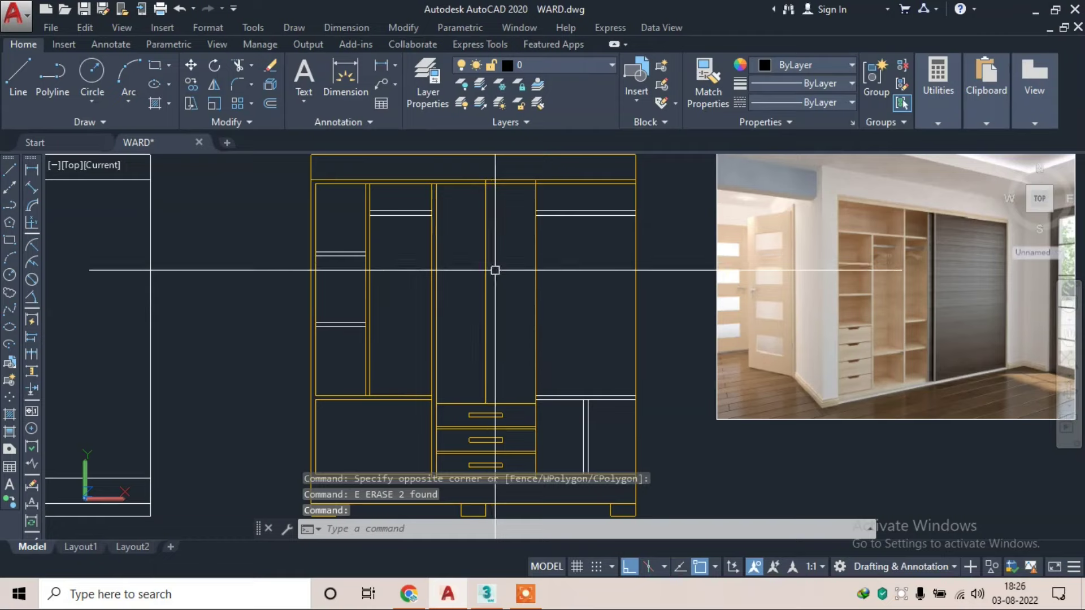
- Offset two compartment lines 0.5 inch to form double-line shelves
key("Escape")
key("Escape")
type("o")
key("Return")
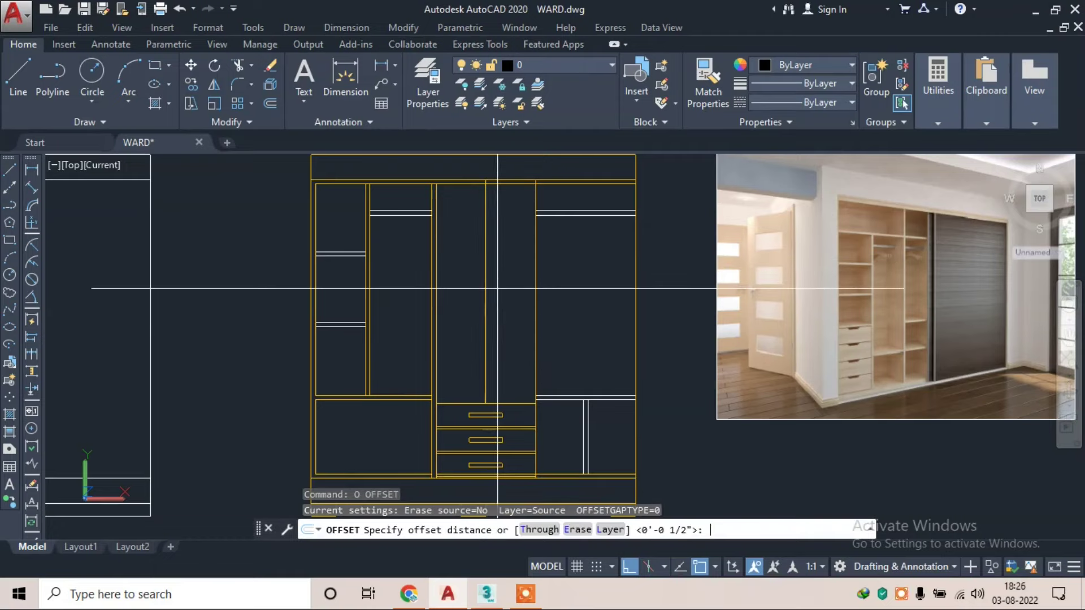
key("Return")
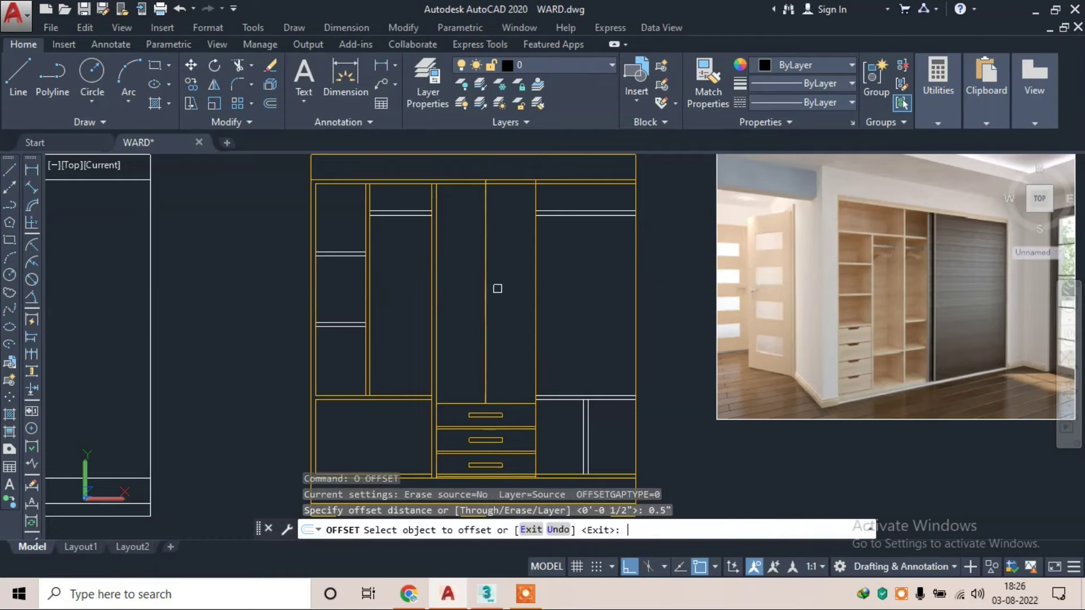
scroll(505, 246, "up", 3)
left_click(470, 227)
left_click(460, 227)
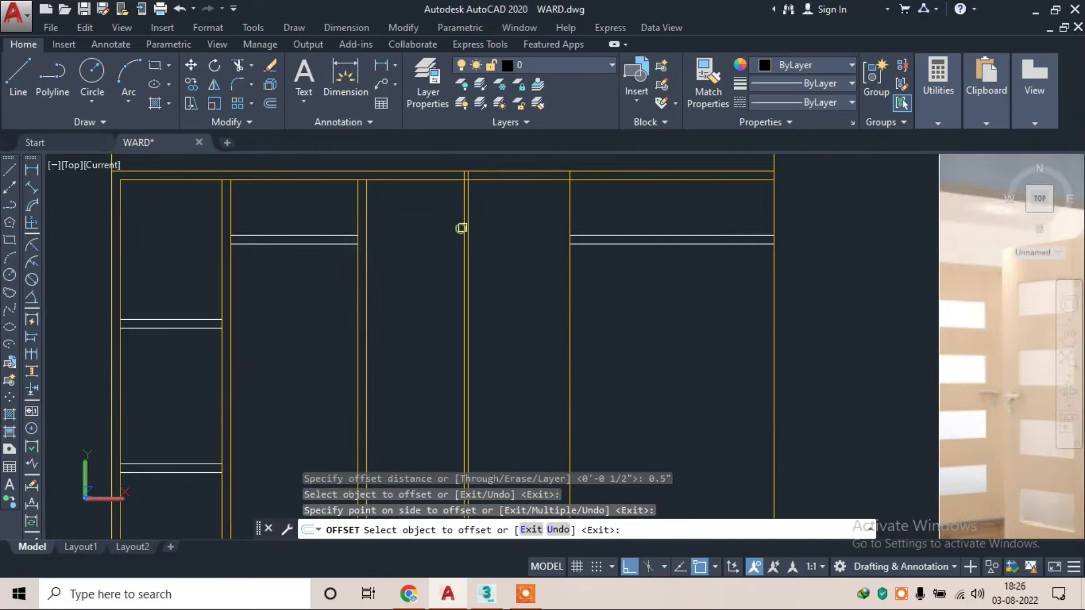
scroll(462, 225, "up", 4)
left_click(476, 226)
left_click(486, 222)
key("Escape")
- Erase the stray line left between the new shelf lines
scroll(475, 222, "down", 2)
left_click(475, 222)
key("e")
key("Return")
- Trim the uprights between the new shelf lines using a crossing window
middle_click_drag(510, 189, 501, 218)
type("tr")
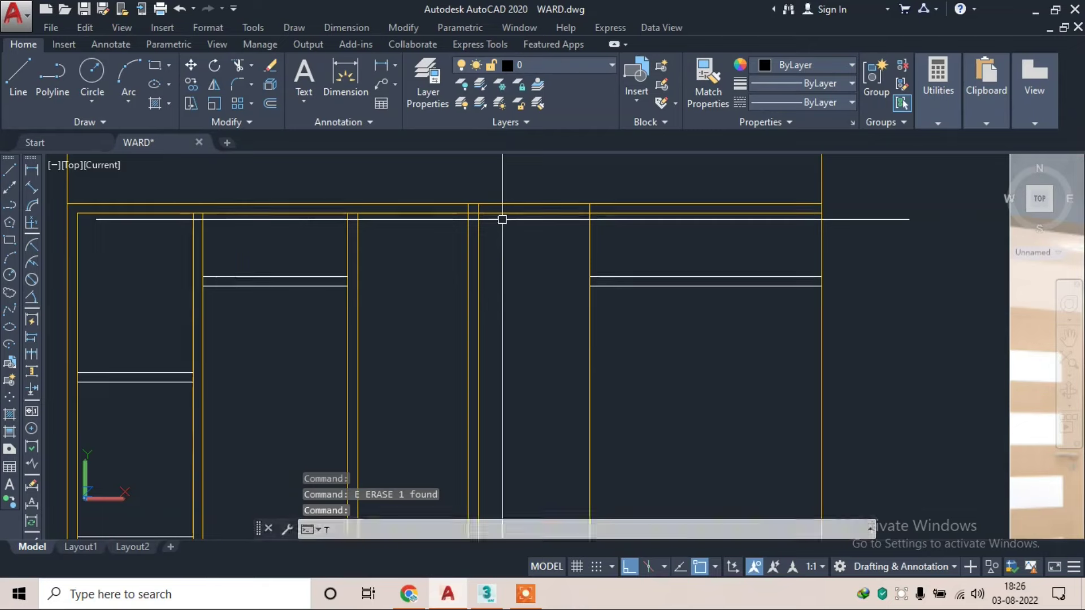
key("Return")
scroll(497, 209, "up", 2)
scroll(496, 202, "up", 2)
left_click(496, 201)
left_click(394, 194)
scroll(581, 213, "down", 2)
scroll(581, 213, "up", 2)
scroll(603, 201, "down", 3)
scroll(532, 291, "up", 2)
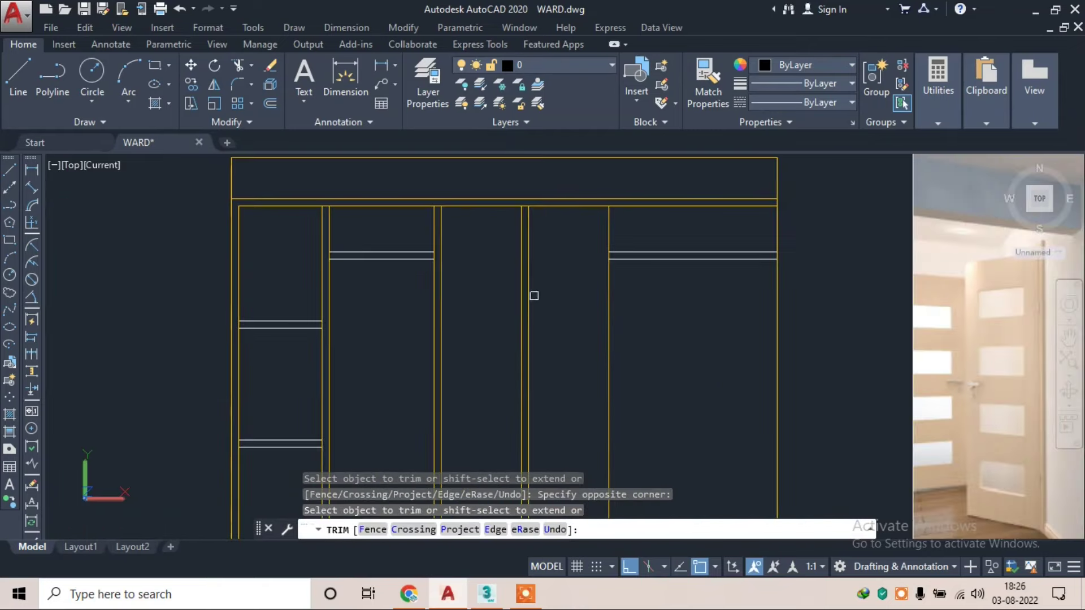
mouse_move(528, 194)
middle_mouse_down()
mouse_move(538, 383)
mouse_move(523, 266)
middle_mouse_up()
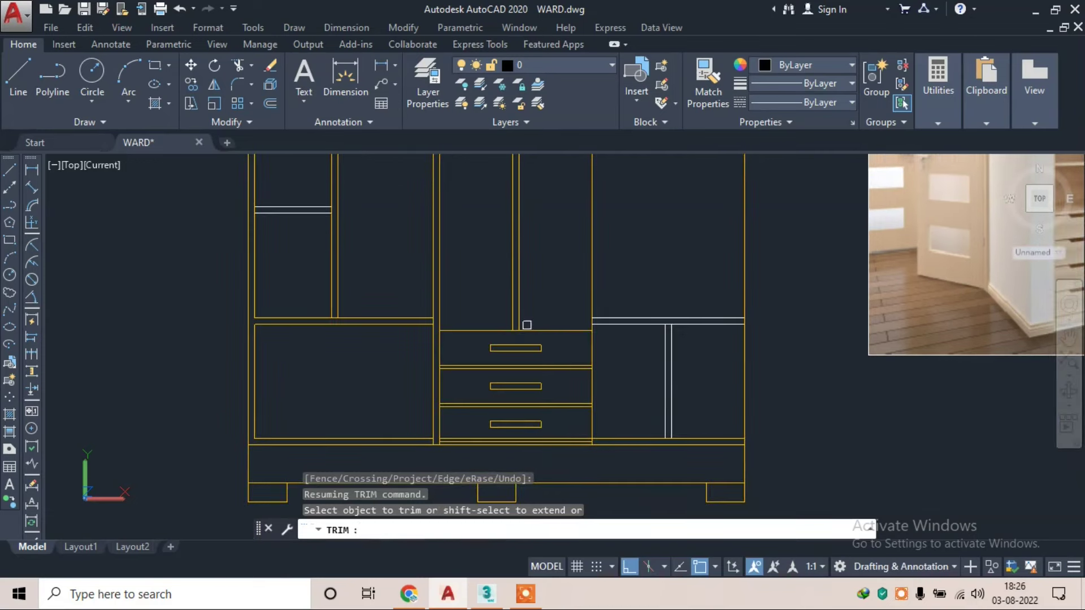
scroll(523, 327, "up", 1)
scroll(523, 329, "up", 1)
key("Escape")
- Offset the drawer's top line 0.5 inch upward to form the rail
type("o")
key("Return")
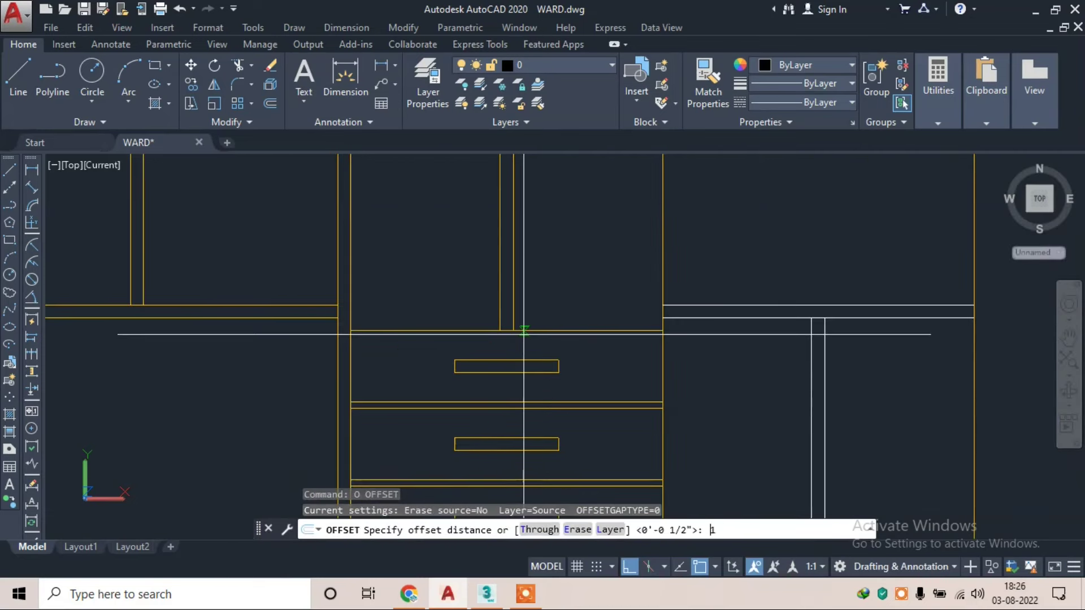
type("1\"")
key("Return")
left_click(562, 331)
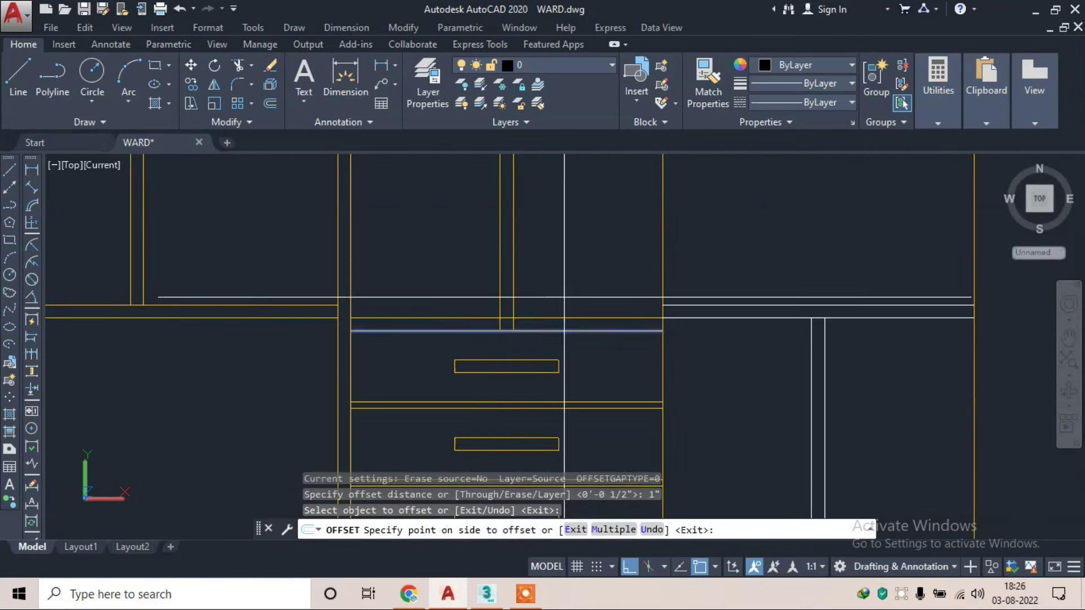
key("Escape")
type("o")
key("Return")
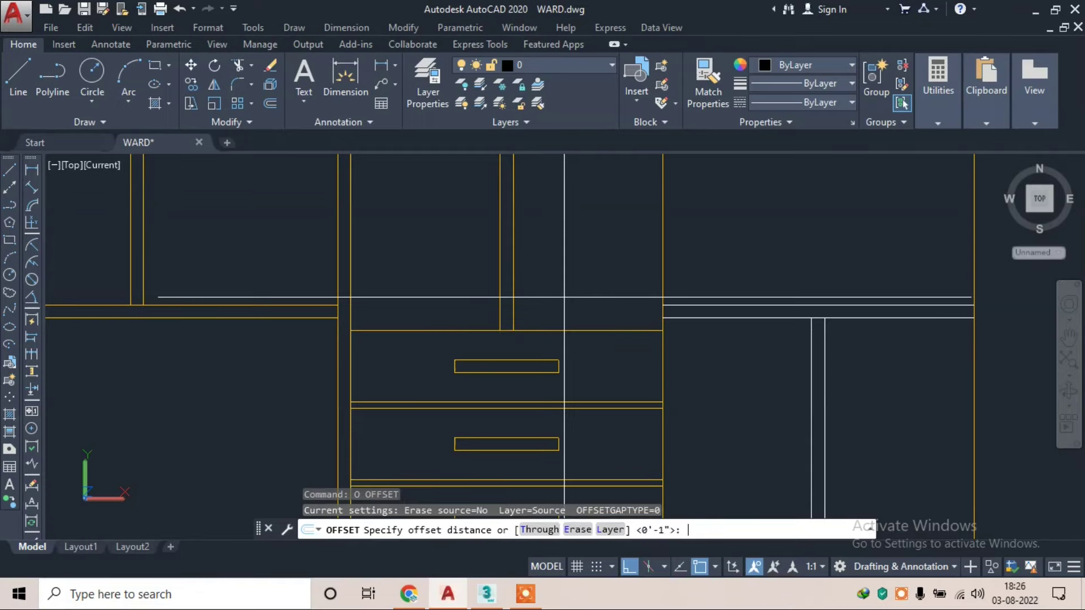
type("\"")
key("Return")
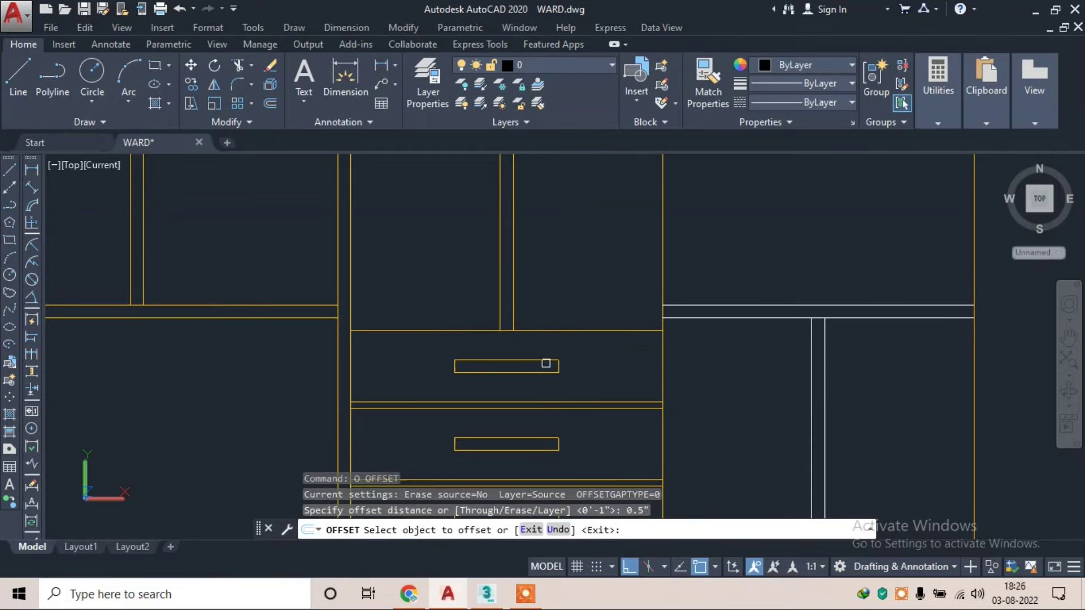
left_click(567, 328)
left_click(568, 310)
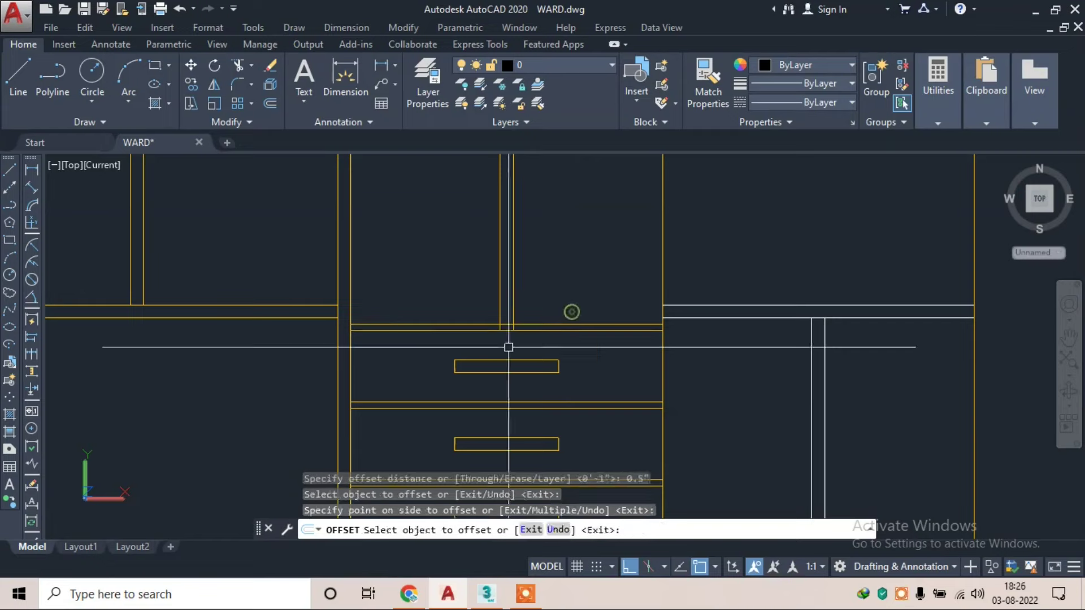
key("Escape")
- Trim lines above the drawers with a crossing window
type("TR")
key("Return")
left_click(509, 283)
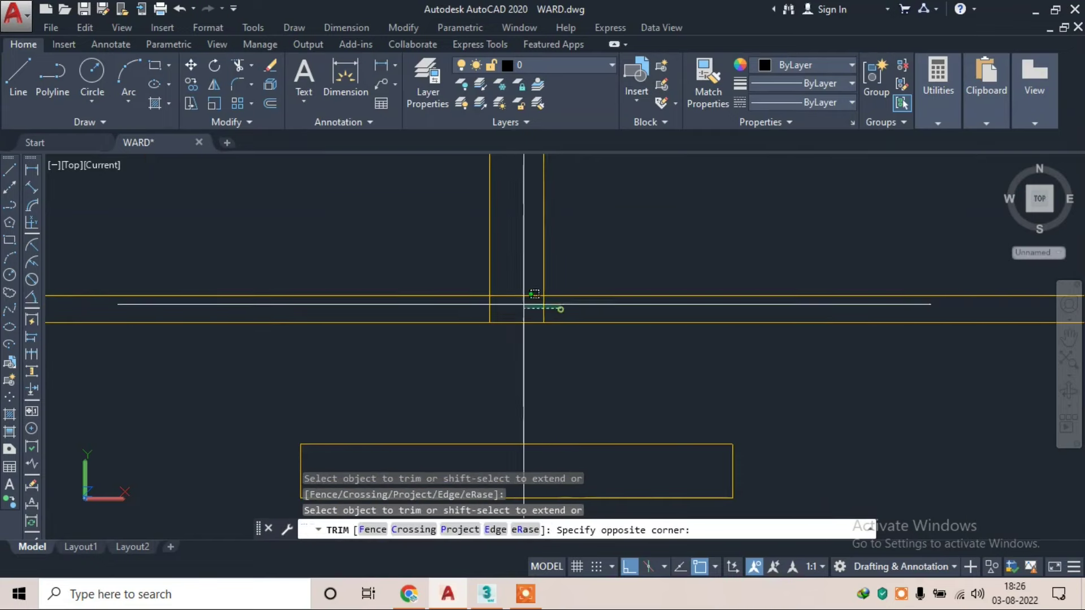
scroll(557, 310, "down", 4)
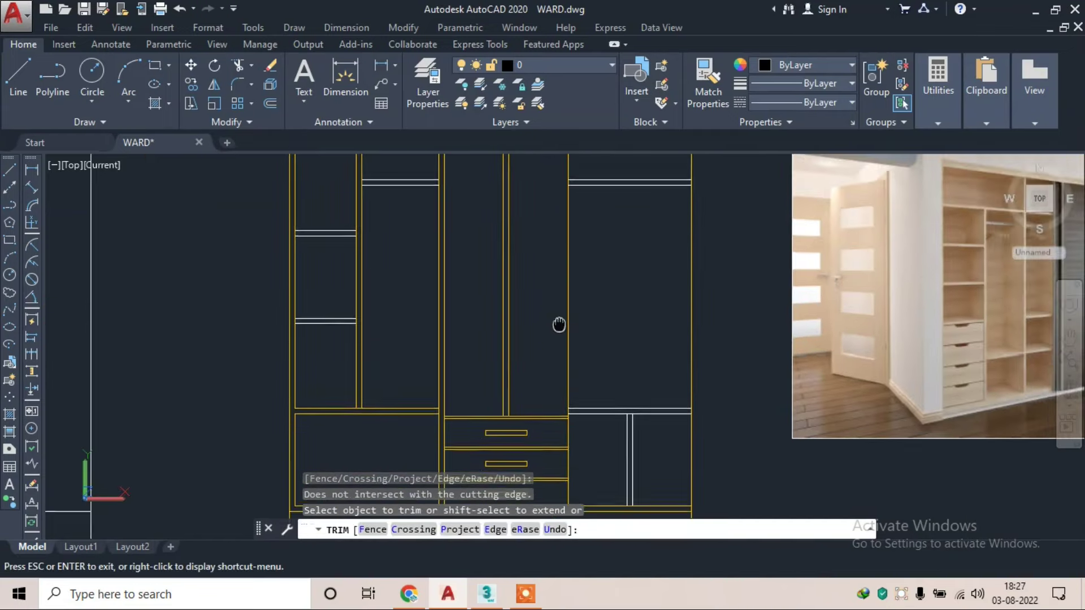
key("Escape")
- Draw a new shelf line across the compartment ending at the upright
type("L")
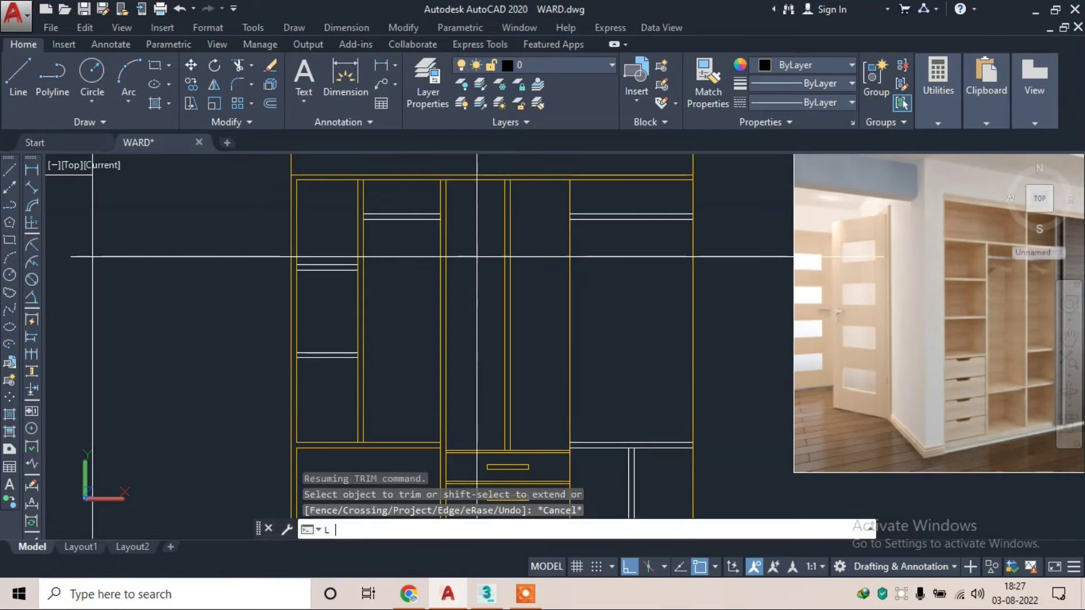
key("Return")
scroll(477, 257, "up", 2)
middle_click_drag(446, 264, 444, 283)
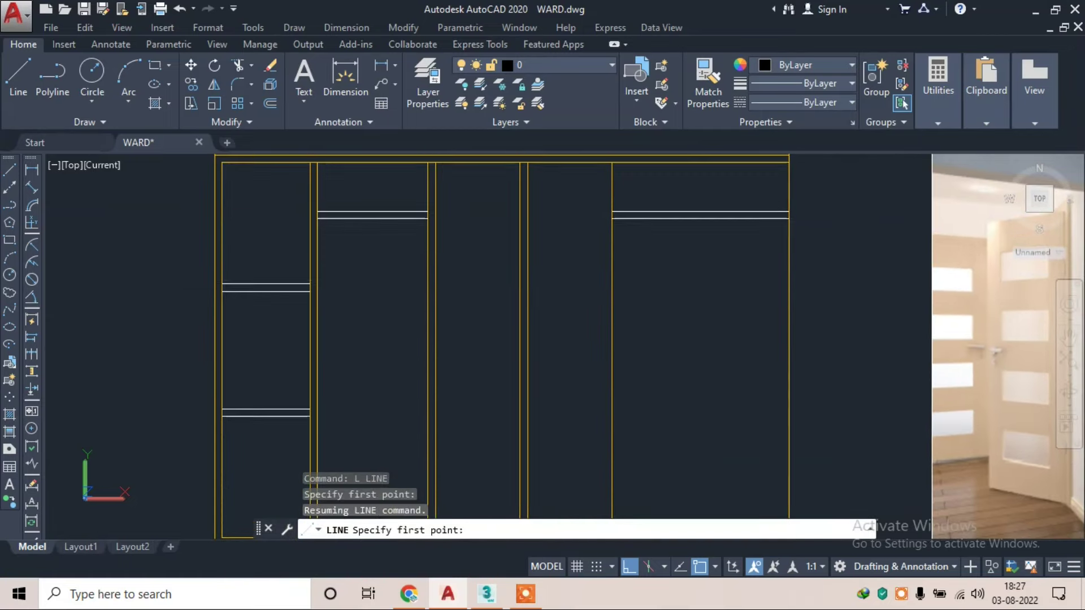
left_click(435, 291)
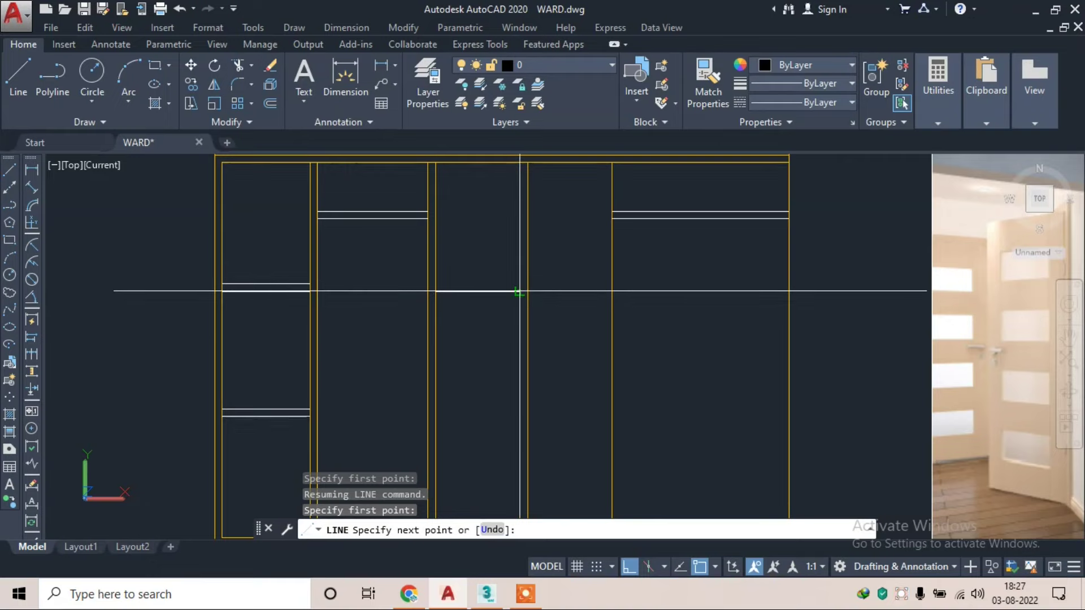
scroll(521, 292, "down", 5)
key("Escape")
scroll(523, 301, "up", 2)
key("Return")
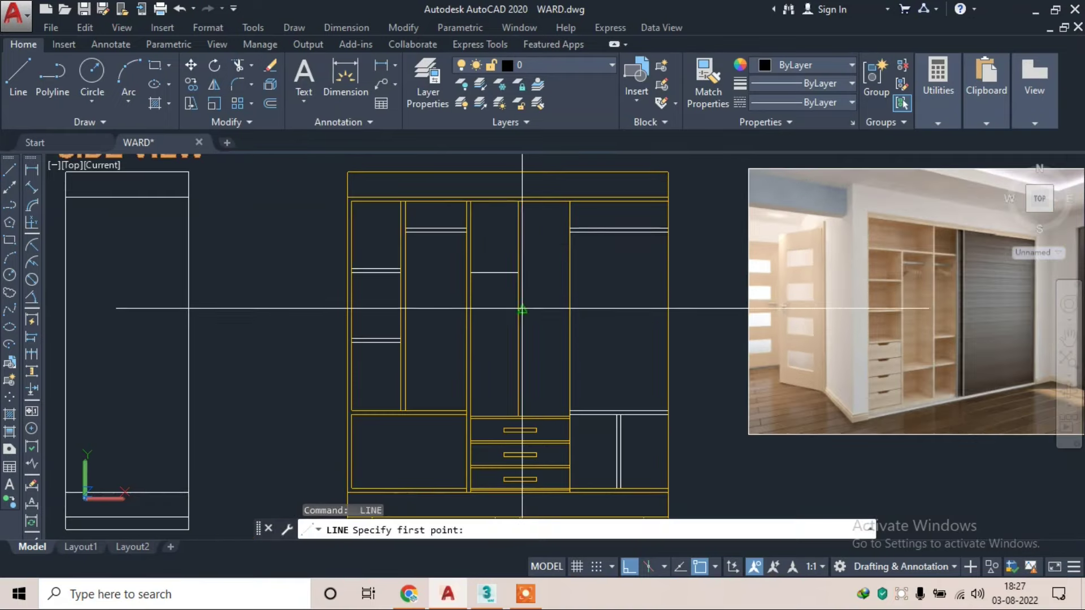
left_click(524, 323)
left_click(569, 323)
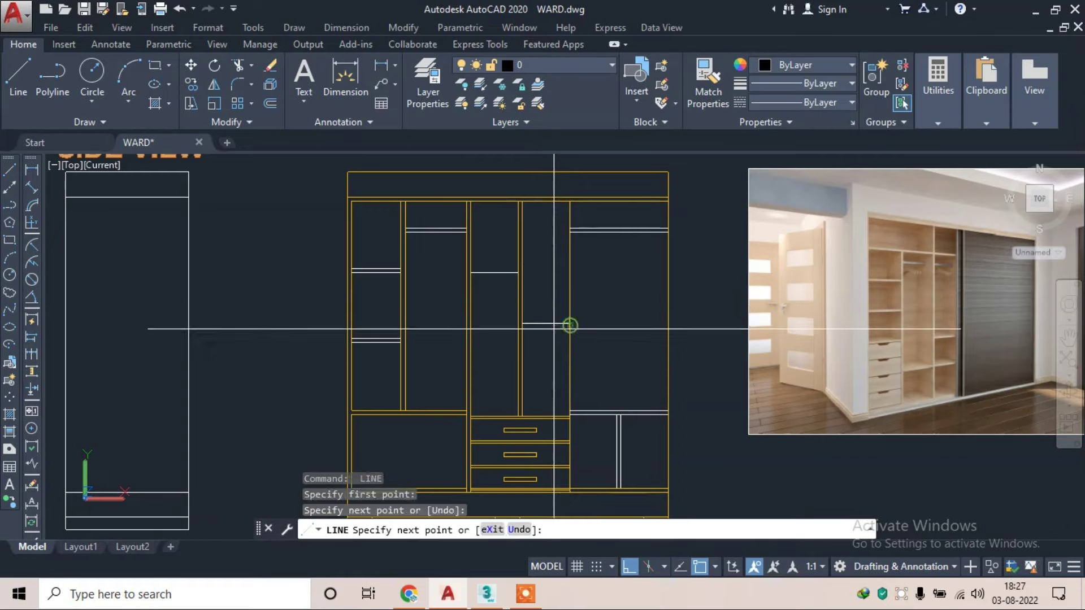
key("Escape")
key("Escape")
key("Escape")
scroll(525, 339, "up", 2)
key("Return")
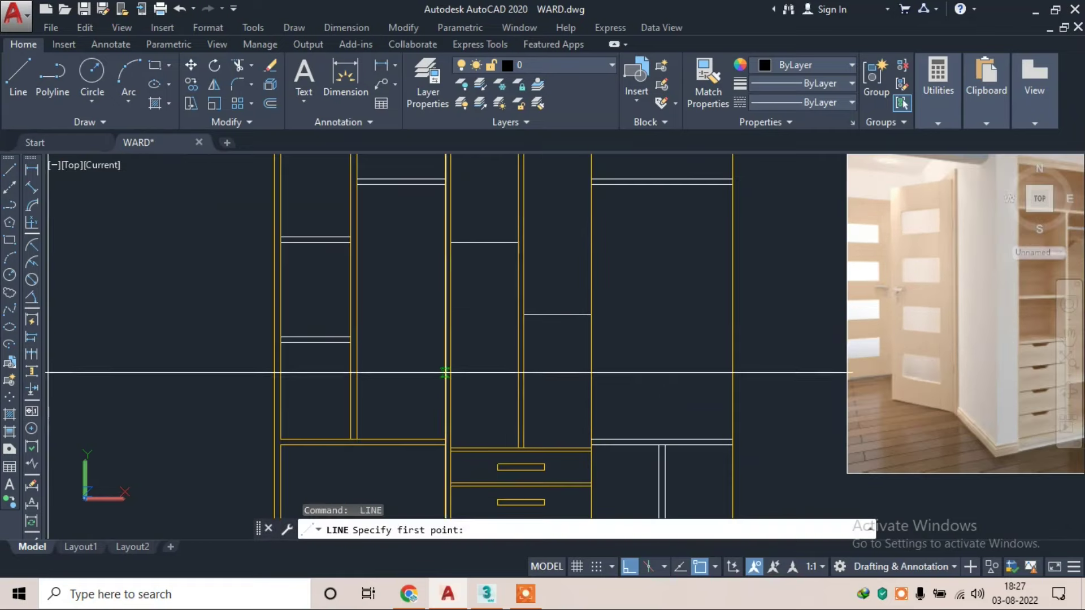
left_click(448, 370)
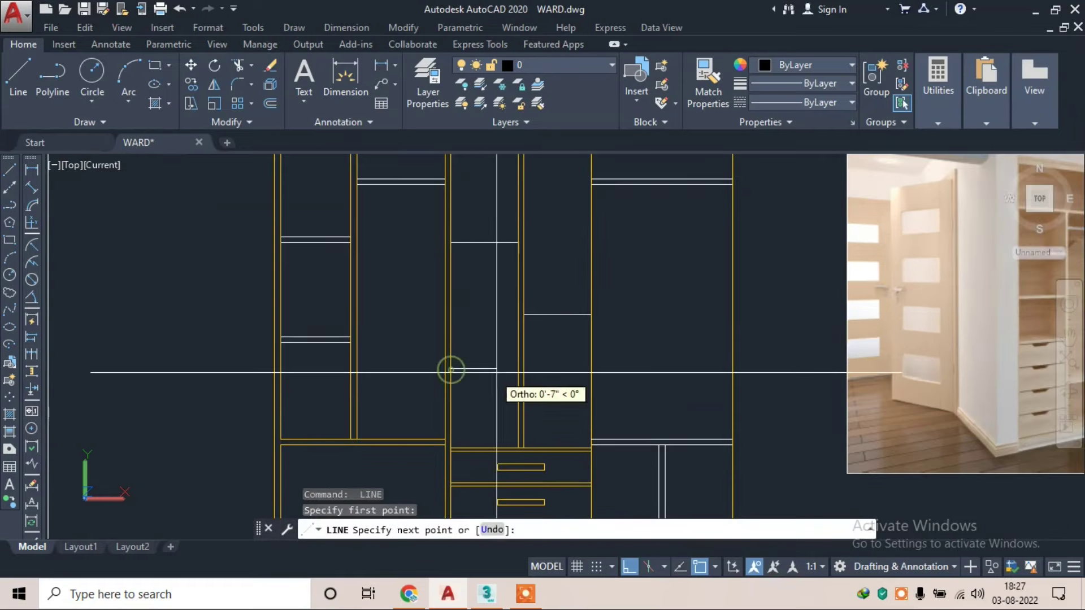
- Offset the new shelf lines 1 inch to thicken them
type("o")
key("Return")
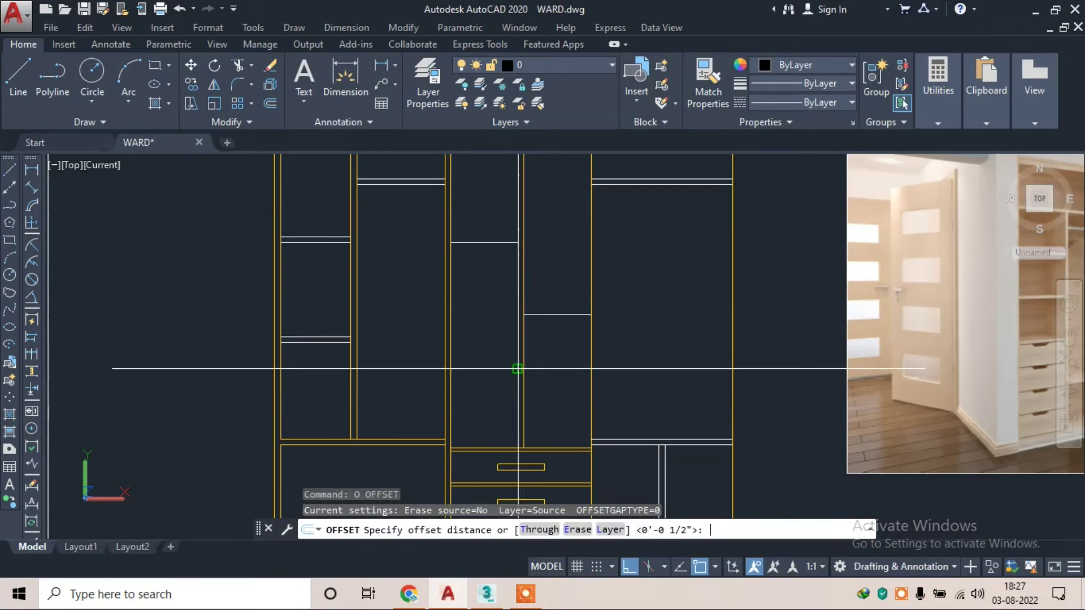
key("Return")
scroll(492, 238, "up", 3)
scroll(492, 243, "up", 2)
left_click(492, 245)
left_click(495, 218)
left_click(585, 391)
scroll(554, 409, "down", 3)
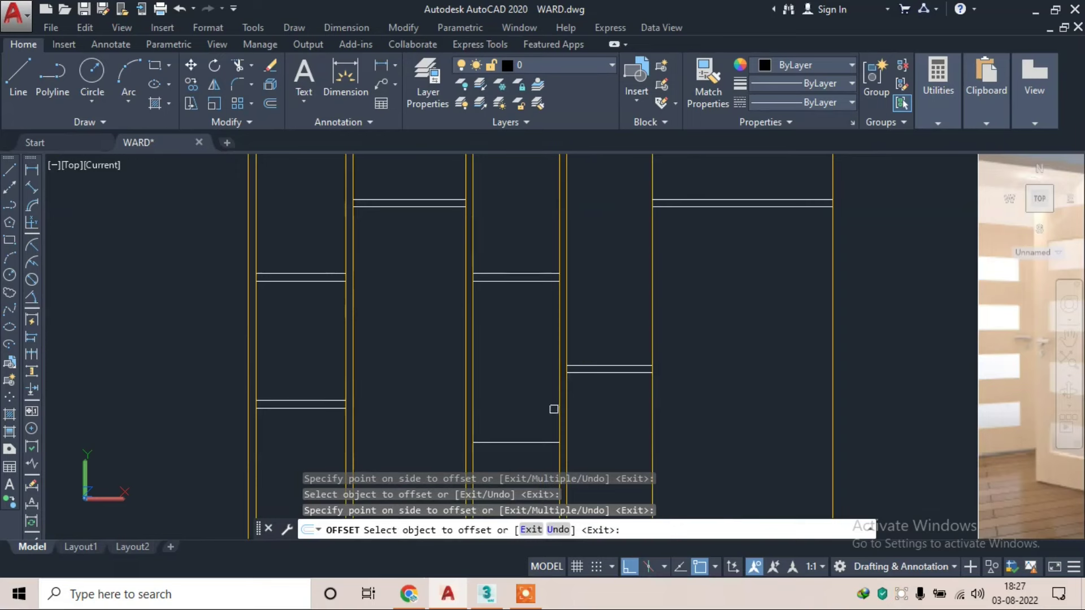
scroll(554, 409, "up", 2)
left_click(519, 360)
left_click(519, 331)
scroll(520, 333, "down", 3)
key("Escape")
key("Escape")
key("Escape")
type("m")
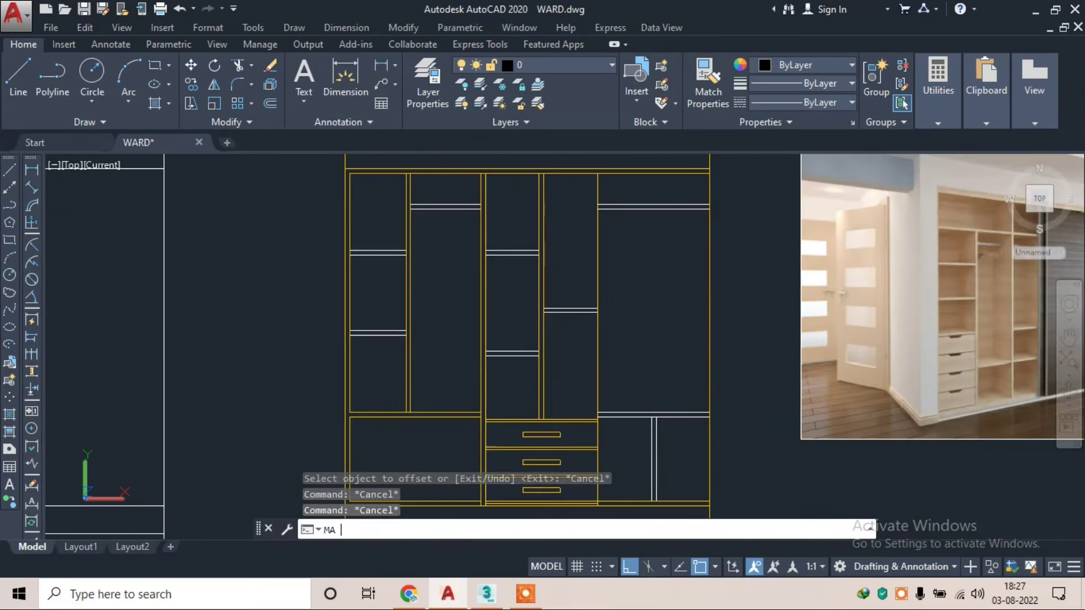
- Match the white shelf and divider lines to the yellow upright's properties
scroll(521, 221, "up", 2)
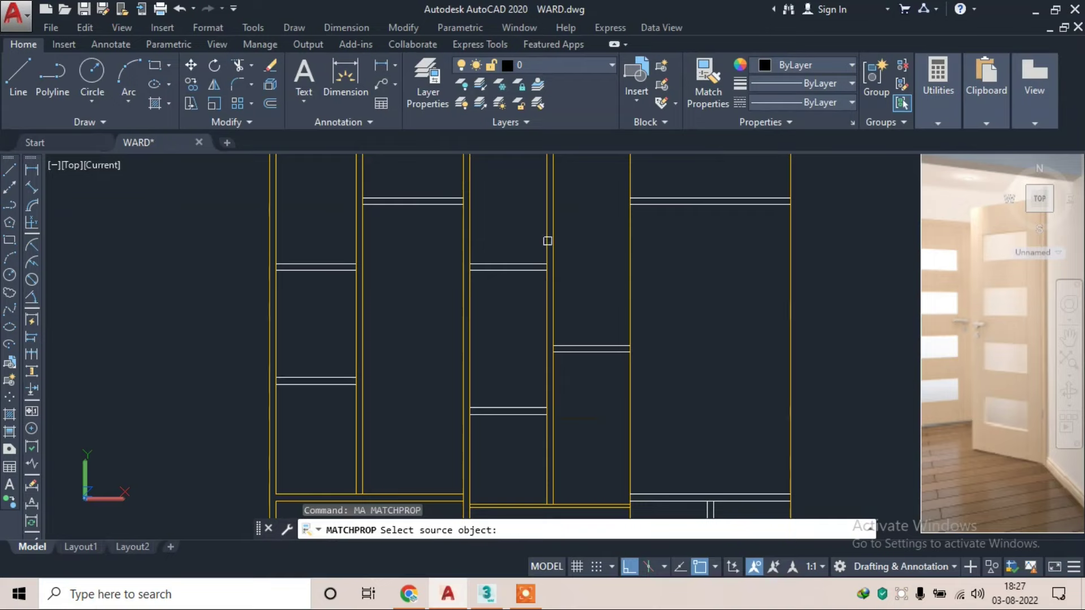
left_click(548, 241)
left_click(412, 174)
left_click(380, 242)
left_click(311, 230)
left_click(316, 409)
left_click(705, 183)
left_click(673, 261)
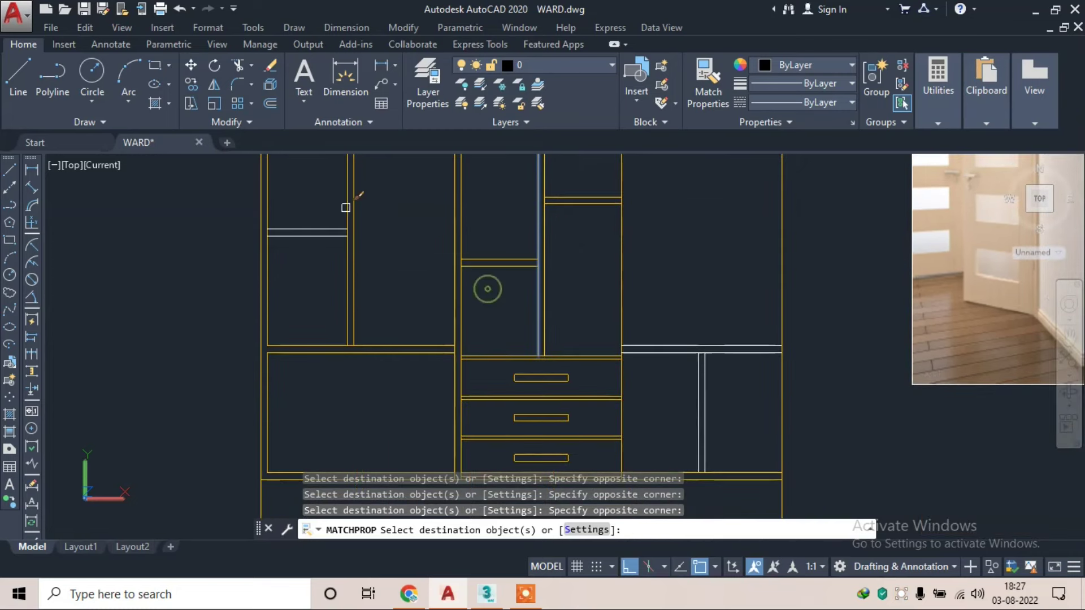
left_click(584, 300)
scroll(669, 387, "down", 5)
key("Escape")
key("Escape")
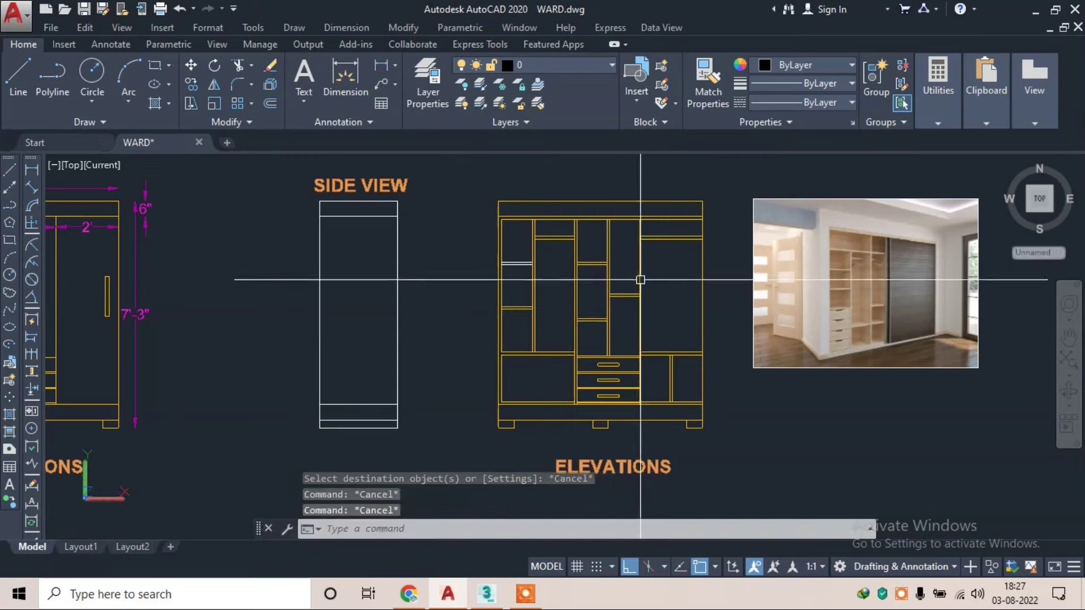
key("Escape")
- Match further lines to a yellow elevation line's properties
scroll(509, 254, "up", 6)
type("M")
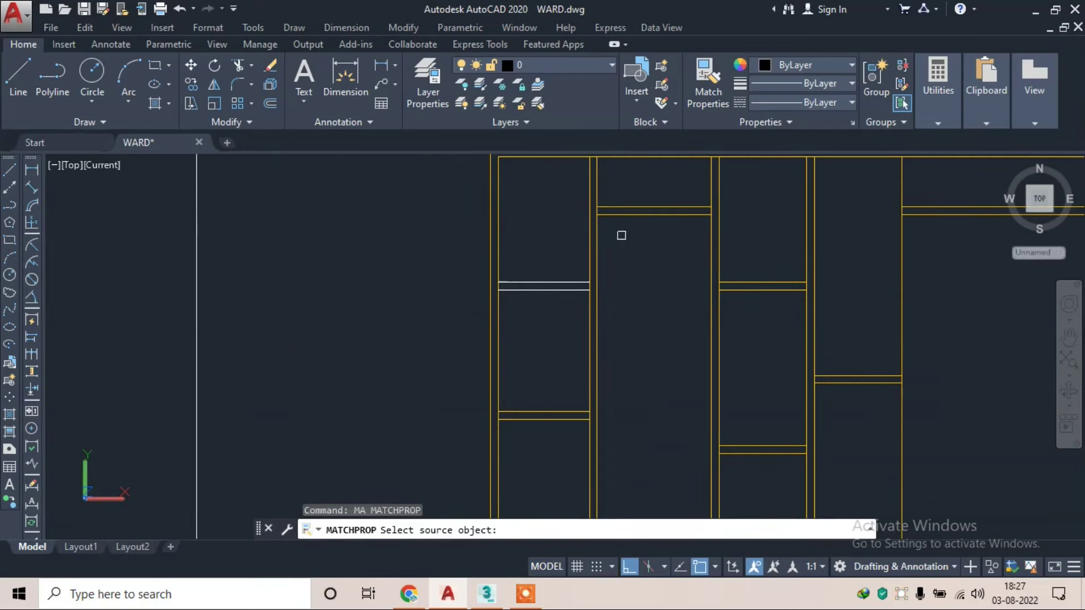
left_click(588, 236)
left_click(568, 231)
scroll(565, 294, "down", 5)
key("Escape")
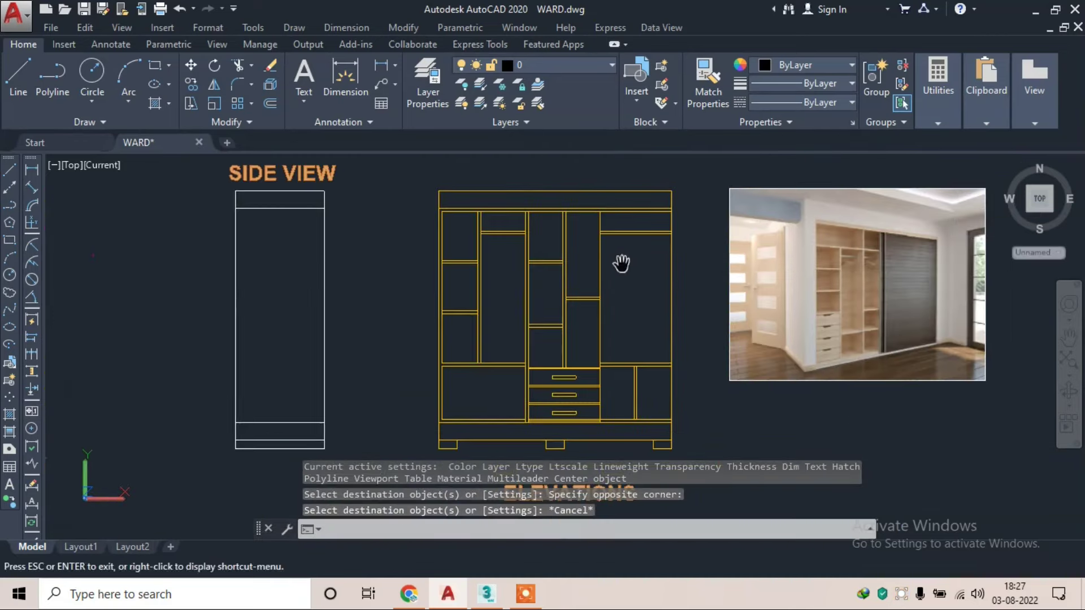
scroll(622, 261, "down", 2)
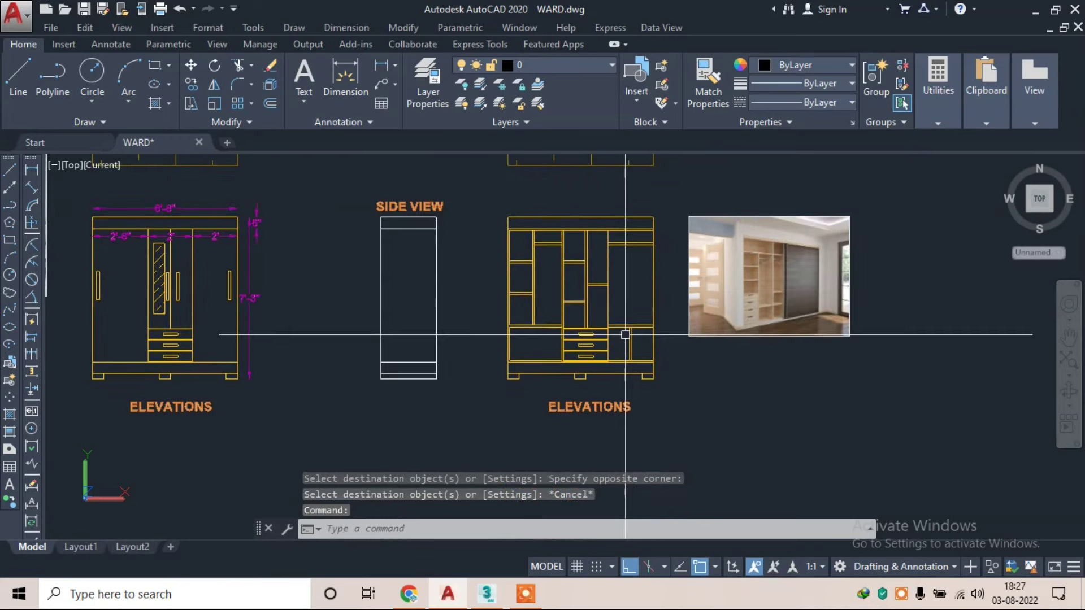
key("Escape")
- Pan and zoom onto the wardrobe's front elevation
scroll(237, 282, "up", 2)
scroll(372, 269, "up", 2)
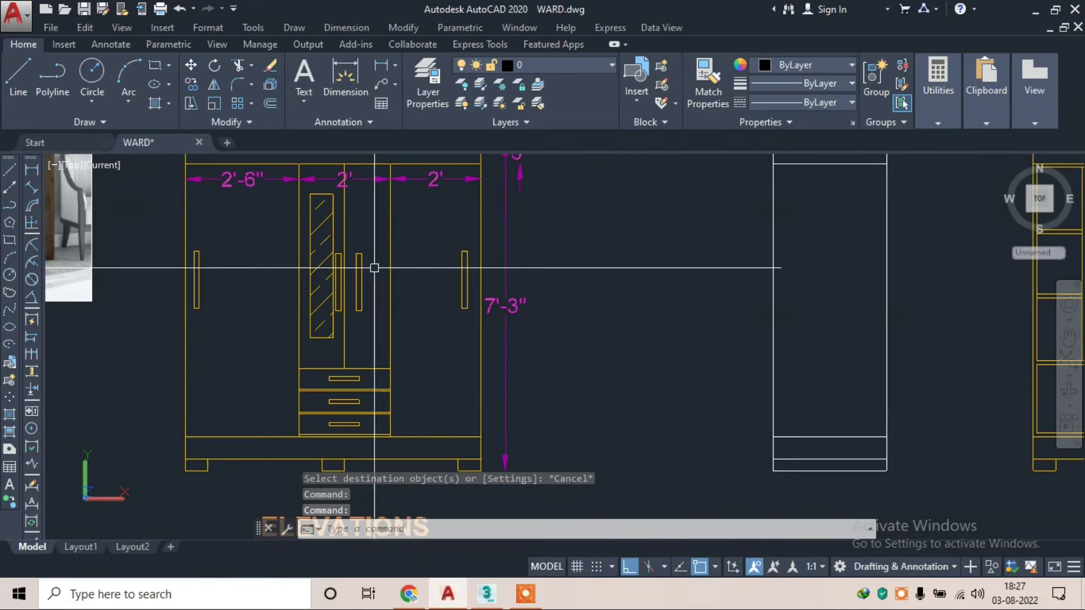
scroll(374, 268, "down", 3)
middle_click_drag(610, 296, 516, 296)
scroll(588, 296, "up", 2)
scroll(653, 254, "up", 2)
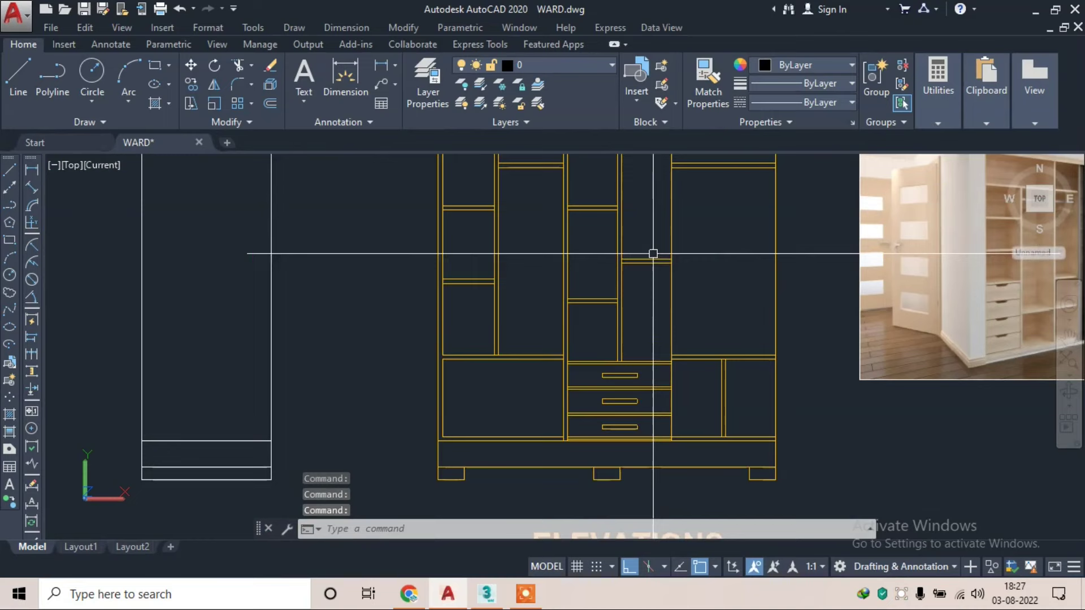
middle_click_drag(634, 229, 570, 275)
- Hatch the outer frame band with diagonal lines at scale 3
type("h")
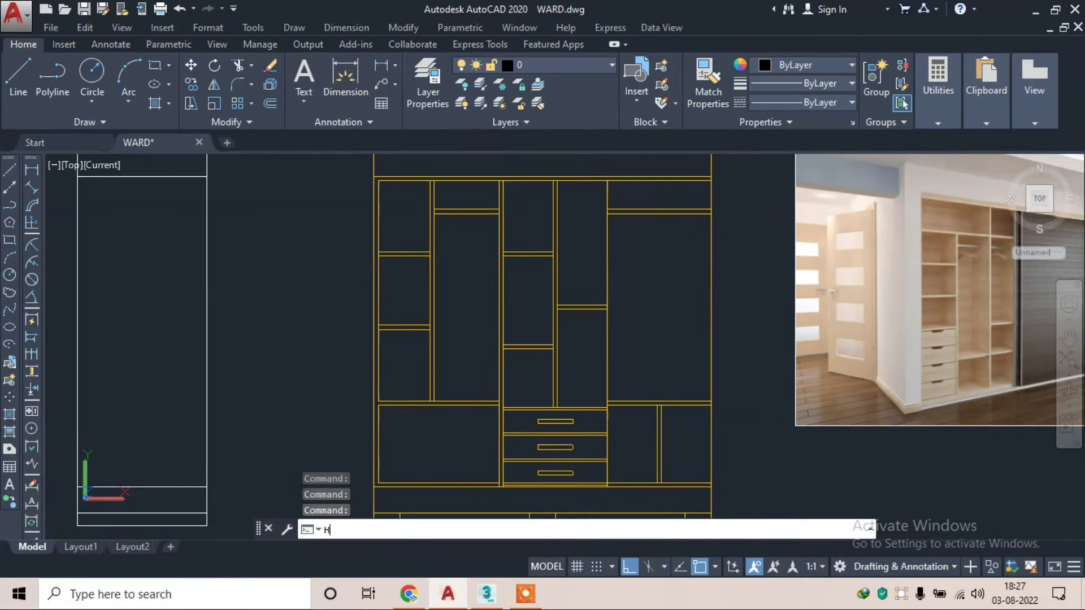
key("Return")
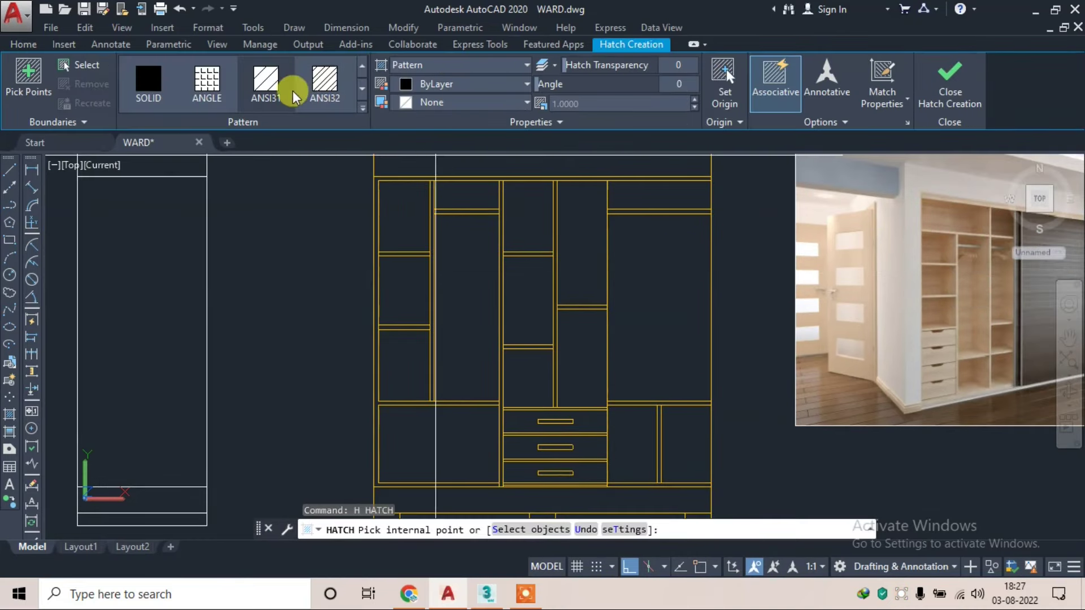
scroll(386, 169, "up", 5)
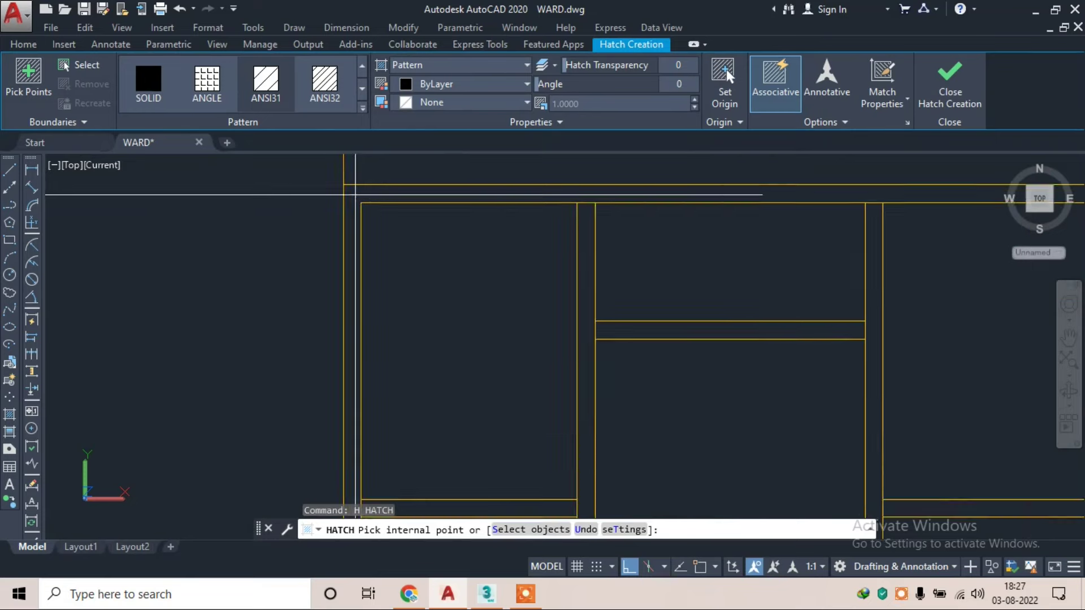
left_click(346, 186)
left_click(396, 210)
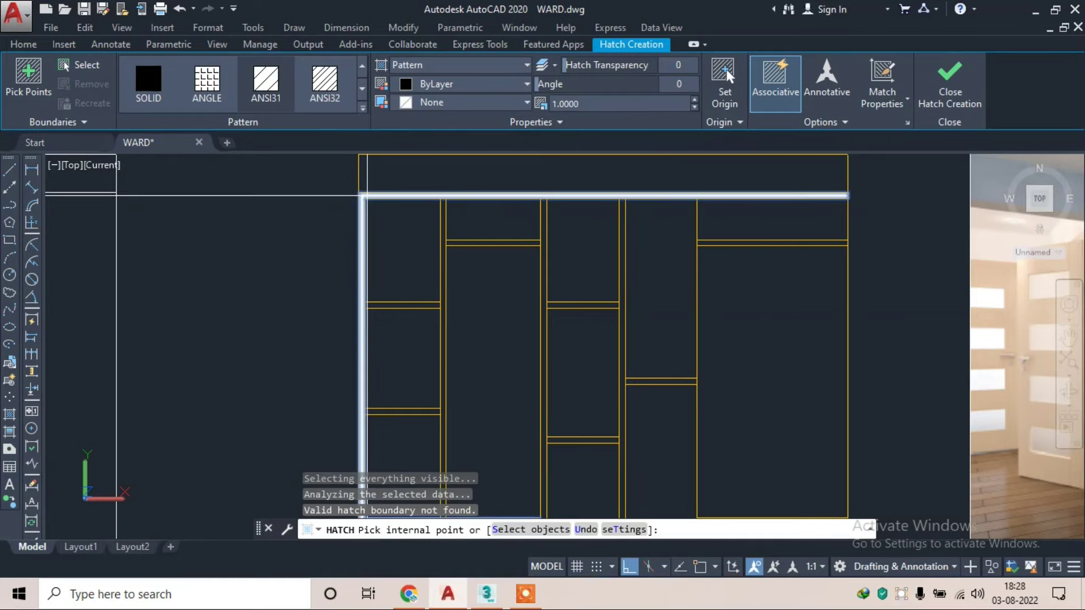
left_click(366, 196)
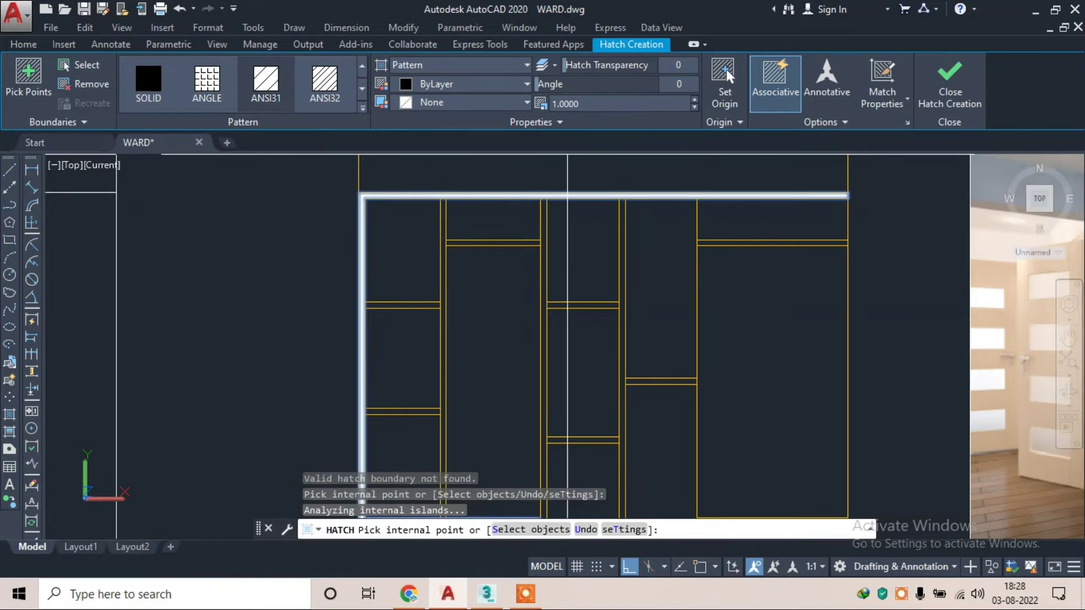
scroll(430, 172, "up", 3)
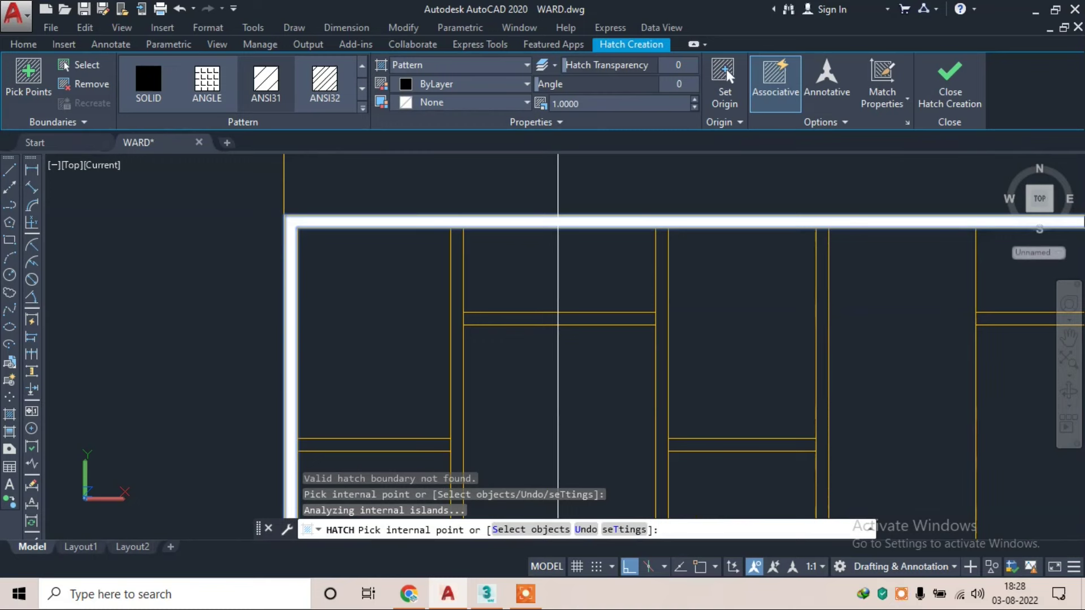
left_click(570, 97)
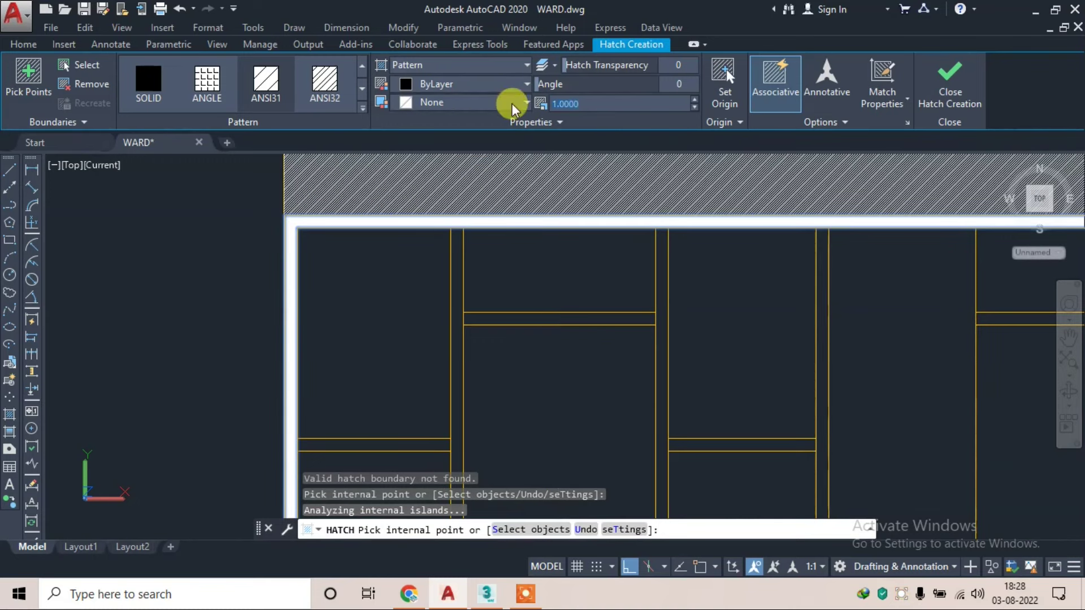
type("1")
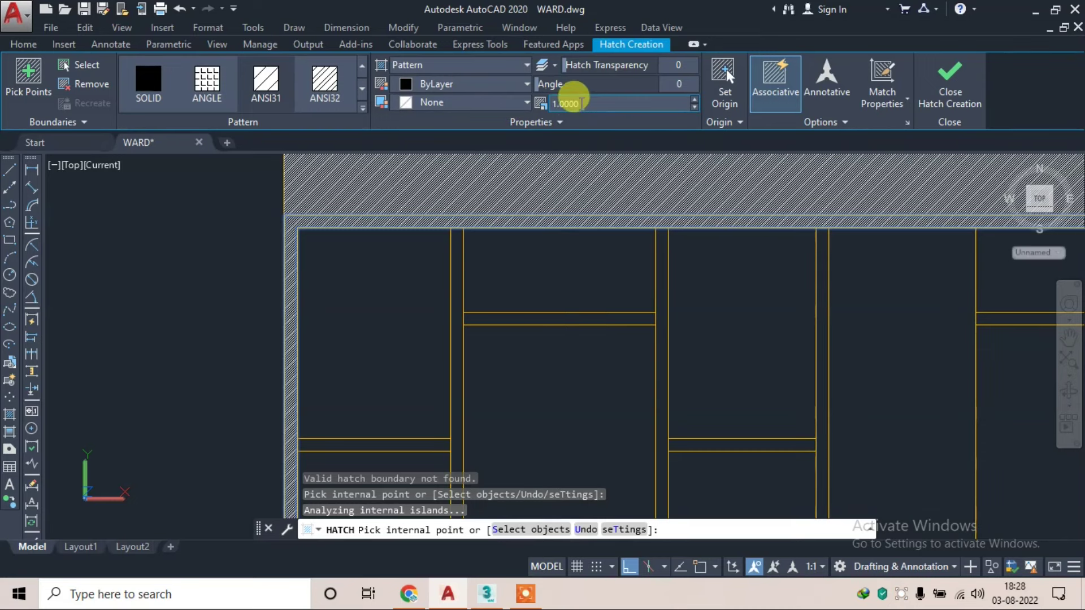
type("3.0000")
key("Return")
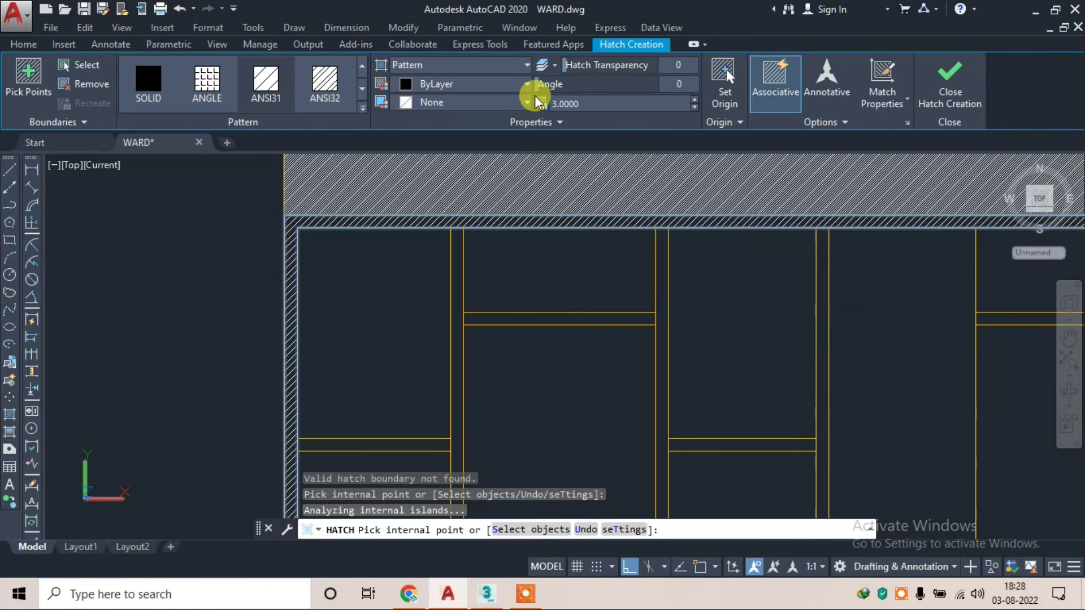
left_click(917, 106)
- Change the frame hatch scale to 5
scroll(535, 187, "down", 5)
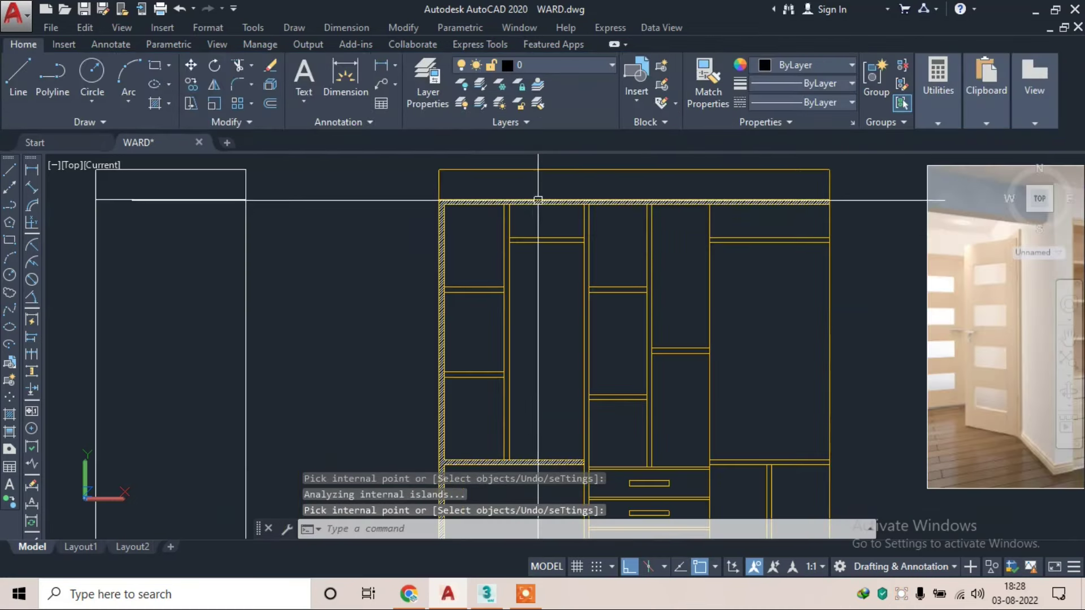
scroll(504, 208, "up", 2)
scroll(508, 192, "up", 3)
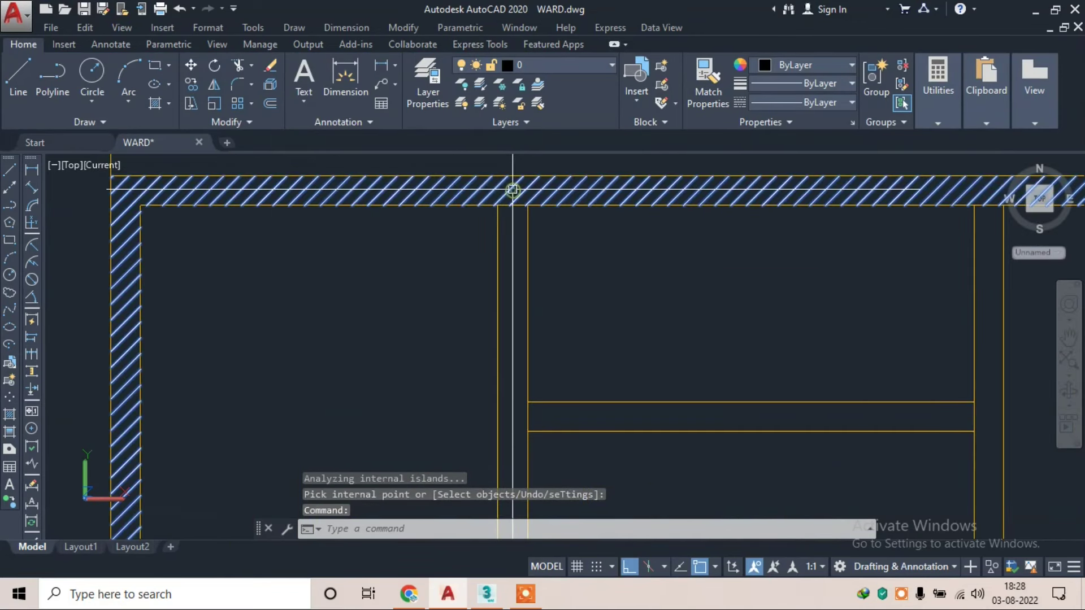
left_click(512, 189)
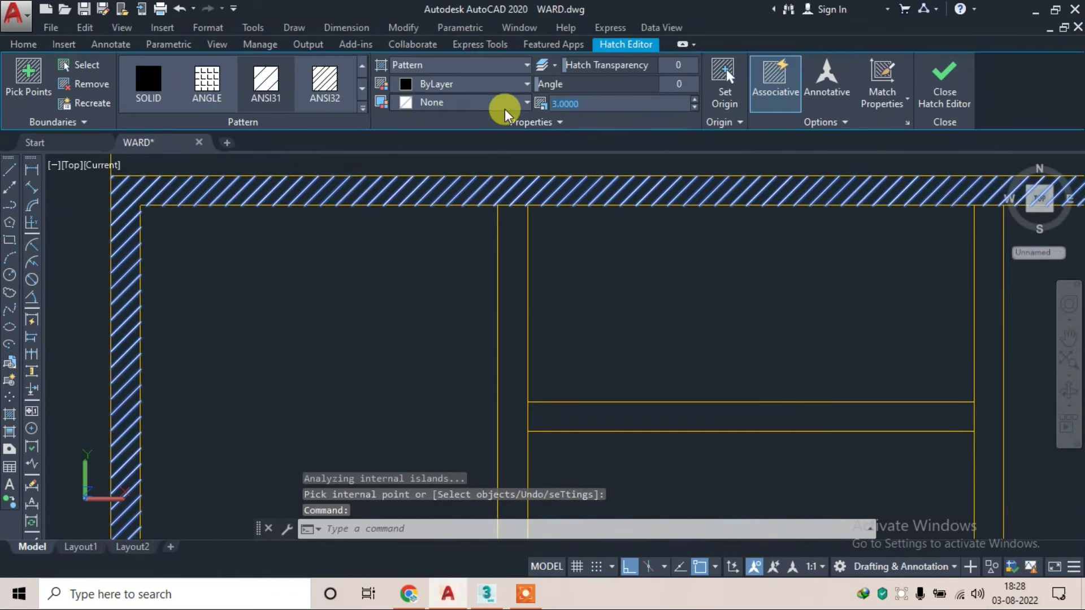
type("5")
left_click(944, 85)
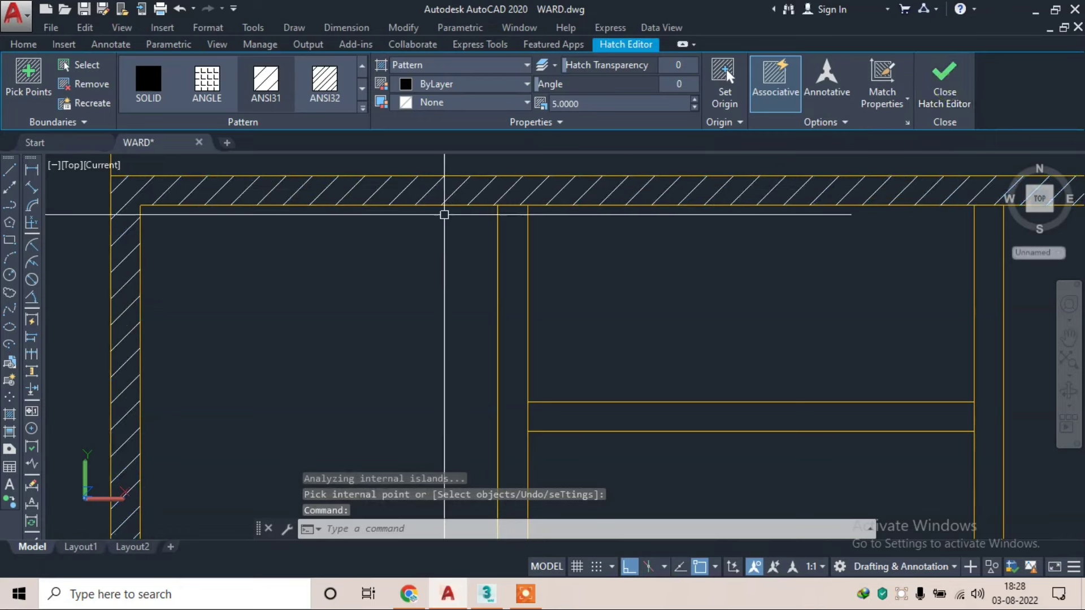
scroll(418, 215, "down", 3)
scroll(452, 260, "down", 2)
scroll(453, 260, "up", 2)
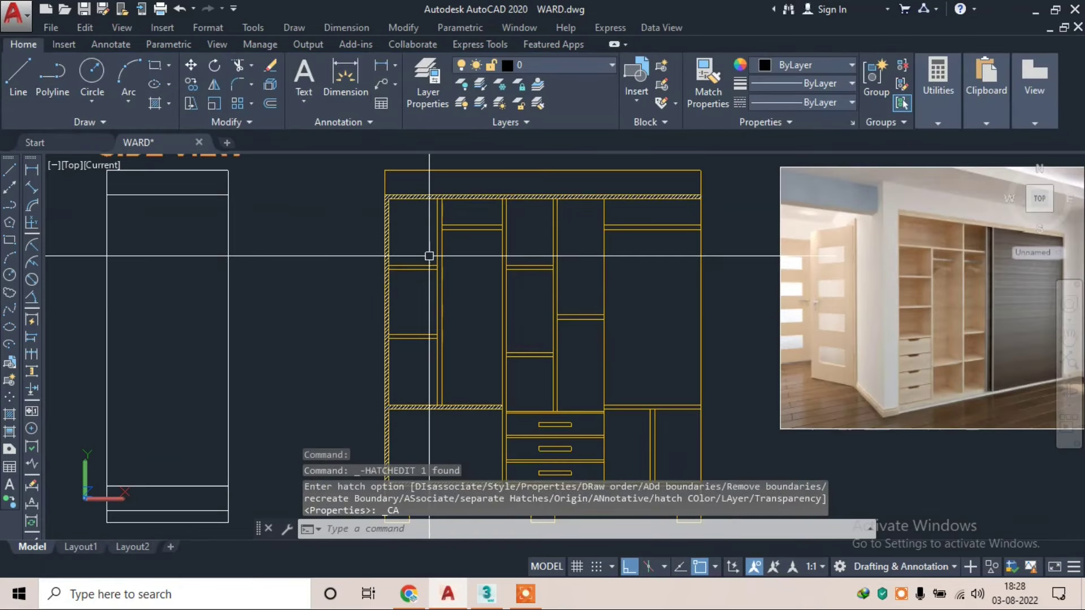
key("Escape")
type("h")
key("Return")
scroll(430, 243, "up", 3)
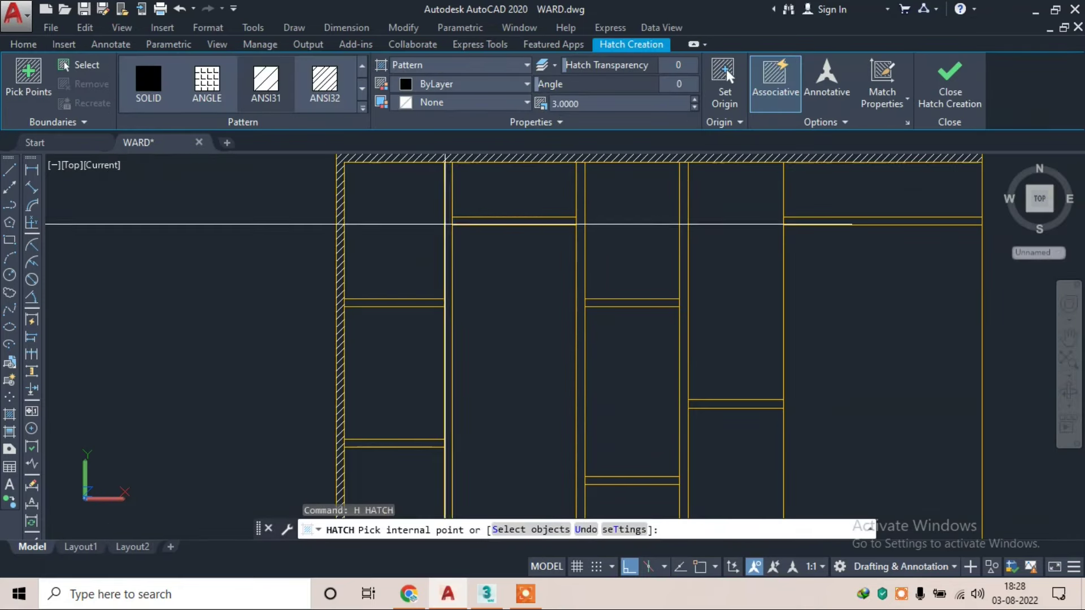
- Hatch the vertical partitions and shelf strips across the left and middle compartments
left_click(448, 223)
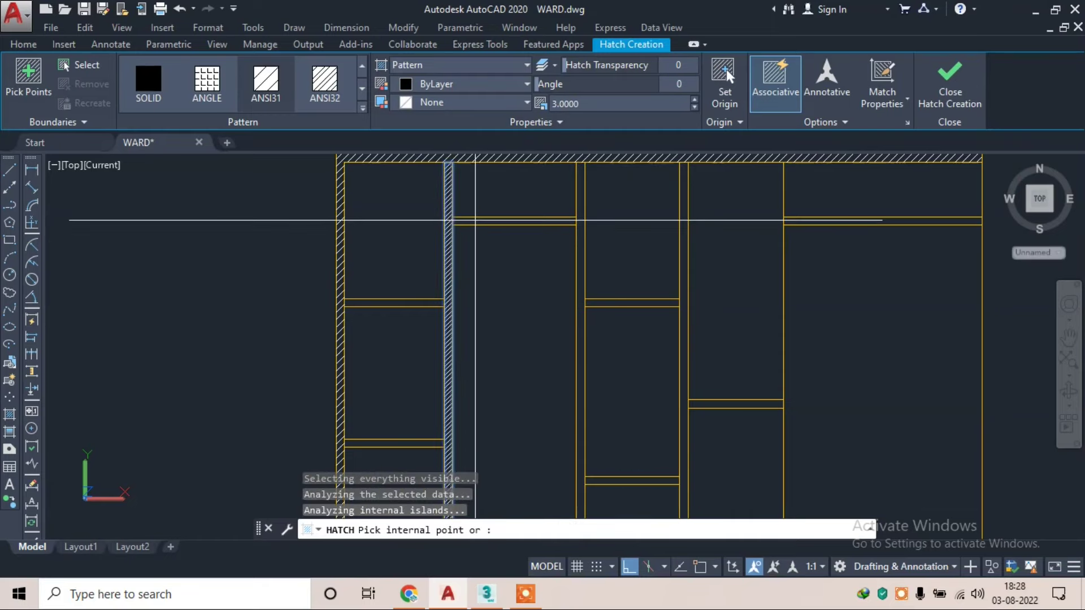
left_click(474, 220)
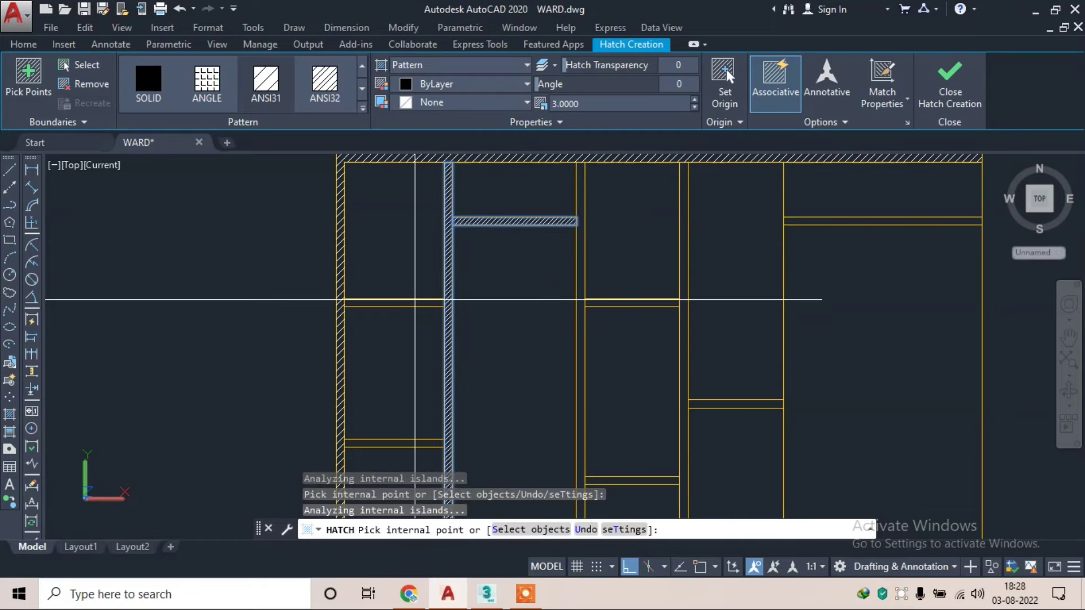
left_click(414, 303)
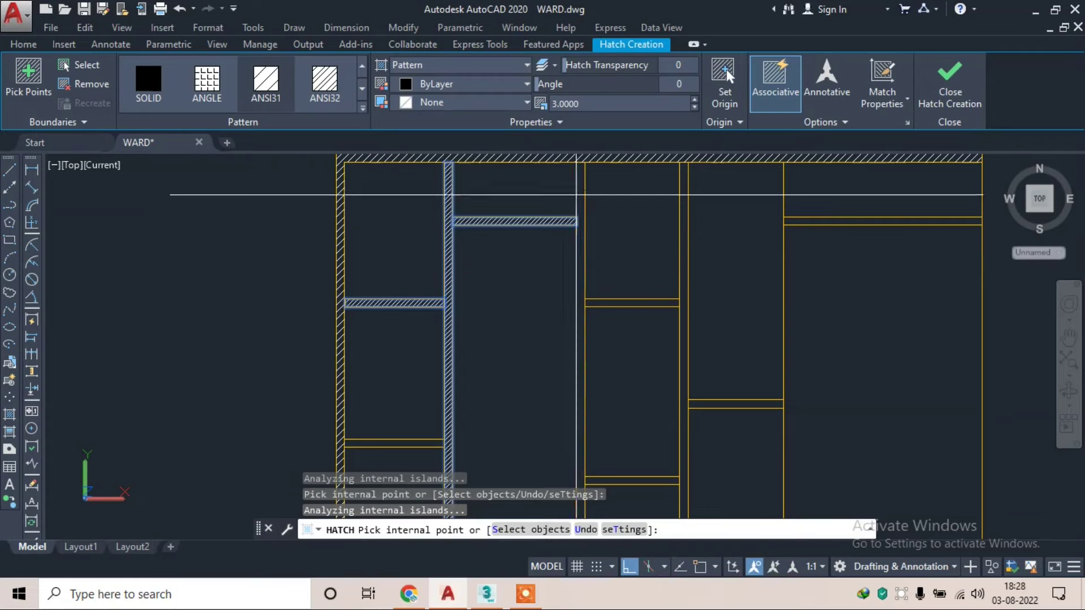
left_click(581, 215)
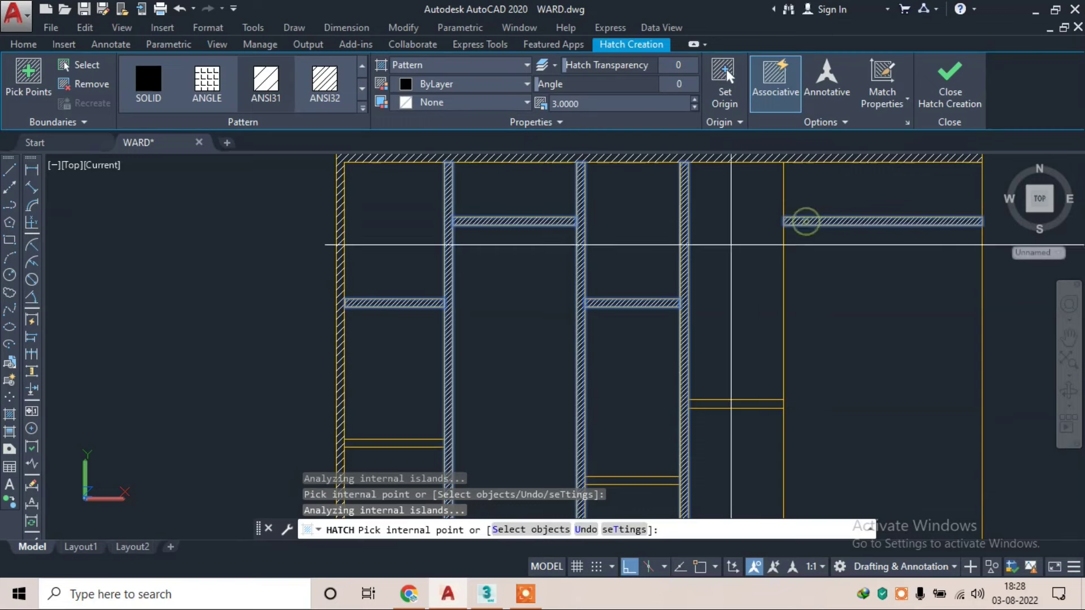
middle_click_drag(694, 305, 633, 176)
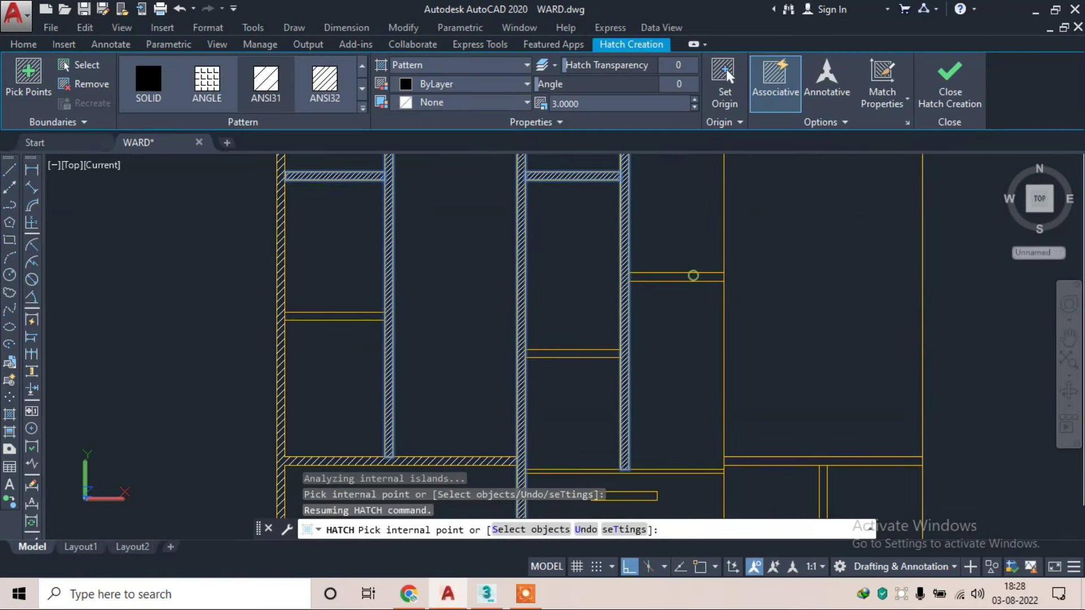
left_click(693, 276)
left_click(570, 354)
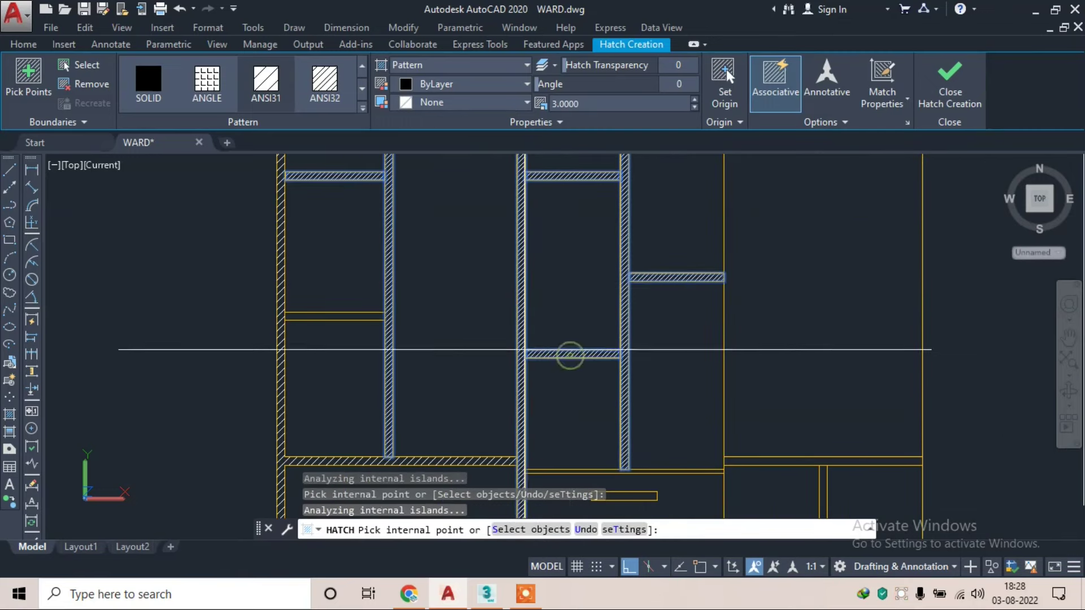
left_click(375, 318)
- Hatch the right-hand shelf, the strip beside the drawers and the drawer dividers, then close Hatch Creation
middle_click_drag(538, 394, 528, 250)
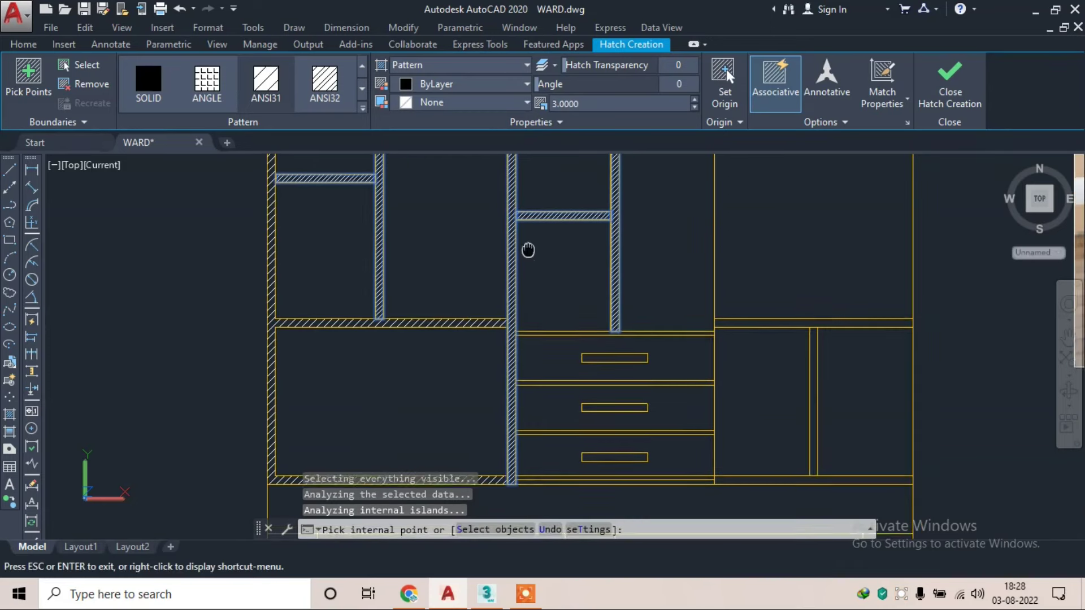
scroll(761, 359, "up", 2)
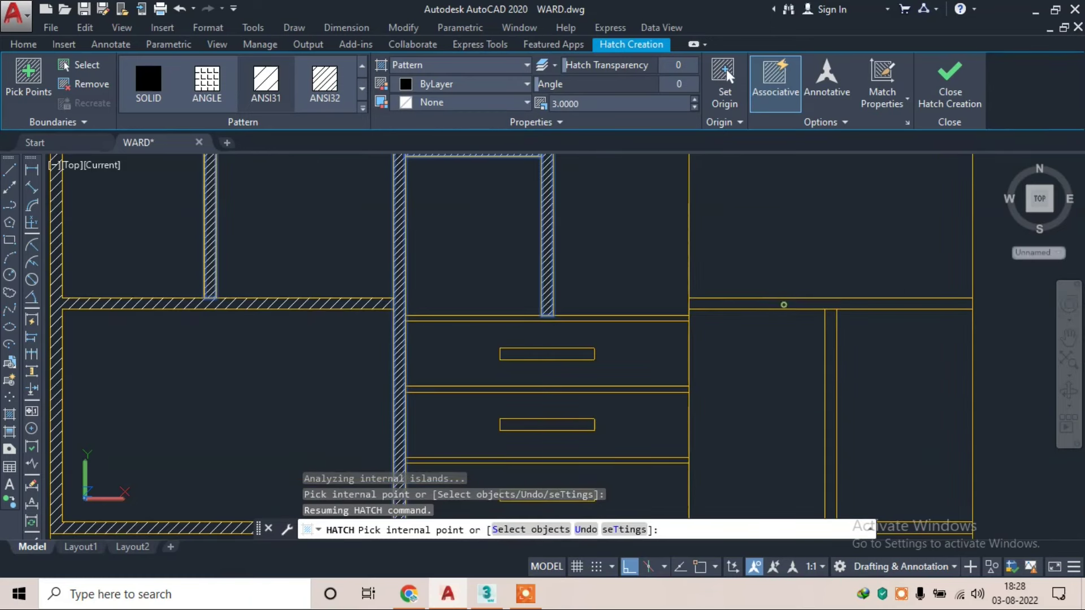
left_click(784, 304)
scroll(831, 341, "down", 2)
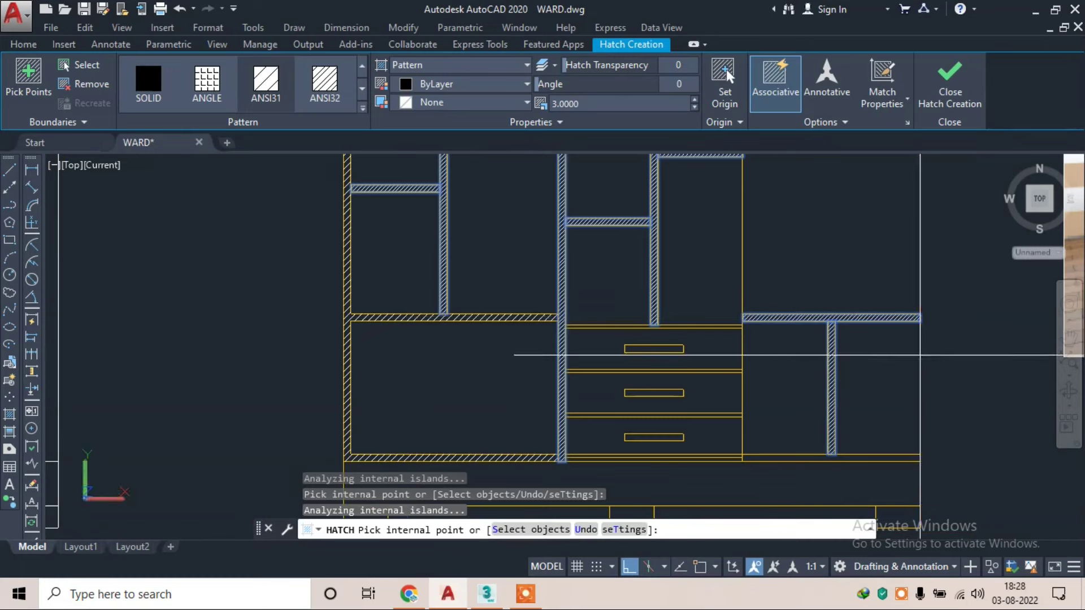
middle_click_drag(780, 426, 673, 328)
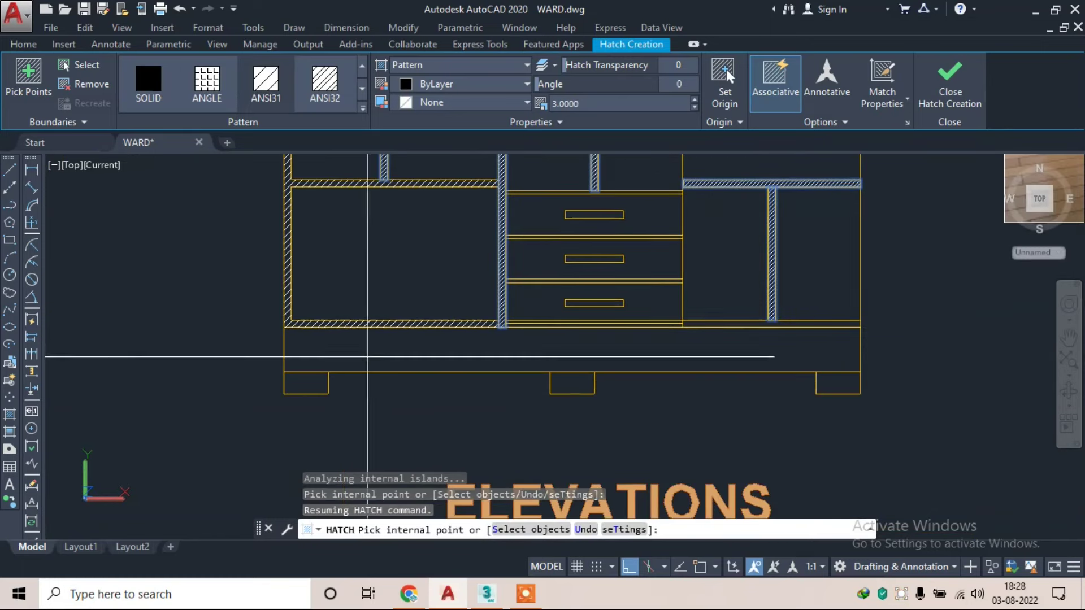
scroll(638, 345, "up", 1)
scroll(740, 299, "up", 2)
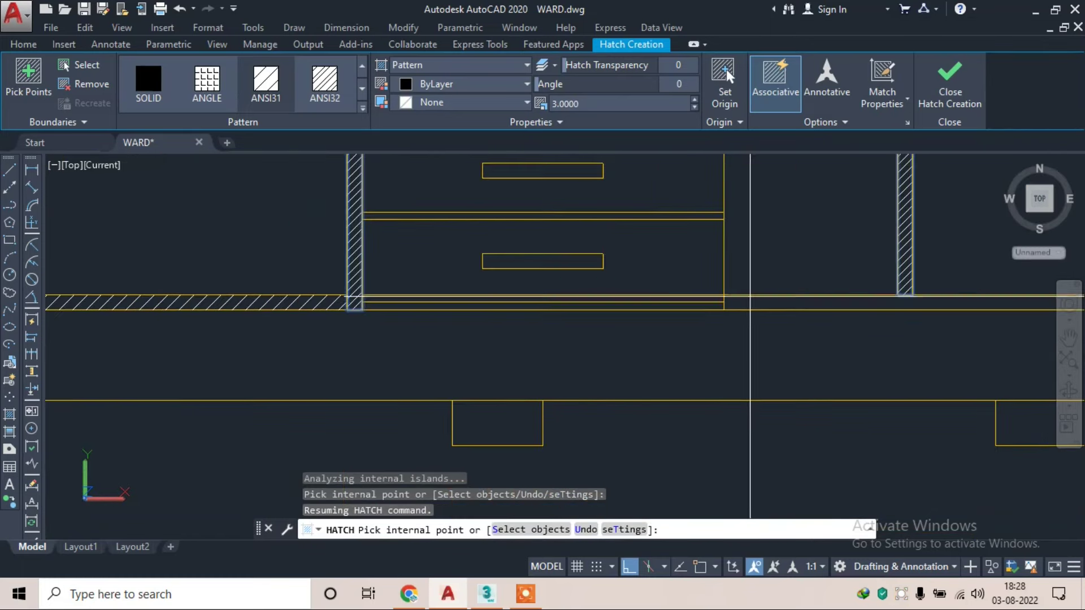
left_click(746, 304)
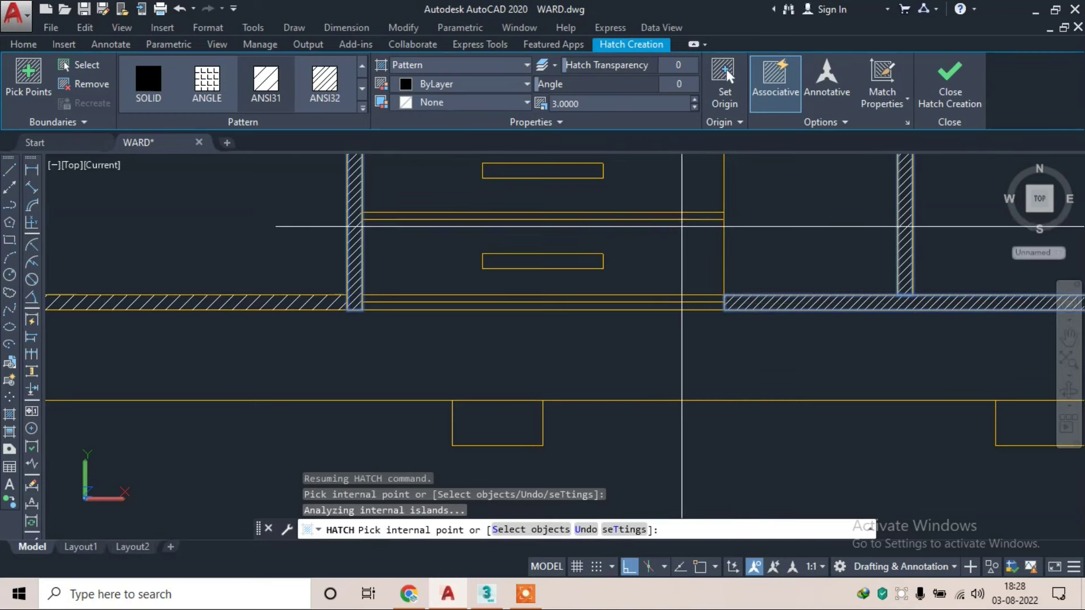
middle_click_drag(693, 216, 649, 278)
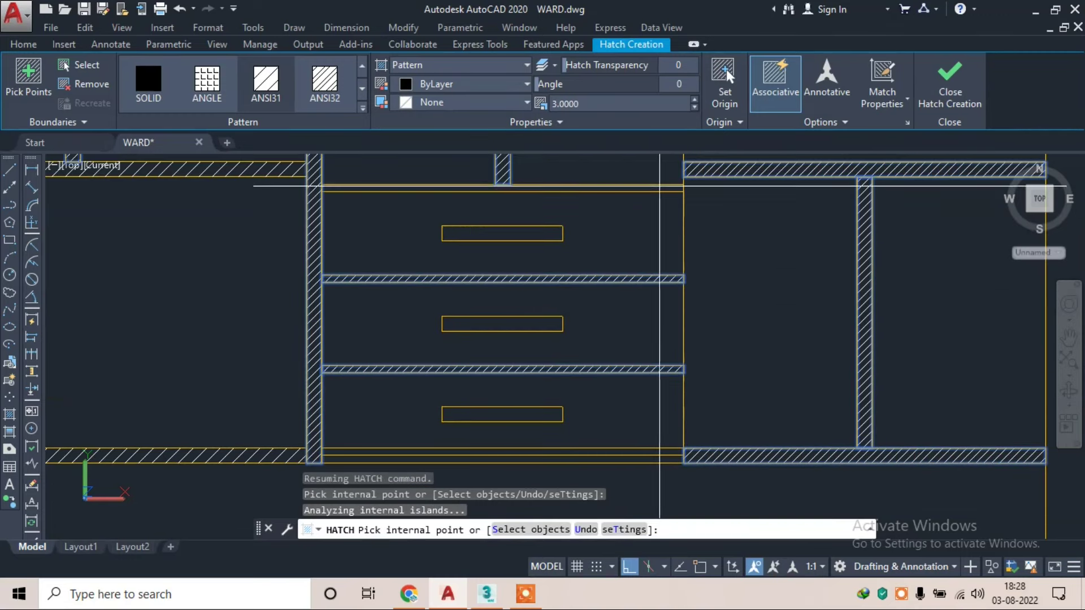
left_click(660, 188)
left_click(949, 85)
scroll(678, 355, "up", 4)
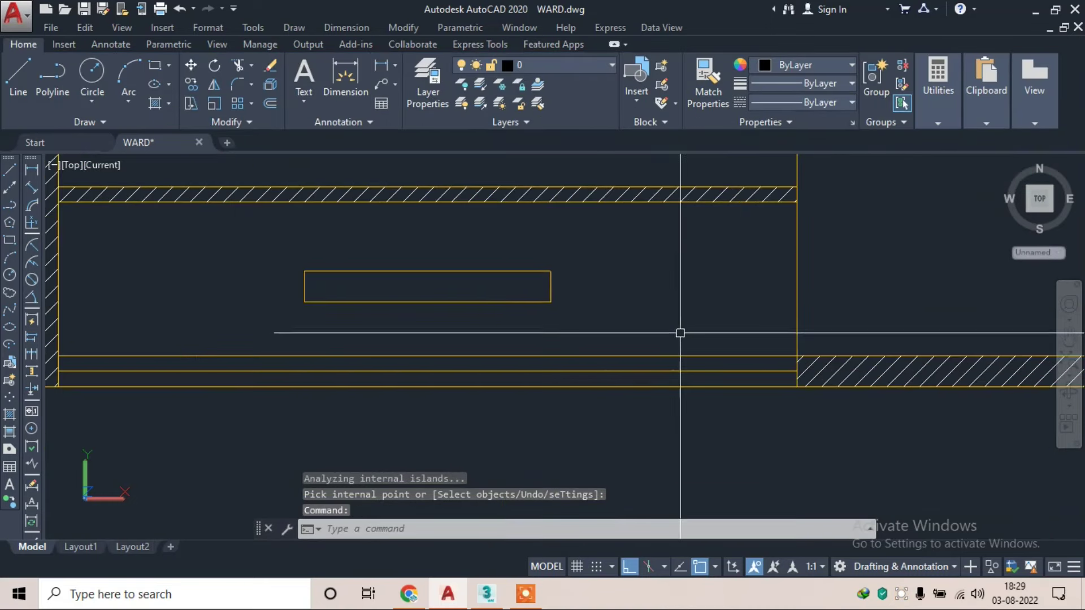
- Erase the stray long horizontal line from the wardrobe elevation
key("Escape")
left_click(678, 356)
key("e")
key("Return")
scroll(708, 381, "down", 3)
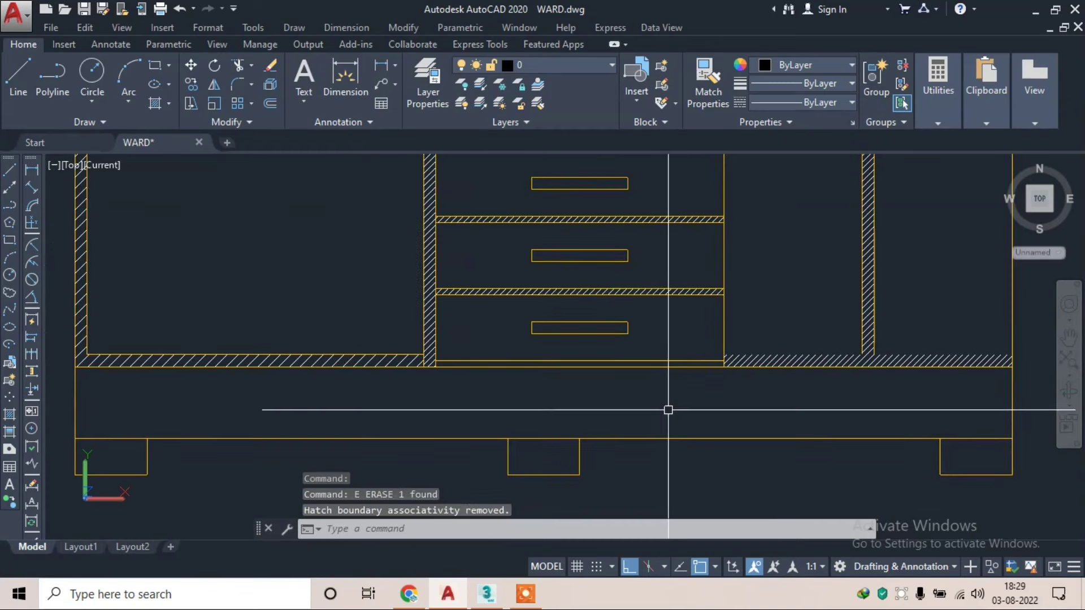
scroll(661, 410, "down", 2)
middle_click_drag(694, 271, 651, 365)
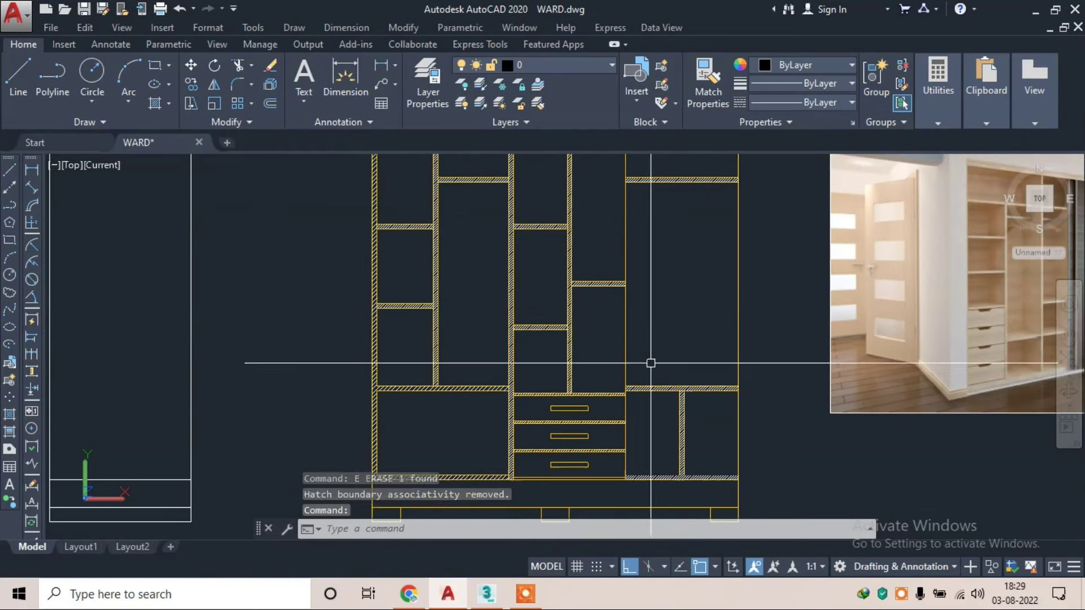
- Offset the right compartment's left and right side lines 1 inch inward
type("o")
key("Return")
type("1")
key("Return")
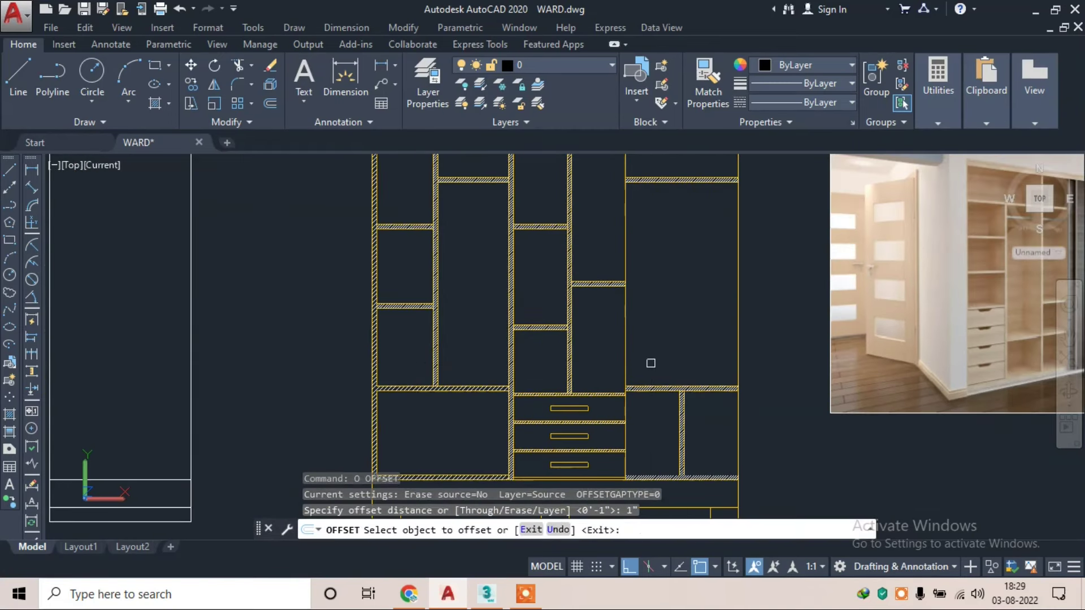
scroll(648, 240, "up", 2)
left_click(617, 267)
left_click(637, 275)
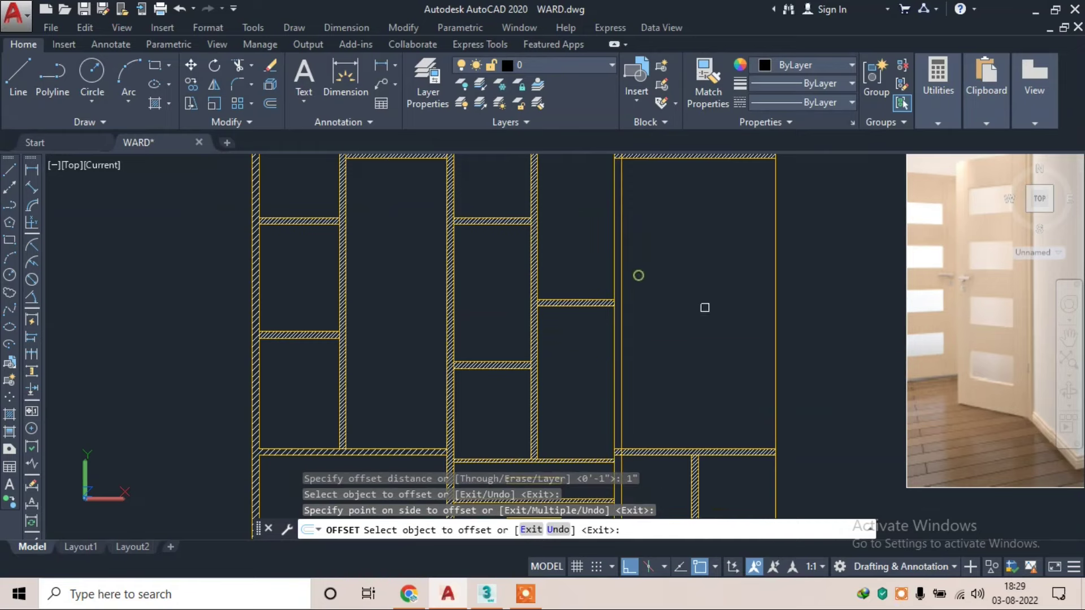
left_click(775, 314)
left_click(723, 321)
mouse_move(723, 368)
middle_mouse_down()
mouse_move(709, 426)
mouse_move(704, 375)
middle_mouse_up()
left_click(638, 409)
key("Escape")
- Start a new hatch fill with the H command
type("h")
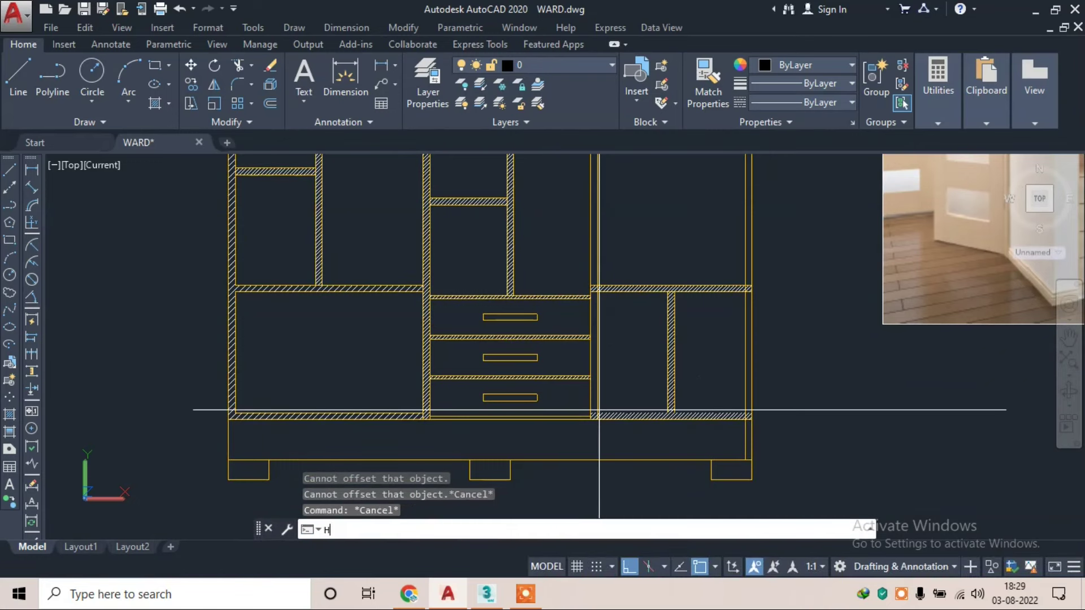
key("Return")
scroll(545, 417, "up", 1)
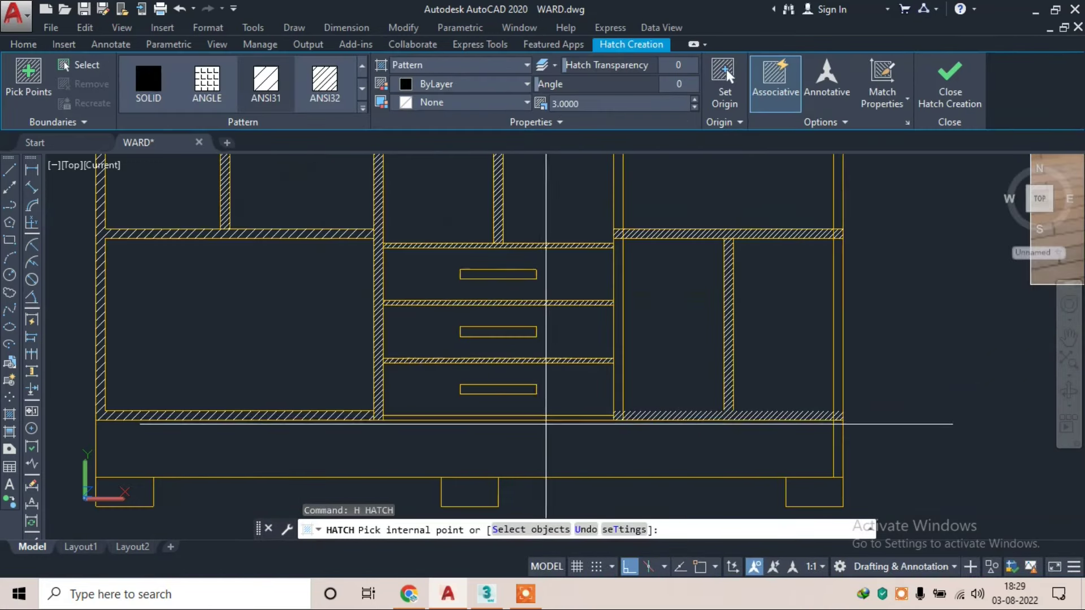
- Pick the strips beside the drawers as hatch areas, dismissing the boundary error
scroll(615, 388, "up", 2)
left_click(605, 425)
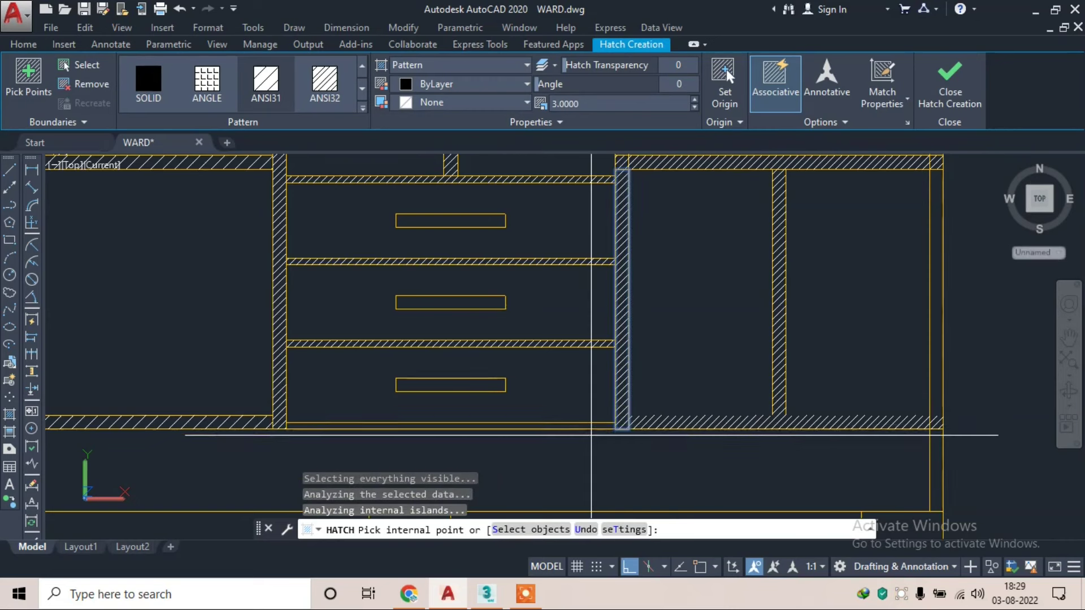
left_click(596, 425)
scroll(596, 425, "down", 3)
scroll(771, 316, "up", 2)
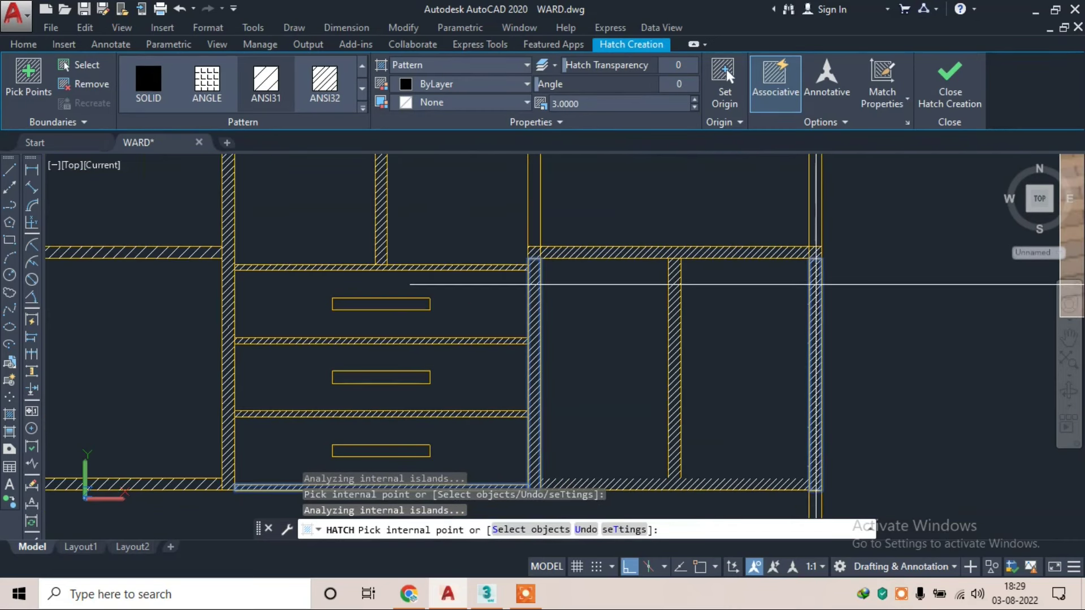
left_click(627, 184)
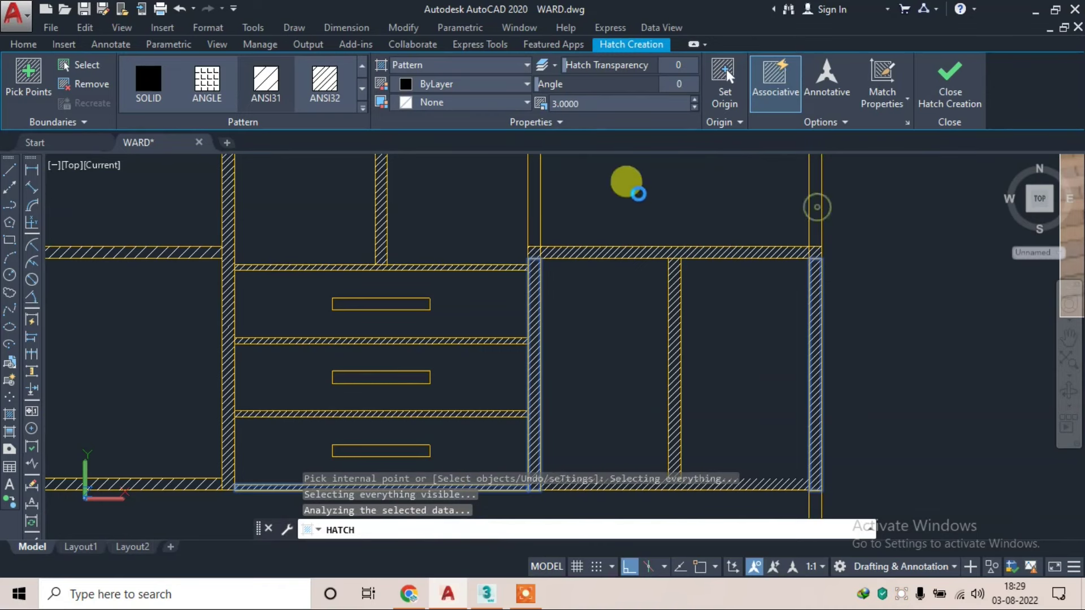
key("Return")
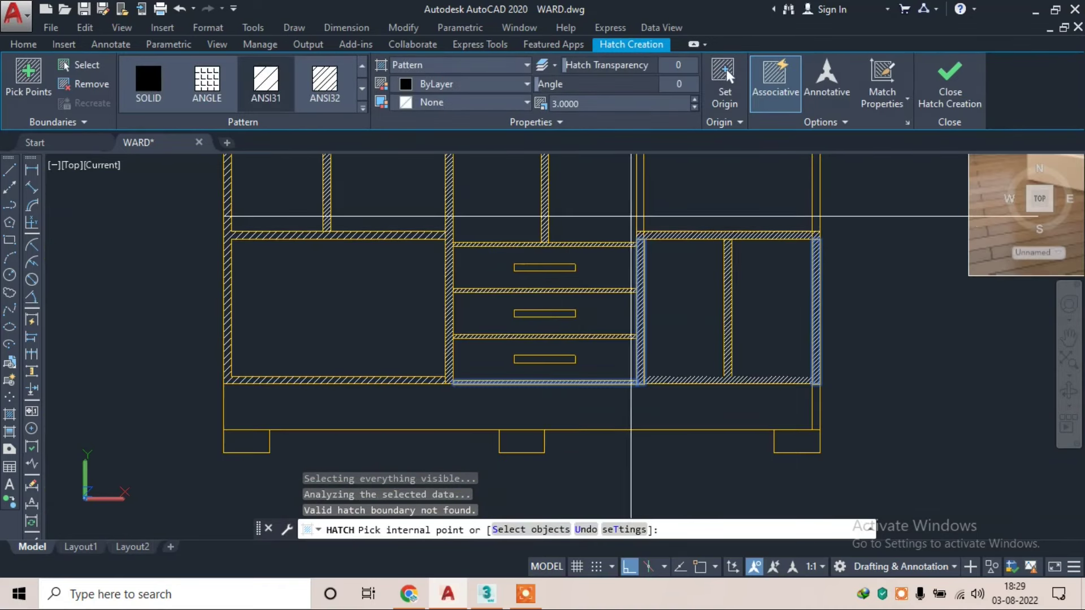
- Hatch the compartment's thin left and right walls and the top box's edge strip, then apply
left_click(640, 210)
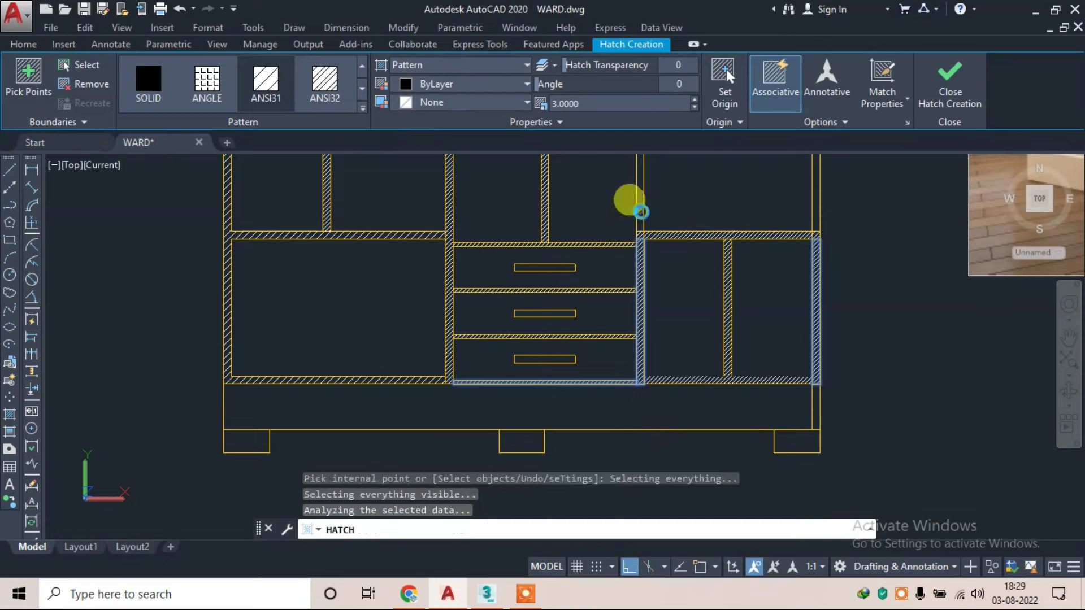
left_click(816, 204)
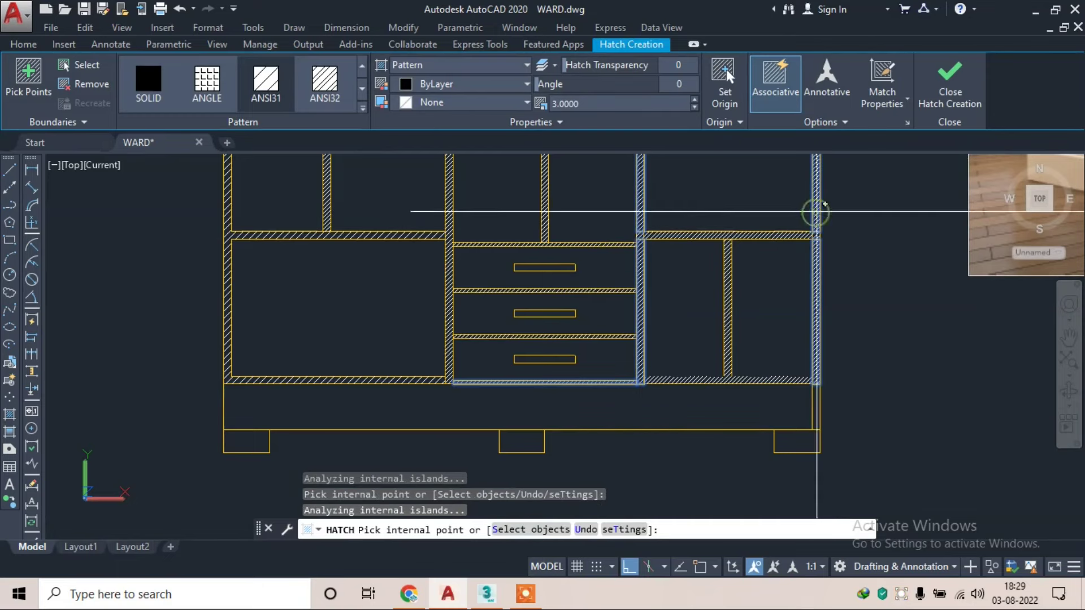
scroll(758, 394, "down", 3)
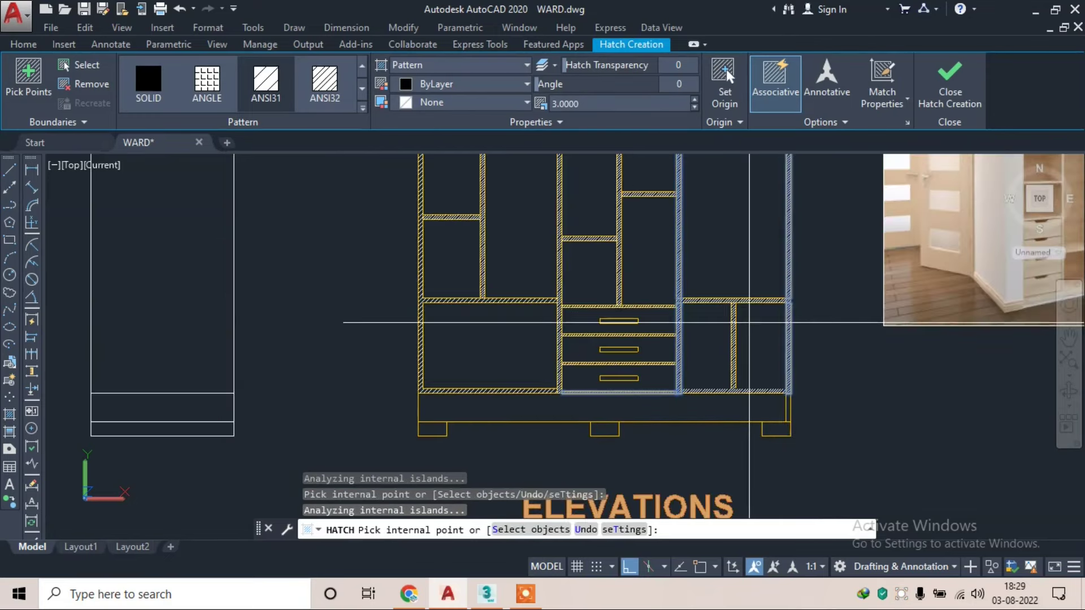
middle_click_drag(693, 360, 686, 383)
scroll(676, 163, "up", 2)
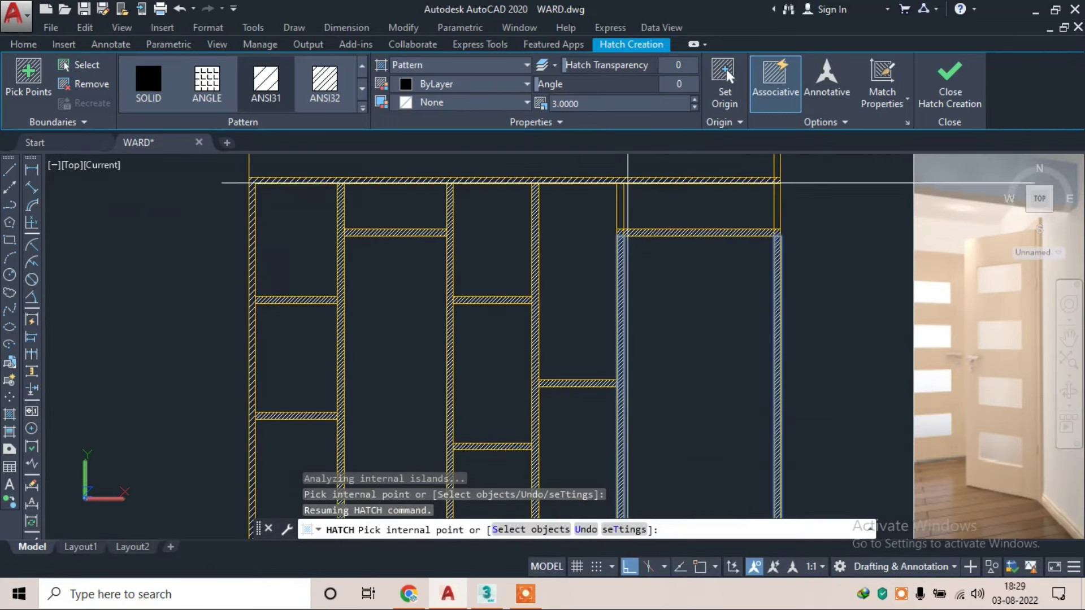
left_click(629, 183)
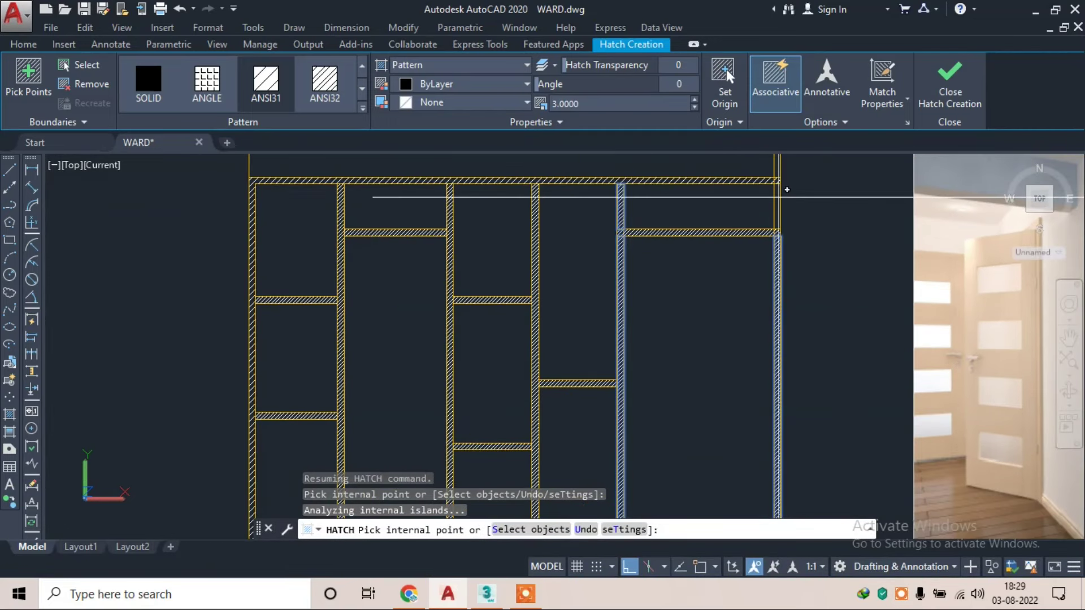
middle_click_drag(777, 164, 766, 239)
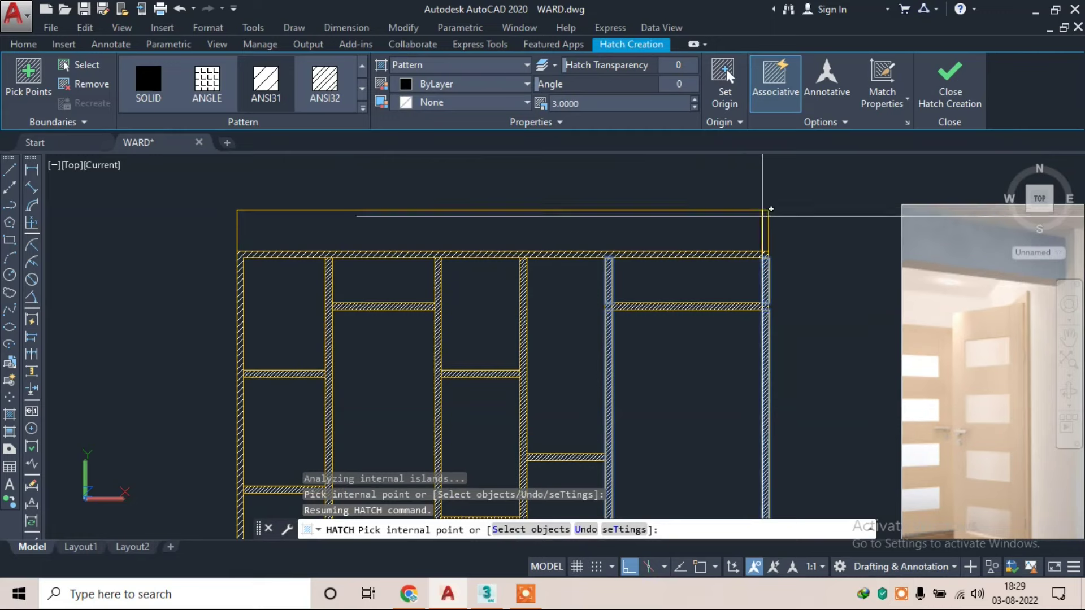
left_click(765, 236)
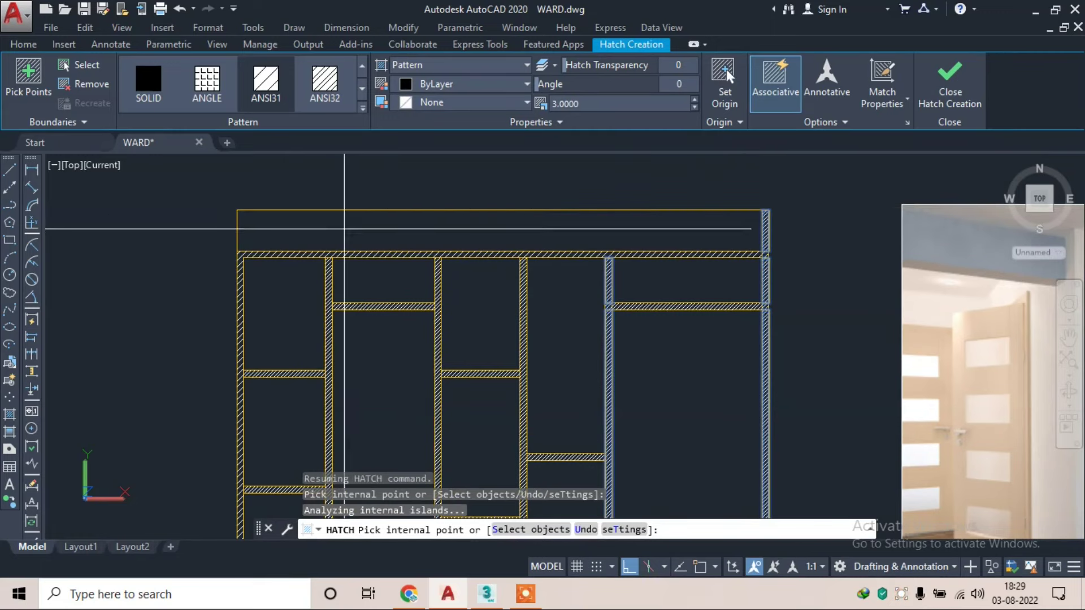
left_click(961, 117)
- Clear leftover commands and abandon a brief TRIM attempt at the lower wall junction
scroll(599, 316, "down", 3)
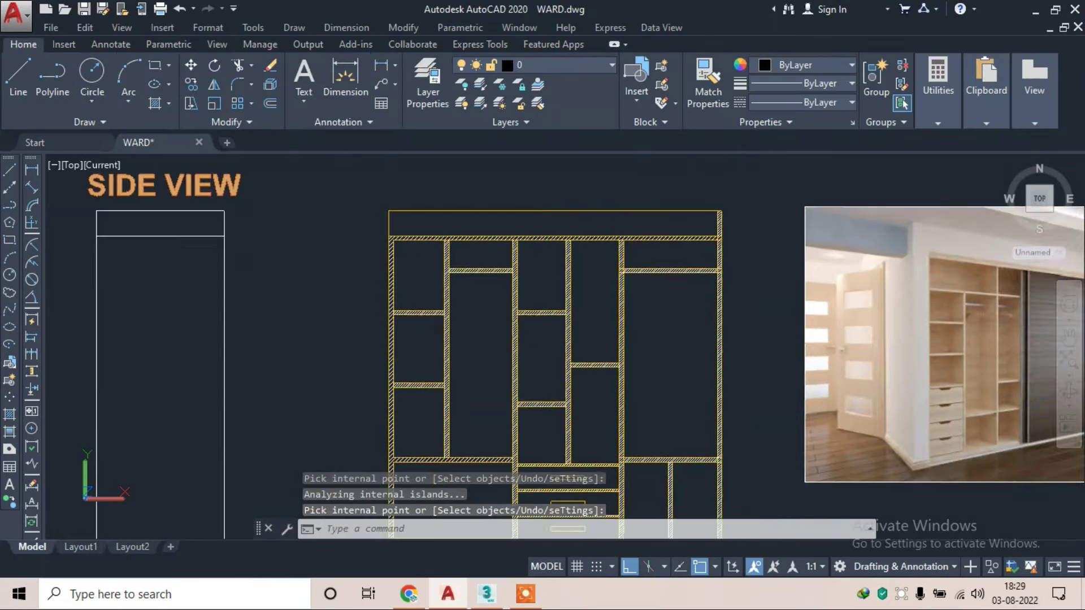
middle_click_drag(599, 317, 599, 195)
key("Return")
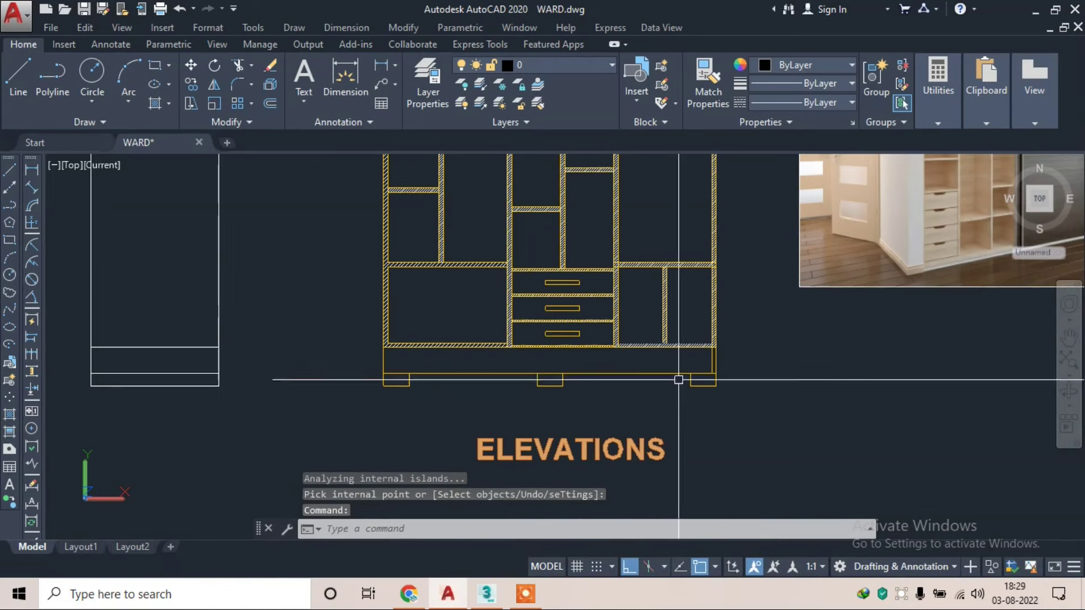
scroll(681, 376, "up", 5)
key("Escape")
scroll(603, 292, "up", 4)
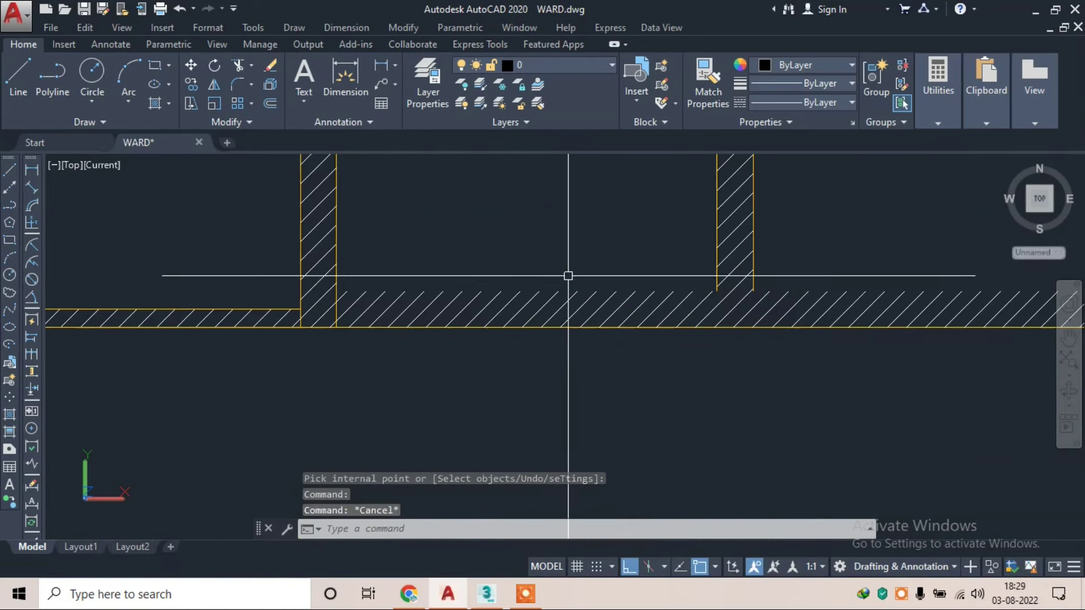
scroll(537, 339, "down", 2)
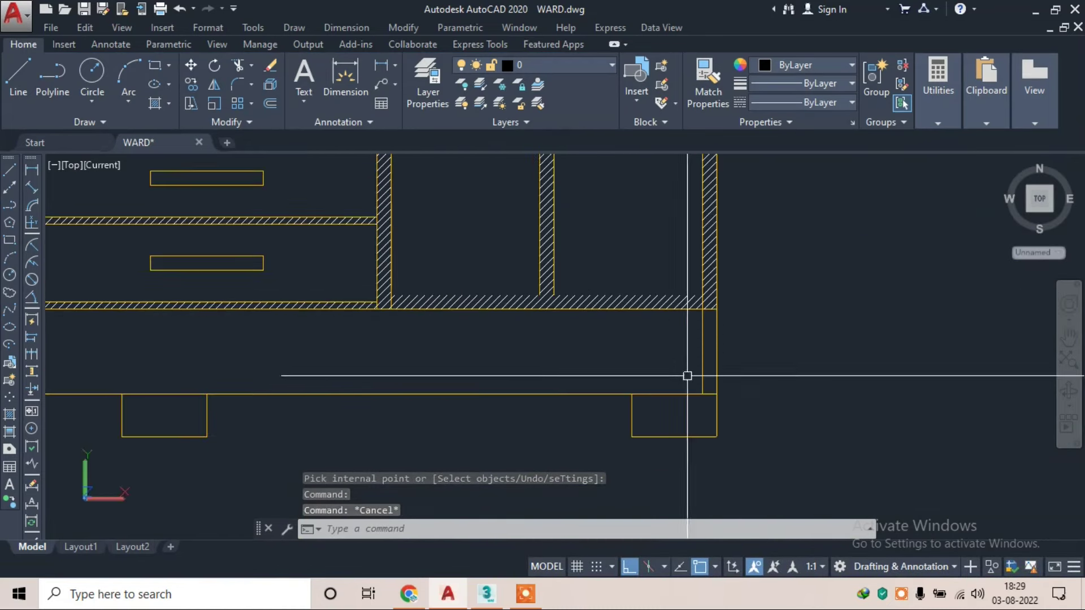
scroll(687, 376, "down", 1)
key("Escape")
type("tr")
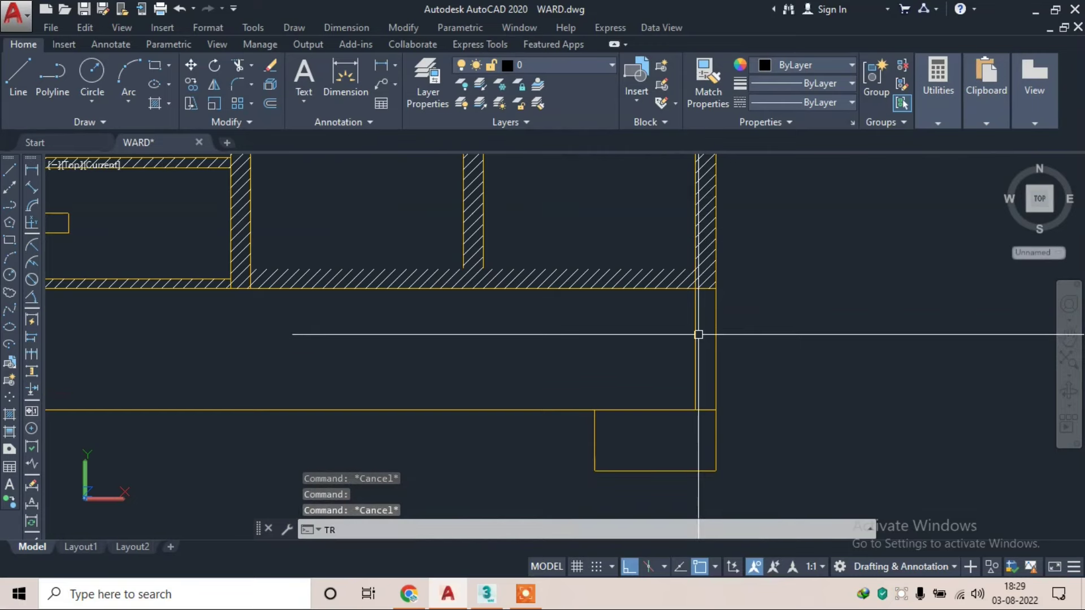
key("Return")
middle_click_drag(654, 290, 807, 332)
key("Escape")
- Select the bottom hatched strip, leave it unchanged, and pan to the wardrobe's top section
left_click(650, 320)
scroll(463, 339, "up", 2)
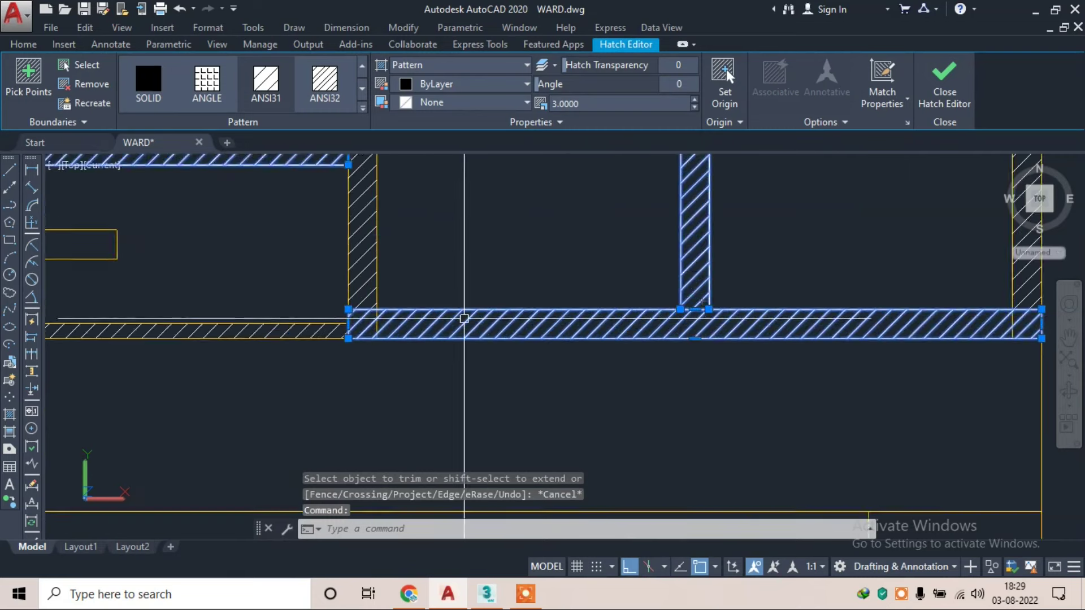
scroll(480, 344, "up", 2)
key("Escape")
key("Escape")
scroll(367, 317, "down", 3)
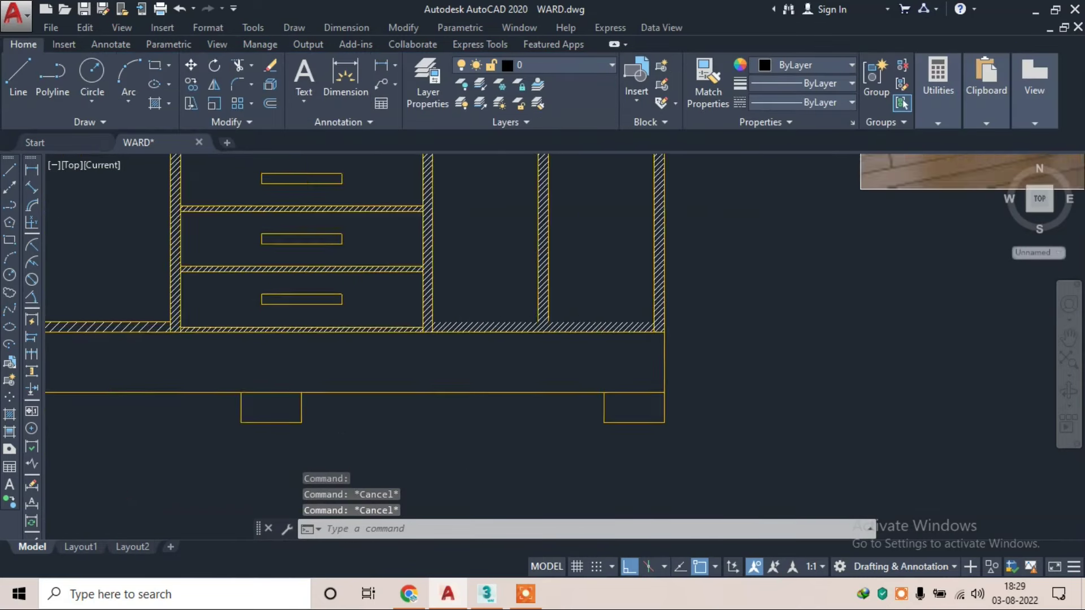
scroll(367, 317, "down", 2)
middle_click_drag(411, 355, 474, 340)
key("Escape")
scroll(363, 332, "up", 2)
scroll(528, 417, "up", 2)
middle_click_drag(538, 273, 537, 460)
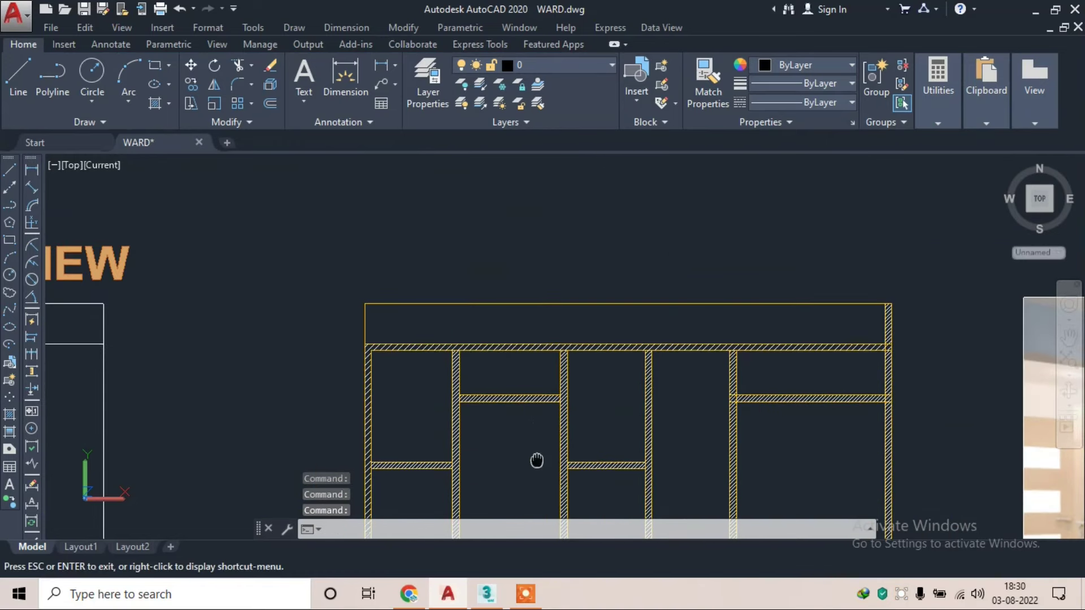
scroll(371, 335, "up", 3)
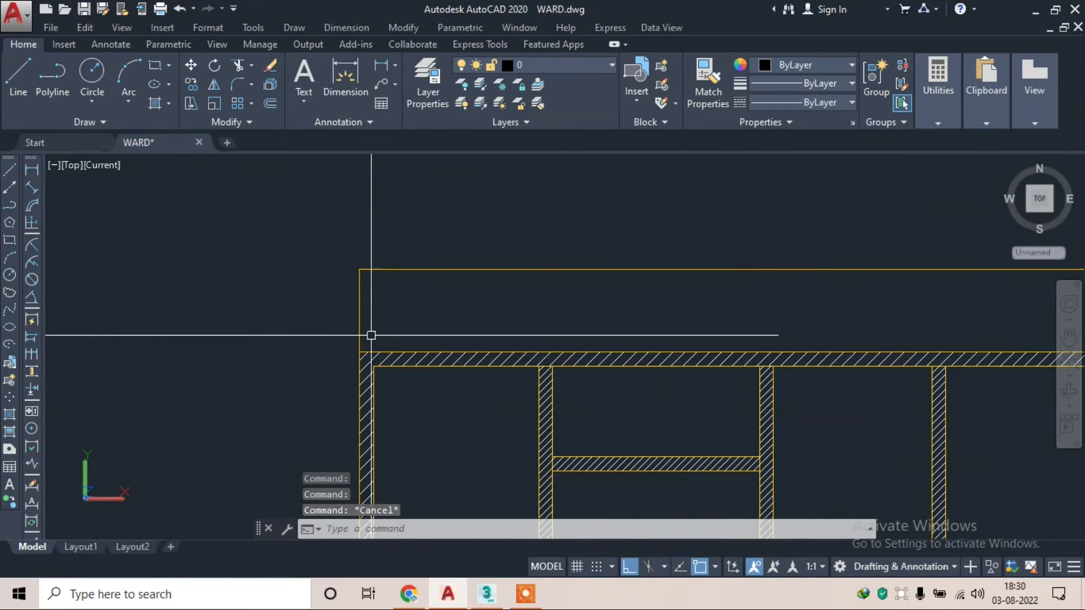
- Offset the top box's edge lines inward to form a 1-inch inner outline
type("o")
key("Return")
key("Return")
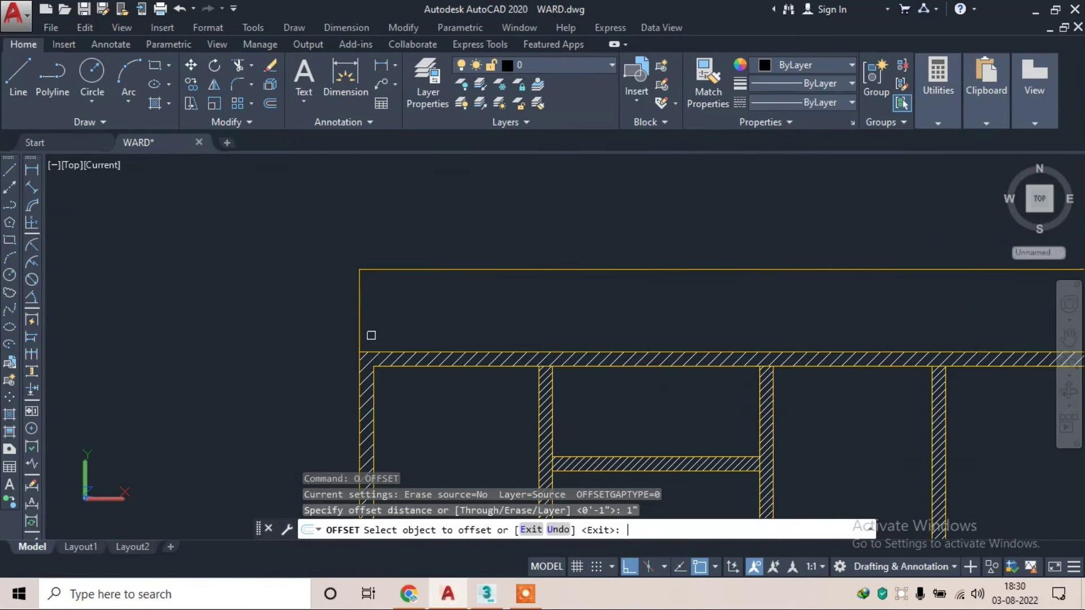
left_click(358, 304)
left_click(429, 269)
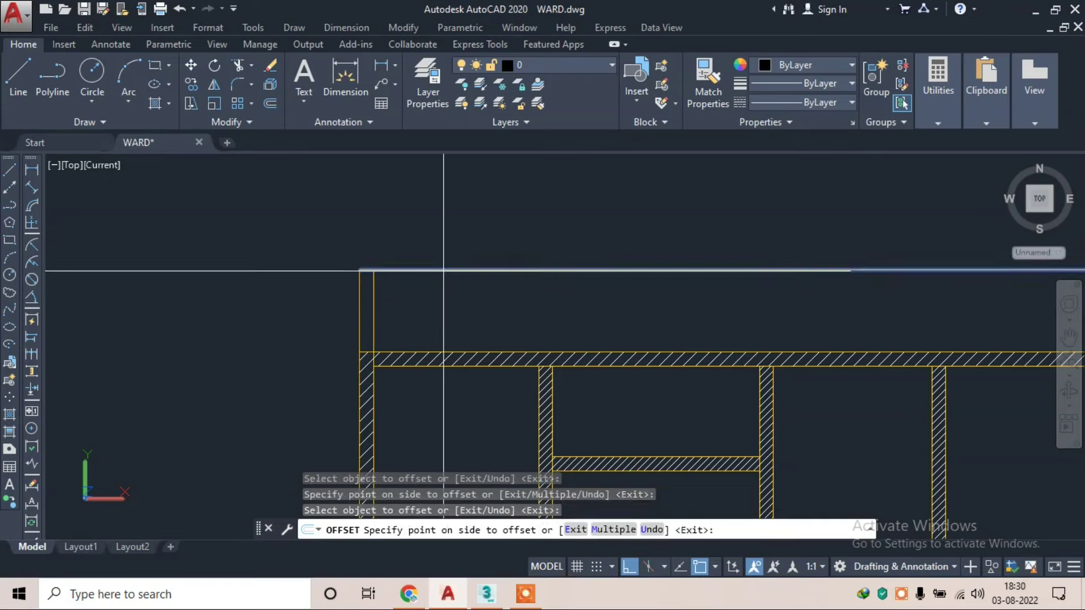
left_click(442, 310)
key("Escape")
key("Escape")
key("Escape")
- Run a brief TRIM on the top box, then exit it
scroll(565, 339, "down", 3)
scroll(380, 283, "up", 3)
scroll(381, 282, "up", 2)
type("tr")
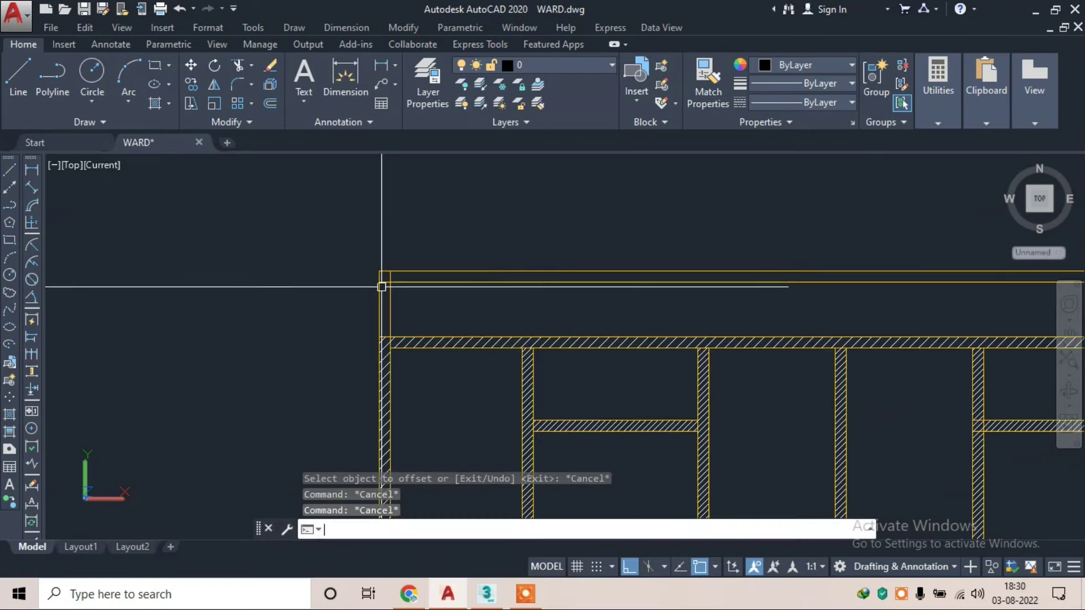
key("Return")
key("Return")
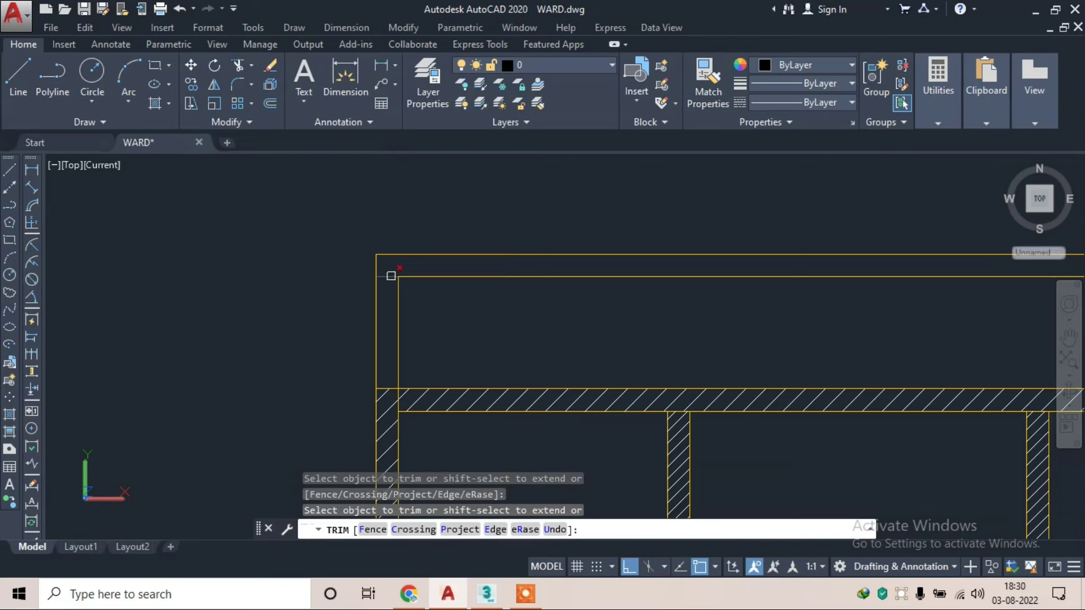
scroll(391, 275, "down", 1)
scroll(431, 273, "down", 2)
key("Escape")
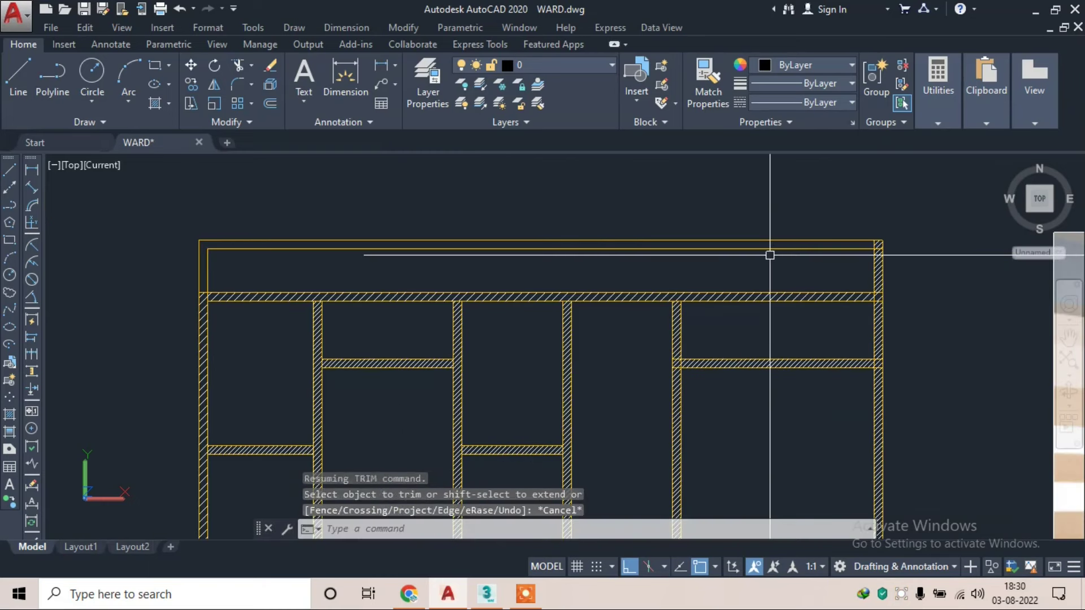
key("Escape")
- Hatch the thin top band of the wardrobe frame with the ANSI31 diagonal pattern
type("h")
key("Return")
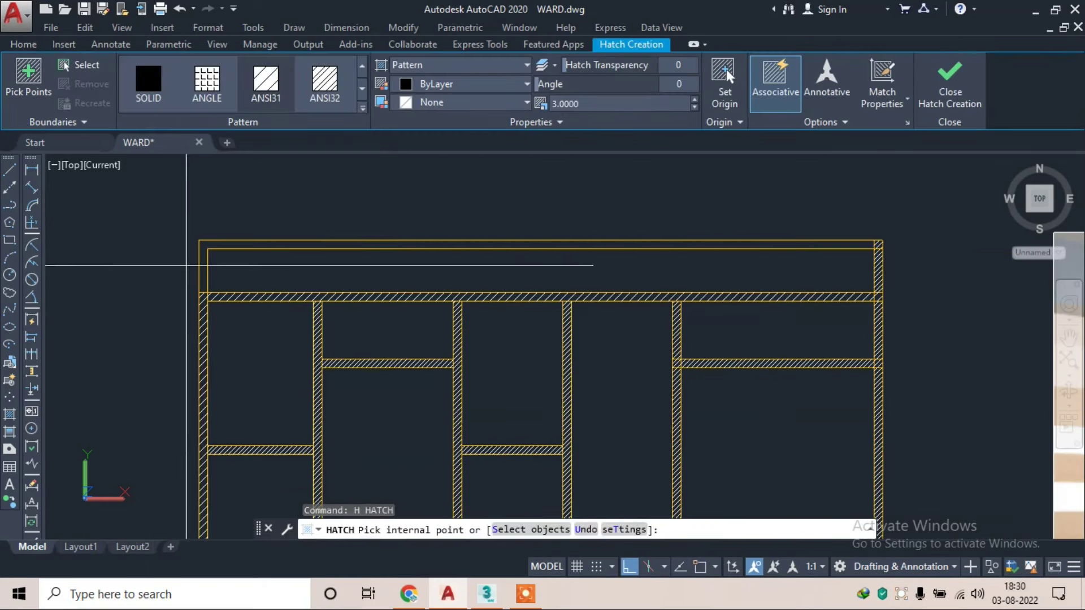
scroll(189, 262, "up", 2)
left_click(217, 250)
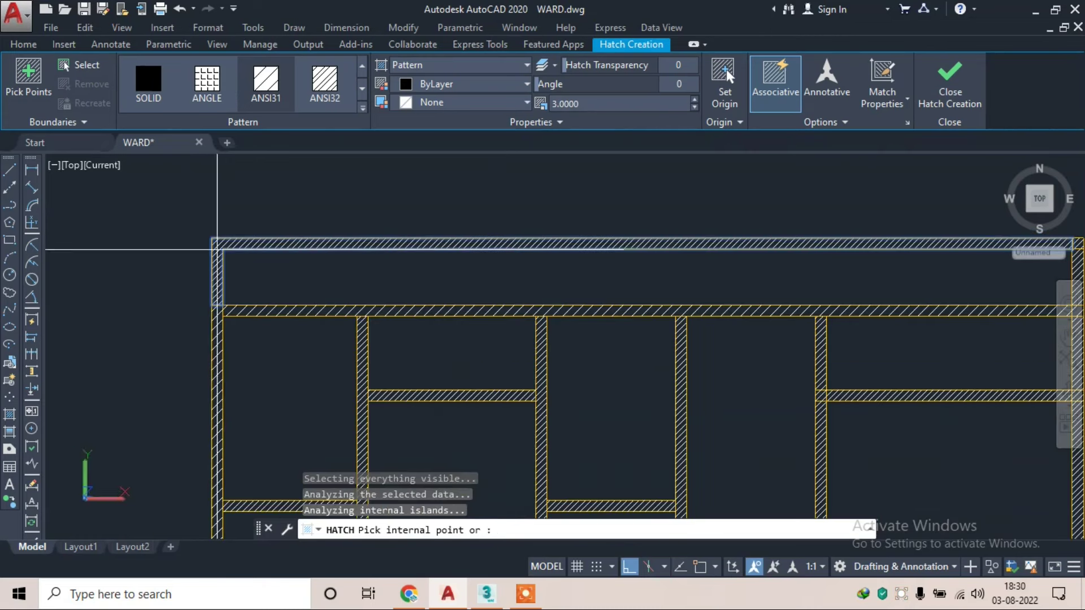
scroll(216, 249, "down", 1)
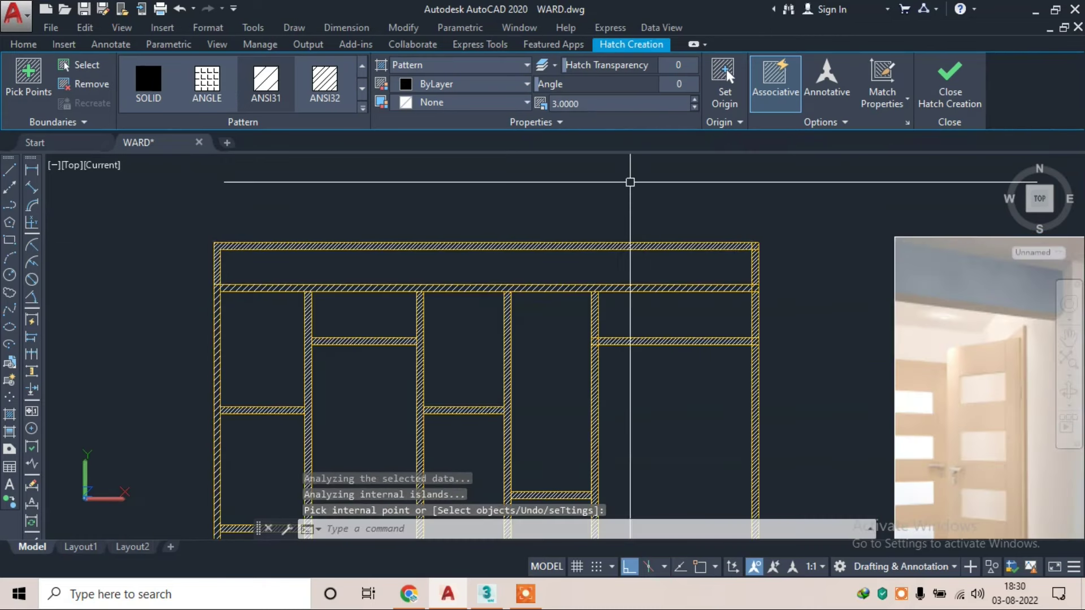
key("Escape")
key("Escape")
scroll(605, 177, "down", 3)
scroll(596, 259, "up", 1)
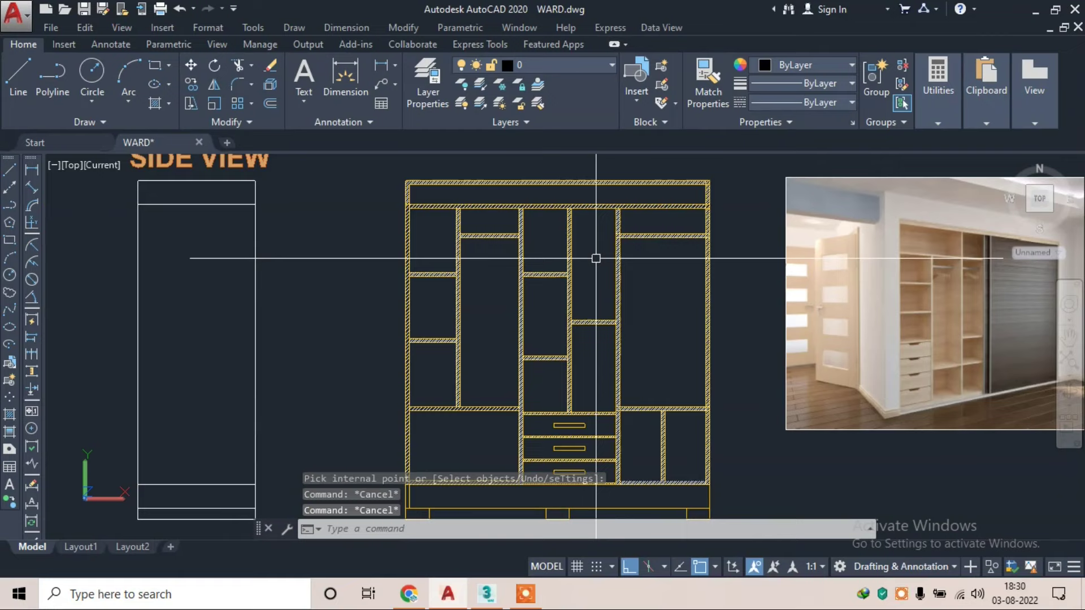
- Start a TRIM command and cancel it without trimming
scroll(622, 282, "down", 1)
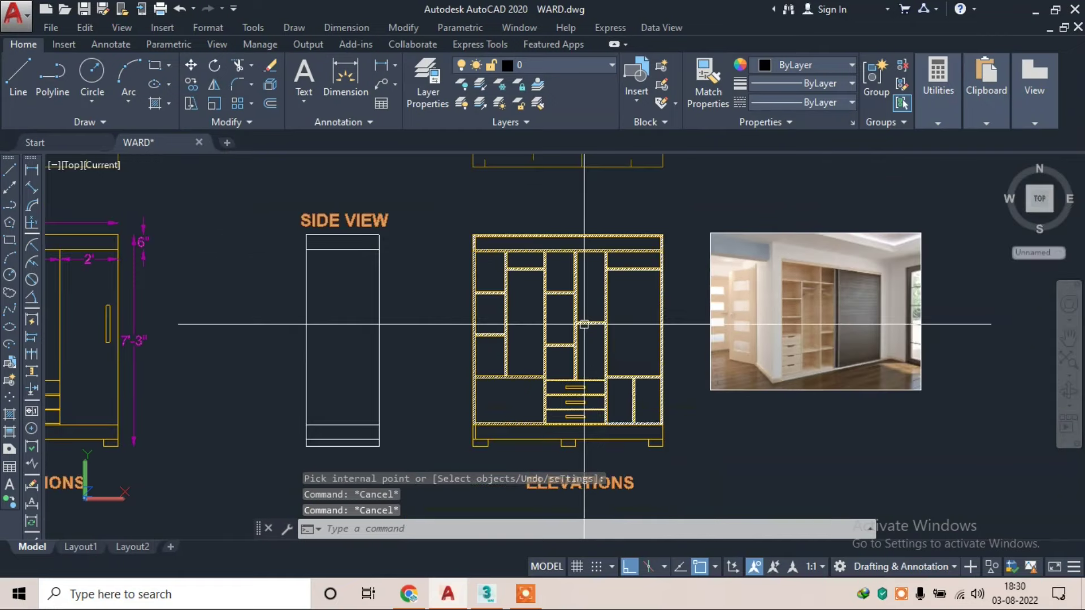
scroll(475, 428, "up", 3)
scroll(446, 376, "up", 2)
key("Escape")
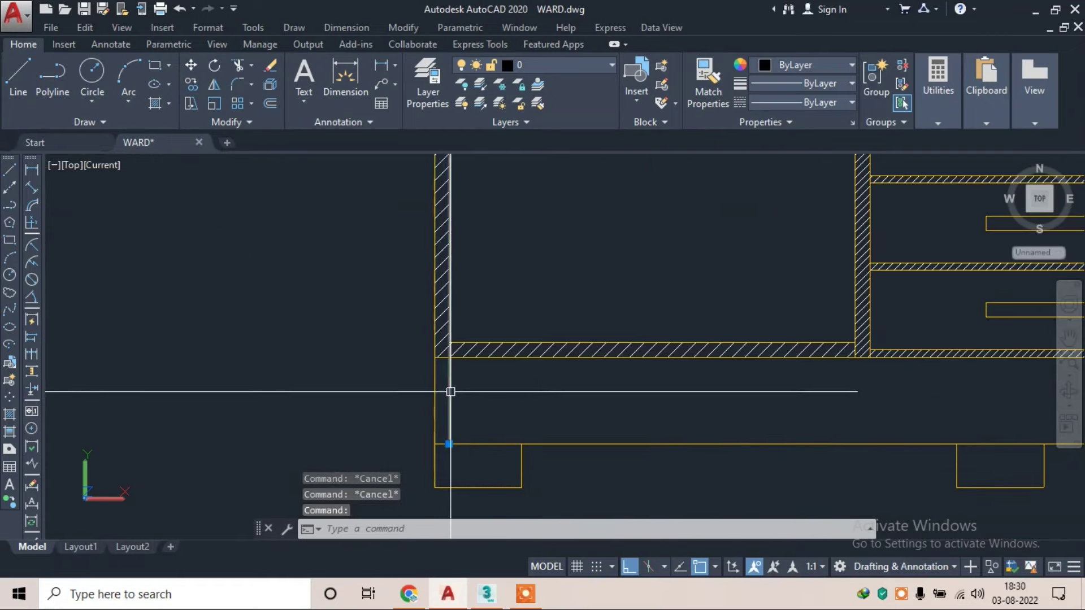
type("TR")
key("Return")
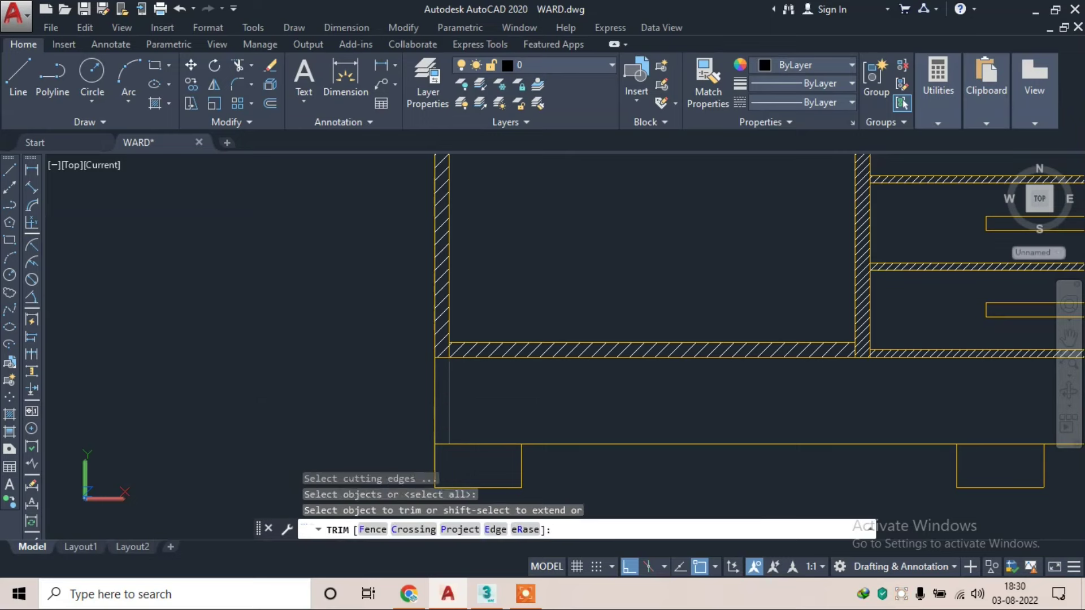
scroll(453, 398, "down", 3)
scroll(584, 331, "down", 1)
key("Escape")
scroll(787, 262, "up", 1)
- Erase the open-wardrobe reference photo and bring the ELEVATIONS label into view
left_click(787, 262)
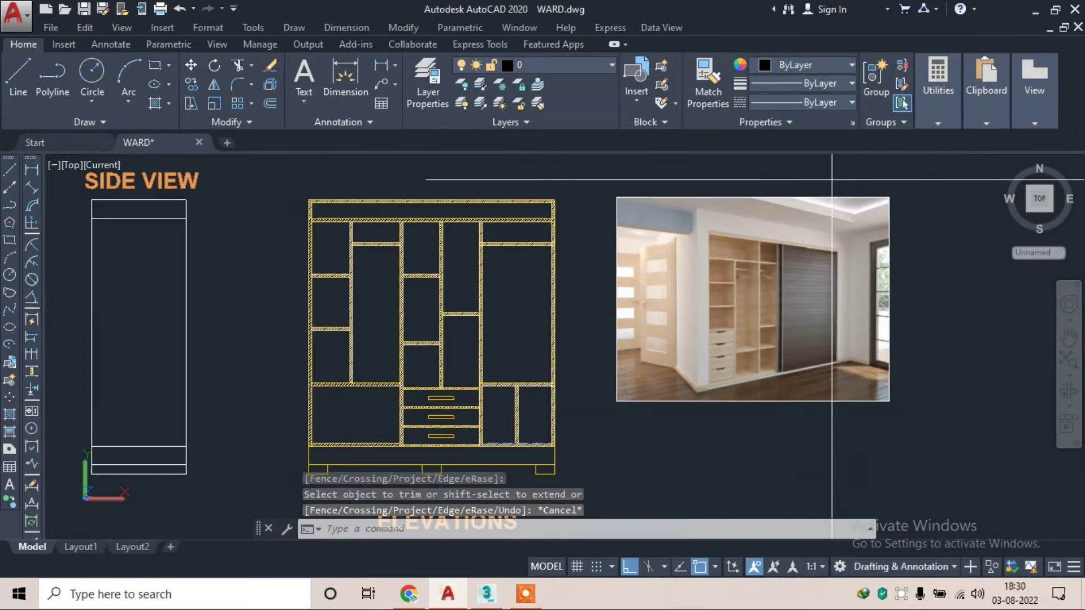
left_click(737, 260)
key("Return")
middle_click_drag(350, 294, 465, 300)
scroll(509, 294, "down", 1)
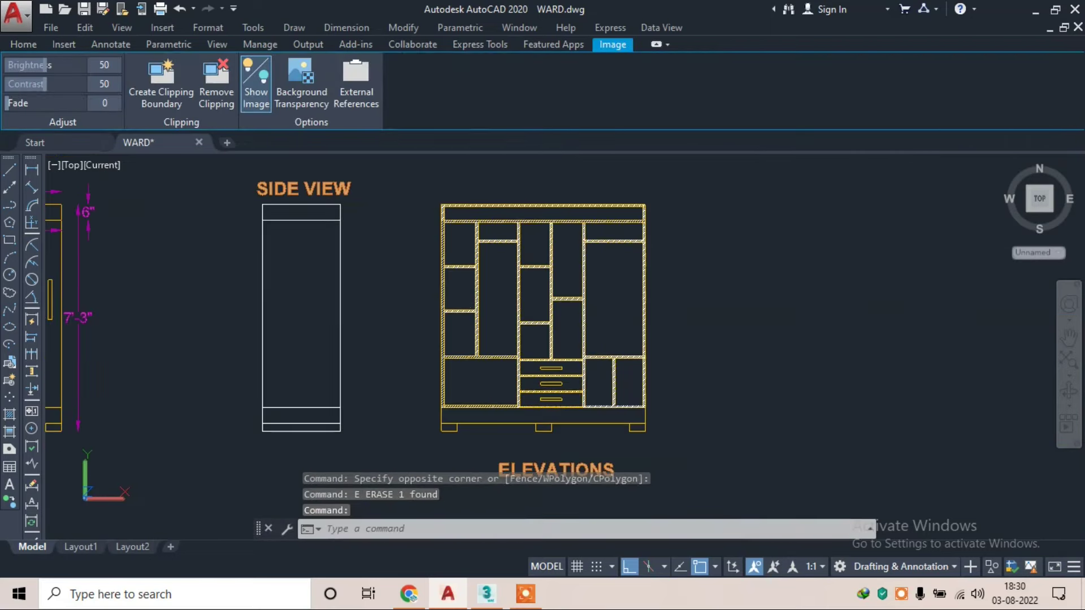
middle_click_drag(552, 307, 543, 226)
scroll(536, 424, "up", 2)
key("Escape")
middle_click_drag(554, 318, 554, 381)
- Change the ELEVATIONS label text to SECTION, close the Text Editor and zoom out
double_click(554, 381)
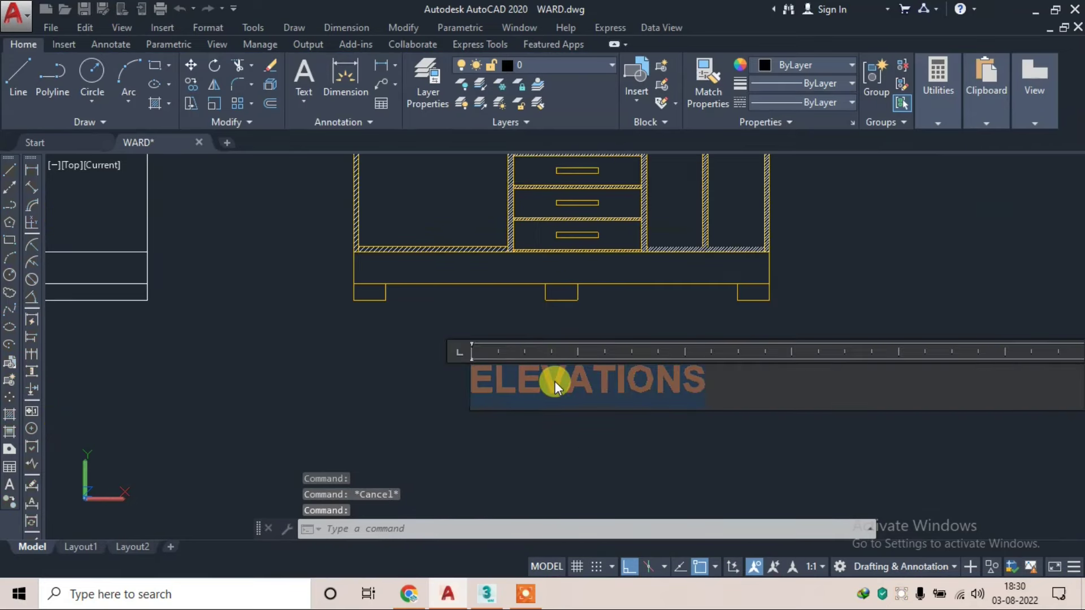
type("SECTIO")
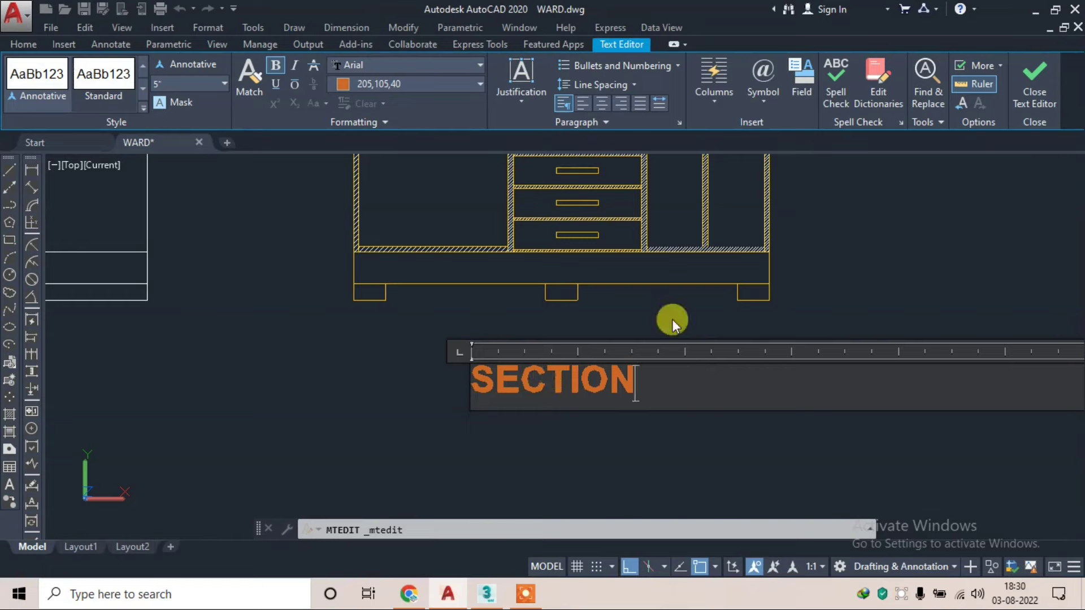
left_click(1036, 79)
left_click(608, 340)
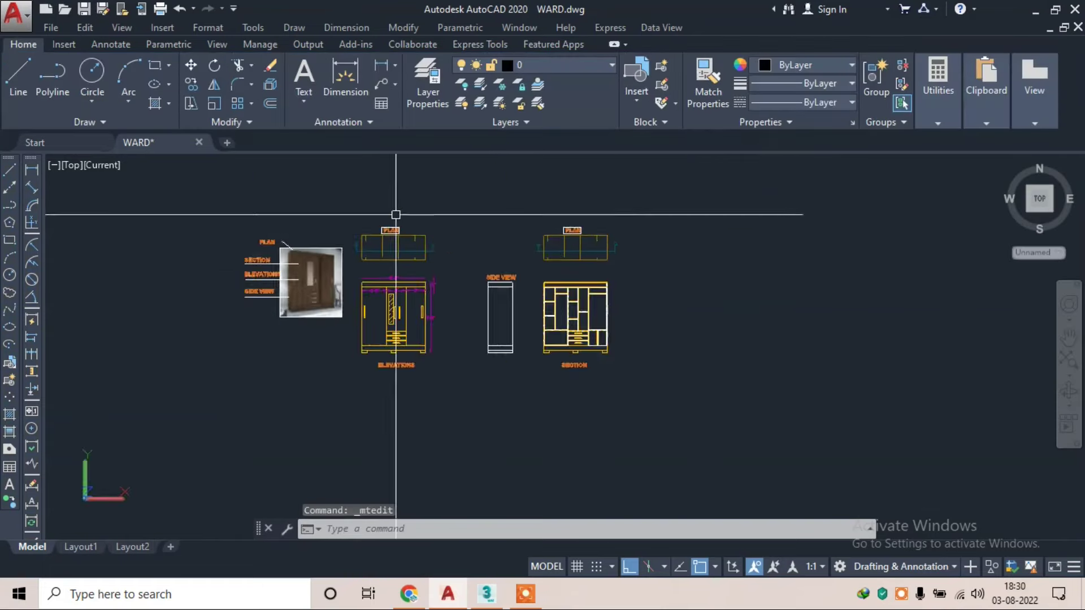
scroll(346, 259, "up", 3)
scroll(346, 281, "up", 3)
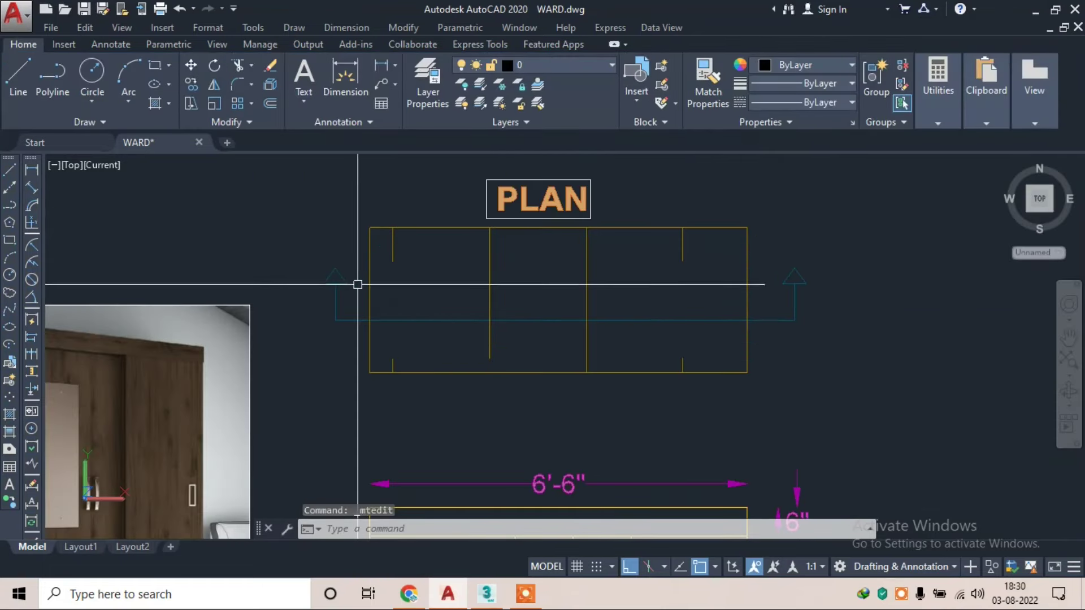
scroll(339, 274, "up", 1)
scroll(350, 271, "down", 3)
scroll(237, 266, "down", 2)
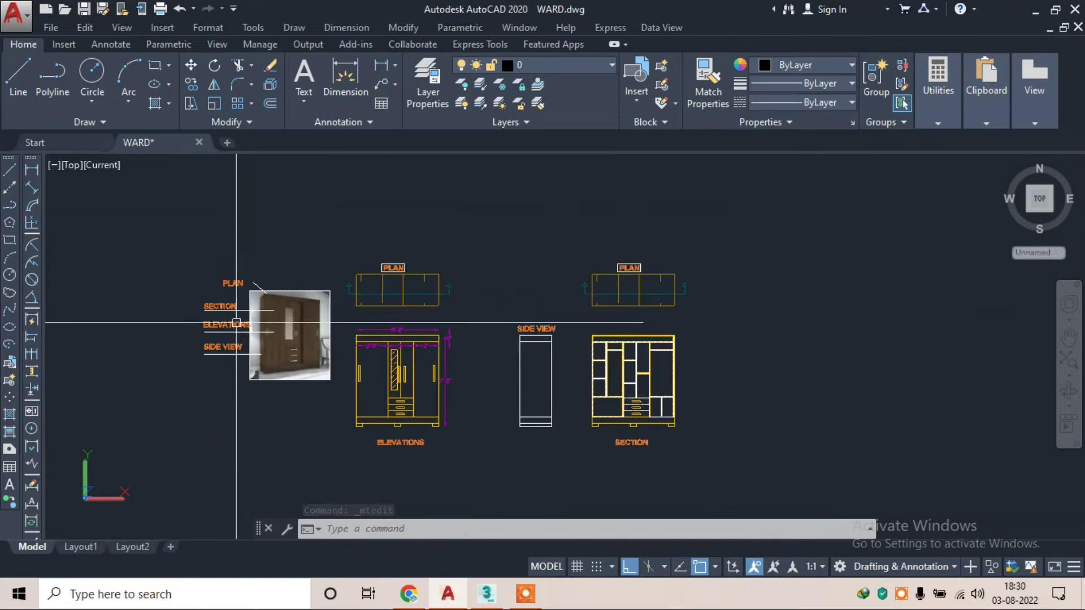
scroll(236, 260, "up", 1)
scroll(236, 260, "up", 2)
- Copy the PLAN label beside the cut line and rewrite the copy as A
type("c")
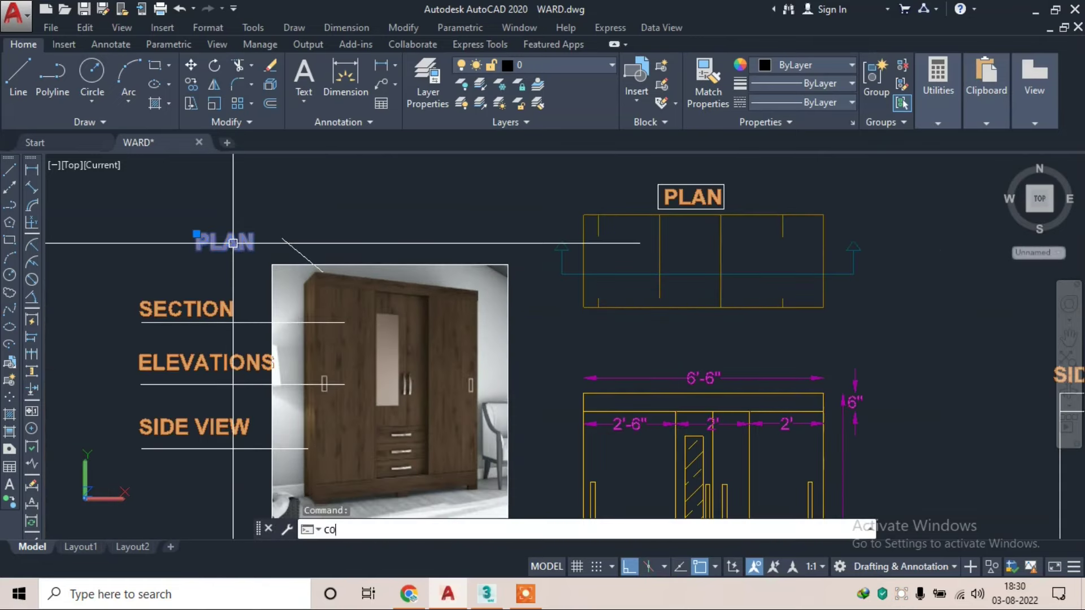
type("o")
key("Return")
left_click(196, 250)
scroll(565, 240, "up", 2)
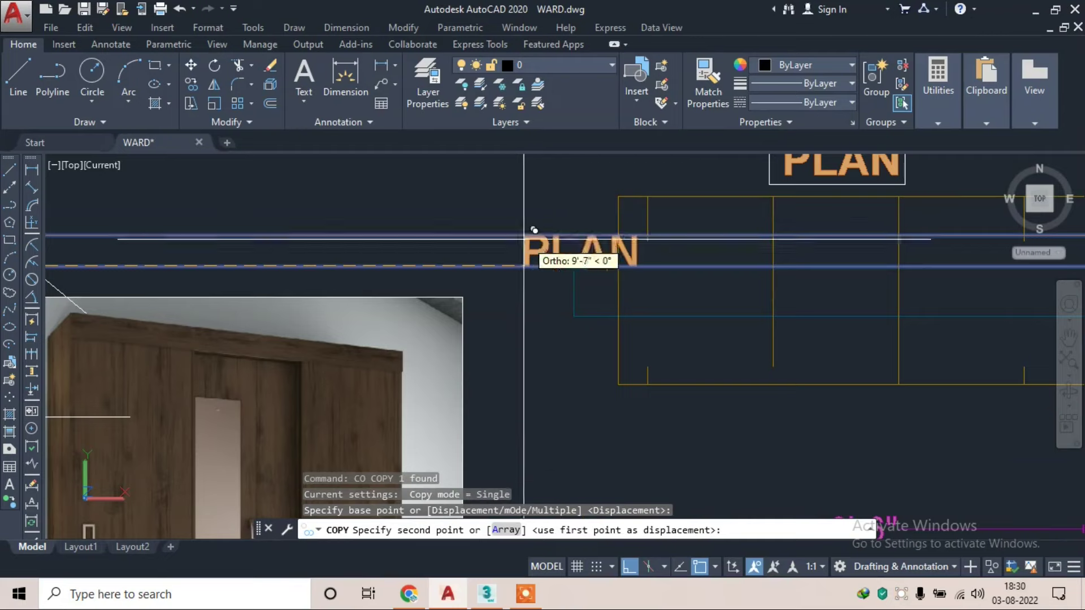
left_click(634, 556)
scroll(523, 236, "up", 2)
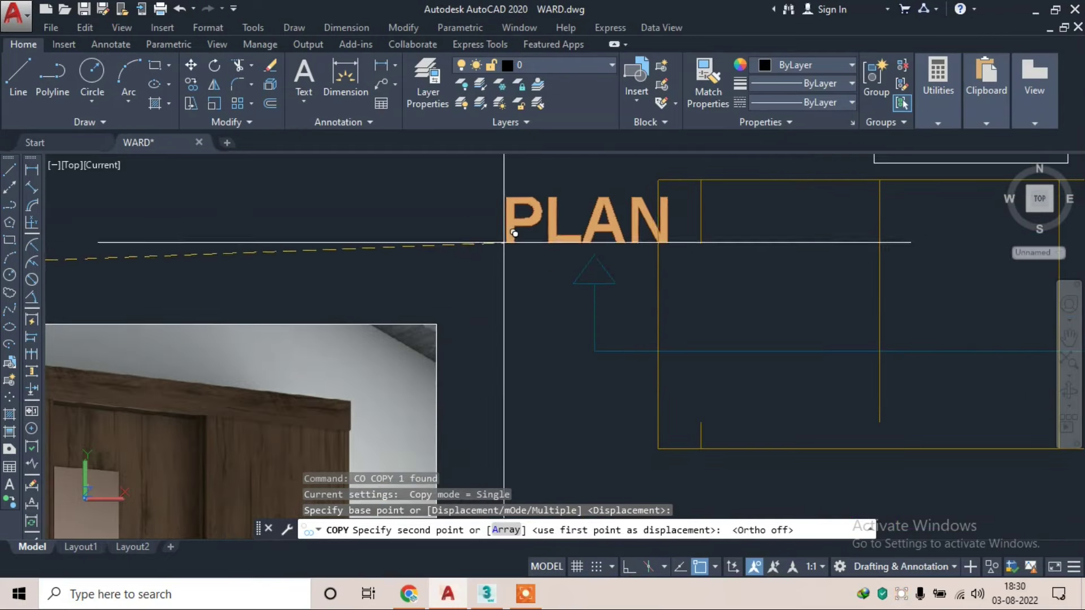
key("Escape")
left_click(567, 225)
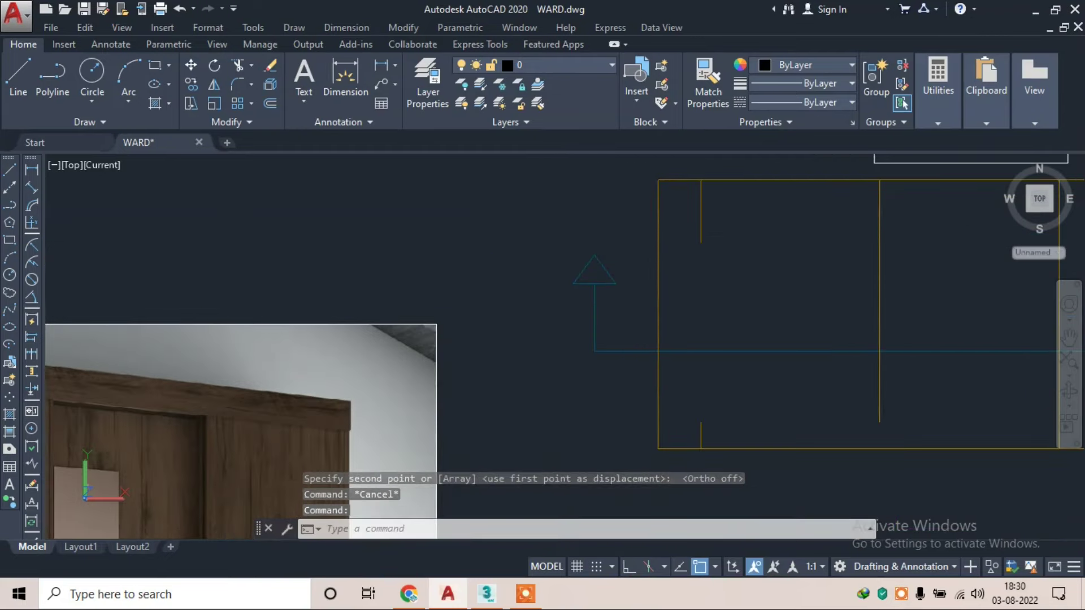
double_click(569, 225)
left_click(1031, 80)
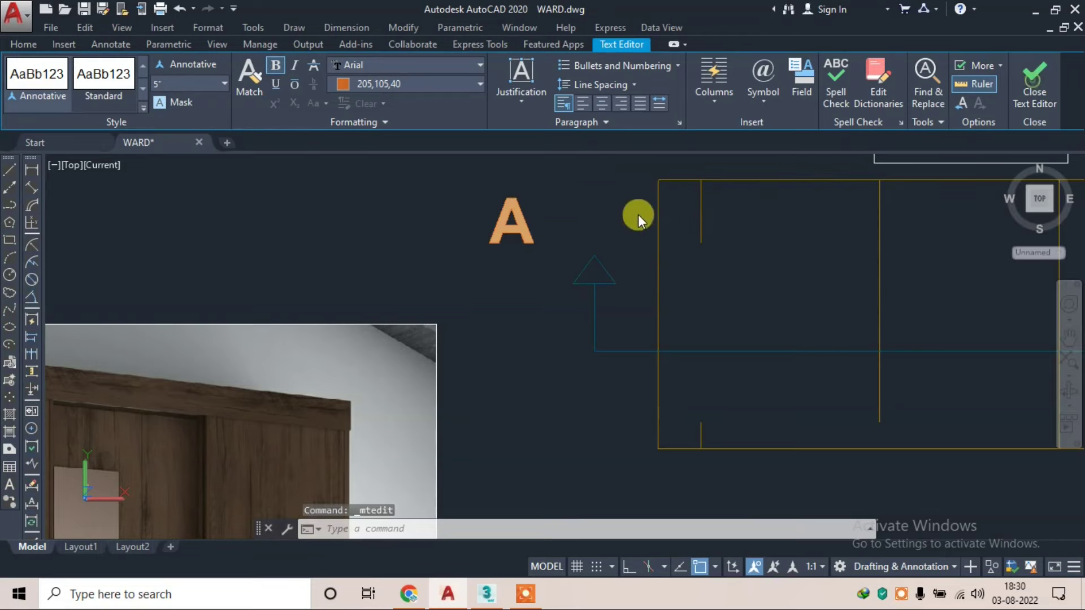
- Move the A label above the left cut-line arrow
left_click(547, 184)
left_click(421, 247)
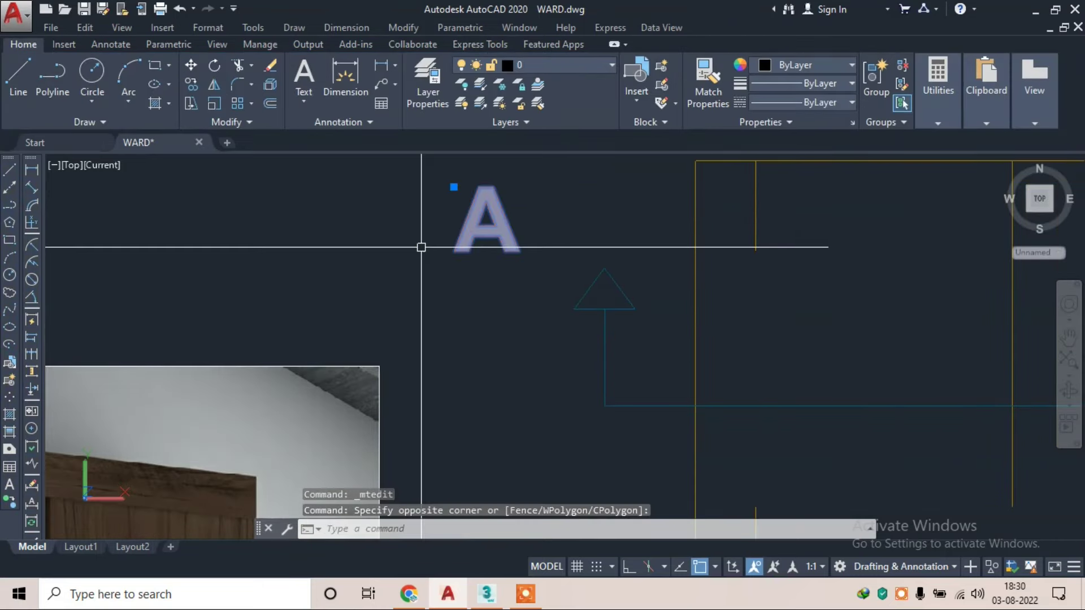
type("m")
key("Return")
left_click(454, 187)
left_click(602, 199)
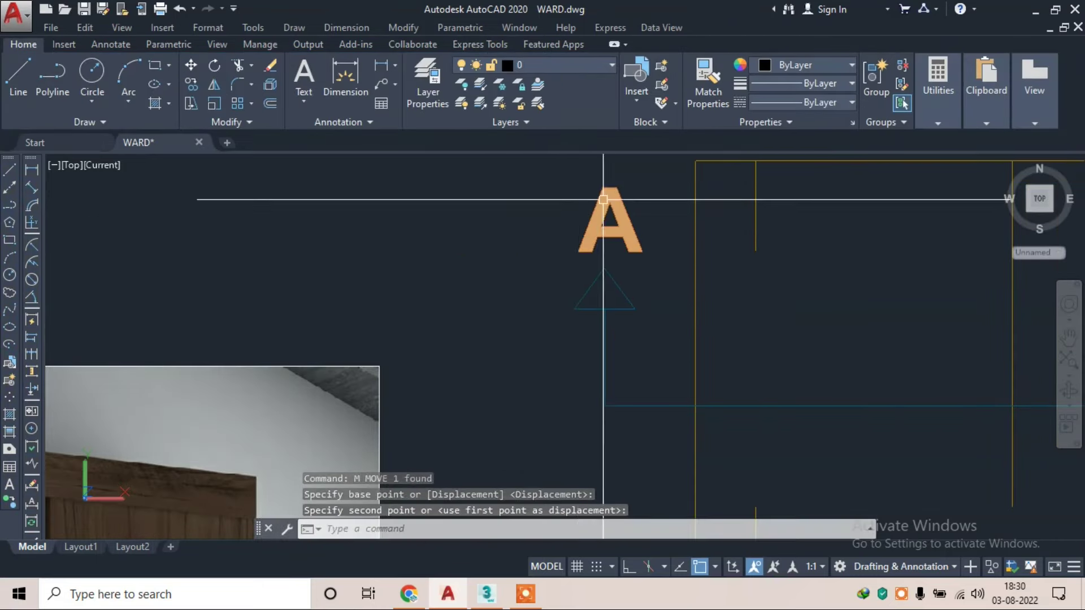
- Copy the A label to the right end of the cut line and change it to A'
type("co")
key("Return")
left_click(585, 184)
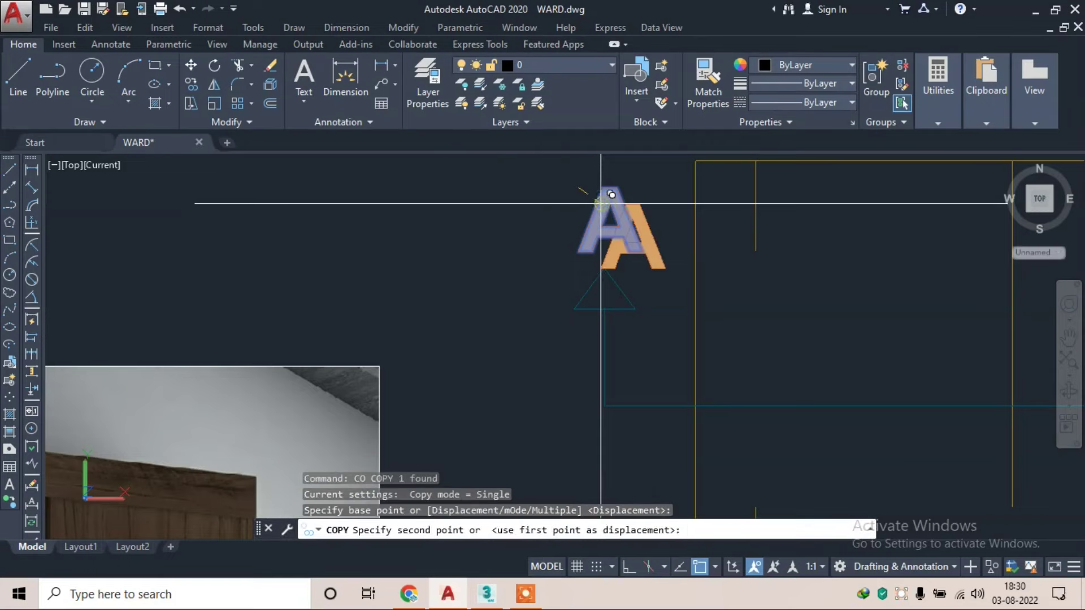
scroll(806, 225, "down", 5)
middle_click_drag(806, 226, 649, 206)
scroll(638, 198, "up", 2)
scroll(628, 207, "up", 2)
key("Escape")
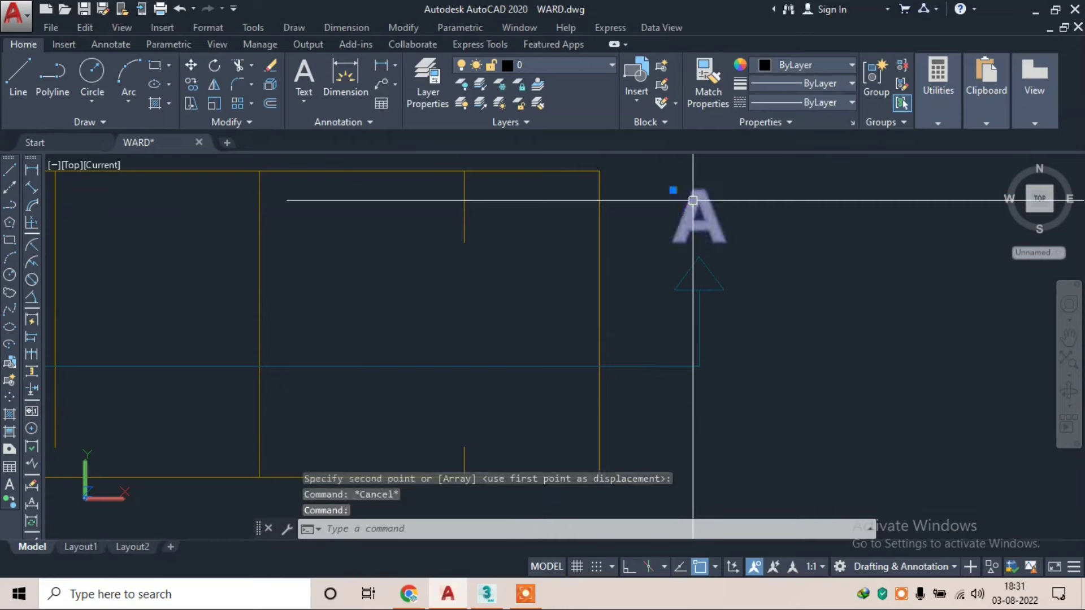
double_click(734, 194)
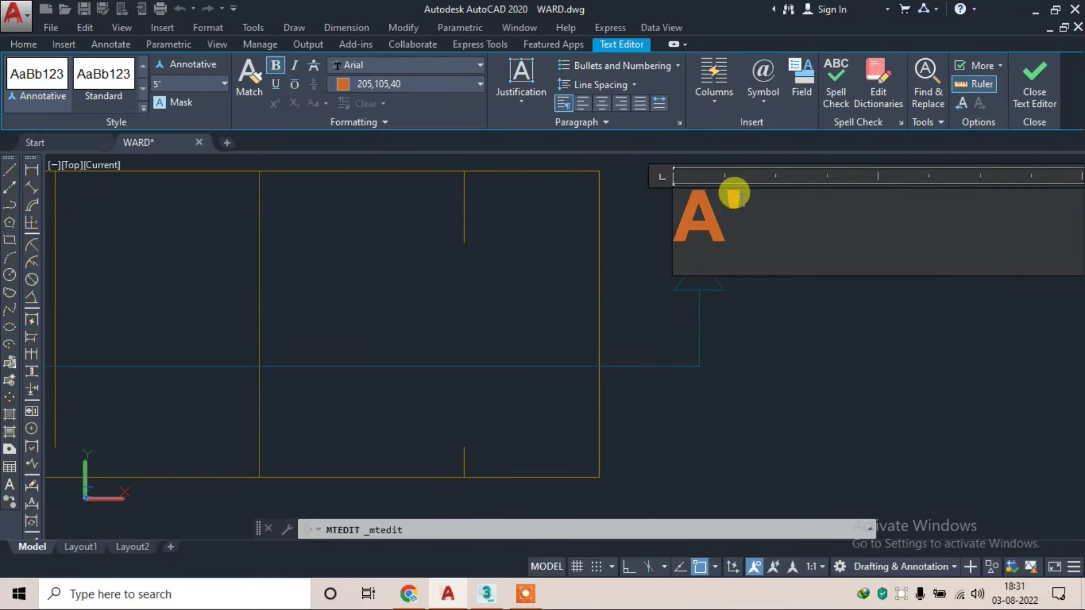
key("Escape")
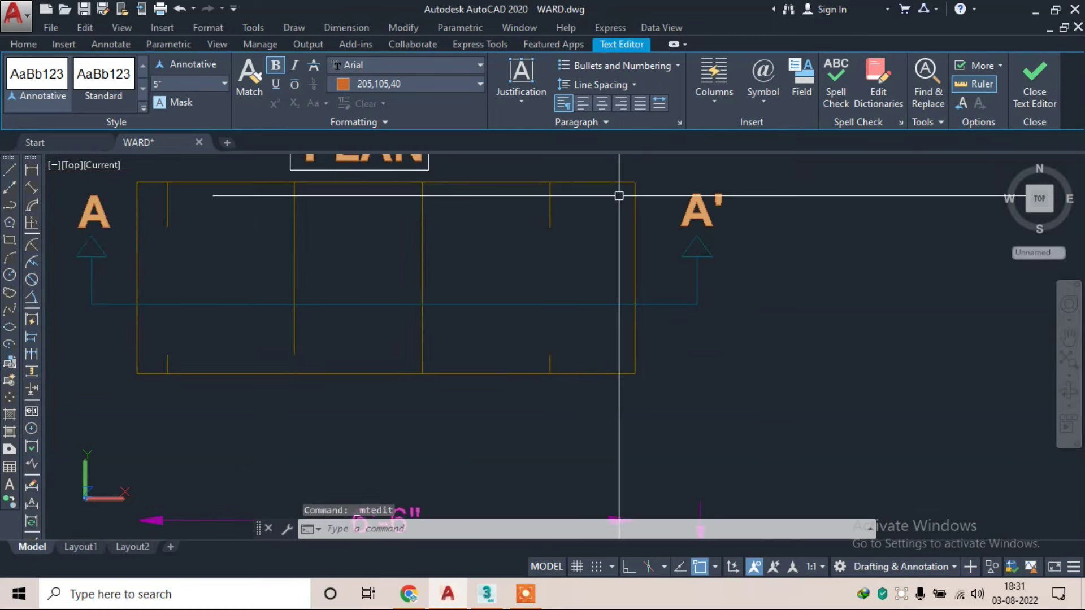
key("Escape")
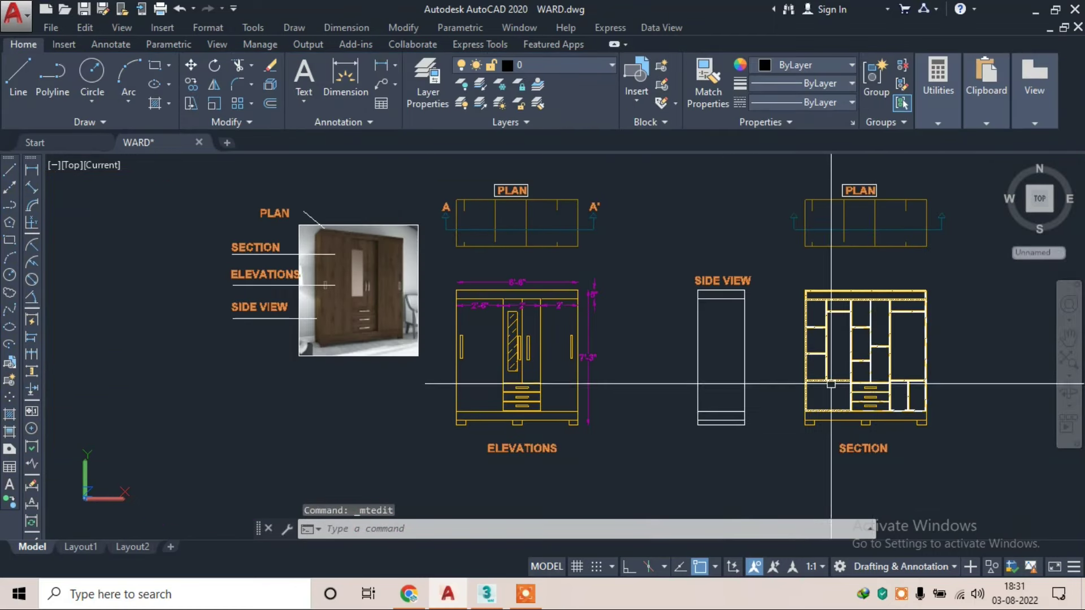
- Delete the SECTION label
scroll(876, 414, "up", 5)
scroll(735, 407, "down", 1)
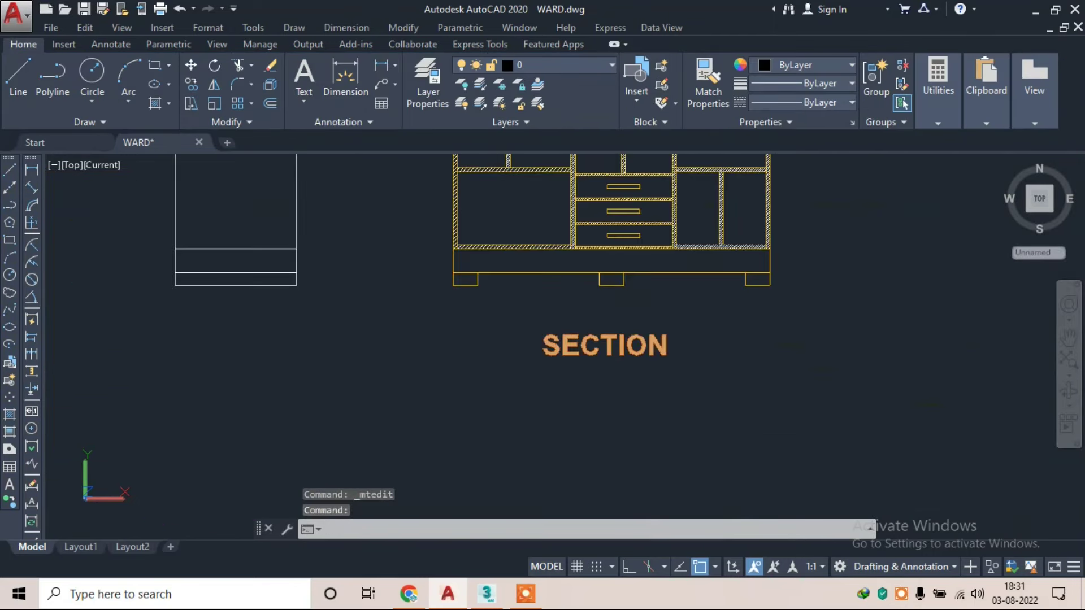
scroll(638, 377, "up", 2)
left_click(638, 430)
key("Delete")
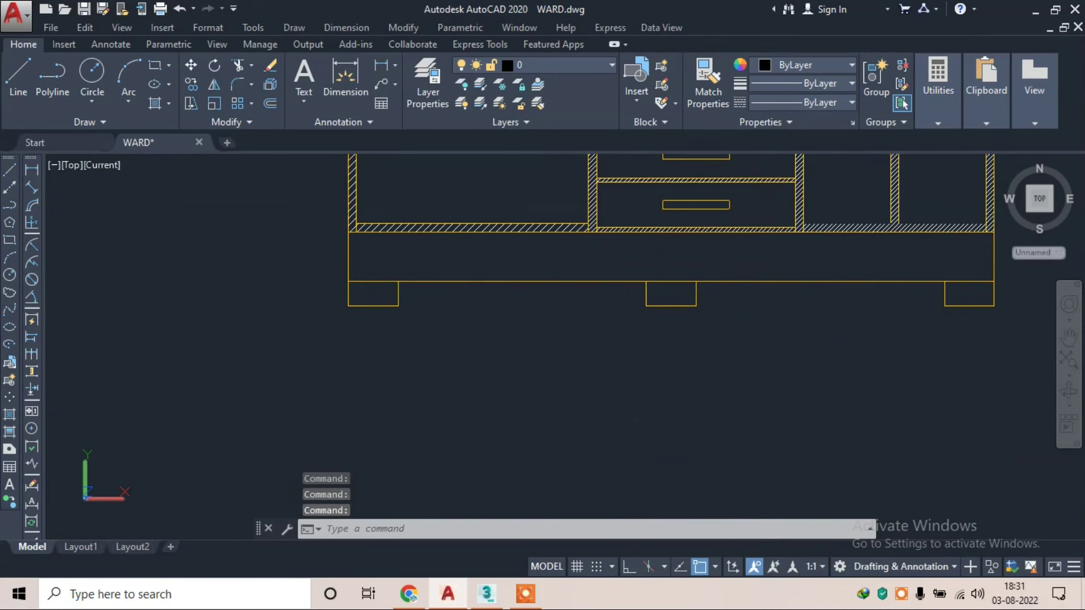
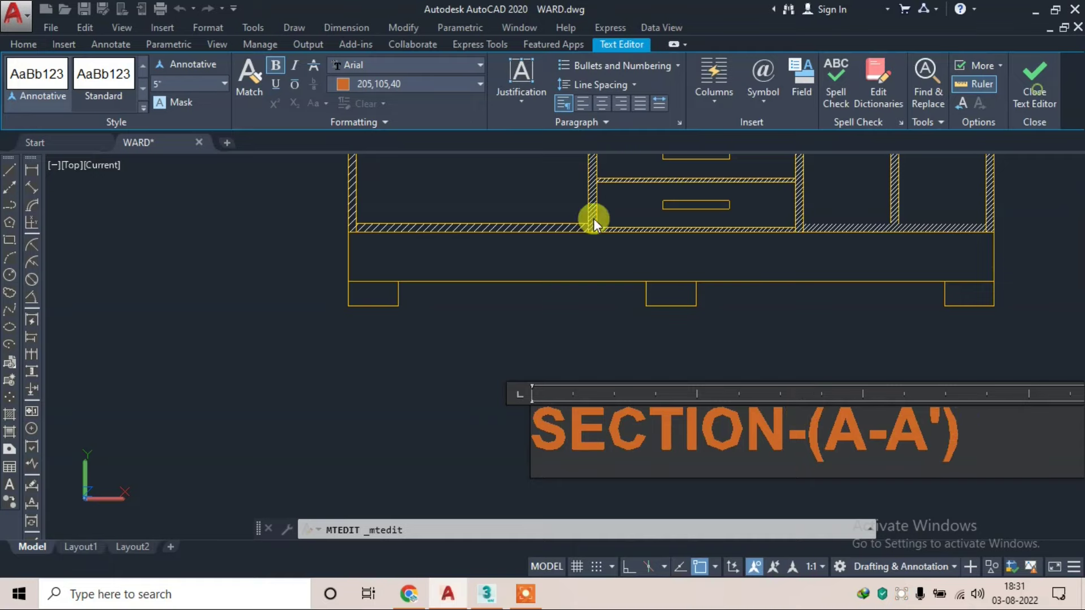
- Move the SECTION-(A-A') label so it sits centred beneath the section drawing
scroll(501, 295, "down", 2)
left_click(632, 385)
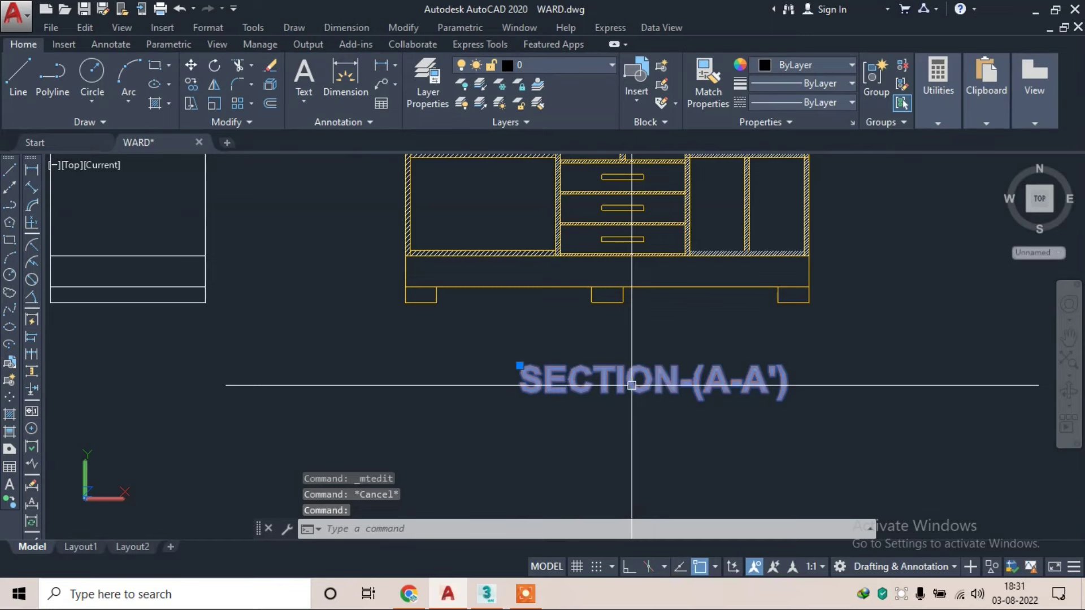
type("m")
key("Return")
left_click(522, 367)
scroll(492, 339, "down", 3)
scroll(488, 345, "down", 2)
middle_click_drag(516, 317, 558, 311)
left_click(619, 425)
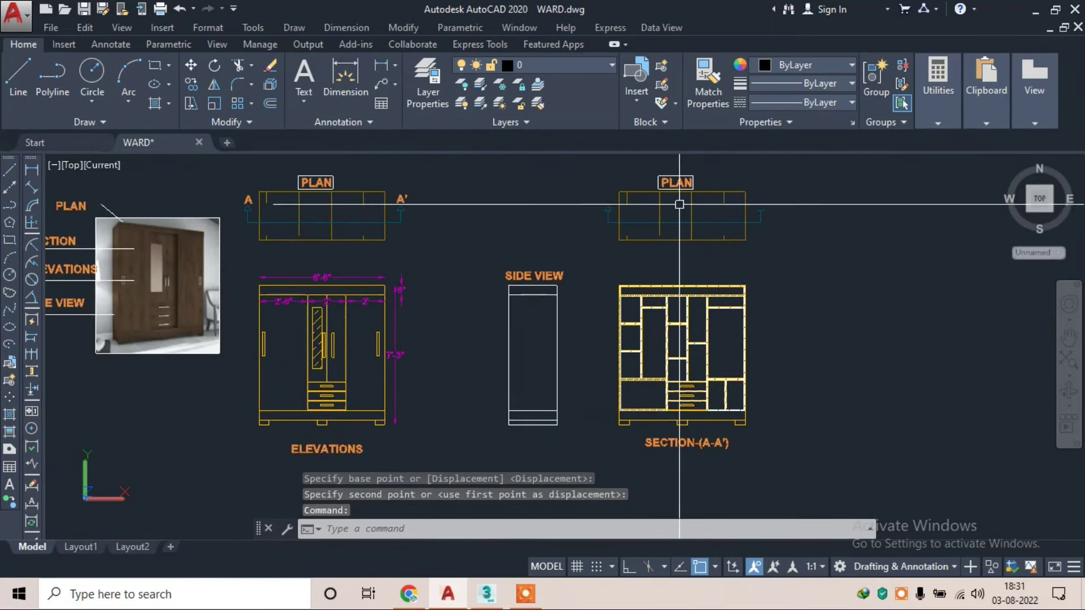
- Pan across the sheet to check the titled views, then minimise AutoCAD
middle_click_drag(459, 283, 570, 243)
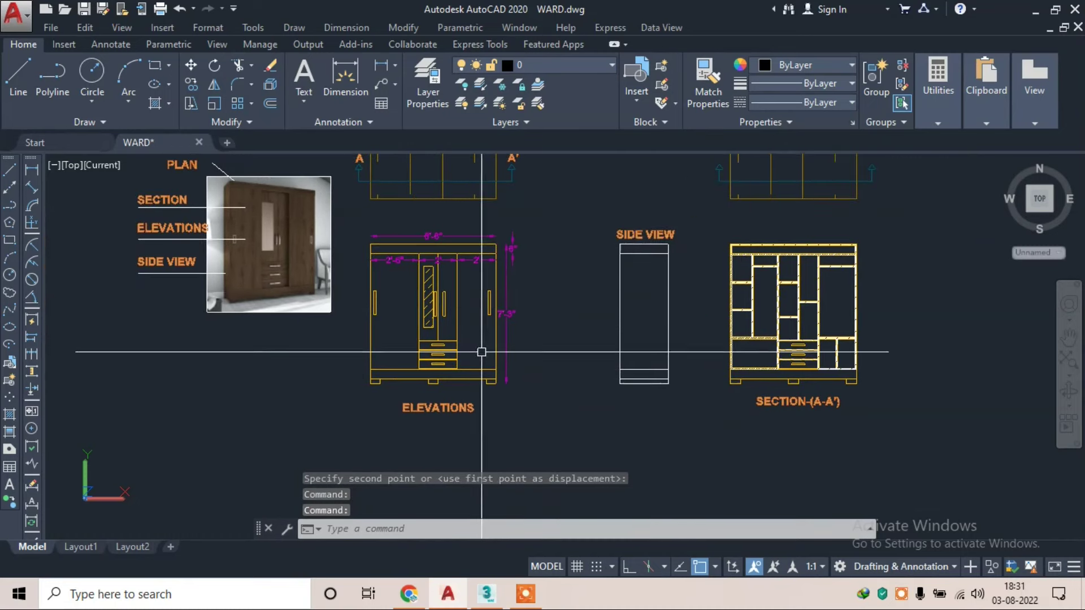
scroll(804, 294, "up", 1)
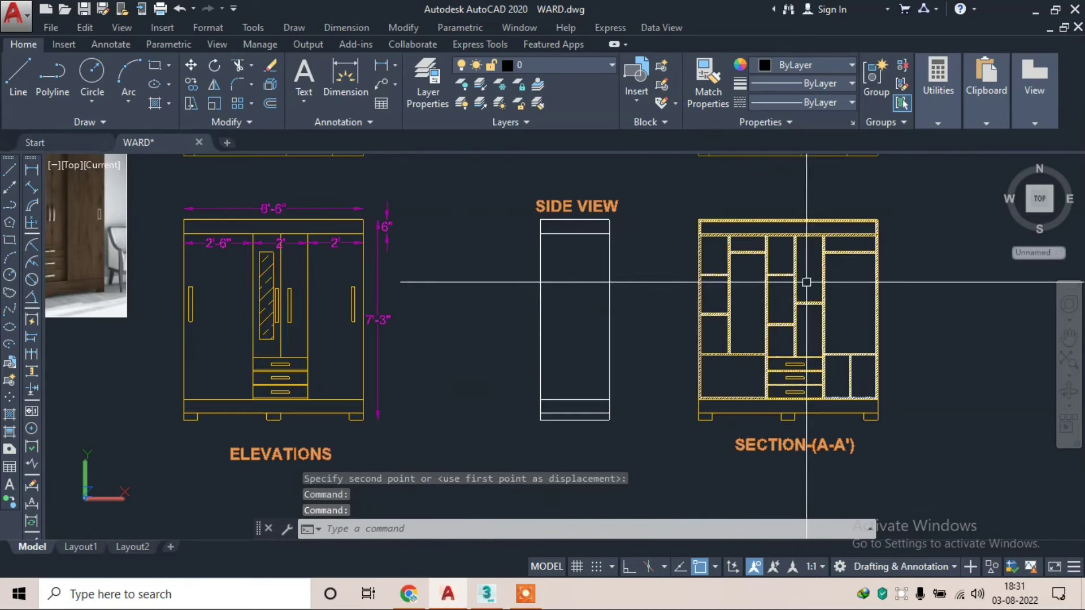
middle_click_drag(804, 285, 698, 271)
scroll(784, 258, "up", 1)
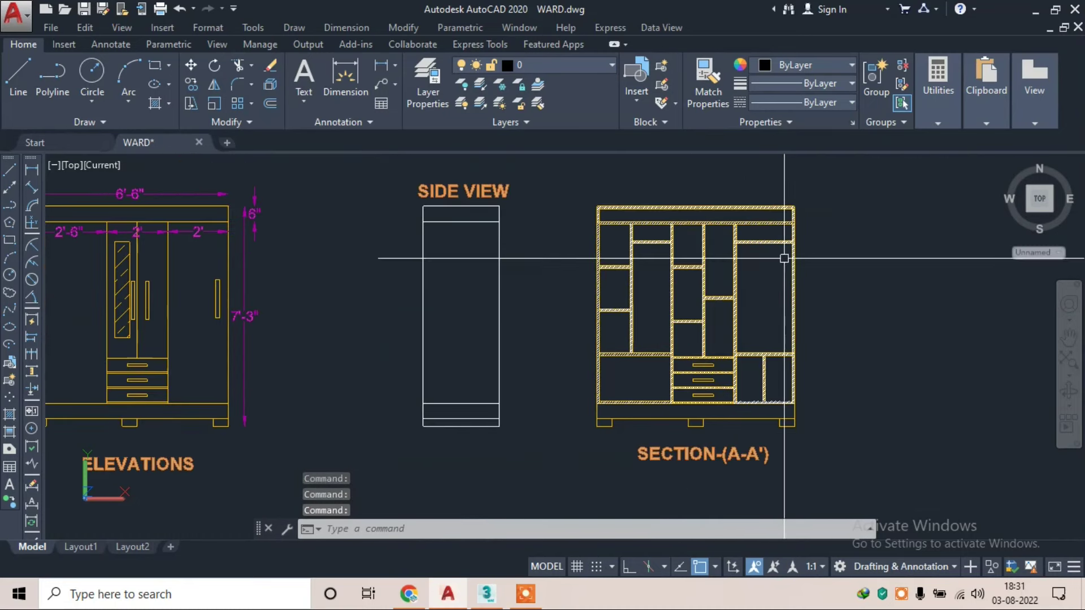
scroll(719, 239, "up", 1)
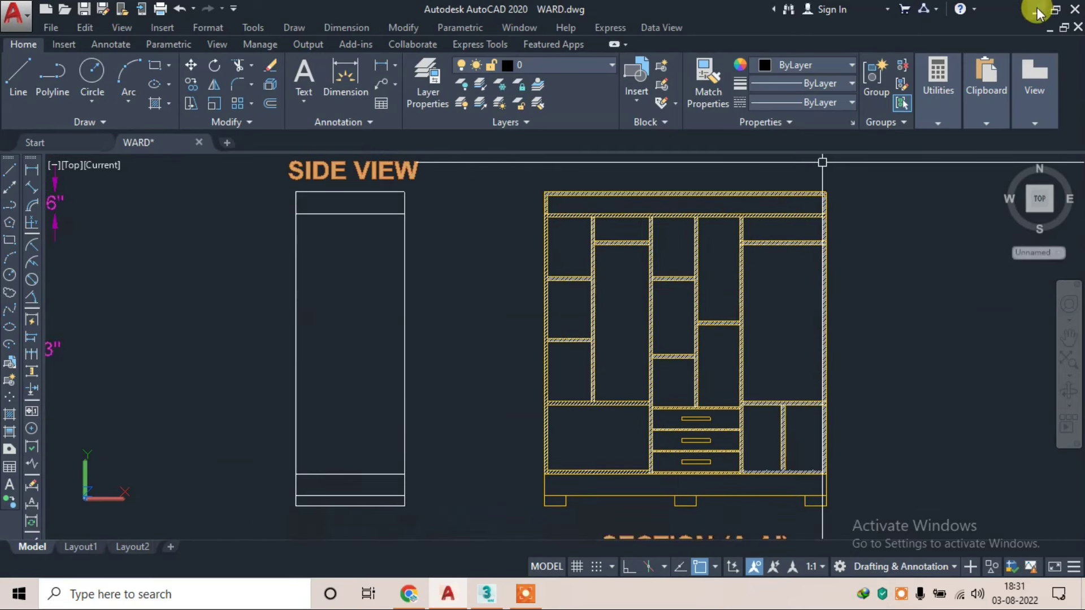
left_click(1035, 10)
- In File Explorer, browse the DATA (J:) drive to Civil > my details
key("super+e")
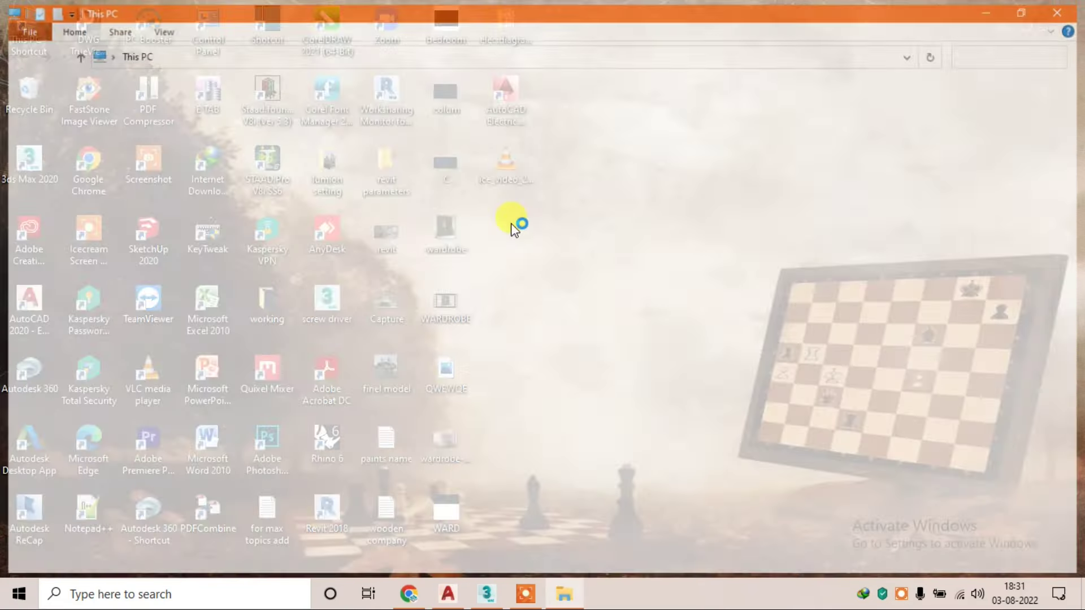
double_click(796, 223)
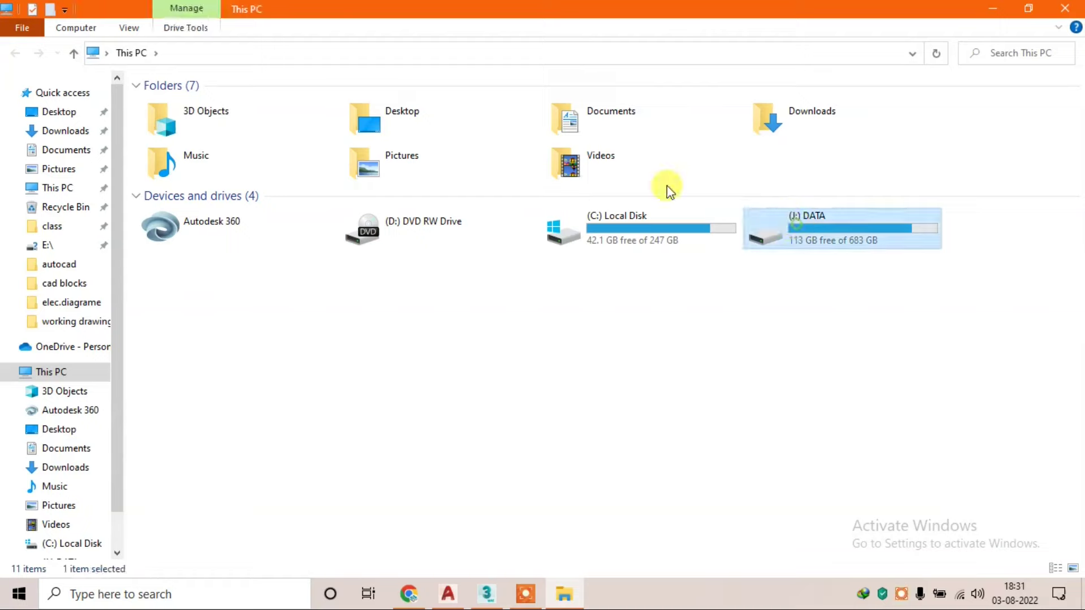
double_click(310, 111)
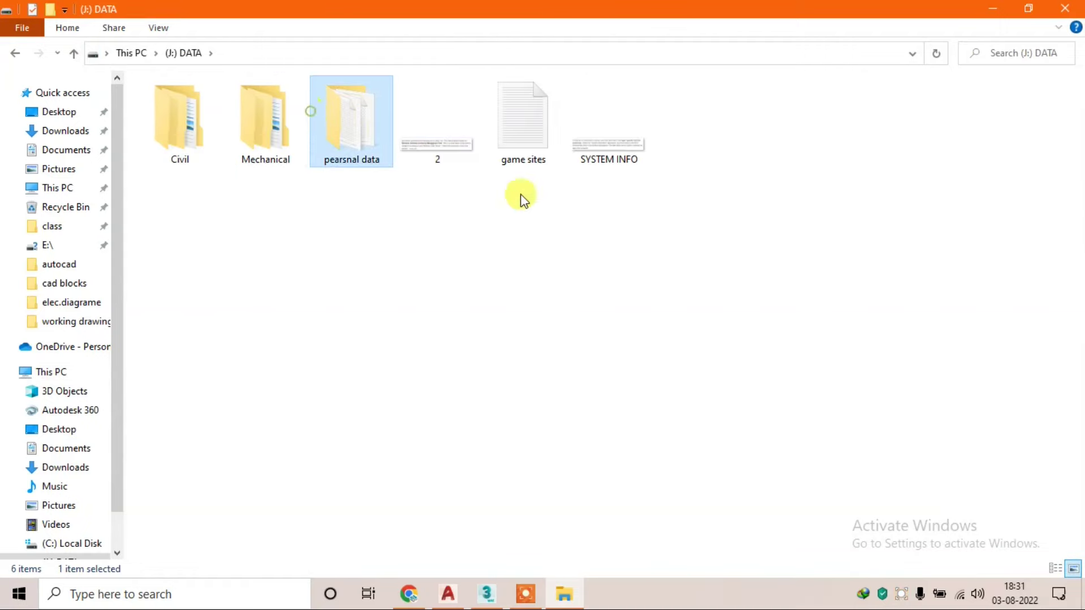
left_click(15, 53)
double_click(184, 127)
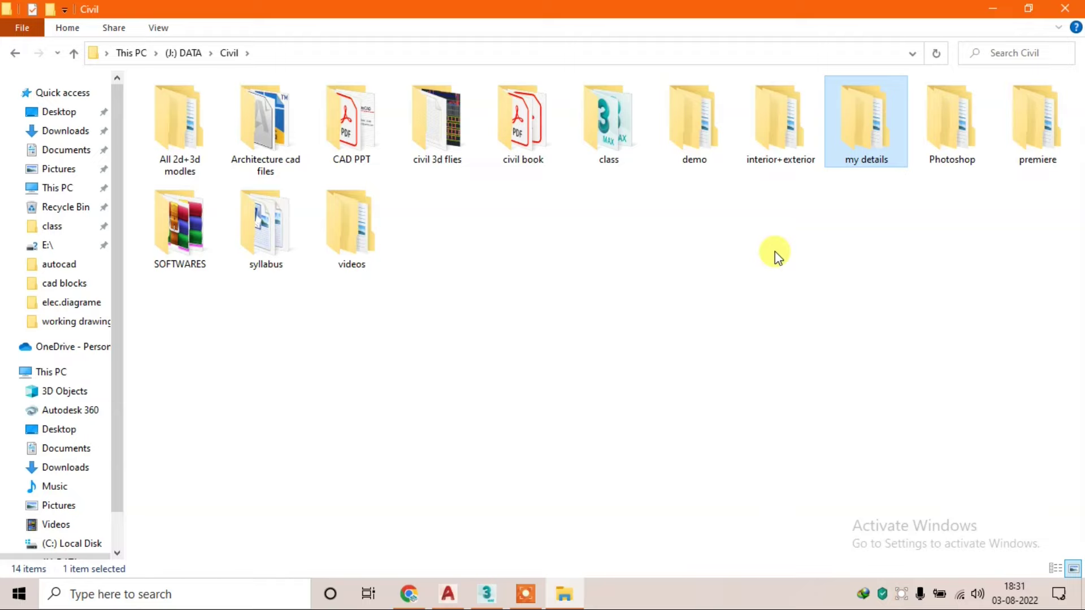
double_click(865, 141)
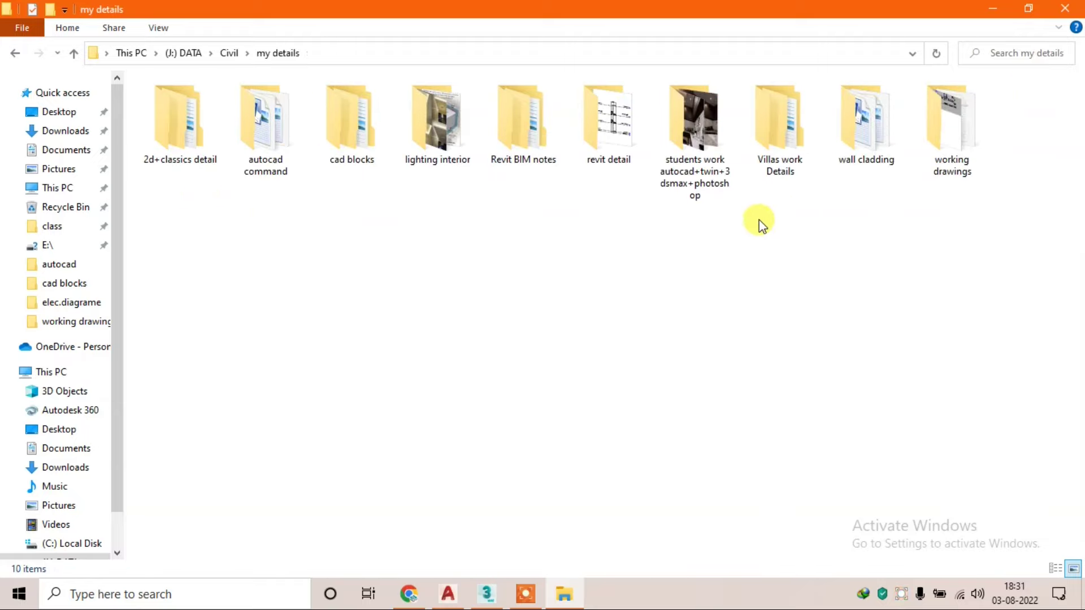
double_click(939, 137)
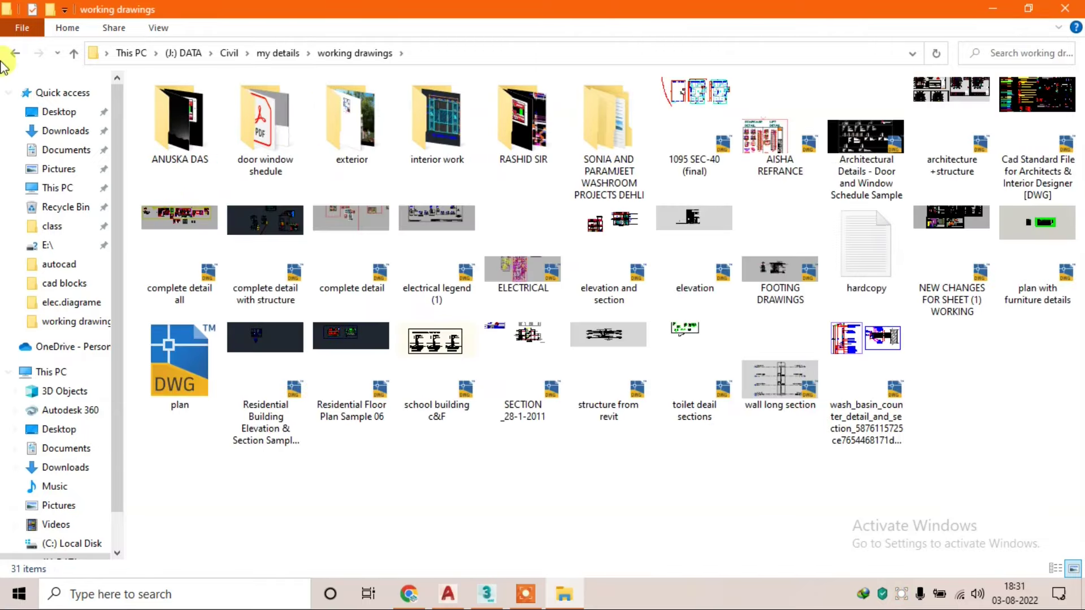
key("alt+Left")
- Open cad blocks > WARDROBS and open the 08-08-cad-blocks-cupboards drawing
double_click(350, 117)
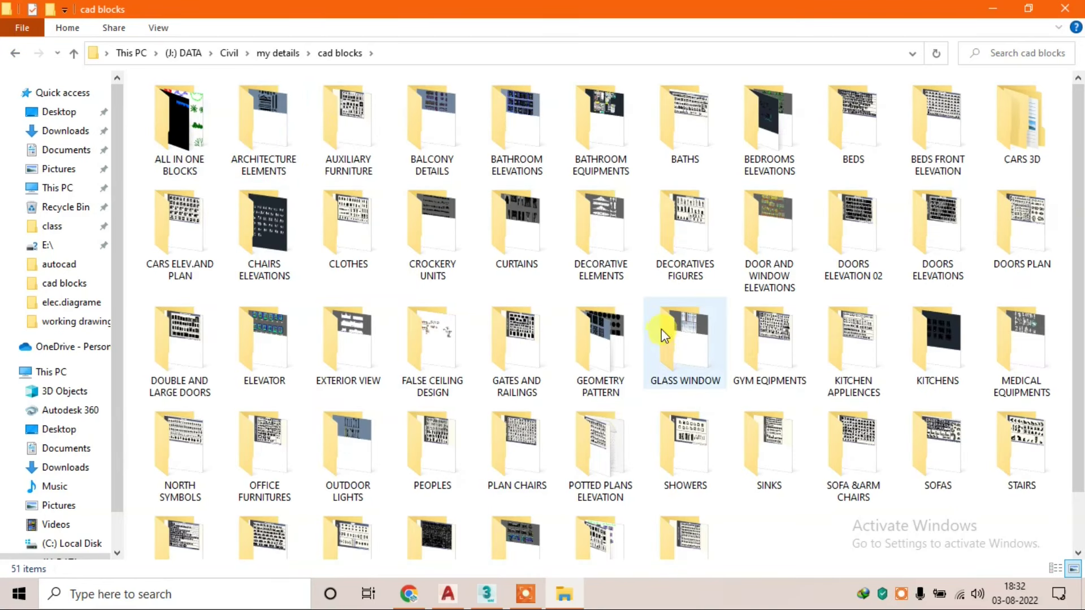
scroll(785, 412, "down", 2)
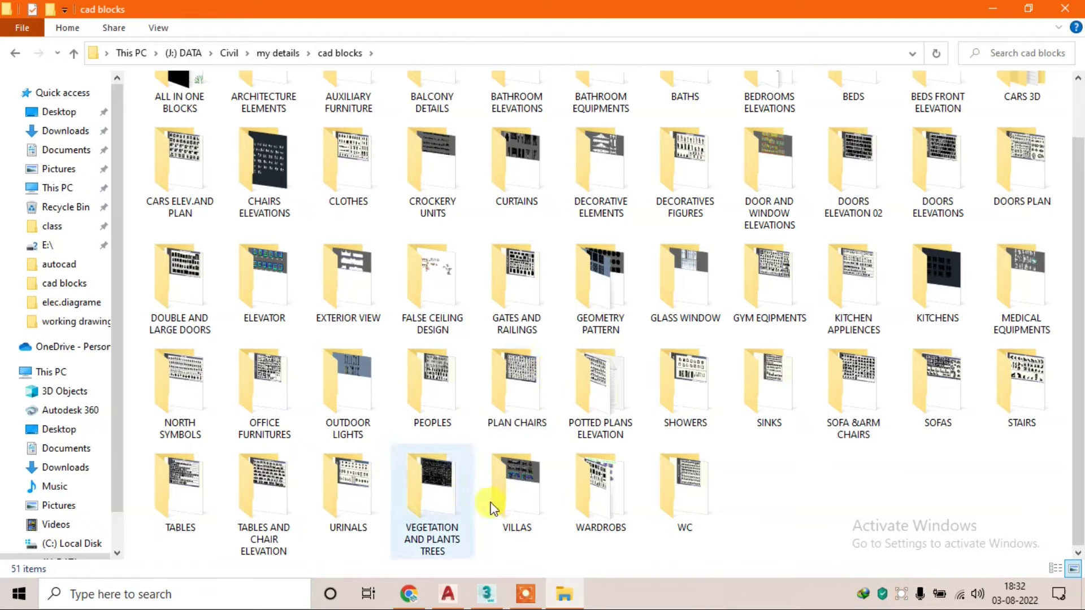
double_click(596, 486)
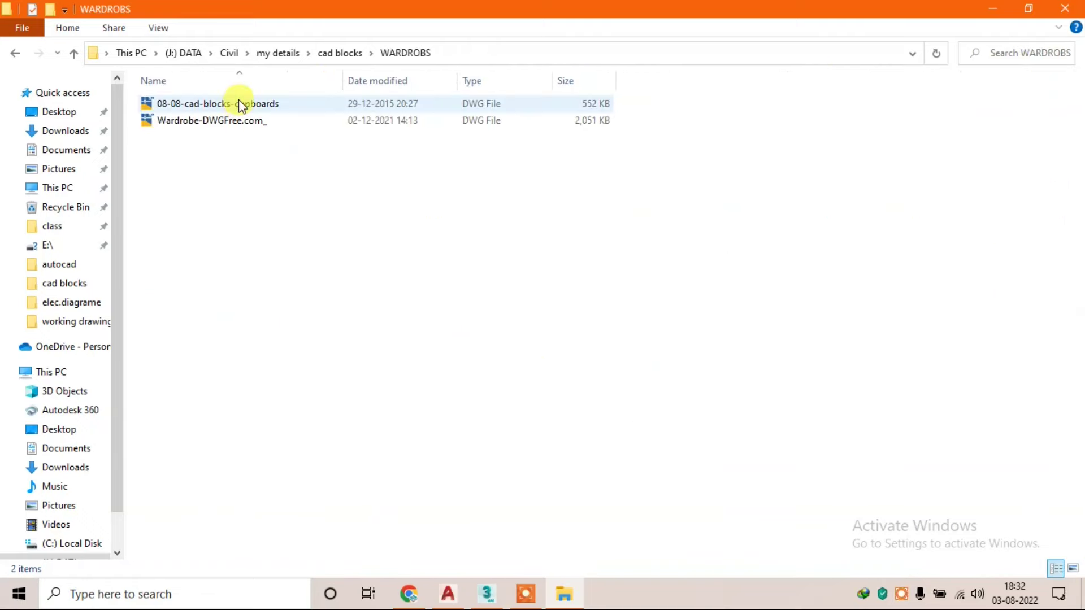
double_click(238, 102)
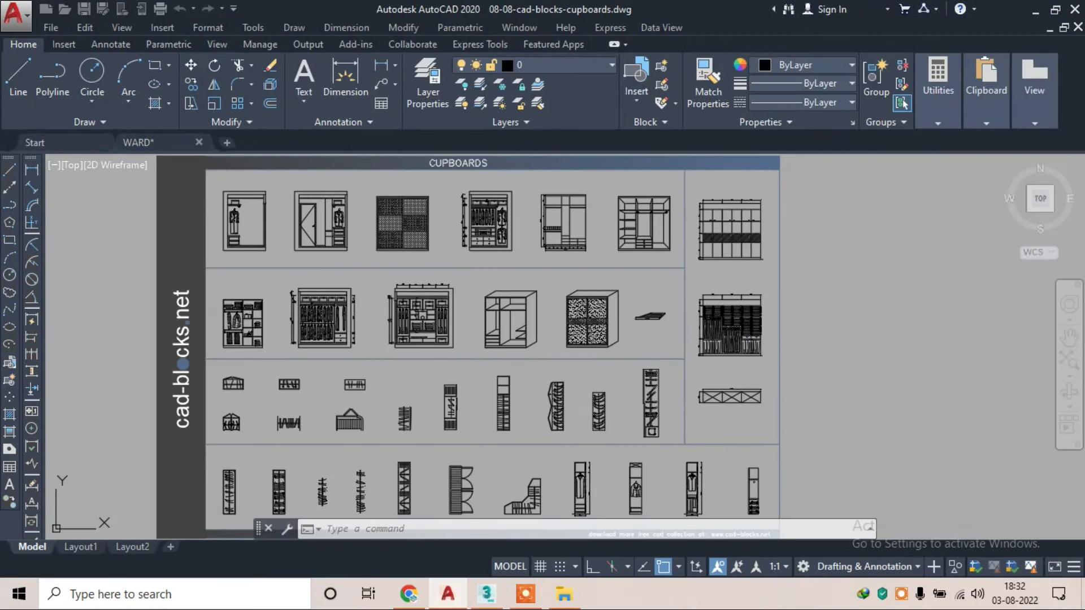
- Zoom to the hanging-clothes block and explode it with X
scroll(260, 221, "up", 3)
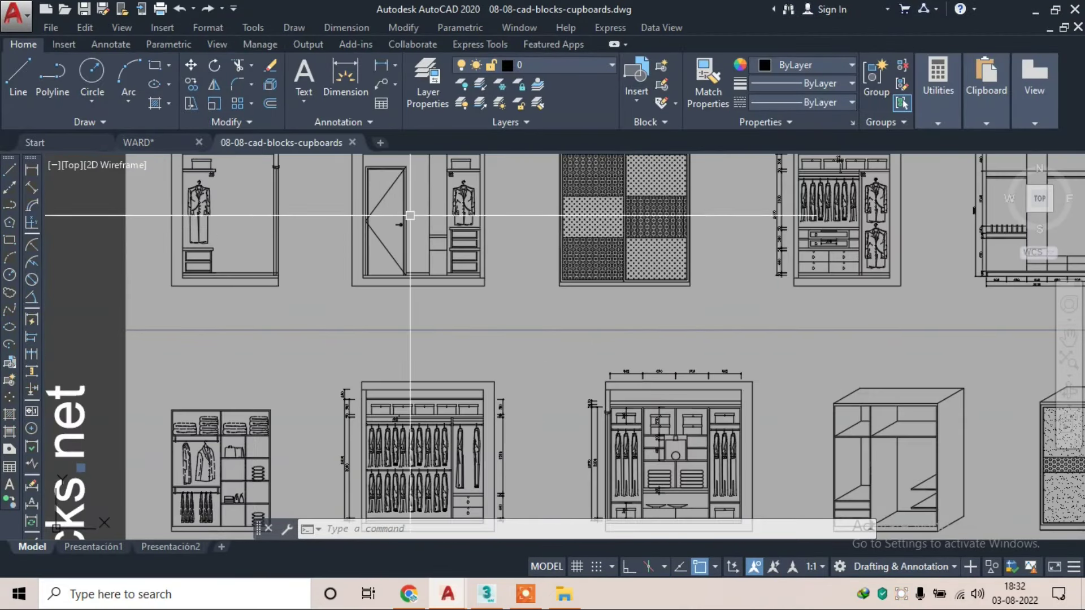
scroll(497, 271, "up", 3)
middle_click_drag(498, 270, 98, 282)
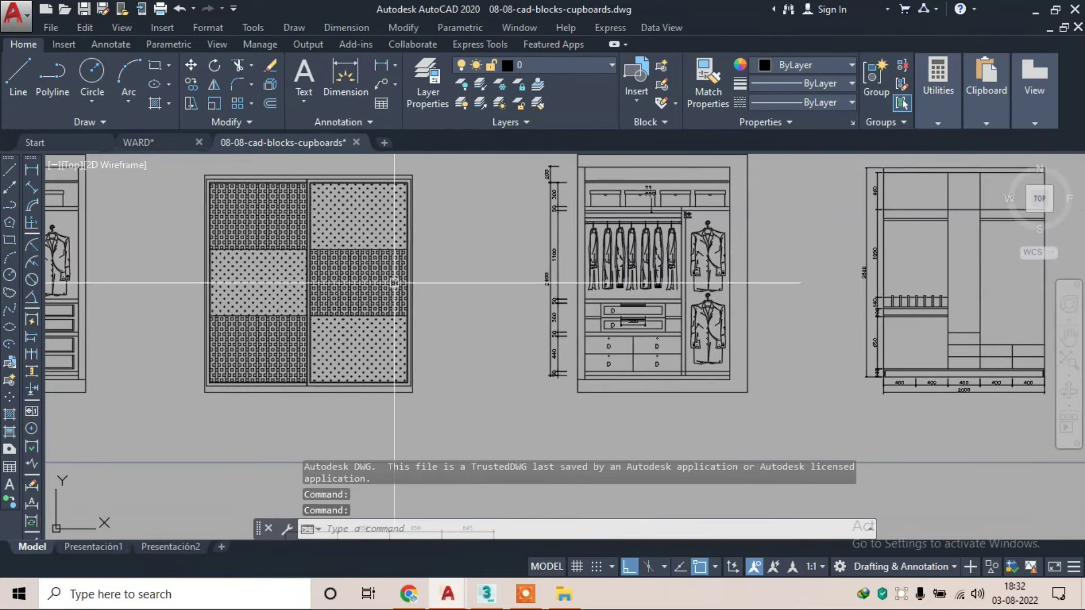
scroll(713, 209, "up", 5)
scroll(799, 205, "up", 2)
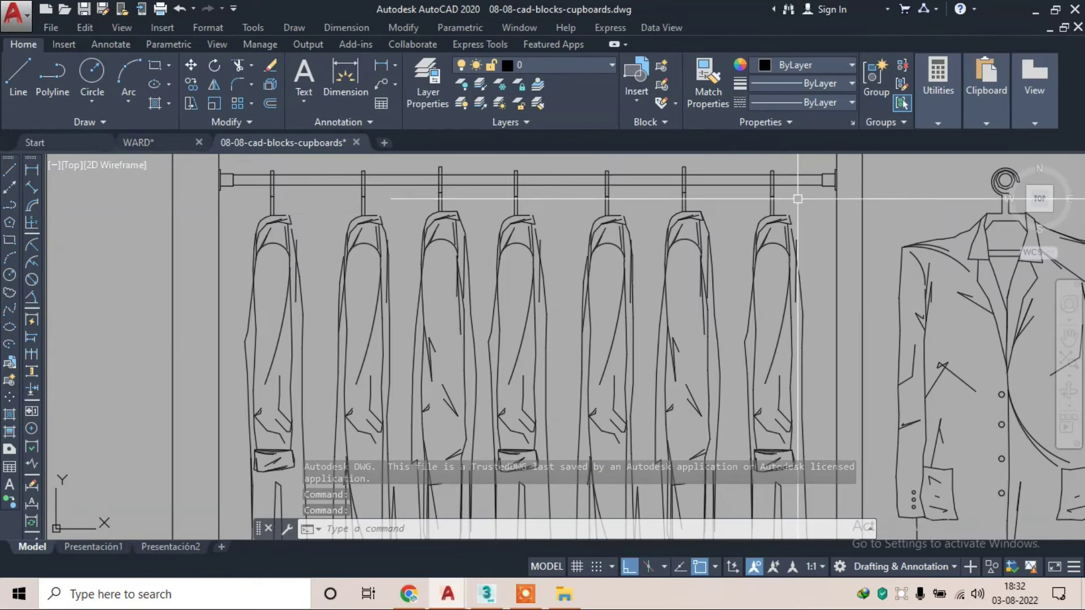
left_click(797, 199)
scroll(273, 299, "down", 4)
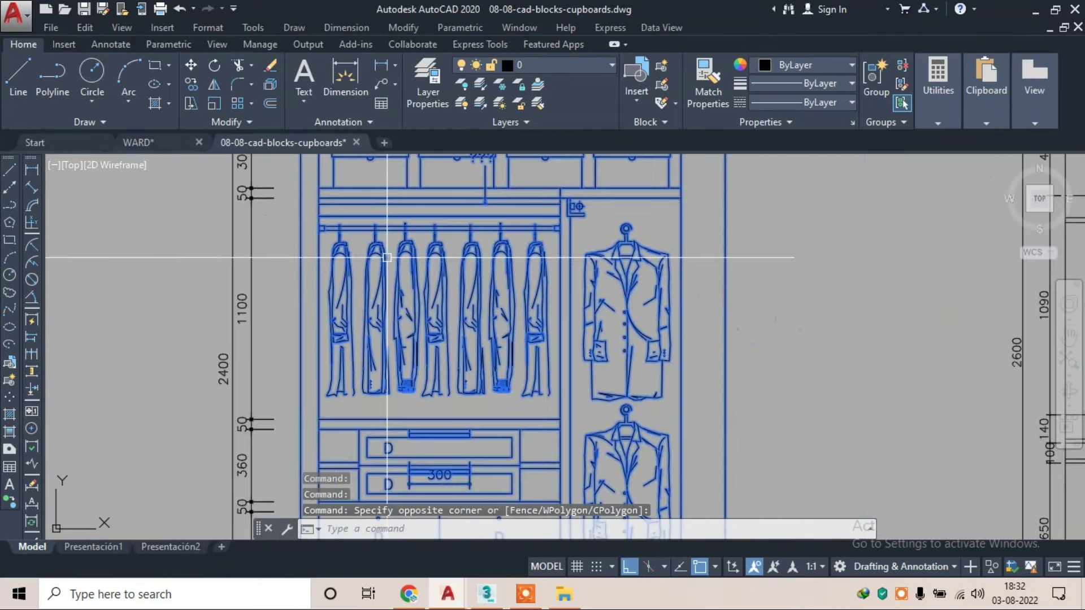
scroll(385, 257, "down", 2)
type("x")
key("Return")
scroll(395, 248, "up", 5)
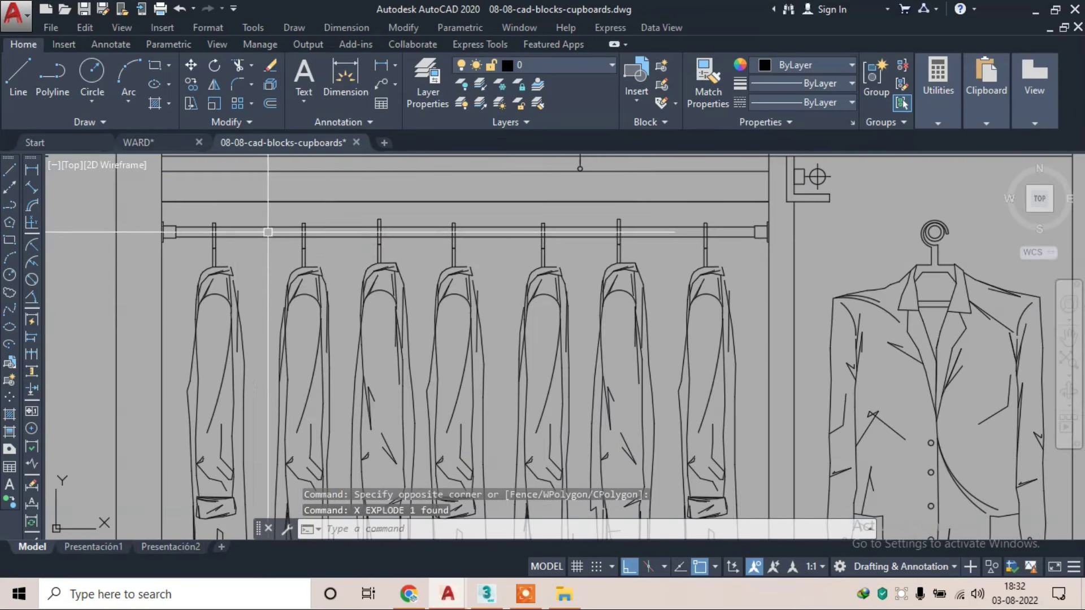
- Window-select the row of hanging pants and paste it into the WARD drawing
left_click(188, 210)
middle_click_drag(394, 424, 409, 189)
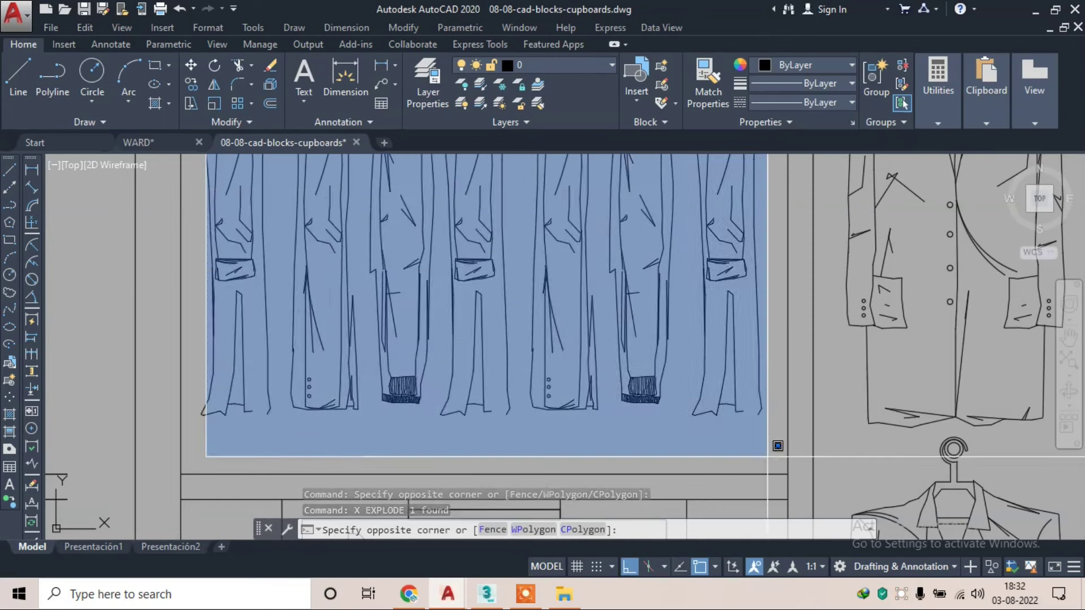
left_click(716, 417)
scroll(717, 417, "down", 2)
middle_click_drag(717, 417, 689, 496)
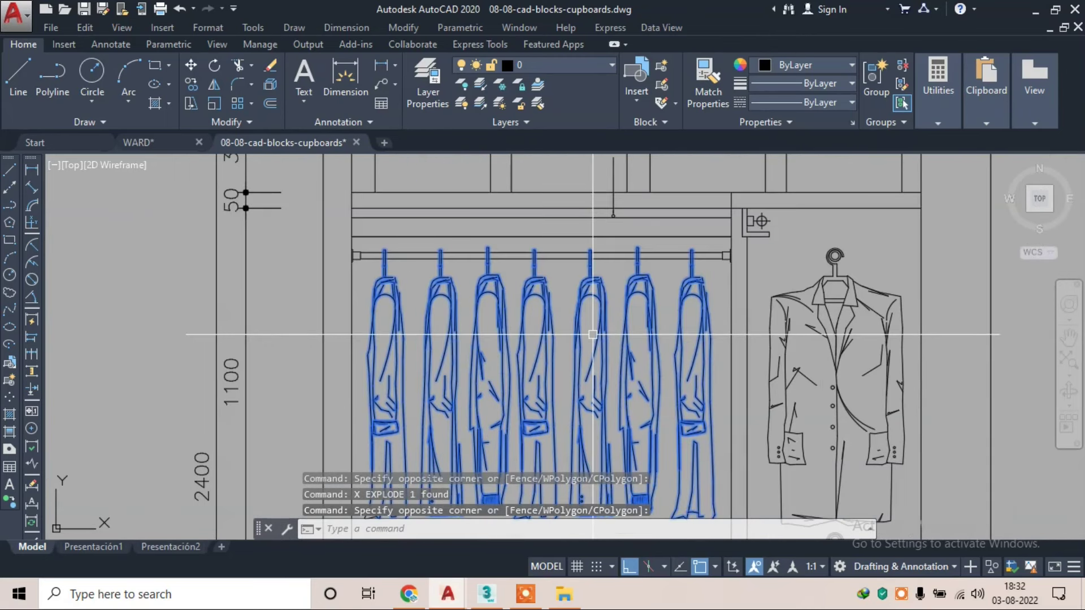
left_click(157, 140)
key("ctrl+v")
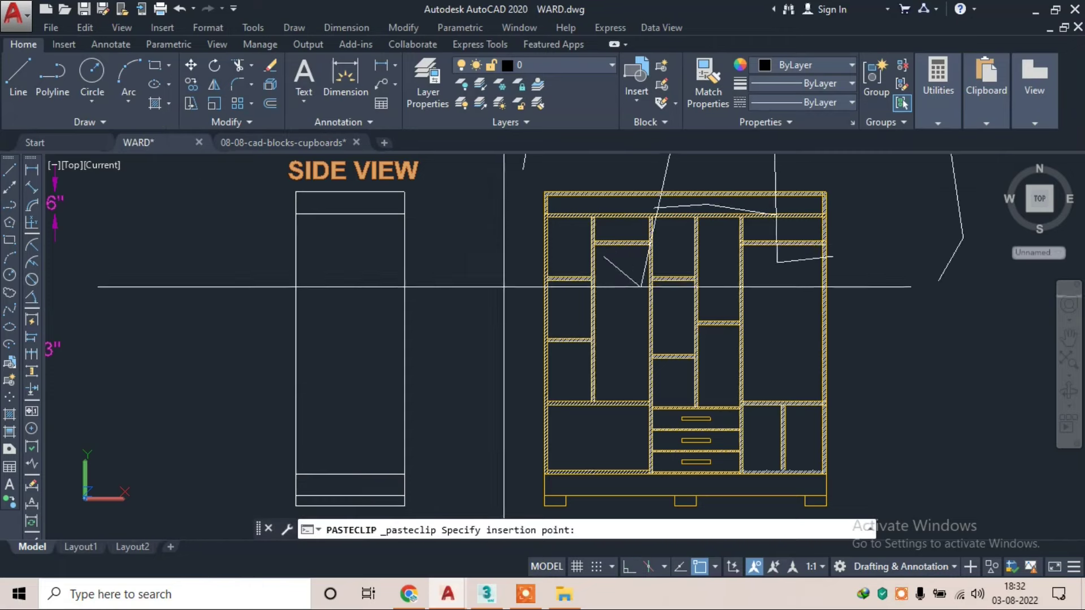
- Place the pasted hanging pants in the WARD drawing
scroll(503, 289, "down", 3)
scroll(509, 305, "down", 3)
left_click(690, 431)
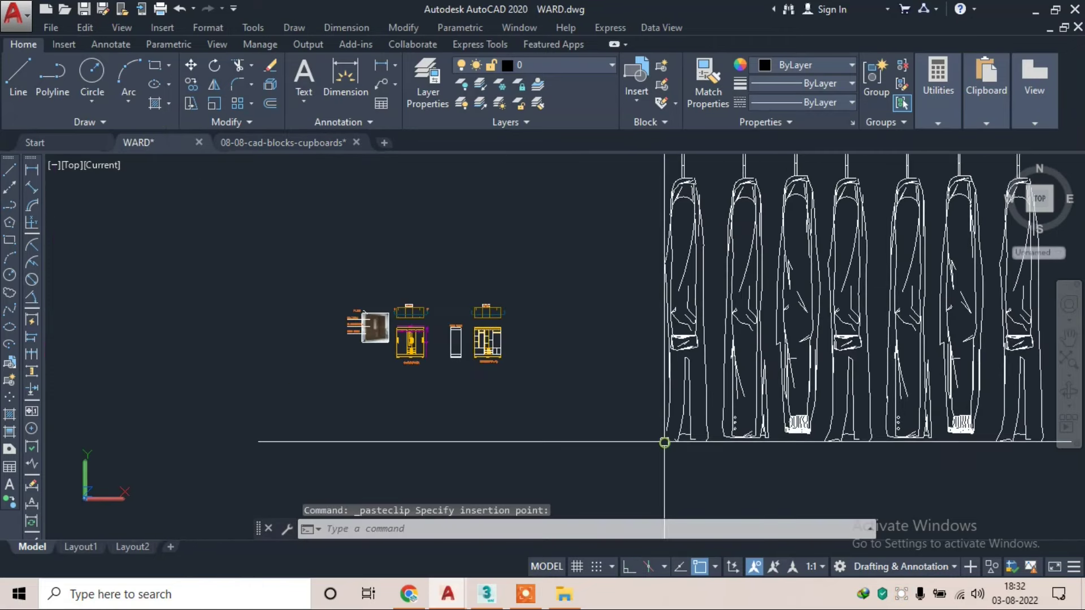
scroll(690, 396, "down", 2)
key("Escape")
- Scale the pasted pants down to a much smaller size
left_click(848, 202)
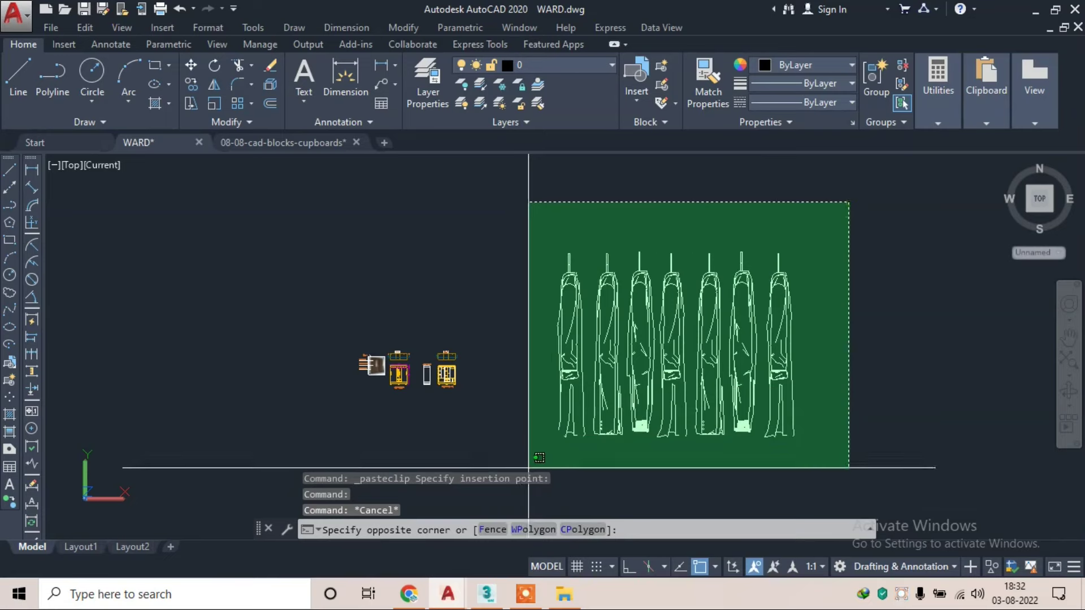
left_click(565, 440)
type("sc")
key("Return")
left_click(572, 435)
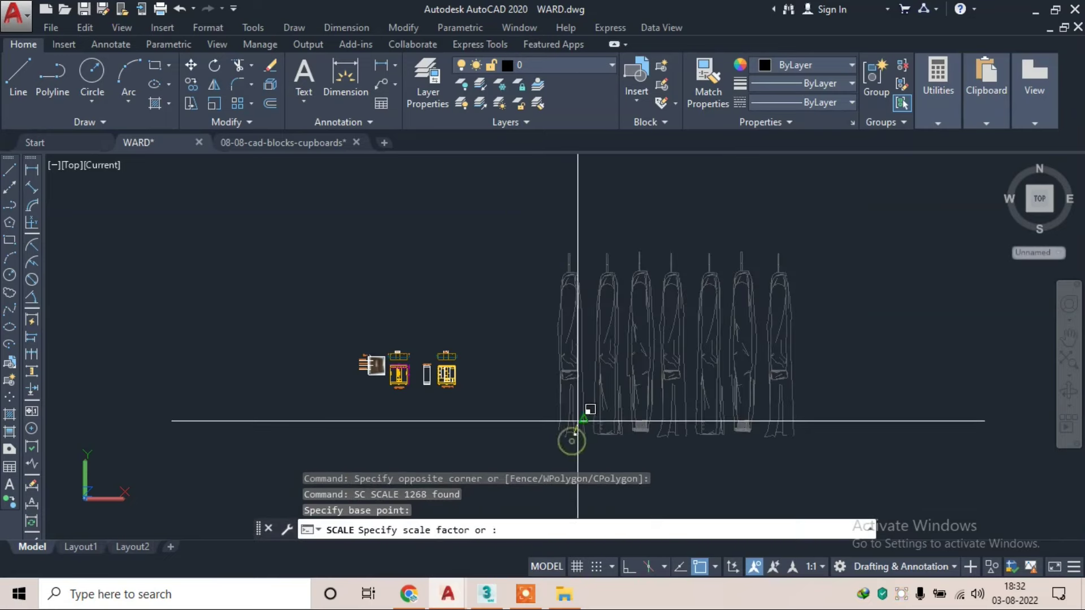
left_click(578, 420)
- Move the shrunken pants beside the SECTION-(A-A') drawing
left_click(626, 400)
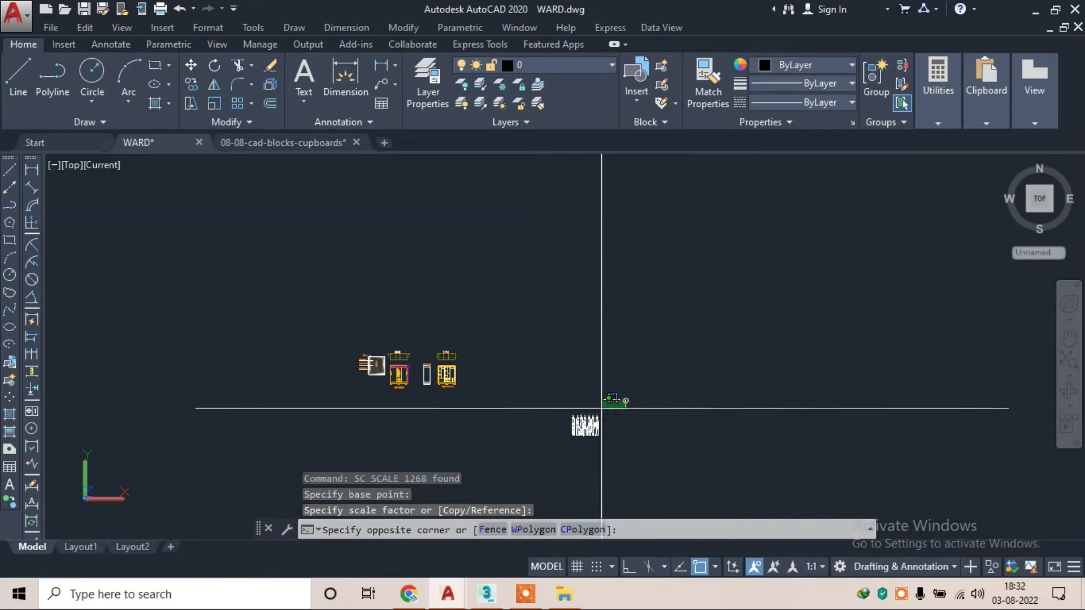
left_click(522, 460)
type("m")
key("Return")
left_click(569, 421)
scroll(474, 357, "up", 2)
scroll(564, 356, "up", 2)
scroll(618, 358, "up", 2)
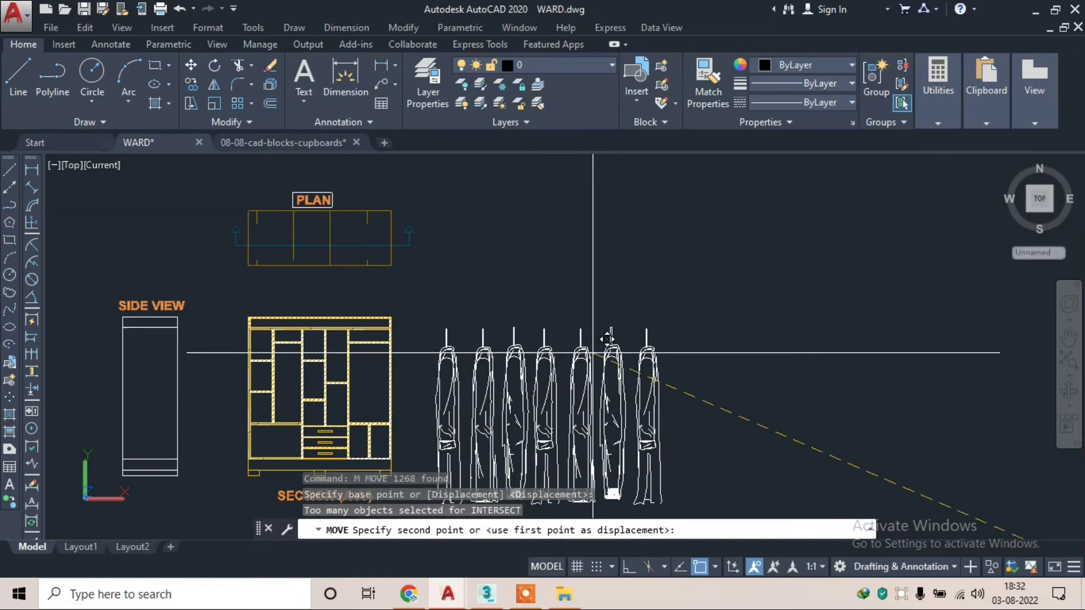
left_click(619, 338)
key("Escape")
middle_click_drag(388, 364, 446, 304)
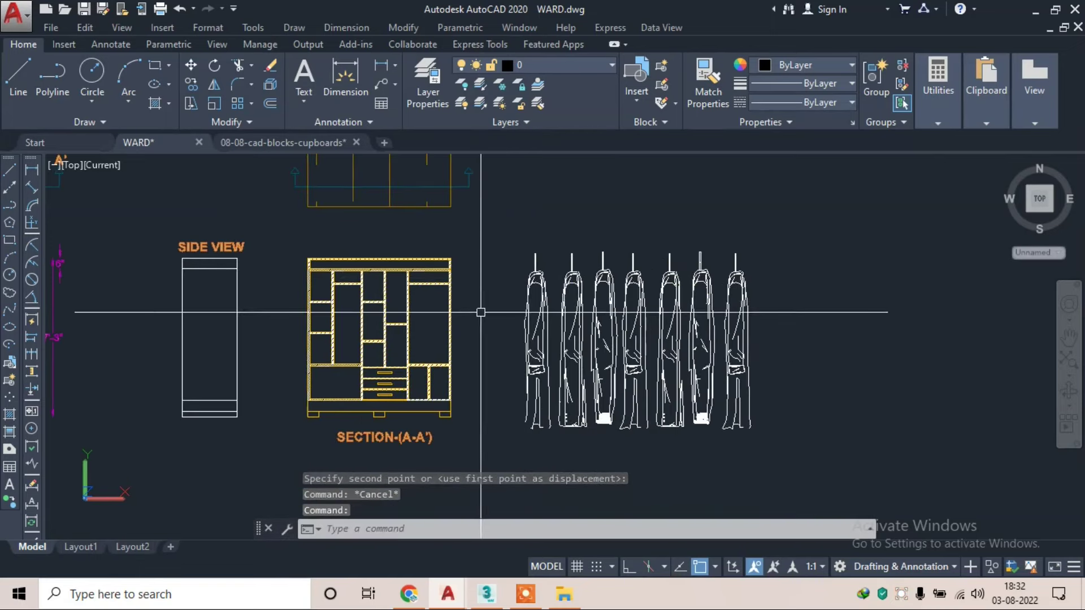
- Draw a short vertical line with Ortho on
type("L")
key("Return")
scroll(433, 312, "up", 1)
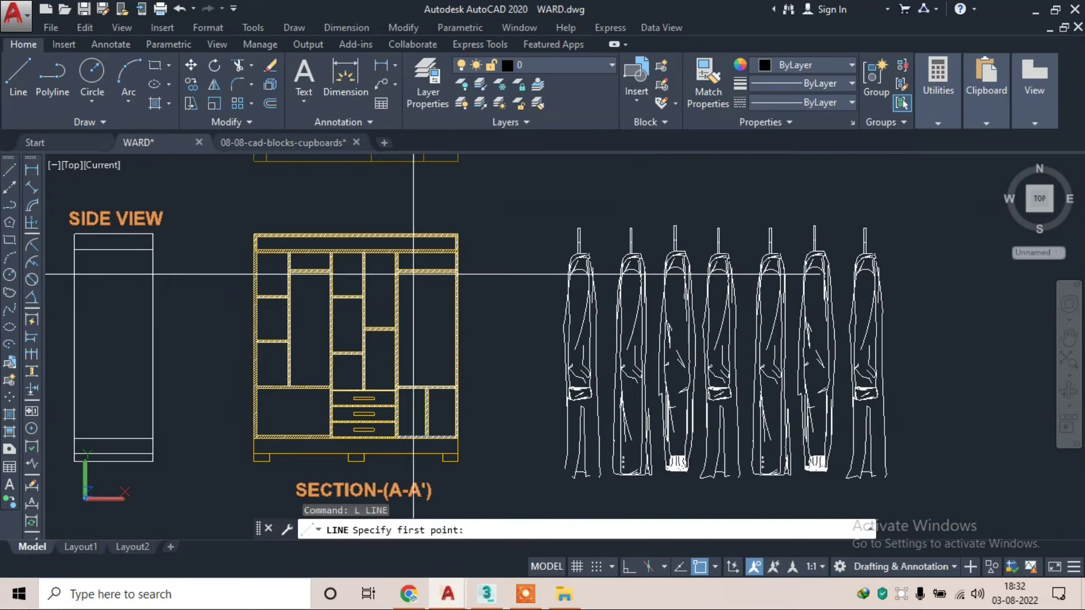
left_click(310, 272)
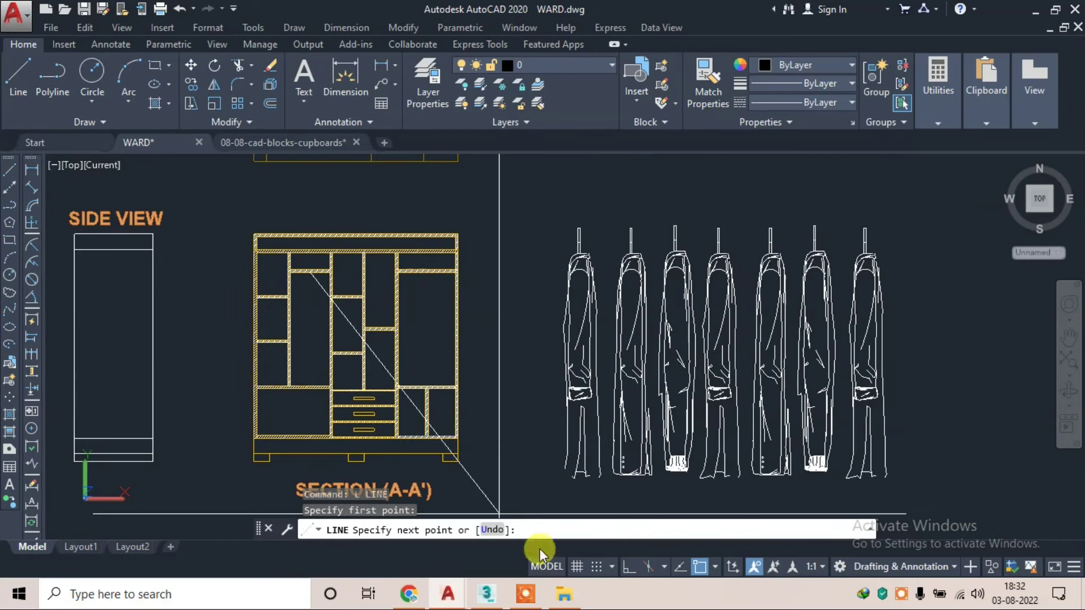
left_click(627, 567)
scroll(307, 351, "up", 1)
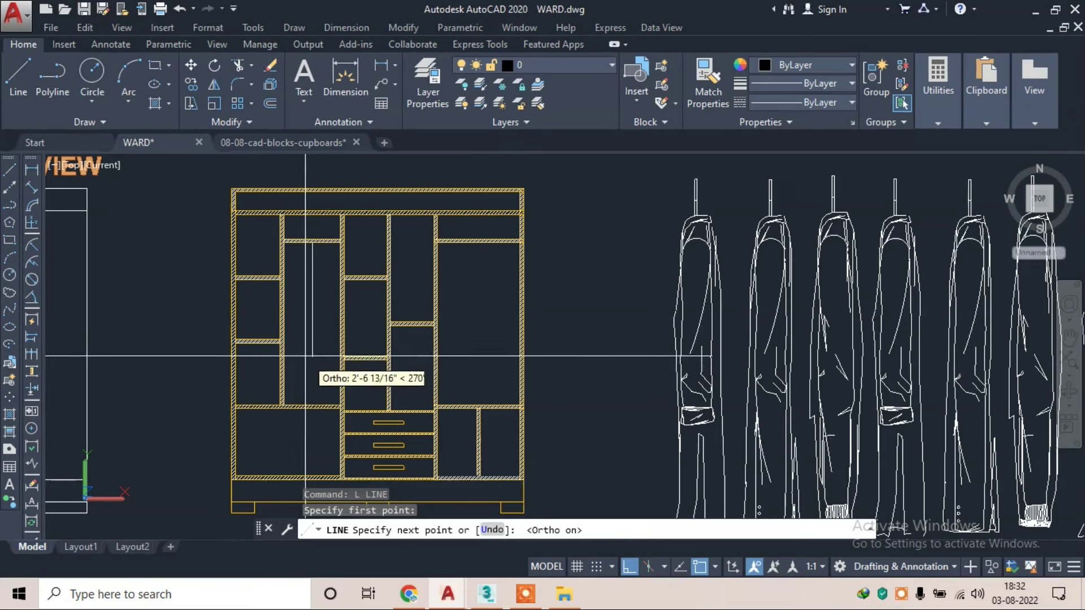
key("Escape")
- Move the vertical line to sit just right of the section cabinet
left_click(314, 319)
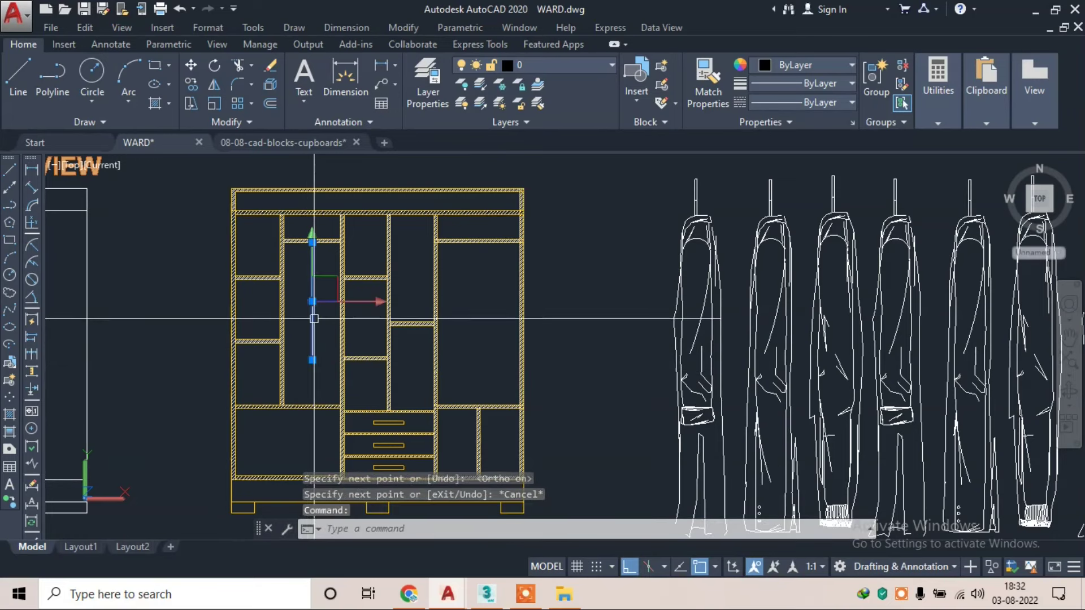
type("m")
key("Return")
left_click(314, 319)
left_click(588, 308)
key("Escape")
middle_click_drag(588, 308, 455, 297)
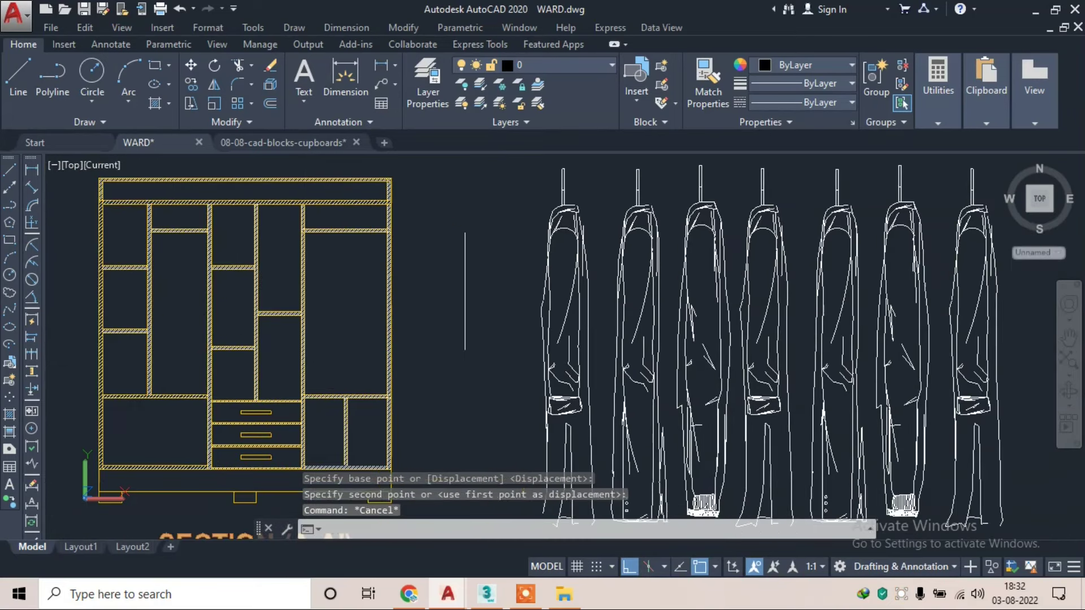
scroll(653, 233, "down", 2)
left_click(911, 181)
left_click(571, 432)
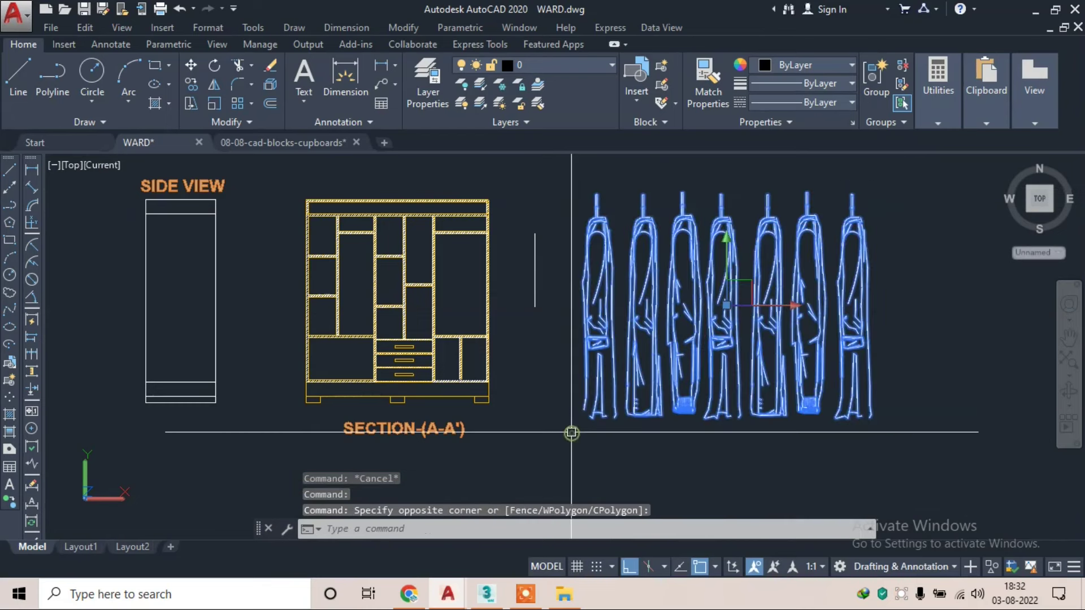
- Scale the garments down by Reference, setting the new length with two Points
type("sc")
key("Return")
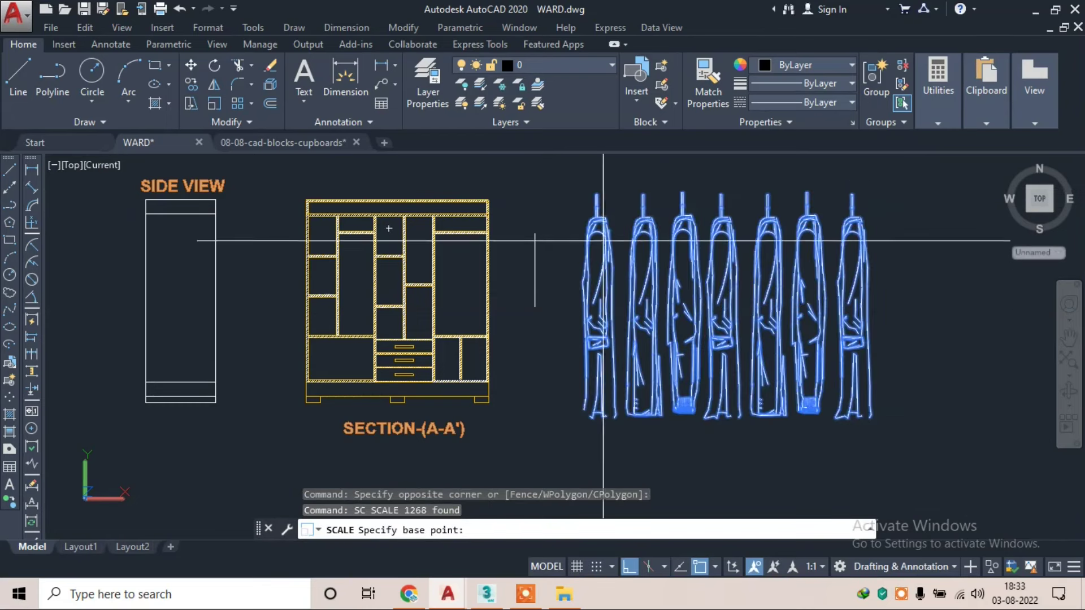
left_click(595, 193)
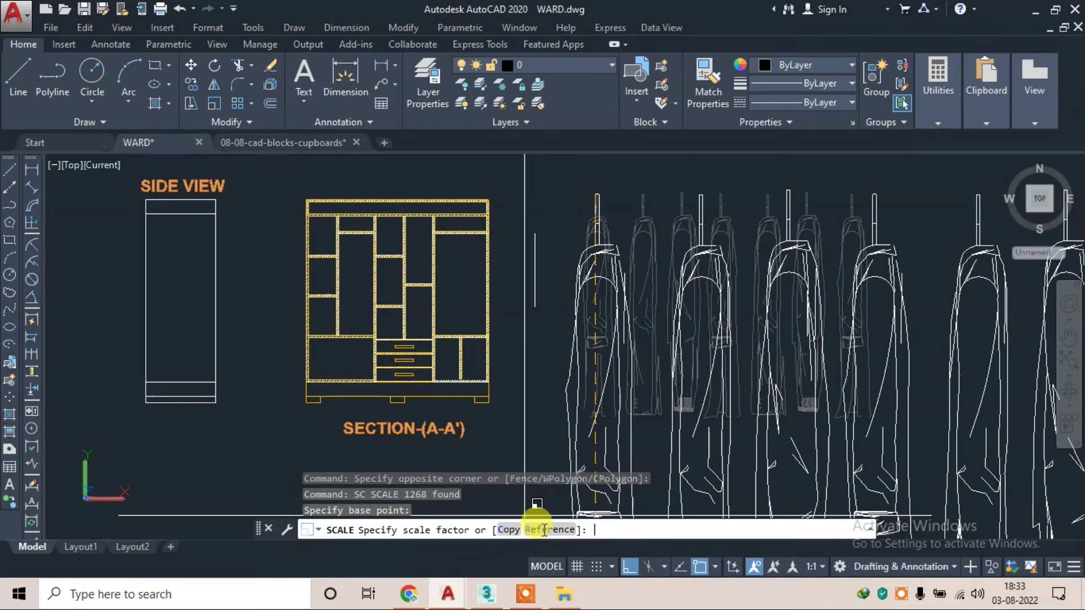
left_click(545, 529)
left_click(595, 194)
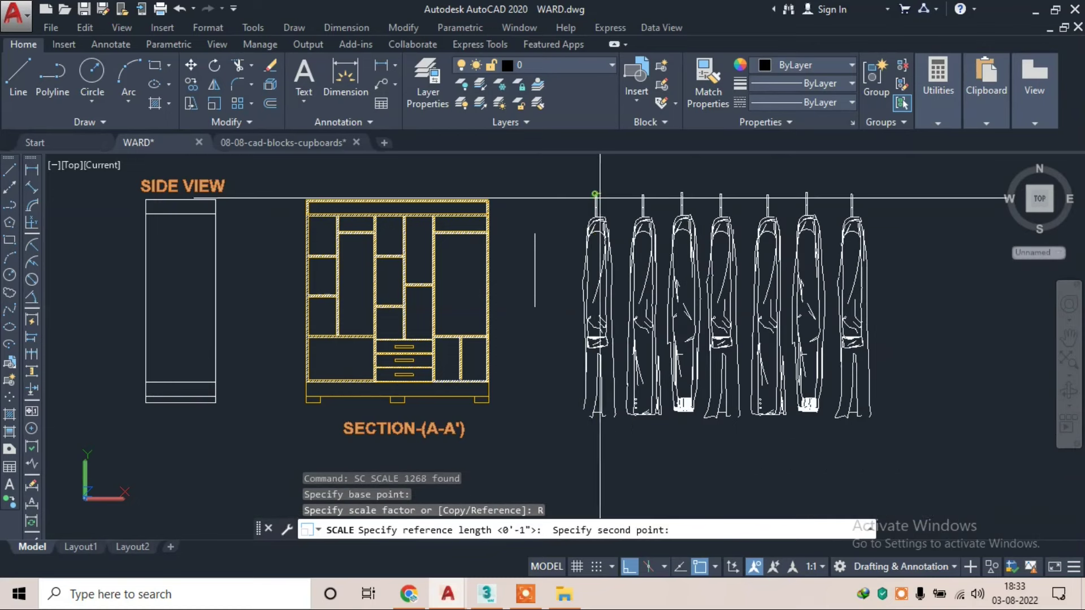
left_click(588, 415)
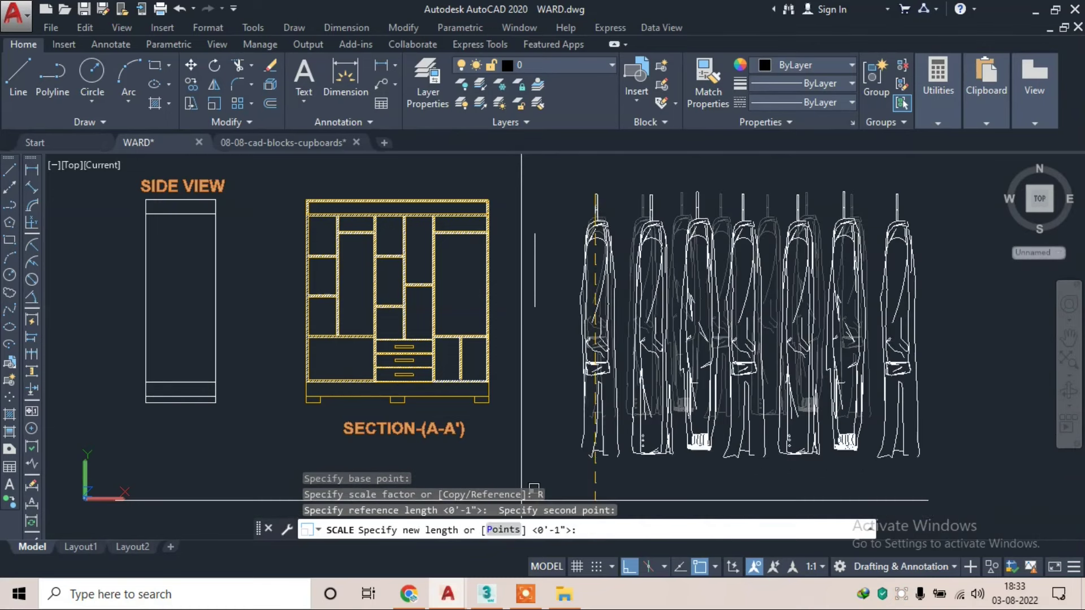
left_click(505, 526)
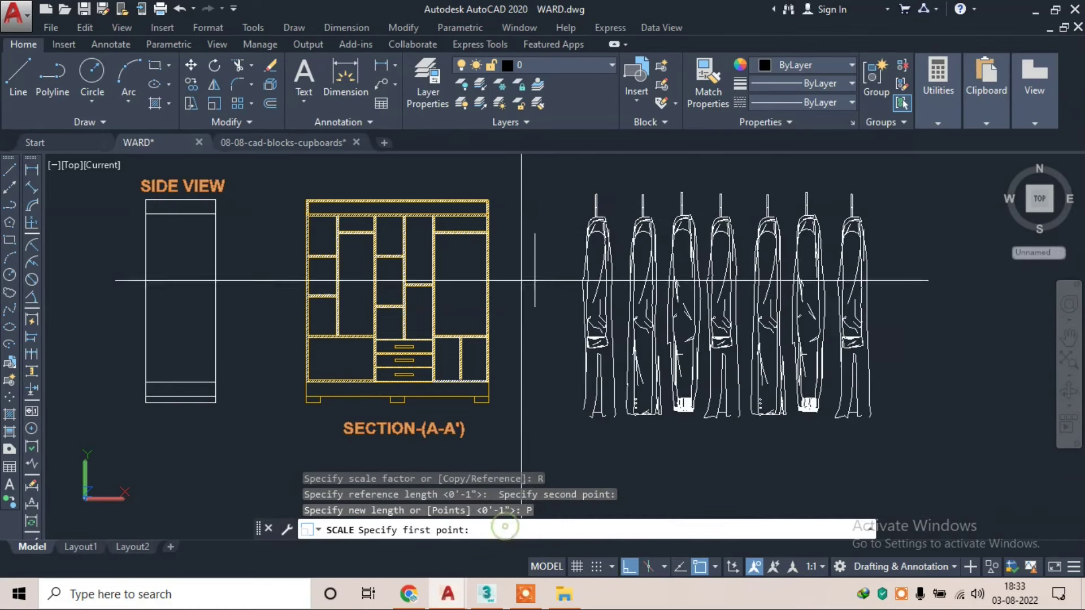
left_click(534, 231)
left_click(535, 305)
key("Escape")
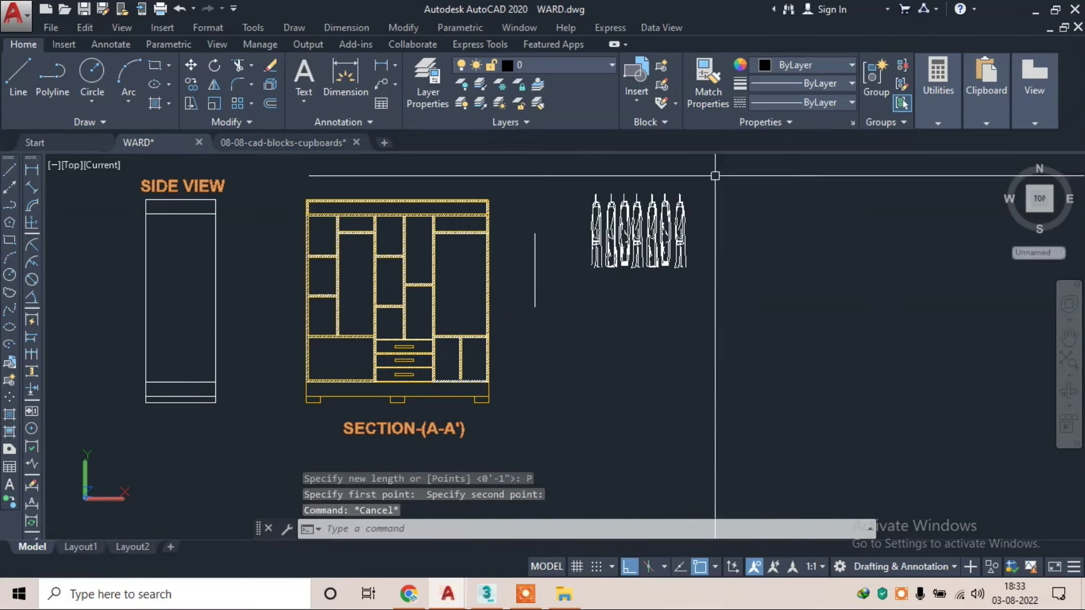
- Erase the four right-hand garments, leaving three hanging pants
left_click(715, 169)
key("Escape")
scroll(647, 218, "up", 3)
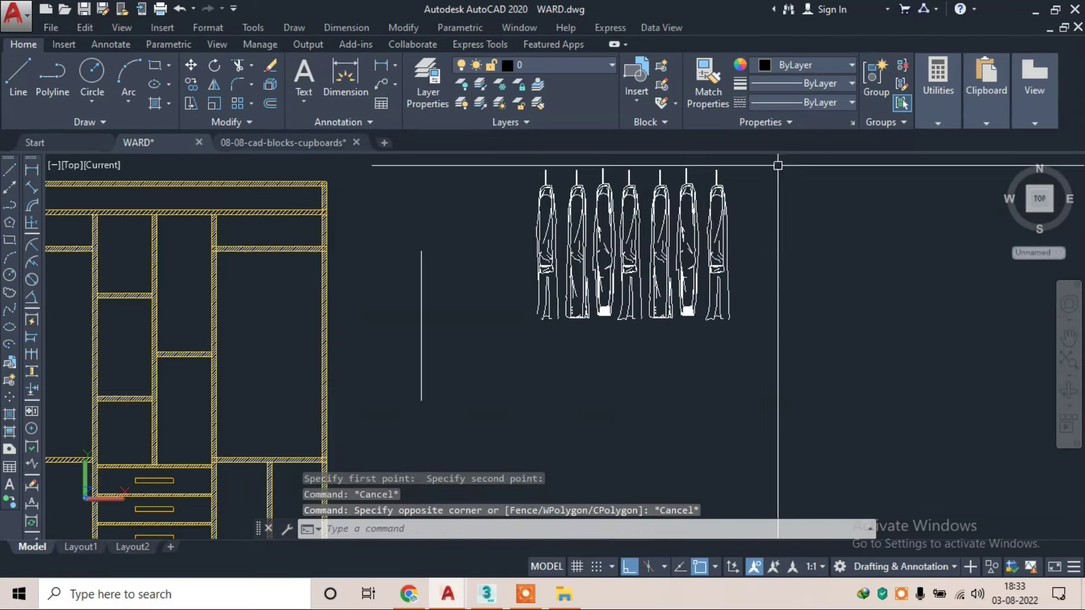
left_click(729, 163)
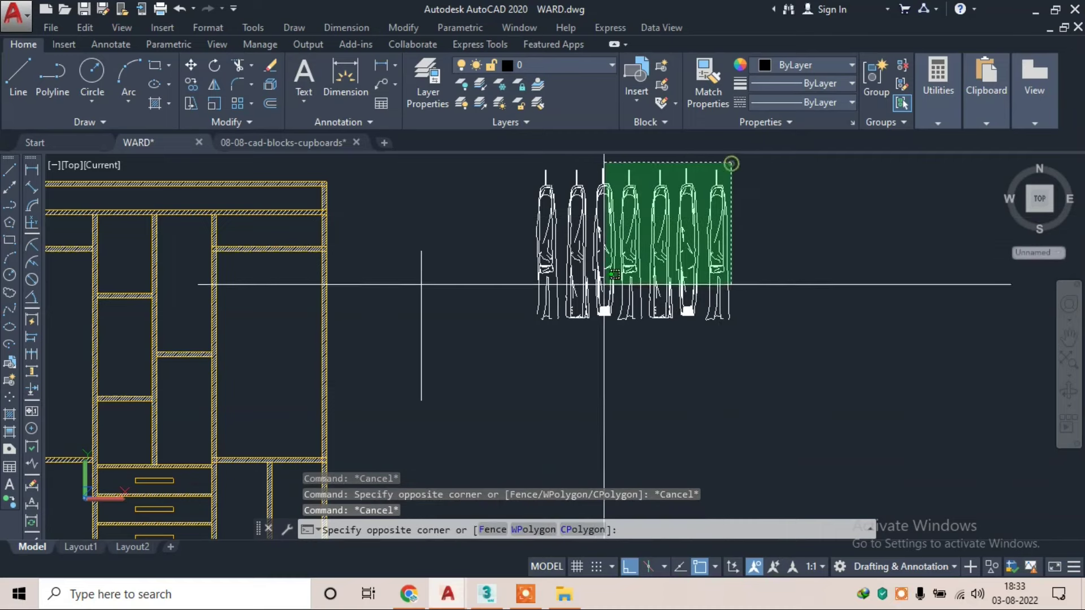
left_click(621, 320)
type("e")
key("Return")
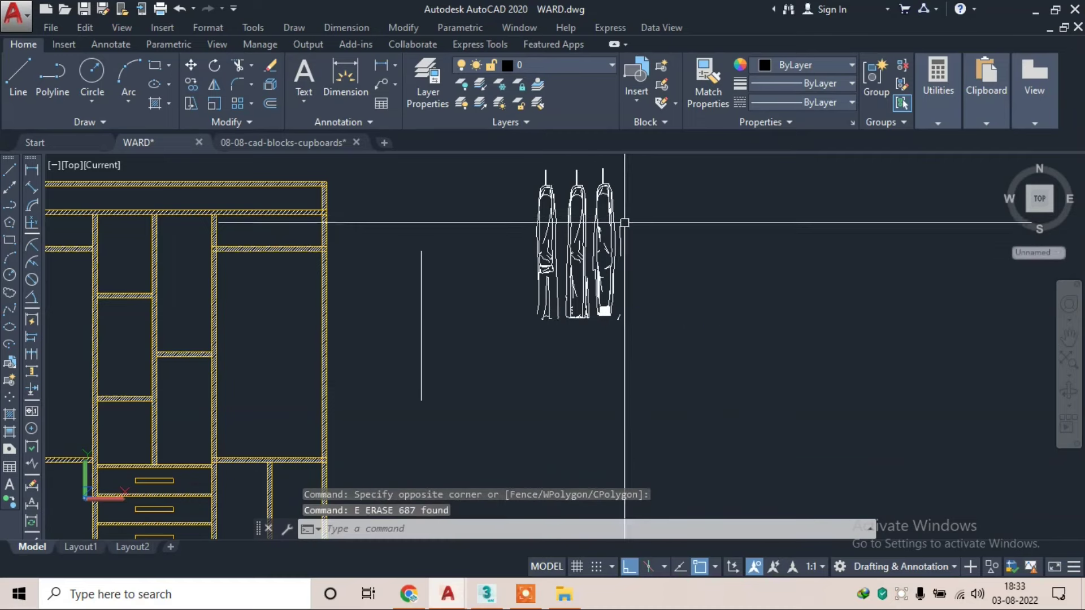
- Erase the two leftover stray lines
scroll(613, 314, "up", 5)
type("E")
key("Return")
left_click(655, 158)
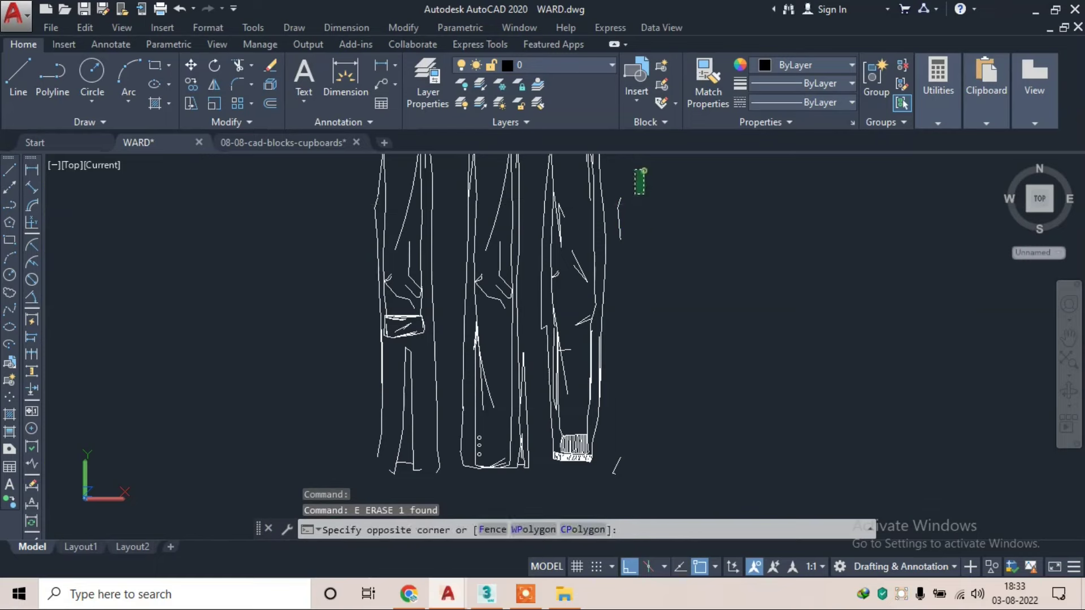
left_click(610, 256)
key("Return")
middle_click_drag(643, 419, 643, 319)
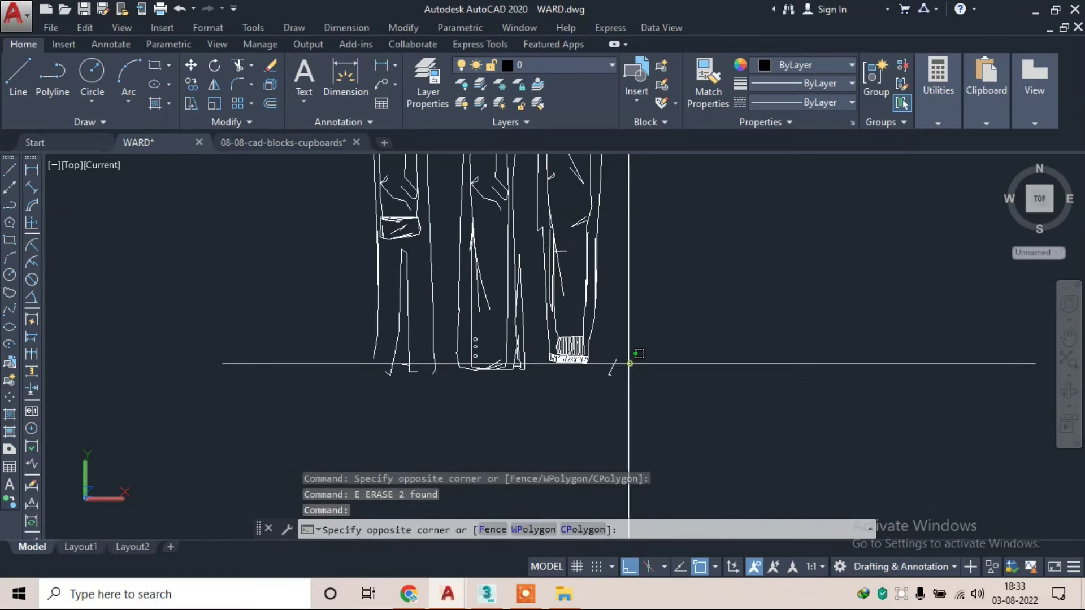
- Move the three garments from the hanger top to beneath the second bay's shelf, with Ortho off
key("Escape")
scroll(598, 370, "down", 2)
scroll(598, 370, "down", 3)
left_click(615, 176)
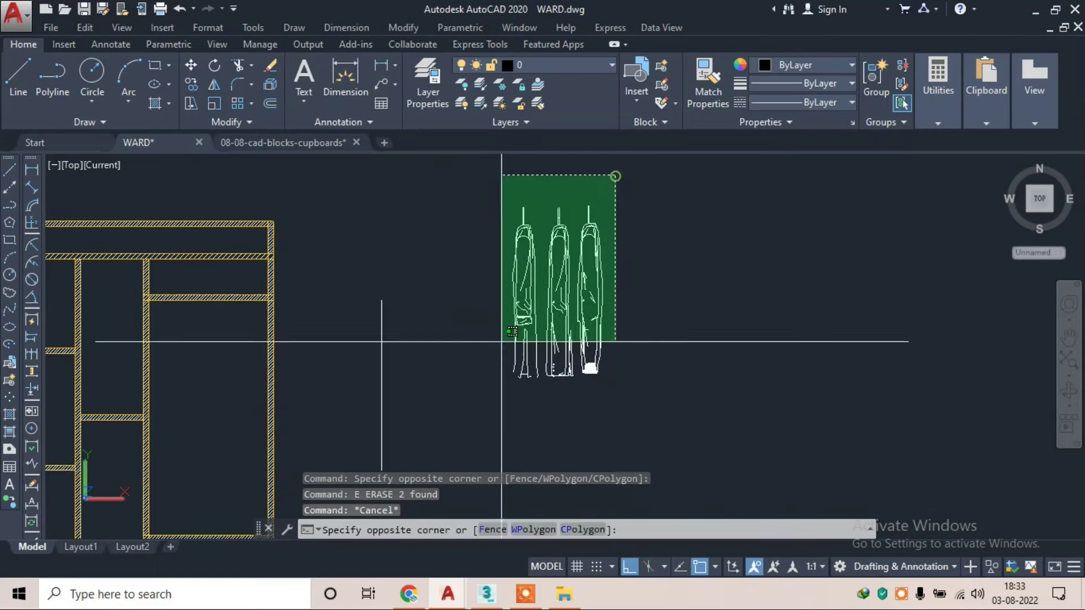
left_click(497, 390)
type("m")
key("Return")
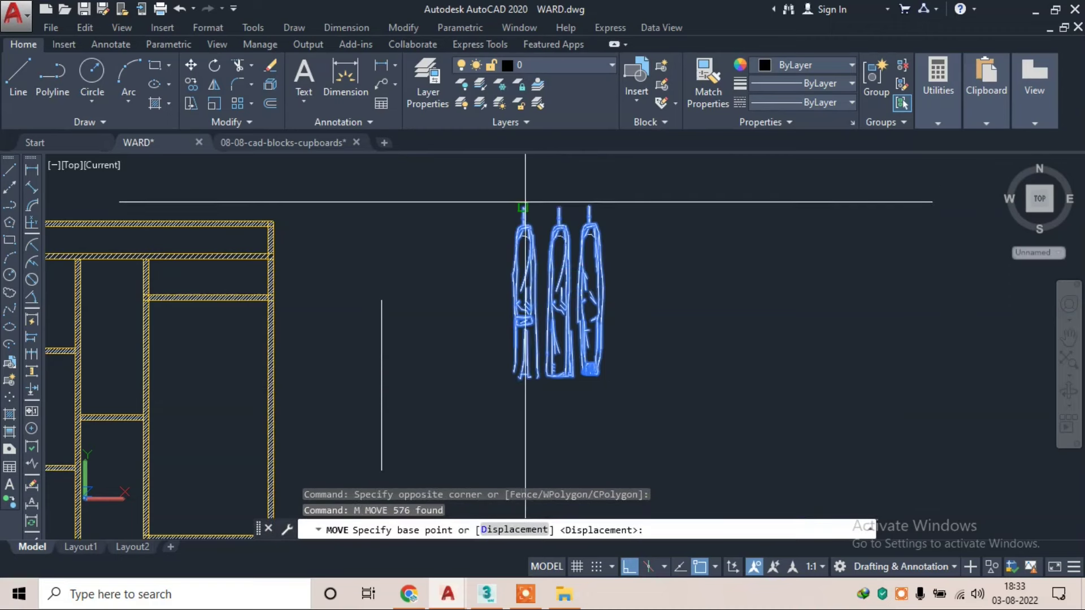
left_click(523, 207)
scroll(523, 207, "down", 2)
middle_click_drag(209, 254, 455, 260)
scroll(402, 266, "down", 1)
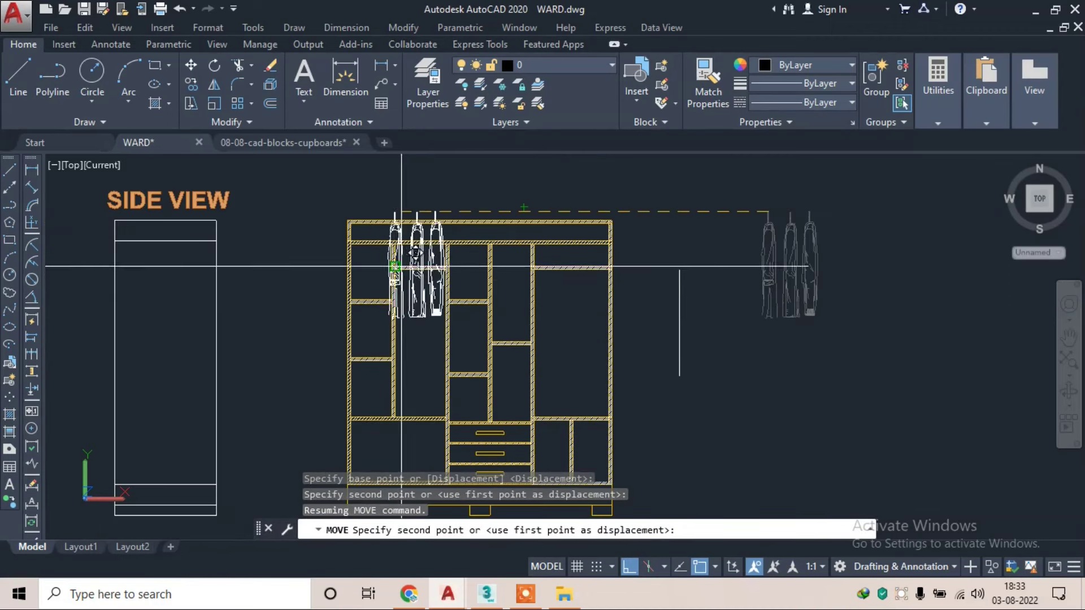
scroll(395, 271, "up", 3)
scroll(547, 506, "up", 3)
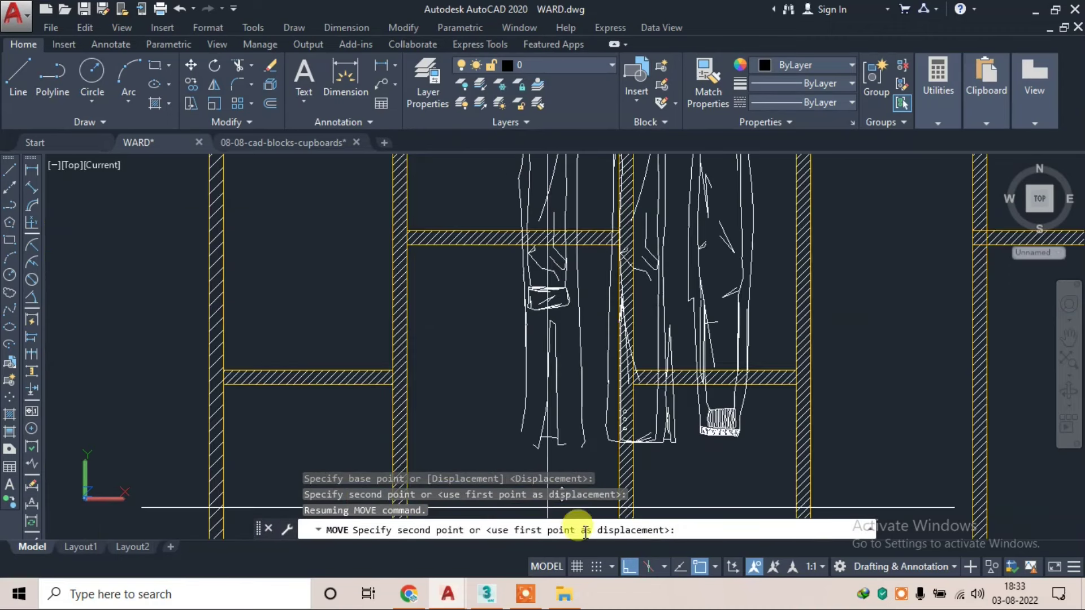
left_click(627, 567)
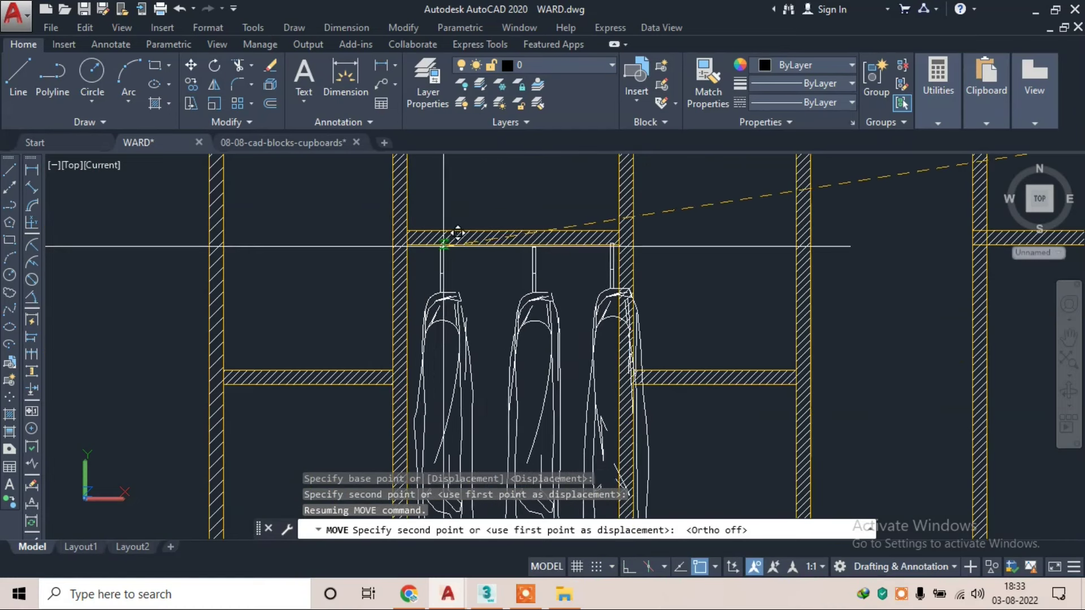
key("Escape")
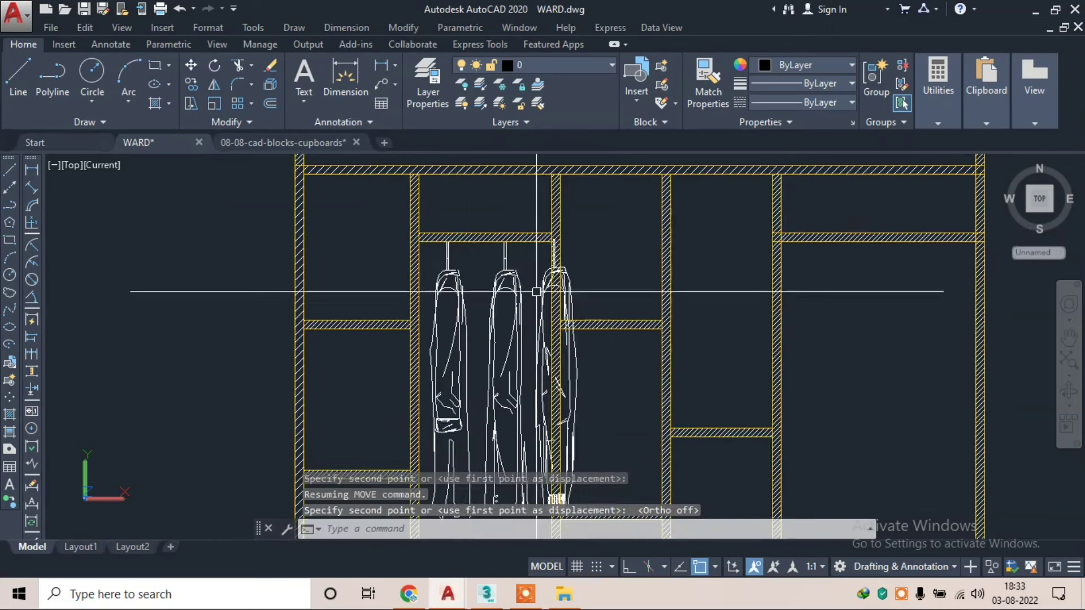
- Erase the rightmost of the three garments
scroll(805, 381, "up", 2)
left_click(532, 176)
middle_click_drag(605, 412, 568, 242)
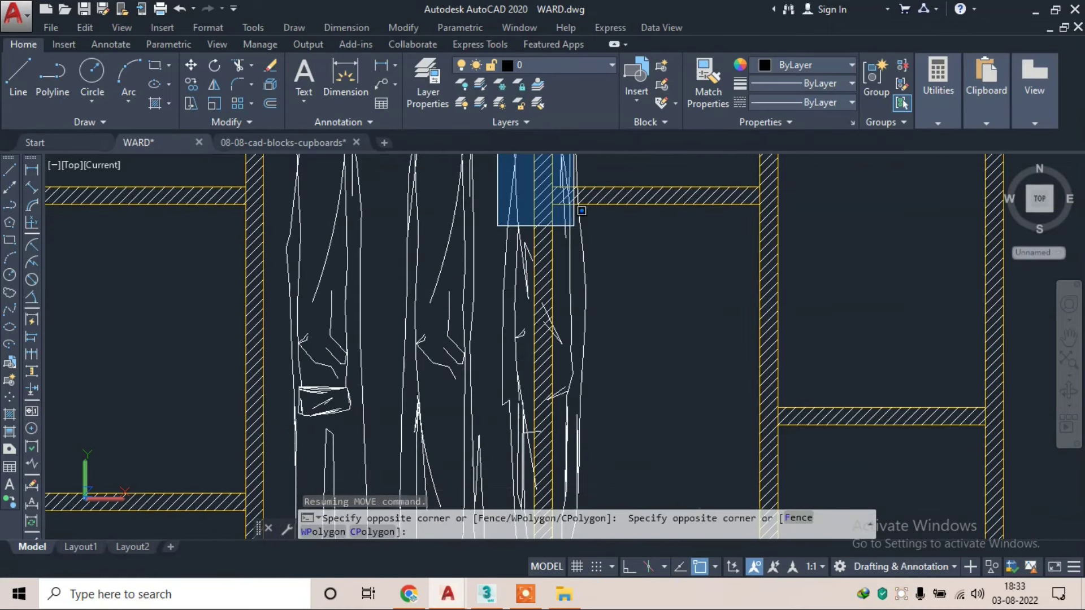
left_click(594, 401)
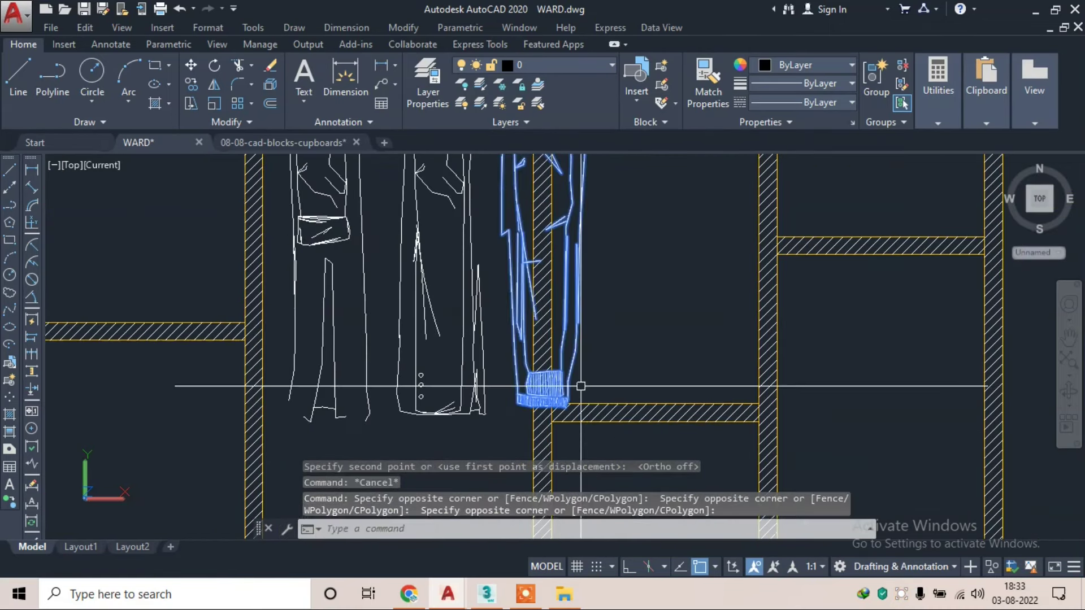
type("e")
key("Return")
scroll(545, 333, "down", 3)
scroll(545, 333, "down", 2)
scroll(537, 374, "up", 3)
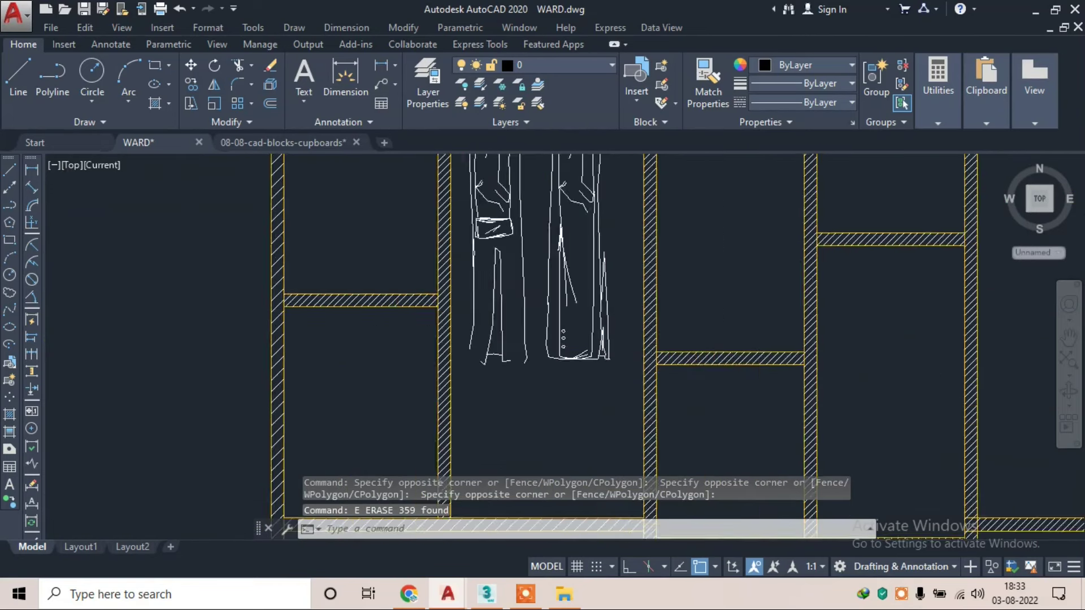
scroll(485, 358, "up", 3)
- Draw two short lines at the bottoms of the two hanging coats
type("L")
scroll(484, 358, "up", 2)
key("Return")
left_click(393, 317)
left_click(457, 382)
key("Escape")
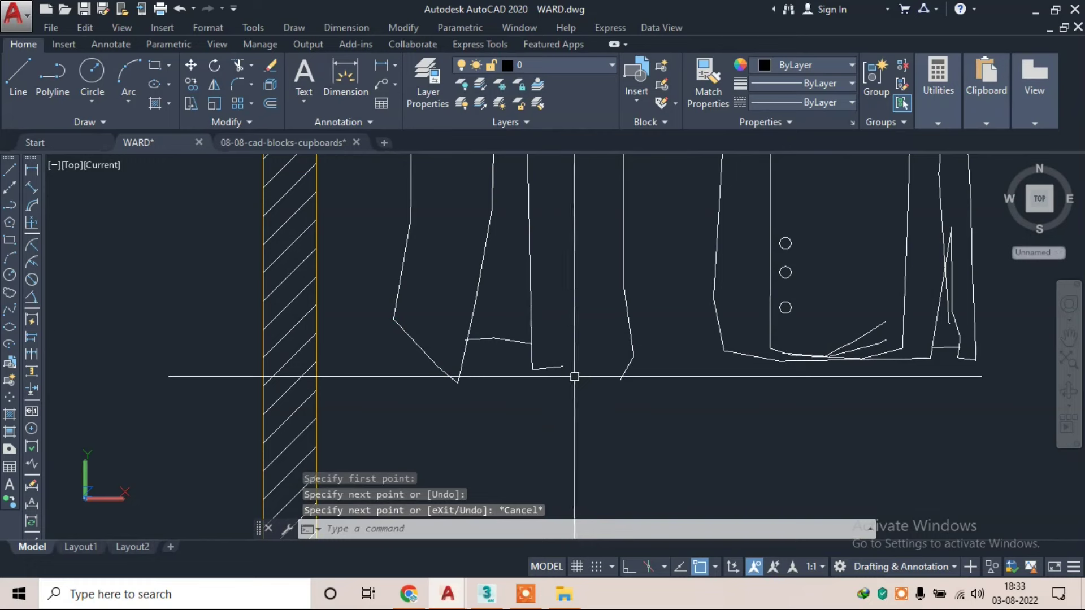
key("Return")
left_click(562, 366)
left_click(620, 379)
key("Escape")
scroll(496, 368, "down", 5)
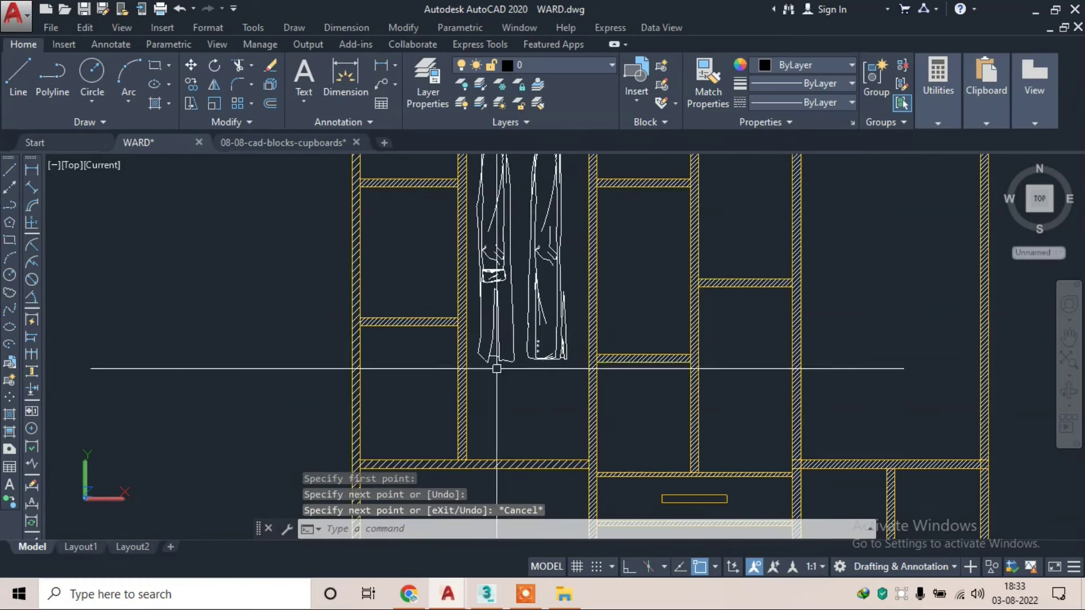
scroll(574, 322, "down", 2)
scroll(575, 322, "up", 1)
middle_click_drag(634, 315, 598, 315)
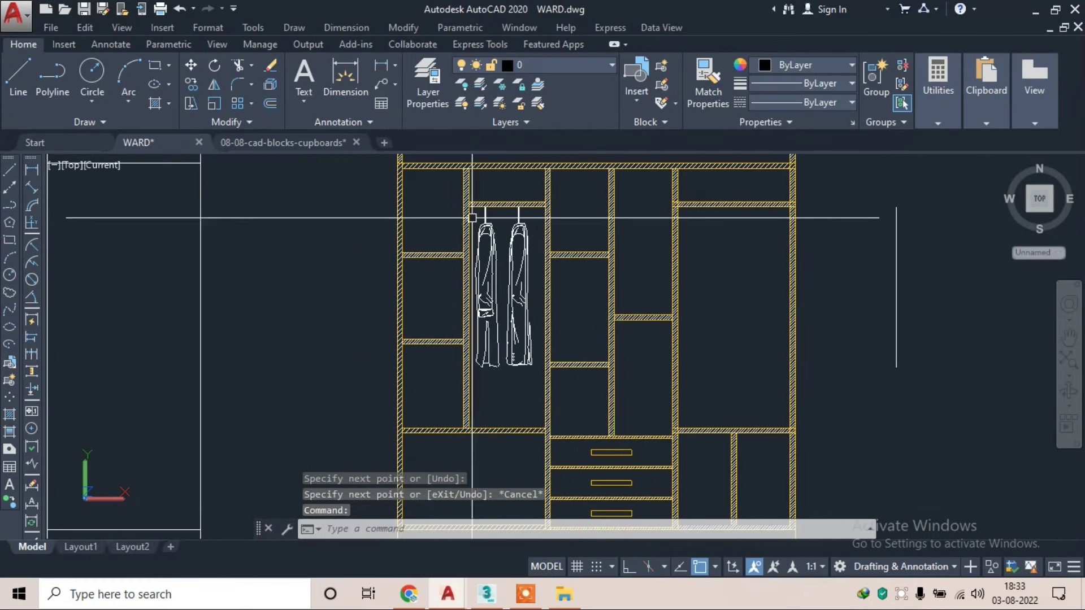
- Copy the two hanging garments into the neighbouring compartment, against its shelf line
scroll(478, 205, "up", 2)
left_click(476, 186)
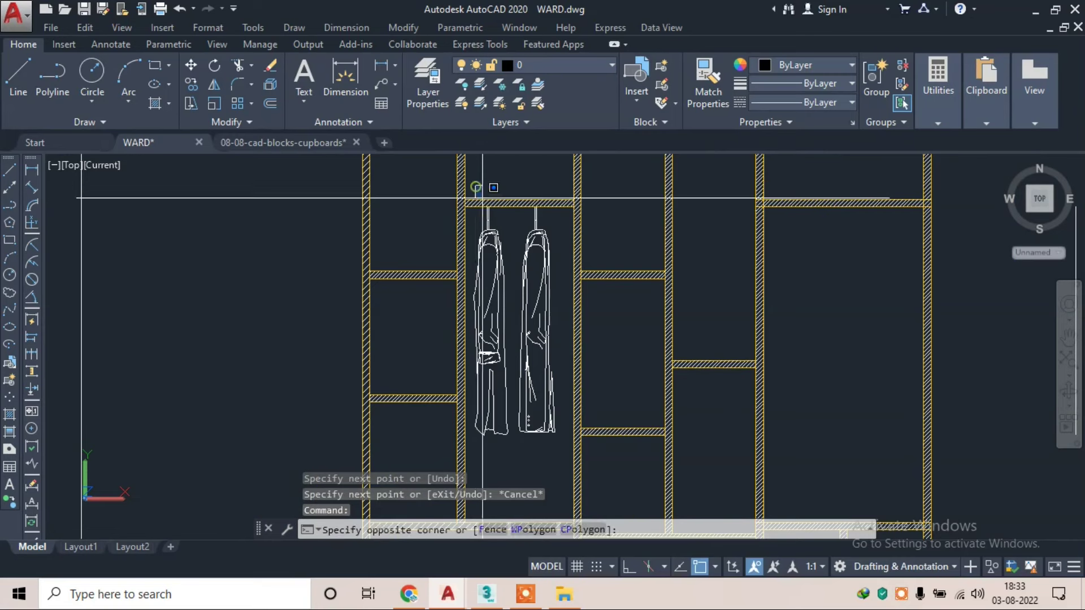
left_click(576, 440)
scroll(510, 352, "up", 2)
scroll(509, 276, "up", 1)
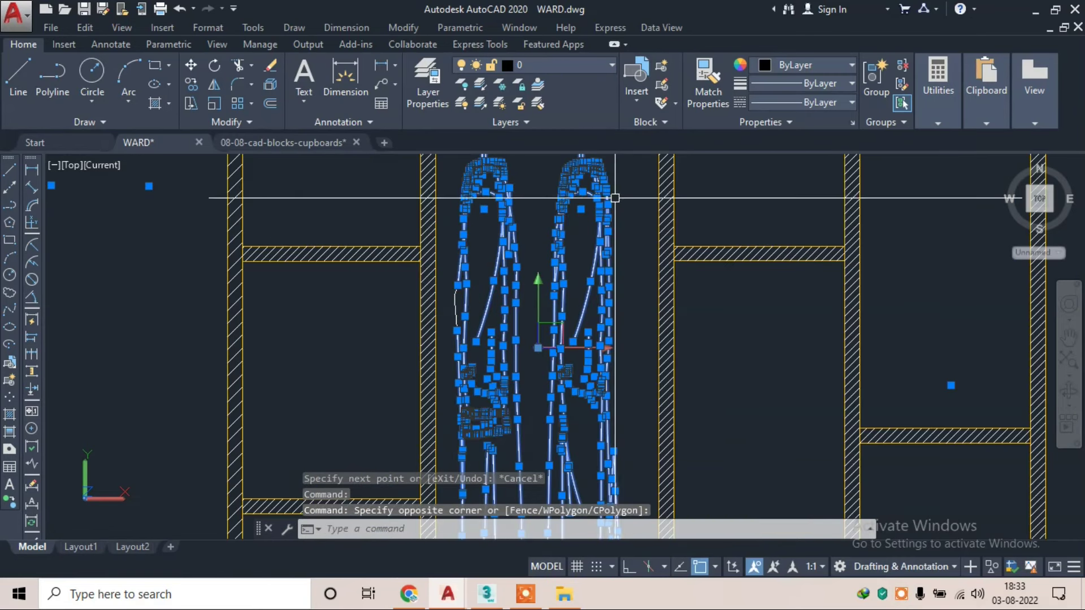
left_click(621, 194)
left_click(458, 362)
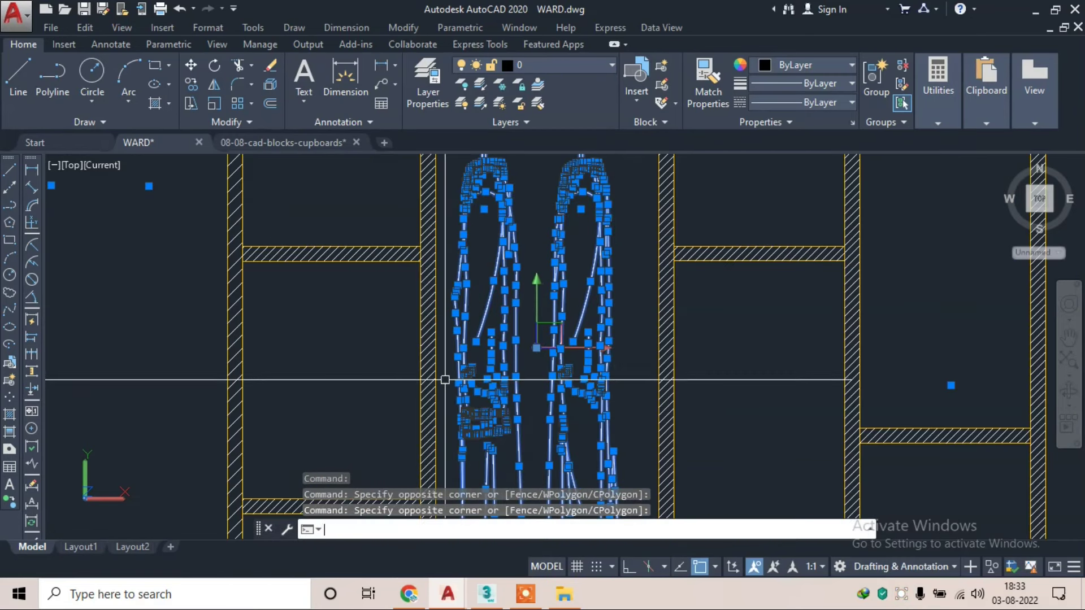
type("co")
key("Return")
middle_click_drag(557, 266, 534, 357)
scroll(560, 204, "down", 2)
middle_click_drag(574, 254, 539, 251)
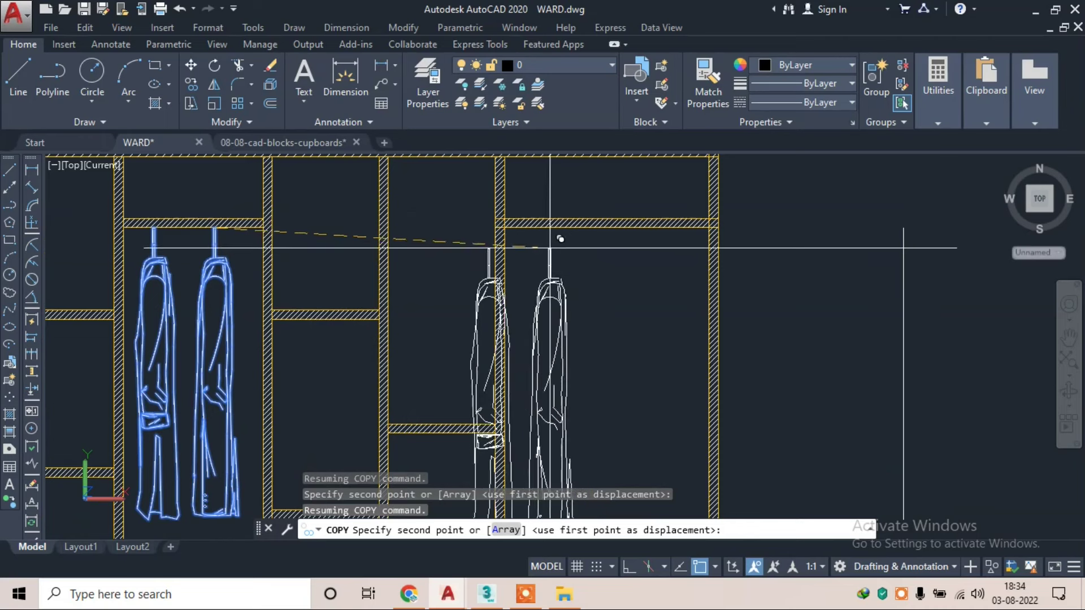
scroll(600, 223, "up", 2)
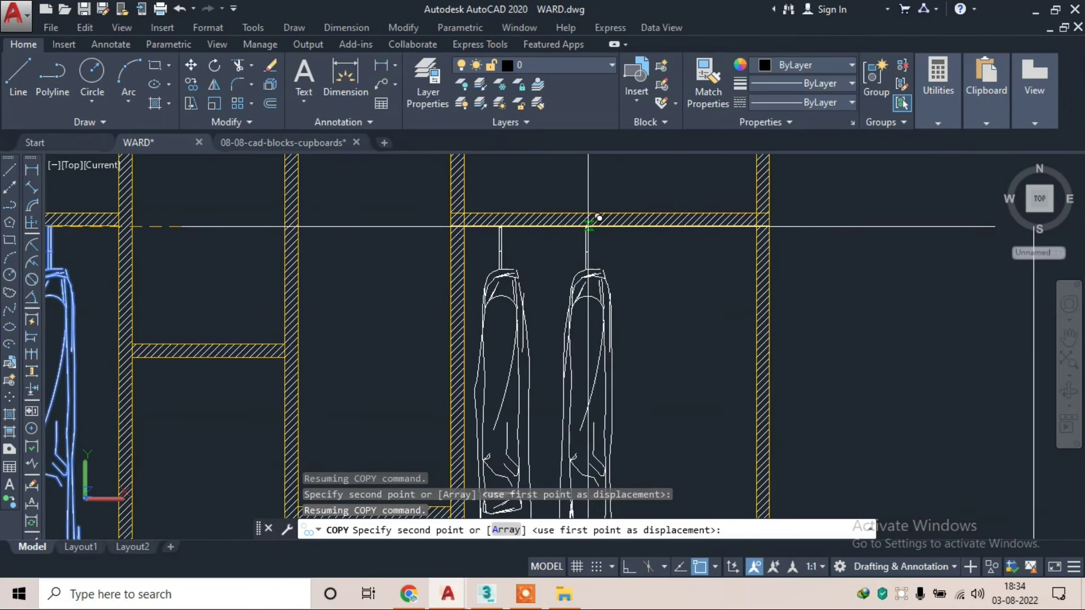
left_click(588, 227)
scroll(543, 217, "down", 2)
- Copy the right compartment's hanger from its top to a new spot further right
left_click(548, 204)
middle_click_drag(557, 214, 548, 155)
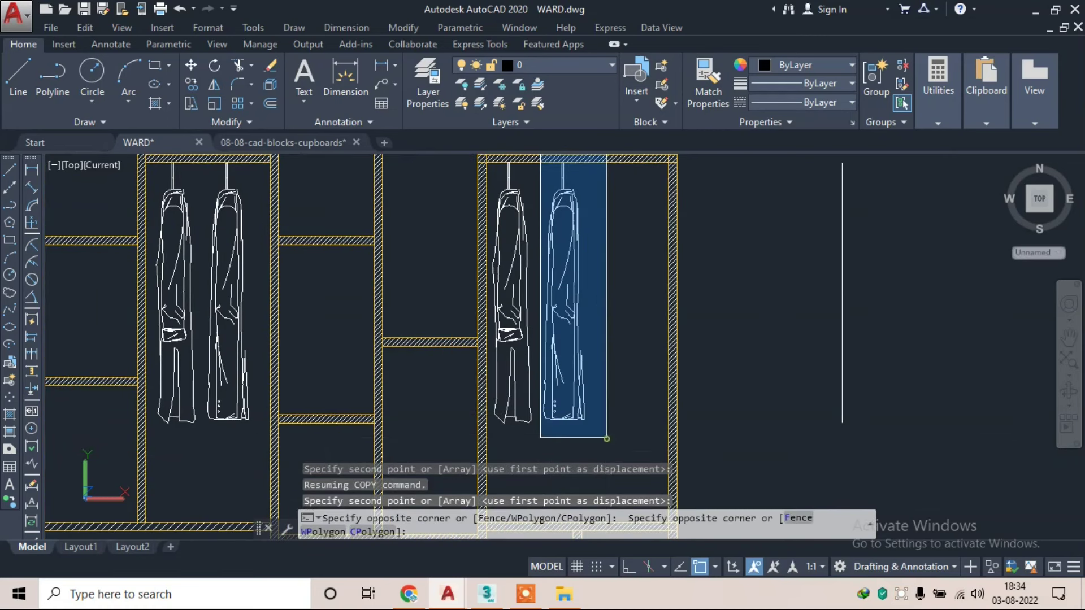
left_click(606, 438)
type("co")
key("Return")
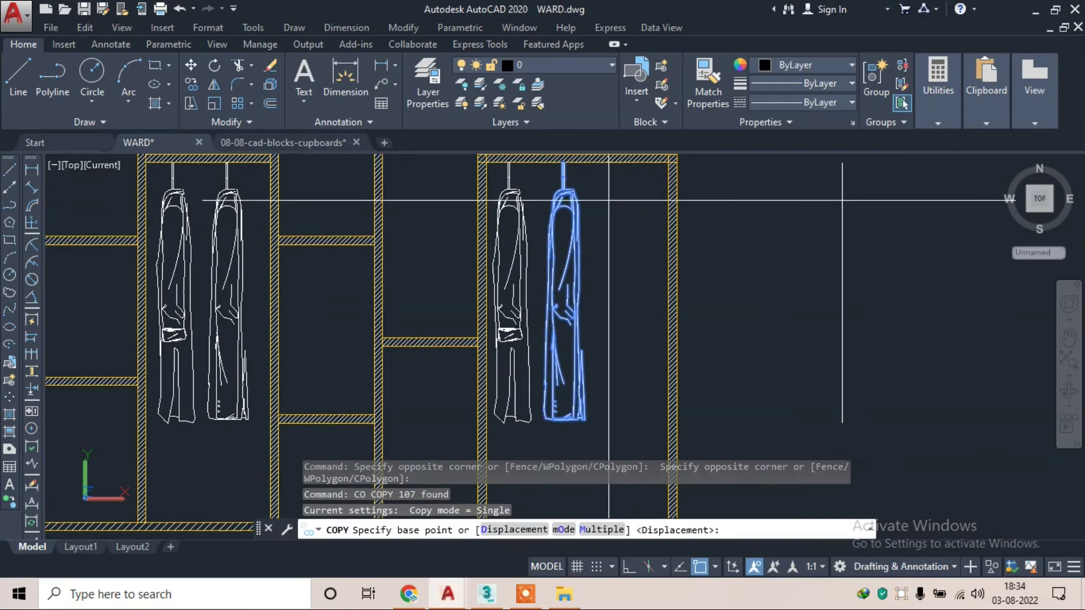
scroll(579, 157, "up", 1)
left_click(558, 165)
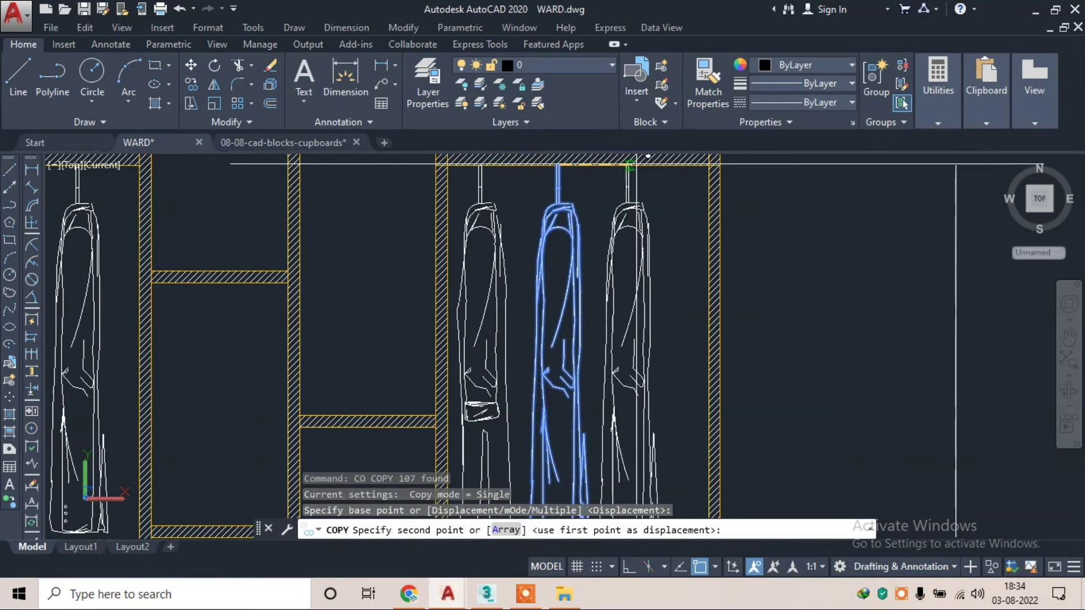
left_click(640, 165)
key("Escape")
- Erase the stray vertical line beside the hangers
scroll(639, 175, "down", 5)
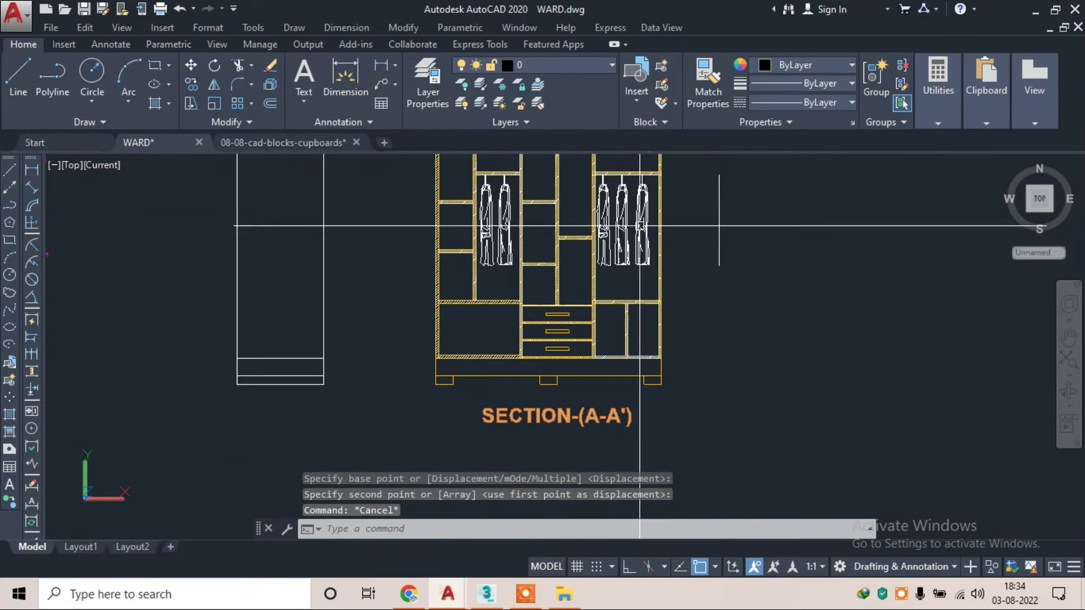
left_click(727, 173)
left_click(712, 243)
type("e")
key("Return")
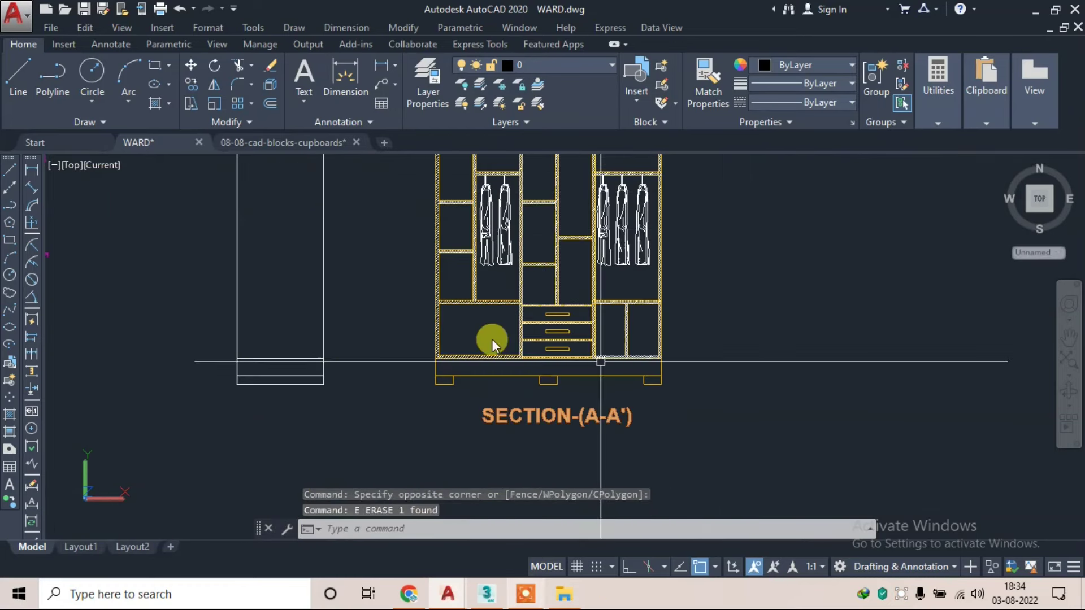
- In the 08-08-cad-blocks-cupboards drawing, zoom and pan to the towel shelves
left_click(308, 143)
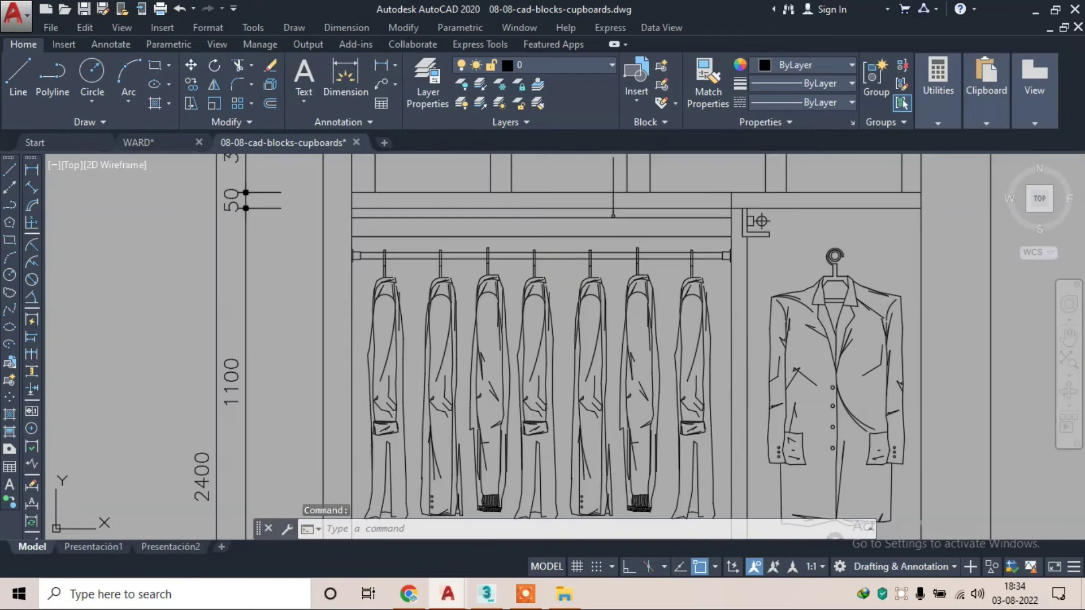
middle_click_drag(612, 293, 627, 270)
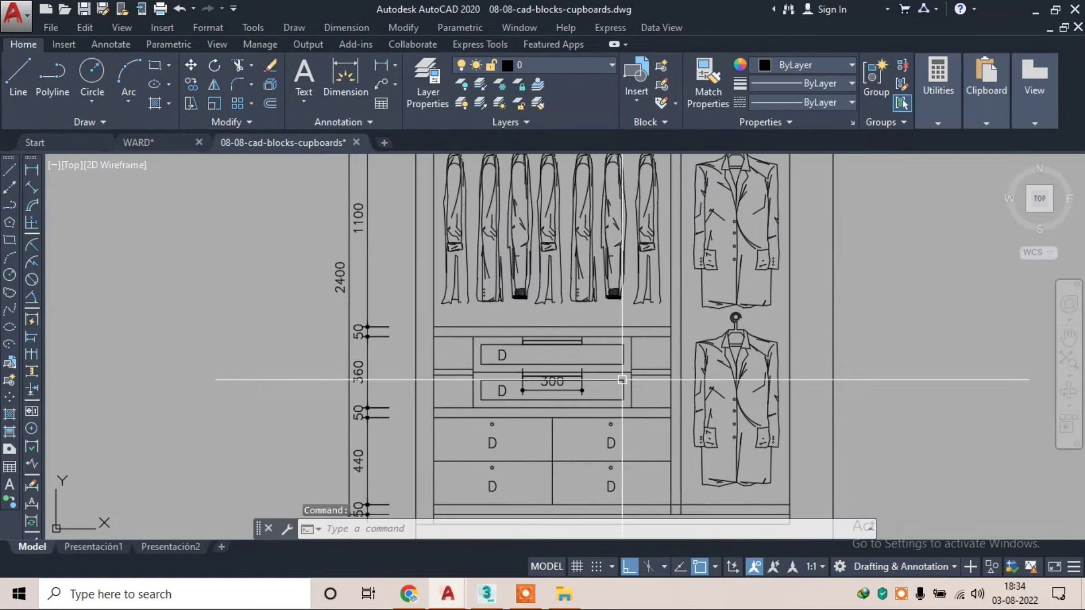
scroll(621, 379, "down", 2)
scroll(536, 174, "down", 1)
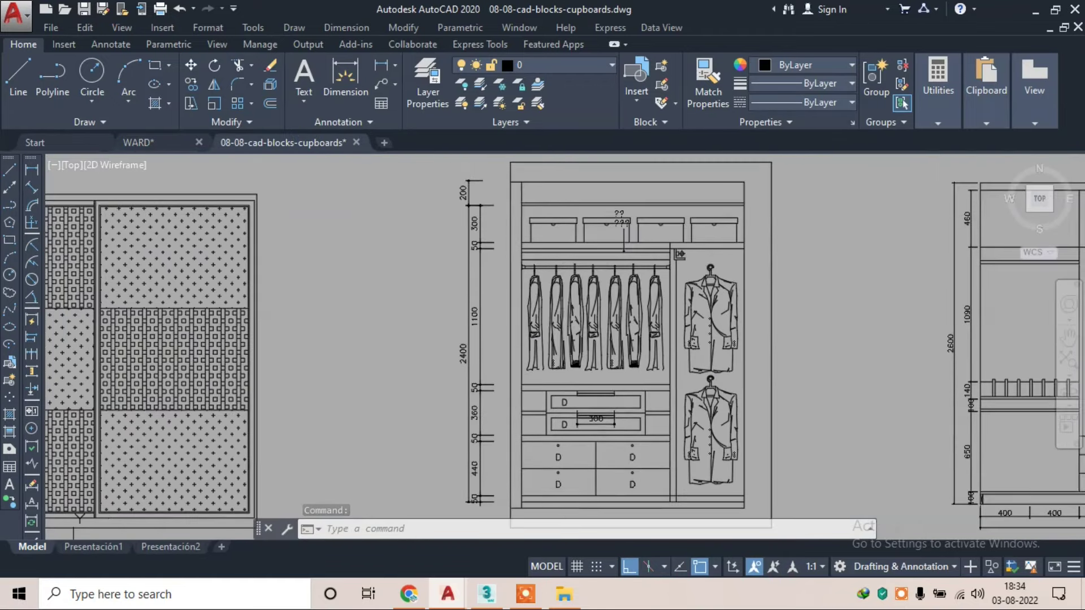
scroll(581, 198, "down", 1)
scroll(650, 231, "down", 1)
scroll(723, 268, "down", 1)
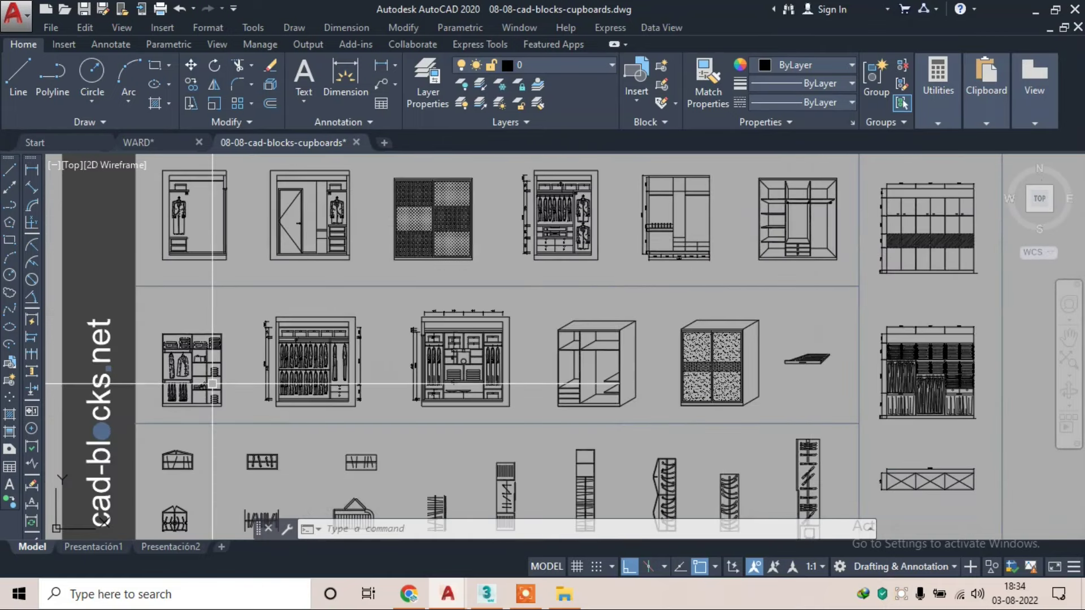
scroll(212, 384, "up", 3)
scroll(283, 373, "up", 1)
scroll(375, 364, "up", 2)
scroll(375, 363, "up", 1)
scroll(537, 221, "down", 2)
scroll(474, 217, "up", 2)
scroll(492, 274, "down", 2)
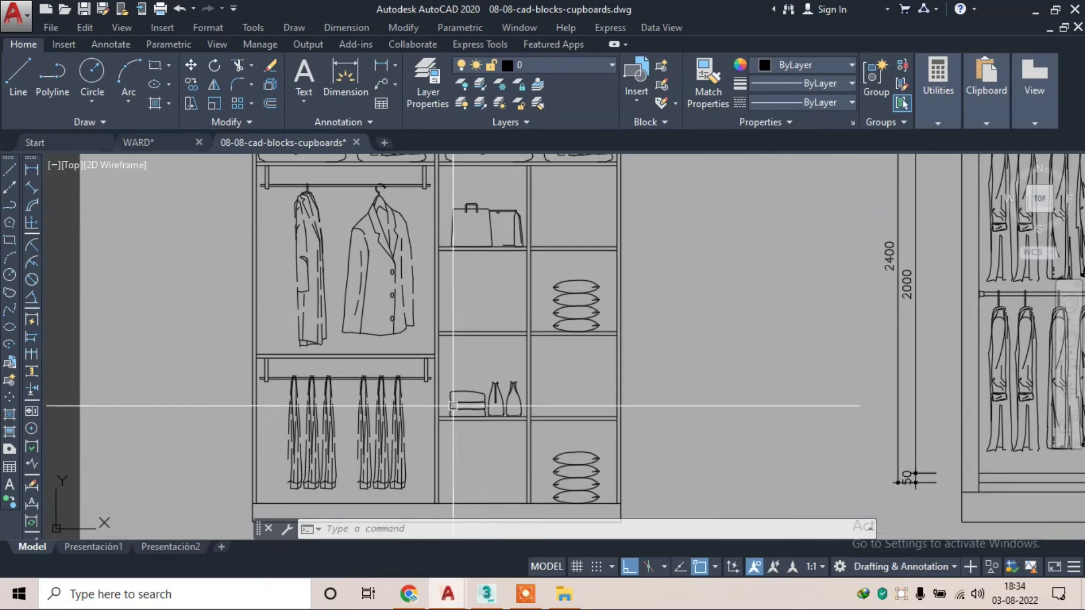
middle_click_drag(464, 407, 508, 485)
scroll(465, 244, "up", 3)
scroll(464, 244, "down", 1)
middle_click_drag(465, 244, 583, 244)
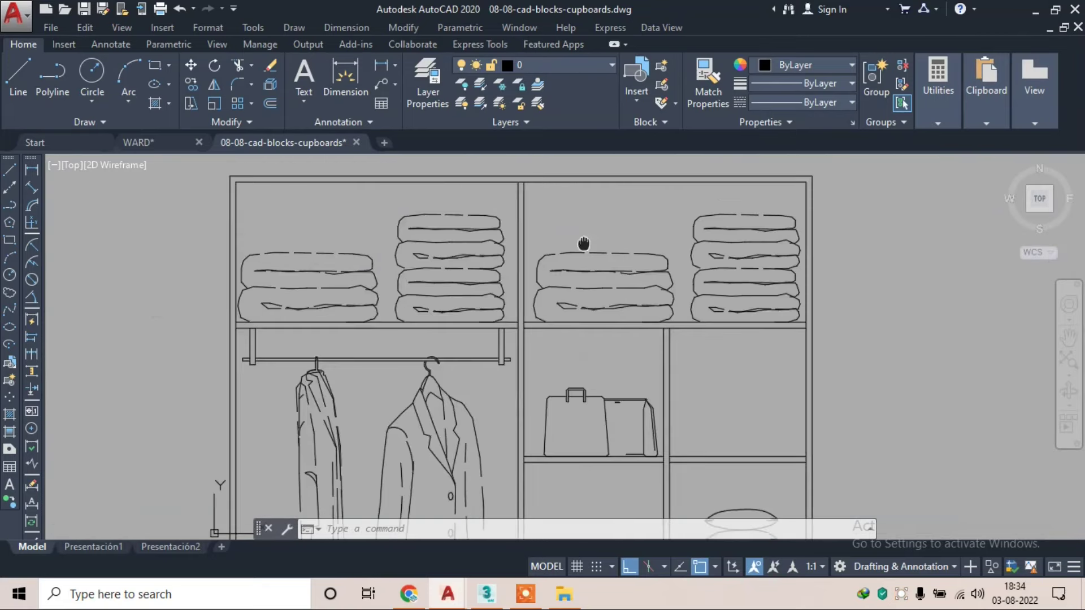
scroll(518, 215, "up", 2)
- Check the WARD drawing, then return to the cupboard-blocks drawing and regenerate it
left_click(131, 146)
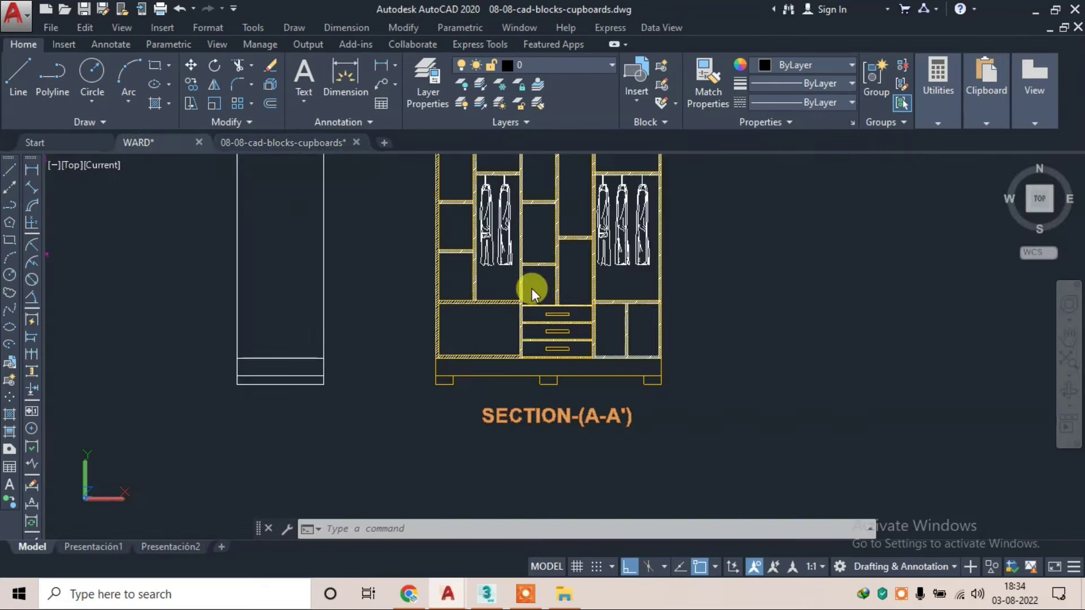
scroll(359, 254, "up", 2)
scroll(363, 249, "up", 2)
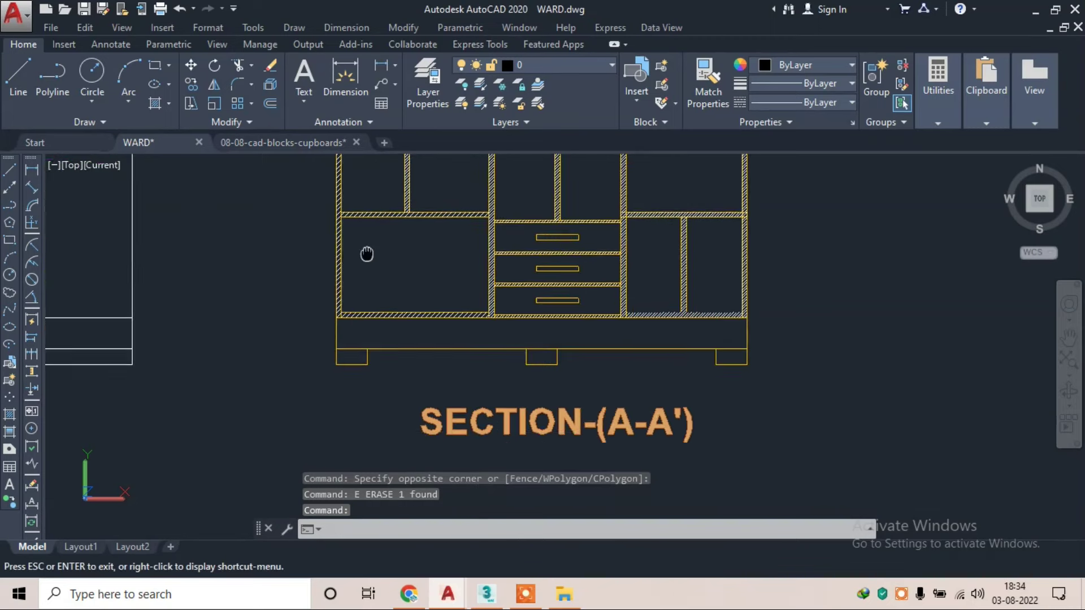
scroll(363, 249, "up", 2)
left_click(273, 143)
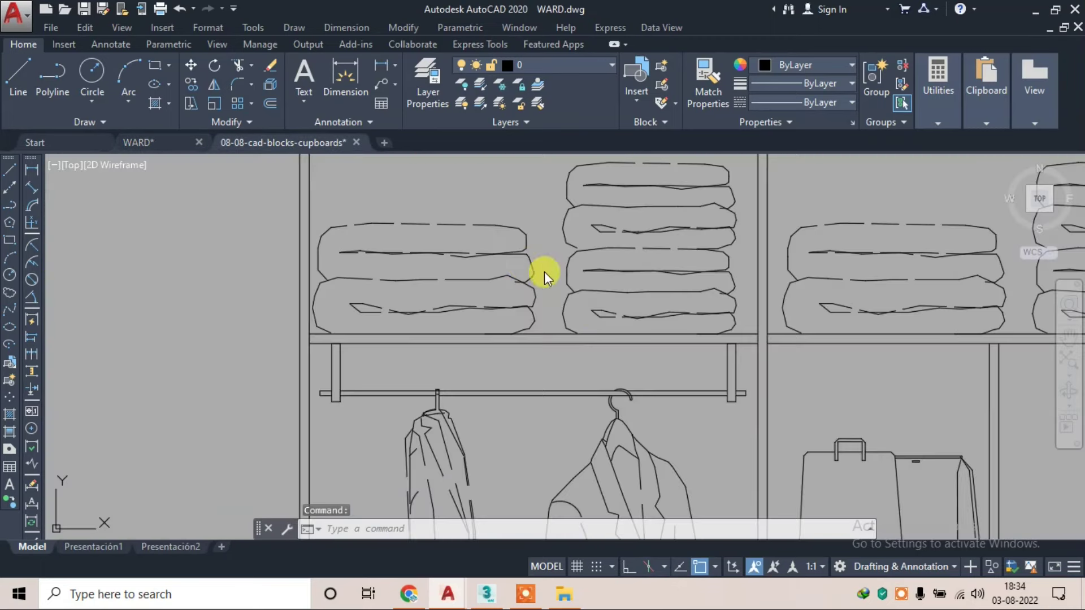
scroll(544, 271, "down", 3)
scroll(577, 395, "up", 3)
scroll(576, 395, "down", 3)
scroll(488, 199, "up", 5)
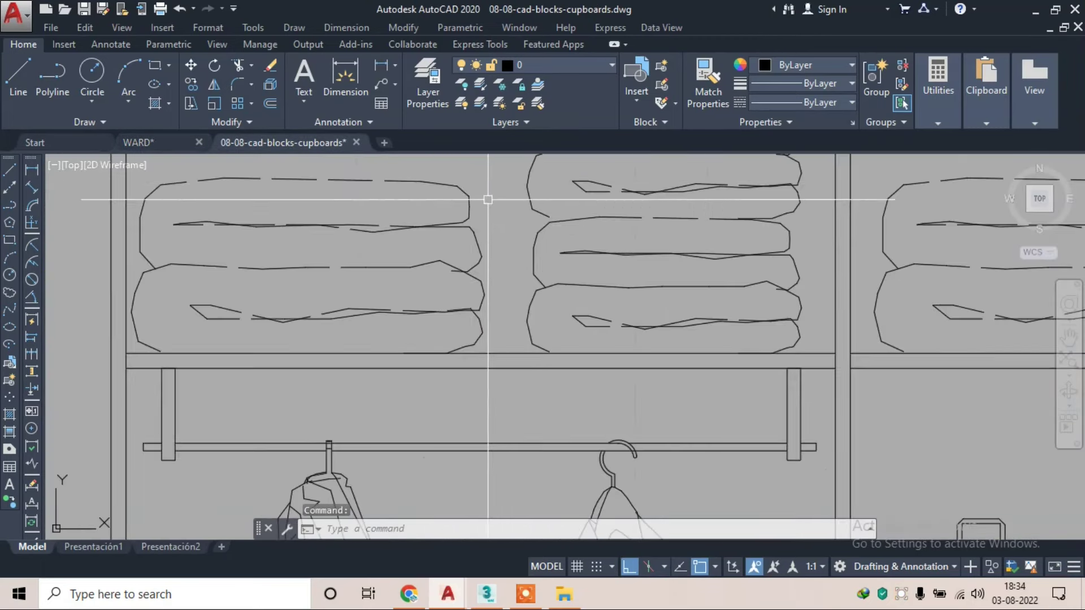
scroll(438, 221, "down", 2)
type("r")
key("Return")
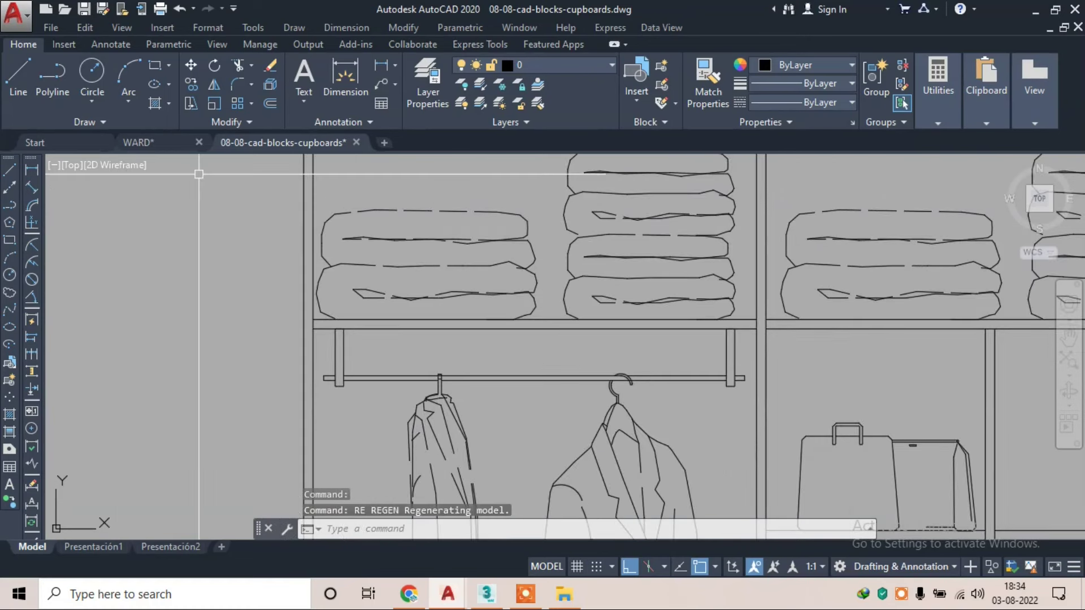
key("Escape")
- Explode the cupboard block with X and copy the left towel stack (64 objects)
left_click(314, 164)
left_click(549, 336)
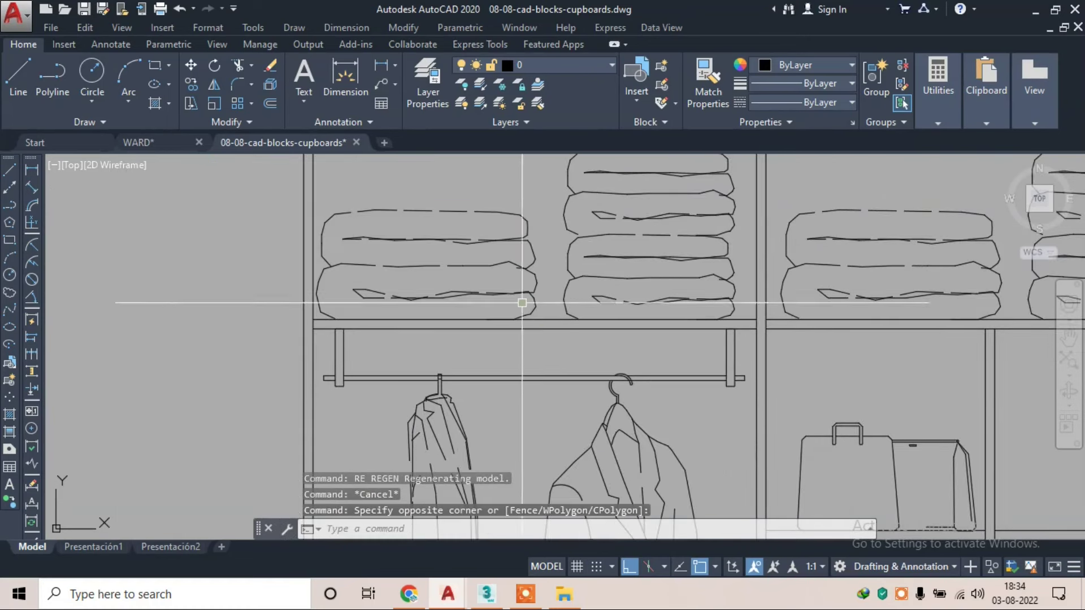
left_click_drag(536, 192, 405, 311)
type("x")
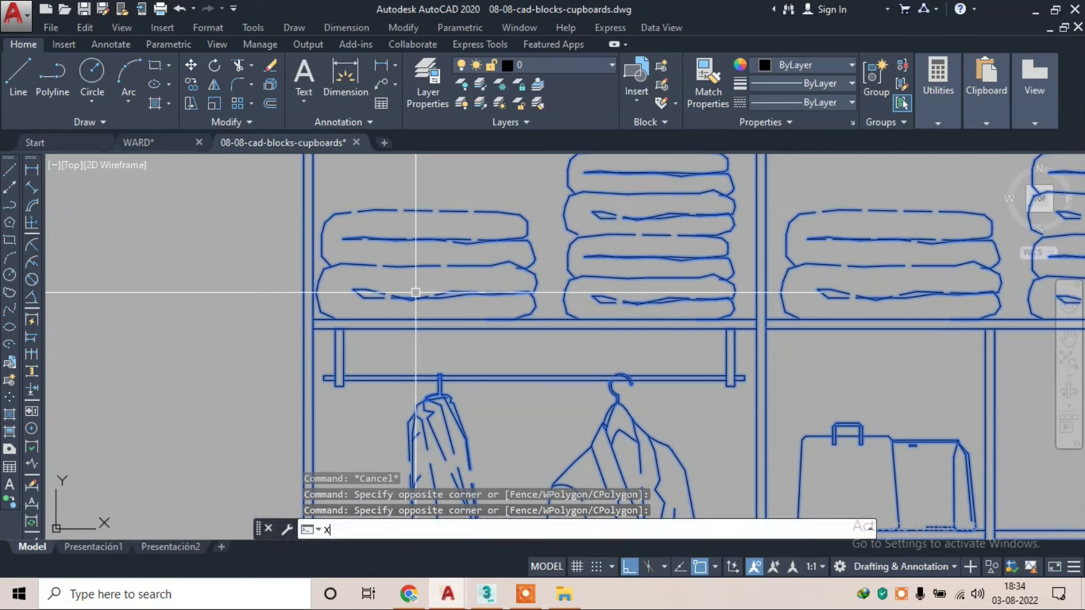
key("Return")
key("Escape")
left_click(269, 185)
left_click(550, 347)
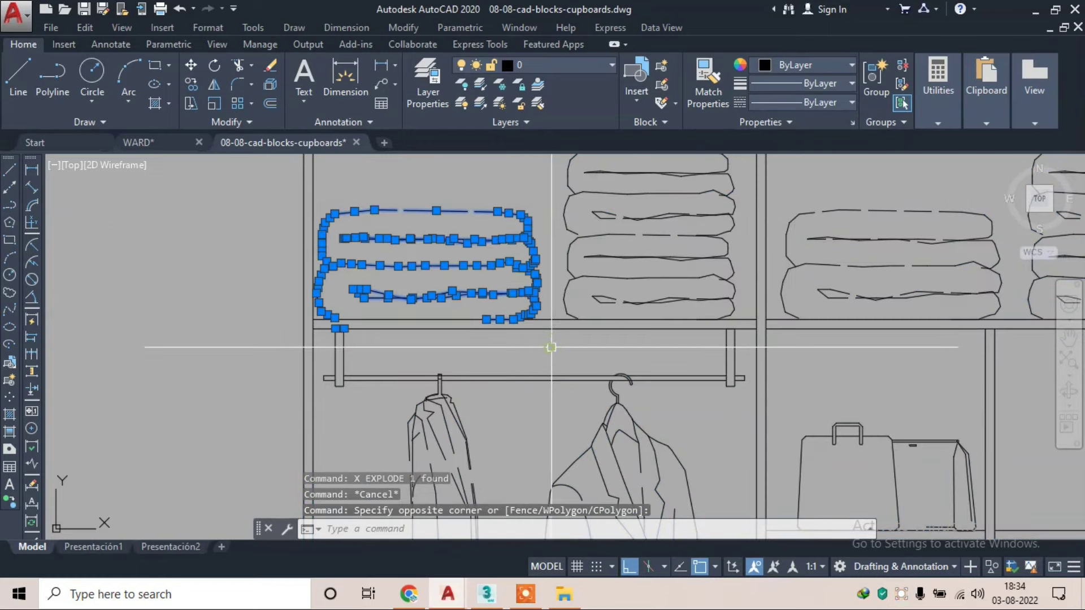
left_click(174, 142)
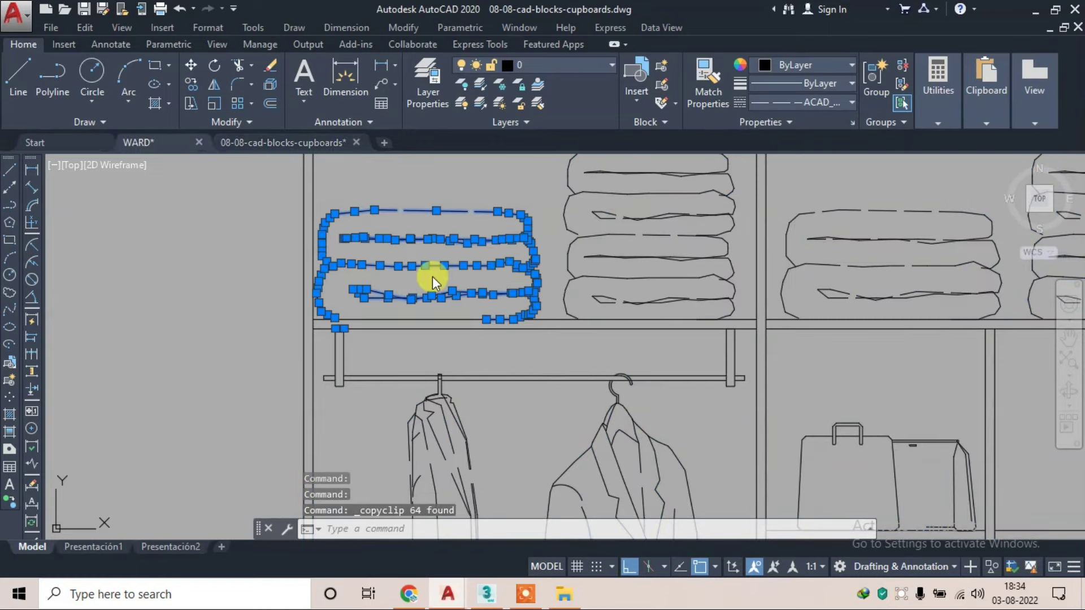
- Paste the copied folded towel stack into the WARD drawing
key("ctrl+v")
scroll(419, 245, "down", 6)
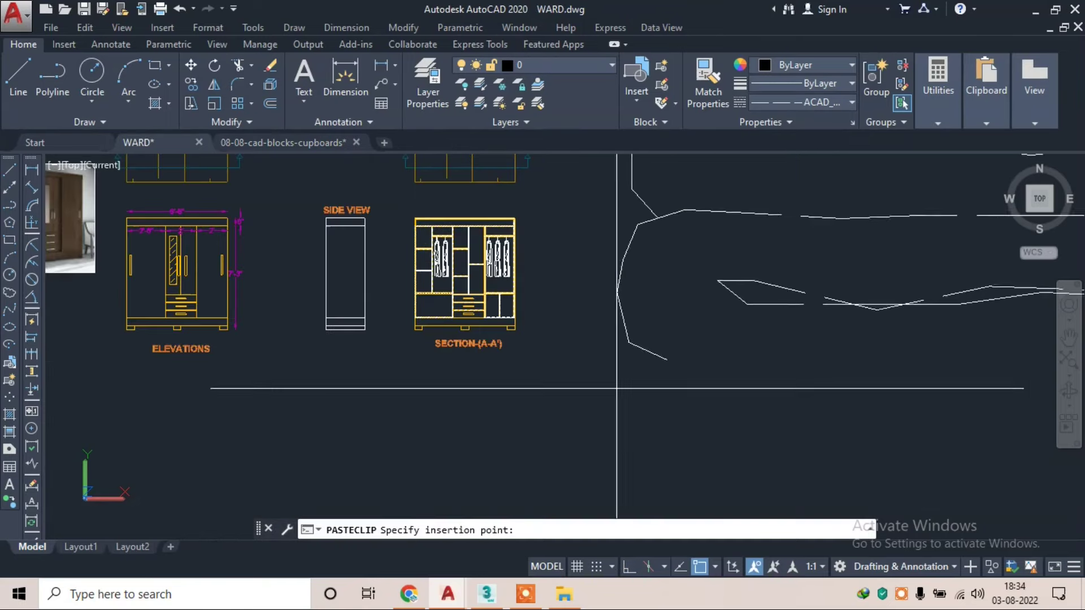
scroll(675, 423, "down", 3)
scroll(578, 392, "up", 1)
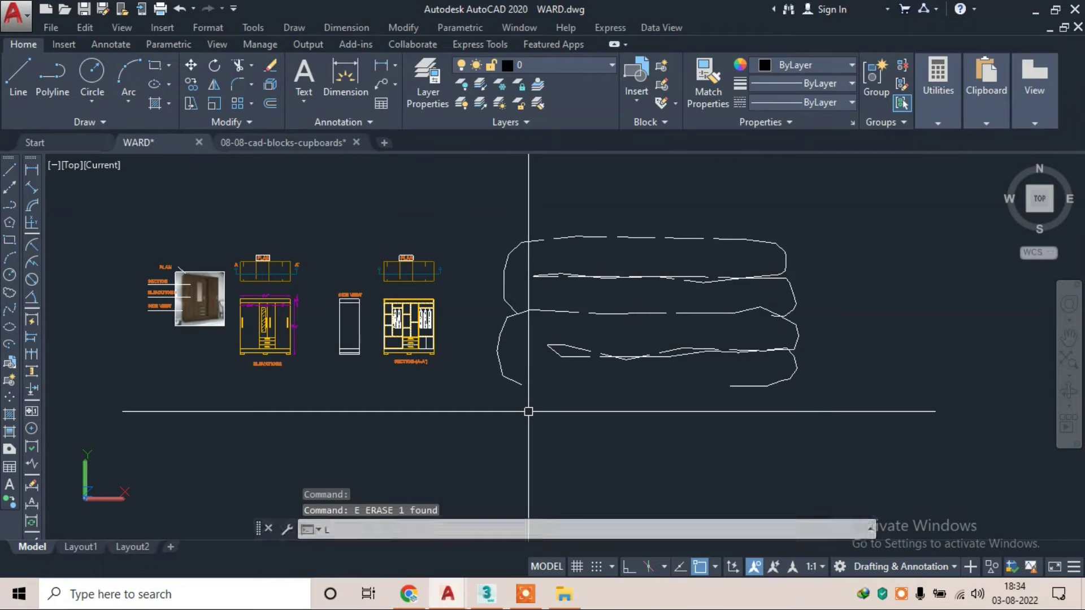
type("l")
key("Return")
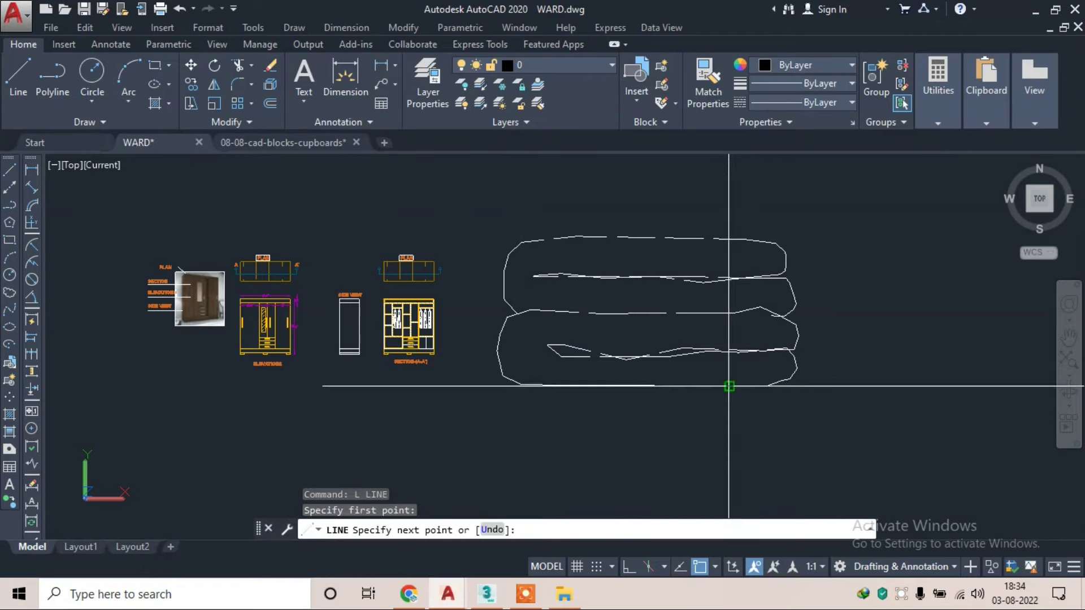
key("Escape")
- Scale the pasted towel stack down to a small size
left_click(826, 212)
left_click(486, 432)
type("sc")
key("Return")
left_click(541, 404)
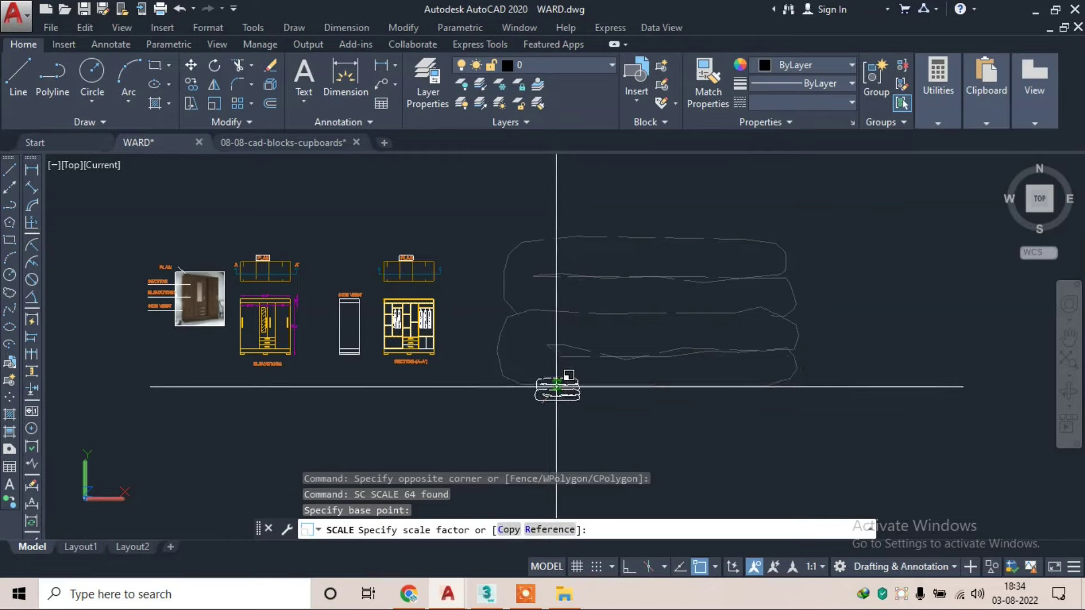
left_click(549, 397)
- Move the shrunken towel stack beside section A-A'
left_click(588, 375)
left_click(526, 432)
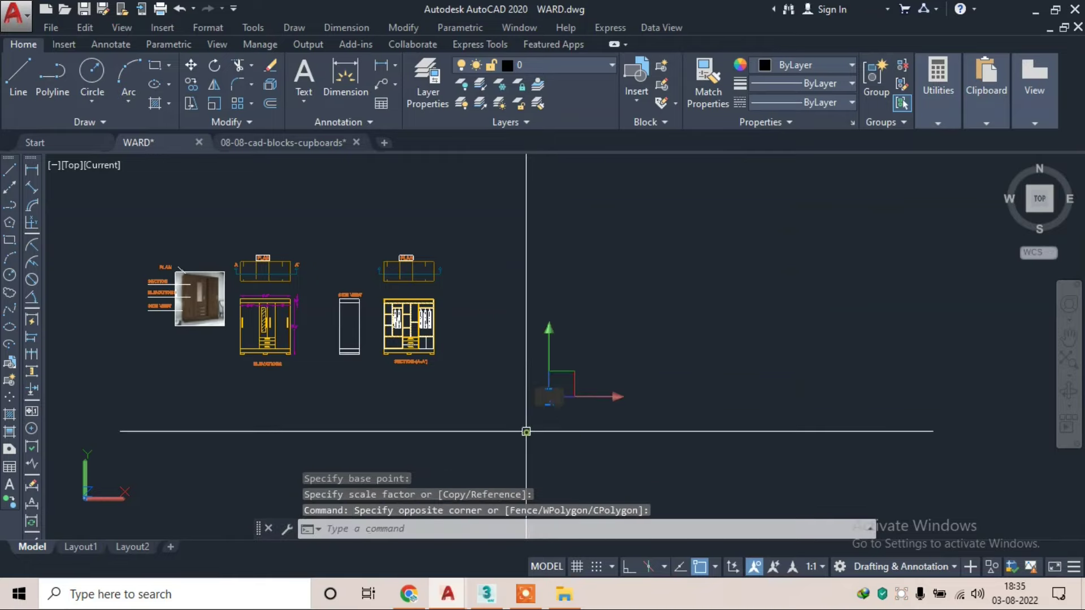
type("m")
key("Return")
left_click(560, 398)
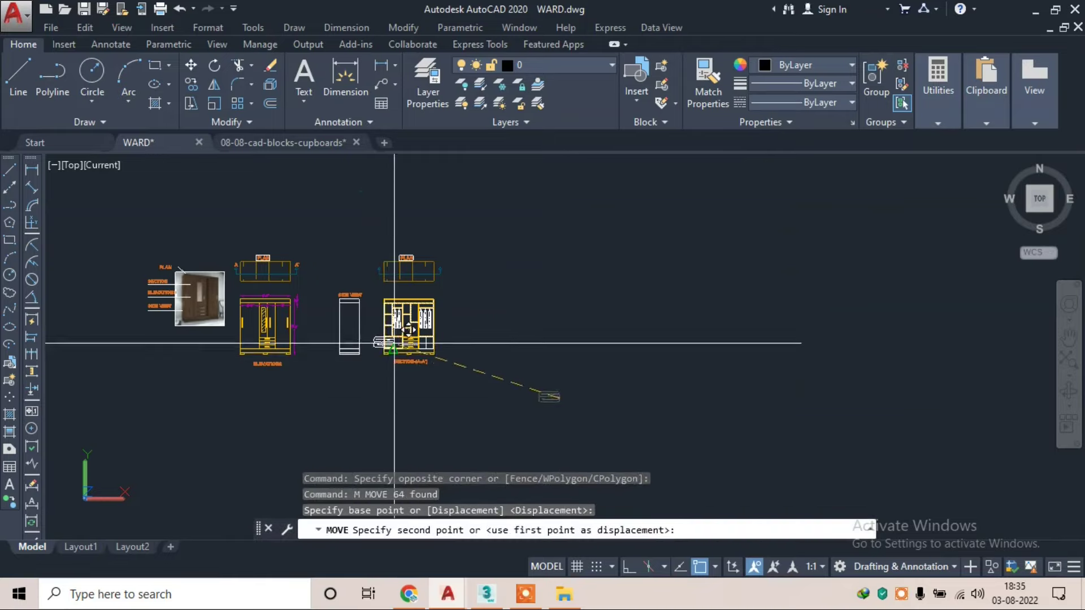
scroll(394, 343, "up", 5)
left_click(574, 351)
scroll(574, 350, "up", 3)
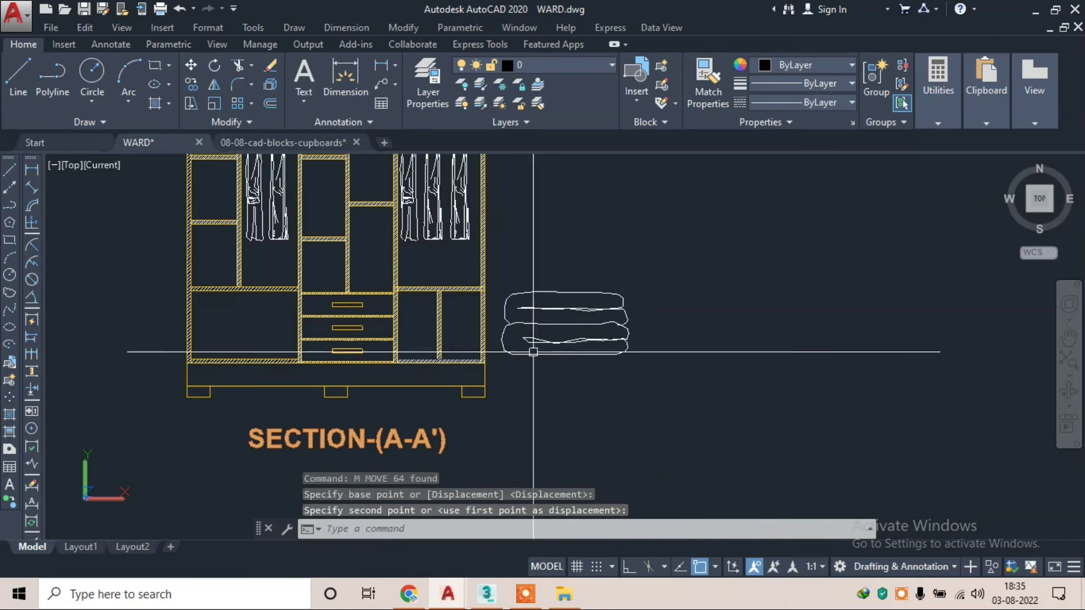
- Rescale the towel stack smaller to fit a compartment
left_click(687, 290)
left_click(504, 362)
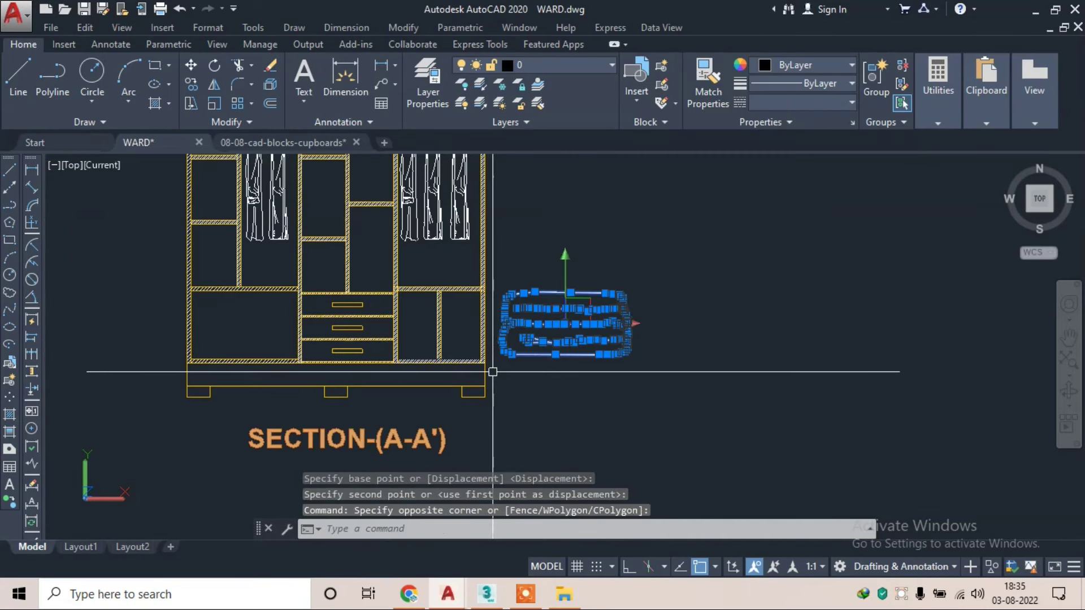
type("sc")
key("Return")
left_click(547, 354)
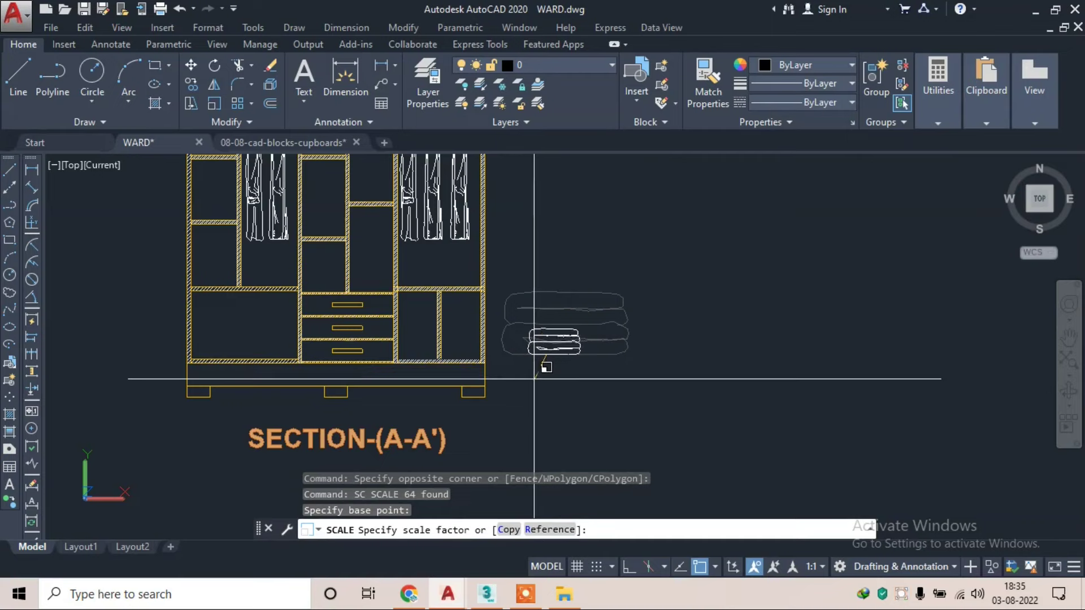
left_click(524, 388)
- Move the resized towel stack into the section's lower-left compartment
left_click(617, 308)
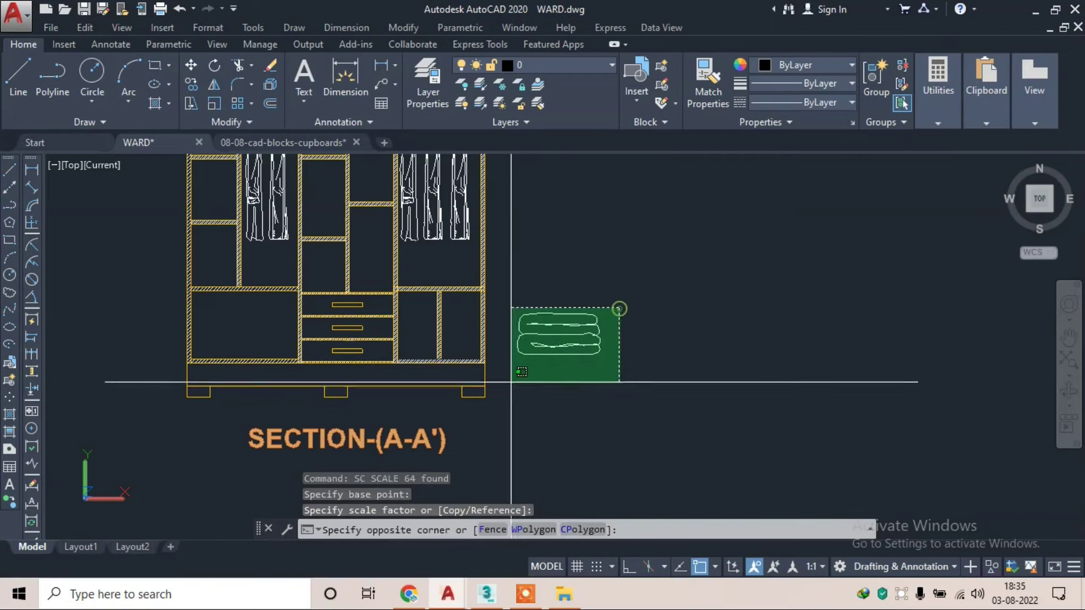
left_click(504, 387)
type("m")
key("Return")
left_click(553, 345)
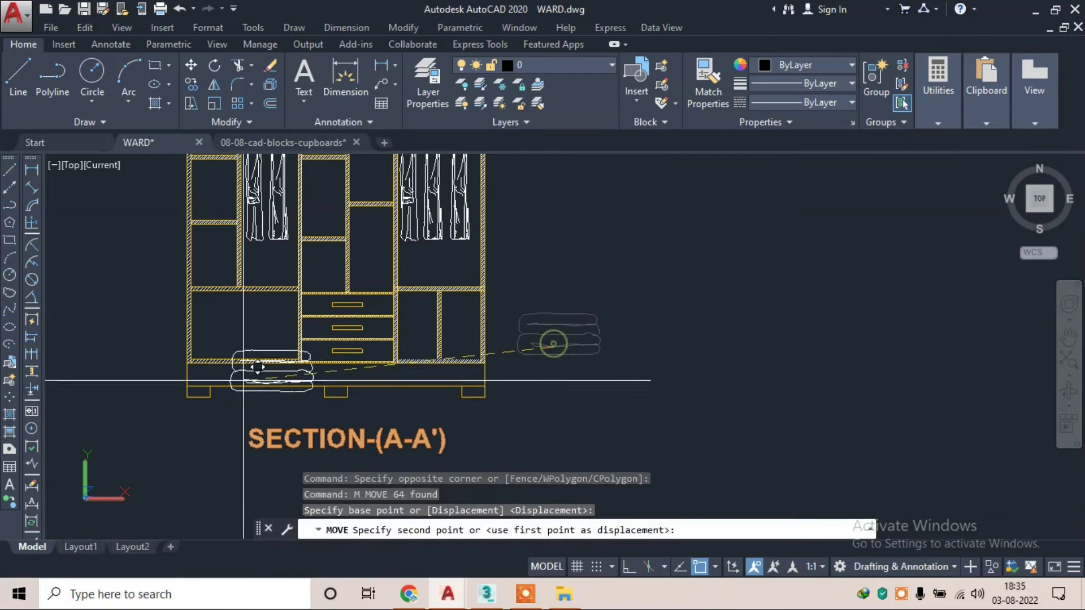
scroll(220, 358, "up", 3)
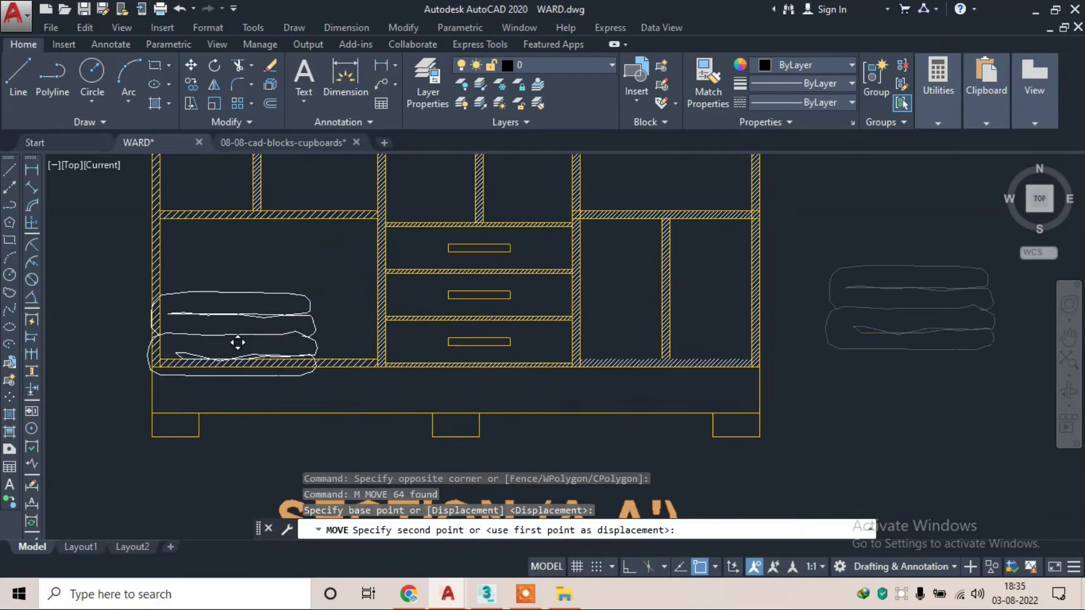
left_click(272, 325)
- Zoom out over the whole section, then return to 08-08-cad-blocks-cupboards.dwg
scroll(273, 325, "down", 3)
middle_click_drag(520, 373, 576, 381)
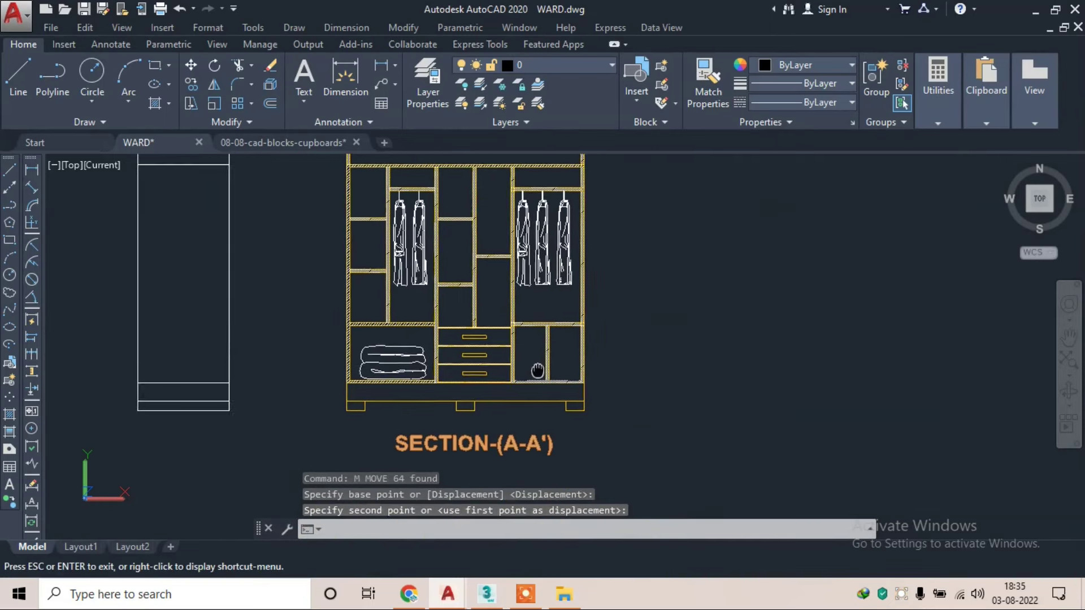
scroll(581, 384, "down", 1)
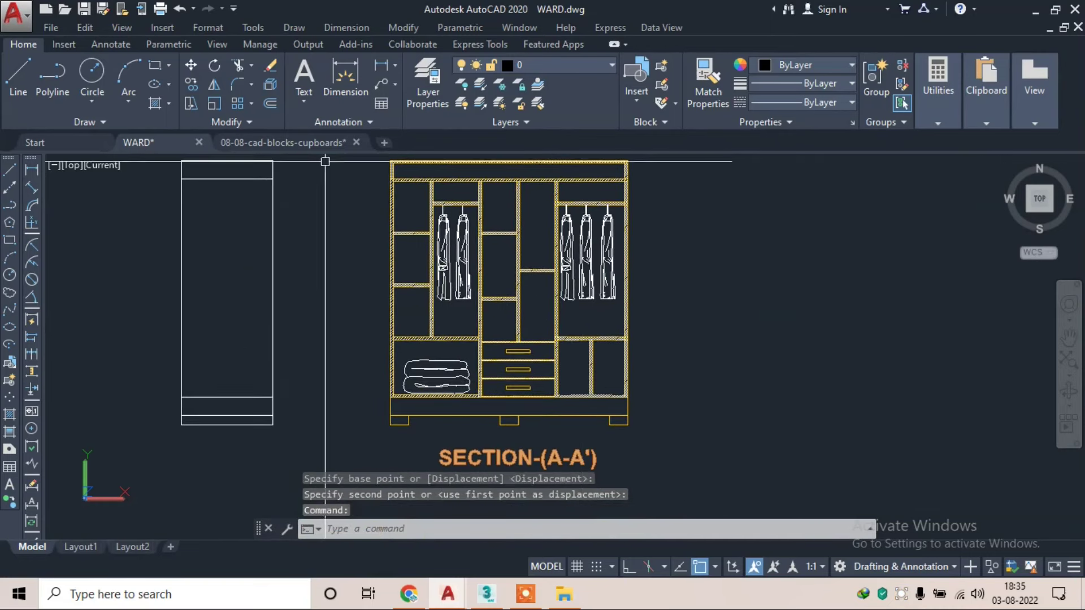
left_click(335, 146)
- Pan and zoom through the cupboard blocks to find the lidded storage box
middle_click_drag(538, 339, 548, 339)
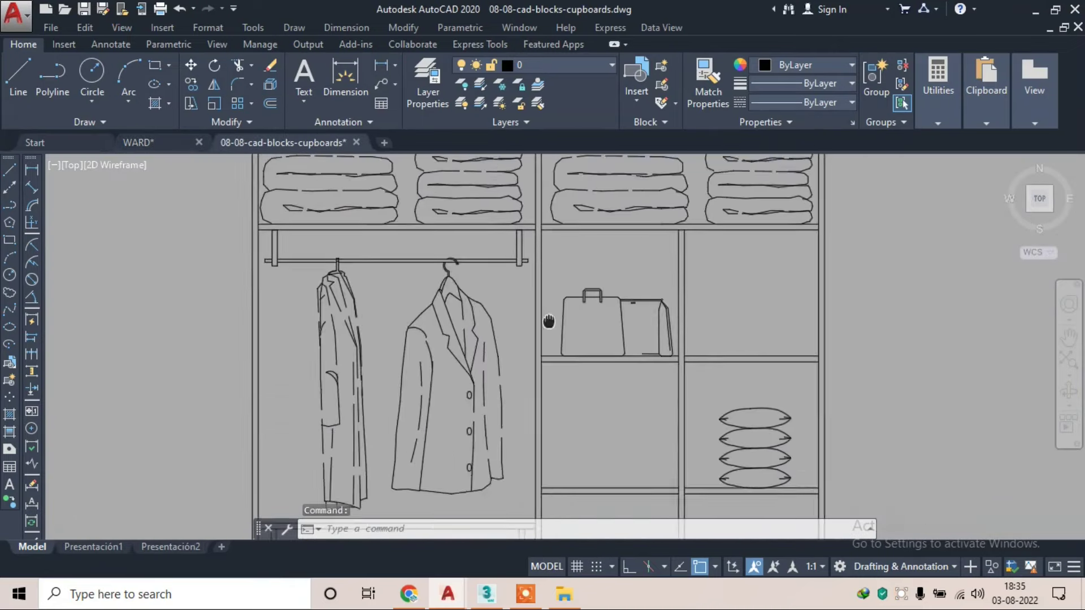
scroll(526, 284, "down", 2)
scroll(526, 283, "down", 2)
scroll(453, 349, "down", 1)
middle_click_drag(684, 351, 638, 346)
scroll(638, 346, "down", 3)
scroll(760, 369, "up", 3)
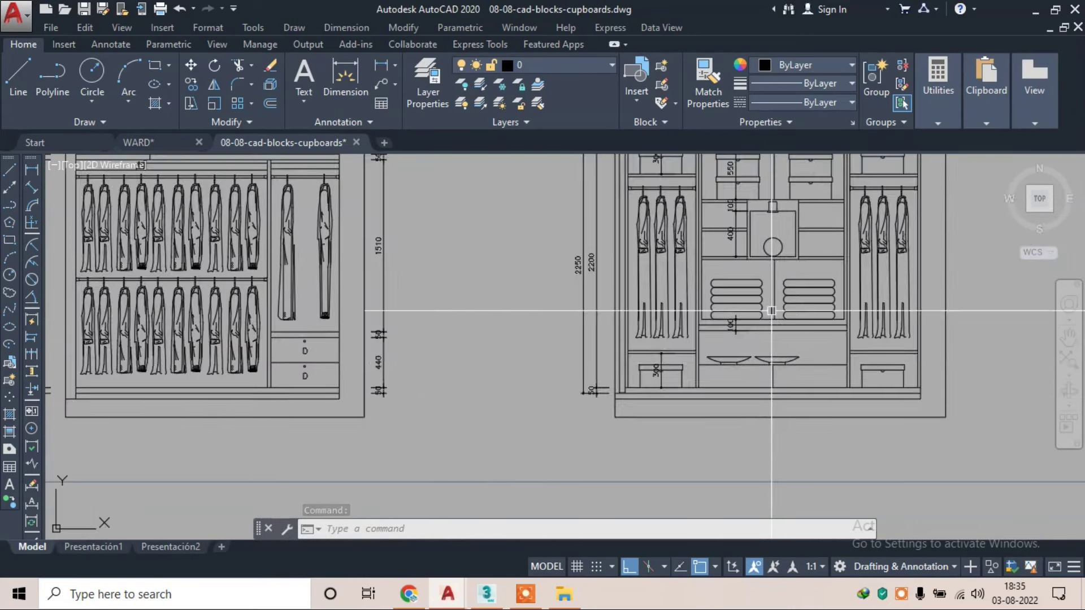
scroll(771, 310, "down", 2)
middle_click_drag(582, 361, 192, 351)
scroll(424, 344, "down", 2)
scroll(424, 345, "down", 2)
middle_click_drag(428, 311, 431, 270)
scroll(552, 467, "up", 2)
scroll(635, 465, "up", 1)
middle_click_drag(634, 465, 527, 381)
scroll(579, 313, "down", 3)
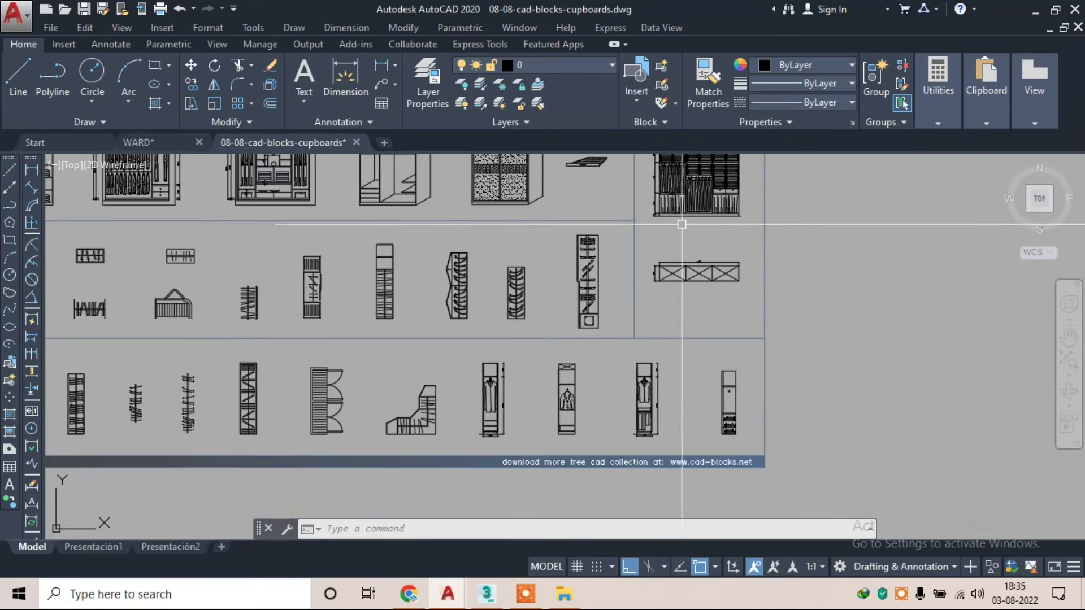
scroll(689, 249, "up", 3)
scroll(699, 272, "up", 3)
scroll(686, 267, "down", 3)
mouse_move(475, 223)
middle_mouse_down()
mouse_move(537, 277)
mouse_move(661, 305)
middle_mouse_up()
scroll(677, 367, "up", 1)
scroll(450, 208, "up", 4)
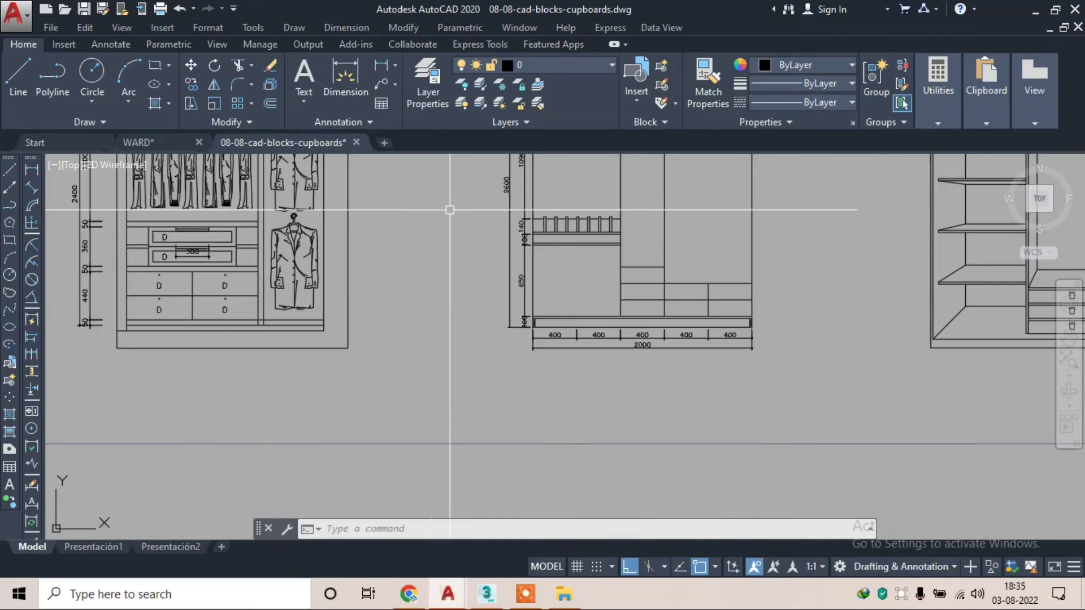
middle_click_drag(450, 208, 606, 222)
scroll(417, 211, "down", 3)
middle_click_drag(516, 177, 535, 150)
scroll(339, 237, "up", 4)
middle_click_drag(339, 237, 489, 184)
scroll(683, 278, "up", 4)
middle_click_drag(683, 278, 356, 254)
- Window-select the storage box and make a first attempt to explode and copy it
key("Escape")
left_click(478, 256)
left_click(687, 376)
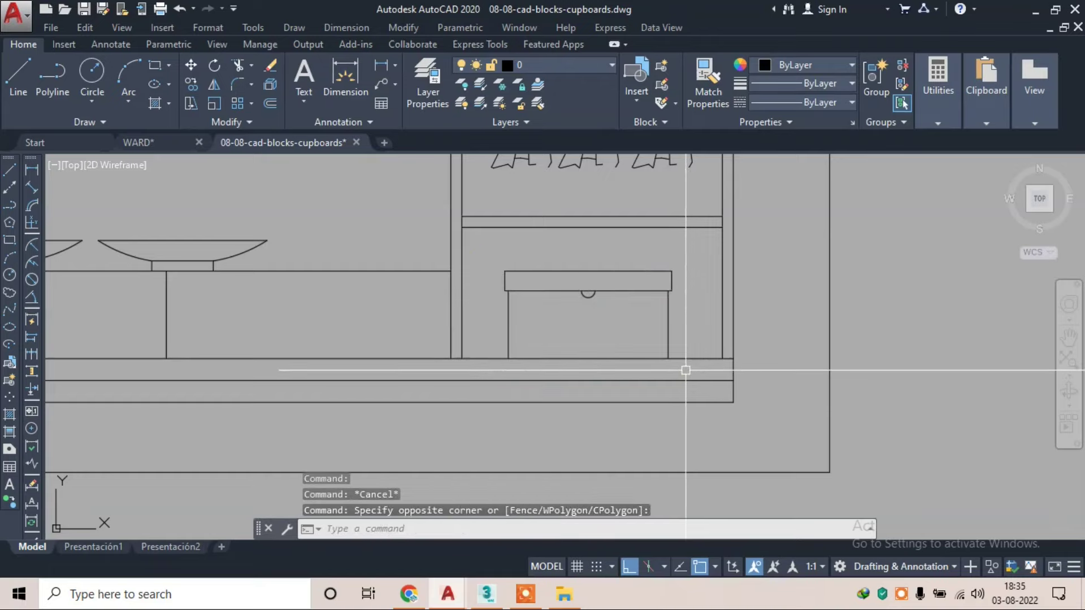
type("x")
key("Return")
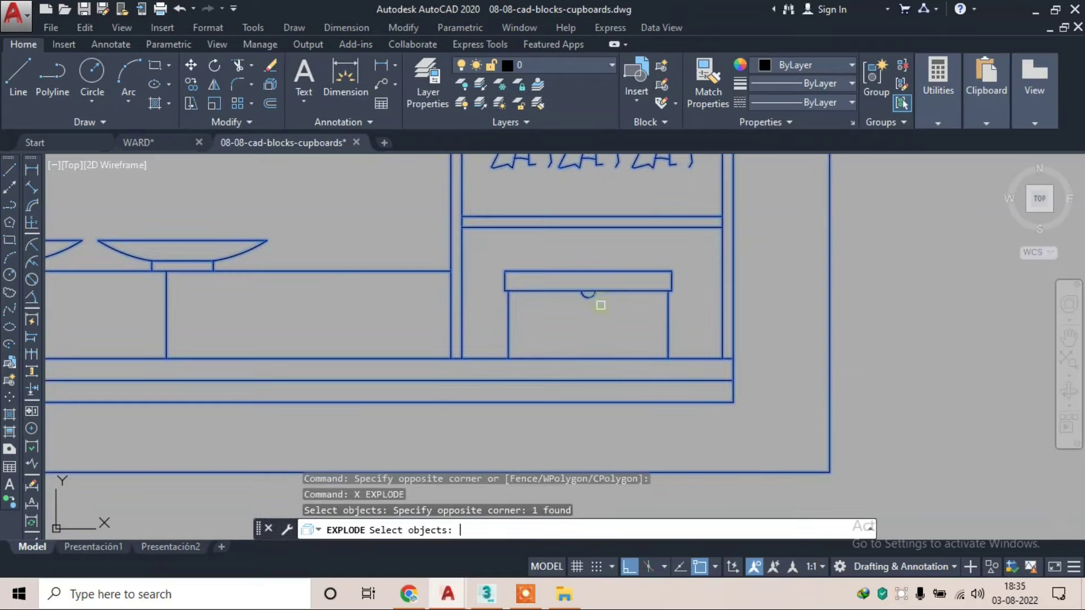
key("Escape")
left_click(499, 242)
left_click(688, 371)
key("ctrl+c")
- Explode the storage box block and copy its seven lines to the clipboard
key("Escape")
left_click(688, 251)
key("Escape")
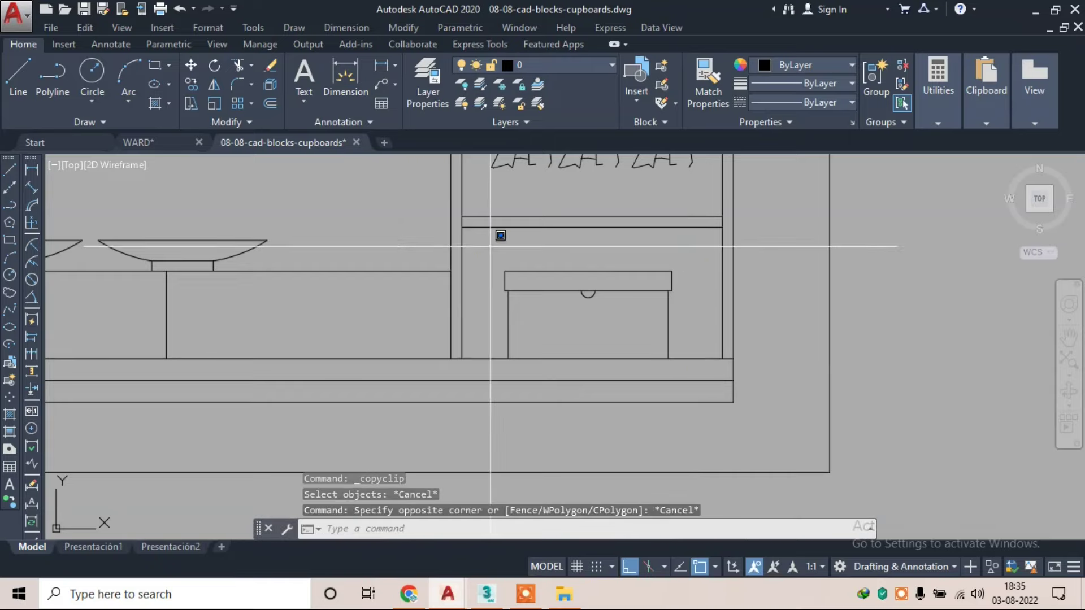
left_click(679, 379)
key("Escape")
left_click(660, 278)
type("x")
key("Return")
left_click(495, 250)
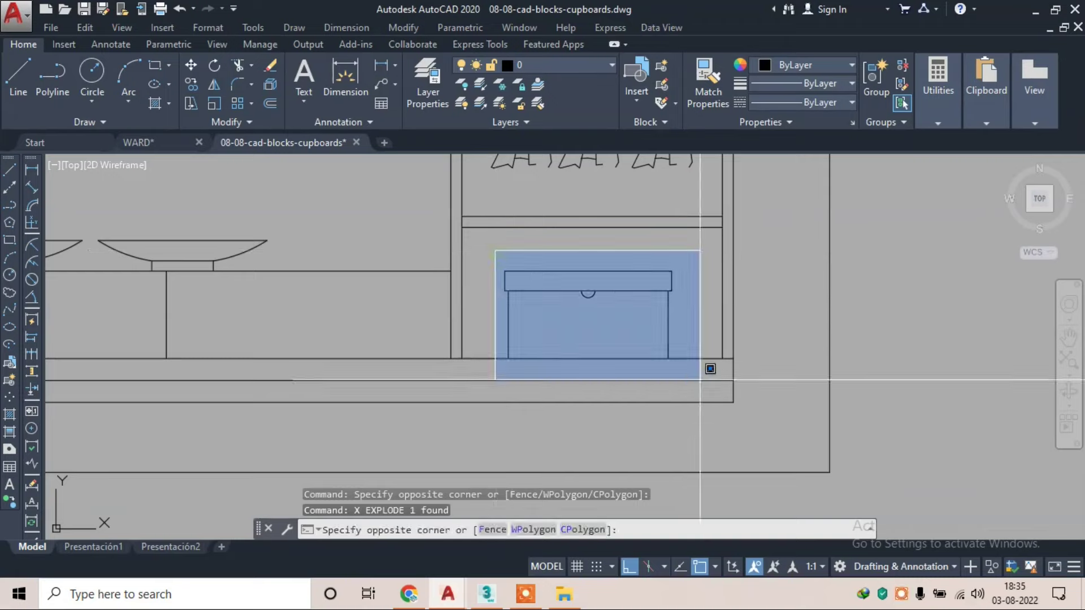
left_click(701, 375)
key("ctrl+c")
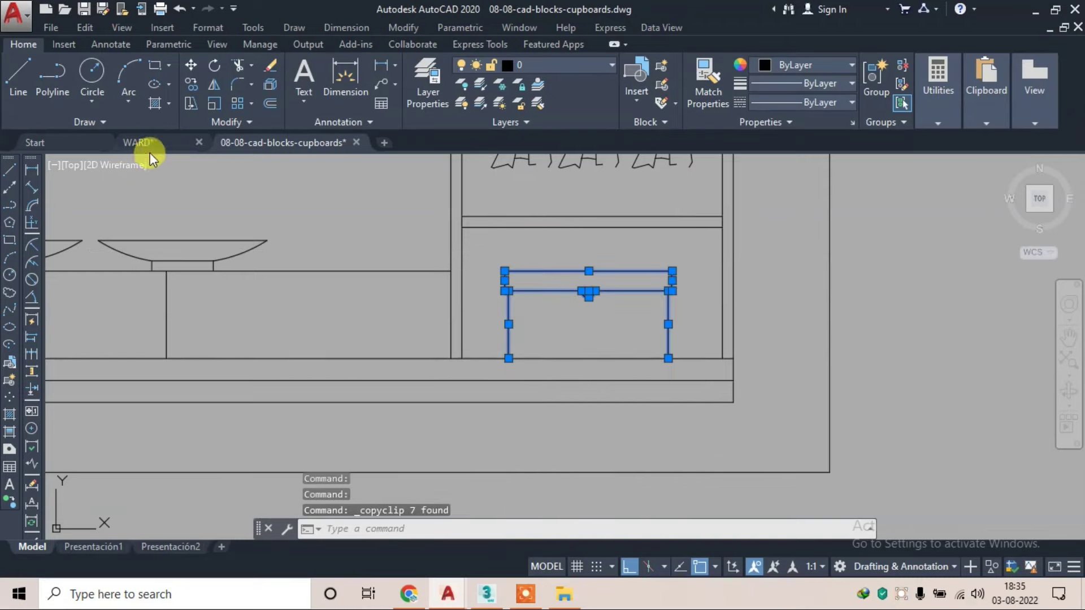
- Check the WARD drawing, then return to the cupboard blocks drawing
key("ctrl+Tab")
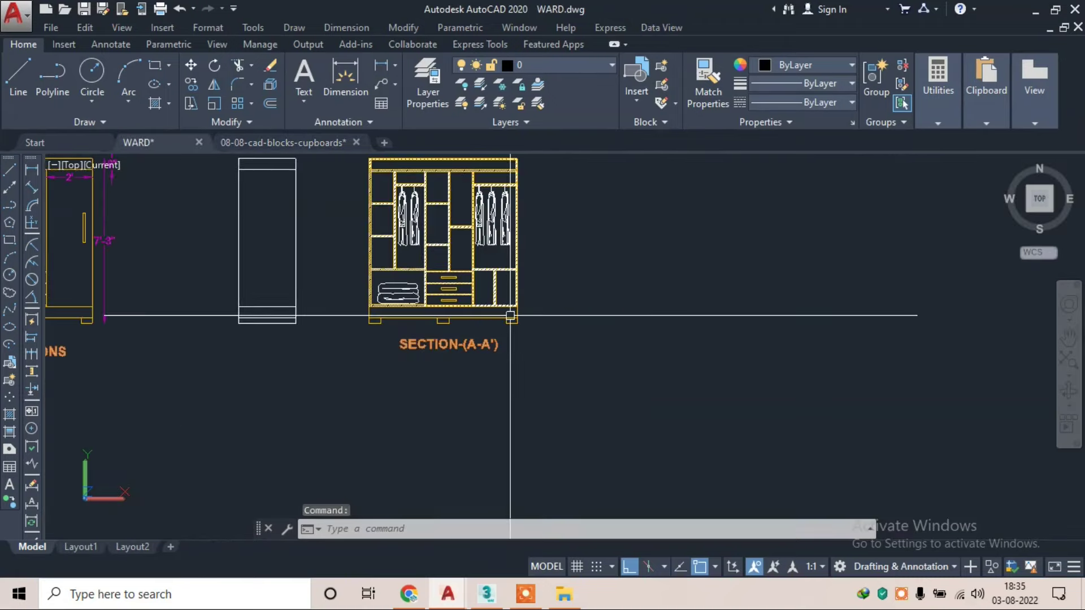
scroll(403, 302, "up", 3)
scroll(502, 310, "up", 2)
key("Escape")
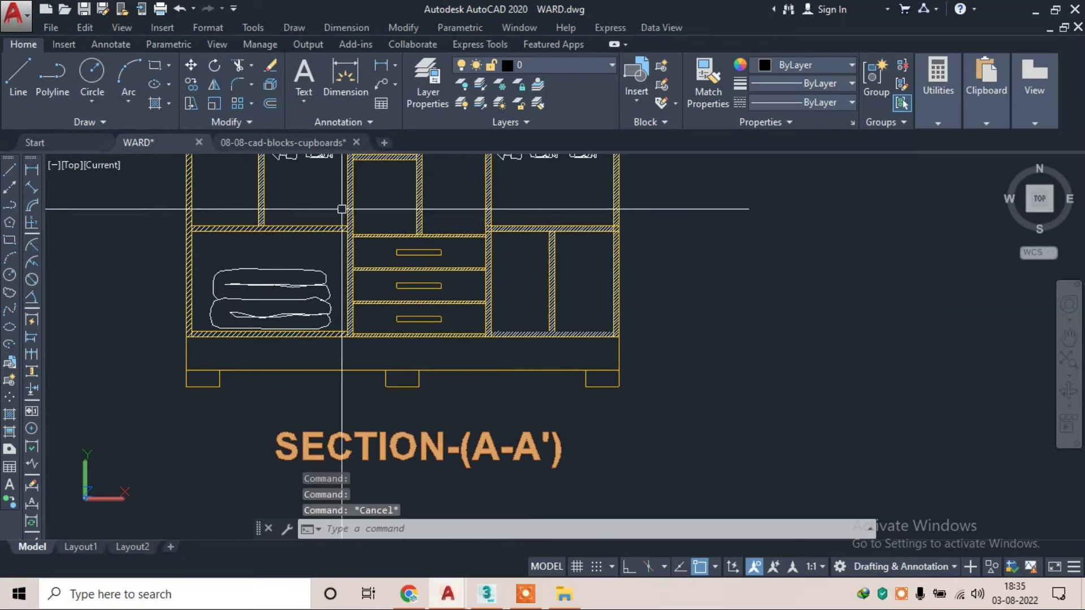
key("ctrl+Tab")
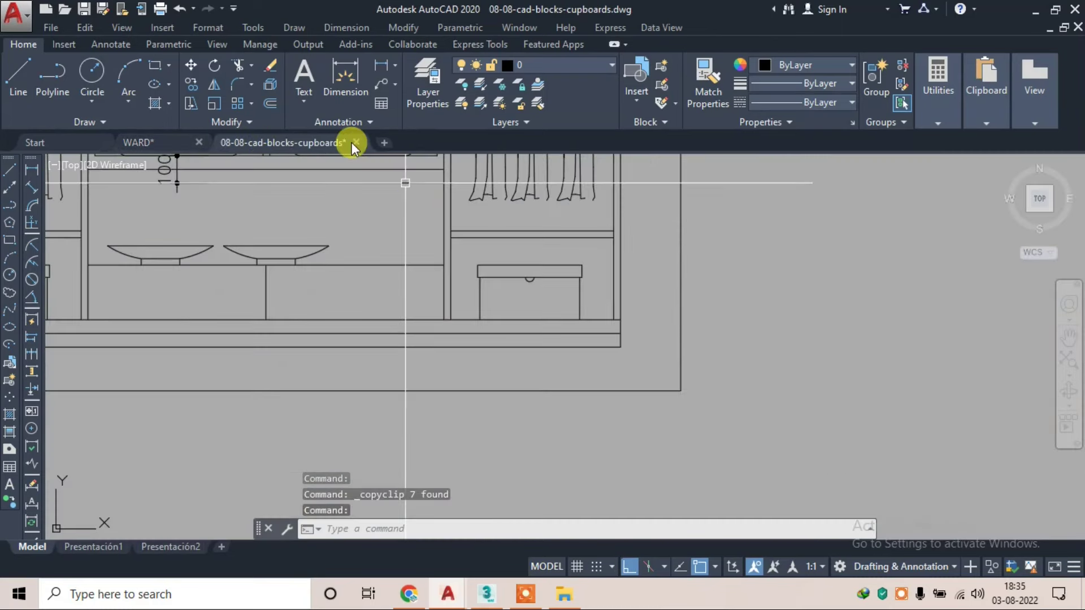
- Close the cupboard blocks drawing without saving and open Wardrobe-DWGFree.com_.dwg
left_click(355, 143)
left_click(556, 328)
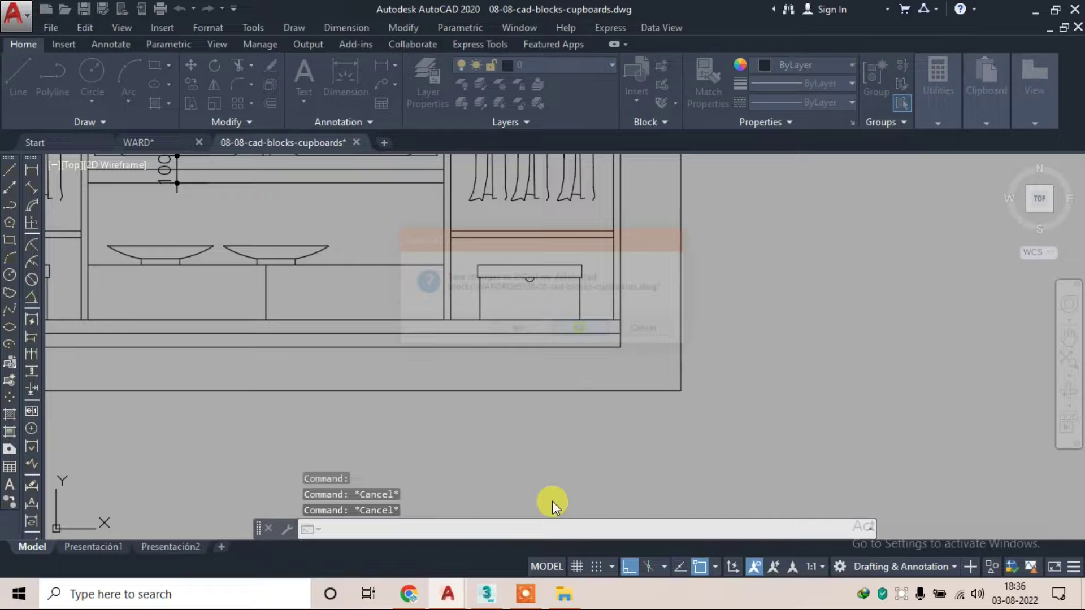
left_click(571, 599)
double_click(240, 119)
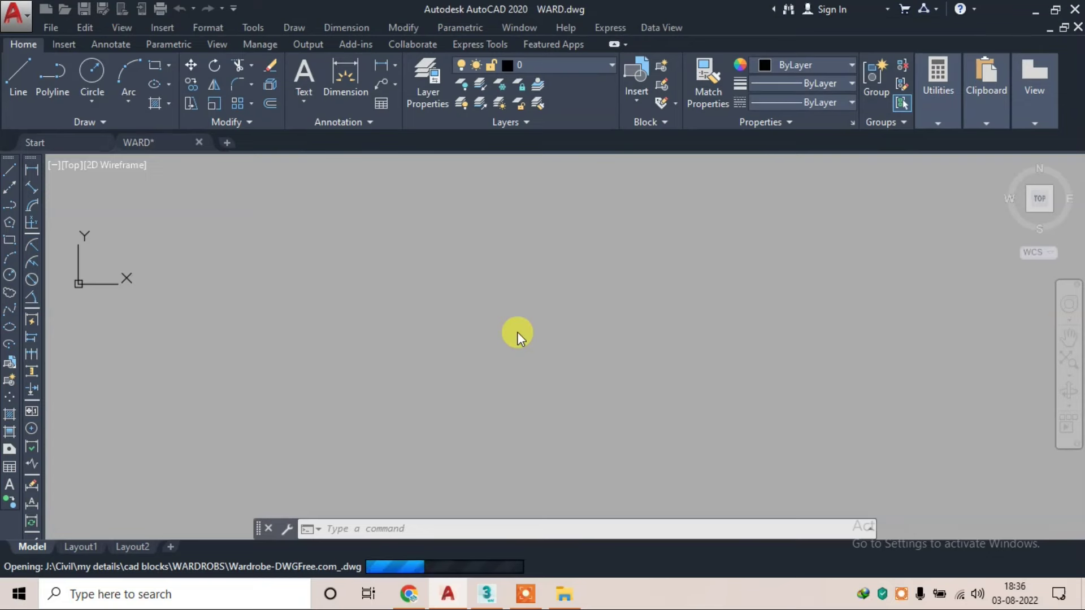
- Browse the Wardrobe-DWGFree.com elevations to locate the row of shoes
scroll(520, 337, "down", 3)
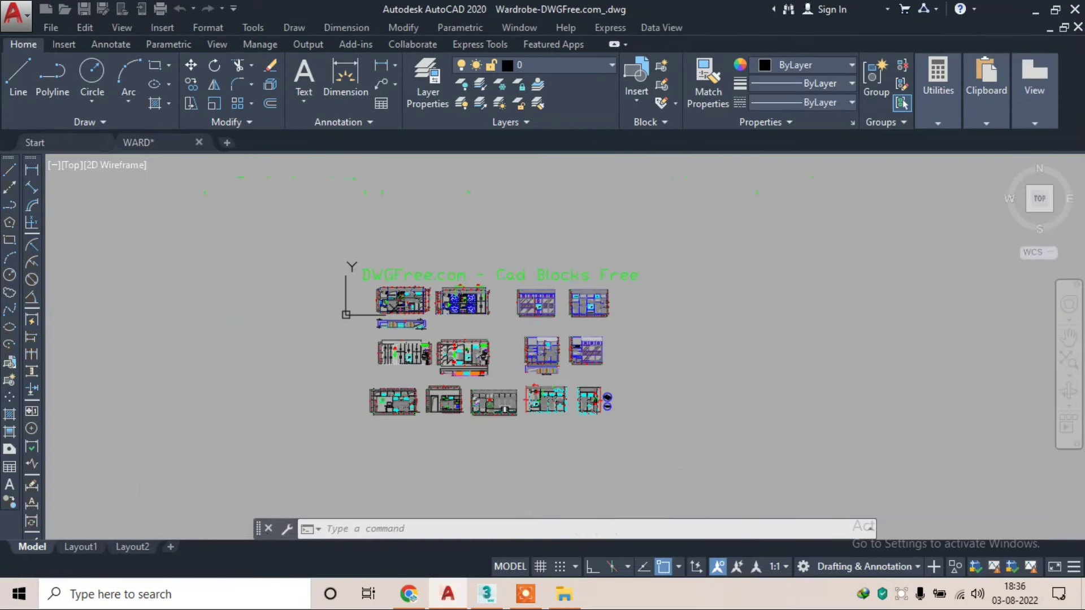
scroll(344, 258, "up", 5)
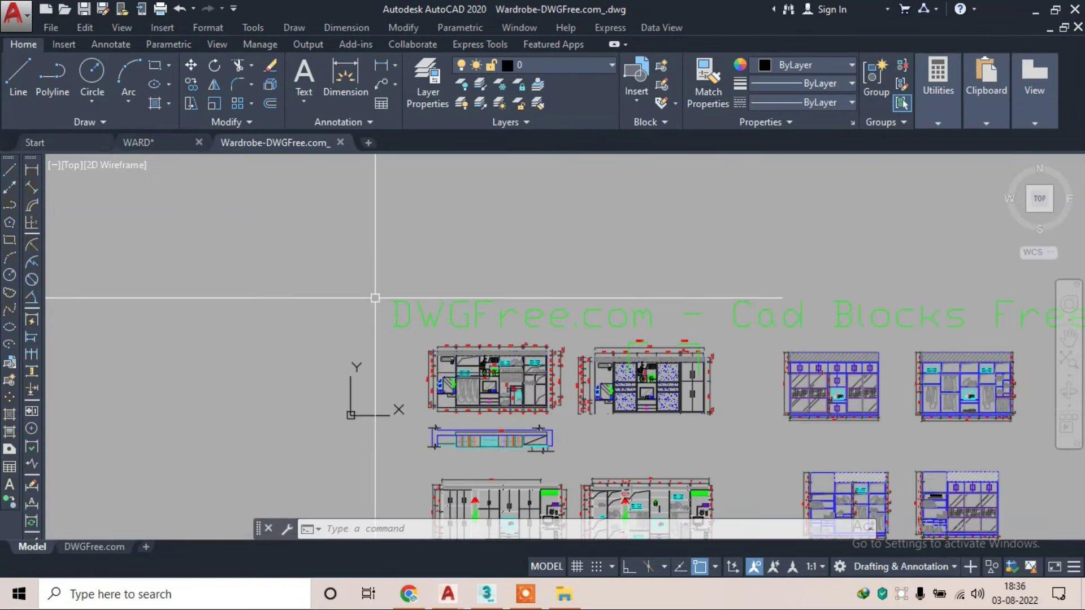
scroll(435, 396, "up", 3)
scroll(572, 329, "up", 2)
scroll(572, 329, "up", 2)
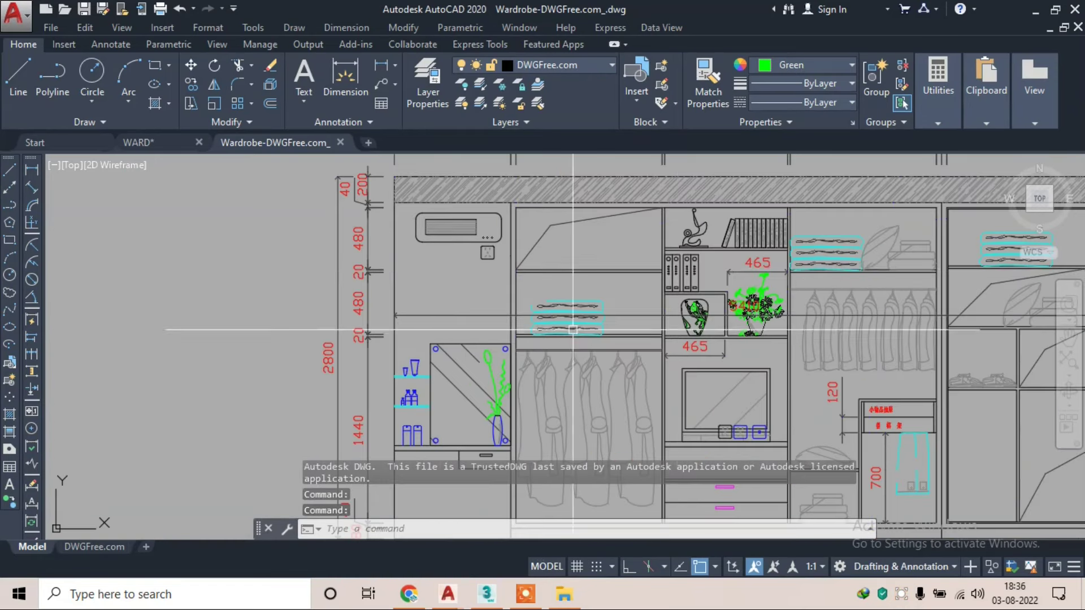
middle_click_drag(624, 264, 440, 216)
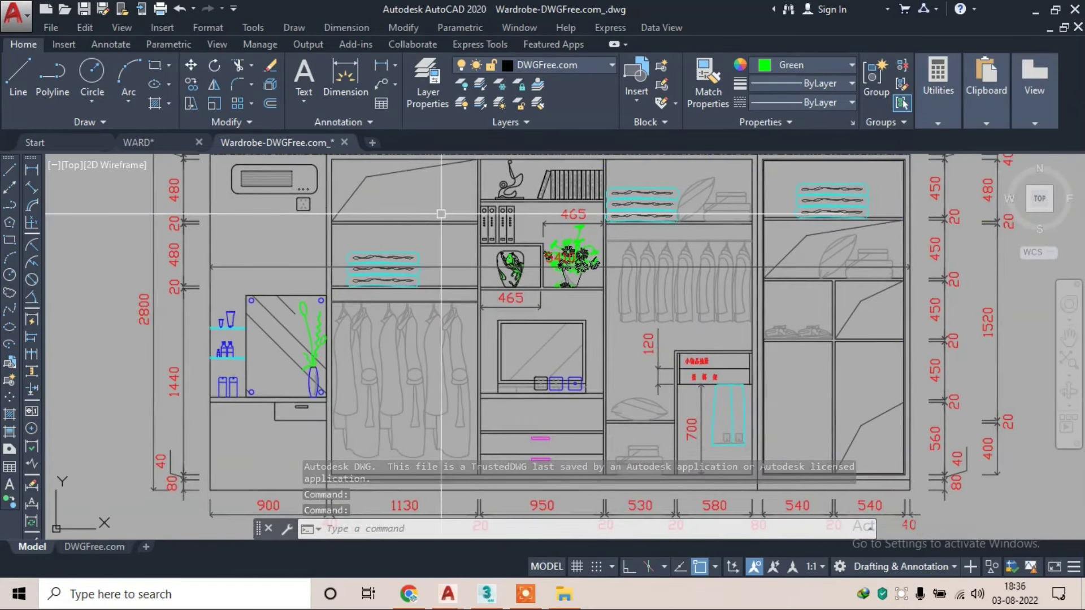
middle_click_drag(689, 254, 435, 254)
middle_click_drag(904, 361, 658, 363)
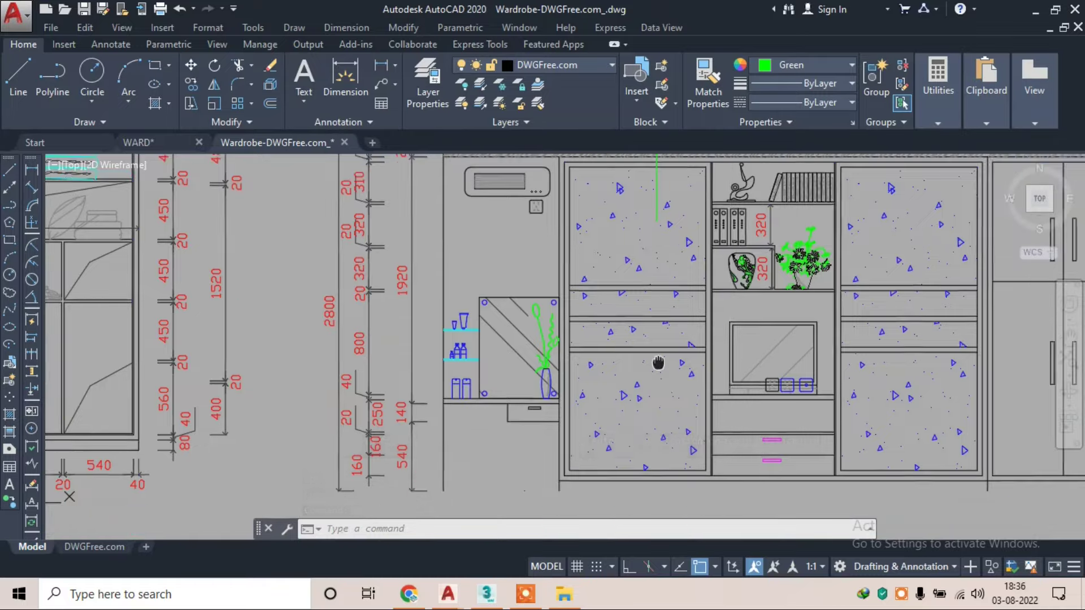
scroll(658, 362, "down", 5)
scroll(753, 307, "up", 1)
mouse_move(753, 307)
middle_mouse_down()
mouse_move(501, 322)
mouse_move(423, 349)
middle_mouse_up()
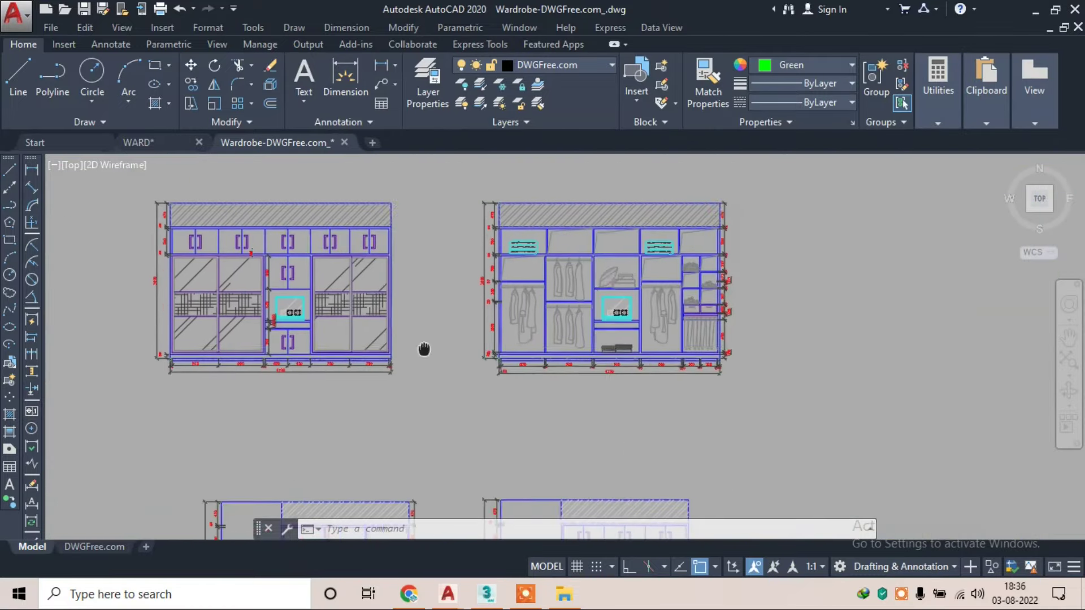
scroll(718, 344, "up", 2)
scroll(600, 278, "up", 3)
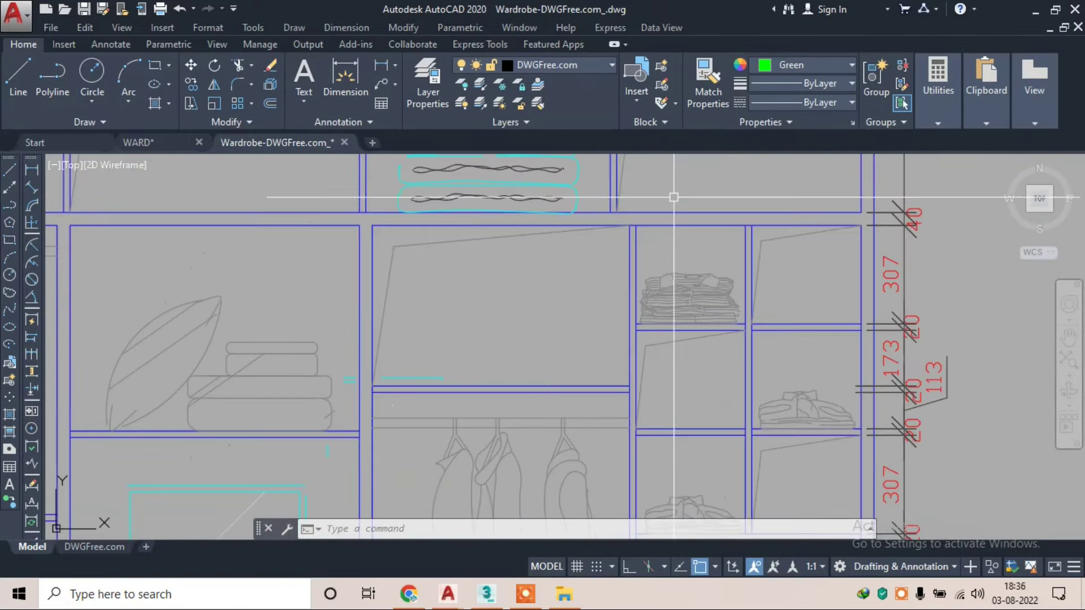
scroll(672, 194, "down", 7)
scroll(673, 194, "up", 5)
mouse_move(673, 193)
middle_mouse_down()
mouse_move(670, 227)
mouse_move(598, 378)
middle_mouse_up()
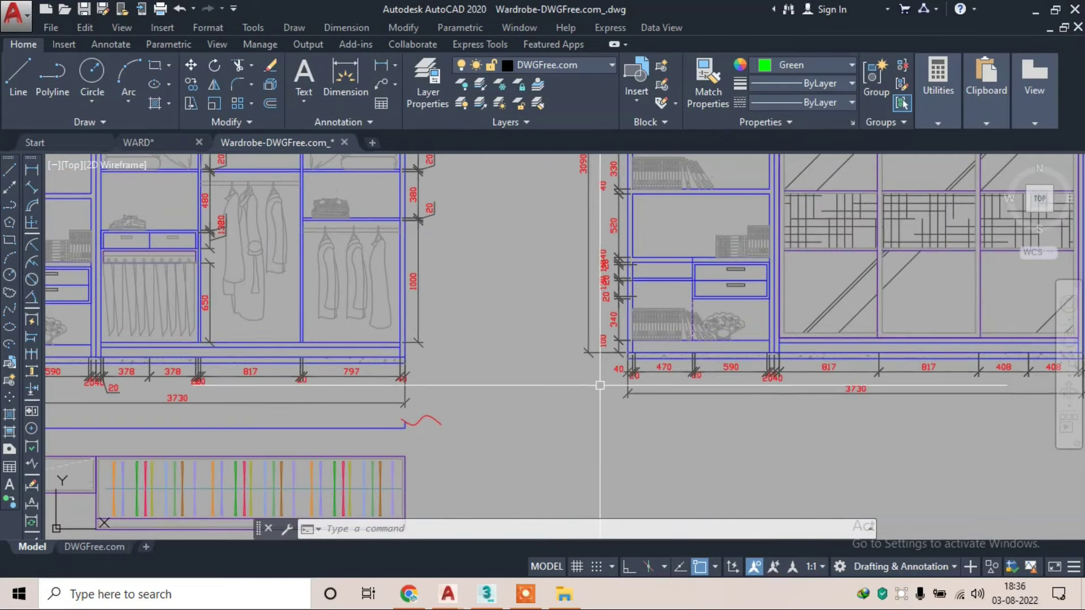
scroll(598, 378, "down", 3)
scroll(593, 375, "up", 2)
middle_click_drag(376, 350, 926, 339)
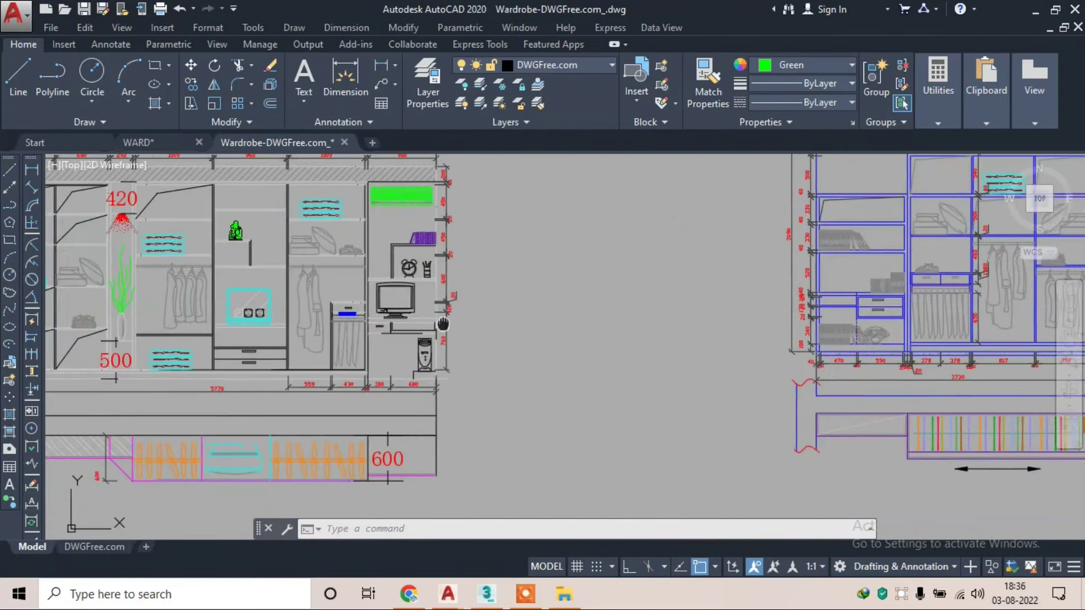
middle_click_drag(258, 317, 521, 310)
scroll(589, 260, "up", 3)
scroll(680, 265, "down", 3)
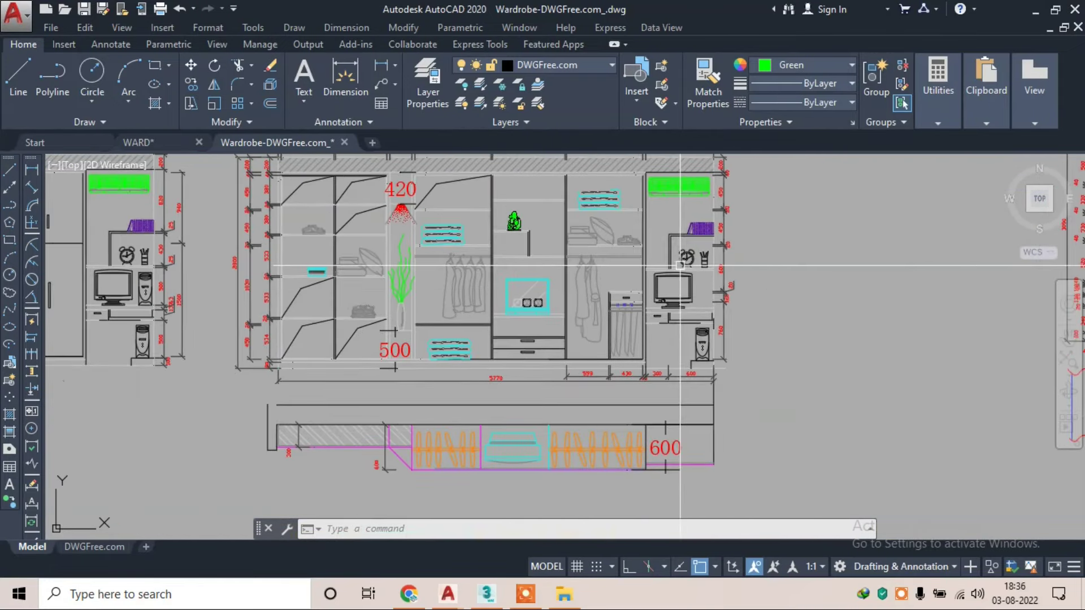
middle_click_drag(493, 269, 1028, 285)
scroll(540, 279, "up", 2)
scroll(528, 264, "down", 4)
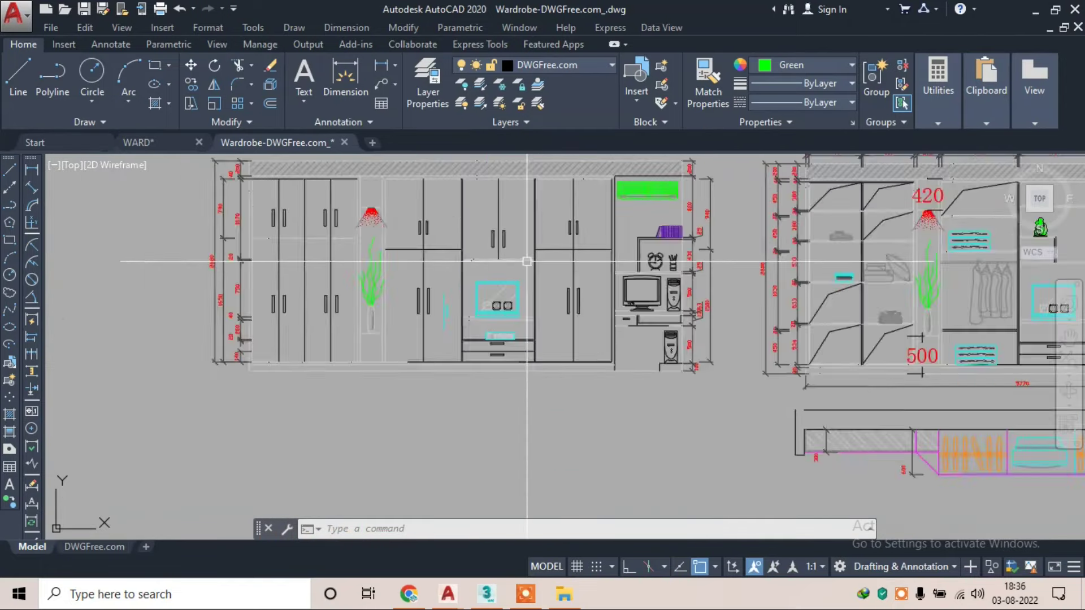
scroll(416, 326, "up", 4)
scroll(439, 354, "down", 1)
scroll(352, 274, "down", 3)
scroll(614, 323, "up", 5)
scroll(614, 323, "down", 4)
scroll(765, 298, "up", 2)
scroll(632, 327, "up", 3)
scroll(210, 334, "down", 3)
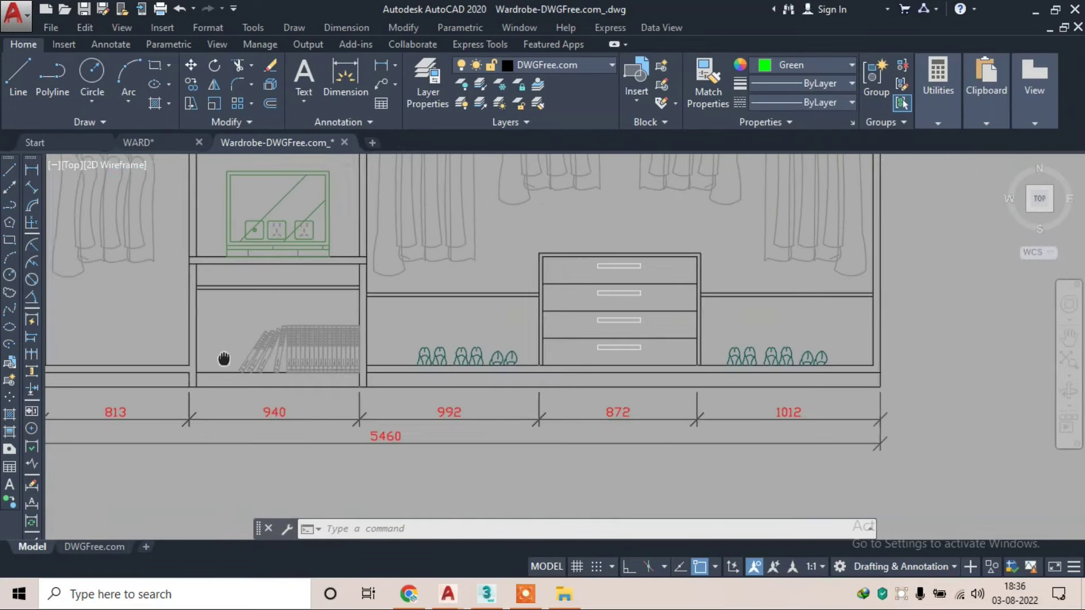
scroll(729, 350, "up", 3)
- Begin exploding the shoe blocks with X, then cancel the explode
key("Escape")
type("x")
key("Return")
left_click(812, 282)
left_click(736, 357)
key("Escape")
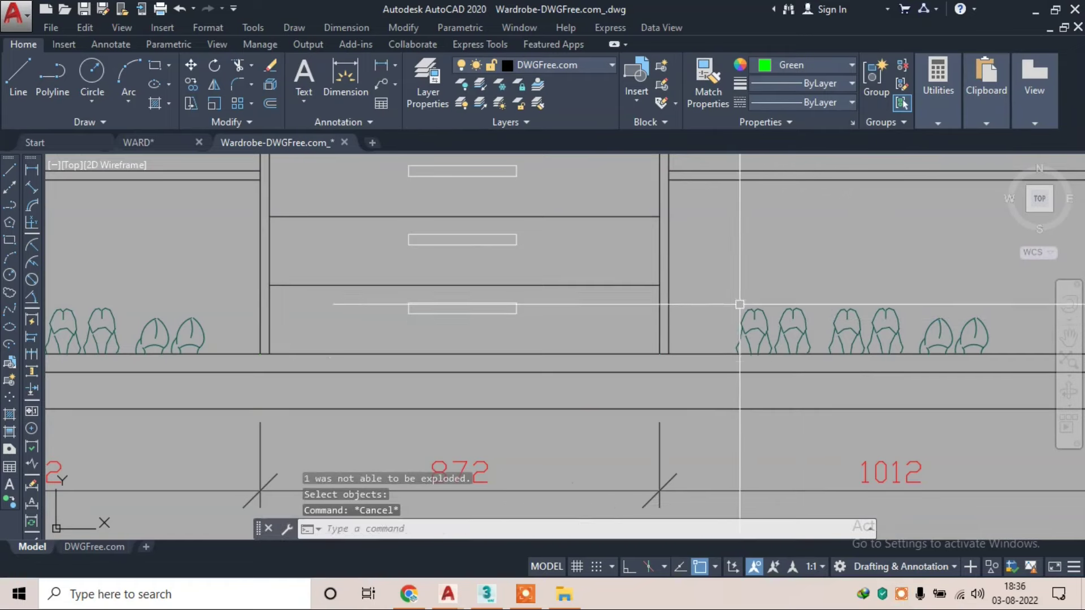
- Copy the four shoe drawings (100 objects) to the clipboard and return to WARD.dwg
left_click(713, 292)
left_click(905, 374)
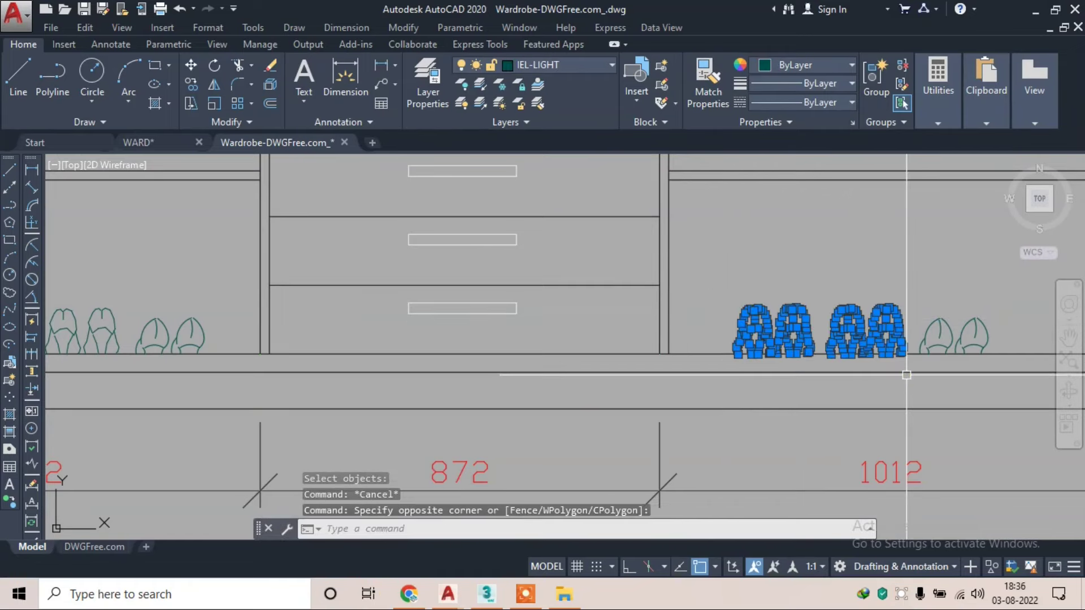
key("ctrl+c")
scroll(770, 352, "down", 3)
scroll(752, 351, "down", 2)
scroll(731, 347, "up", 5)
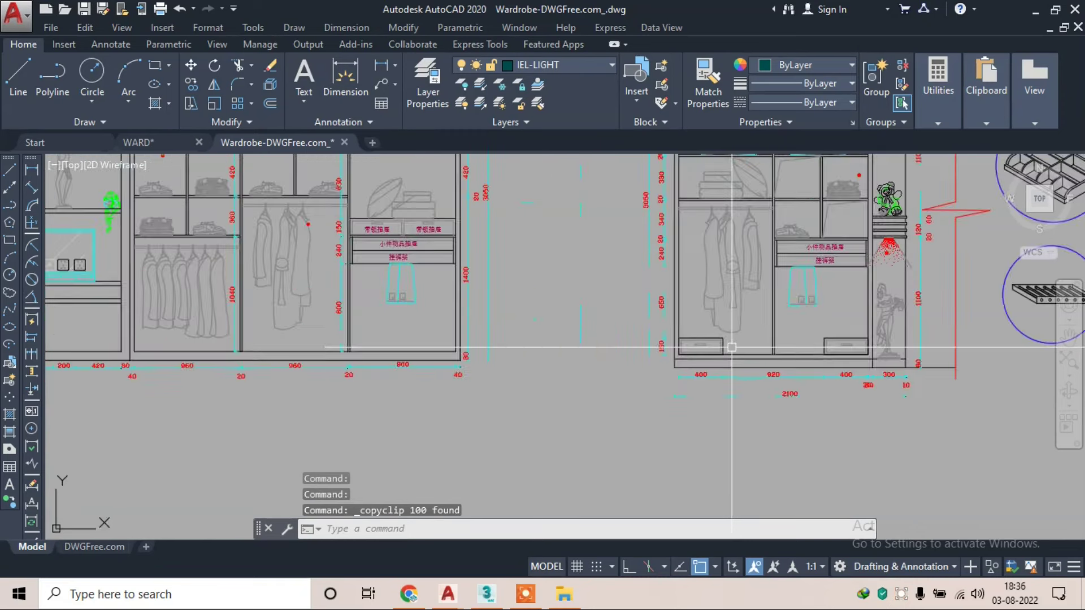
scroll(595, 301, "down", 2)
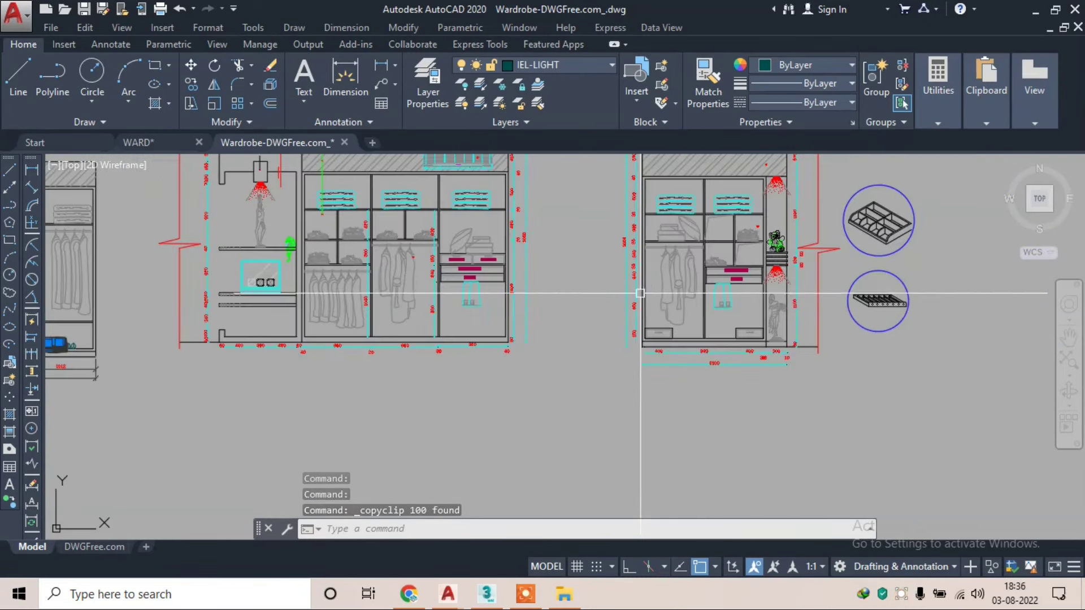
scroll(599, 299, "down", 2)
scroll(616, 294, "up", 6)
left_click(178, 141)
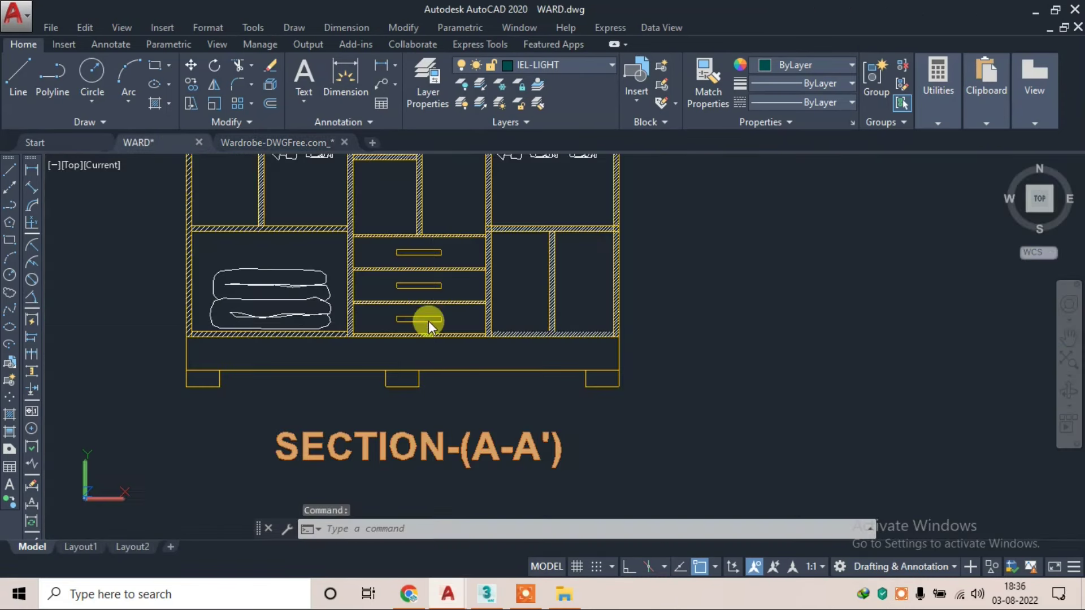
- Paste the copied shoes into the WARD drawing
key("ctrl+c")
scroll(725, 330, "down", 3)
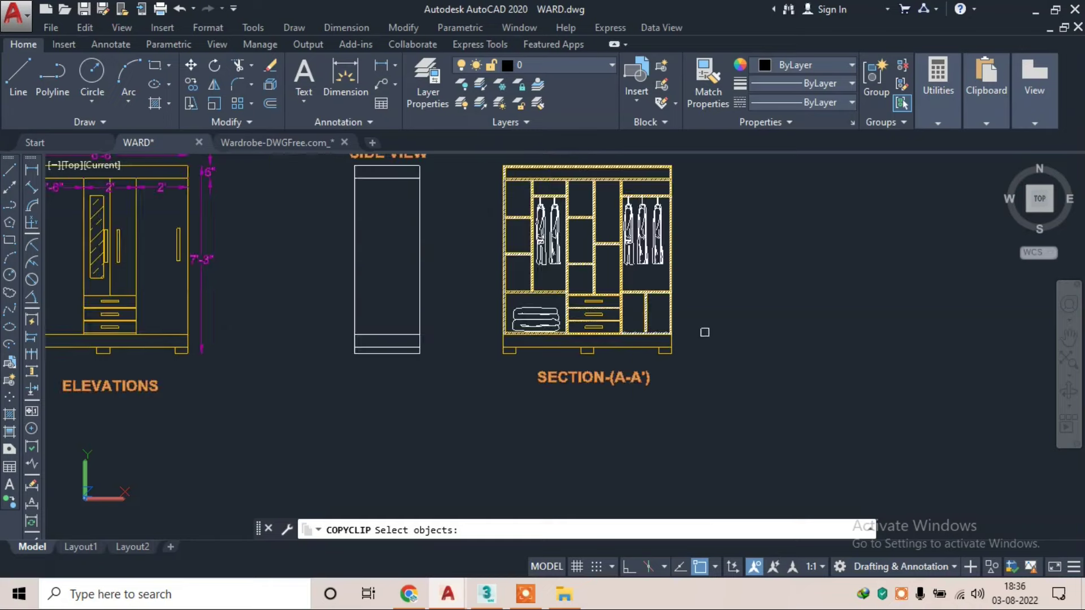
key("Escape")
key("ctrl+v")
scroll(699, 340, "down", 4)
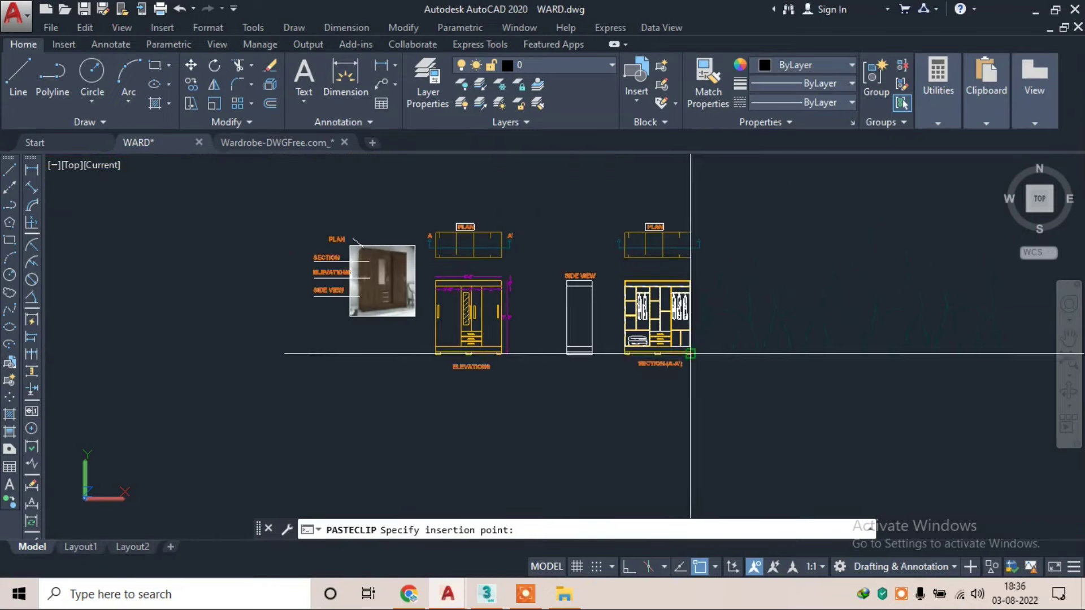
middle_click_drag(728, 372, 617, 336)
key("Escape")
- Erase the faint stray pasted objects in two window selections
left_click(902, 248)
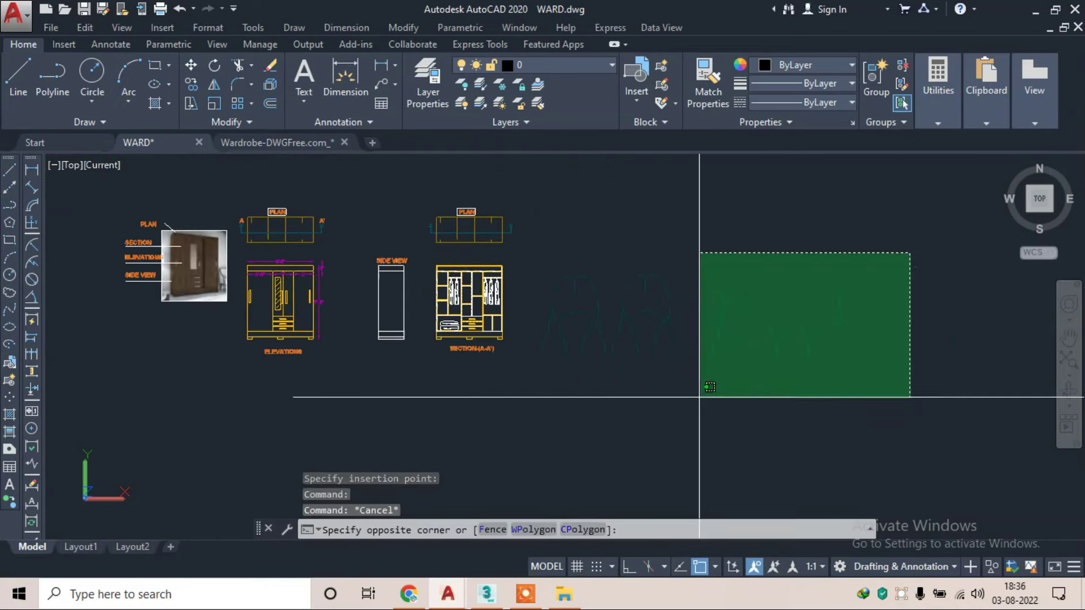
left_click(702, 390)
type("e")
key("Return")
scroll(610, 336, "up", 1)
left_click(780, 223)
left_click(622, 387)
type("e")
key("Return")
- Draw a single short line segment near the shoe figure
scroll(617, 385, "up", 1)
type("l")
key("Return")
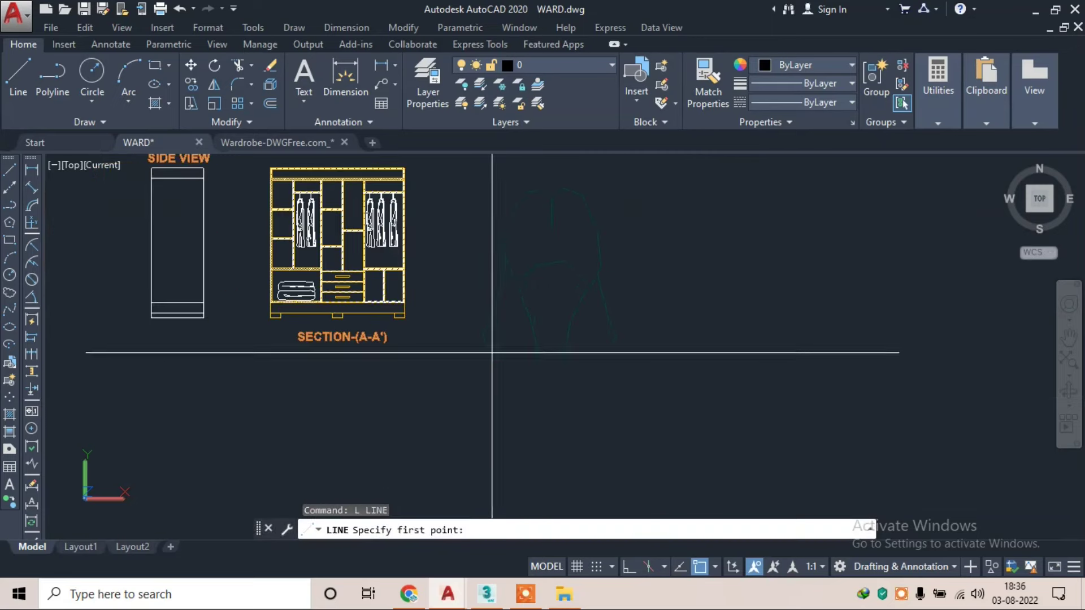
left_click(490, 362)
left_click(600, 356)
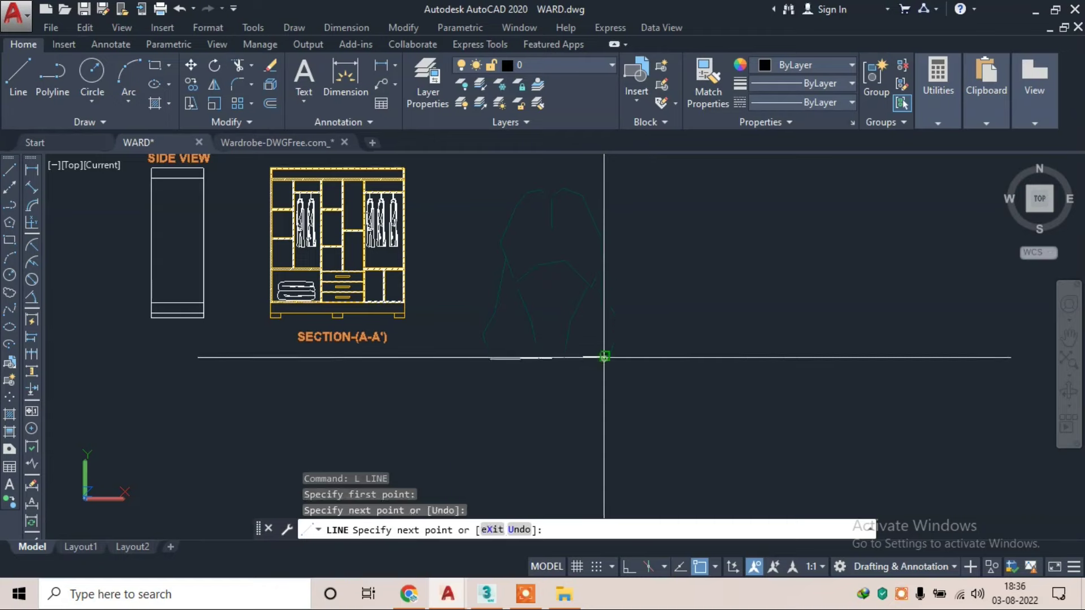
key("Escape")
- Put the shoe figure on the ELEVATION layer
left_click(636, 177)
left_click(484, 404)
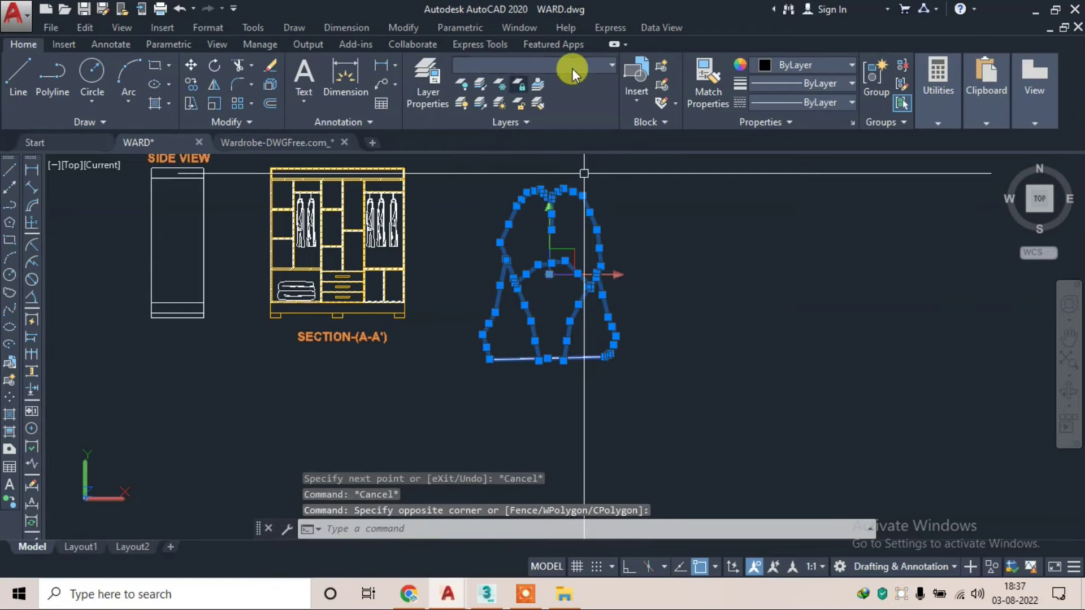
left_click(594, 73)
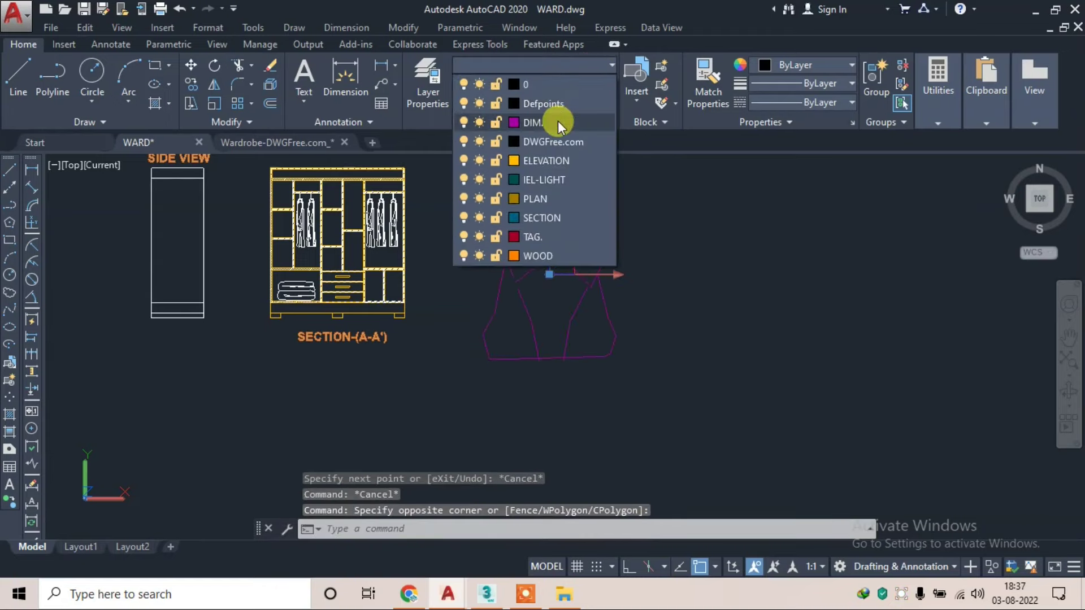
left_click(546, 160)
key("Escape")
key("Escape")
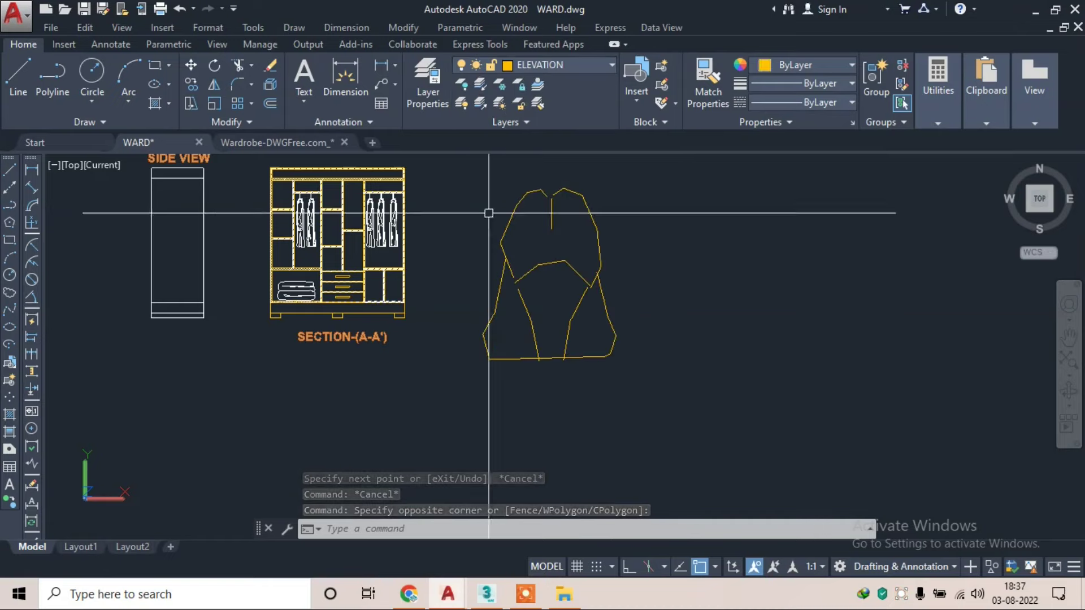
- Scale the yellow shoe figure down to a small size
left_click(672, 163)
left_click(480, 401)
type("s")
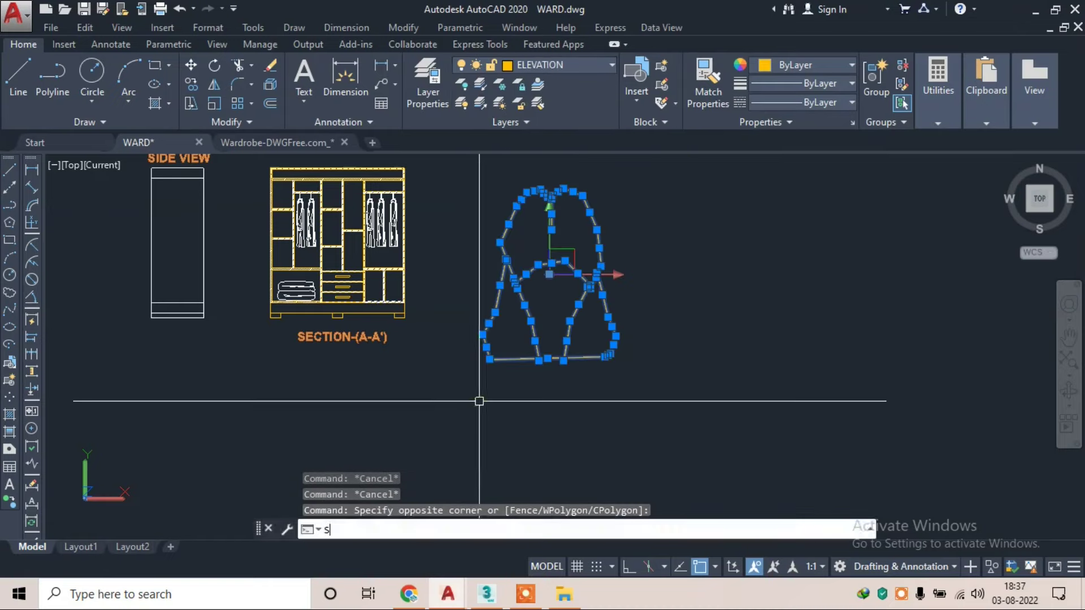
type("c")
key("Return")
left_click(525, 354)
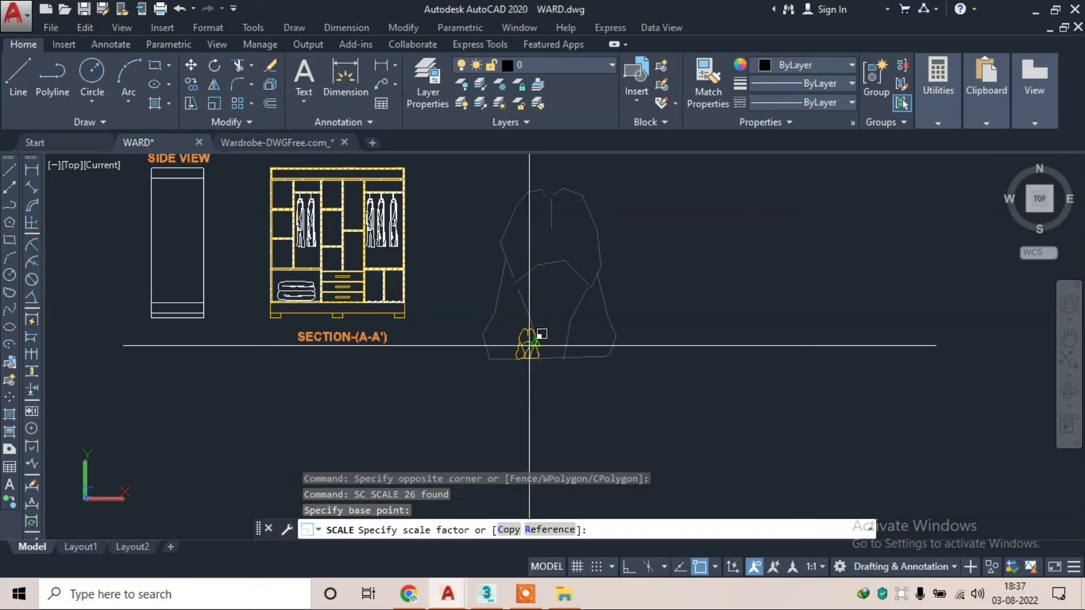
scroll(529, 345, "up", 3)
left_click(525, 357)
- Begin moving the shrunken figure toward the wardrobe section, then cancel
left_click(554, 322)
left_click(493, 387)
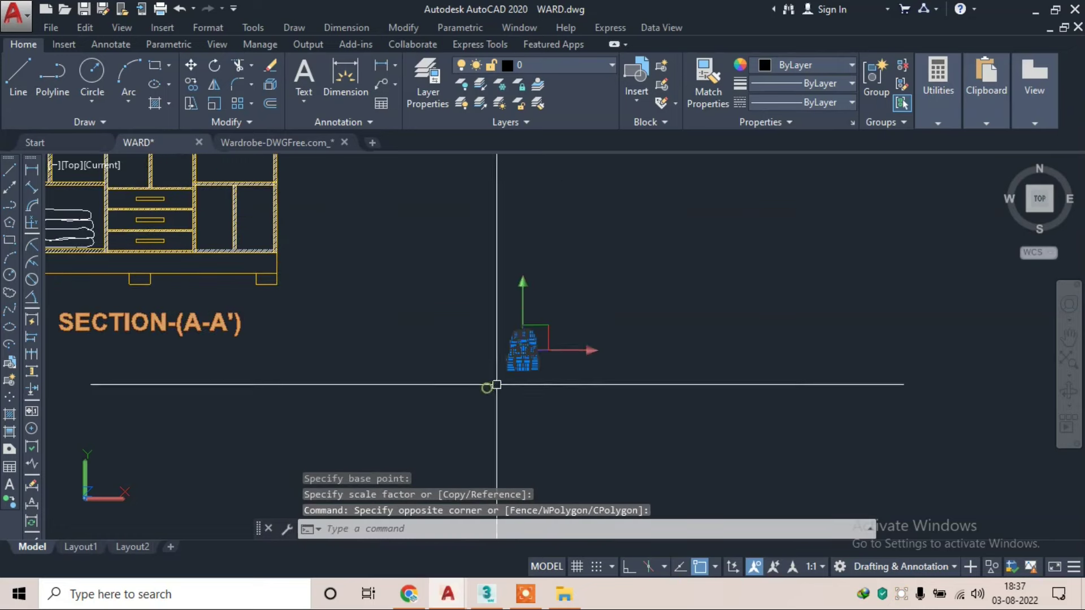
type("m")
key("Return")
left_click(521, 340)
middle_click_drag(223, 236, 477, 292)
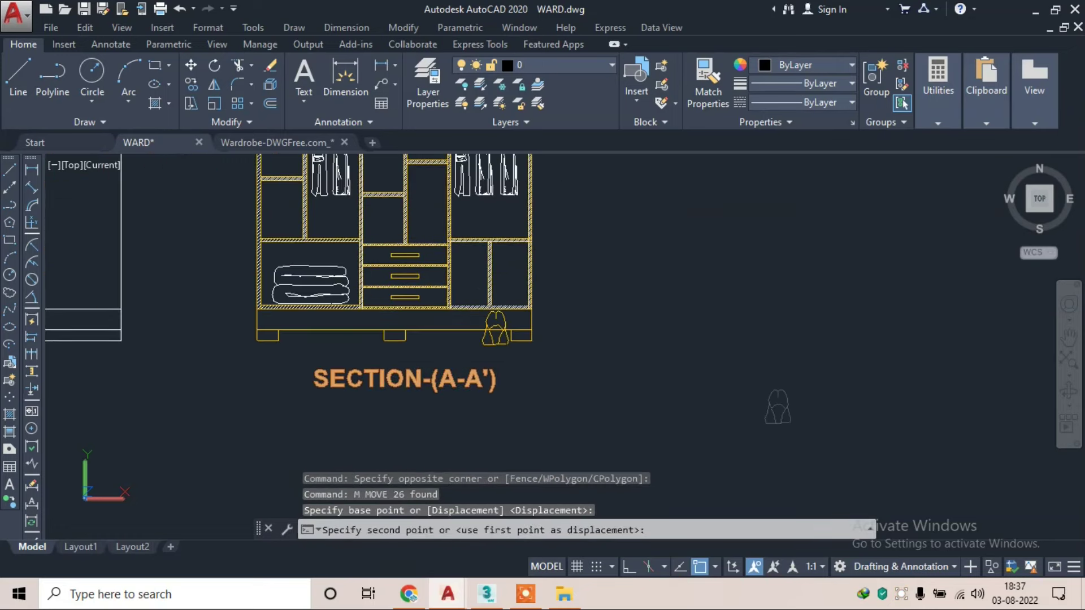
scroll(490, 308, "up", 3)
key("Escape")
- Shrink the shoe figure further with a second scale
left_click(726, 213)
left_click(618, 344)
type("sc")
key("Return")
left_click(690, 300)
left_click(697, 291)
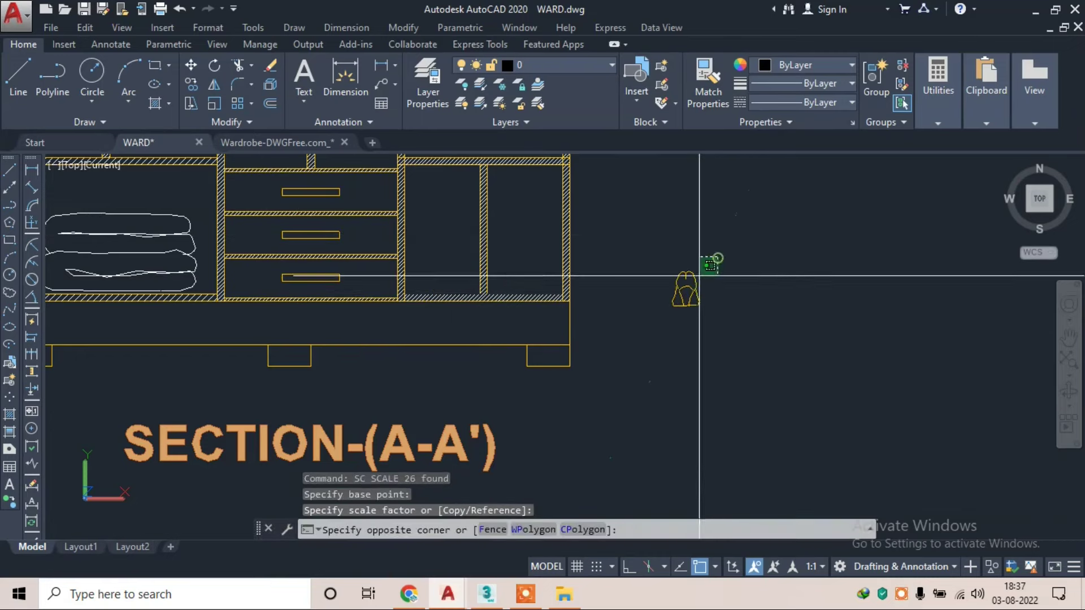
- Move the shoe figure into Section A-A''s lower-right compartment
left_click_drag(714, 254, 658, 319)
type("m")
key("Return")
left_click(680, 302)
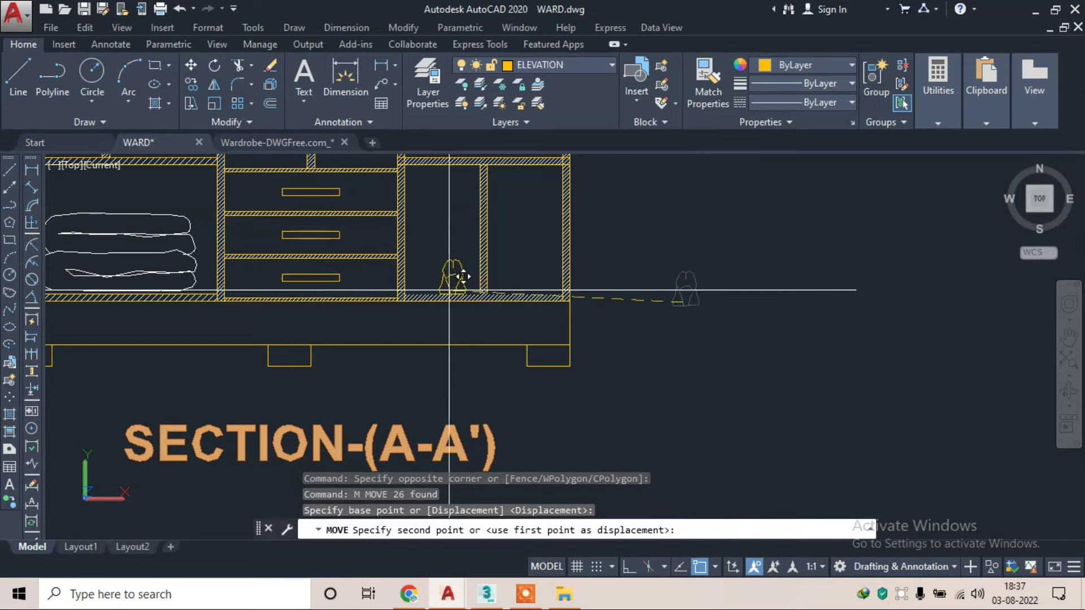
scroll(462, 276, "up", 3)
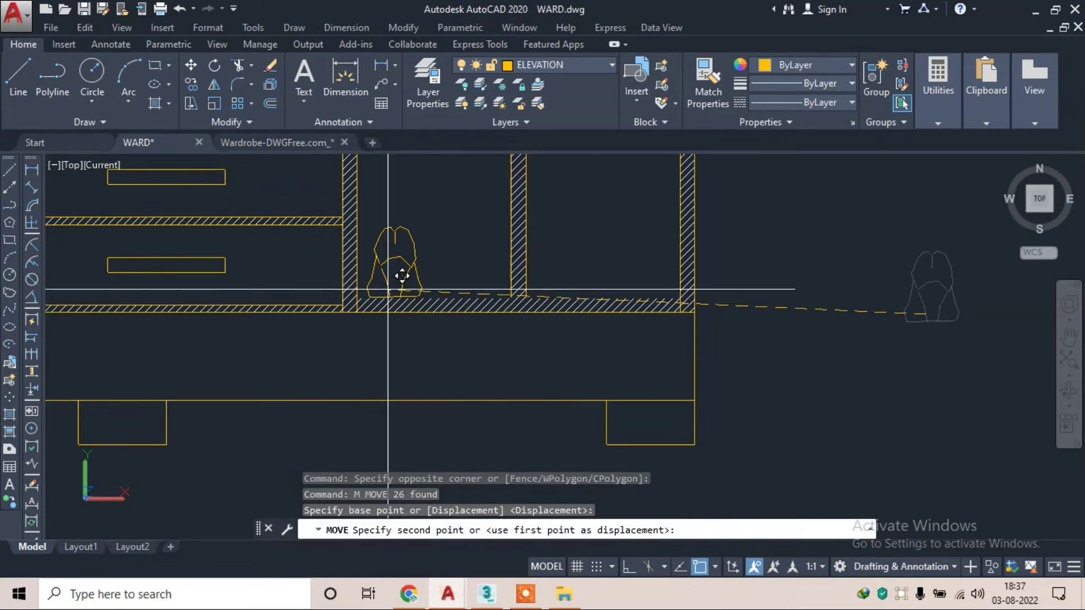
left_click(401, 276)
key("Escape")
- Copy the shoe figure to sit beside itself in the compartment
left_click(361, 215)
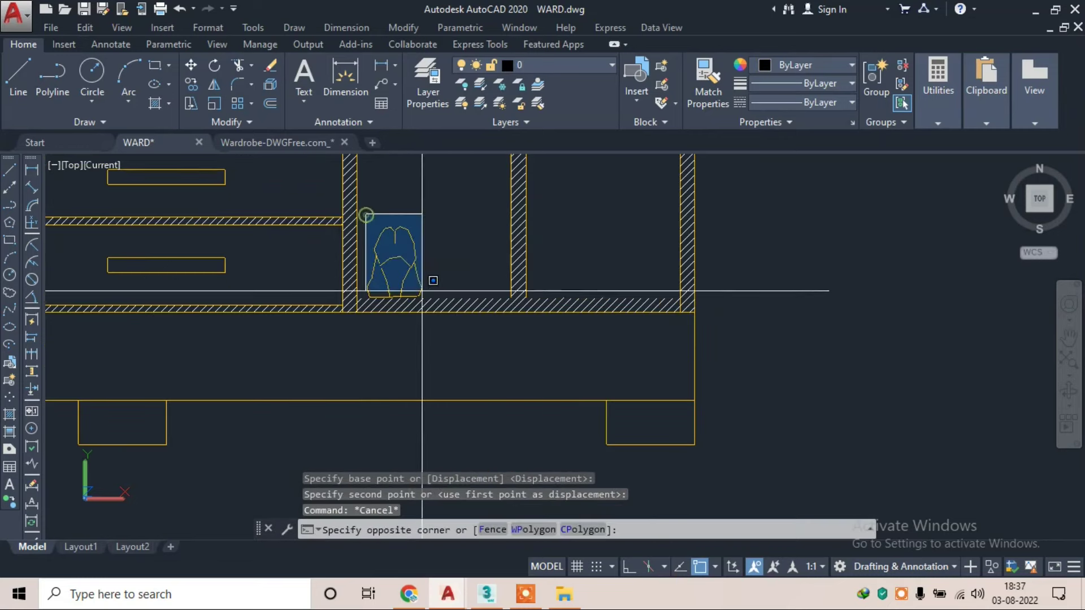
left_click(444, 327)
type("co")
key("Return")
scroll(444, 326, "up", 3)
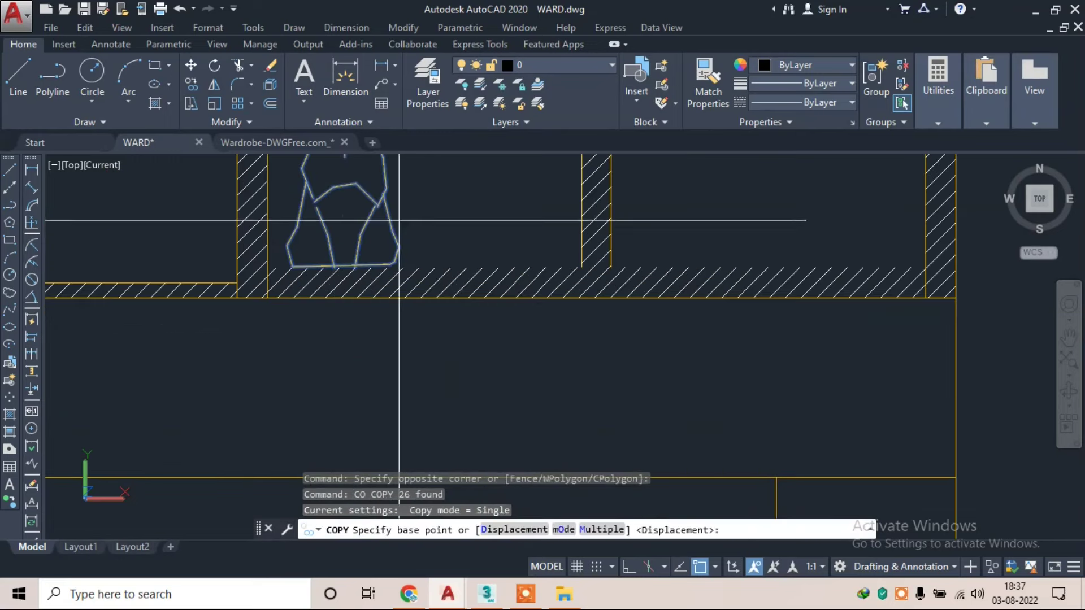
left_click(374, 208)
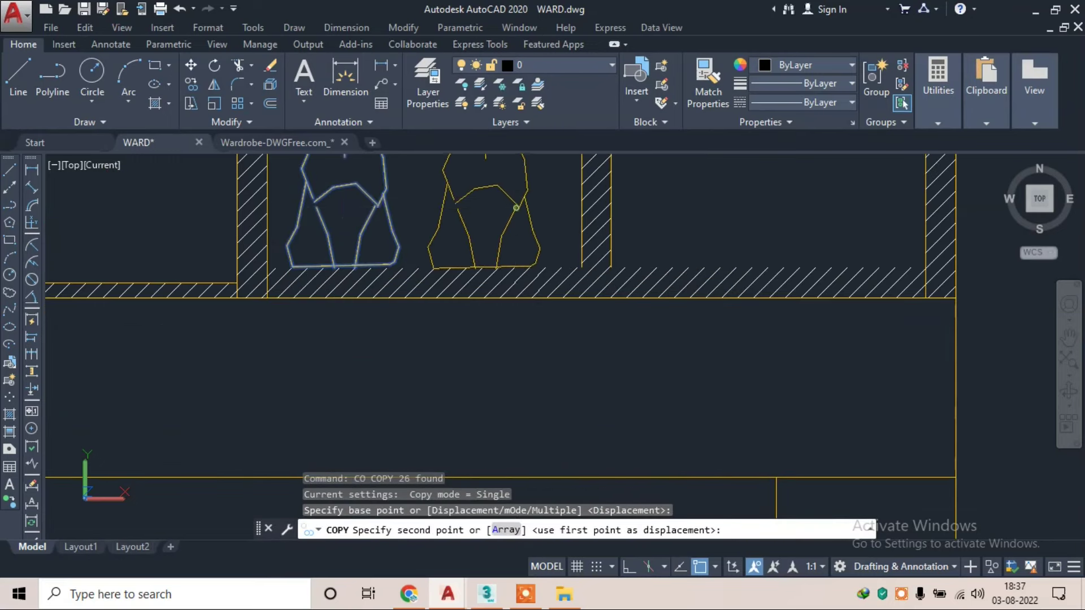
left_click(516, 208)
- Pan and zoom to review the whole wardrobe section and side view
scroll(515, 208, "down", 3)
scroll(517, 254, "down", 2)
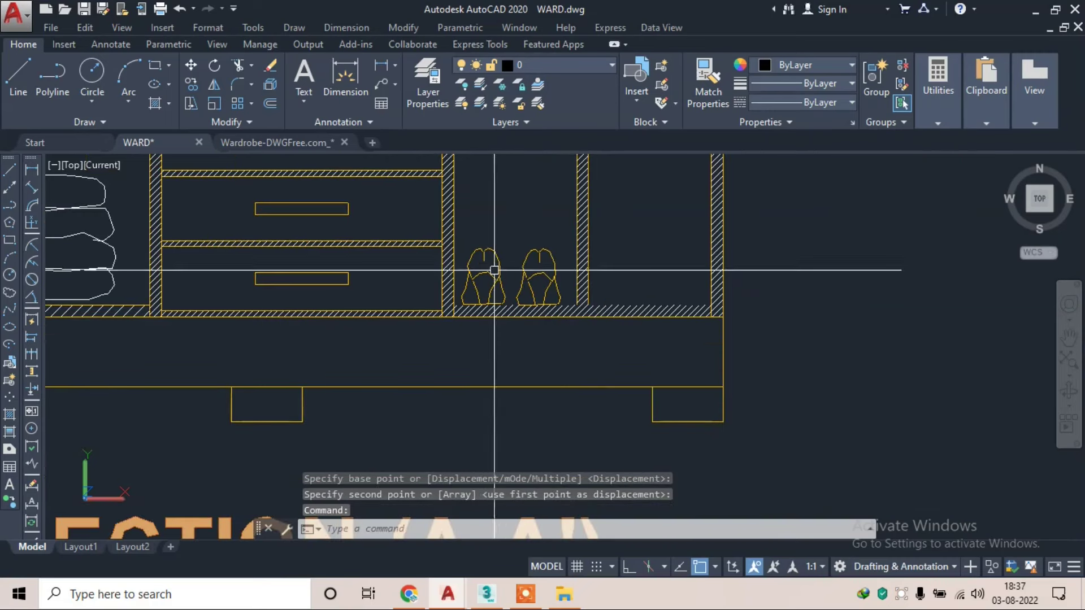
scroll(494, 270, "down", 3)
middle_click_drag(494, 257, 565, 257)
scroll(565, 257, "down", 2)
scroll(463, 301, "down", 1)
scroll(463, 300, "down", 3)
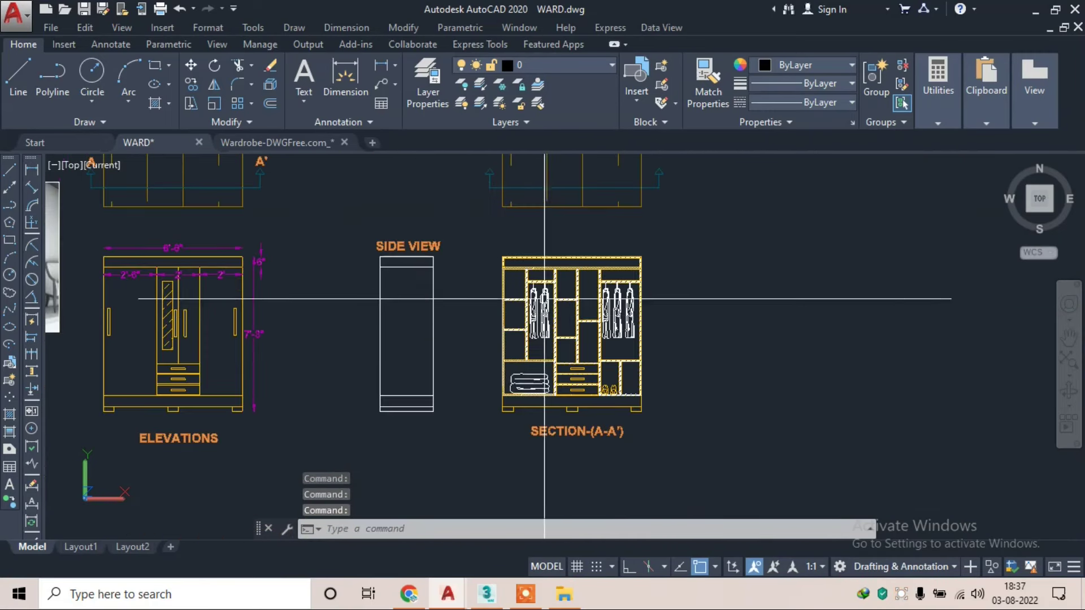
scroll(548, 294, "up", 3)
scroll(548, 294, "down", 2)
middle_click_drag(548, 294, 802, 296)
scroll(169, 305, "up", 2)
scroll(170, 305, "up", 1)
middle_click_drag(697, 307, 336, 301)
key("Escape")
middle_click_drag(517, 299, 306, 299)
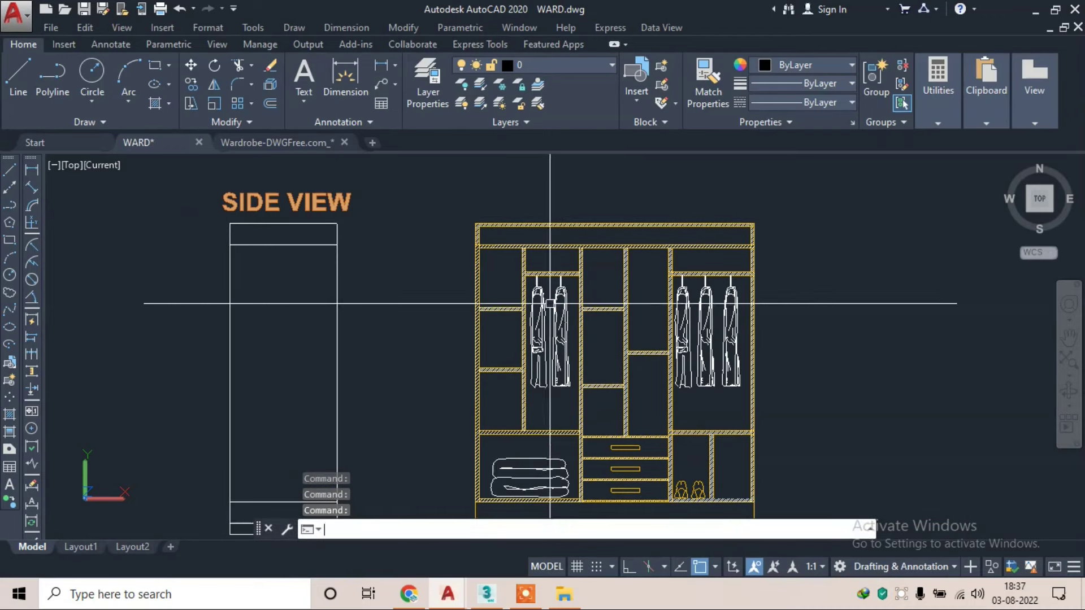
- Create a new dimension style named SMALL DIM from the Dimension Style Manager (D)
type("d")
key("Return")
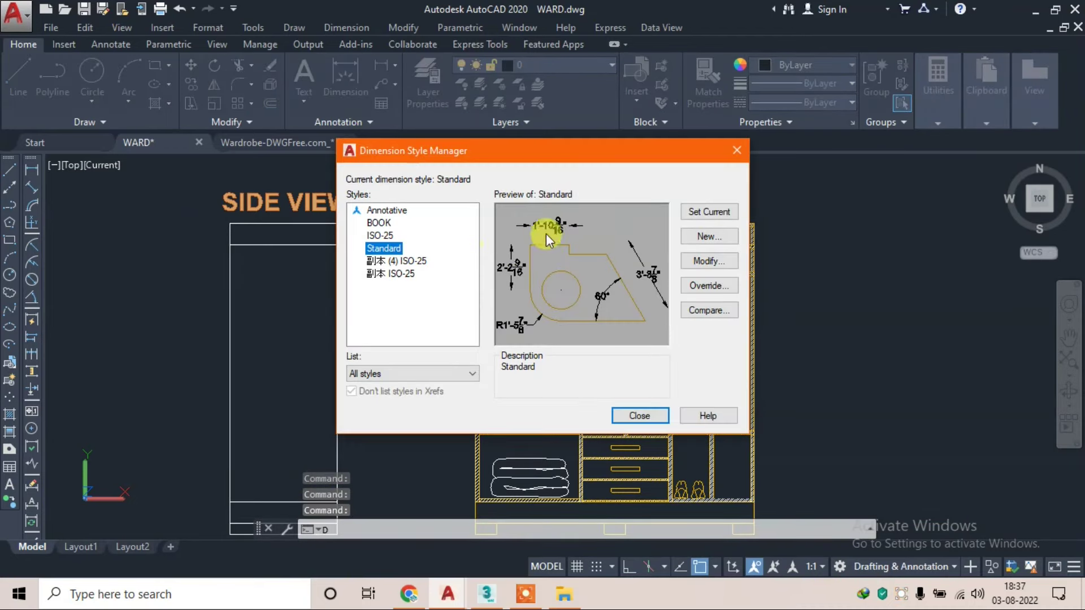
left_click(525, 593)
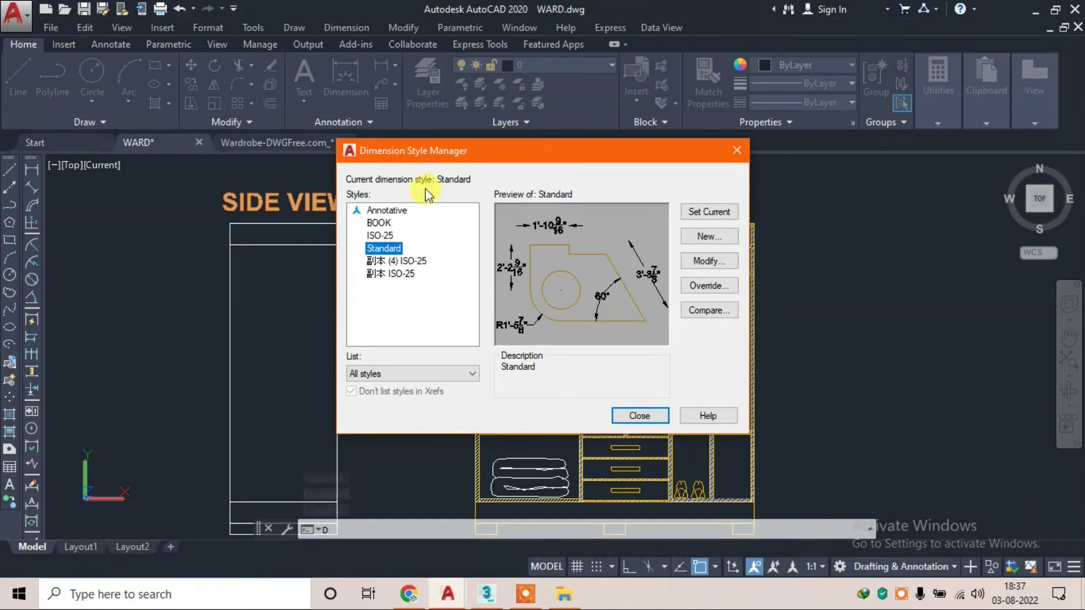
left_click(709, 236)
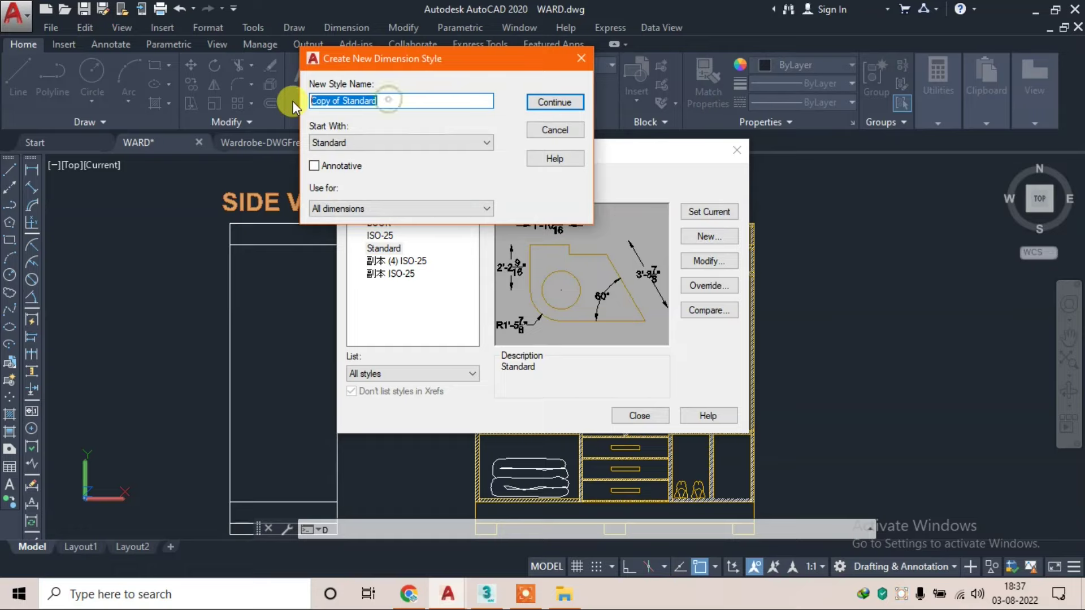
type("SMALL DIM")
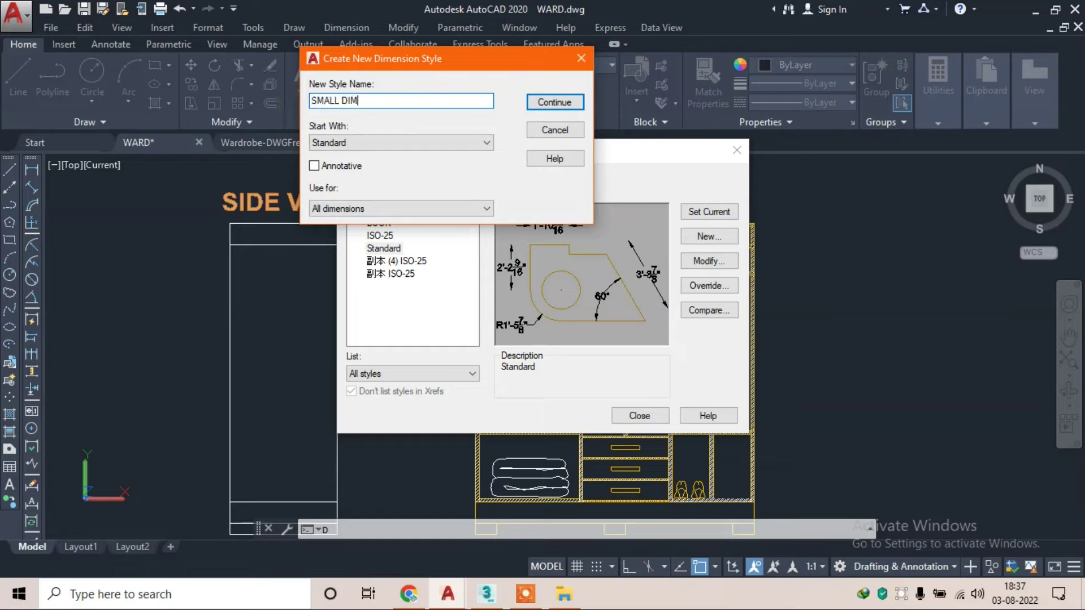
left_click(541, 103)
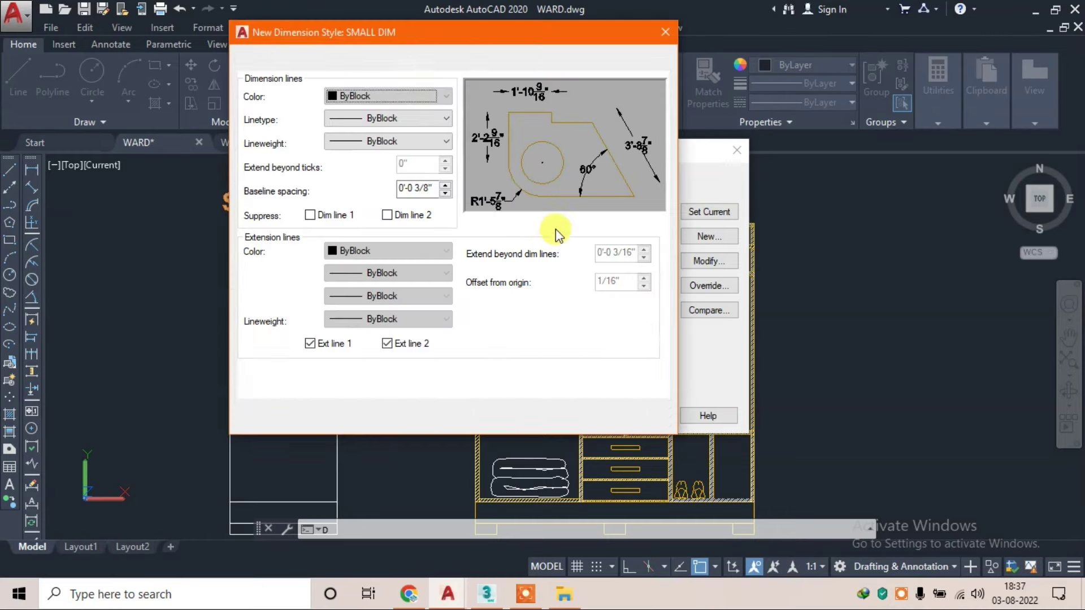
- Review SMALL DIM's units, text, arrow and line settings, then save it and close the manager
left_click(424, 63)
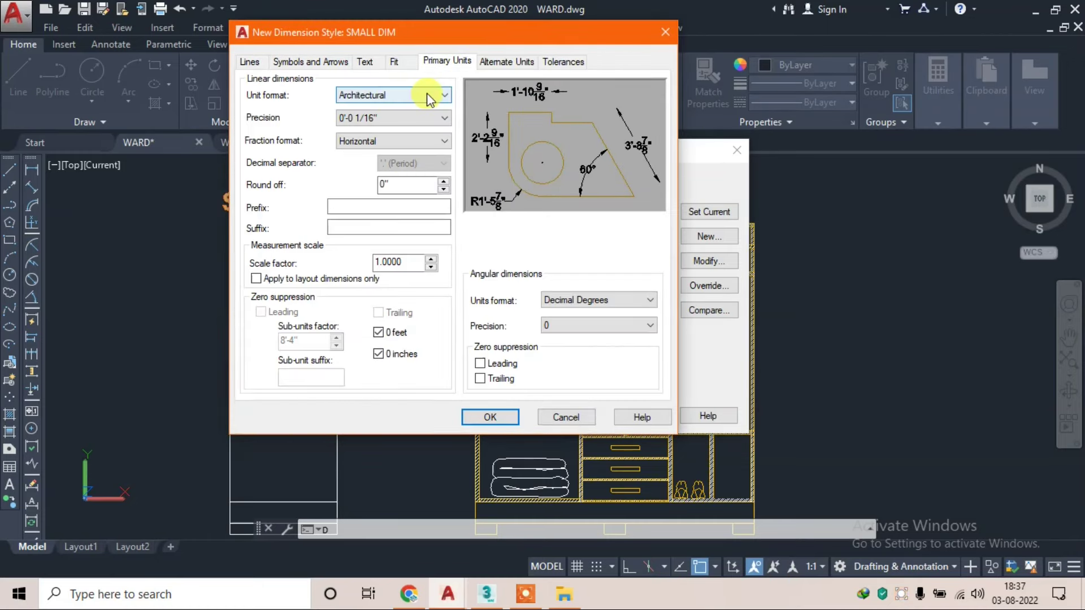
left_click(369, 62)
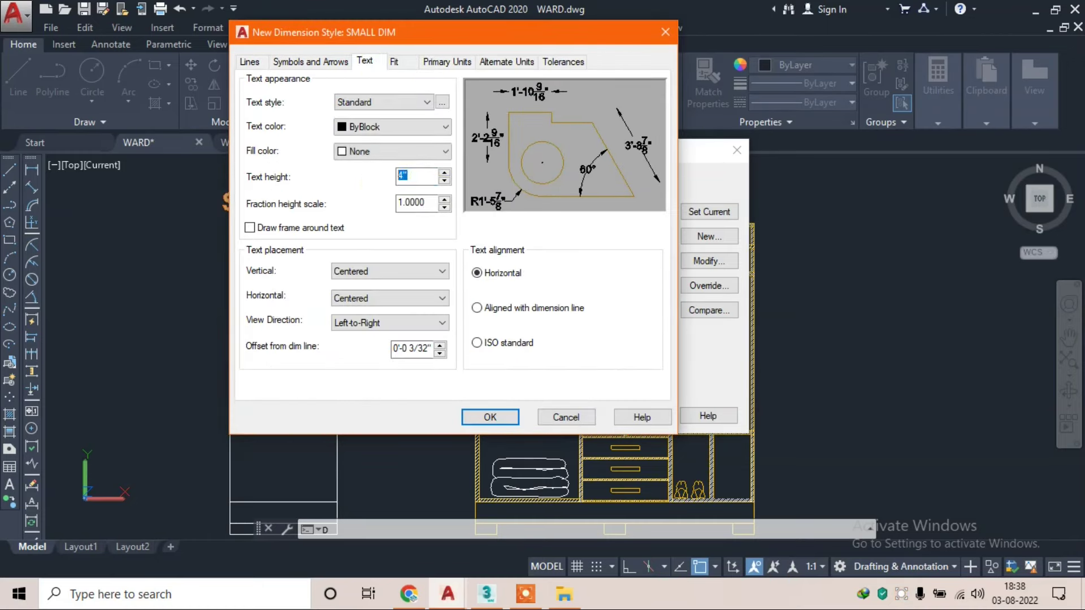
left_click(299, 63)
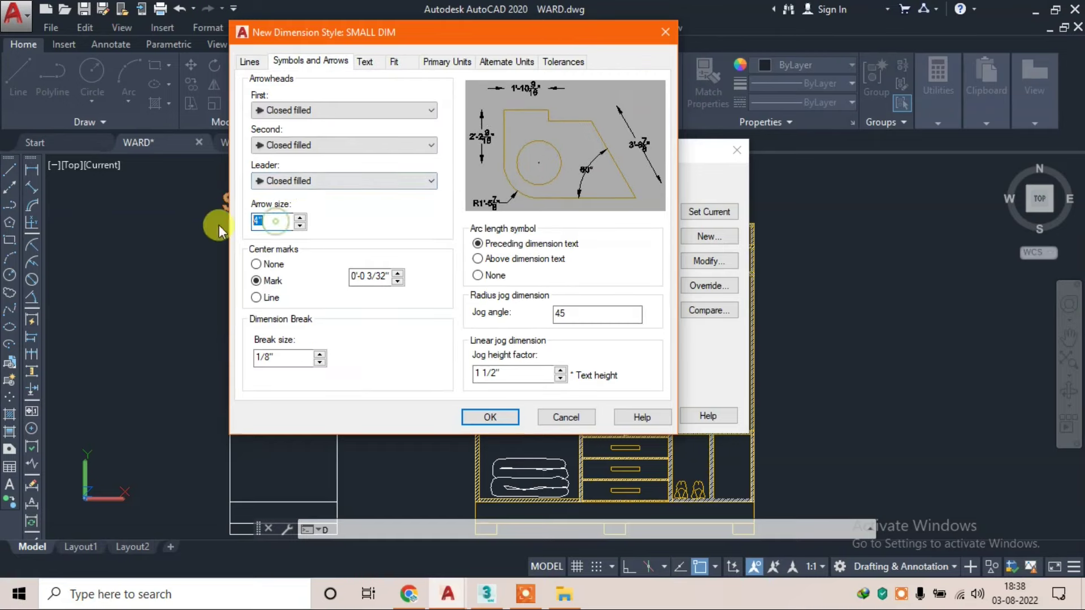
left_click(252, 62)
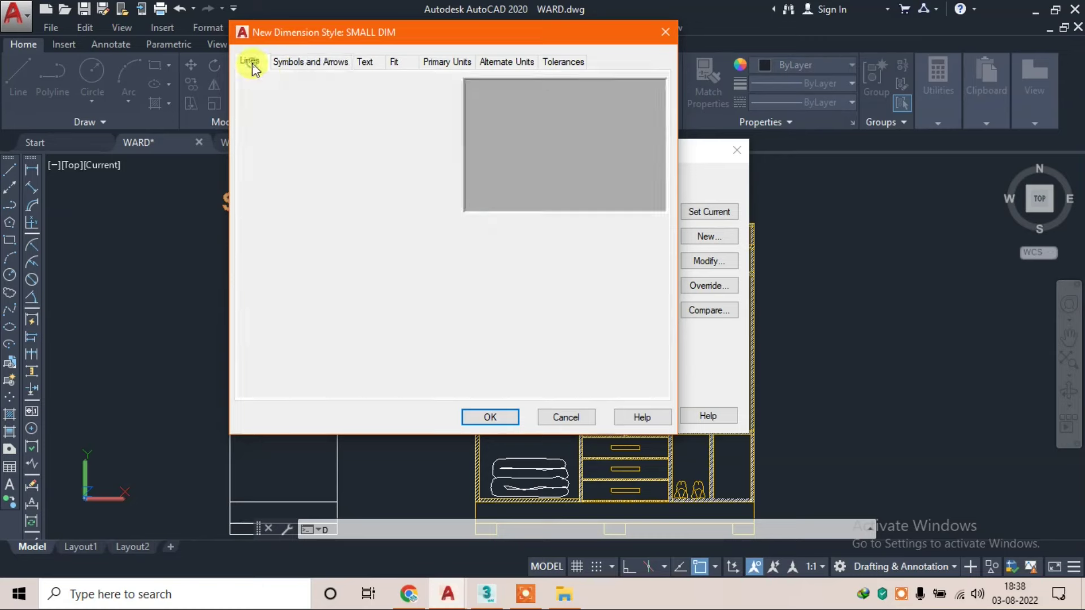
left_click(349, 344)
left_click(321, 345)
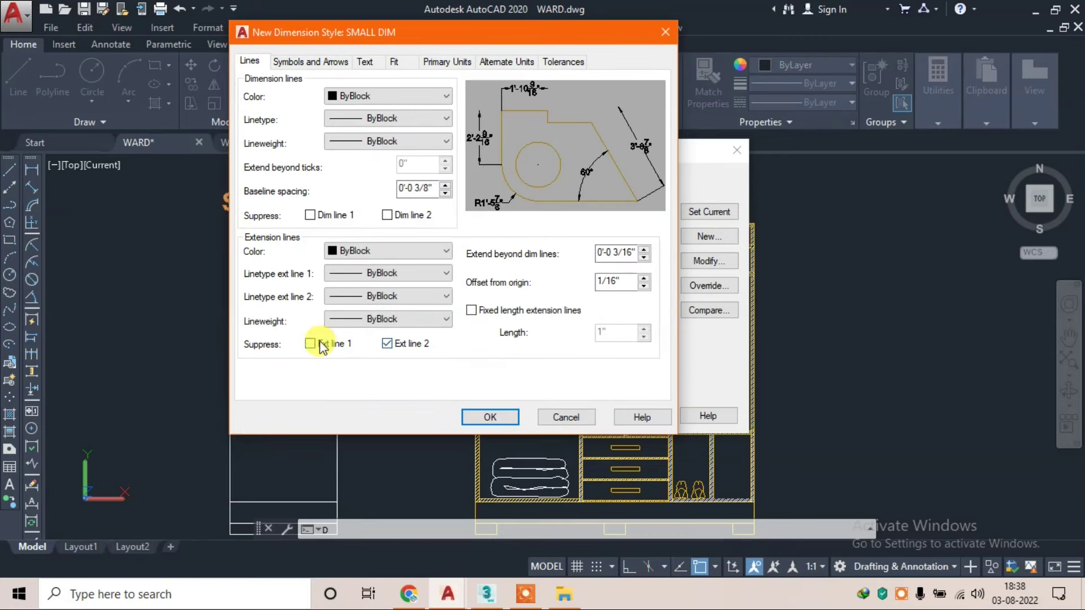
left_click(489, 417)
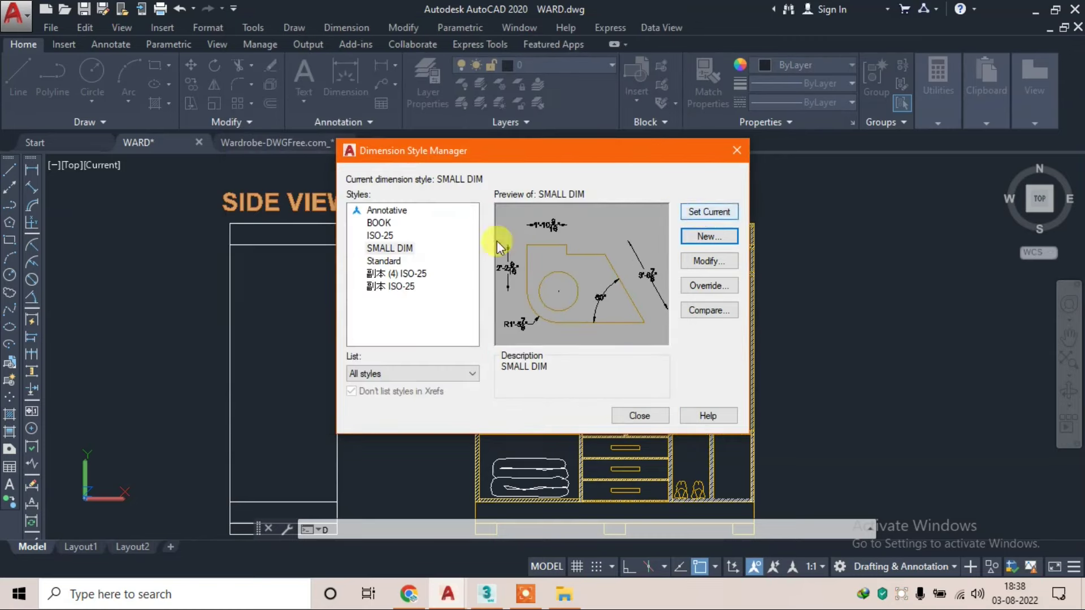
left_click(643, 416)
scroll(621, 237, "up", 3)
- Add an 11 1/2" linear dimension across the middle shelf, placed above it
left_click(347, 28)
left_click(356, 69)
scroll(491, 291, "up", 2)
scroll(485, 293, "up", 2)
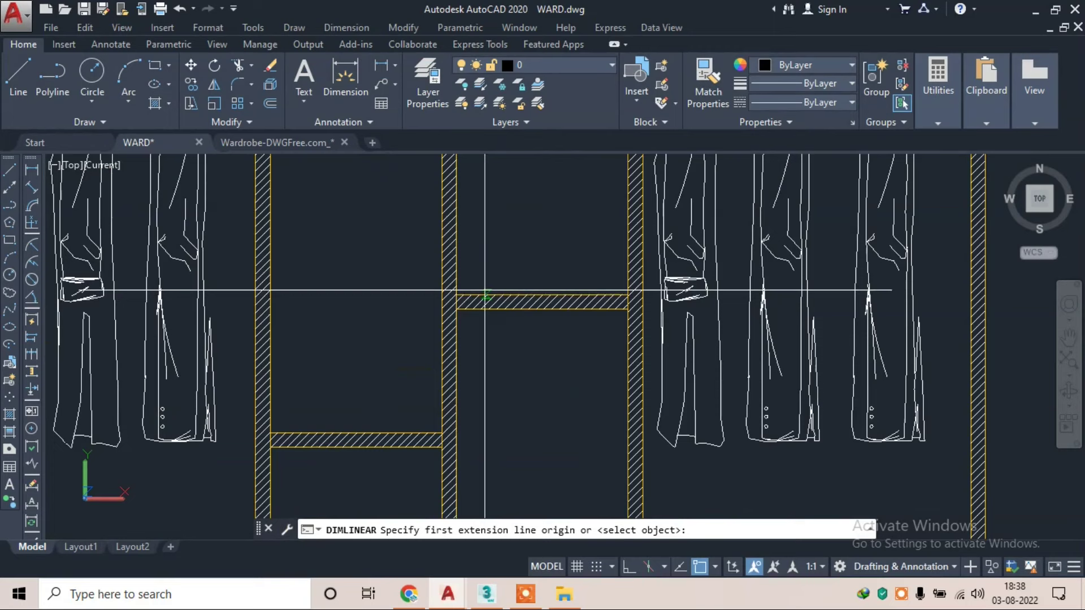
left_click(456, 294)
left_click(627, 295)
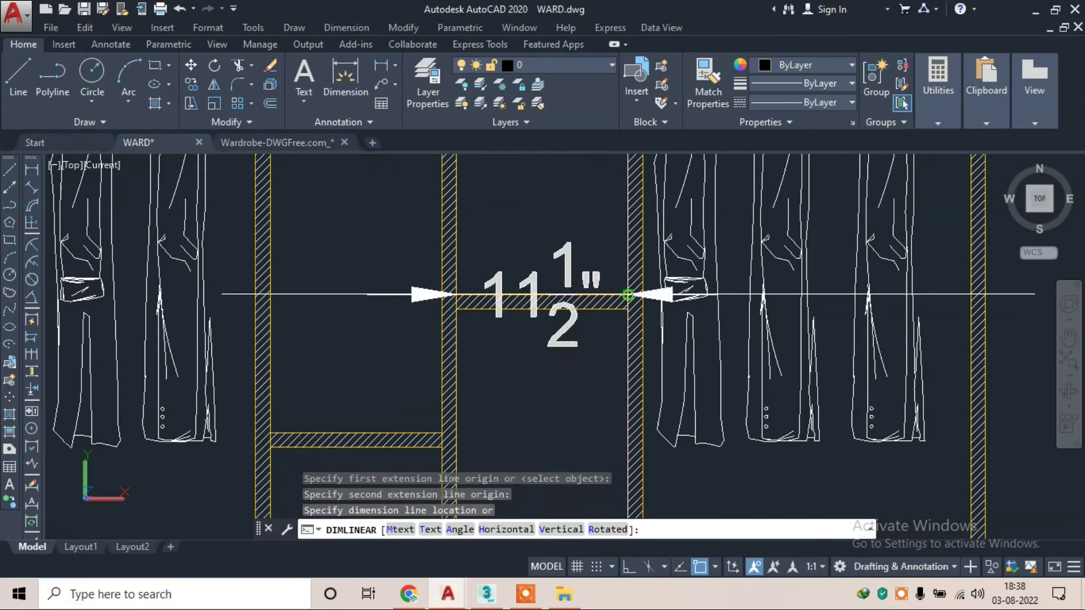
left_click(568, 236)
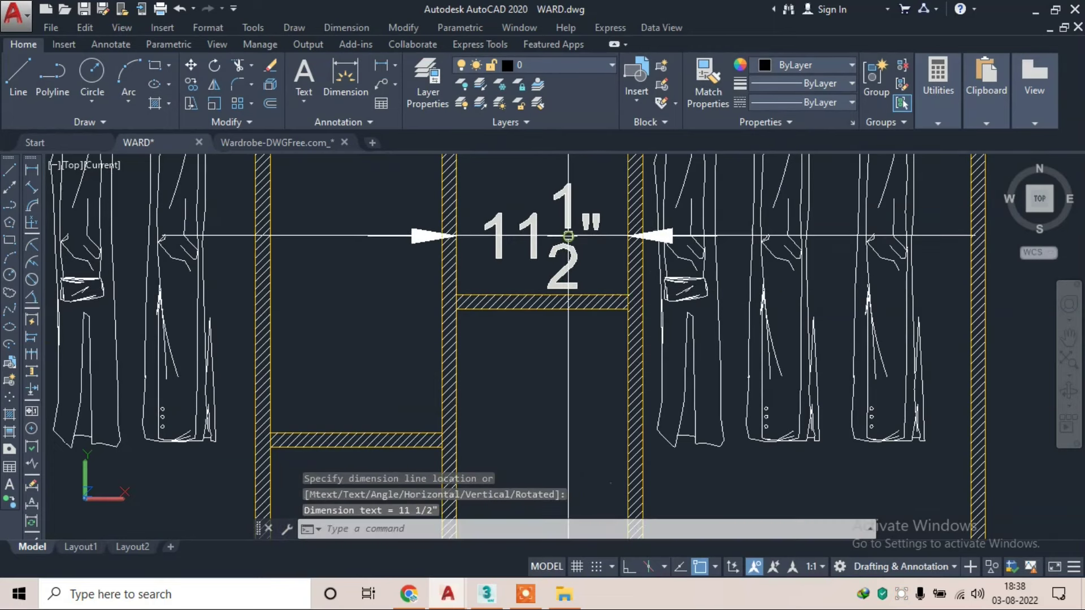
type("D")
- Change SMALL DIM to 1 1/2" text height and 1 1/2" arrow size
key("Return")
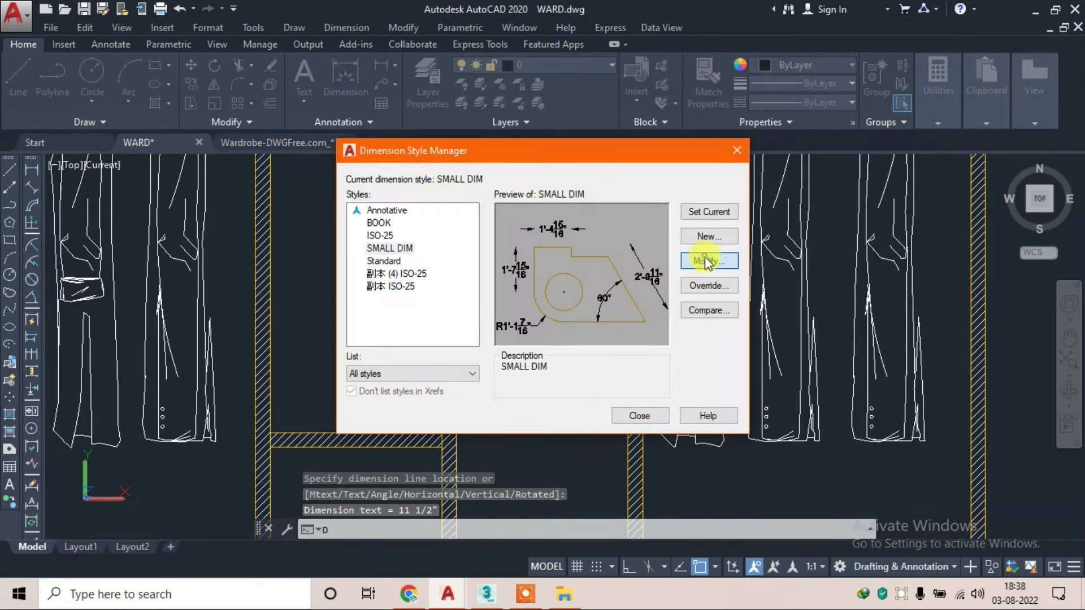
key("Return")
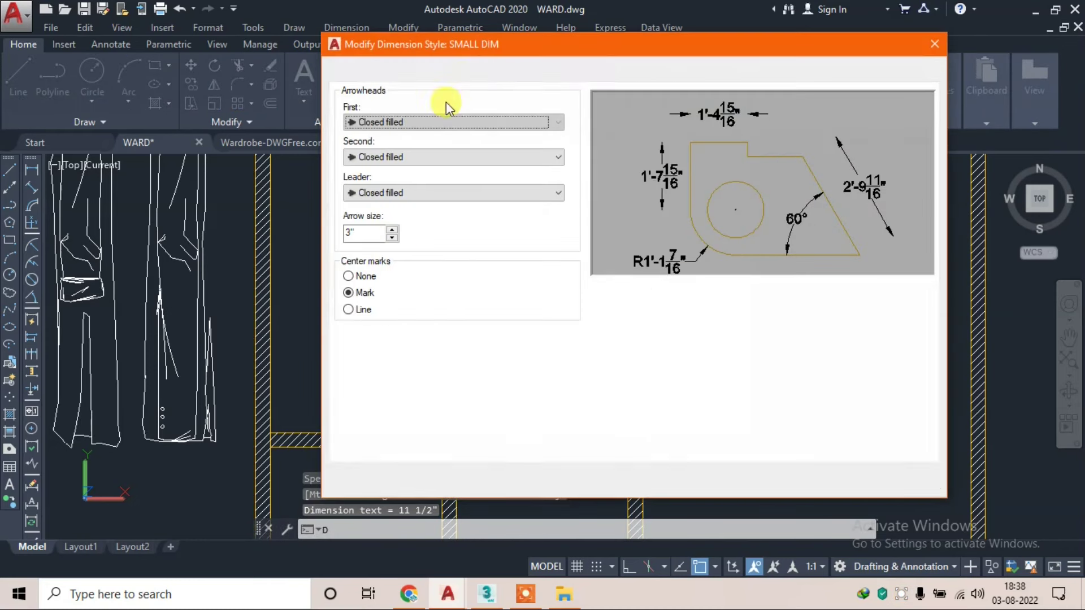
left_click(539, 74)
left_click(456, 74)
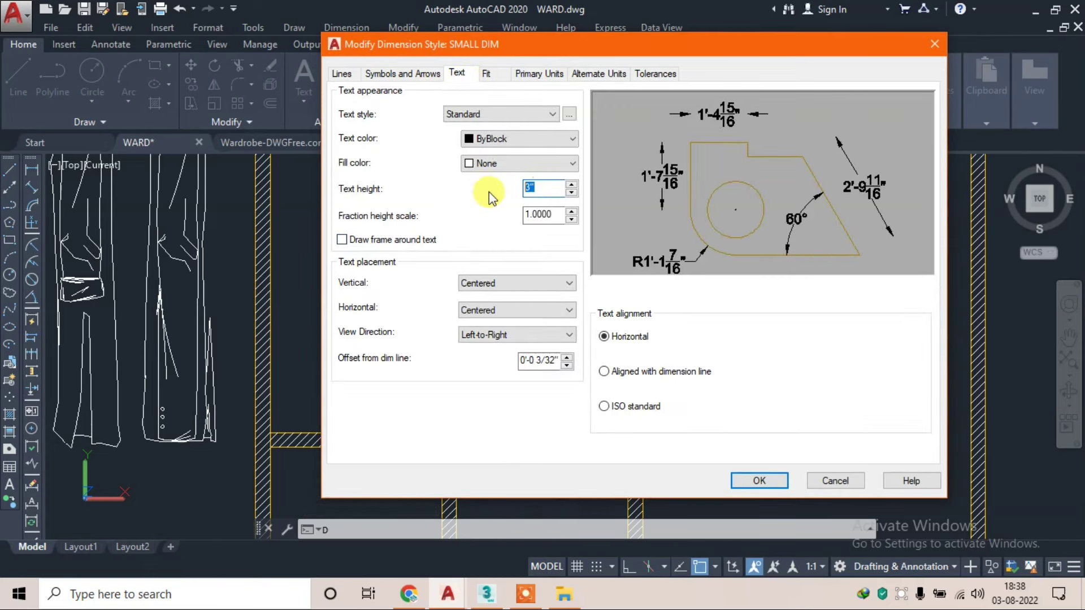
type("1 1/2")
left_click(390, 72)
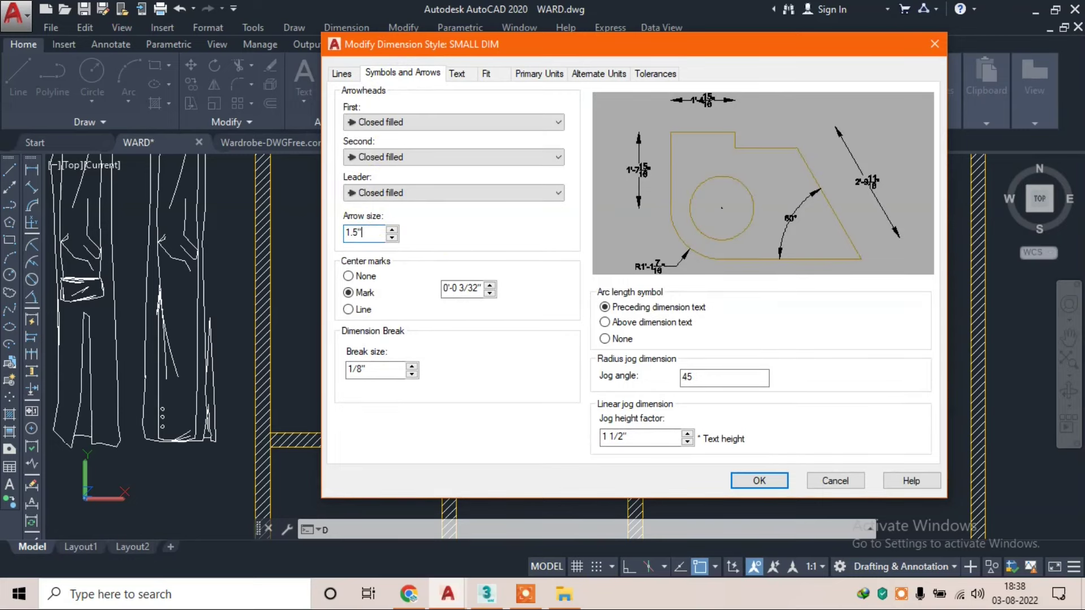
left_click(306, 236)
left_click(763, 481)
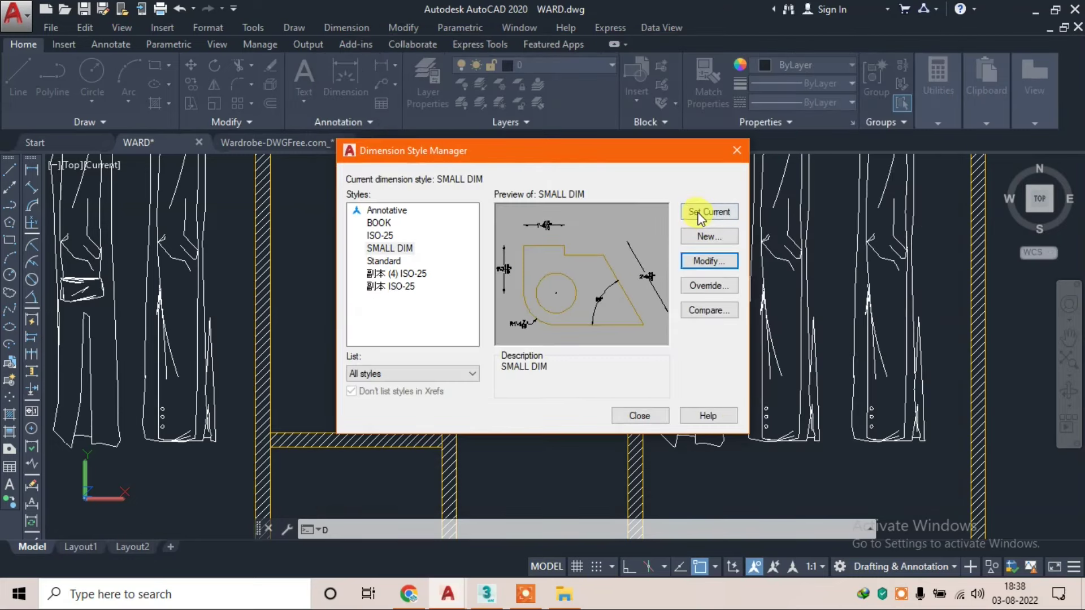
left_click(615, 405)
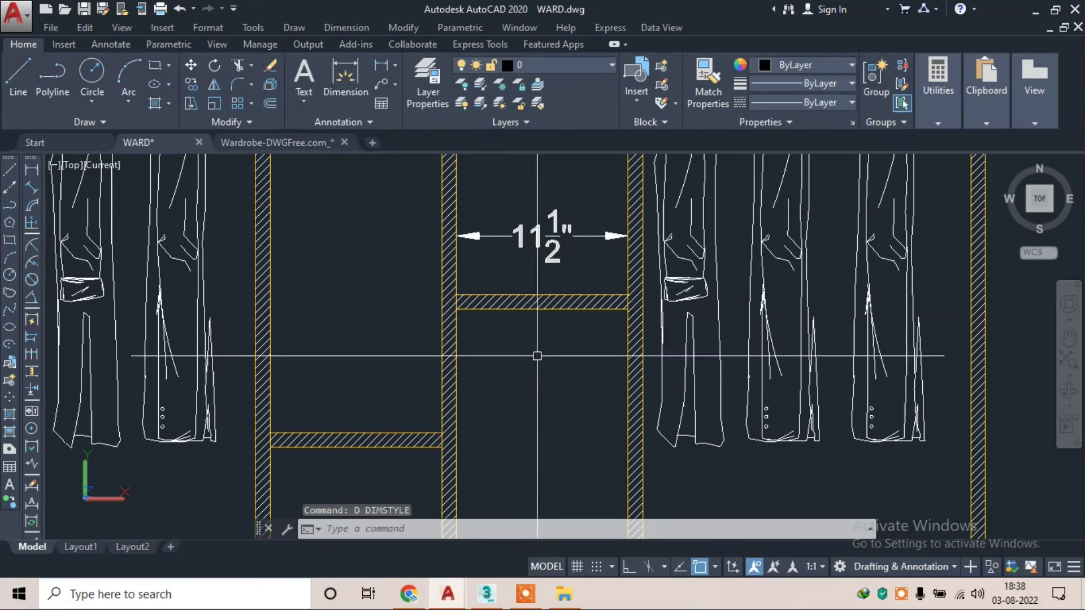
- Add a 1" shelf thickness linear dimension
scroll(536, 362, "down", 2)
left_click(347, 28)
left_click(351, 70)
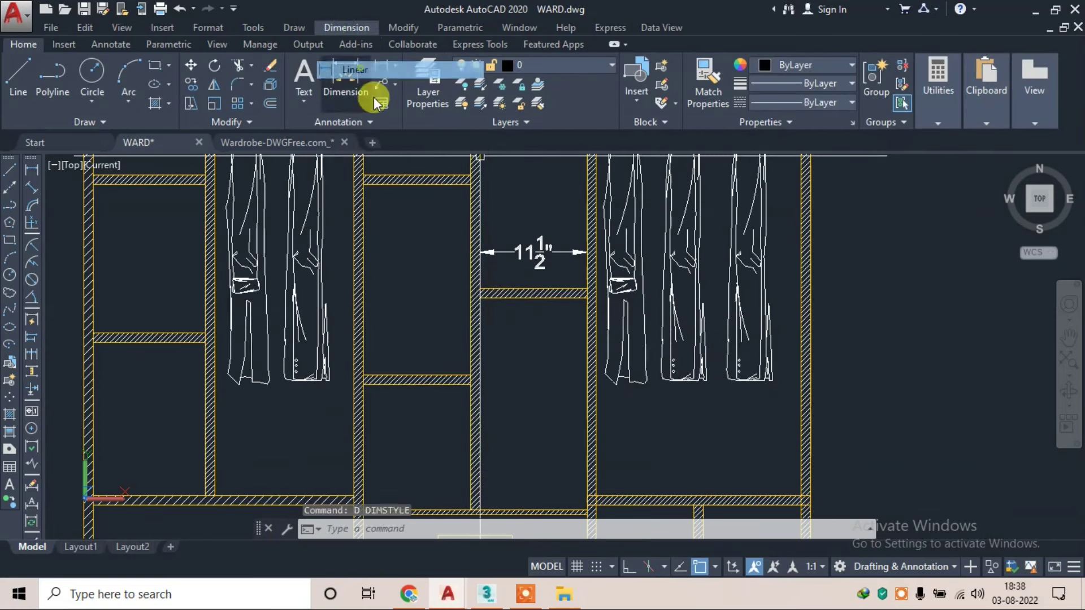
scroll(480, 285, "up", 3)
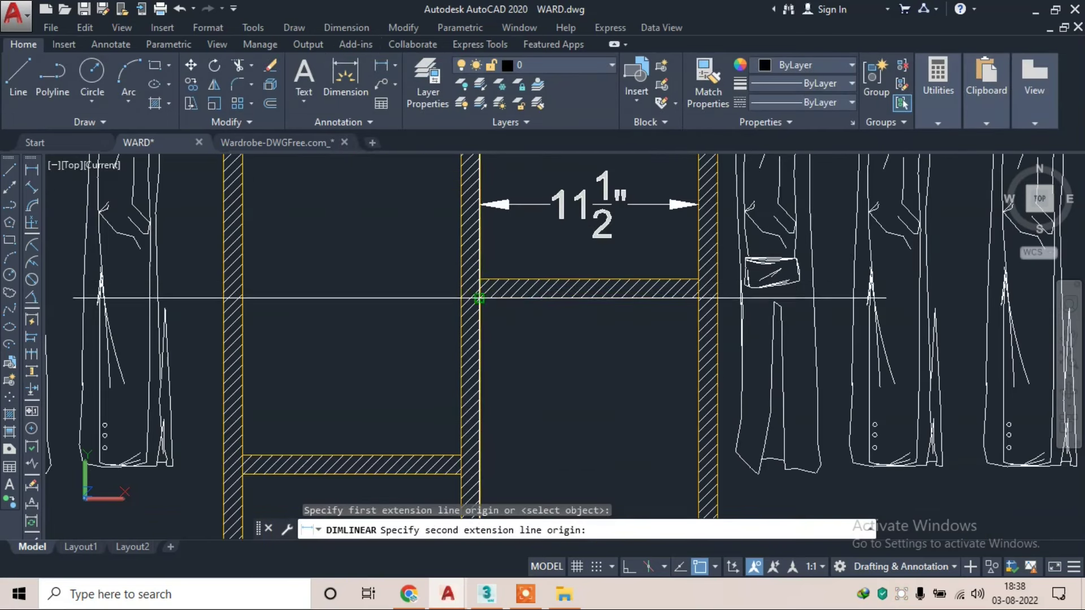
left_click(480, 298)
left_click(448, 303)
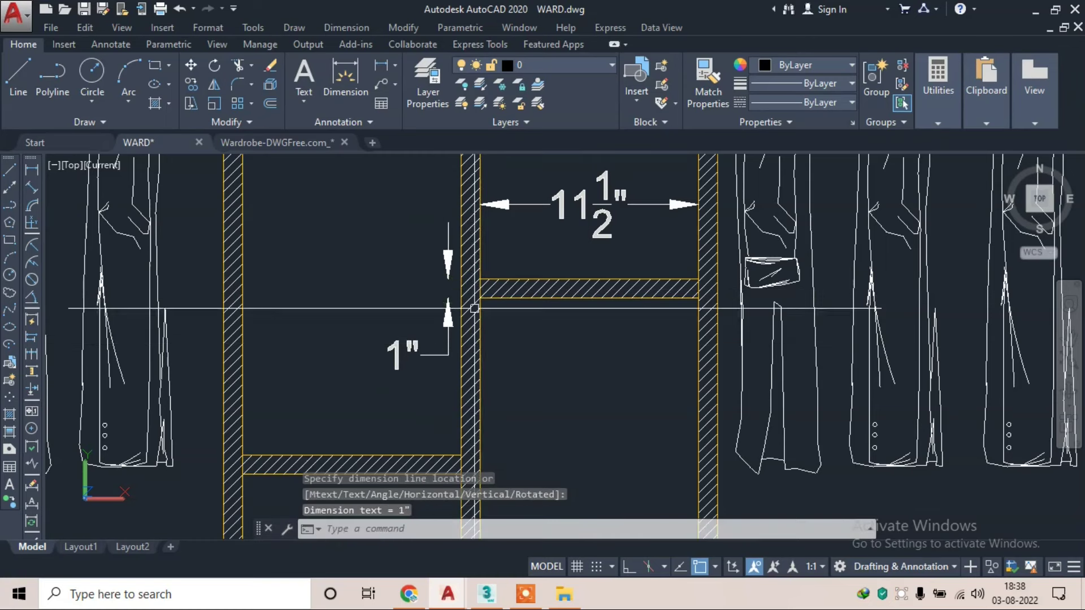
- Add the 2'-4 3/4" and 1'-4 1/2" vertical height dimensions beside the partitions
scroll(508, 317, "down", 3)
scroll(542, 254, "down", 2)
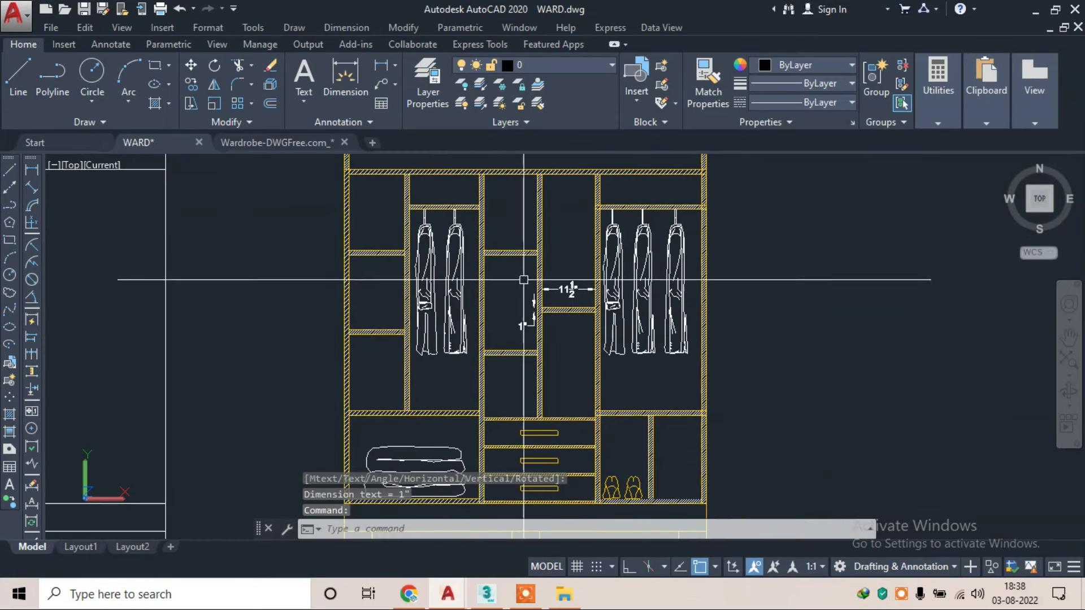
scroll(552, 213, "up", 1)
scroll(575, 185, "up", 2)
key("Return")
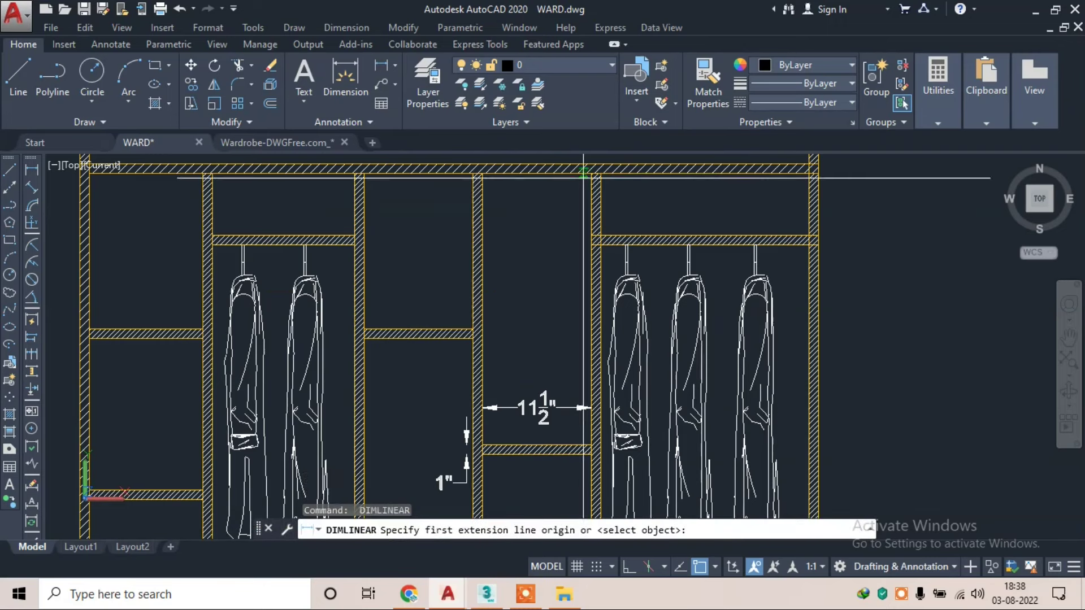
left_click(591, 176)
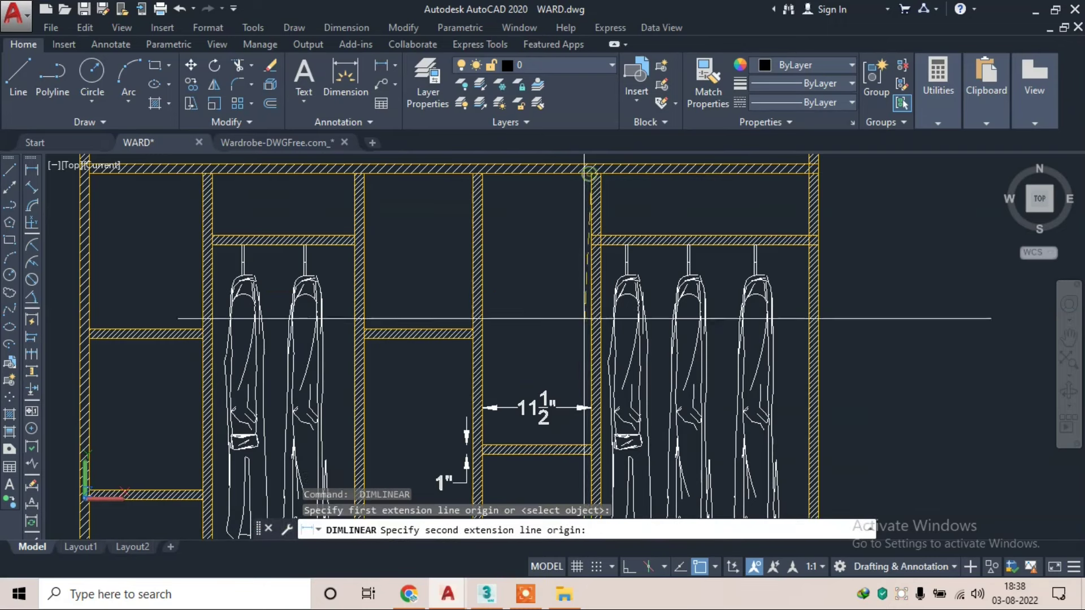
left_click(593, 446)
left_click(563, 314)
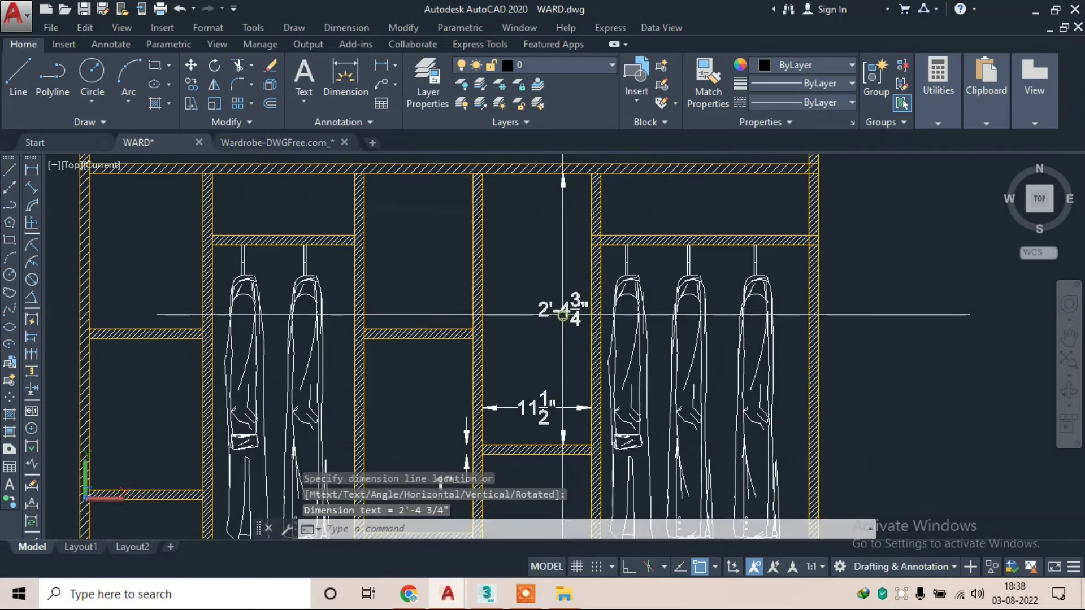
scroll(484, 285, "up", 2)
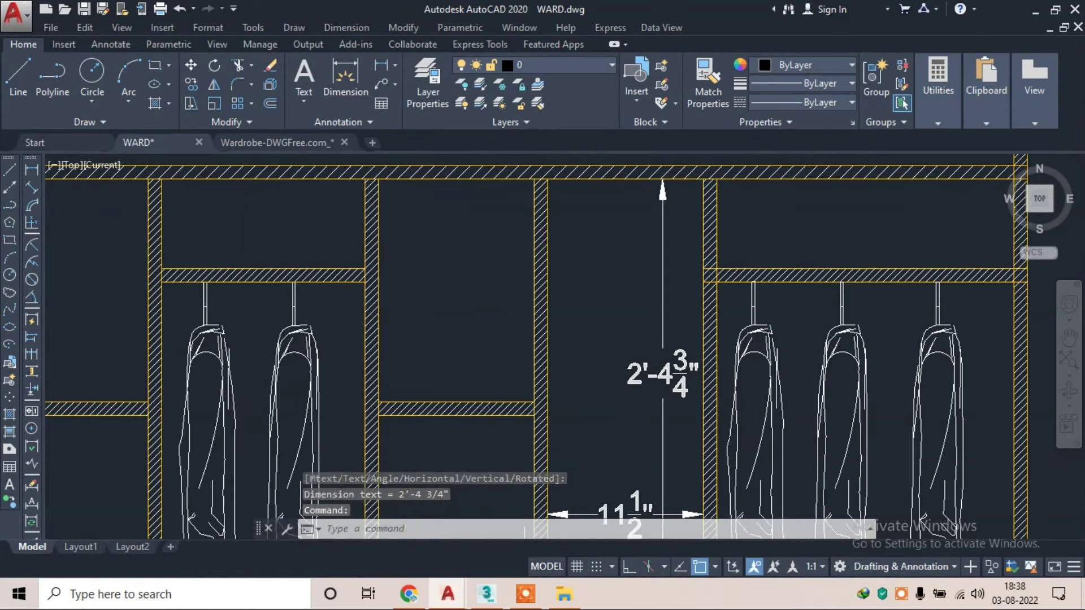
left_click(532, 179)
left_click(532, 402)
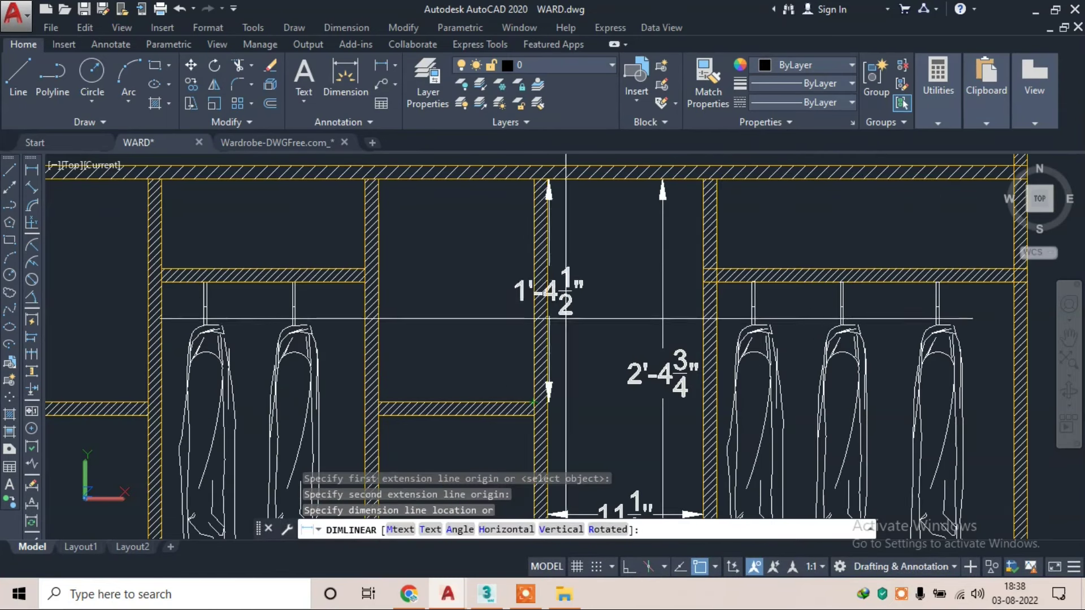
left_click(494, 310)
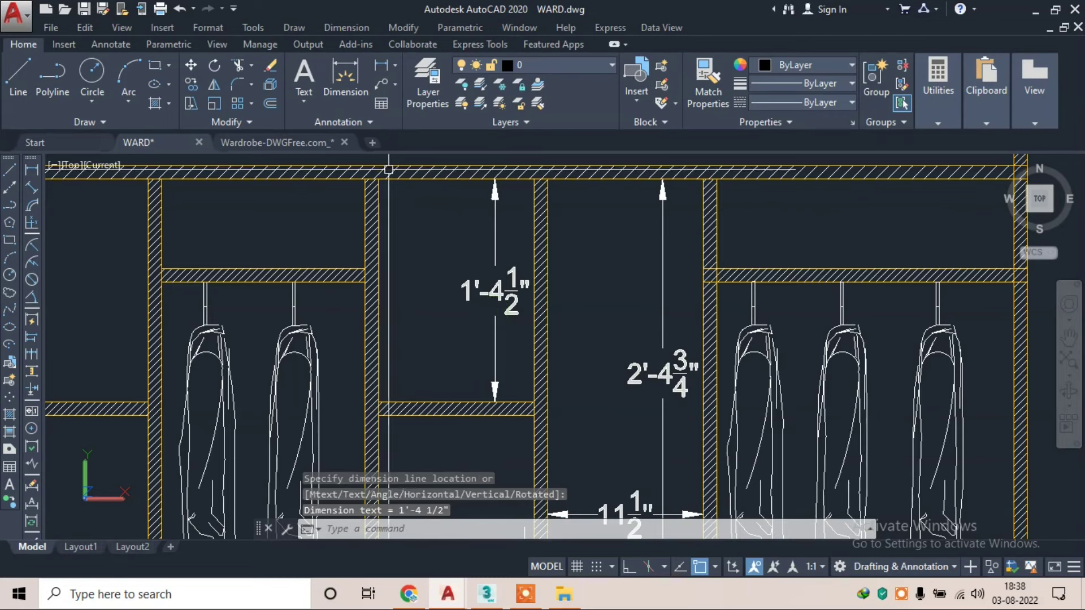
- Dimension the 11 1/2" width of the upper-left compartment
key("Return")
left_click(377, 182)
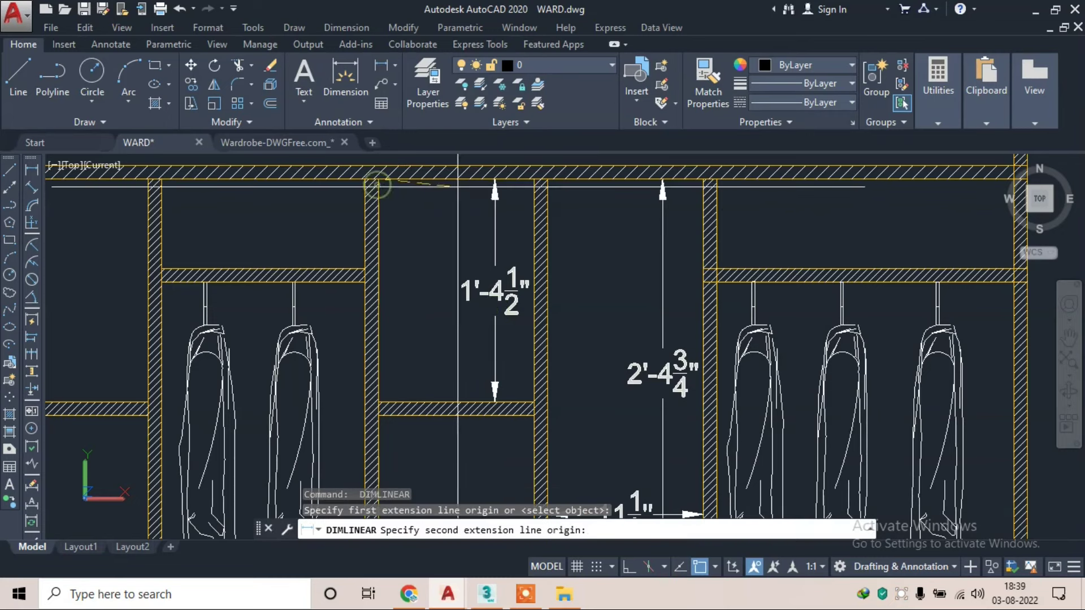
left_click(526, 179)
left_click(476, 231)
scroll(484, 280, "down", 4)
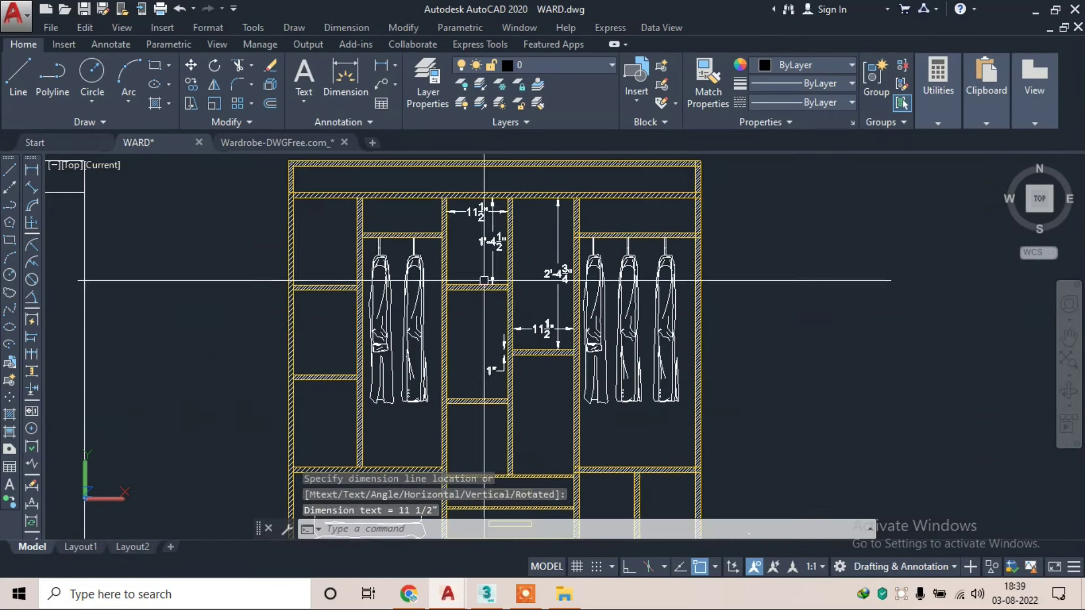
middle_click_drag(484, 280, 484, 220)
scroll(528, 412, "up", 3)
scroll(528, 412, "up", 2)
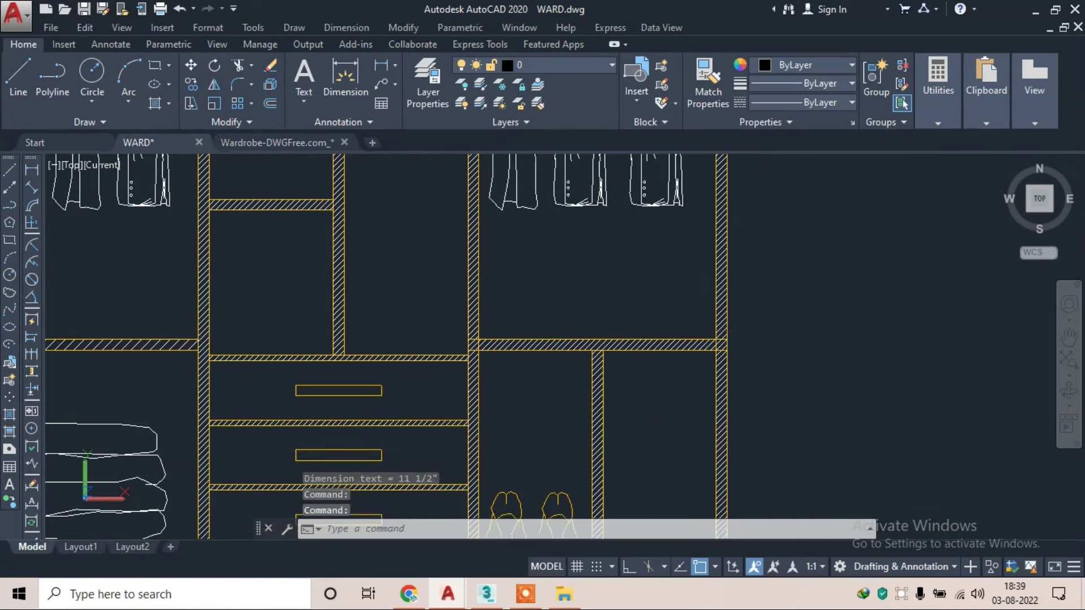
- Dimension the shoe compartment: 1'-10" overall width and 10 1/2" below it
key("Return")
left_click(473, 338)
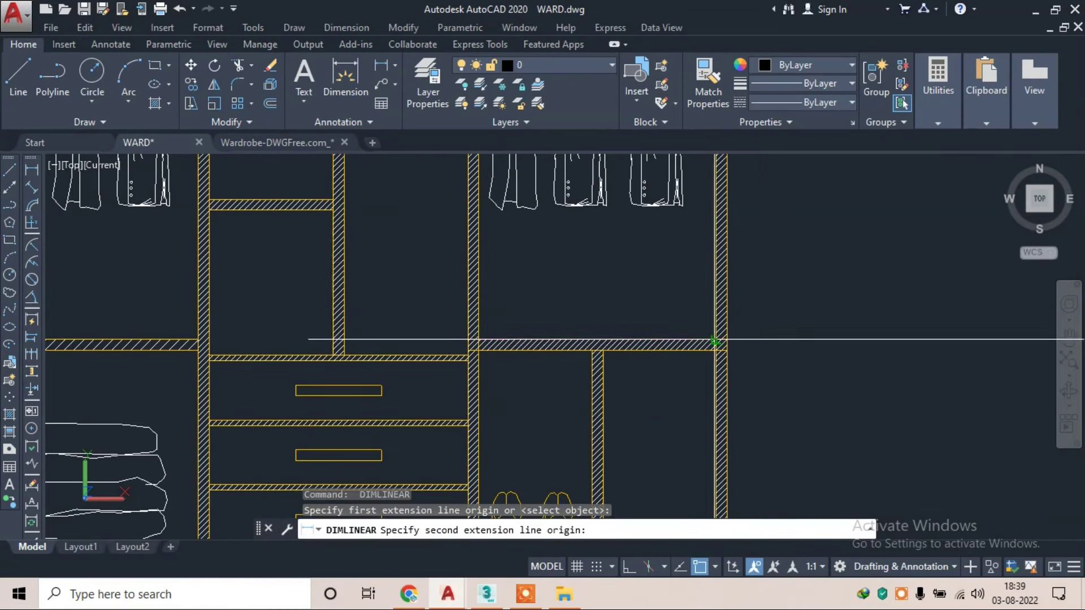
left_click(714, 340)
left_click(685, 322)
scroll(574, 283, "down", 2)
scroll(574, 283, "up", 3)
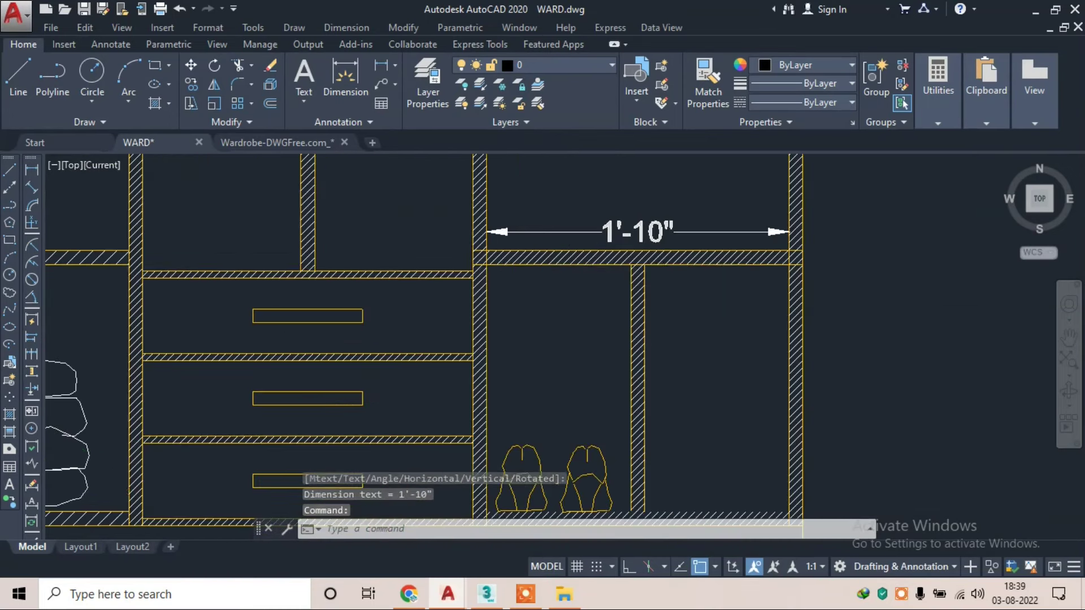
key("Return")
left_click(485, 269)
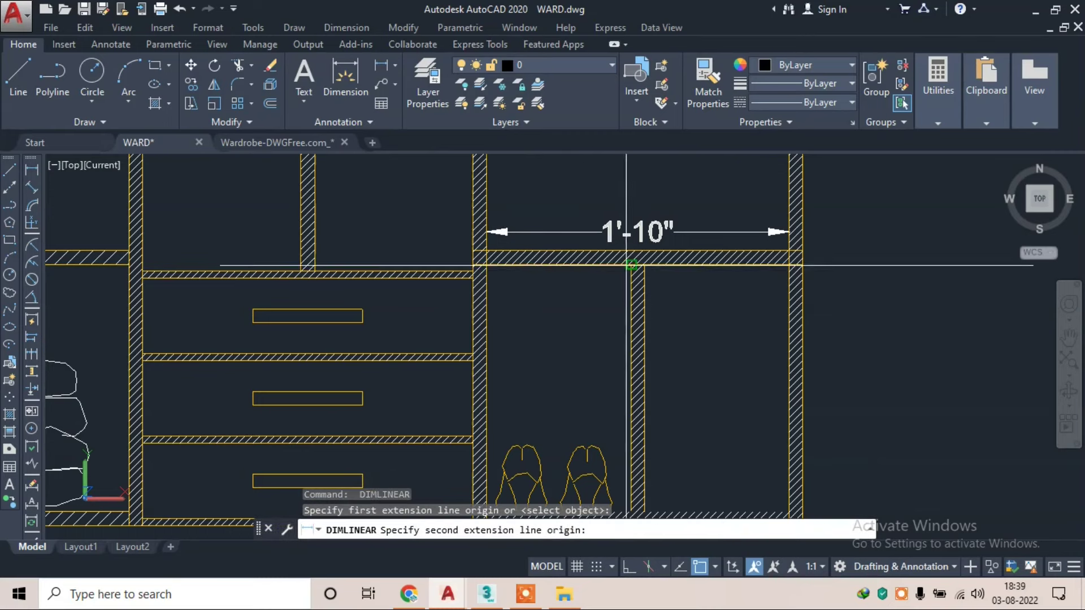
left_click(631, 264)
left_click(633, 296)
- Discard an unwanted divider dimension and add the 1'-6 1/8" vertical dimension at the right wall
key("Return")
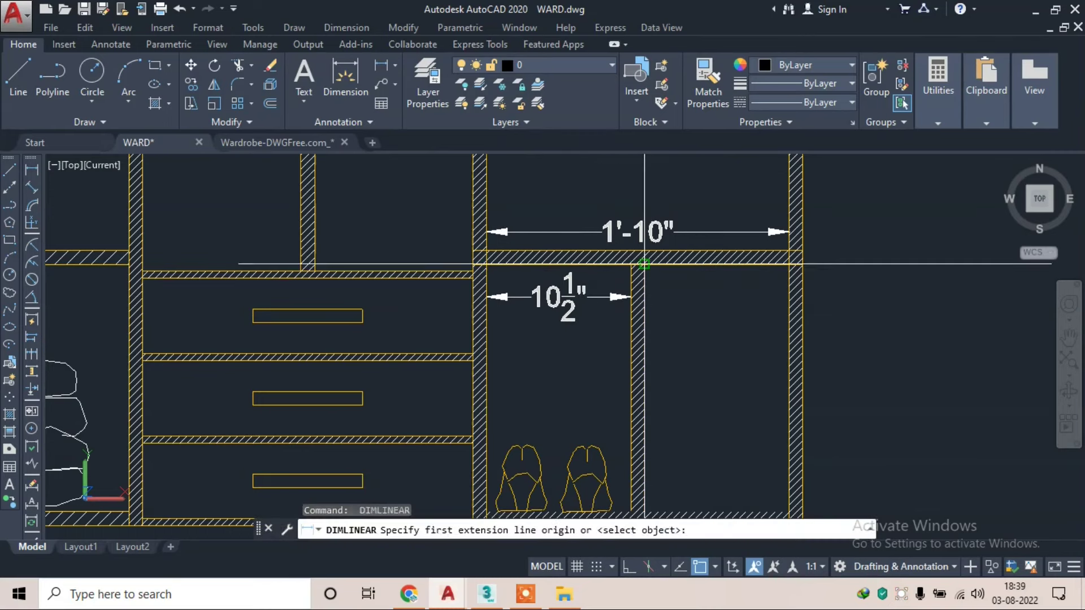
left_click(644, 264)
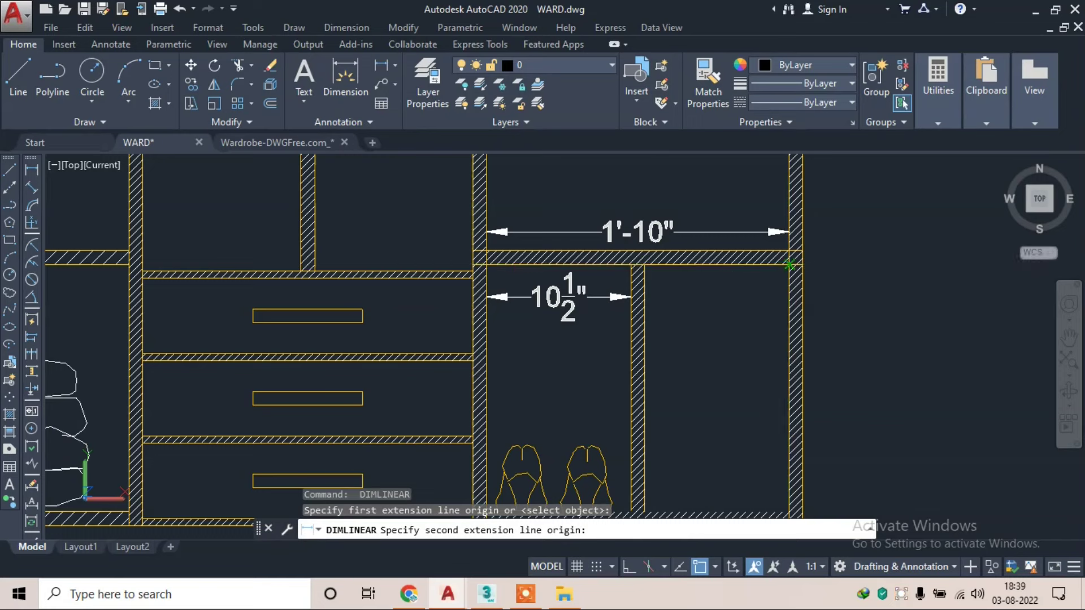
left_click(789, 264)
key("Escape")
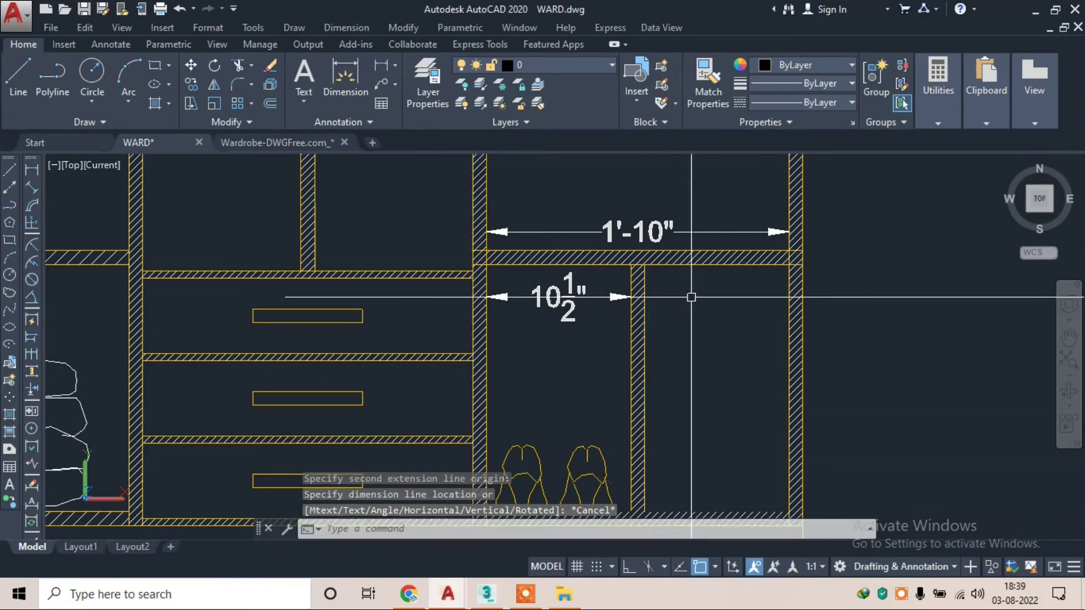
scroll(692, 296, "down", 5)
scroll(695, 320, "up", 3)
scroll(693, 322, "up", 1)
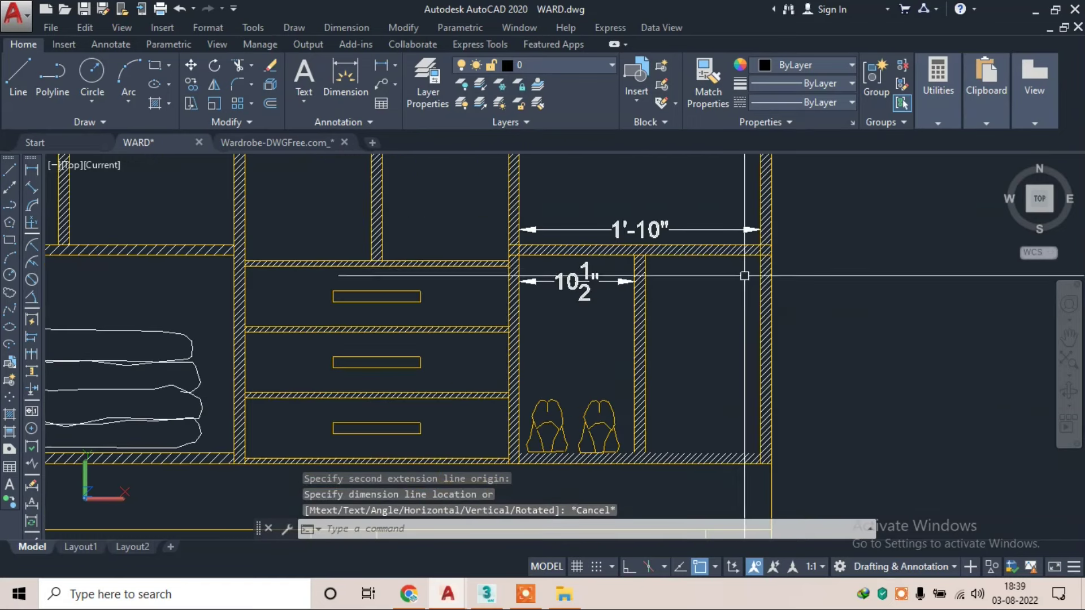
key("space")
scroll(757, 254, "up", 1)
left_click(759, 253)
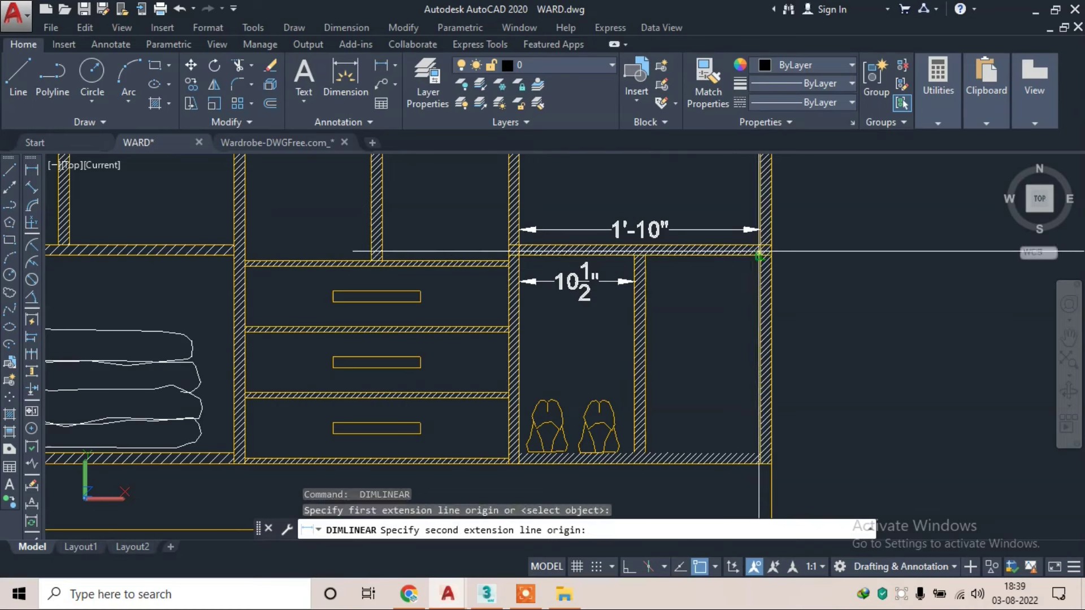
left_click(759, 454)
left_click(732, 350)
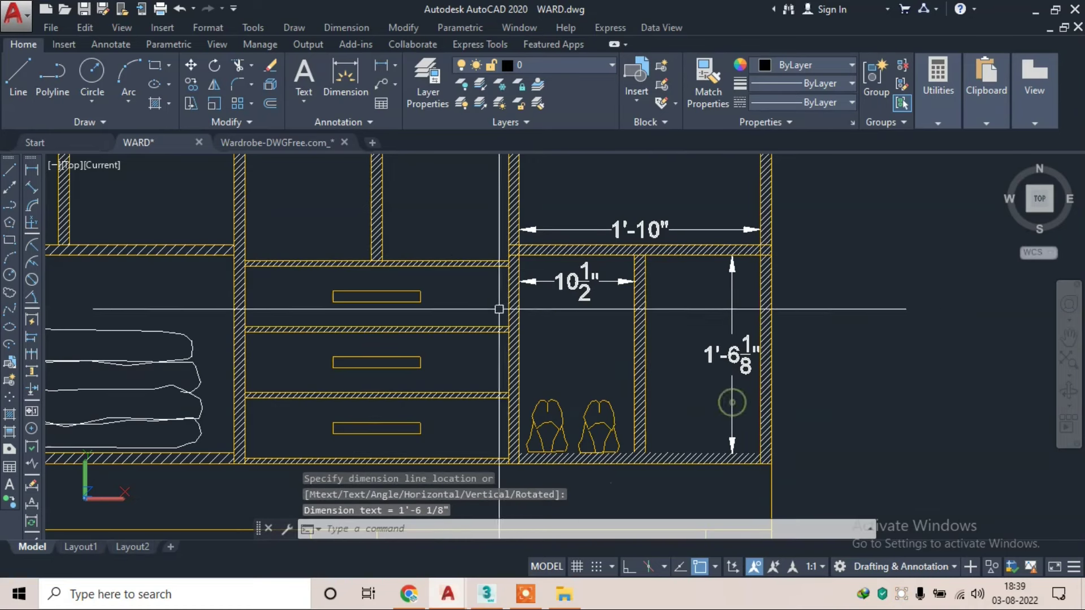
- Add the 5½" drawer spacing and the 2' drawer-bay width dimensions
middle_click_drag(240, 264, 491, 271)
scroll(491, 271, "up", 2)
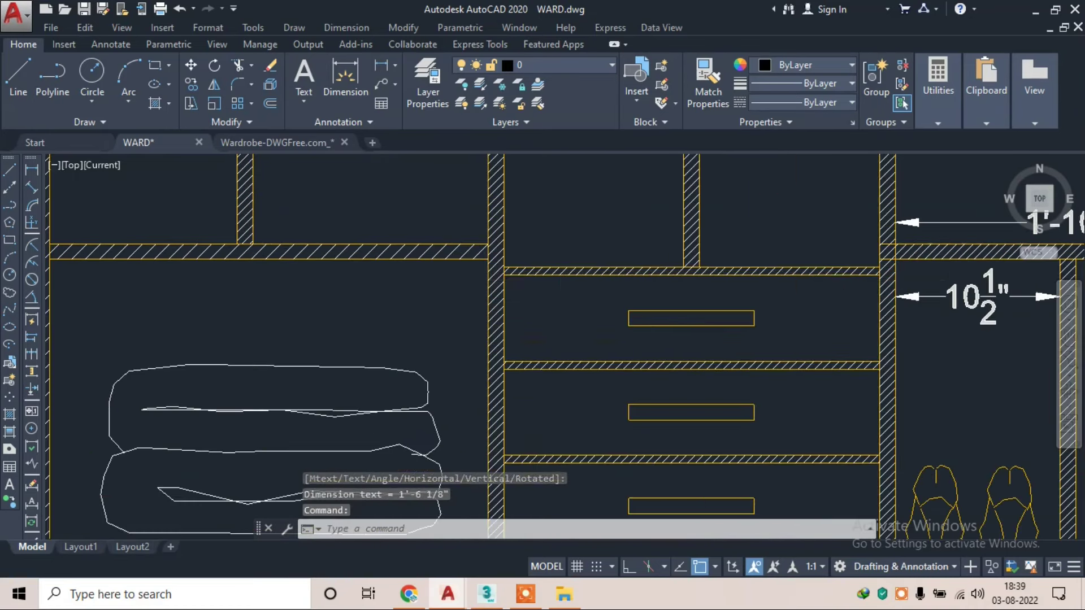
key("space")
left_click(502, 274)
left_click(502, 365)
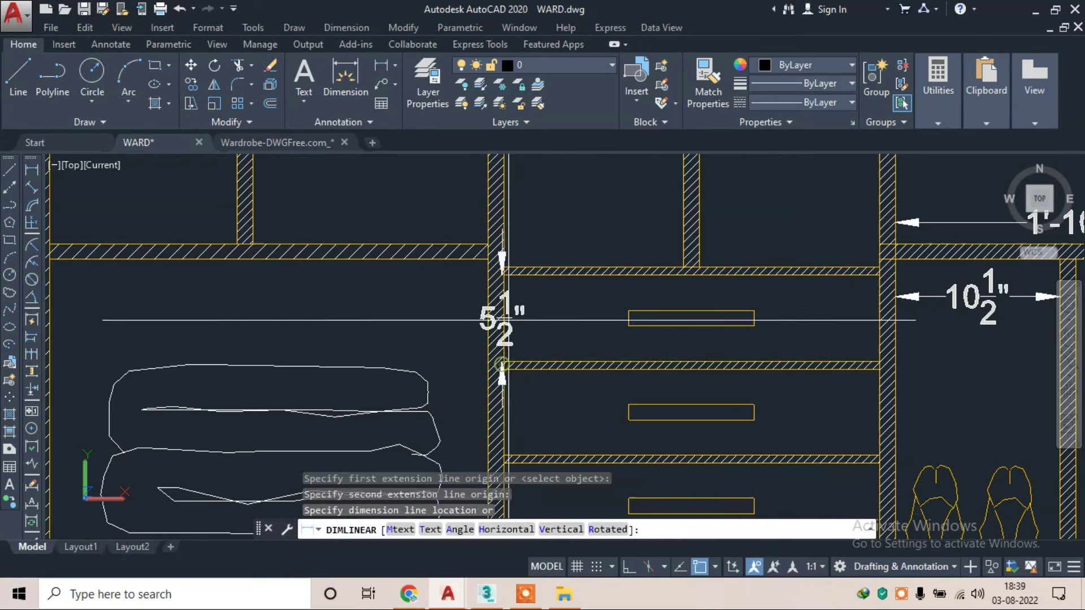
left_click(525, 313)
key("Escape")
key("space")
left_click(501, 277)
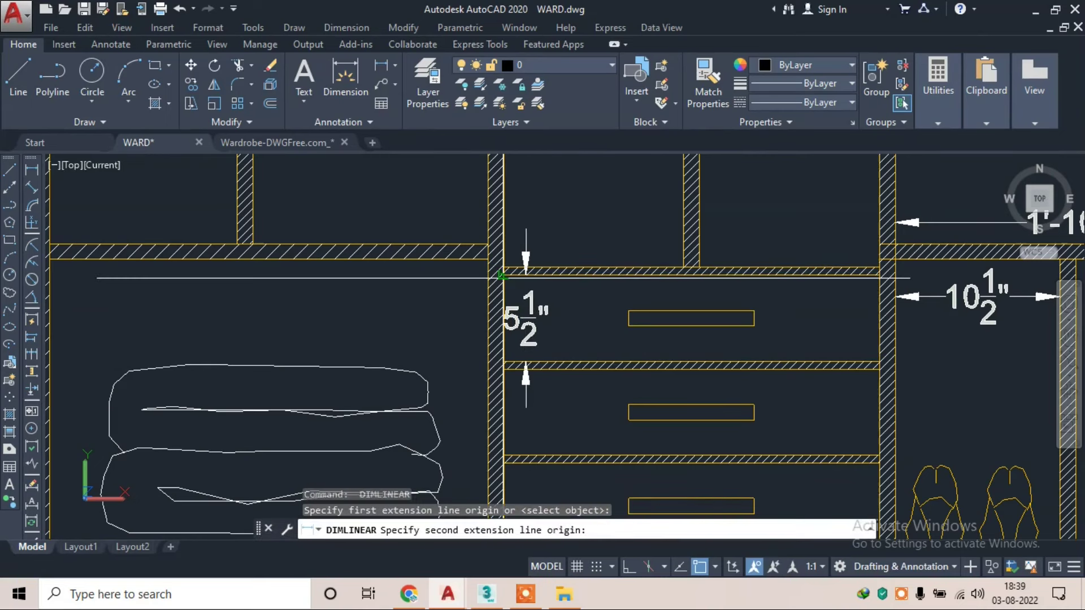
left_click(878, 276)
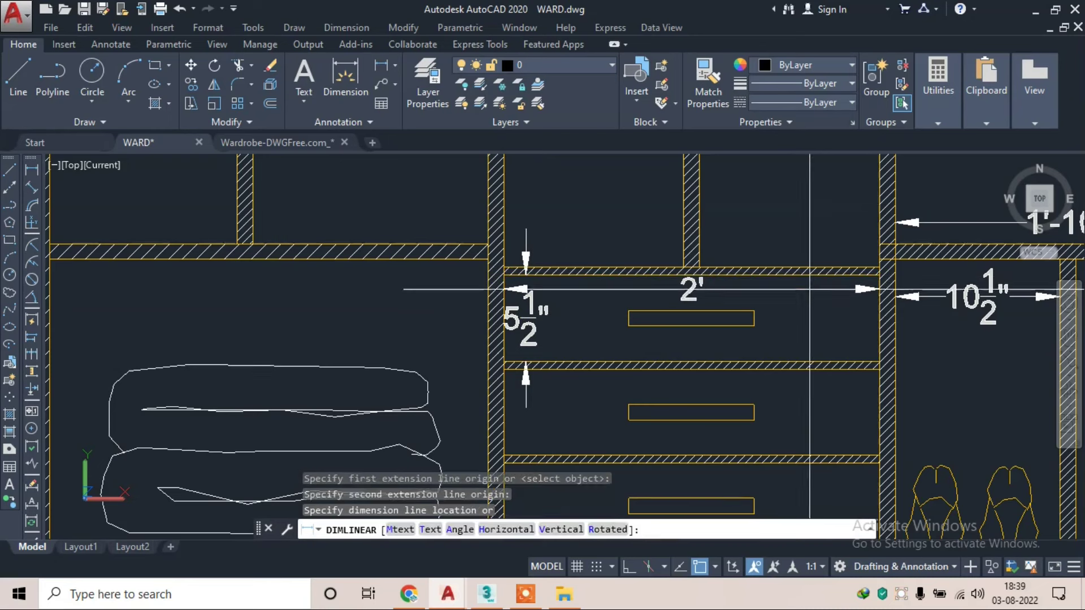
left_click(810, 289)
- Dimension the 2'-4" left bay width, cancelling one unfinished extra dimension
scroll(630, 281, "down", 2)
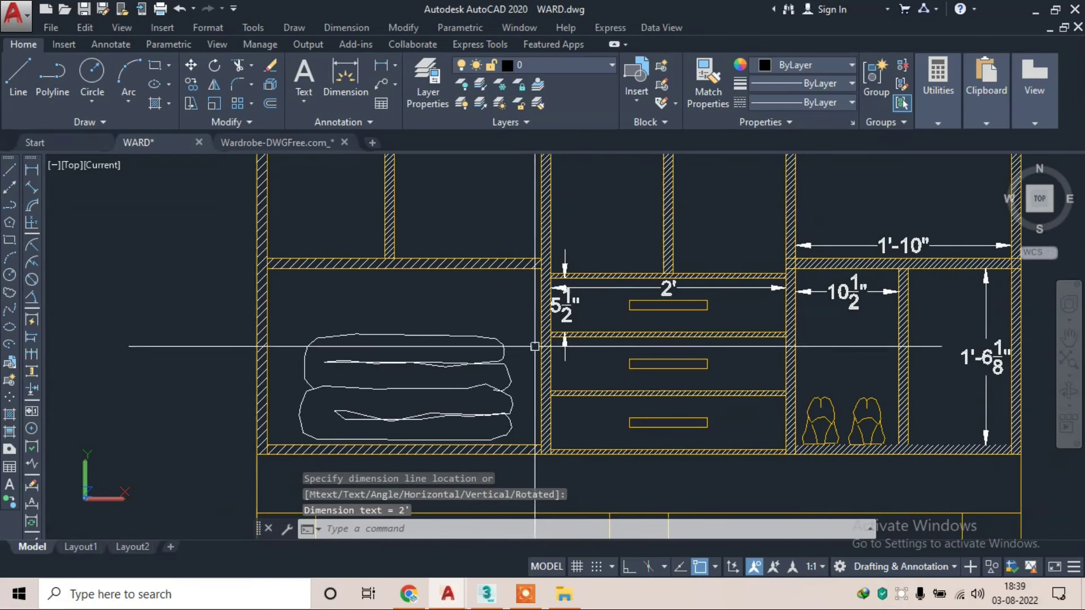
middle_click_drag(284, 304, 401, 313)
key("Return")
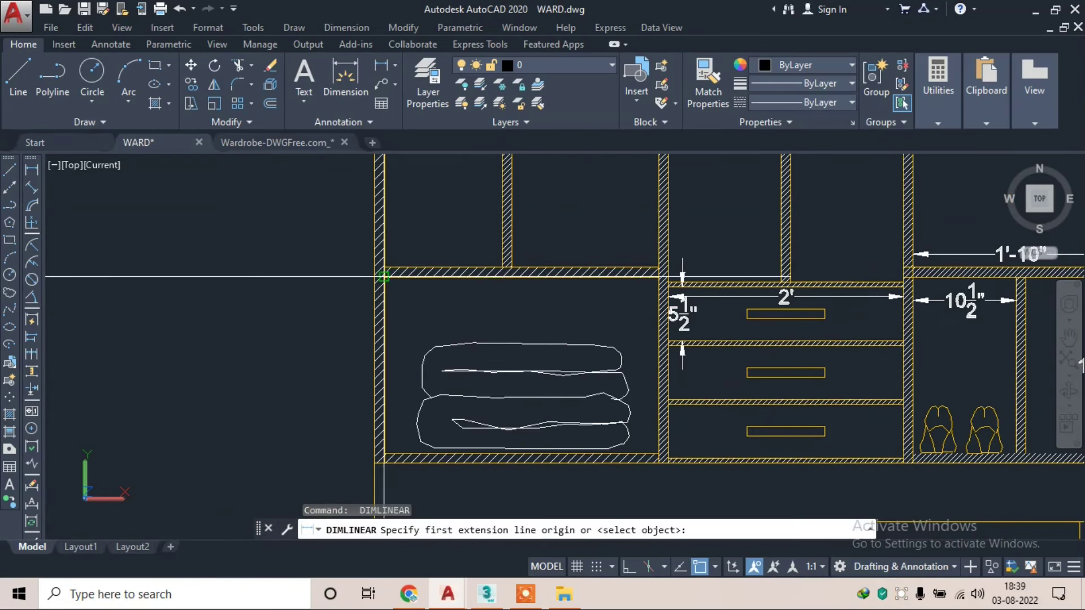
left_click(385, 281)
left_click(658, 276)
left_click(644, 294)
key("Return")
left_click(658, 275)
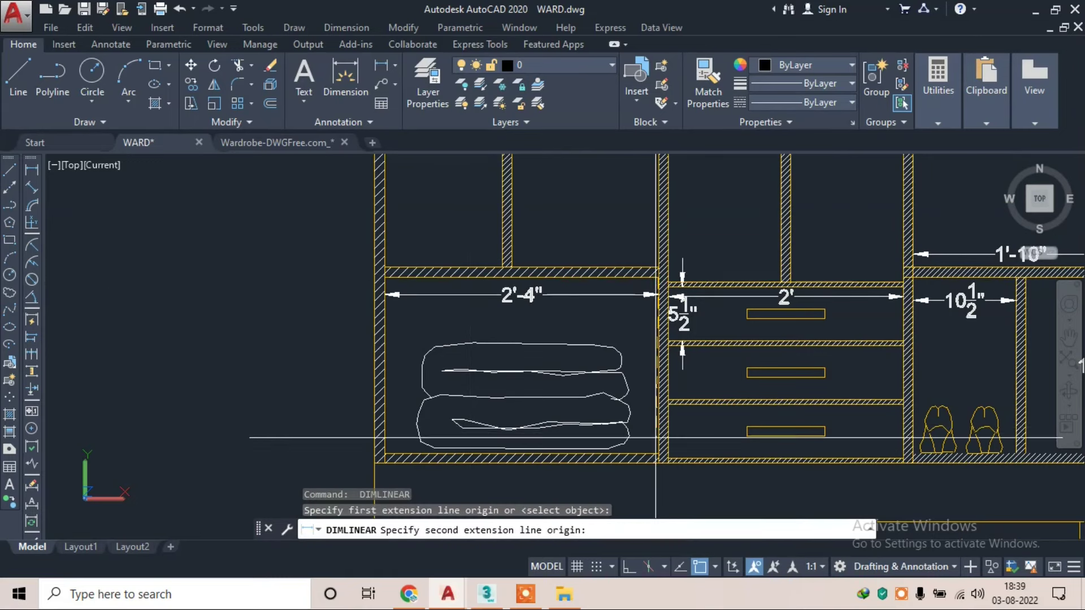
scroll(531, 359, "down", 4)
key("Escape")
scroll(508, 257, "up", 2)
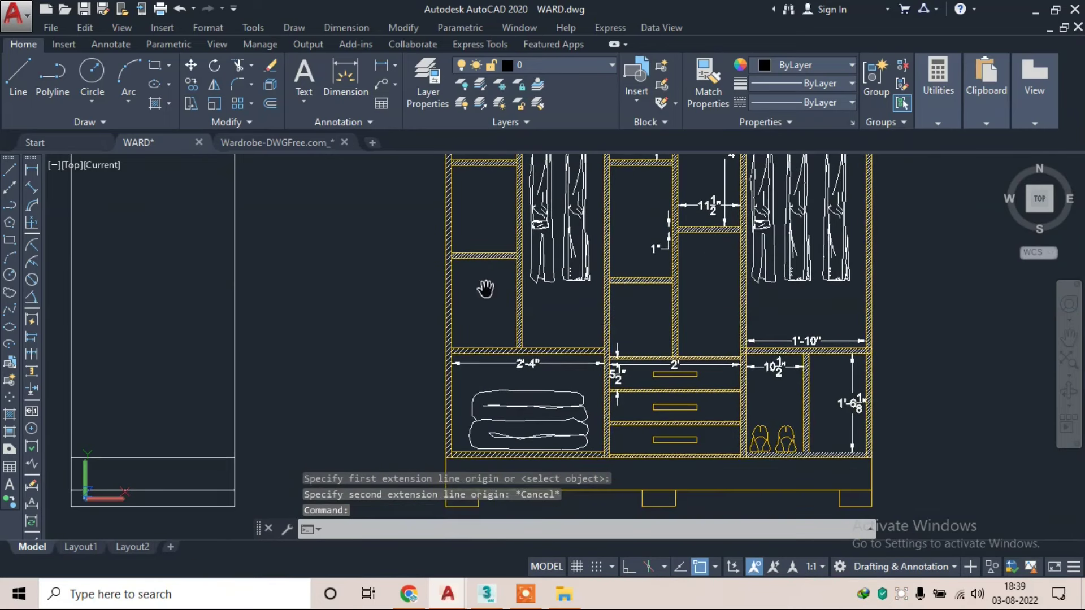
- Dimension the upper shelf with a 1'-4½" height and a 1' width
scroll(480, 268, "up", 4)
key("Return")
left_click(419, 245)
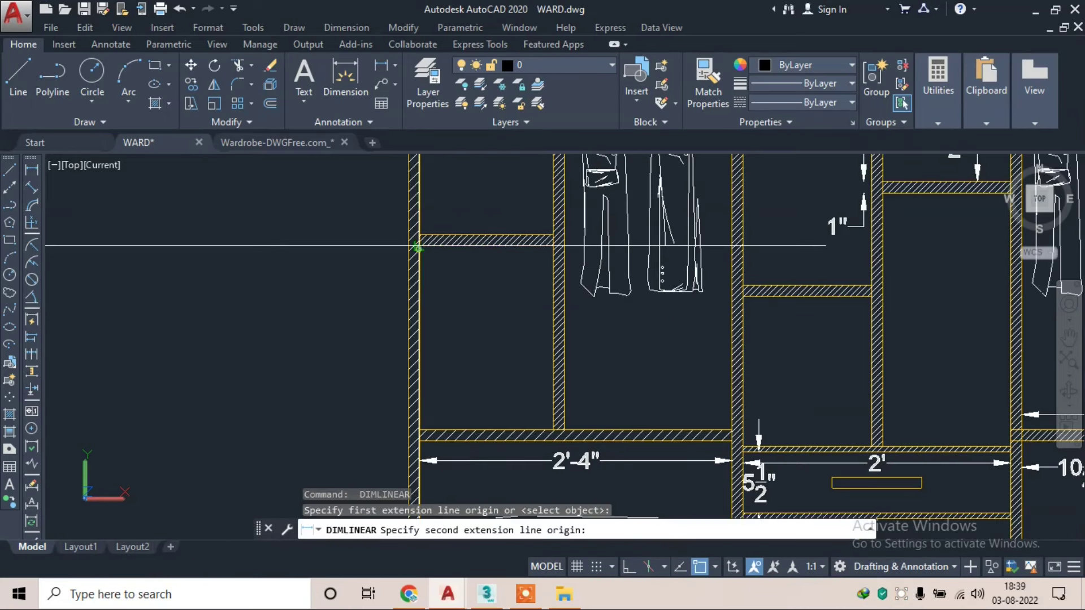
left_click(421, 432)
left_click(440, 376)
key("Escape")
key("Return")
left_click(420, 246)
left_click(560, 240)
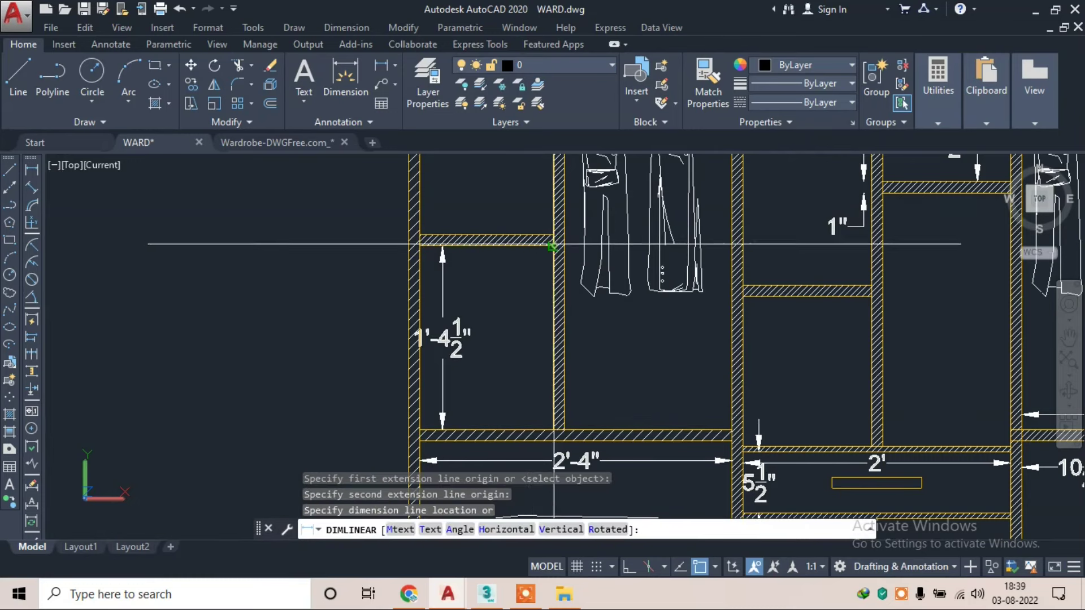
left_click(528, 261)
- Dimension the middle compartment's 11½" width
scroll(529, 261, "down", 4)
scroll(577, 296, "up", 1)
scroll(577, 296, "up", 2)
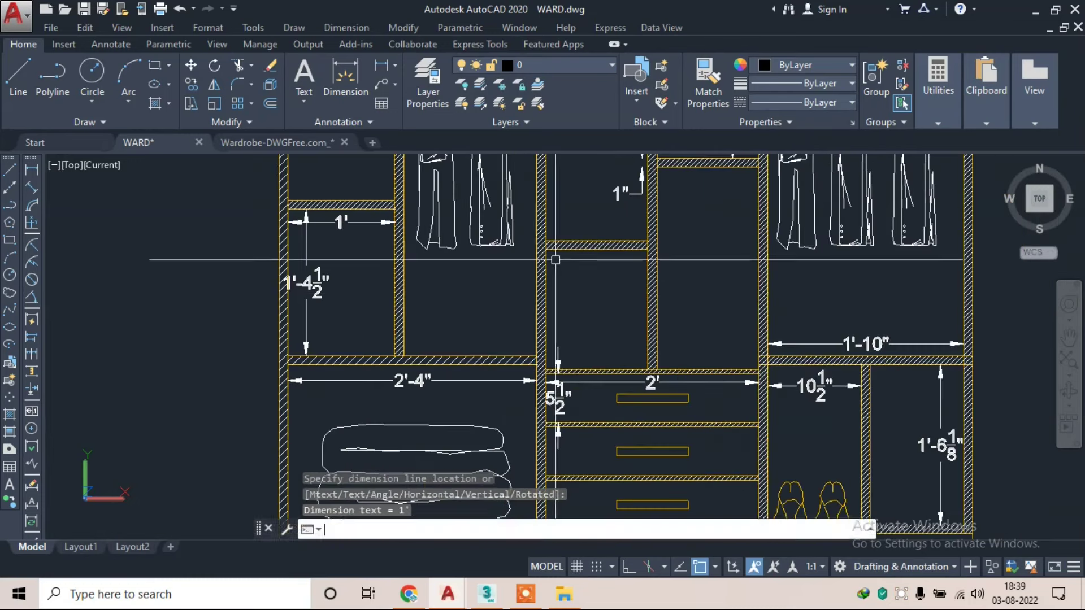
key("Return")
left_click(544, 249)
left_click(647, 250)
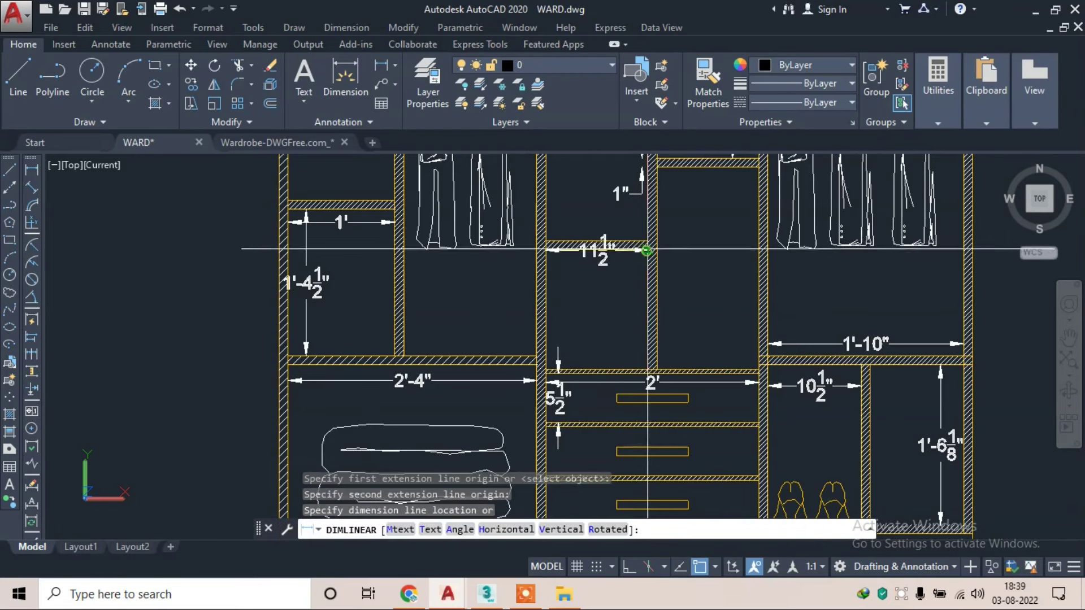
left_click(607, 267)
- Add the 6⅝" dimension below the top and the 1'-3" compartment dimension
scroll(607, 267, "down", 3)
scroll(607, 266, "up", 2)
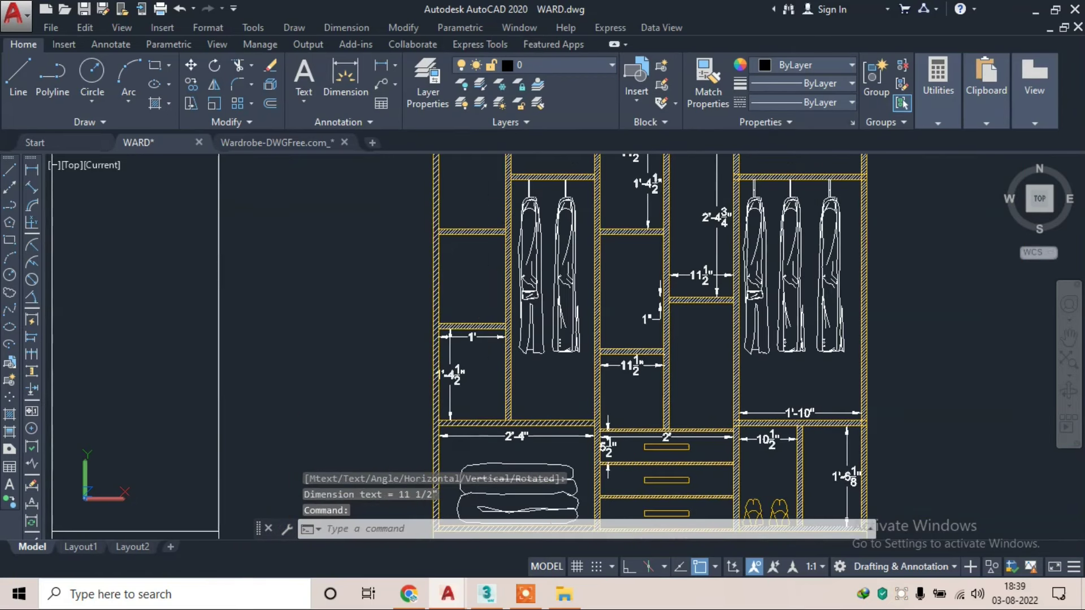
middle_click_drag(539, 169, 544, 235)
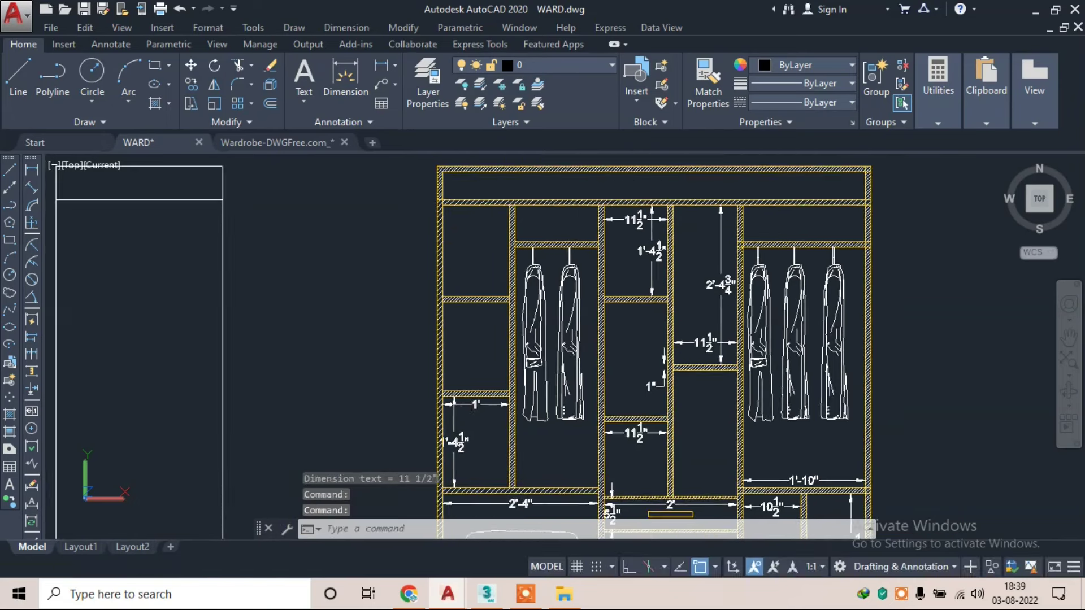
scroll(544, 235, "up", 4)
key("Return")
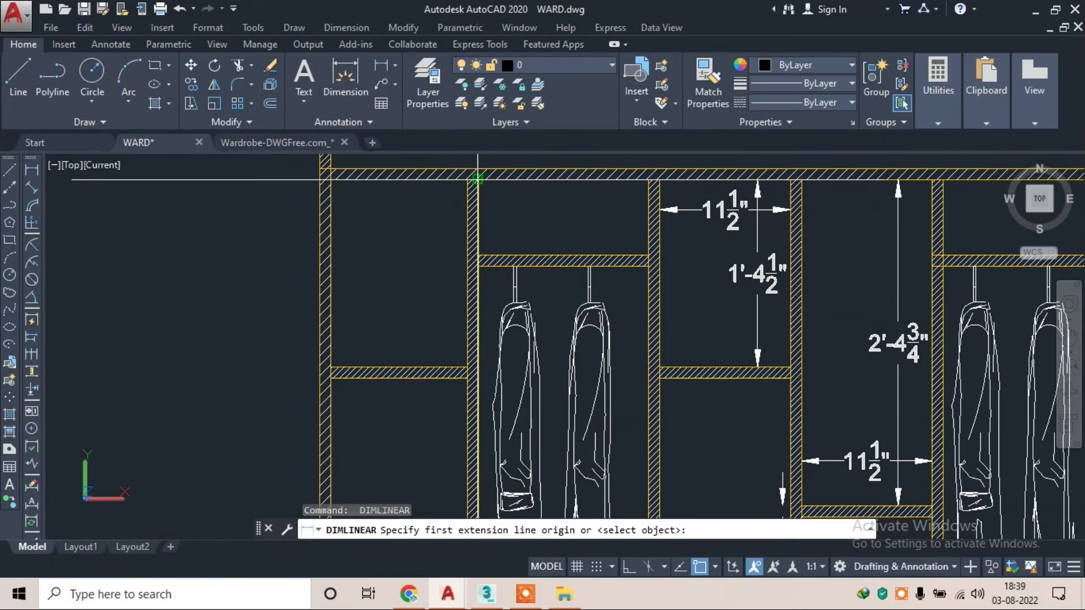
left_click(477, 180)
left_click(478, 255)
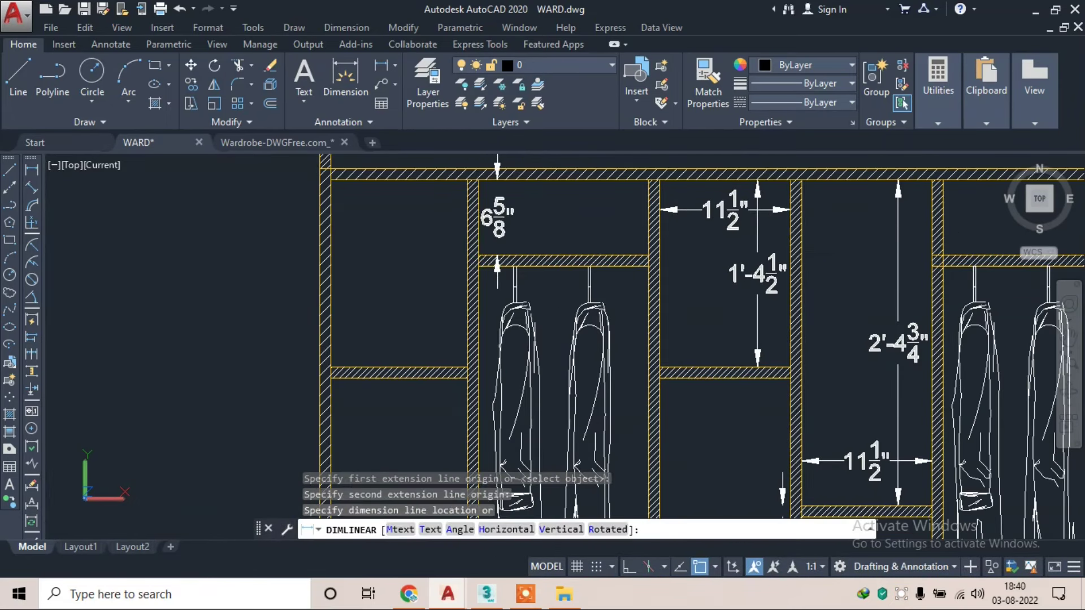
left_click(497, 221)
key("Return")
left_click(648, 256)
left_click(648, 179)
left_click(565, 190)
- Add the 7" top-rail dimension on the right and the overall 6'-6" width above
scroll(566, 211, "down", 4)
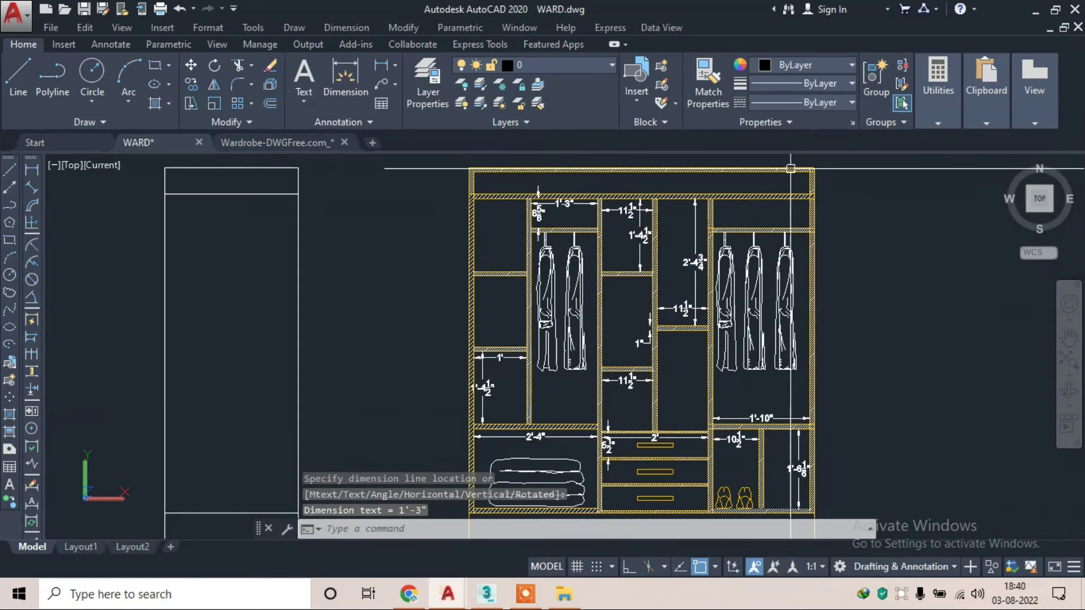
scroll(790, 168, "up", 4)
key("Return")
left_click(813, 172)
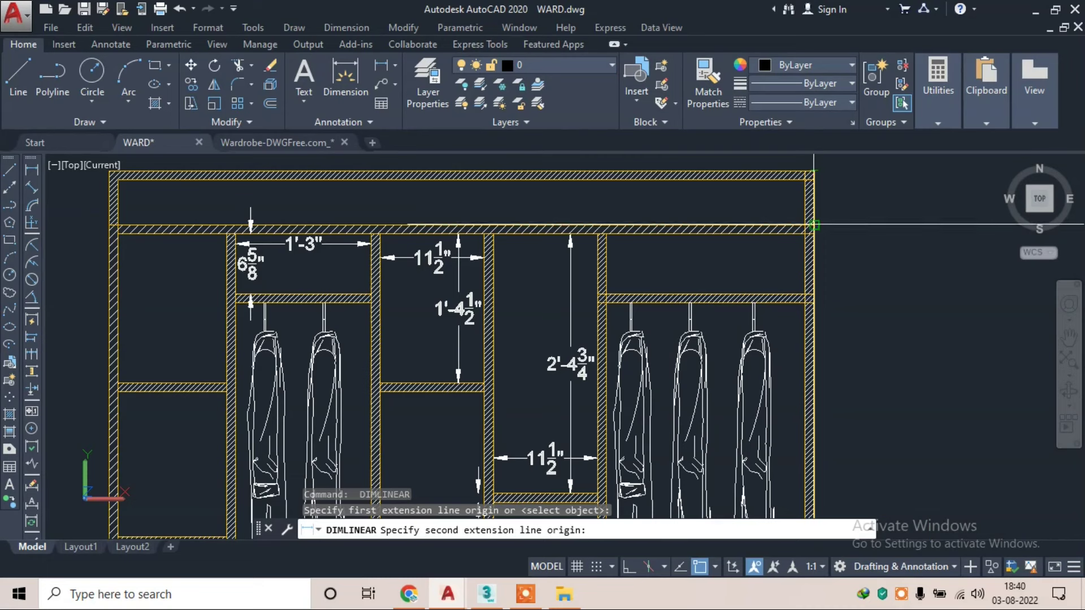
left_click(813, 233)
left_click(828, 203)
middle_click_drag(531, 216, 550, 273)
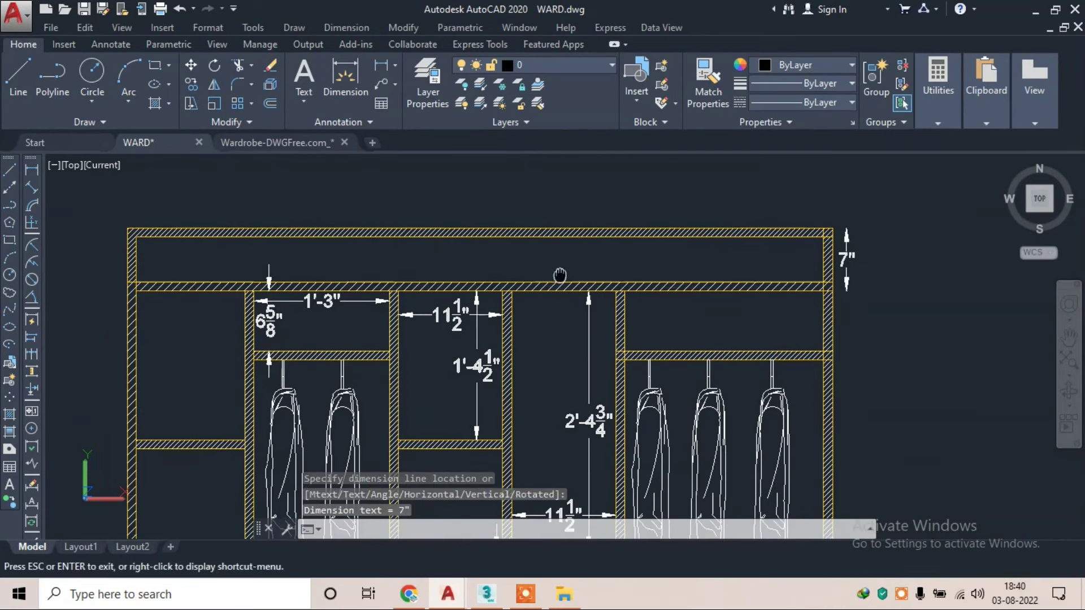
key("Return")
left_click(127, 228)
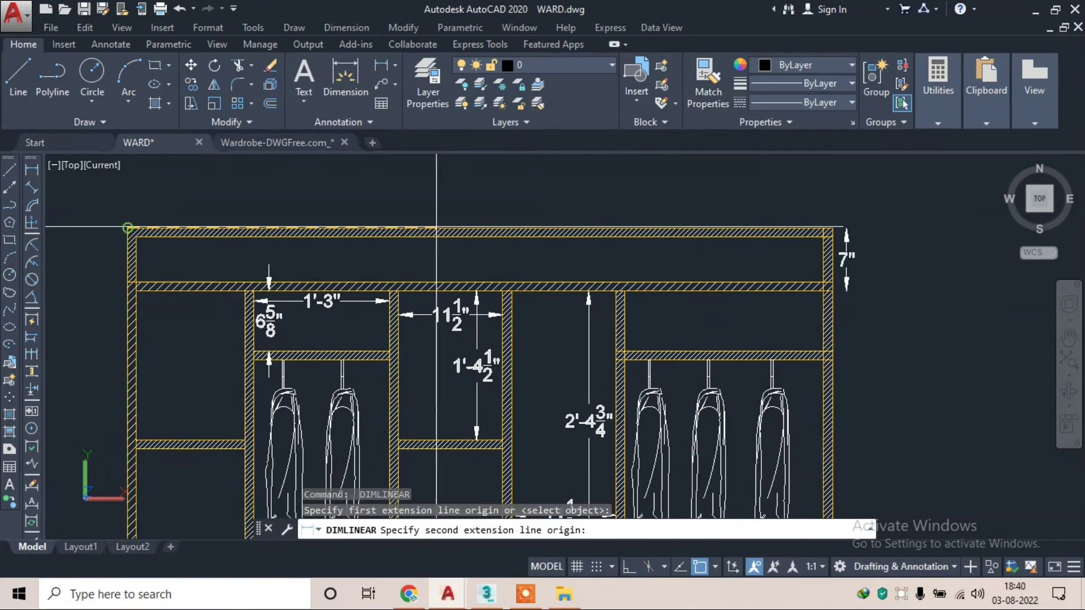
left_click(832, 228)
left_click(725, 207)
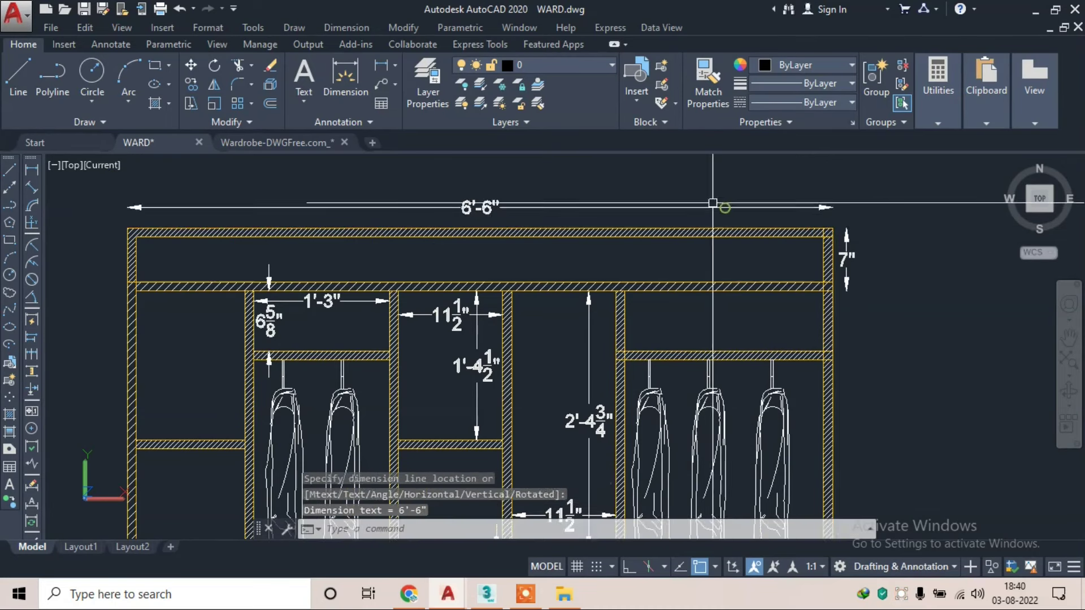
scroll(577, 279, "down", 2)
scroll(577, 280, "down", 2)
middle_click_drag(543, 395, 543, 310)
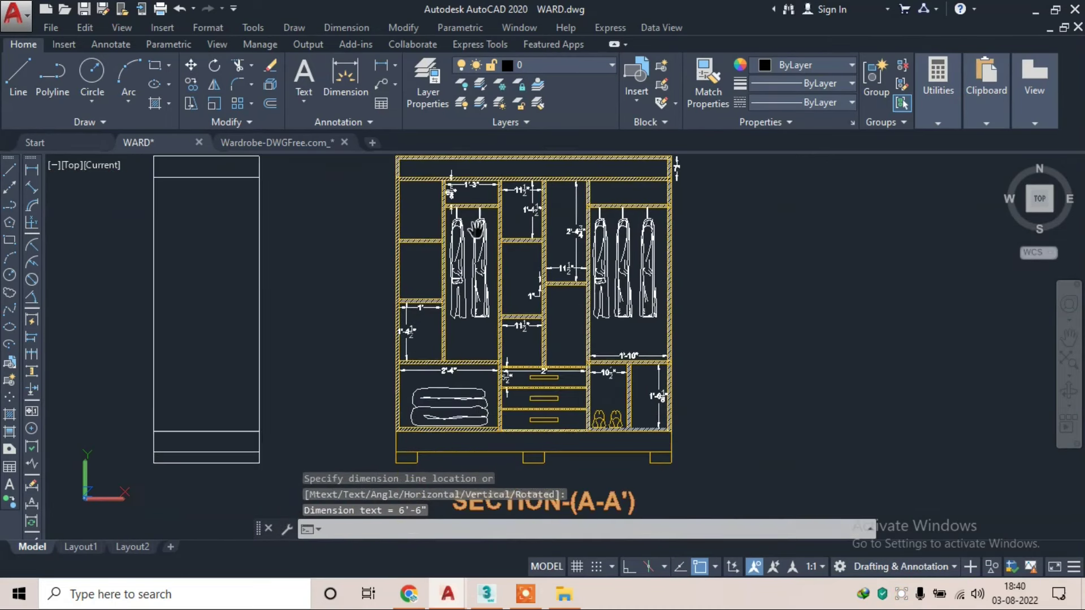
scroll(542, 339, "up", 2)
scroll(431, 369, "up", 2)
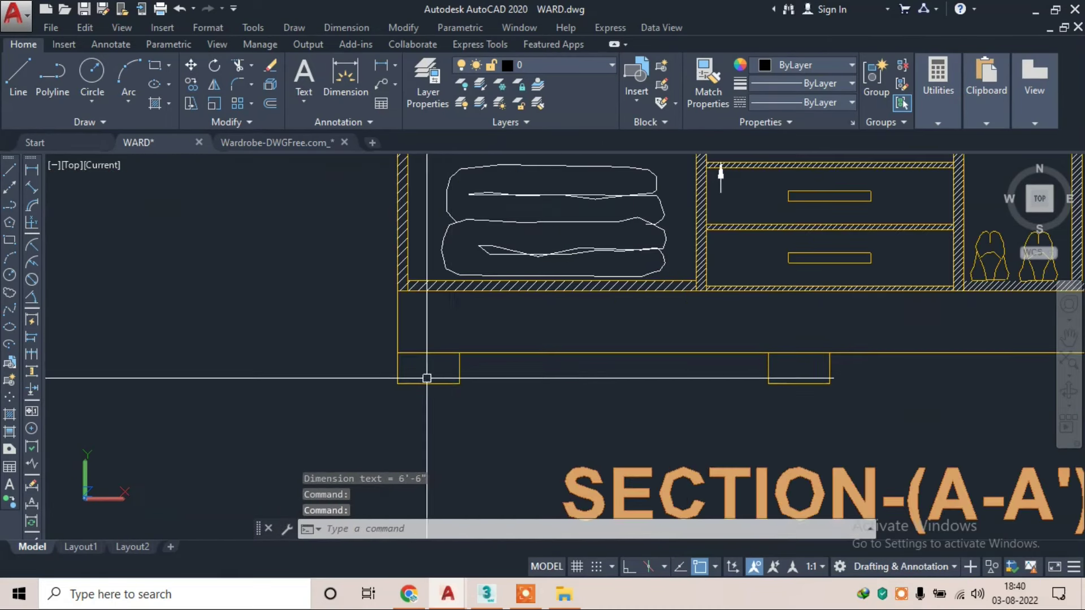
- Dimension the left foot with a 3" height and a 6" width
key("space")
left_click(458, 353)
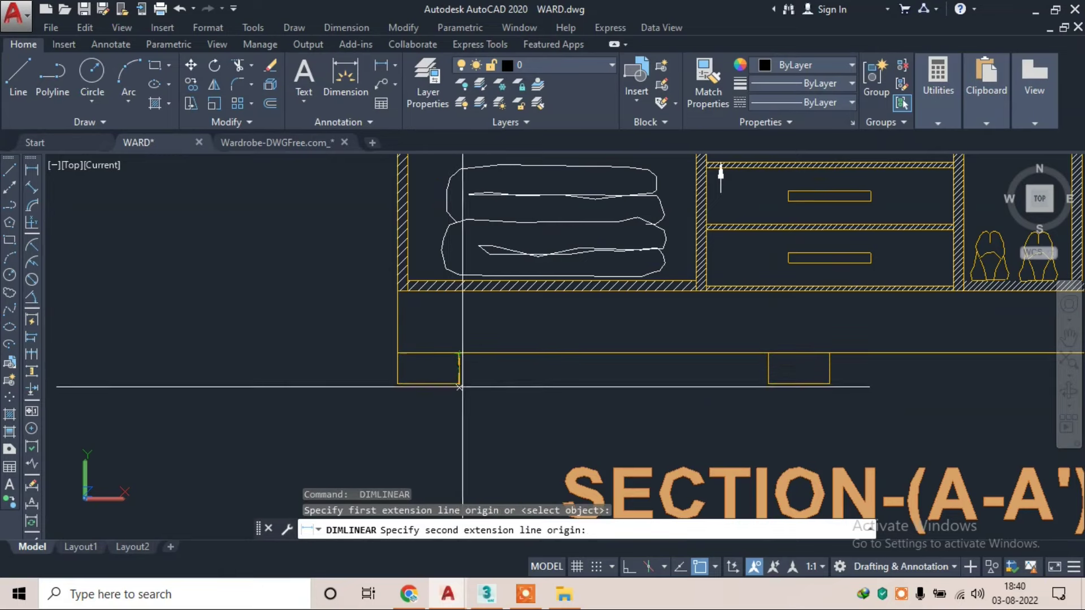
left_click(460, 384)
left_click(471, 373)
key("space")
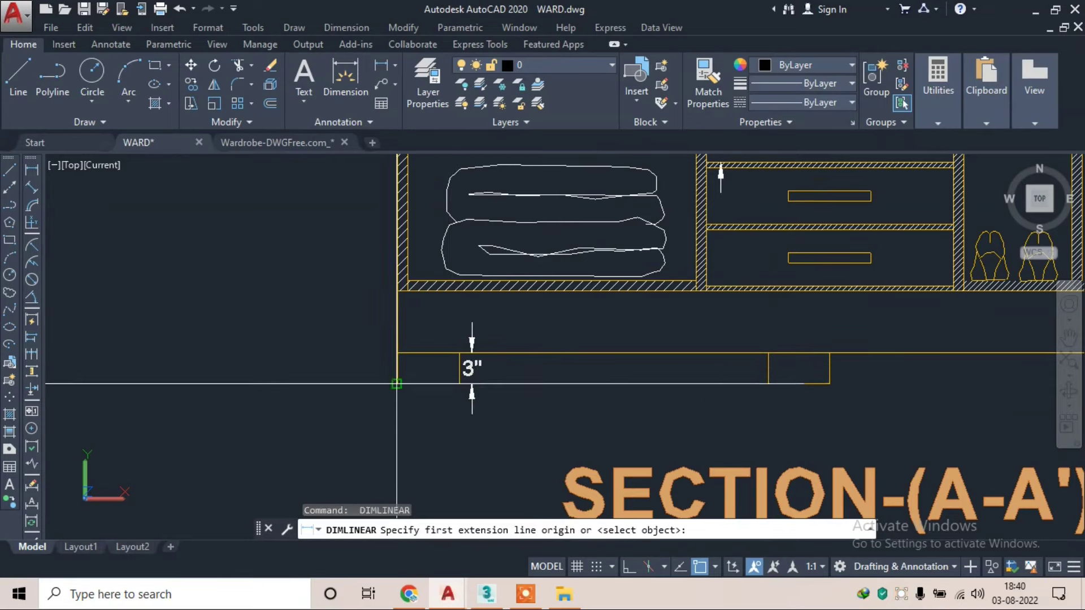
left_click(394, 384)
left_click(458, 383)
left_click(429, 402)
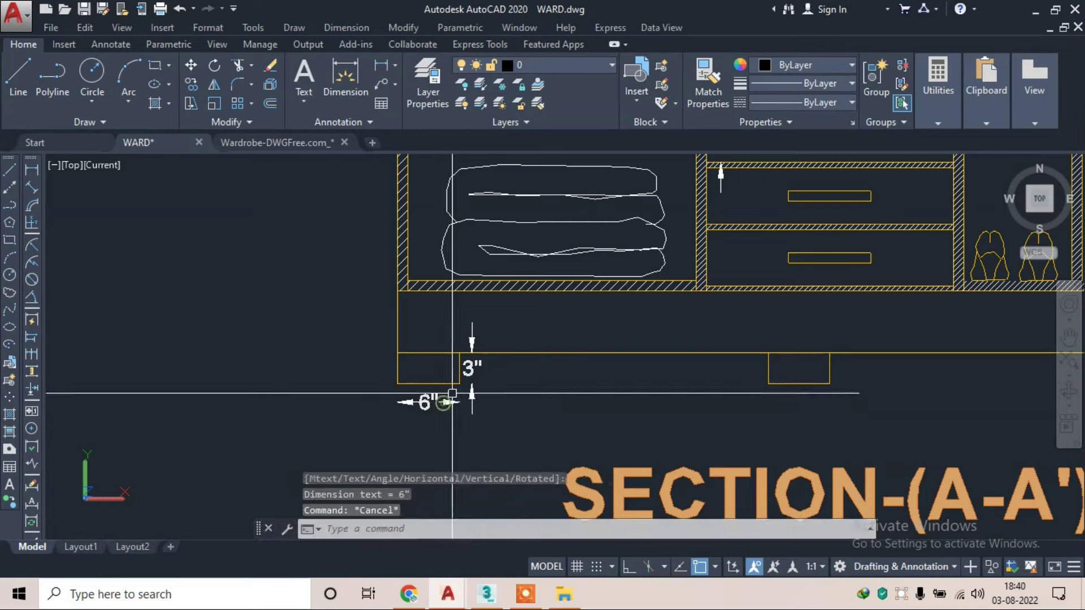
- Add the two 2'-6" spacing dimensions between the feet
key("space")
left_click(458, 384)
left_click(767, 383)
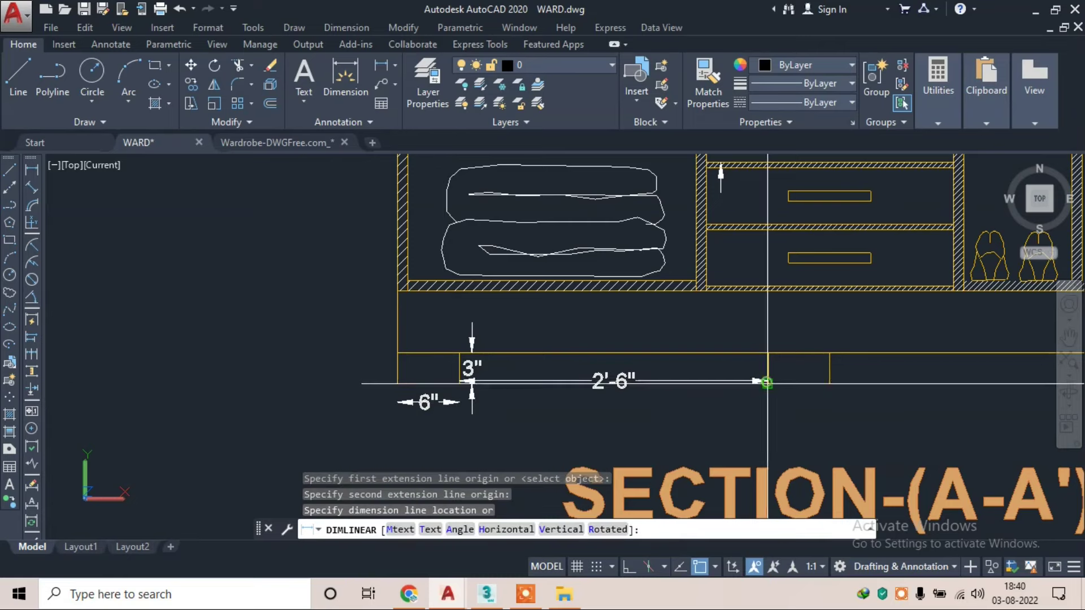
left_click(667, 382)
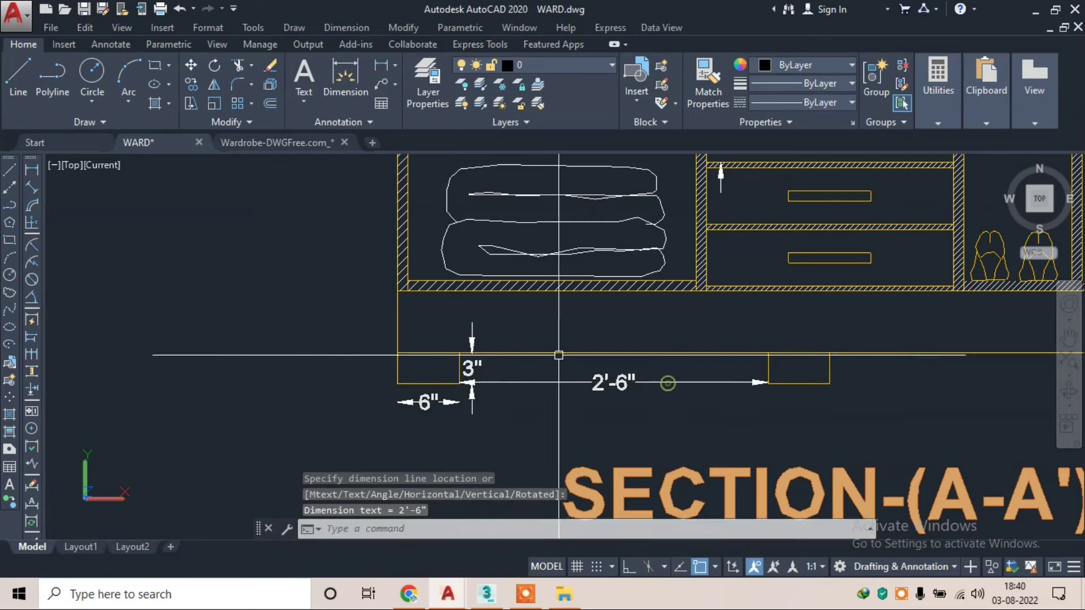
scroll(485, 333, "down", 2)
key("space")
left_click(486, 344)
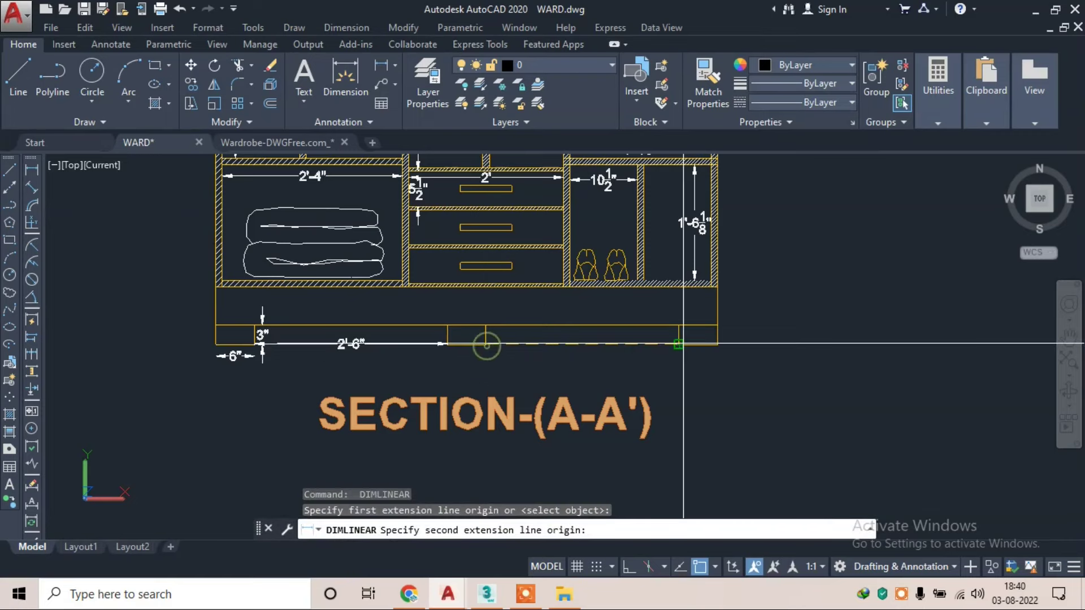
left_click(679, 344)
left_click(566, 343)
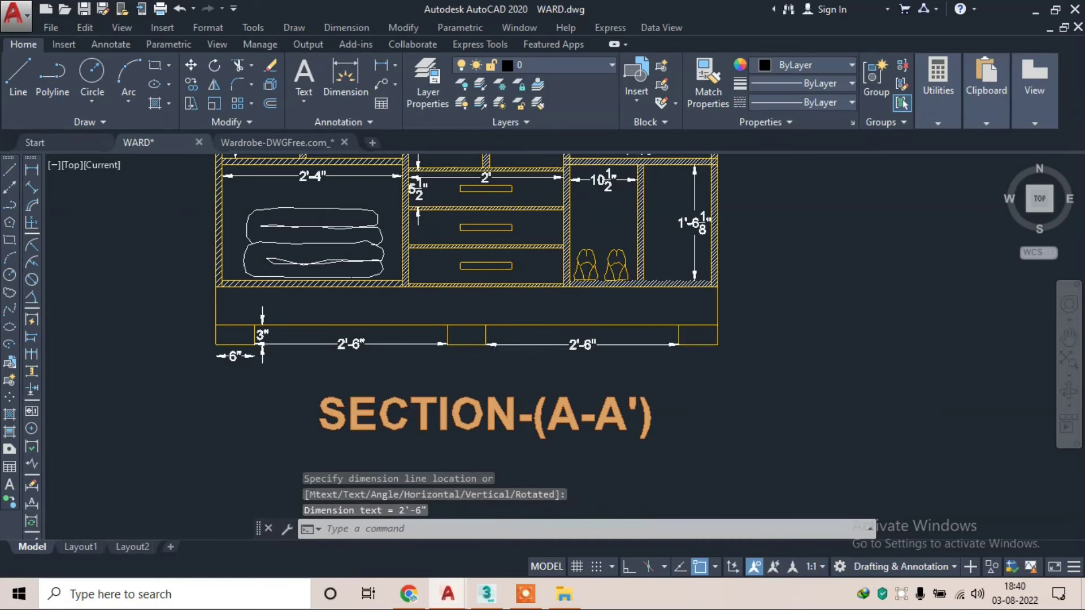
scroll(567, 346, "down", 2)
scroll(621, 339, "up", 2)
scroll(632, 316, "up", 3)
- Add the 6" plinth height dimension on the right and select the overall 6'-6" dimension
key("space")
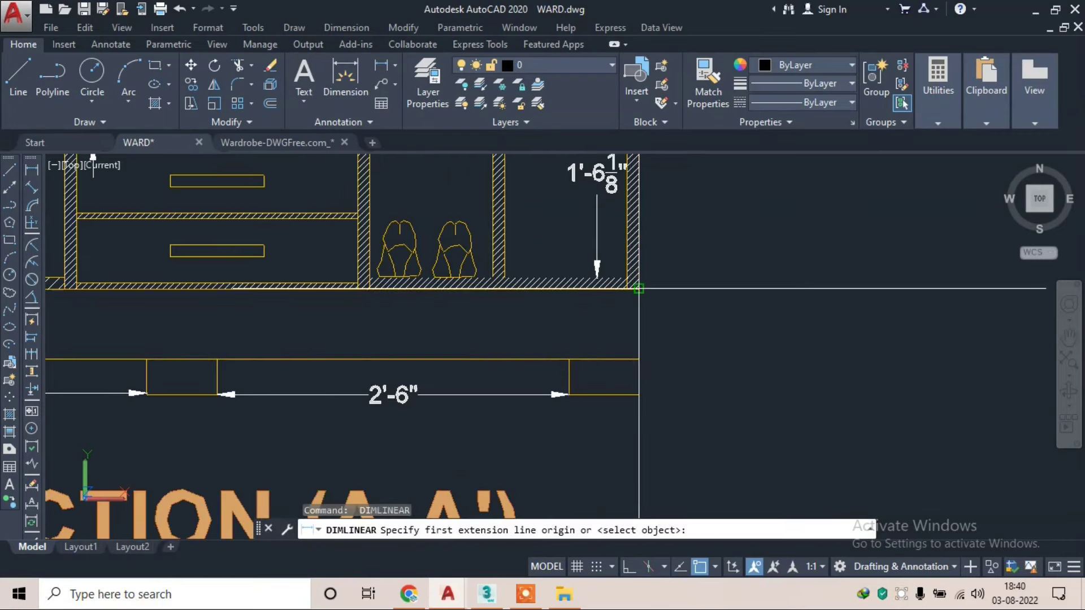
left_click(641, 287)
left_click(638, 359)
left_click(655, 339)
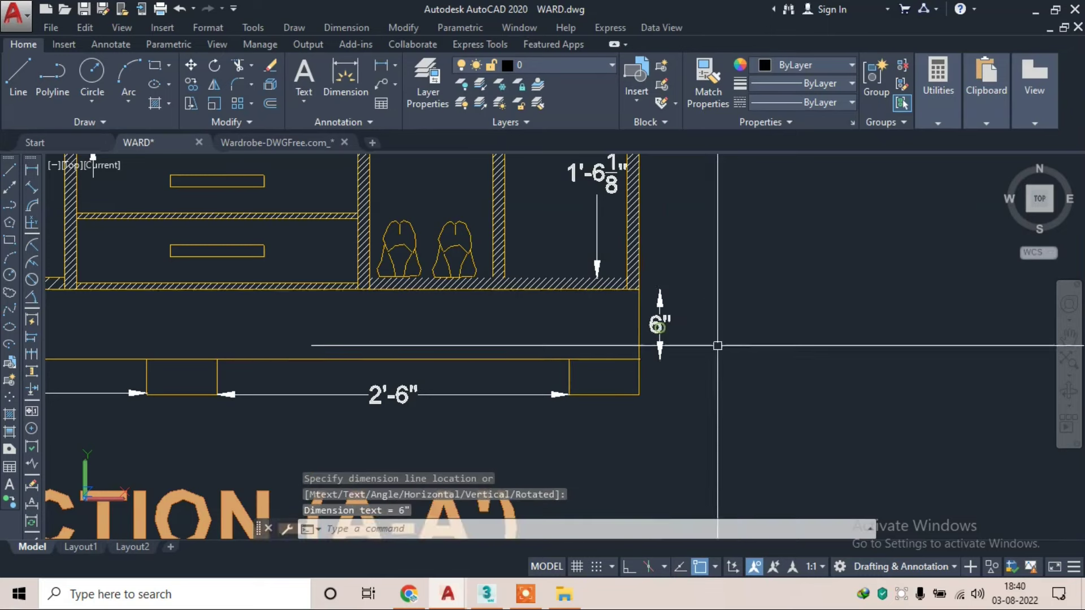
scroll(655, 342, "down", 3)
scroll(690, 316, "down", 2)
scroll(677, 243, "down", 2)
middle_click_drag(568, 243, 574, 272)
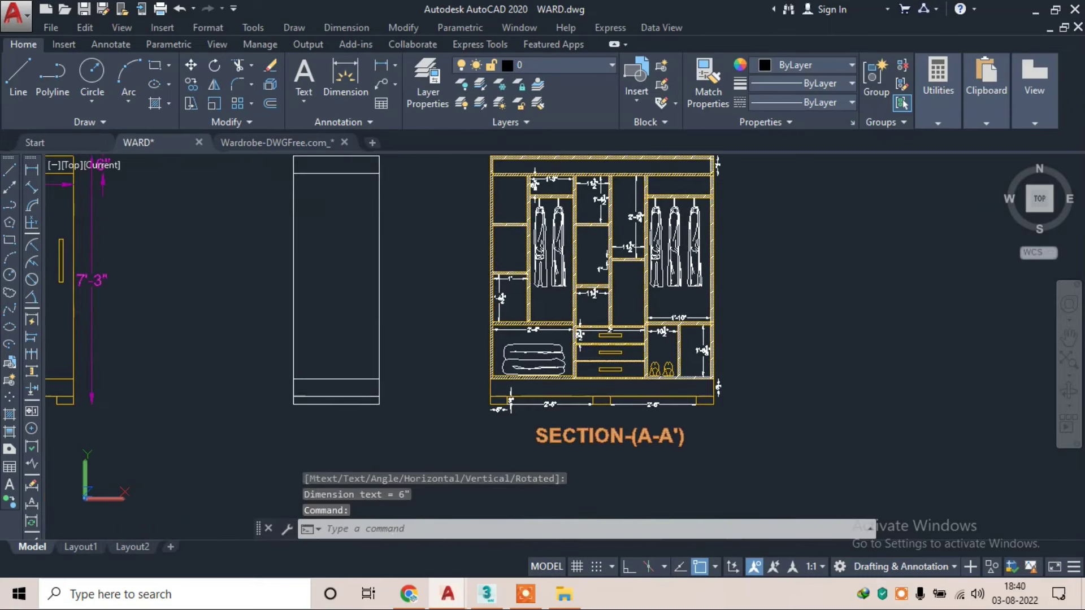
scroll(602, 193, "up", 2)
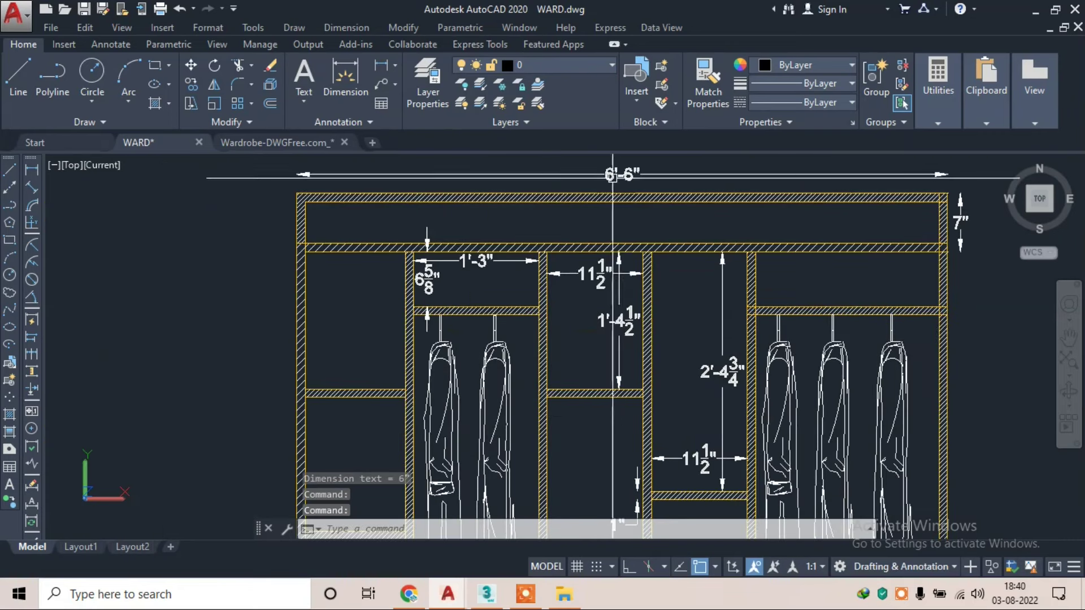
left_click(544, 175)
- Move the 6'-6", 6⅝", 11½" and 1'-4½" dimensions onto the DIM layer
left_click(433, 268)
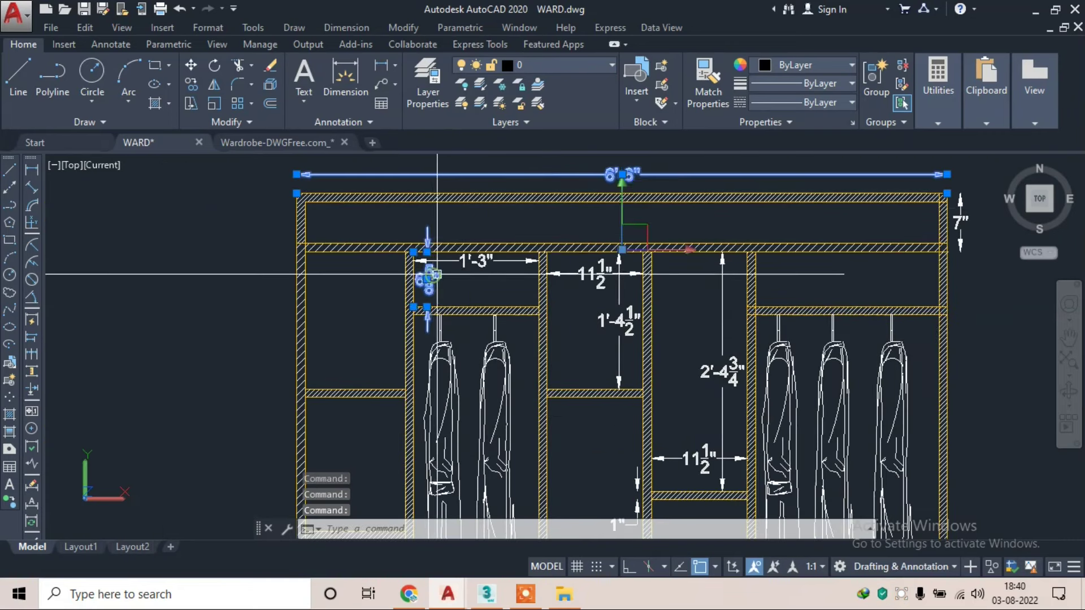
scroll(435, 271, "up", 2)
left_click(621, 273)
left_click(697, 308)
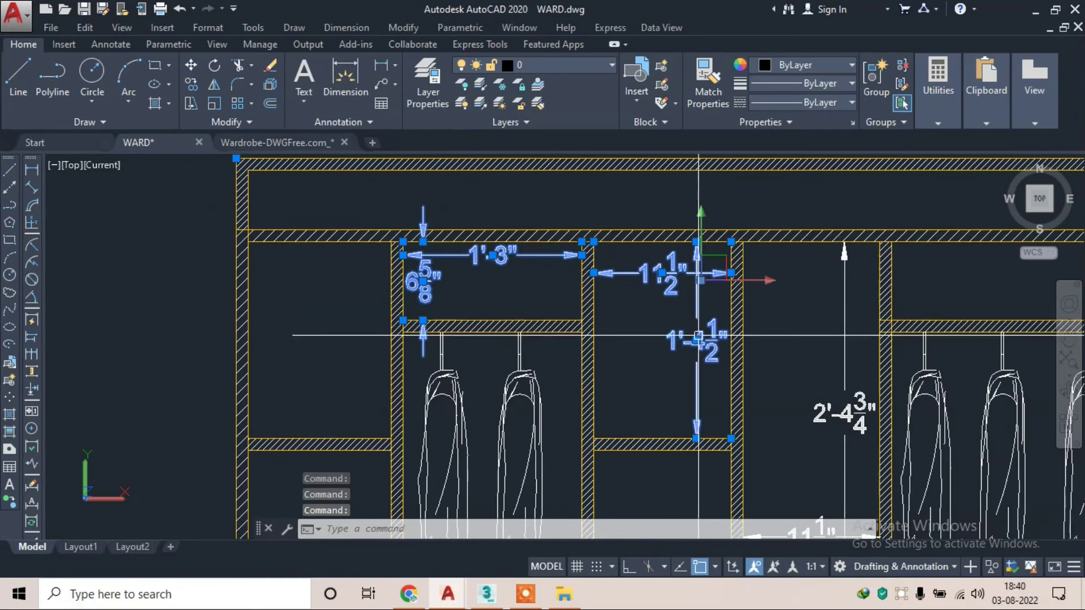
left_click(565, 71)
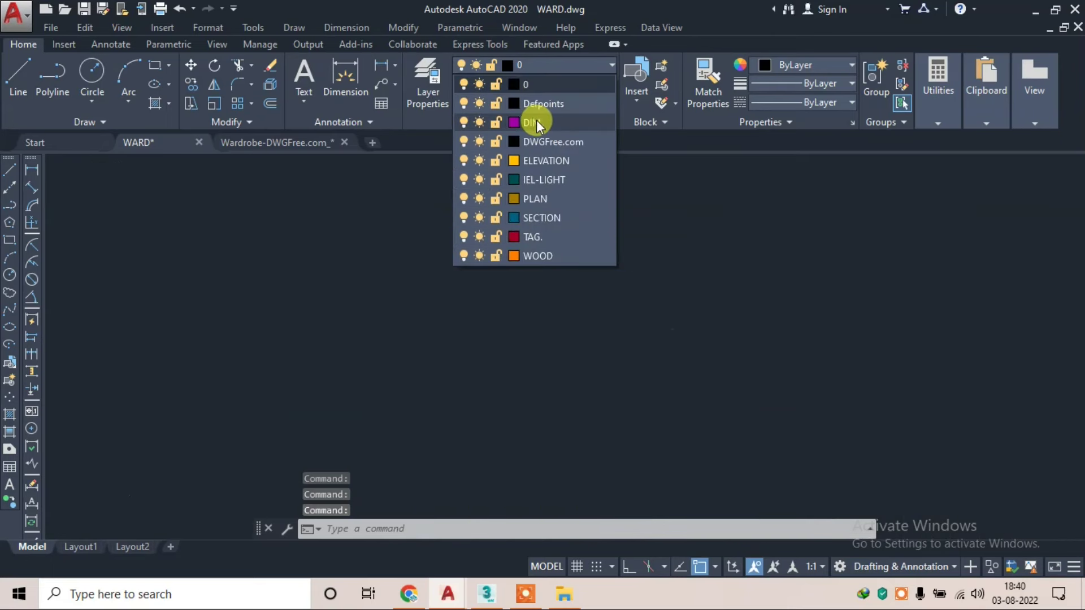
left_click(534, 123)
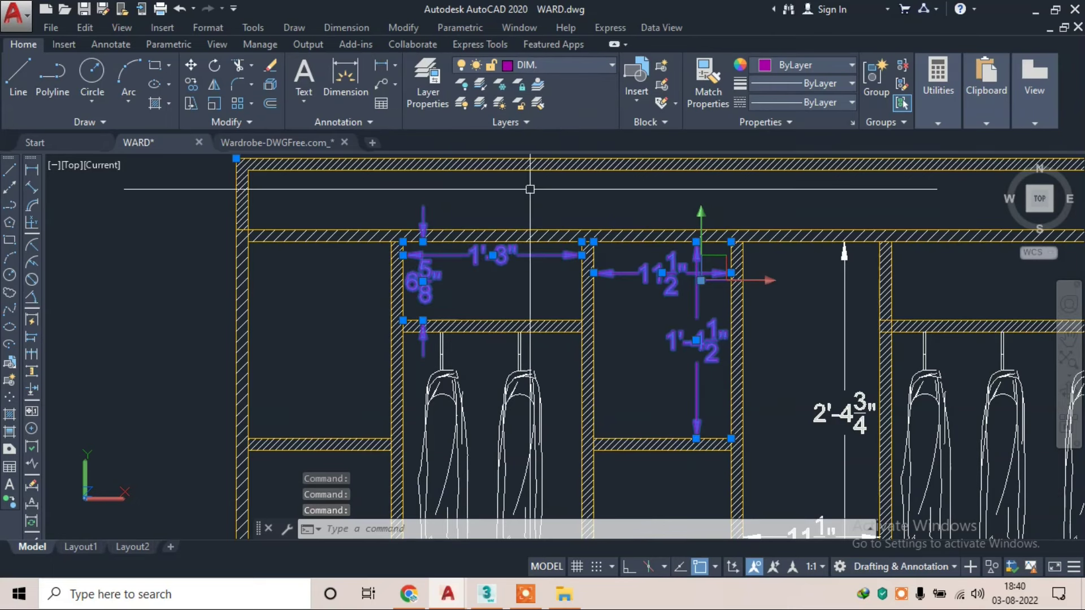
scroll(530, 189, "down", 2)
key("Escape")
- Use MATCHPROP from the magenta 1'-4½" dimension onto the 2'-4¾" and 11½" dimensions
type("ma")
key("Return")
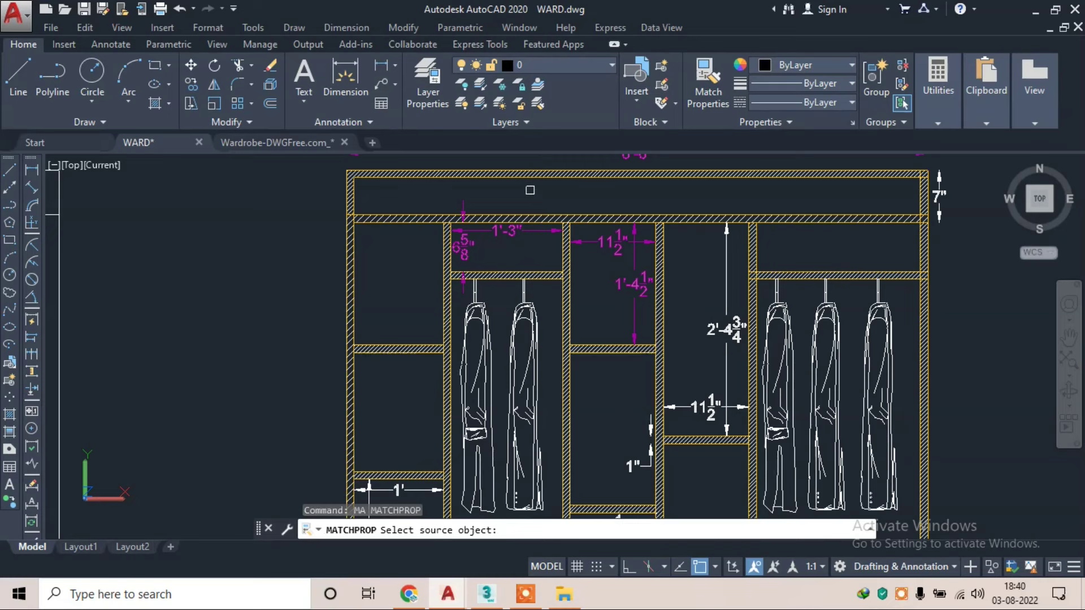
scroll(639, 284, "up", 1)
left_click(639, 285)
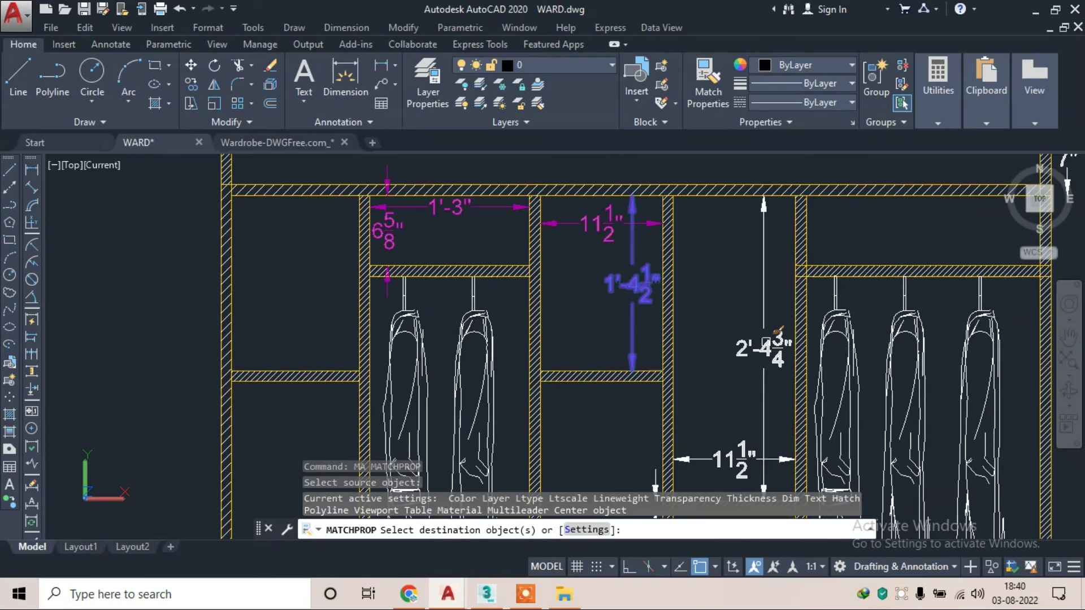
left_click(766, 342)
middle_click_drag(714, 357, 658, 223)
left_click(665, 308)
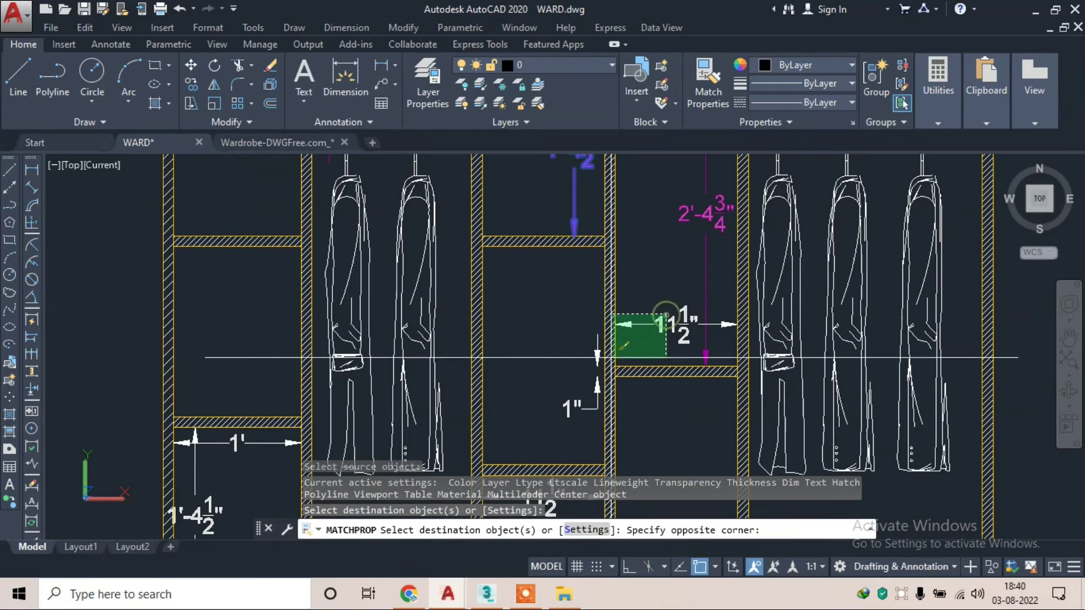
left_click(614, 350)
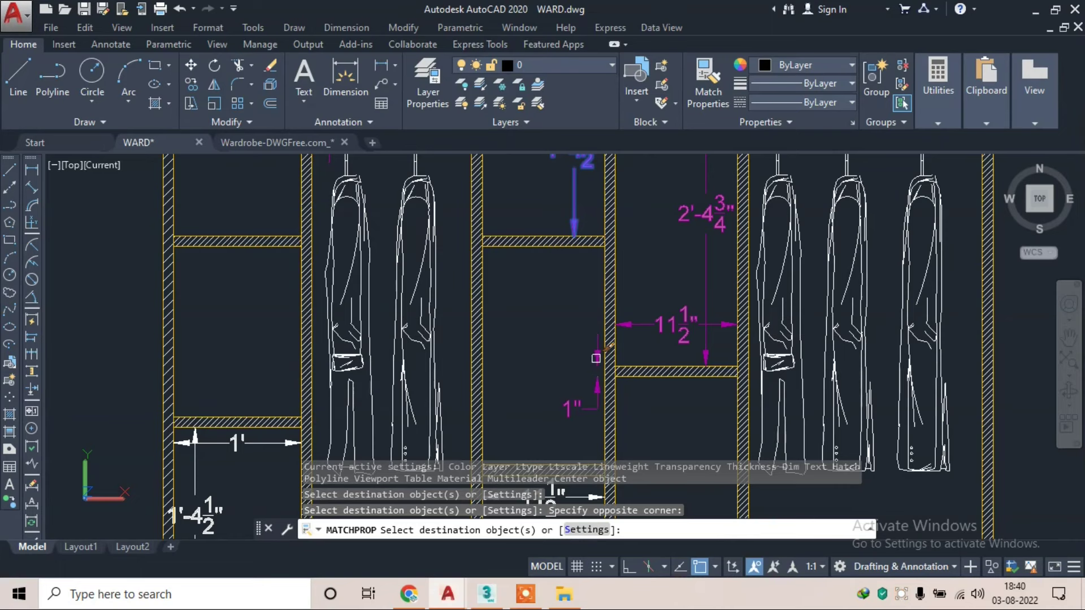
- Match the 7" top-right and 1' shelf dimensions to the magenta DIM style
scroll(593, 359, "down", 2)
middle_click_drag(701, 353, 612, 418)
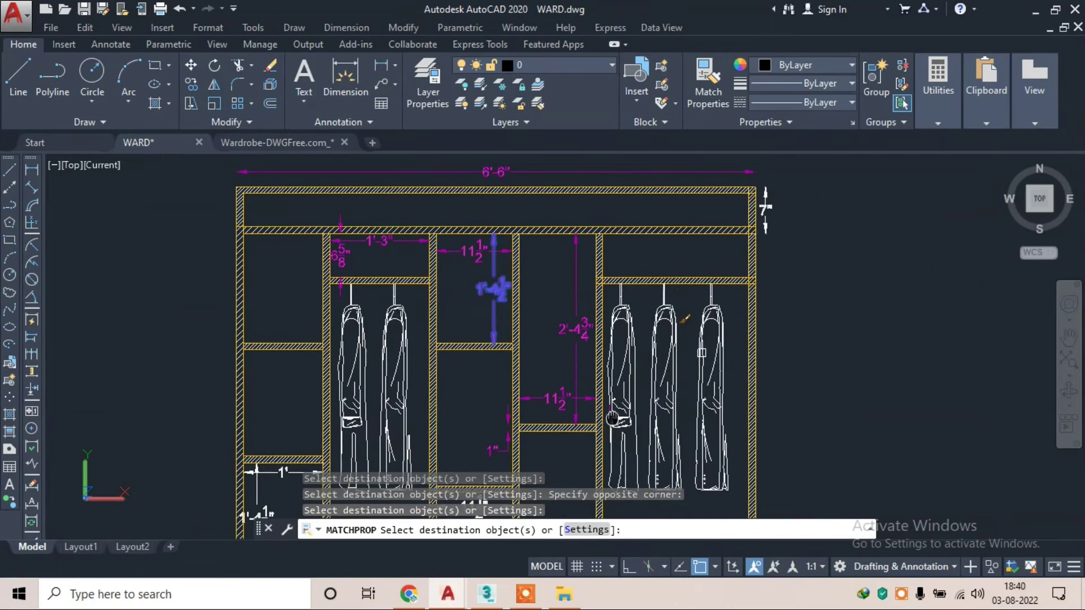
scroll(765, 208, "up", 1)
scroll(758, 231, "up", 1)
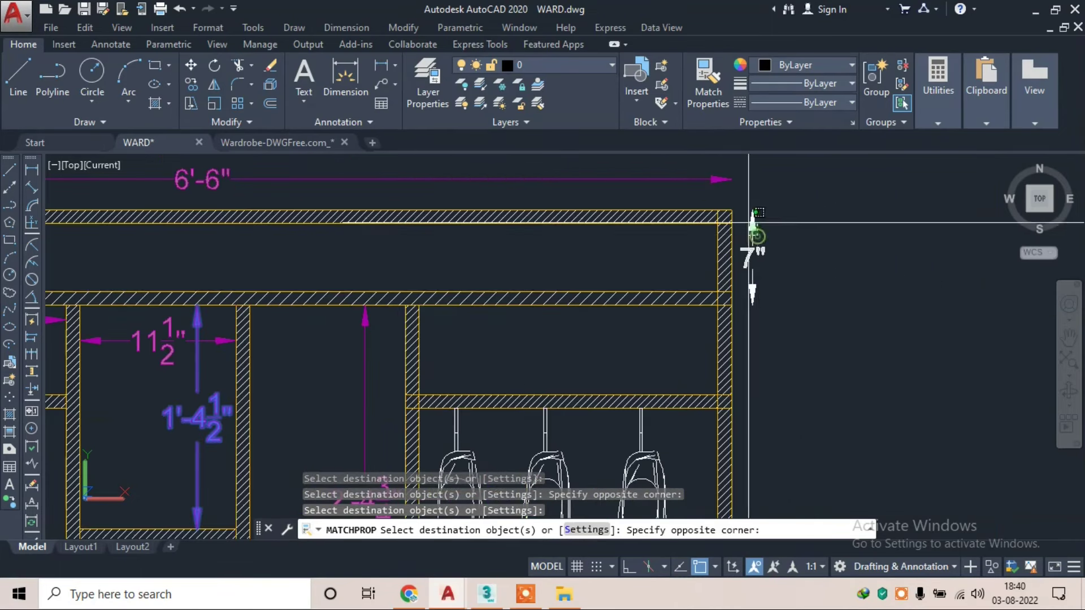
left_click(749, 233)
scroll(748, 233, "down", 1)
scroll(710, 261, "down", 2)
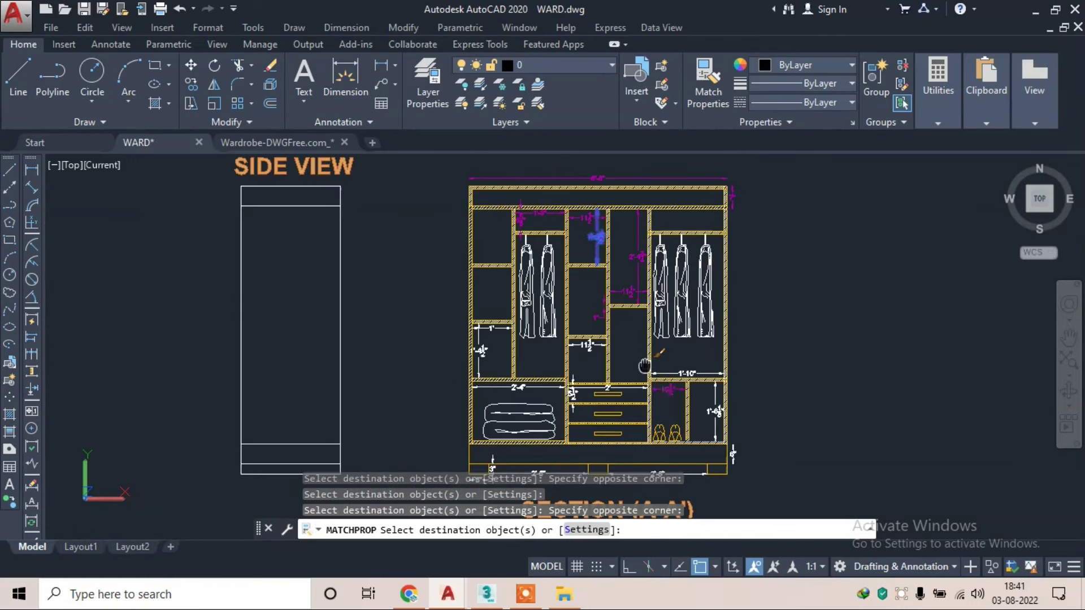
middle_click_drag(646, 364, 634, 323)
scroll(489, 285, "up", 1)
scroll(489, 286, "up", 1)
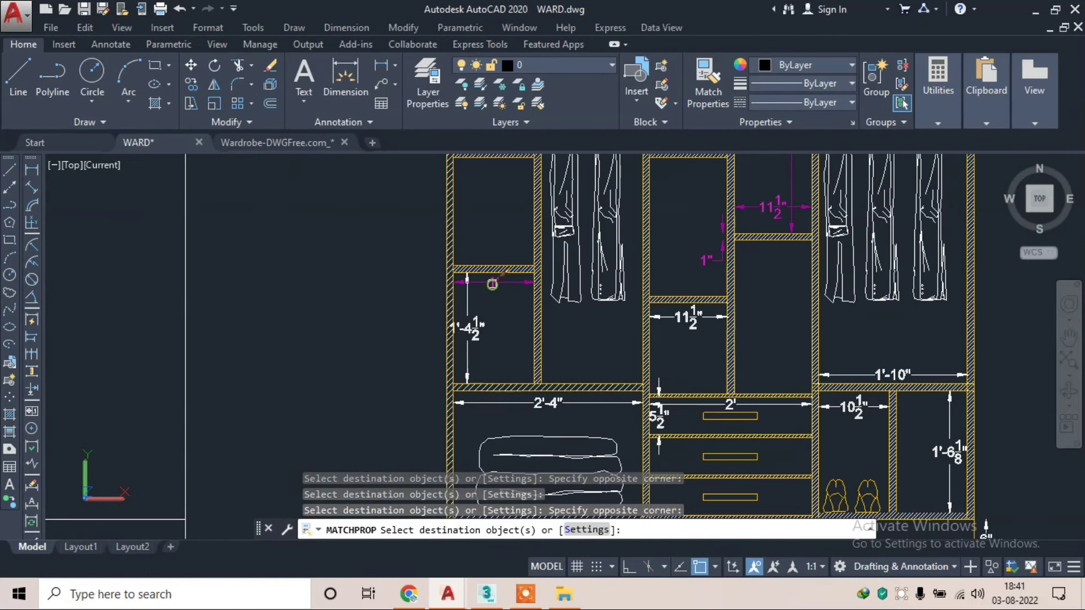
left_click(492, 284)
- Match the 2' drawer width, 5½" drawer and 2'-4" dimensions to magenta
middle_click_drag(471, 335, 414, 297)
scroll(632, 263, "up", 2)
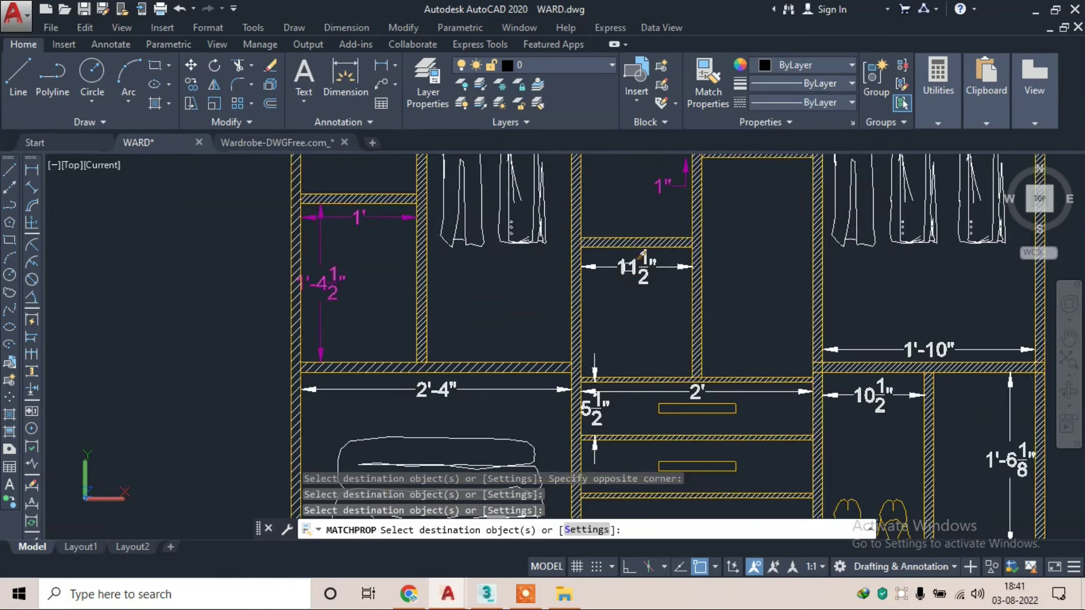
scroll(629, 268, "down", 3)
scroll(775, 245, "up", 3)
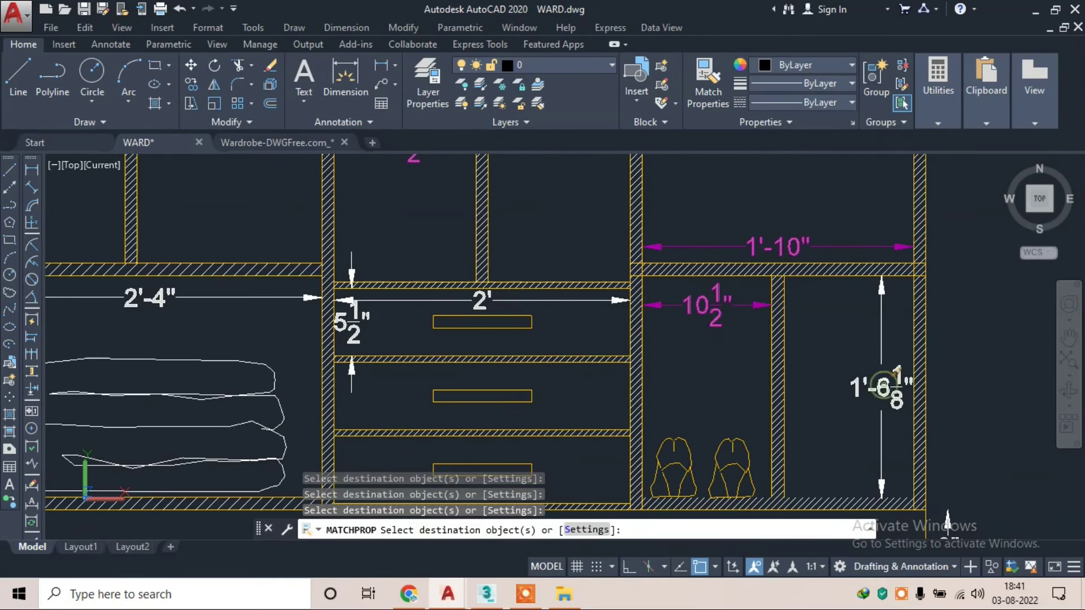
middle_click_drag(883, 388, 1025, 346)
scroll(723, 247, "up", 1)
left_click(592, 235)
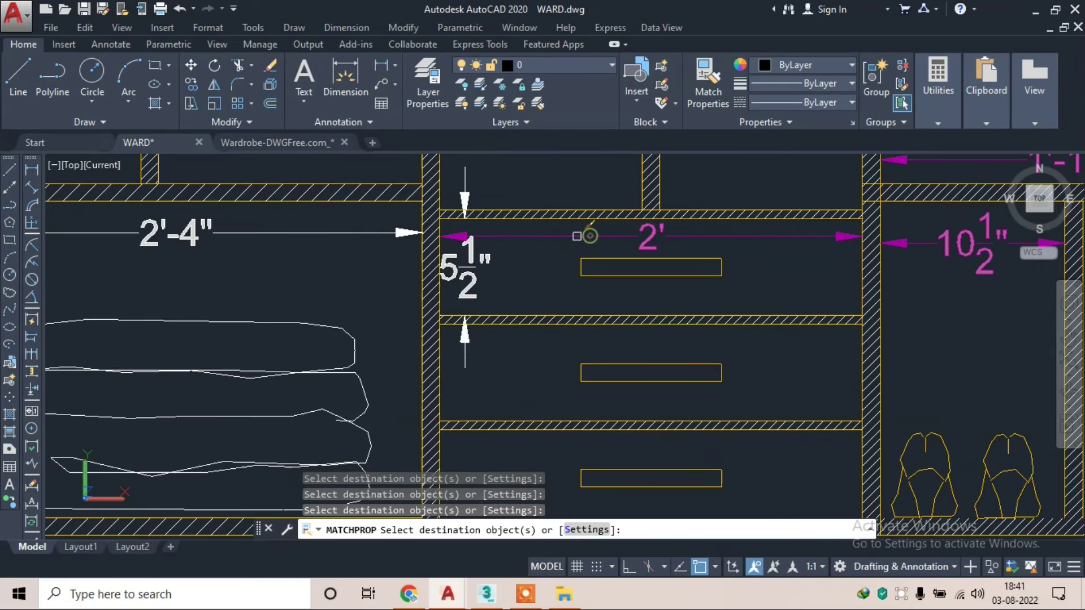
left_click(472, 265)
scroll(472, 266, "down", 2)
scroll(472, 266, "down", 1)
scroll(494, 252, "up", 2)
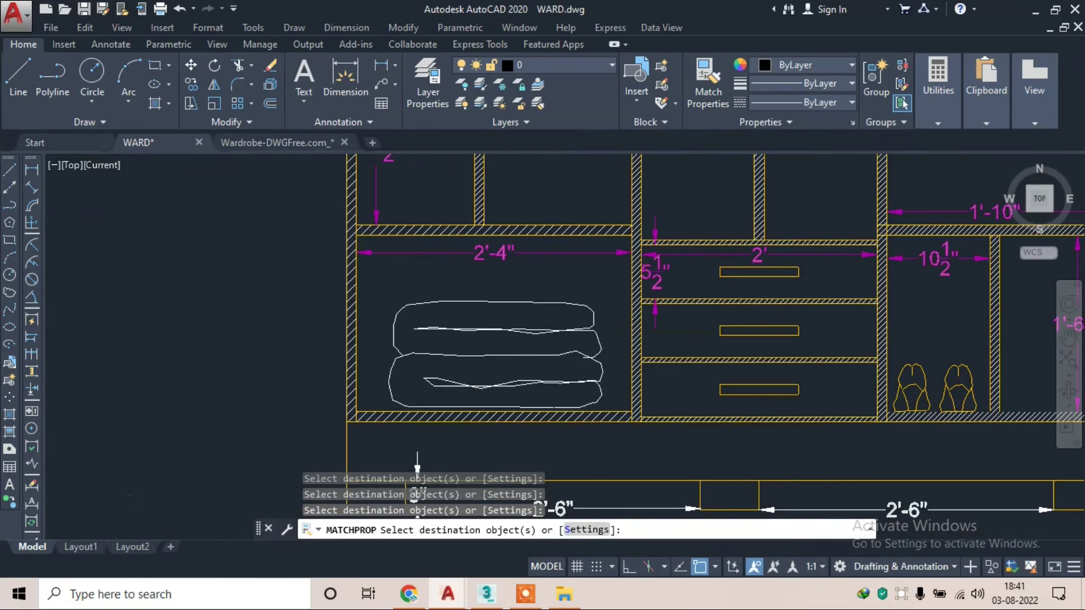
scroll(495, 252, "up", 1)
left_click(495, 252)
- Match the 3" plinth dimension and finish copying properties
scroll(494, 252, "down", 4)
scroll(467, 382, "up", 2)
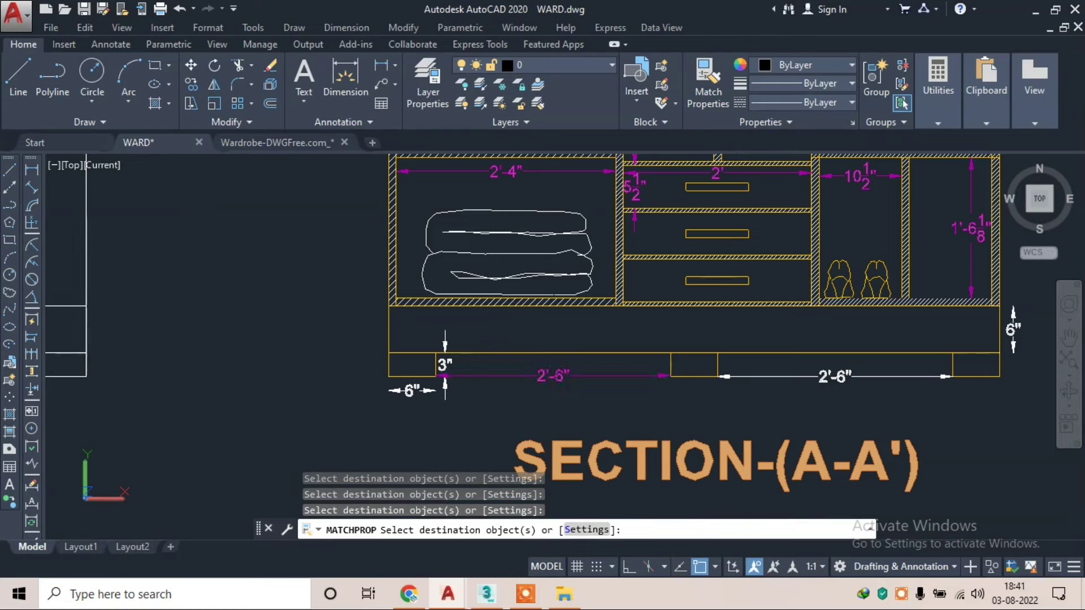
scroll(431, 374, "up", 3)
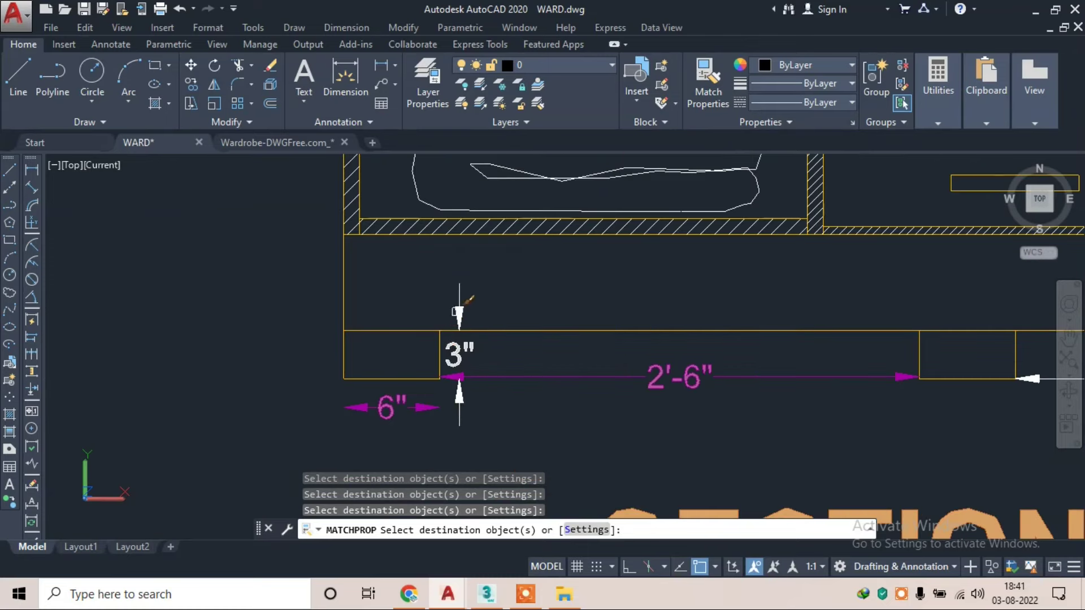
scroll(477, 309, "down", 3)
left_click(449, 293)
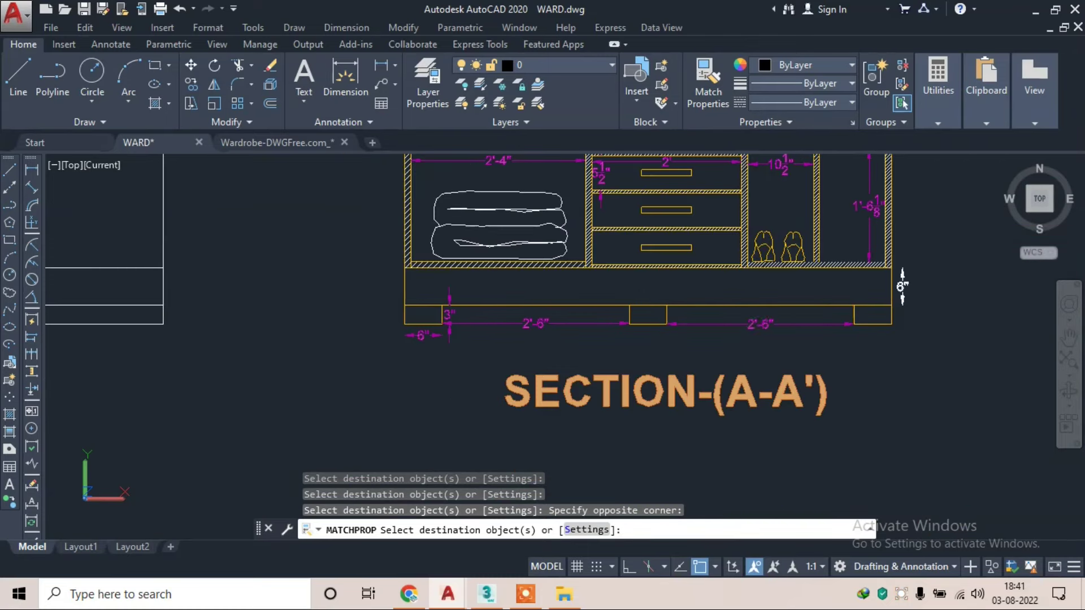
scroll(692, 352, "down", 2)
scroll(693, 362, "down", 1)
scroll(649, 350, "down", 2)
scroll(568, 288, "down", 1)
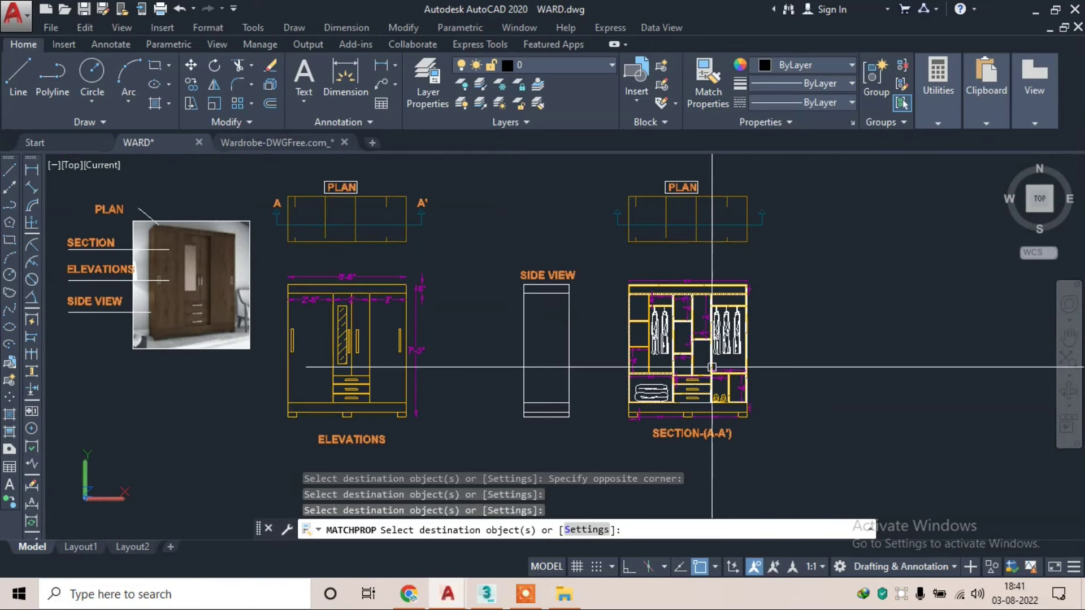
key("Escape")
middle_click_drag(712, 368, 591, 330)
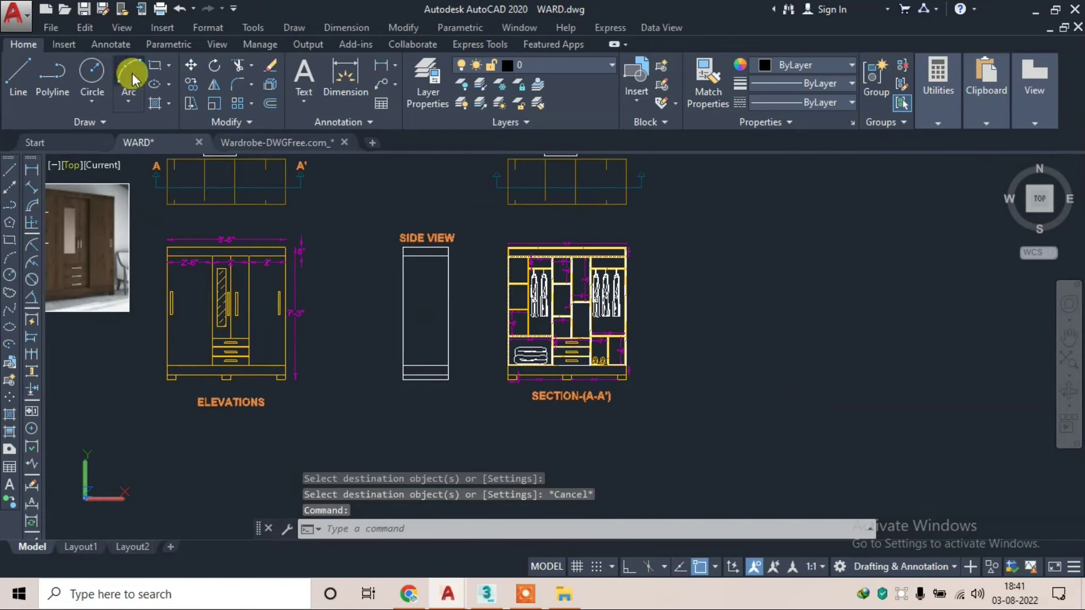
- Draw a rectangular frame enclosing the section and its plan
left_click(155, 65)
middle_click_drag(482, 169, 466, 212)
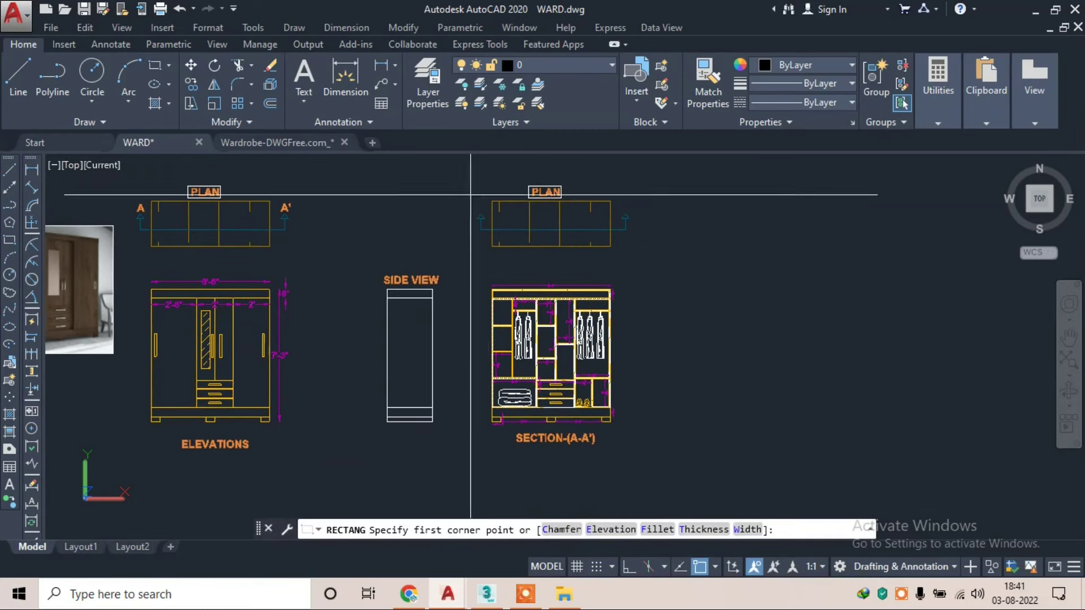
left_click(467, 180)
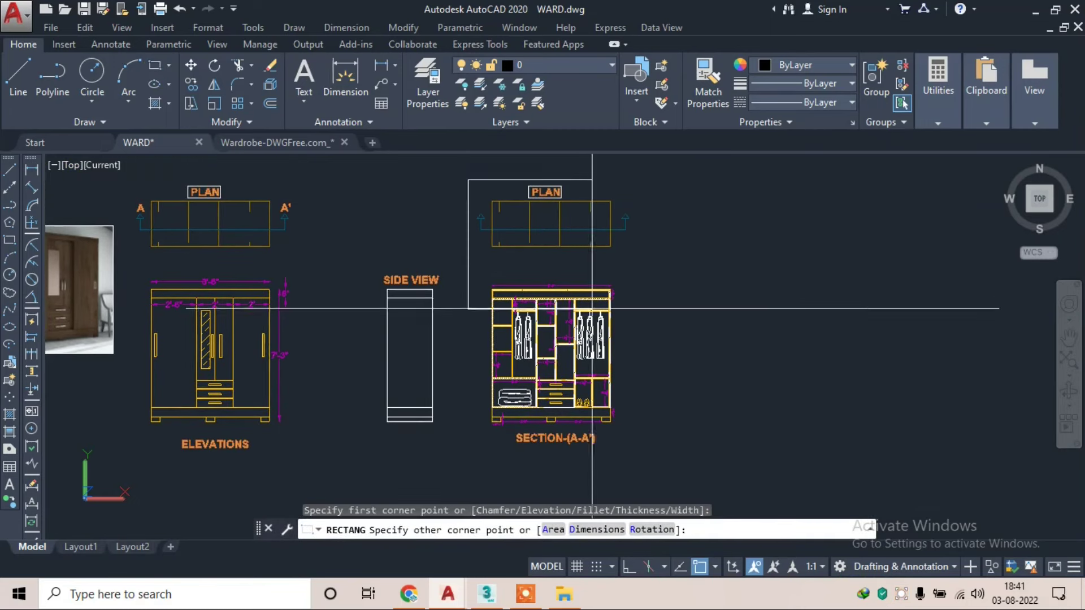
left_click(639, 450)
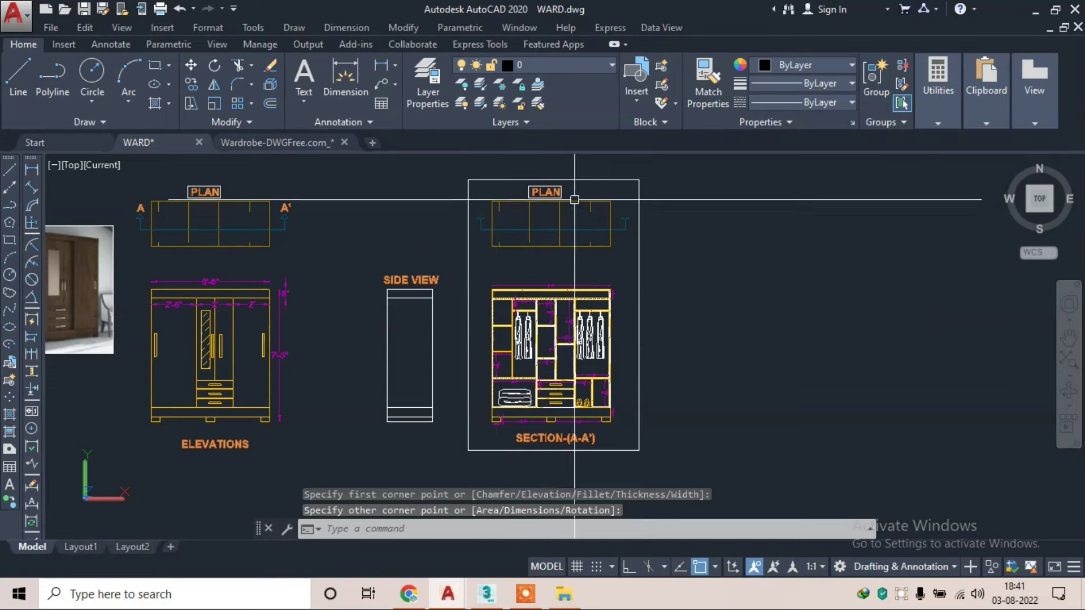
- Move the left plan and elevation to the right of the section frame
left_click(318, 172)
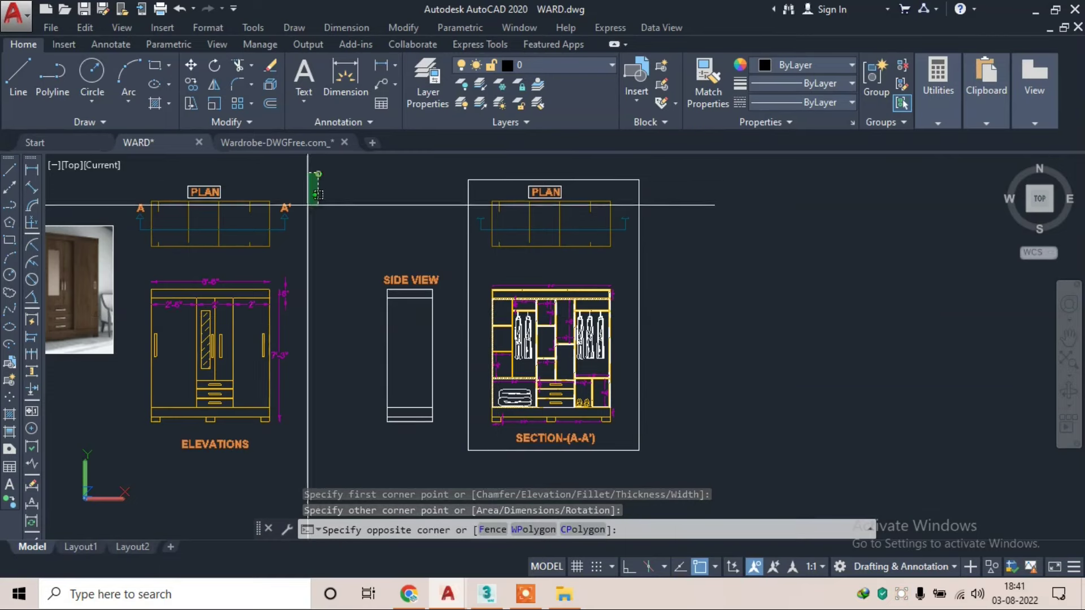
left_click(134, 456)
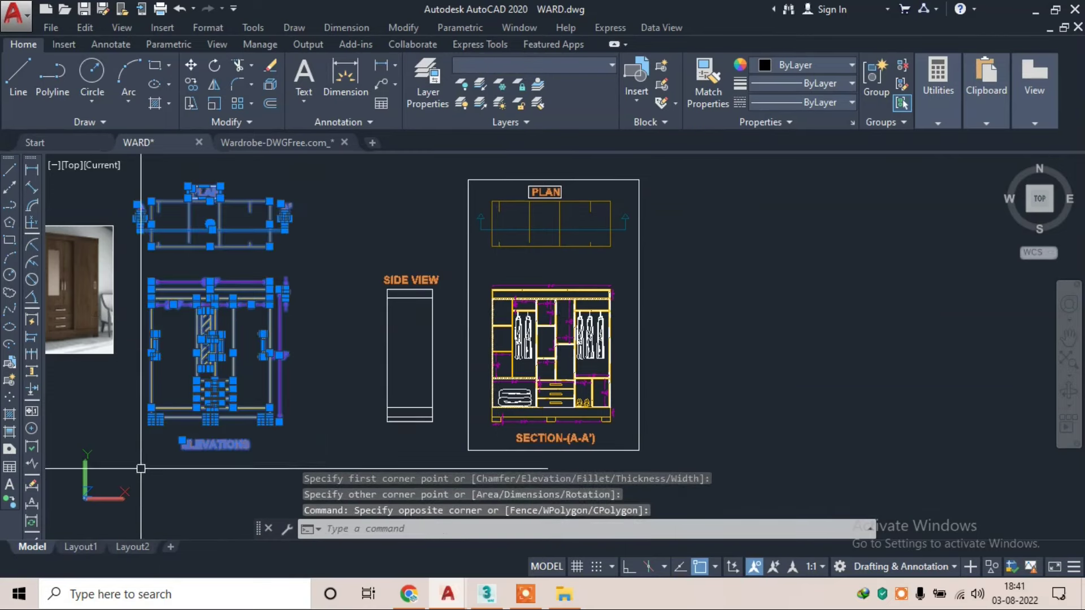
type("m")
key("Return")
left_click(196, 326)
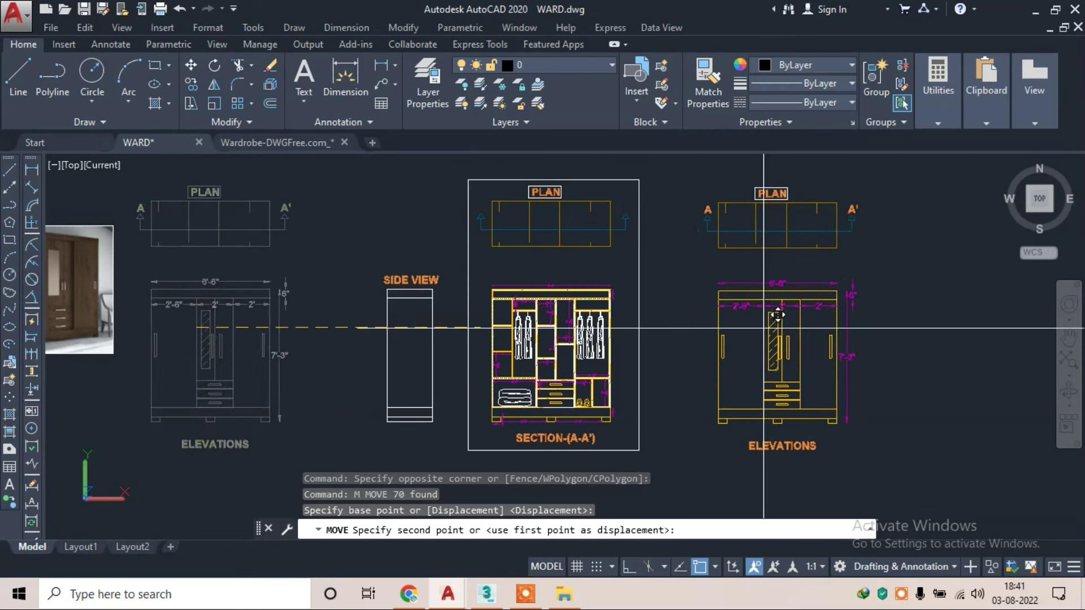
left_click(763, 330)
key("Escape")
key("Escape")
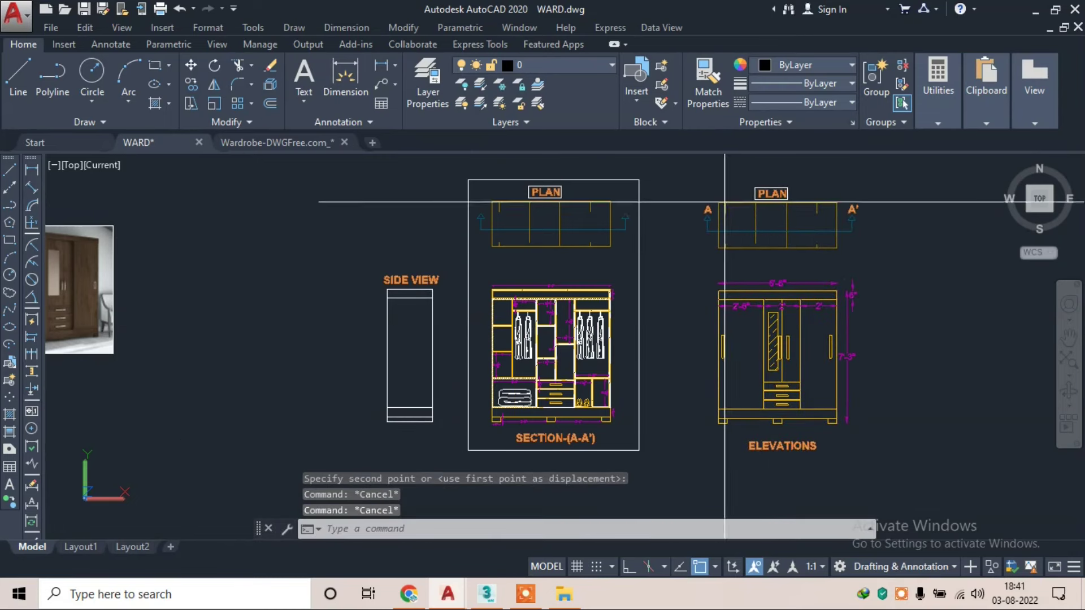
- Draw a second rectangular frame around the moved plan and elevation
type("rec")
key("Return")
left_click(687, 178)
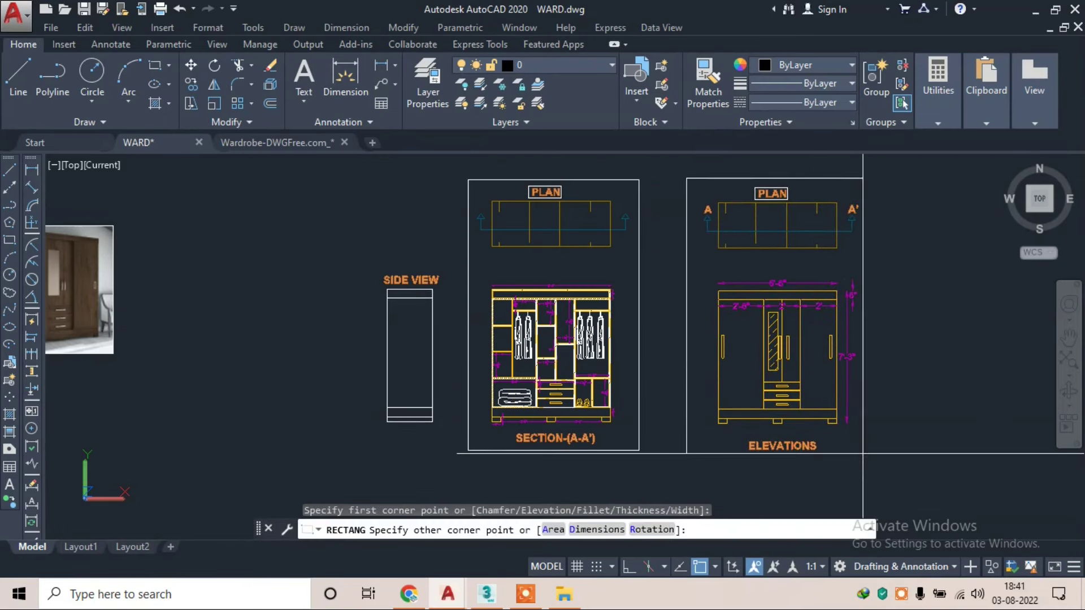
left_click(863, 453)
middle_click_drag(863, 453, 718, 446)
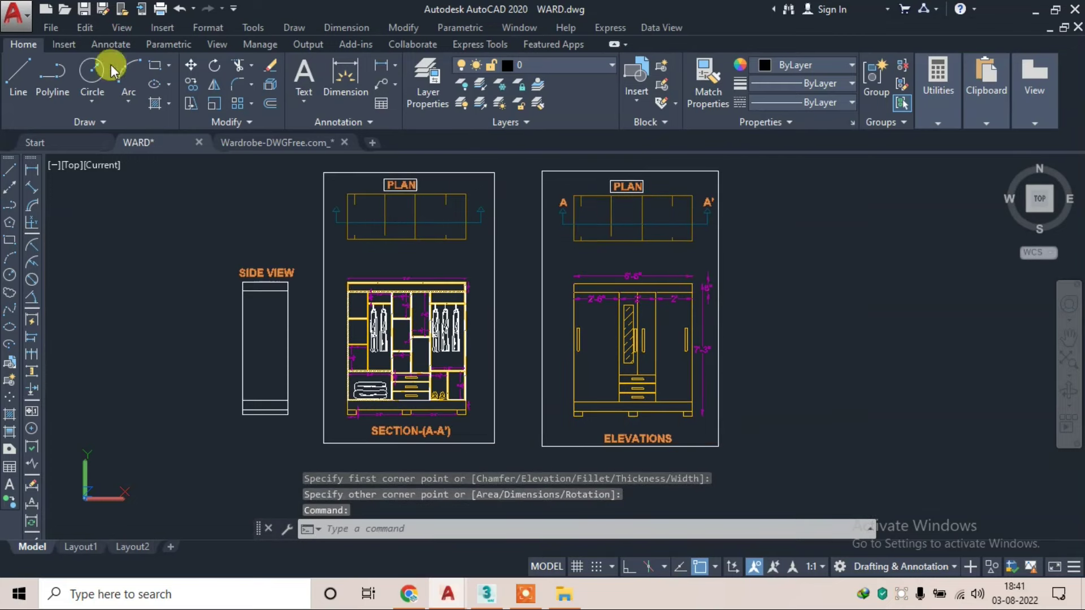
key("Return")
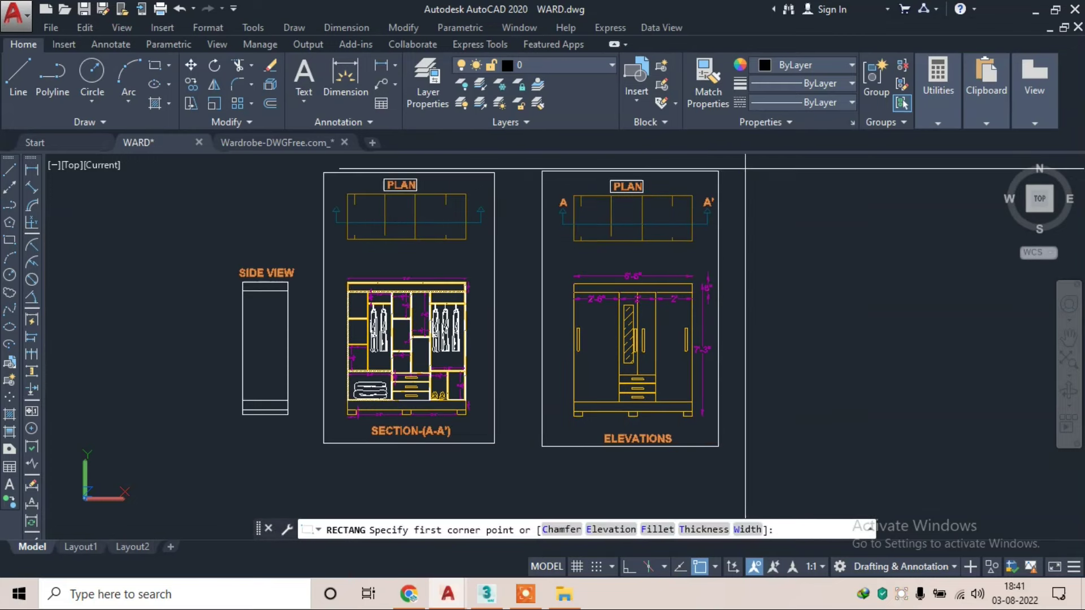
- Draw a third frame rectangle and move the side view inside it
left_click(745, 169)
left_click(894, 447)
left_click(311, 246)
left_click(202, 437)
type("m")
key("Return")
left_click(265, 334)
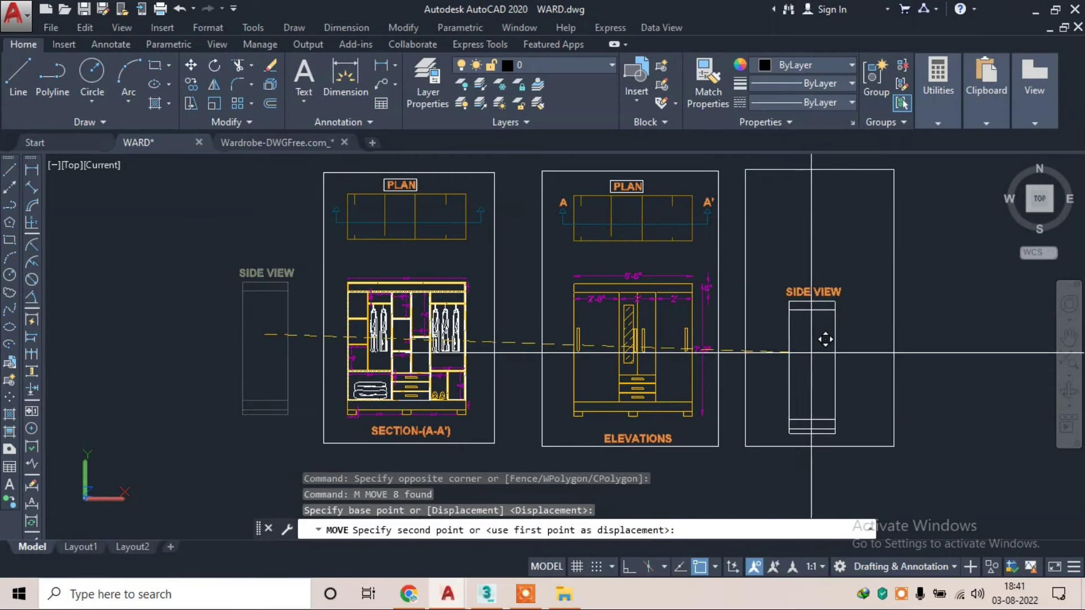
left_click(834, 334)
- Copy the plan drawing to sit above the side view
scroll(566, 171, "up", 2)
left_click(543, 155)
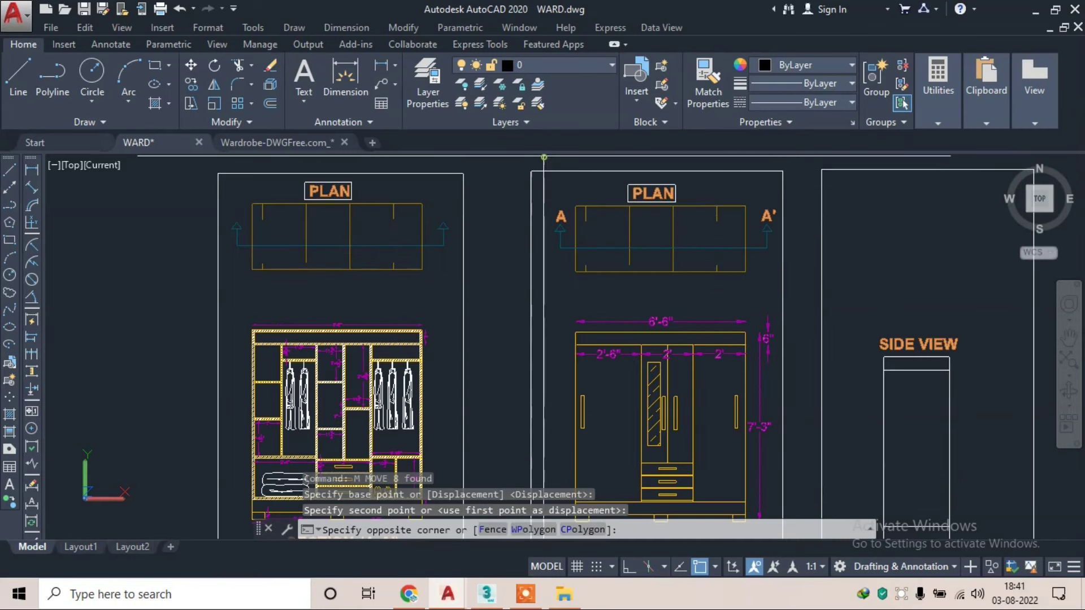
left_click(796, 283)
type("co")
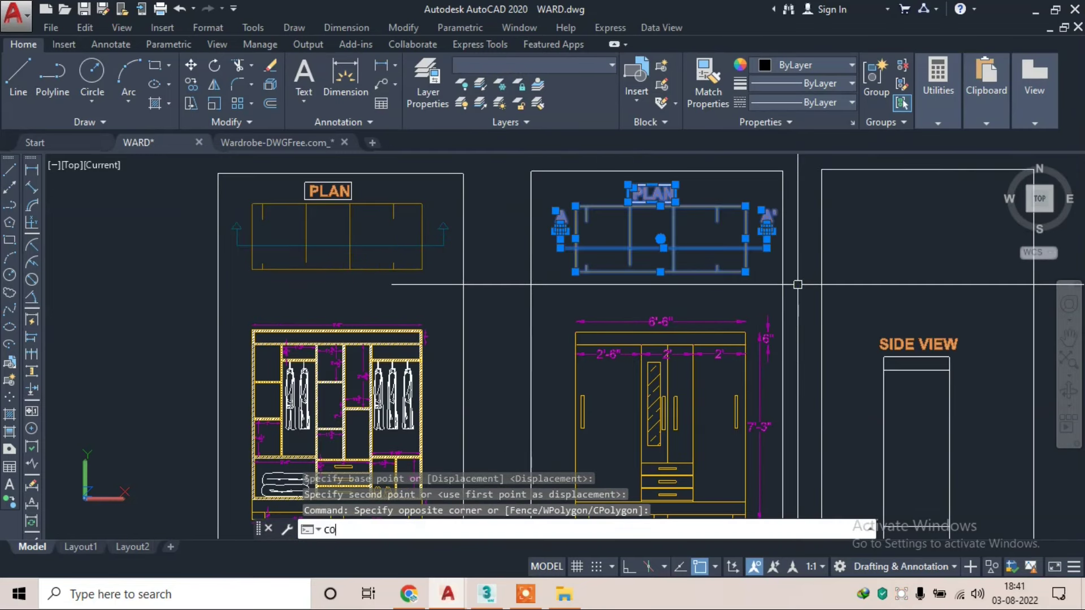
key("Return")
left_click(664, 249)
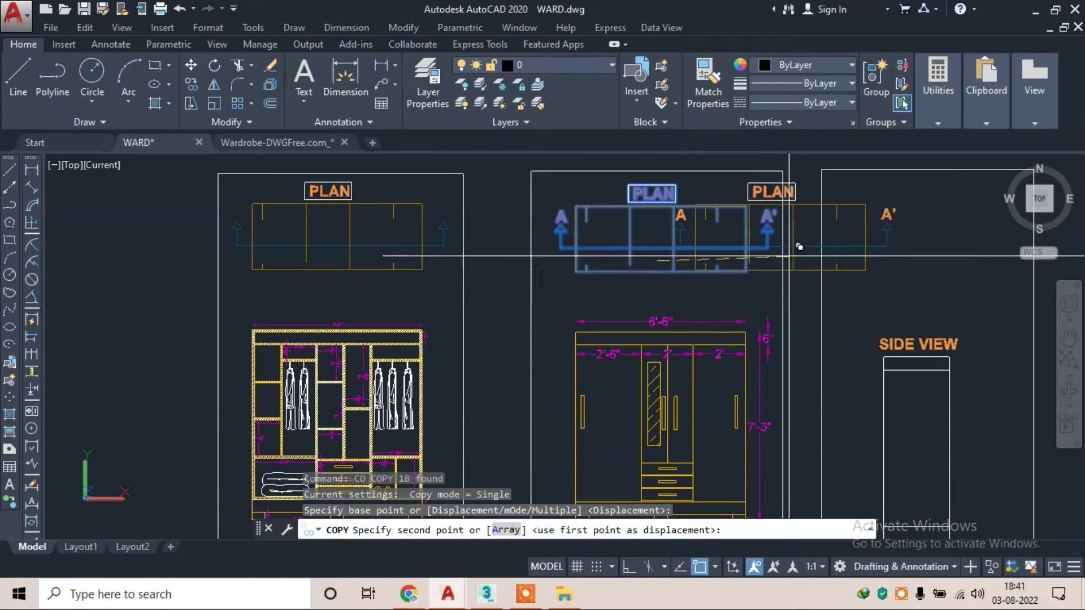
middle_click_drag(910, 256, 791, 262)
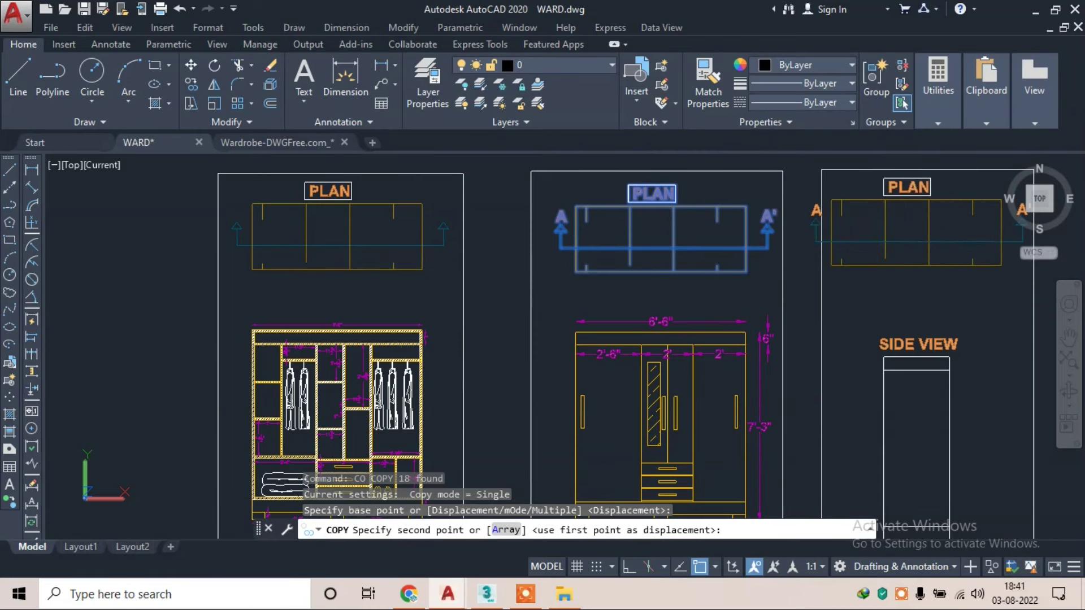
key("Escape")
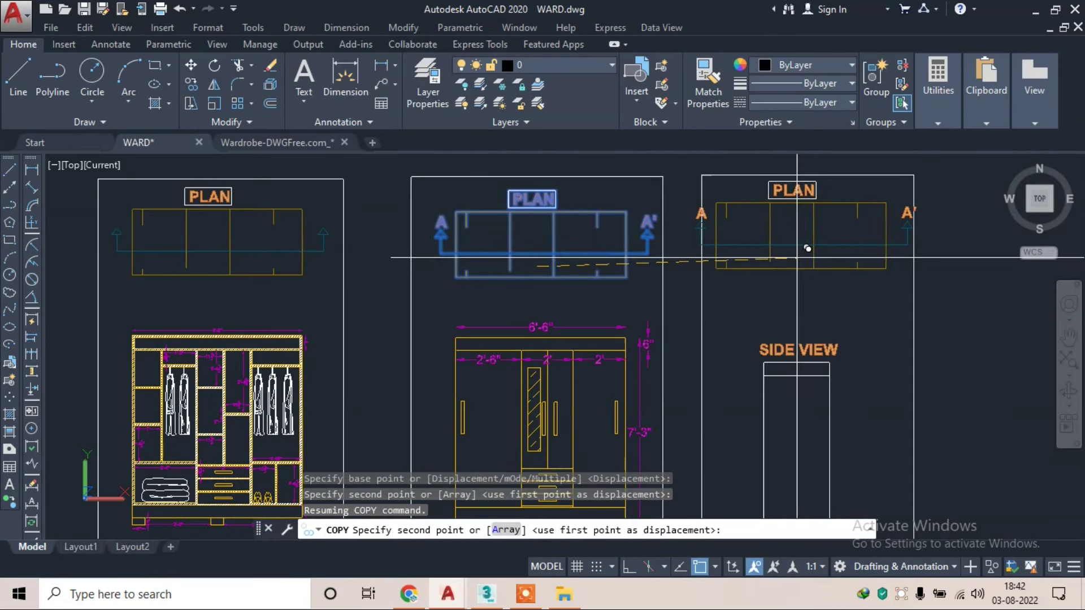
scroll(812, 248, "down", 2)
key("Escape")
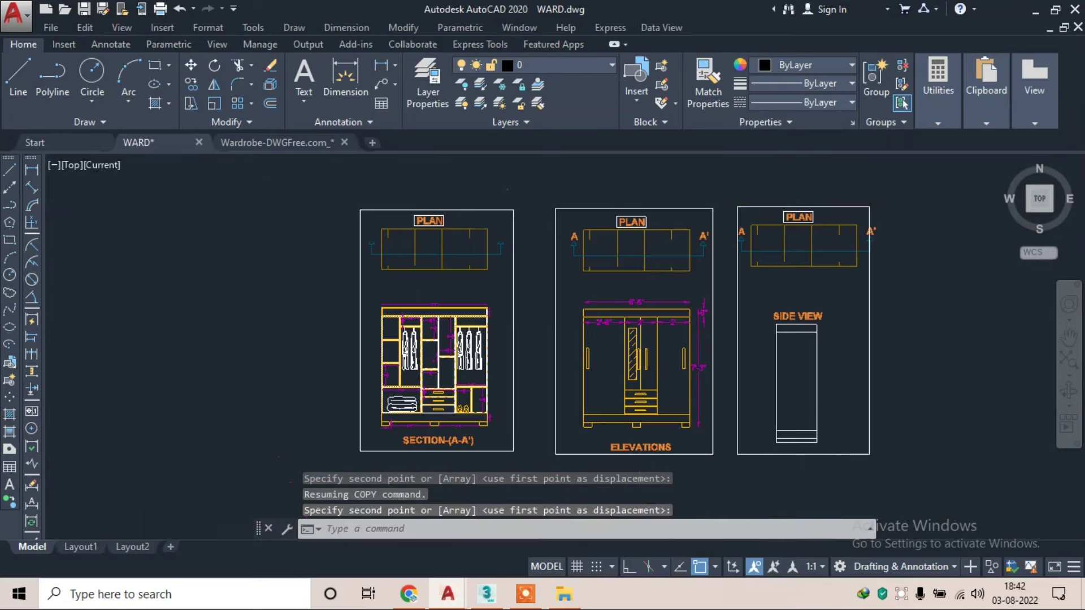
left_click(868, 333)
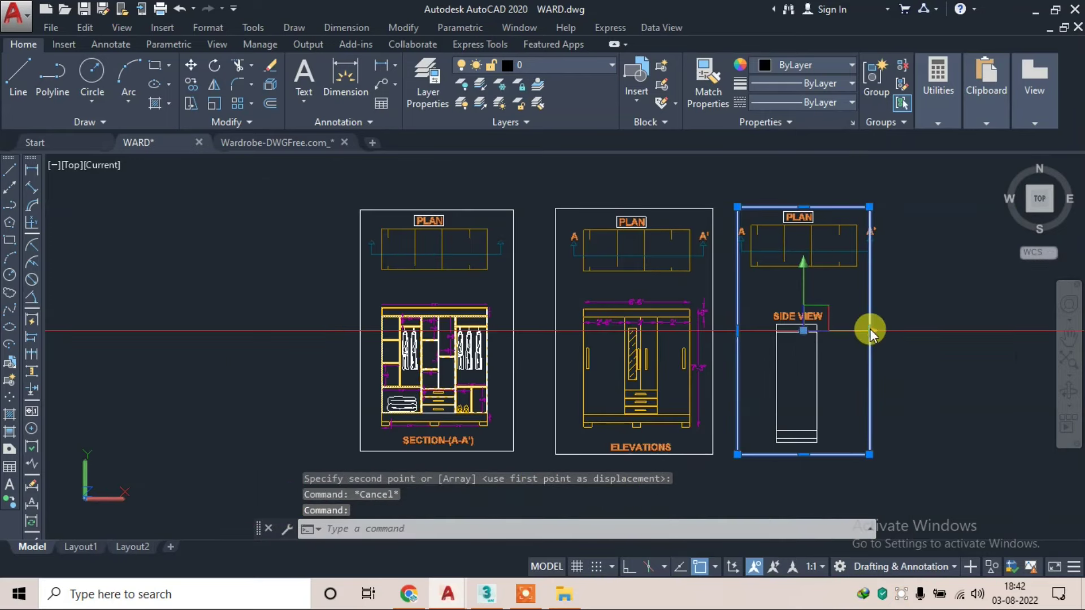
- Stretch the side-view frame's right edge to widen it
left_click(870, 329)
left_click(885, 329)
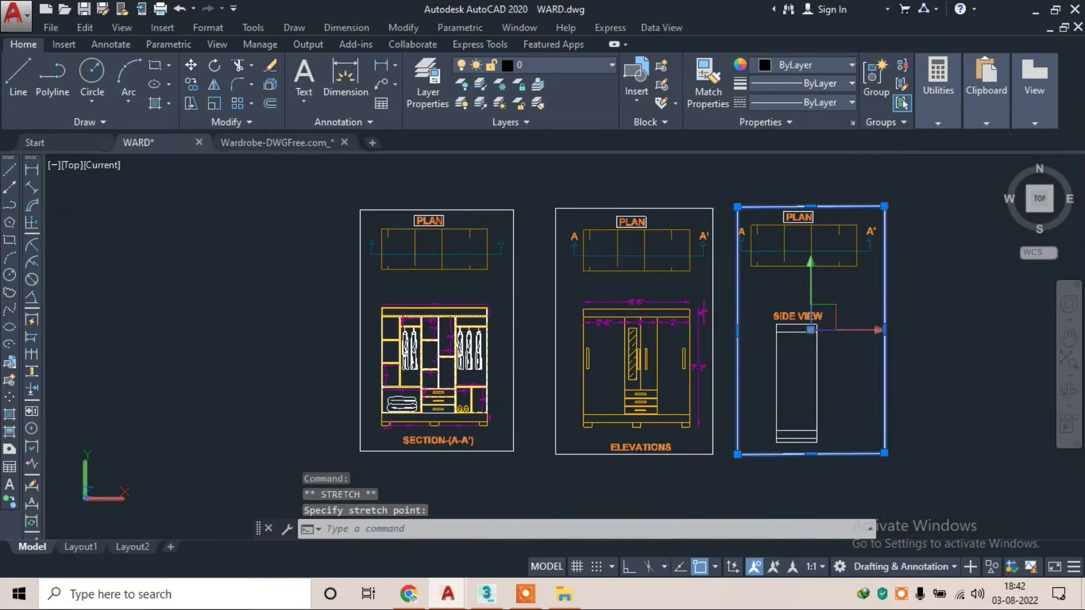
key("Escape")
- Recolour the section, elevations and side-view frames dark blue
left_click(484, 210)
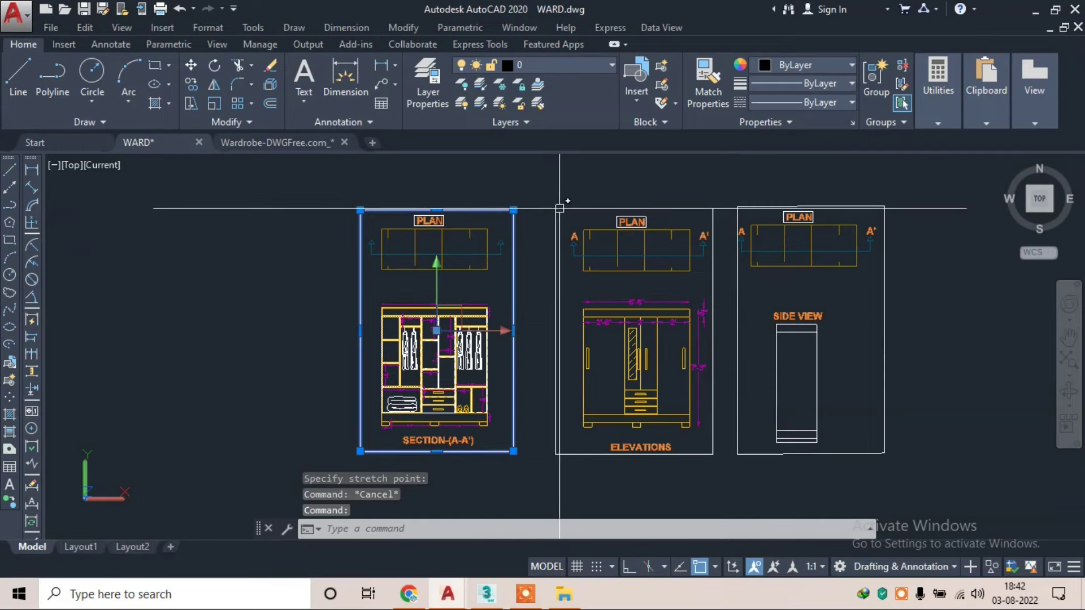
left_click(559, 207)
left_click(737, 208)
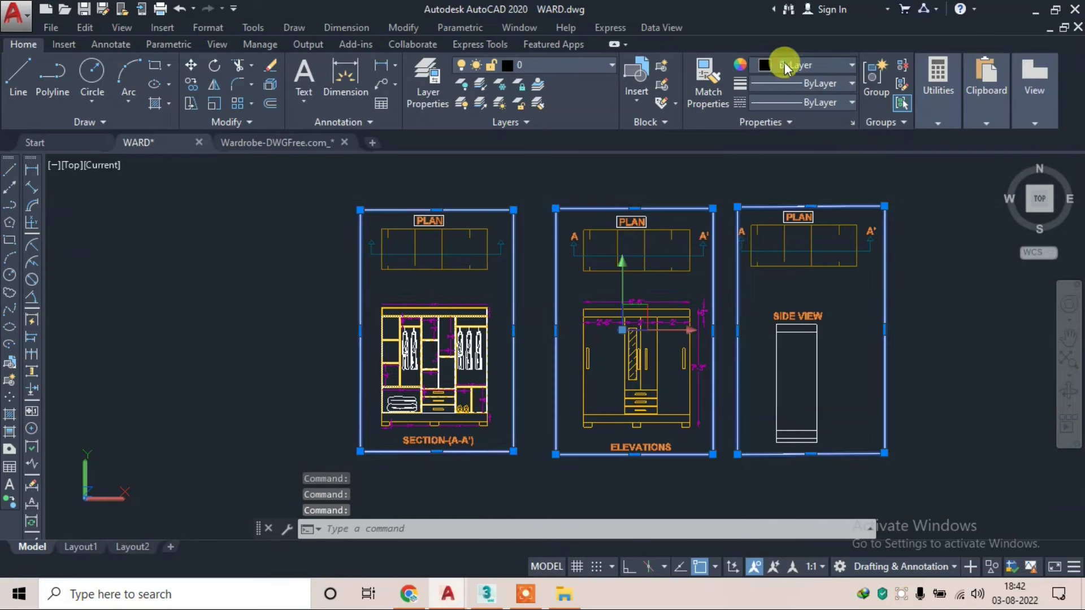
left_click(785, 66)
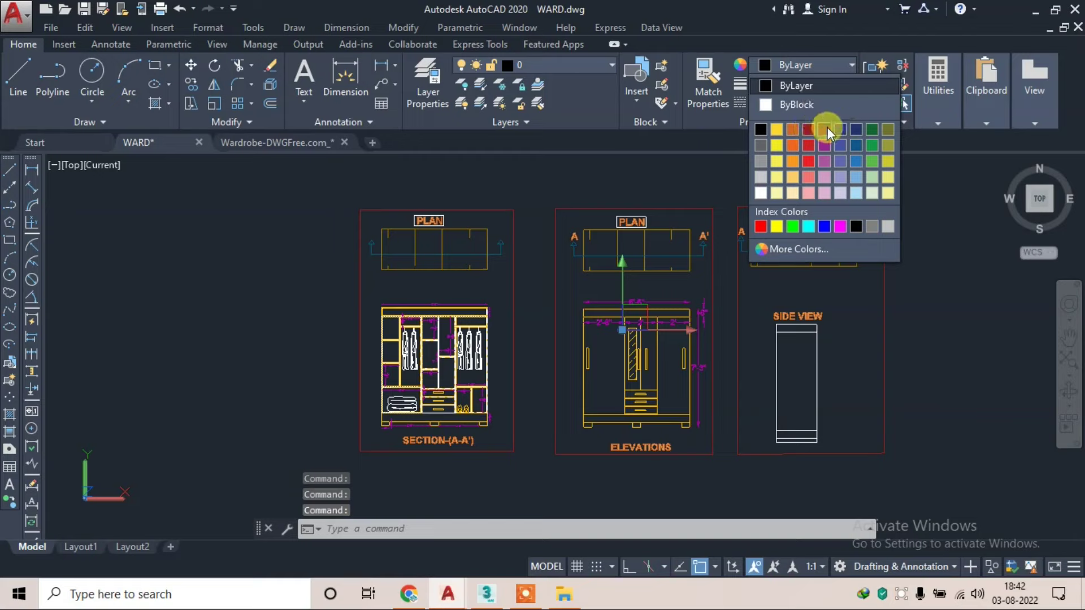
left_click(859, 128)
key("Escape")
key("Escape")
scroll(375, 291, "up", 2)
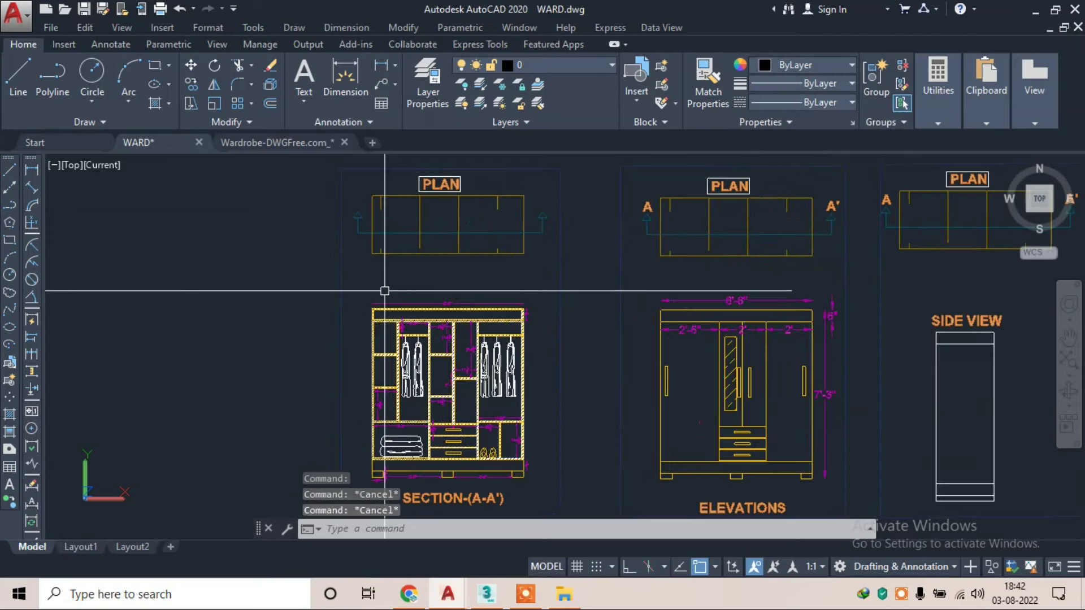
- Zoom and pan across the sheet until the labelled wardrobe photo appears left of the frames
scroll(388, 230, "down", 2)
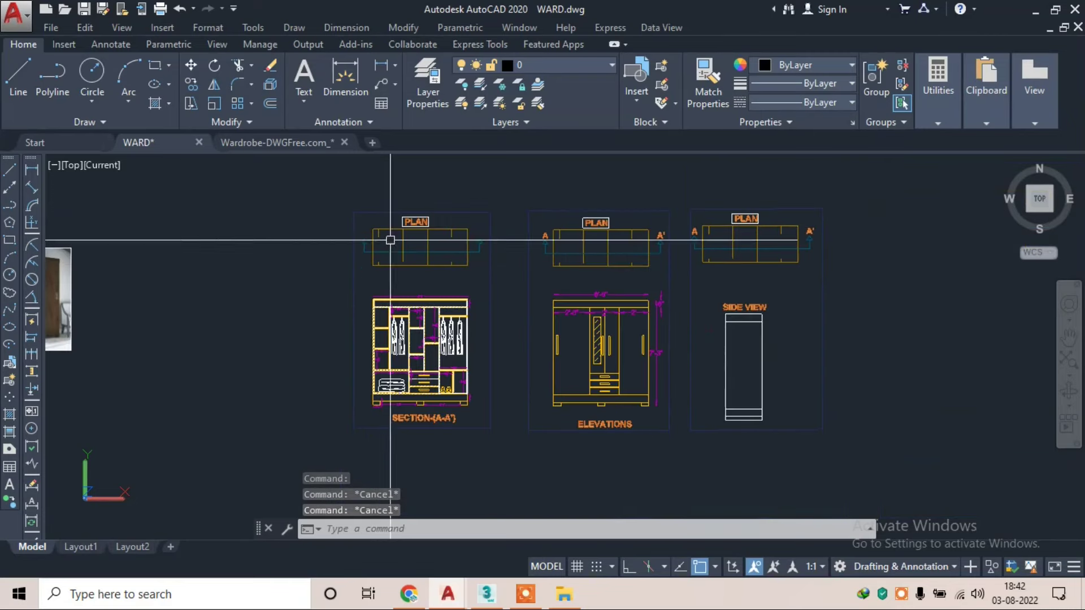
scroll(591, 356, "up", 2)
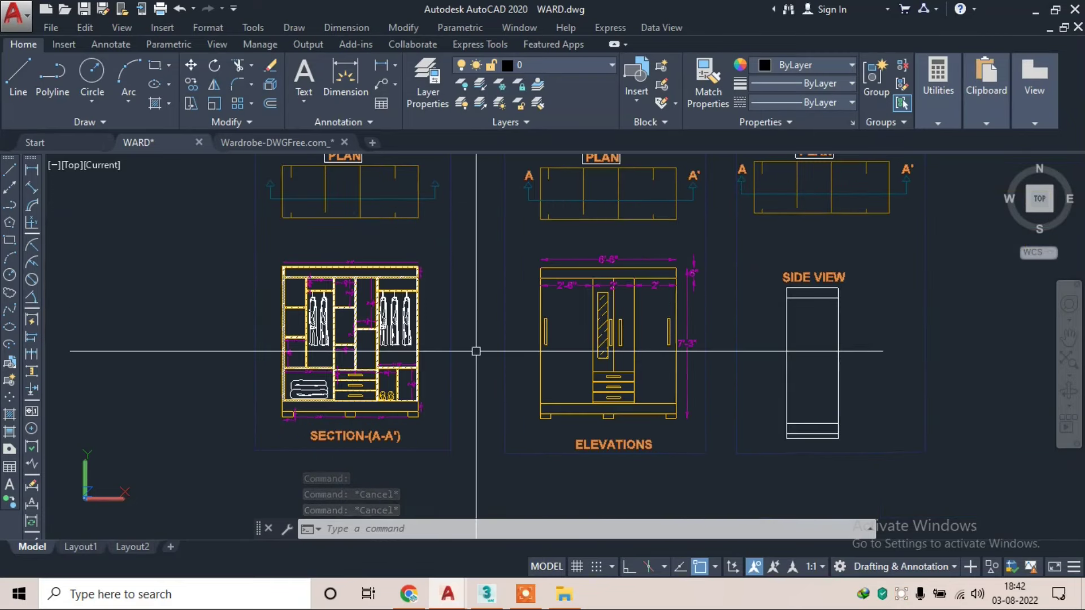
scroll(311, 322, "down", 1)
scroll(395, 396, "up", 2)
middle_click_drag(417, 437, 434, 433)
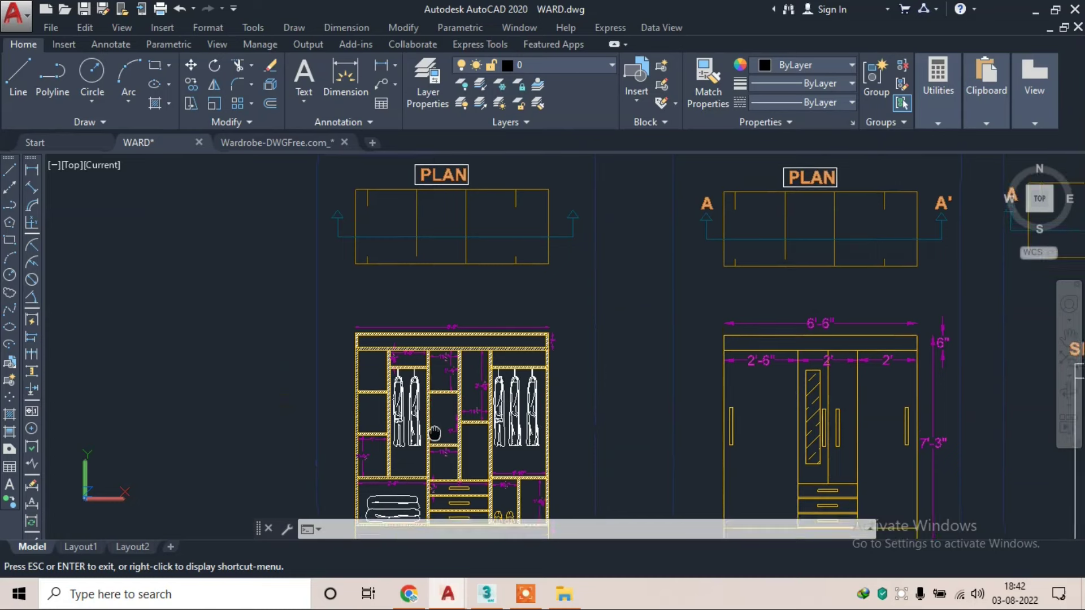
mouse_move(718, 333)
middle_mouse_down()
mouse_move(537, 305)
mouse_move(476, 180)
middle_mouse_up()
mouse_move(746, 257)
middle_mouse_down()
mouse_move(562, 386)
mouse_move(644, 271)
middle_mouse_up()
scroll(644, 271, "down", 1)
scroll(644, 271, "down", 2)
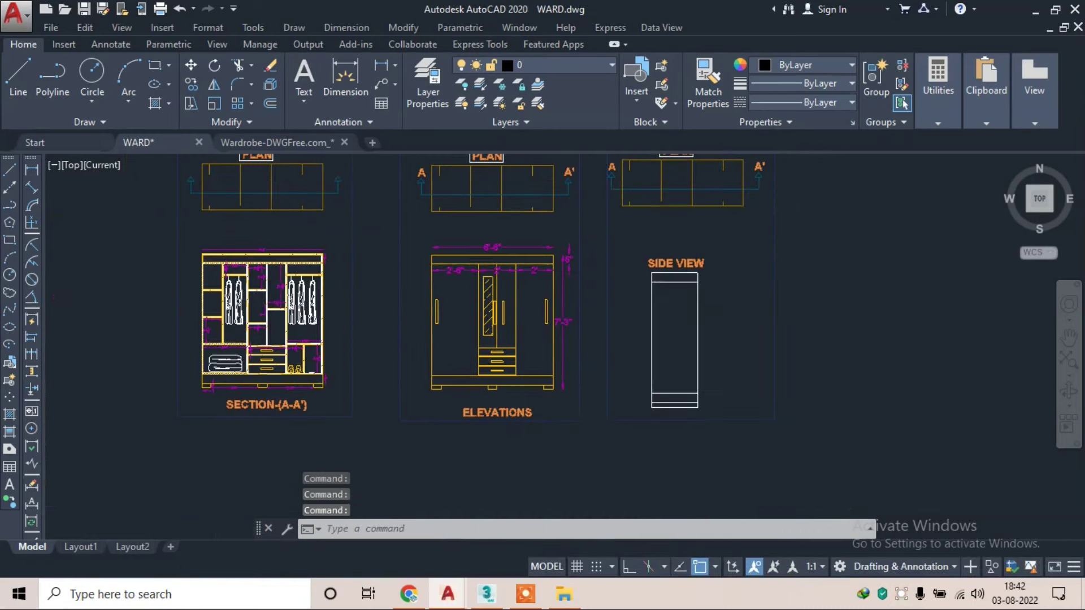
scroll(666, 277, "down", 2)
middle_click_drag(178, 181, 375, 234)
key("Escape")
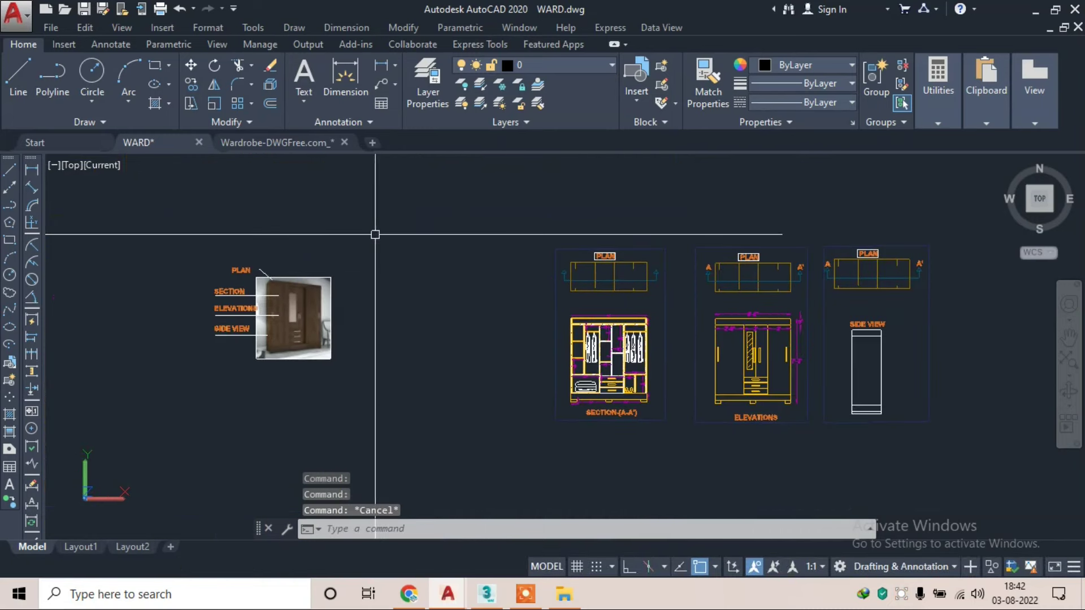
- Move the wardrobe photo and its labels beside the section frame
left_click(375, 234)
left_click(186, 398)
type("m")
key("Return")
left_click(343, 312)
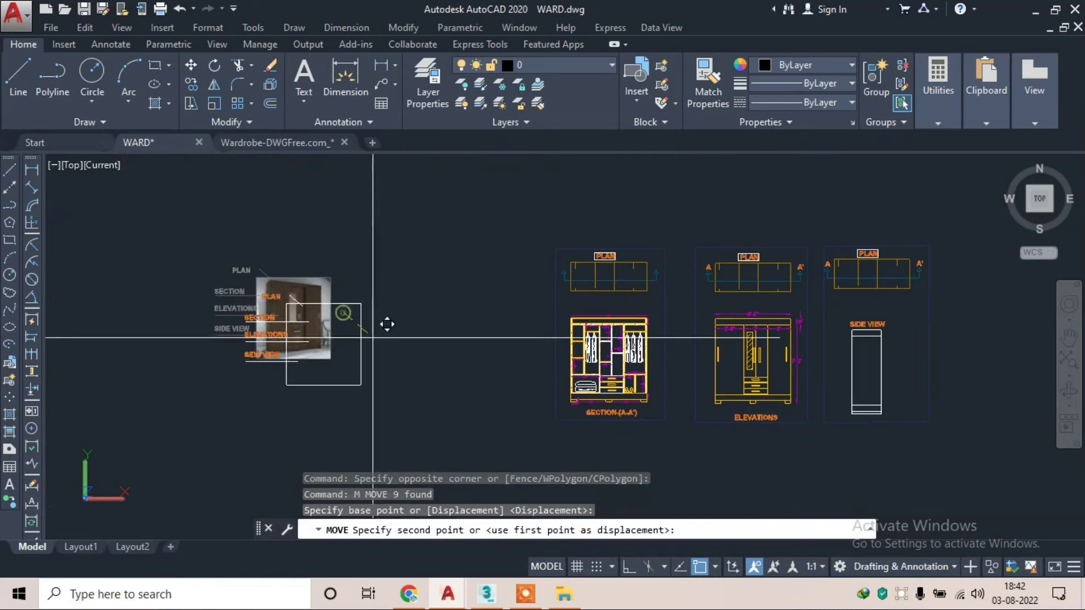
left_click(544, 347)
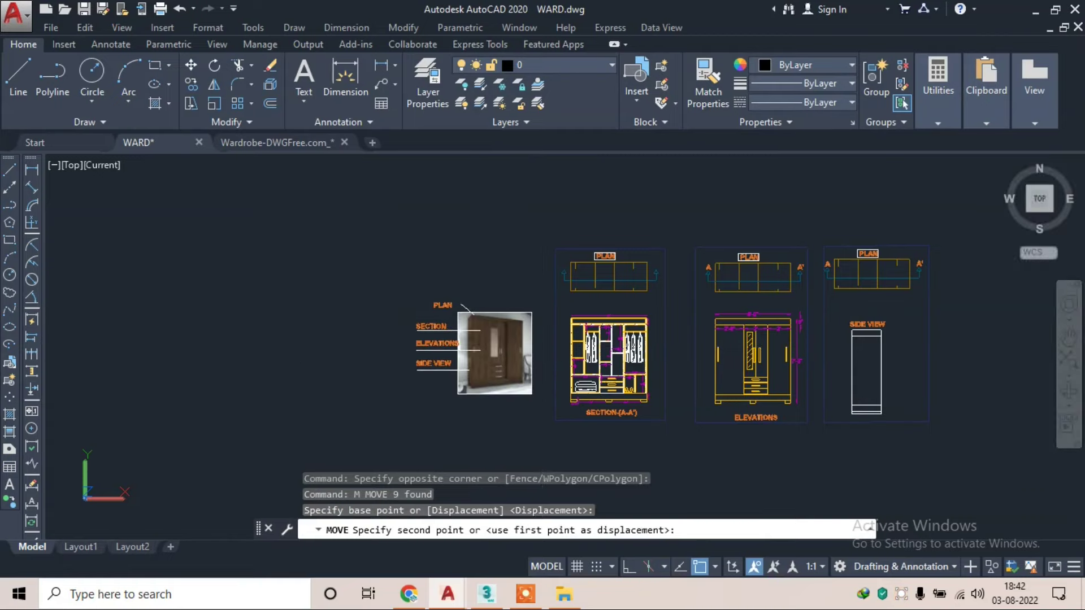
- Draw a rectangular frame enclosing the labelled wardrobe photo
scroll(542, 346, "up", 2)
left_click(88, 71)
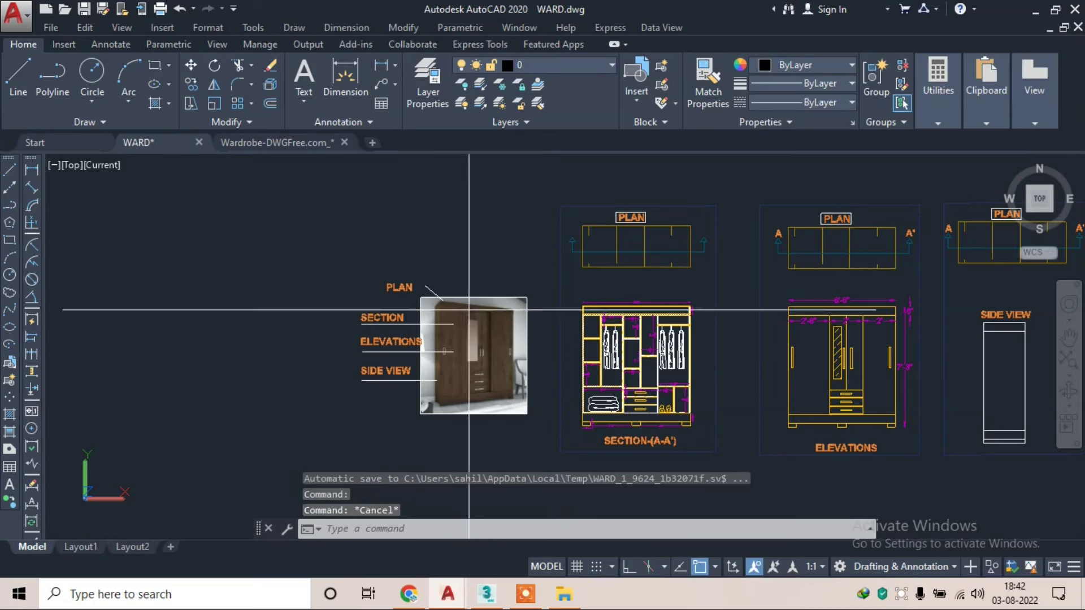
left_click(153, 65)
scroll(470, 311, "up", 2)
left_click(564, 247)
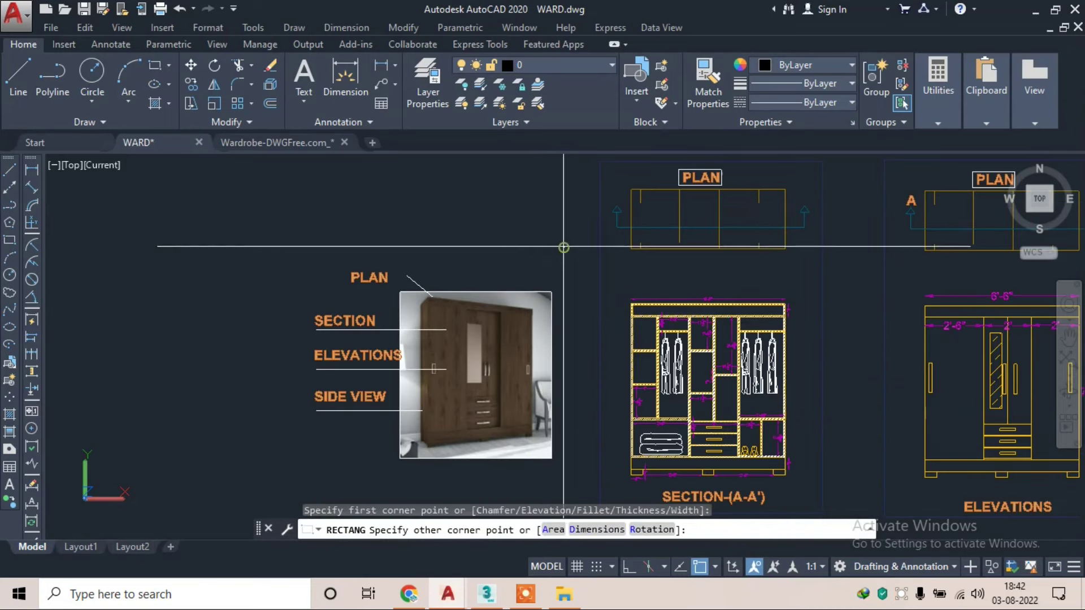
left_click(307, 469)
scroll(352, 306, "down", 3)
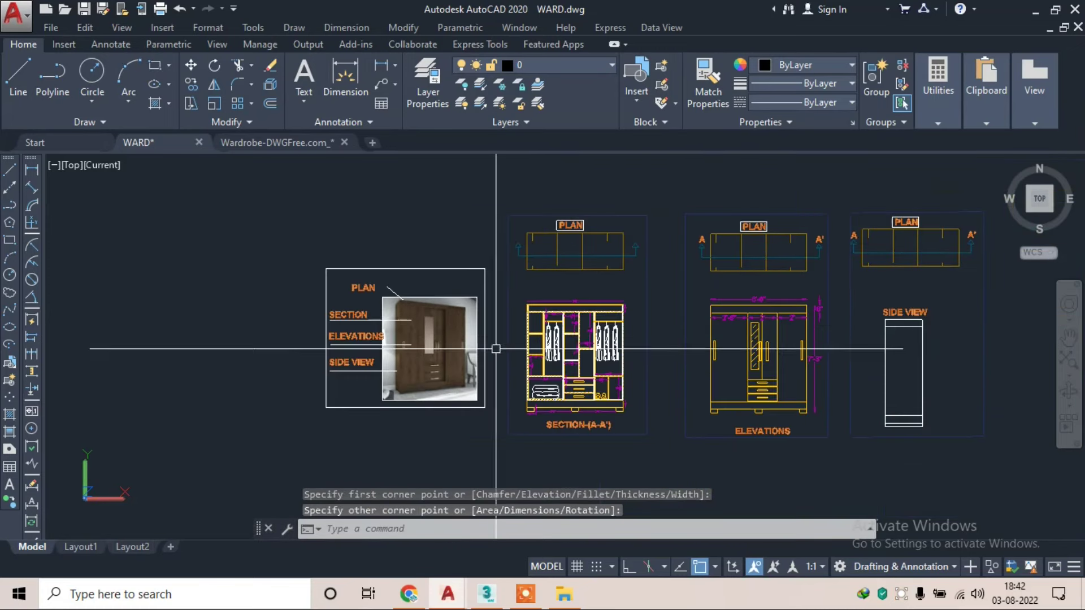
middle_click_drag(496, 349, 418, 306)
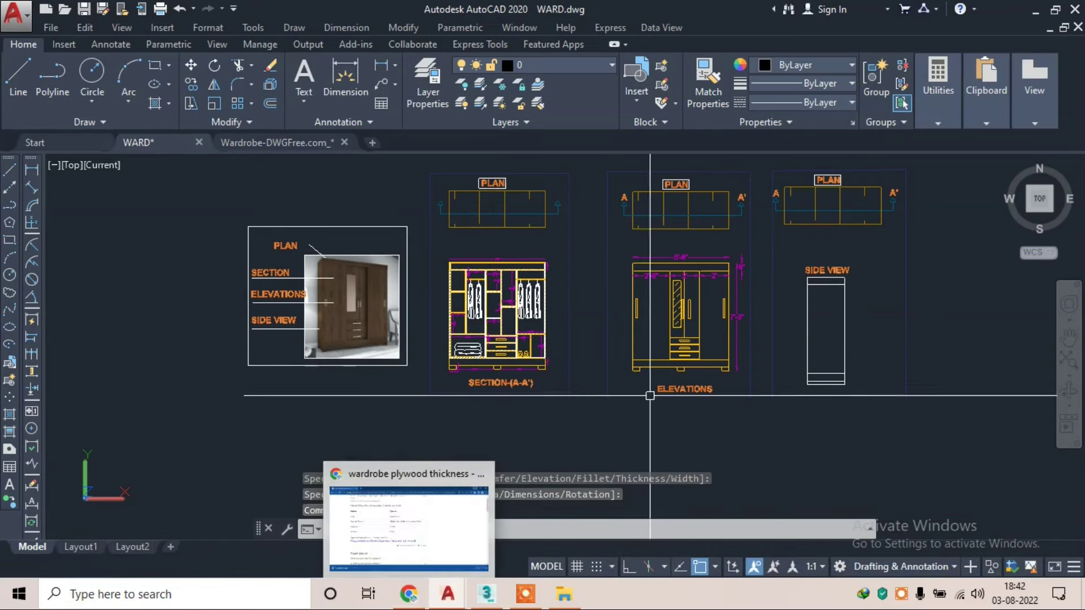
scroll(858, 308, "up", 2)
scroll(859, 308, "up", 1)
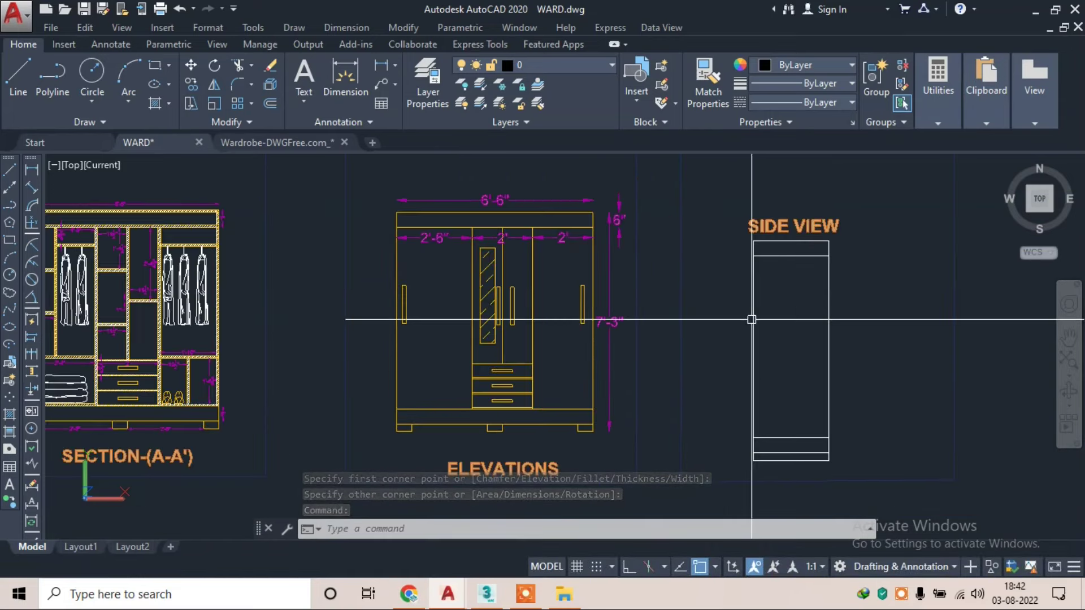
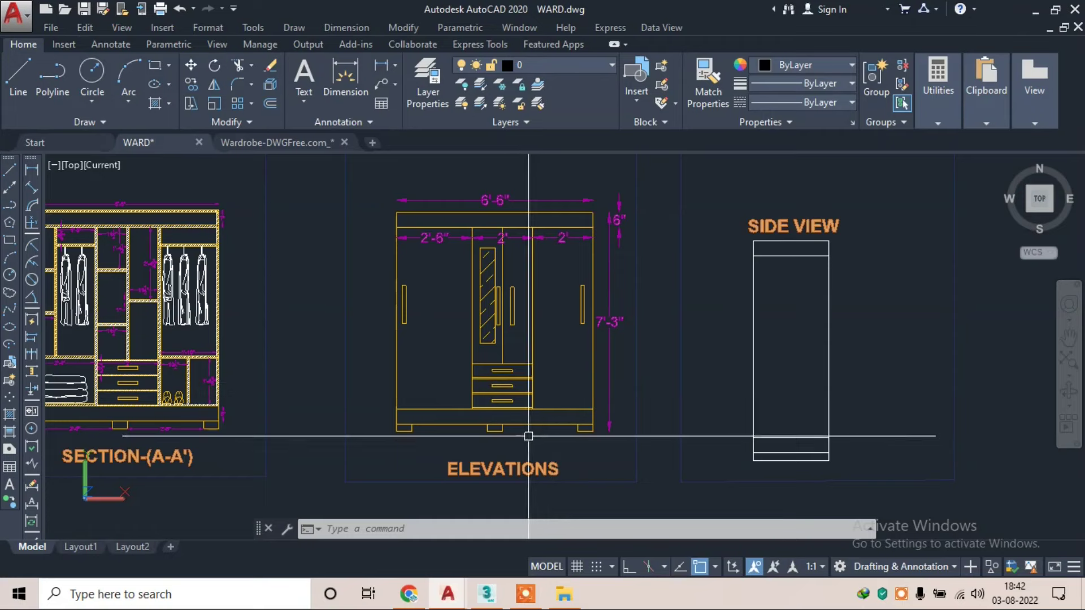
- Return to the plywood thickness results and change the query to 'wardrobe MATERIAL' and search
left_click(408, 593)
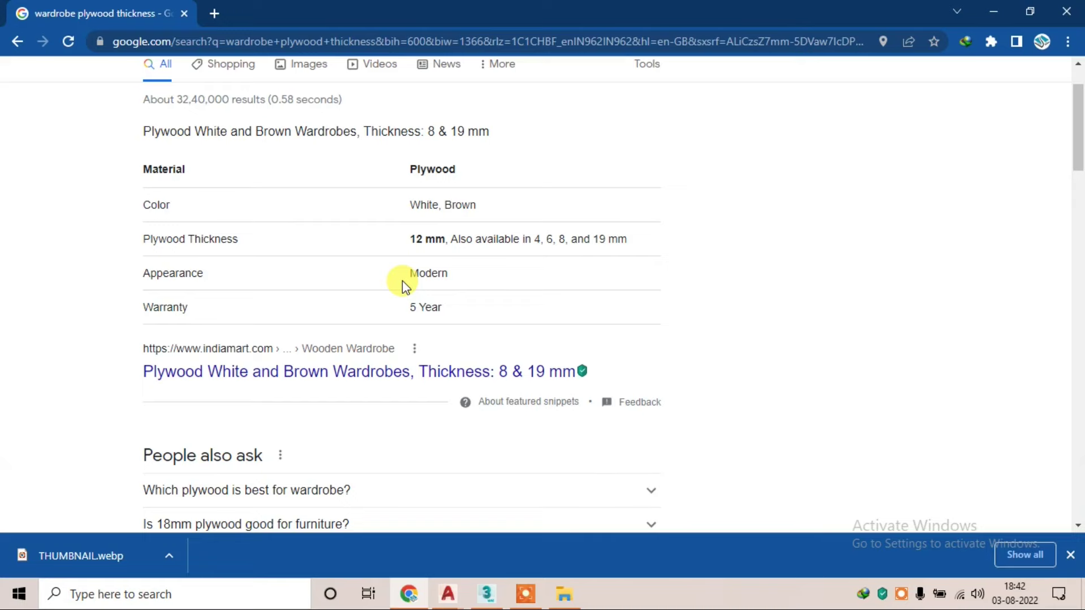
scroll(376, 253, "up", 1)
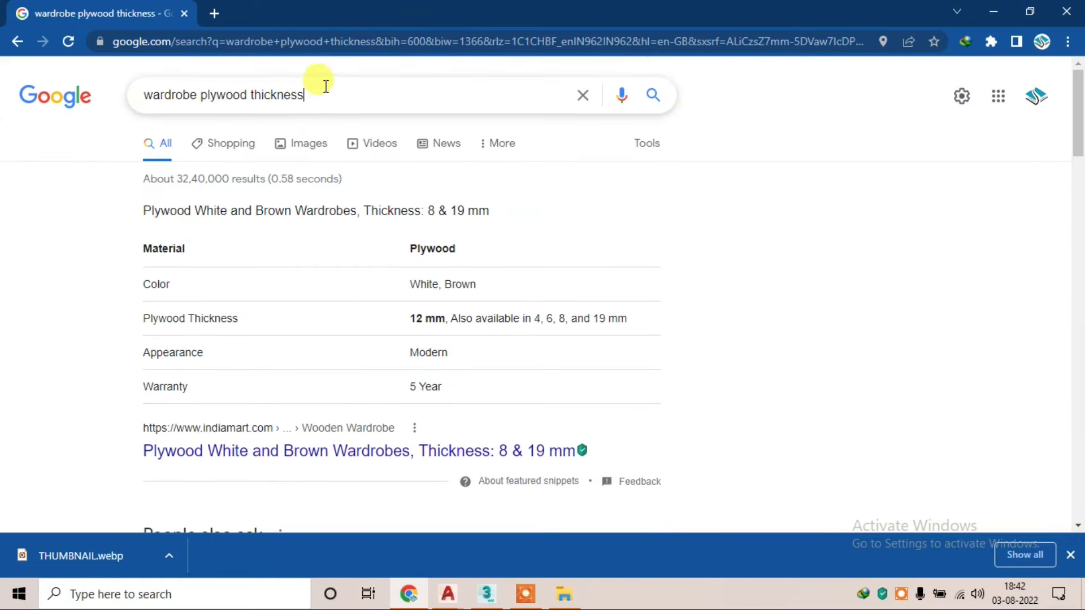
left_click_drag(329, 86, 202, 92)
type("MATERIAL")
key("Return")
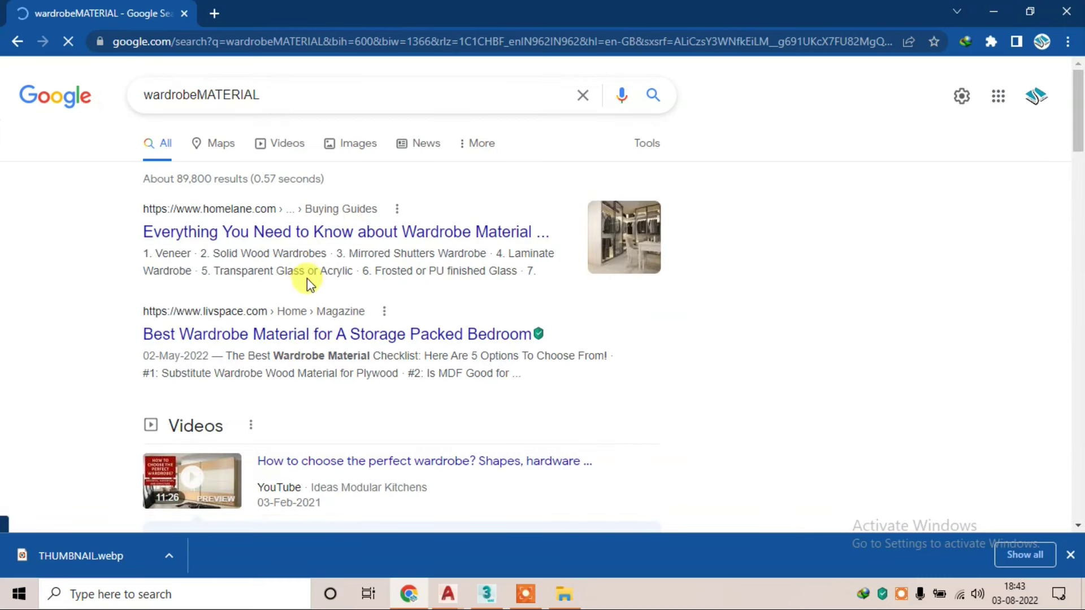
- Refine the search to 'wardrobe door material' and open the Livspace wardrobe shutter materials article
scroll(307, 279, "down", 3)
scroll(306, 280, "up", 3)
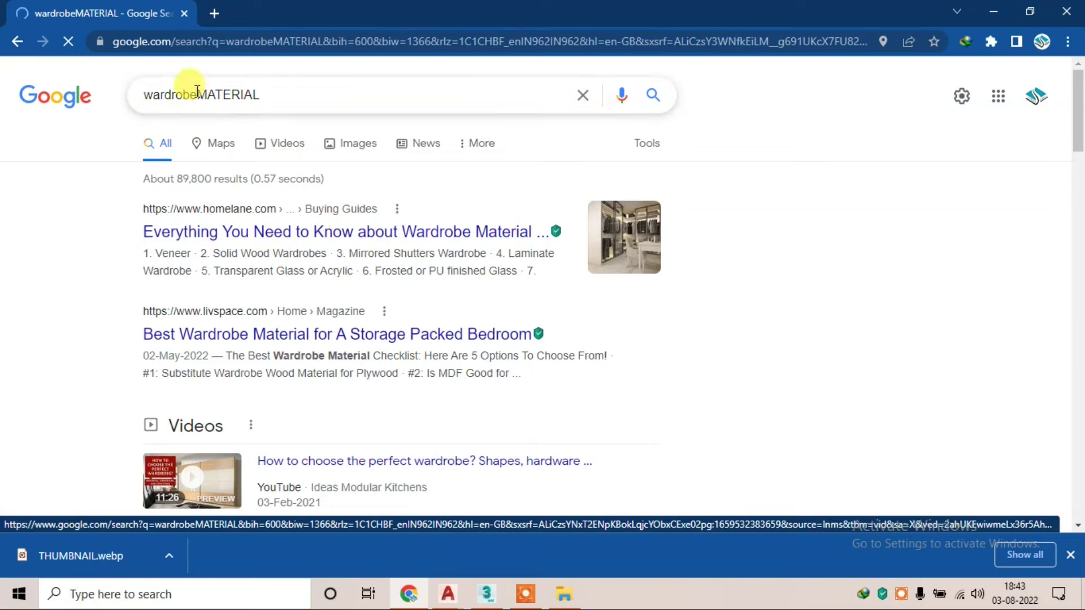
left_click(286, 104)
key("Left")
key("Left")
key("Left")
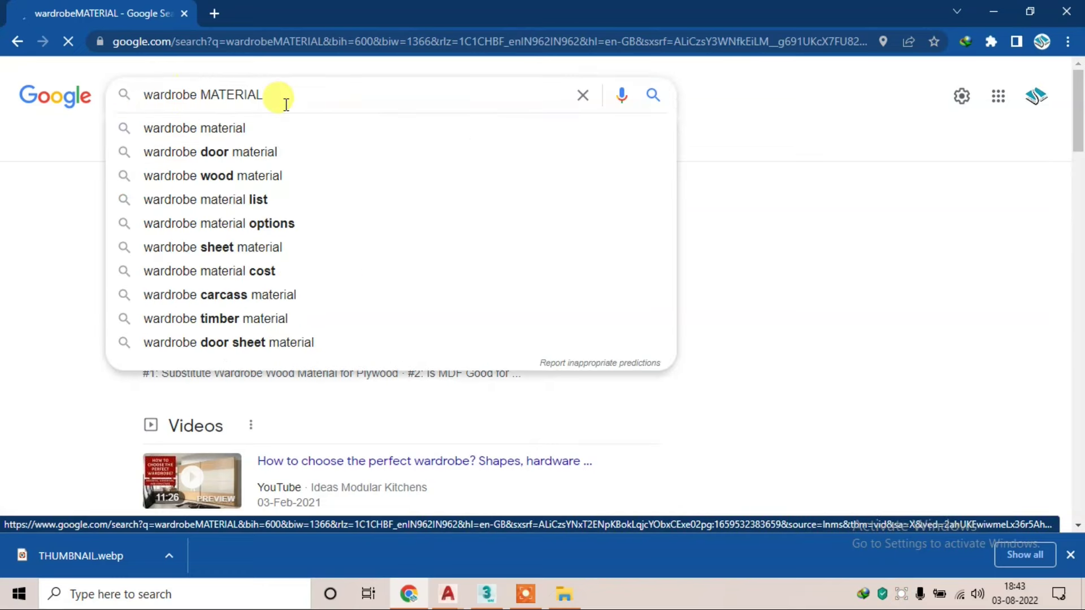
left_click(249, 148)
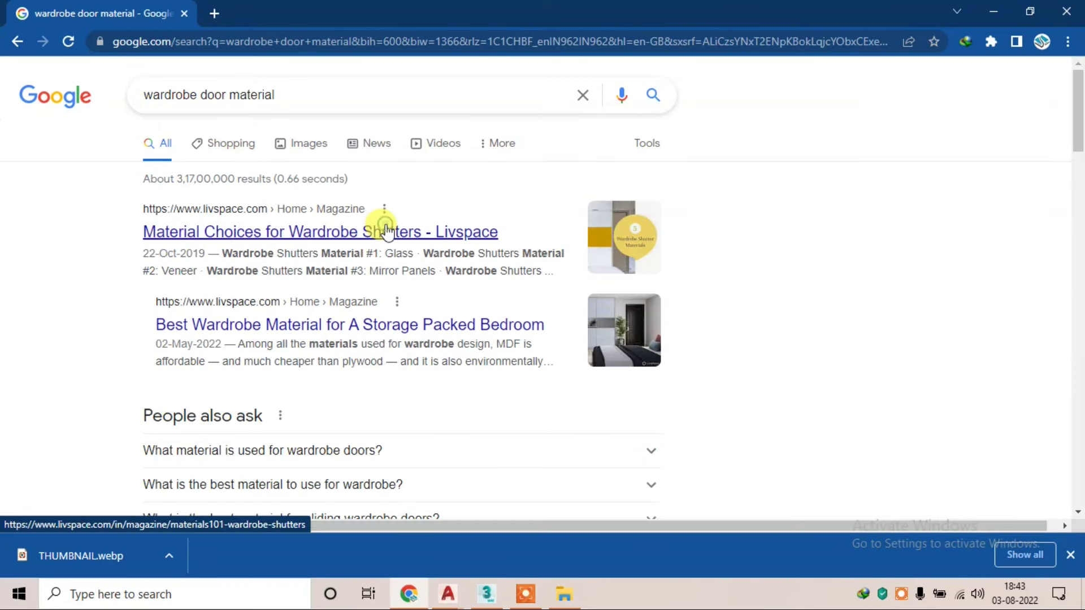
left_click(385, 231)
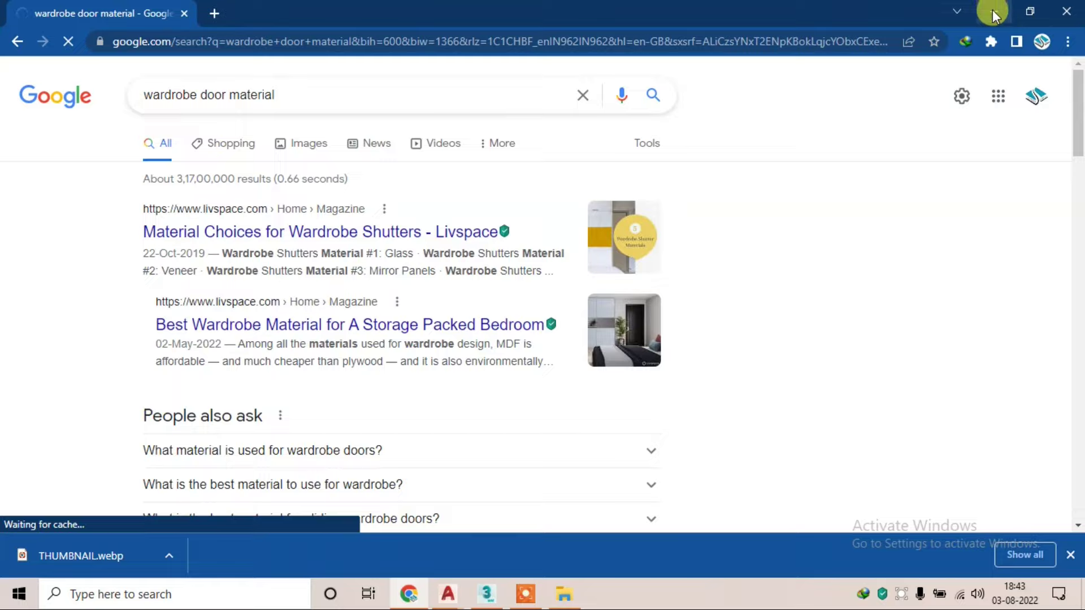
- Check the section drawing in AutoCAD, then minimise AutoCAD and the WARDROBS folder to return to Chrome
left_click(993, 13)
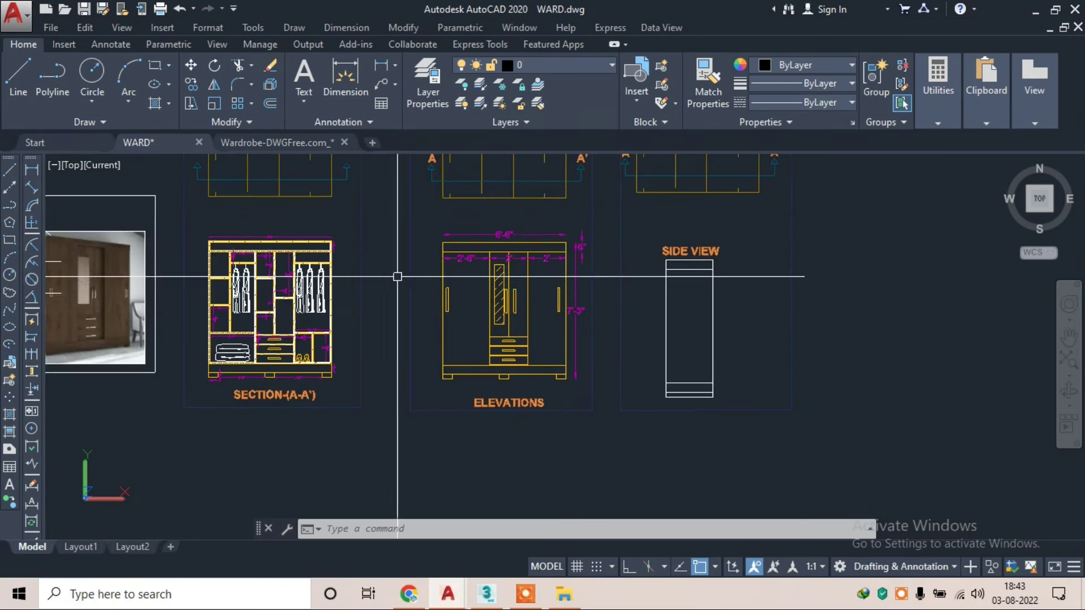
scroll(299, 259, "up", 5)
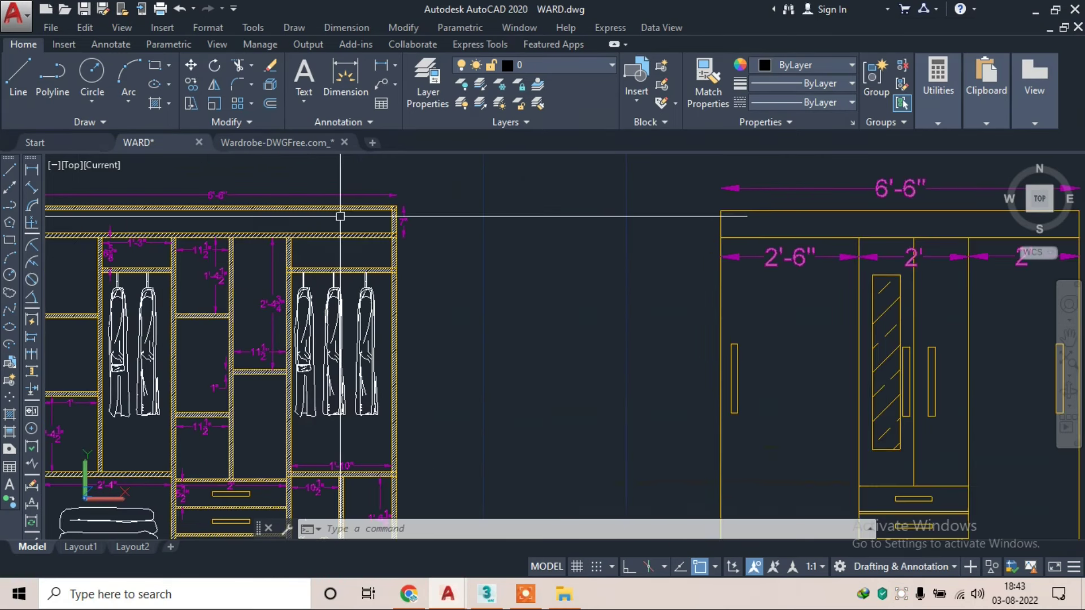
left_click(1035, 10)
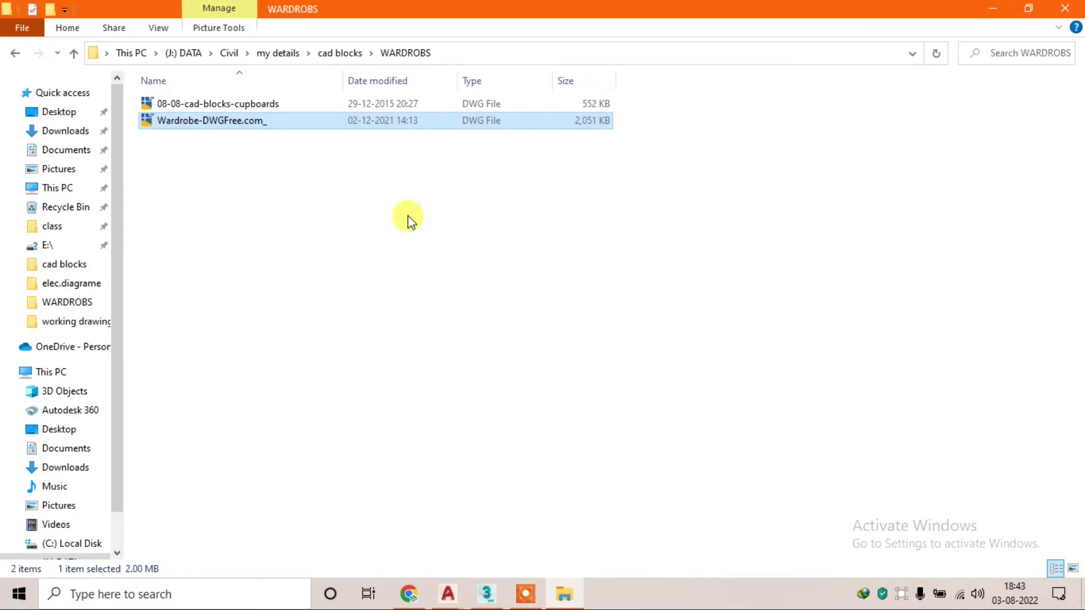
left_click(1005, 8)
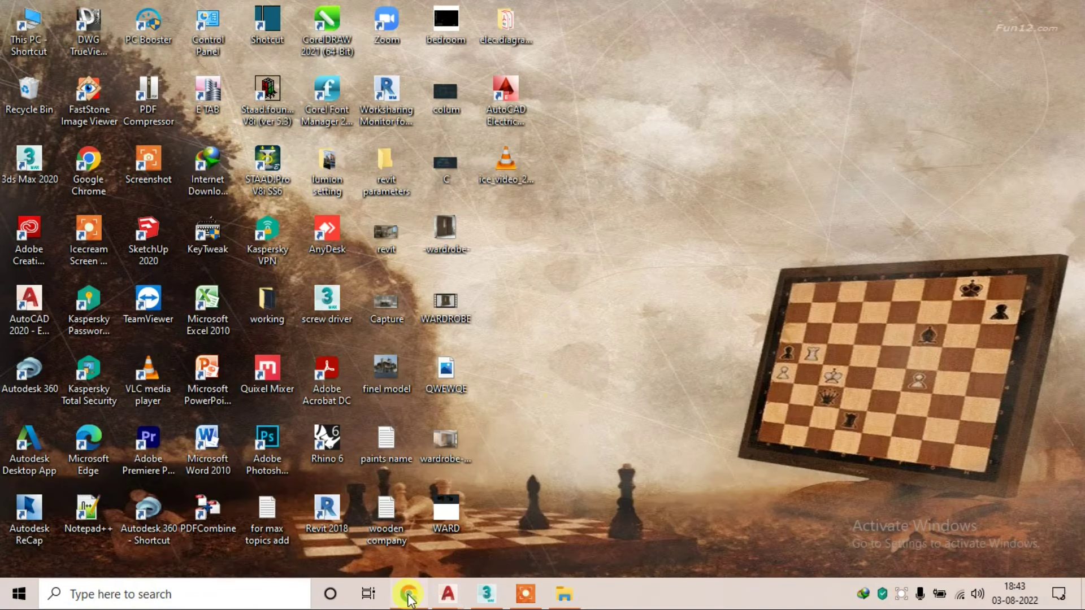
left_click(409, 595)
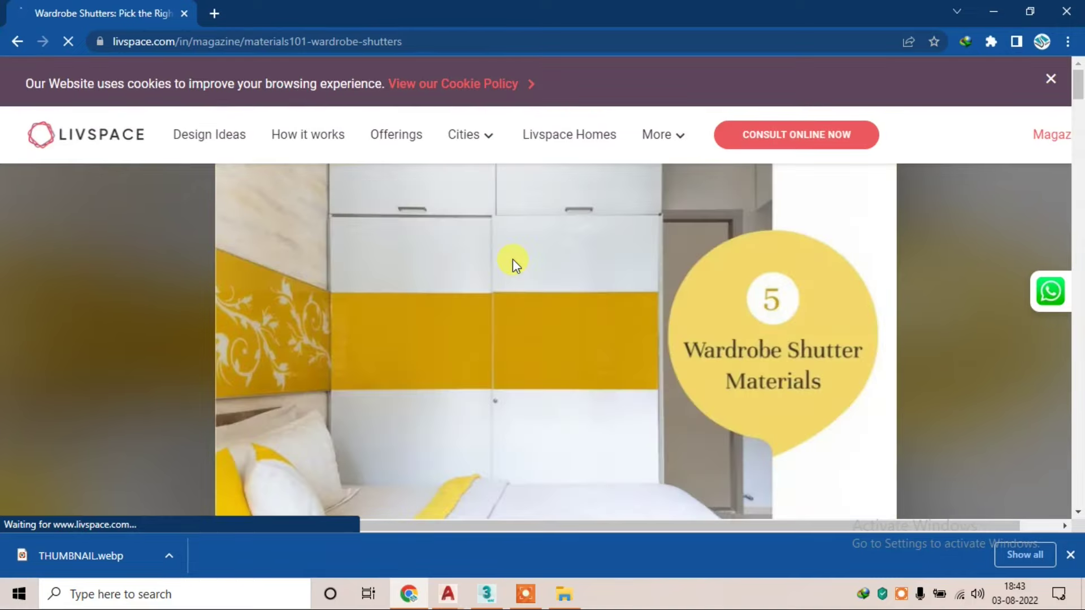
- Scroll through the Livspace article's shutter material sections, including Glass
scroll(513, 258, "down", 5)
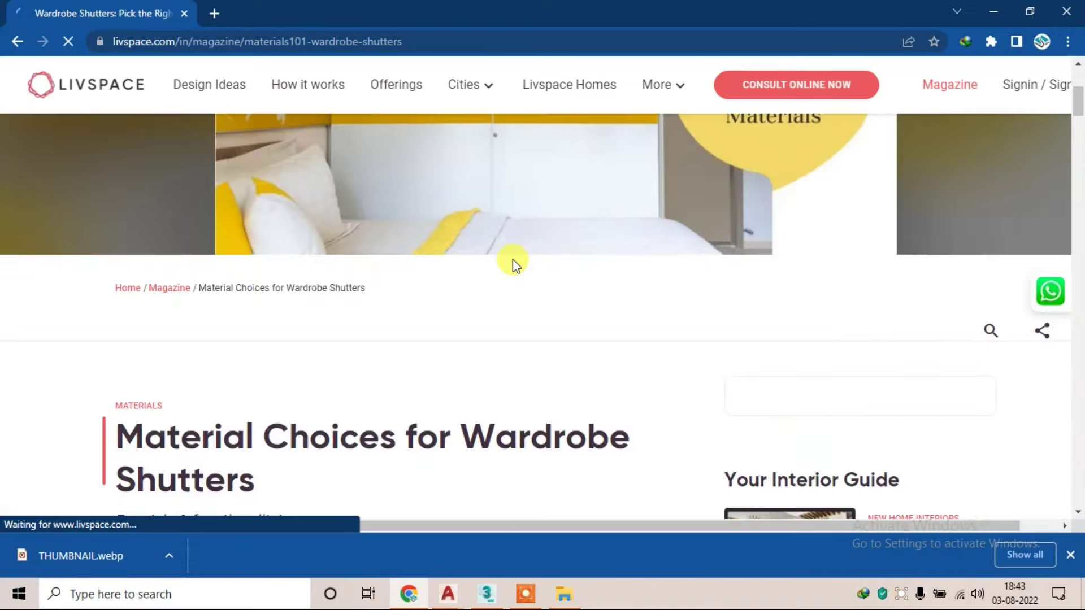
scroll(513, 259, "down", 4)
scroll(513, 259, "down", 1)
scroll(357, 250, "down", 1)
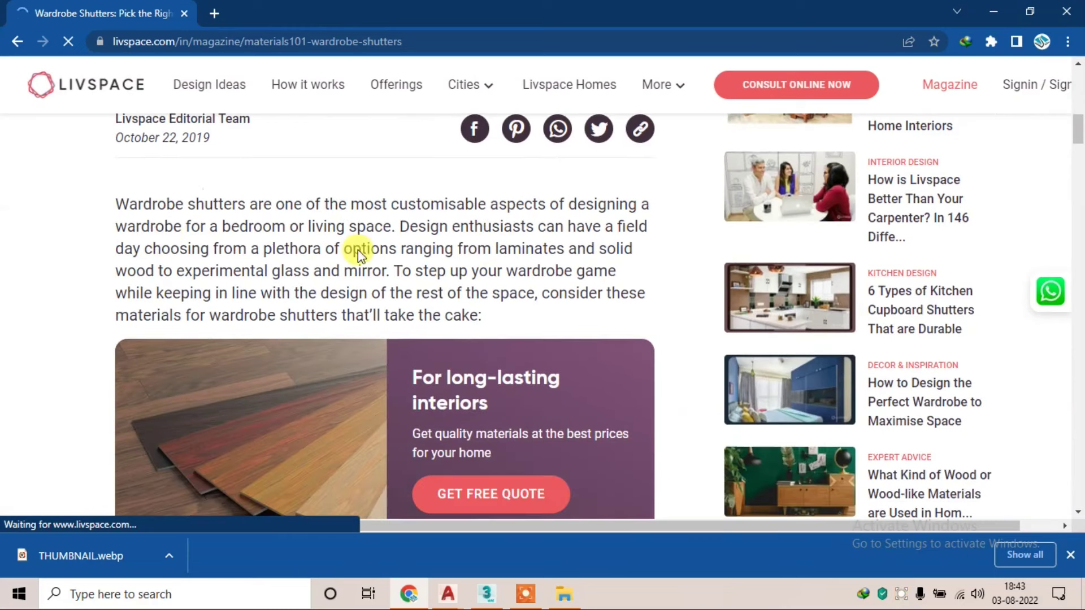
scroll(356, 212, "down", 4)
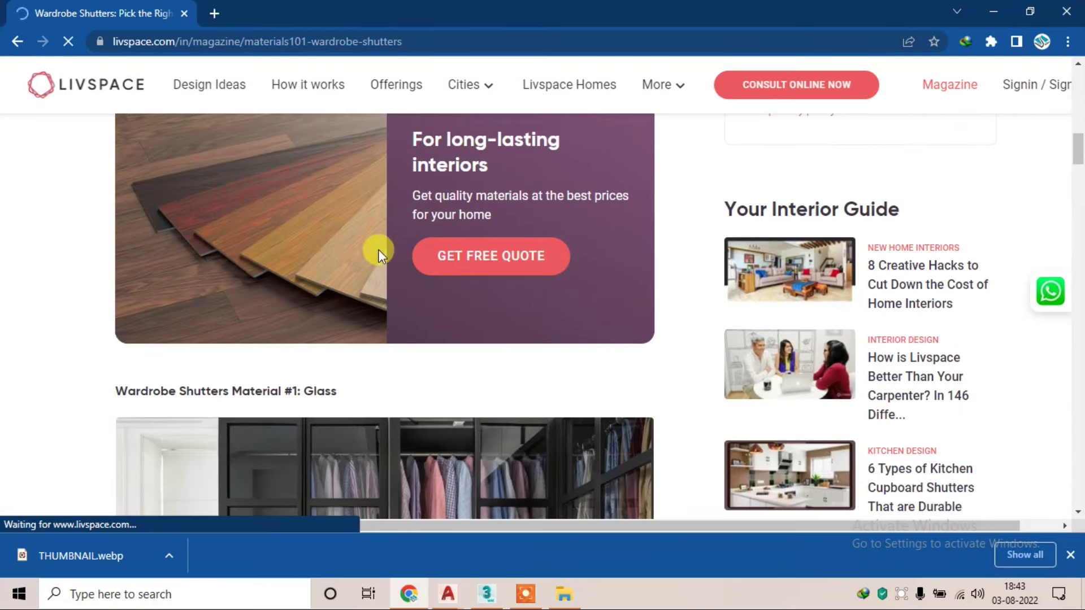
scroll(378, 249, "down", 3)
scroll(358, 223, "down", 3)
scroll(354, 218, "up", 3)
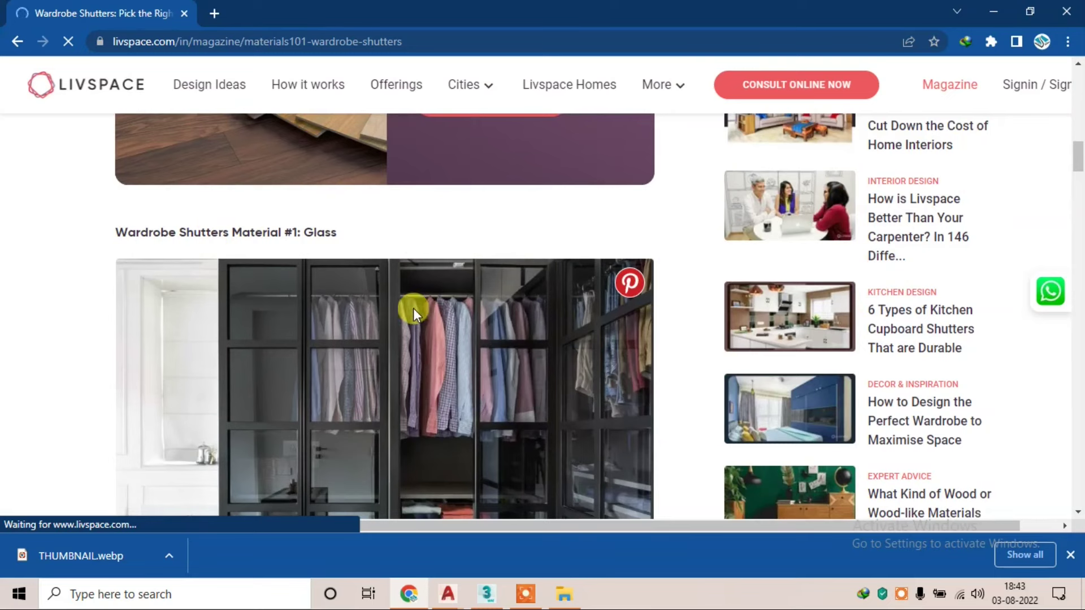
scroll(417, 308, "down", 4)
scroll(401, 282, "down", 3)
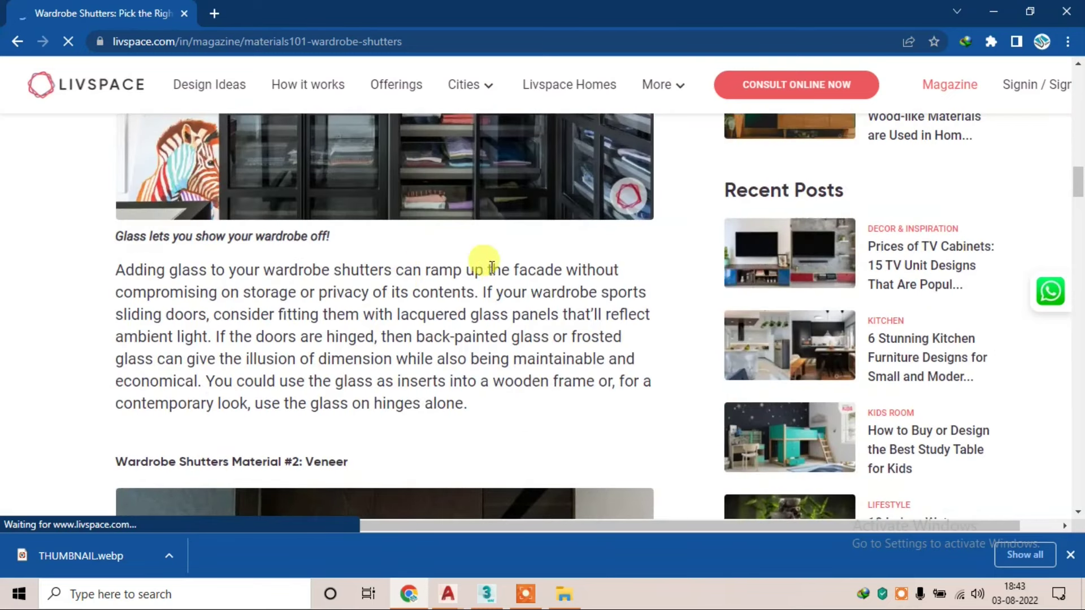
scroll(431, 386, "down", 4)
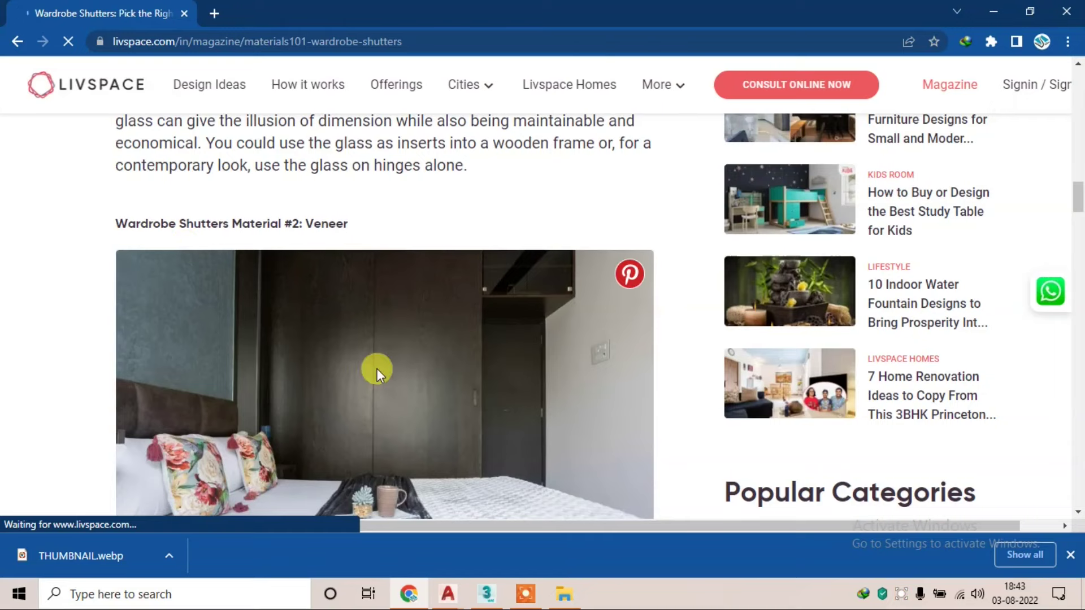
scroll(415, 343, "down", 3)
scroll(414, 341, "down", 3)
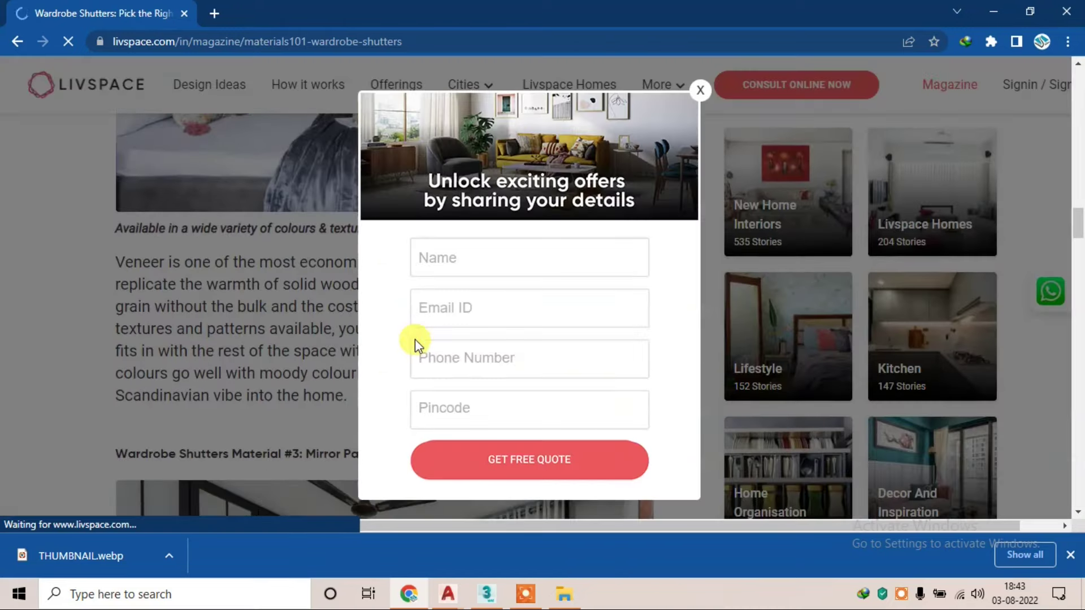
- Dismiss the offer sign-up pop-up and read on through the Veneer and Mirror Panels sections
left_click(699, 94)
scroll(431, 218, "down", 4)
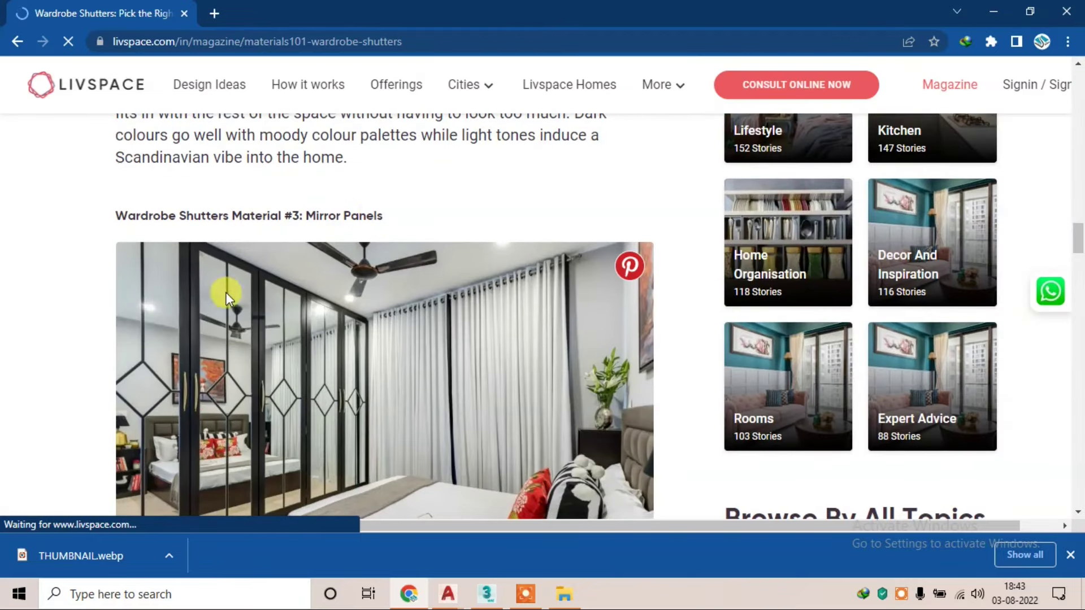
scroll(380, 308, "down", 2)
scroll(380, 308, "down", 5)
scroll(380, 302, "down", 2)
scroll(379, 298, "down", 2)
scroll(373, 288, "up", 12)
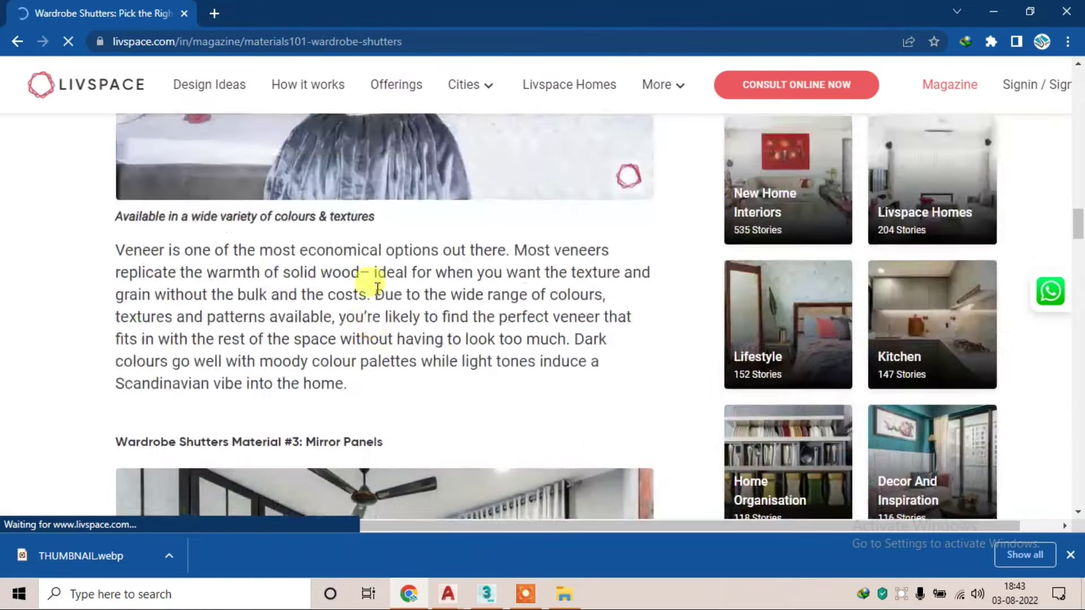
scroll(376, 286, "up", 6)
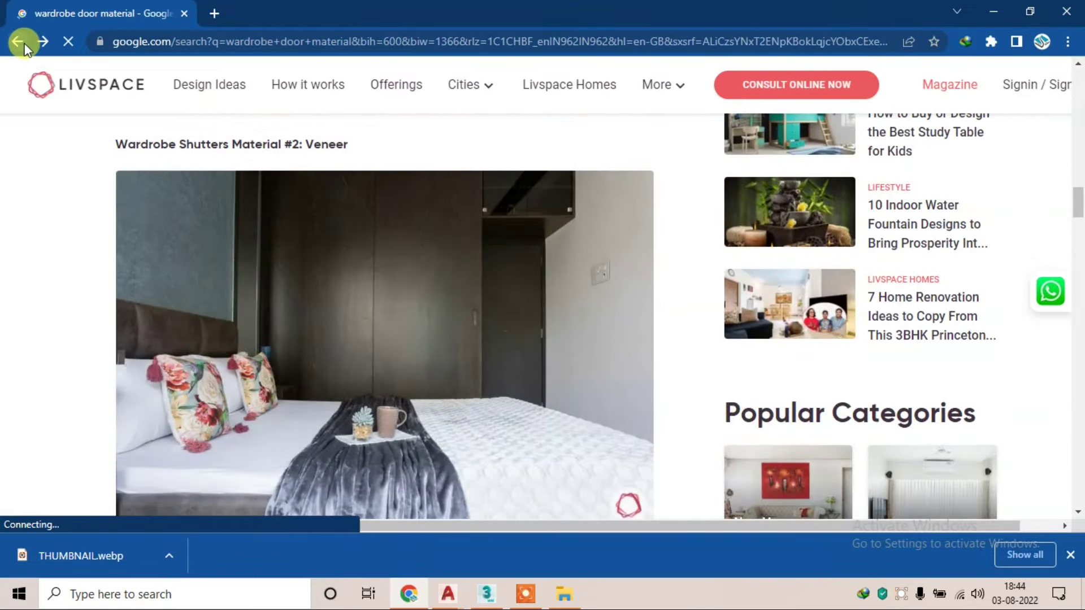
- Search 'wardrobe board thickness', finding 12 mm plywood, then minimise the browser
left_click(23, 43)
left_click_drag(272, 97, 201, 90)
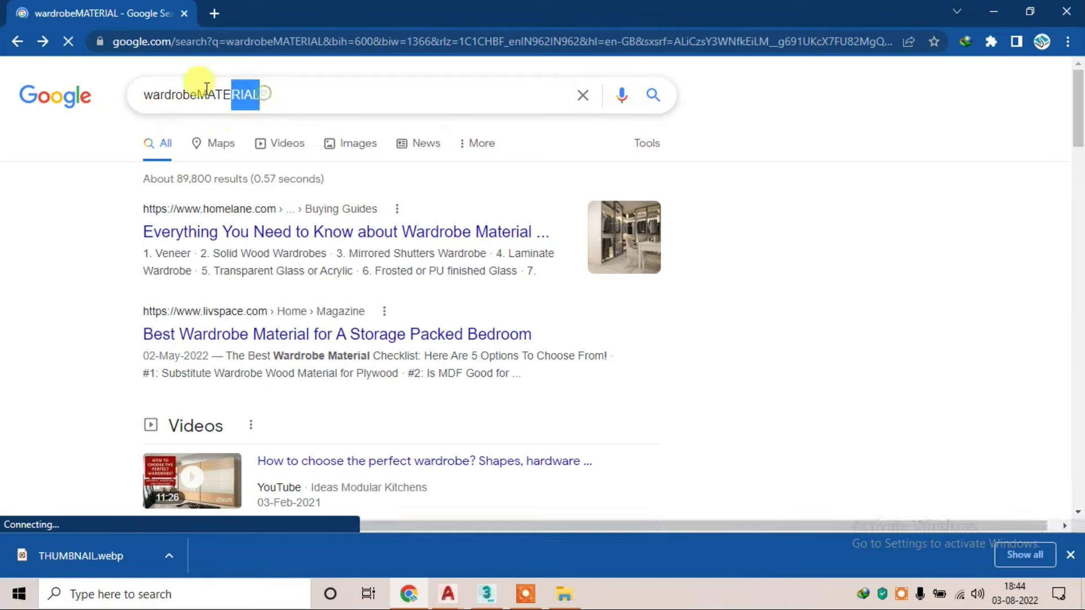
key("BackSpace")
type("O")
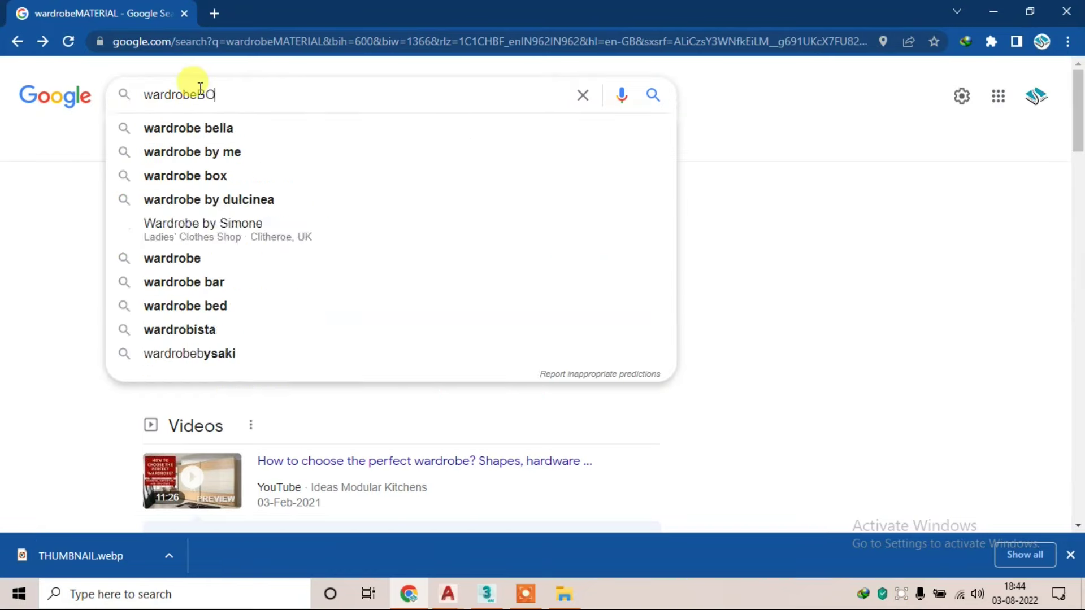
type("ARD")
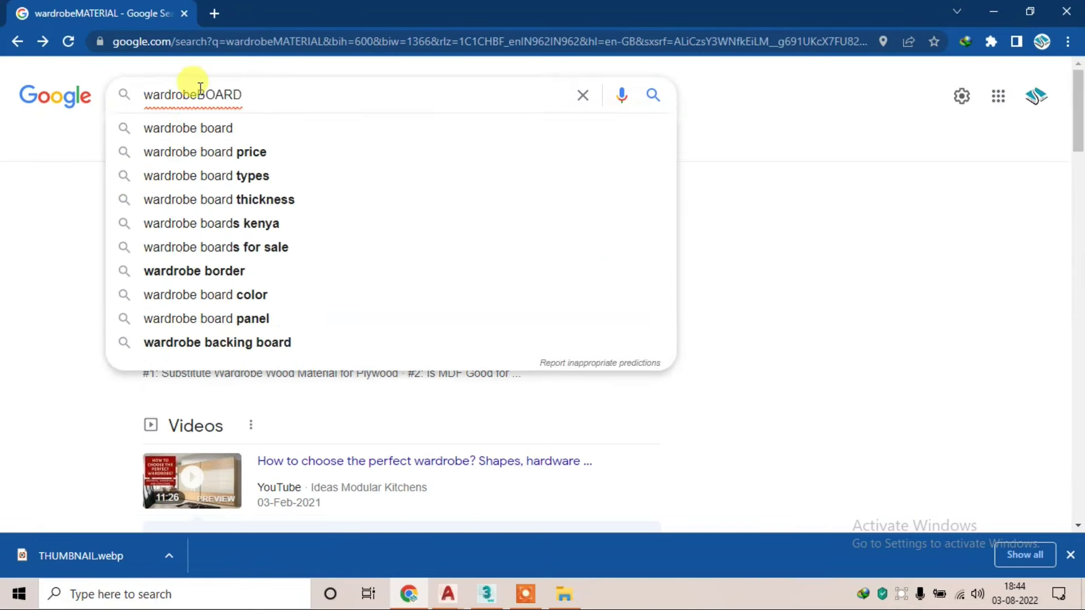
left_click(263, 199)
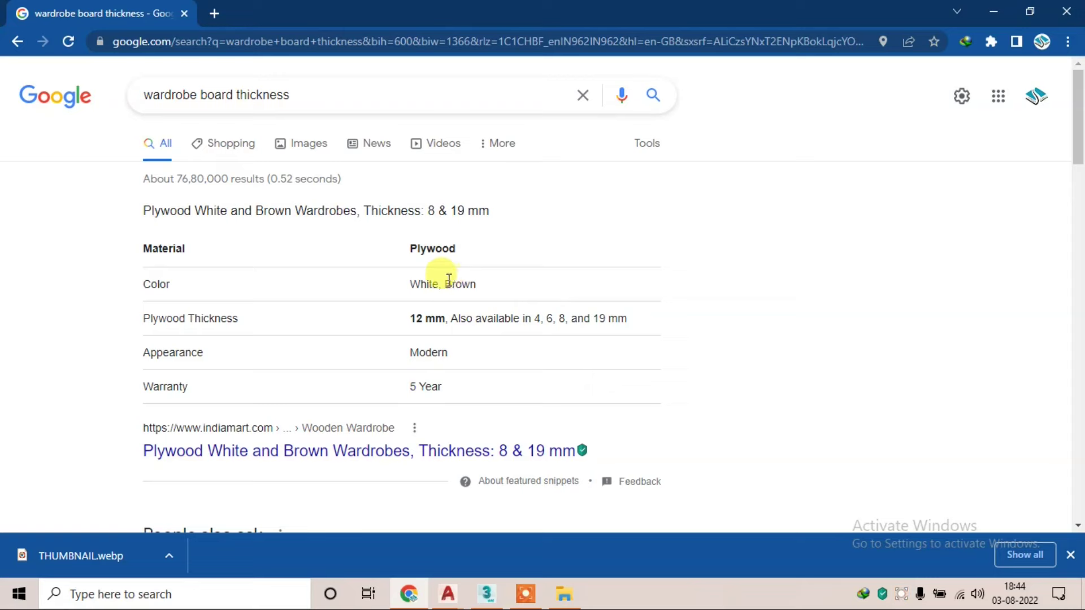
left_click(992, 11)
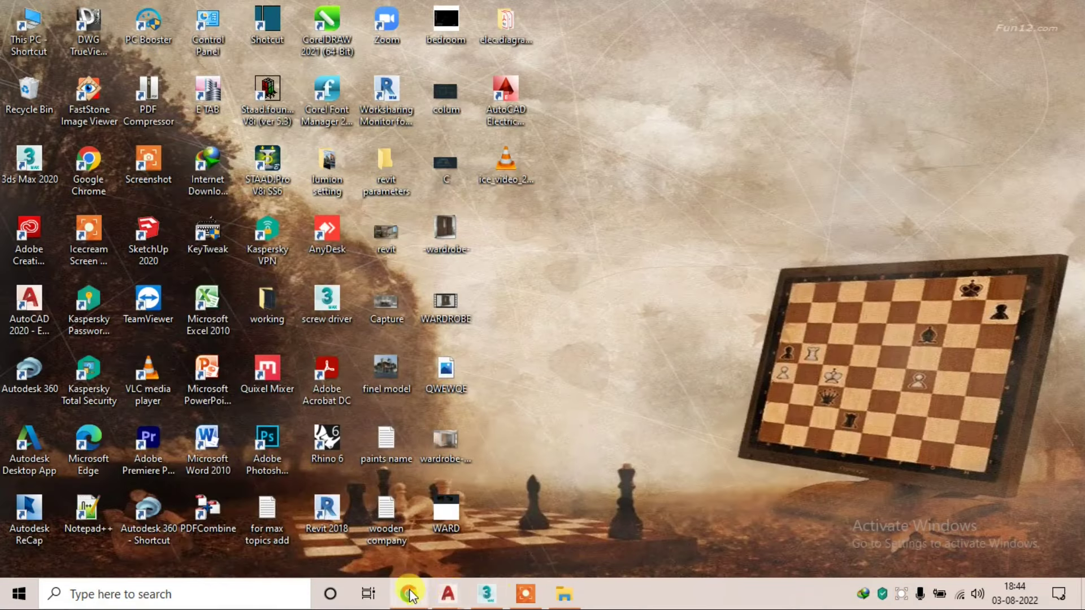
- Restore the WARD.dwg drawing and pan to frame the plan views beside the reference photo
mouse_move(448, 594)
left_click(409, 518)
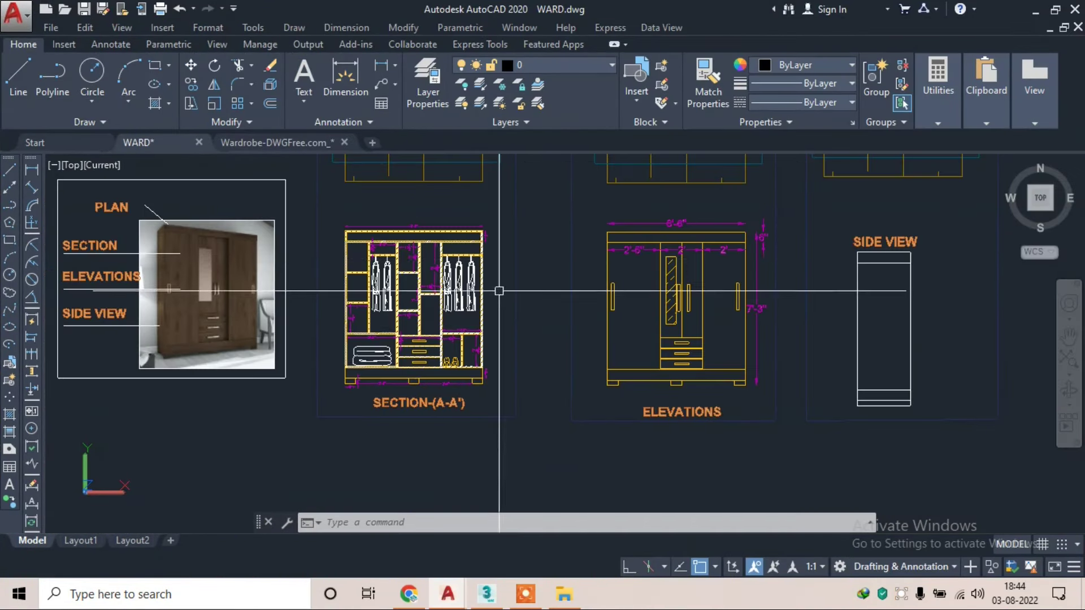
left_click_drag(617, 238, 534, 335)
key("Escape")
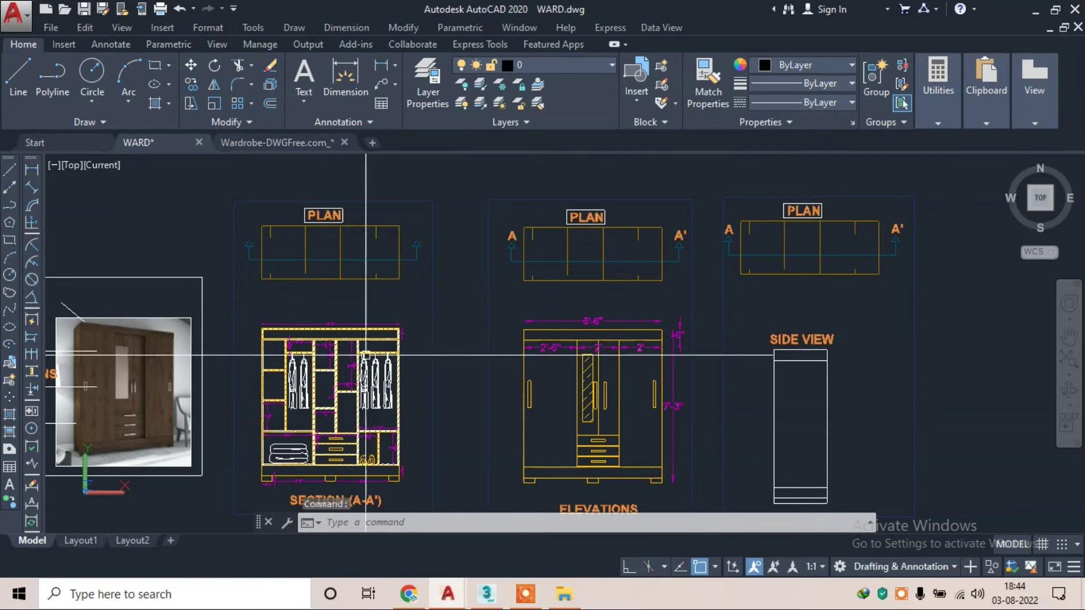
middle_click_drag(380, 356, 412, 314)
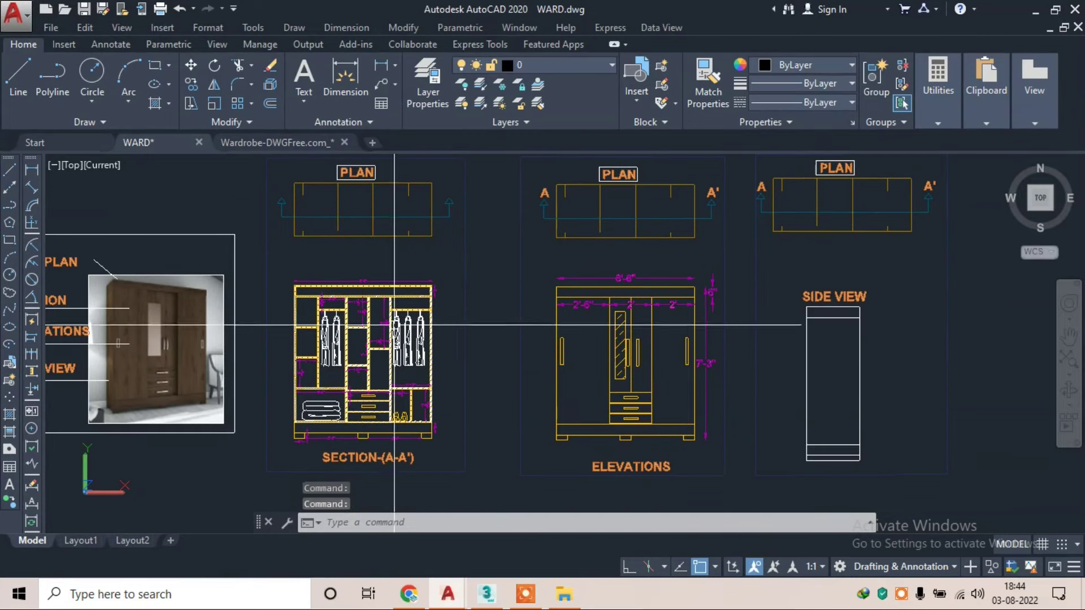
middle_click_drag(365, 338, 418, 325)
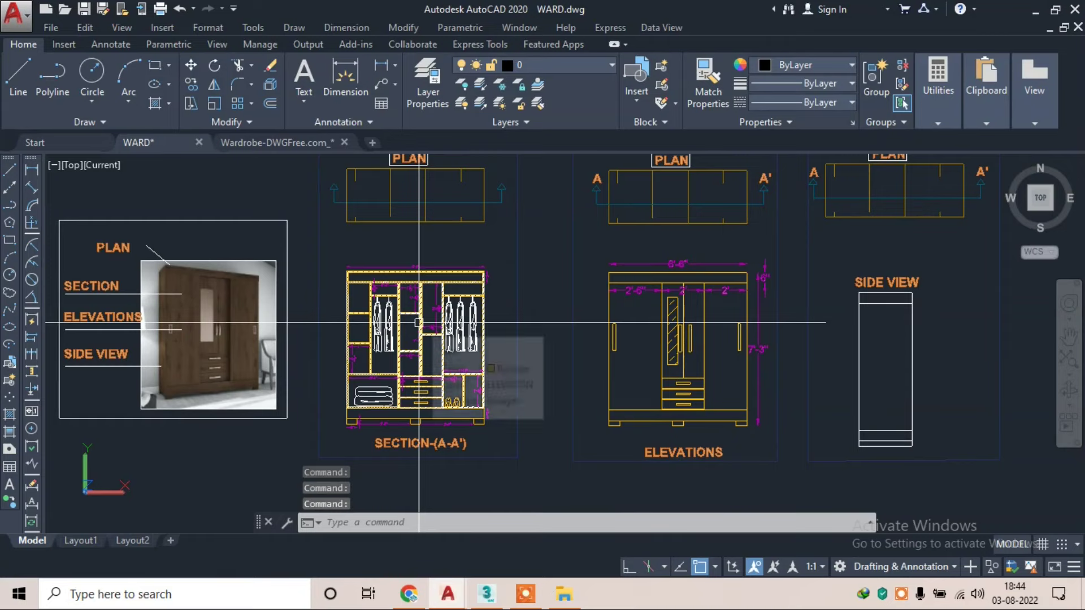